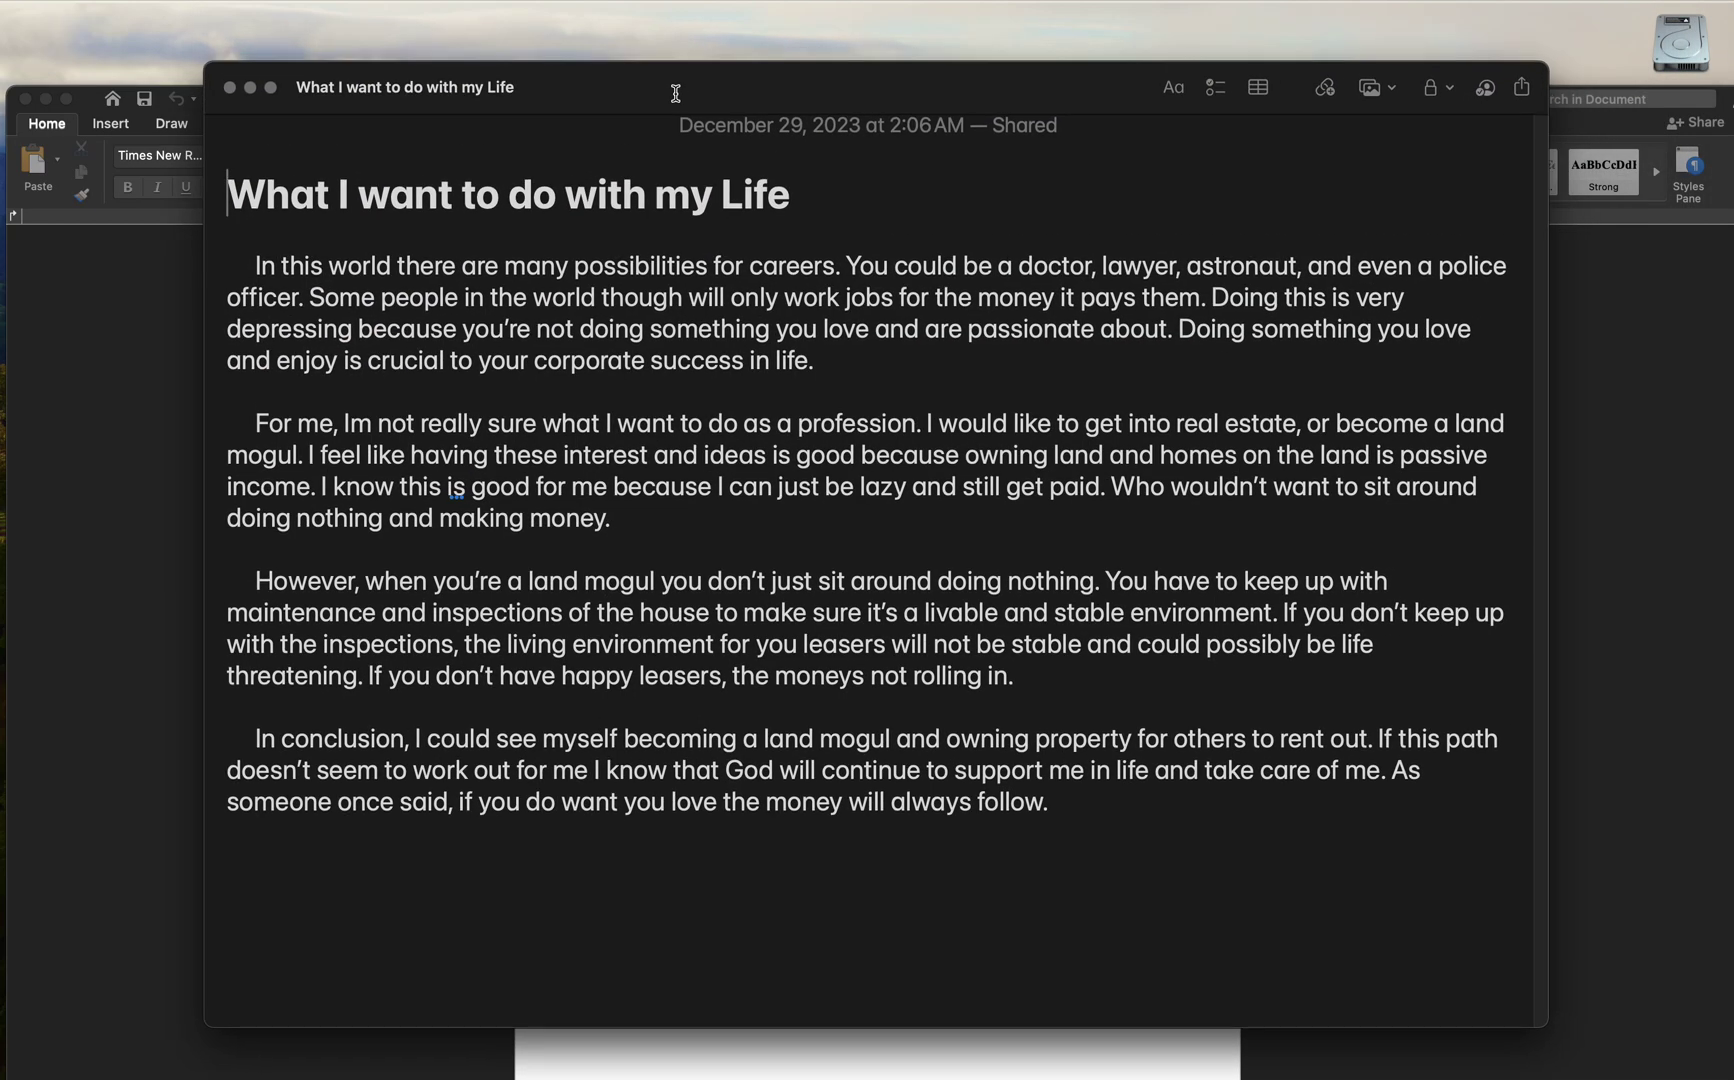
- Copy the whole "What I want to do with my Life" note, close it, and paste the text into the blank Word document
left_click(622, 378)
key("super+a")
key("super+c")
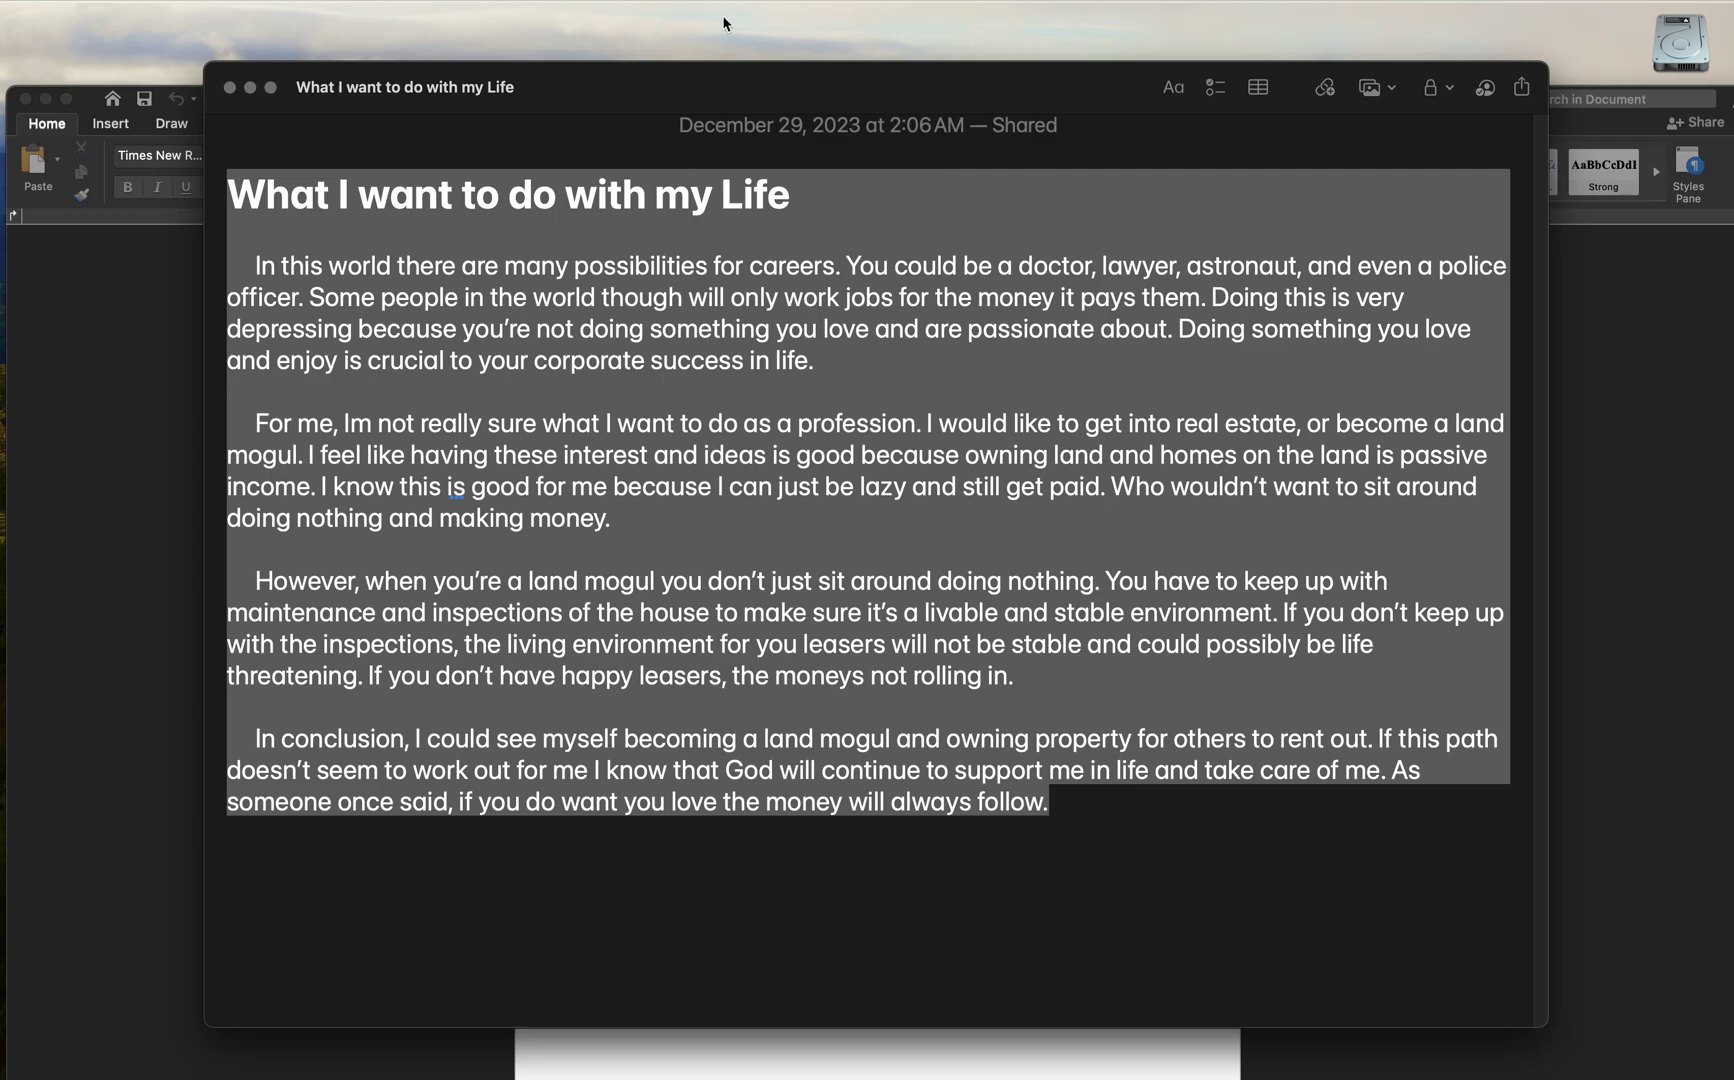
left_click(230, 88)
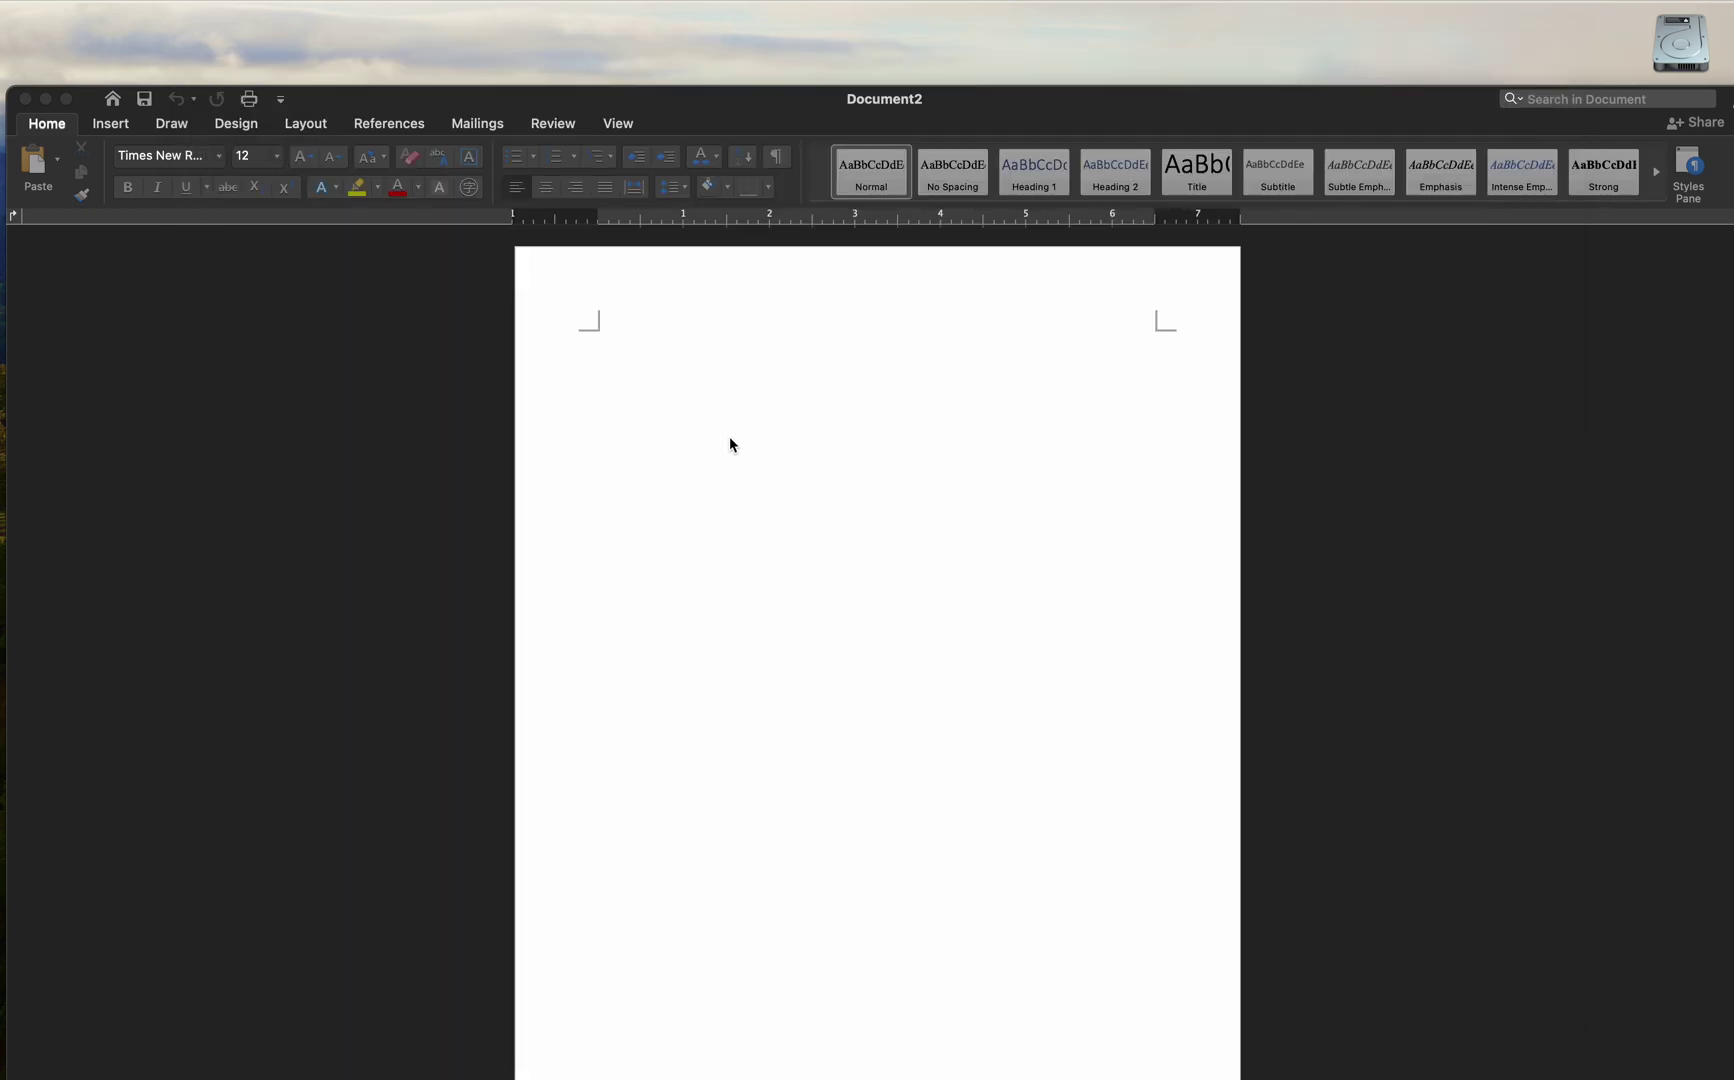
key("super+v")
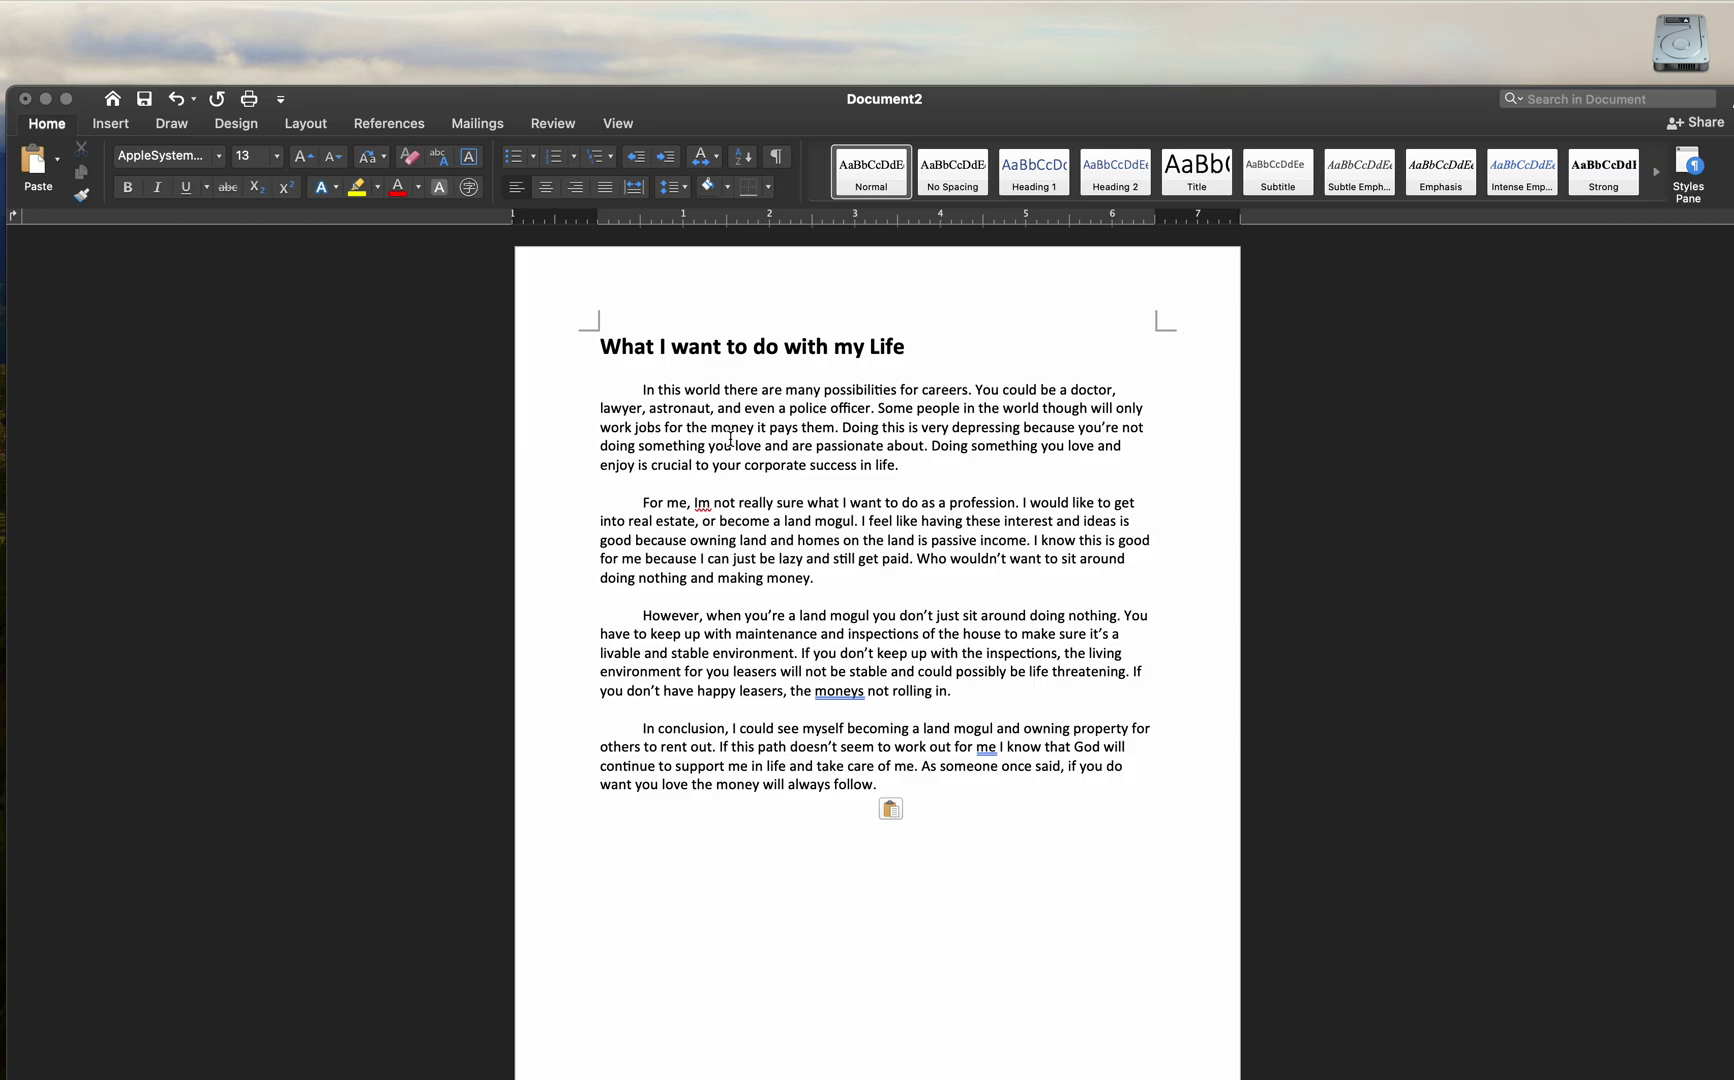
- Examine the pasted essay's title and body paragraphs, highlighting each part in turn
scroll(738, 410, "up", 3)
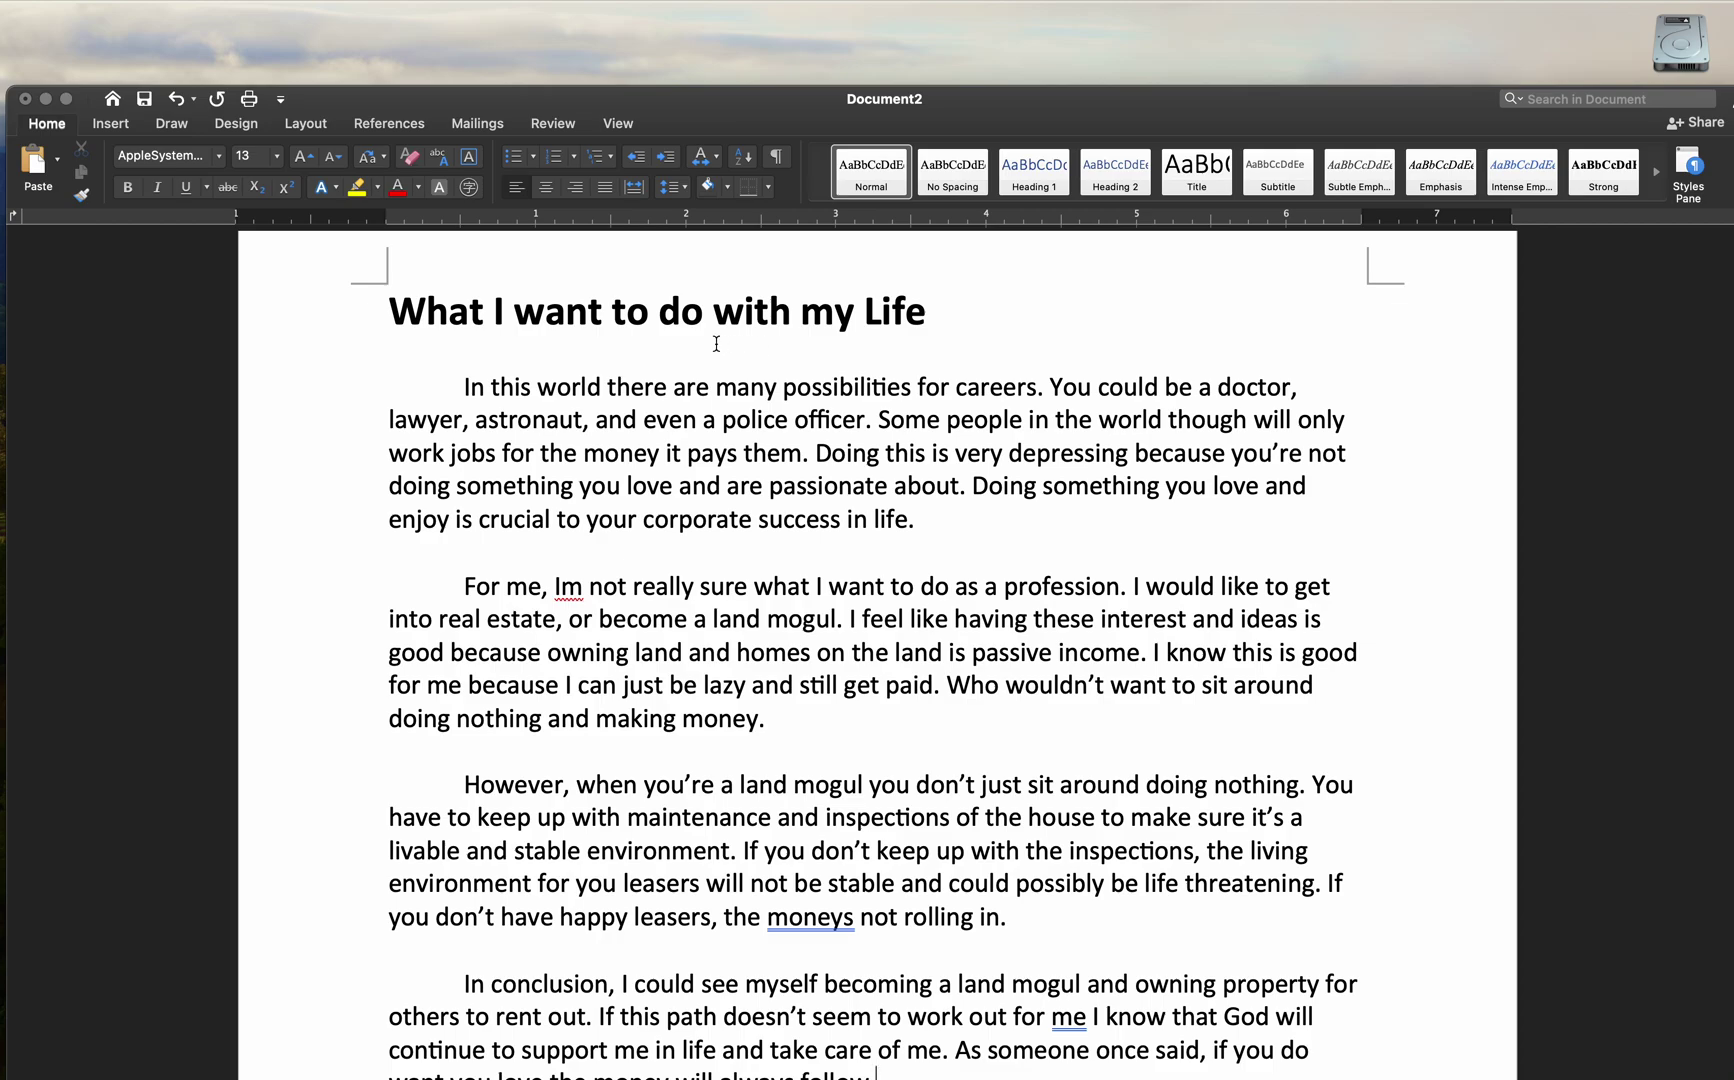
left_click_drag(393, 310, 927, 324)
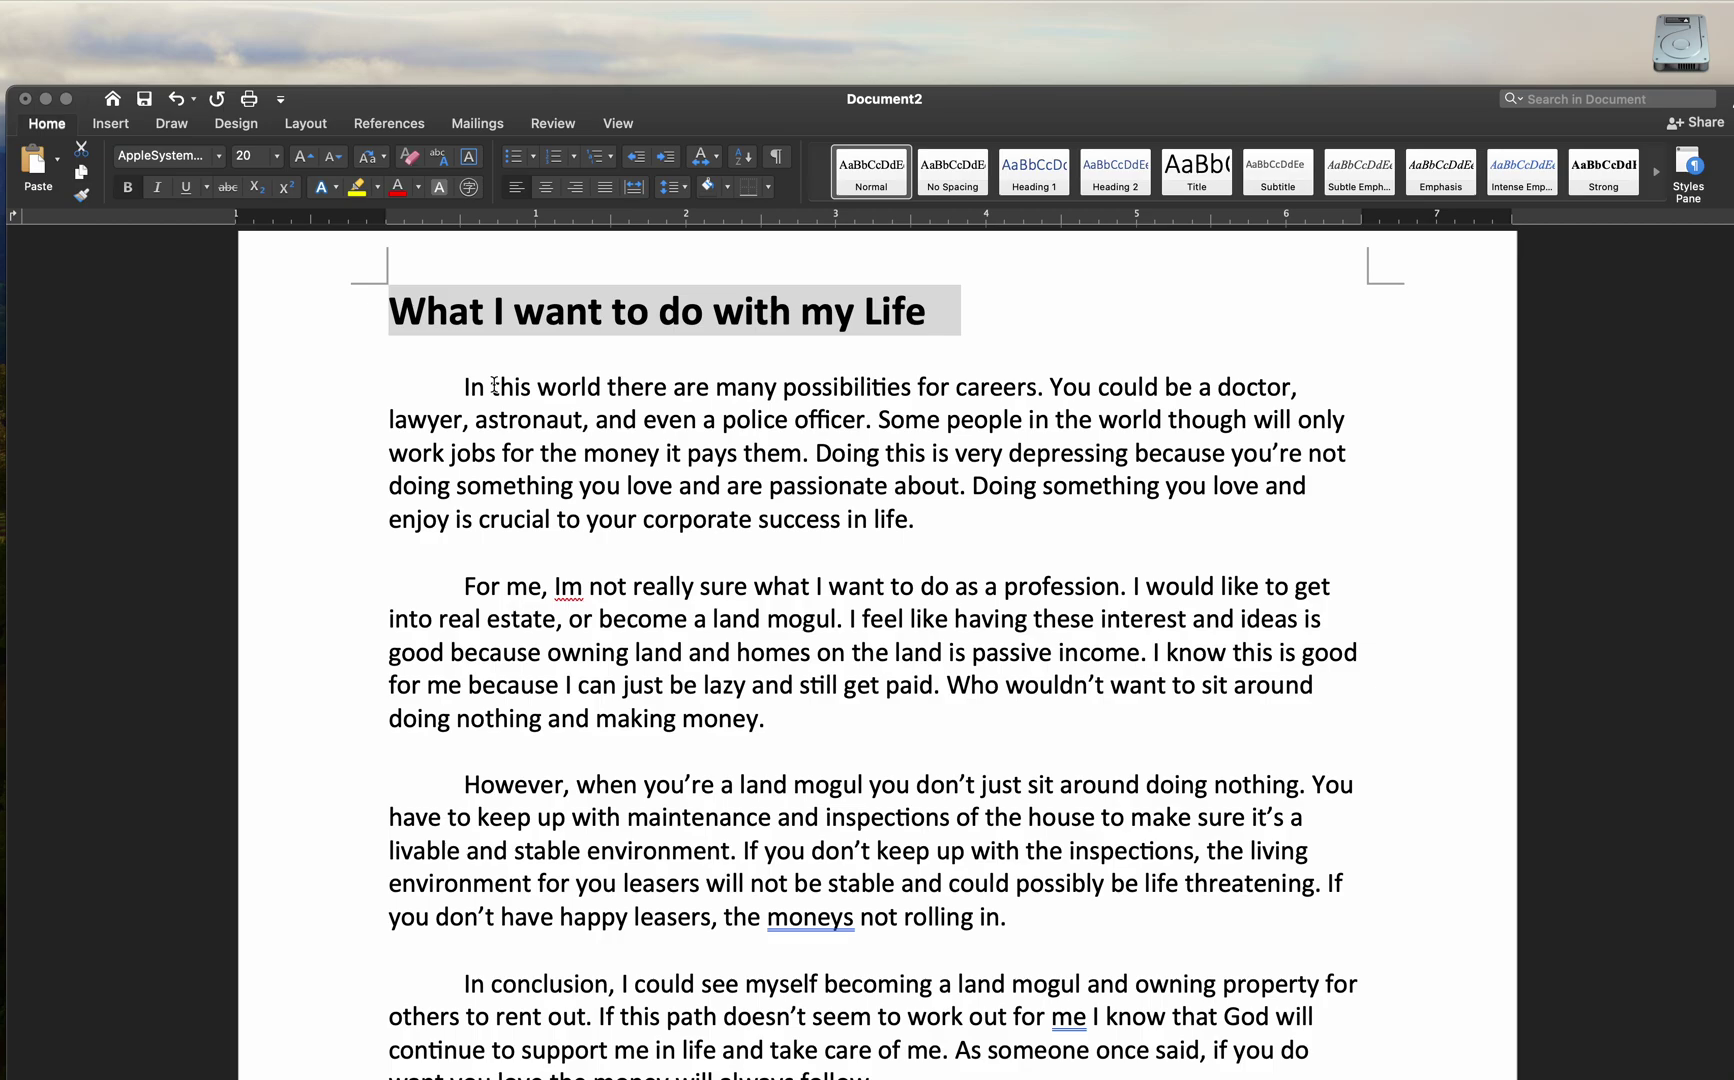
left_click_drag(407, 382, 841, 891)
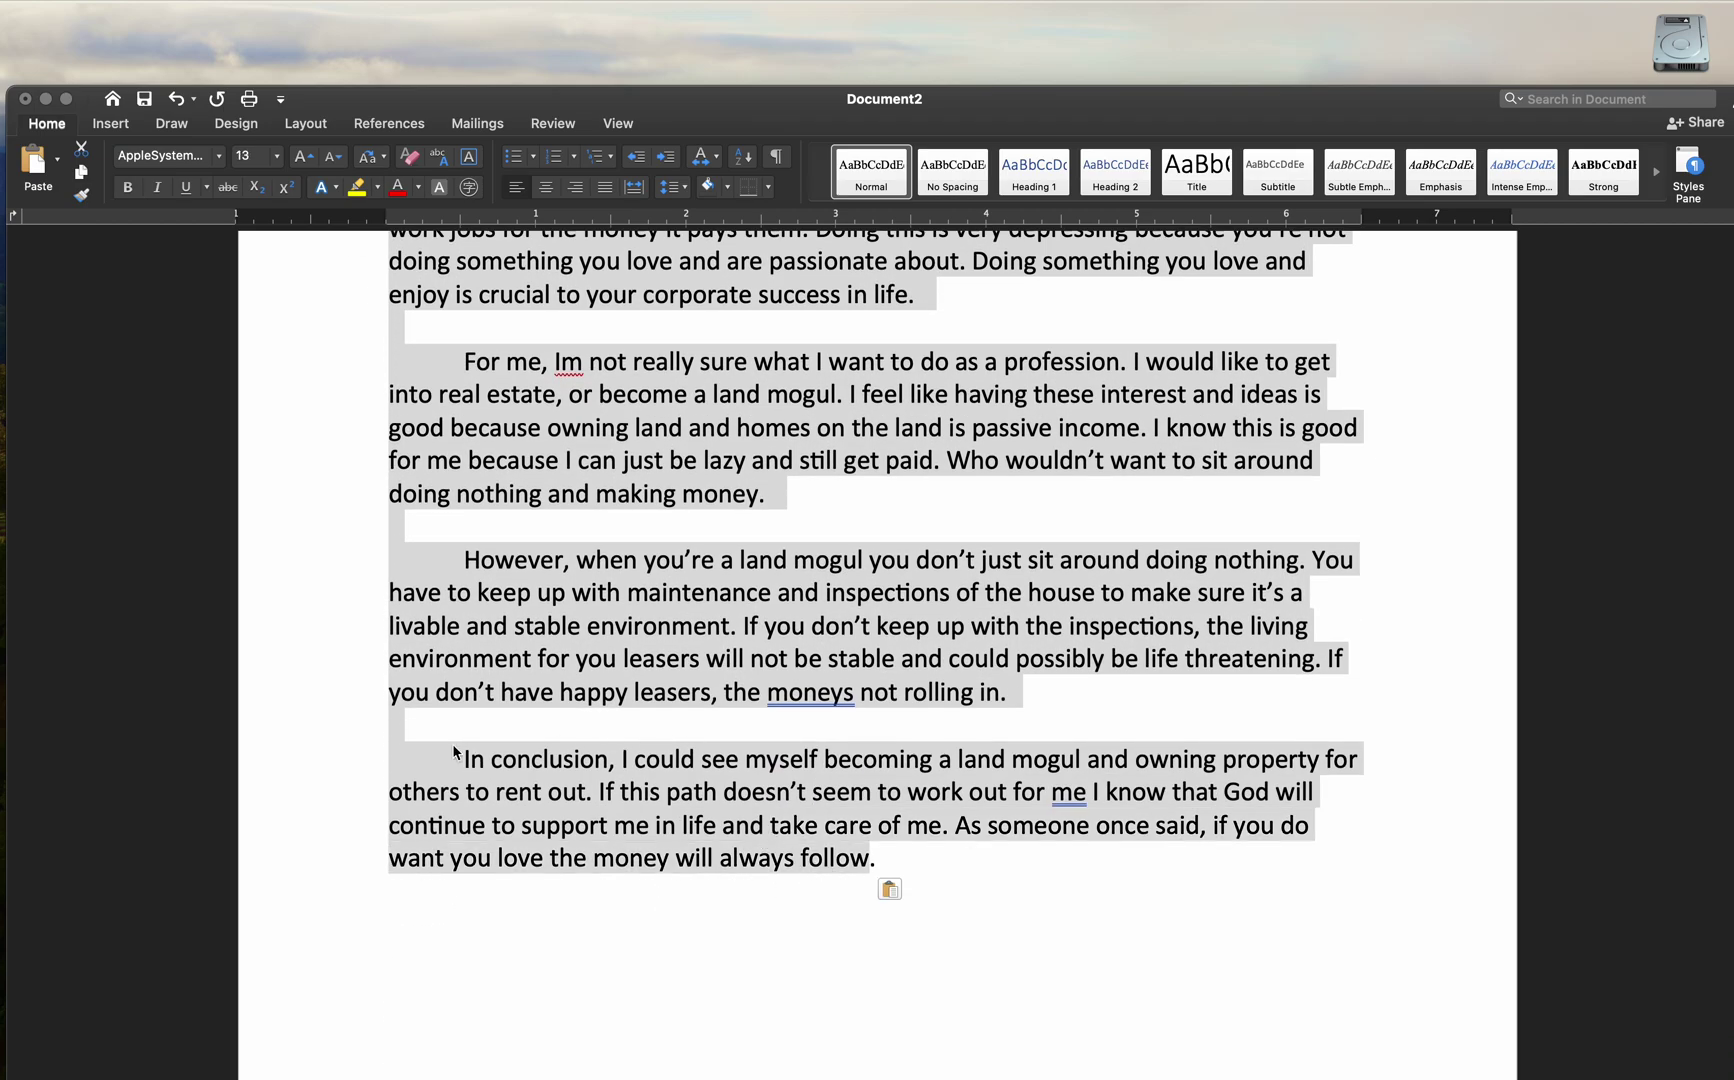
scroll(538, 770, "up", 3)
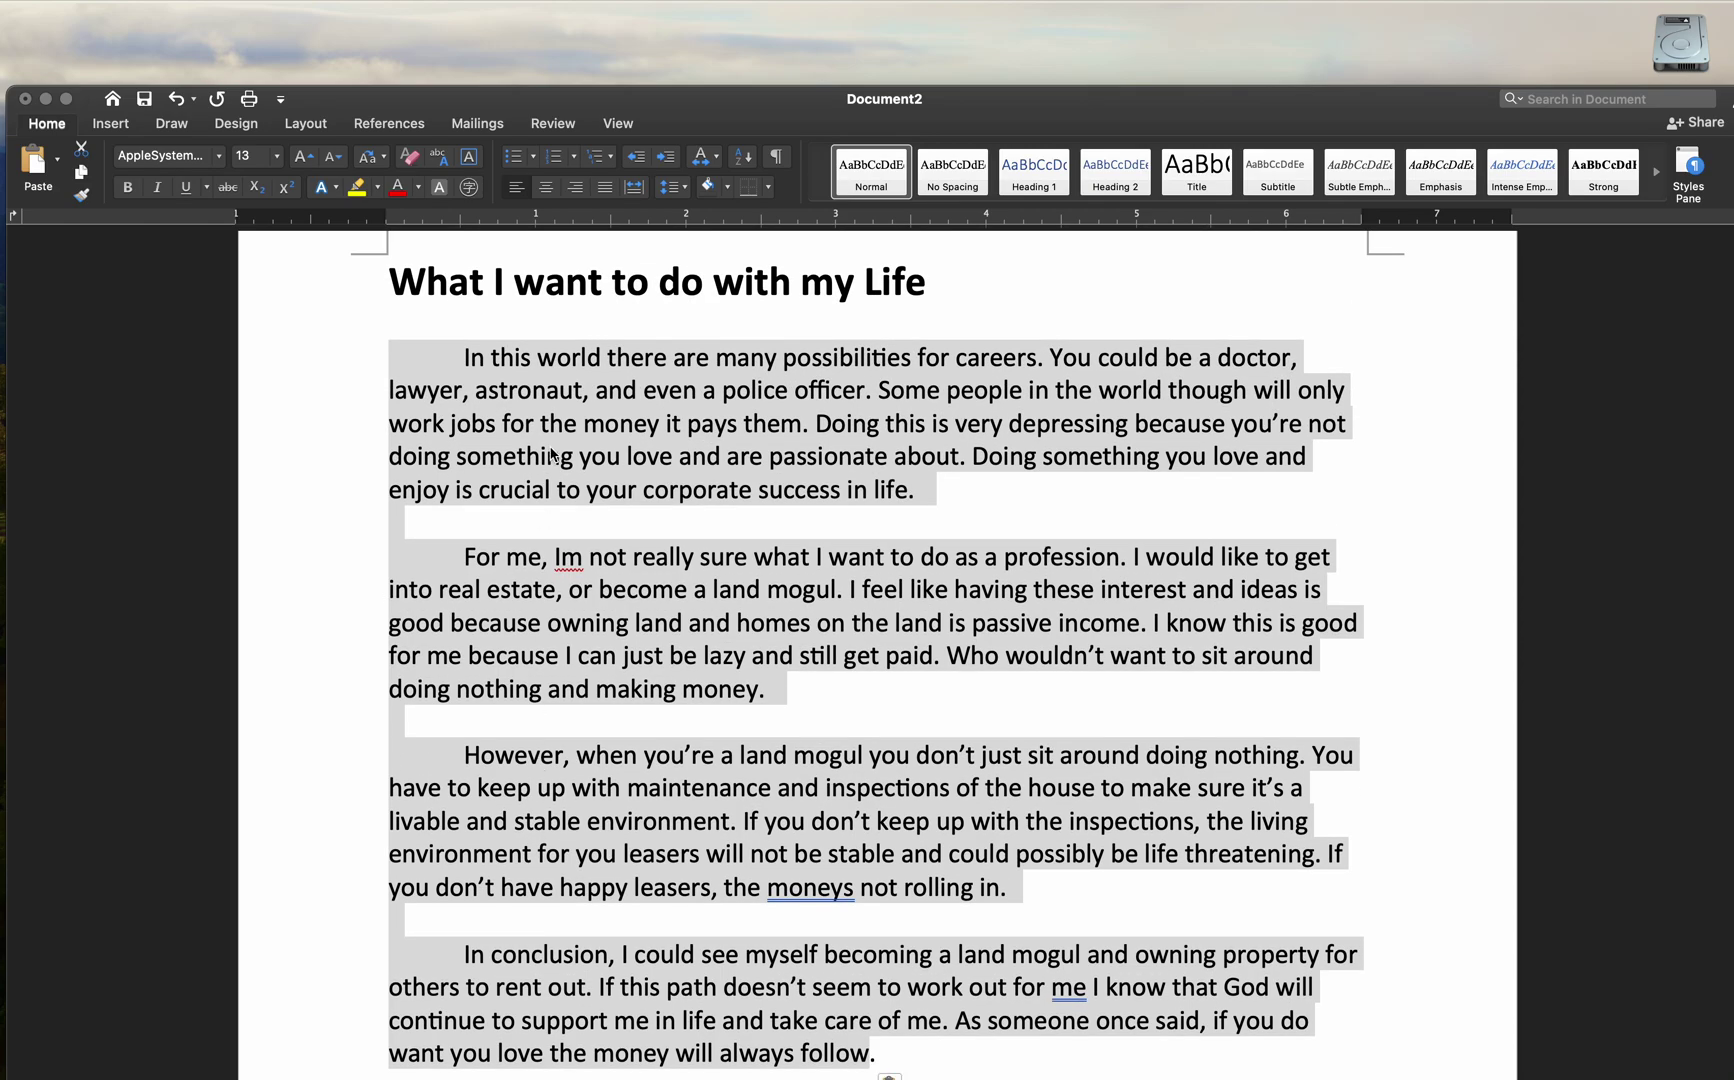
left_click(490, 558)
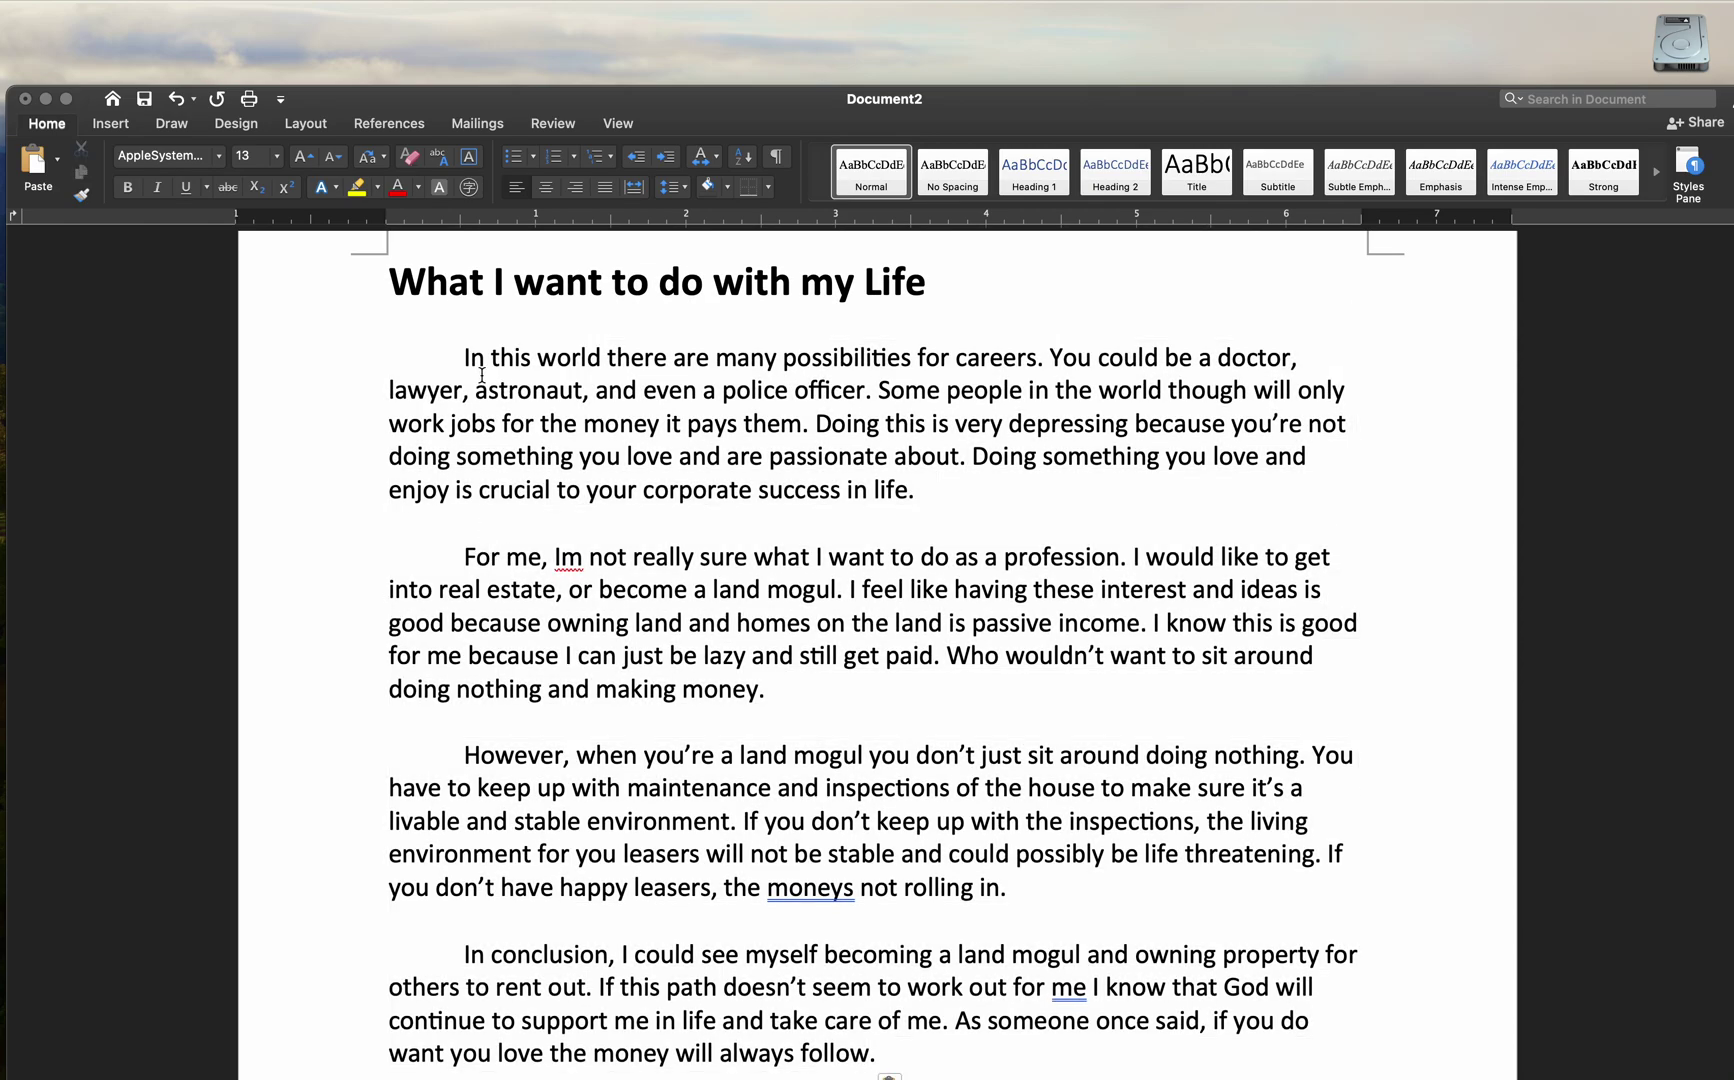
left_click_drag(458, 558, 657, 985)
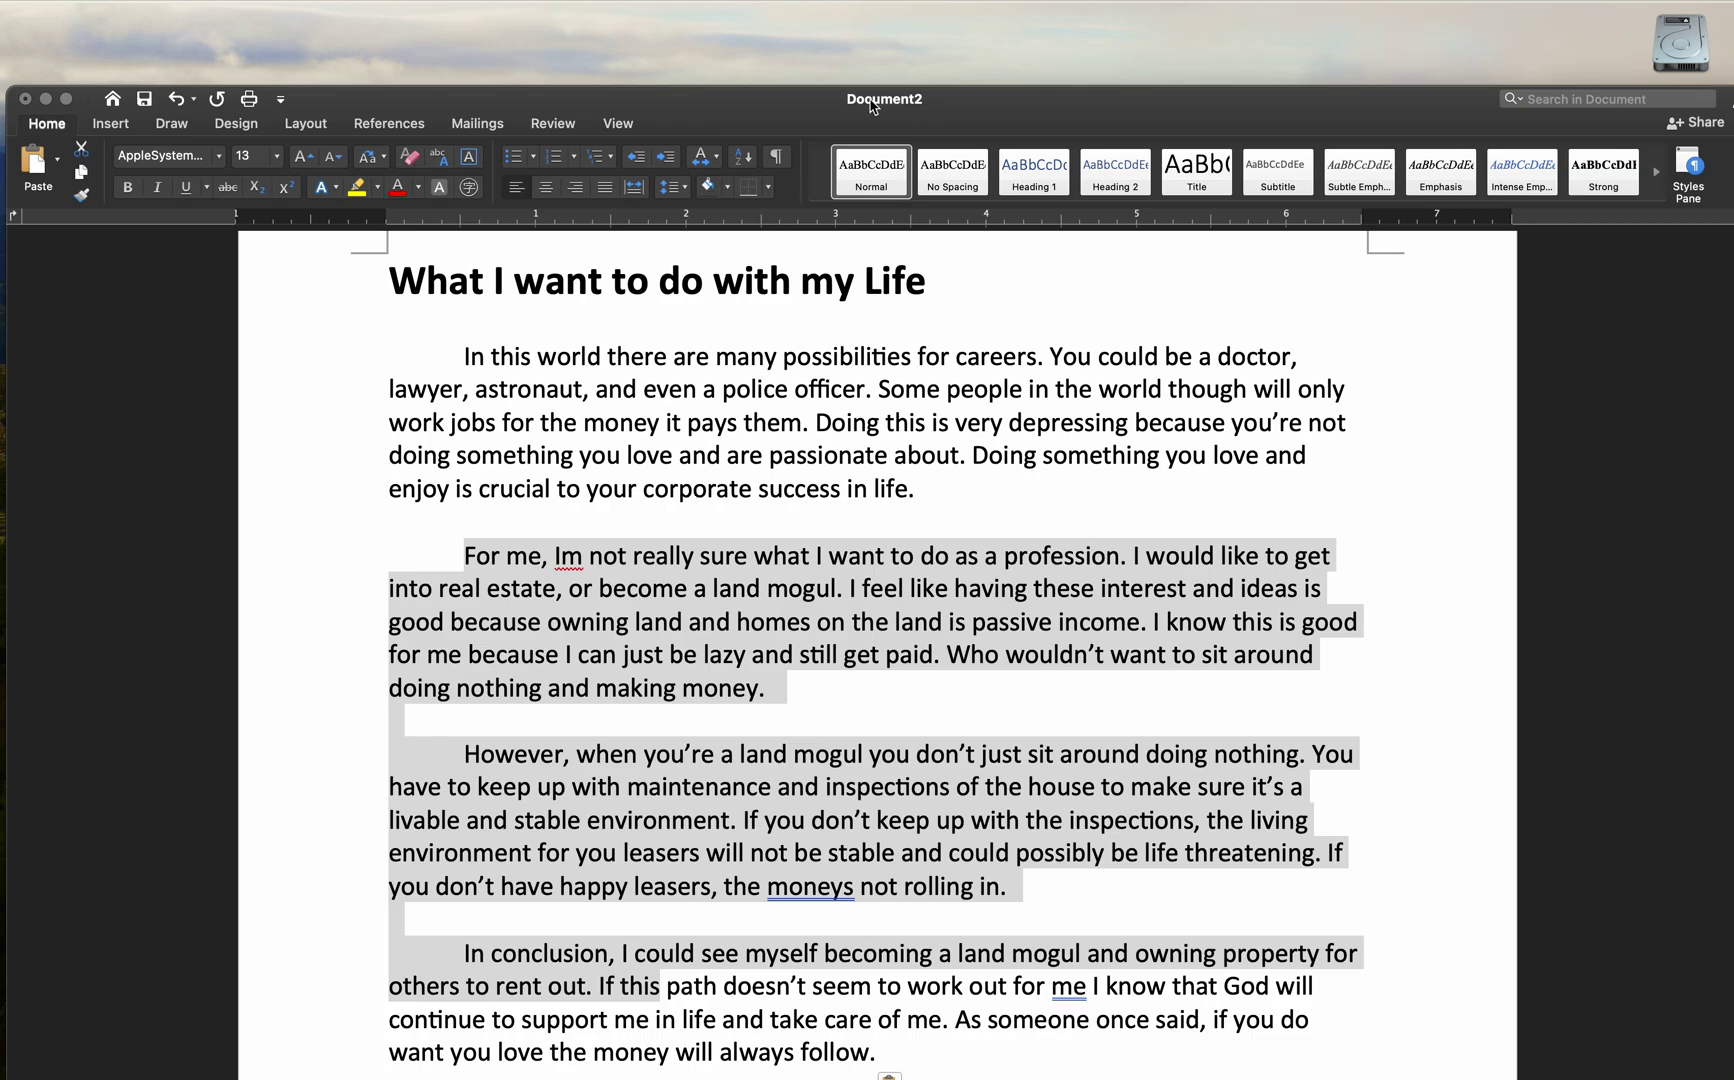
- Show the document full screen, then create a new blank document with the heading "Answer Prompt"
left_click(68, 99)
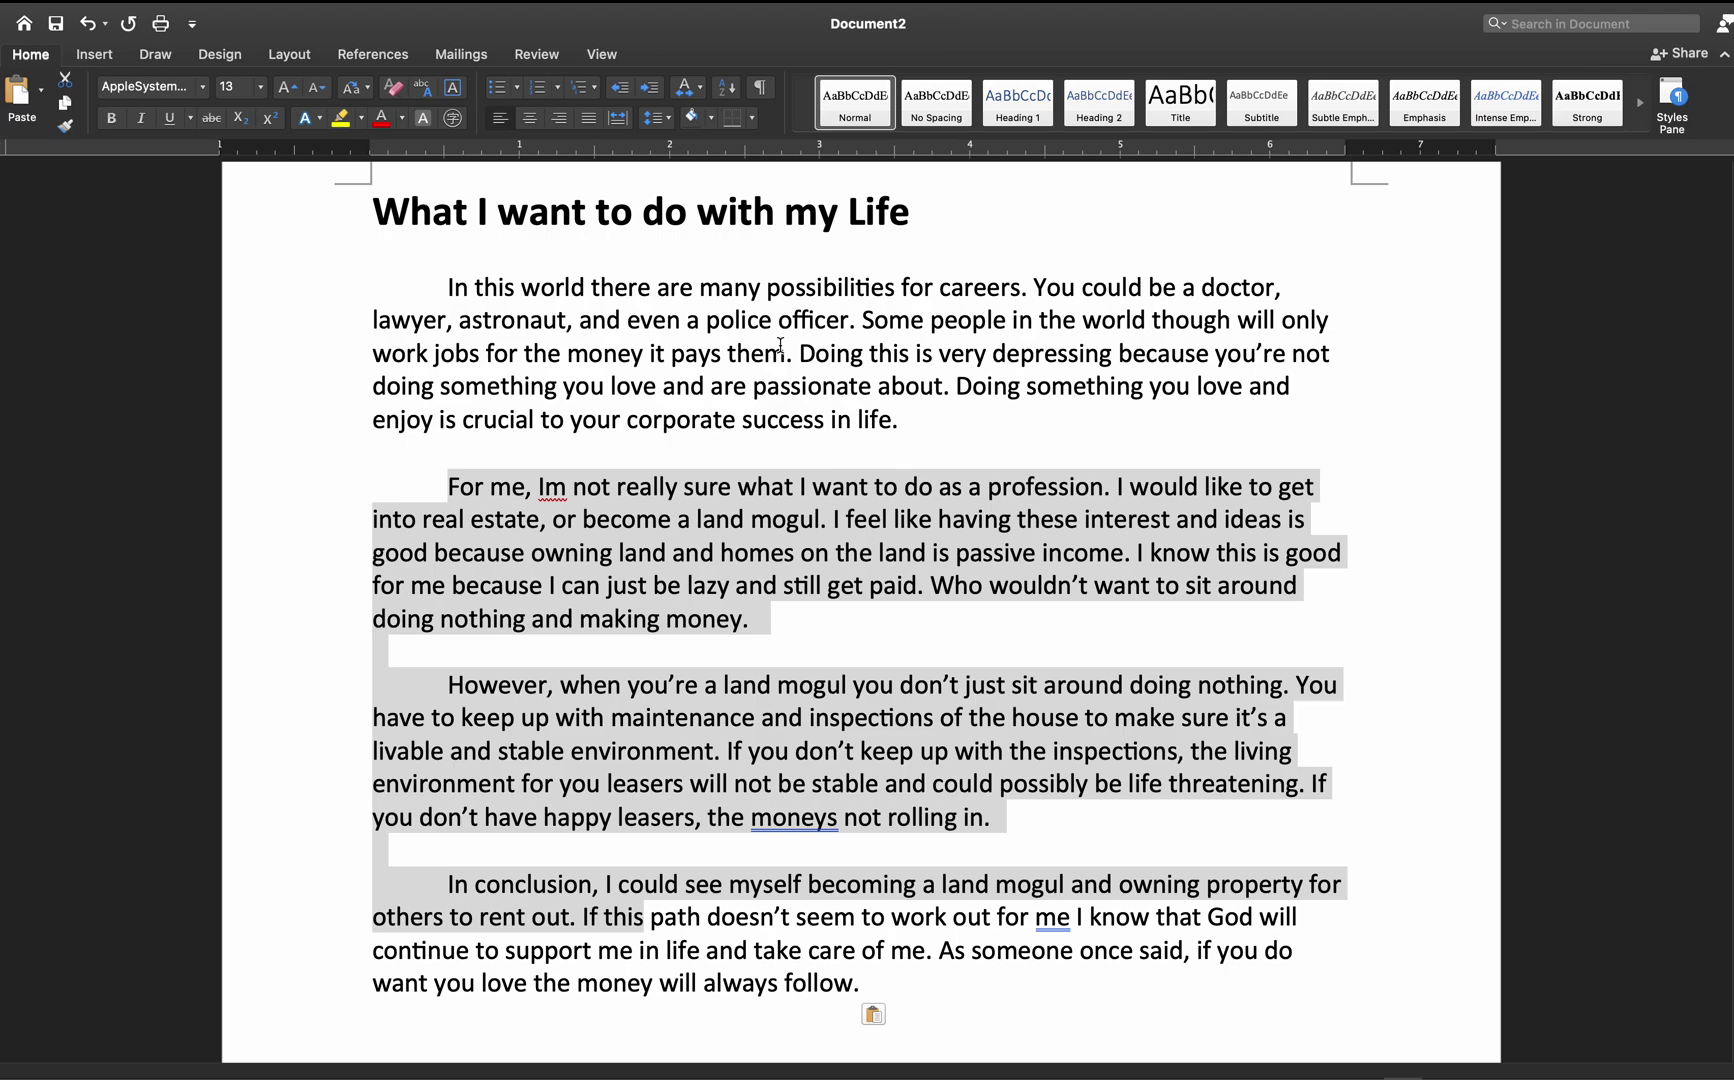
key("super+n")
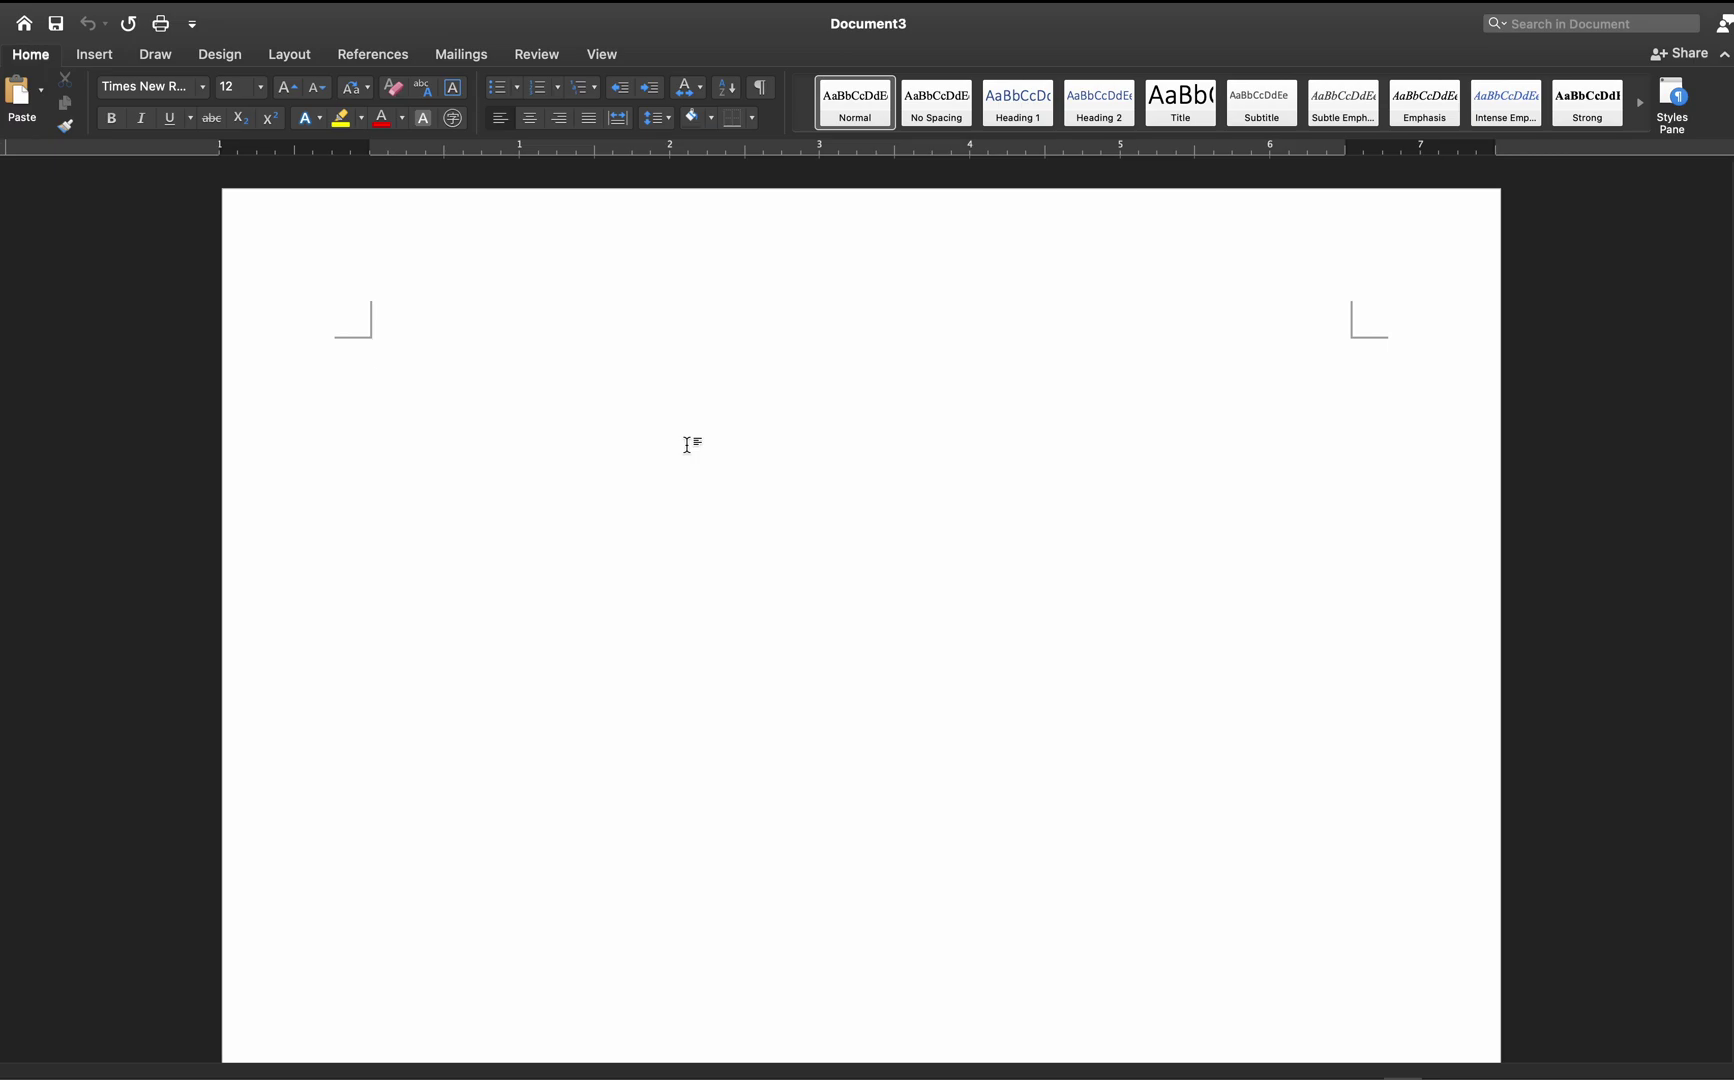
type("Answer Prompt")
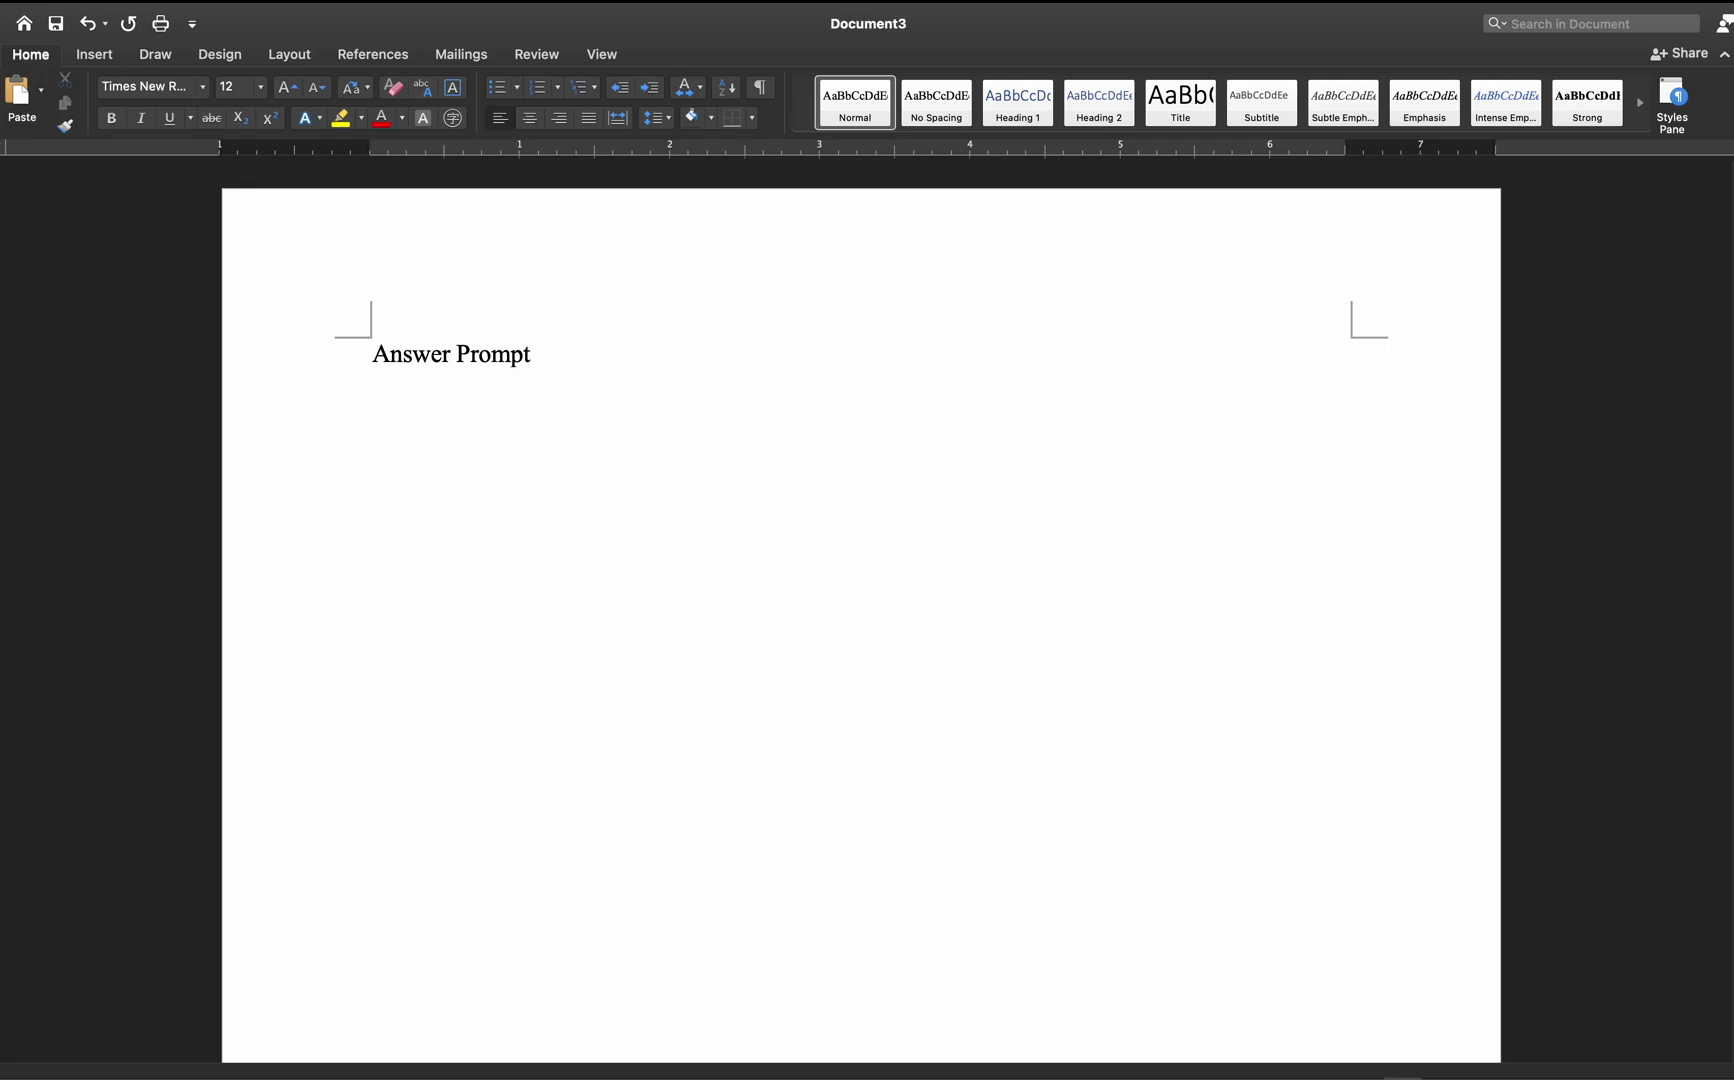
- Below the heading, after a blank line, write "Sentence = contains a subject and predicate"
key("Return")
key("Return")
type("Sentence")
key("BackSpace")
type("= con")
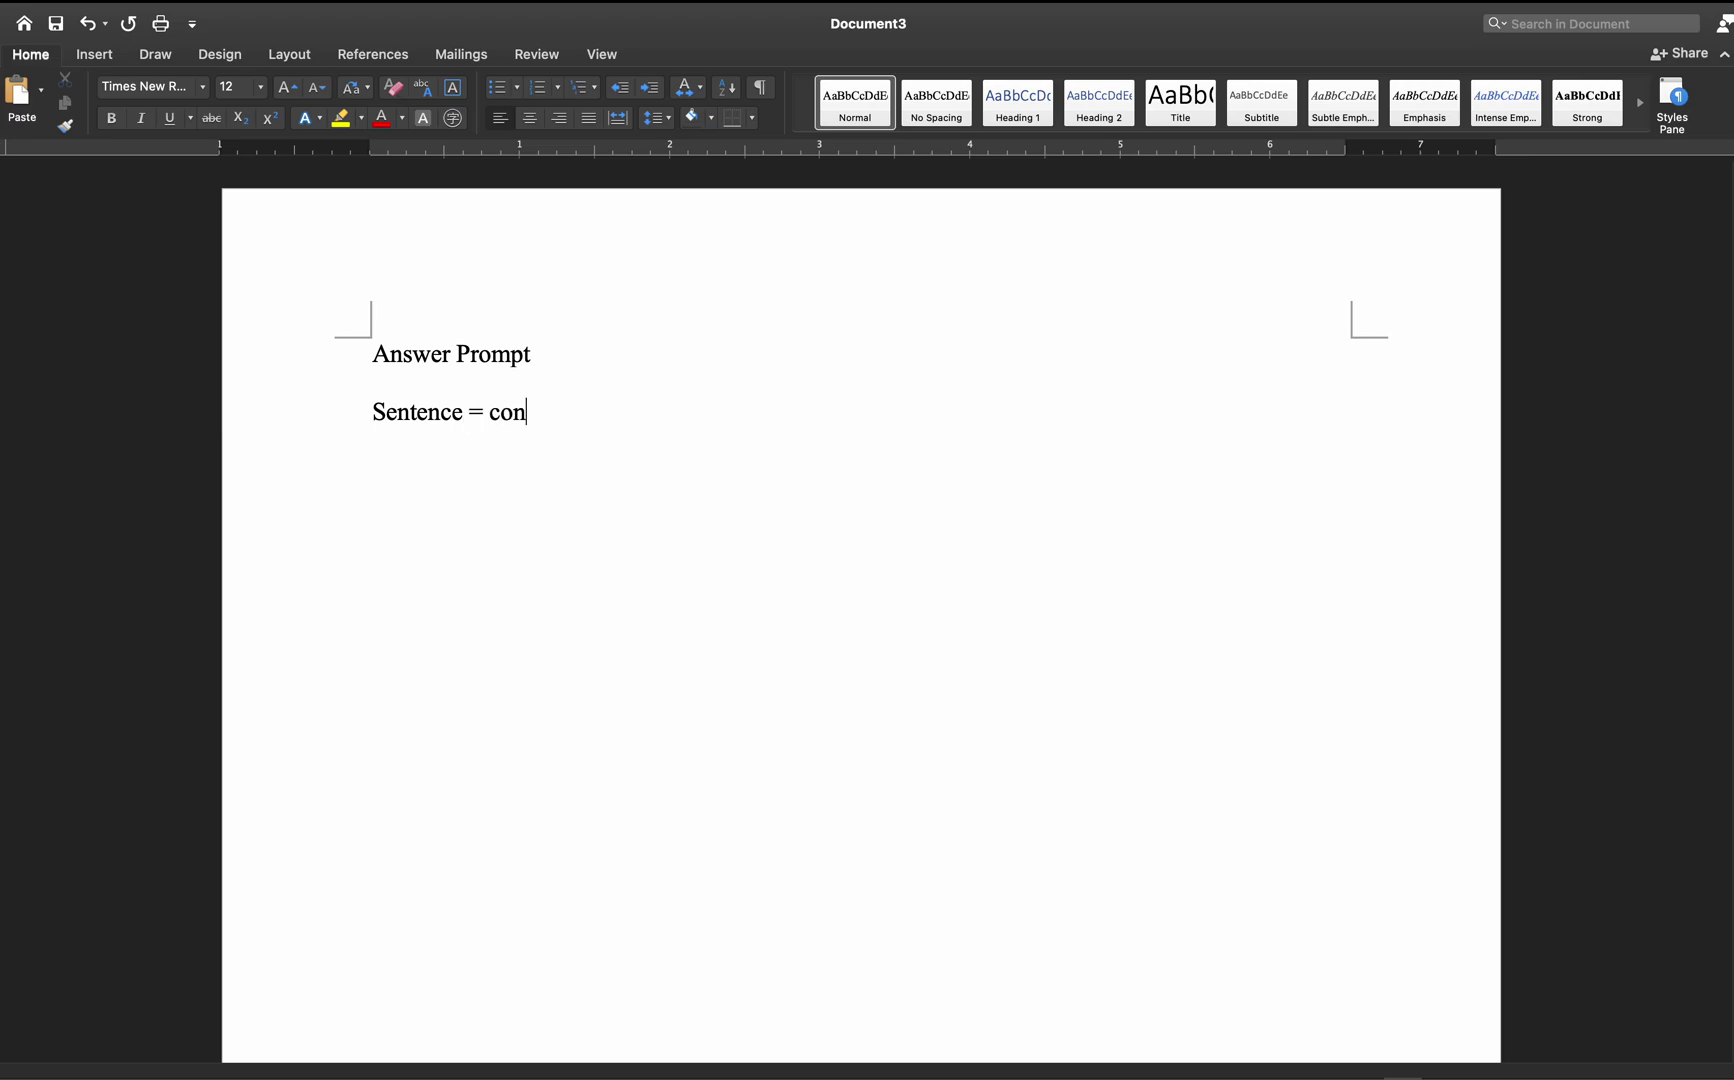
type("tains a subjec")
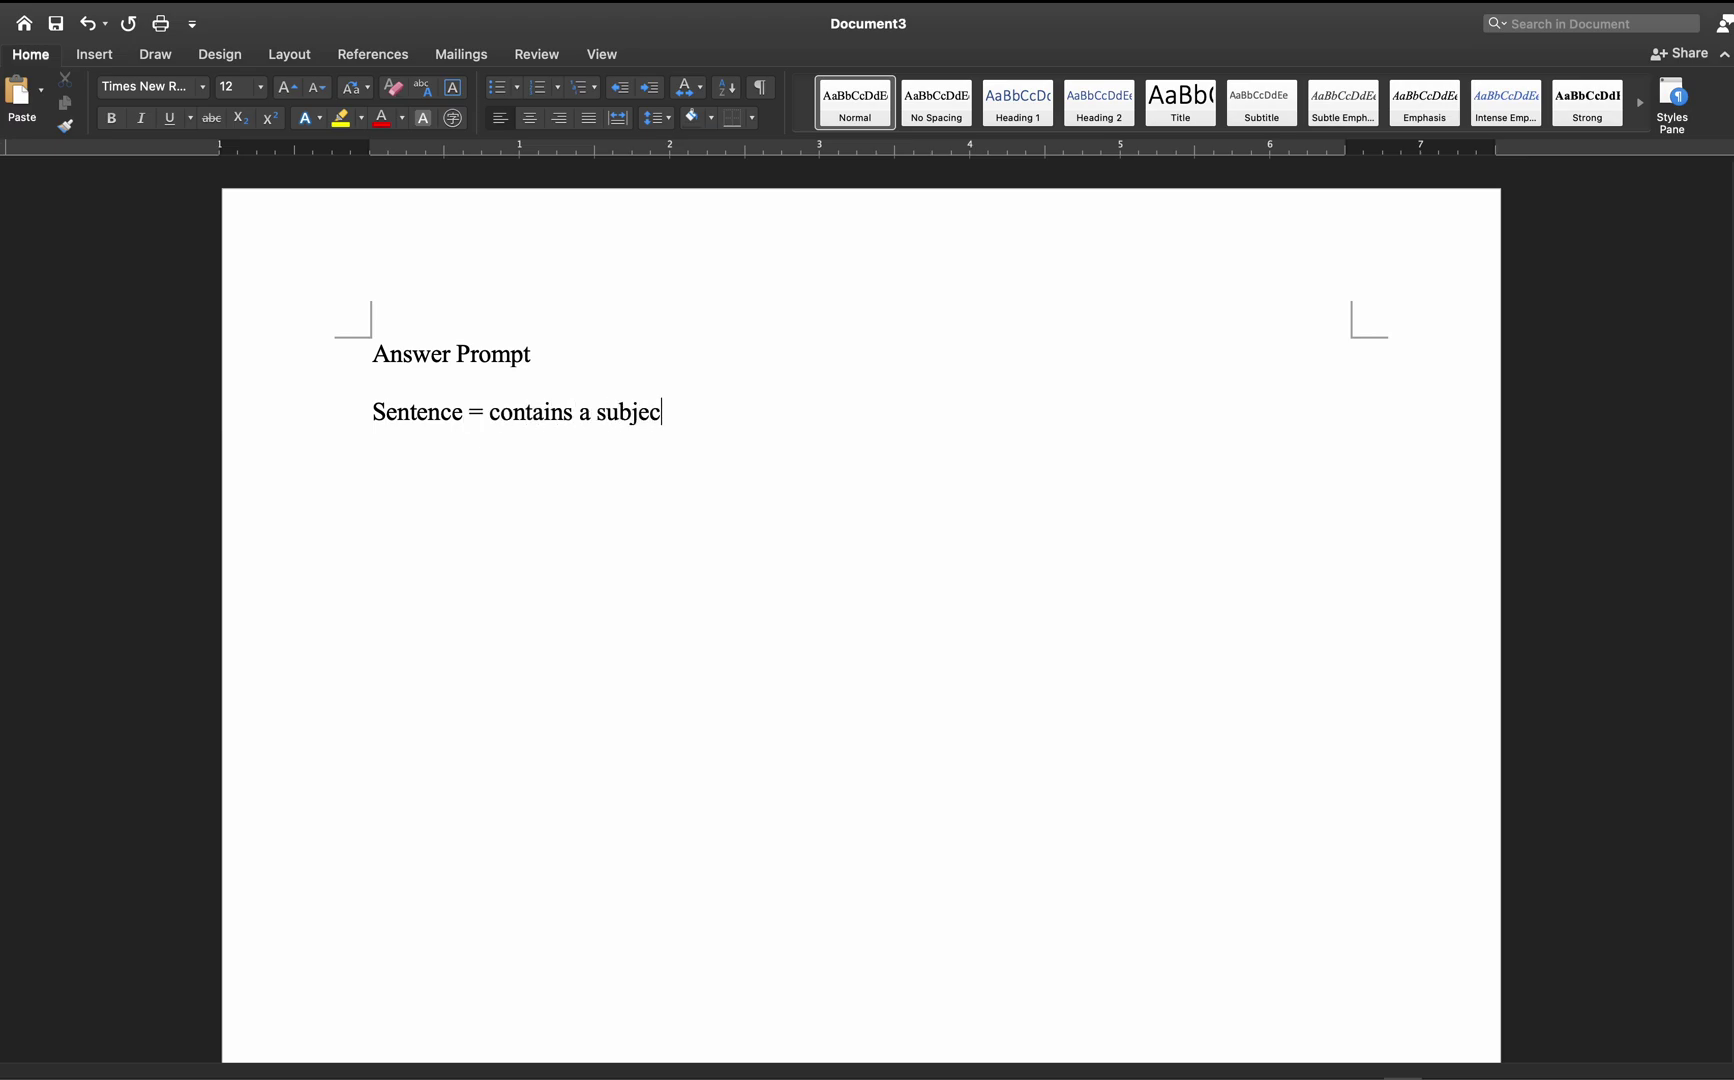
type("t and predicate ")
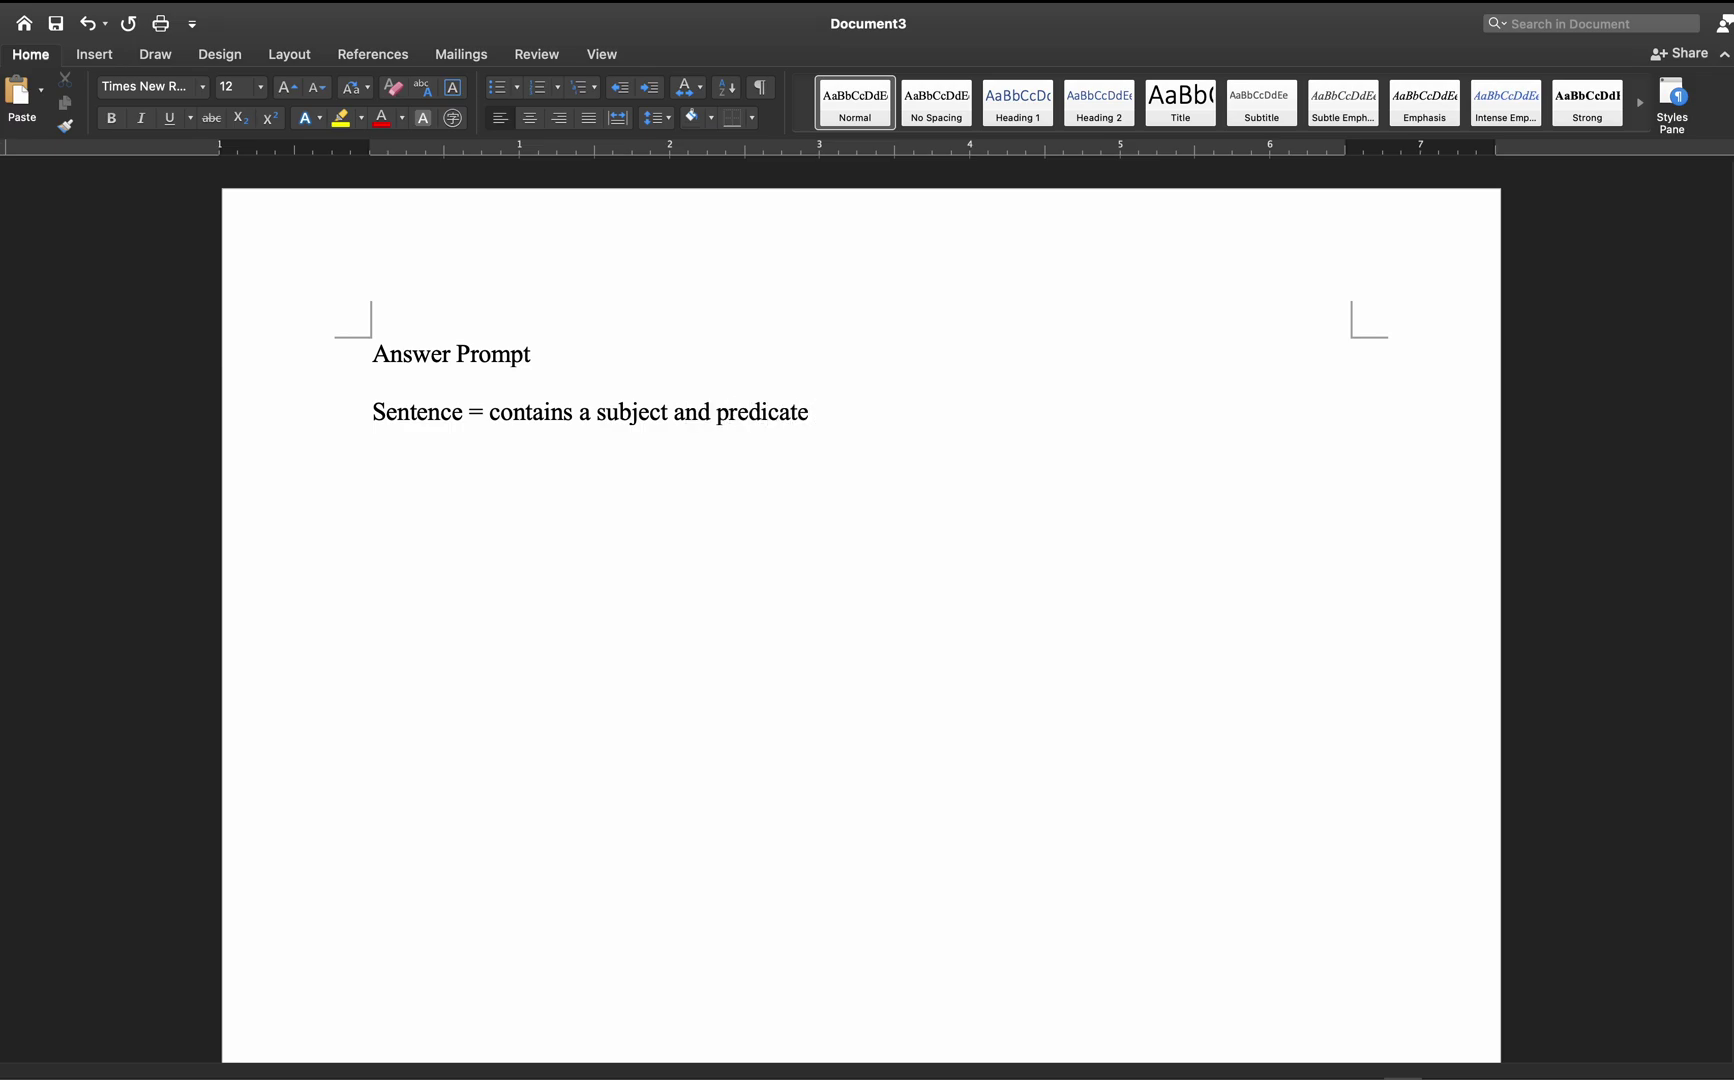
- Continue the sentence definition with "[starting with a verb]; represent"
type("[starting ")
type("with a ve")
key("BackSpace")
type("a ")
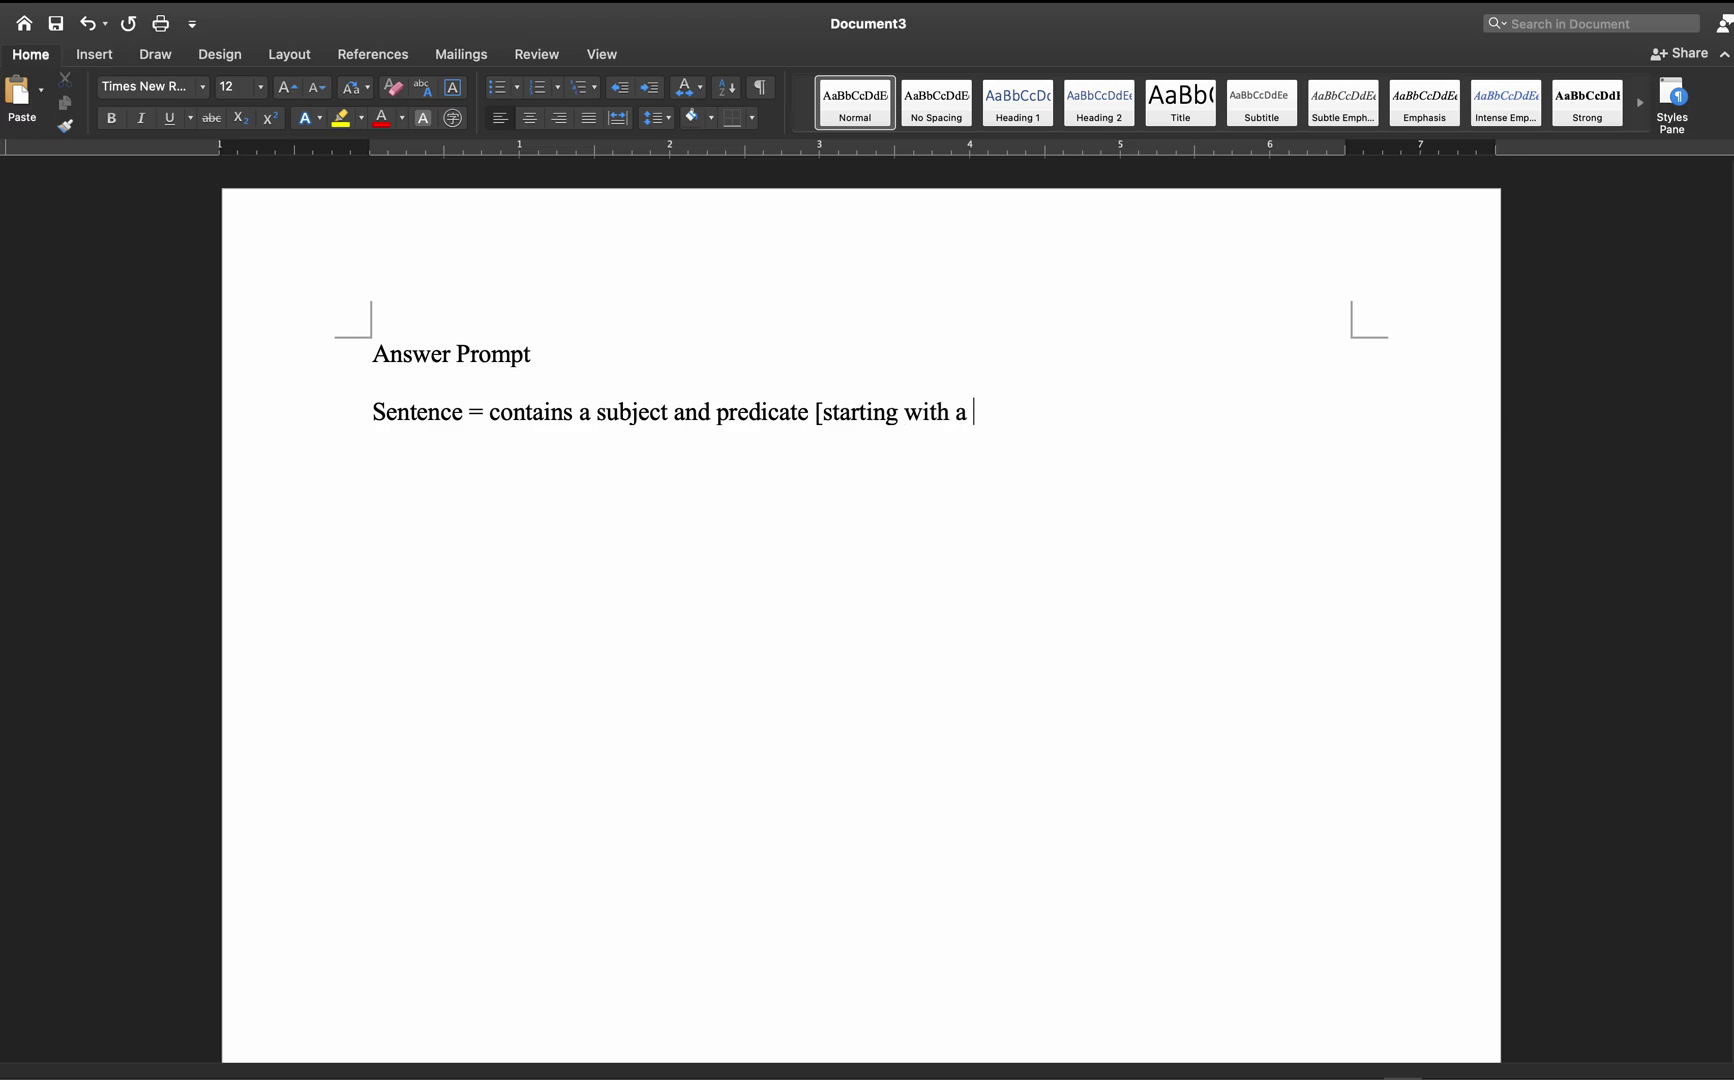
type("verb], rep")
key("BackSpace")
key("BackSpace")
key("BackSpace")
key("BackSpace")
key("BackSpace")
type("; or")
key("BackSpace")
key("BackSpace")
type("represent ")
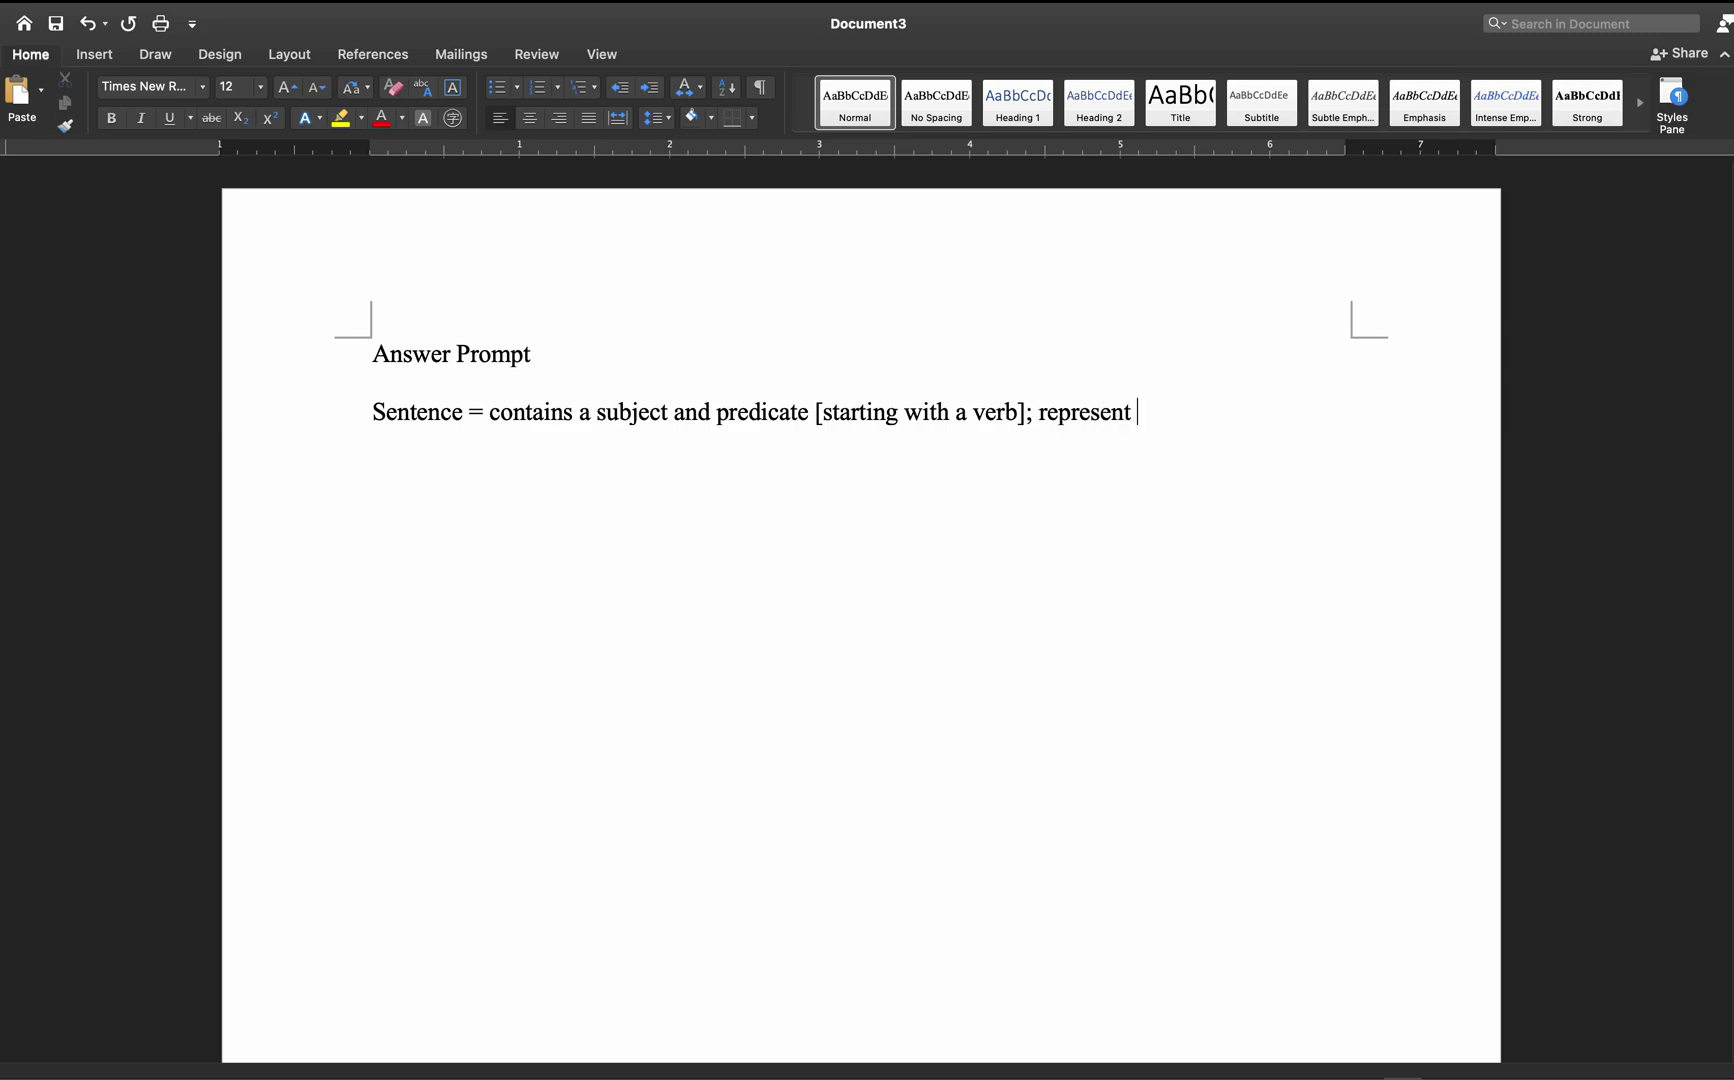
- Finish the definition with "whole or complete idea followed by a punctuation mark."
type("whole idea")
double_click(1167, 412)
type("or copl")
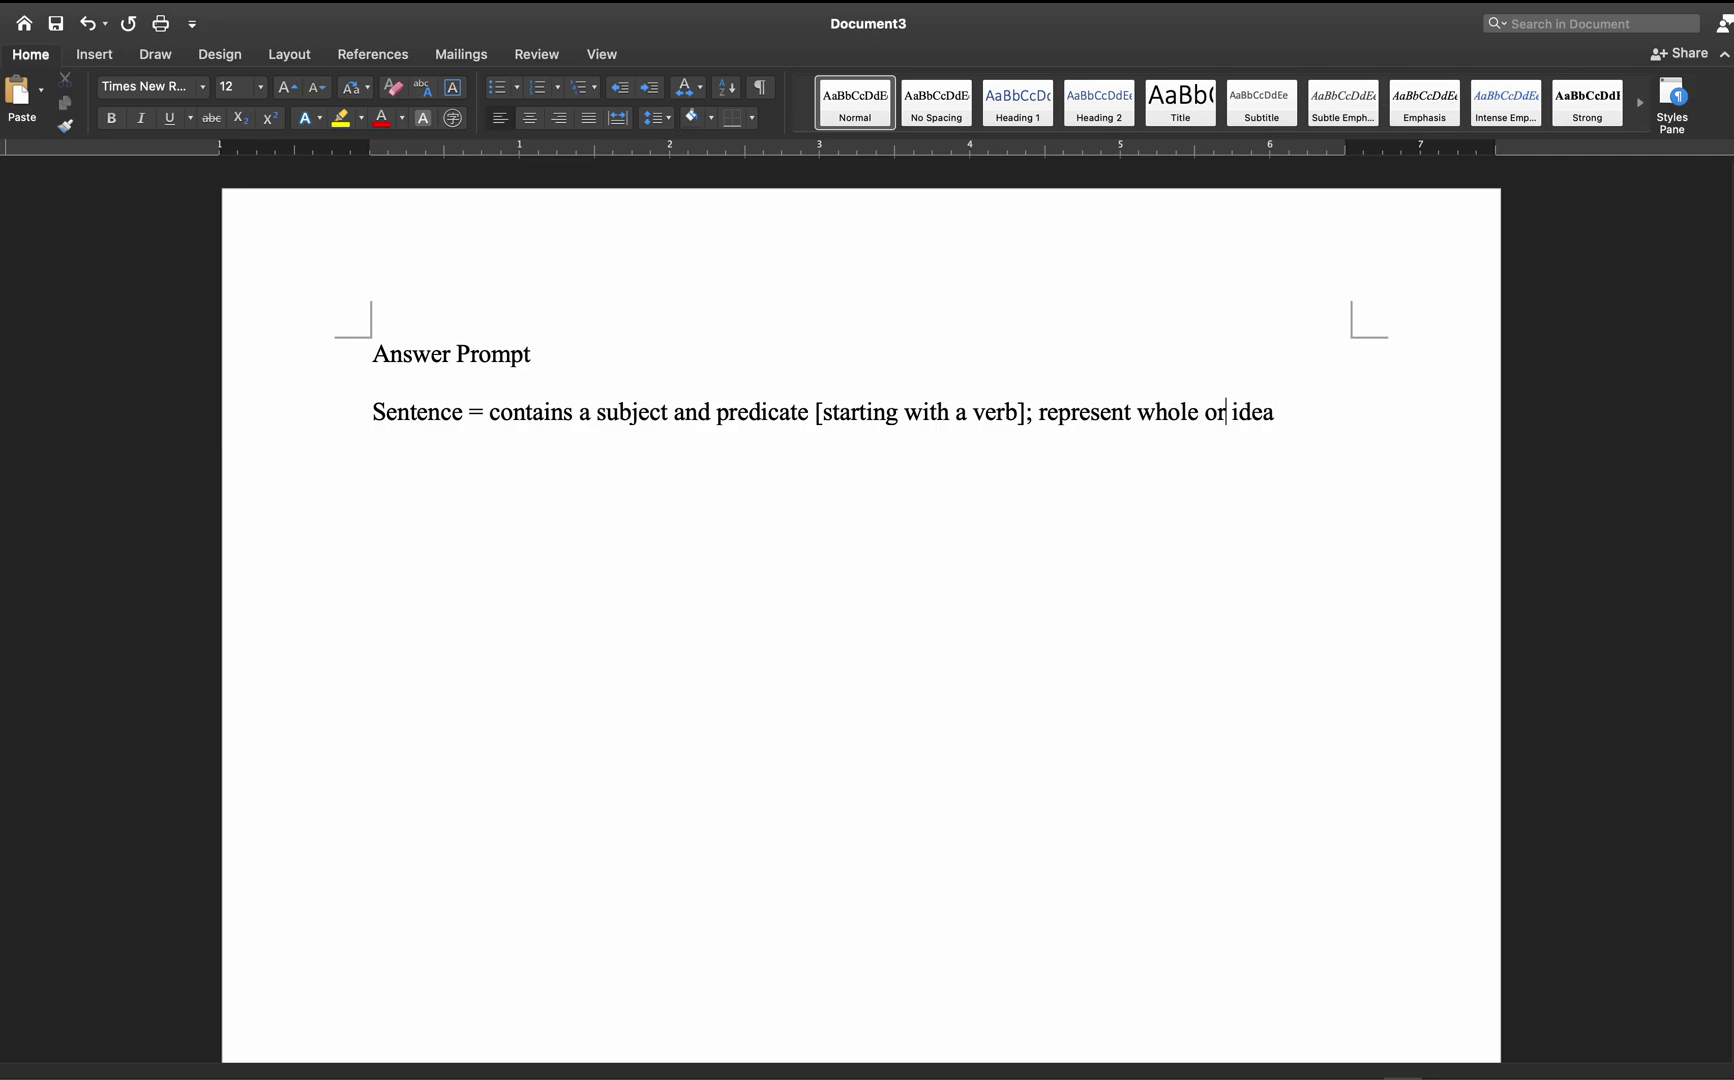
key("BackSpace")
key("BackSpace")
type("mplete")
left_click(1226, 414)
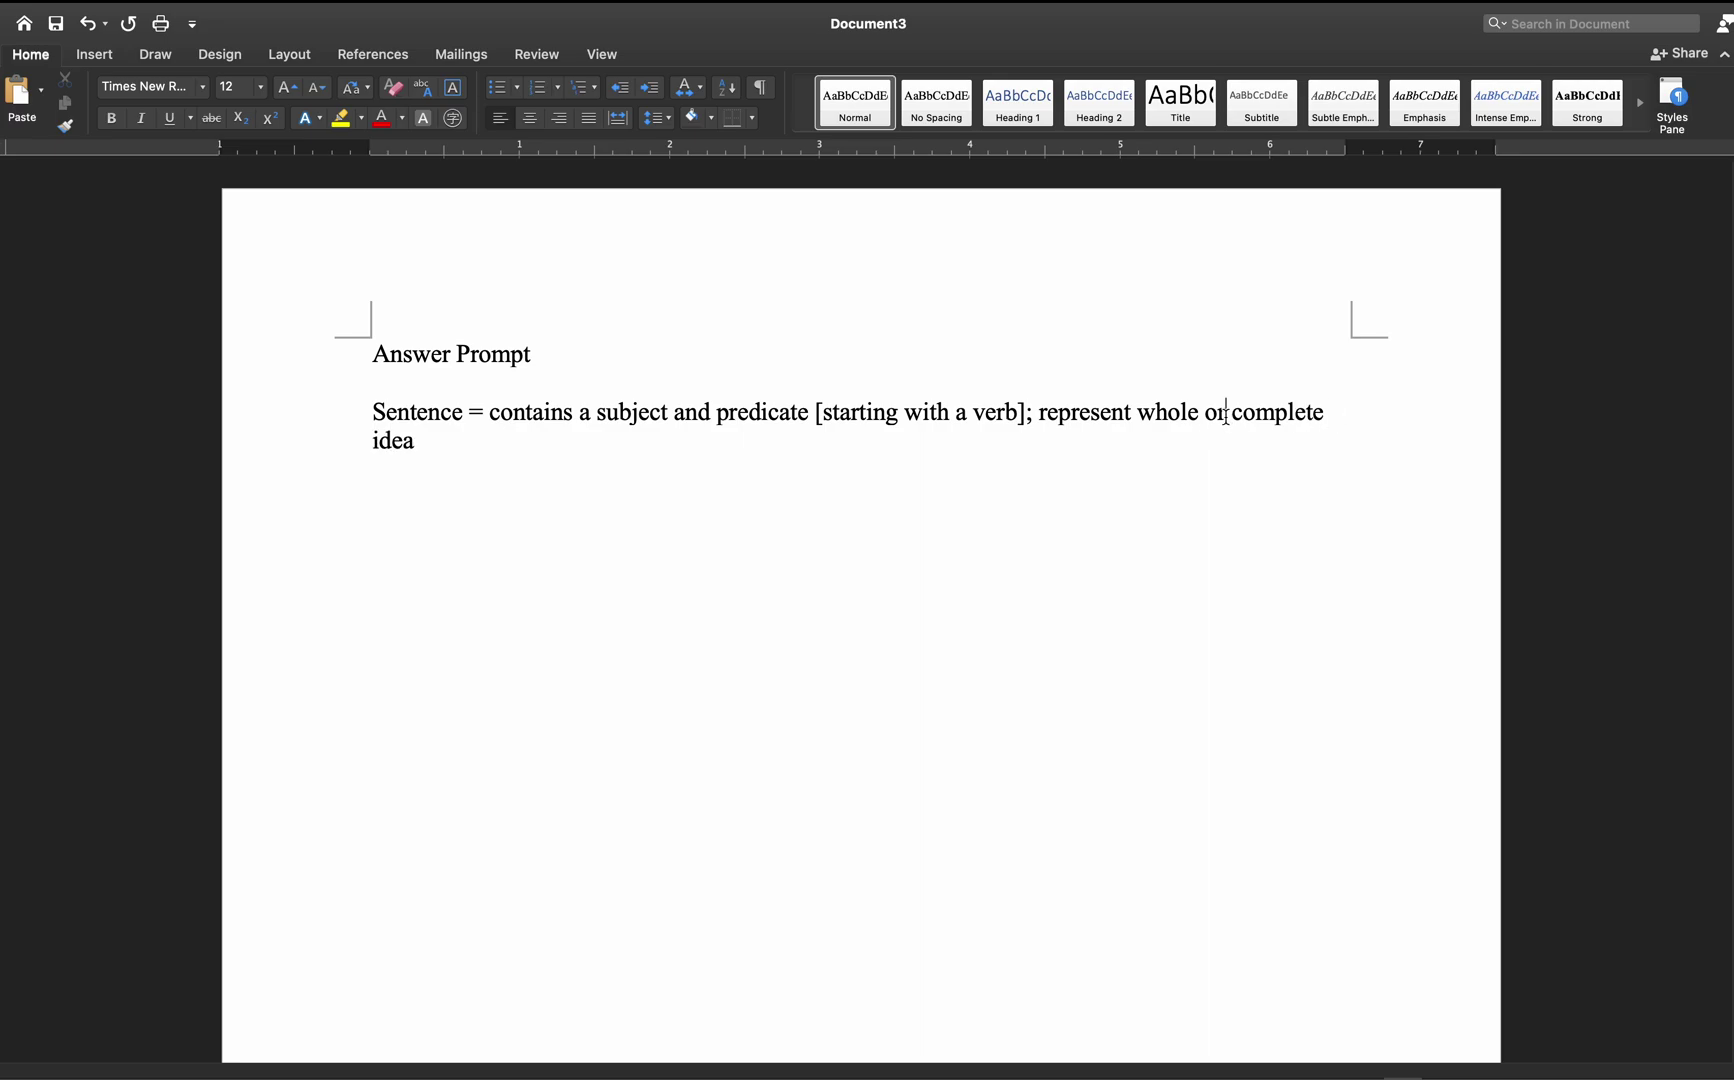
type("followed by a pu")
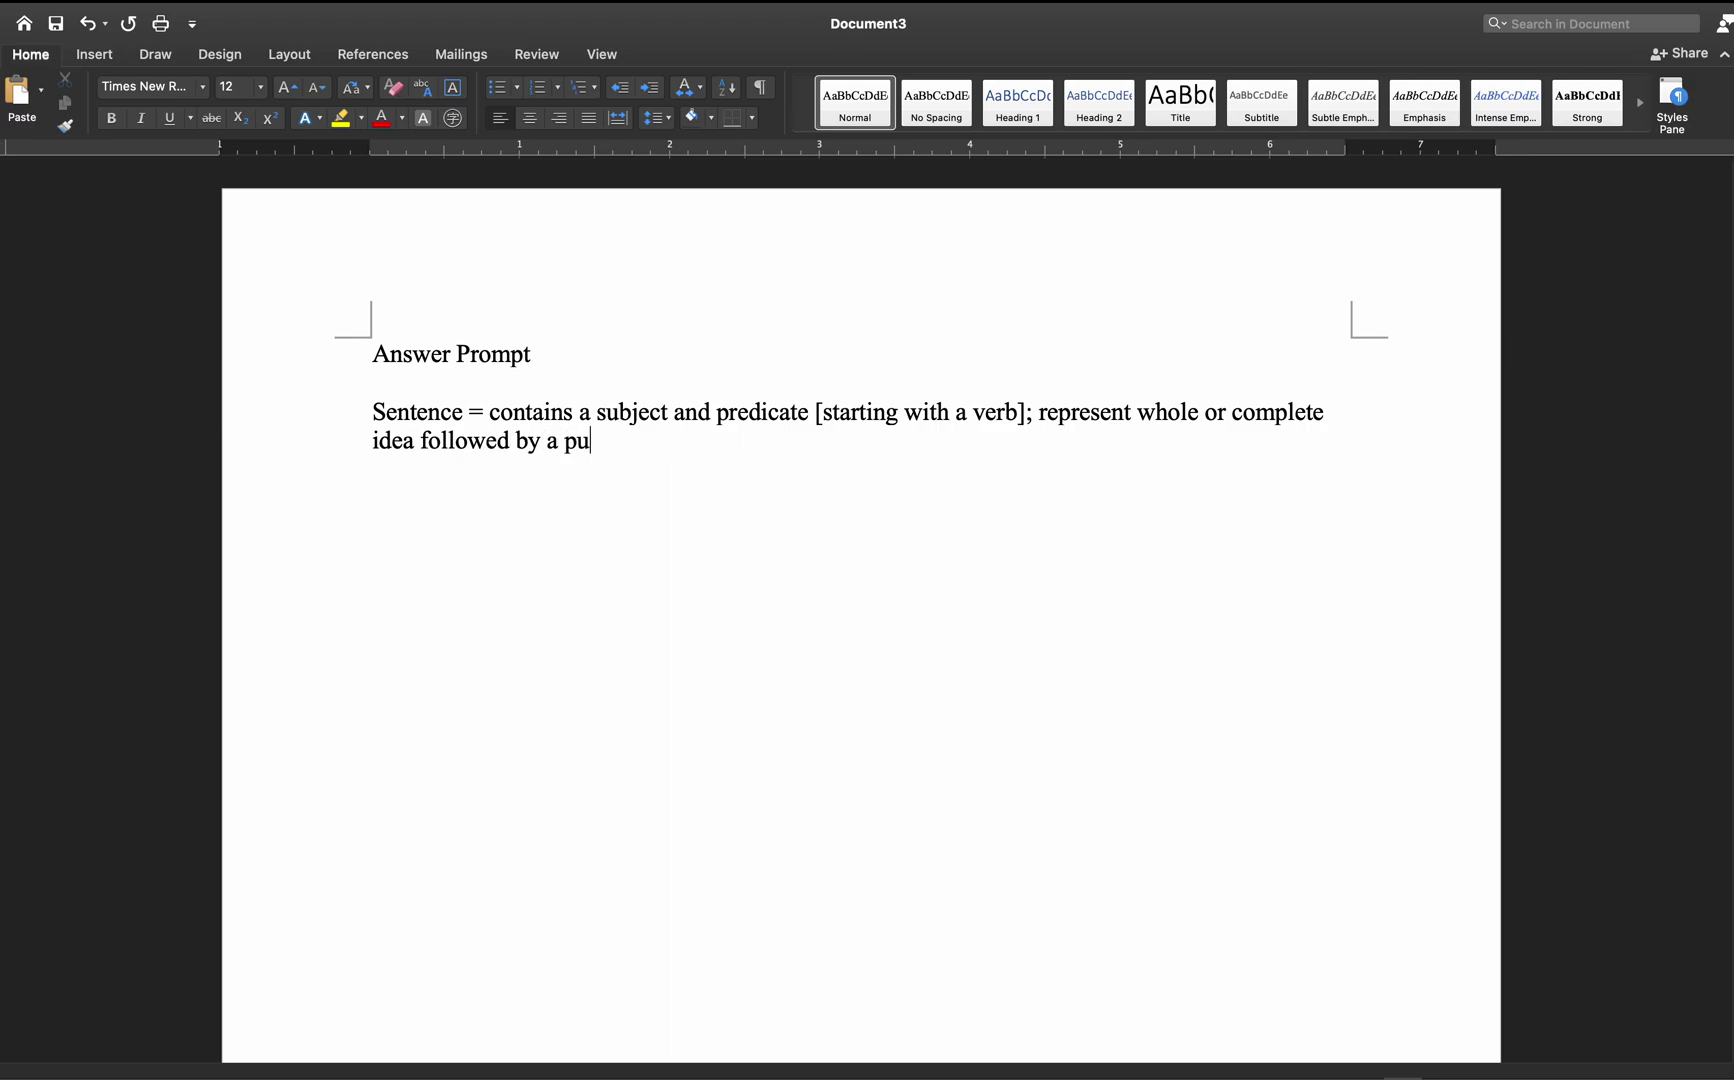
type("nctuation mark.")
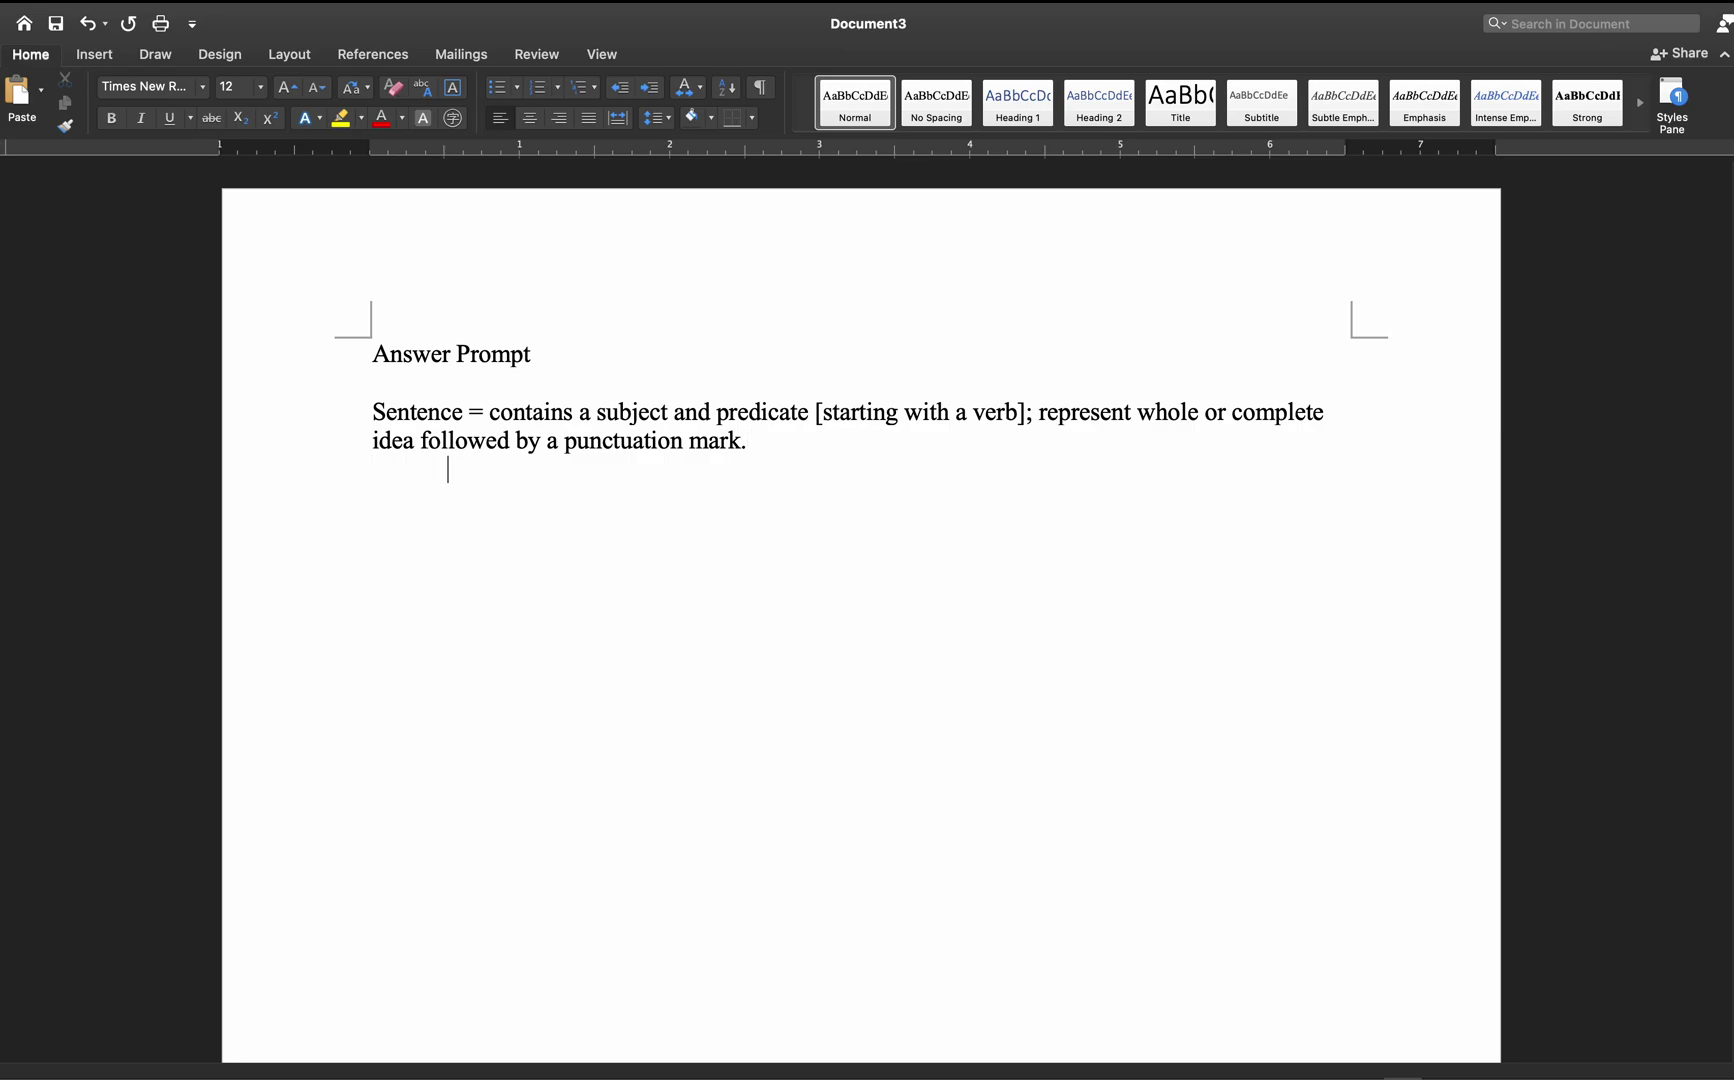
- Under the definition, add the indented example lines "Did you see Mark?" and "I saw Mark"
type("Didd")
key("BackSpace")
type("you see Mark?")
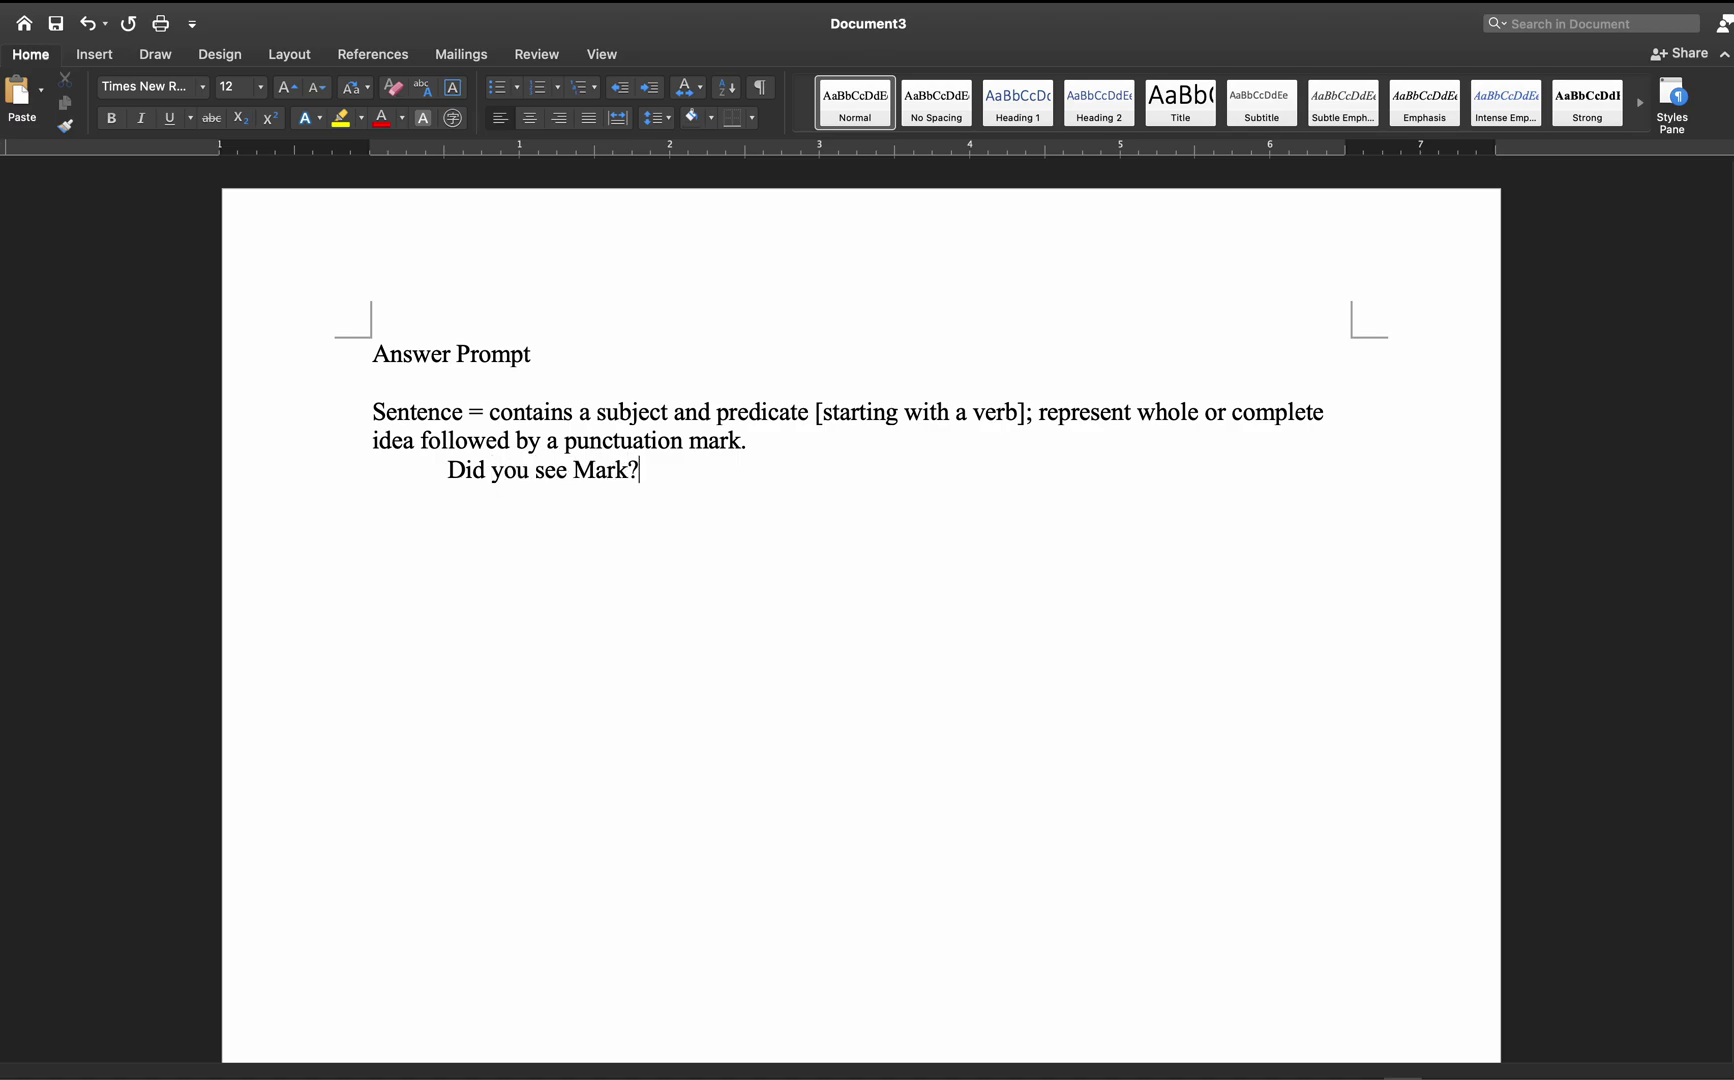
key("Return")
type("I saw Mark")
- Add two more indented example lines, "Look at Mark!" and "Look at Mark."
double_click(482, 503)
left_click_drag(484, 503, 606, 498)
left_click(606, 498)
double_click(595, 500)
left_click(601, 502)
type("Look at m")
key("BackSpace")
type("Mark!")
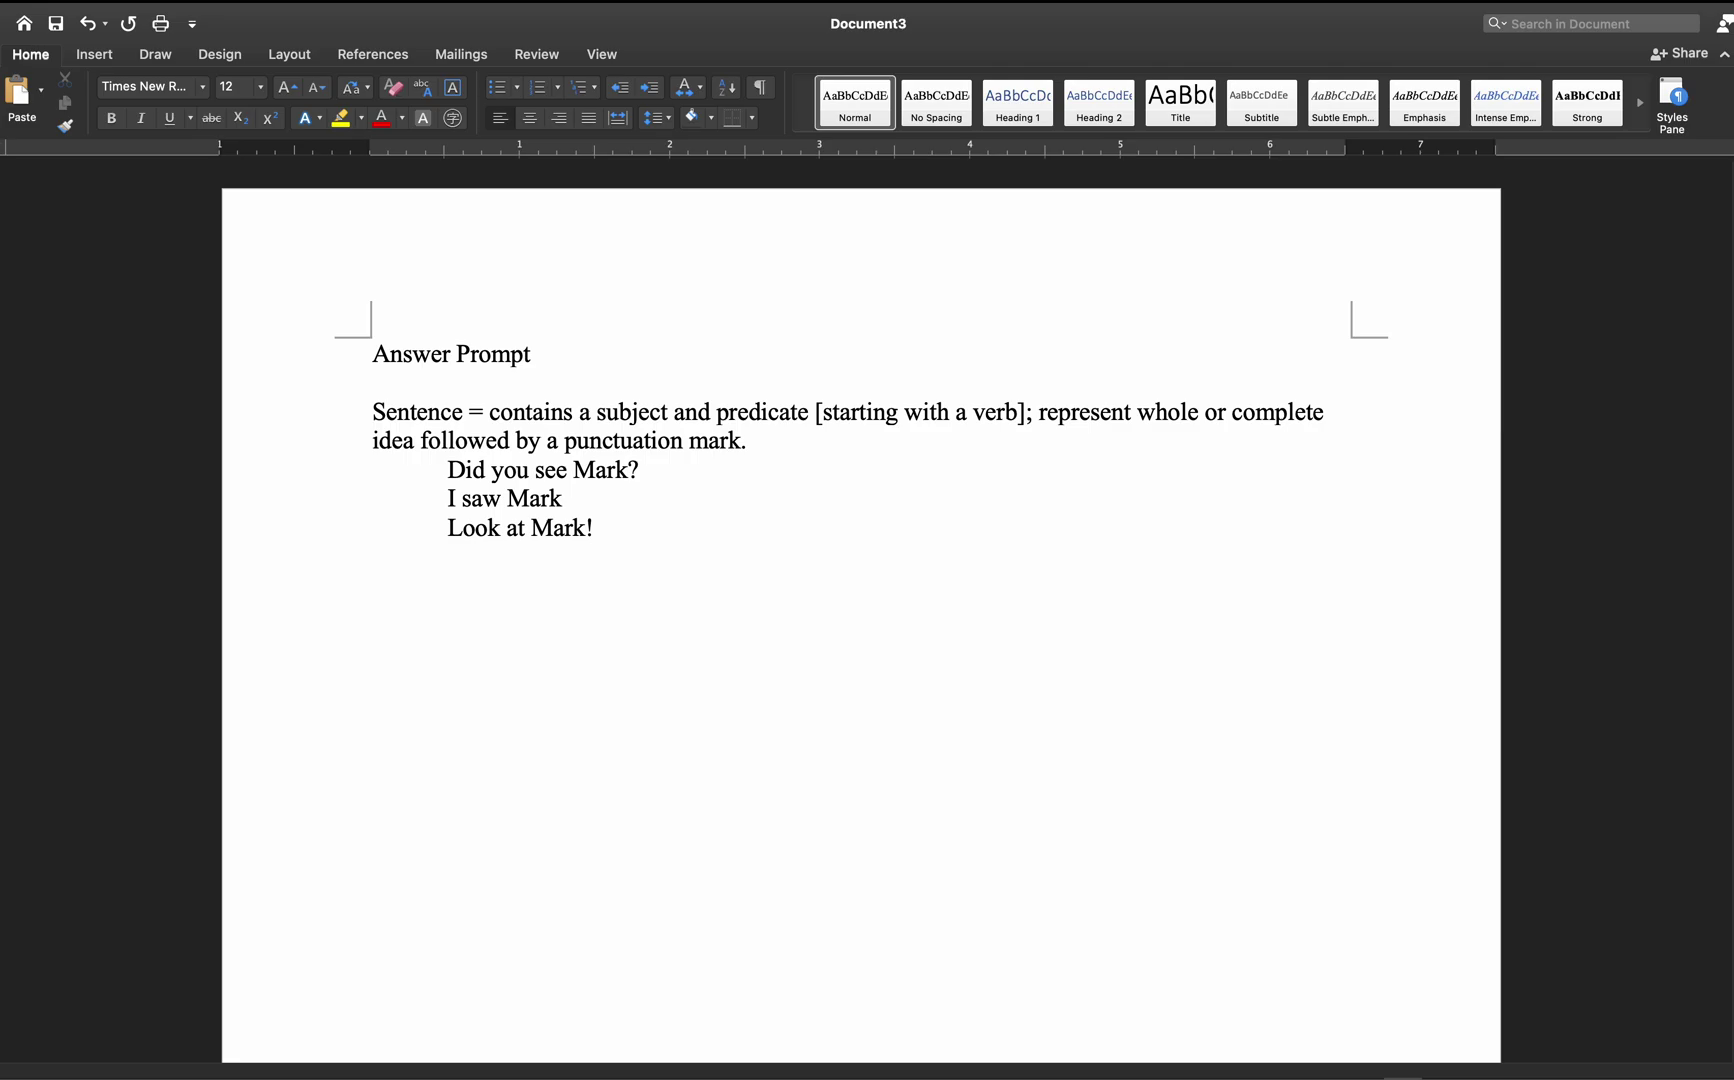
type("Look at Markr")
- Add the missing period to the example "I saw Mark"
left_click_drag(594, 527, 493, 530)
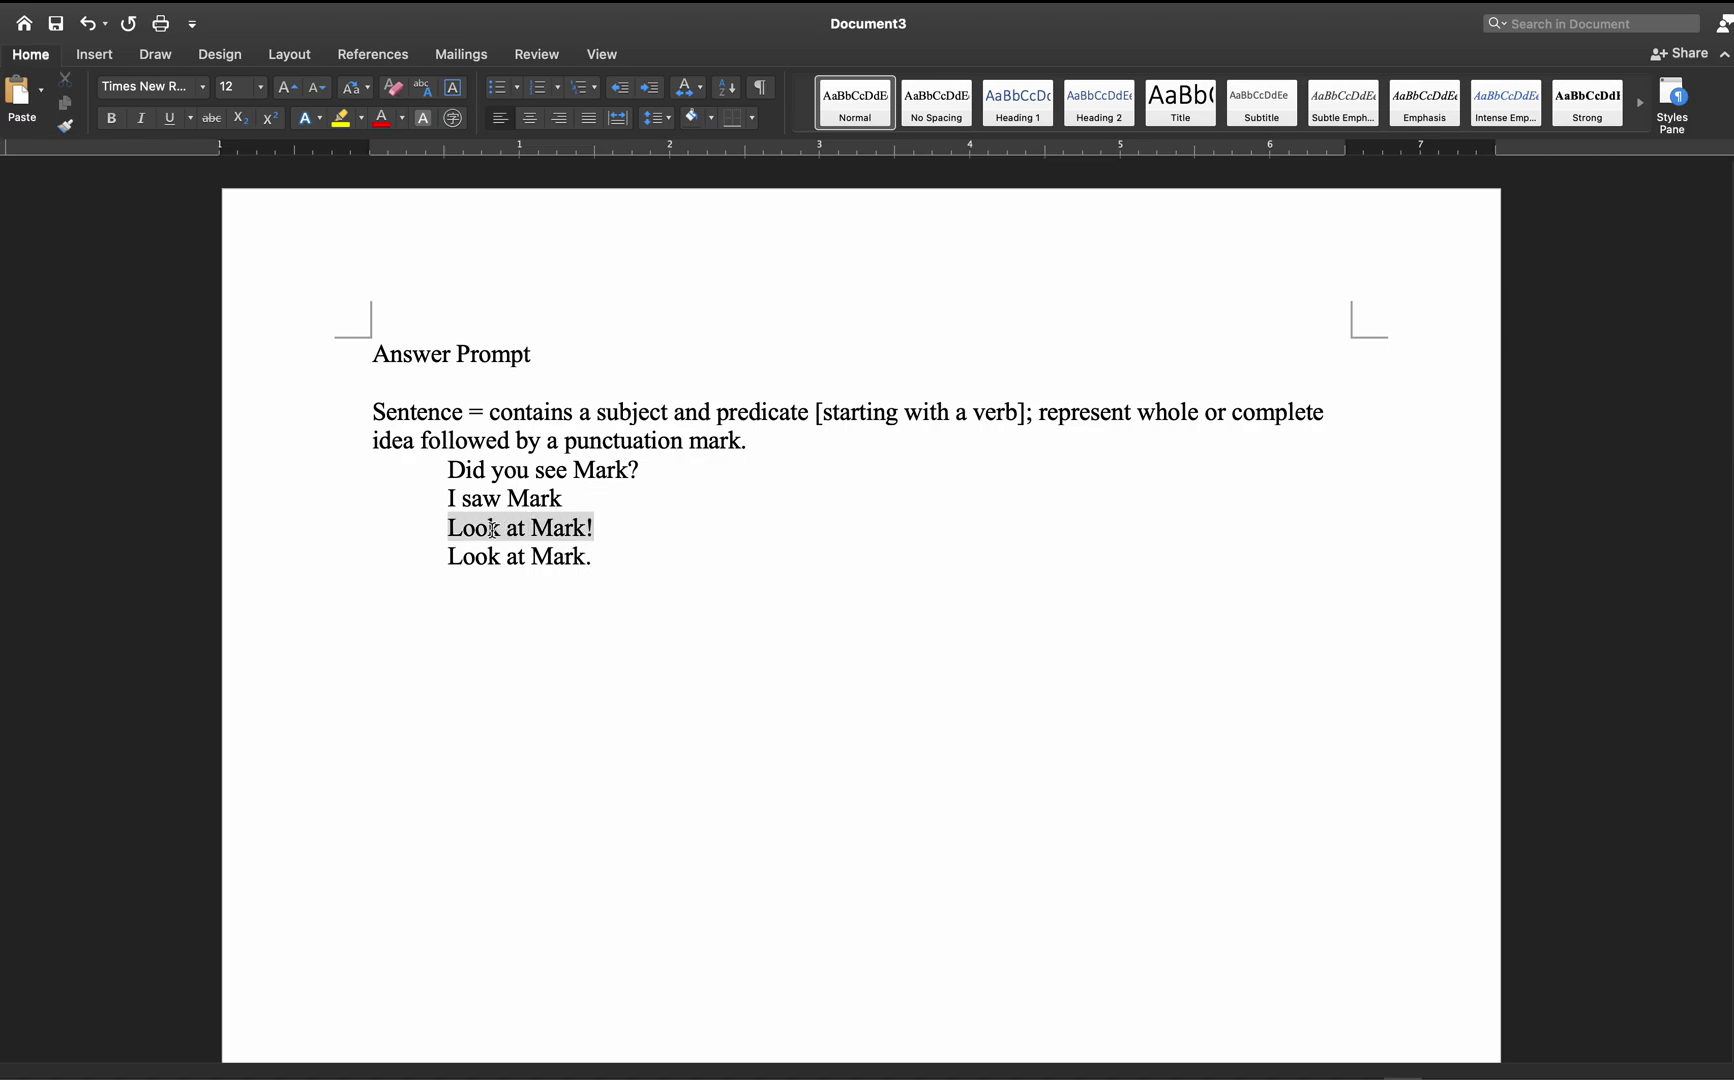
left_click(594, 527)
left_click_drag(593, 558, 585, 560)
left_click(588, 499)
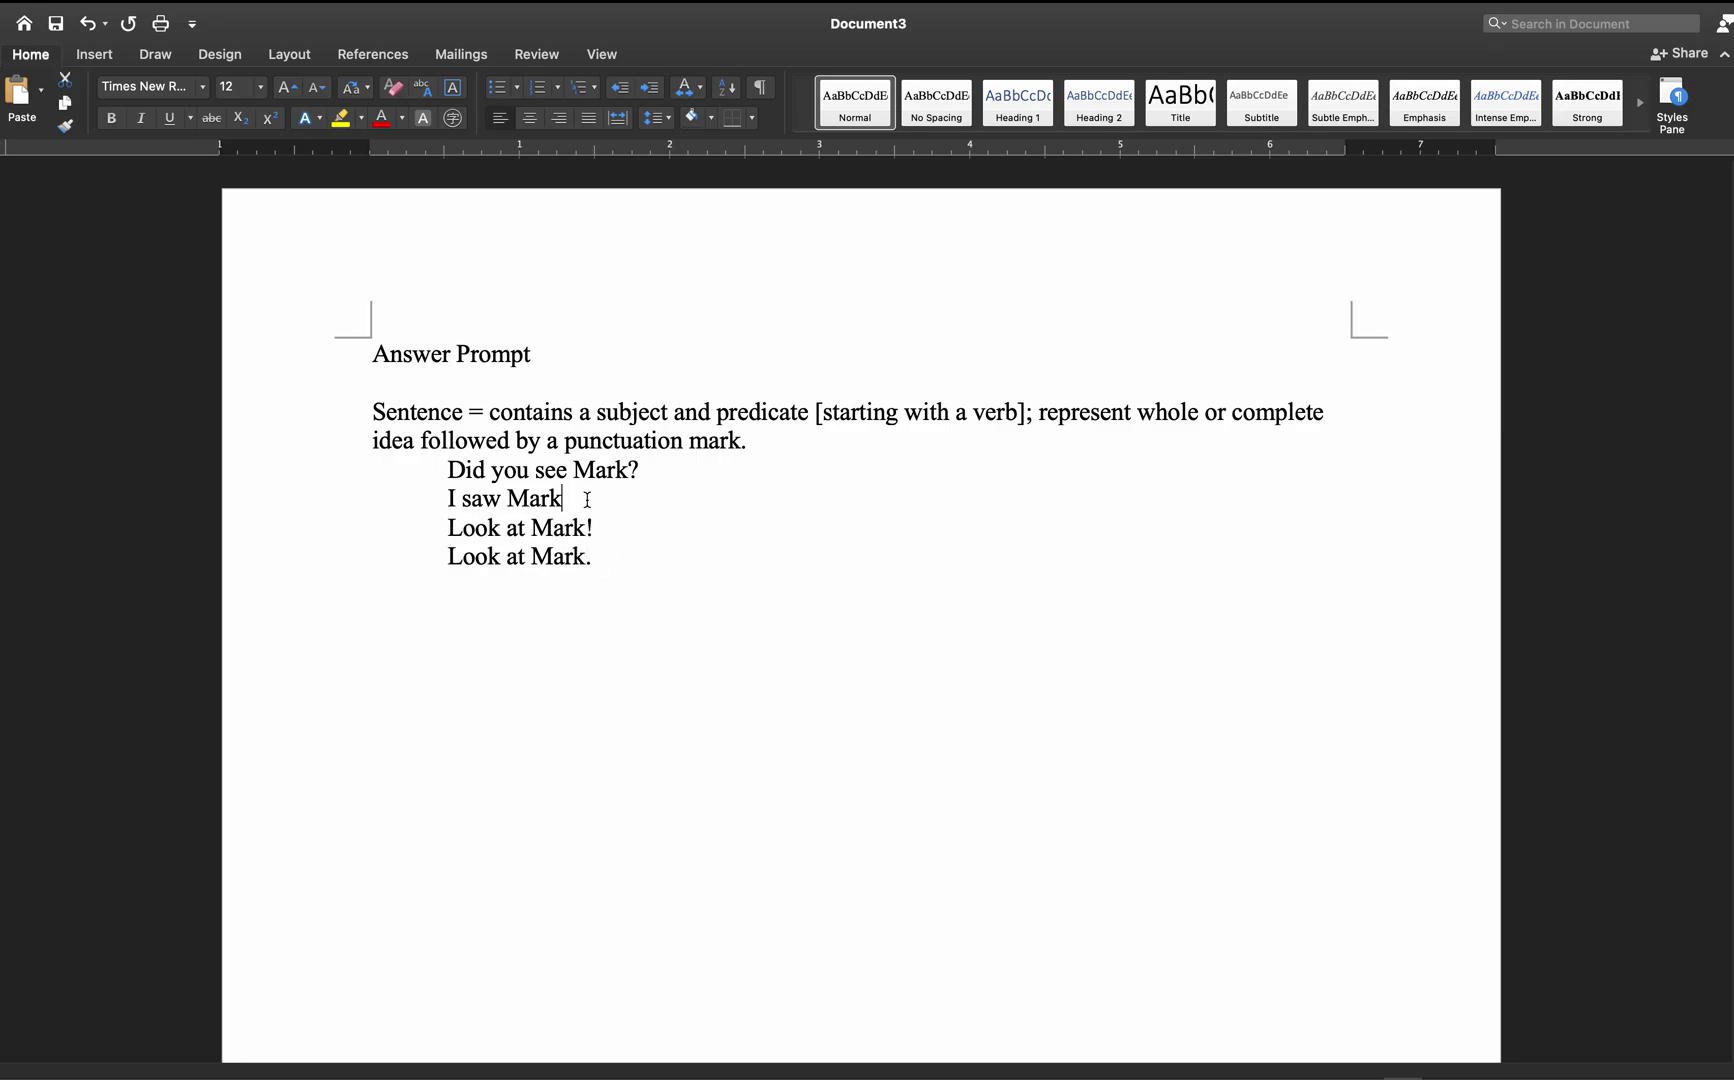
type(".")
left_click_drag(570, 499, 449, 498)
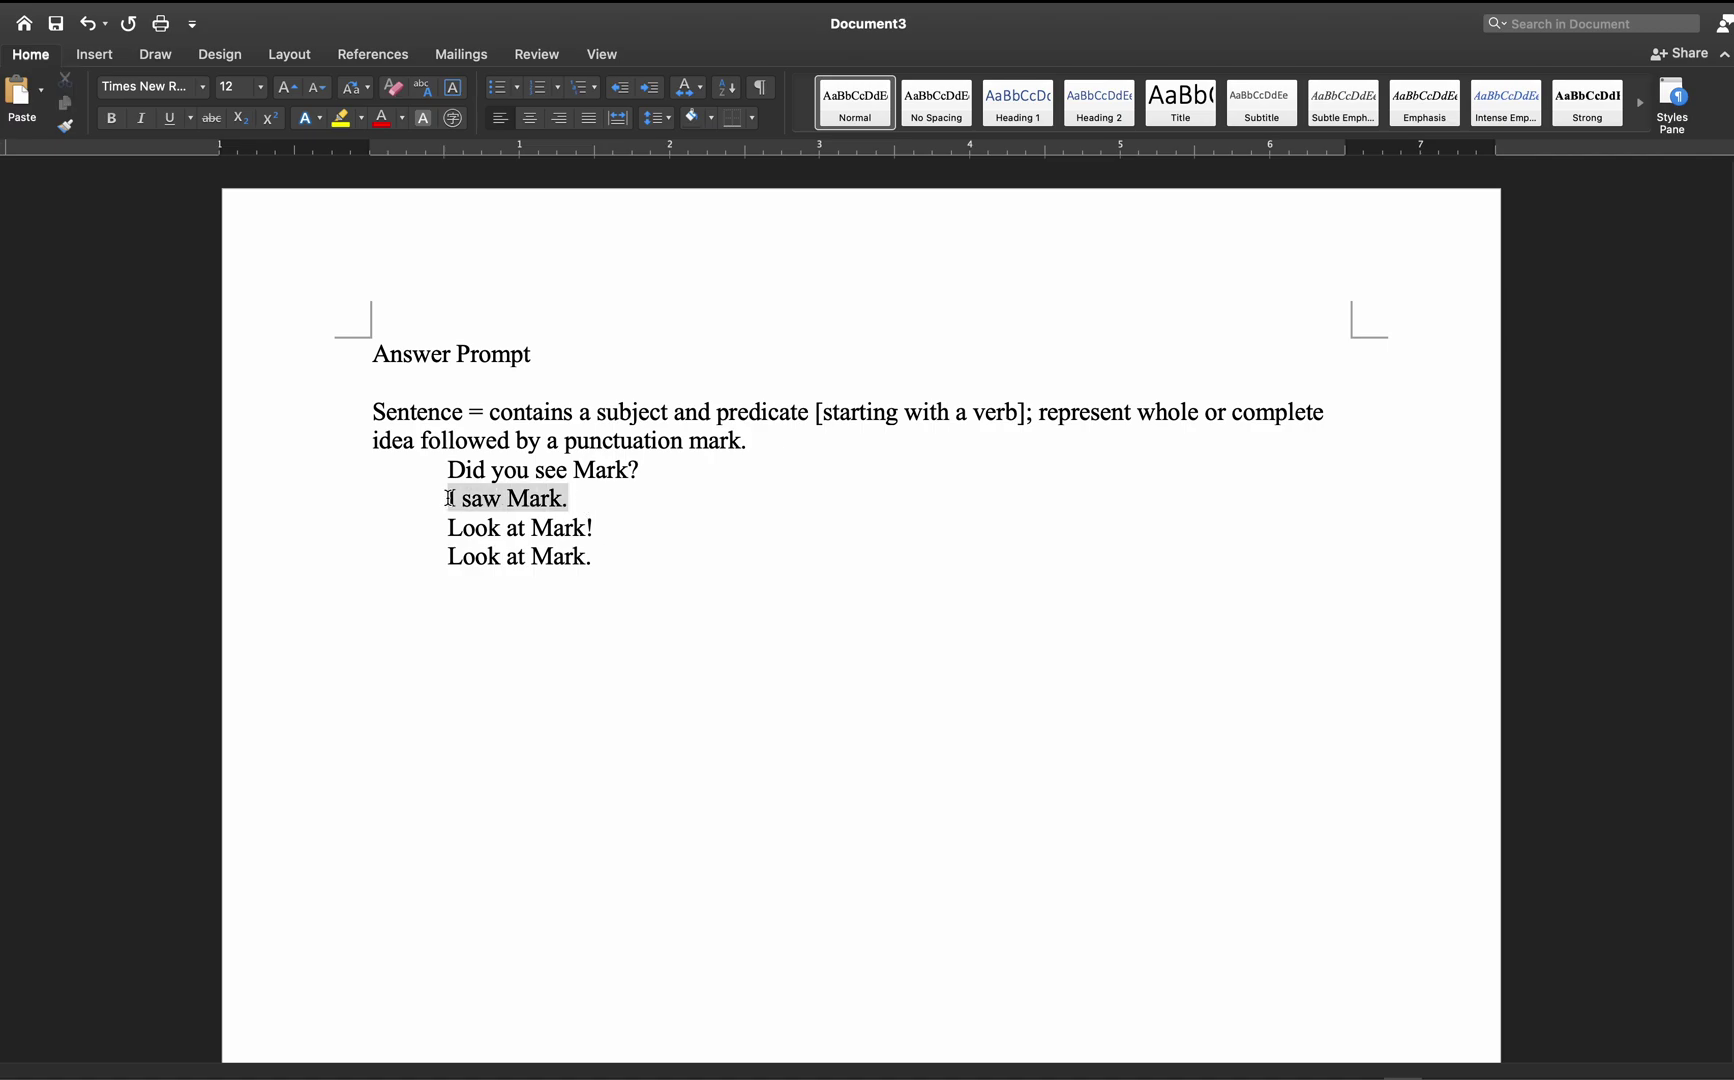
- Below the examples, after a blank line, add the unindented label "Short Answer / Small Passage"
left_click(630, 563)
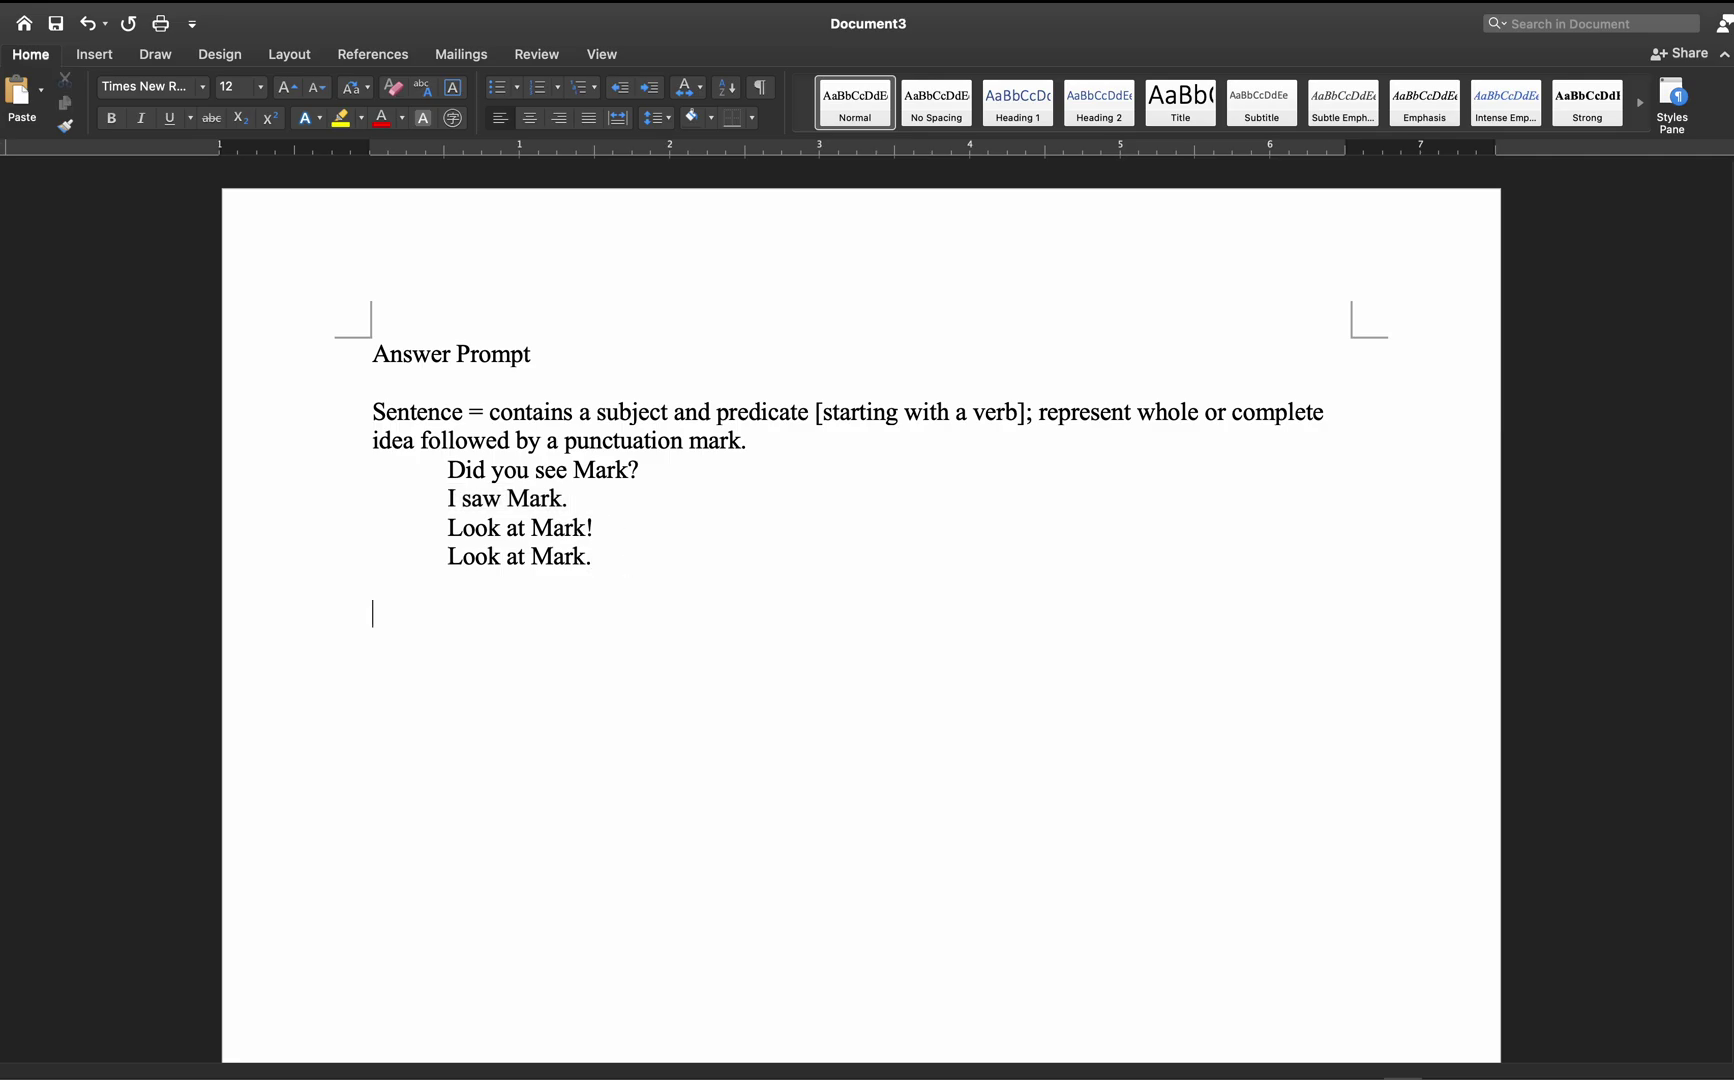
type("Short Ansee")
key("BackSpace")
key("BackSpace")
type("wer ")
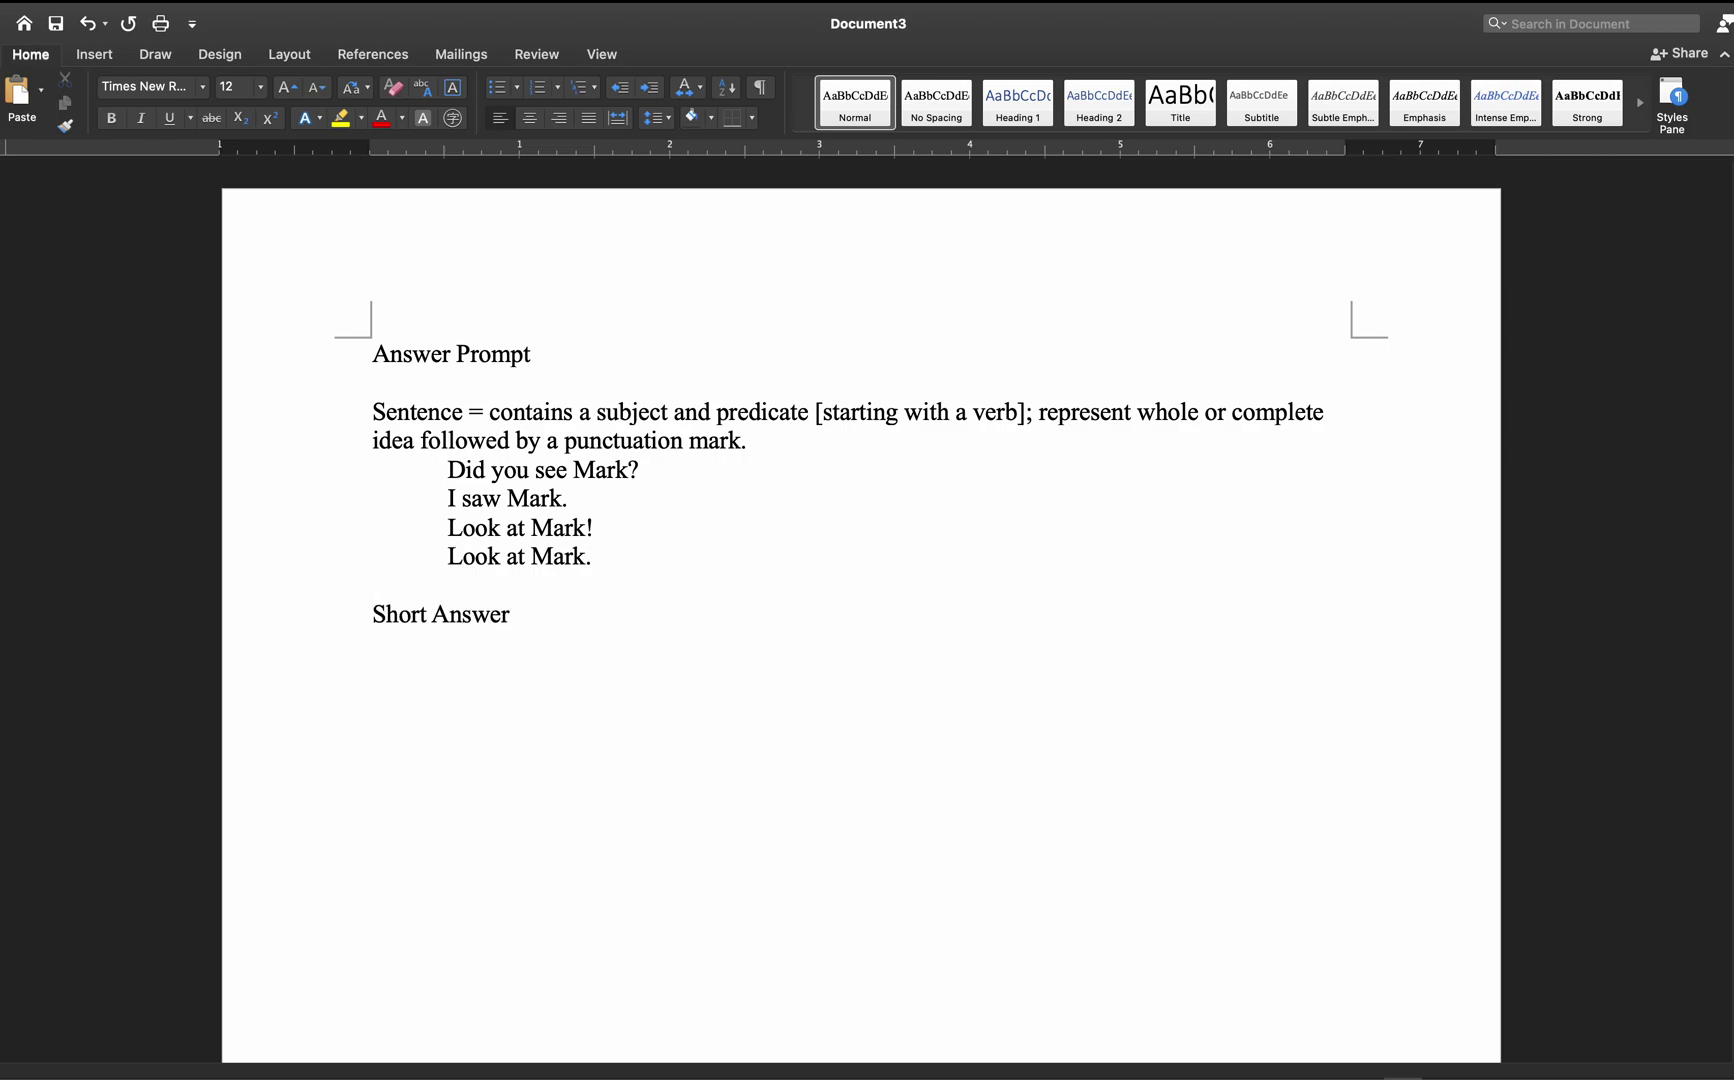
type("/ Small Passage ")
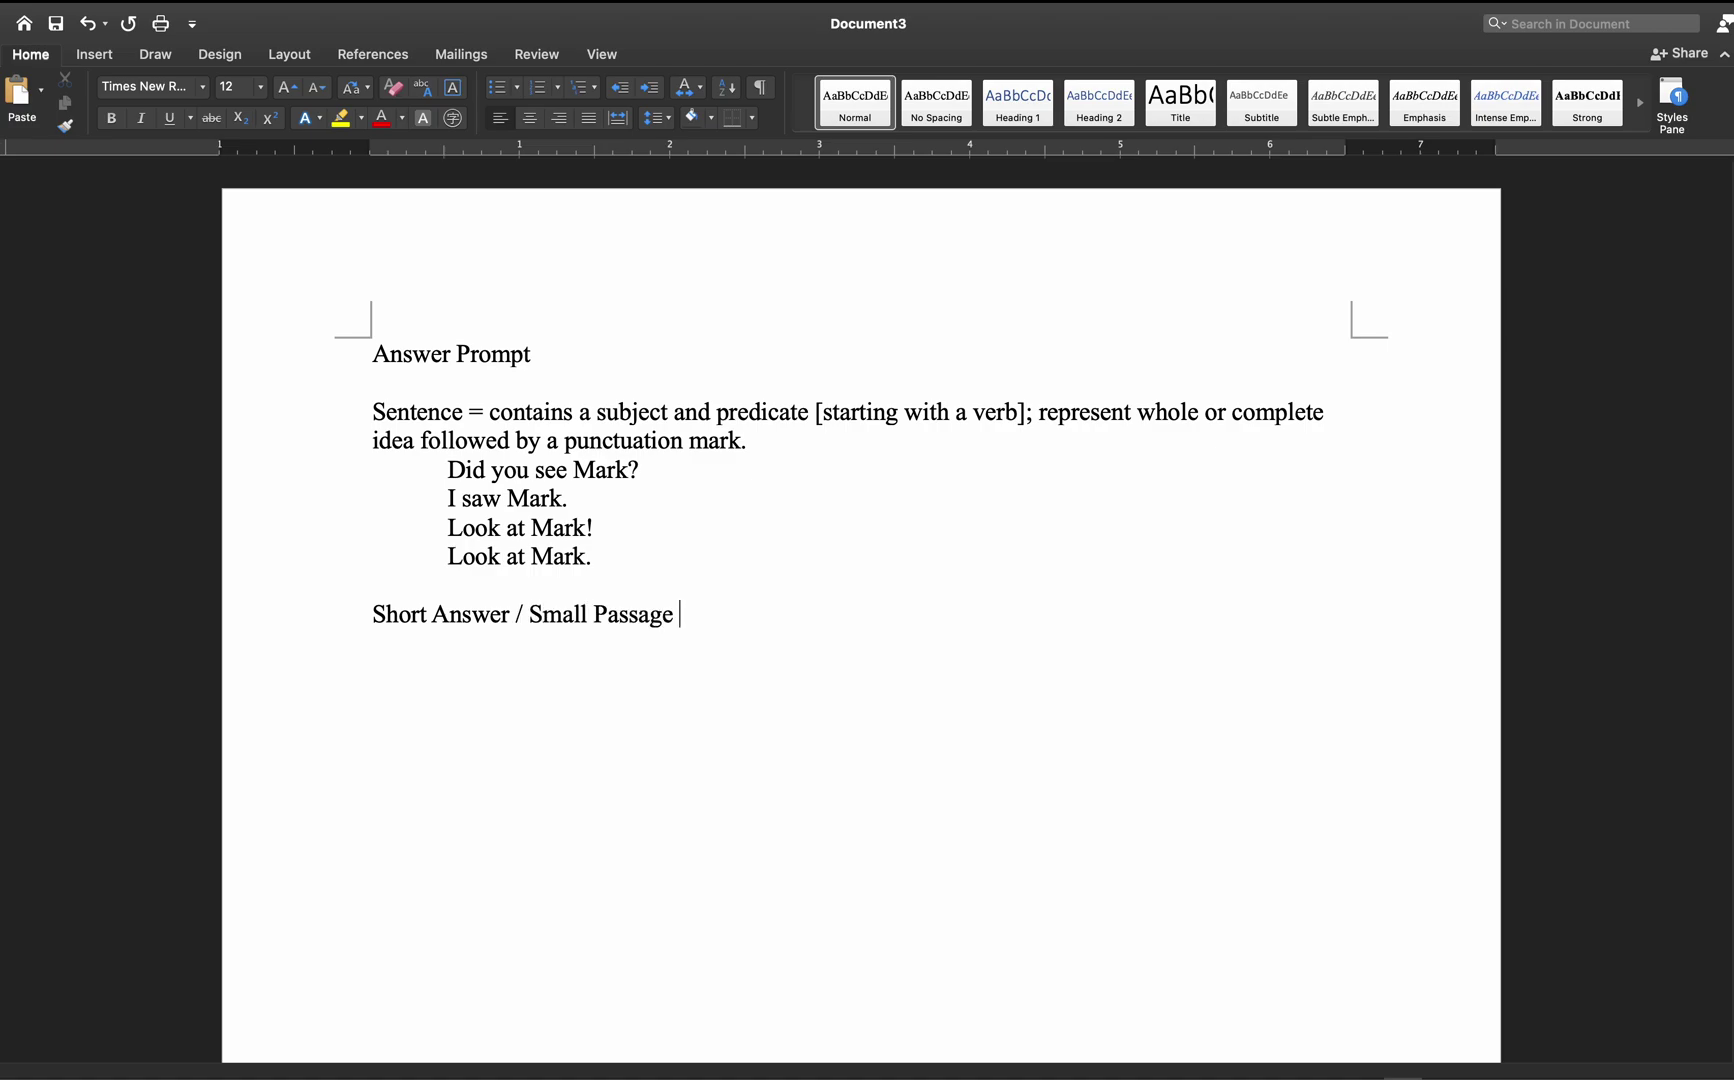
- Write the indented passage "I saw Mark yesterday. He was playing with Steve, and they went home later that night."
type("I saw Mark yesterday. He was ")
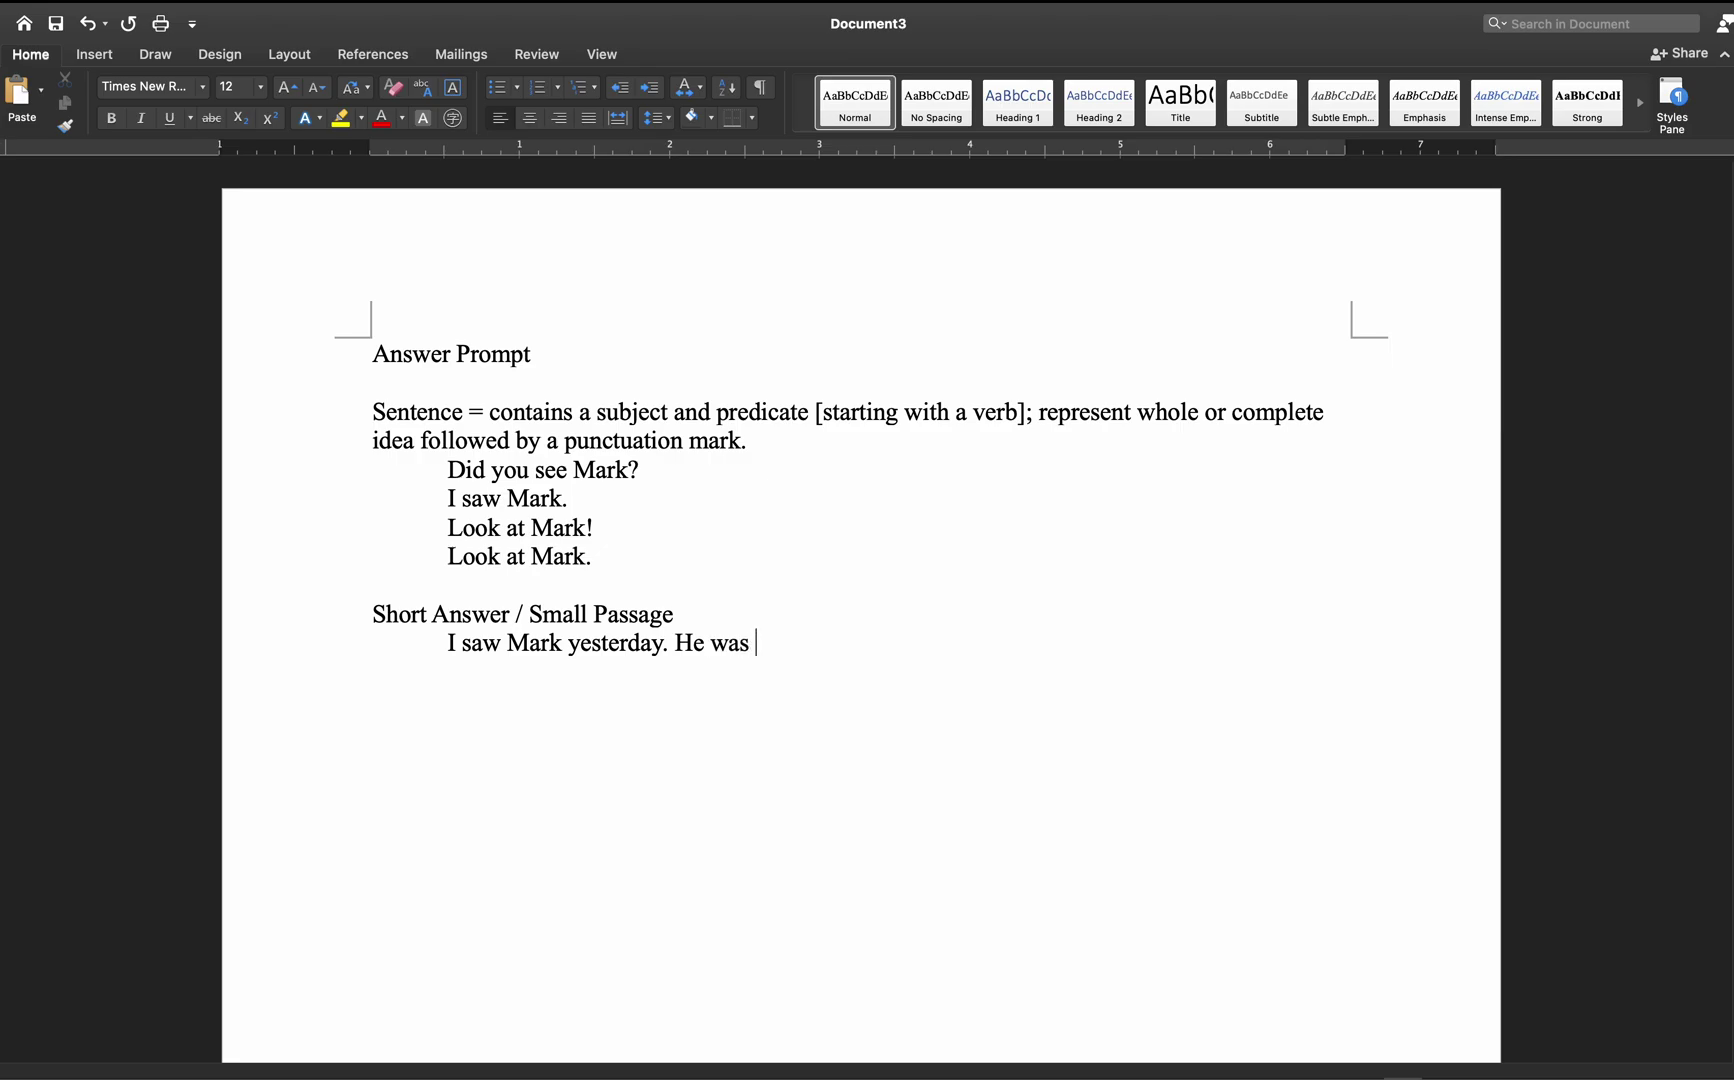
type("playing with Ste")
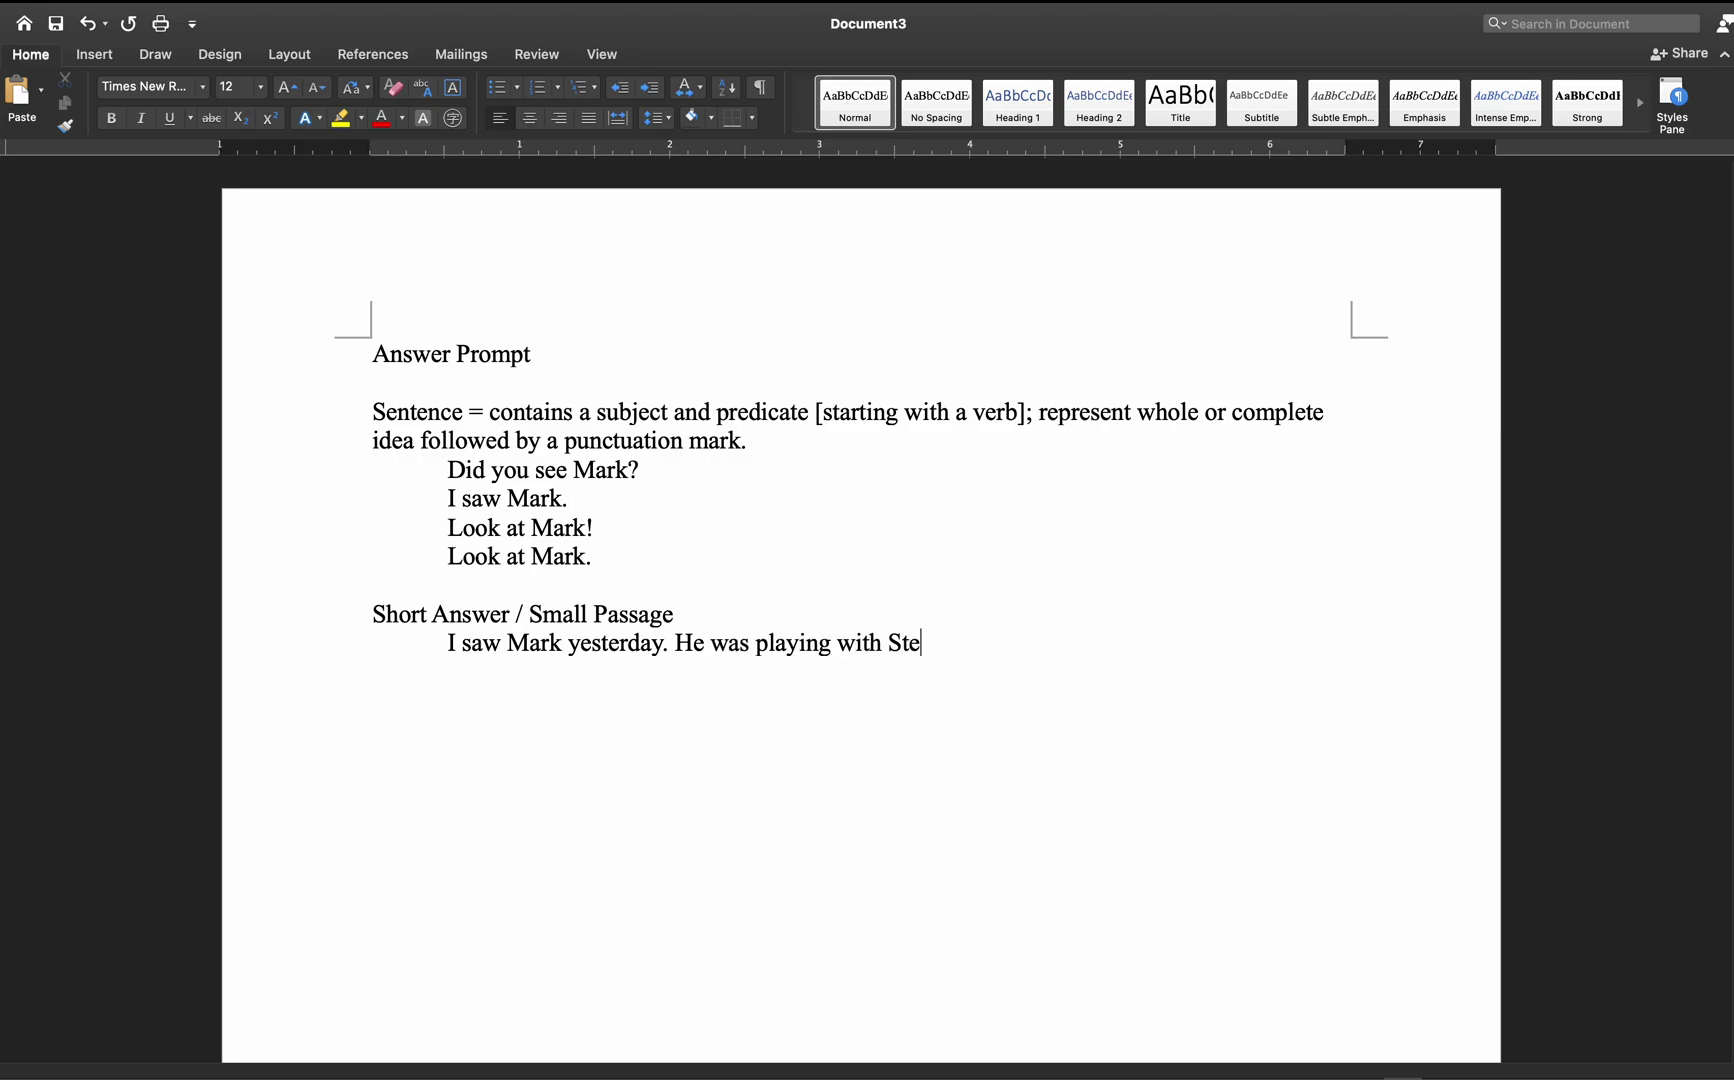
type("ve, and they wen")
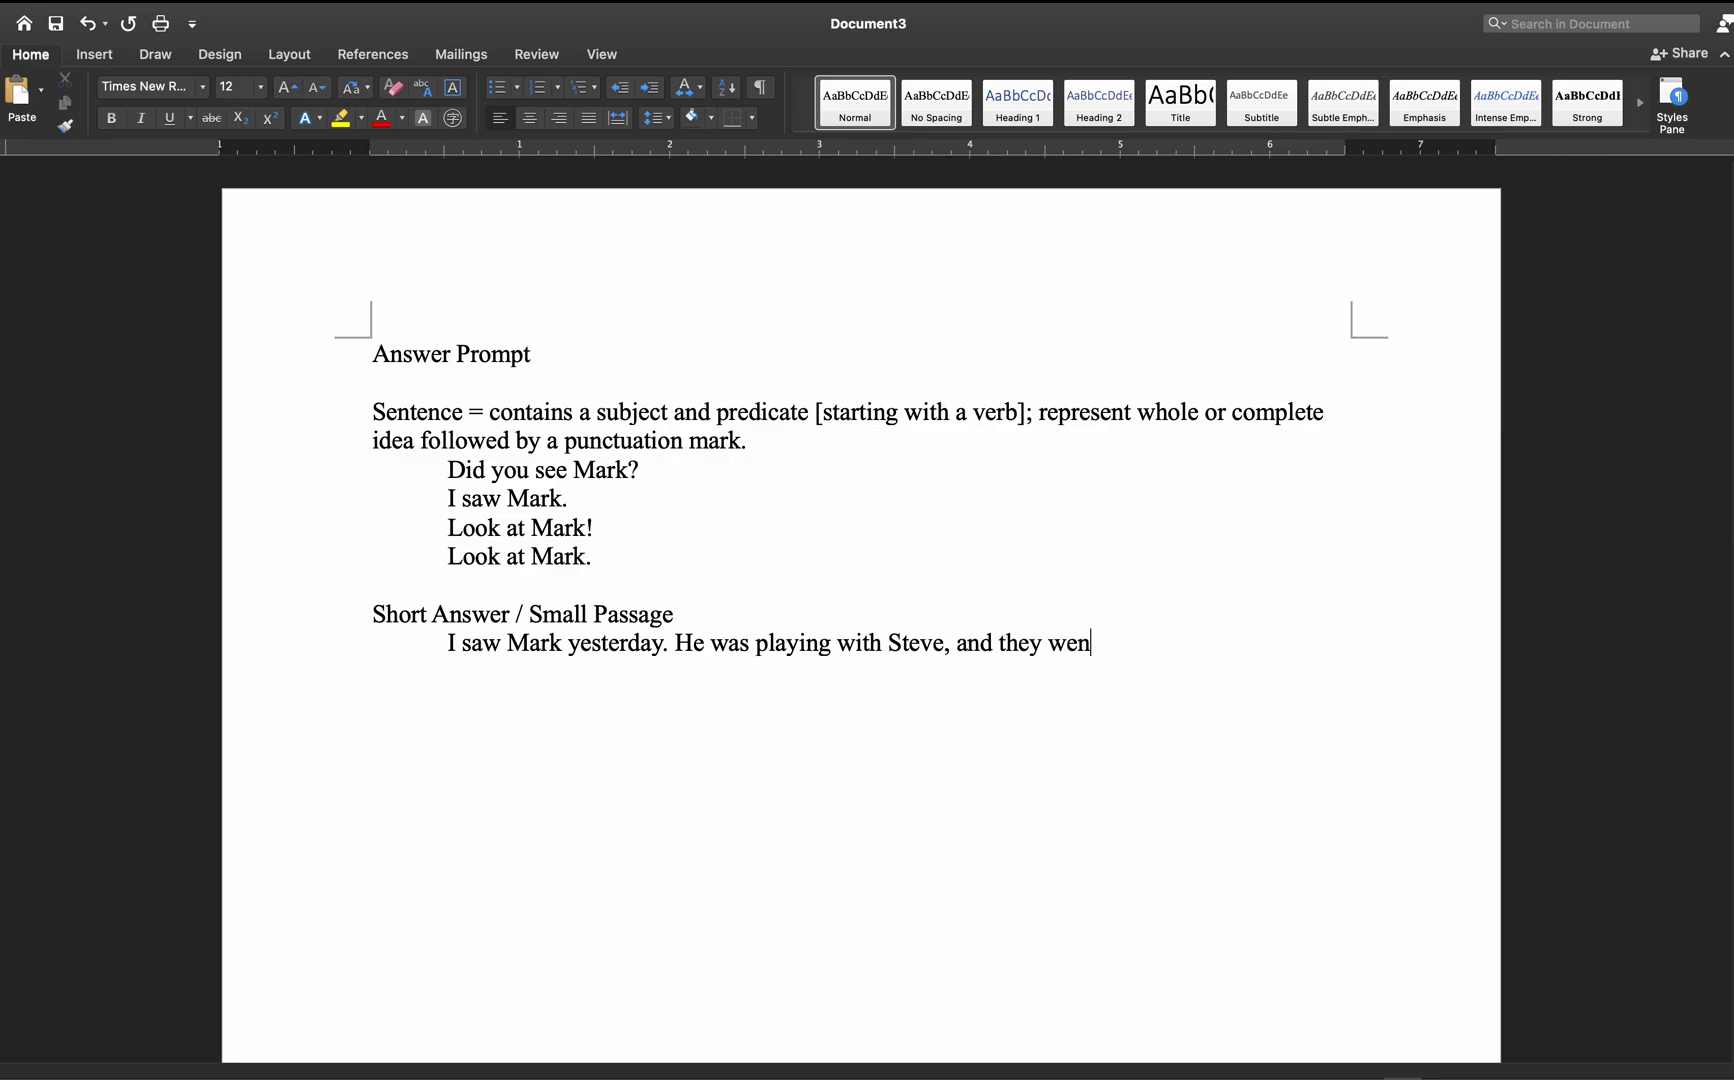
type("t home later that night.")
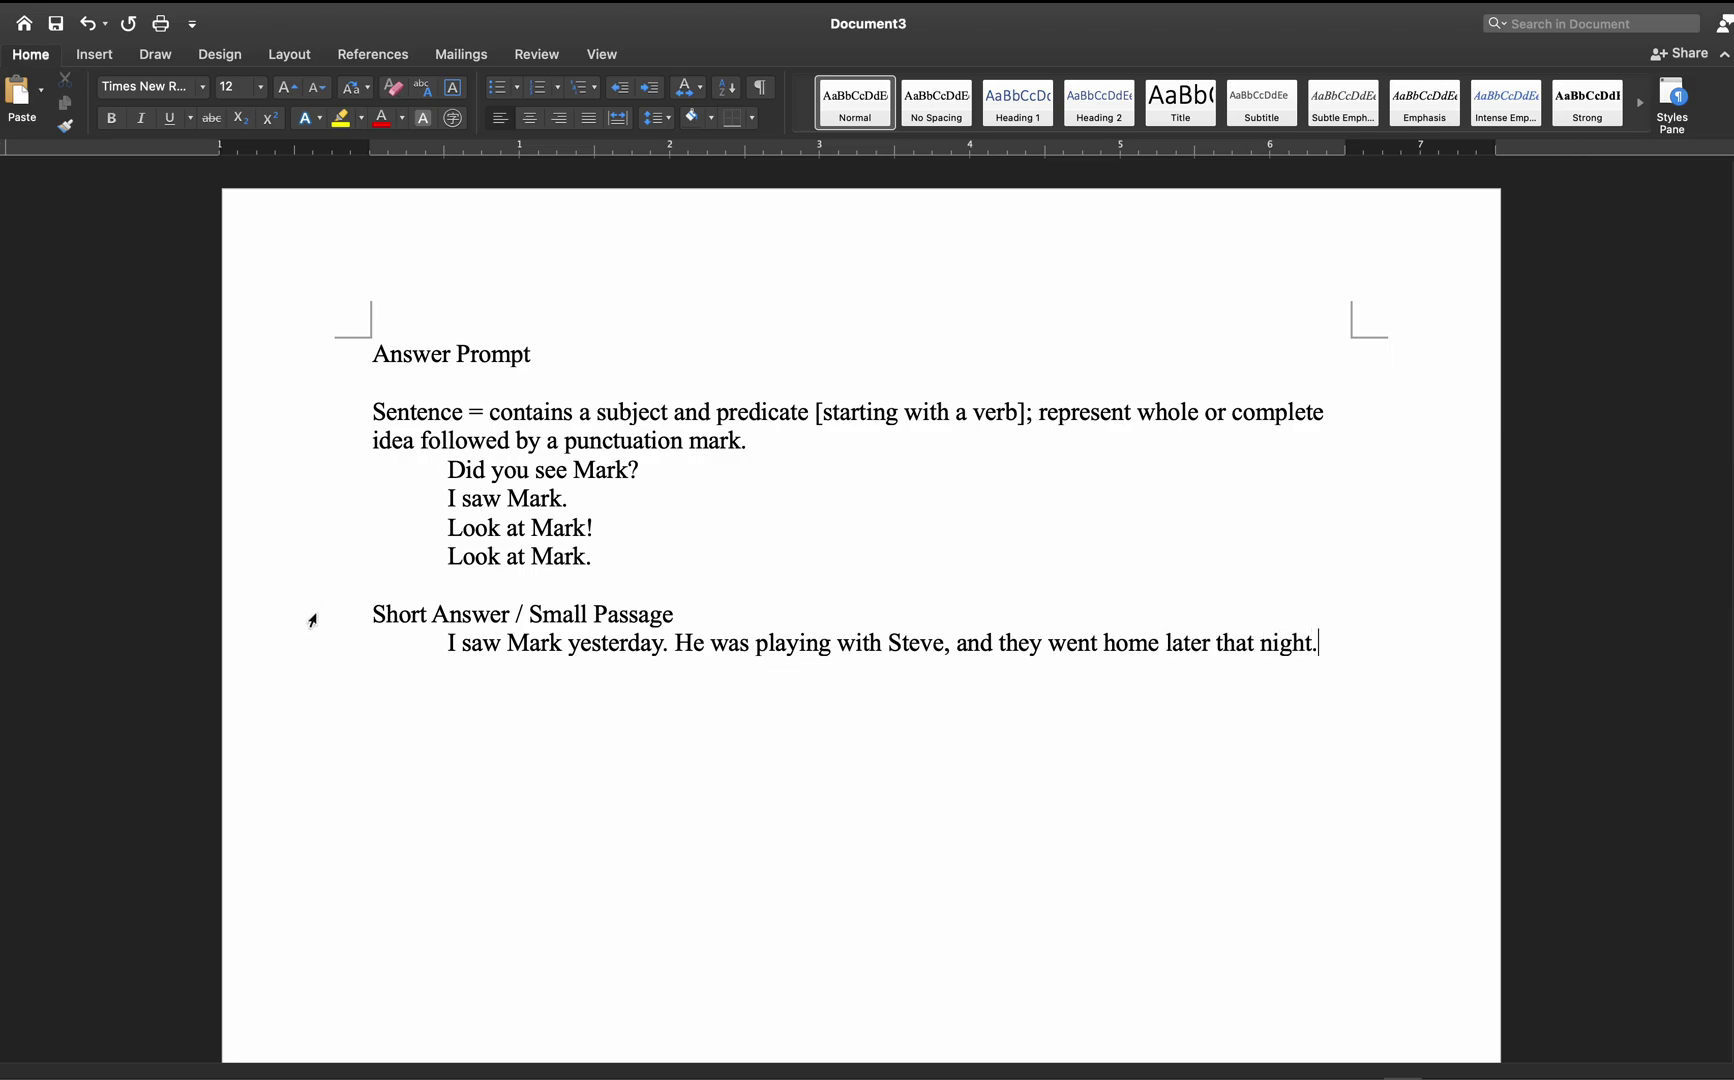
- Underline "I saw Mark yesterday" in the short-answer passage
left_click_drag(447, 643, 645, 646)
mouse_move(662, 645)
left_mouse_down()
mouse_move(452, 646)
mouse_move(641, 657)
left_mouse_up()
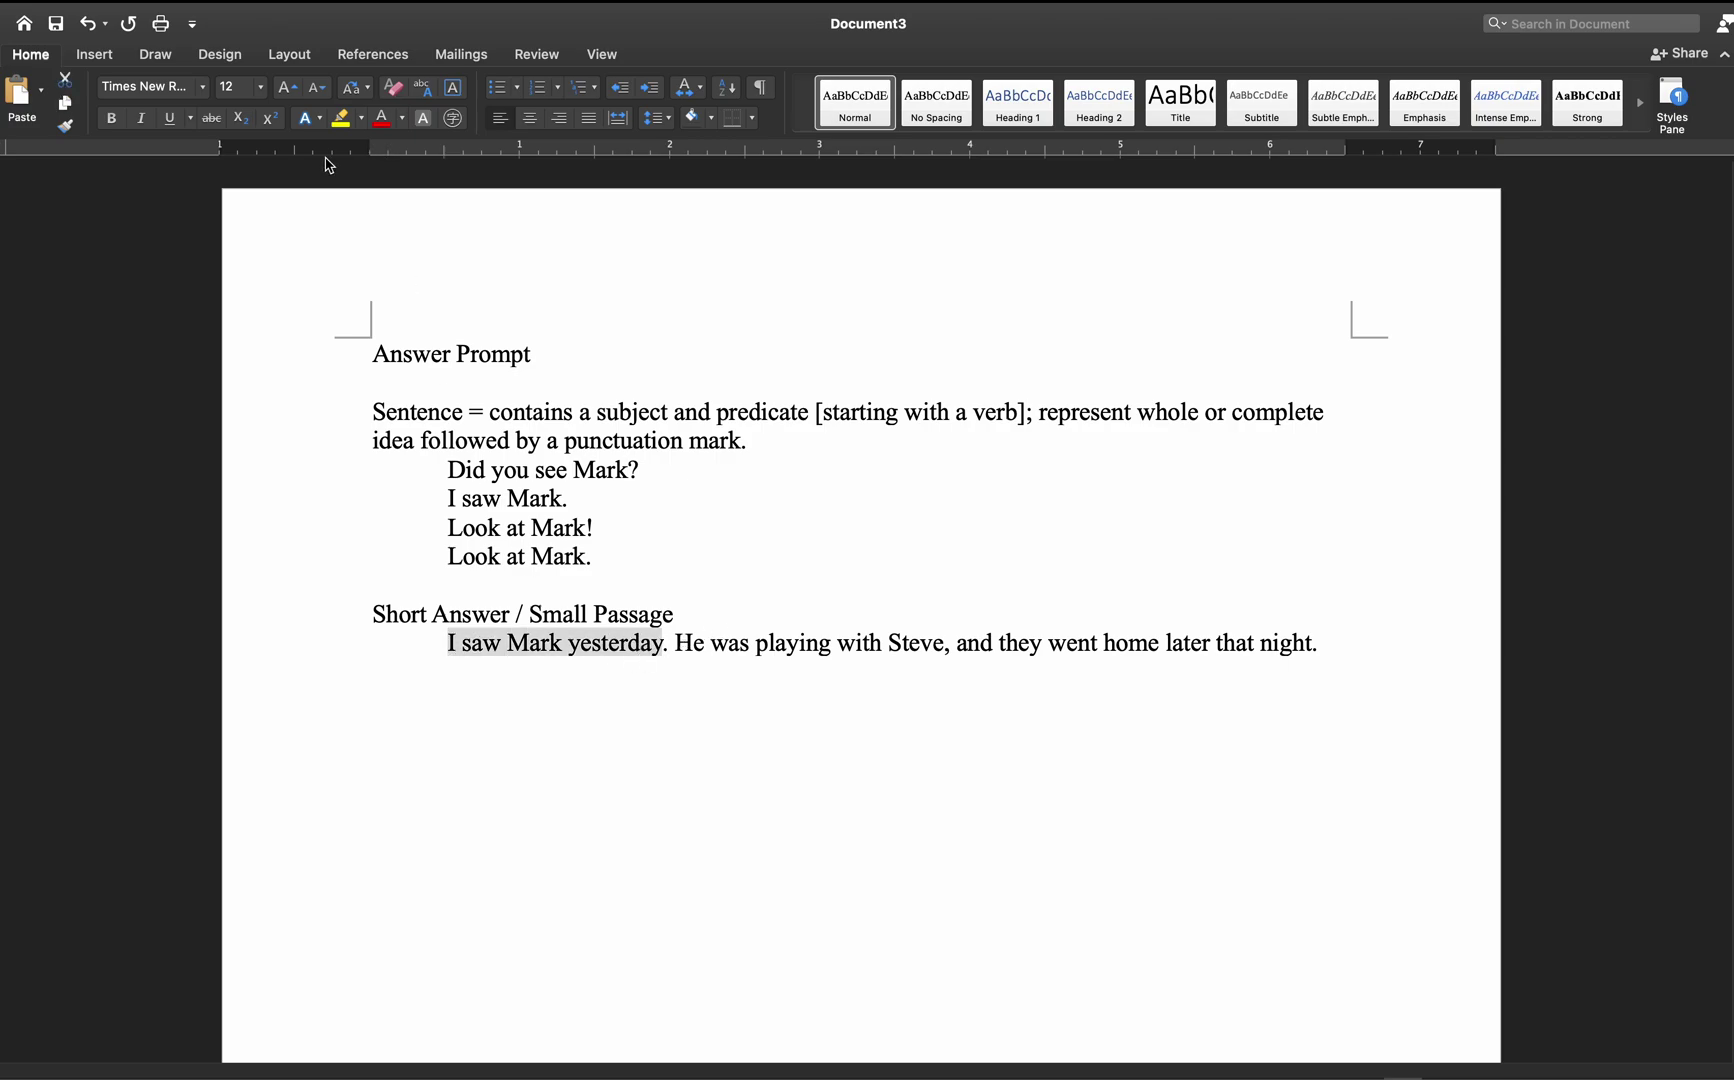
left_click(175, 121)
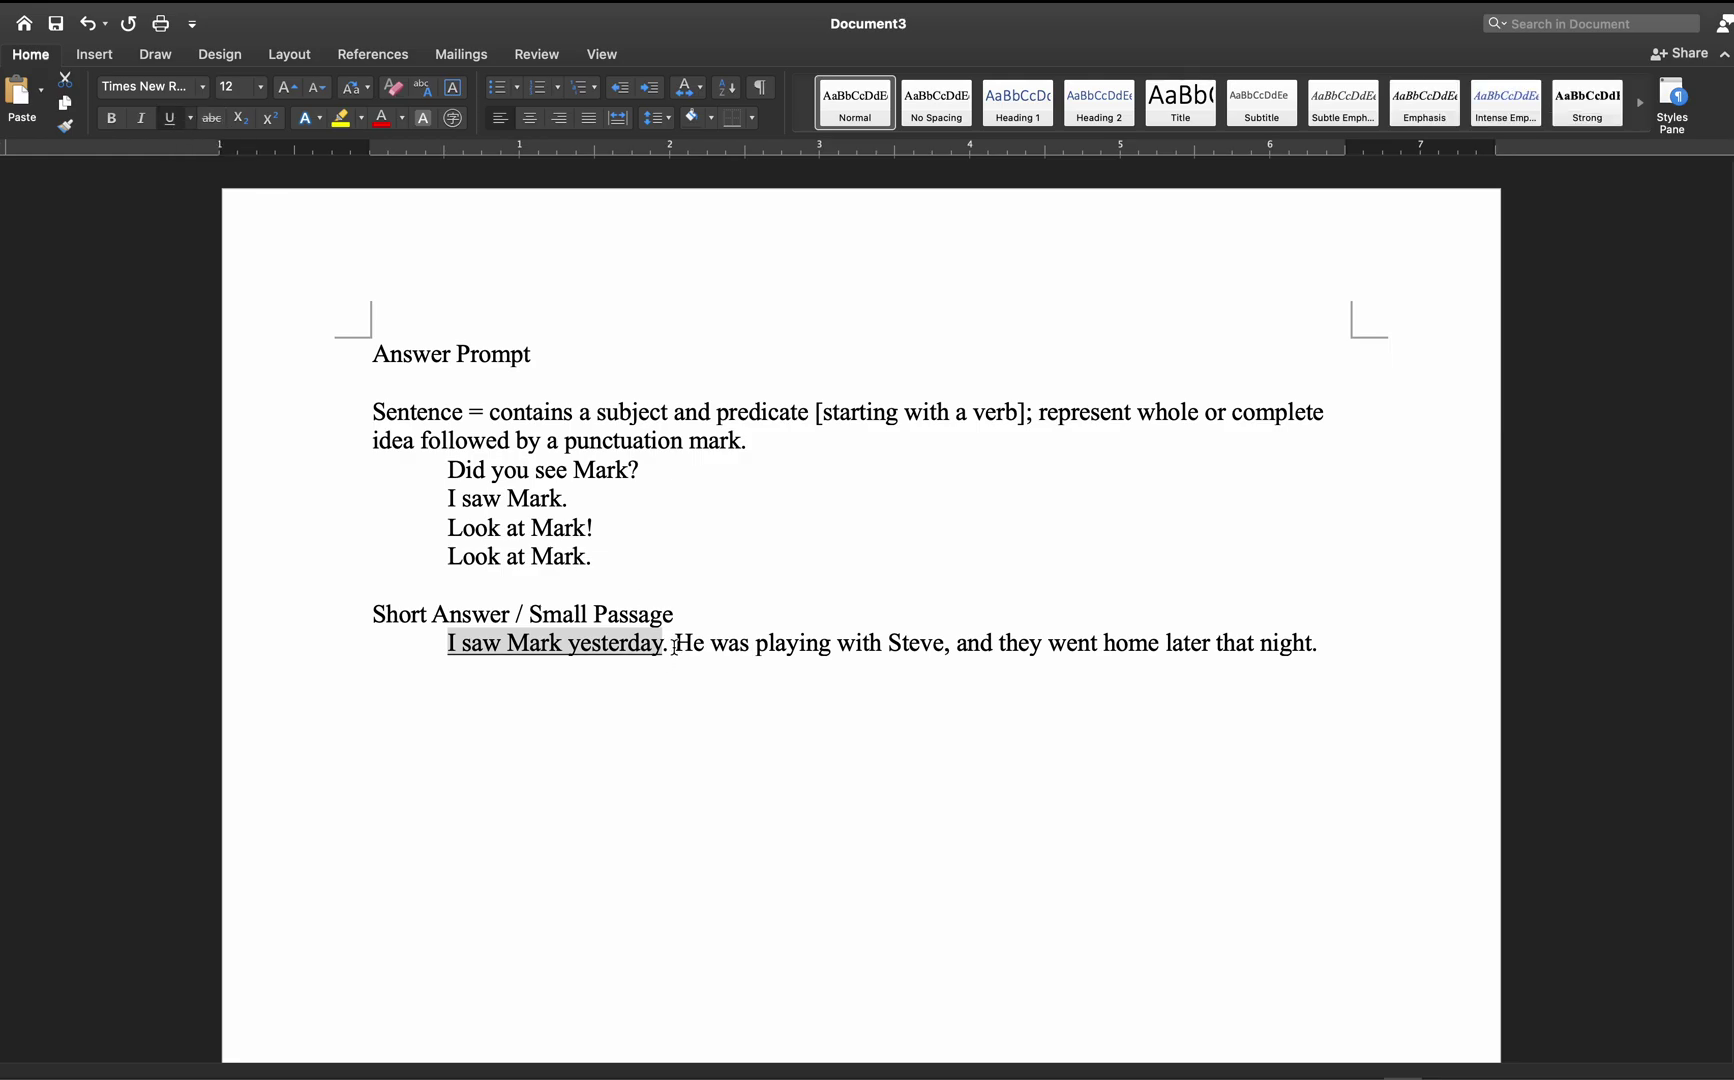
- Undo the underline on "I saw Mark yesterday" in the short-answer passage and highlight that sentence turquoise
key("super+z")
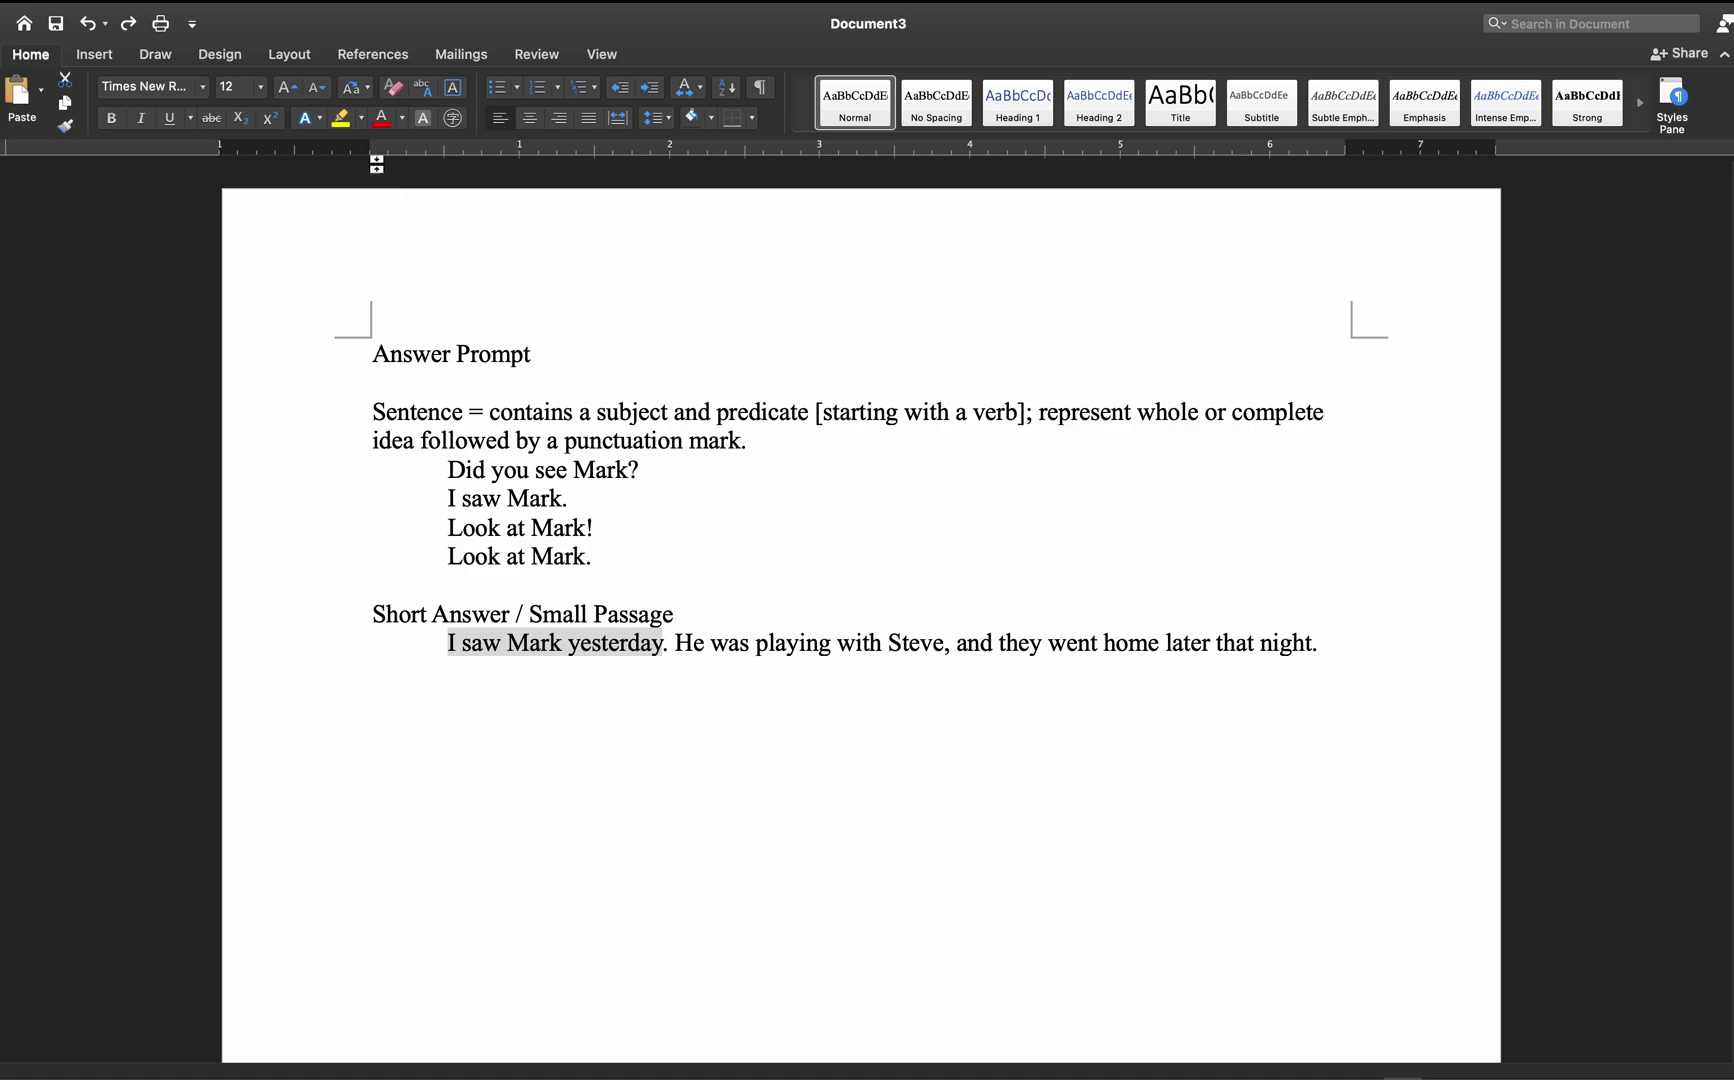
left_click(362, 119)
left_click(423, 187)
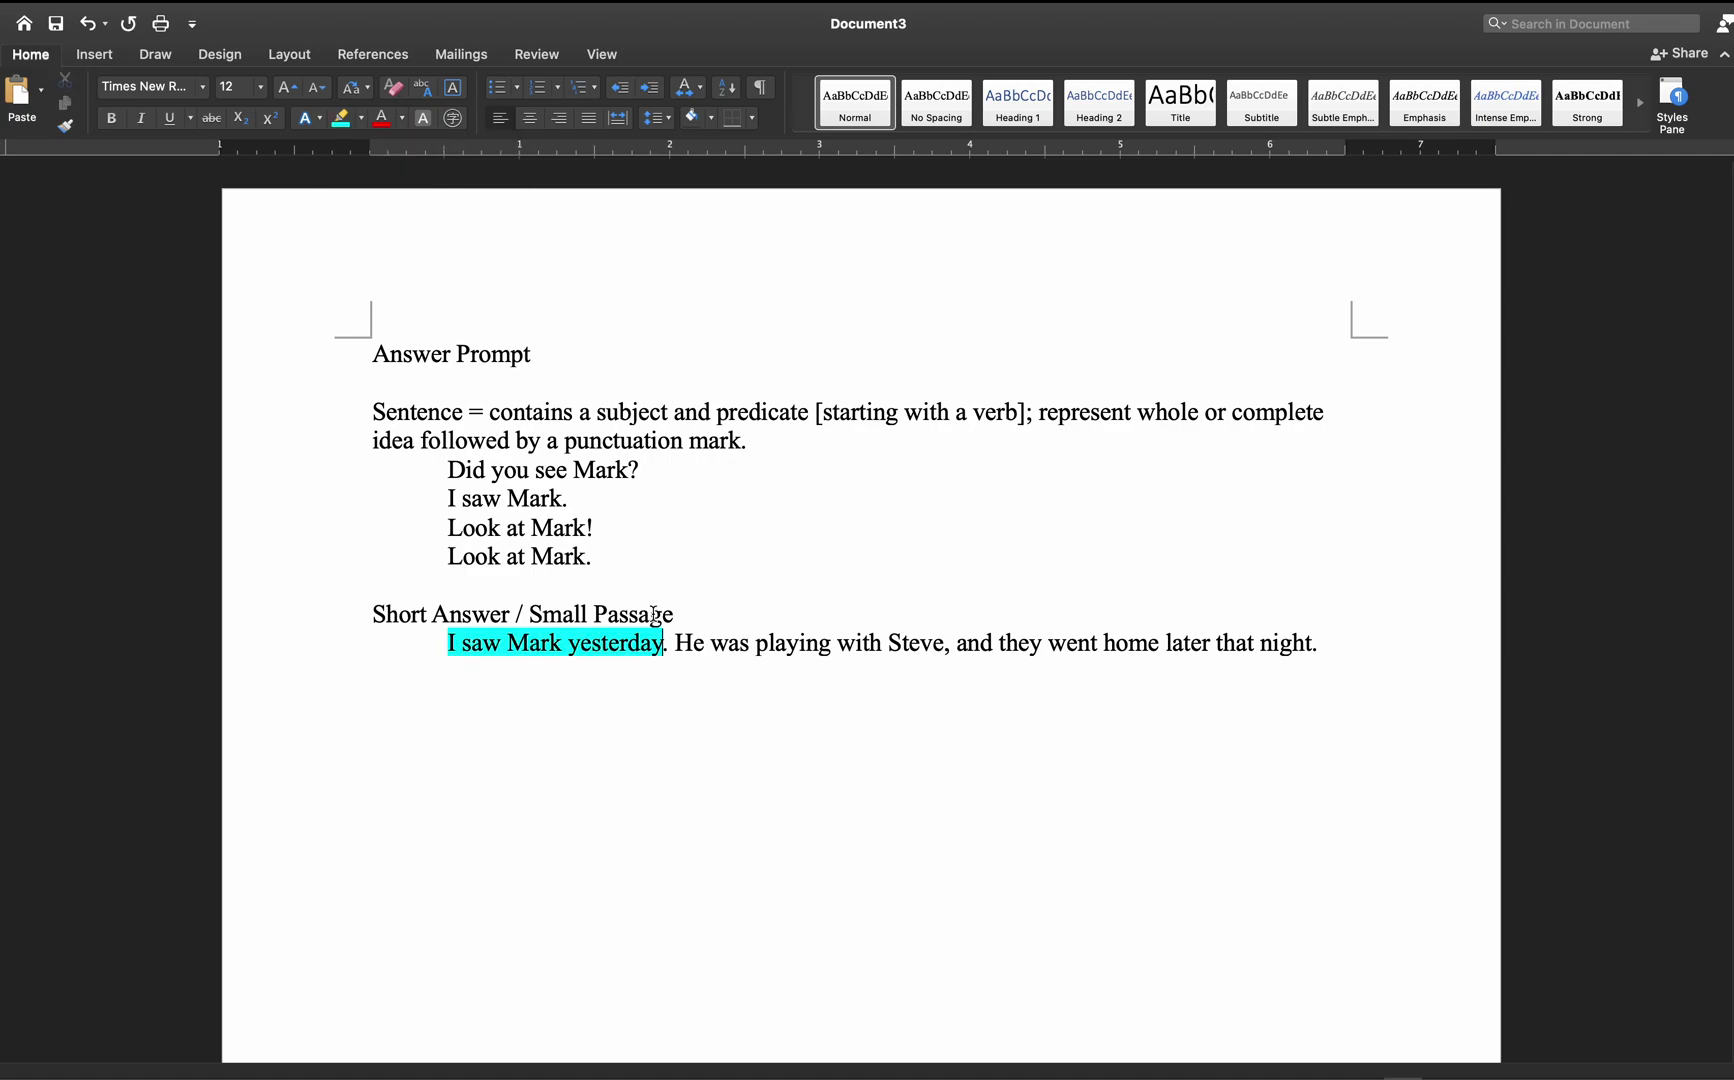
- Highlight "He was playing with Steve, and they went home later that night" in bright green
left_click_drag(679, 643, 1310, 645)
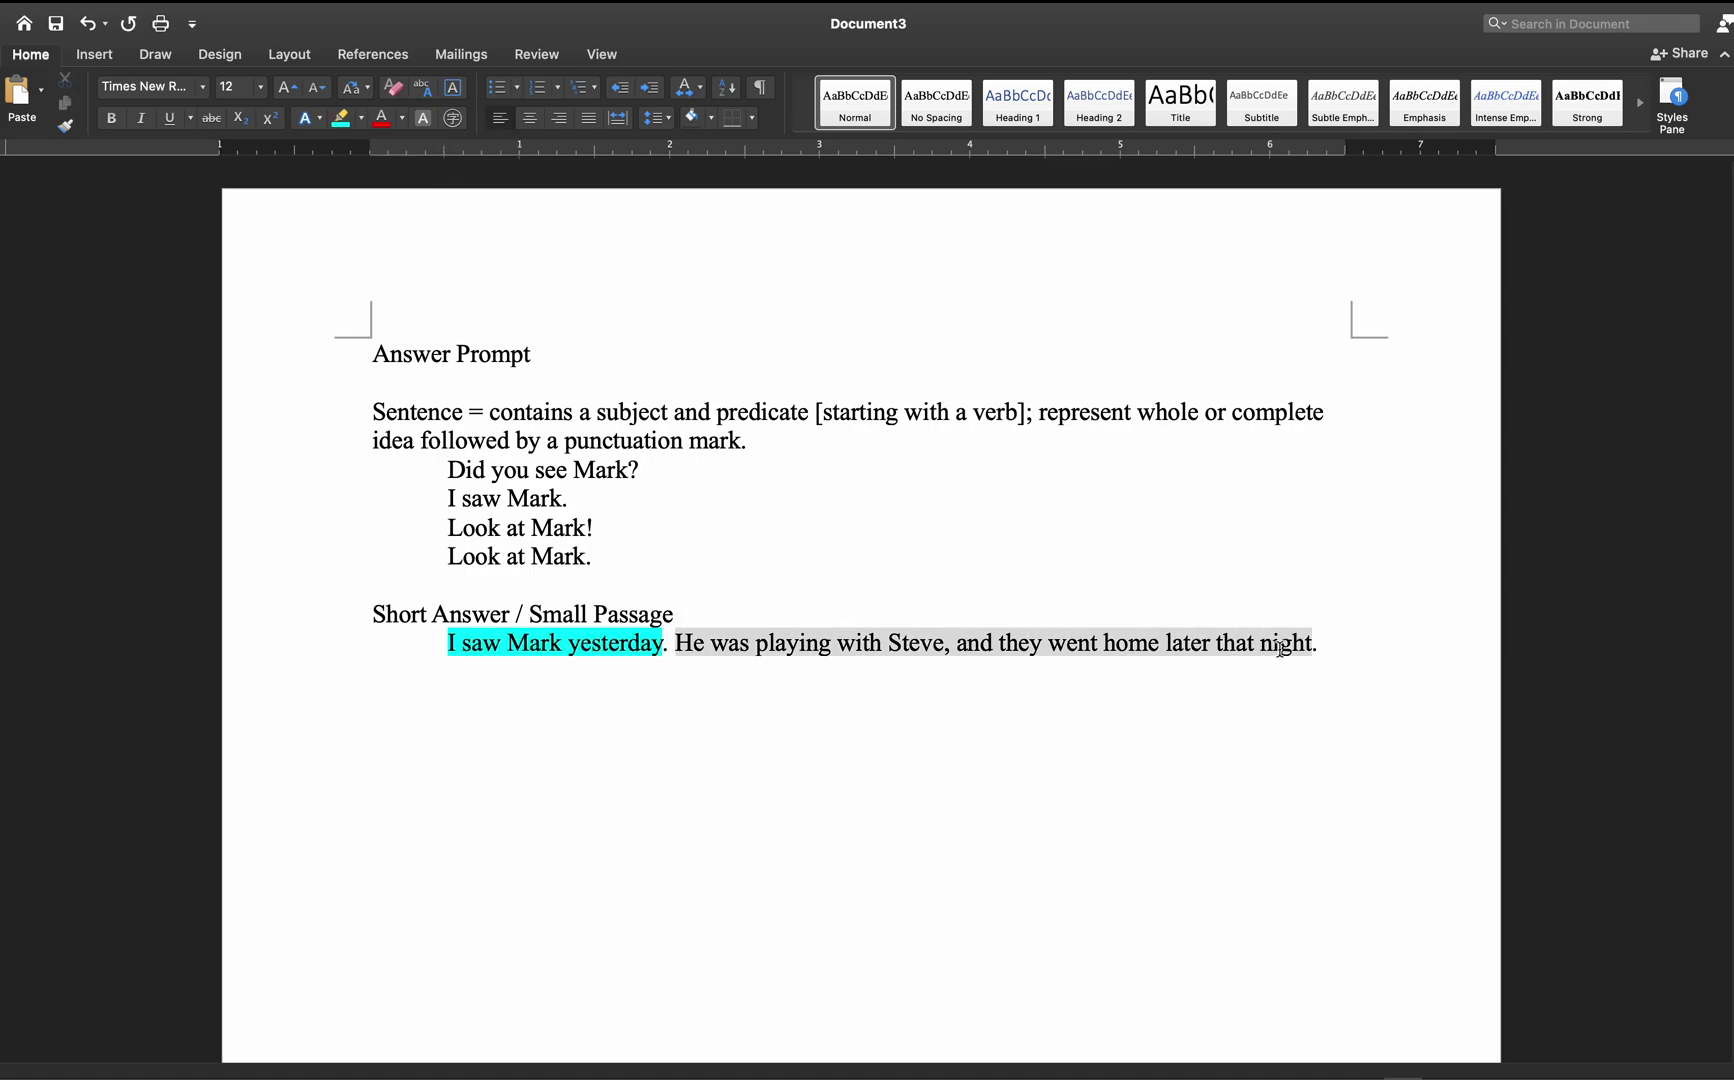
left_click(403, 119)
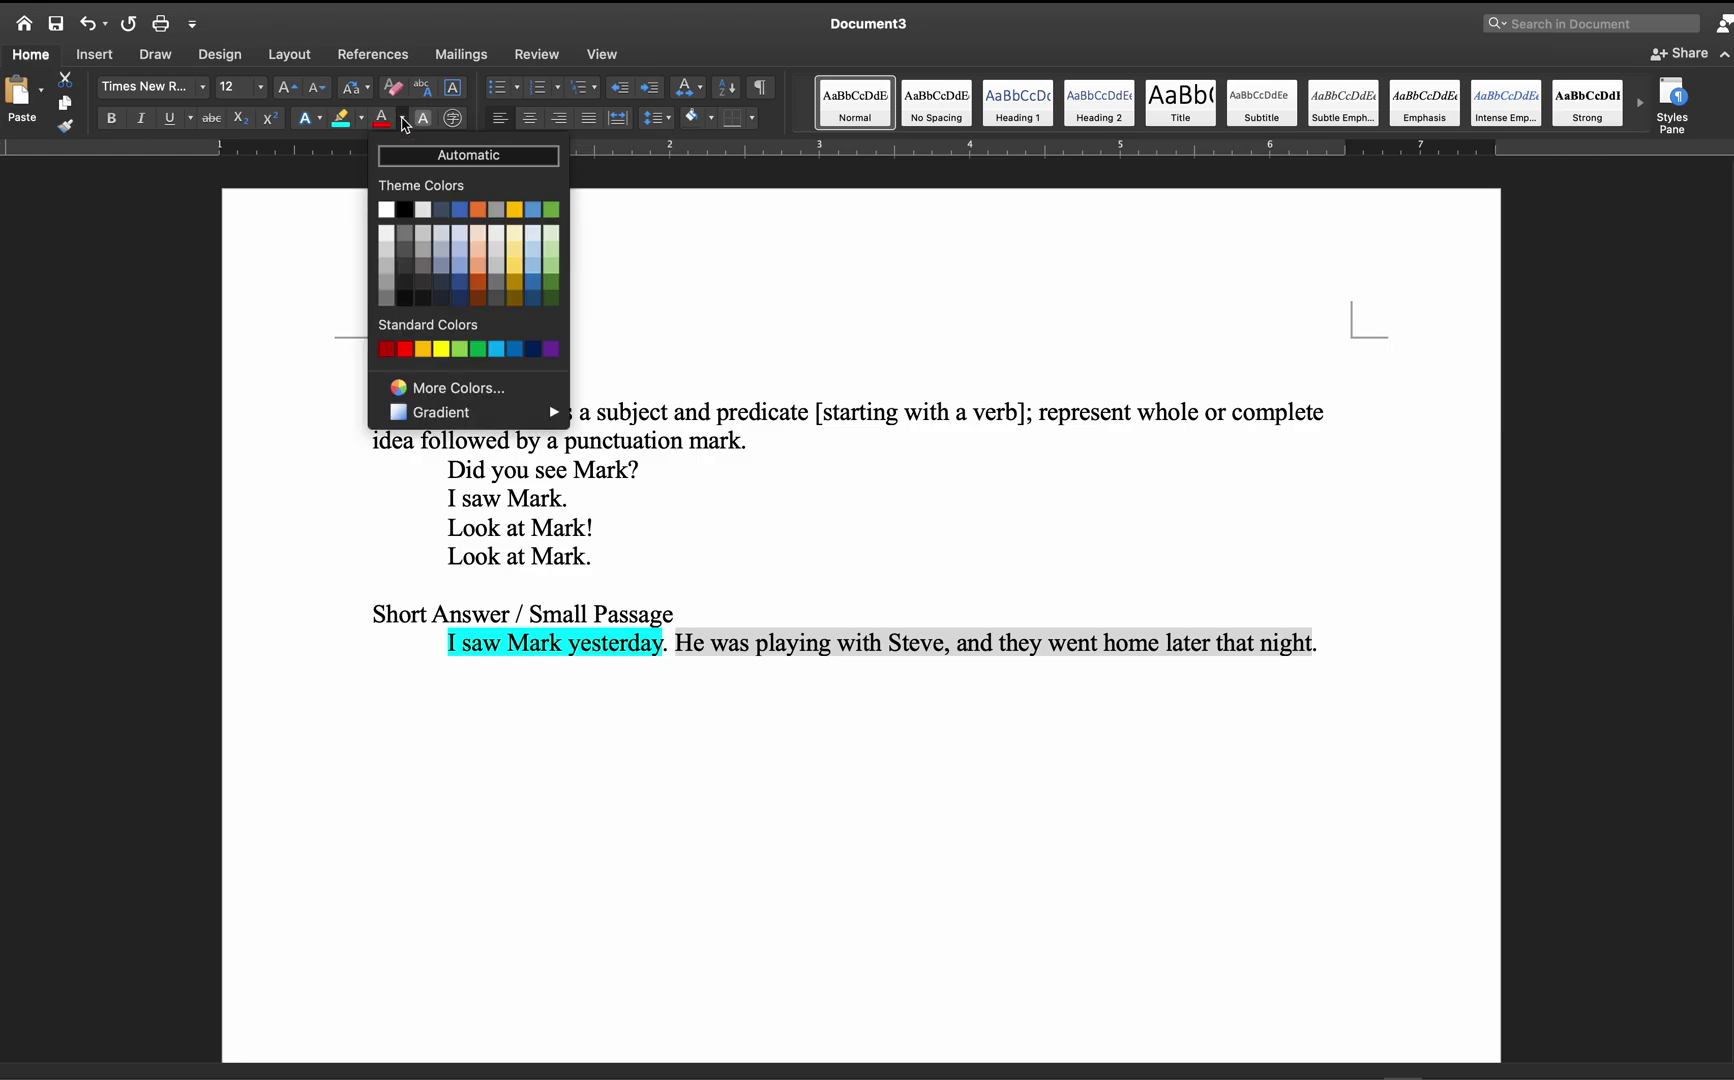
left_click(362, 119)
left_click(362, 119)
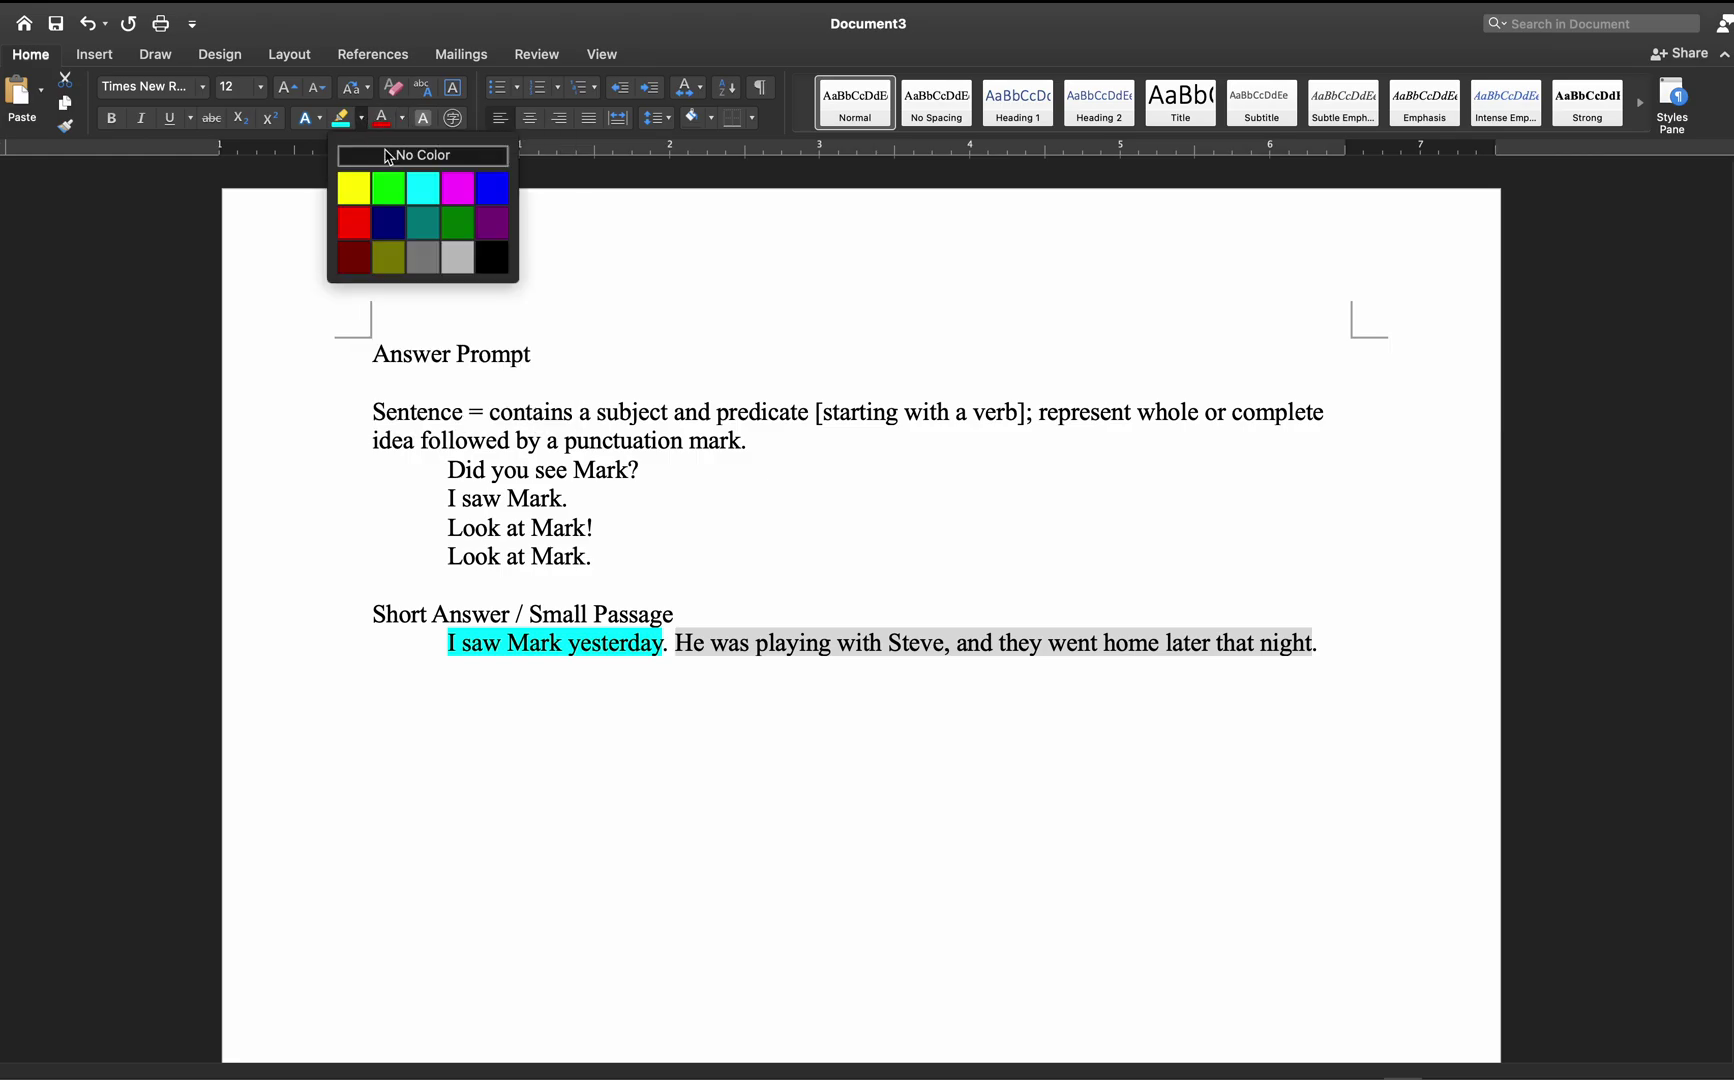
left_click(386, 194)
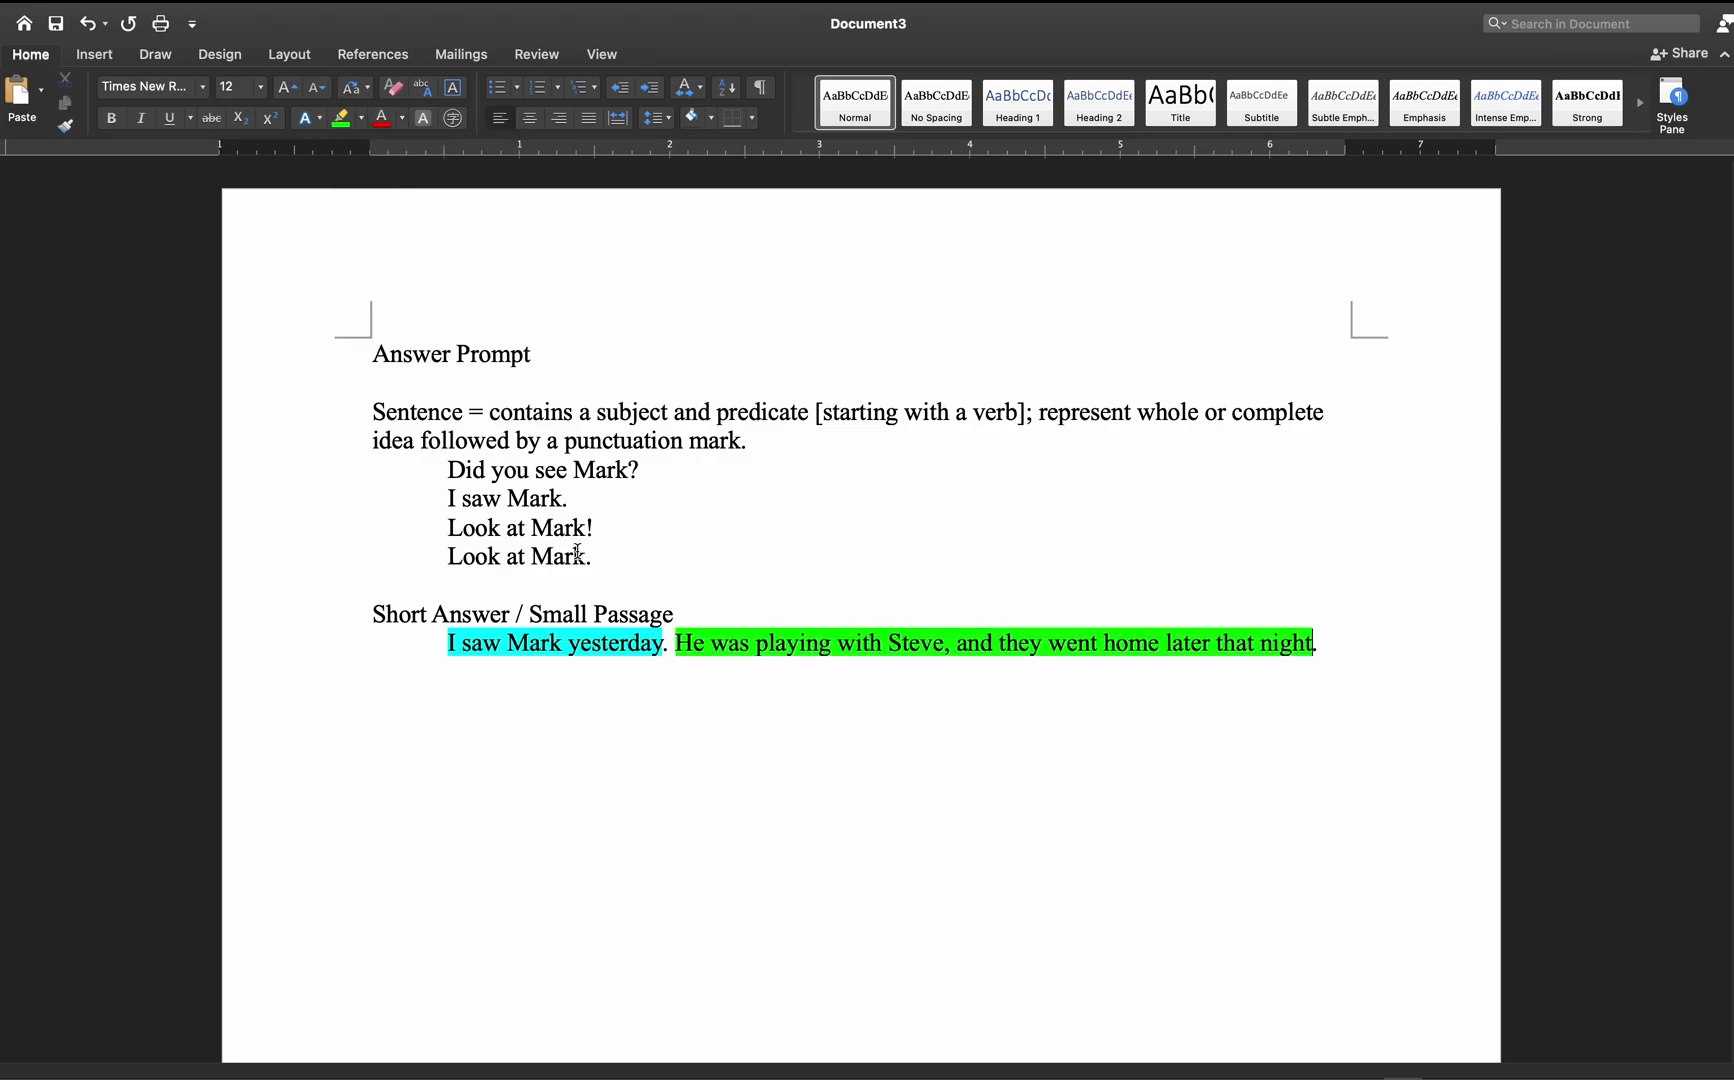
double_click(590, 641)
left_click(590, 641)
- Highlight the example sentences "Did you see Mark" and "I saw Mark" in yellow, leaving out their punctuation marks
left_click_drag(449, 470, 628, 470)
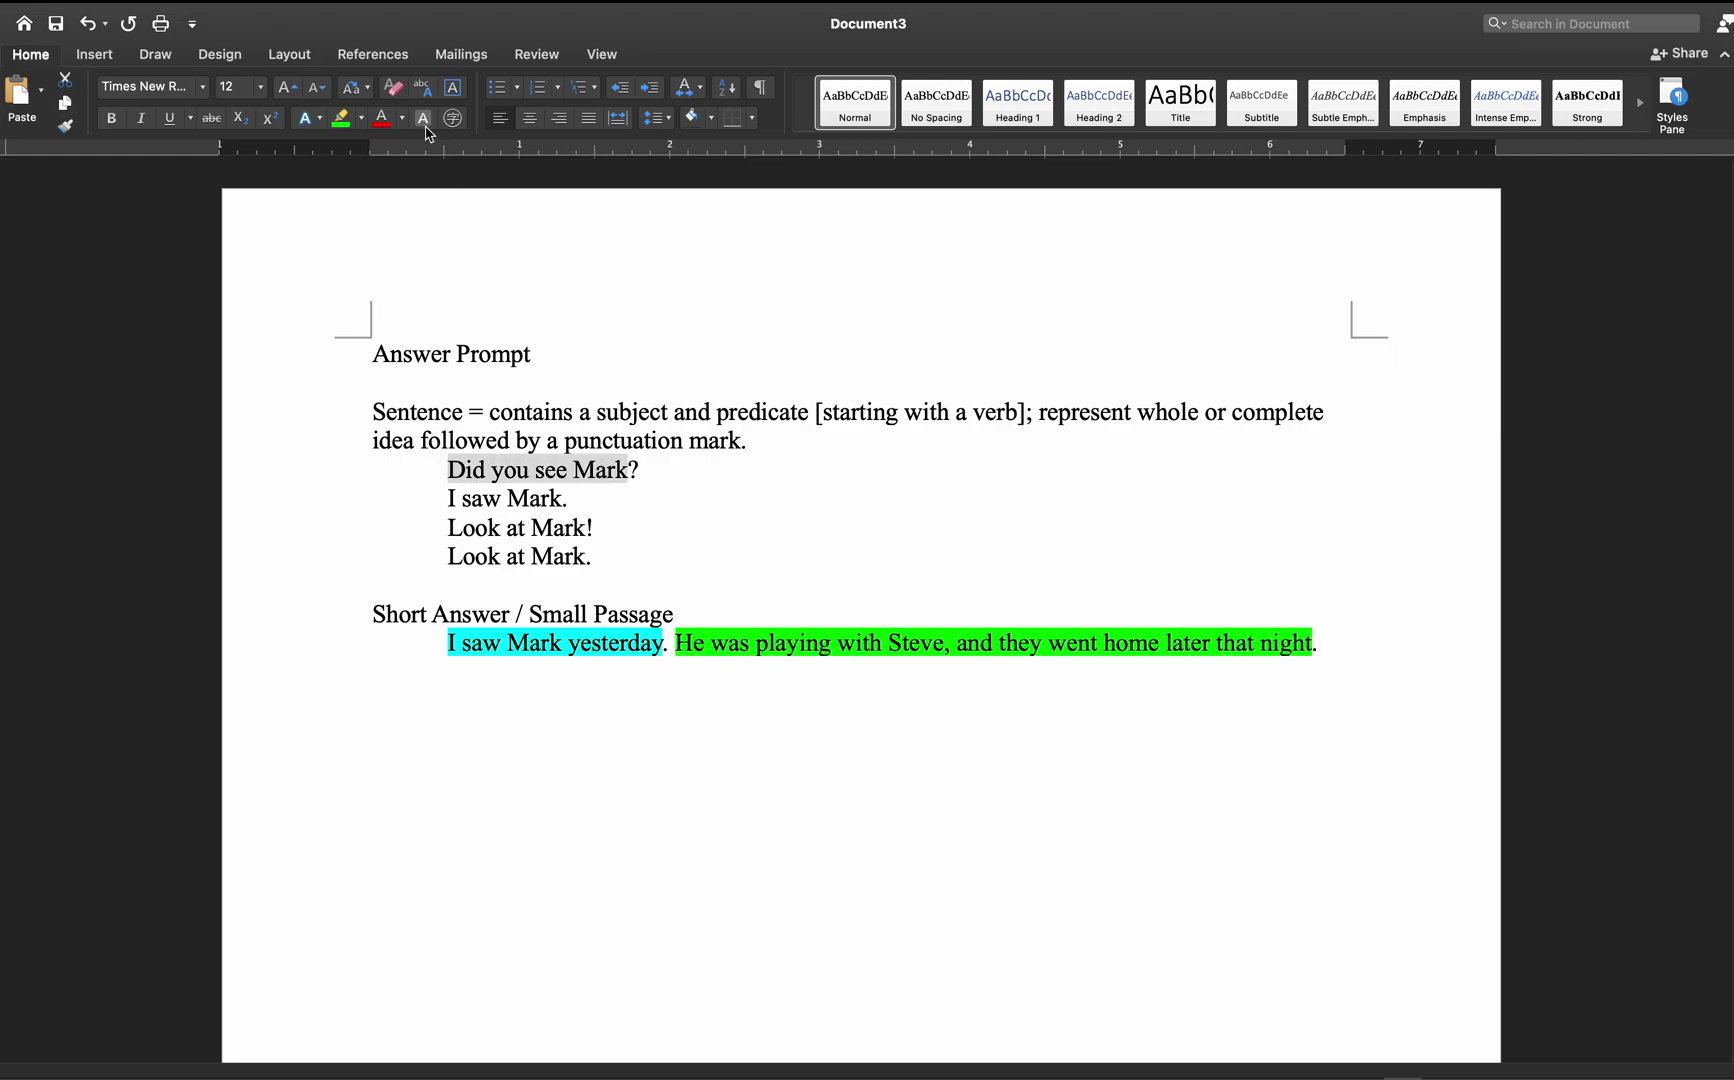
left_click(362, 118)
left_click(350, 183)
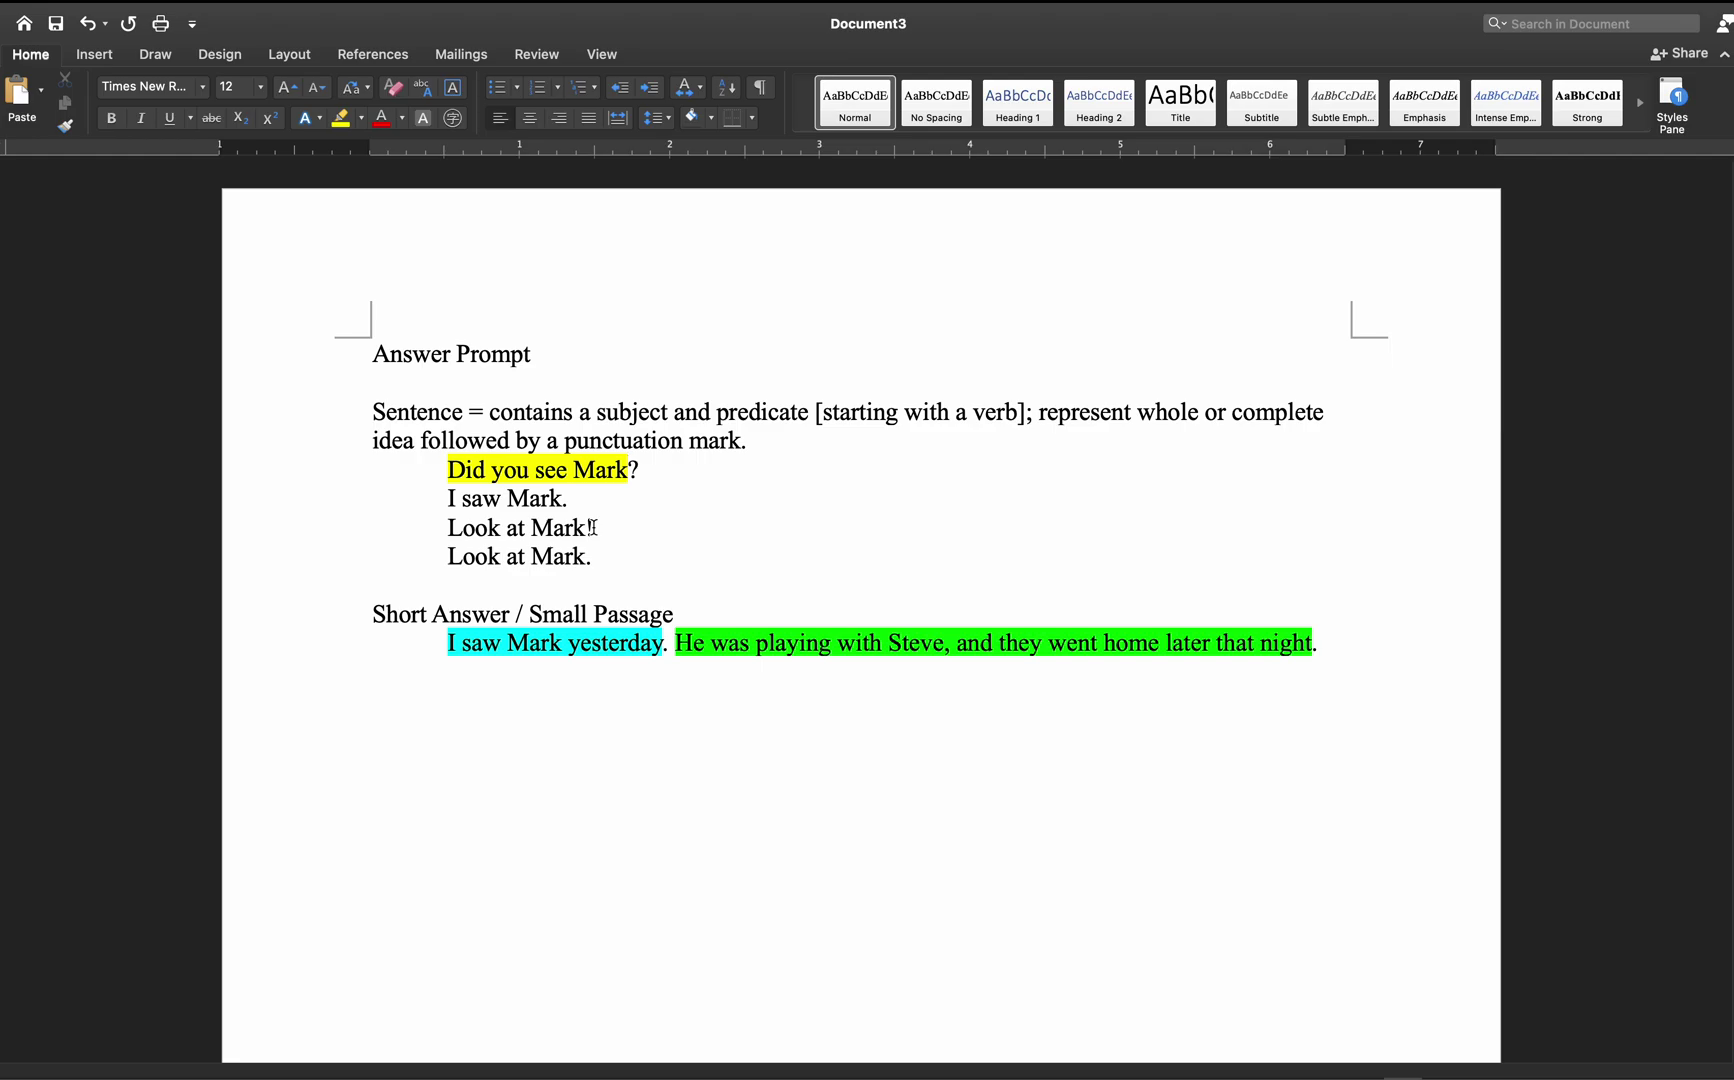
left_click_drag(449, 498, 563, 498)
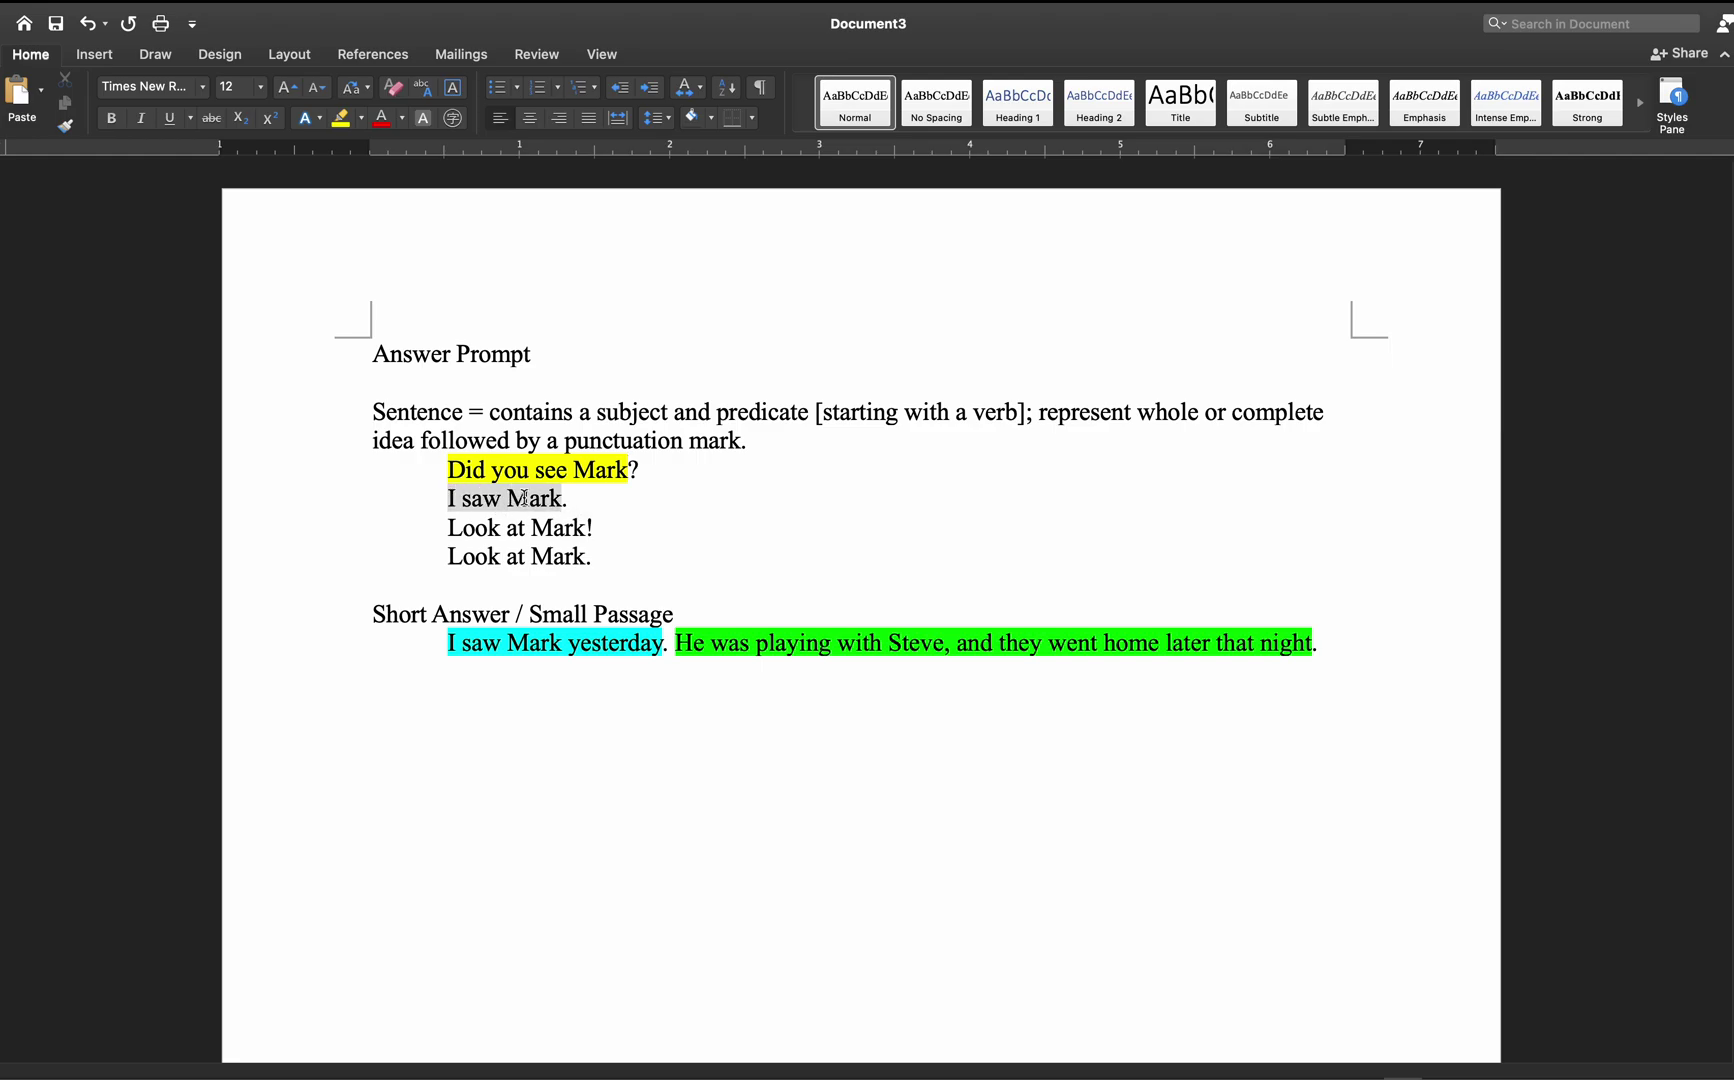
left_click(341, 118)
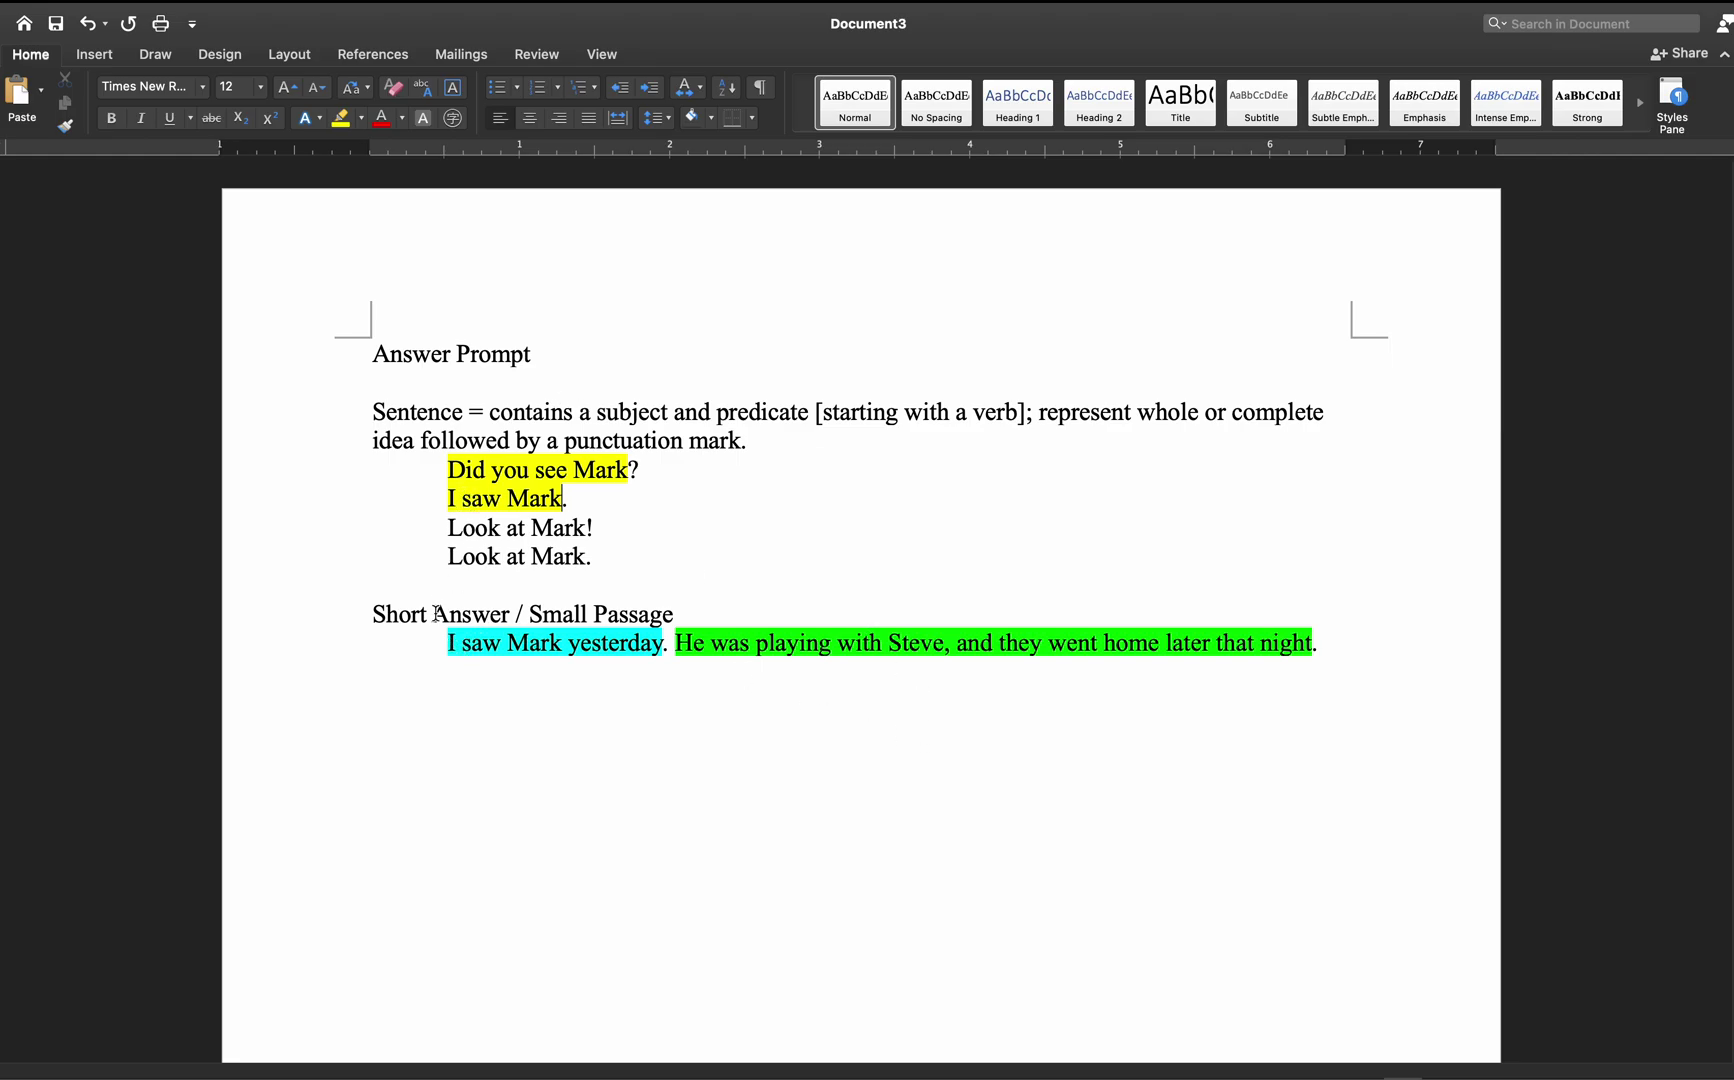
- Replace "Mark" with "him" in the turquoise sentence of the short-answer passage
left_click_drag(448, 642, 626, 645)
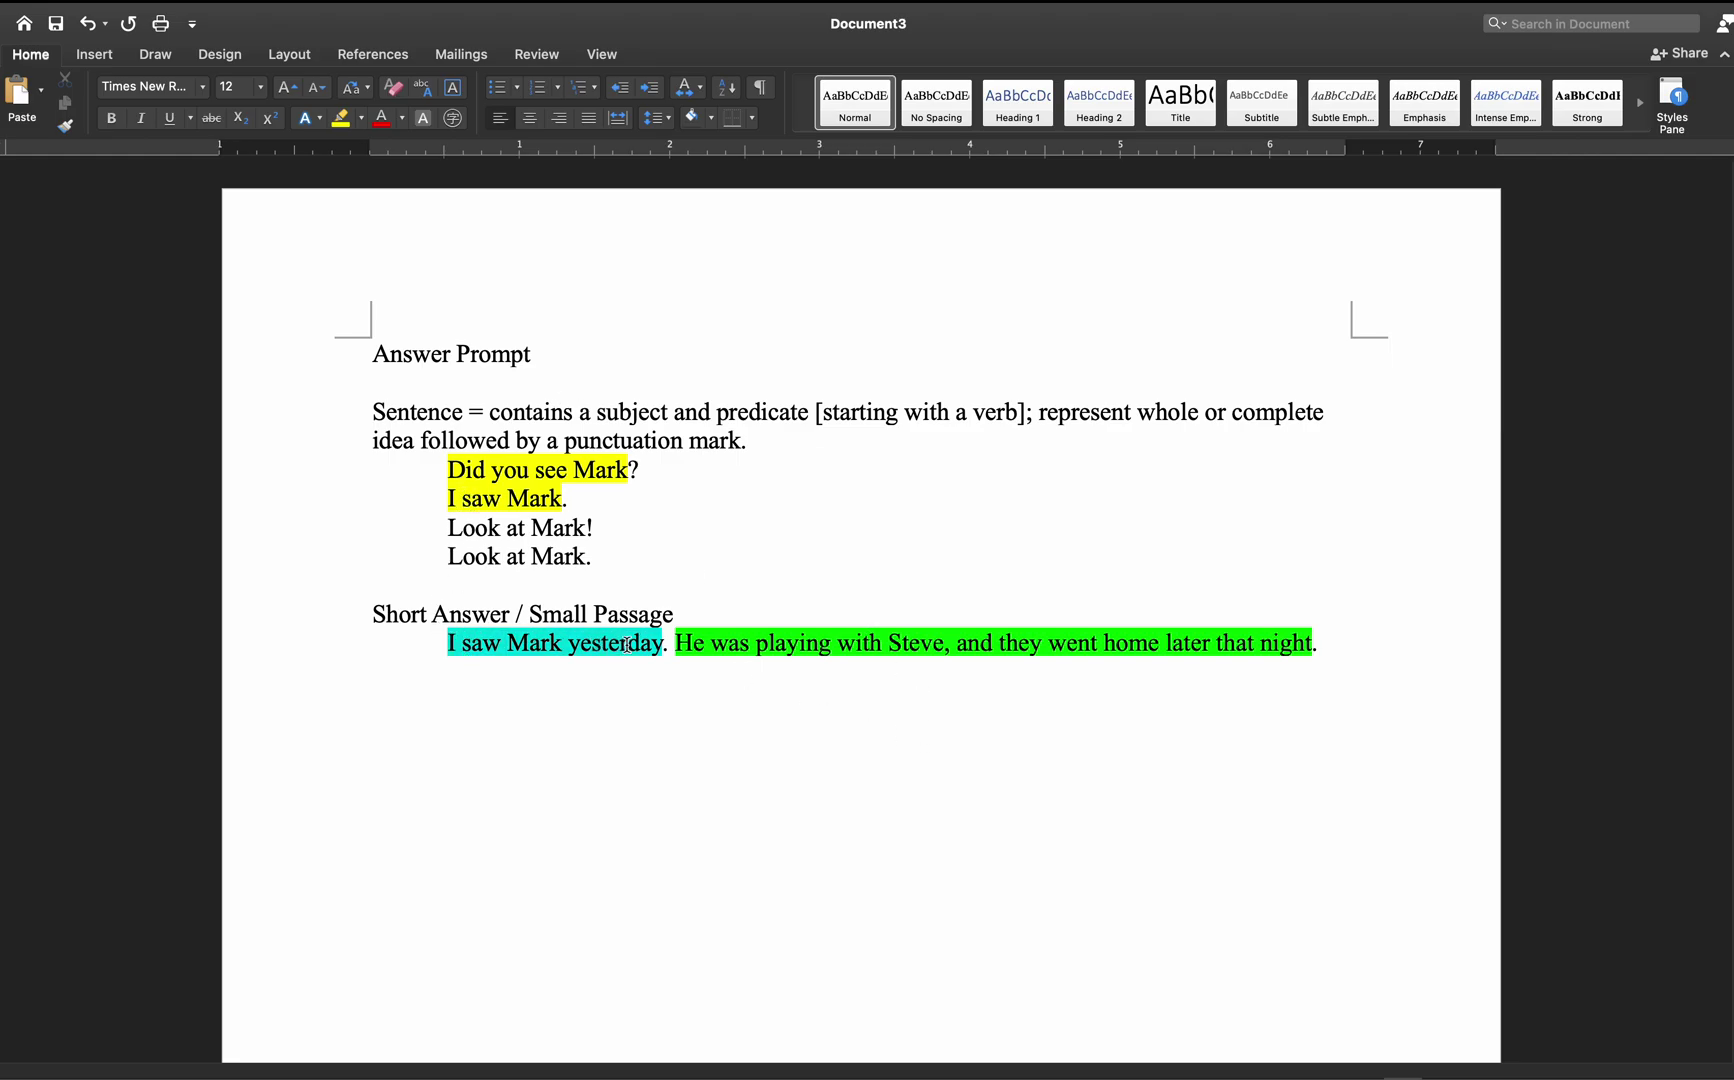
triple_click(550, 650)
left_click(532, 650)
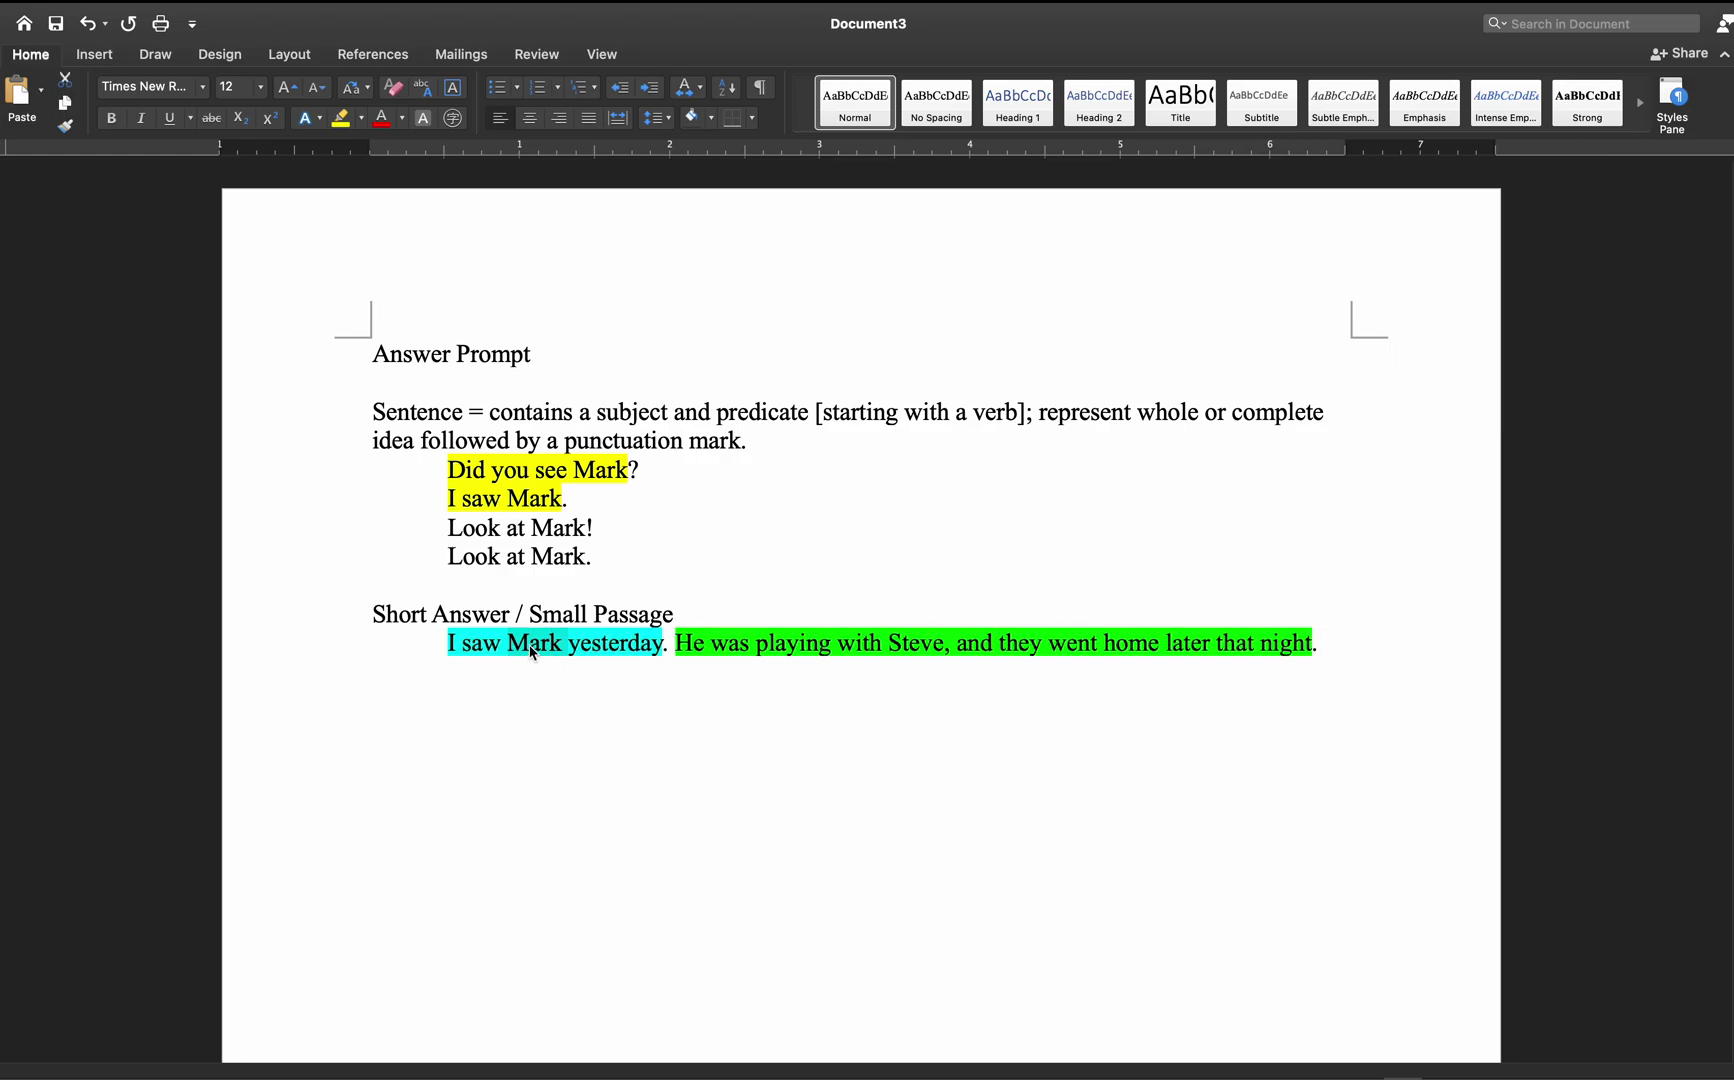
type("him")
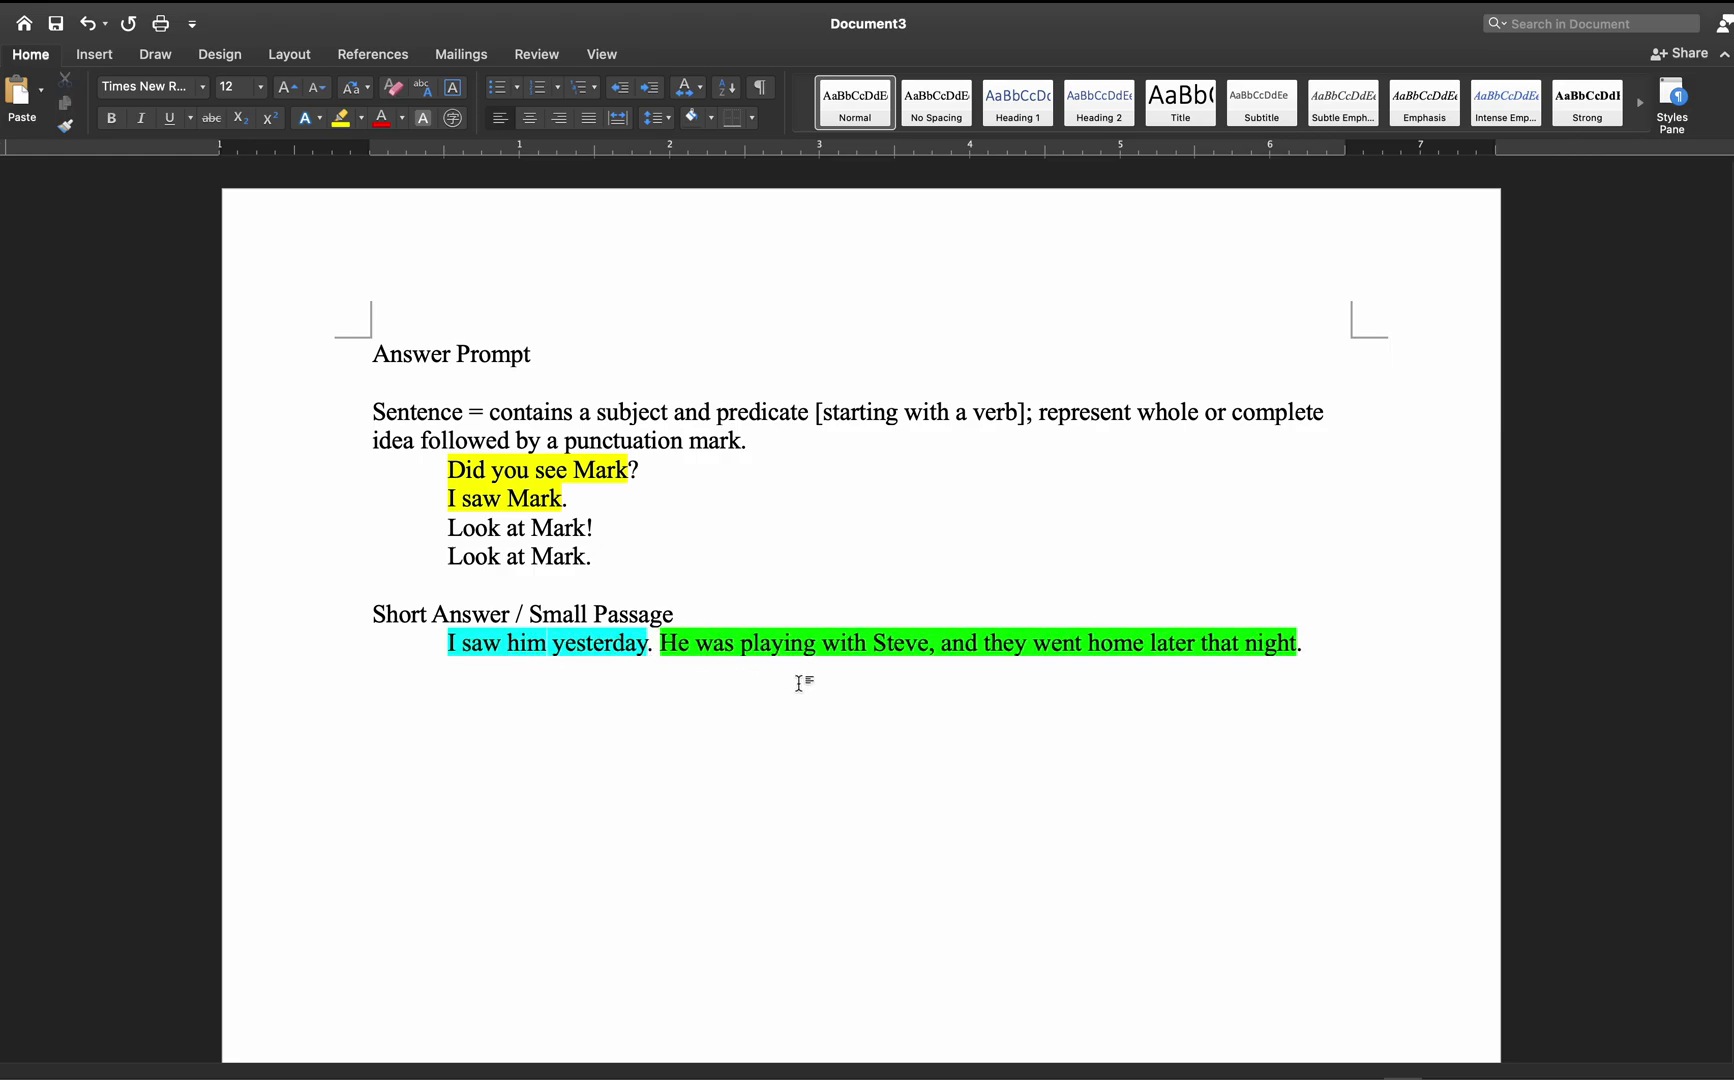
- After a blank line below the short-answer passage, begin an unindented label with "Parap"
left_click(1340, 678)
key("Return")
type("P")
type("argra")
key("BackSpace")
key("BackSpace")
key("BackSpace")
type("aph")
key("BackSpace")
- Append "(Collection of varied sentences)" to the "Short Answer / Small Passage" label
left_click(782, 620)
type("(Colle")
type("ctuion of")
key("BackSpace")
key("BackSpace")
key("BackSpace")
key("BackSpace")
key("BackSpace")
key("BackSpace")
key("BackSpace")
type("ion o")
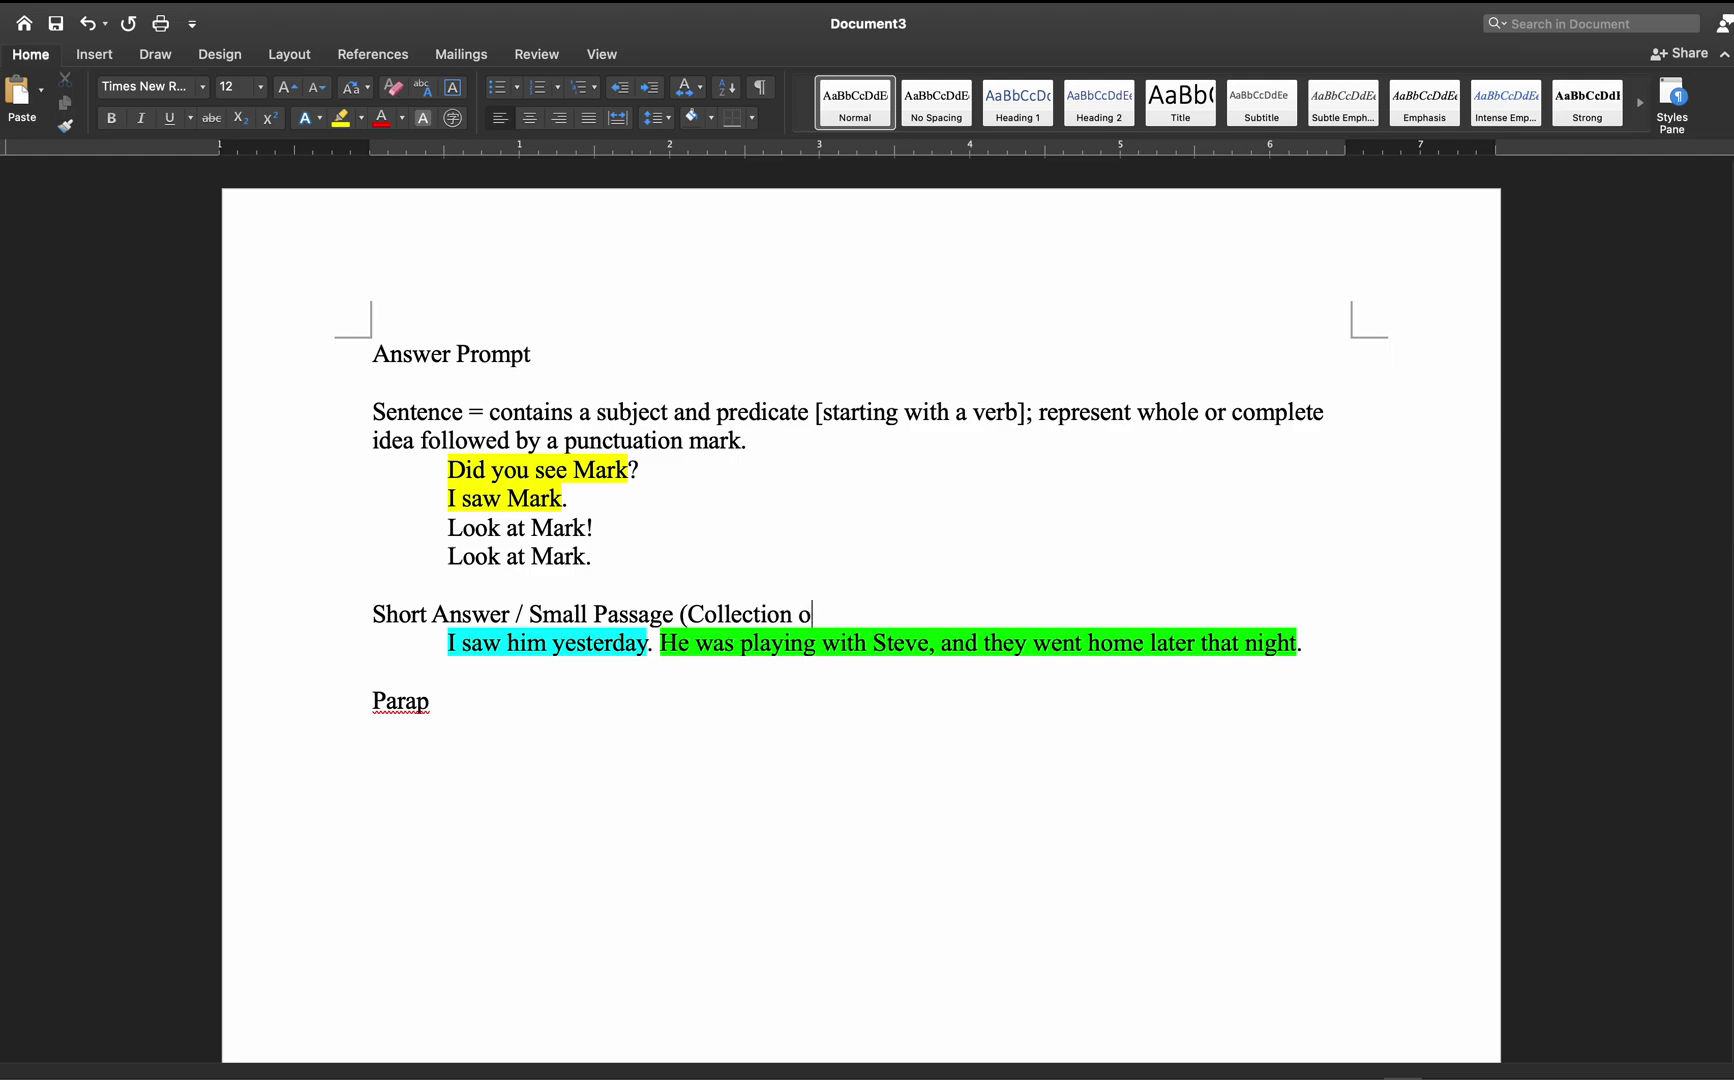
type("f varied sentence")
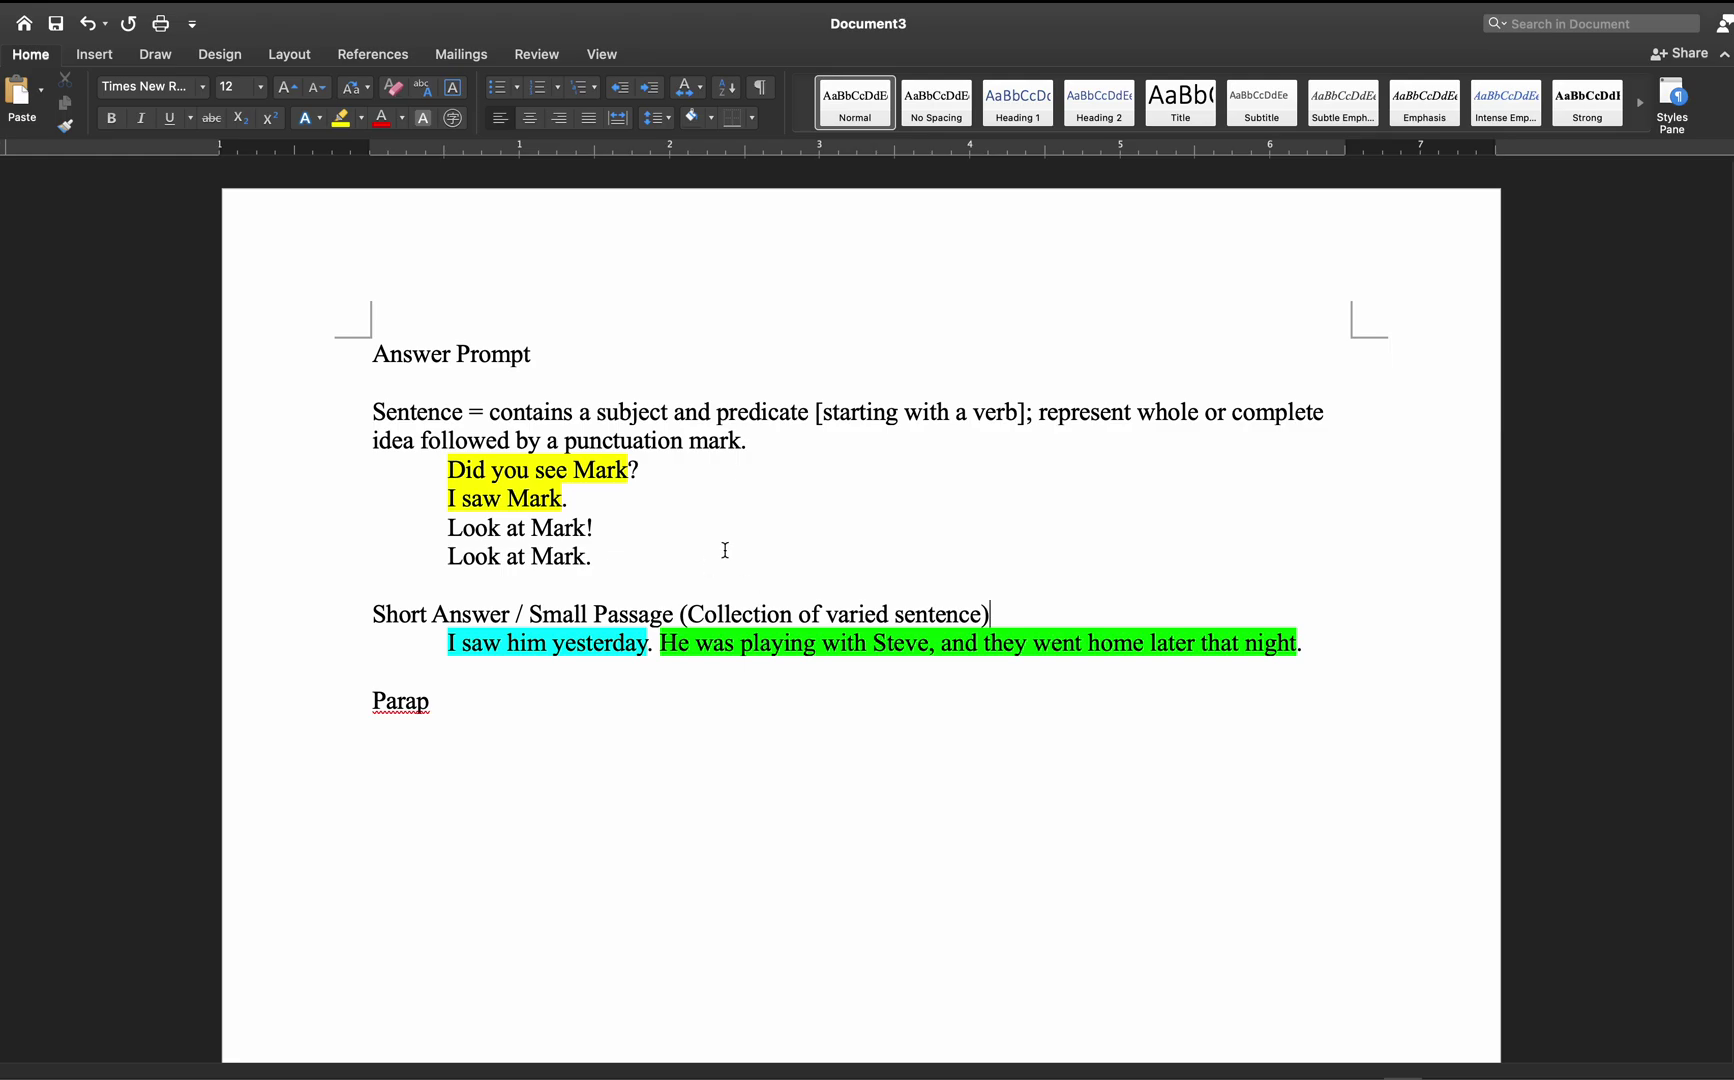
double_click(604, 632)
double_click(772, 643)
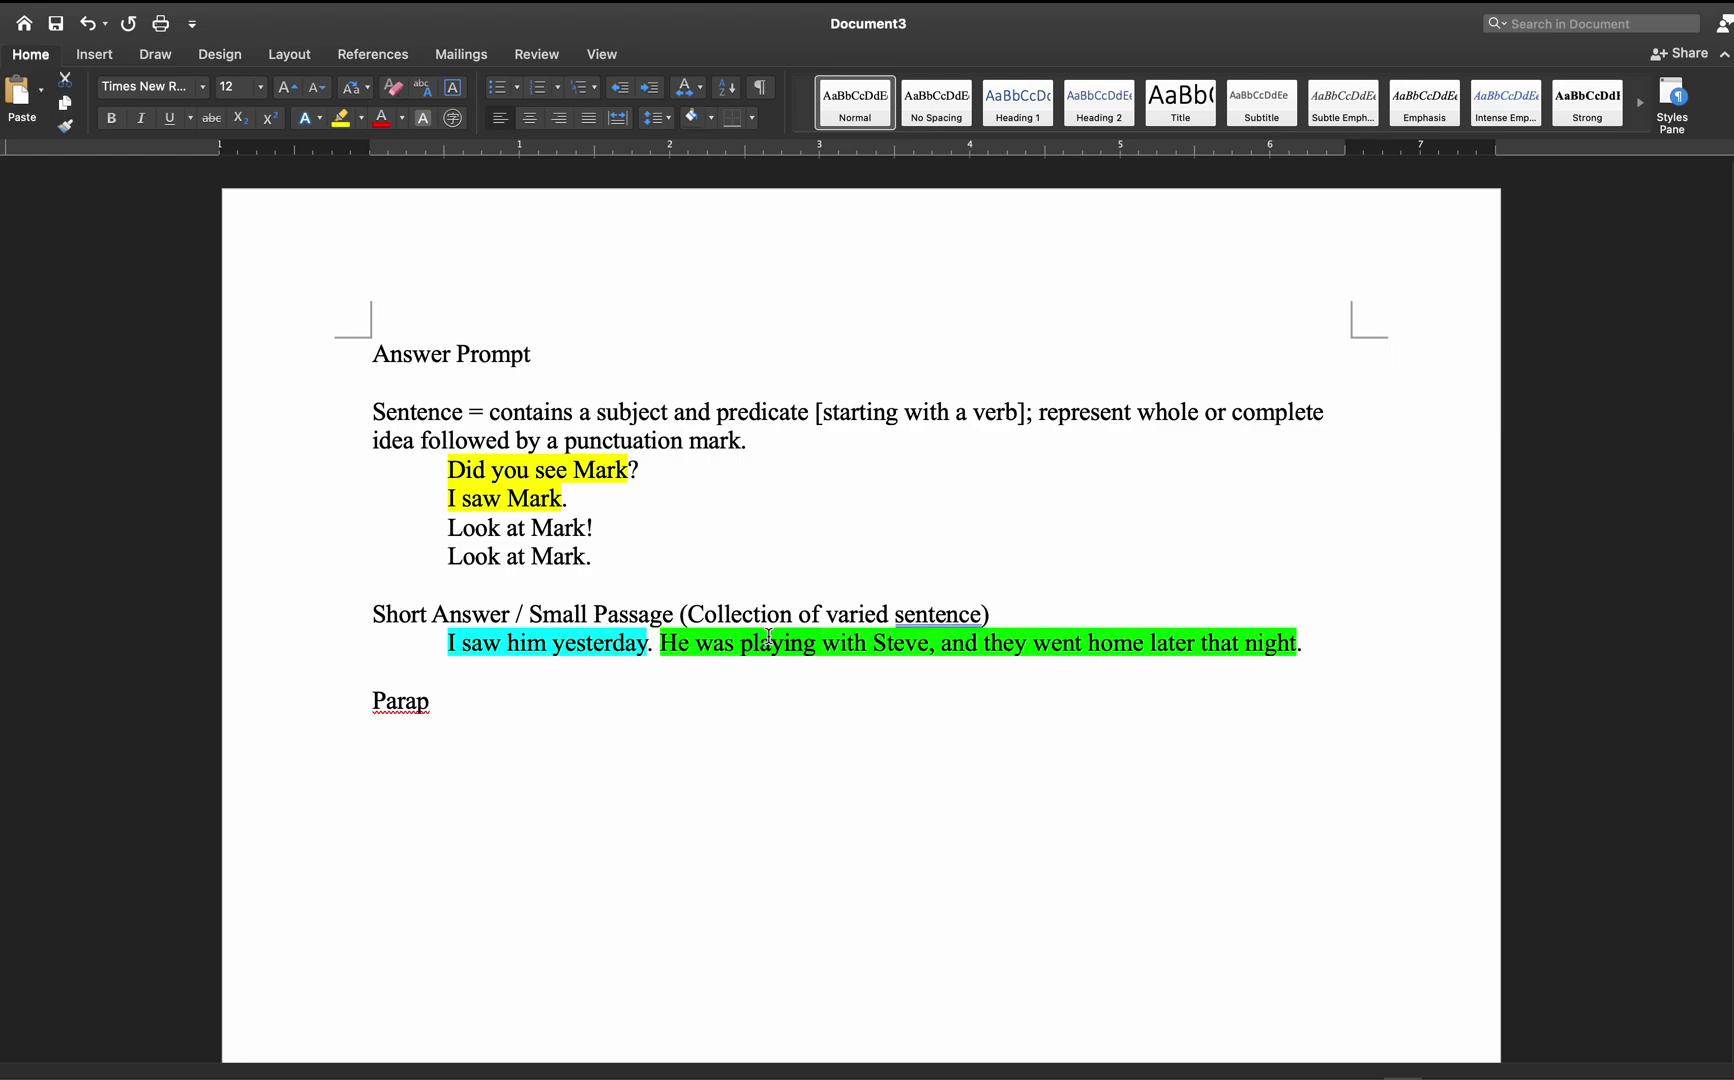
left_click(982, 614)
type("s")
- Correct the unfinished last label to "Paragraph" and start a new line directly below it
left_click(590, 716)
type("h")
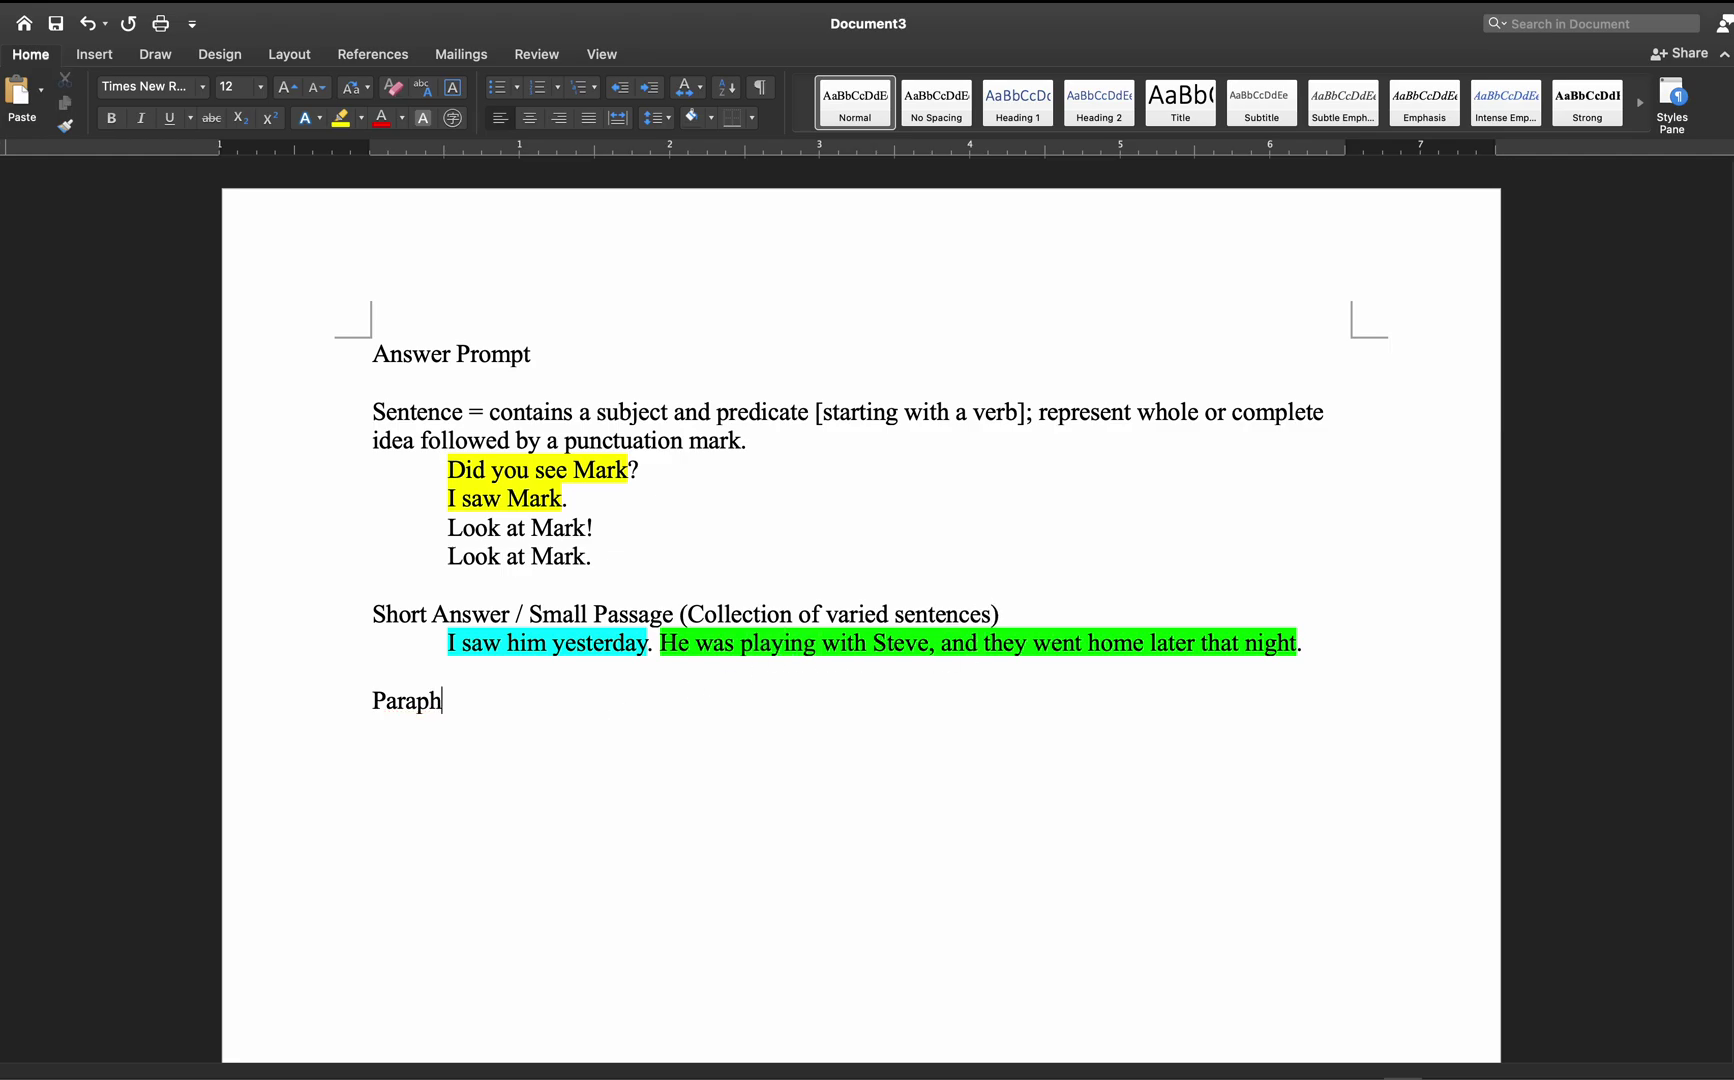
key("BackSpace")
key("BackSpace")
type("graph")
key("Return")
key("Return")
key("BackSpace")
- Under the Paragraph label, write "Collection of sentences, formally 4-5 for a complete set of ideas and details."
type("Collection of sentenc")
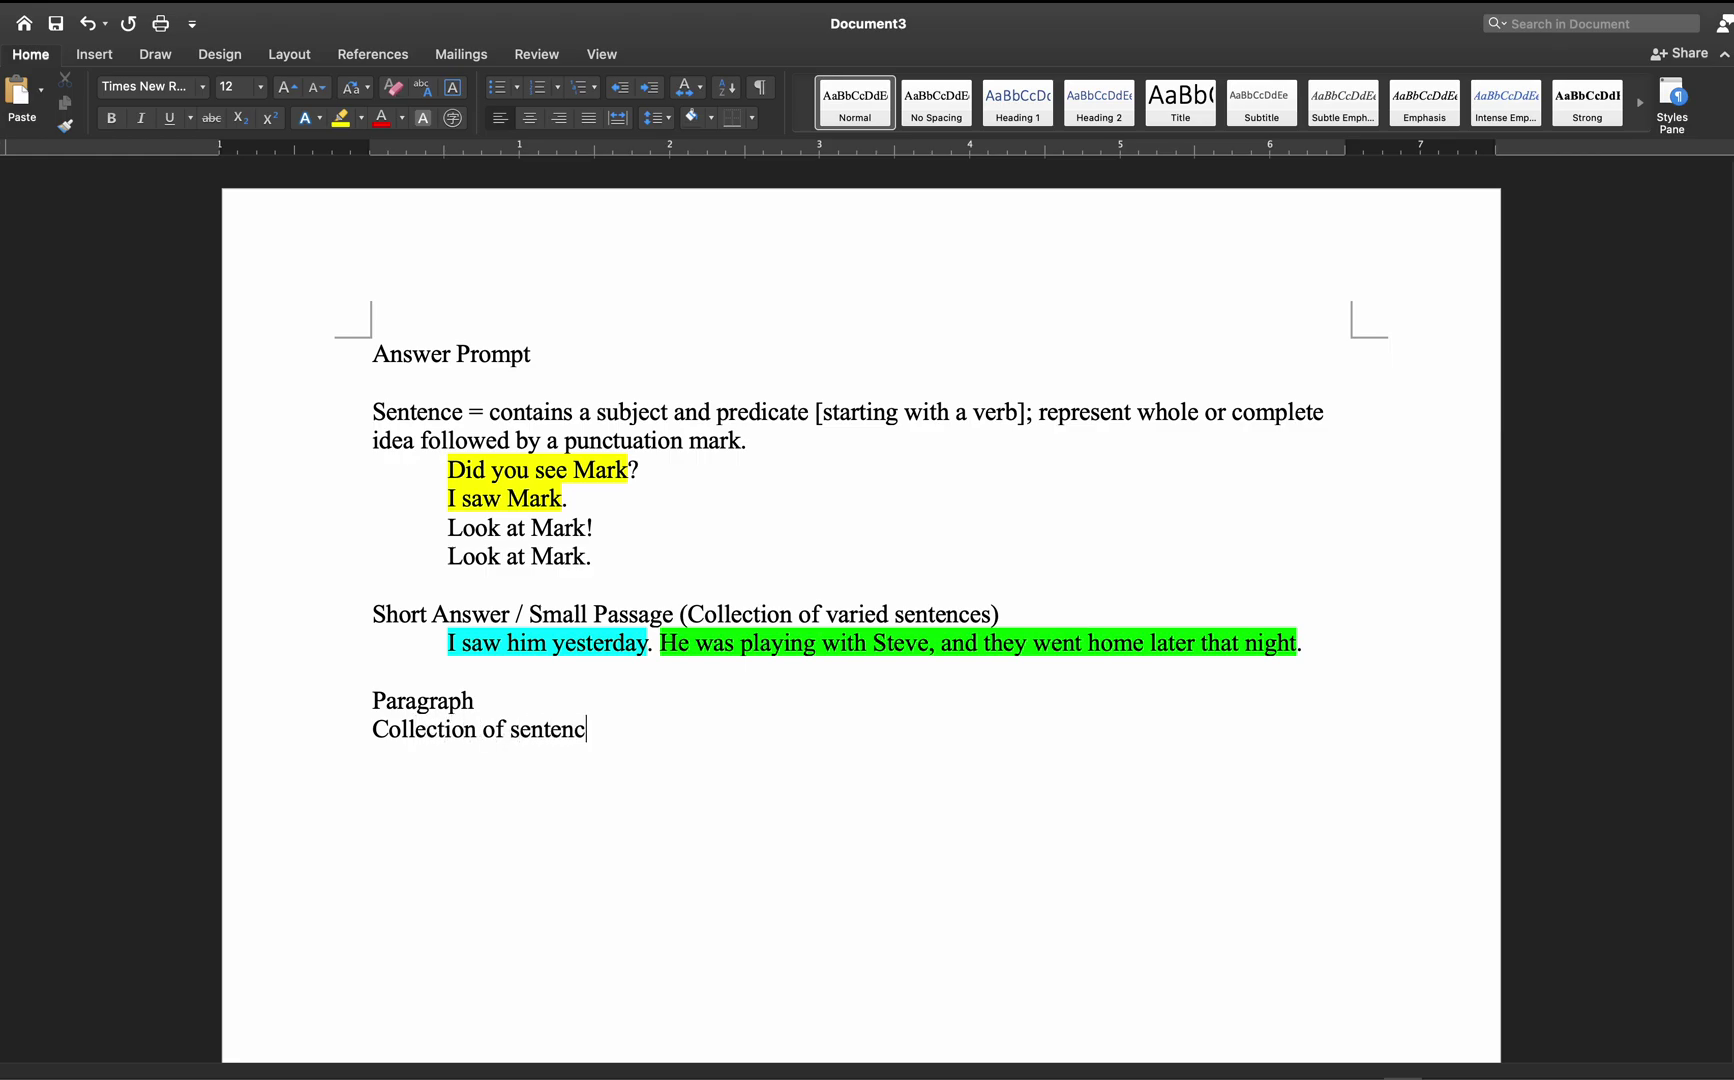
type("es, formally 4-5")
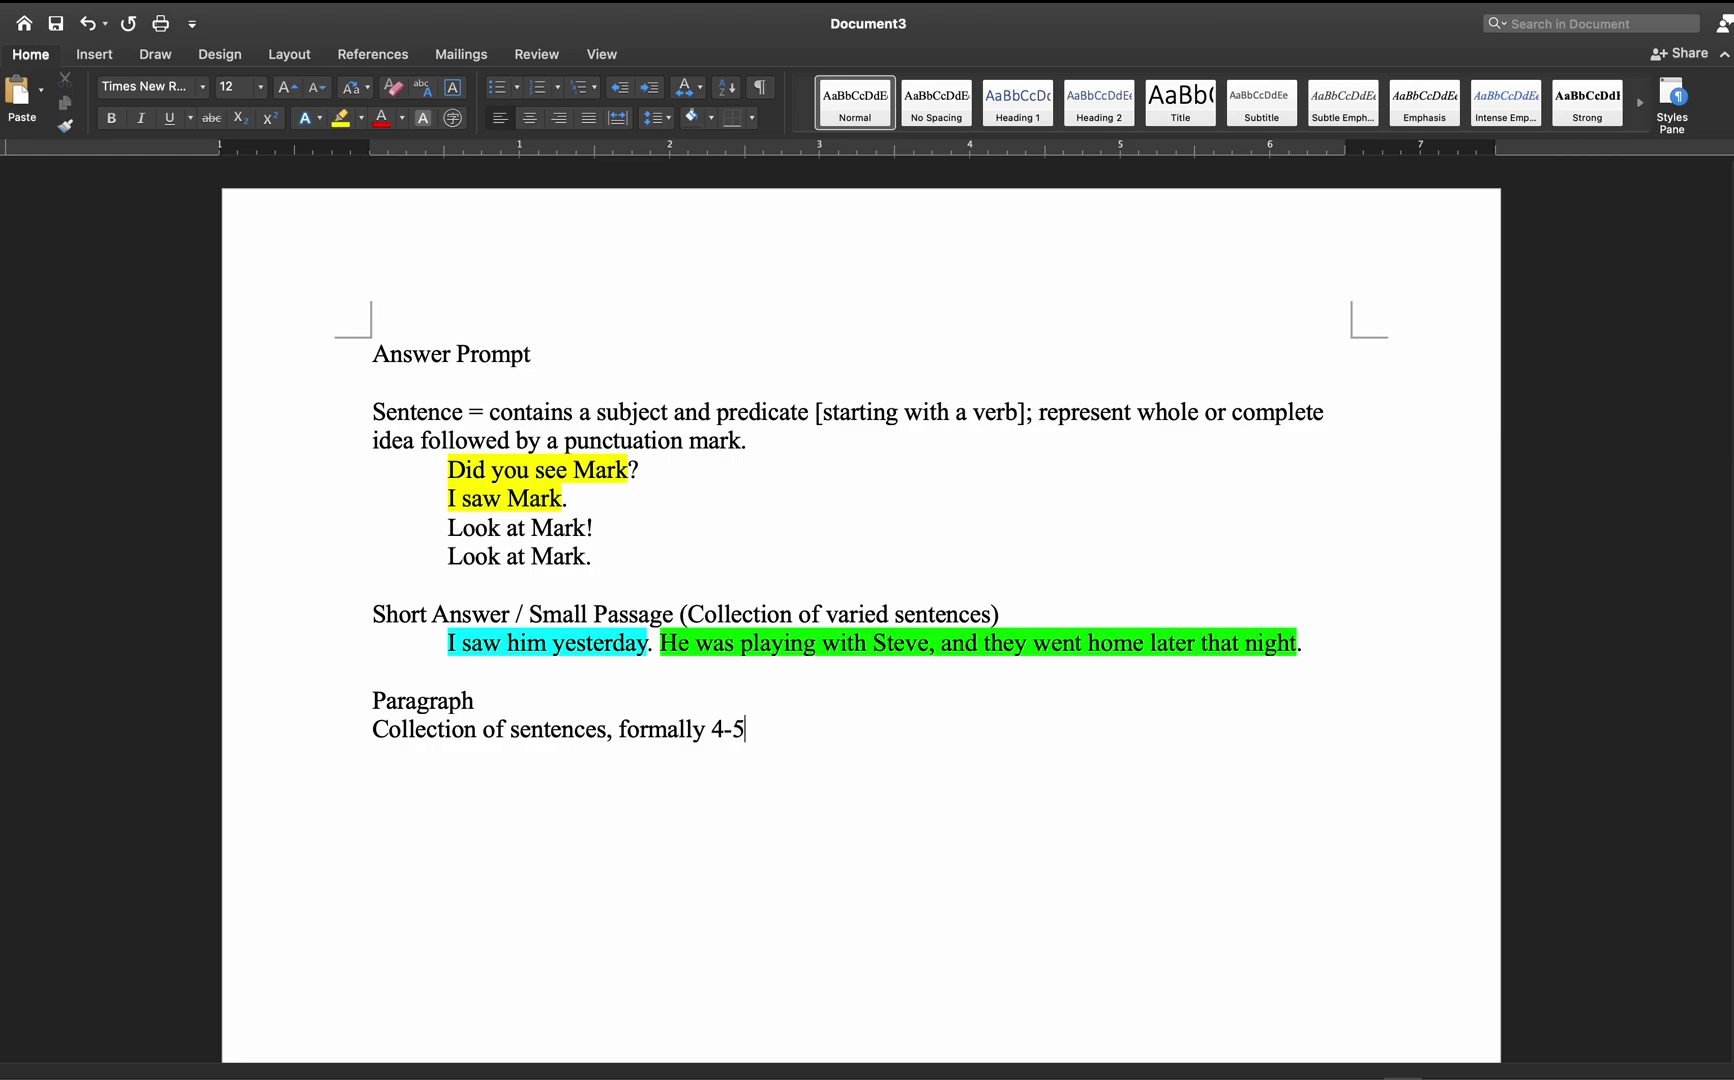
type(" for a complete ")
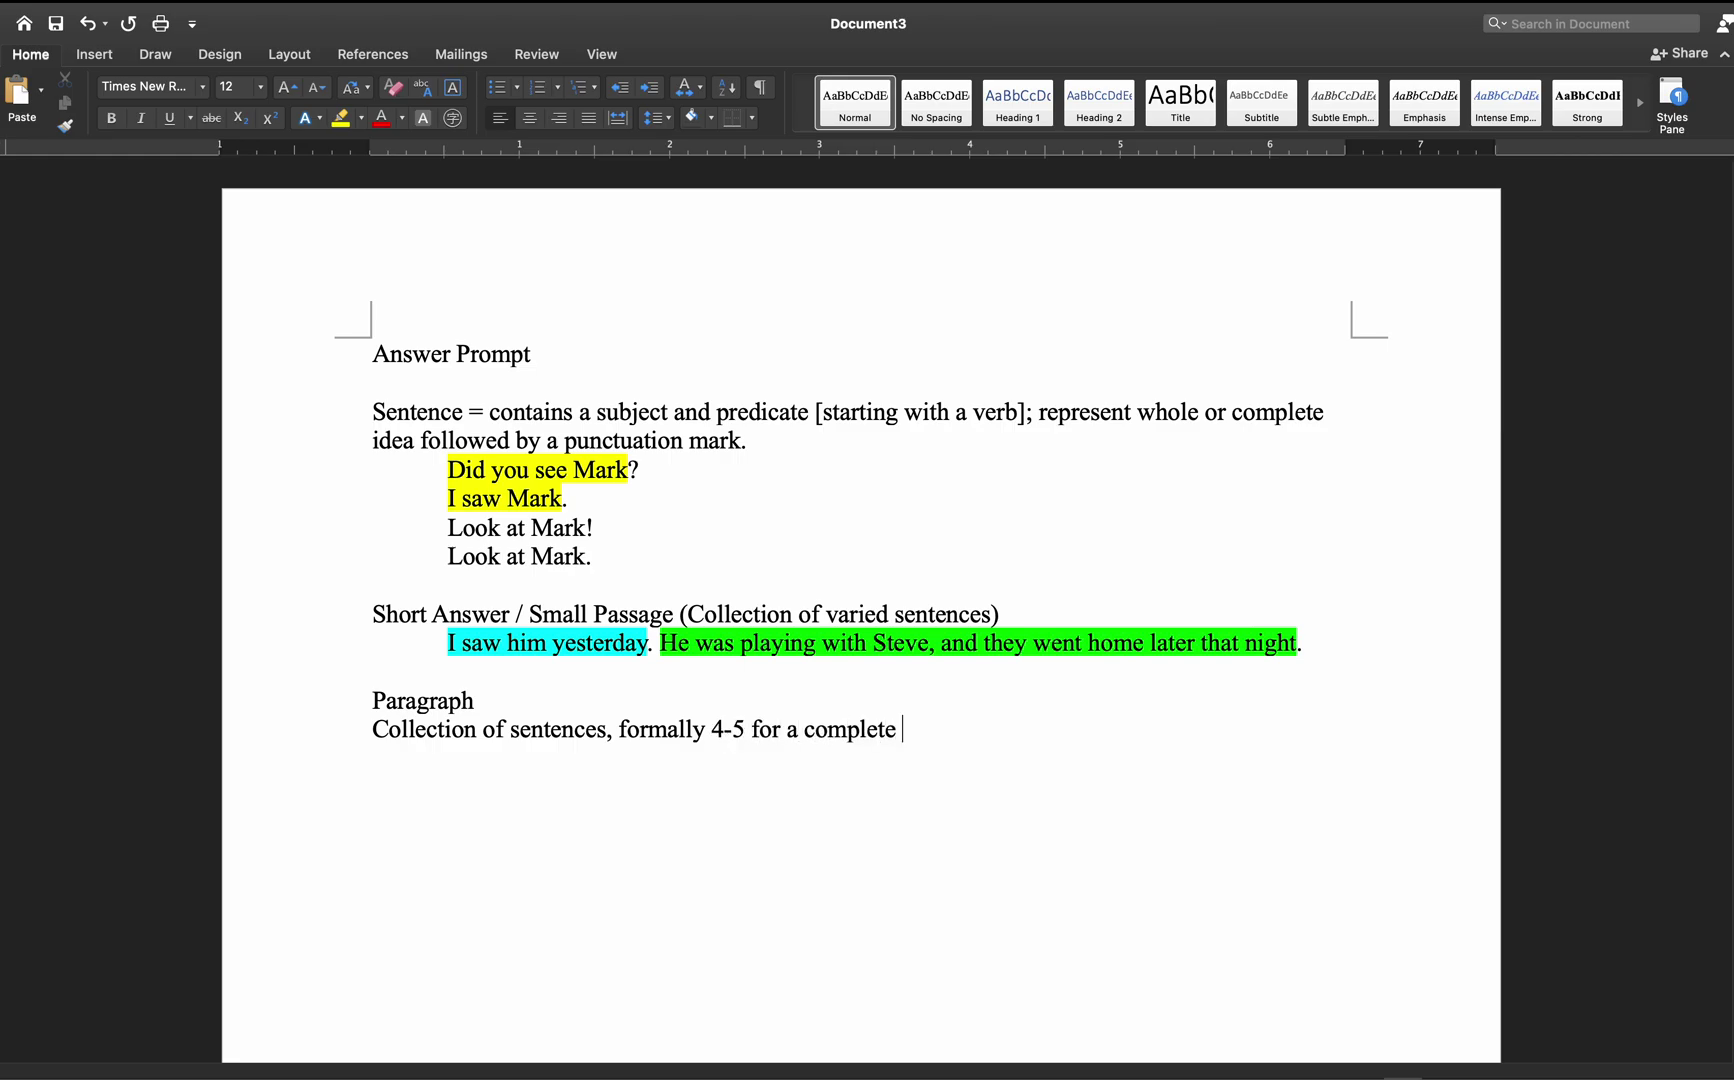
type("set of ideas and d")
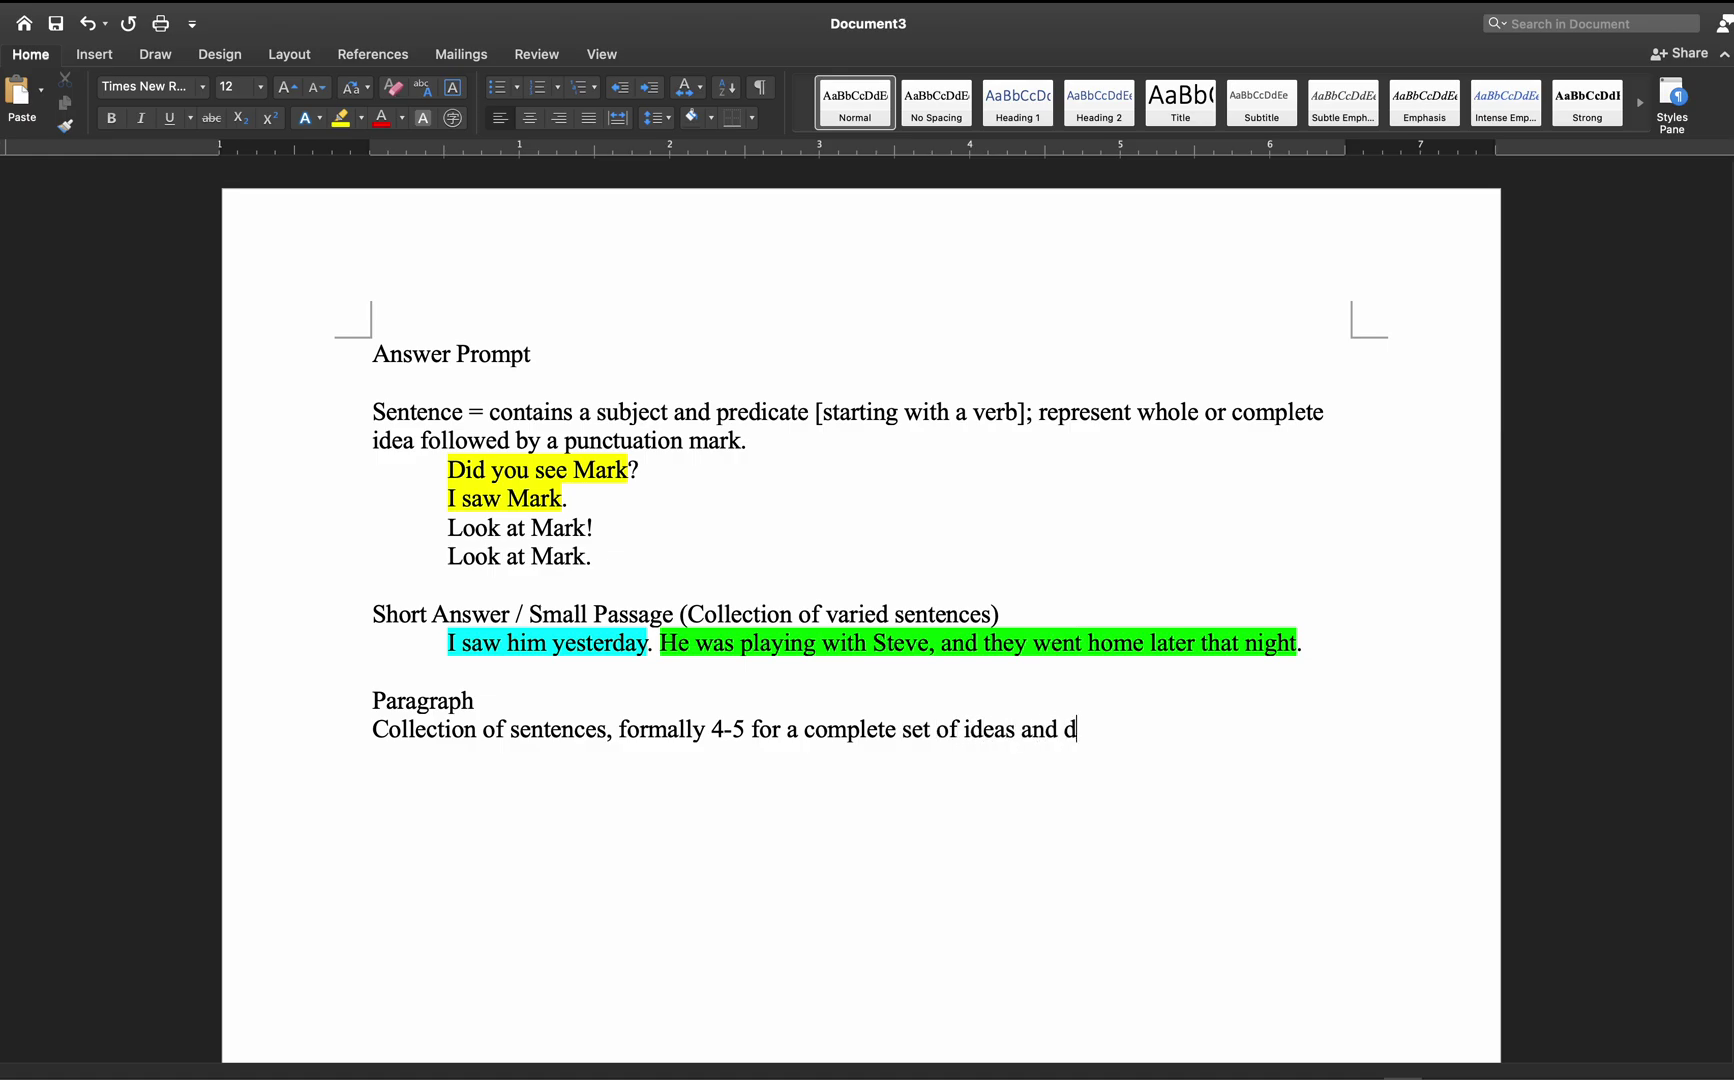
type("etails.")
key("BackSpace")
- Below the paragraph definition, add the lines "Topic Sentence (Main Ideas)" and "Supporting Details (Major and Minor Details)"
type("Topic Sentence (Main Ideas)")
key("Return")
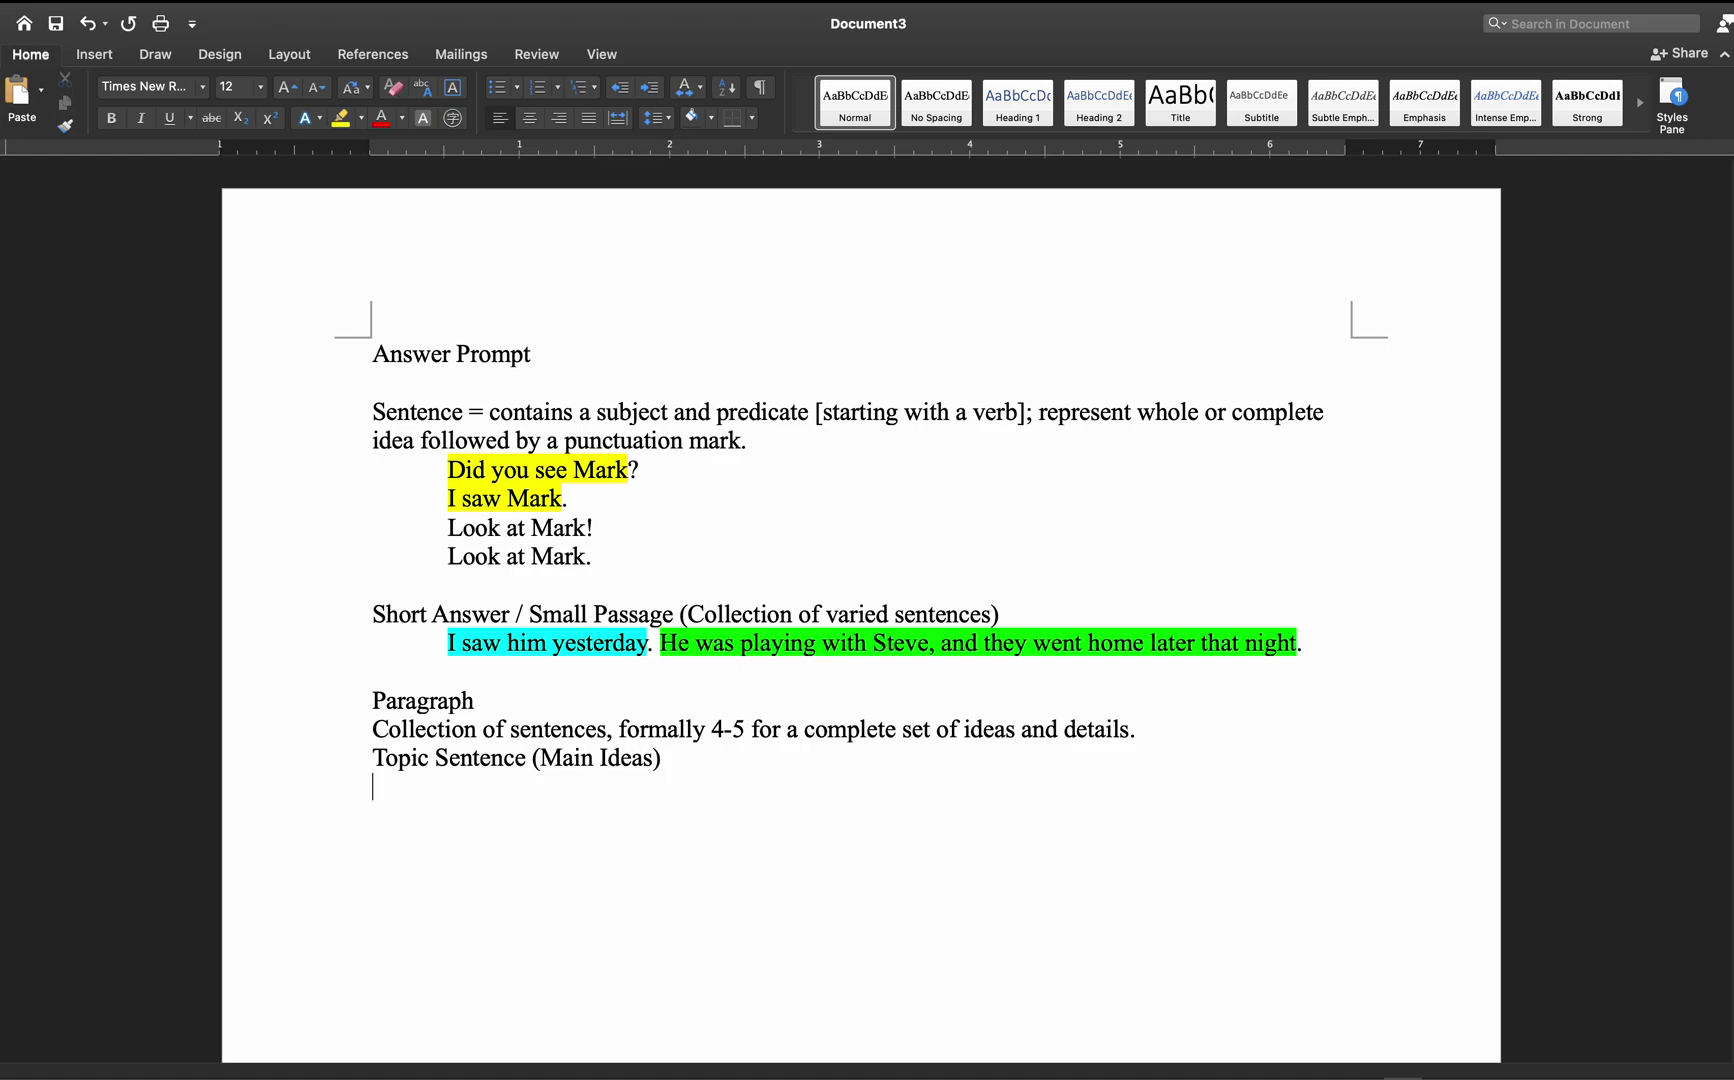
type("Supporting Detail")
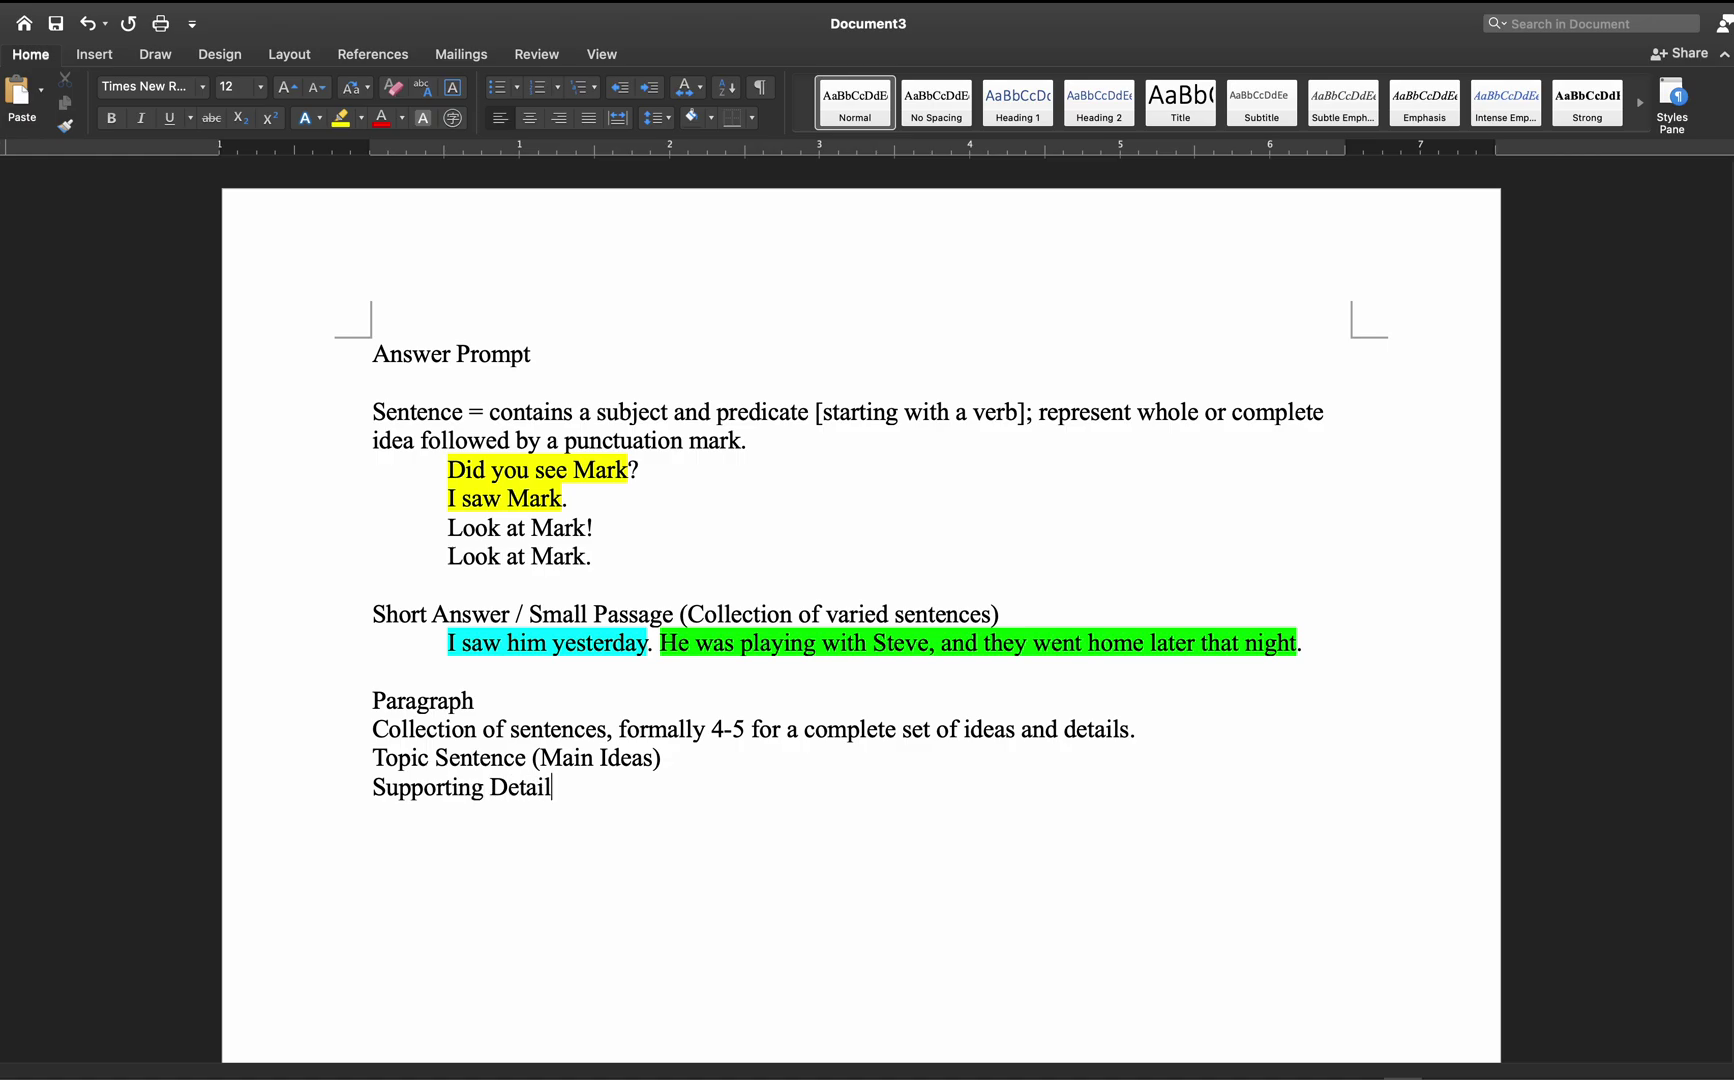
type("s (Major and")
key("BackSpace")
key("BackSpace")
key("BackSpace")
key("BackSpace")
type(",")
key("BackSpace")
type("and Minor Details)")
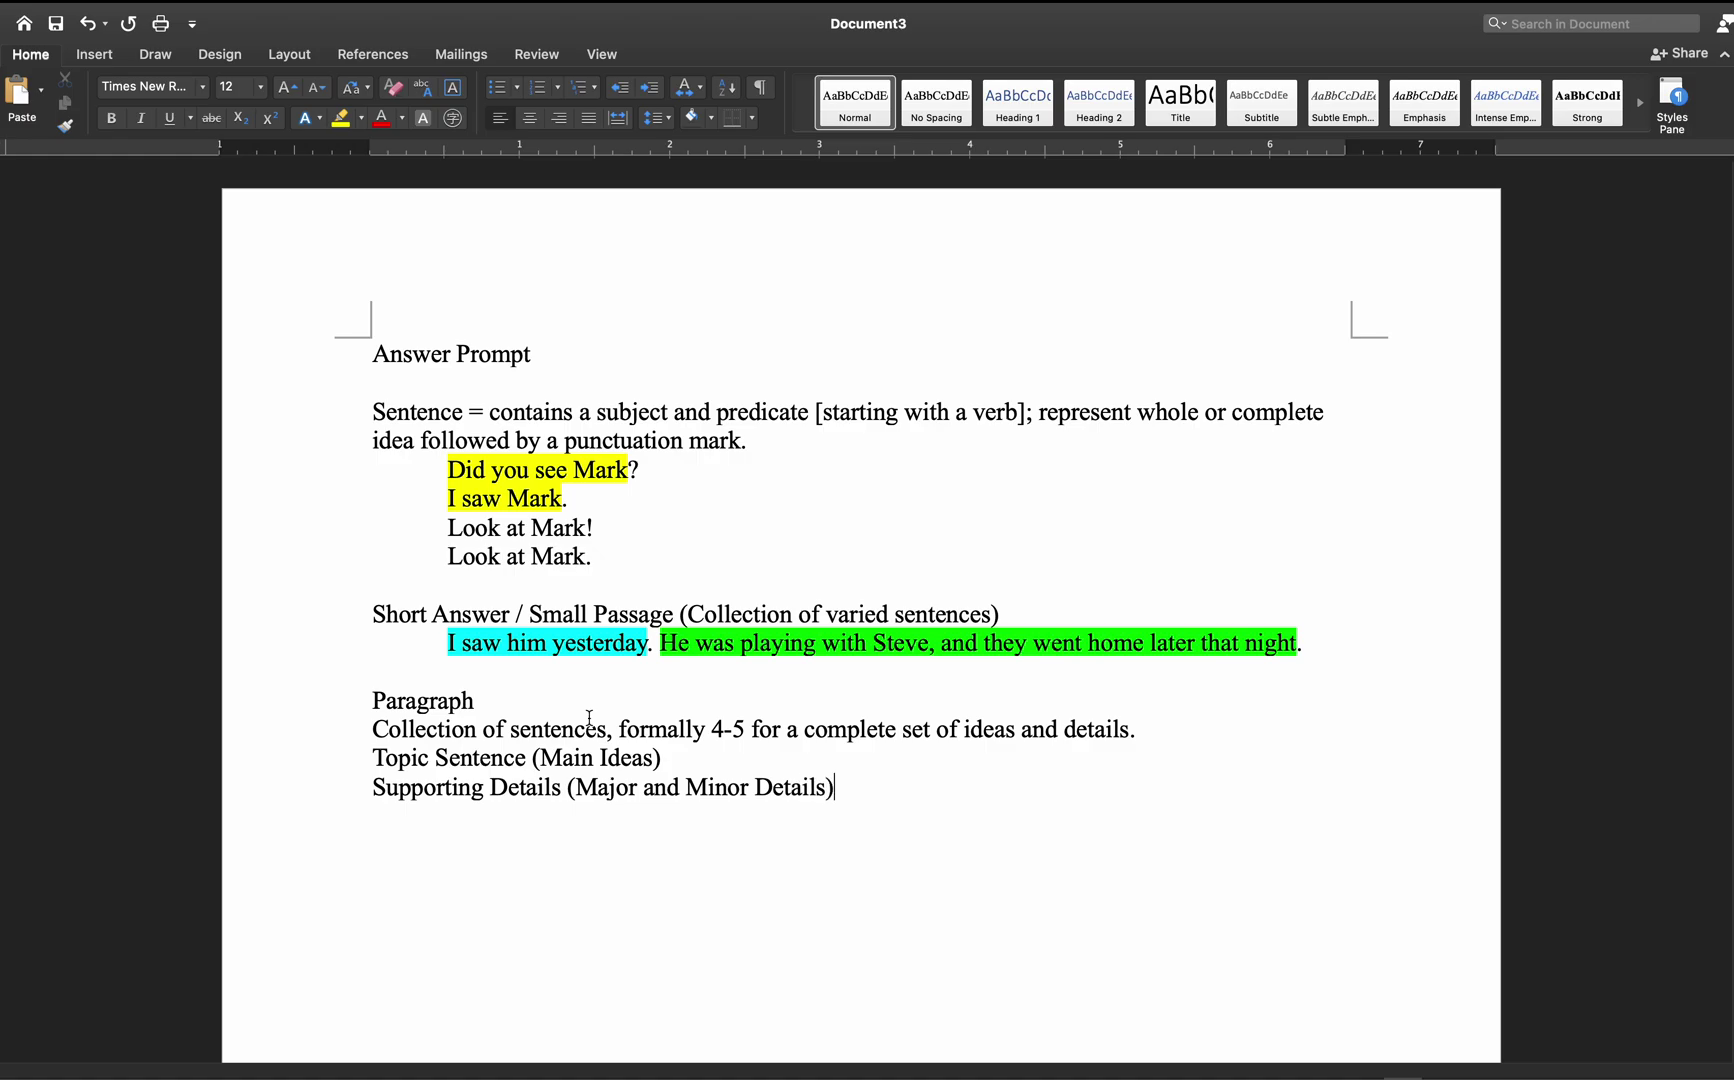
- Extend the Supporting Details parenthesis with ", including additional minor details" and italicize the word "additional"
key("Return")
key("BackSpace")
type(", includ")
type("es")
key("BackSpace")
key("BackSpace")
type("ing ")
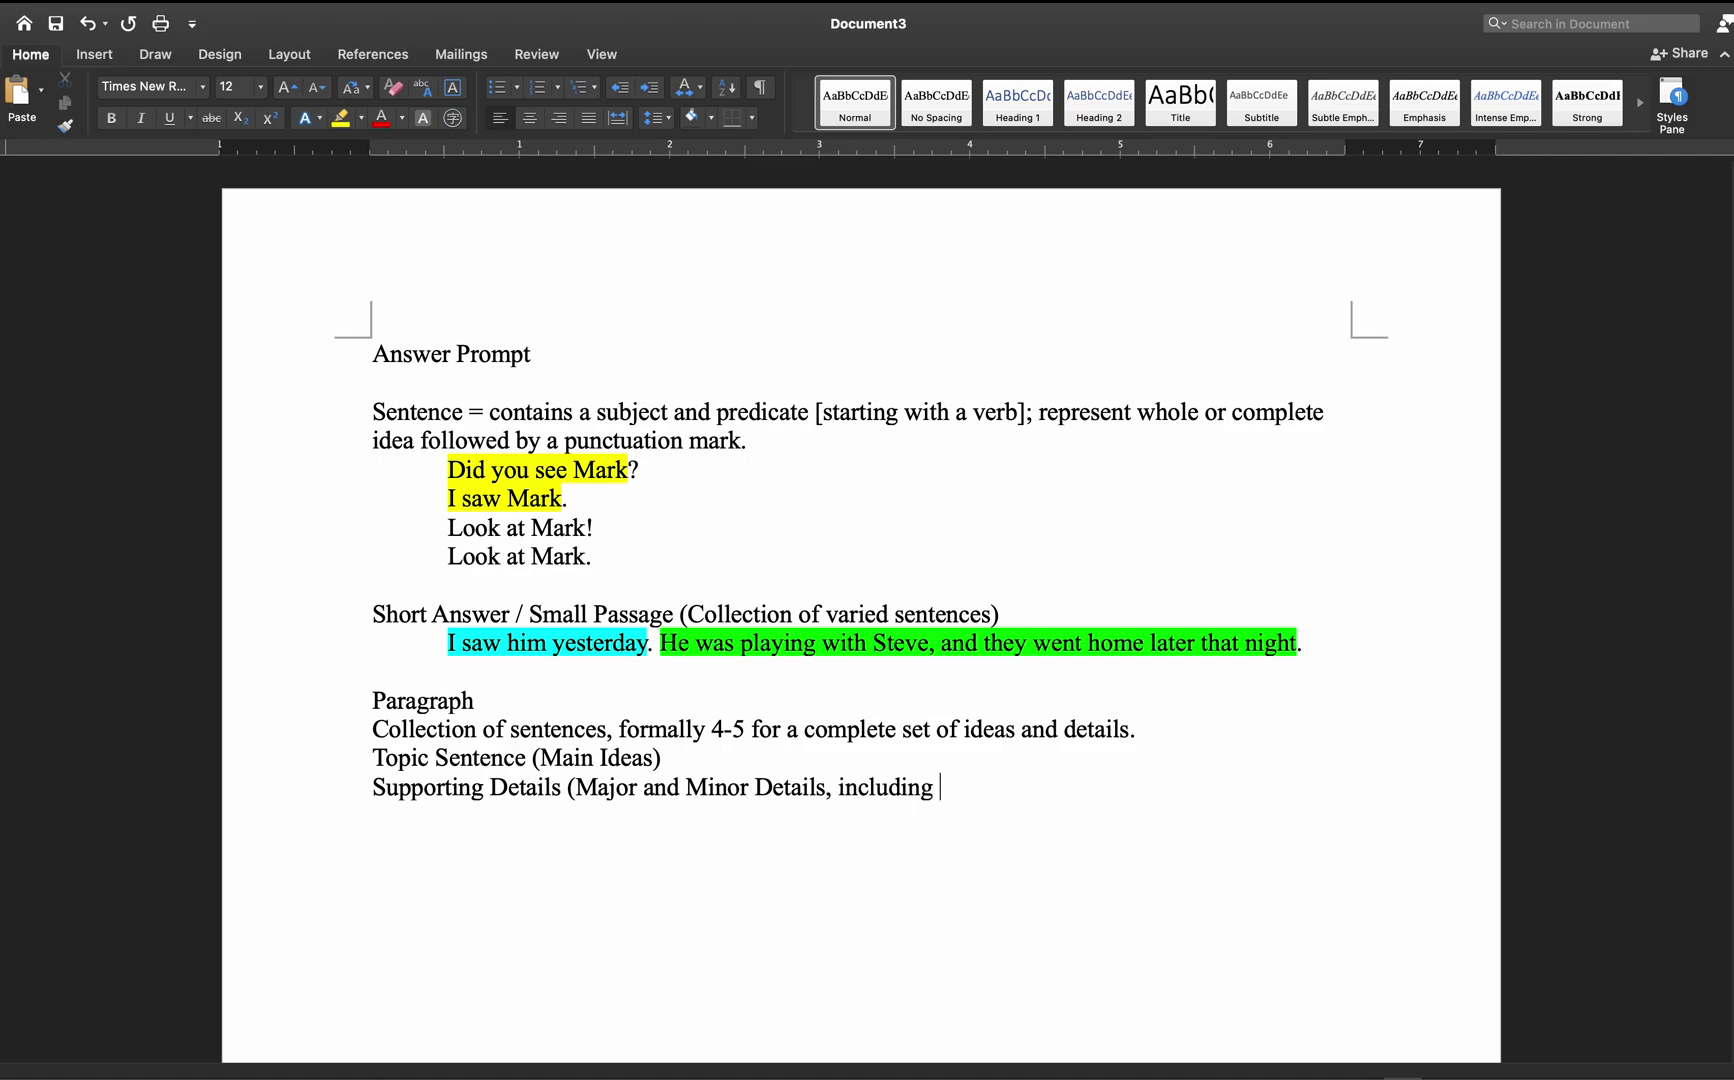
type("additional ")
type("minor det")
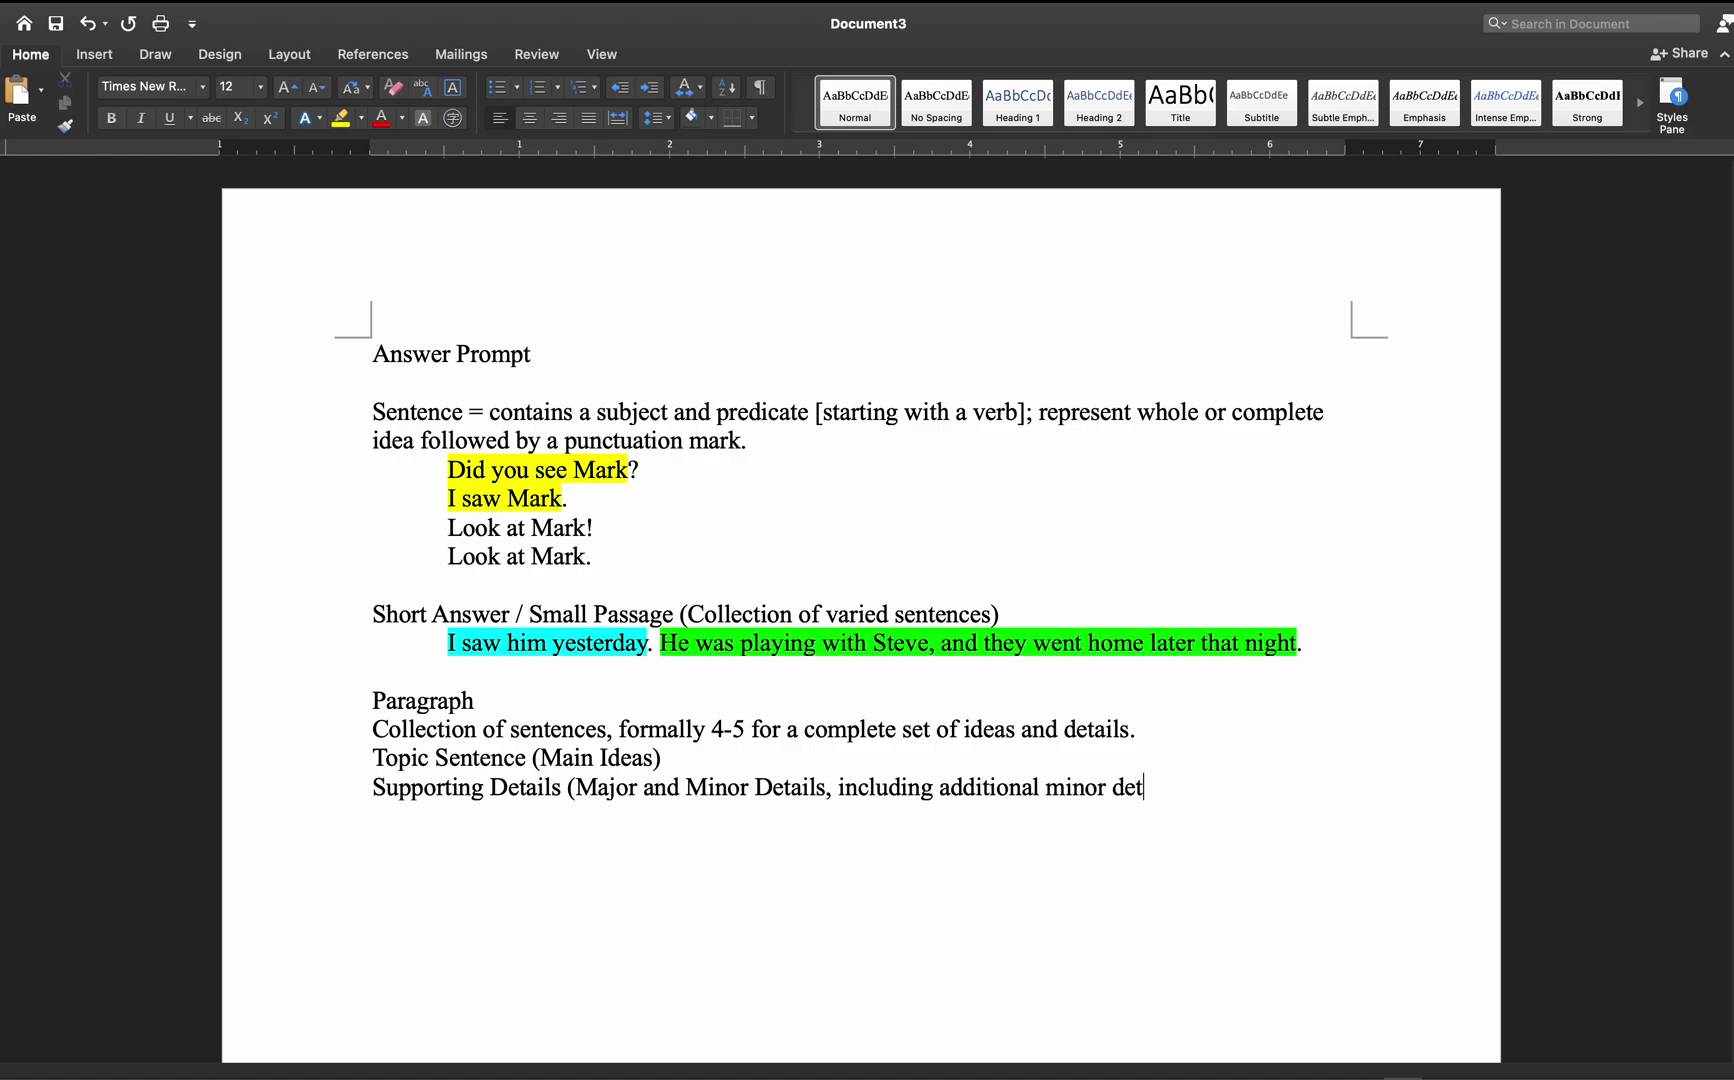
type("ails,")
key("BackSpace")
type(")")
double_click(976, 785)
key("super+i")
- After a blank line below the Supporting Details line, add the label "Essay"
left_click(1241, 789)
key("Return")
key("Return")
type("Essay ")
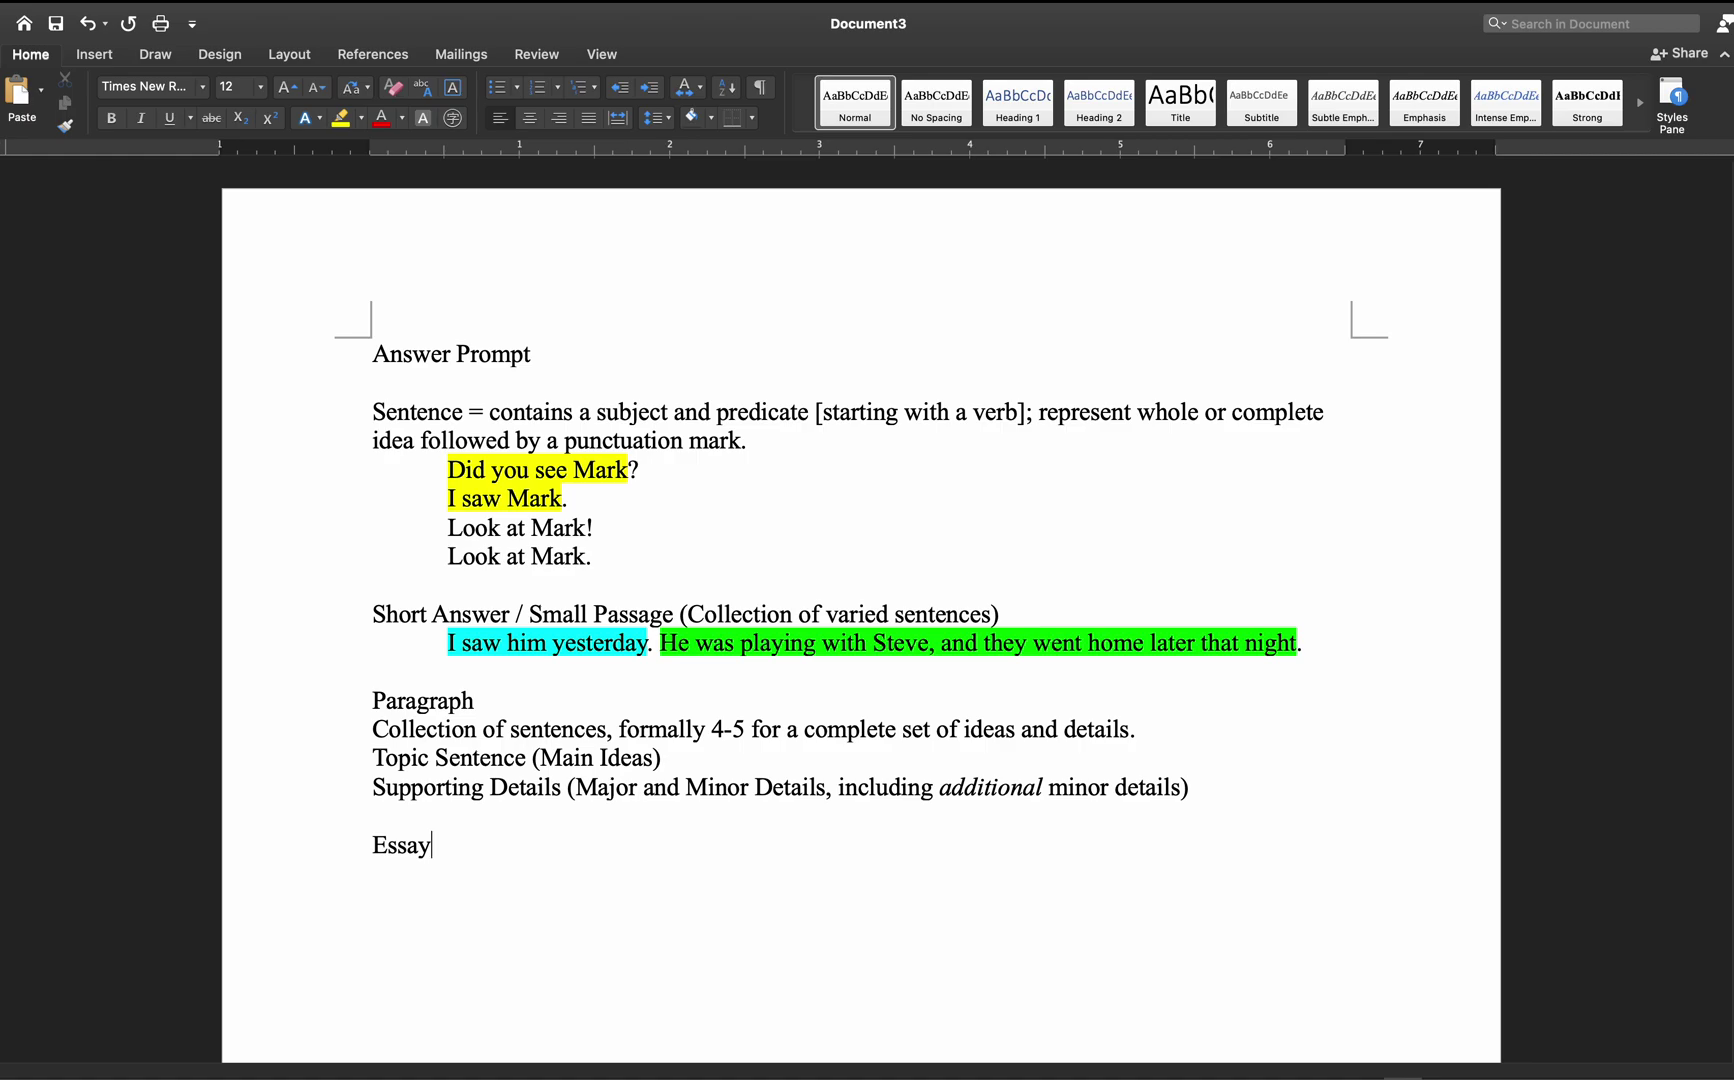
- Under the Essay label, begin the definition with "Collection of paragraph, formally in a set of 5, which includes"
type("Collection of P")
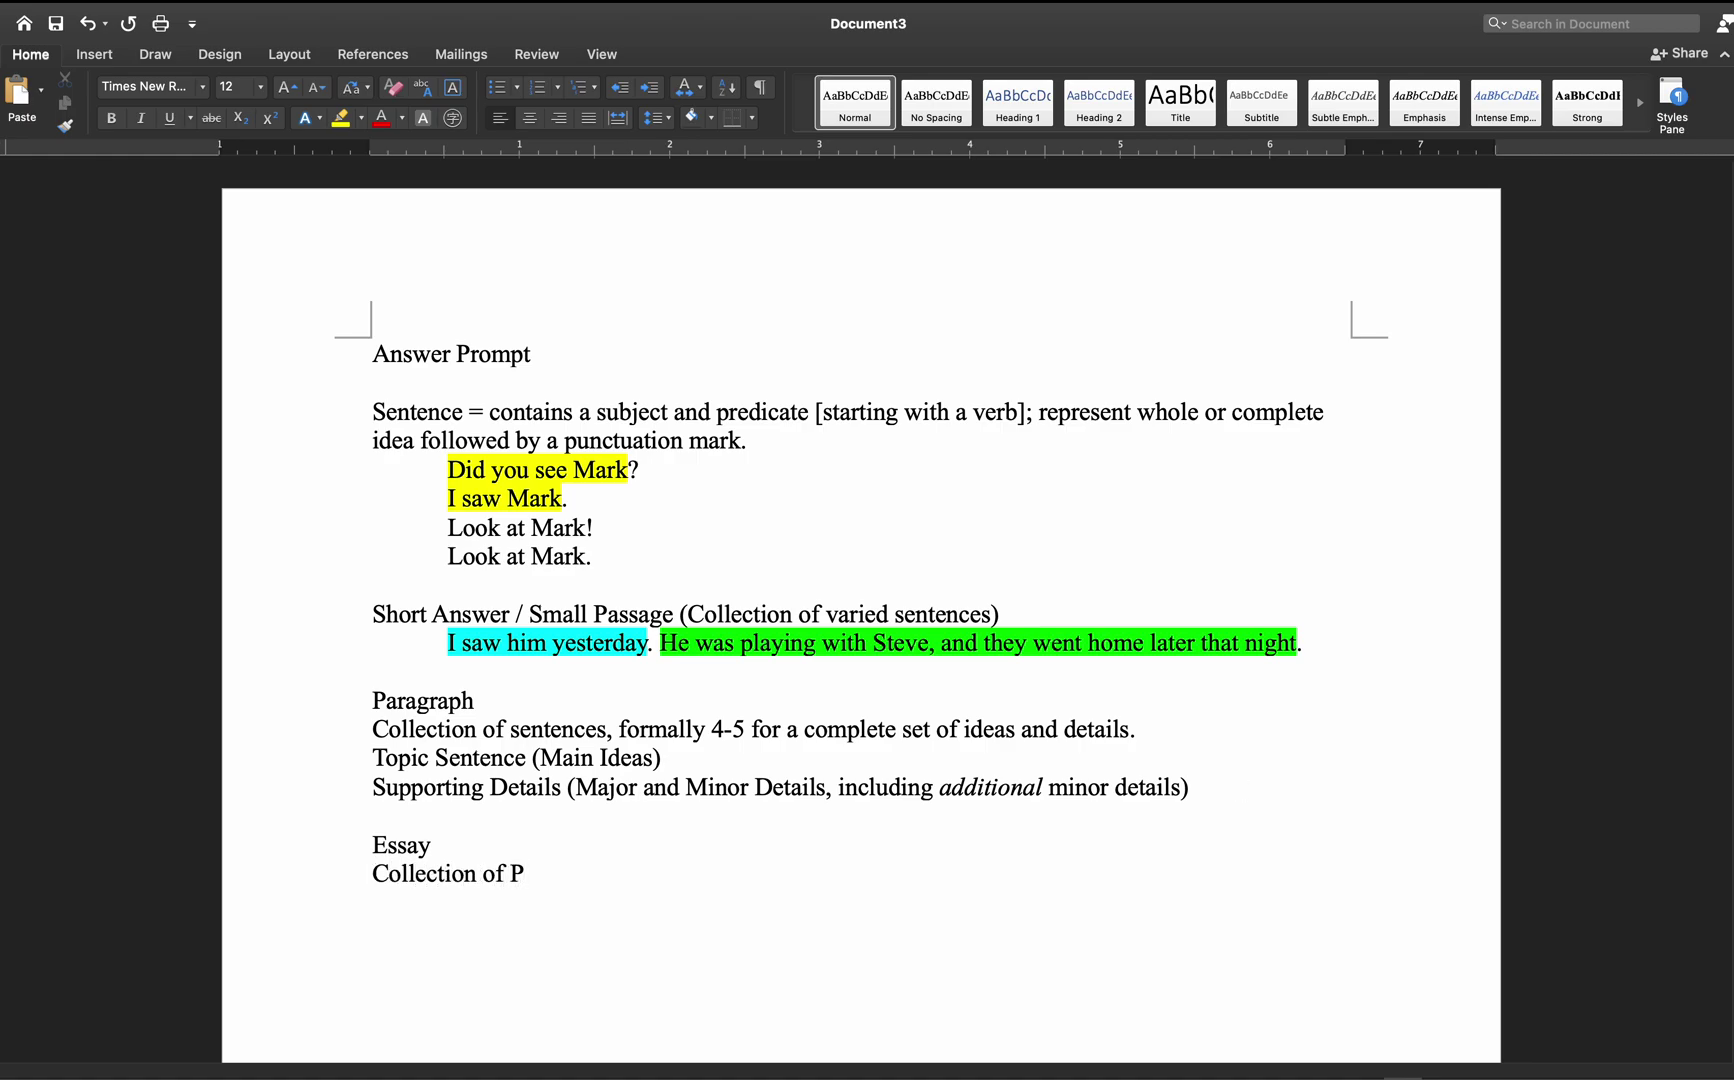
key("BackSpace")
type("paragraph, of")
key("BackSpace")
key("BackSpace")
type("formally ")
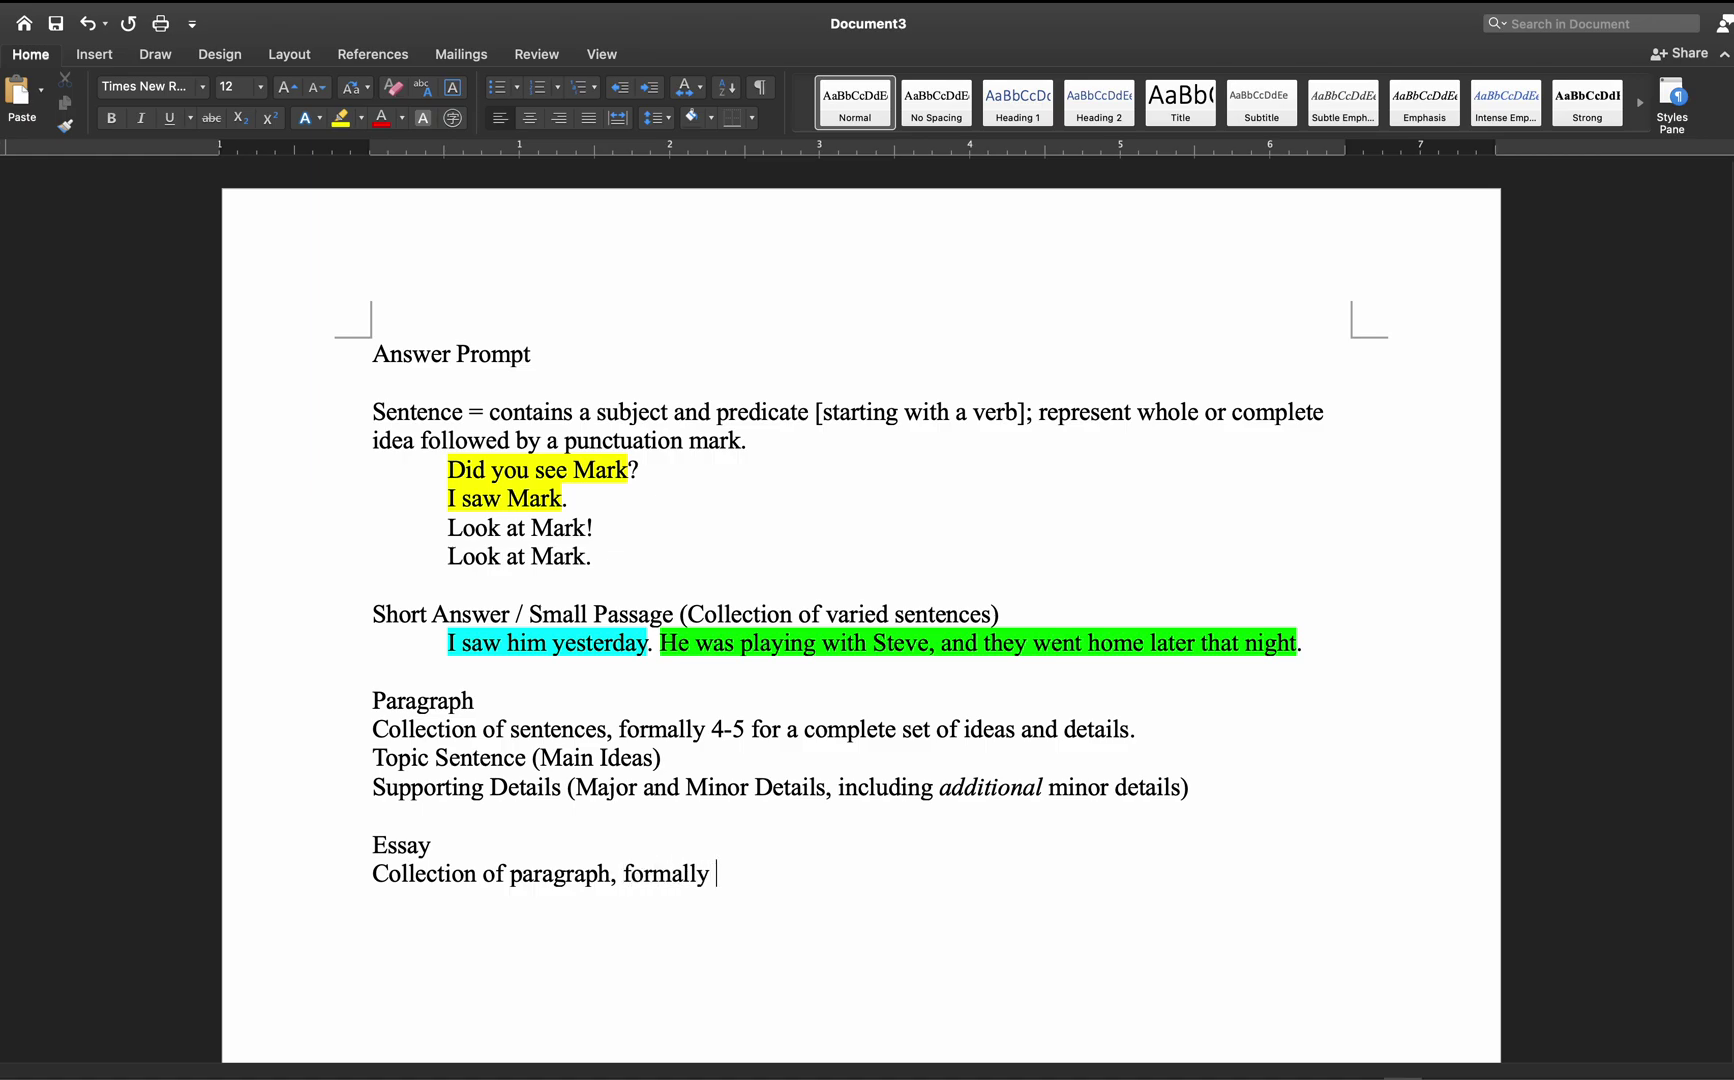
type("in a set of 5, including (")
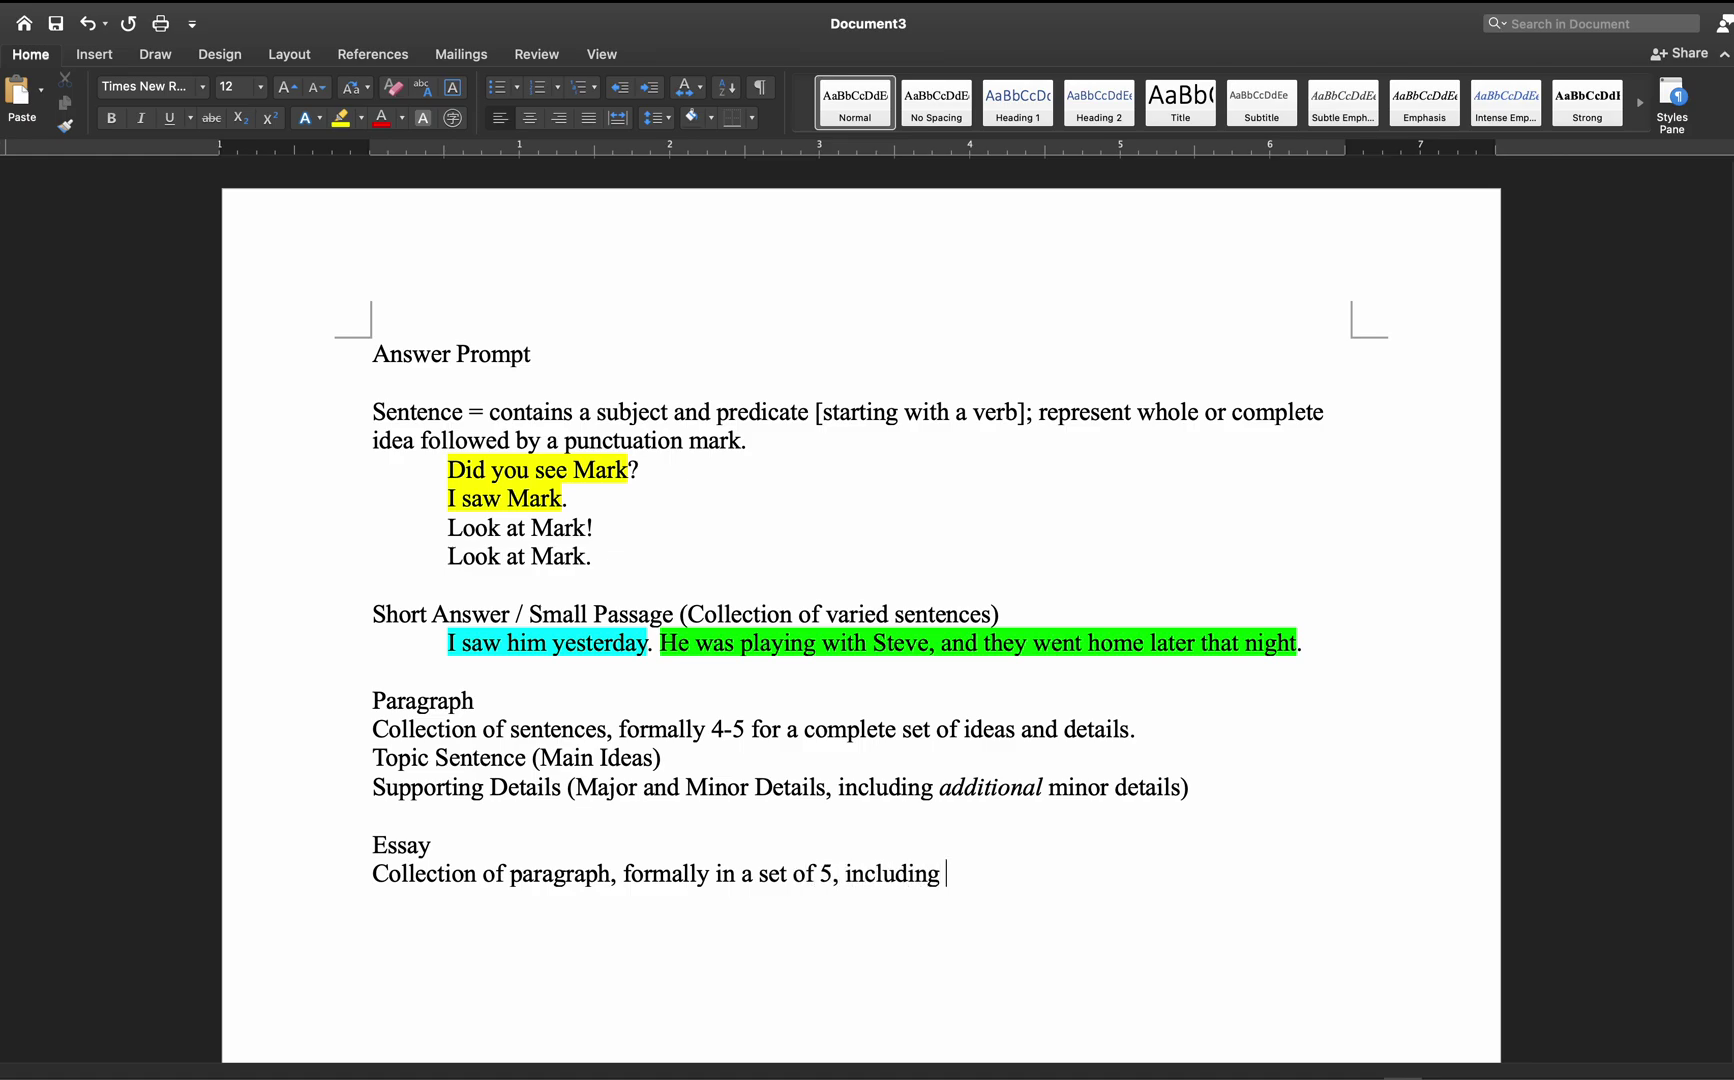
key("BackSpace")
key("BackSpace")
key("BackSpace")
key("BackSpace")
key("BackSpace")
key("BackSpace")
key("BackSpace")
key("BackSpace")
key("BackSpace")
key("BackSpace")
key("BackSpace")
type("which includes")
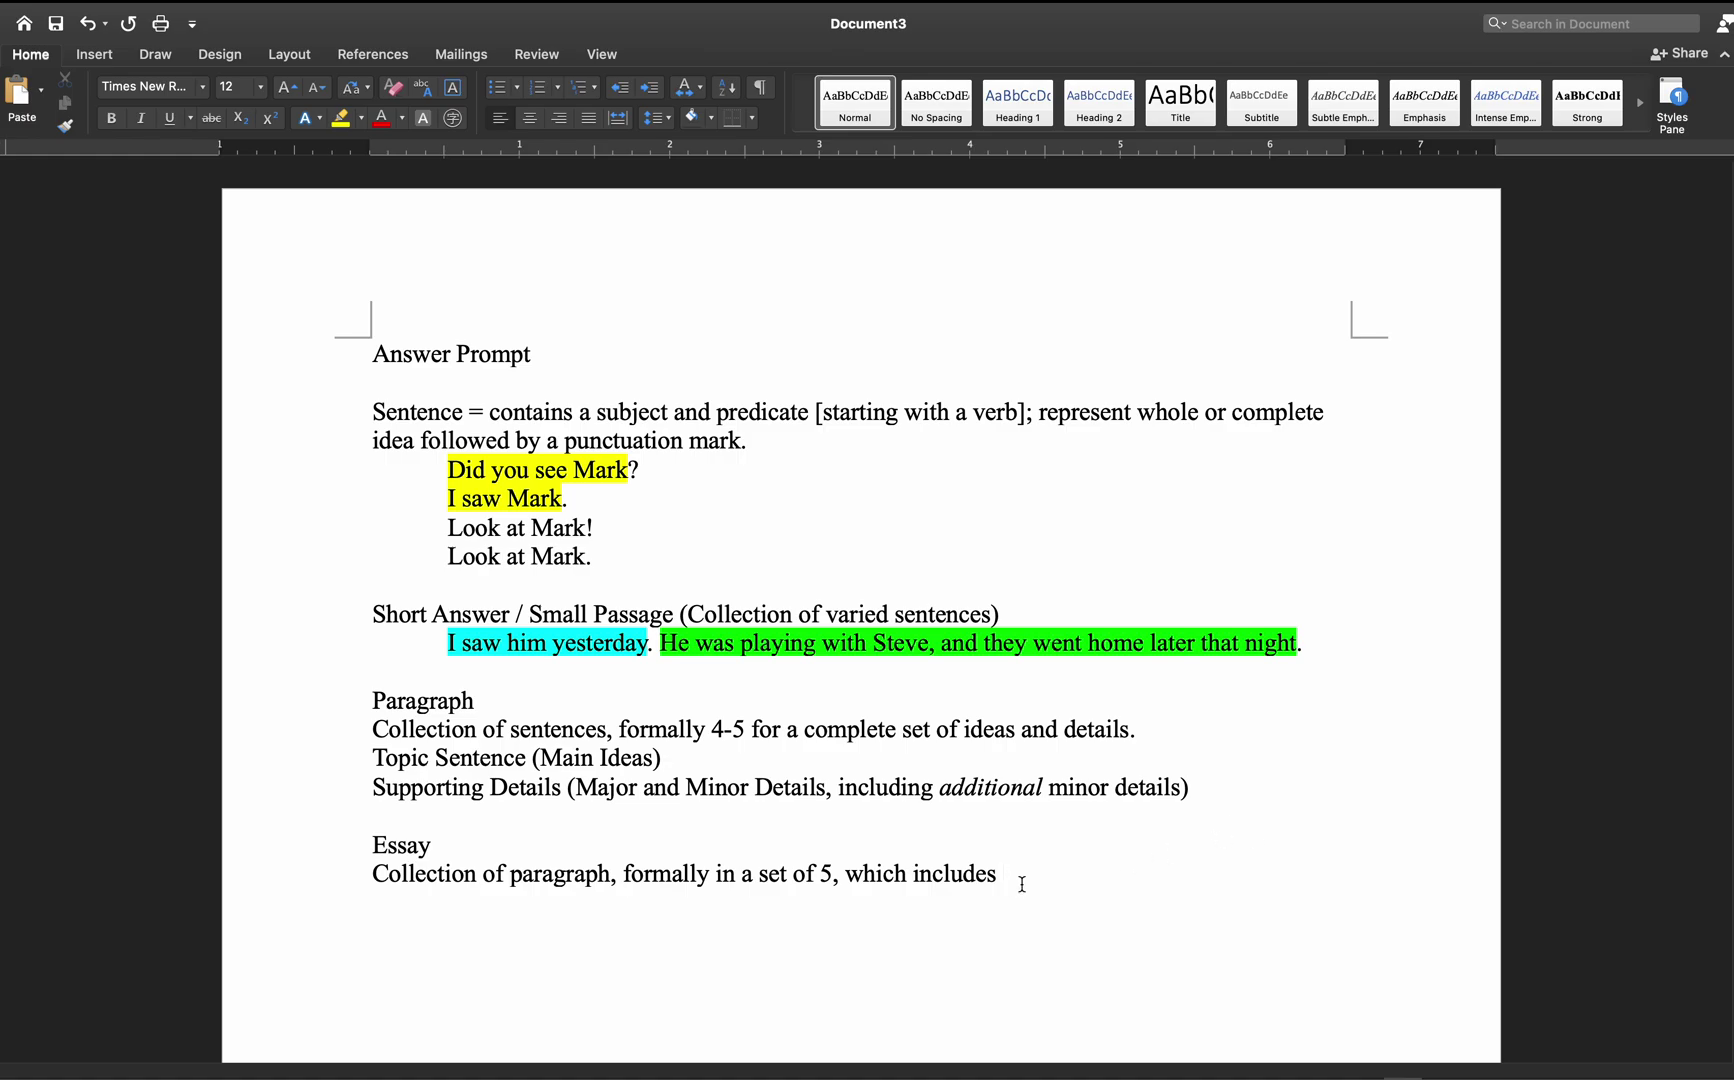
- Complete the essay definition with "INTRO, 3 BODY, and a CONCLUSION PARAGRAPHS."
type("INTRO, 3 BODY PARAGRAPHS,")
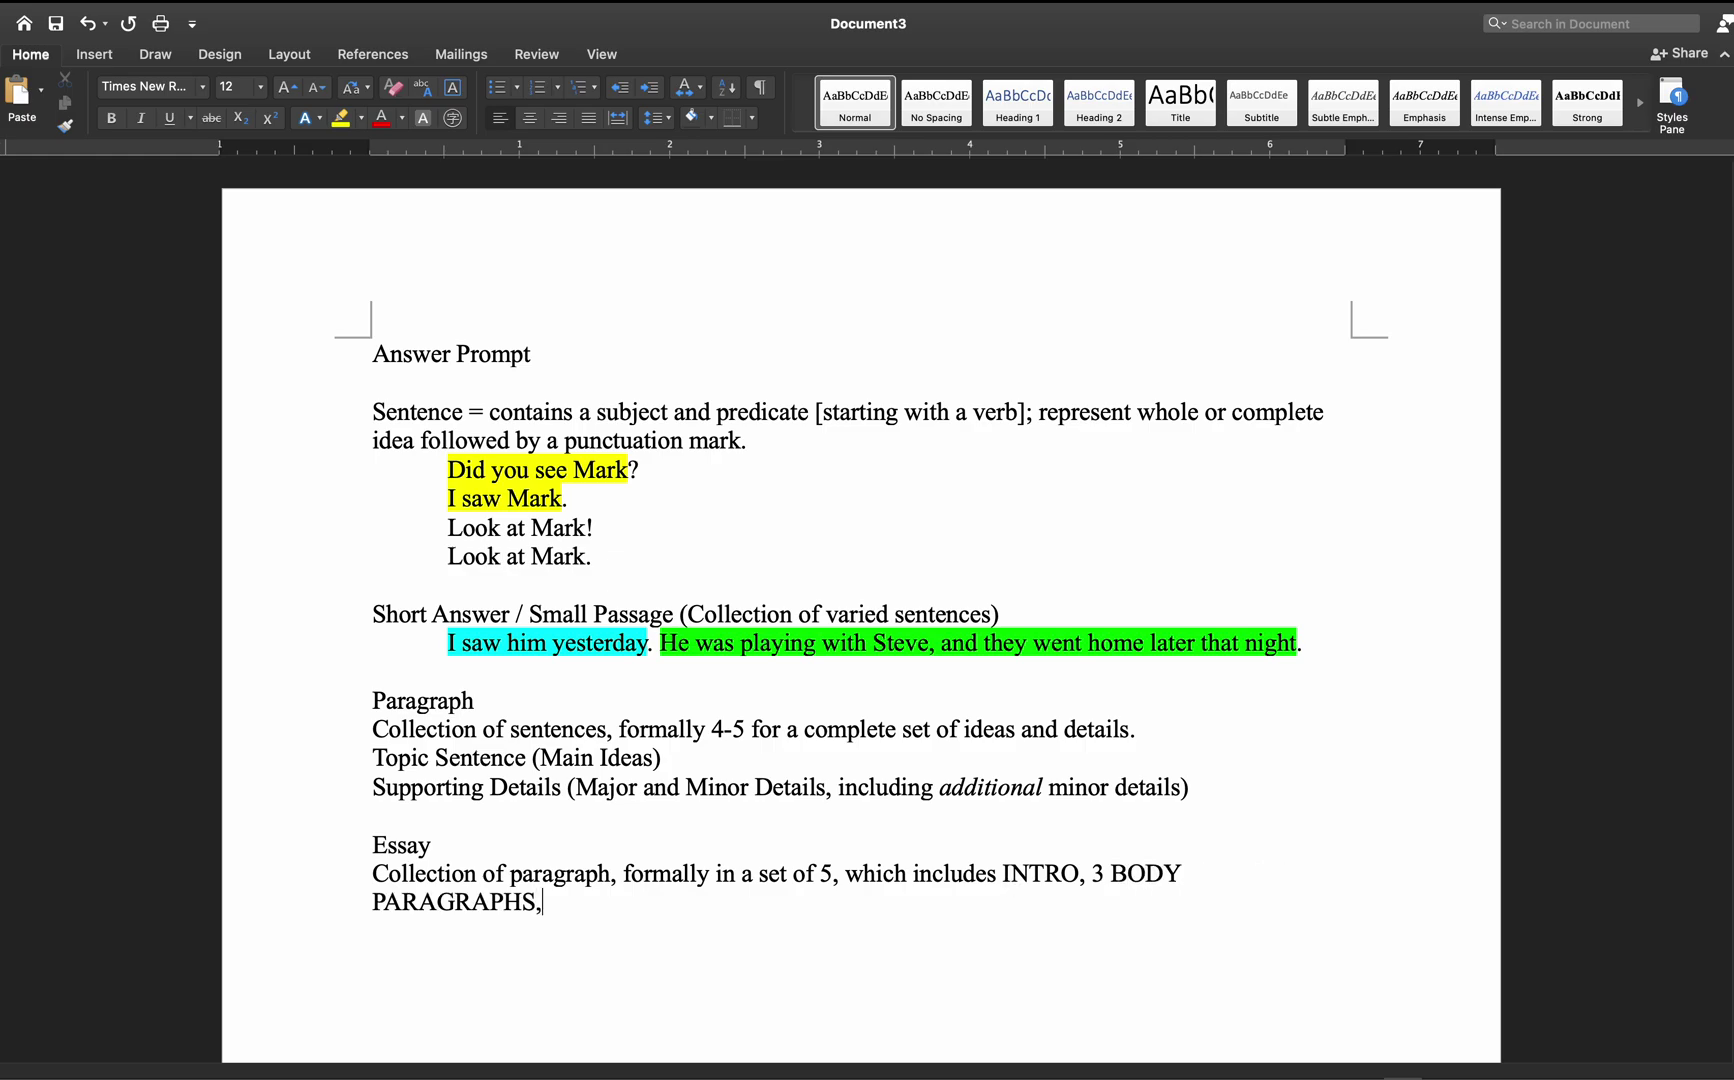
type(" and a CONCLU")
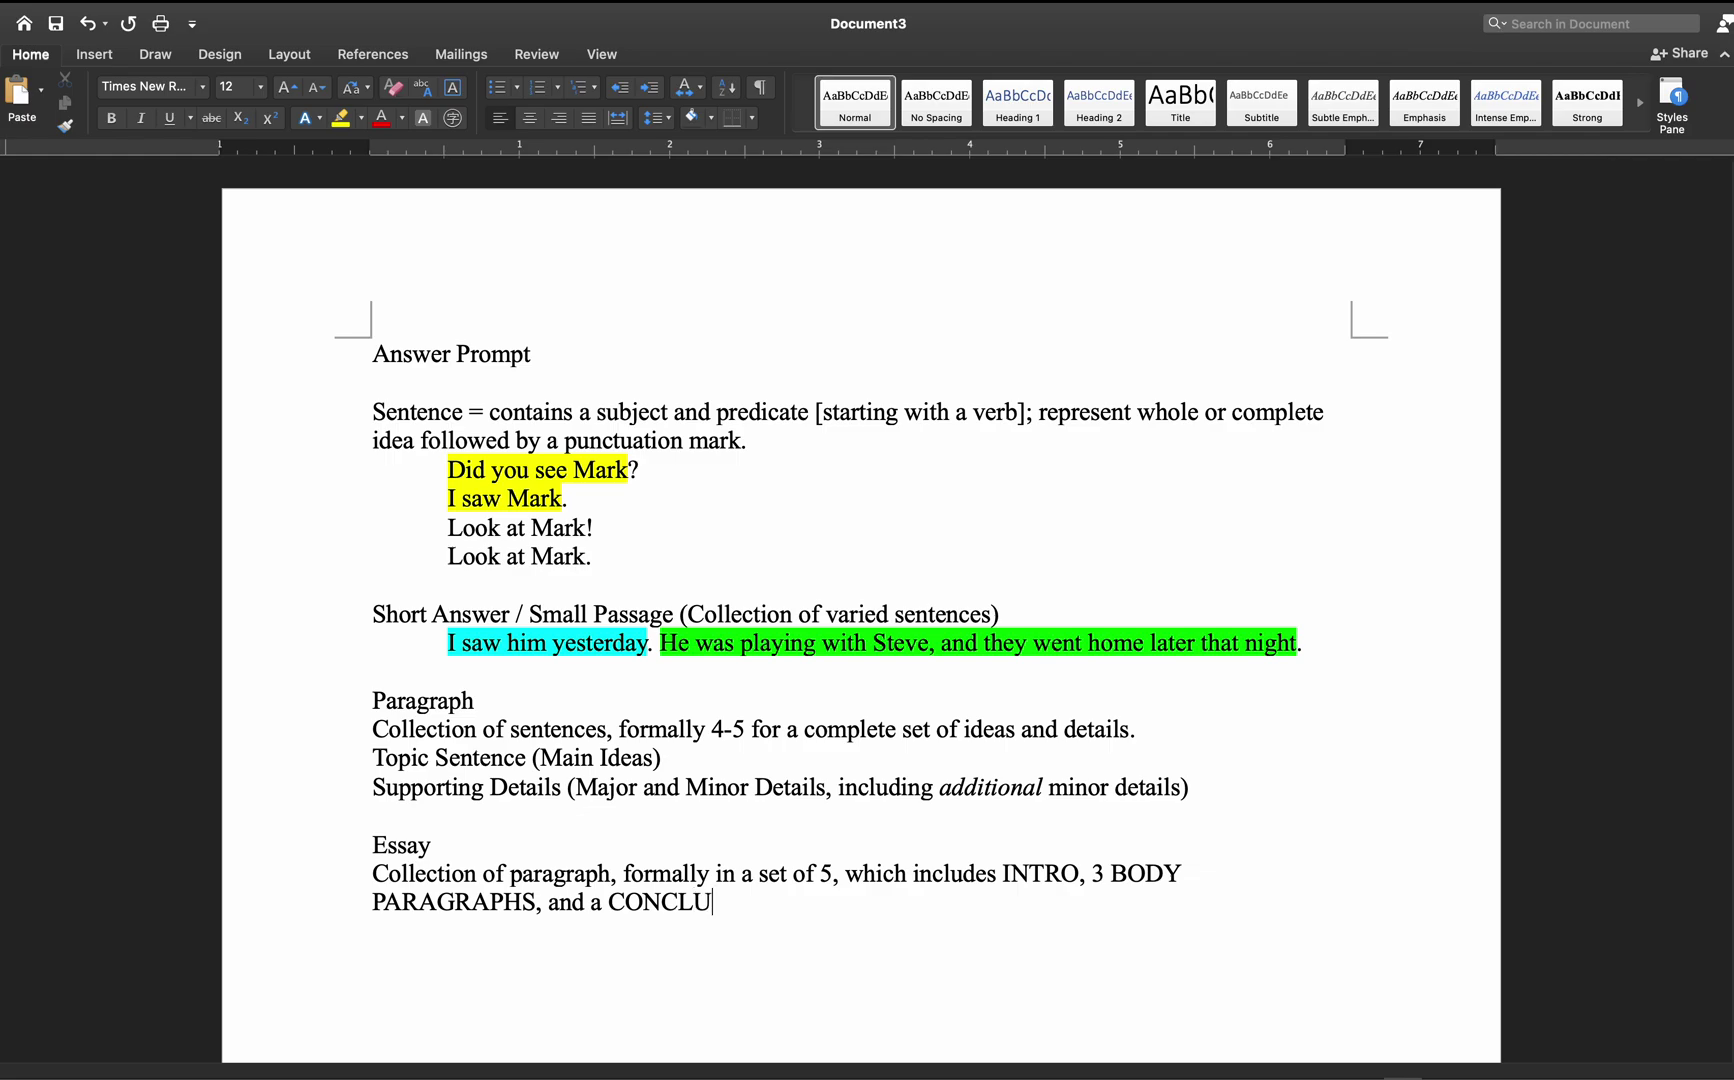
type("SION.")
key("BackSpace")
type("PARAGRAPHS")
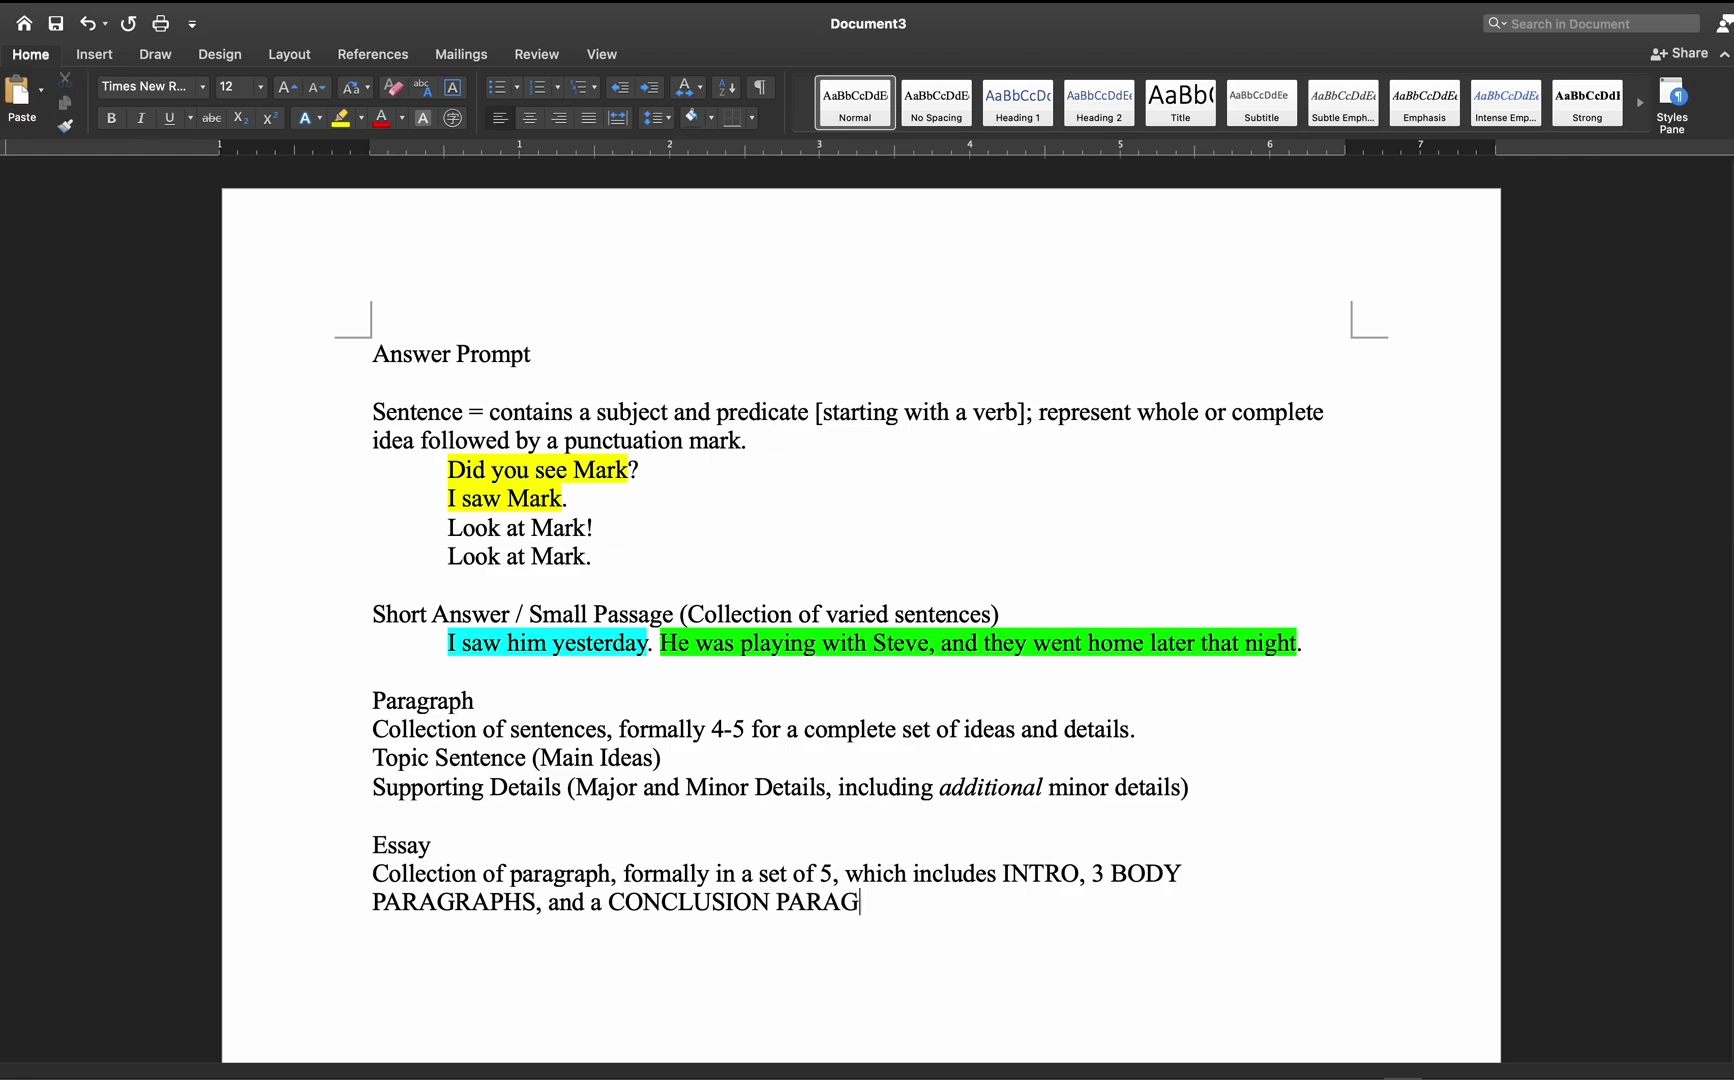
type(".")
double_click(503, 912)
key("BackSpace")
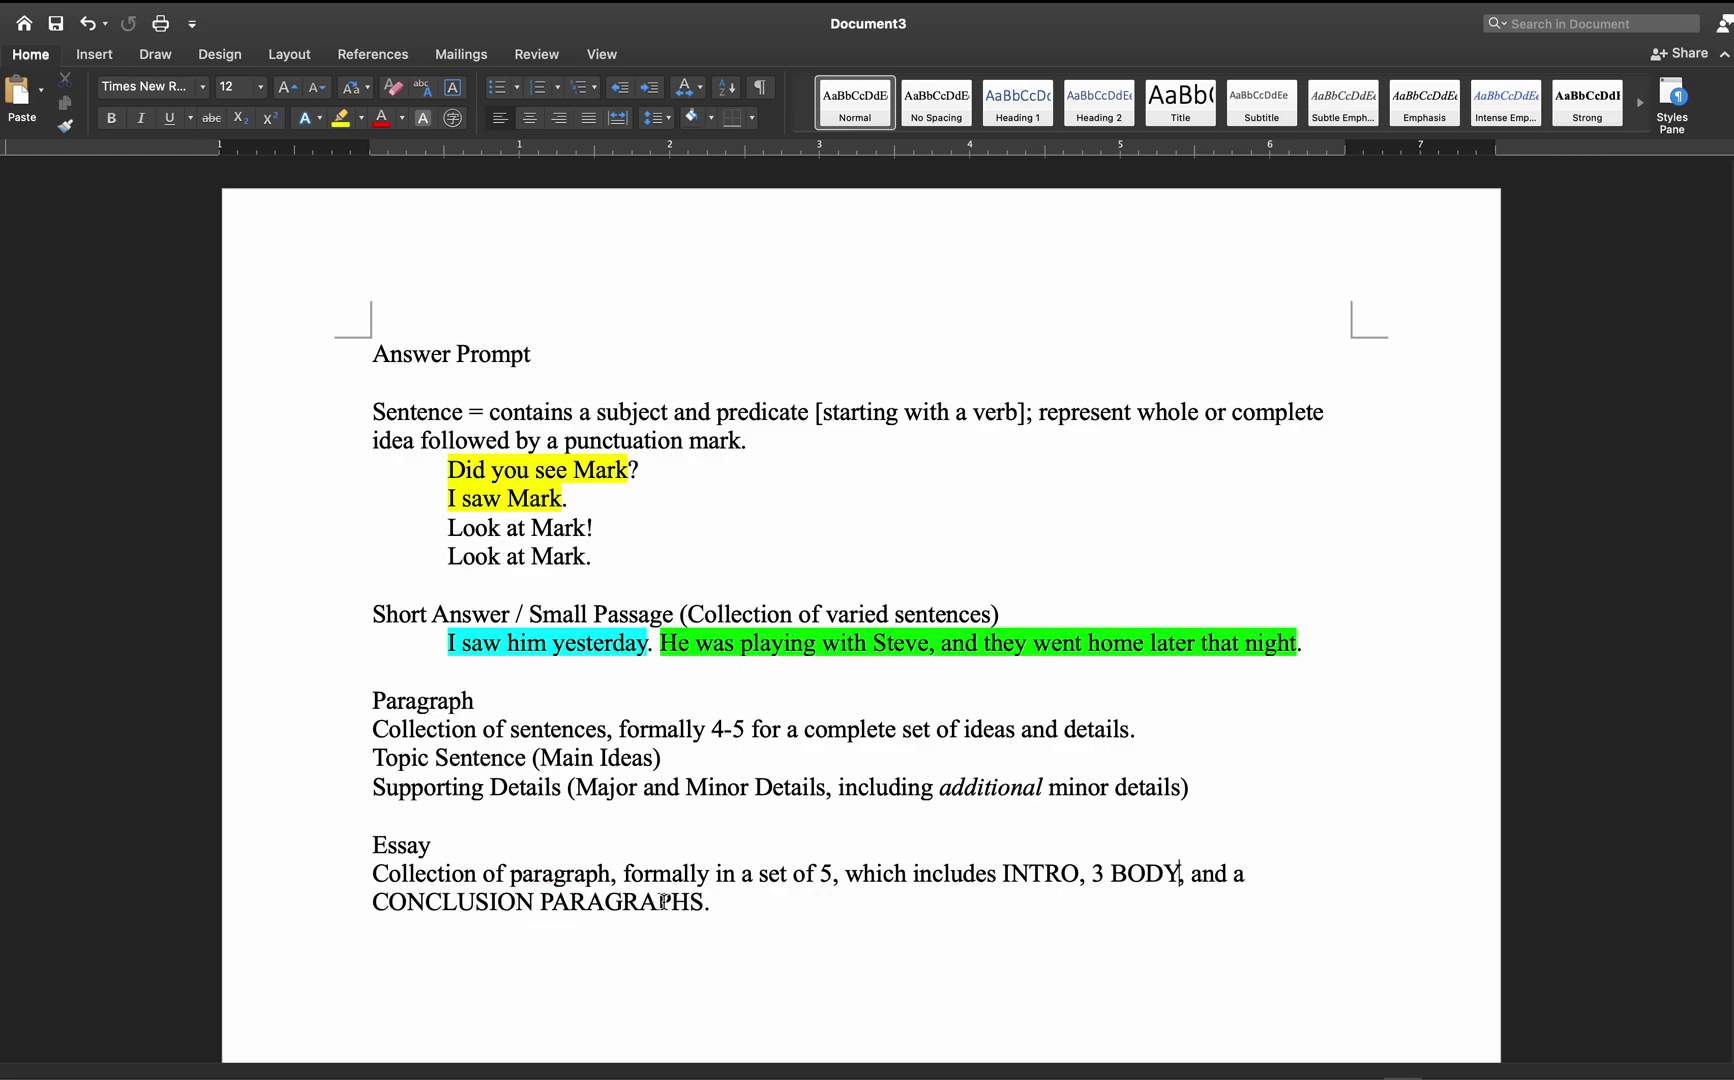
- In the essay definition, replace "3" with "THREE" and extend "INTRO" to "INTRODUCTORY"
left_click(1096, 876)
key("BackSpace")
type("THREE ")
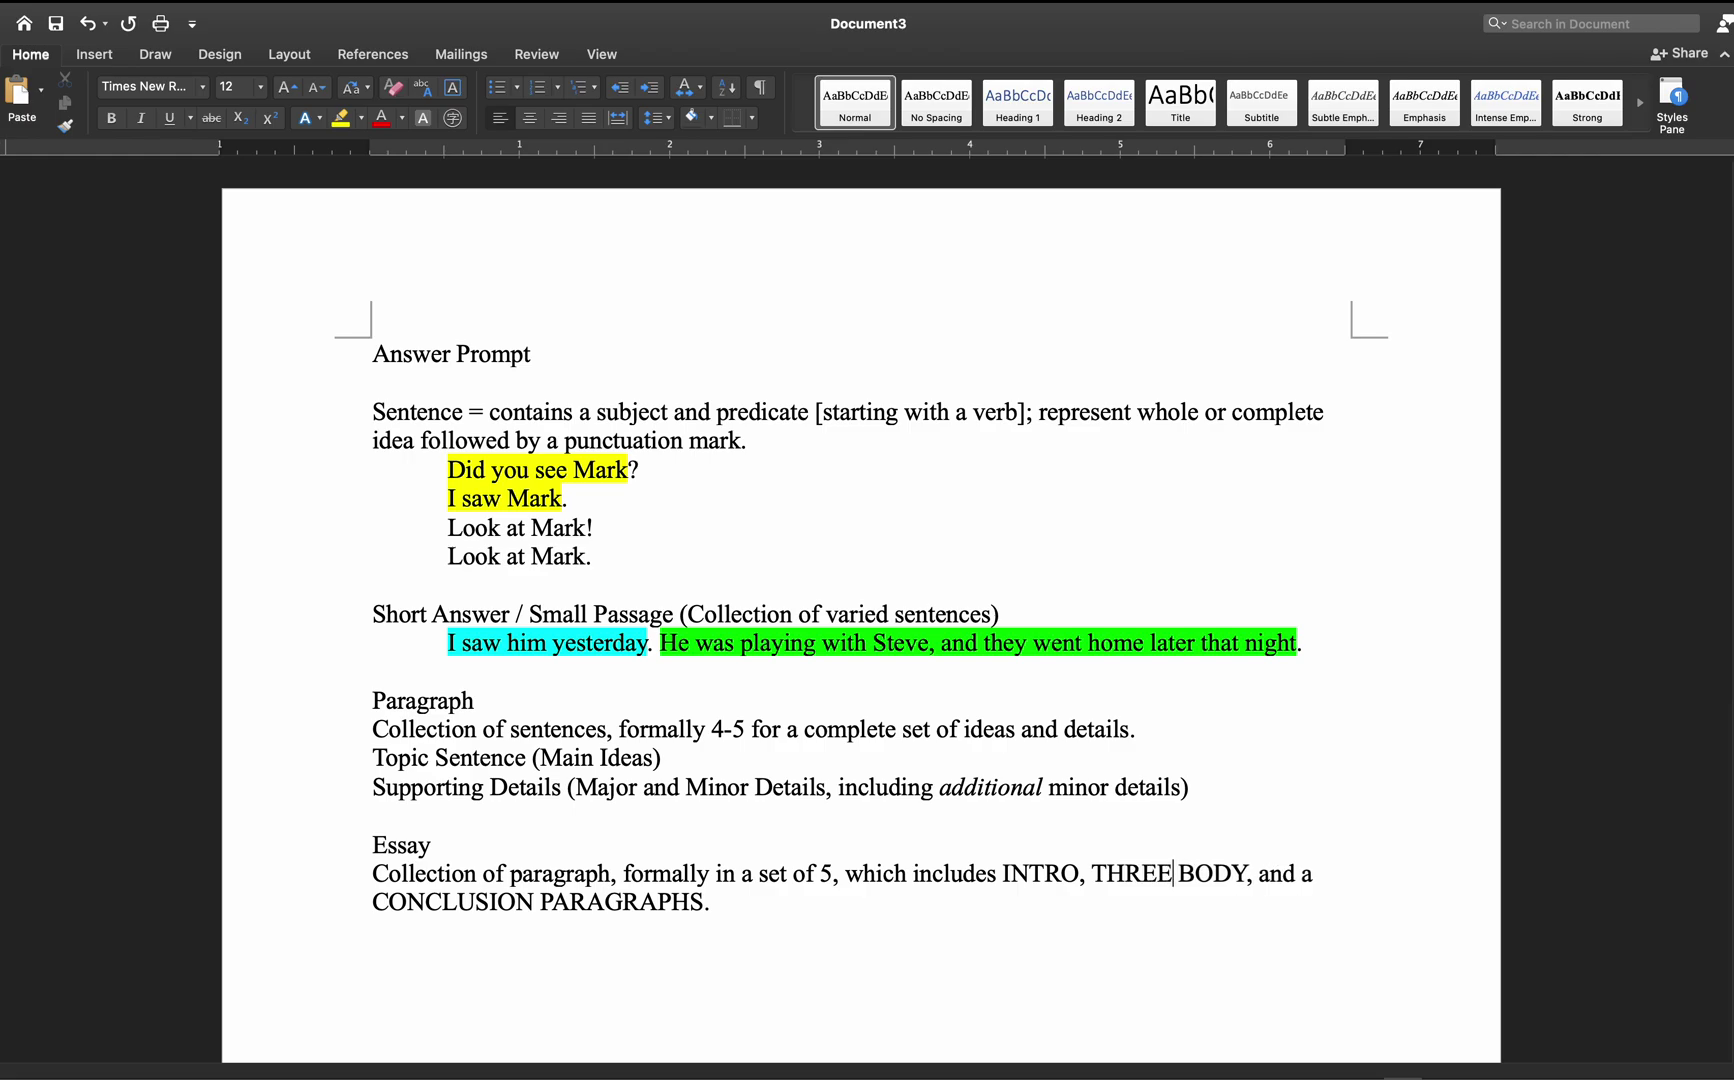
type("DUCTORY")
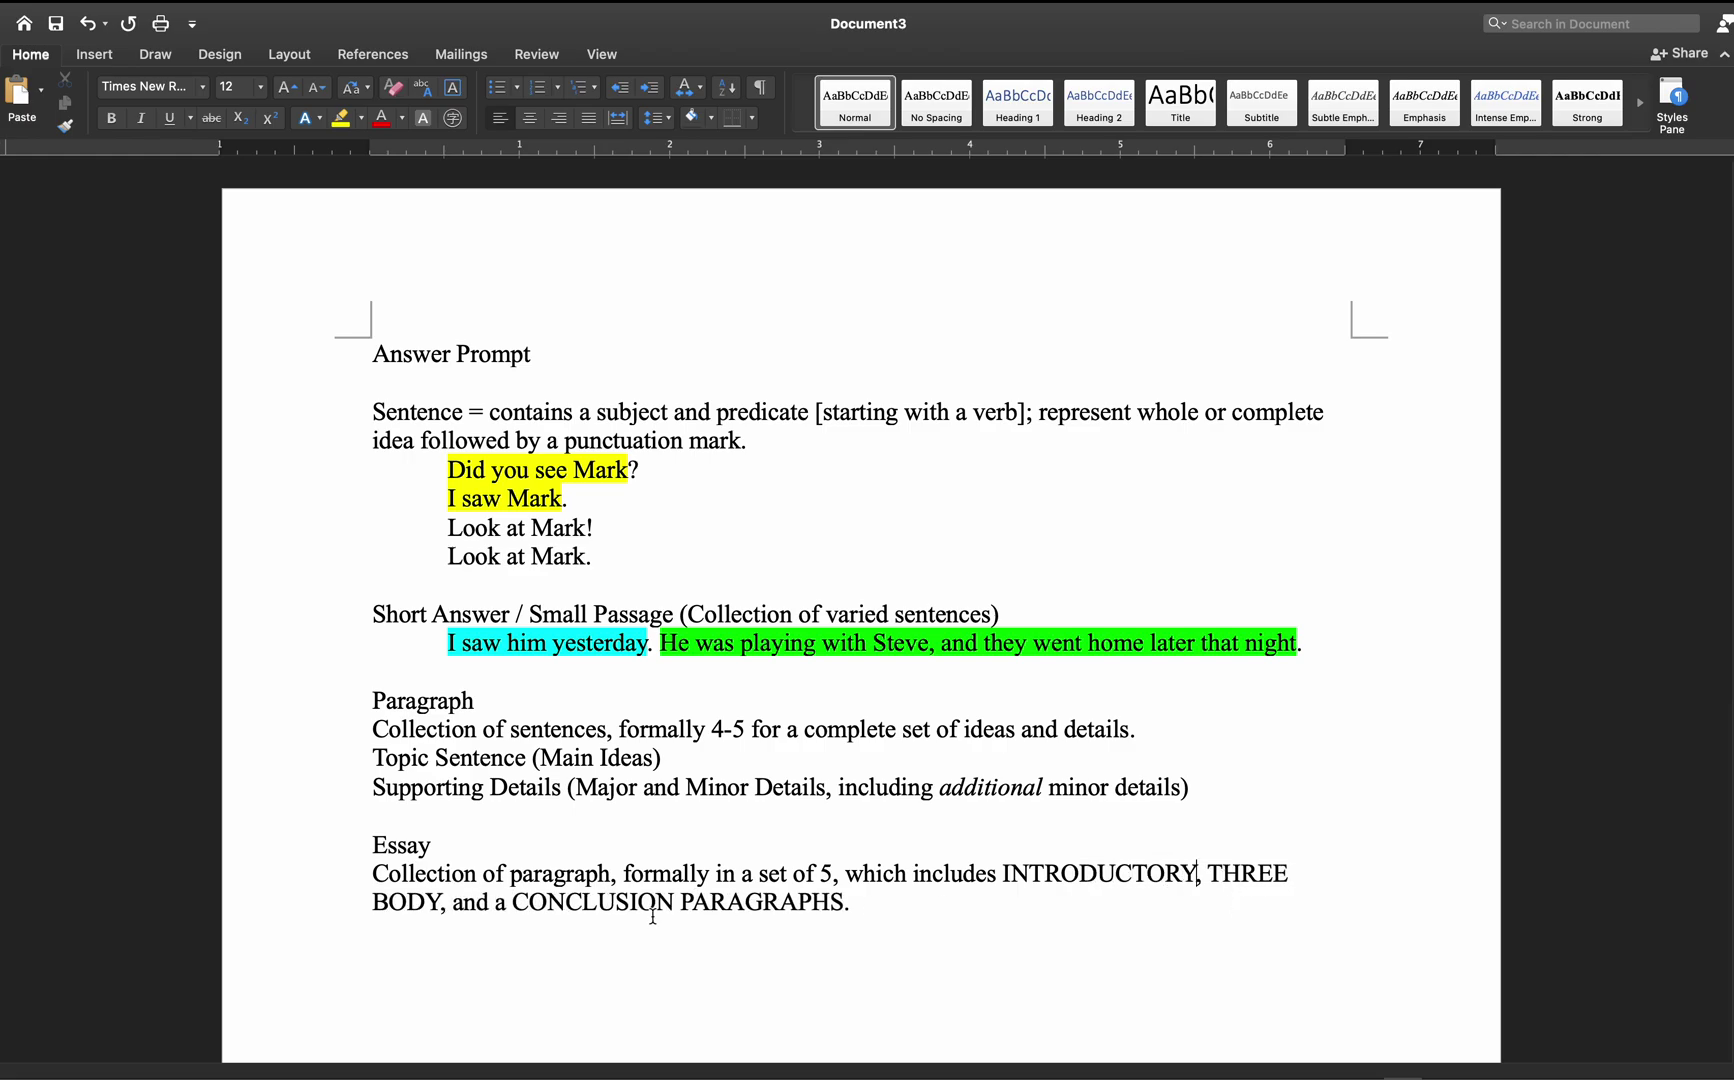
- Remove the "a" before "CONCLUSION PARAGRAPHS" and replace the "5" in the essay definition with "FIVE"
left_click(513, 902)
key("BackSpace")
key("BackSpace")
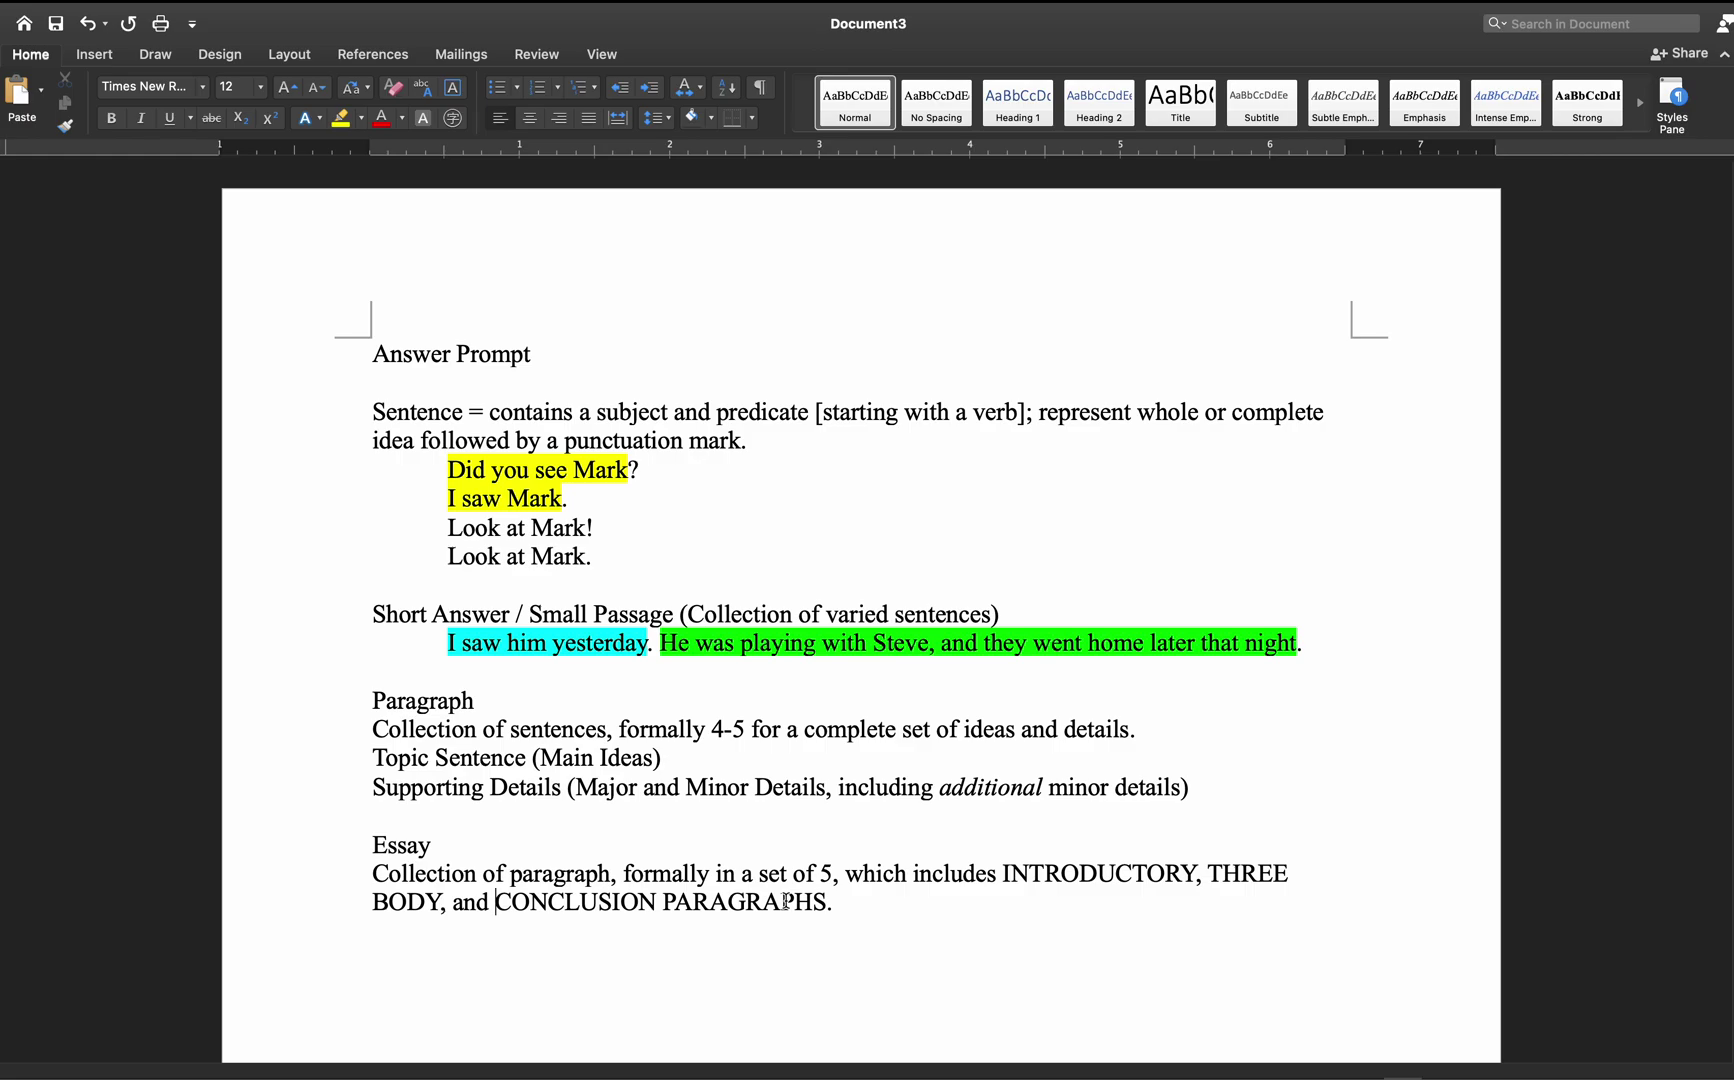
double_click(827, 873)
type("FIVE")
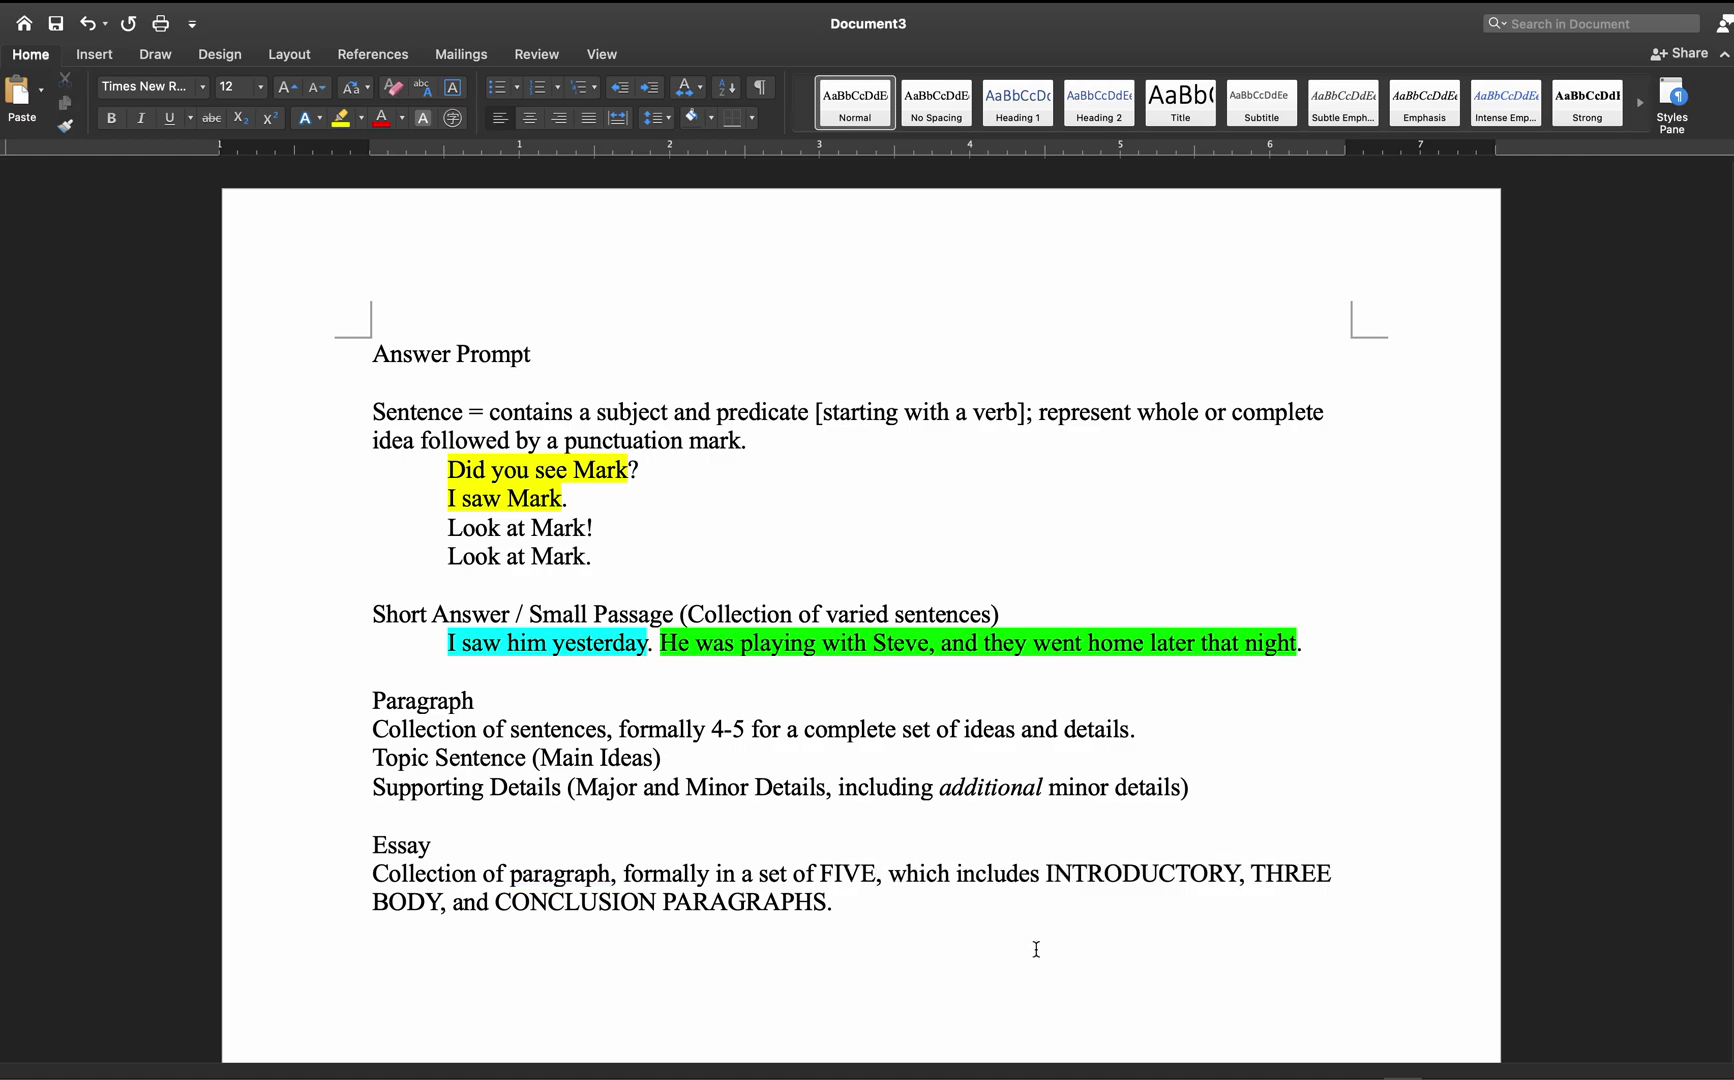
left_click(894, 905)
left_click_drag(1250, 875, 1327, 876)
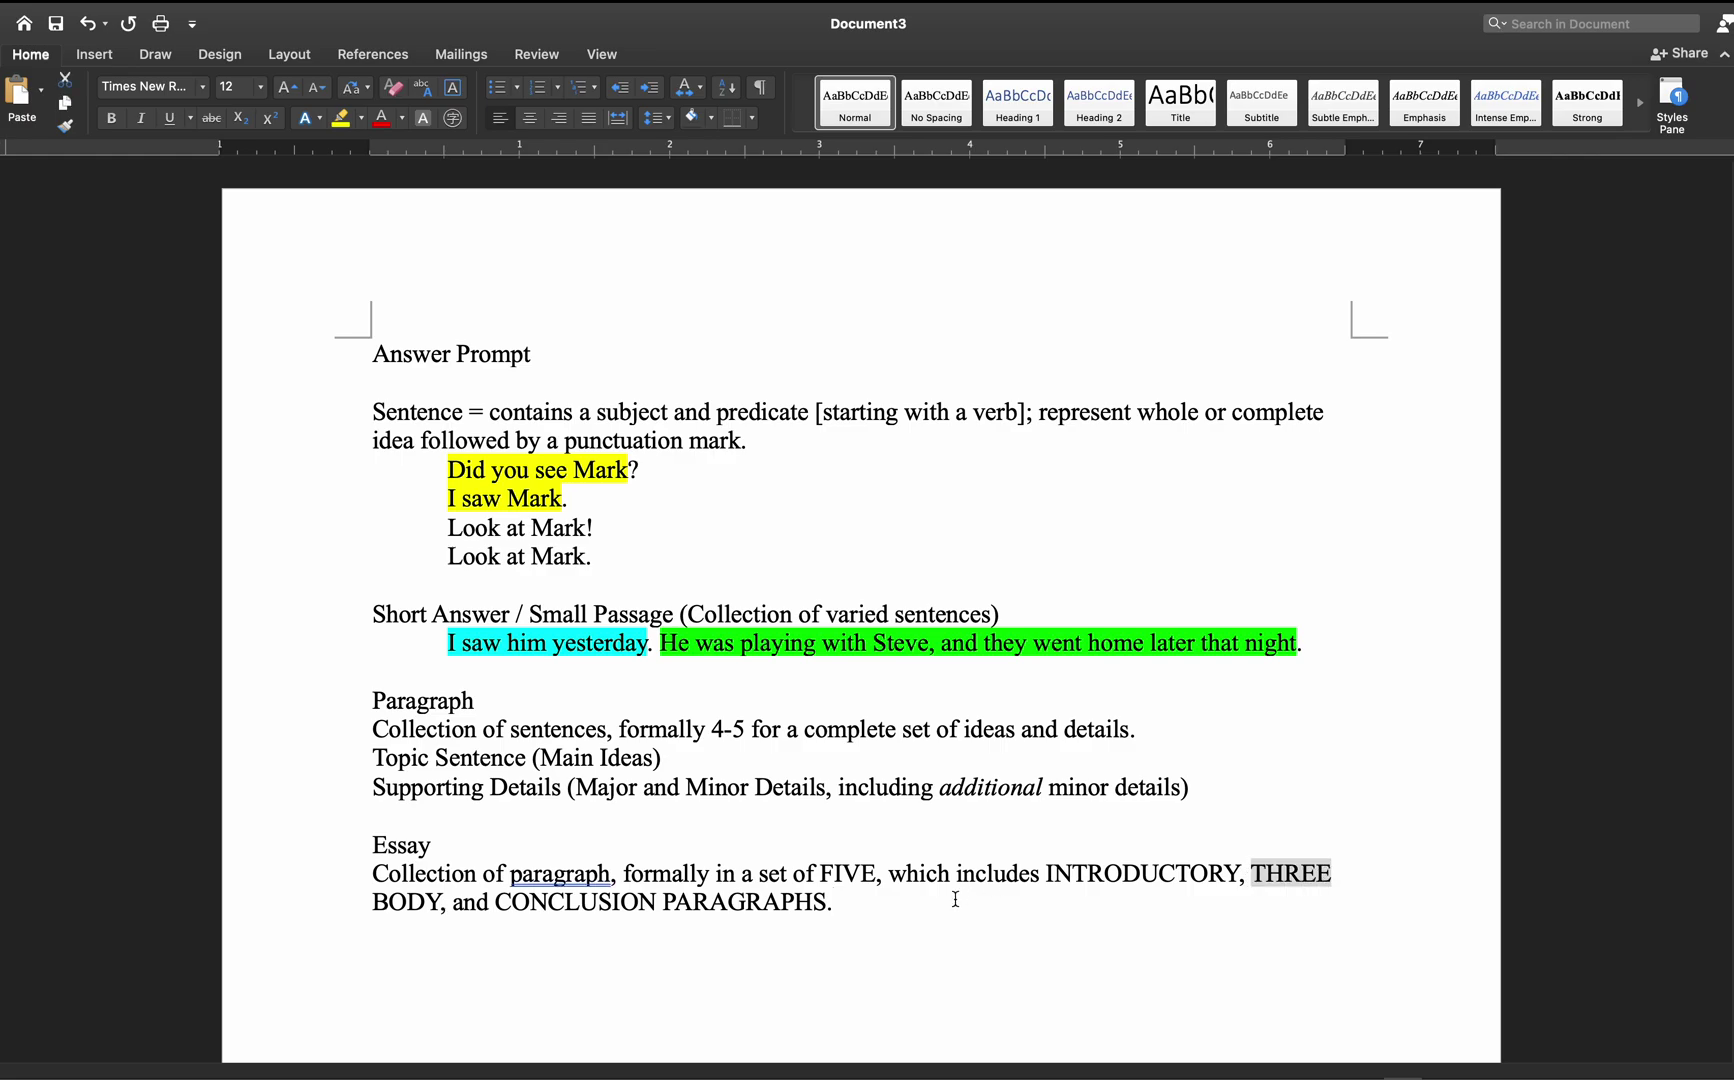
left_click(842, 903)
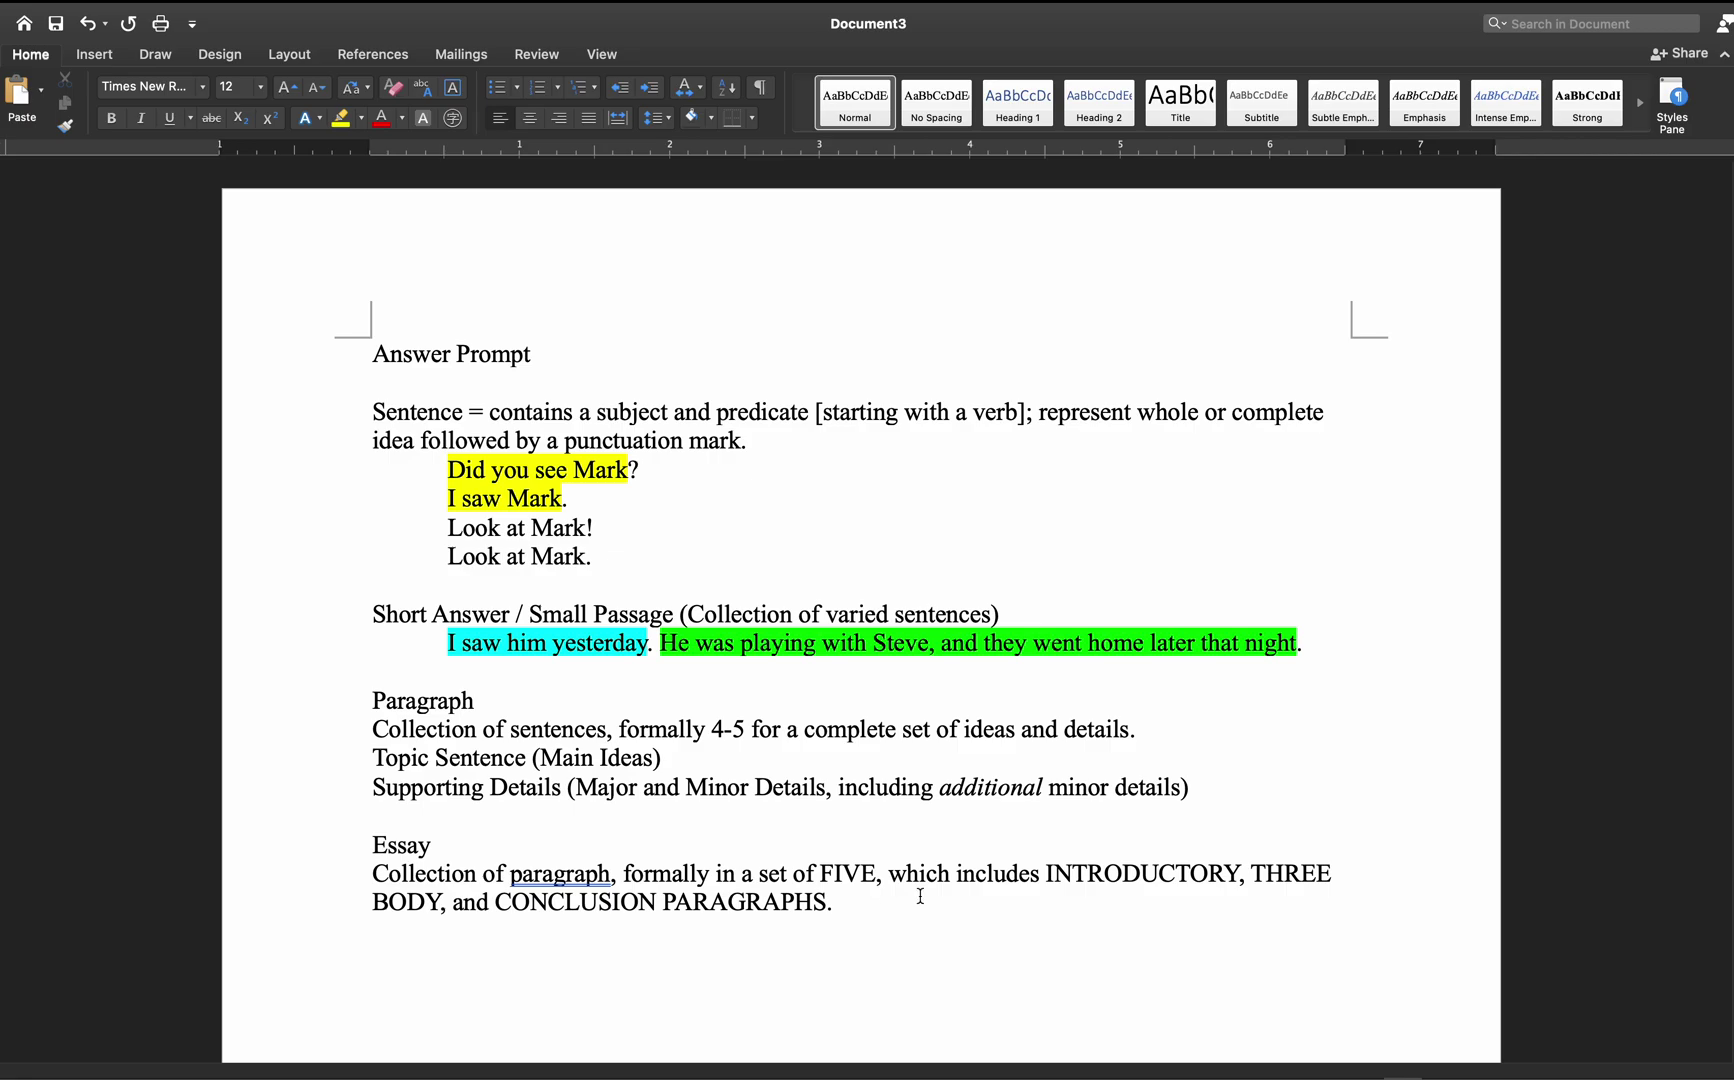
- Switch to the sample essay document and set the font of all its text to Times New Roman
key("ctrl+Left")
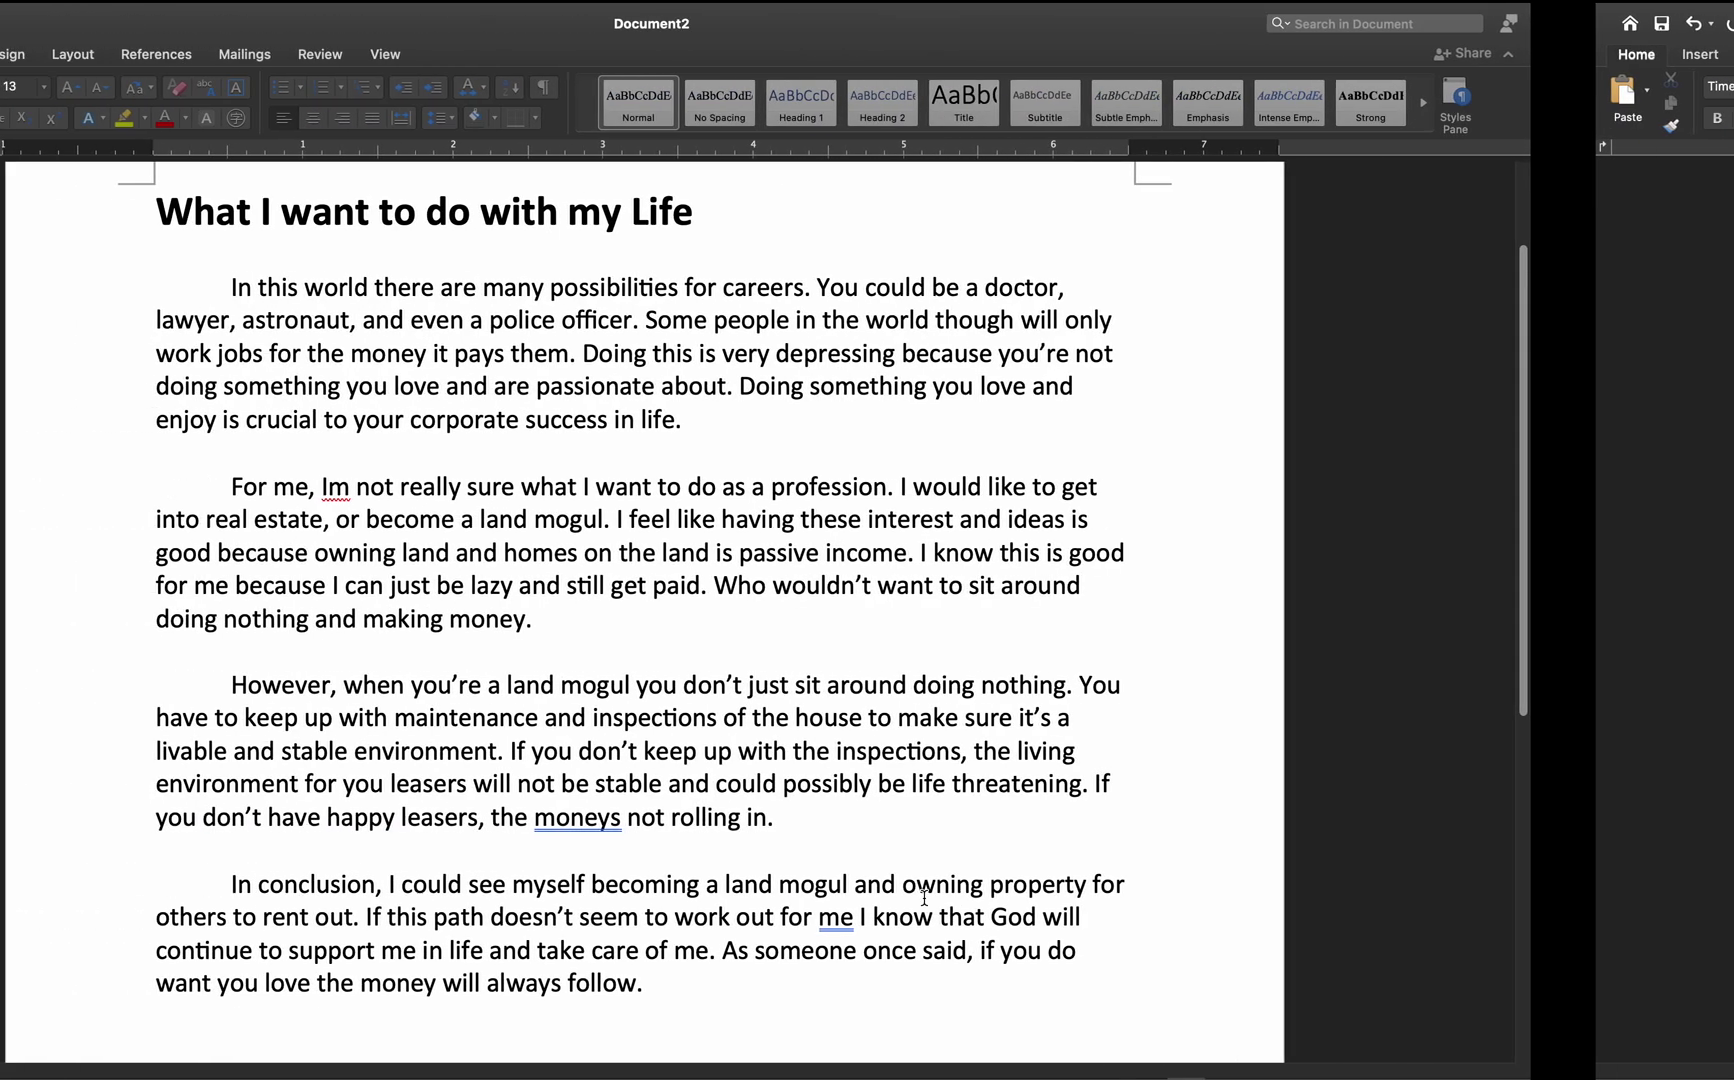
left_click(789, 651)
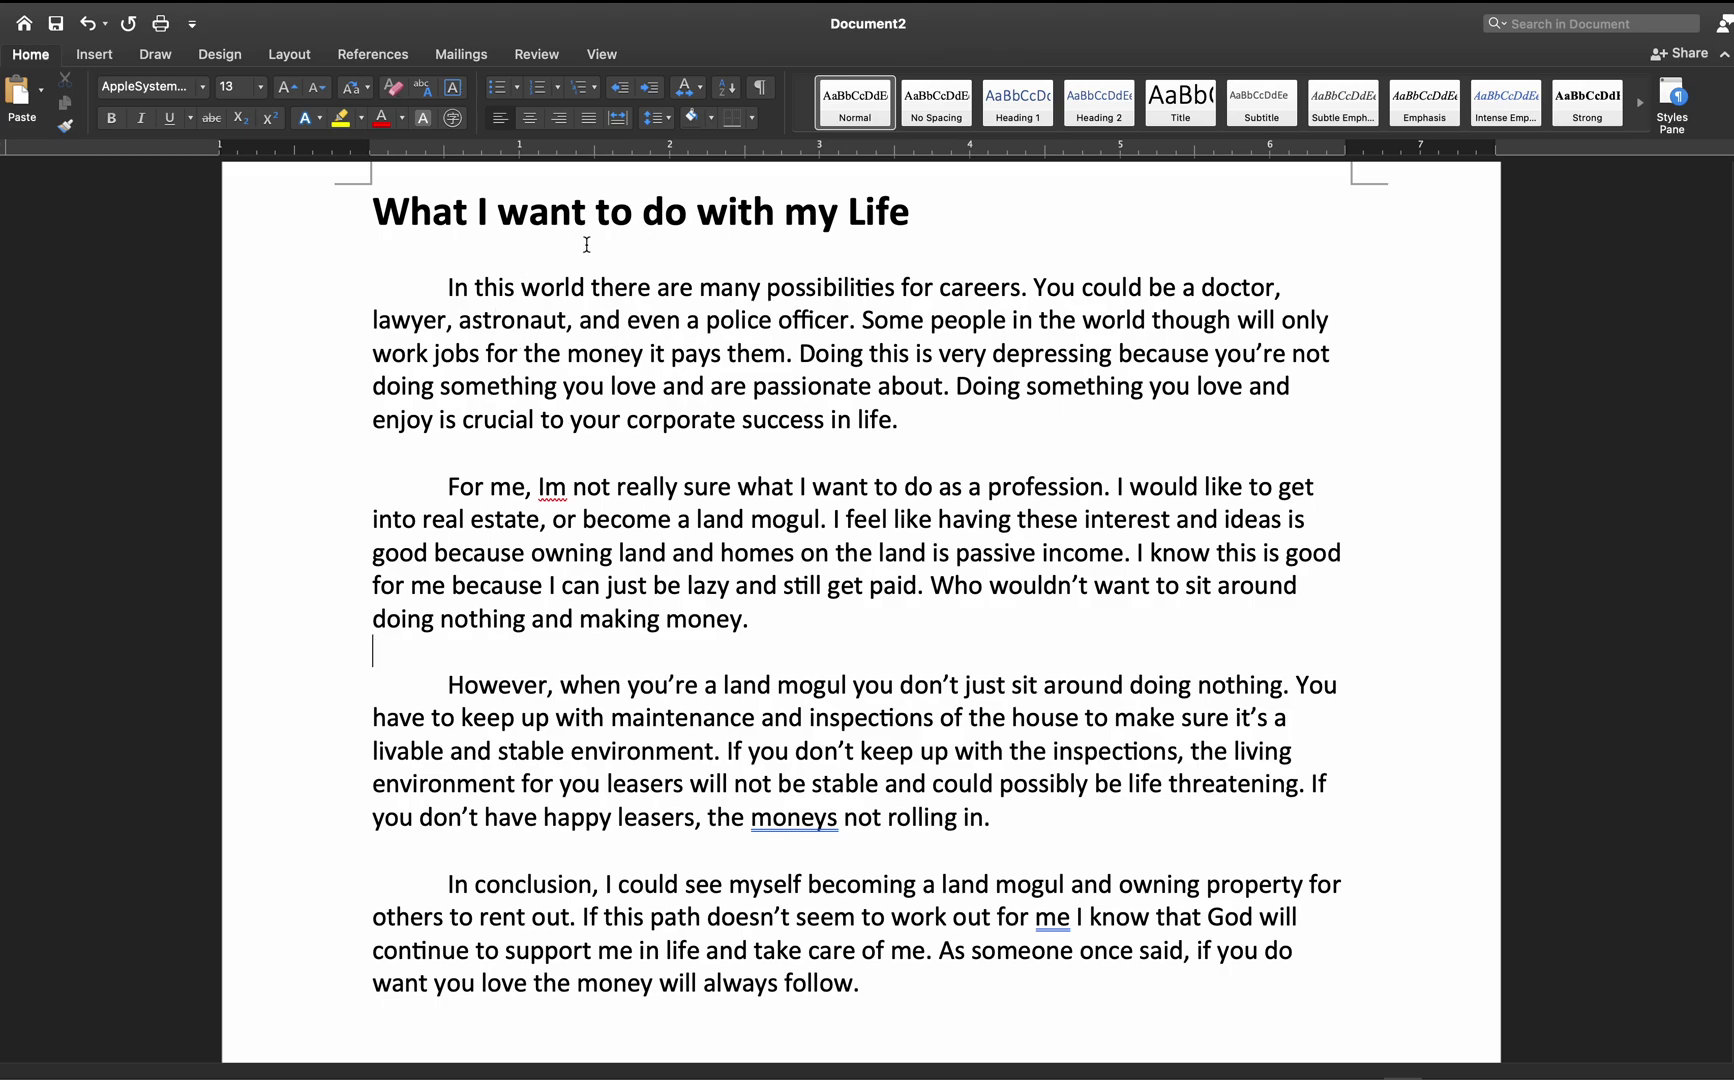
scroll(612, 256, "up", 2)
key("super+a")
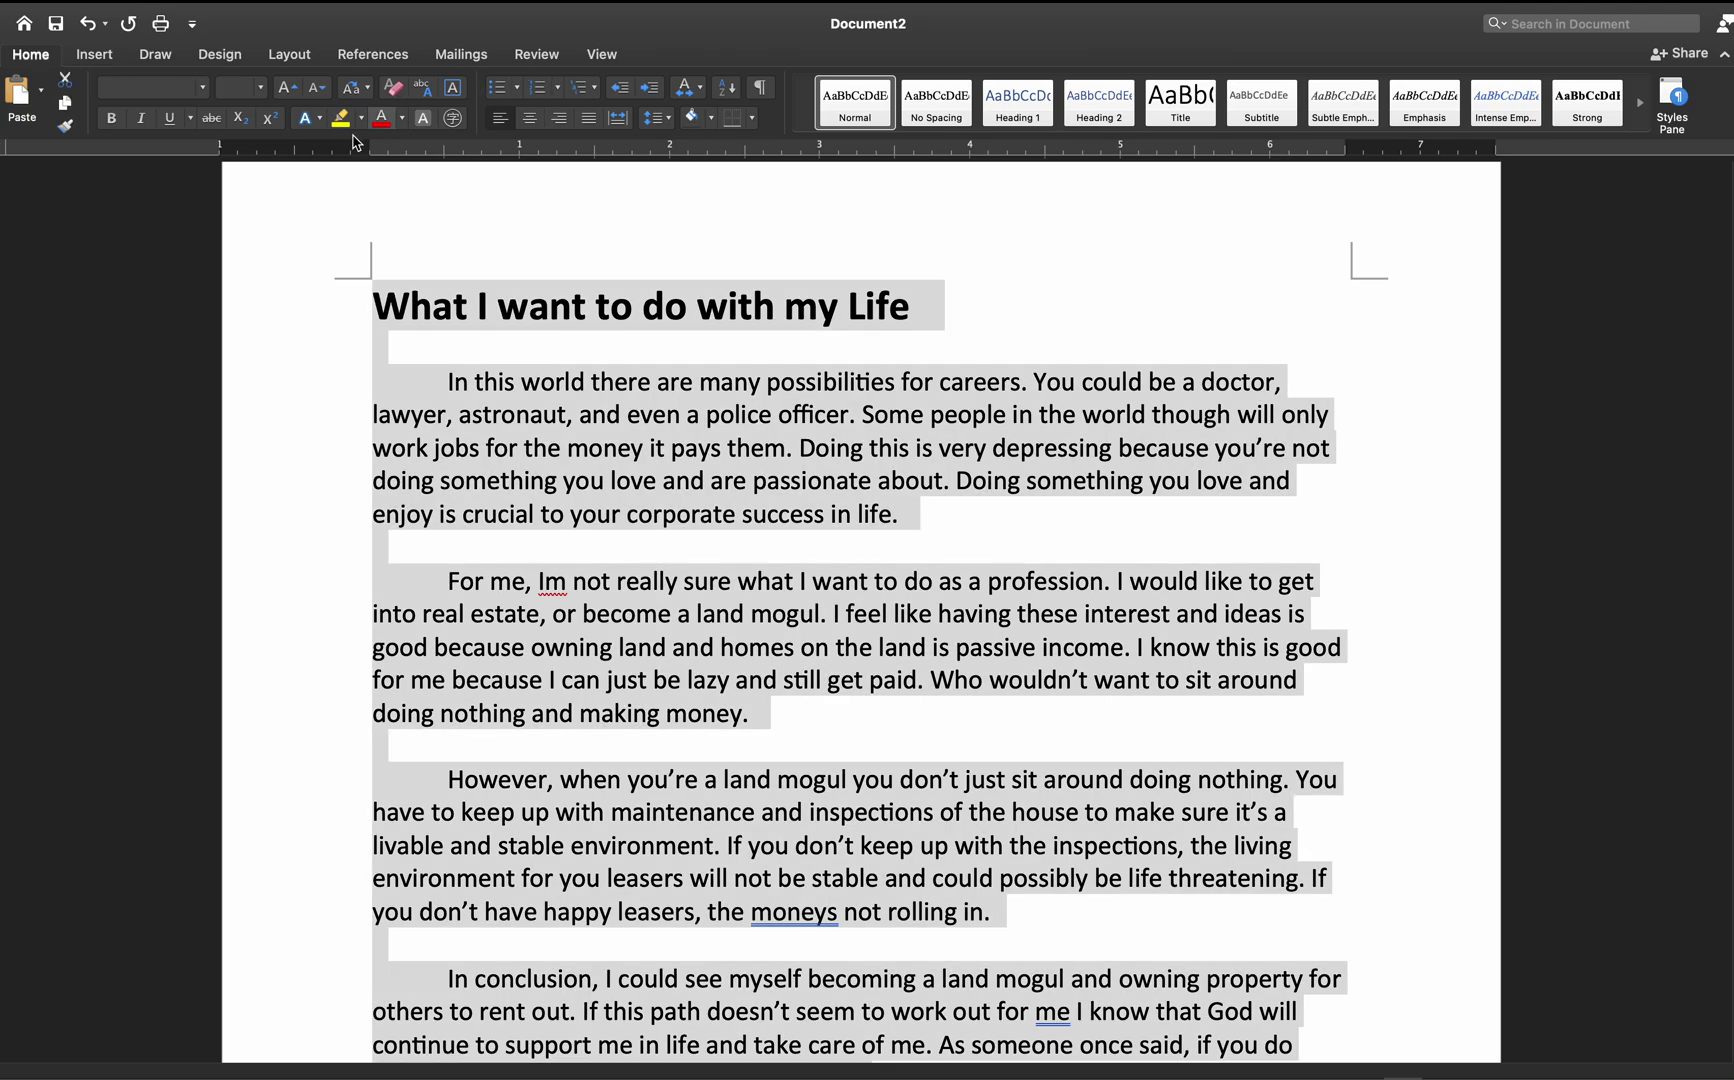
left_click(175, 88)
type("Times New Roman")
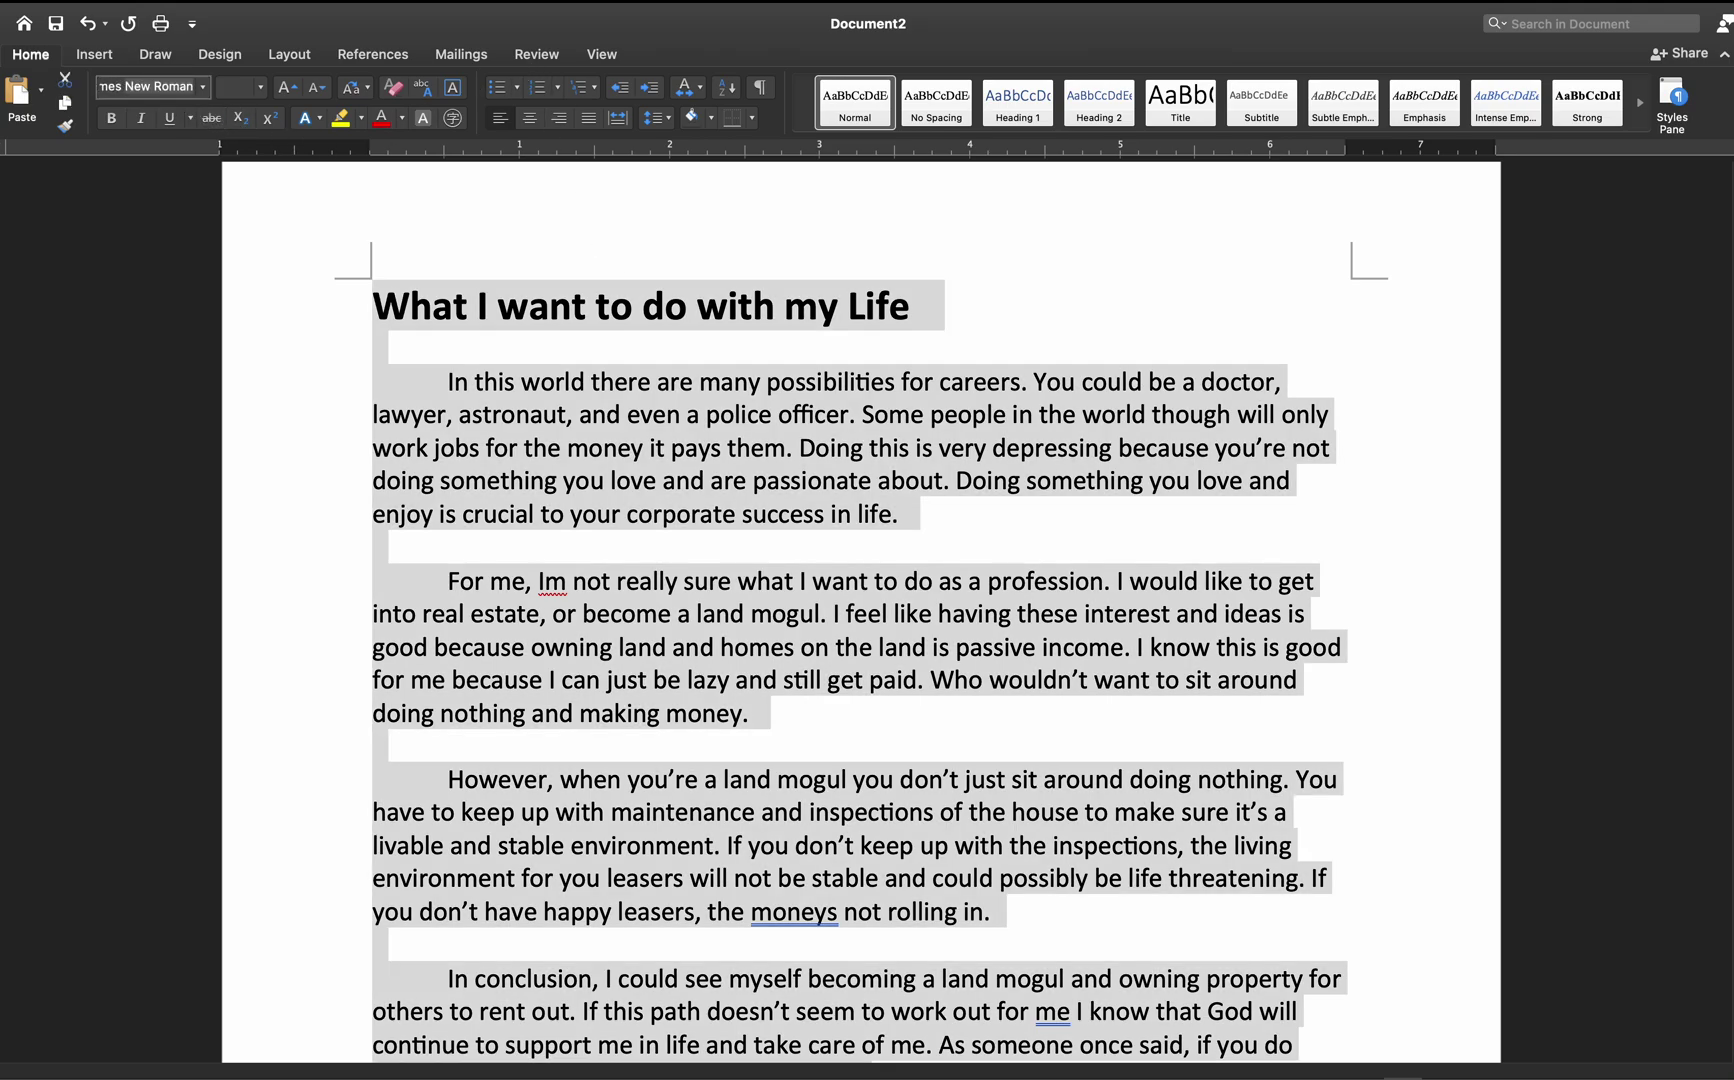
key("Return")
left_click(204, 88)
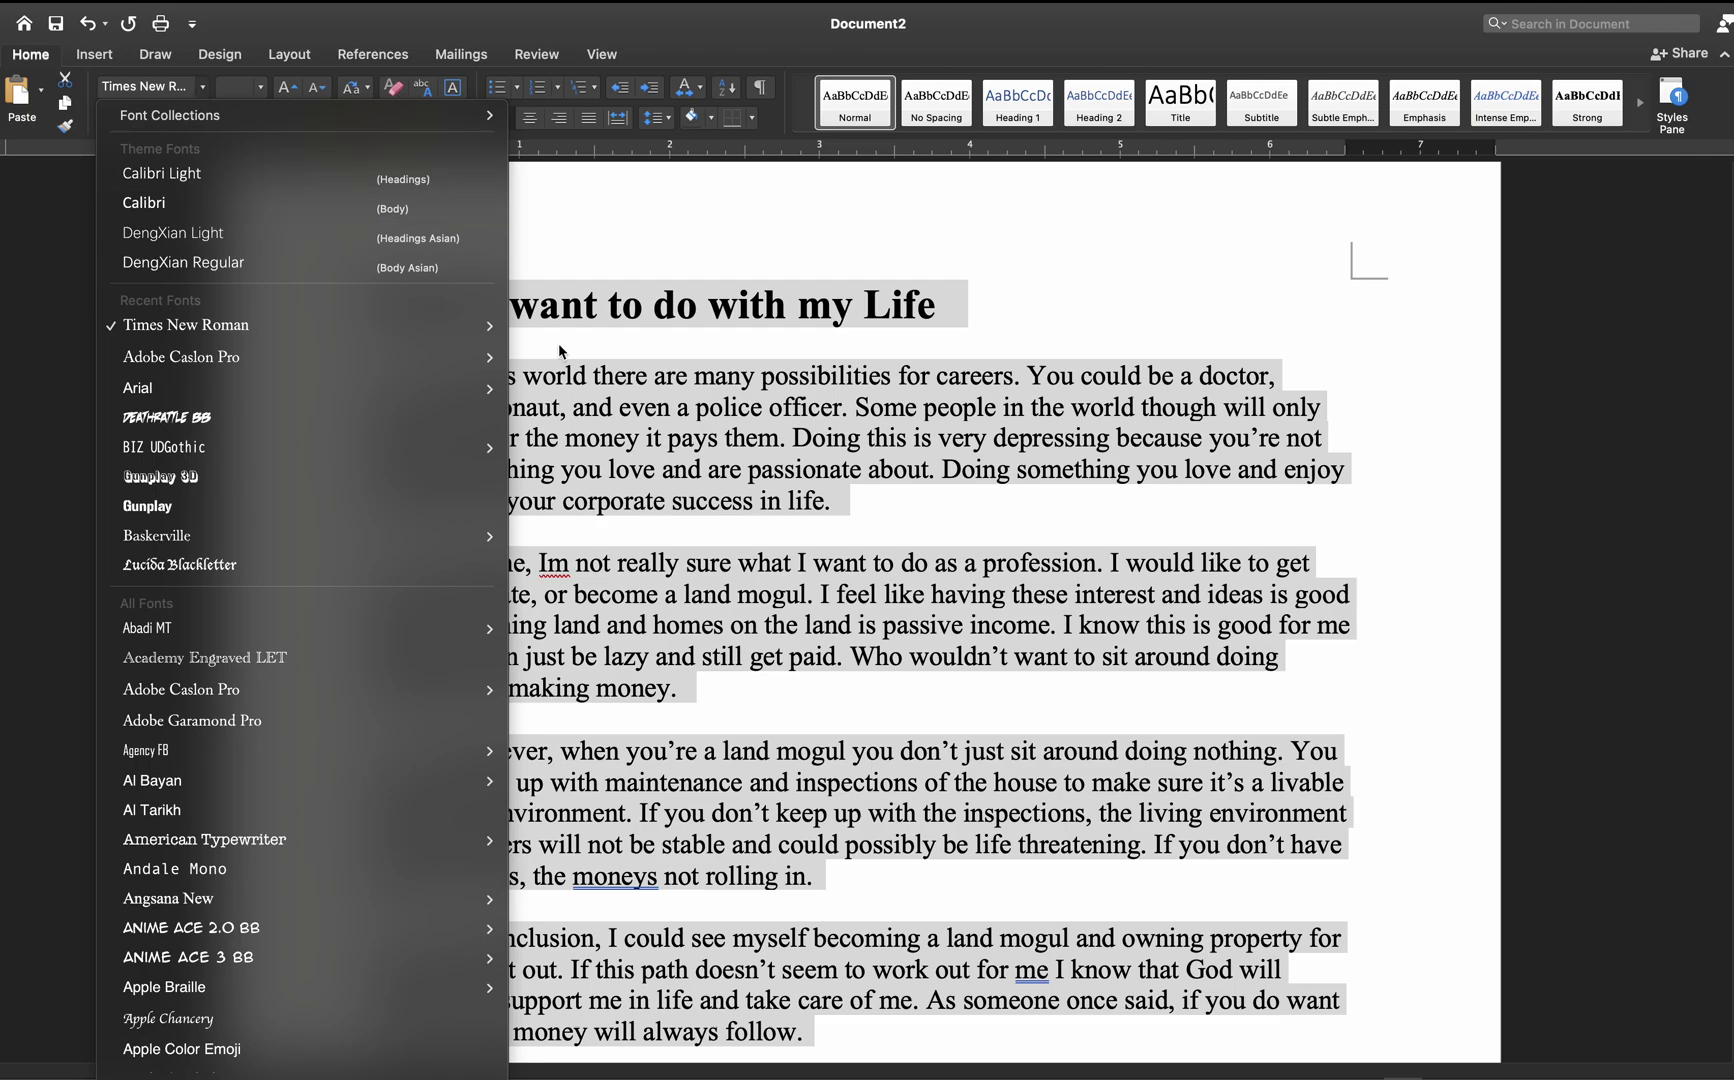
left_click(614, 322)
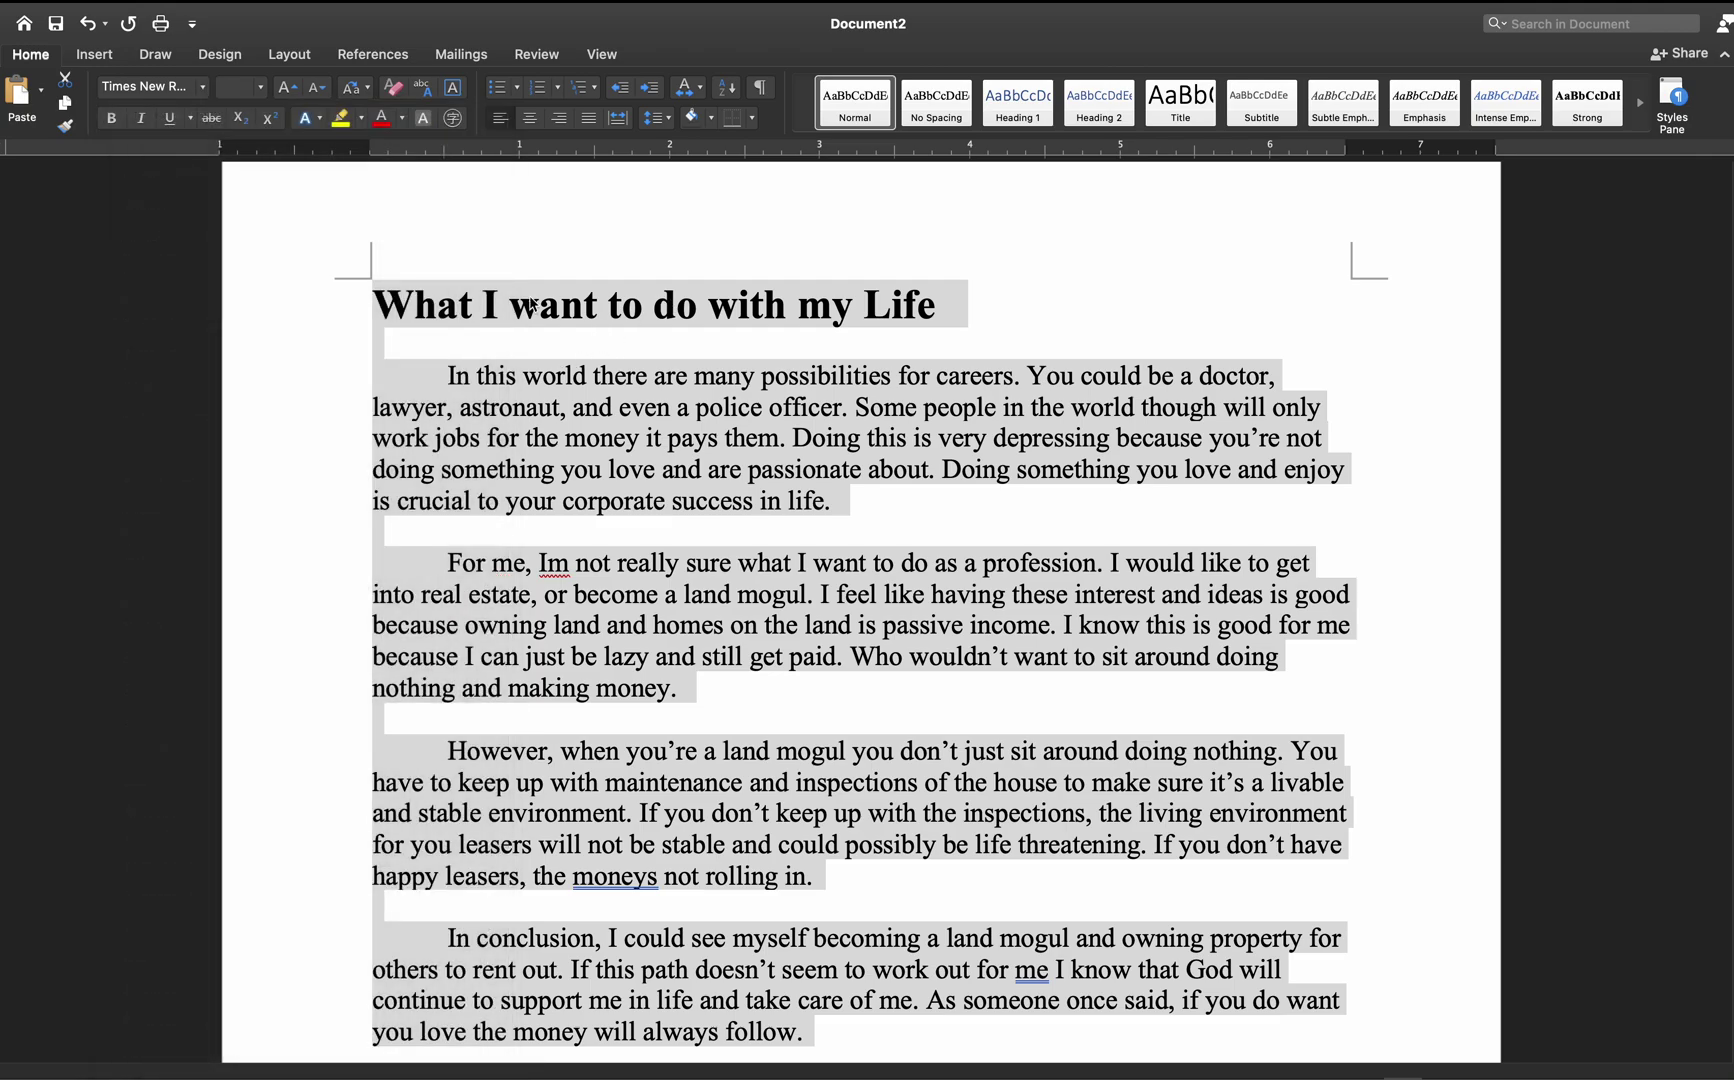
scroll(448, 256, "up", 3)
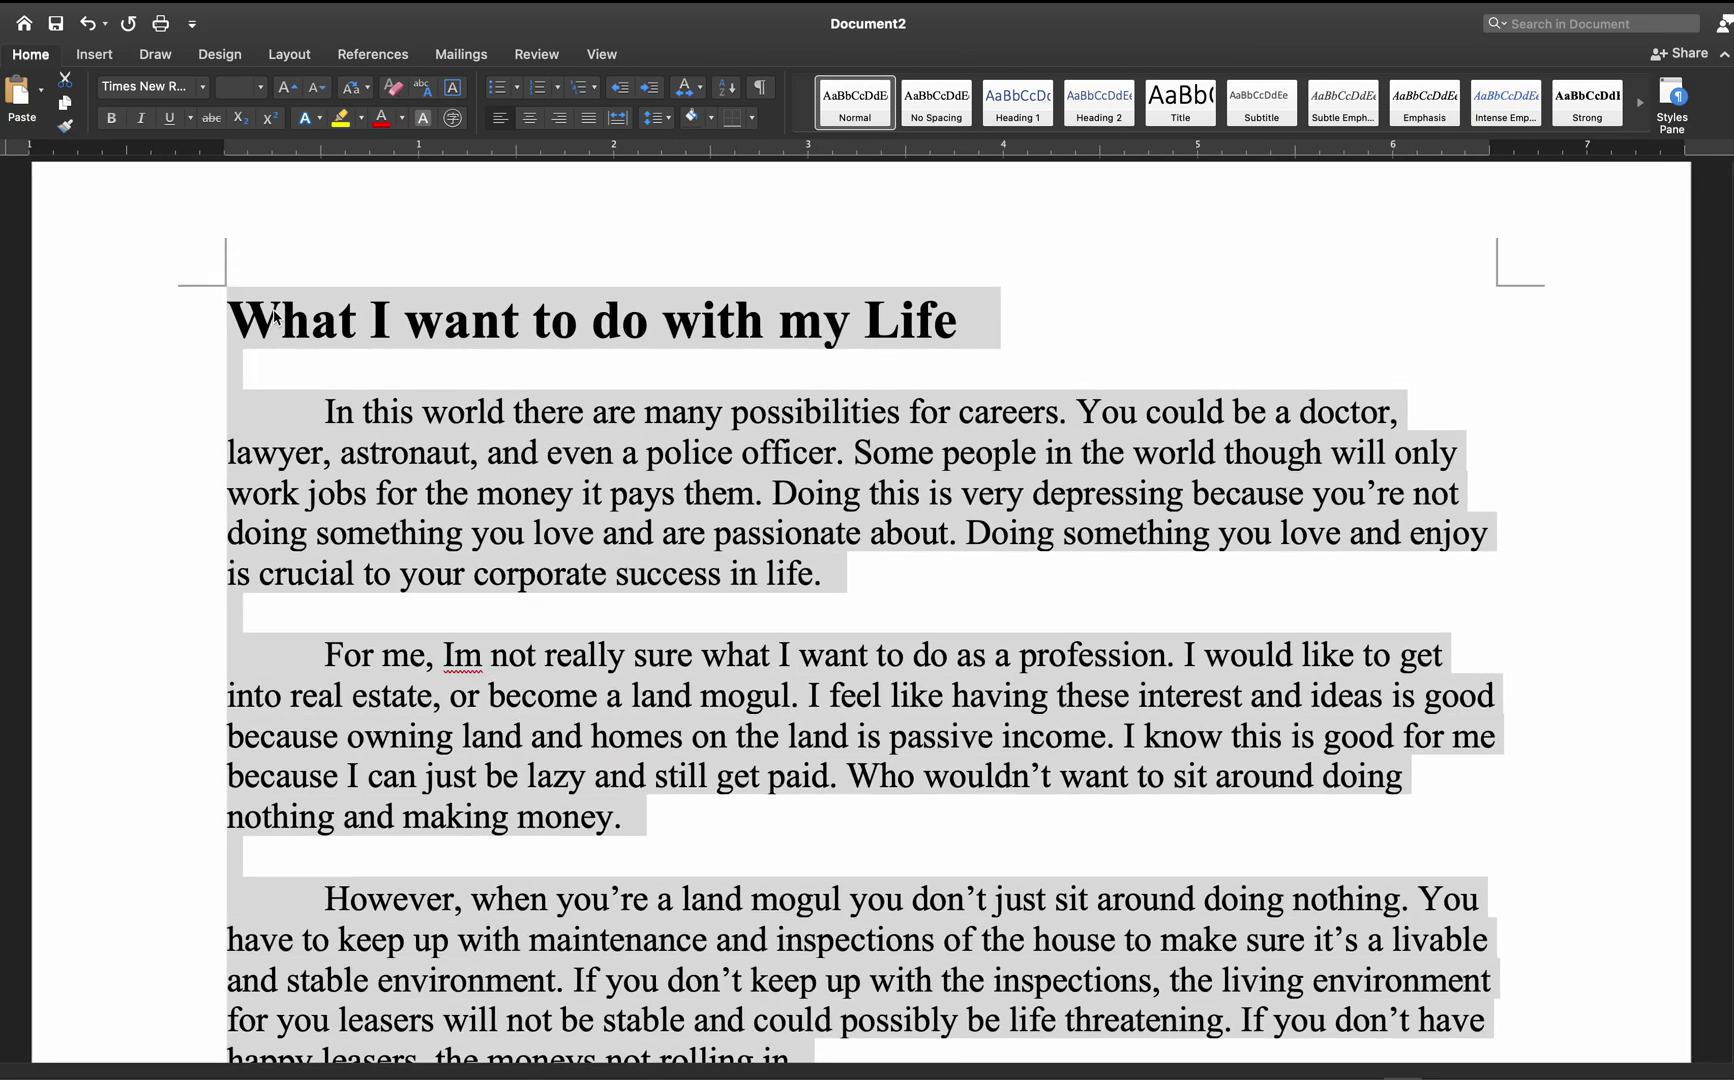
scroll(266, 320, "up", 5)
scroll(277, 307, "down", 3)
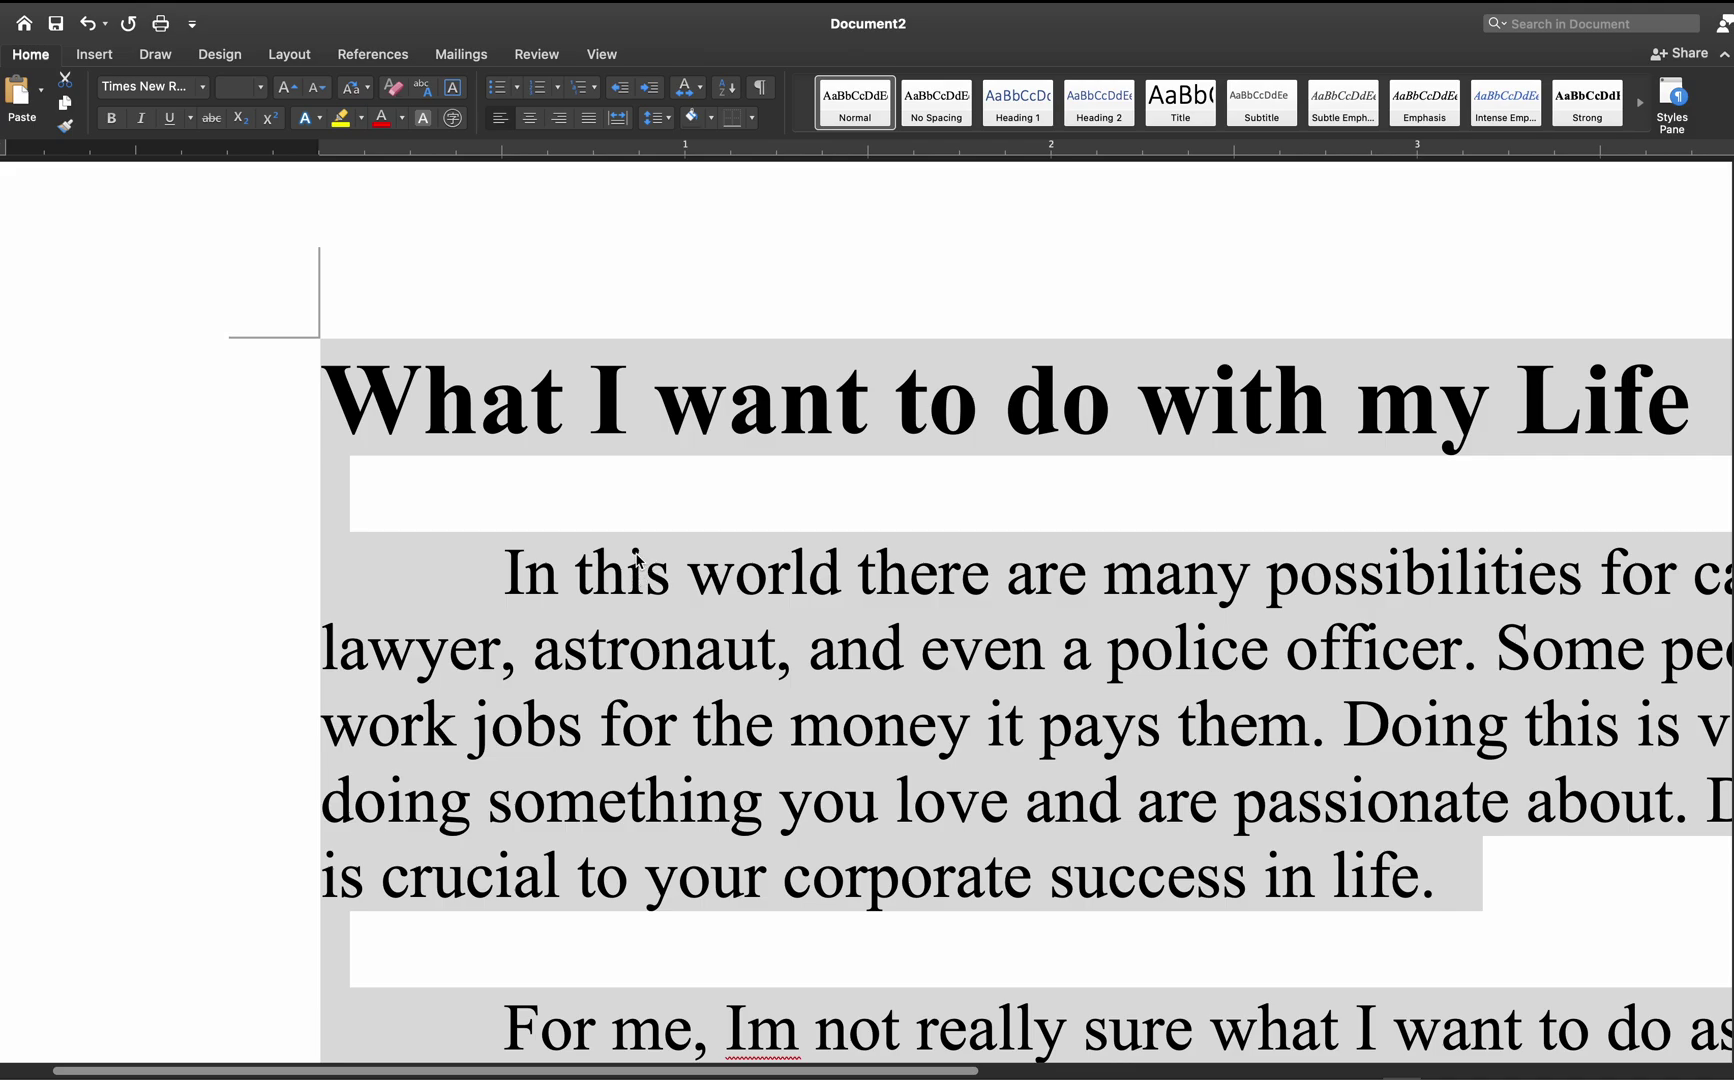
left_click(526, 585)
type("l")
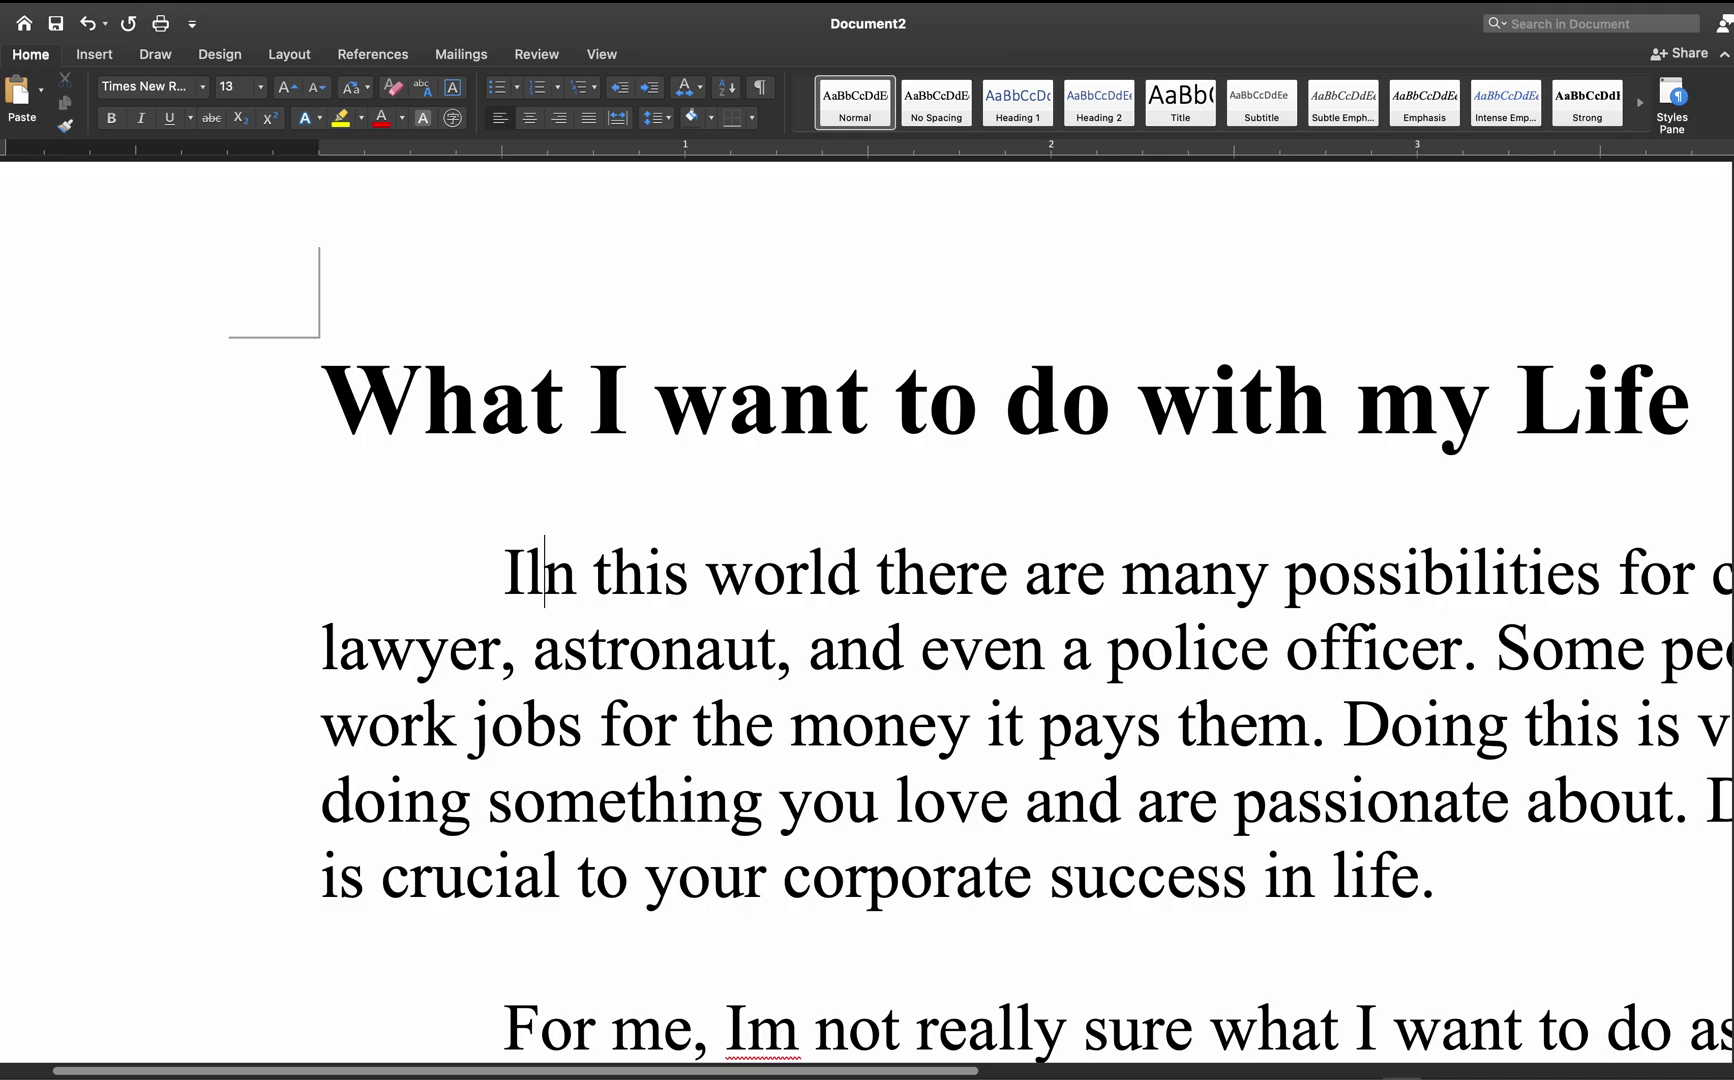
key("BackSpace")
type("i")
key("BackSpace")
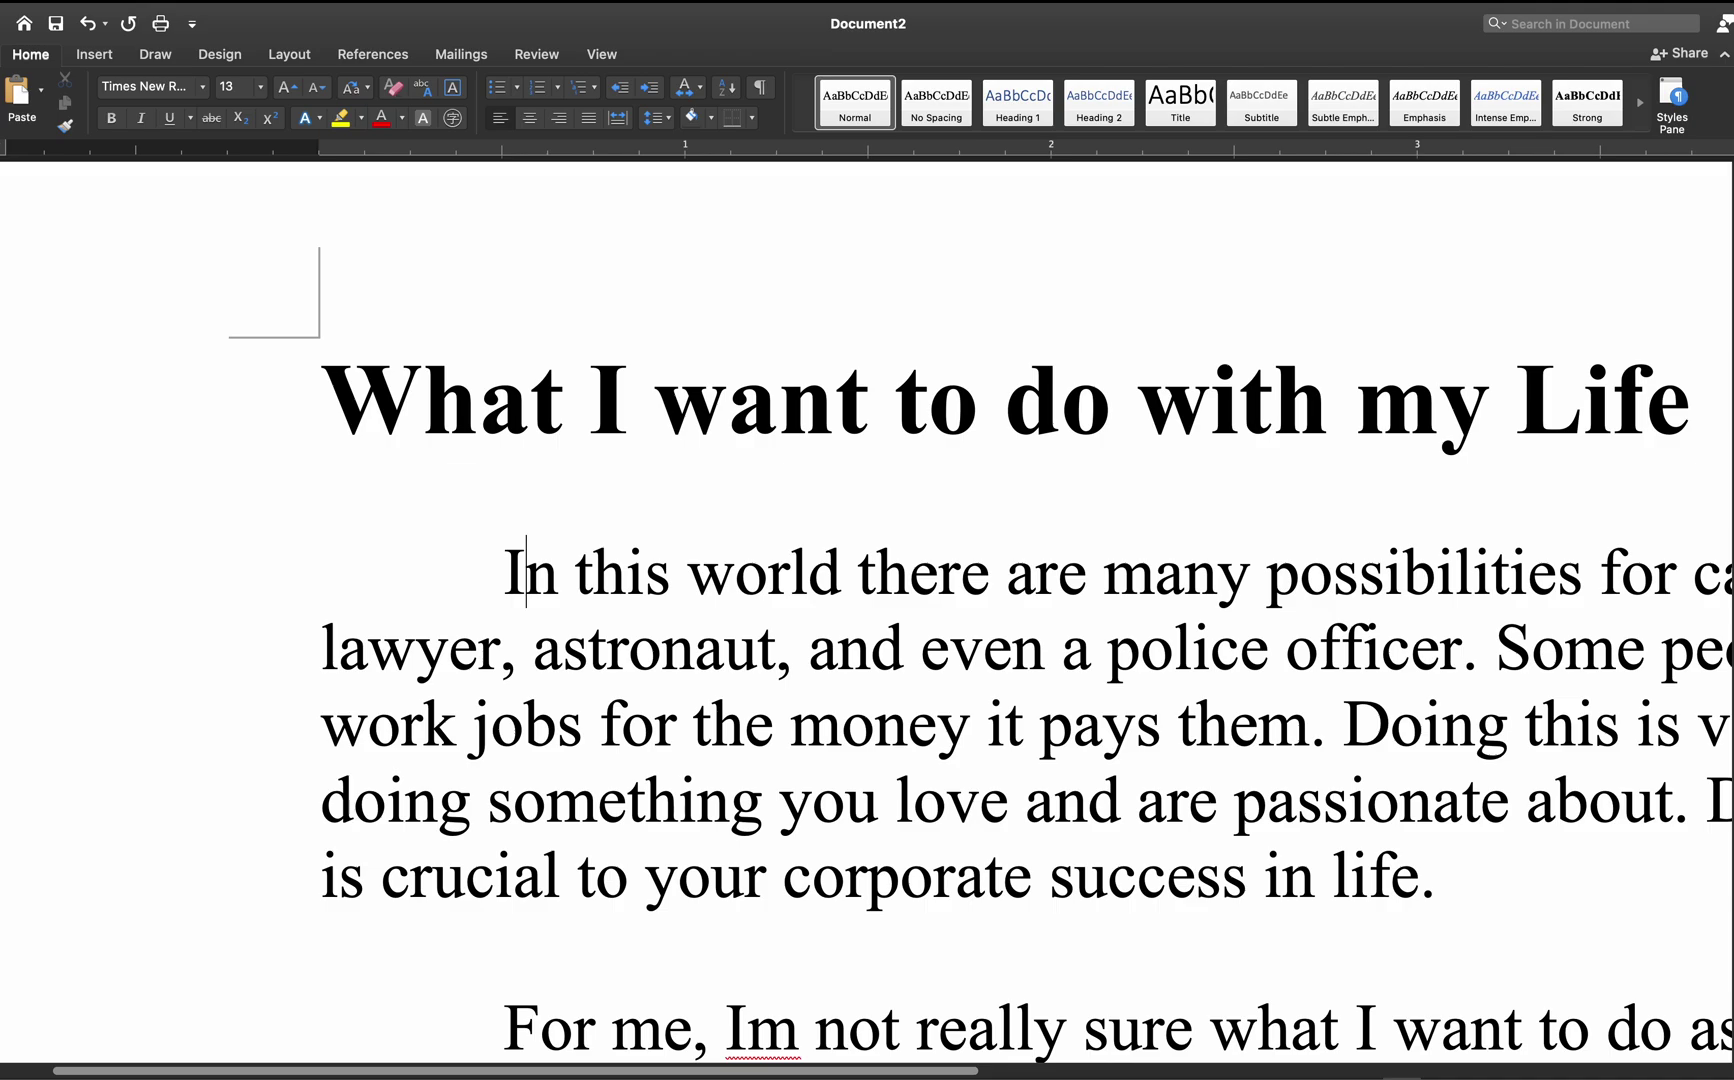
- Set the font size of the whole sample essay to 12 and remove its bold formatting
scroll(596, 508, "down", 3)
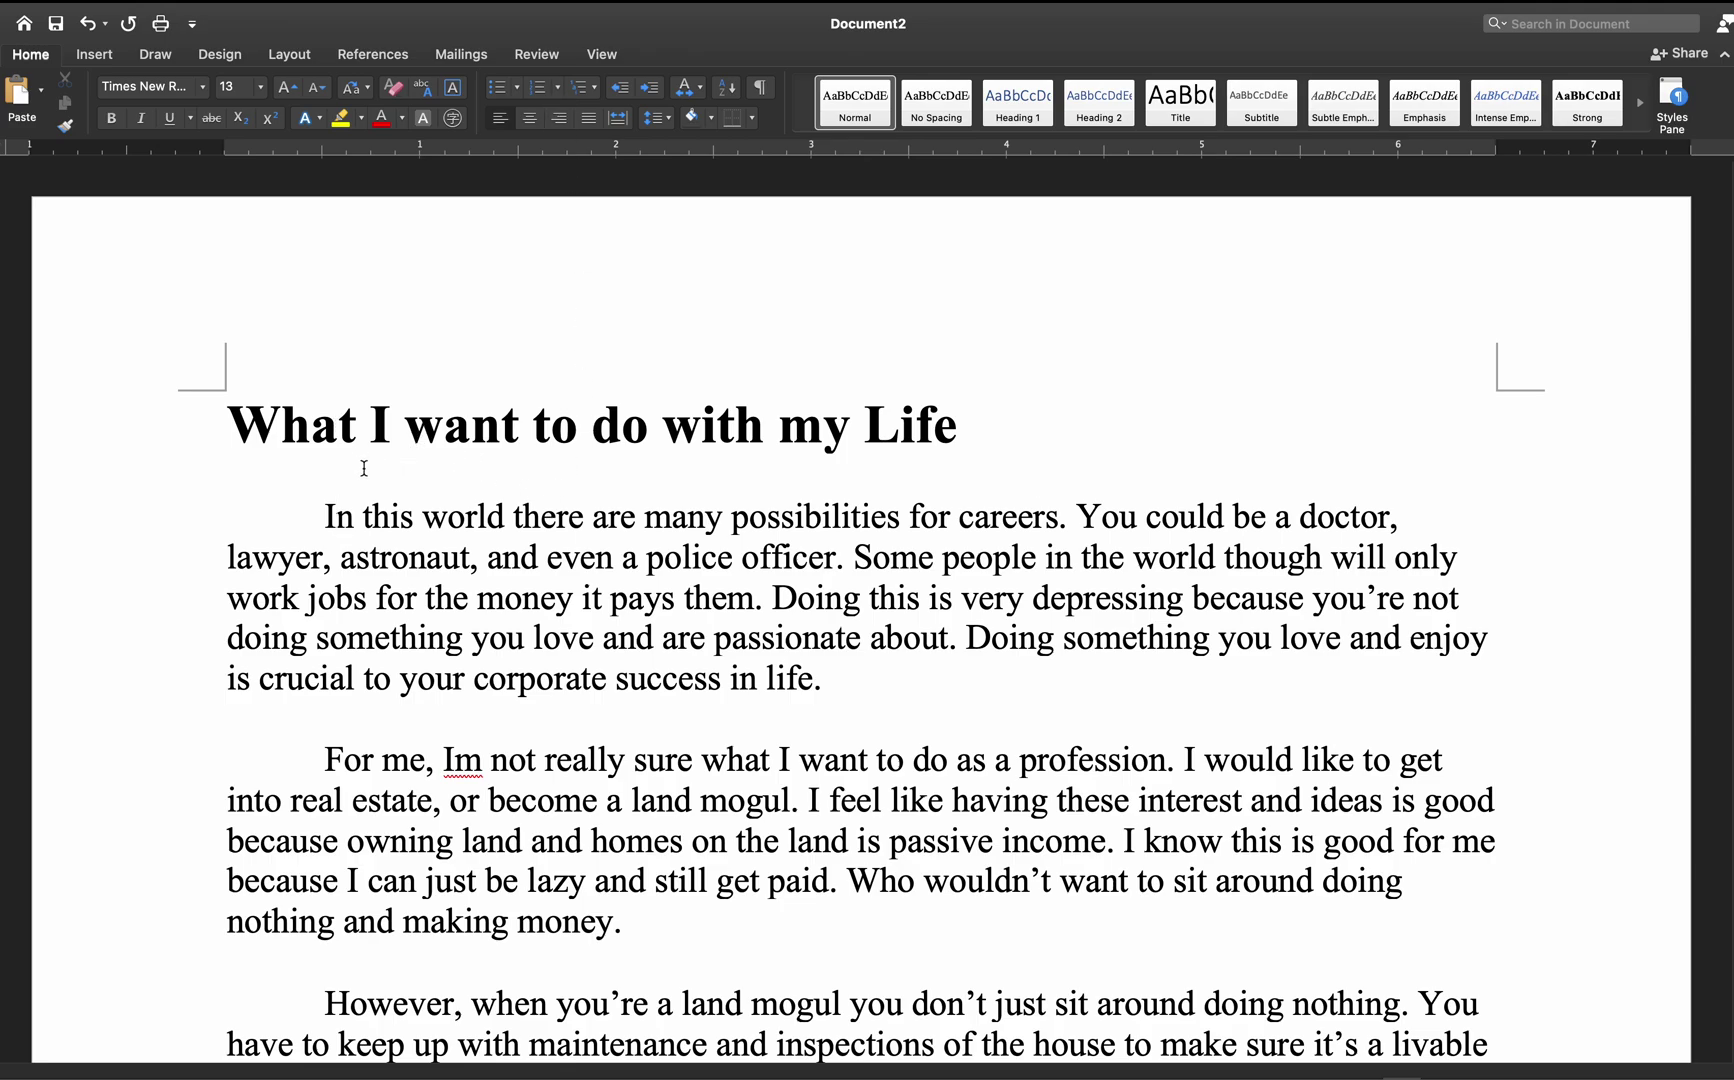
left_click(392, 556)
scroll(481, 646, "down", 10)
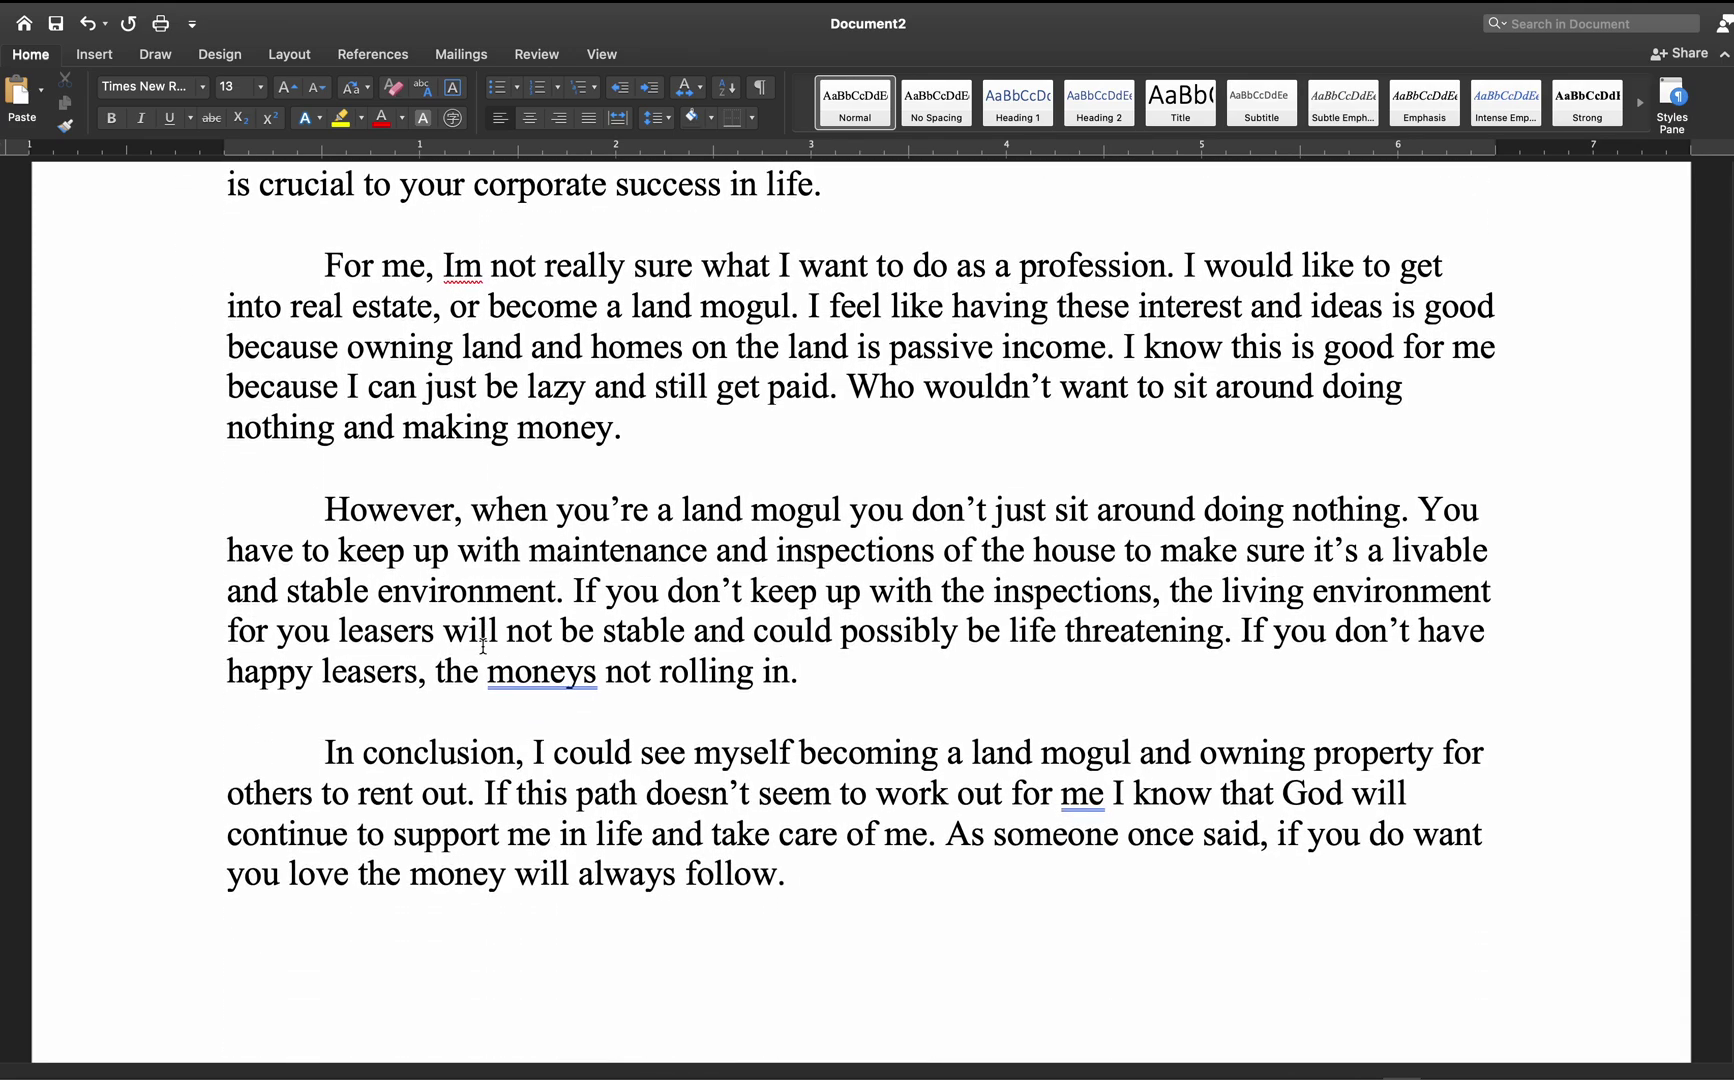
scroll(482, 648, "up", 10)
key("super+a")
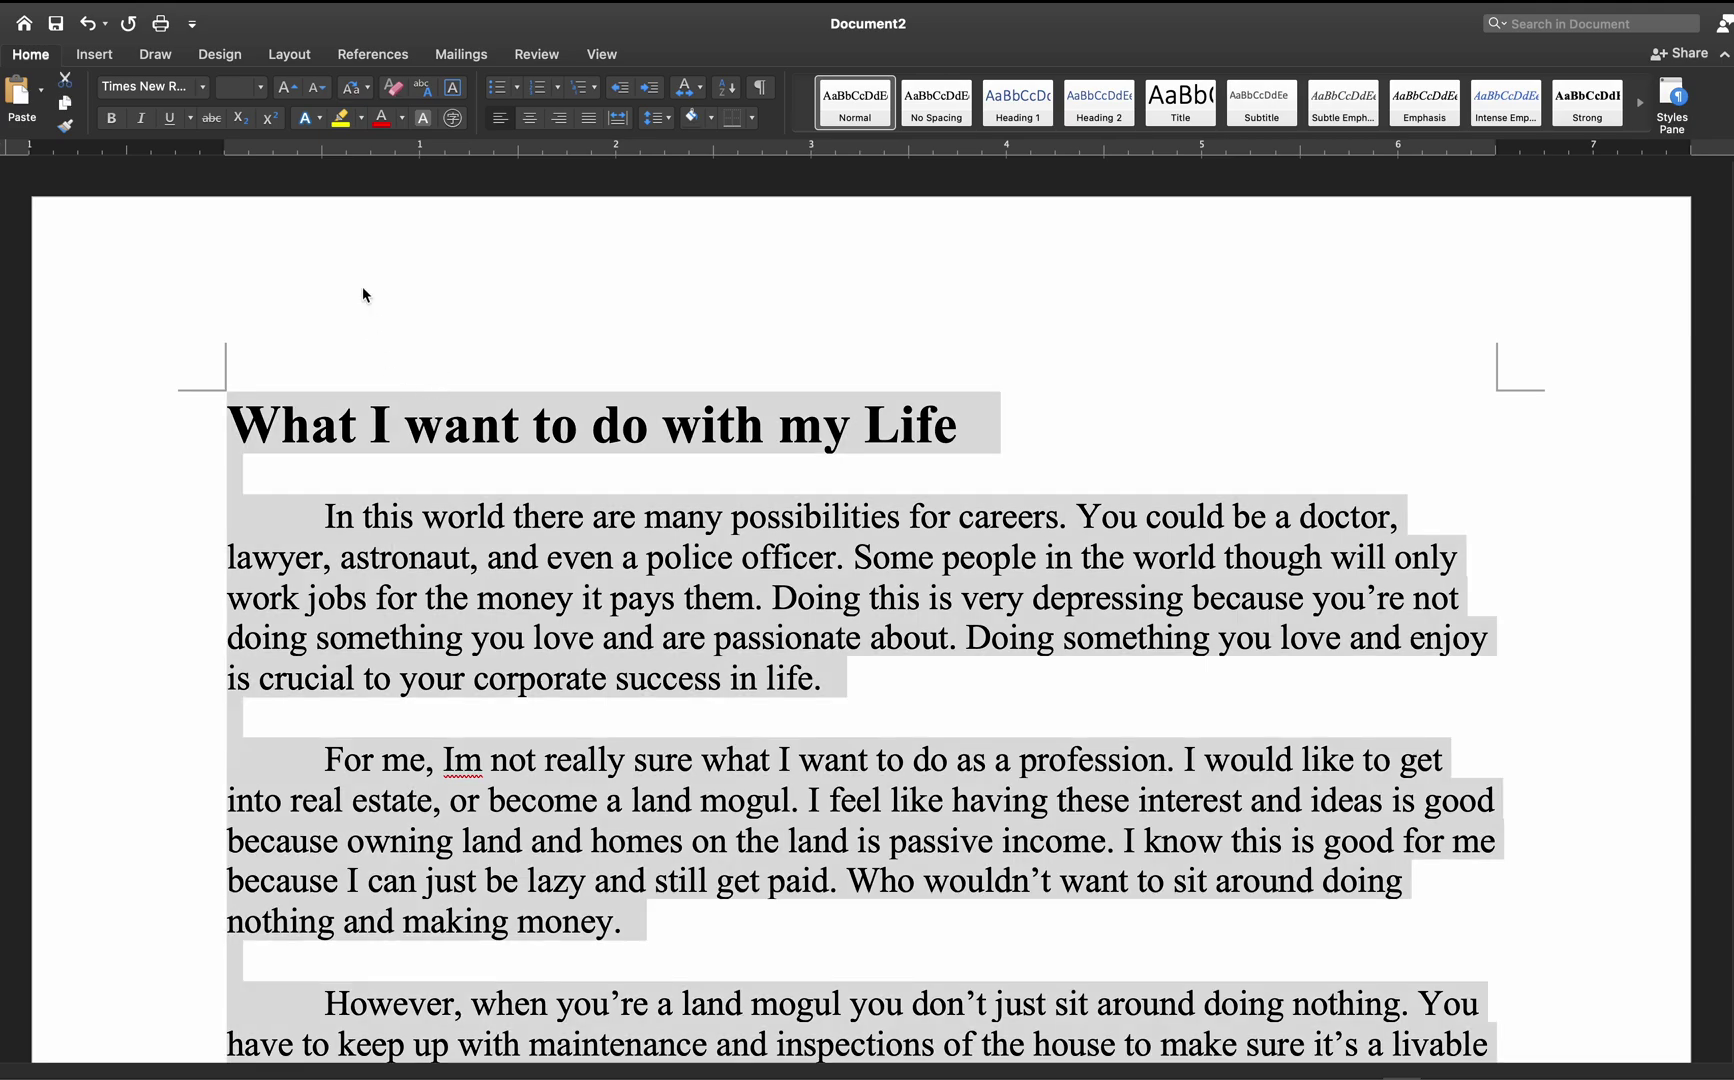
left_click(236, 87)
type("12")
key("Return")
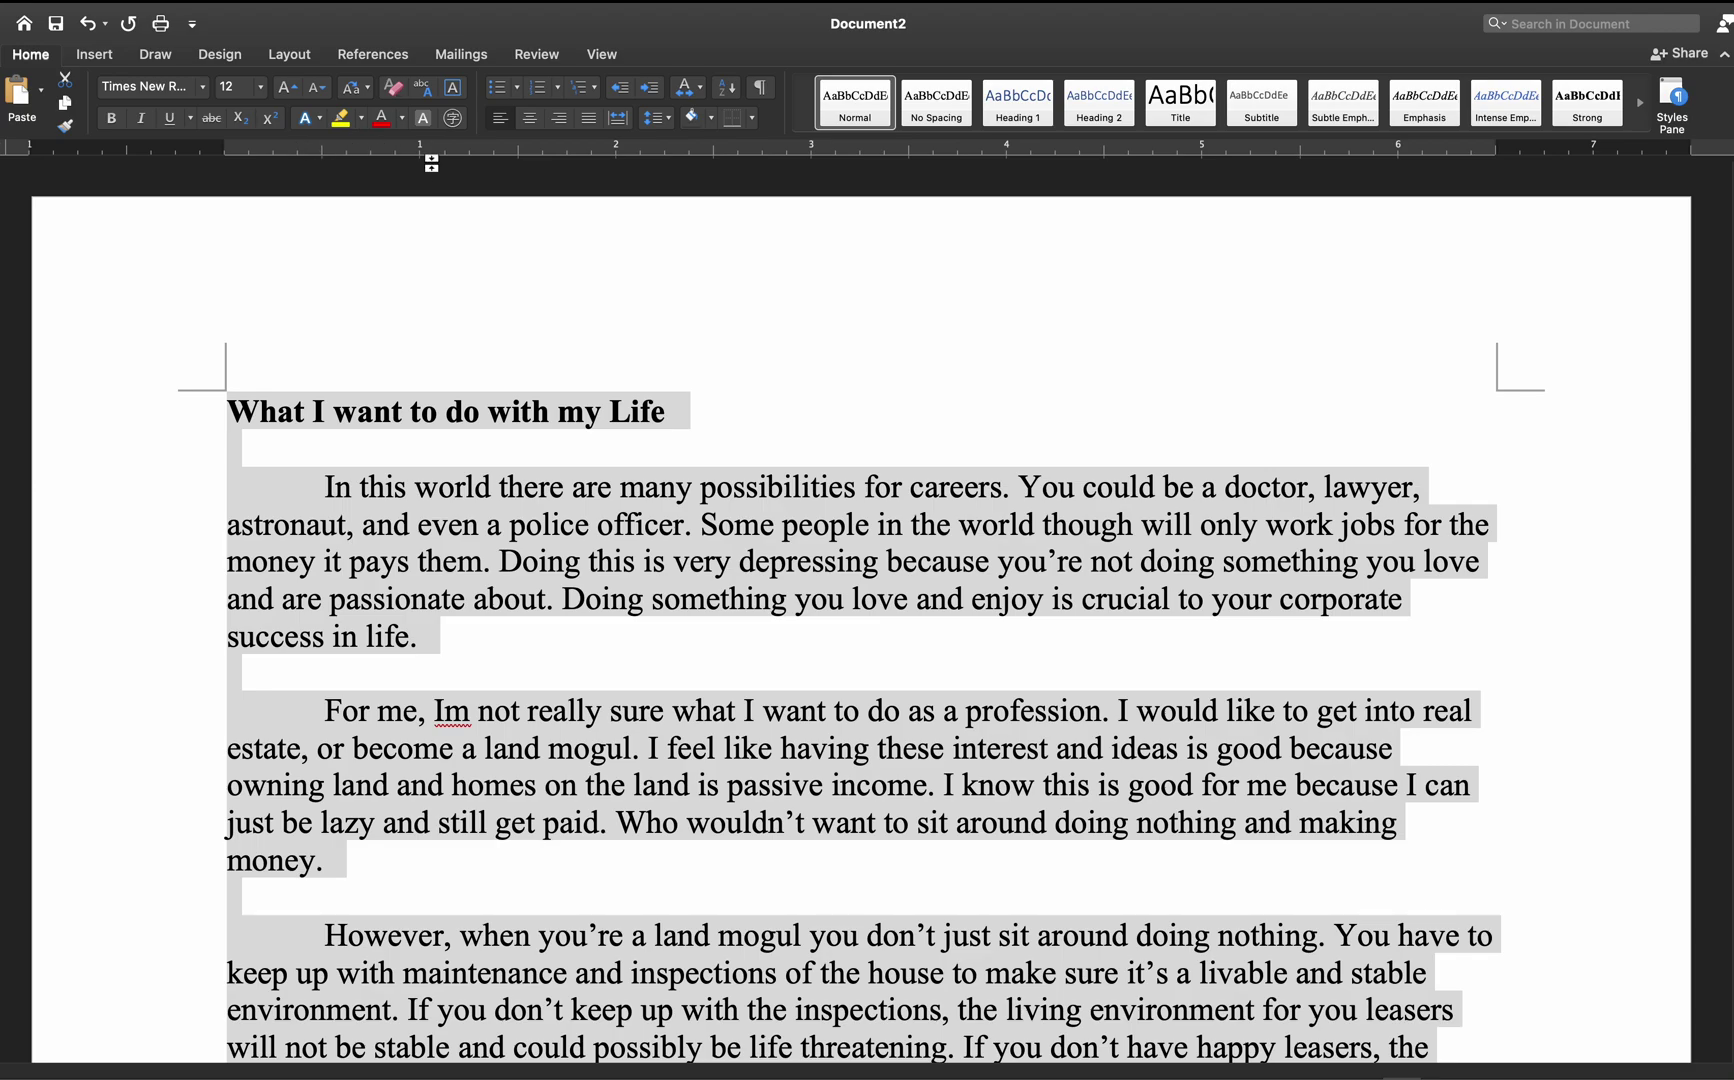
left_click(112, 119)
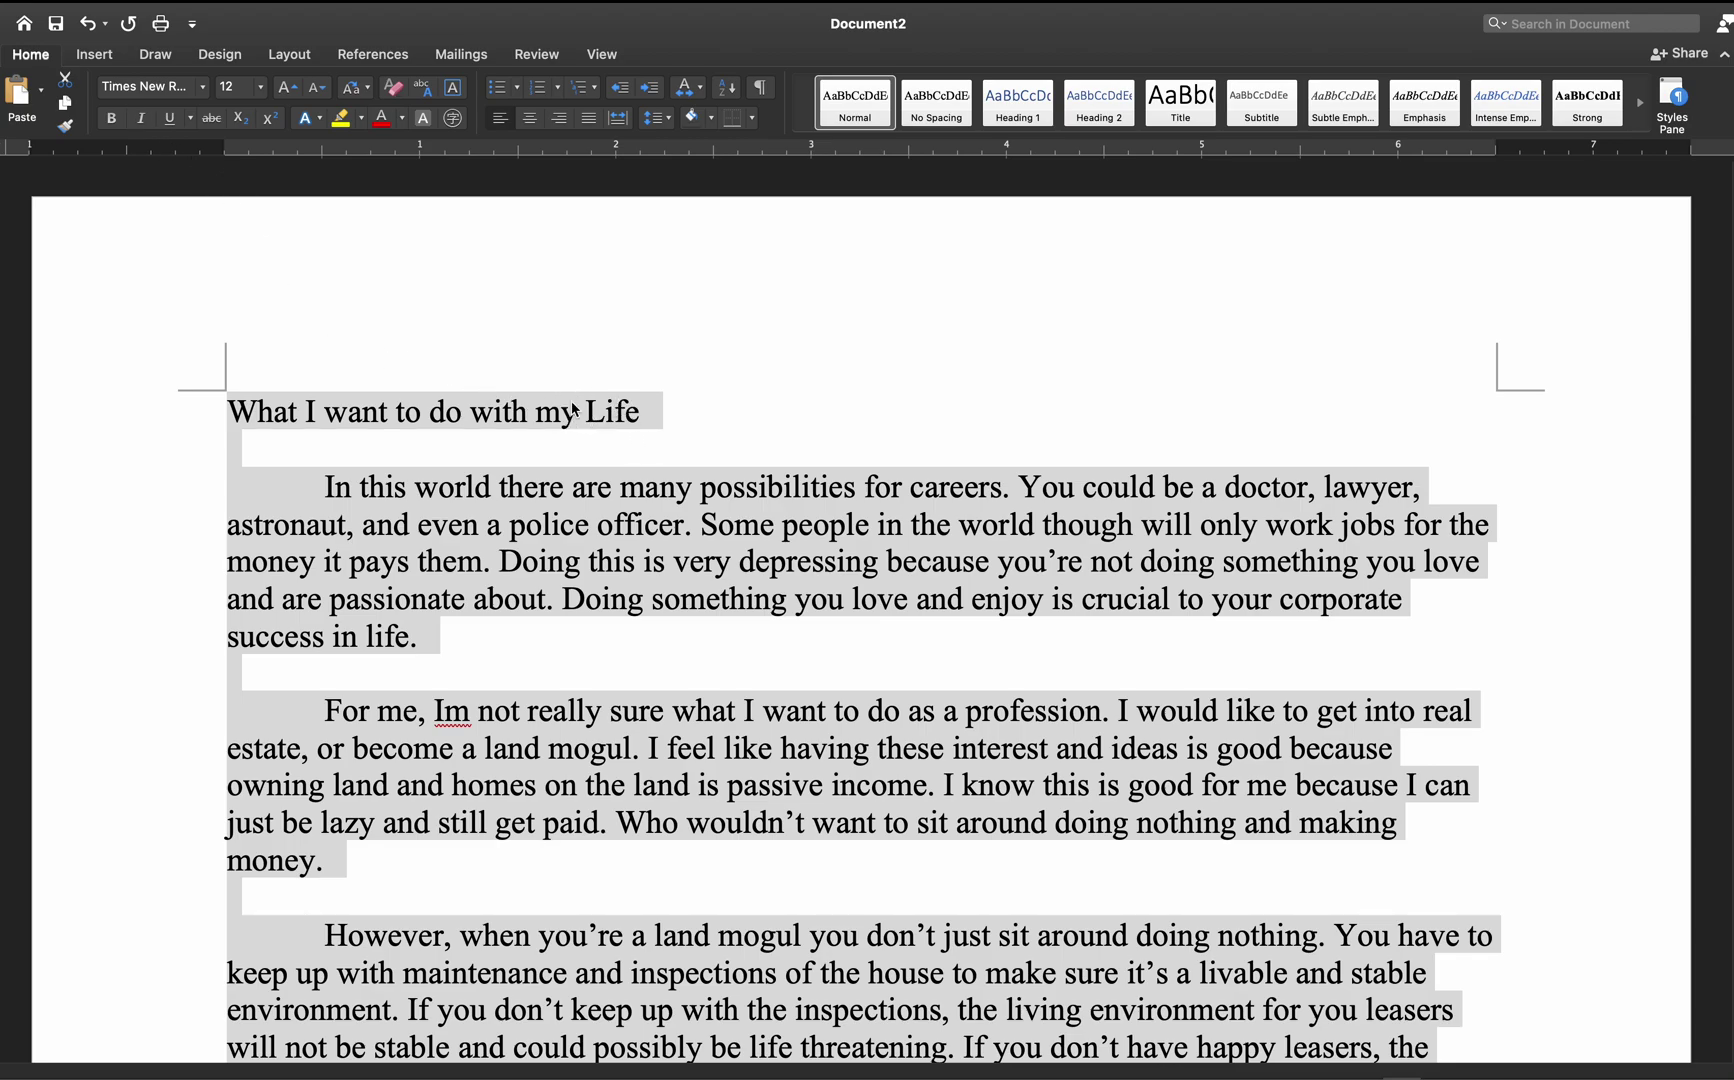
- Show the paragraph marks and other hidden formatting symbols in the sample essay
left_click(672, 415)
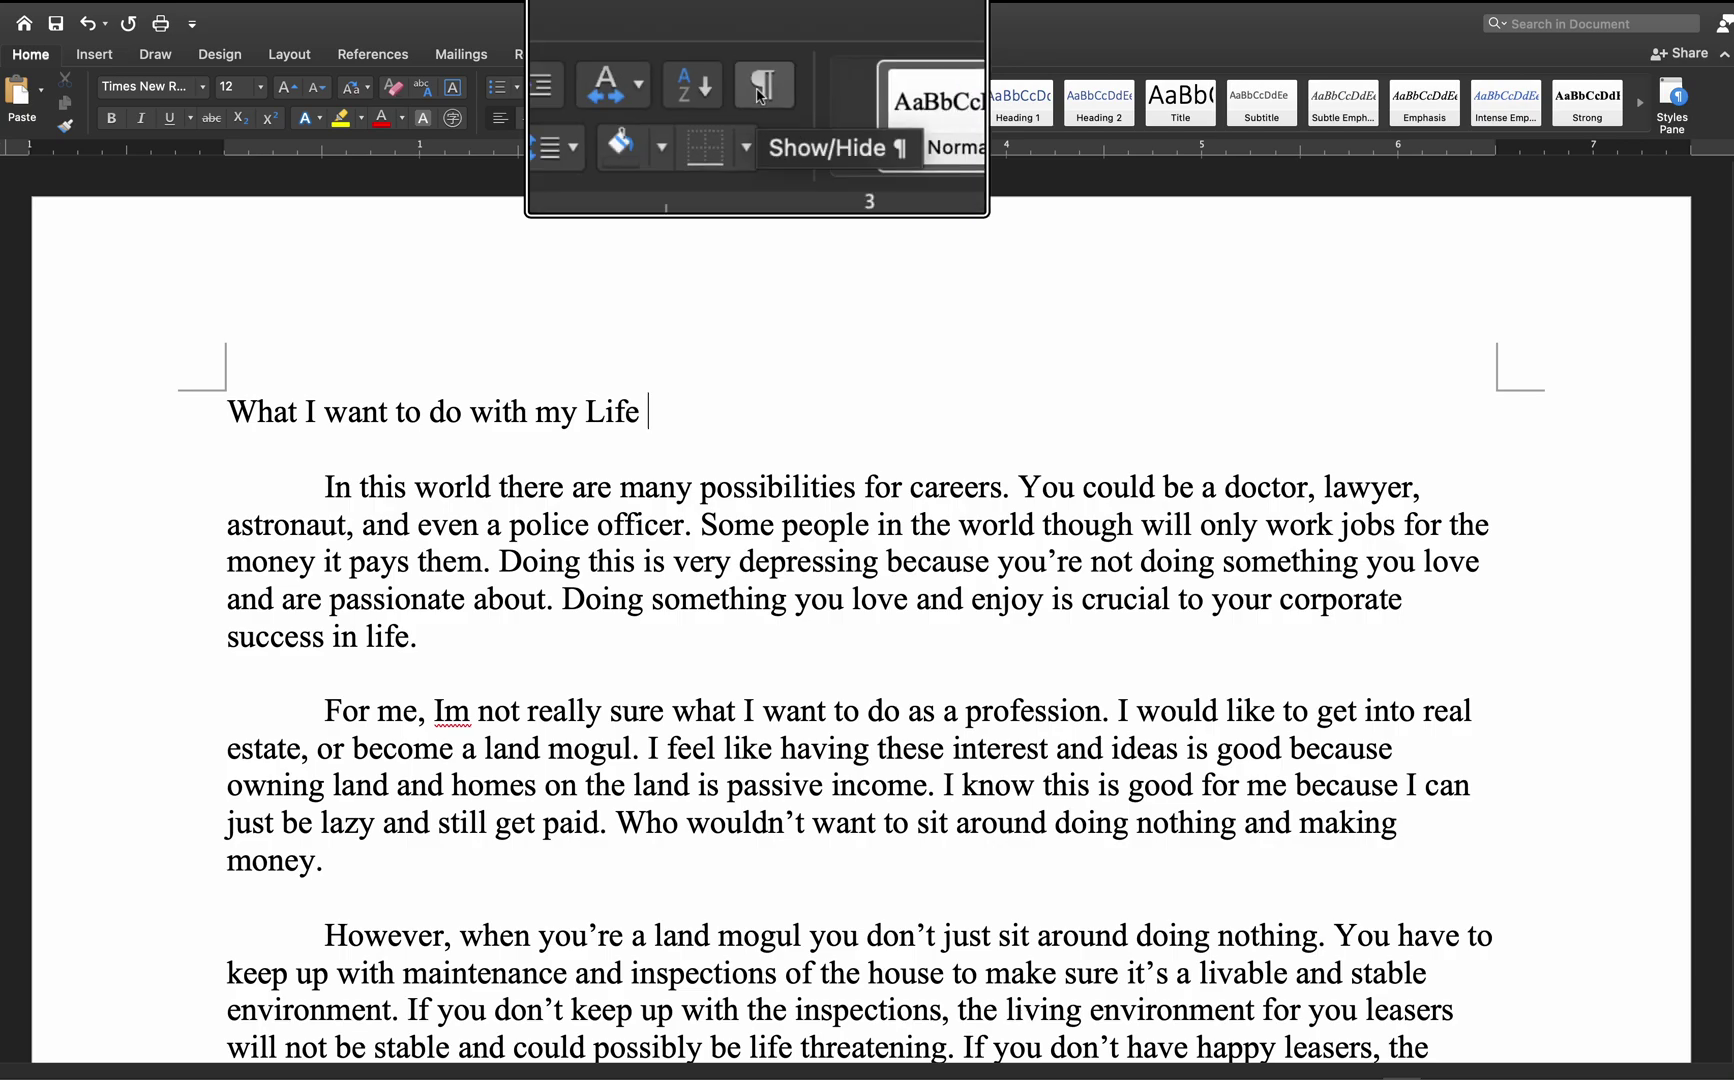
left_click(760, 88)
- Delete the trailing space after the essay title, review the remaining paragraphs, and undo the deletion
left_click(686, 414)
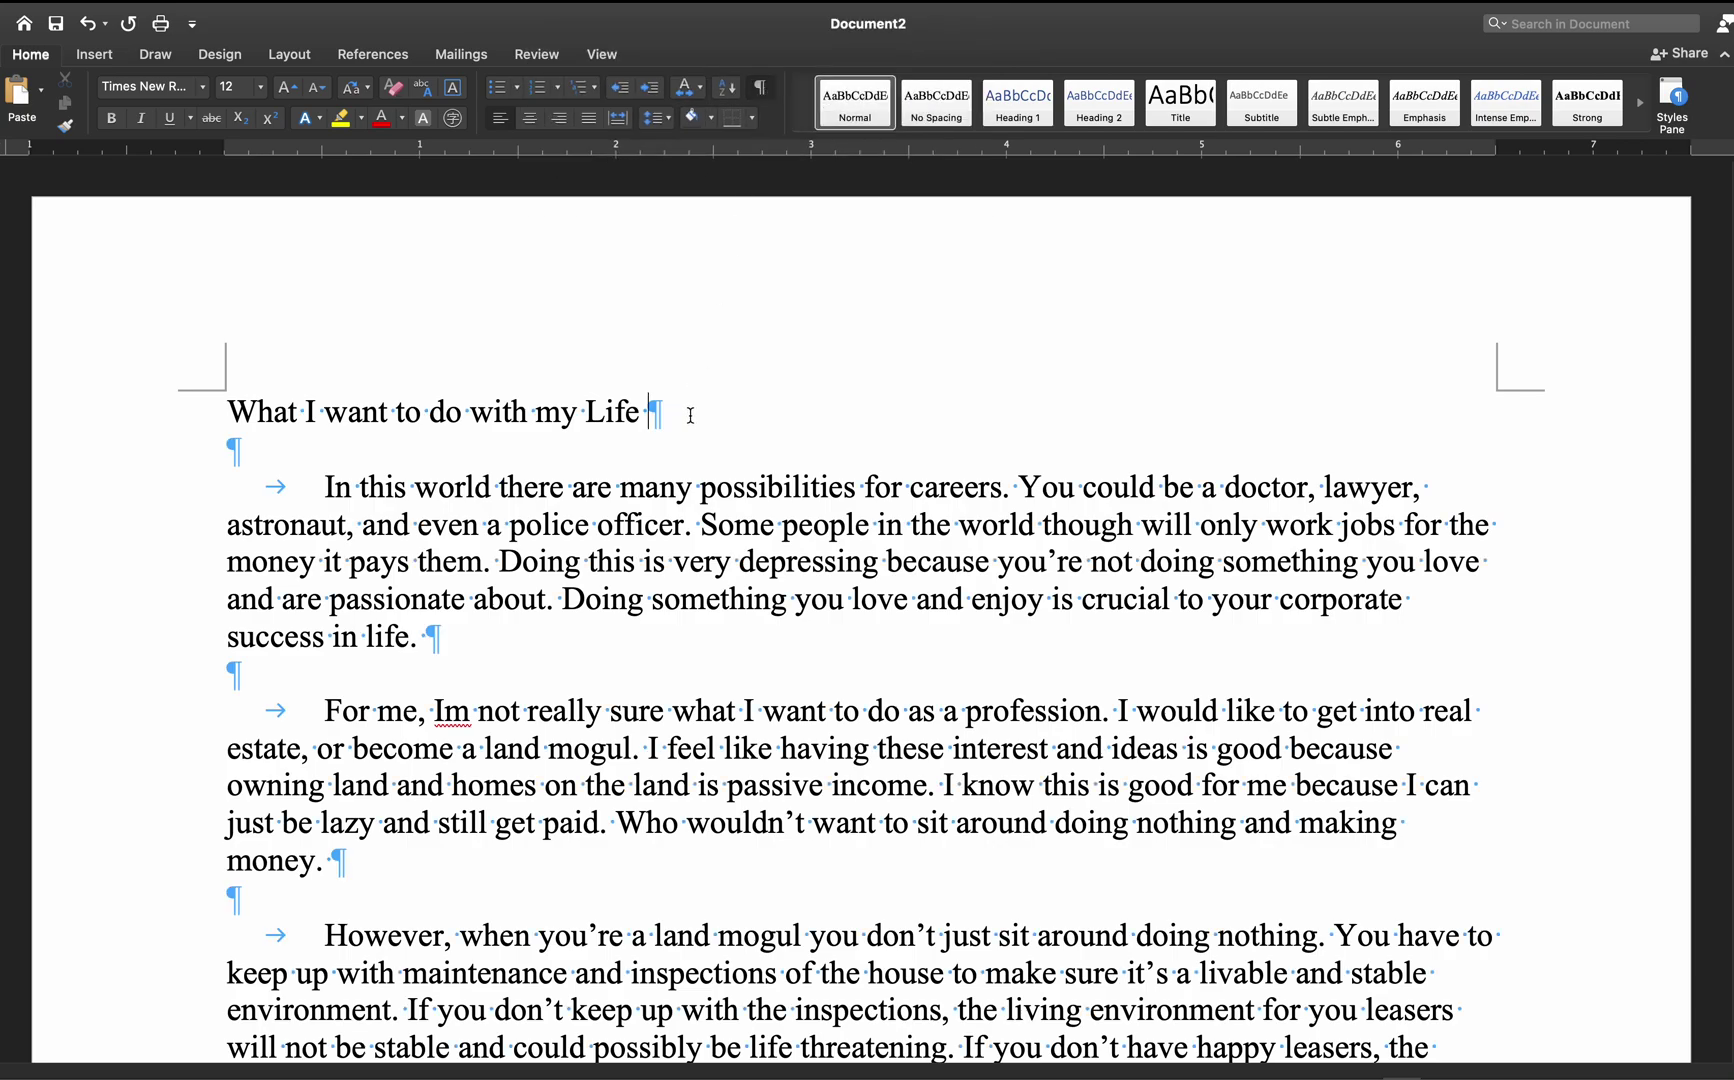
key("BackSpace")
scroll(610, 607, "down", 5)
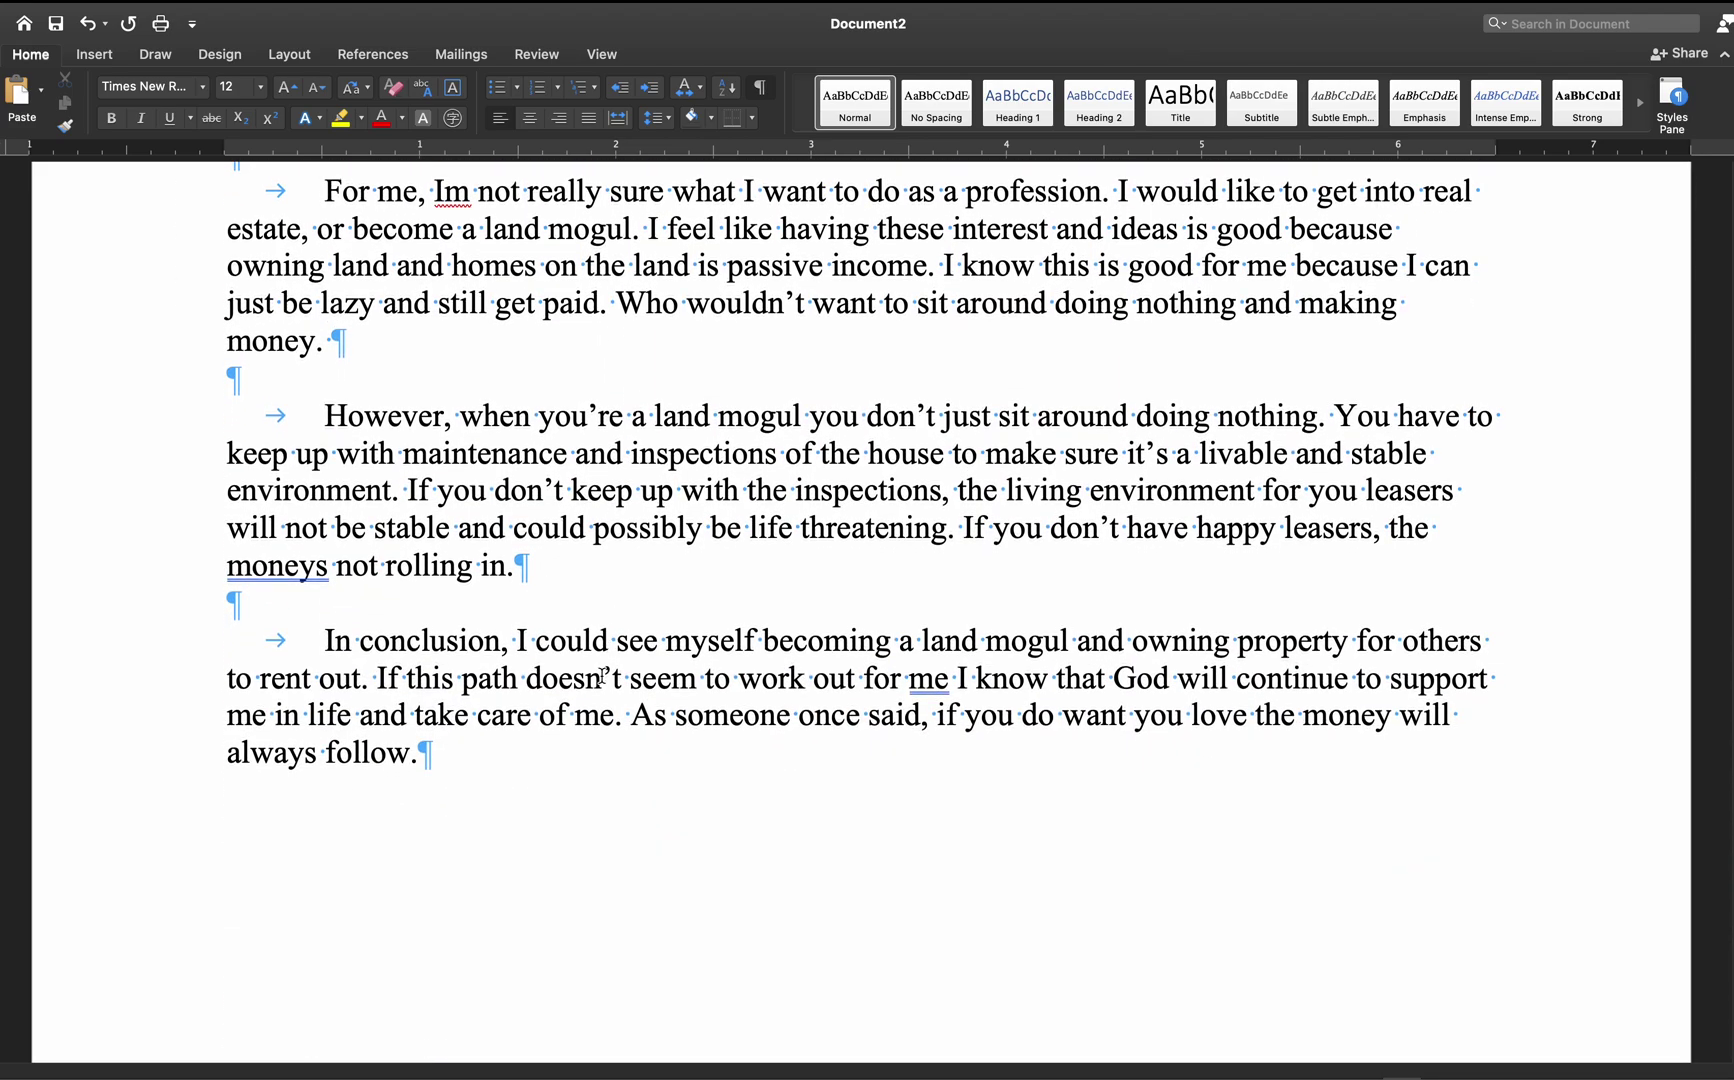
scroll(555, 736, "up", 3)
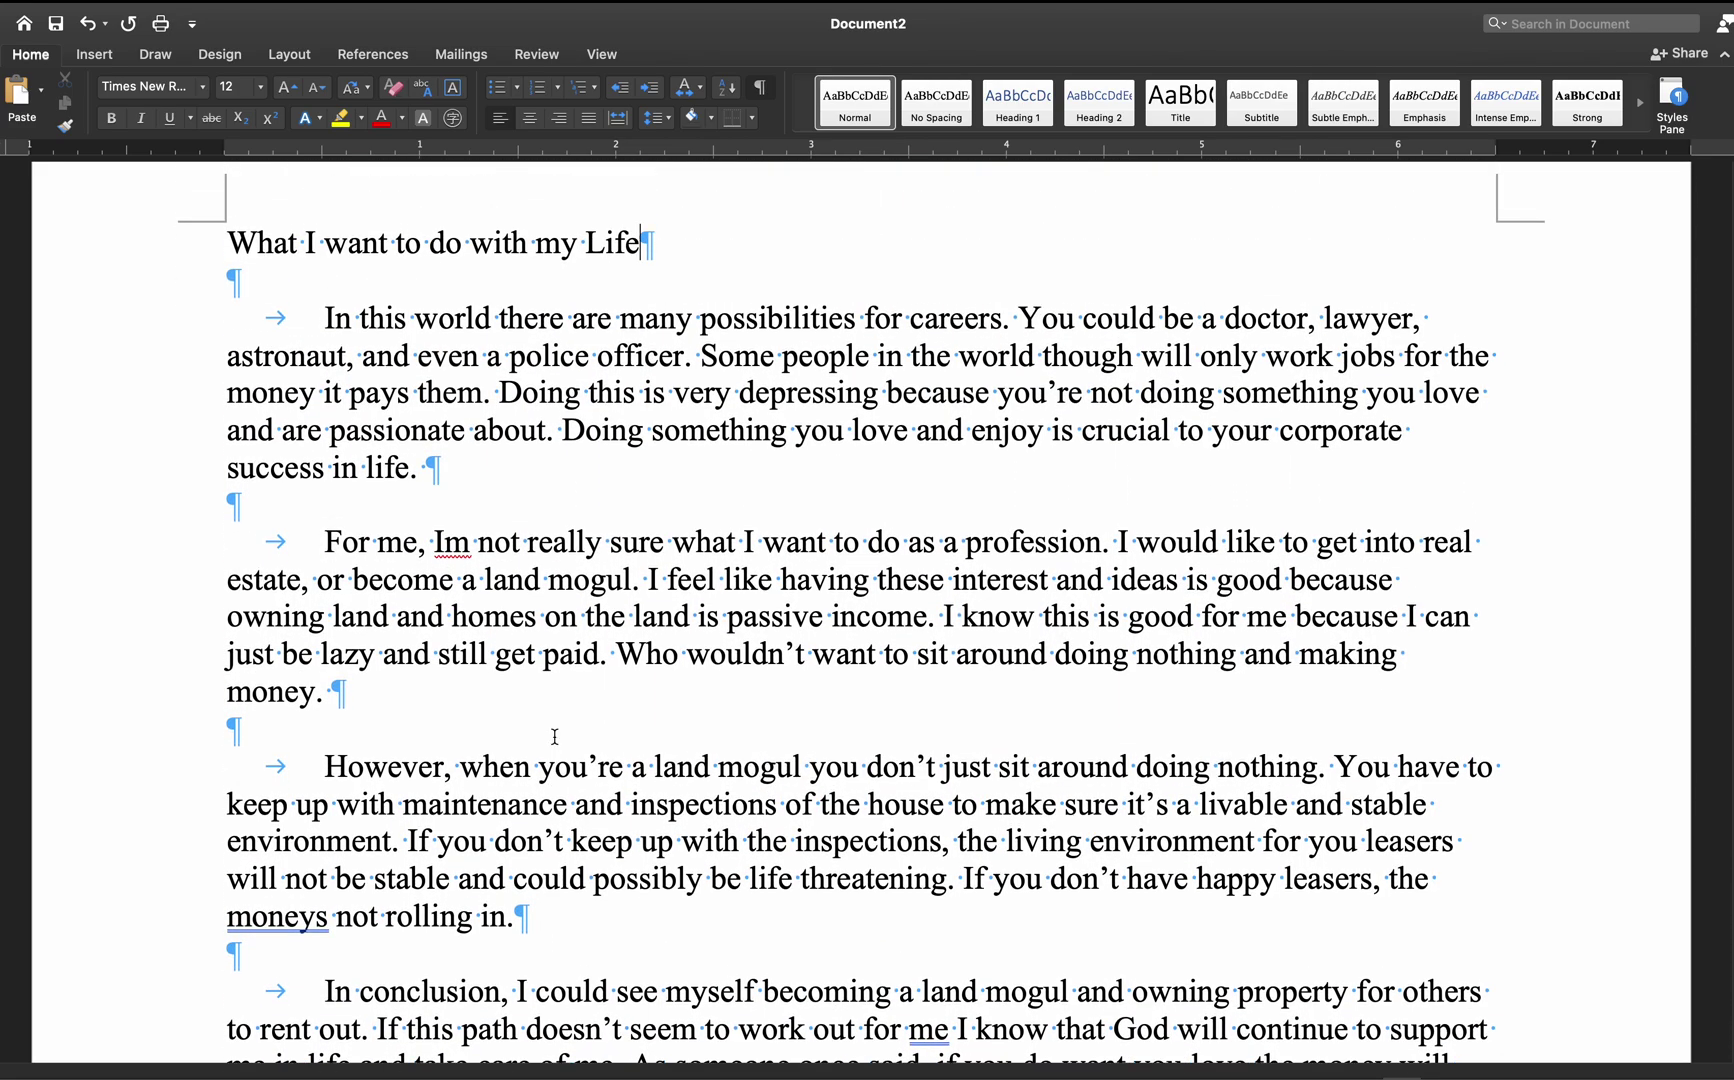
scroll(545, 715, "down", 1)
left_click(436, 450)
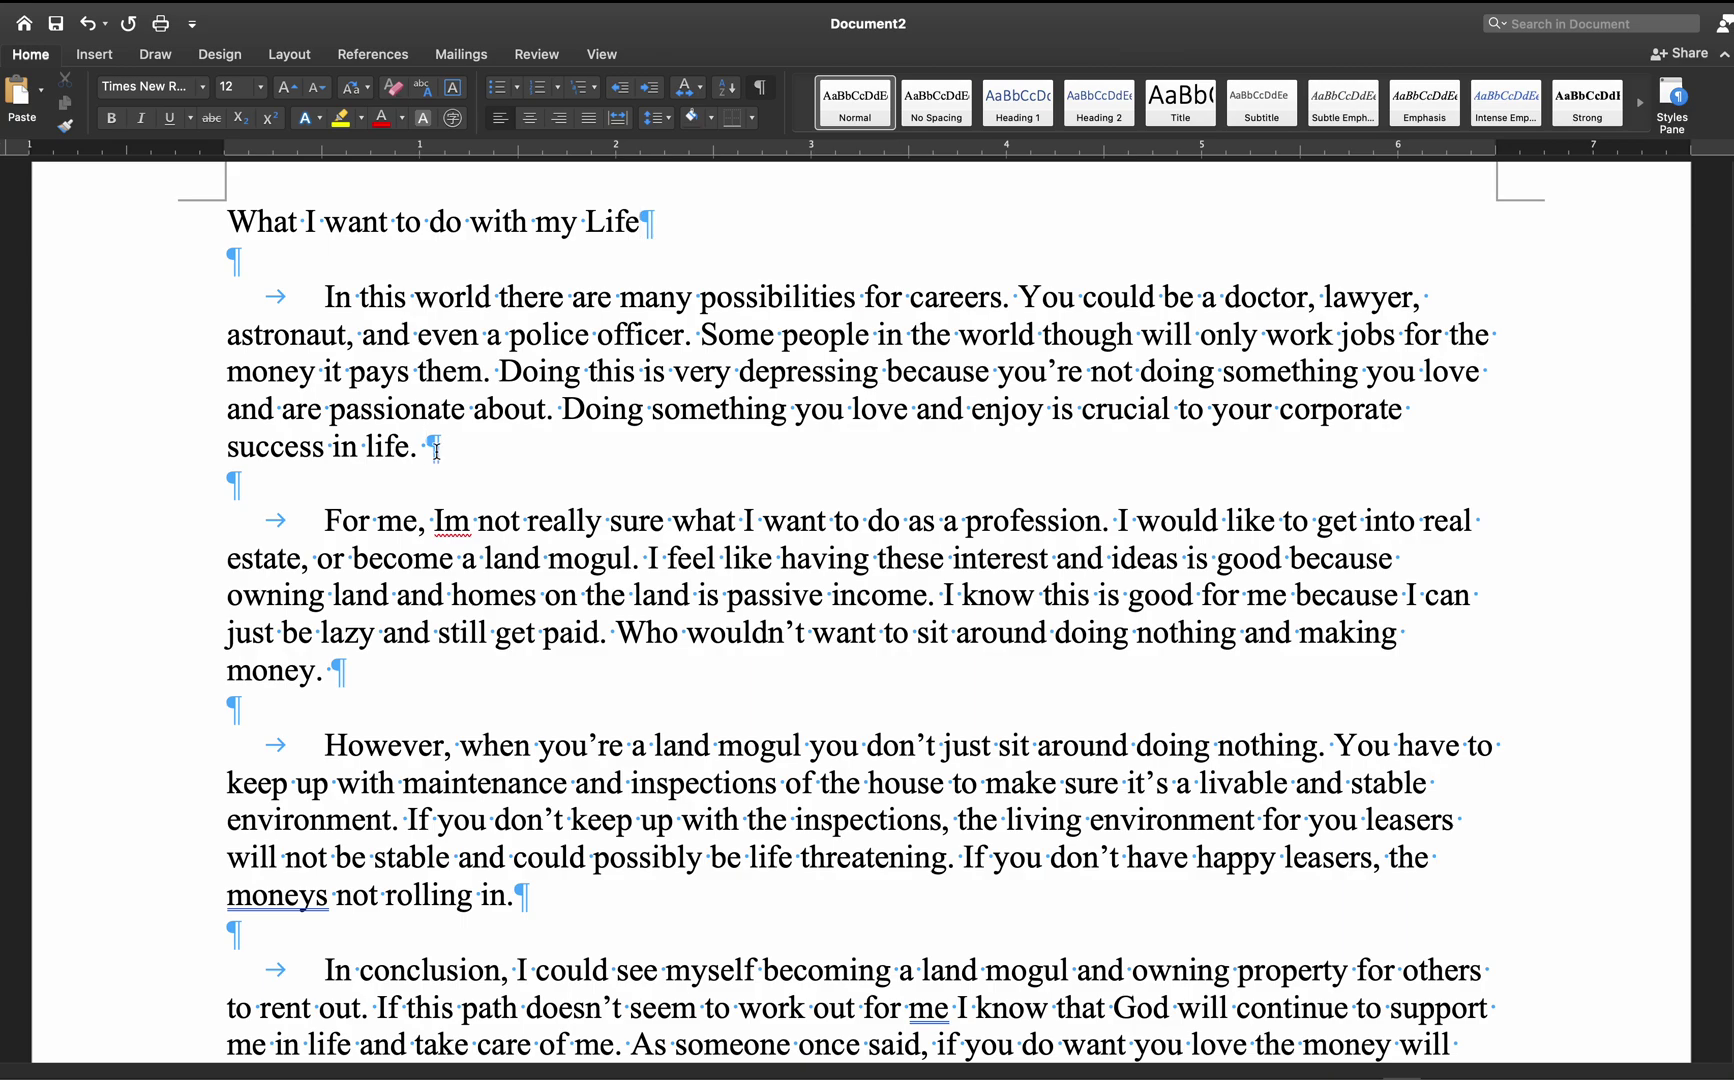
key("super+z")
- Turn on Track Changes and delete the trailing space after the essay title as a tracked edit
left_click(538, 58)
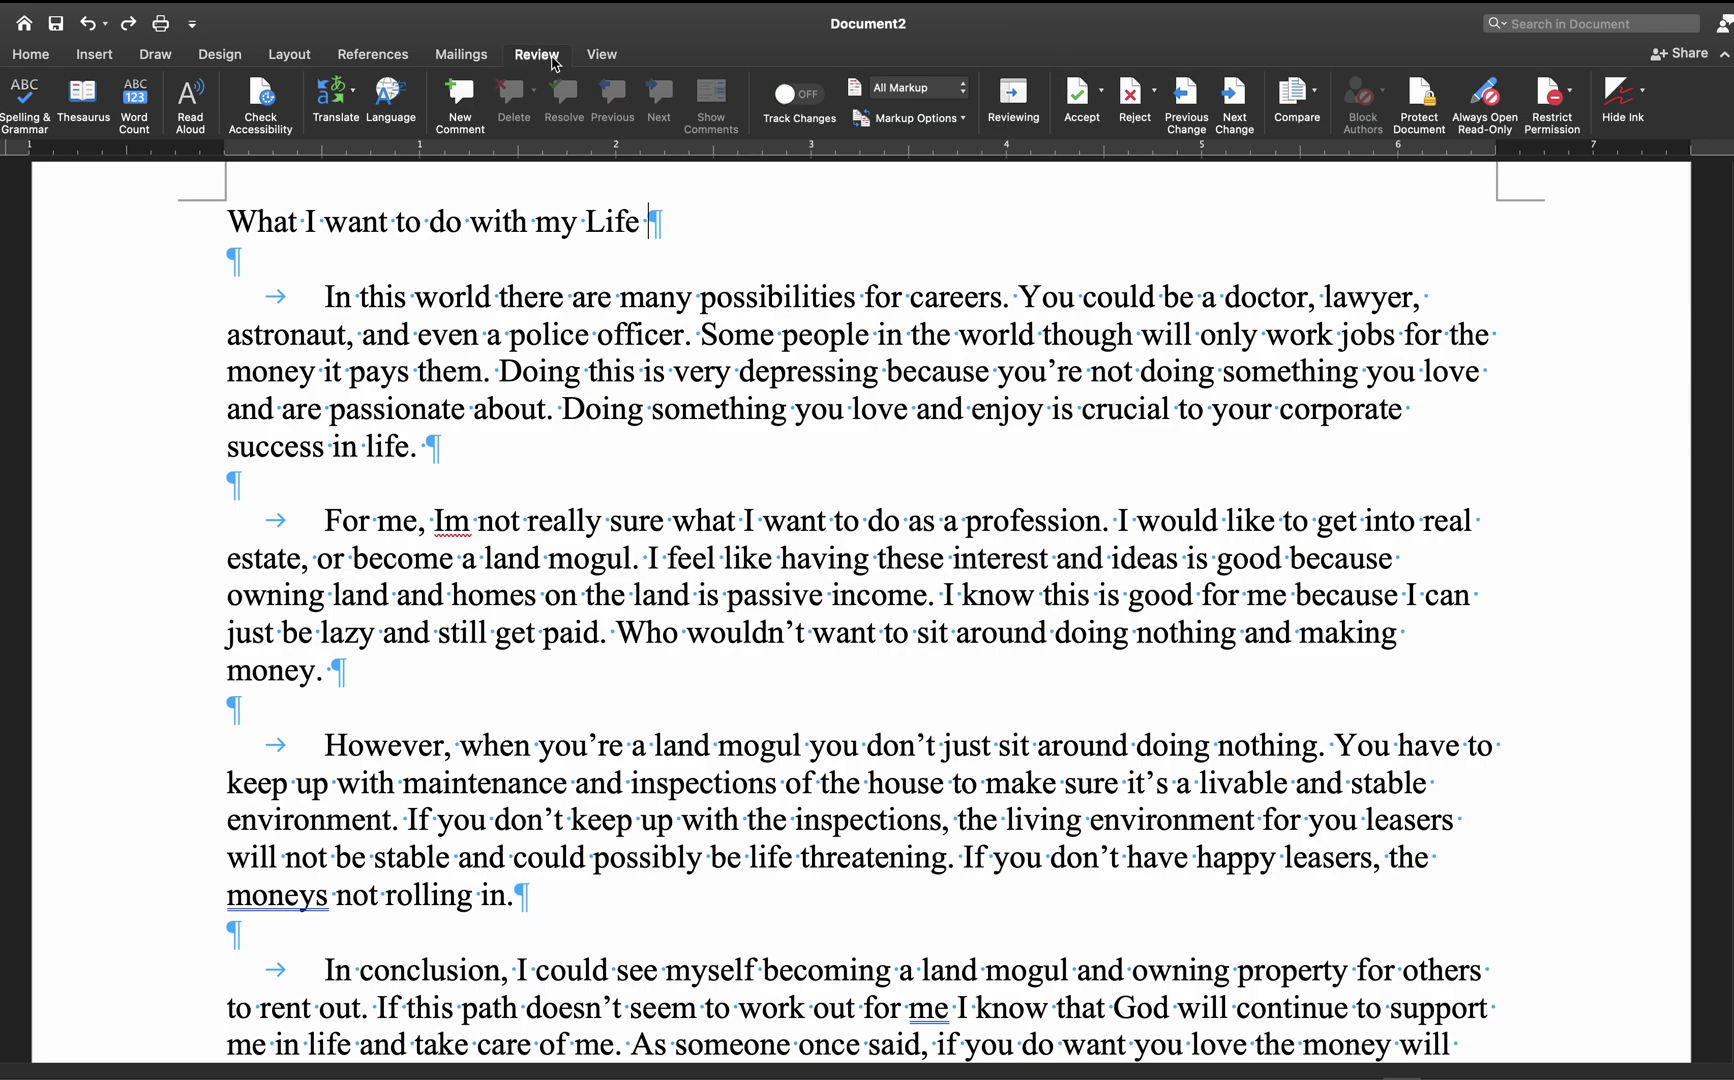
left_click(792, 100)
scroll(650, 220, "up", 5)
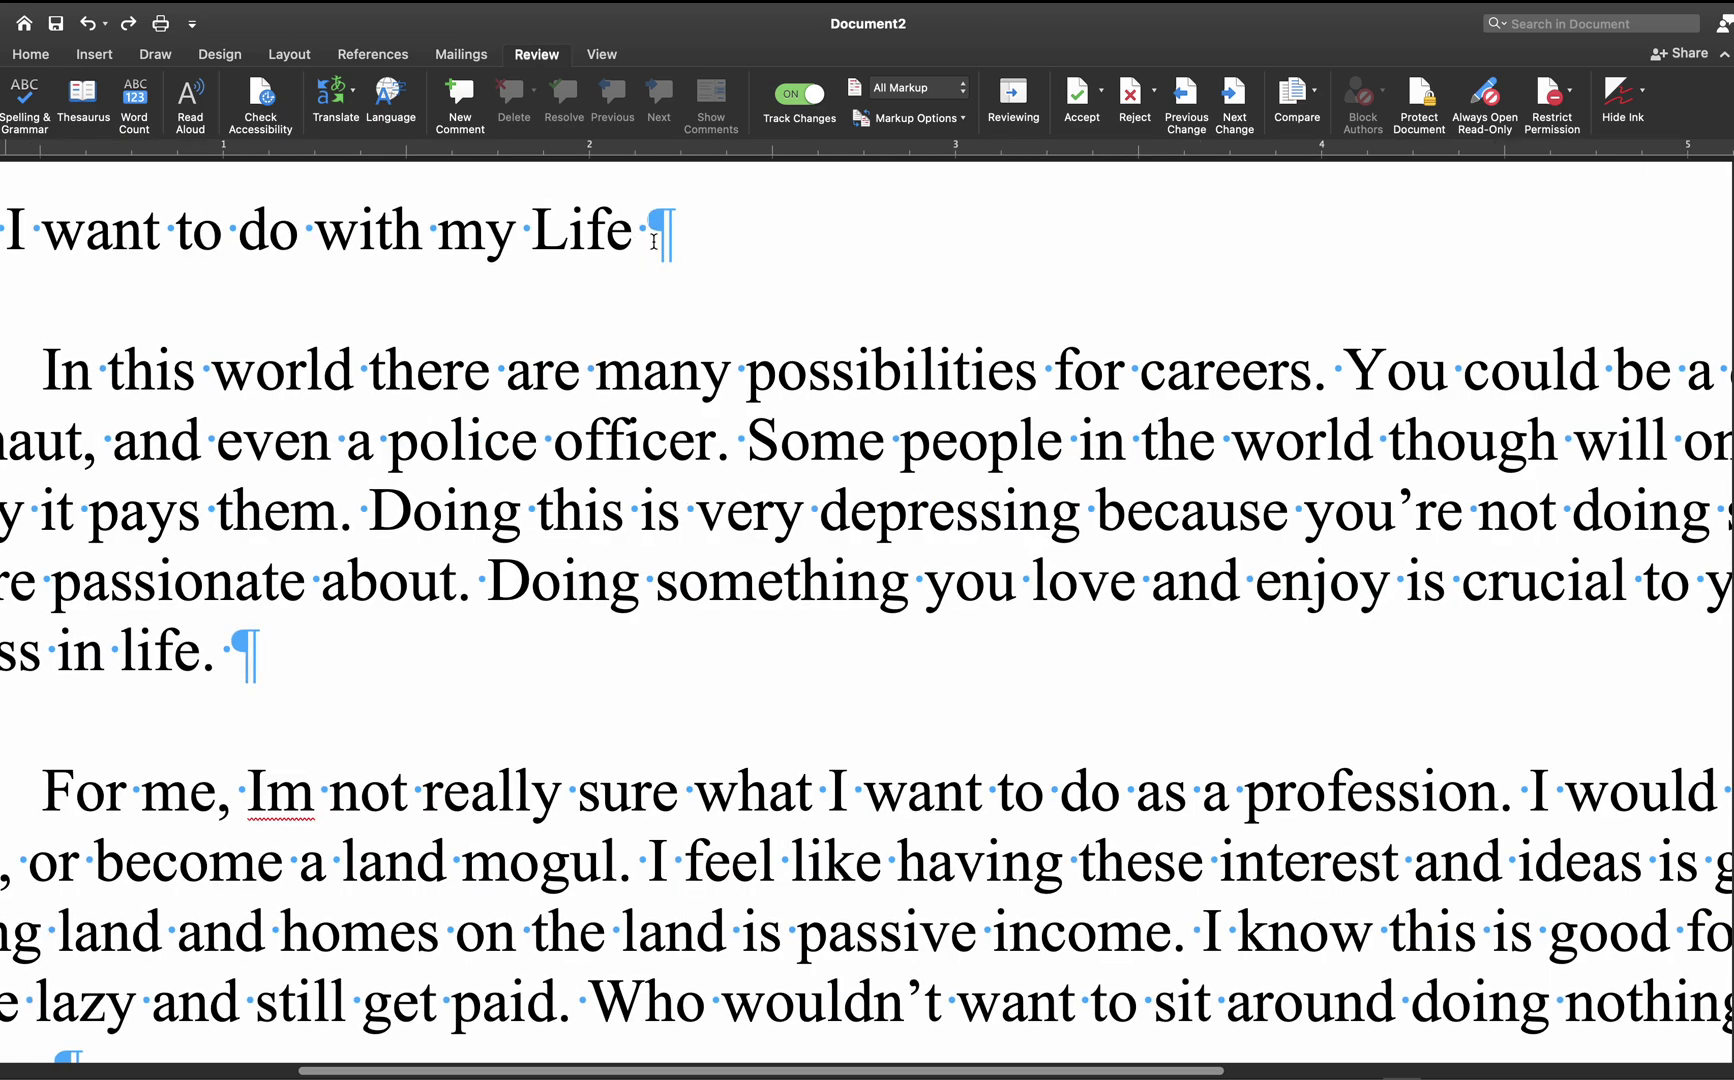
scroll(654, 240, "up", 1)
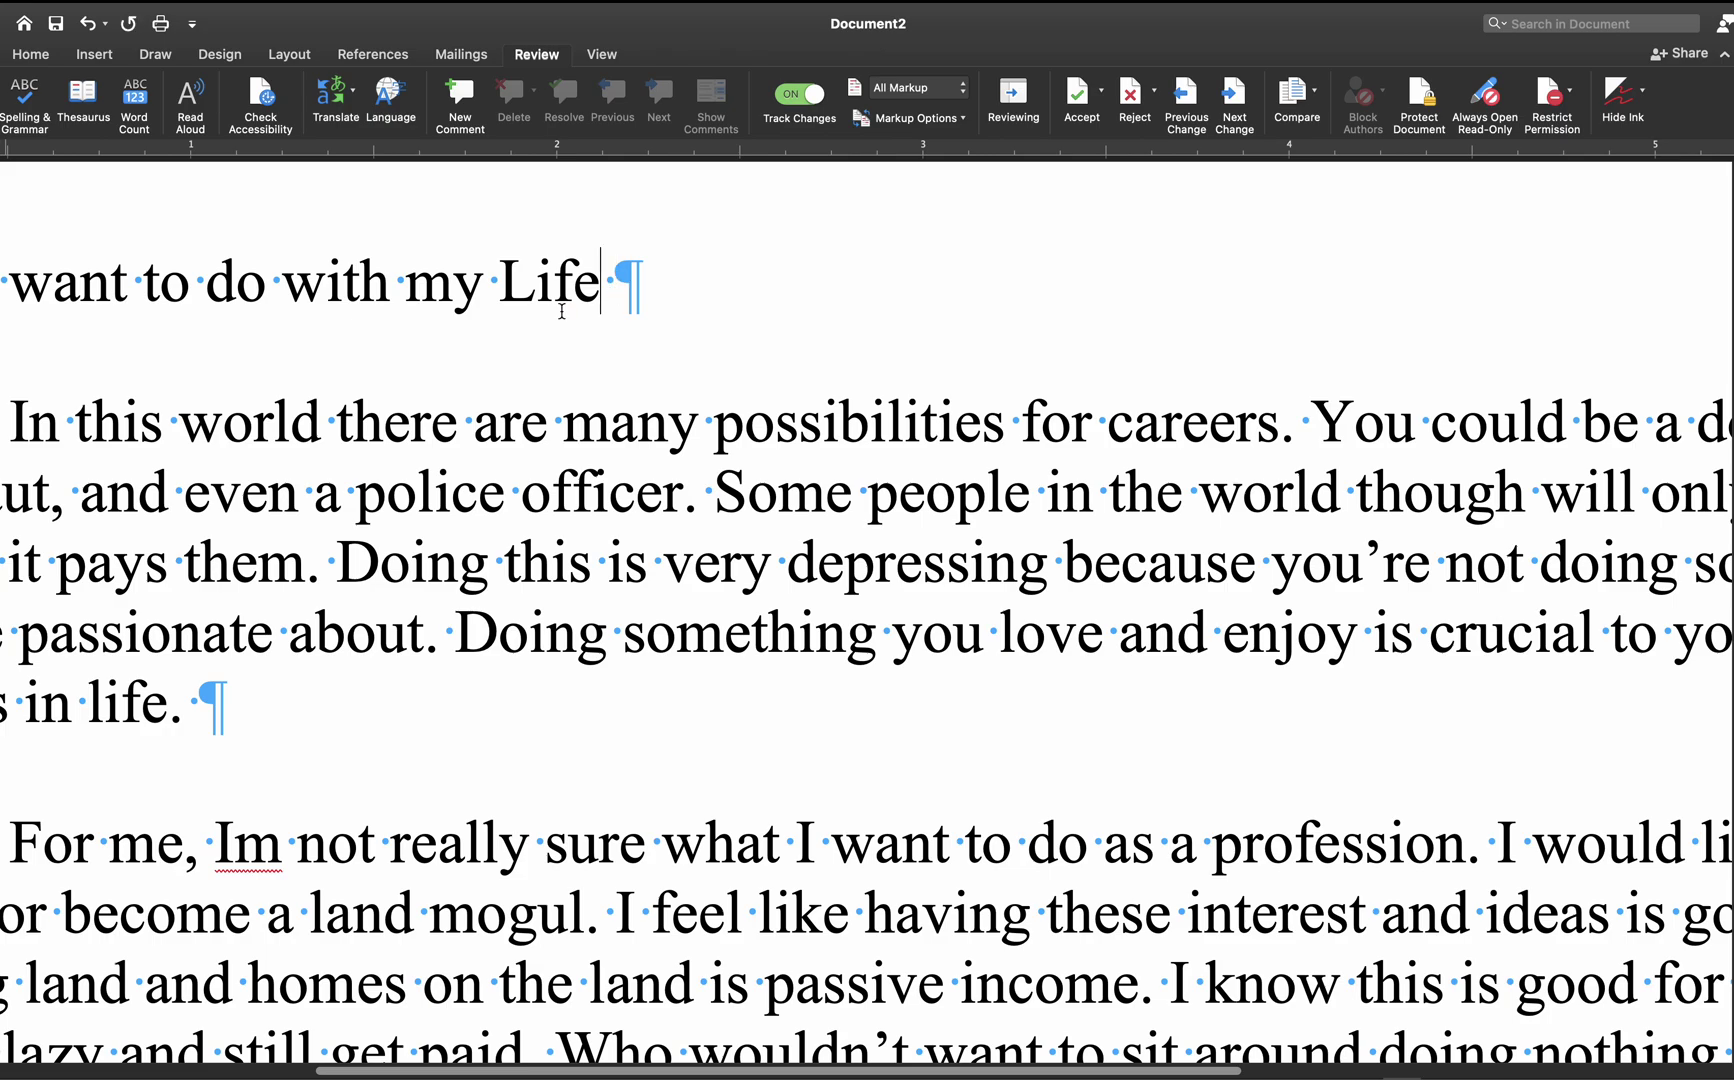
scroll(560, 305, "left", 5)
scroll(562, 310, "left", 2)
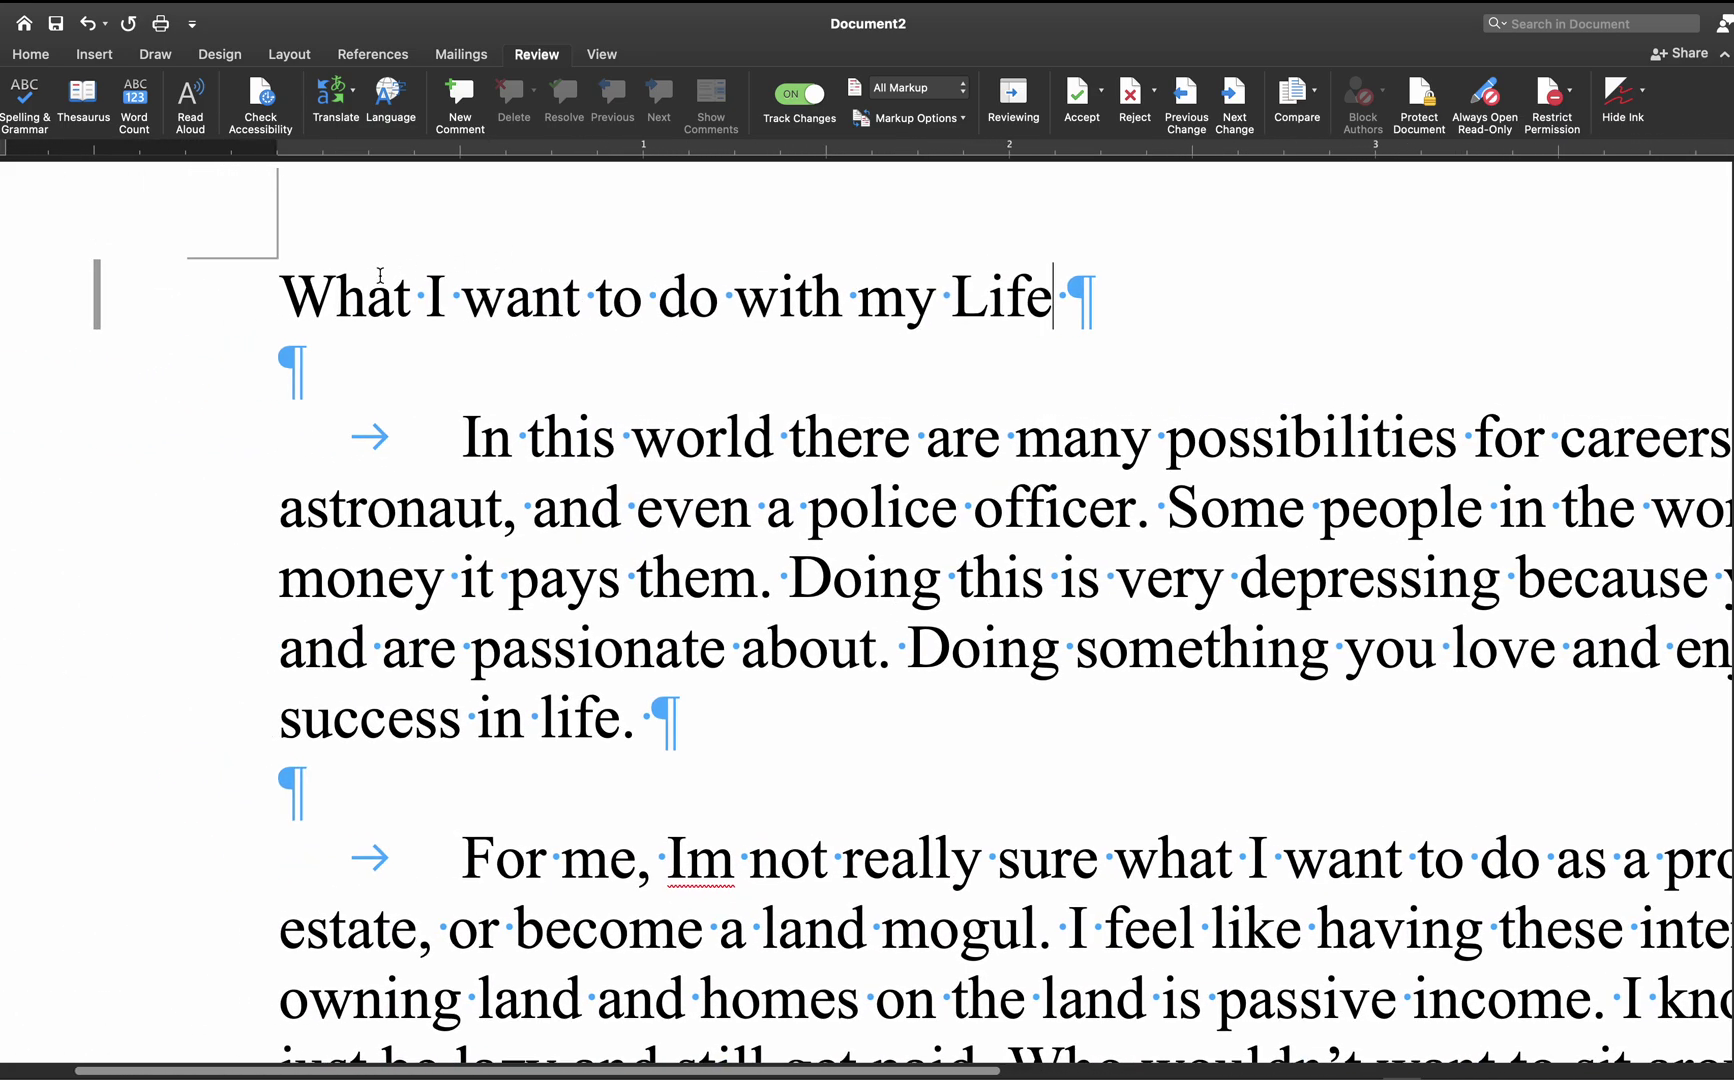
key("super+z")
key("super+y")
- Toggle the tracked-change display between All Markup and Simple Markup, leaving it on Simple Markup
left_click(99, 297)
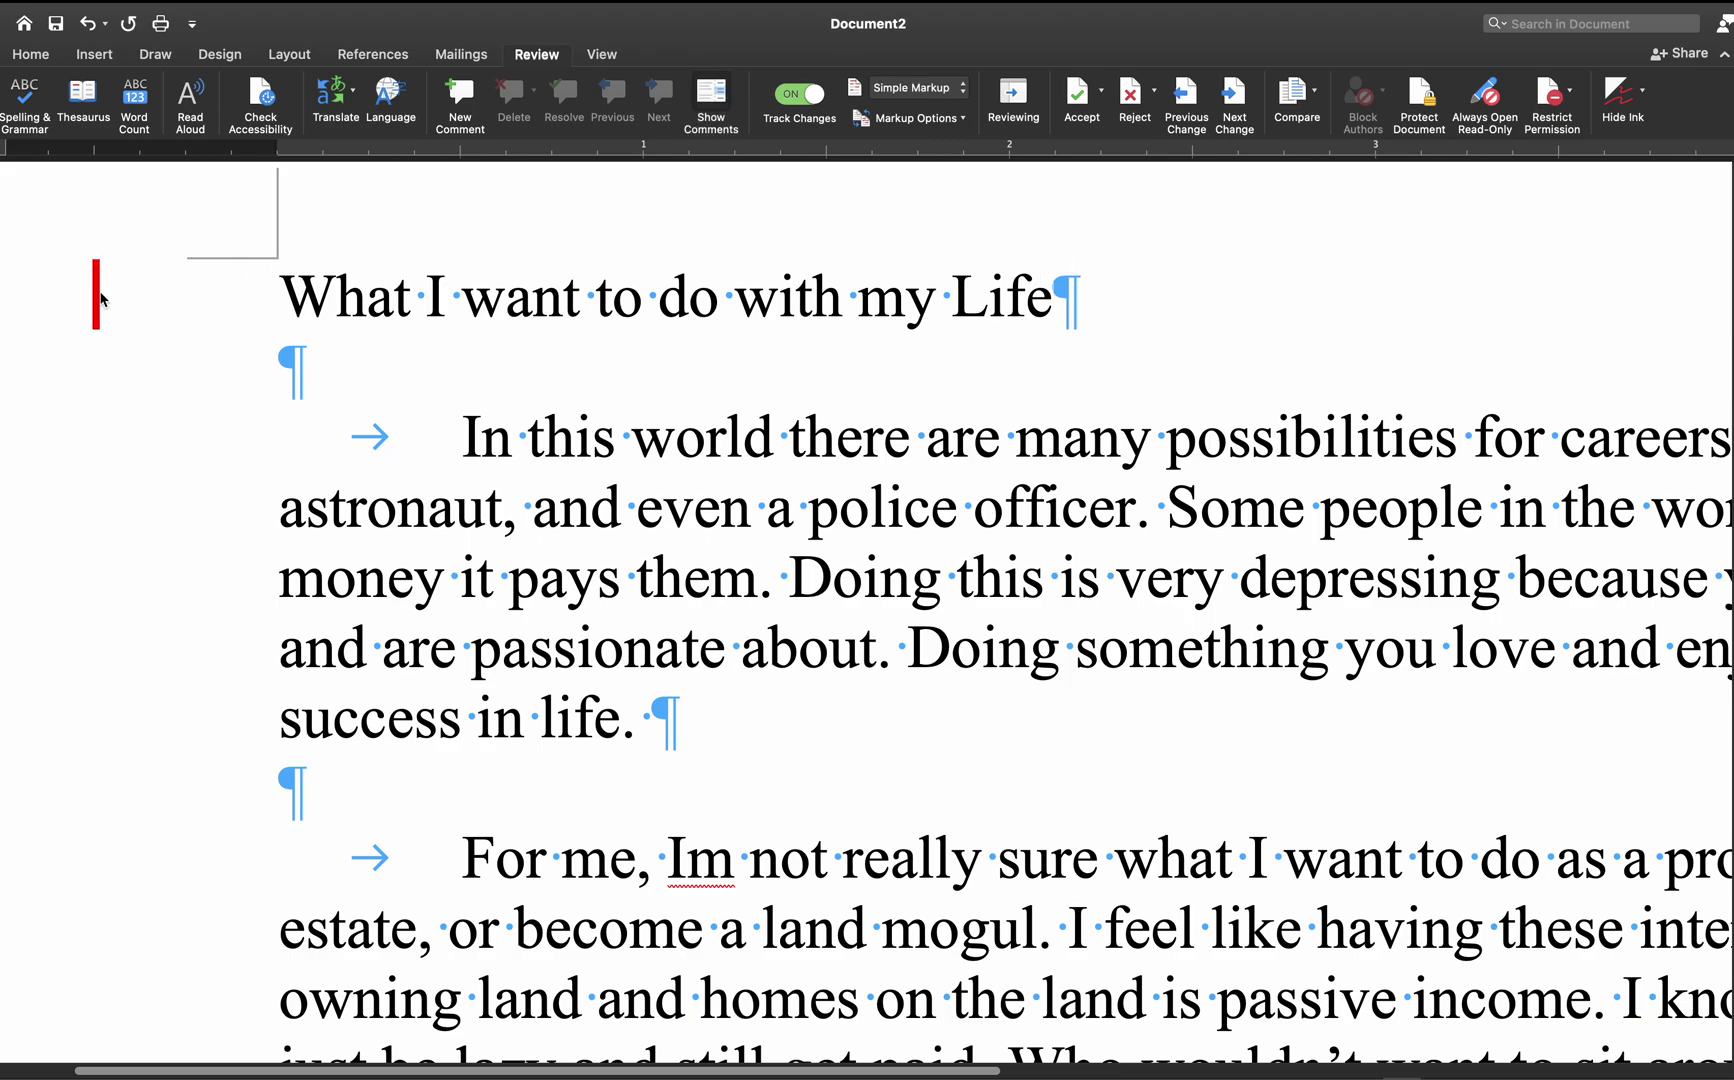
left_click(97, 296)
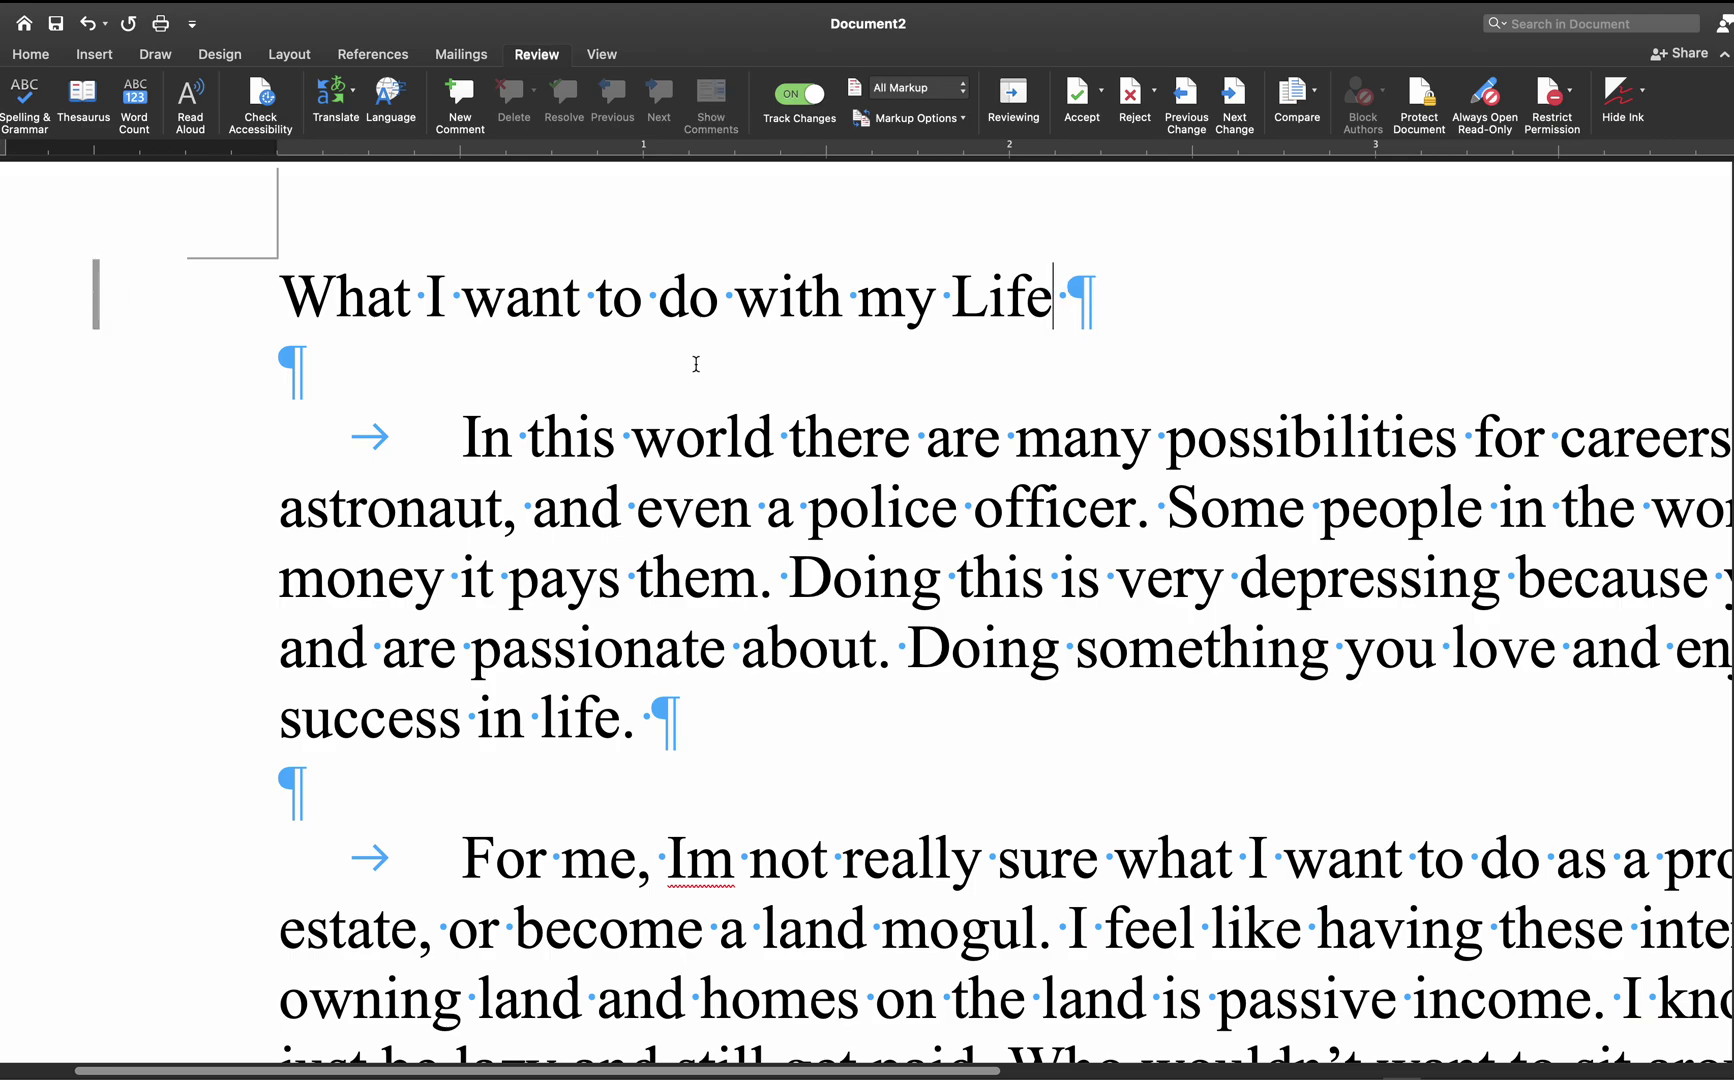
left_click(100, 313)
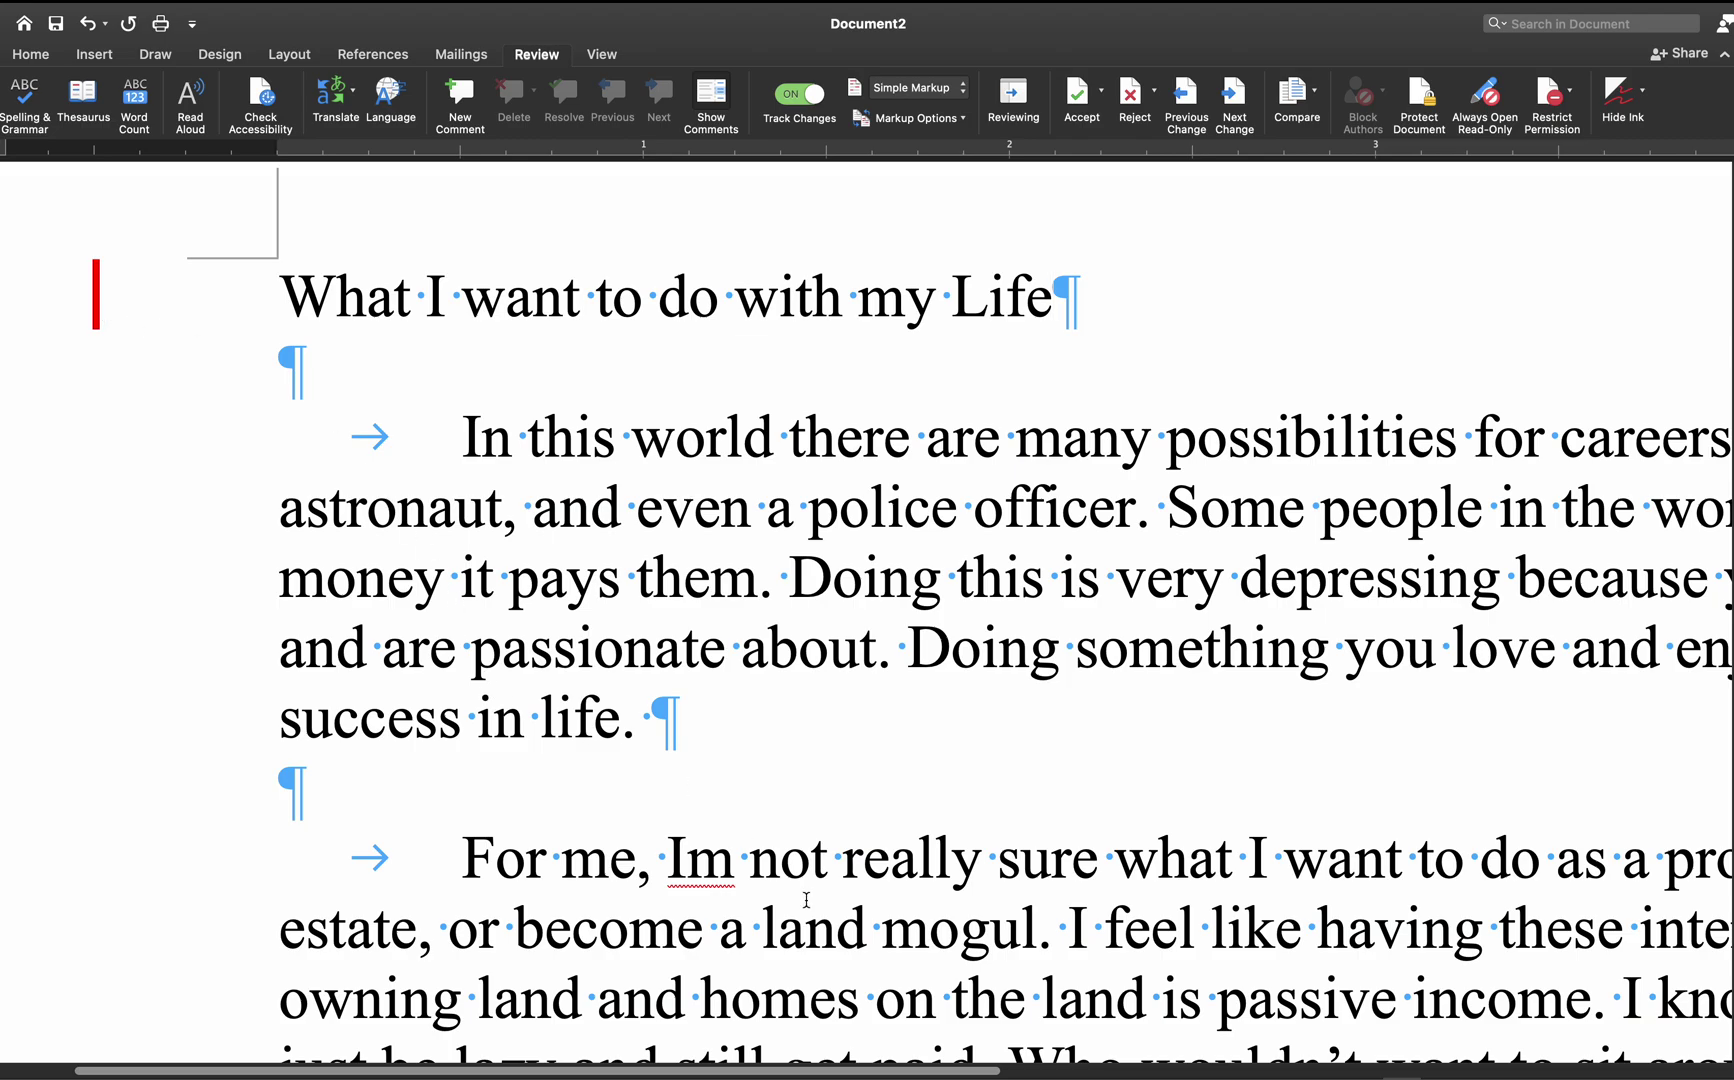
- Delete the trailing space after "success in life." at the end of the first paragraph
key("BackSpace")
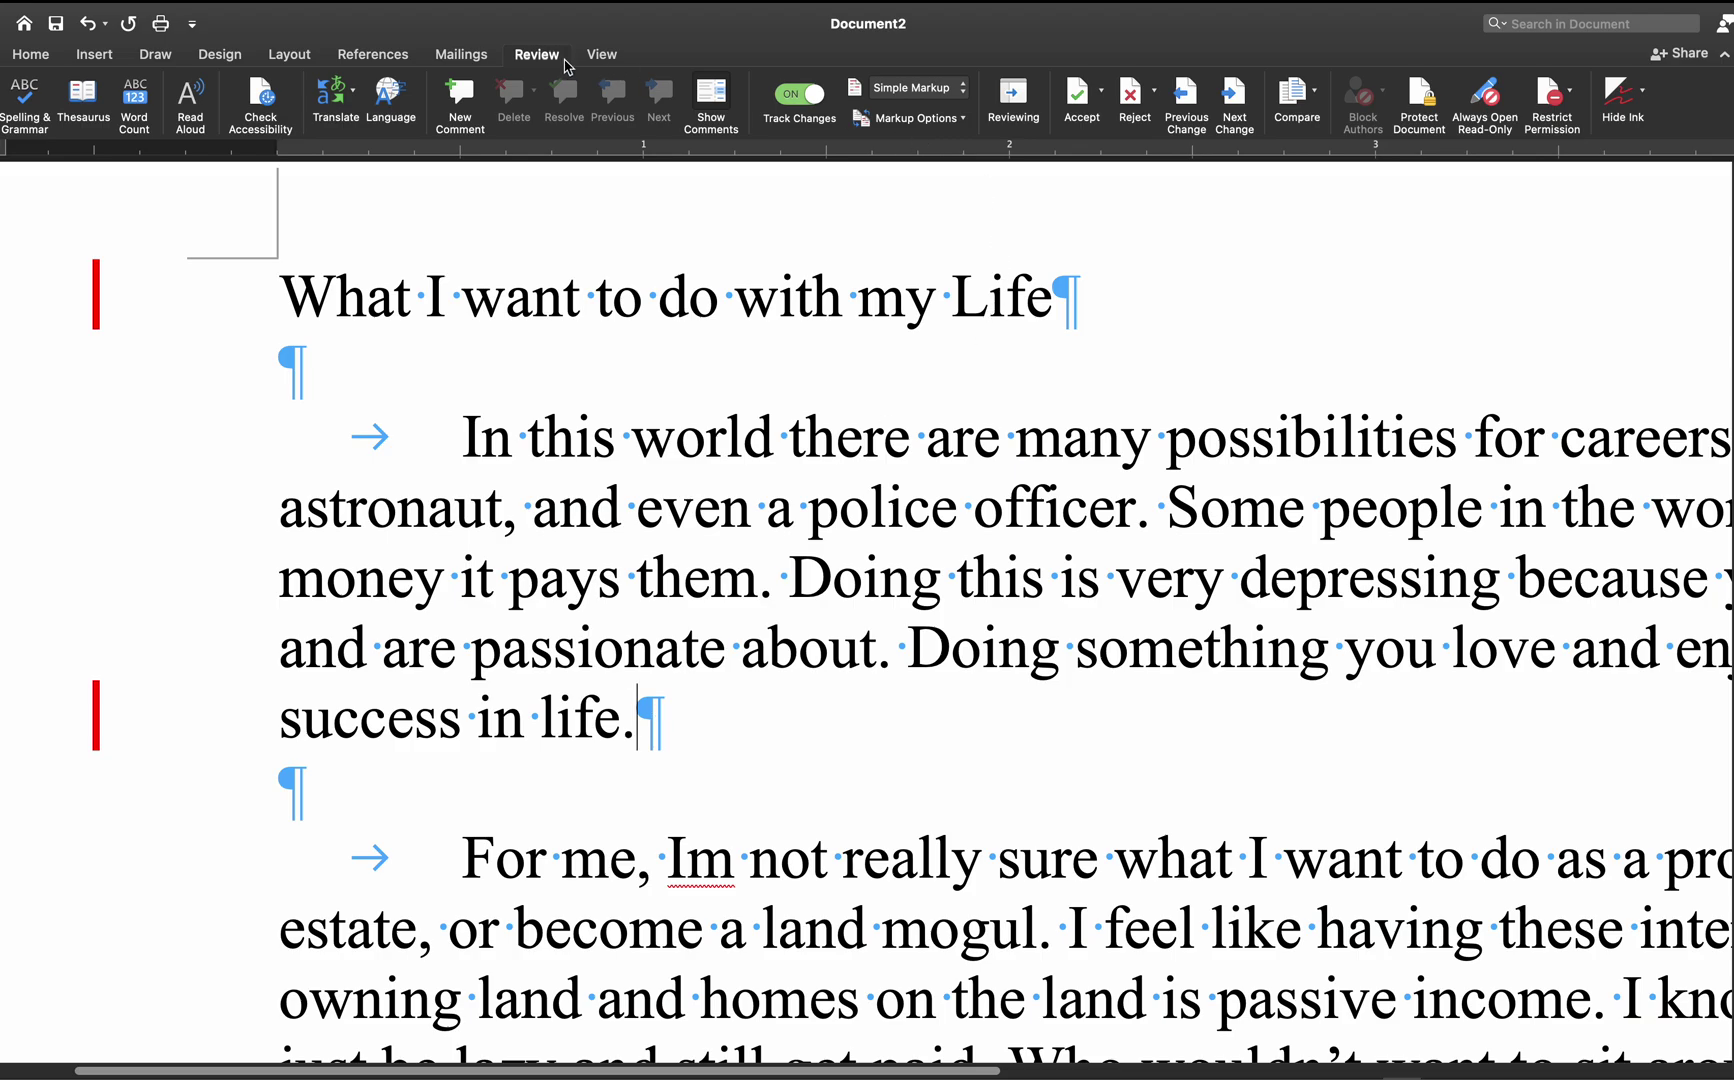
left_click(36, 56)
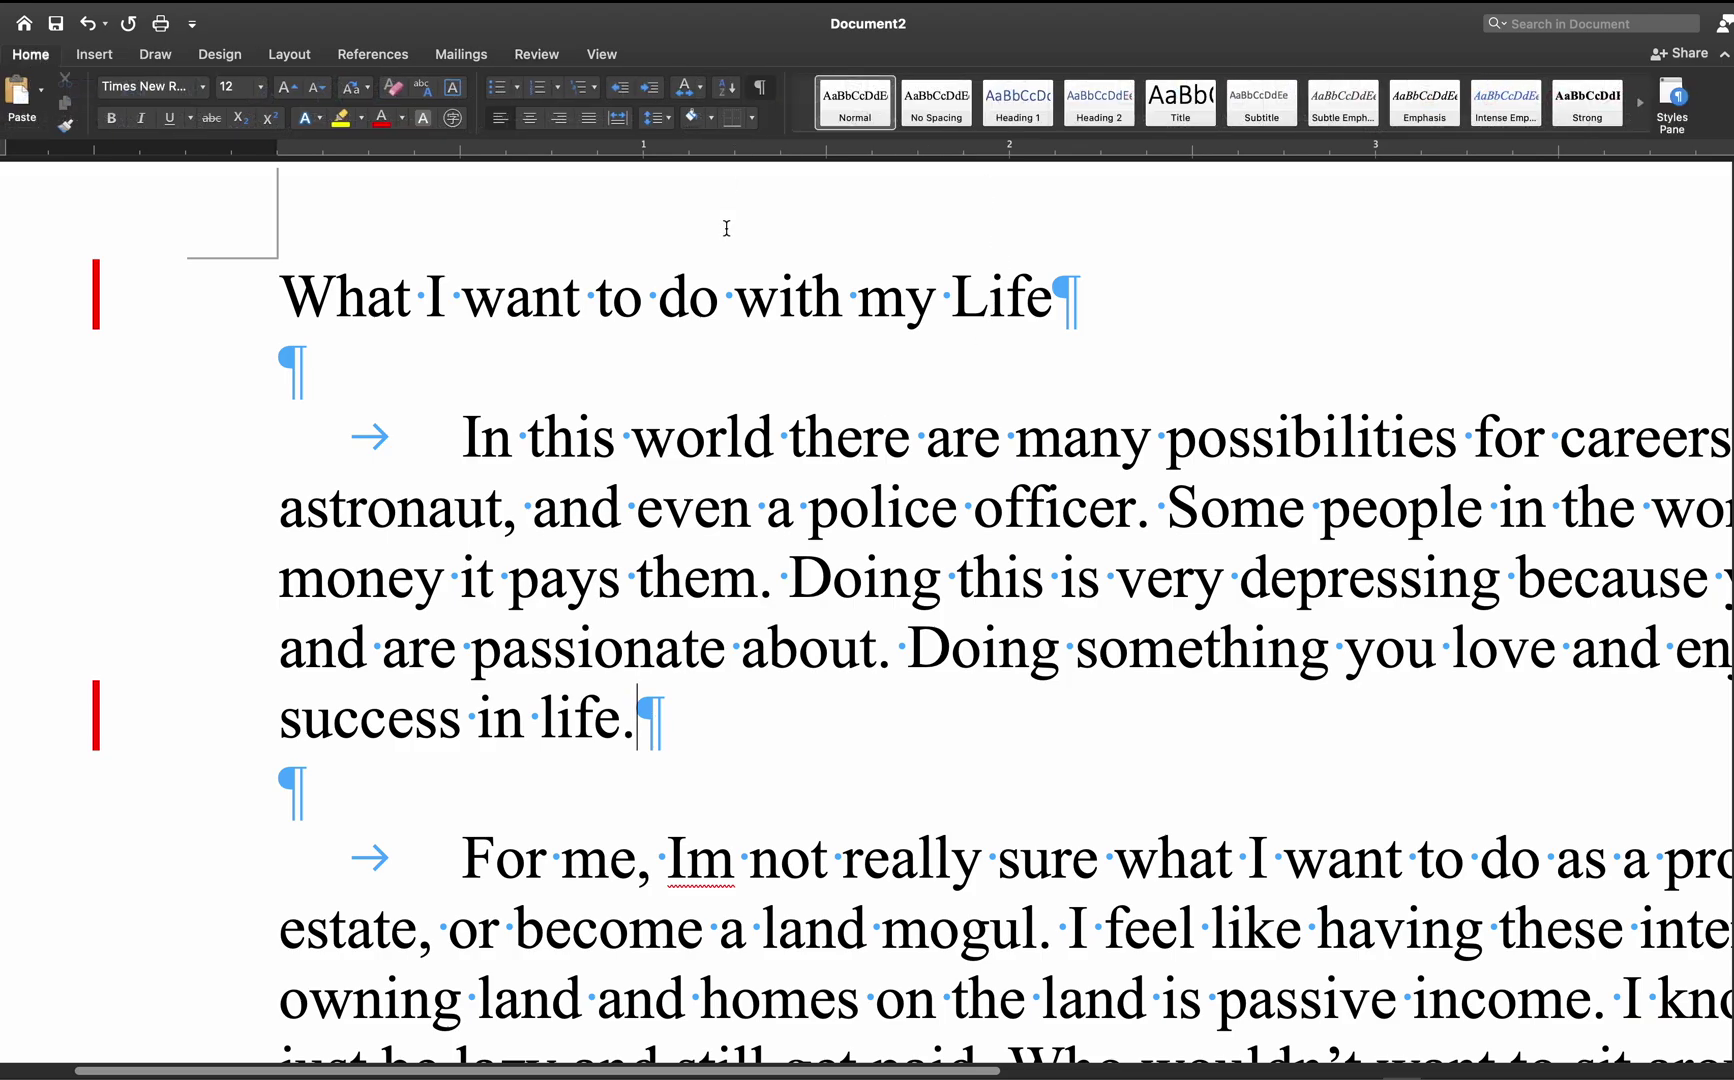
- Hide the formatting marks and toggle the tracked-change display between Simple Markup and All Markup, ending on Simple Markup
left_click(761, 89)
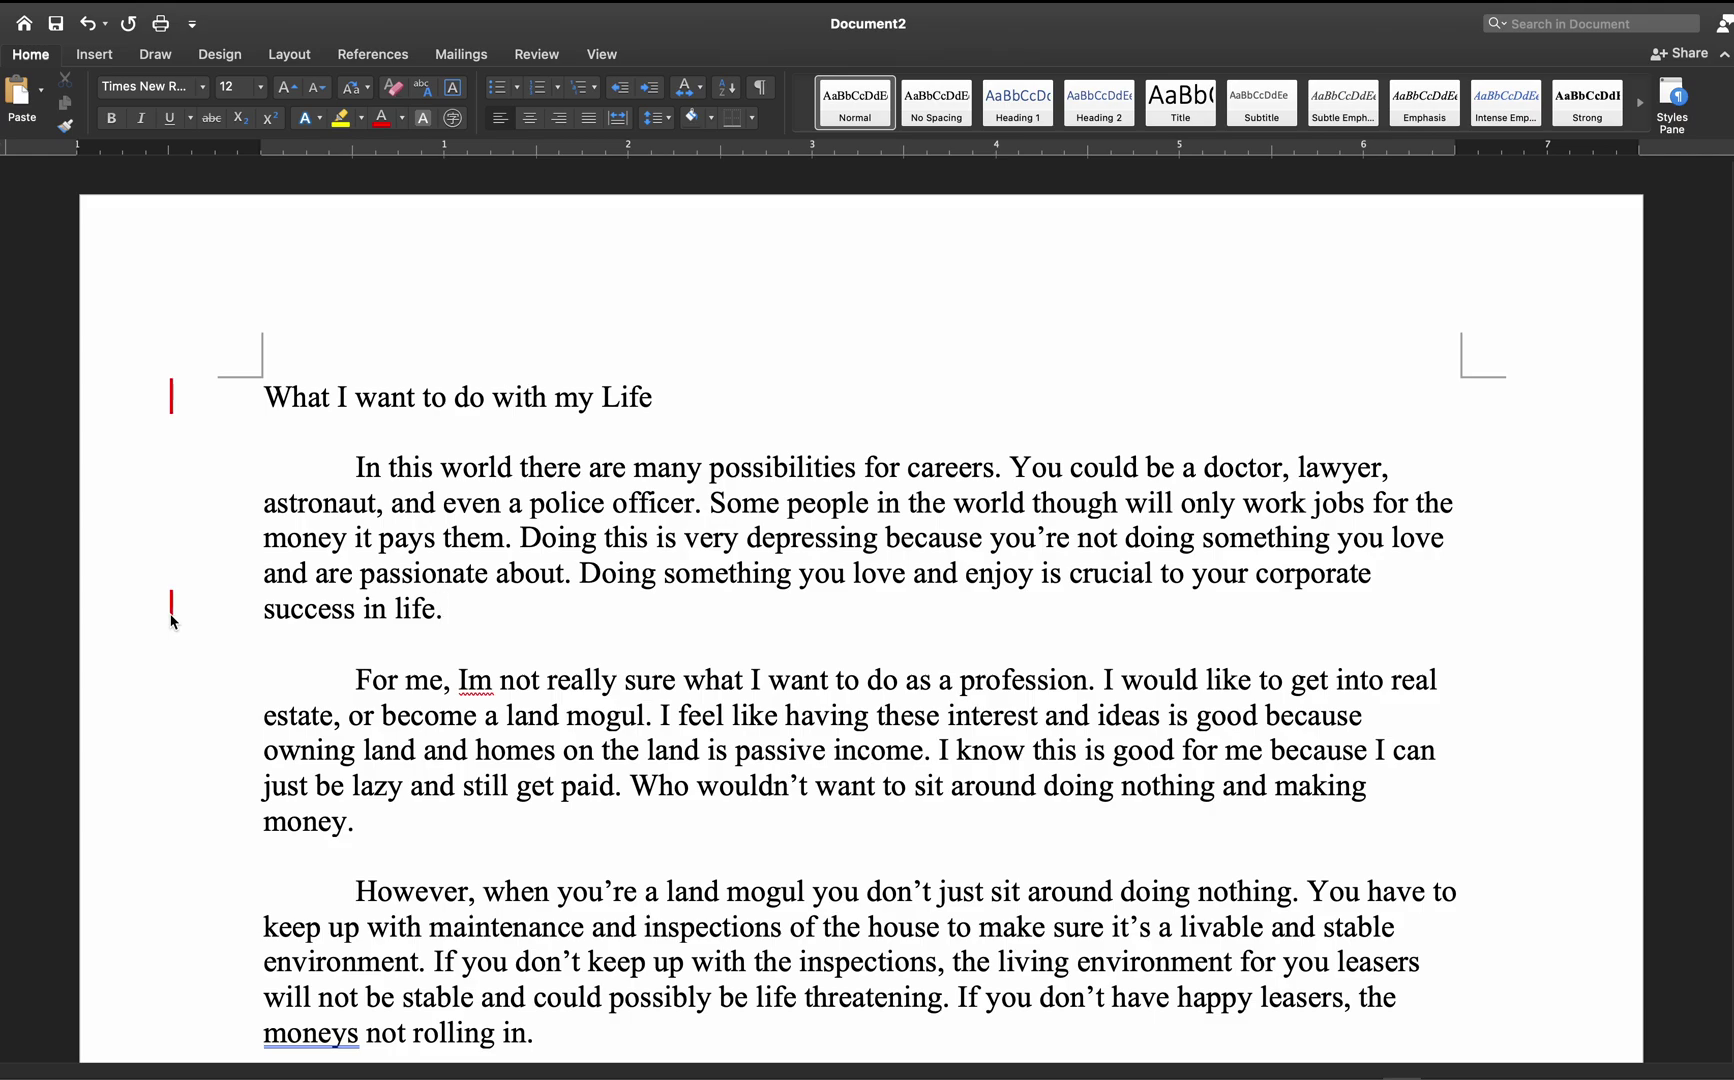
left_click(536, 54)
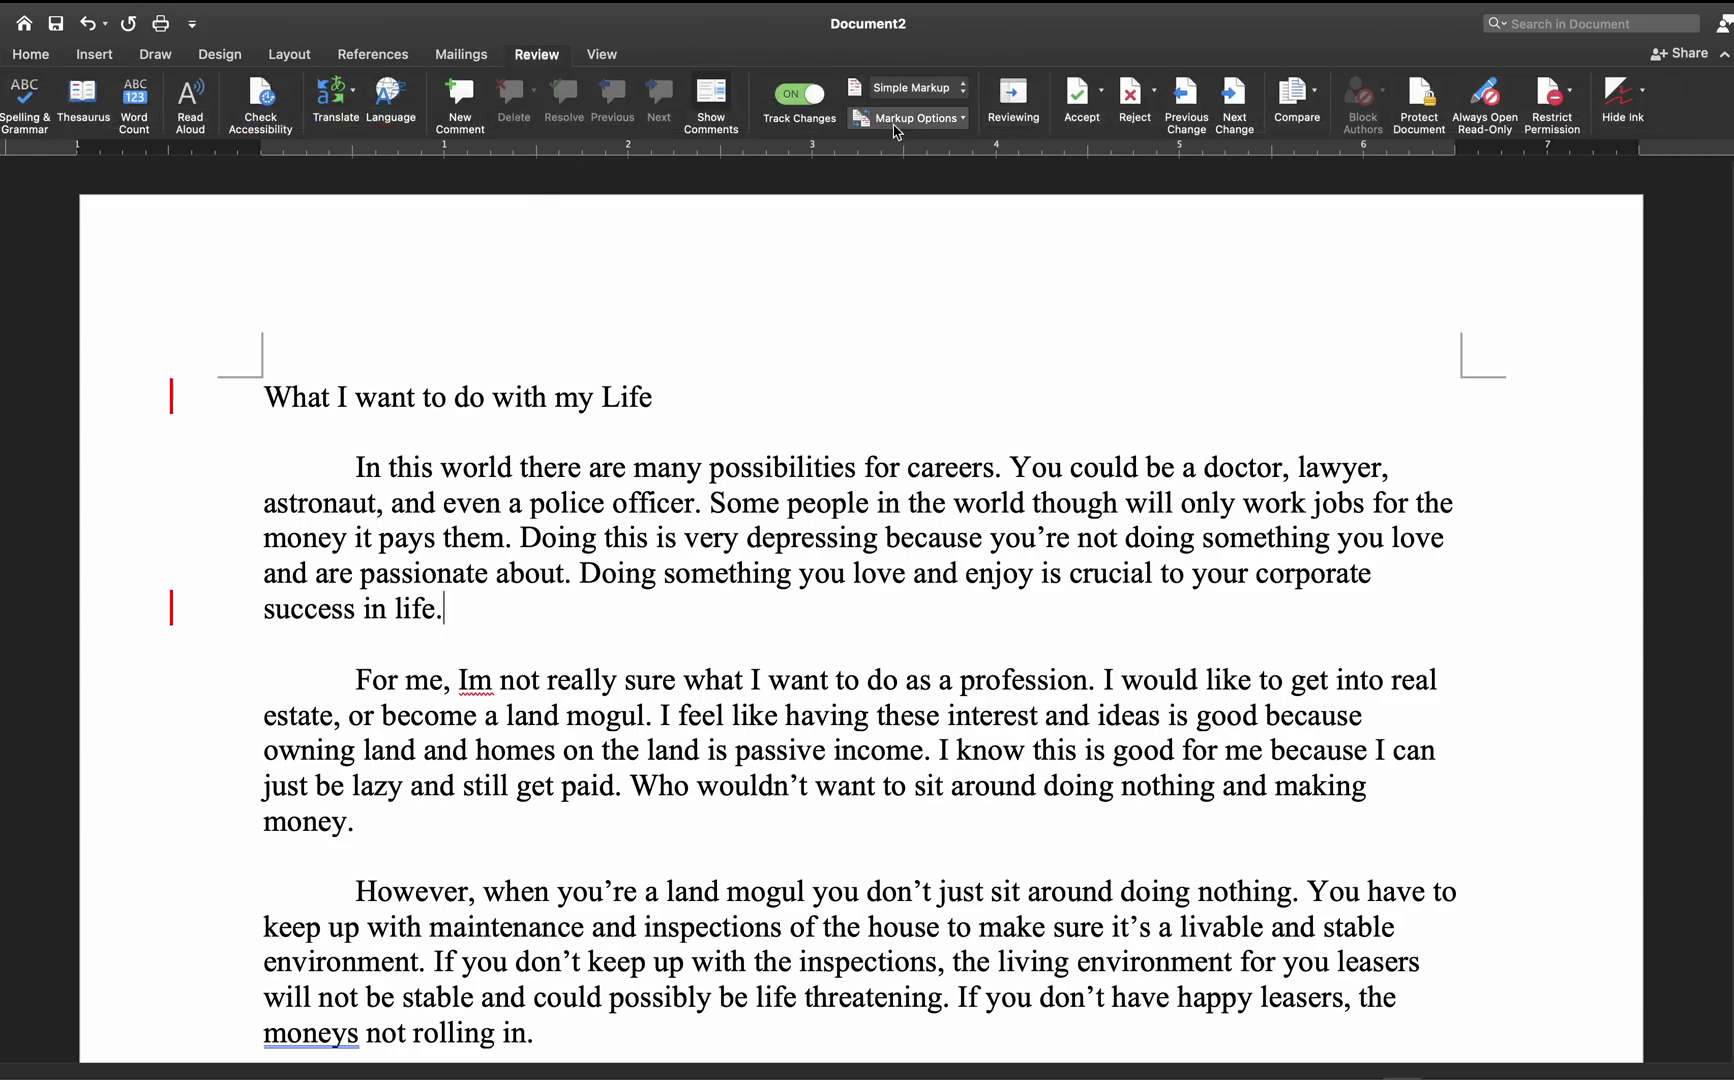
left_click(949, 95)
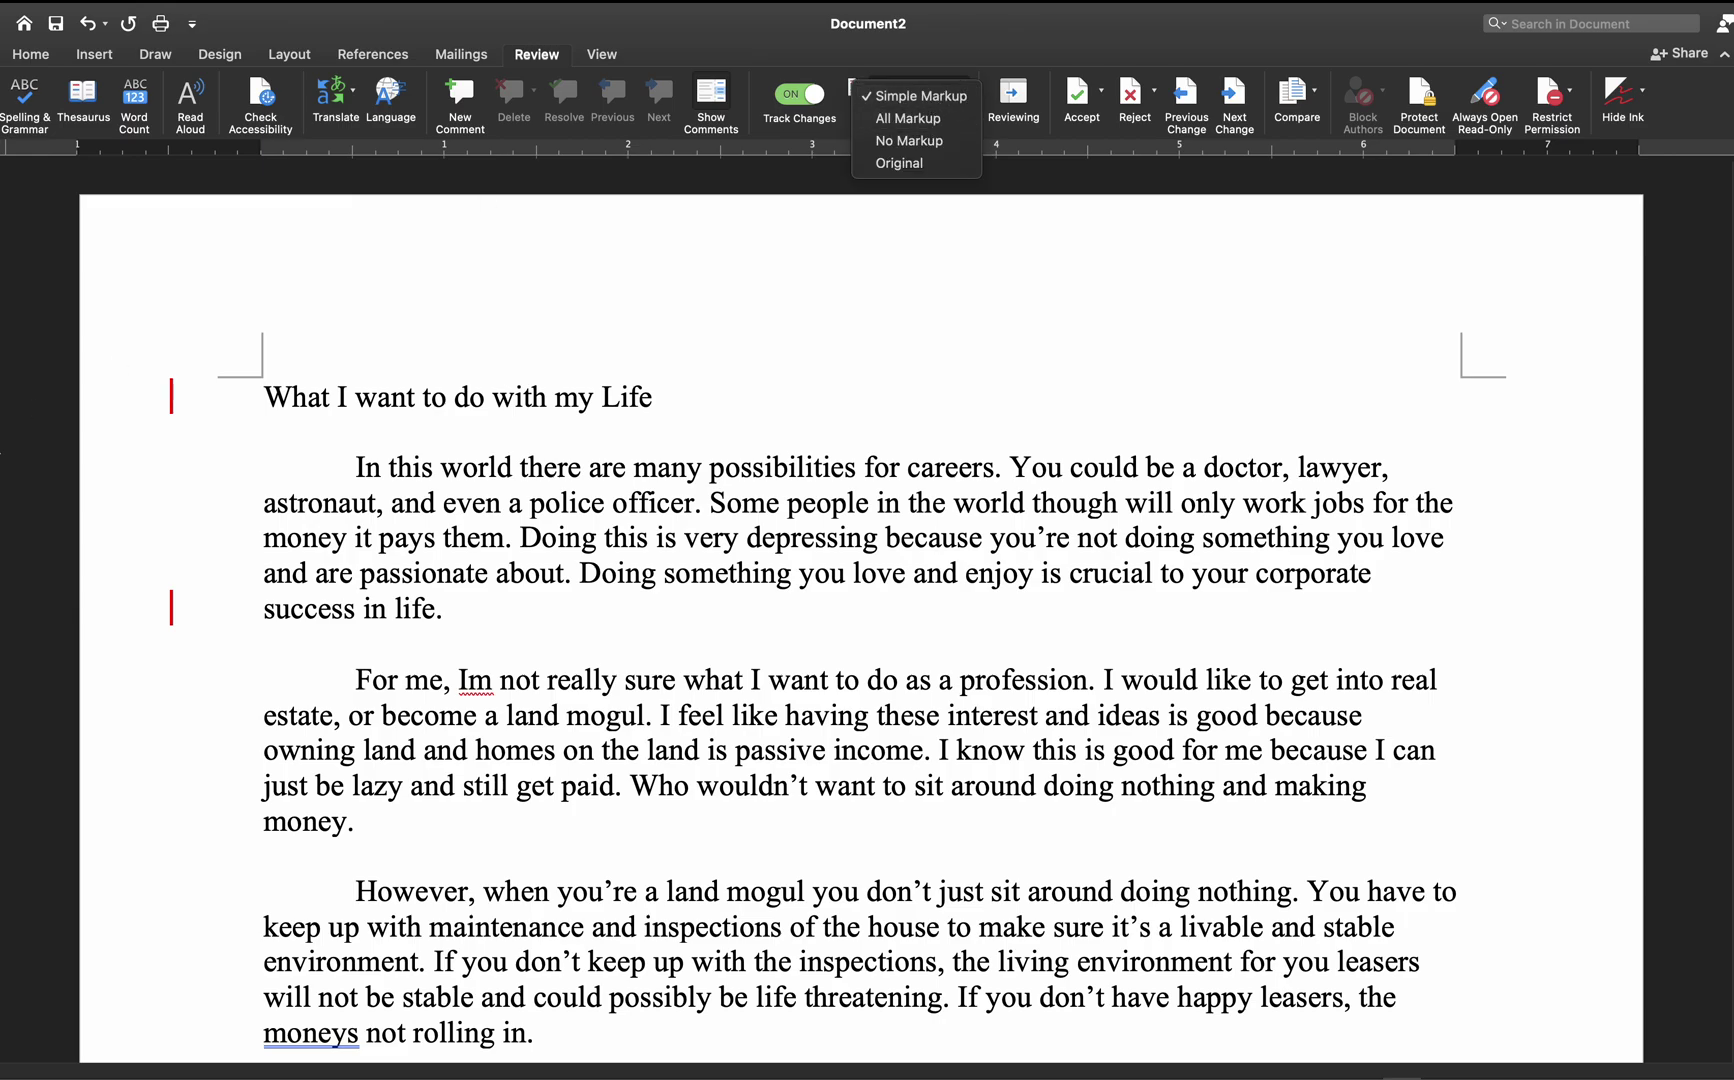
left_click(176, 400)
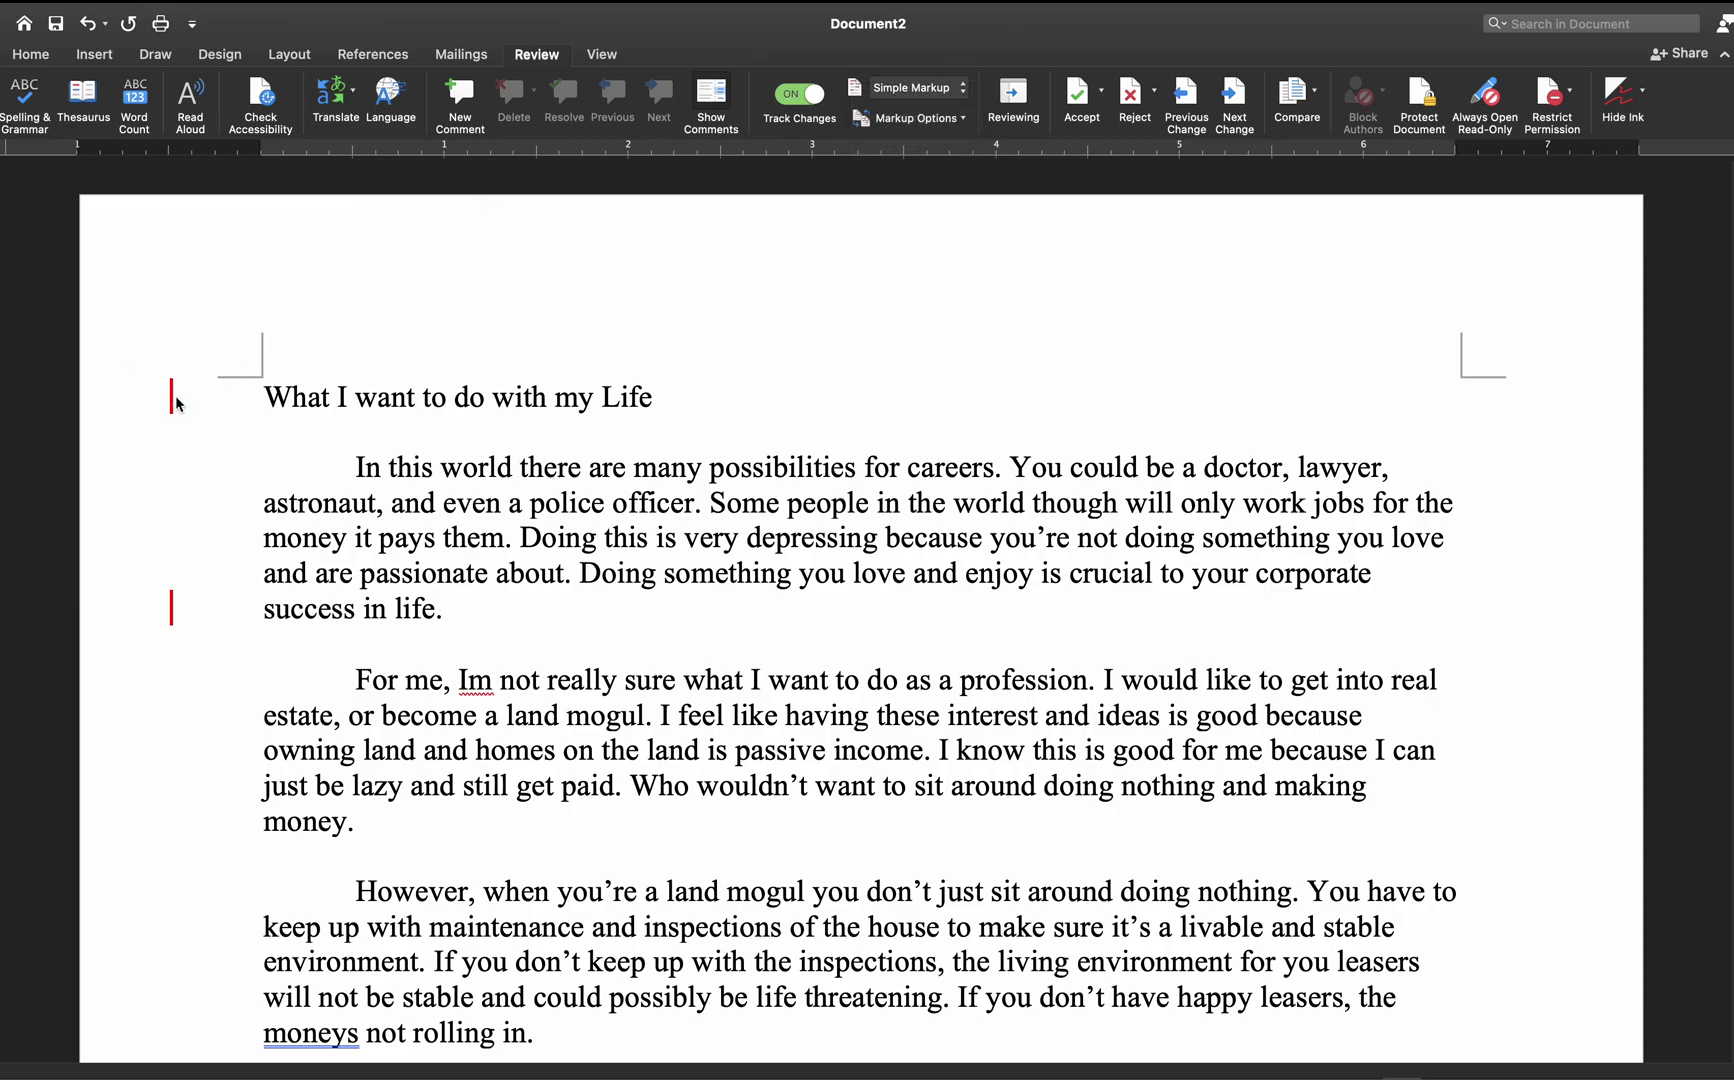
left_click(172, 397)
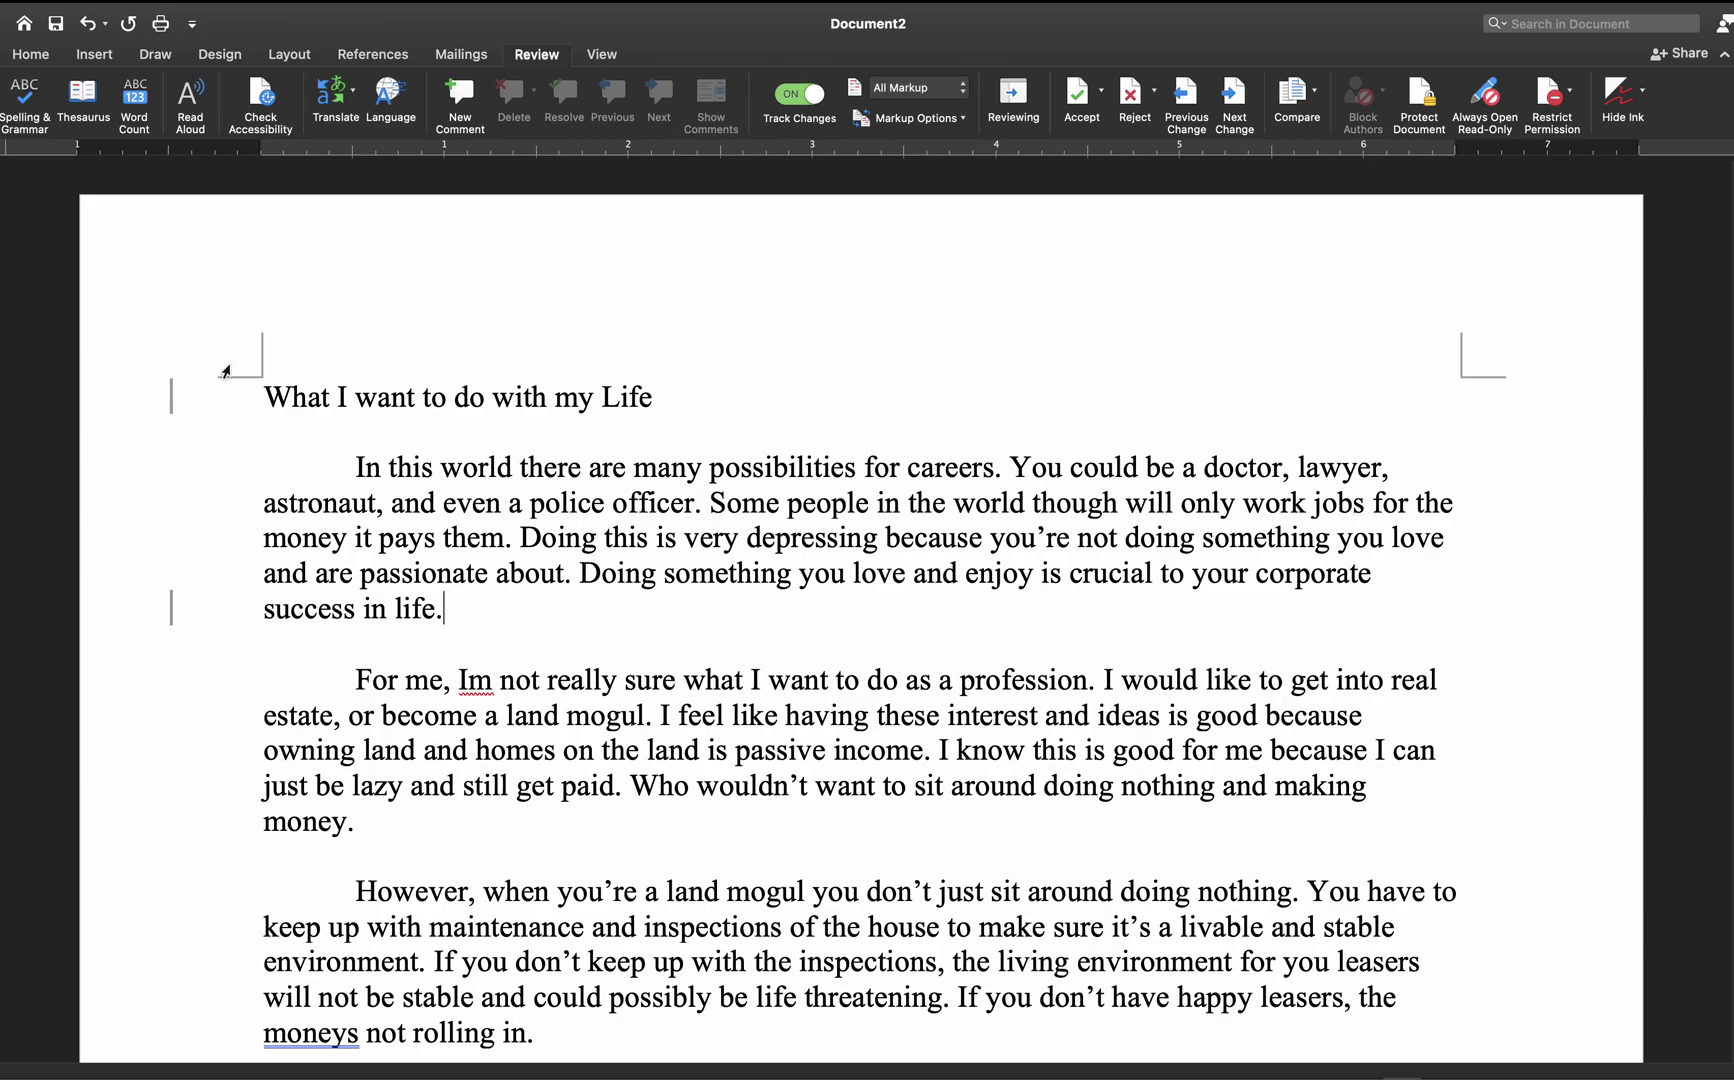
left_click(172, 400)
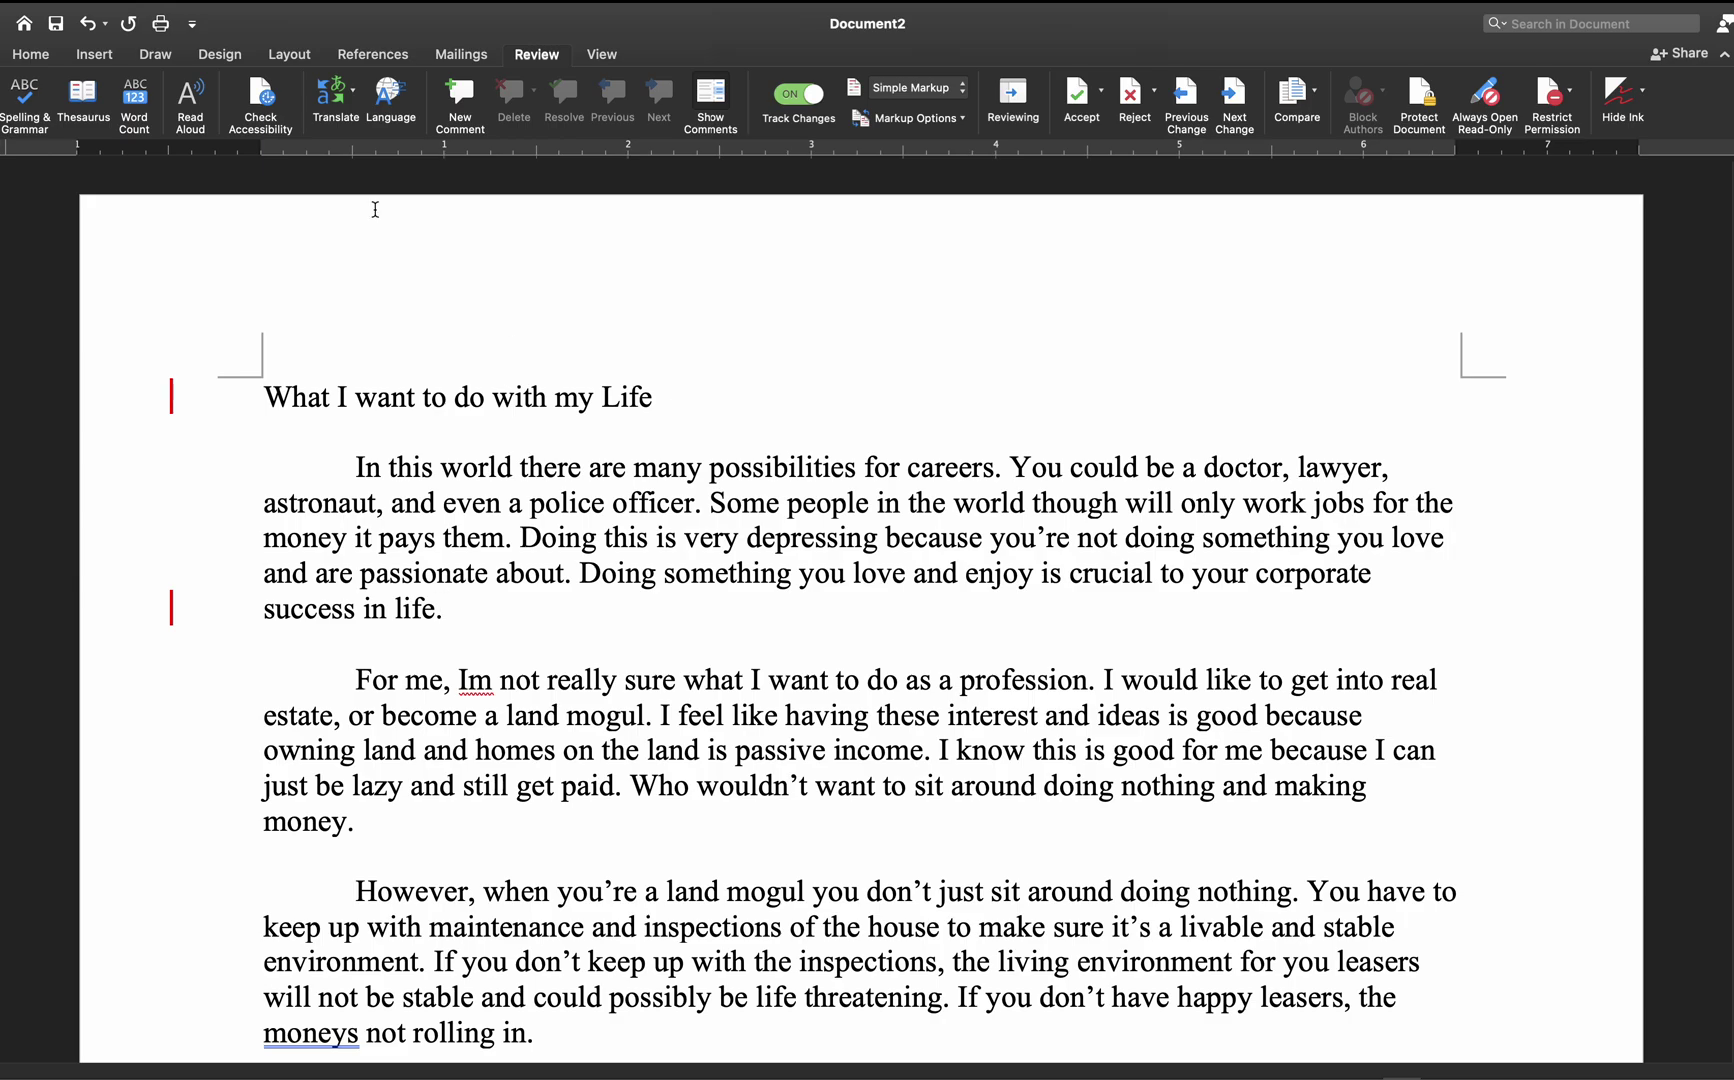
- Center the essay title, insert an empty line above it, and show the formatting marks
left_click(46, 58)
left_click(260, 392)
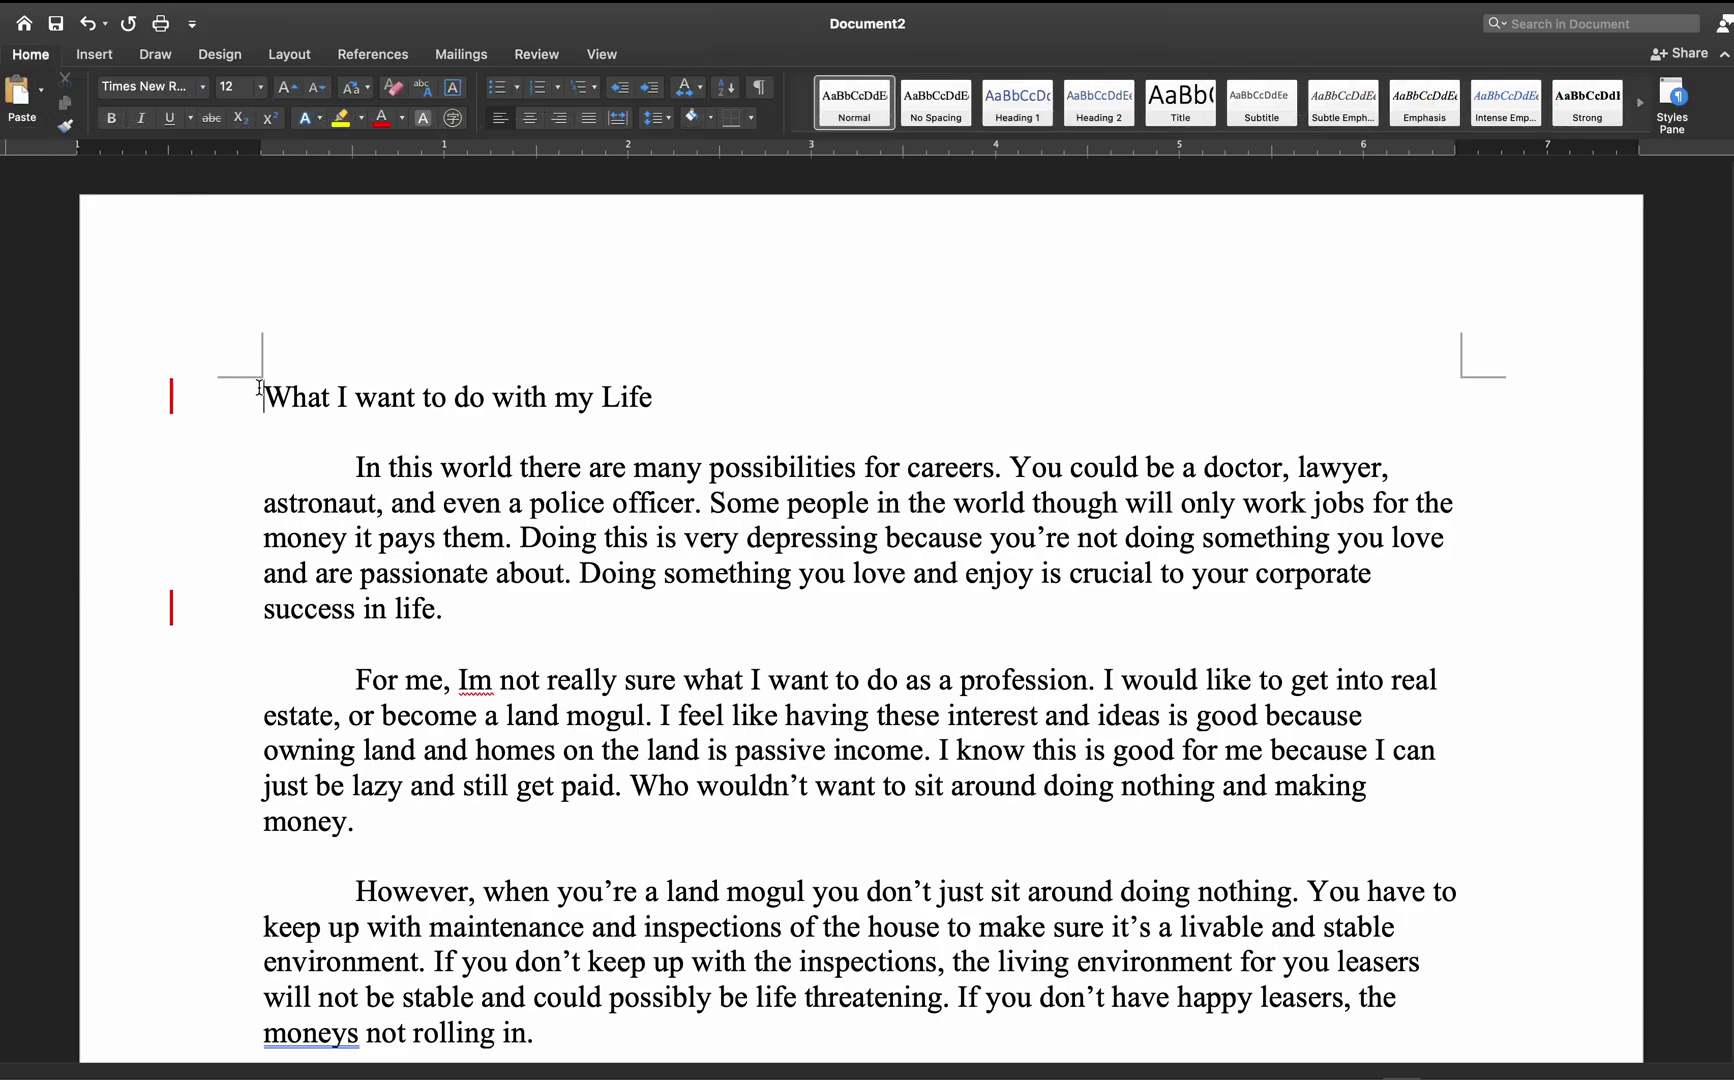
left_click(533, 124)
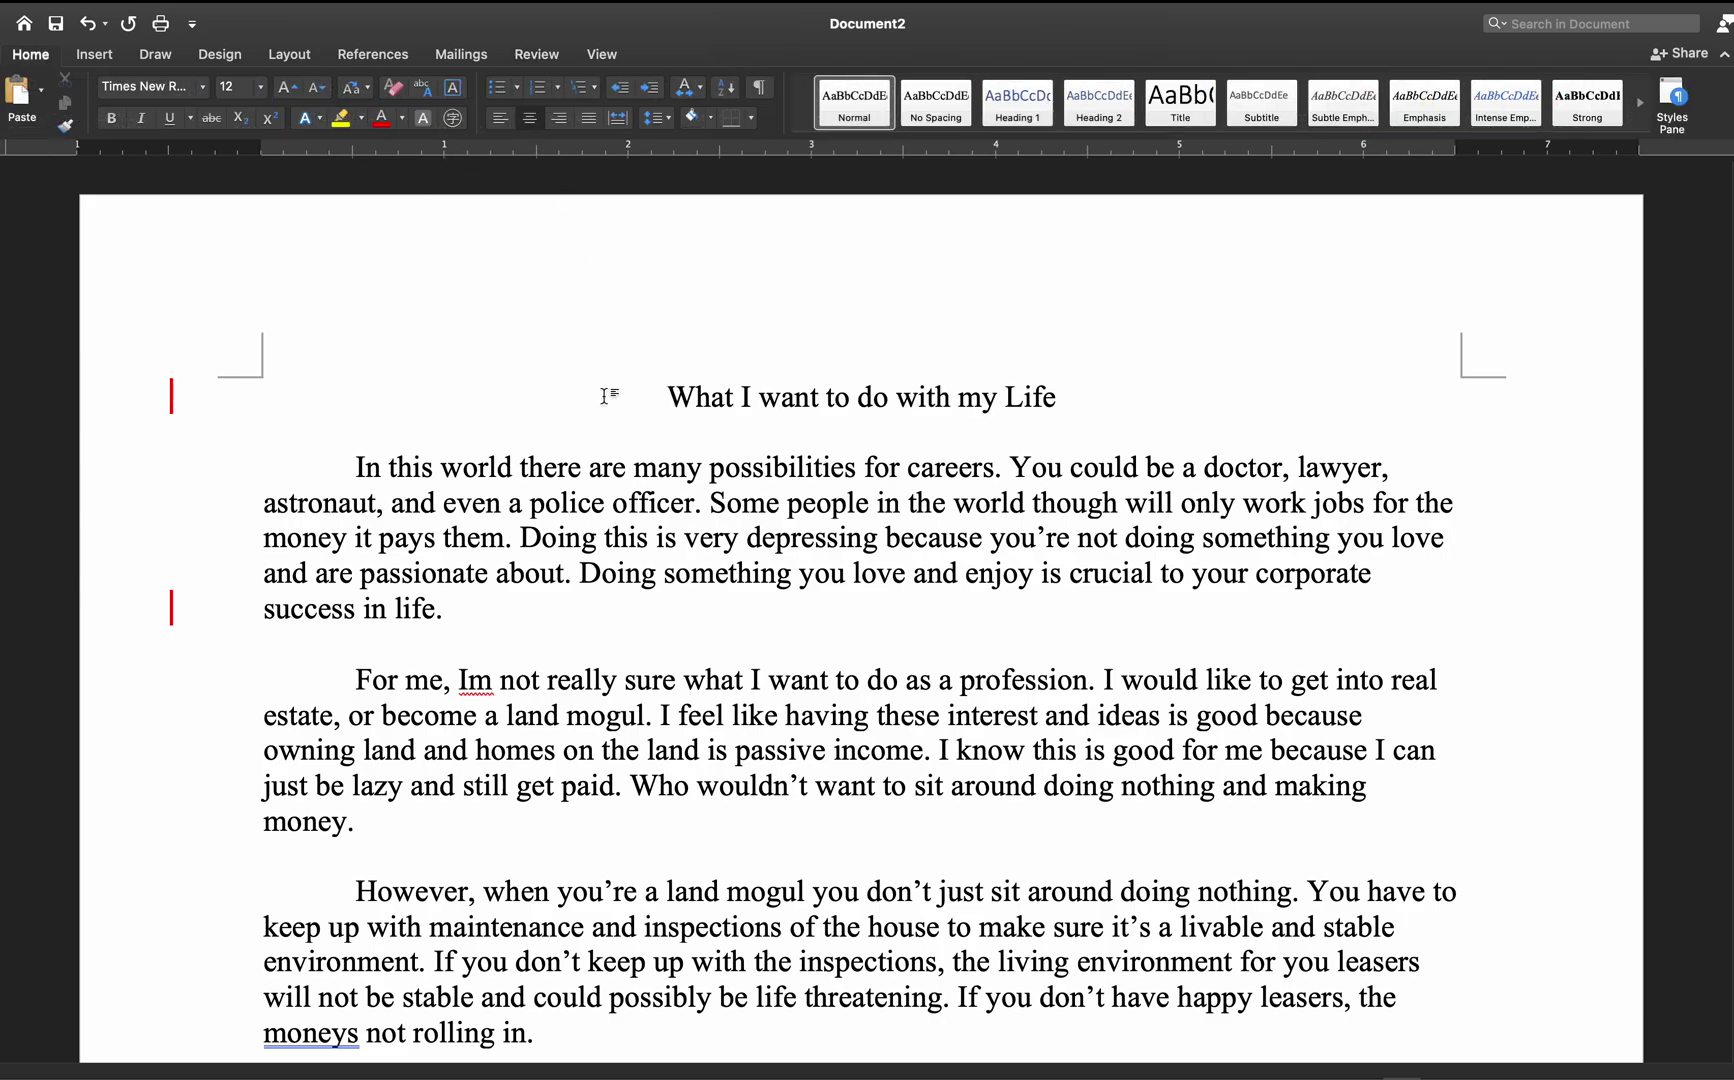
key("Return")
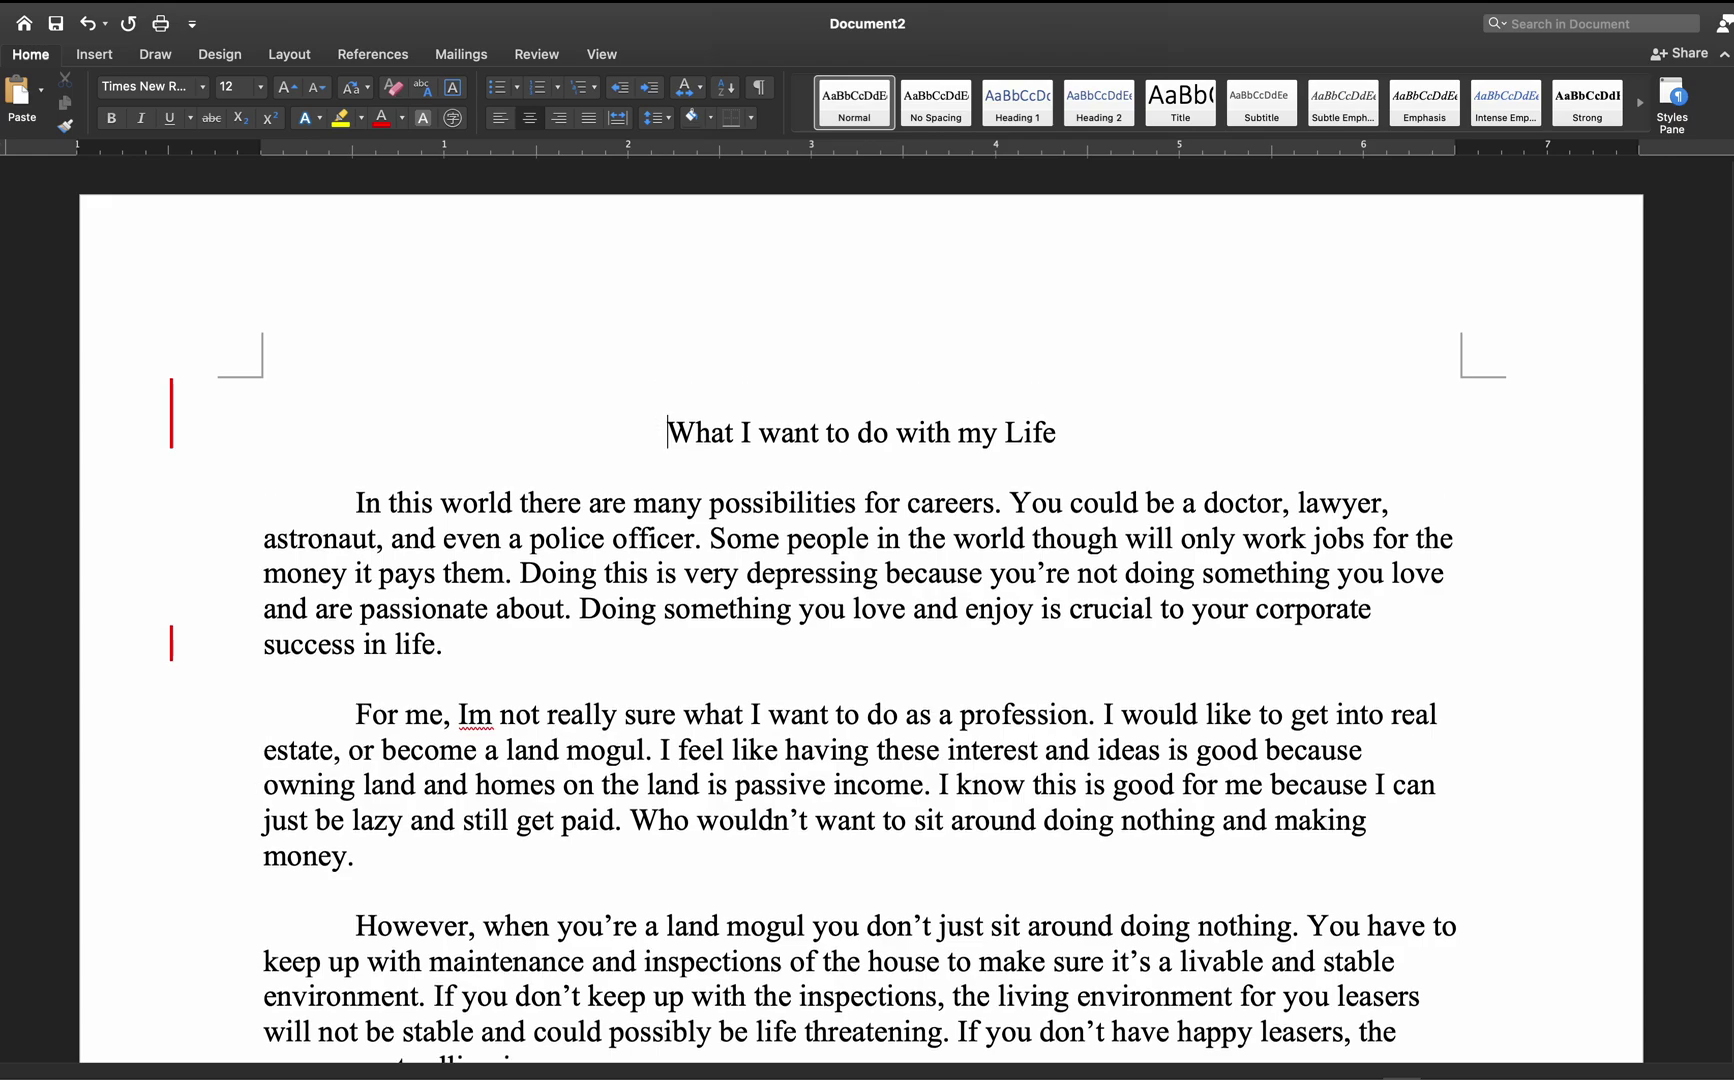
left_click(759, 87)
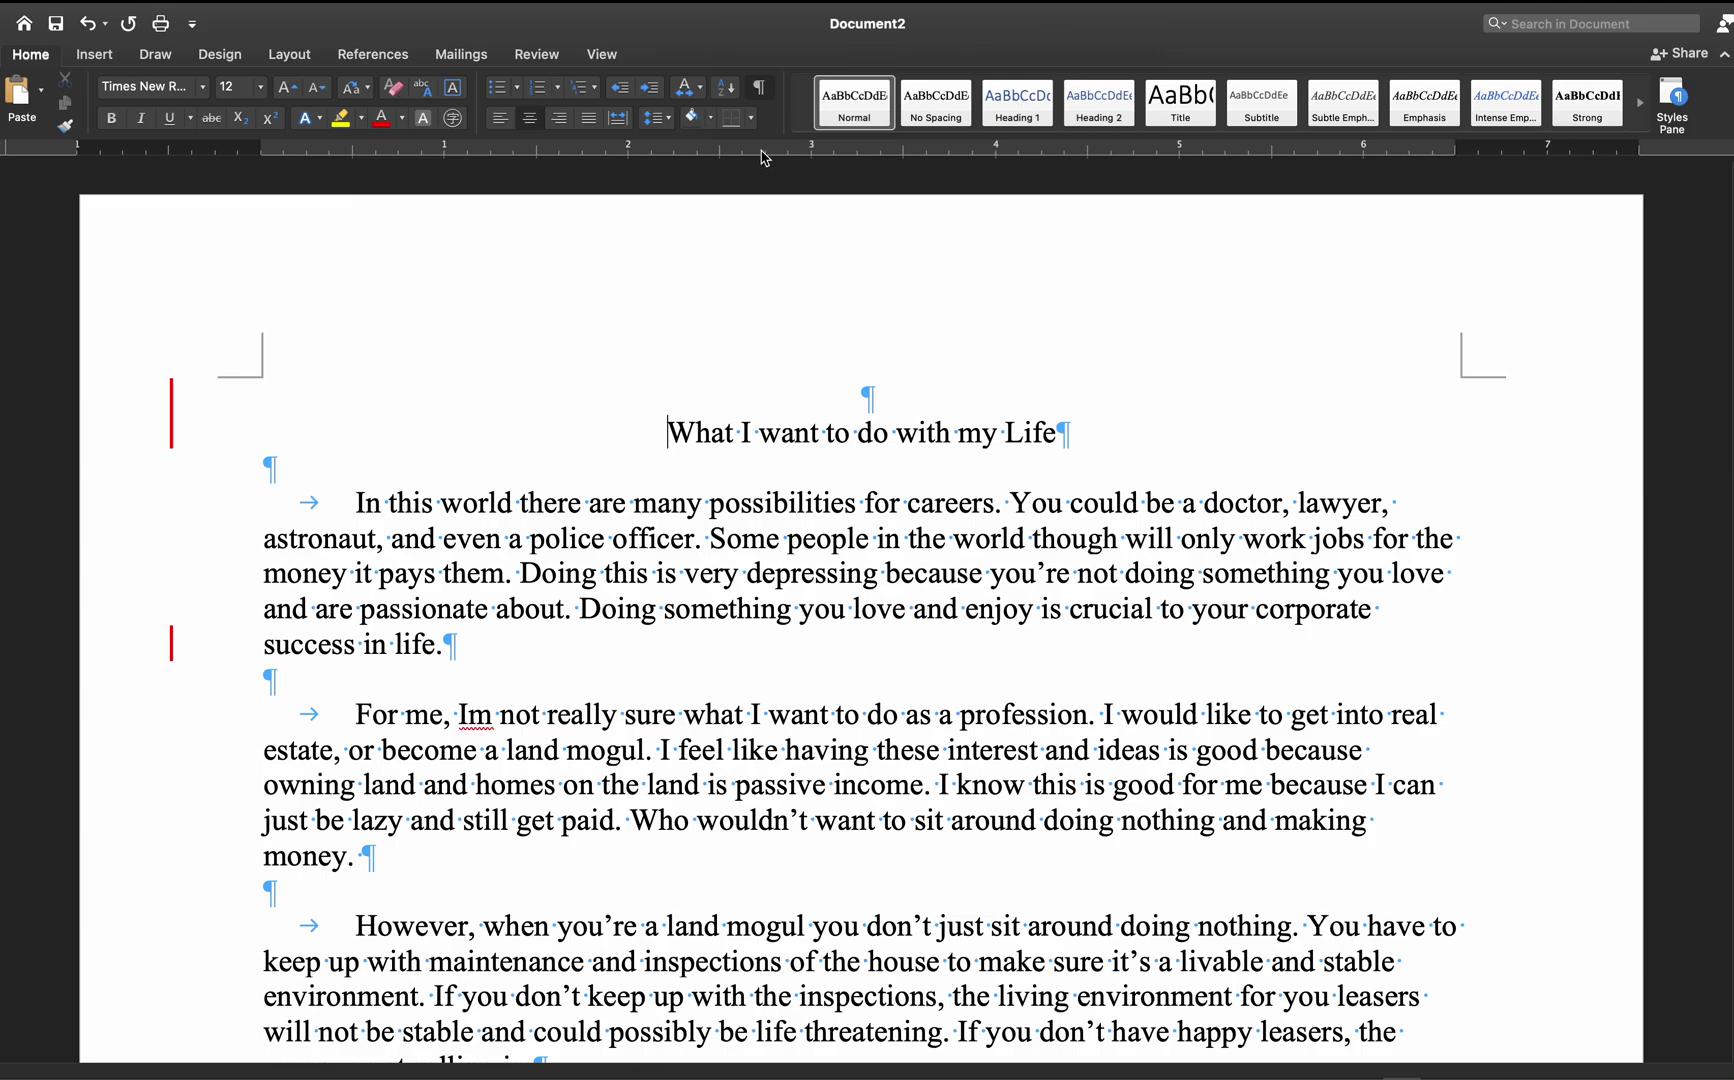
- Open the page header, enter a name on its first line, and undo the automatic text replacement
double_click(527, 290)
type("Regis")
key("Return")
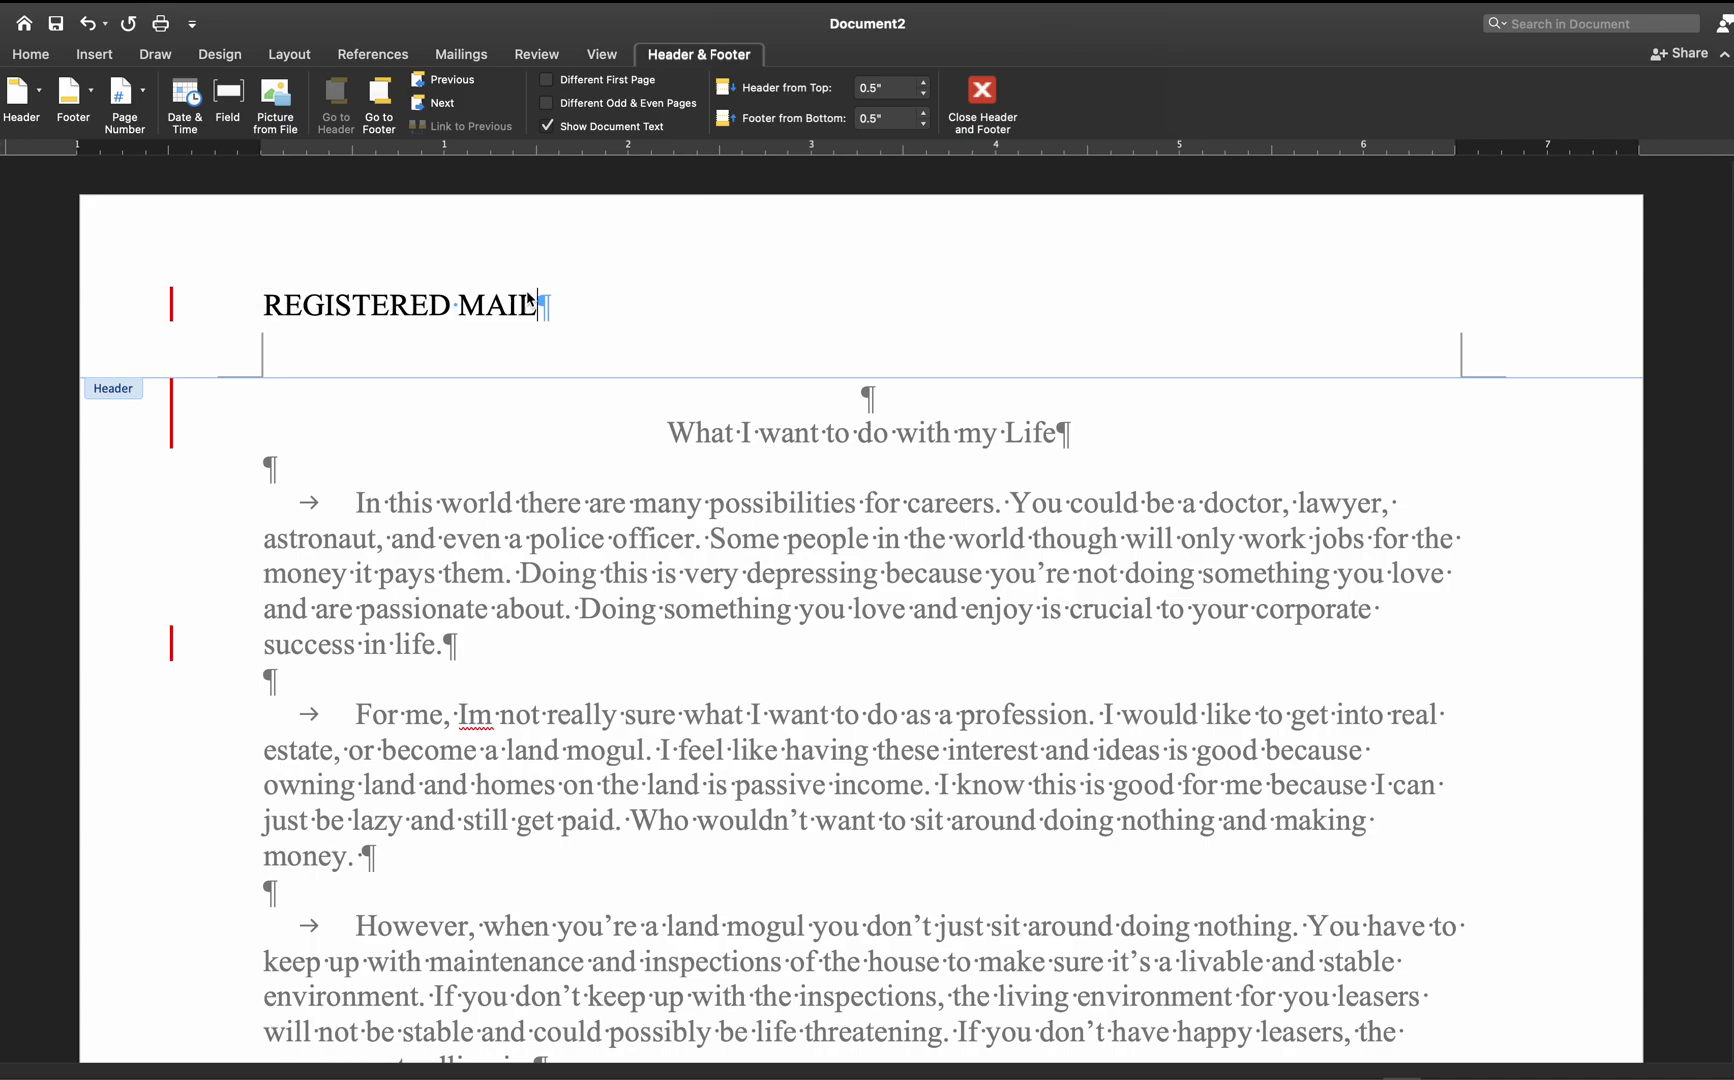
key("super+z")
key("Return")
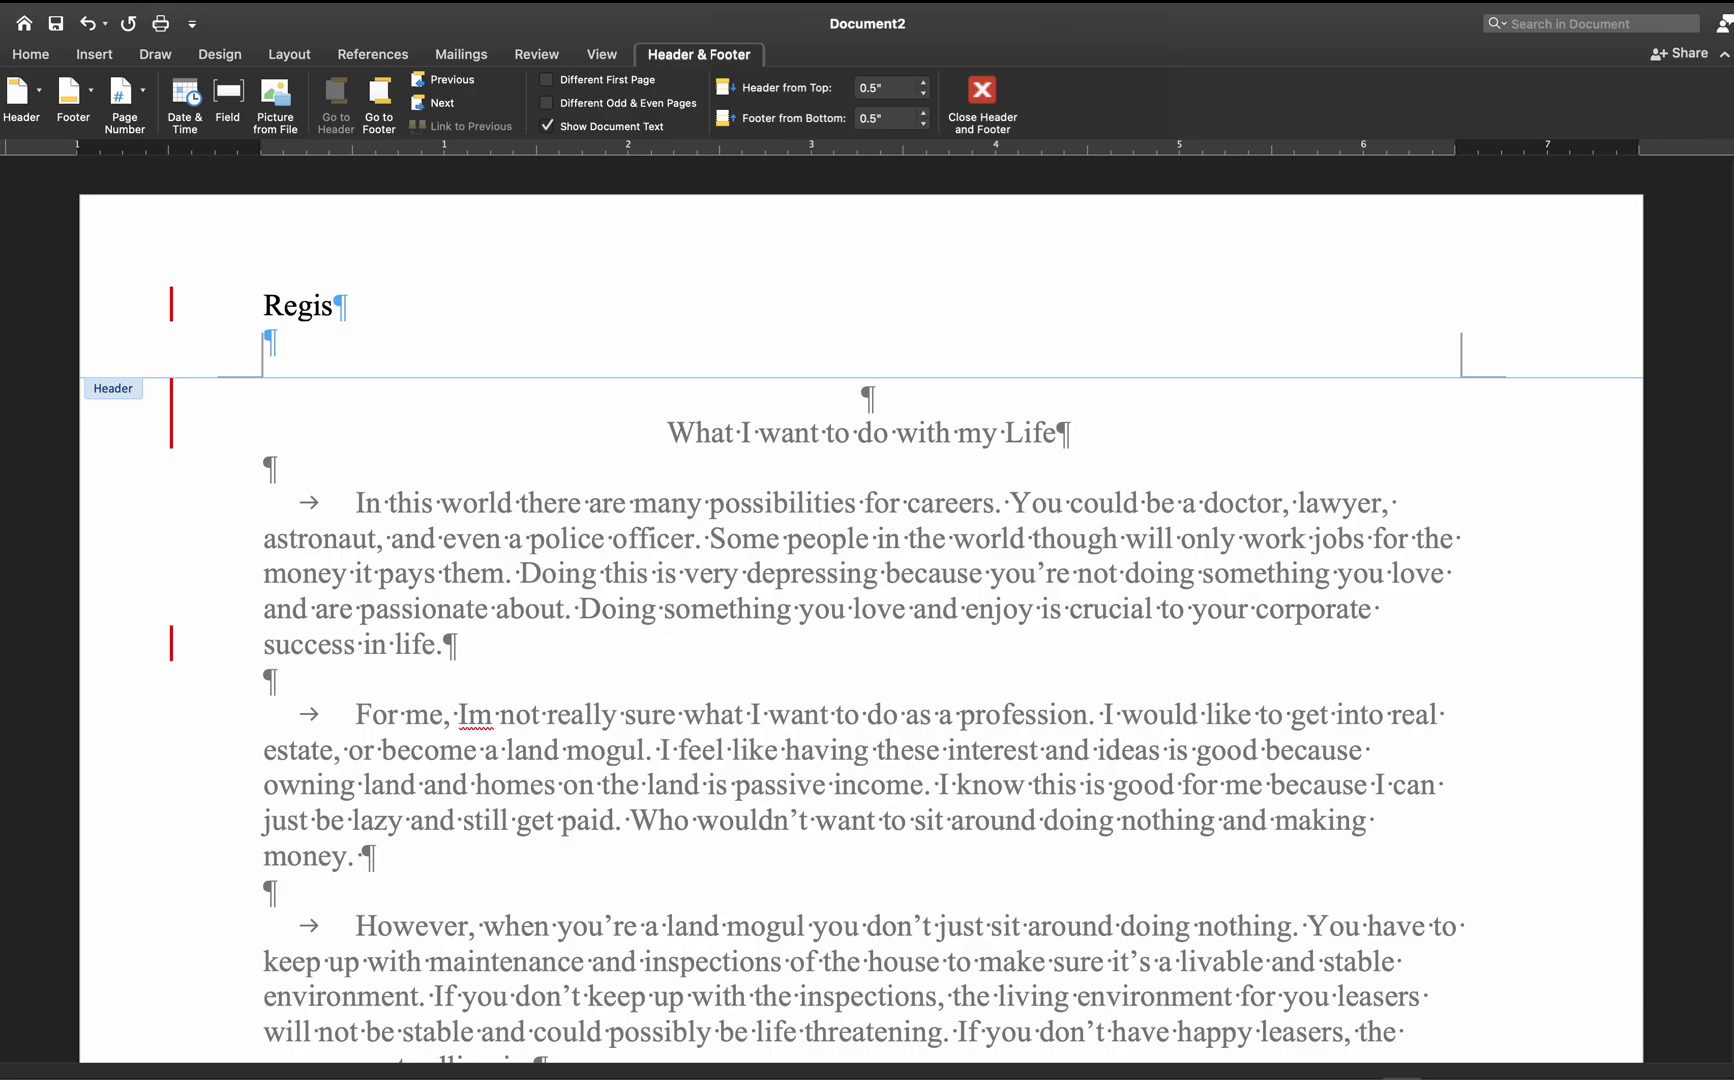
- Enter "Writing Introduction" as the second line of the header
type("Introduction")
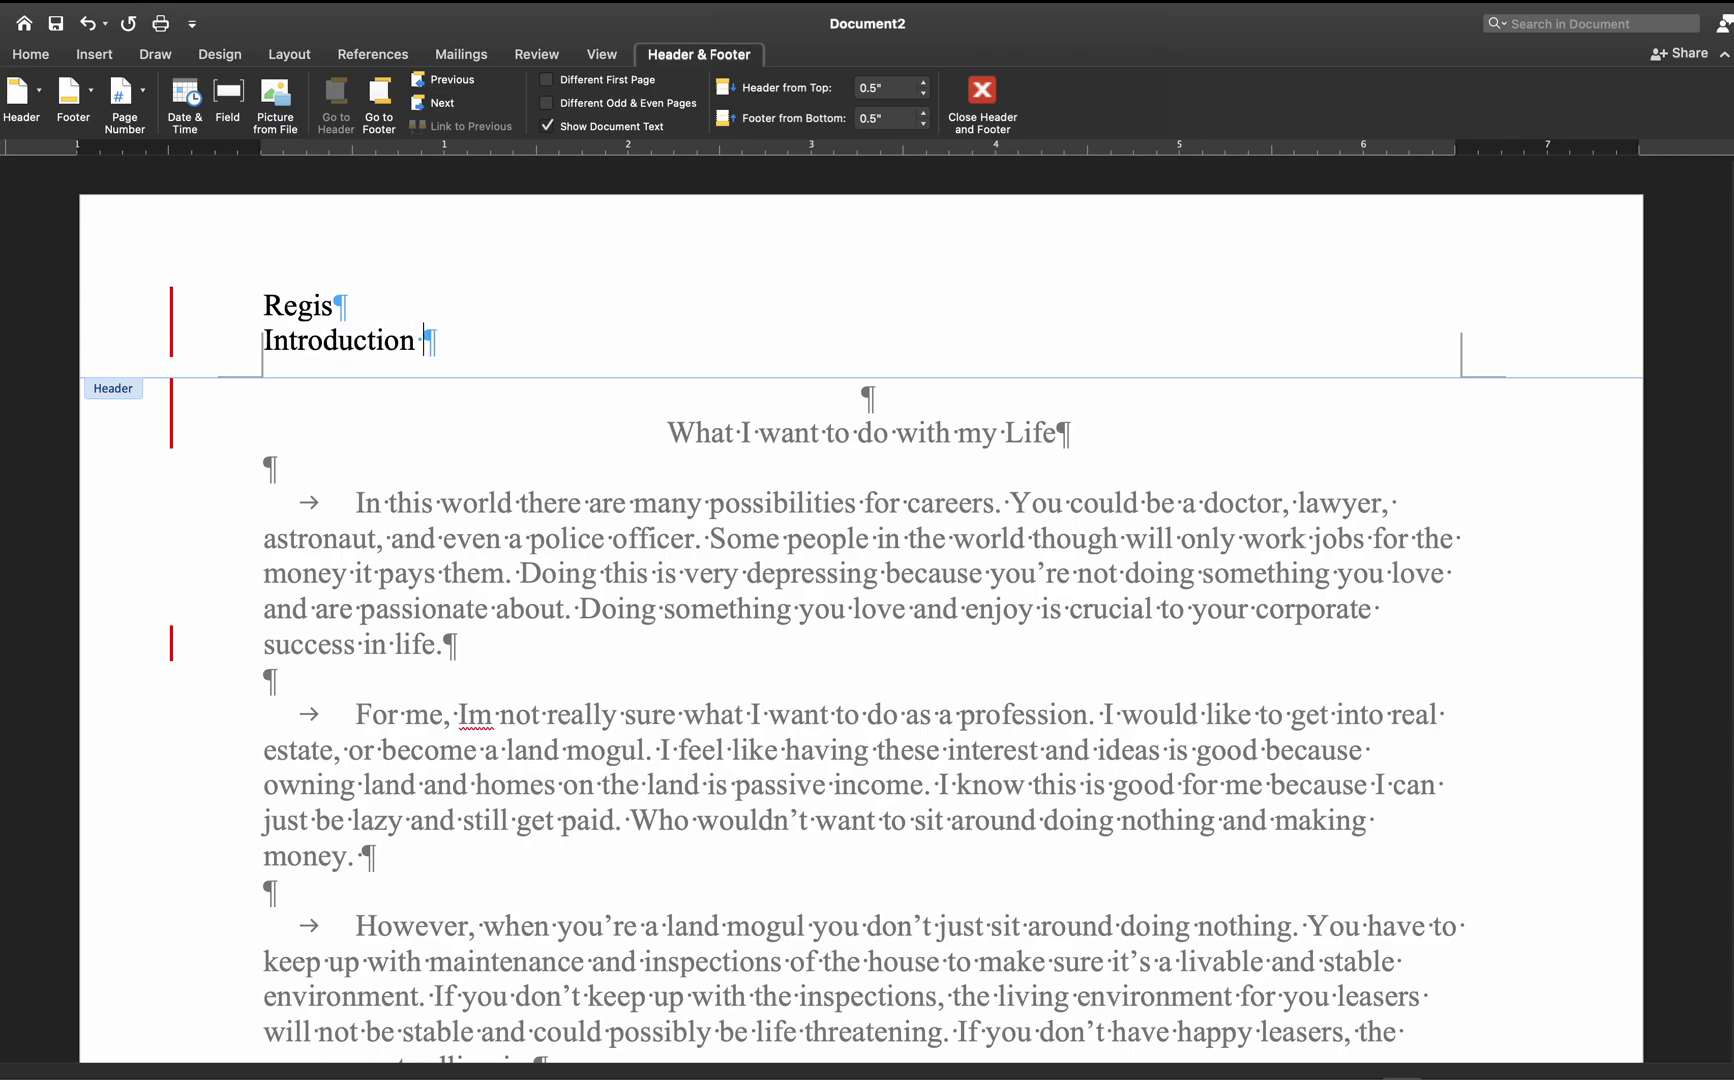
key("BackSpace")
left_click(270, 340)
type("Writing")
left_click(530, 350)
- Add a first name on the header's third line and the date December 25, 2023 on the fourth
key("Return")
type("Marcus")
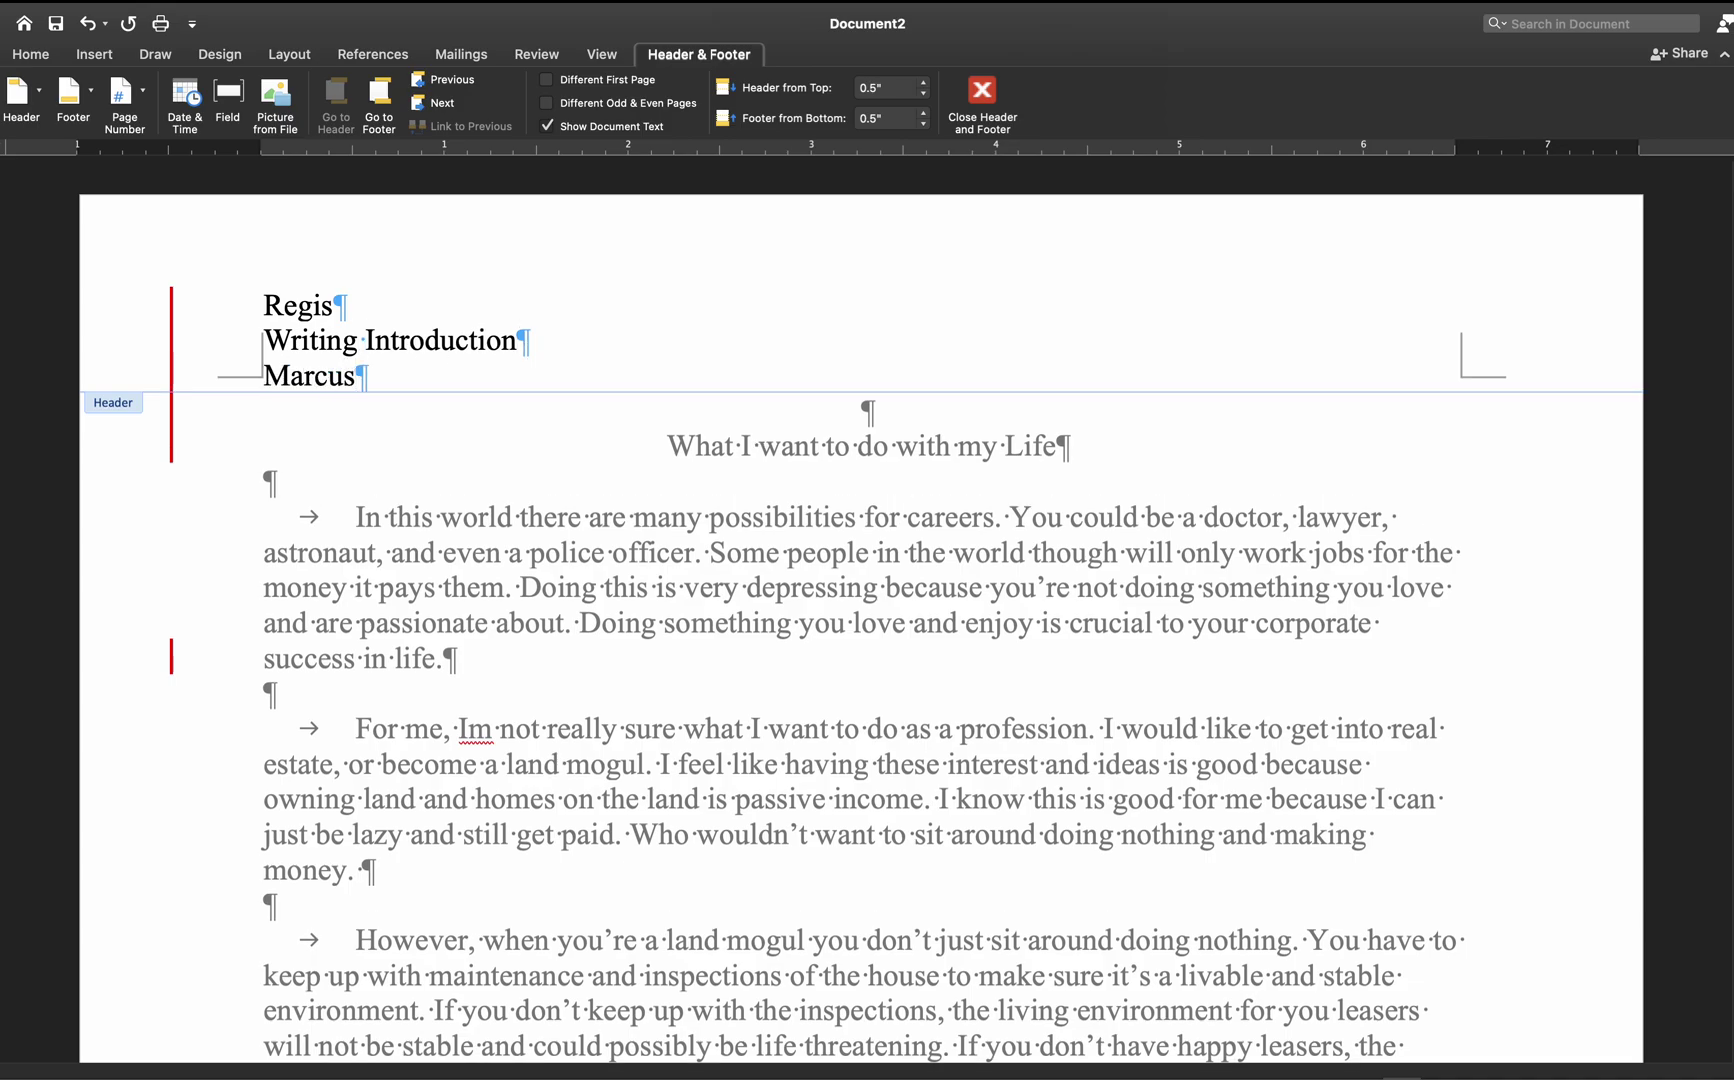
key("Return")
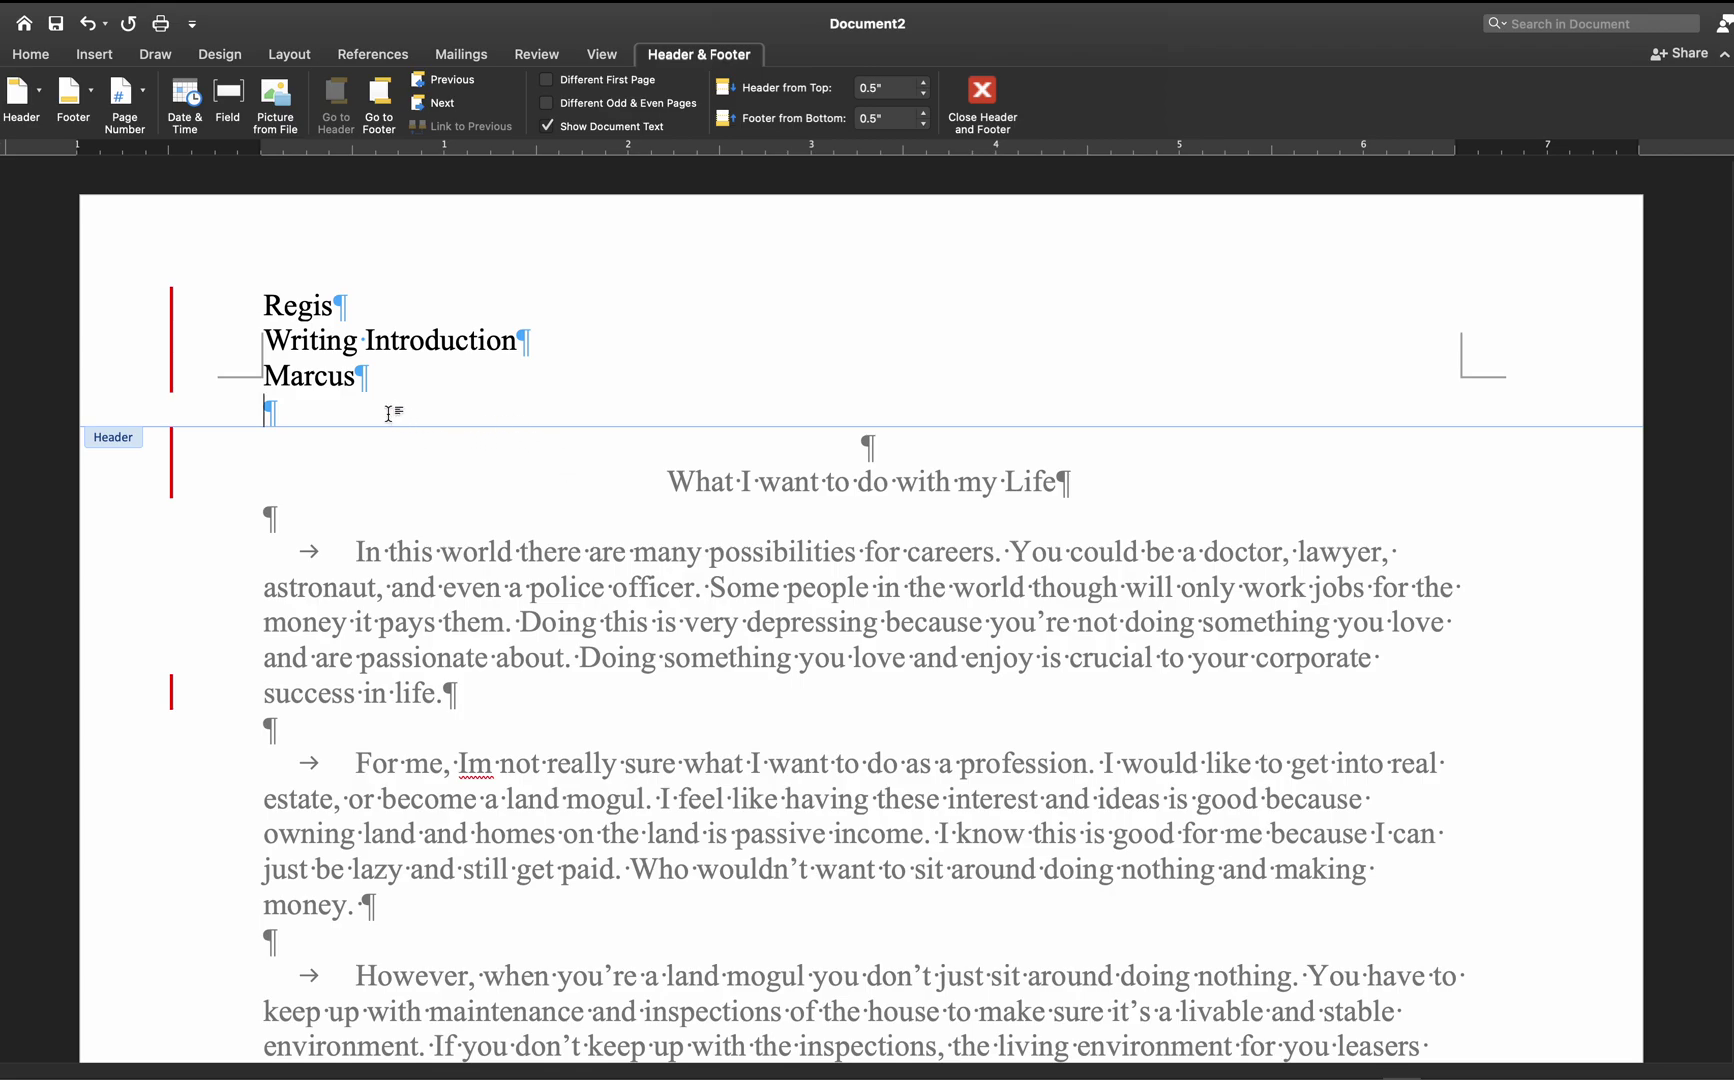
type("December")
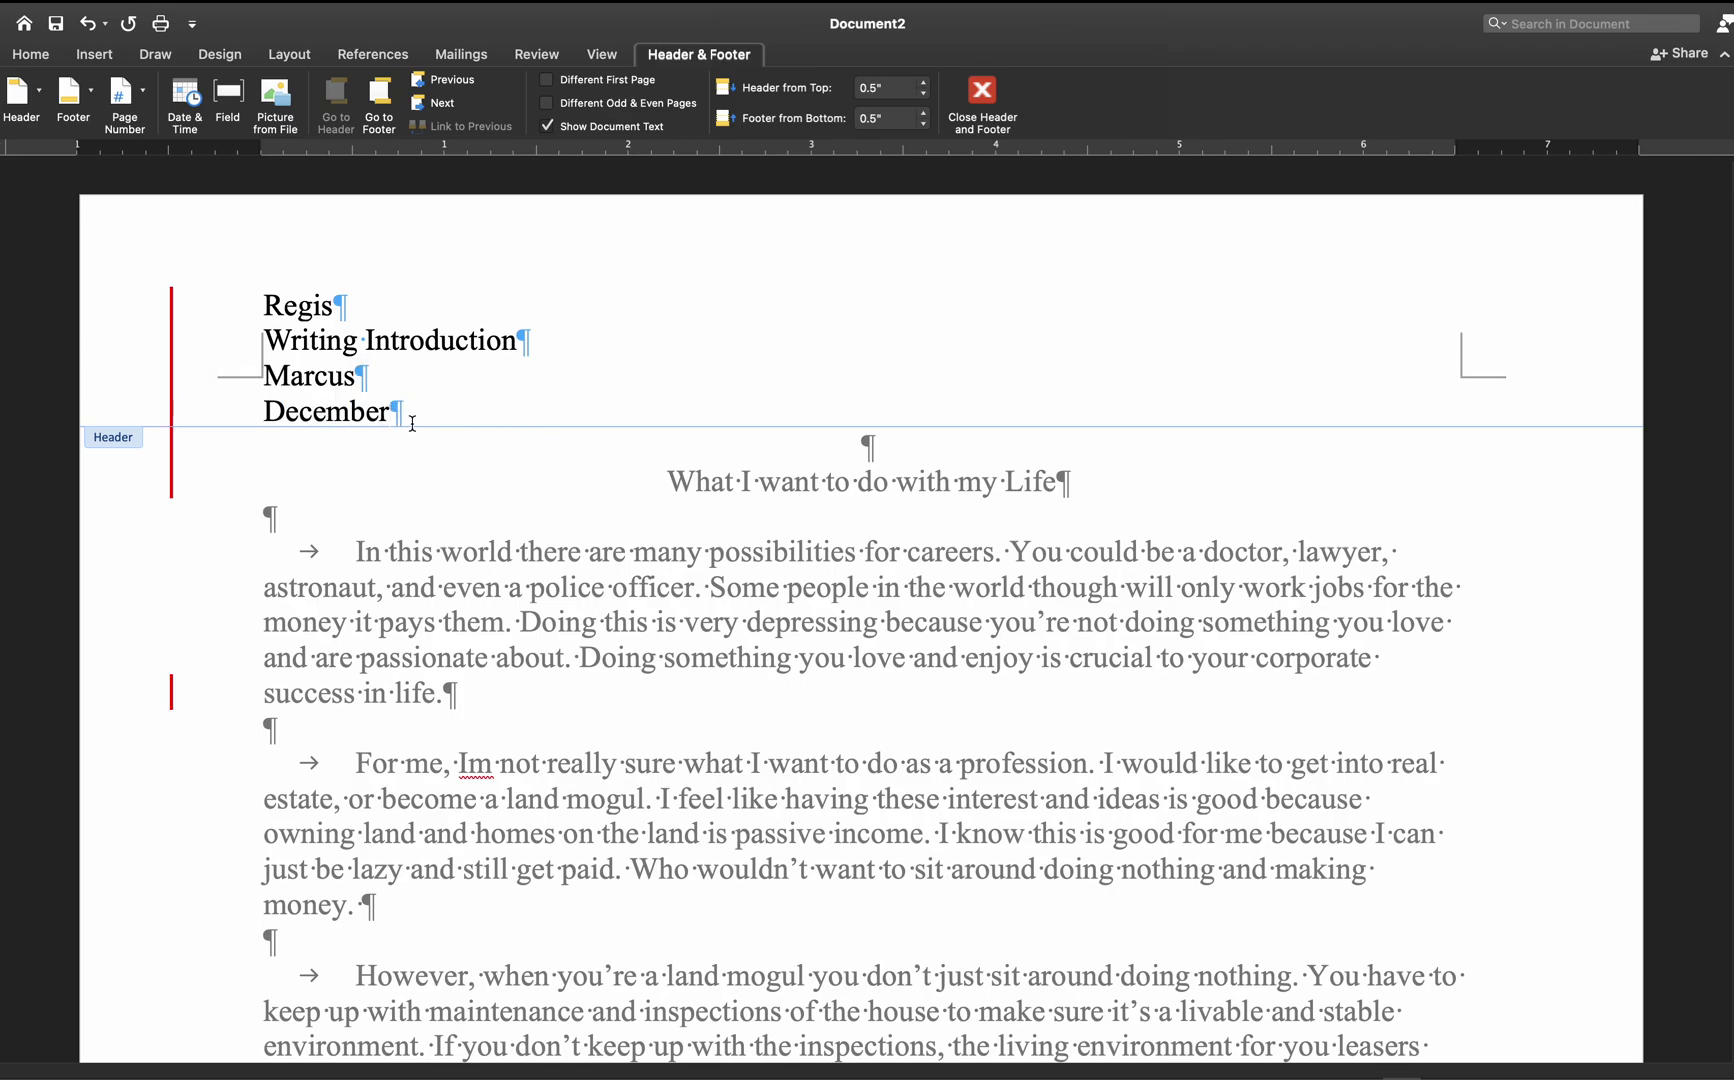
type(" 25, 2023")
- Add the date January 10, 2024 as a fifth header line and delete that line again
key("Return")
type("Jan")
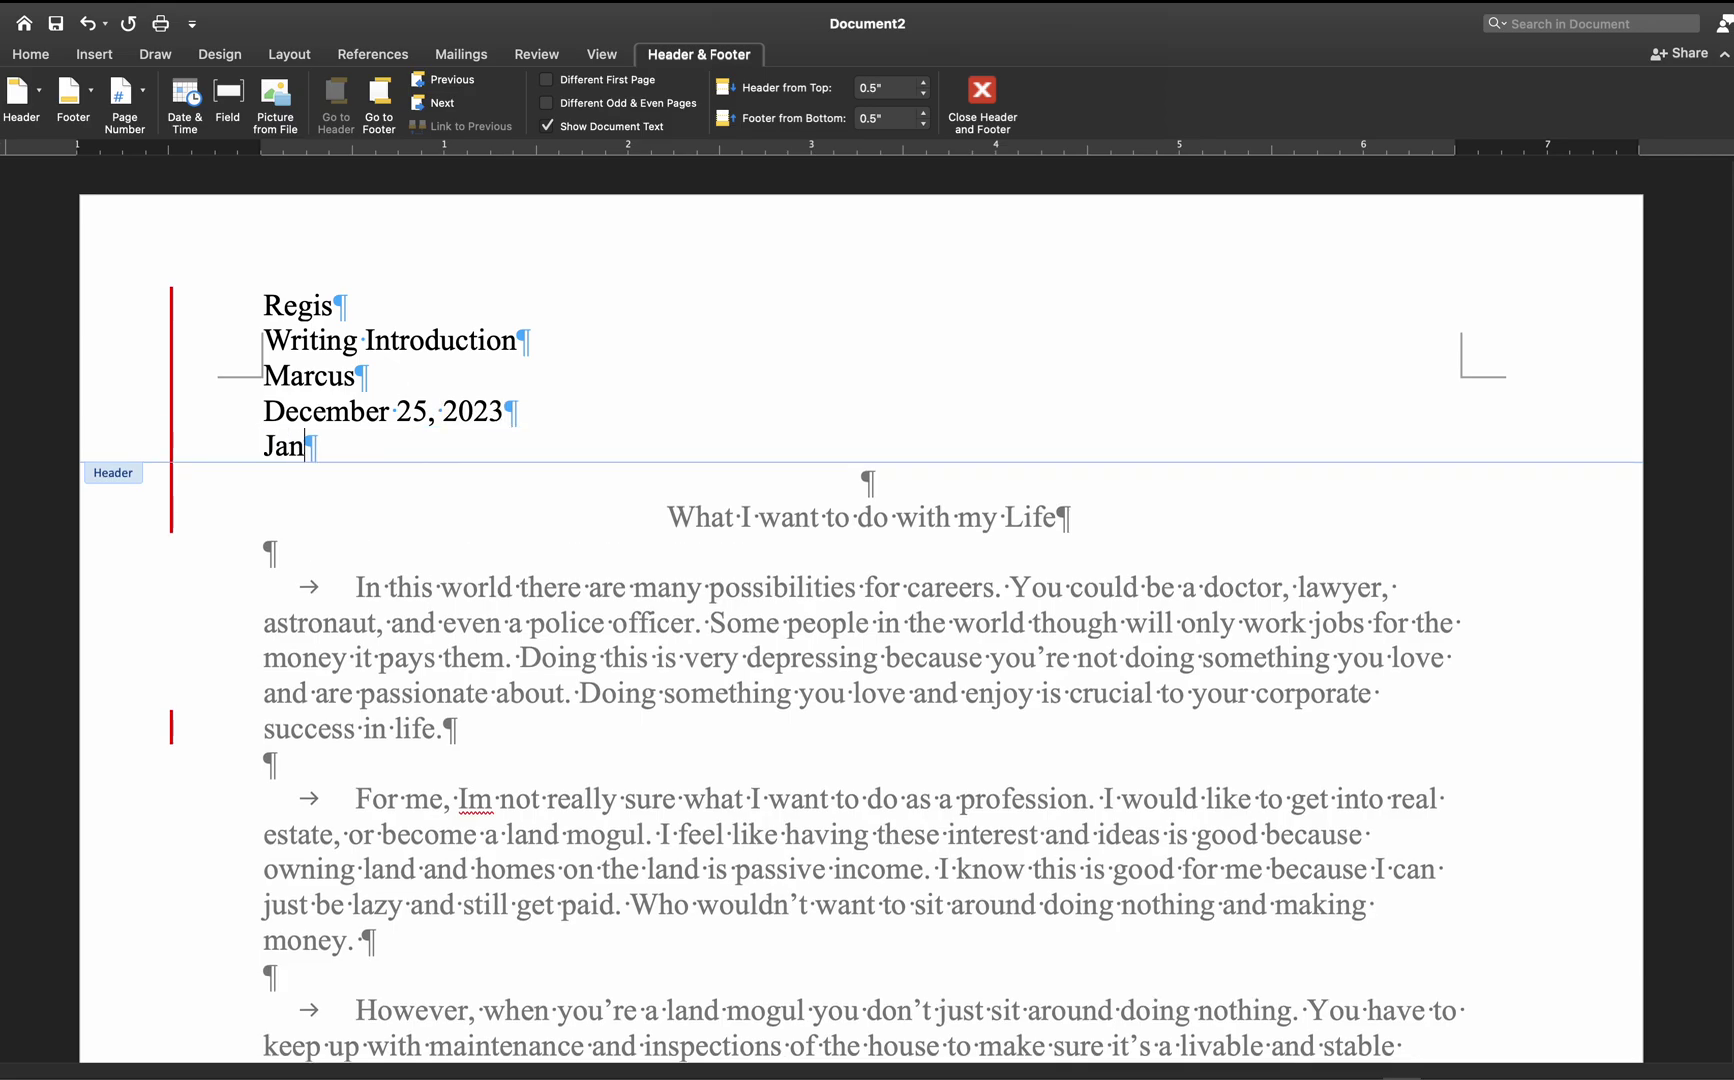
type("u")
key("Return")
key("Return")
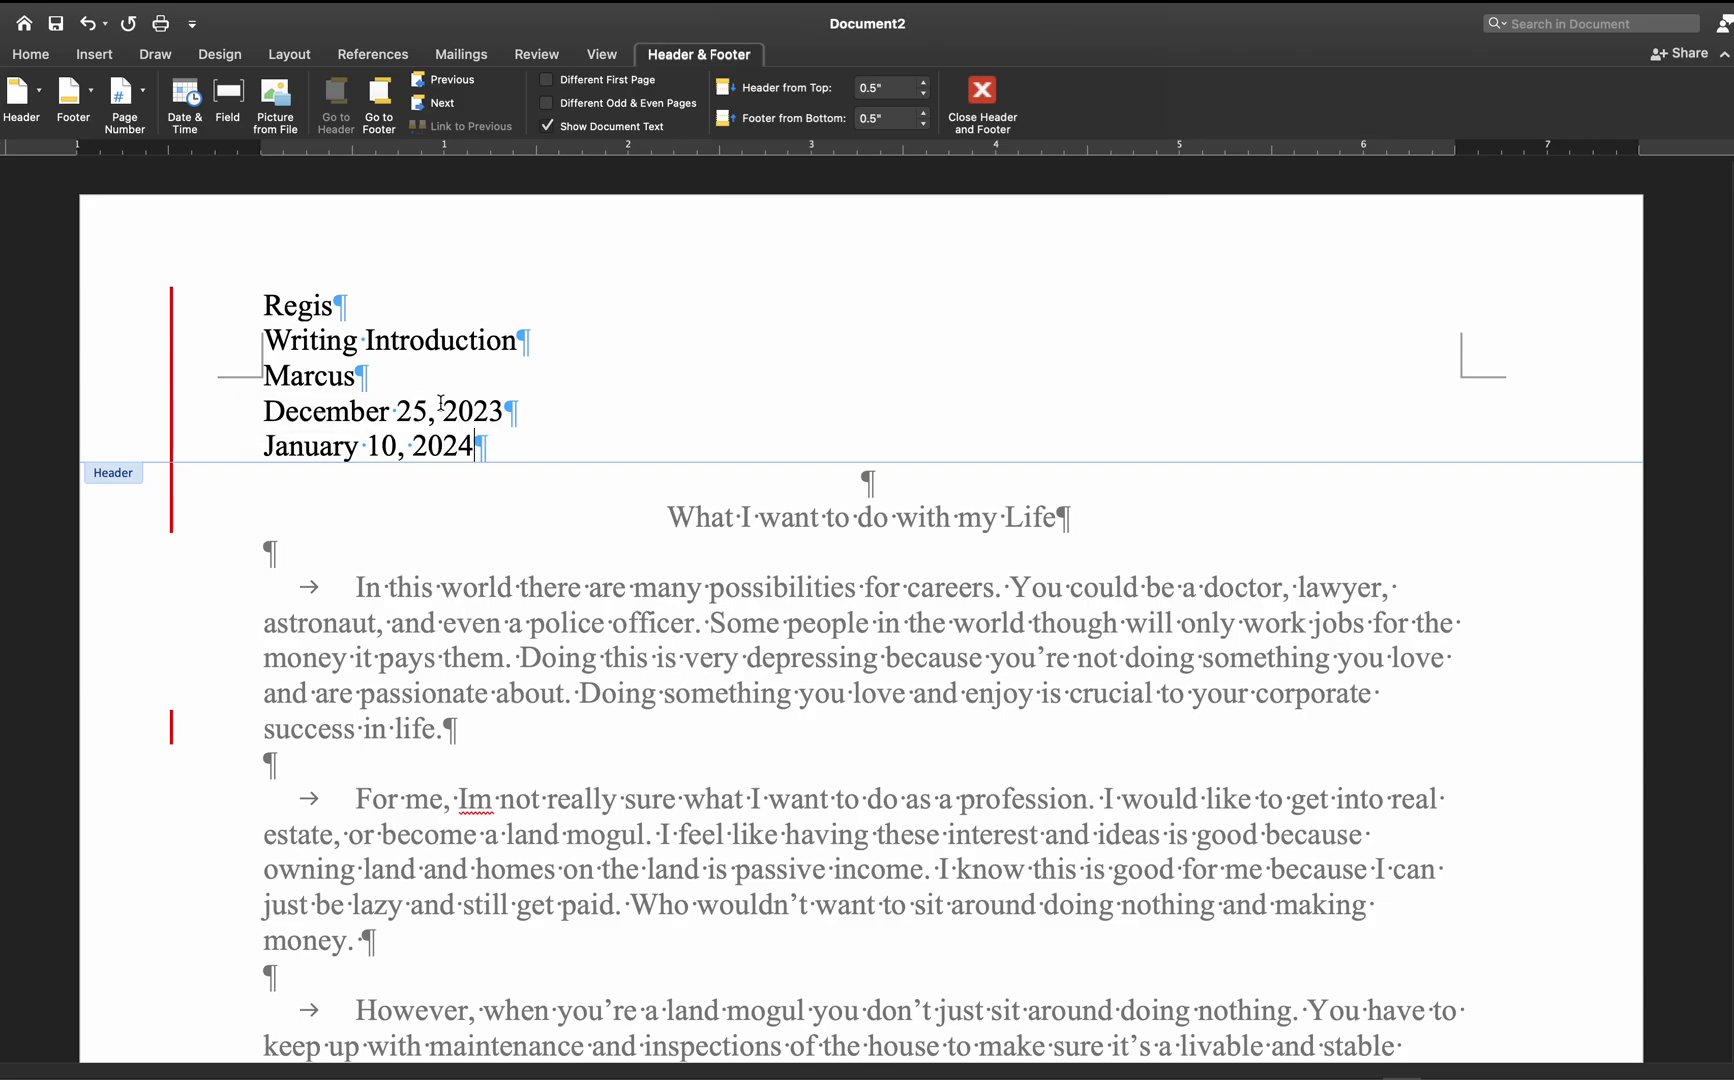
triple_click(354, 451)
key("BackSpace")
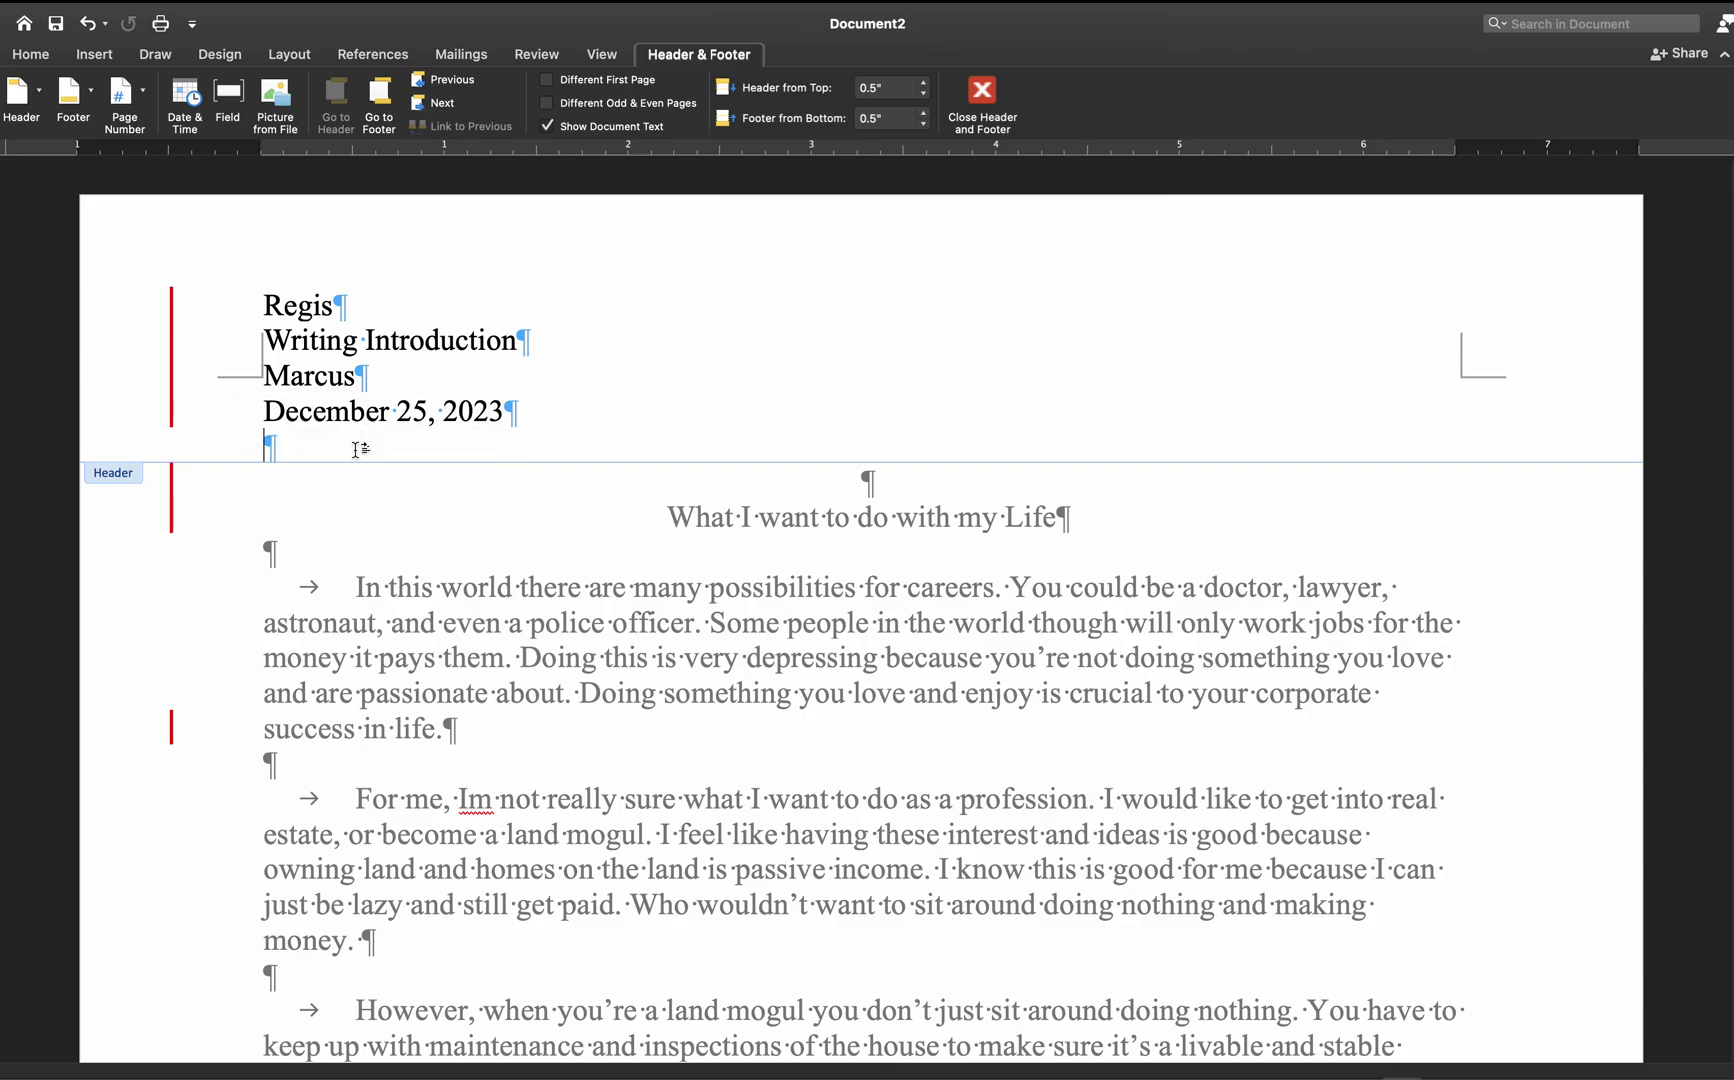
key("BackSpace")
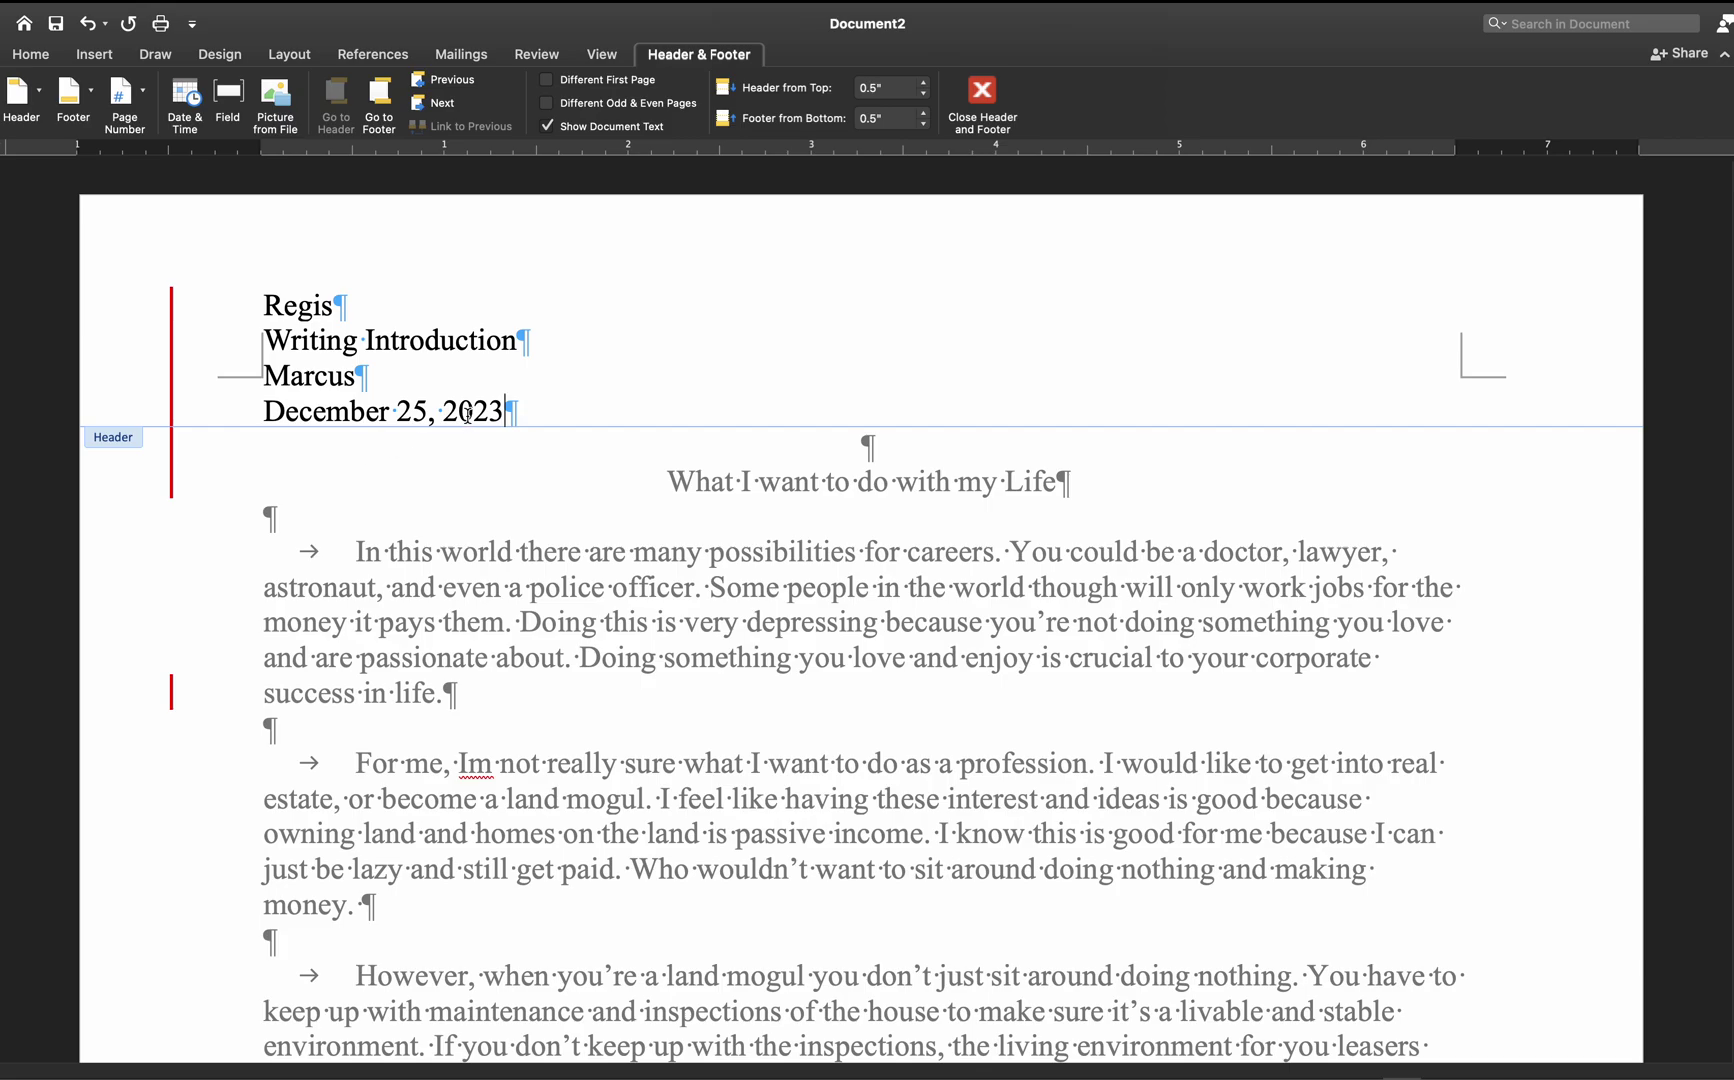
- Leave the header, reopen it briefly, and return to the essay body above the title
double_click(341, 405)
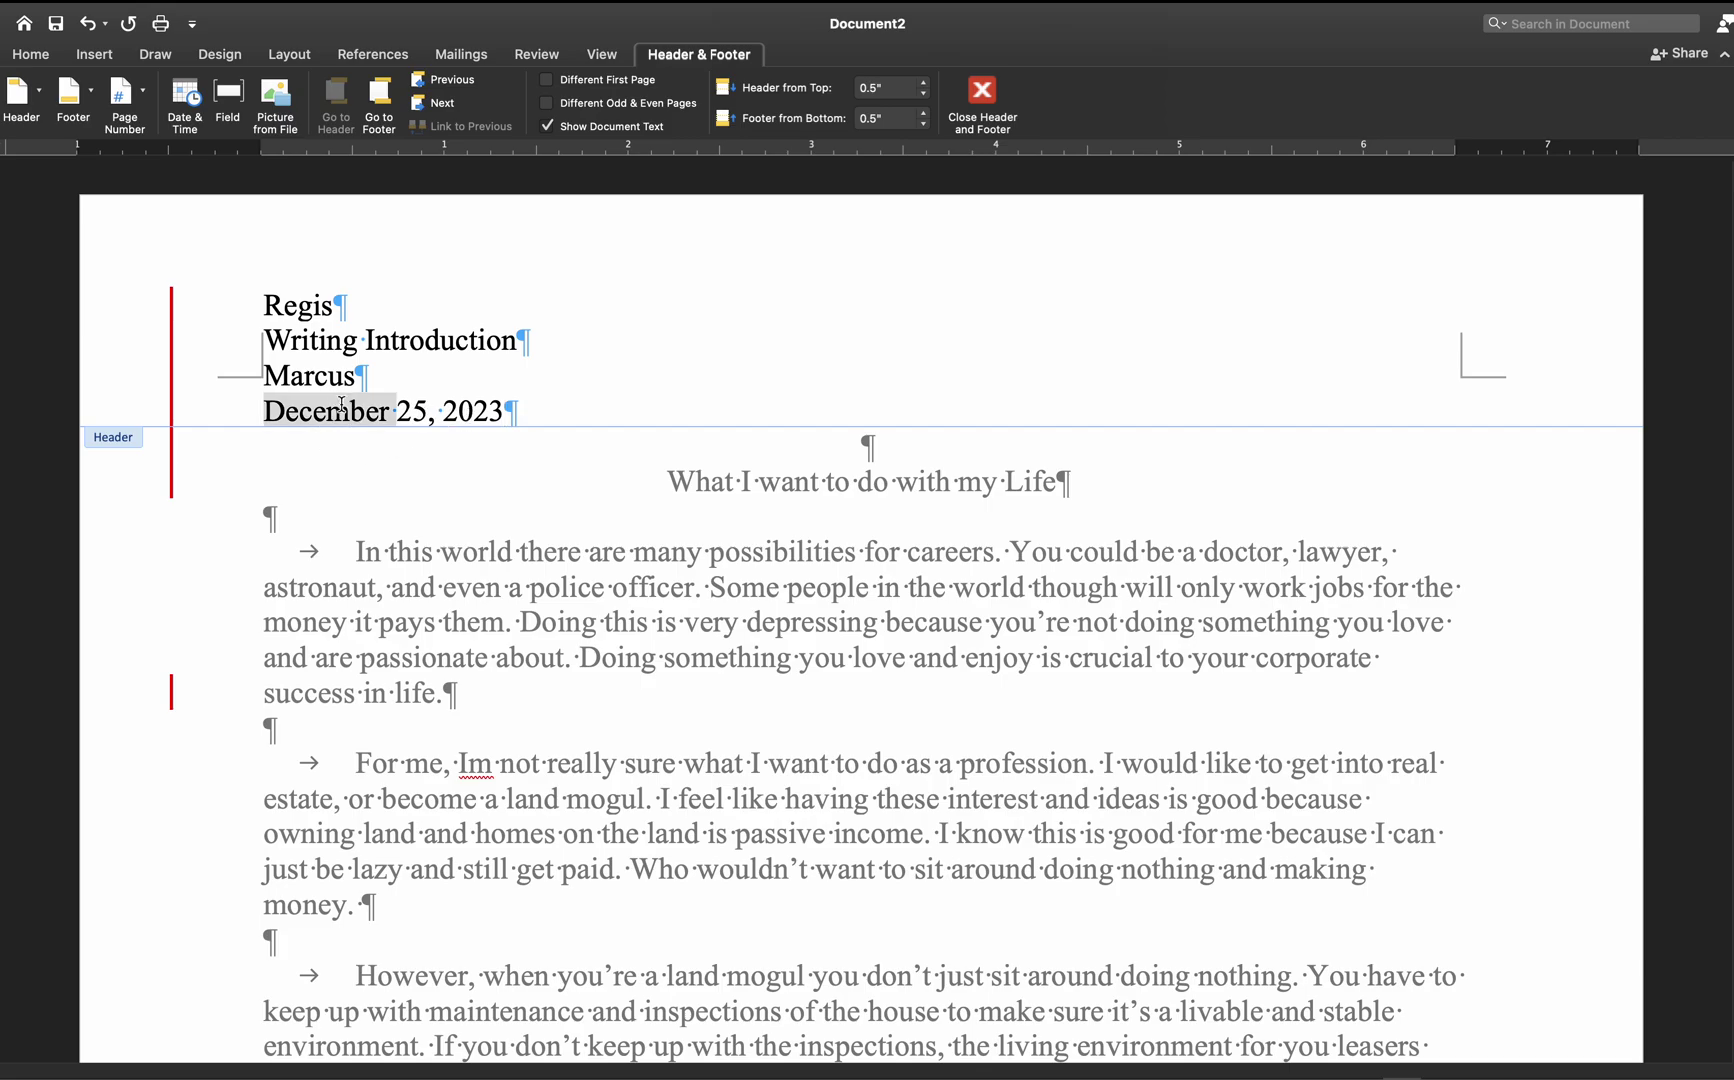
double_click(482, 507)
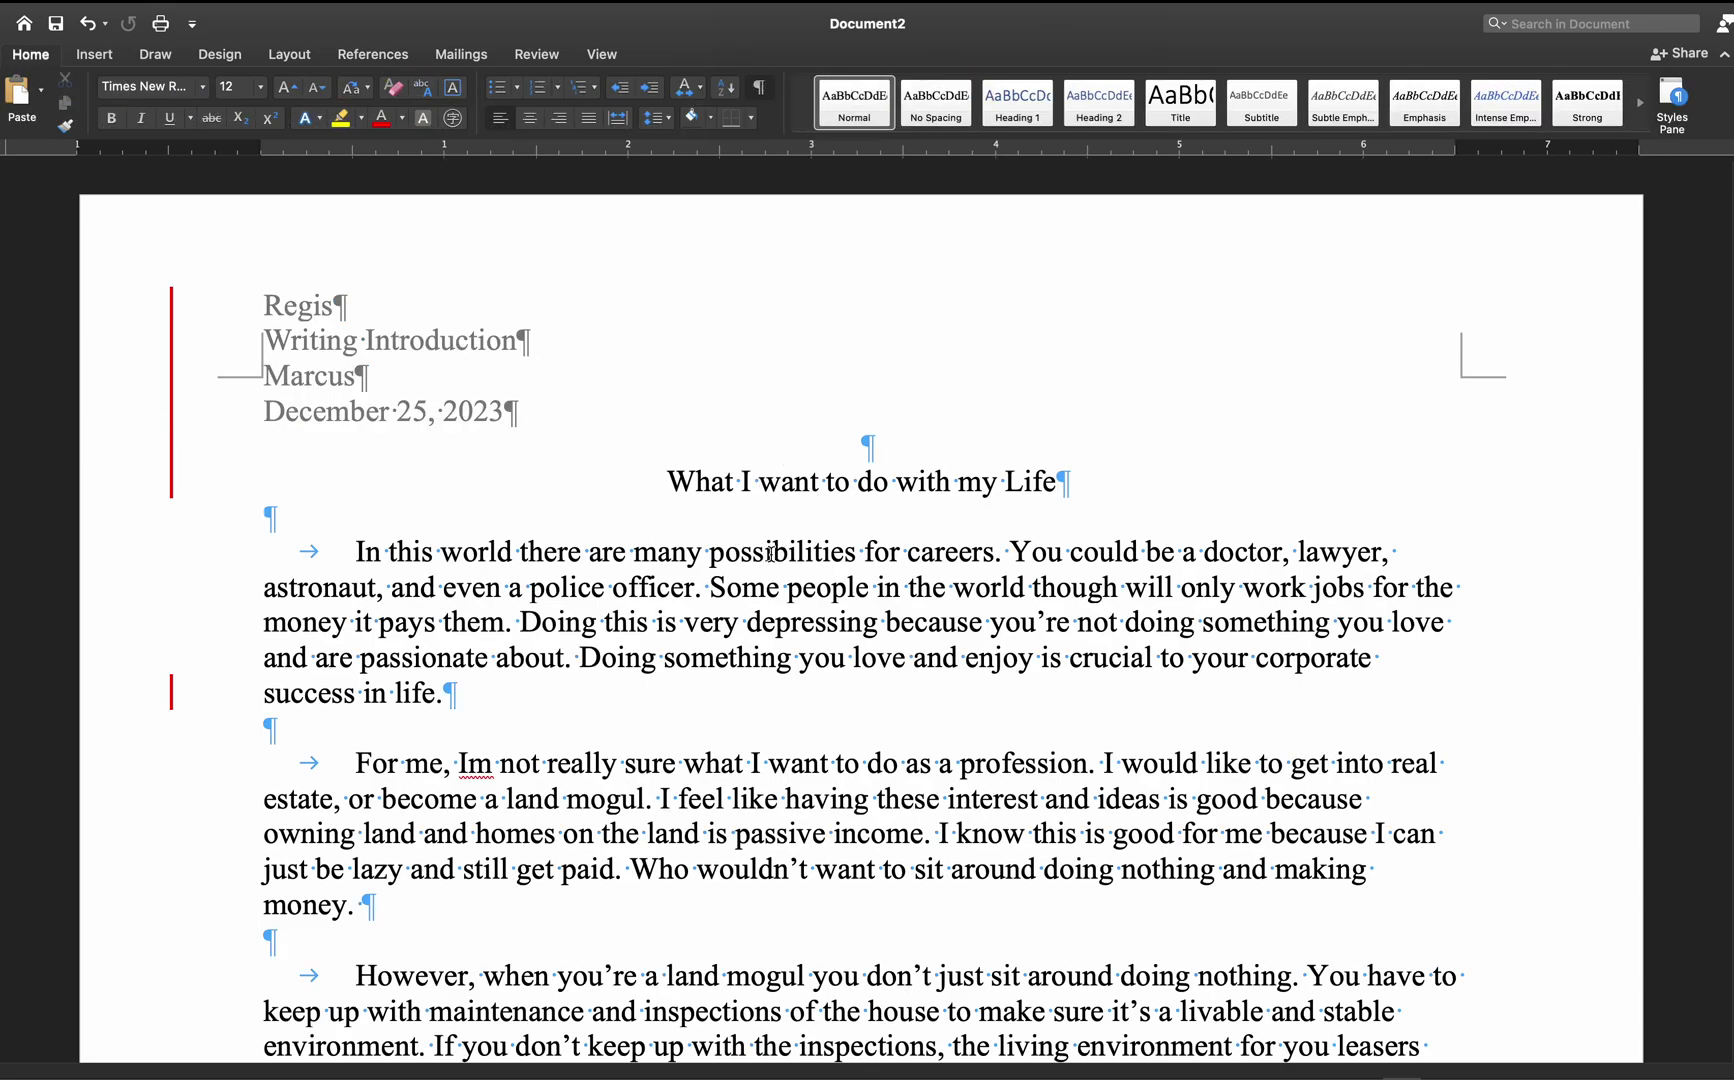
left_click(511, 408)
double_click(511, 408)
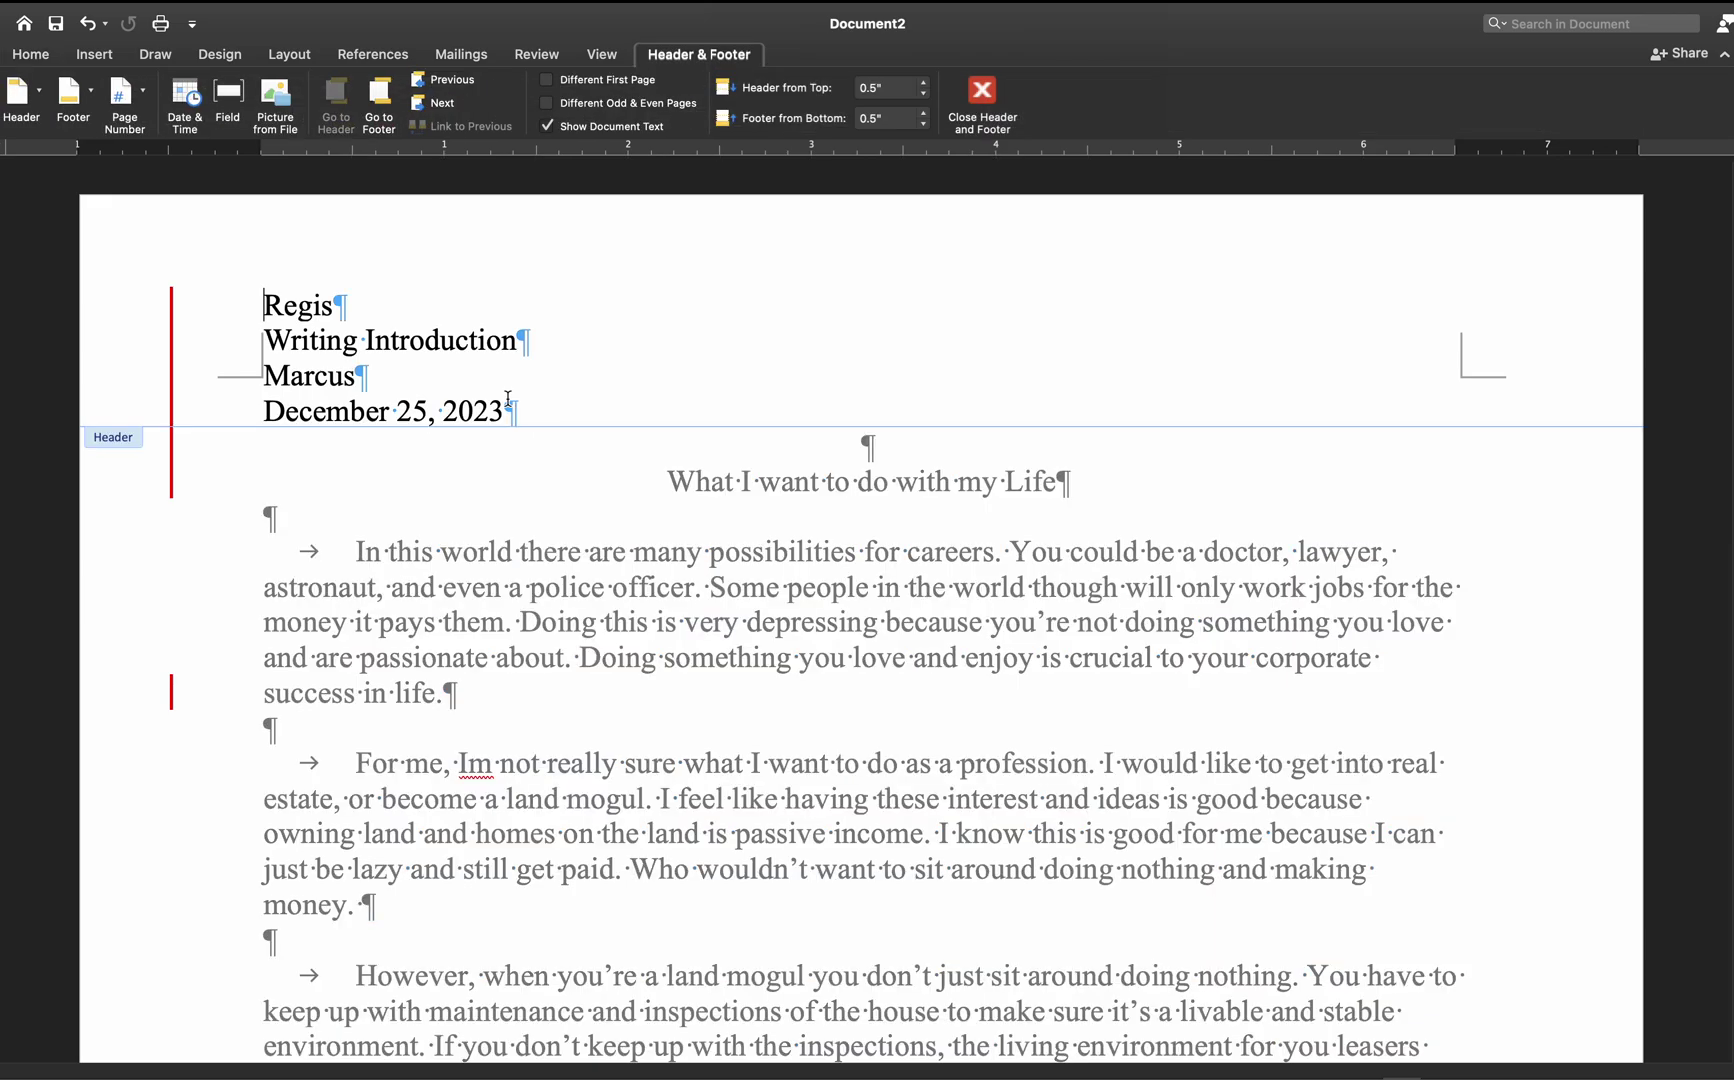
double_click(509, 435)
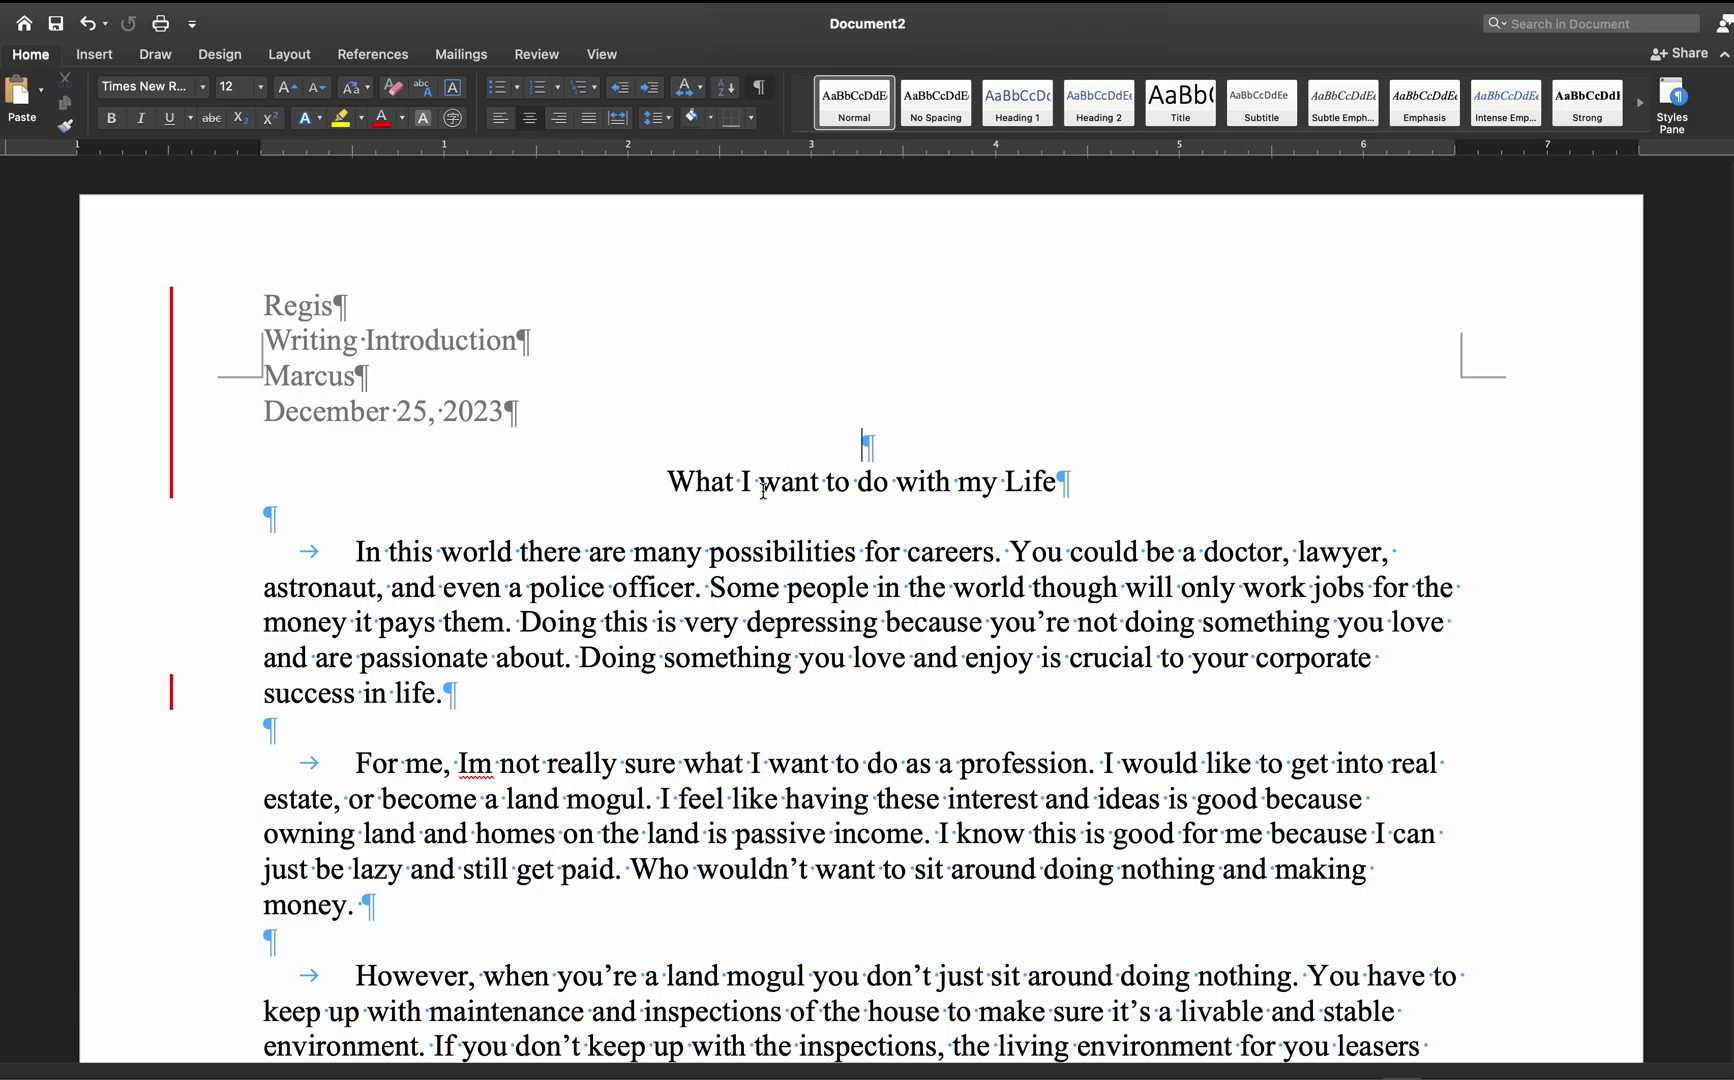
- Replace the essay title with "My Life Goals"
left_click_drag(705, 482, 1036, 492)
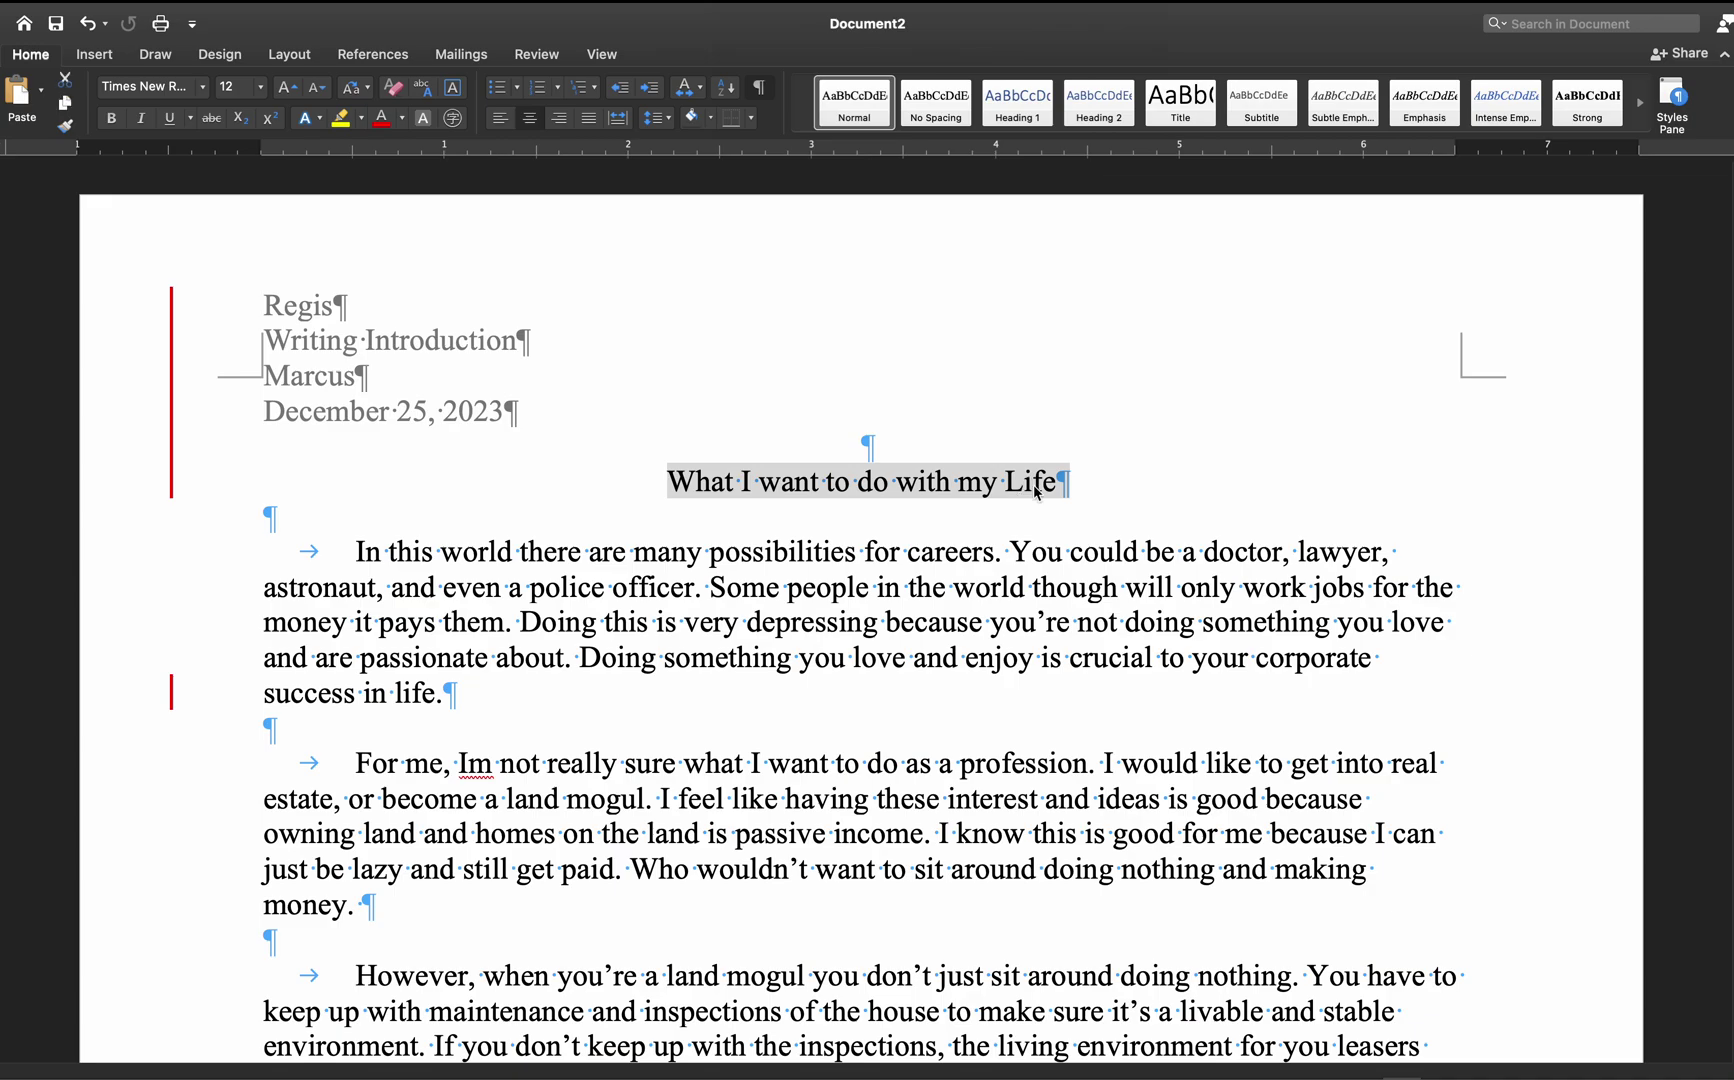
double_click(708, 487)
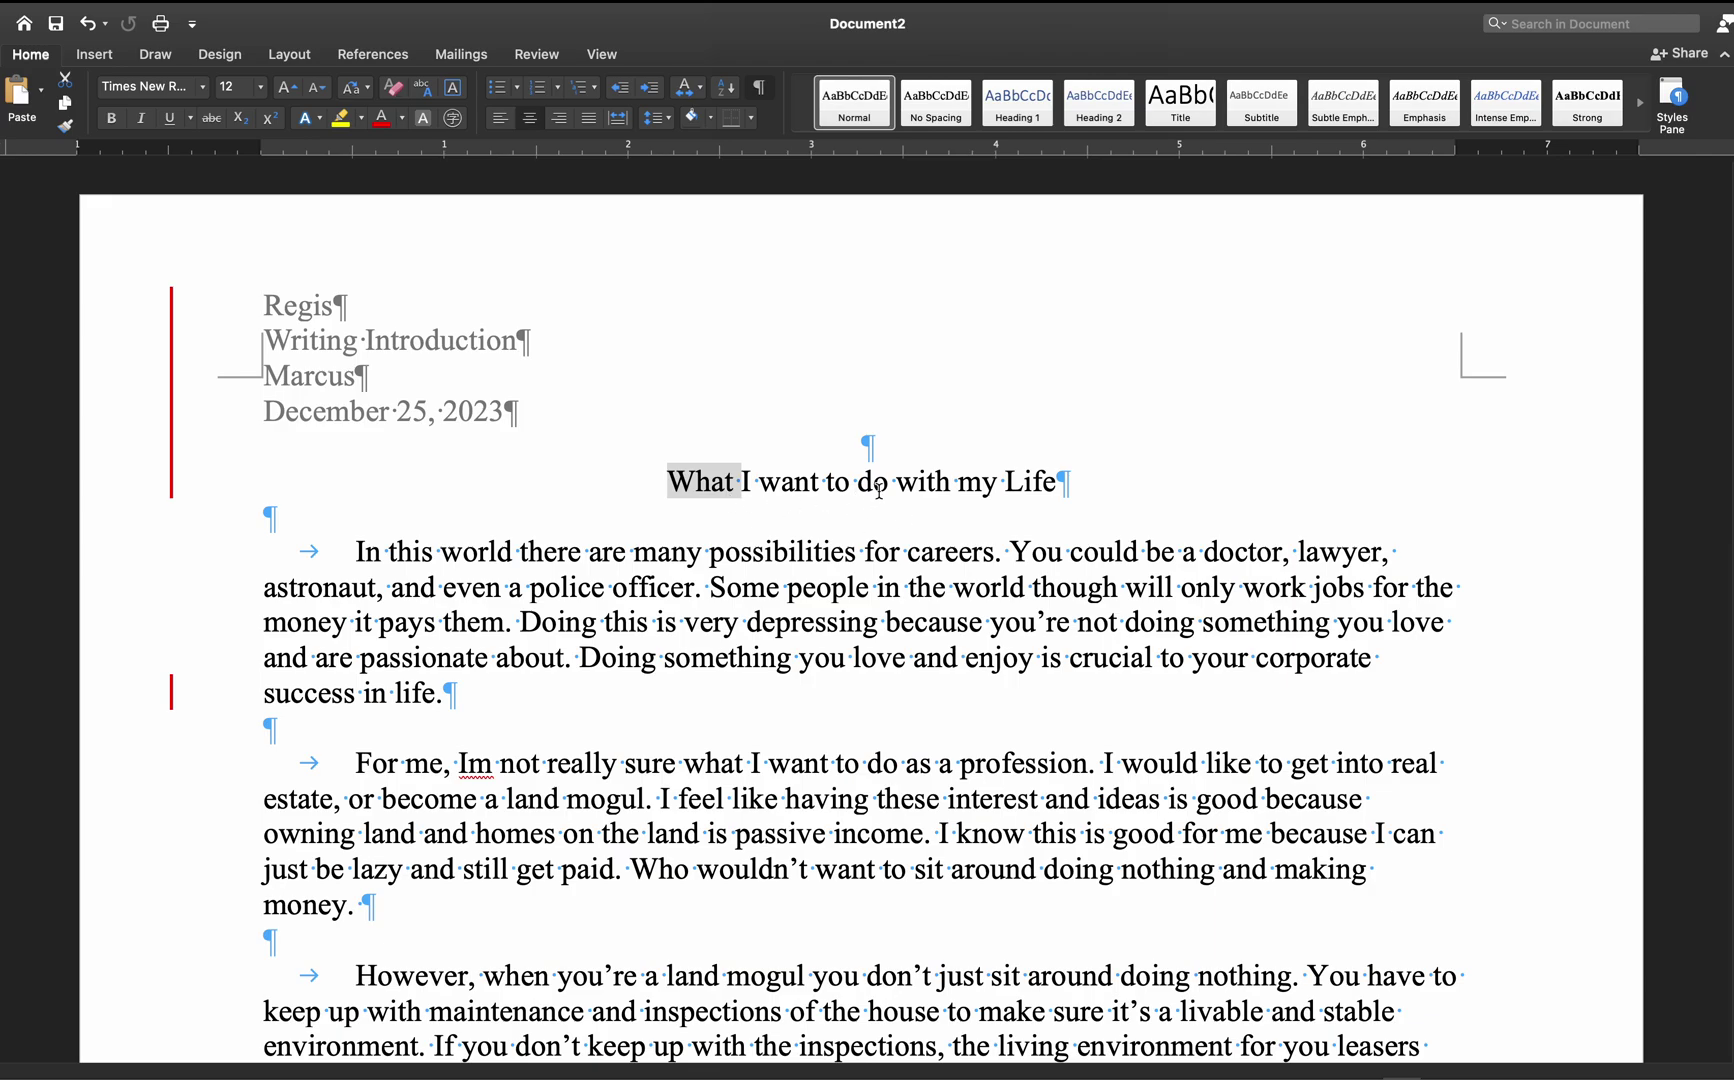
left_click_drag(672, 485, 965, 484)
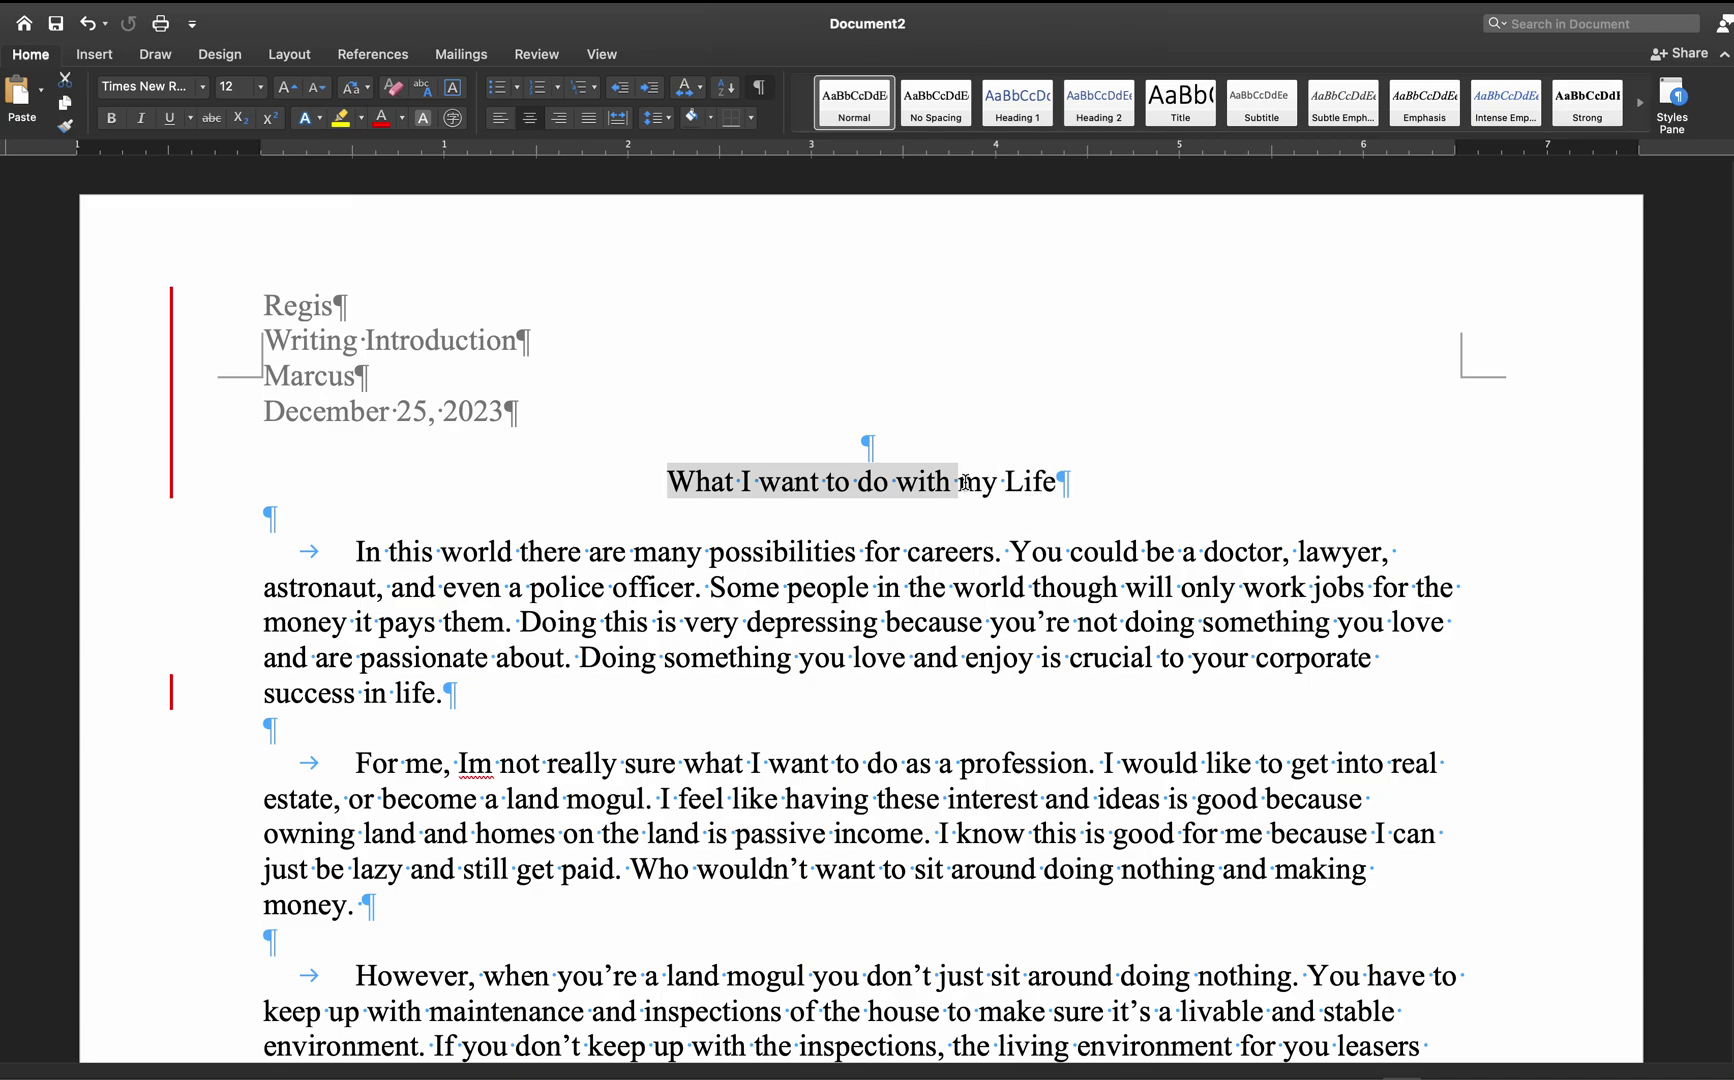
key("BackSpace")
key("shift+Right")
type("M")
left_click(975, 481)
type("Goal")
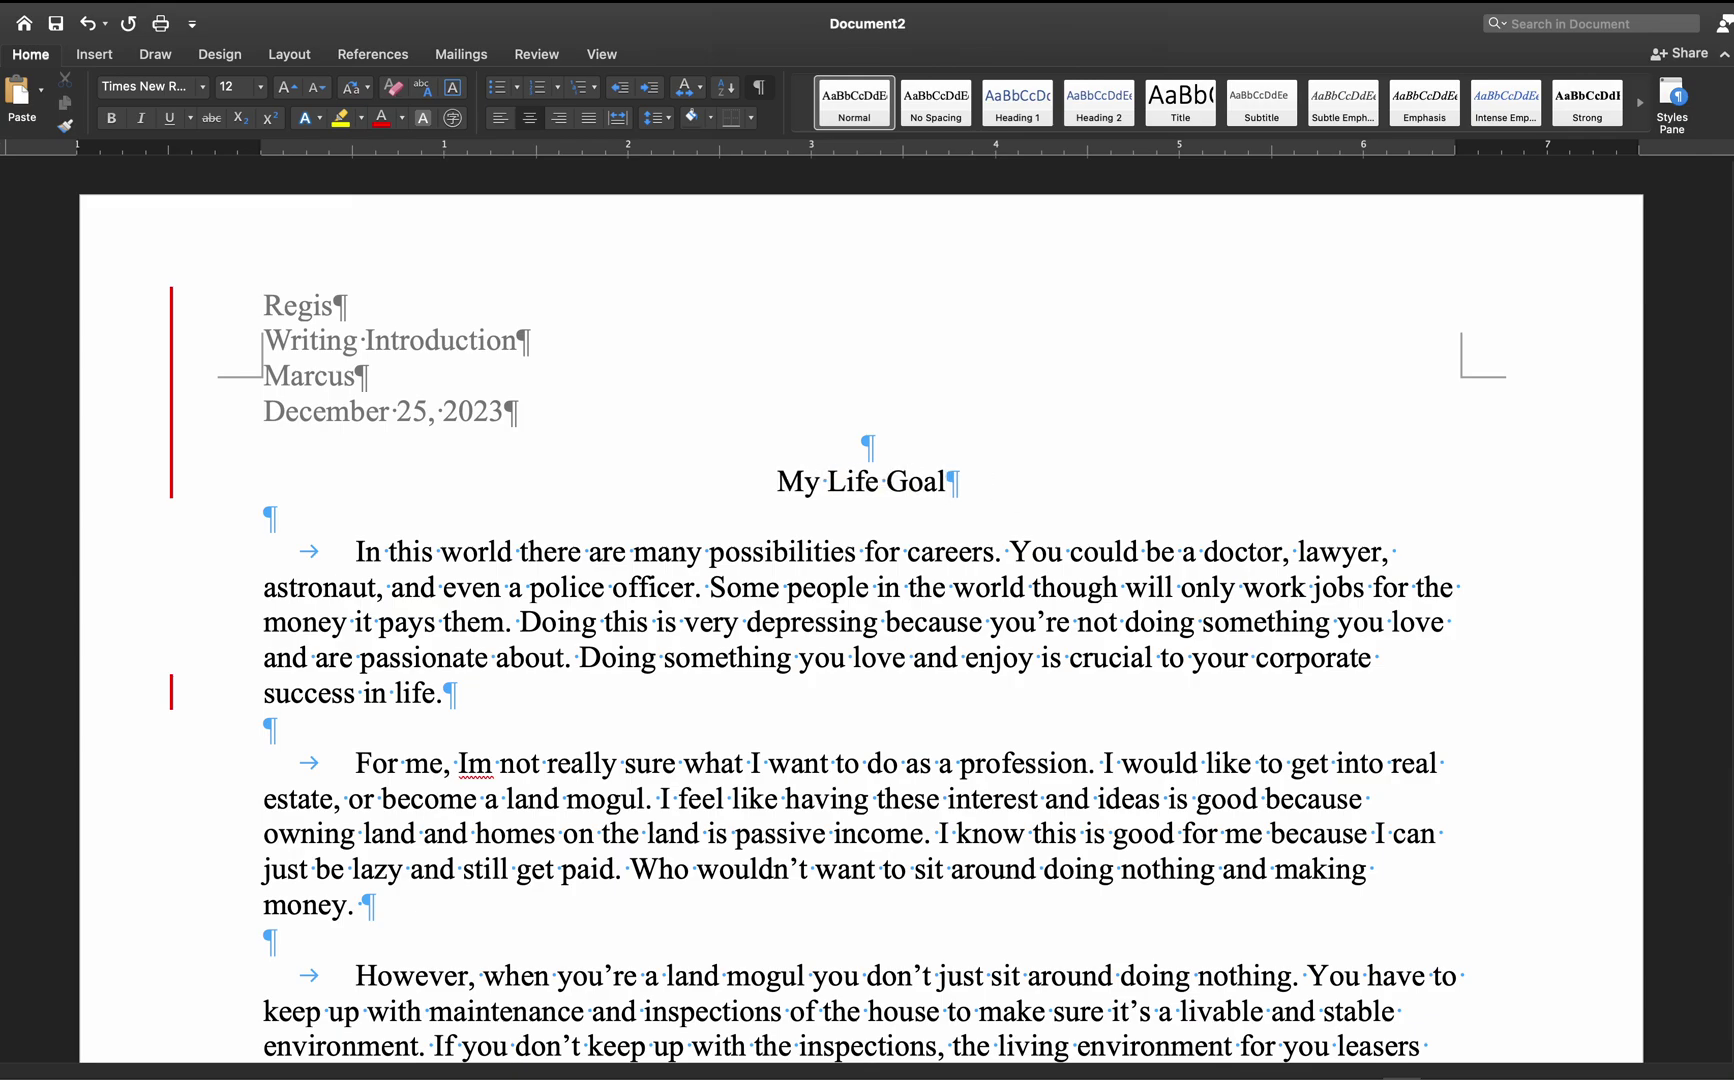
type("s")
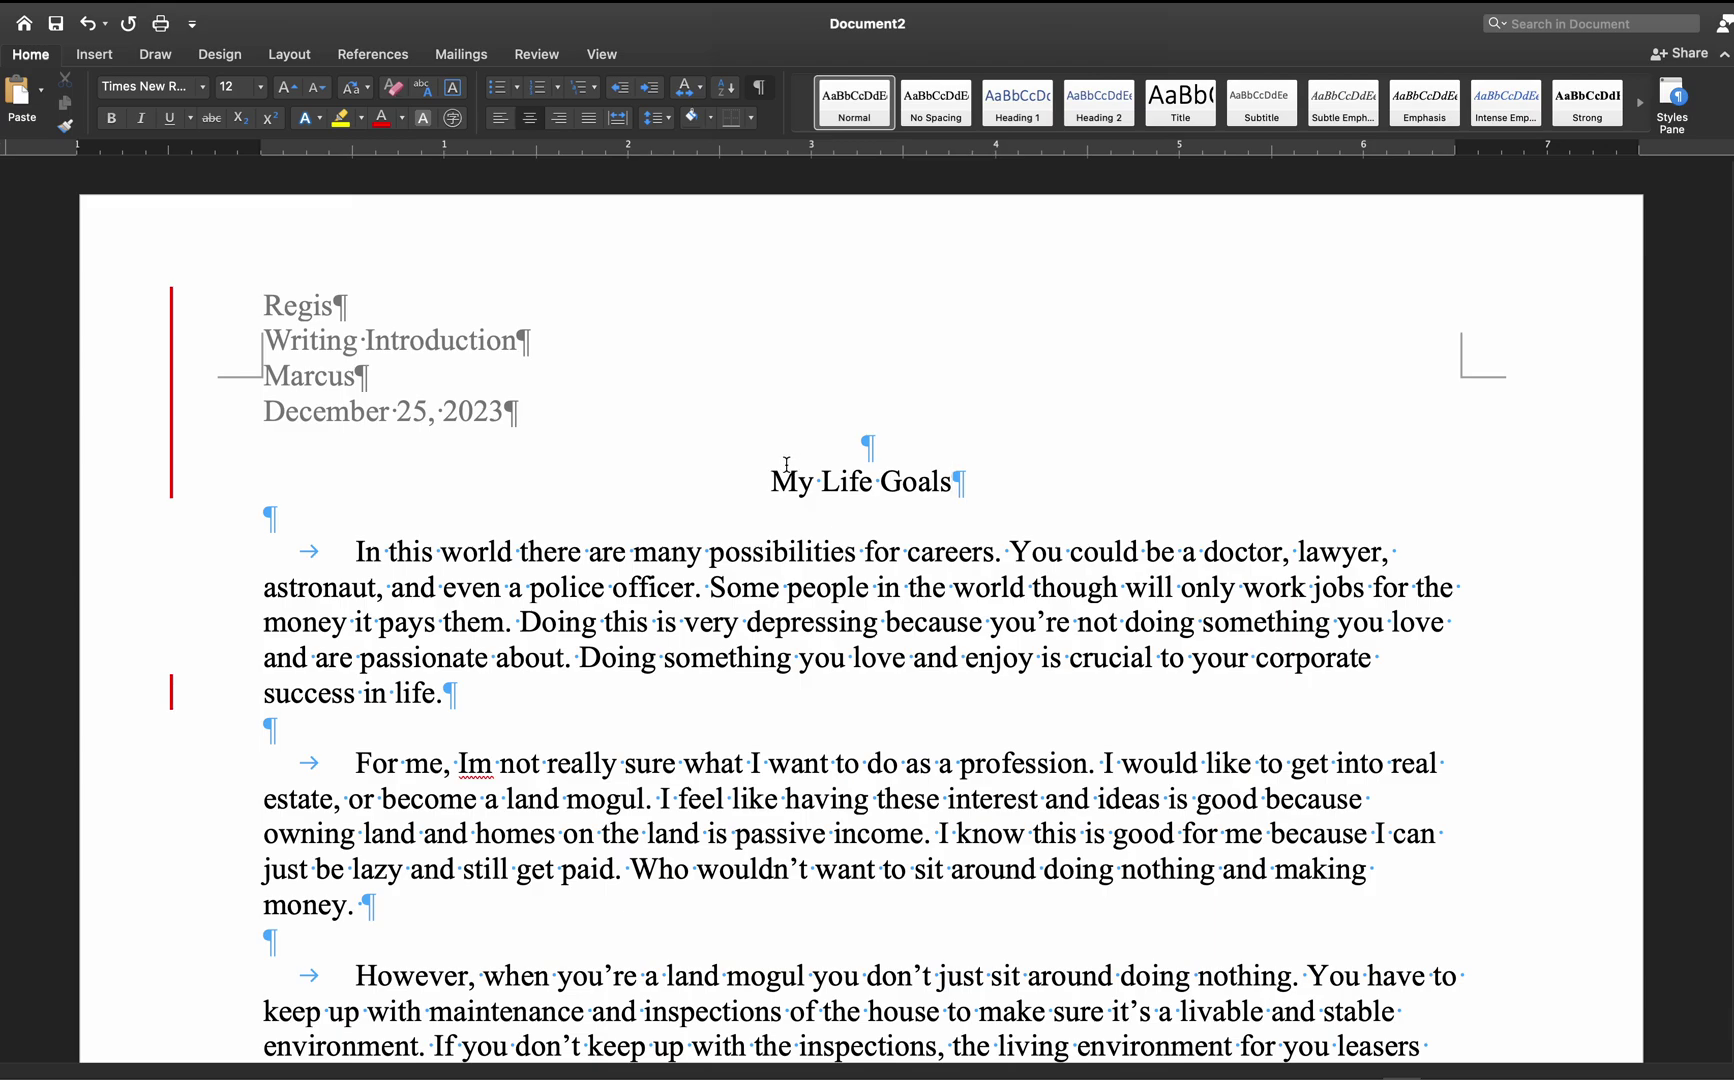
- Attach a comment to the essay title with "Optional title:" as its first line
left_click_drag(775, 480, 932, 482)
right_click(936, 485)
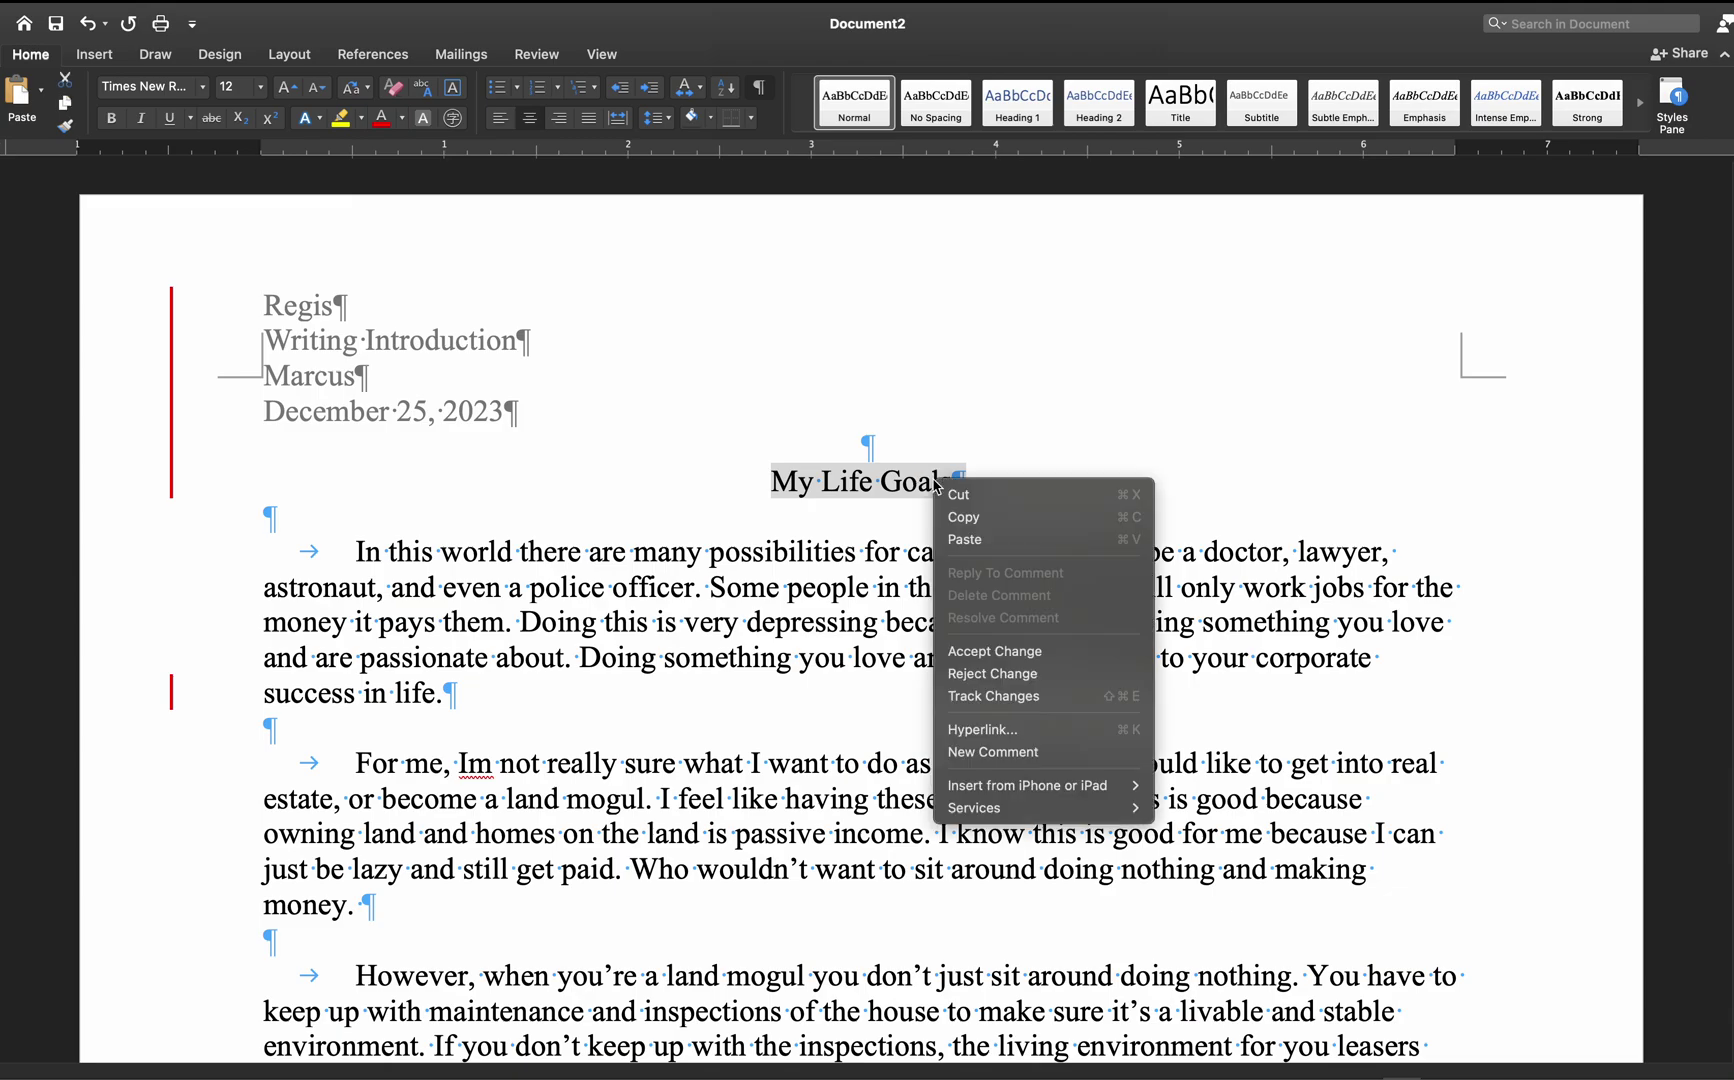
left_click(980, 765)
type("Opti")
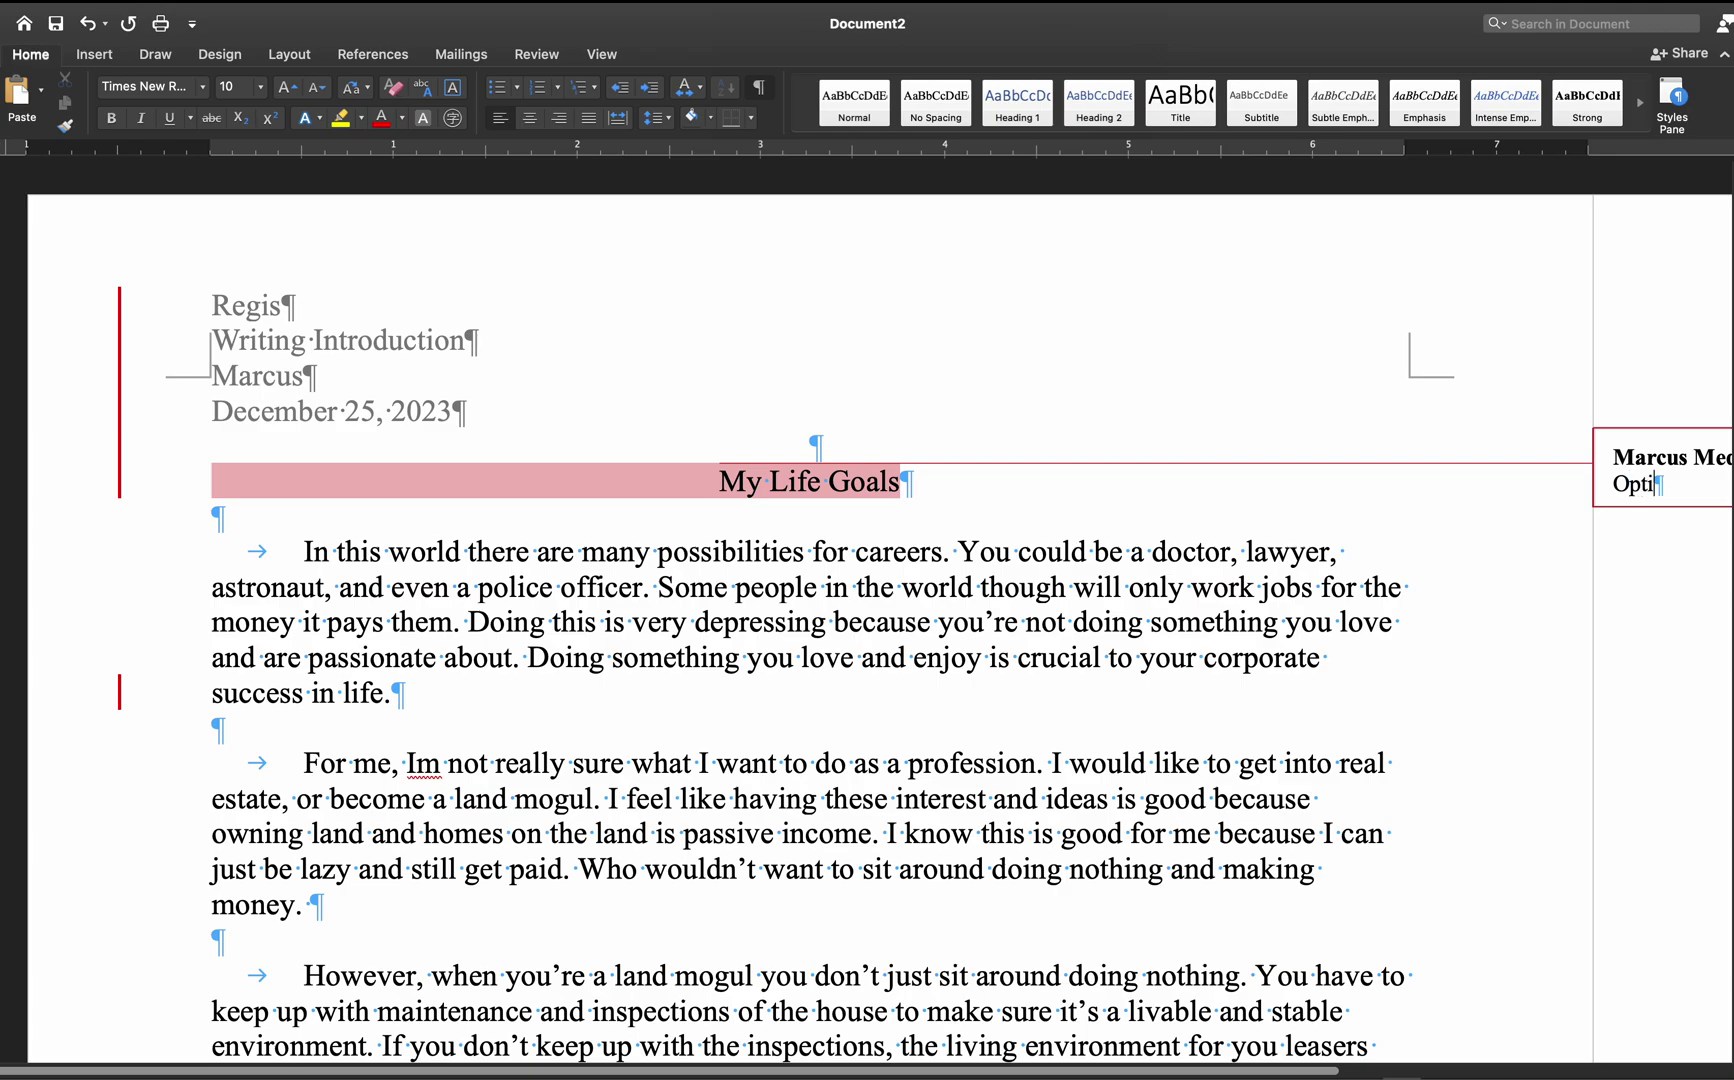
type("onal title:")
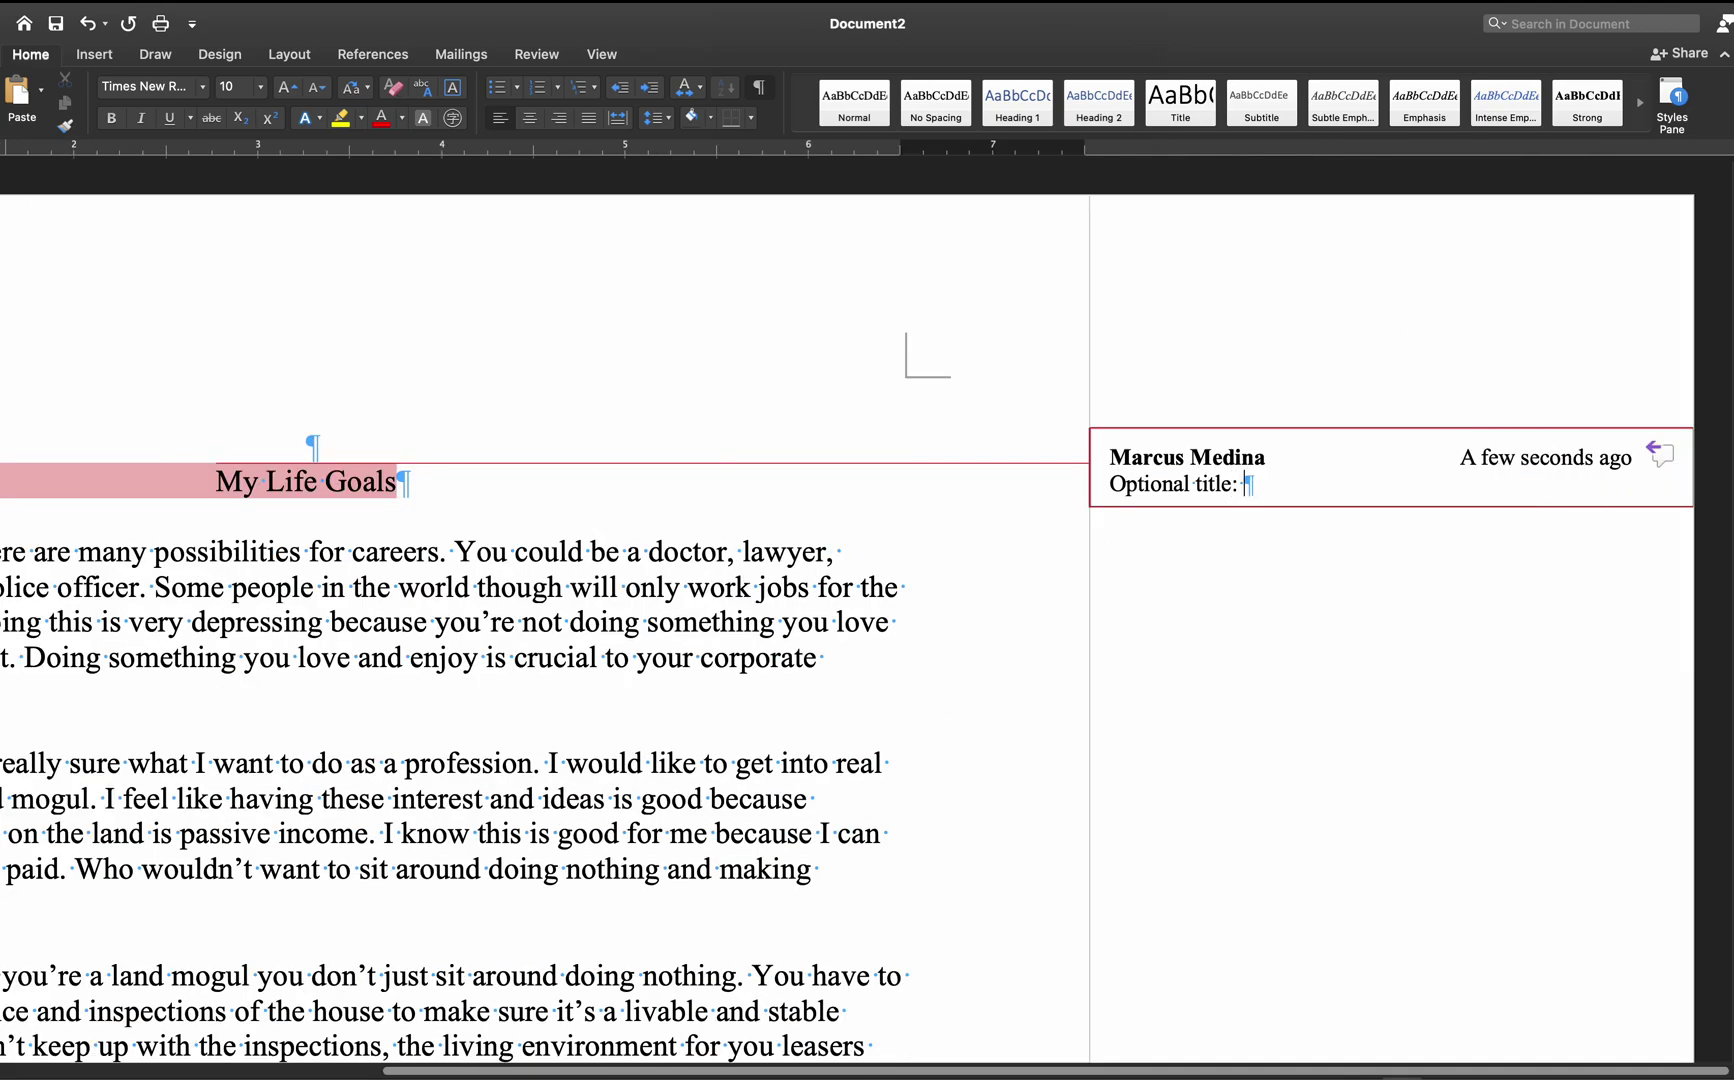
key("Return")
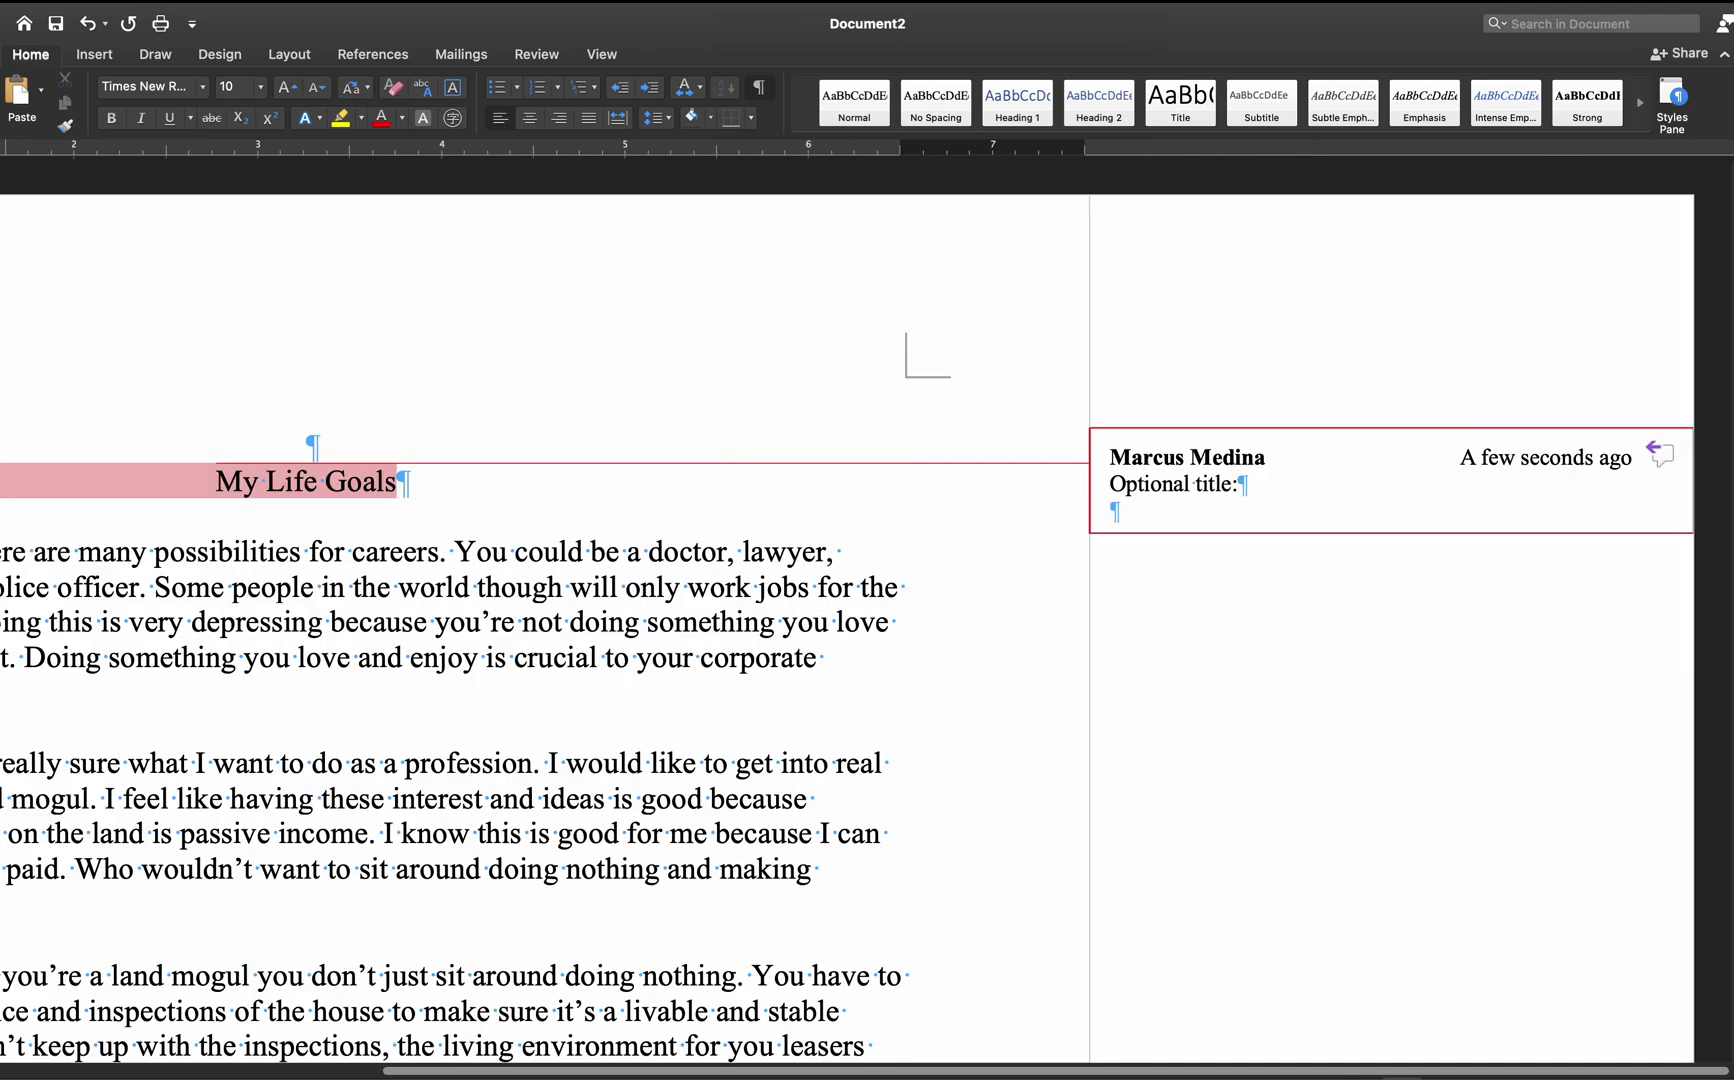
- Write "The Things I Want to Do in Life" on the second line of the title comment
type("The Things I want")
key("BackSpace")
key("BackSpace")
key("BackSpace")
key("BackSpace")
key("BackSpace")
type("Want to")
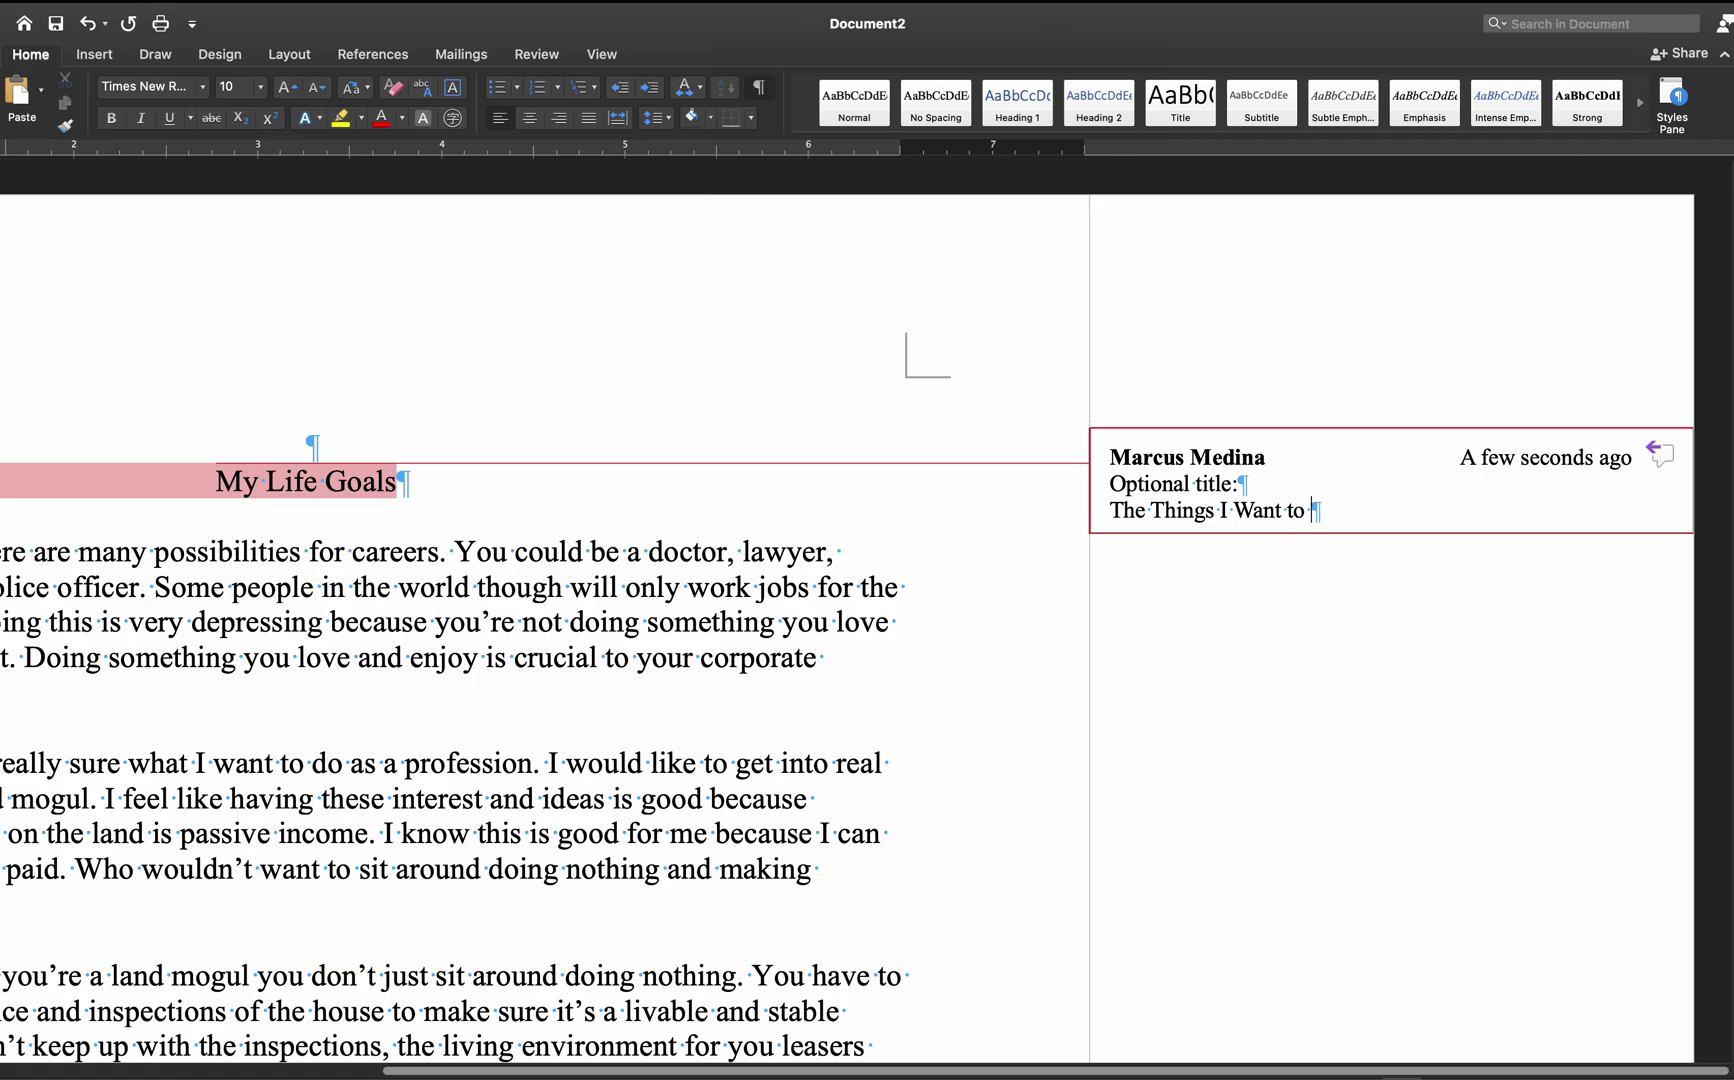
type("o in Life")
scroll(1267, 528, "up", 5)
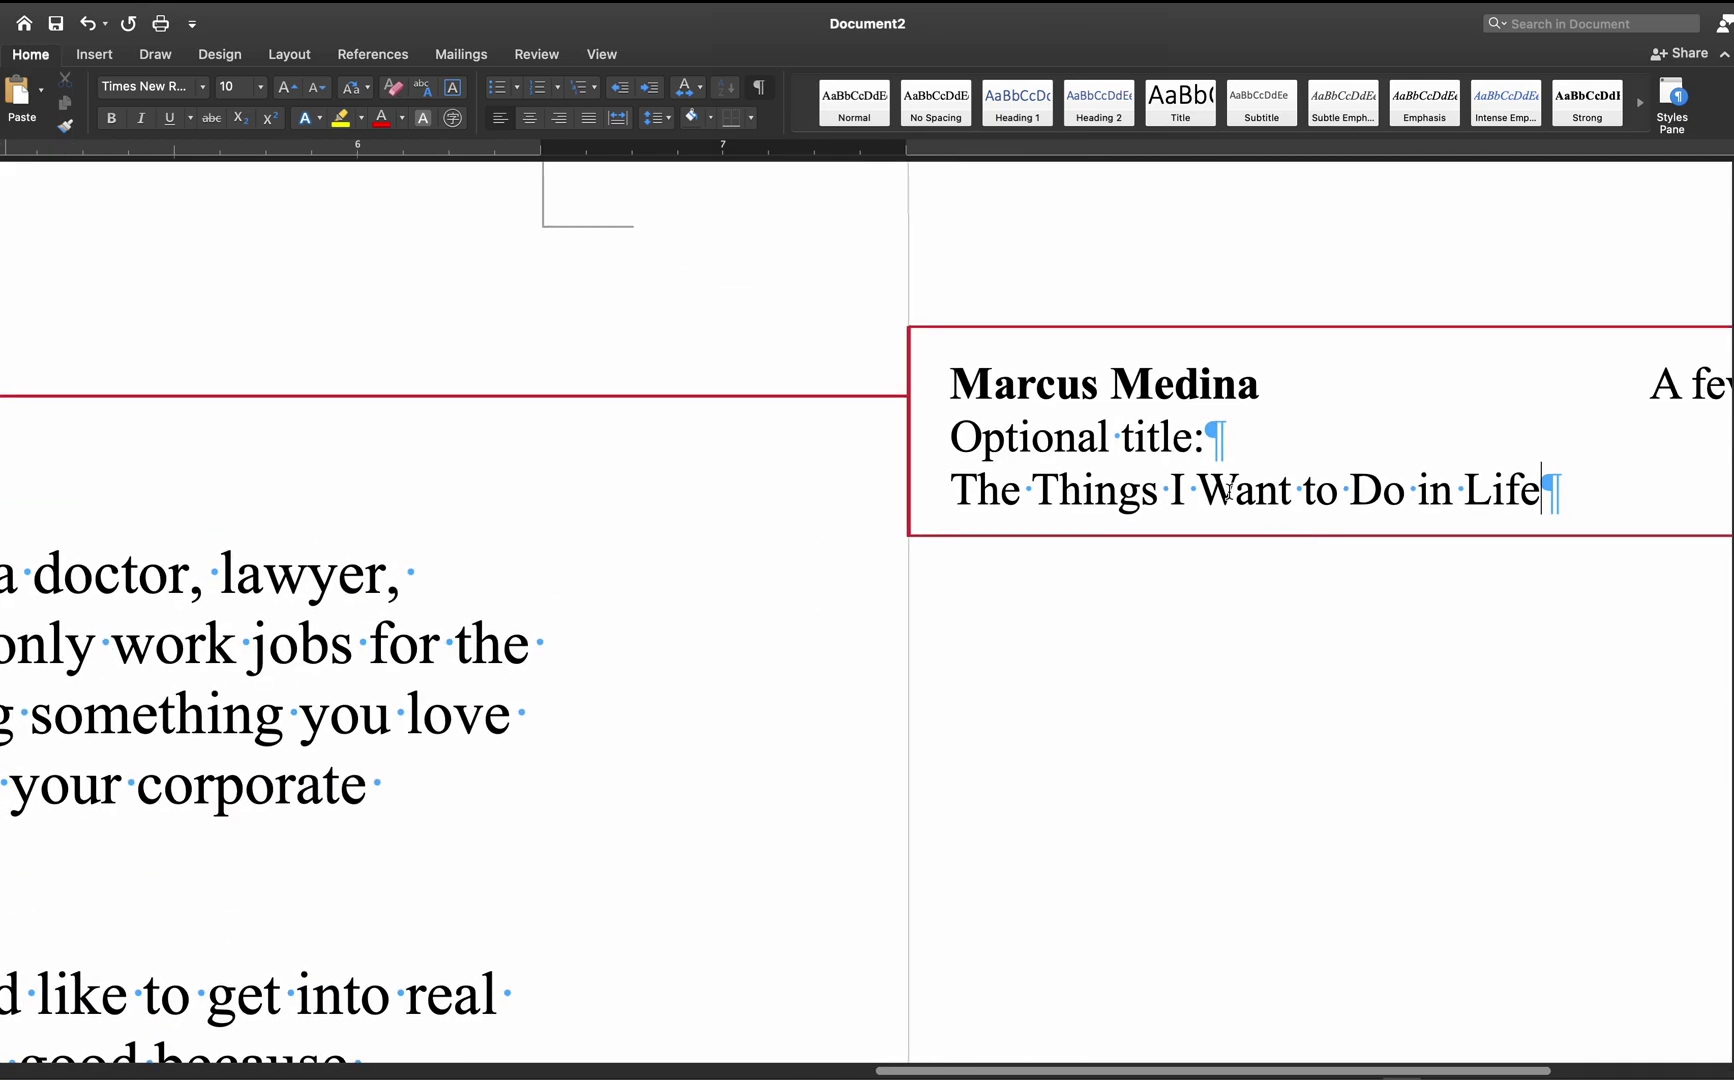
- Examine the capitalization of the individual words in "The Things I Want to Do in Life" in the title comment
left_click(971, 488)
triple_click(971, 488)
left_click(971, 488)
double_click(971, 488)
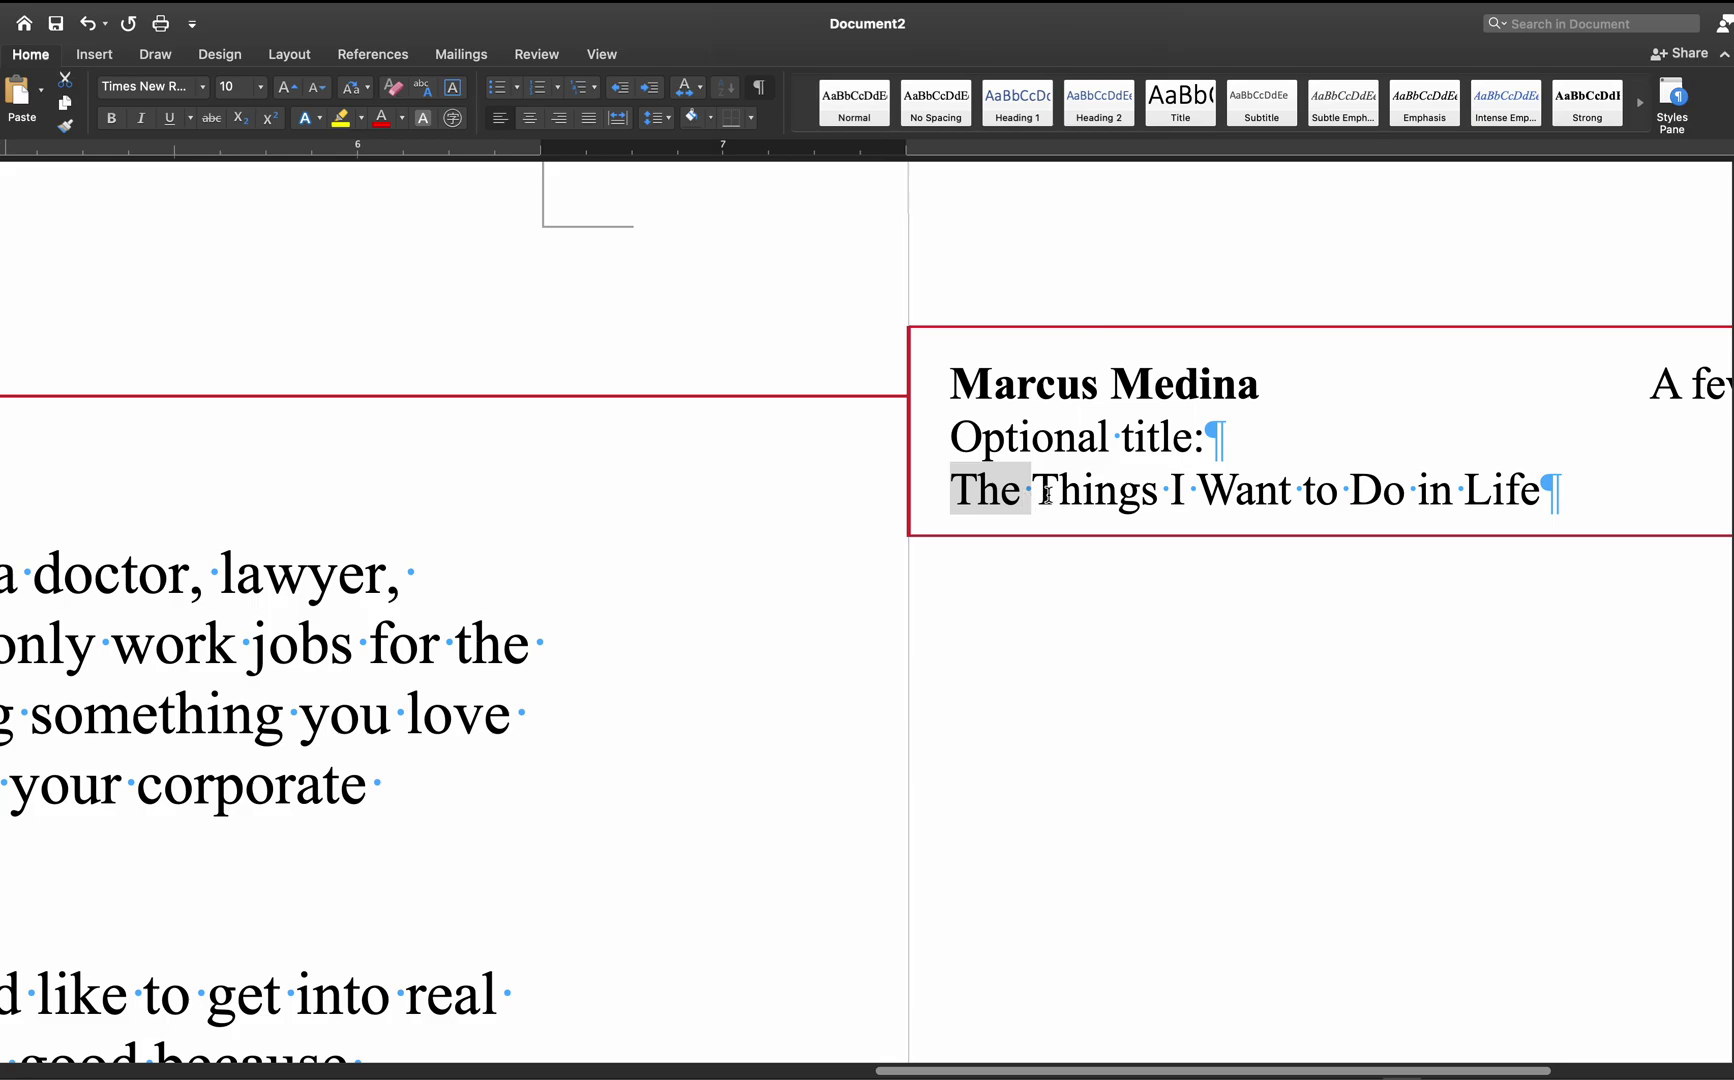
left_click(1330, 500)
left_click_drag(1042, 495, 1489, 505)
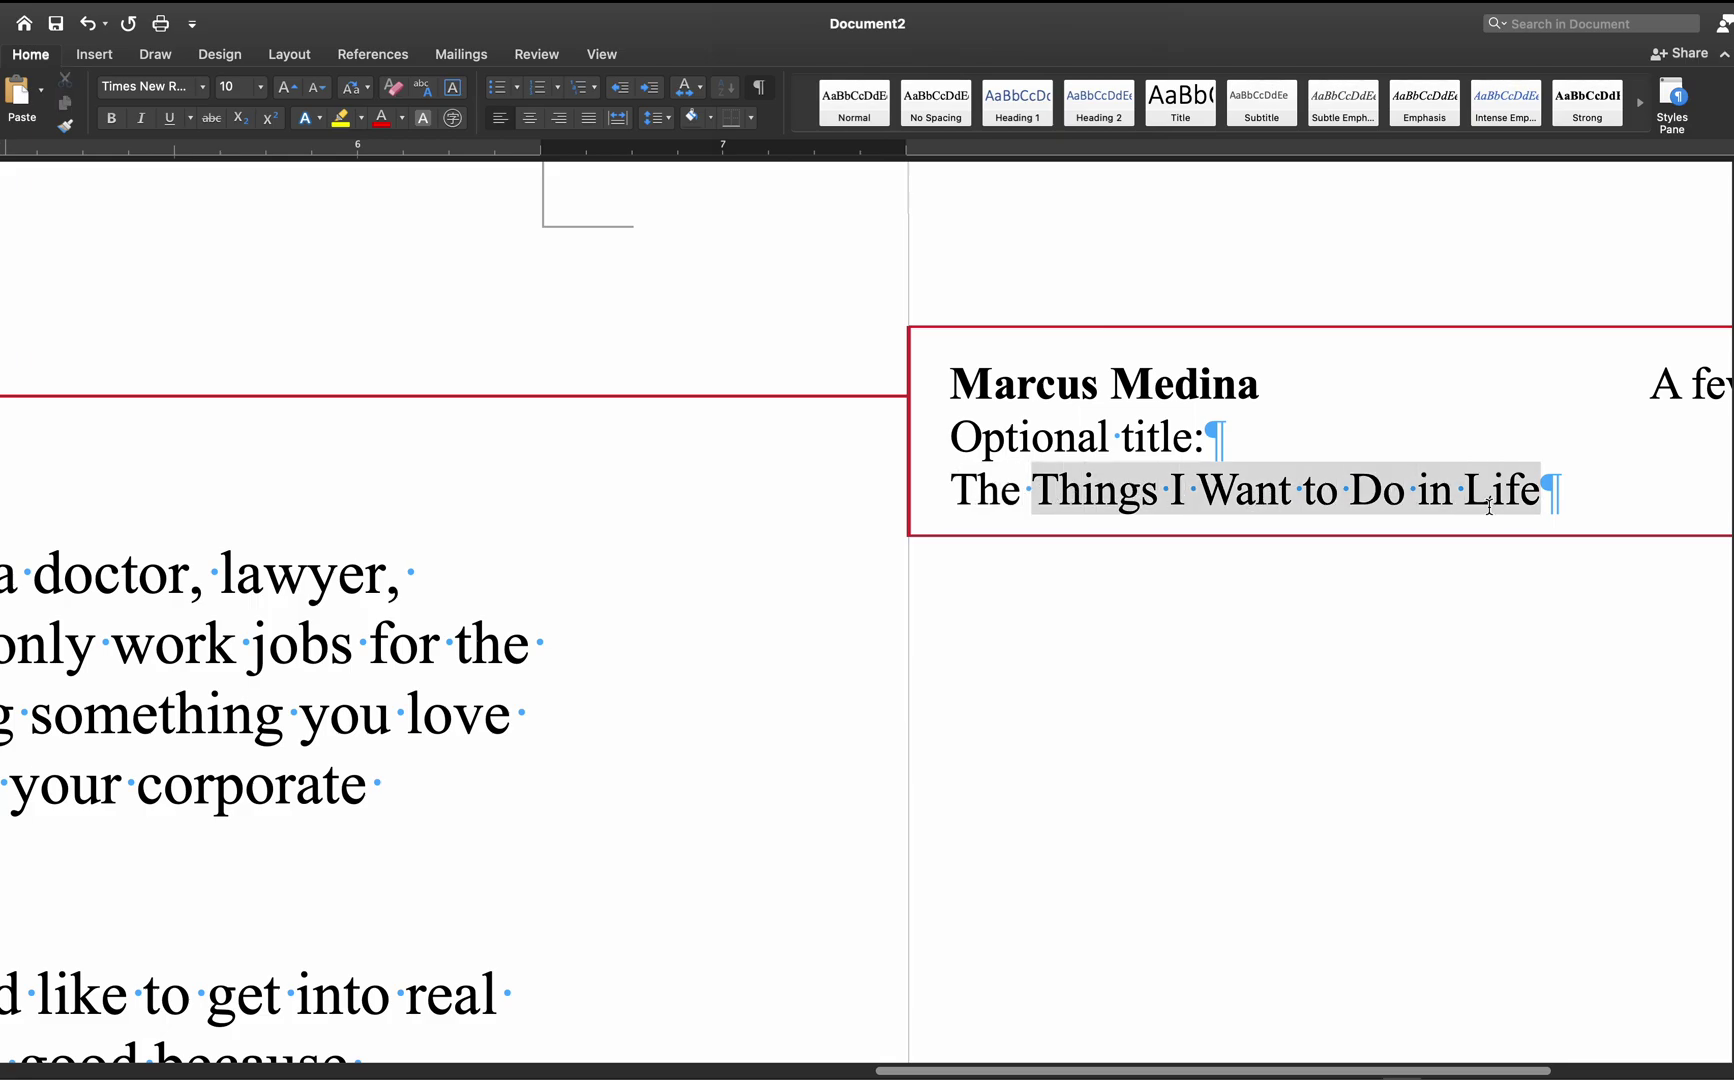
double_click(1110, 490)
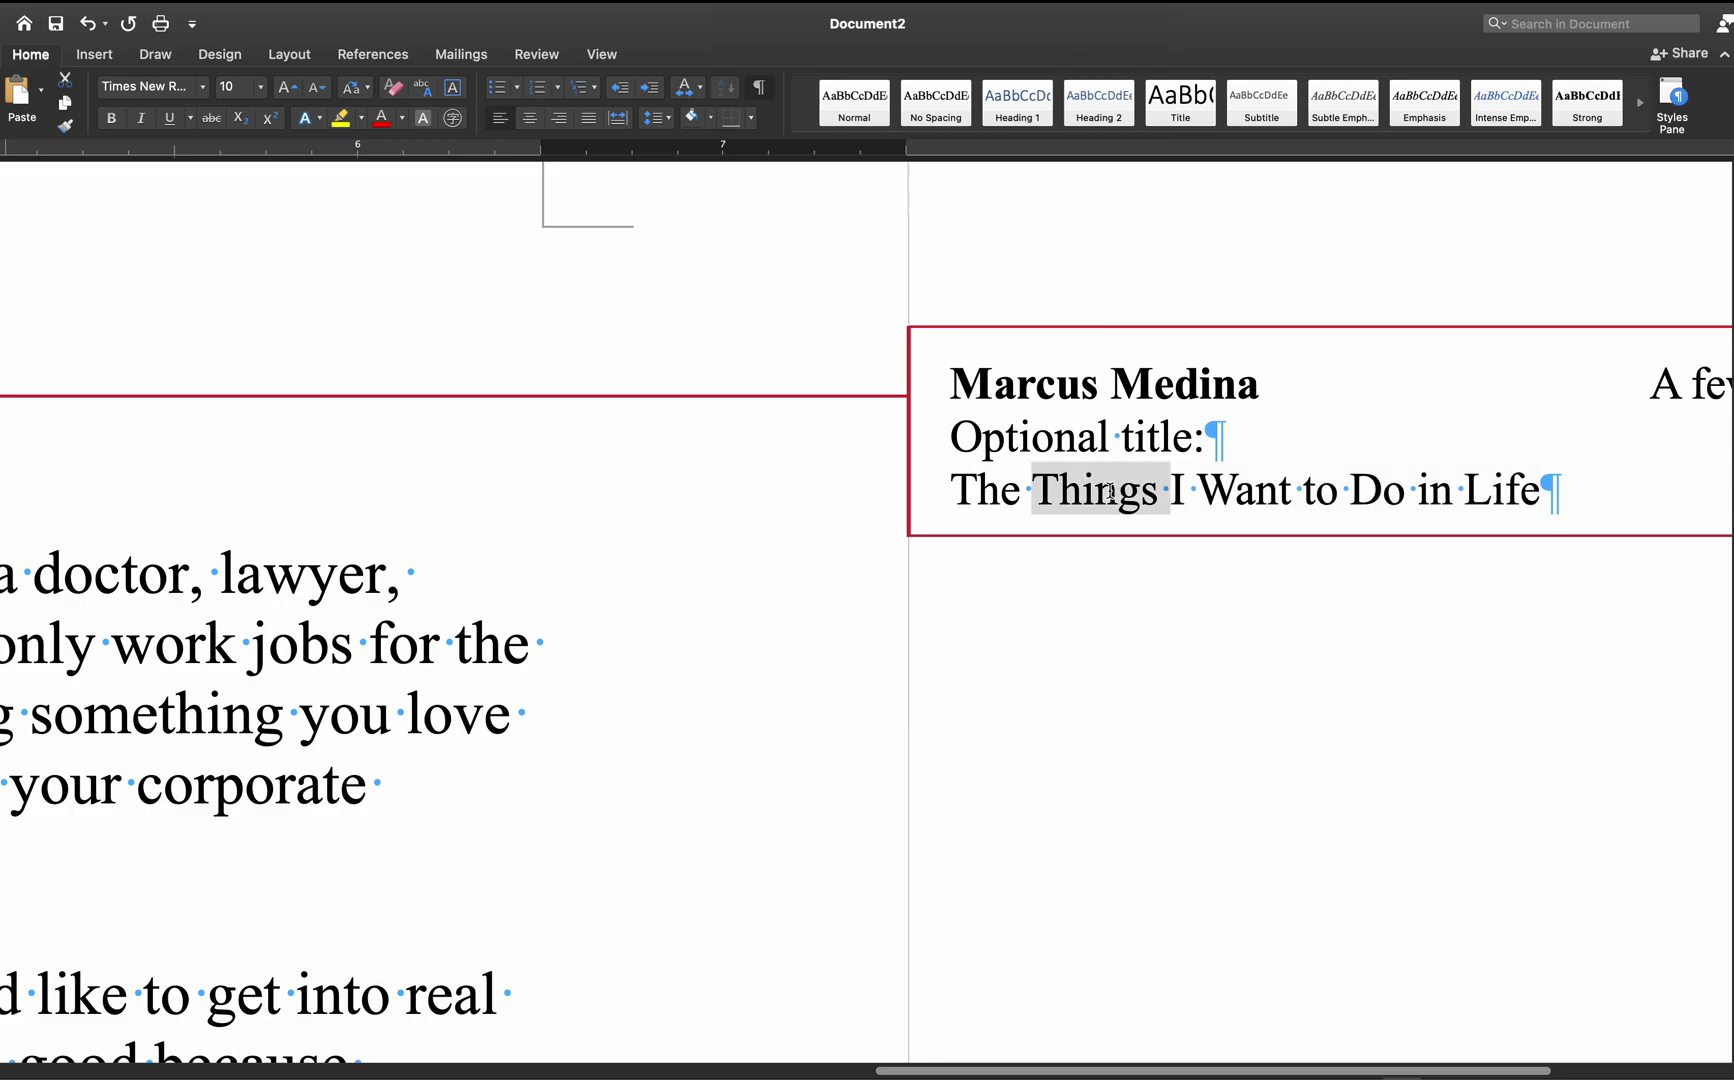
left_click(1110, 492)
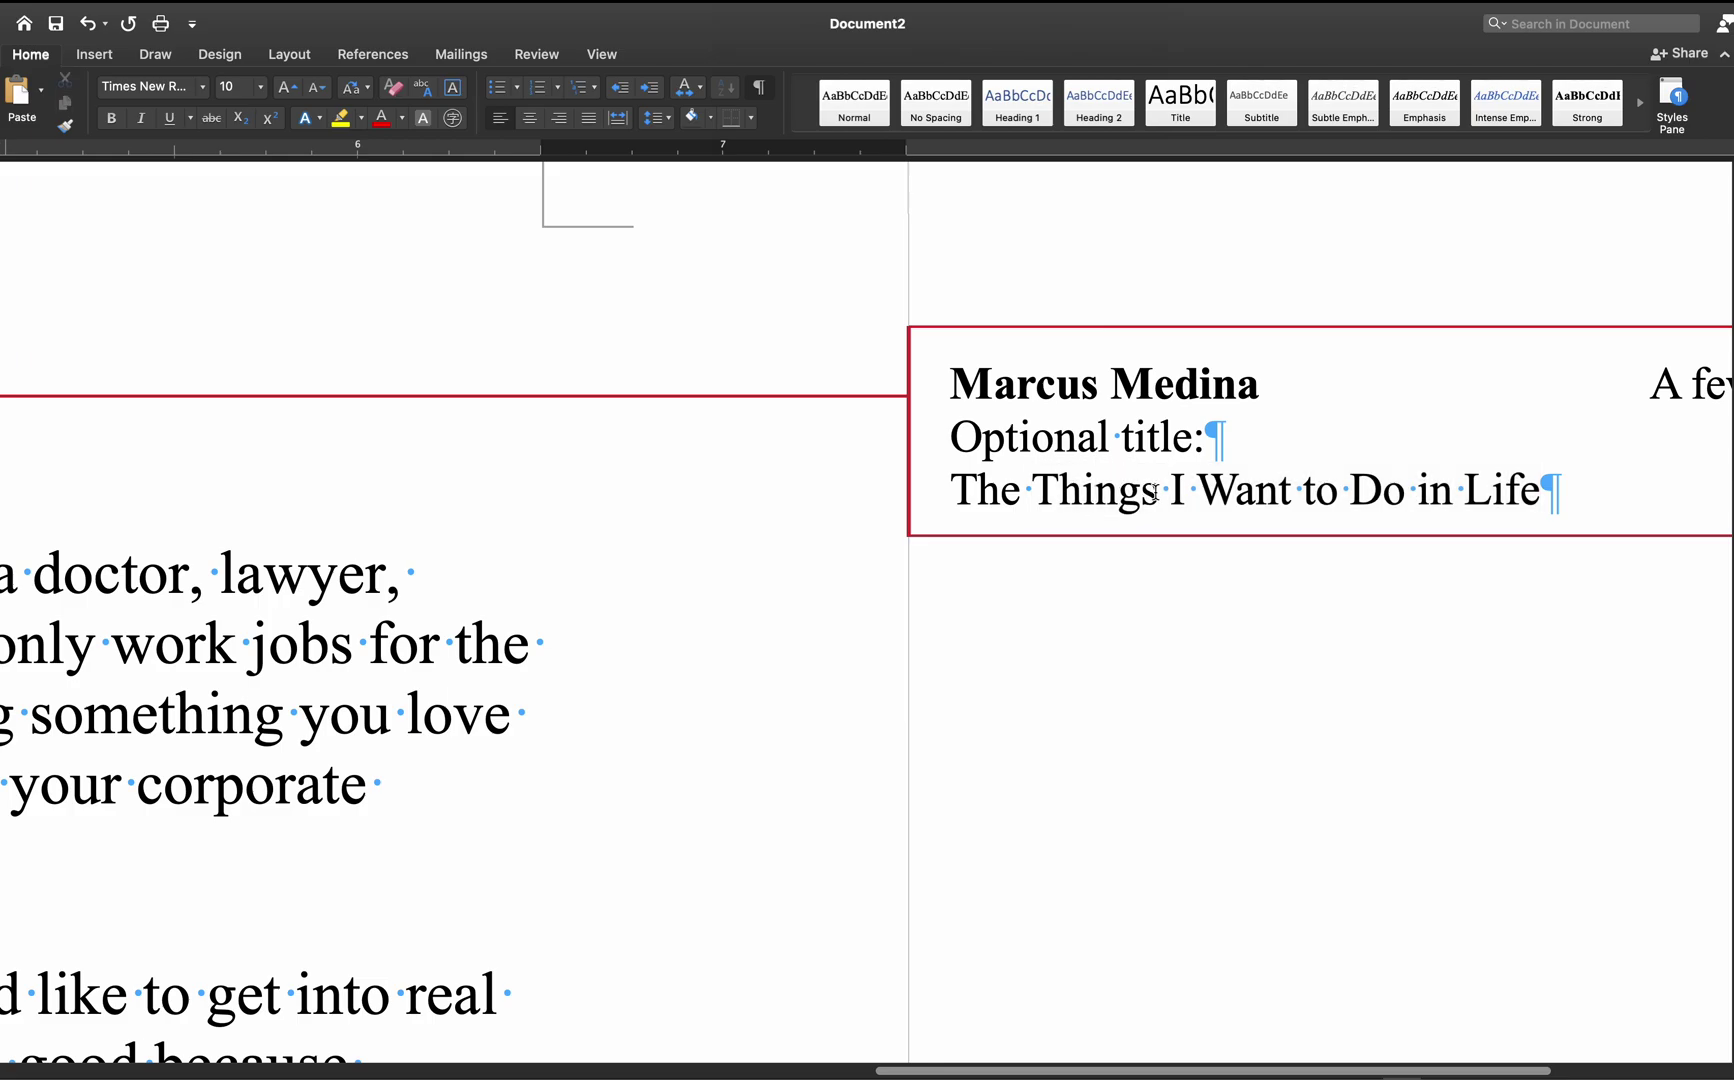
left_click_drag(1153, 492, 993, 492)
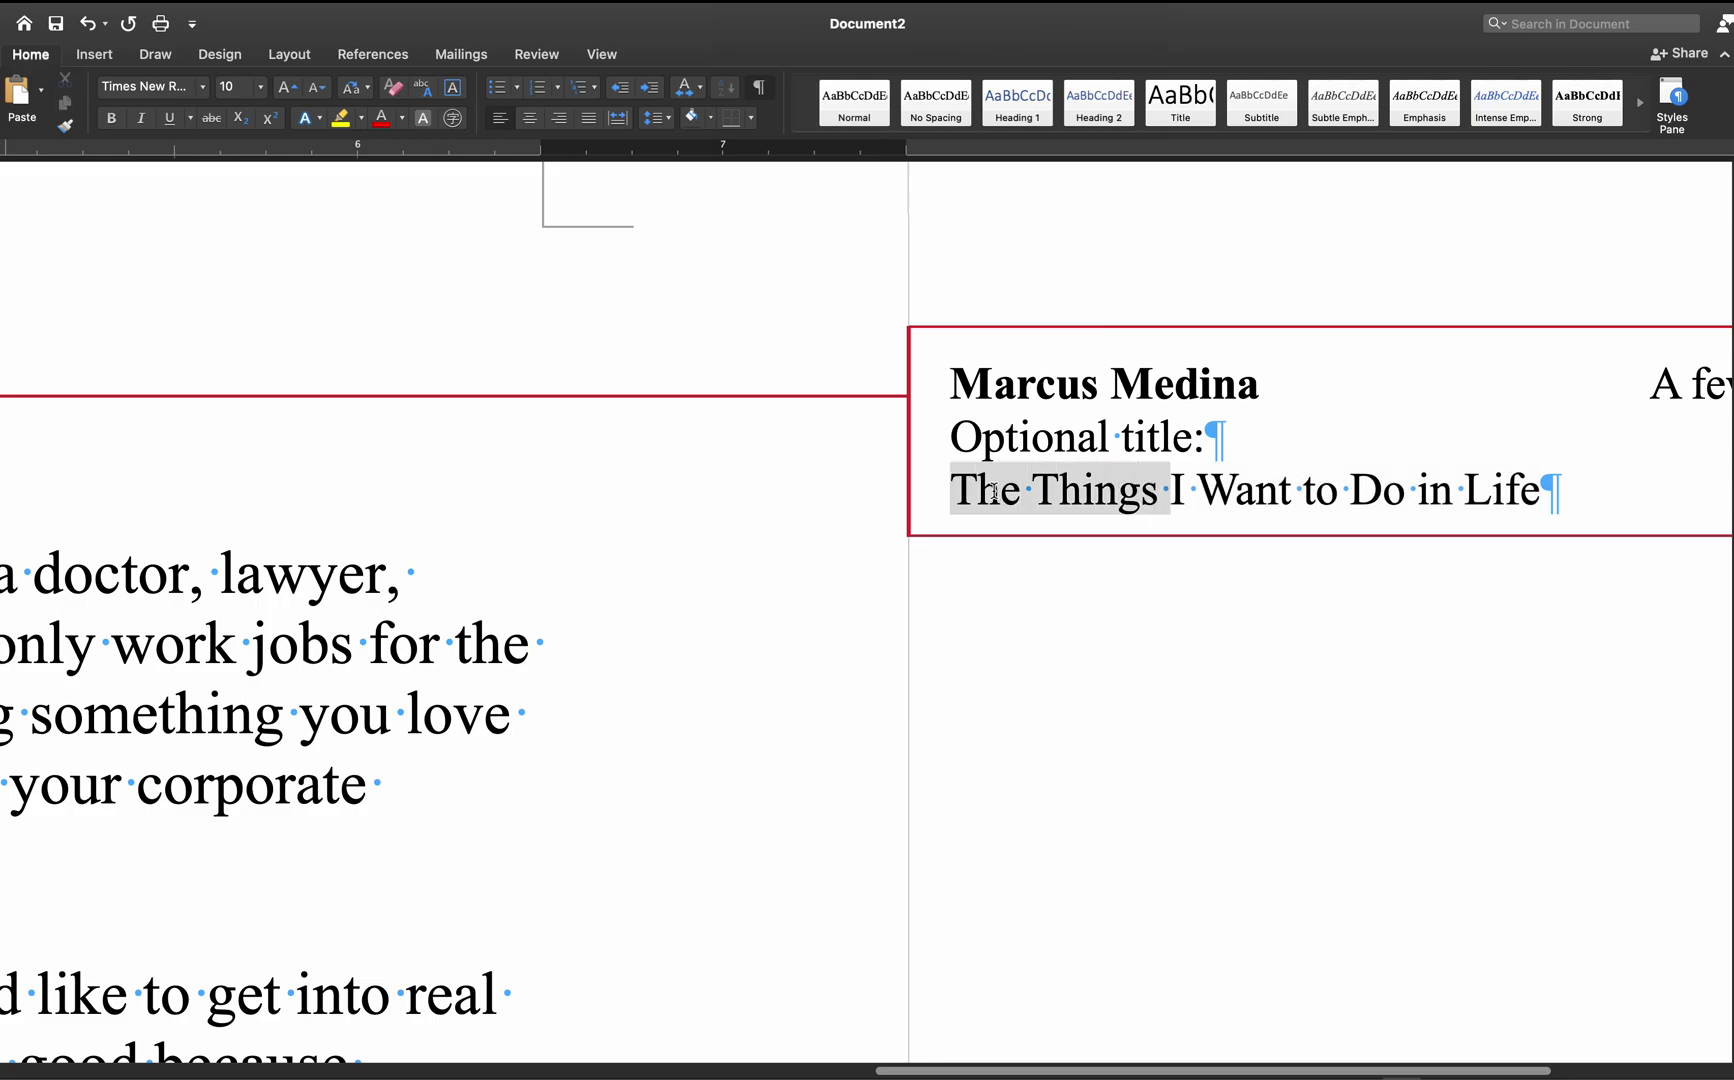
- Add "Goals I Have in Life" as the third line of the title comment
left_click(1590, 501)
key("Return")
type("Goa")
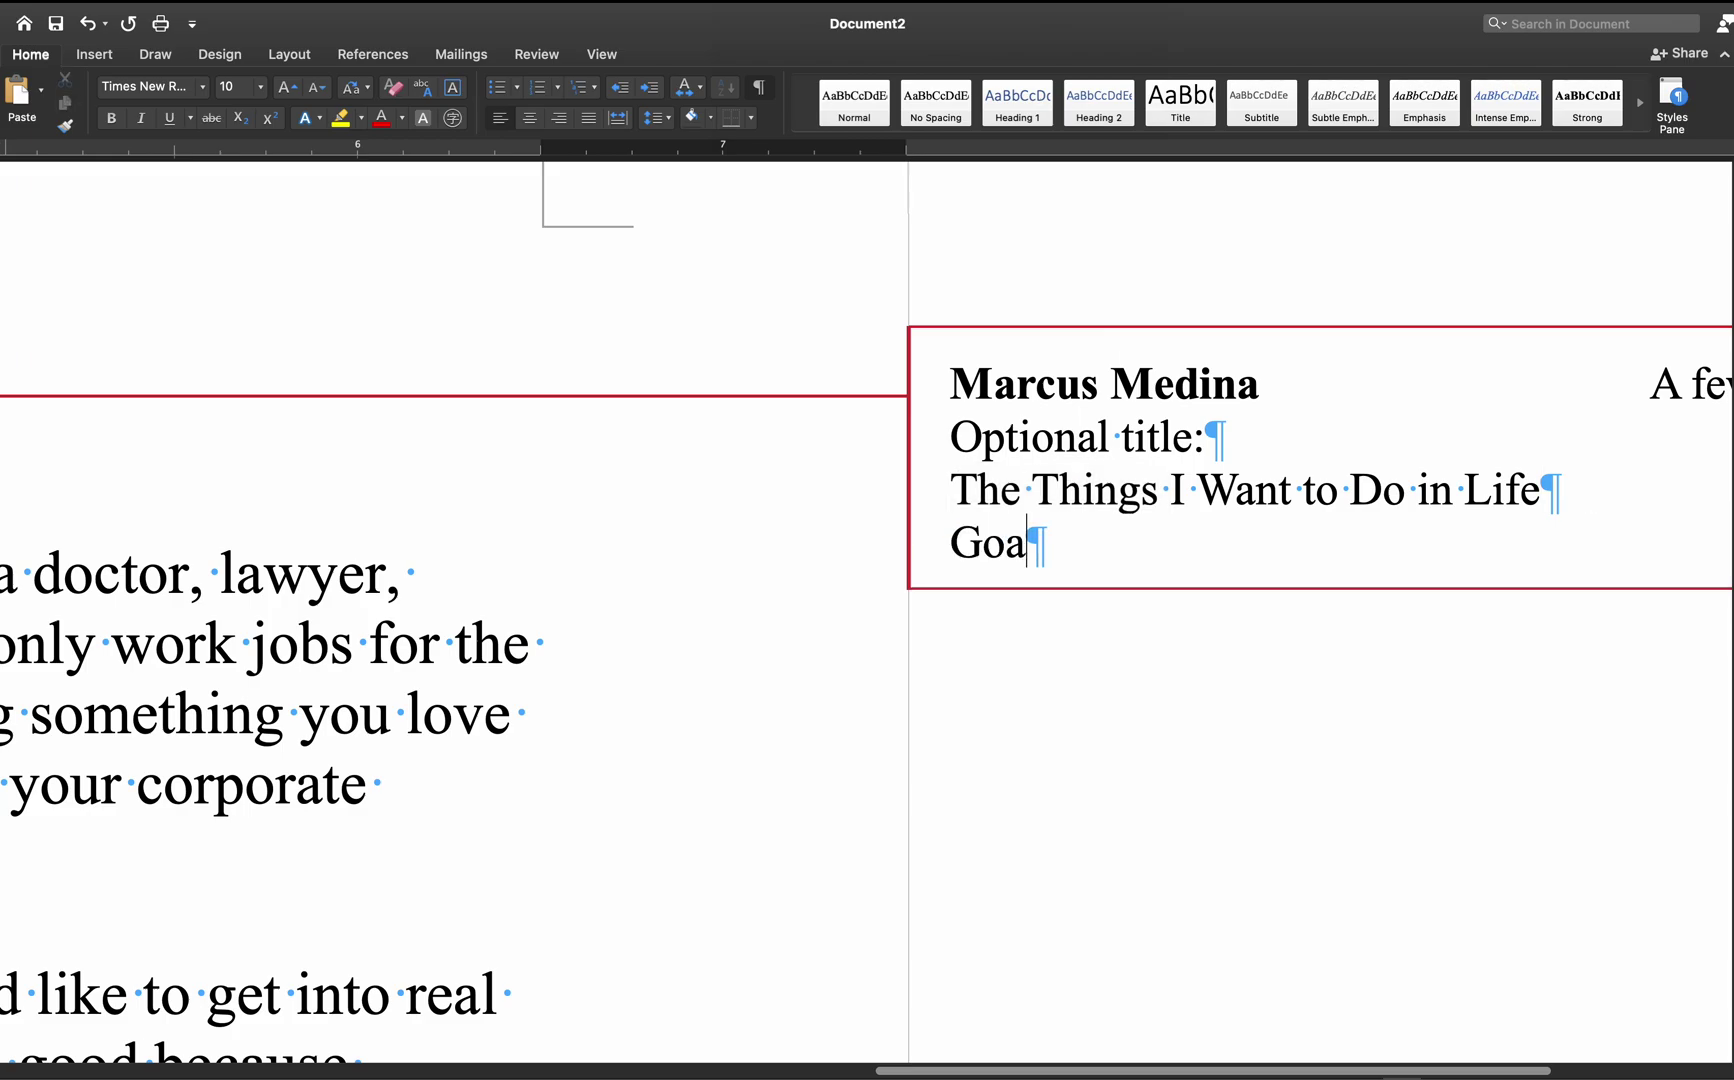
type("ls i Have in L")
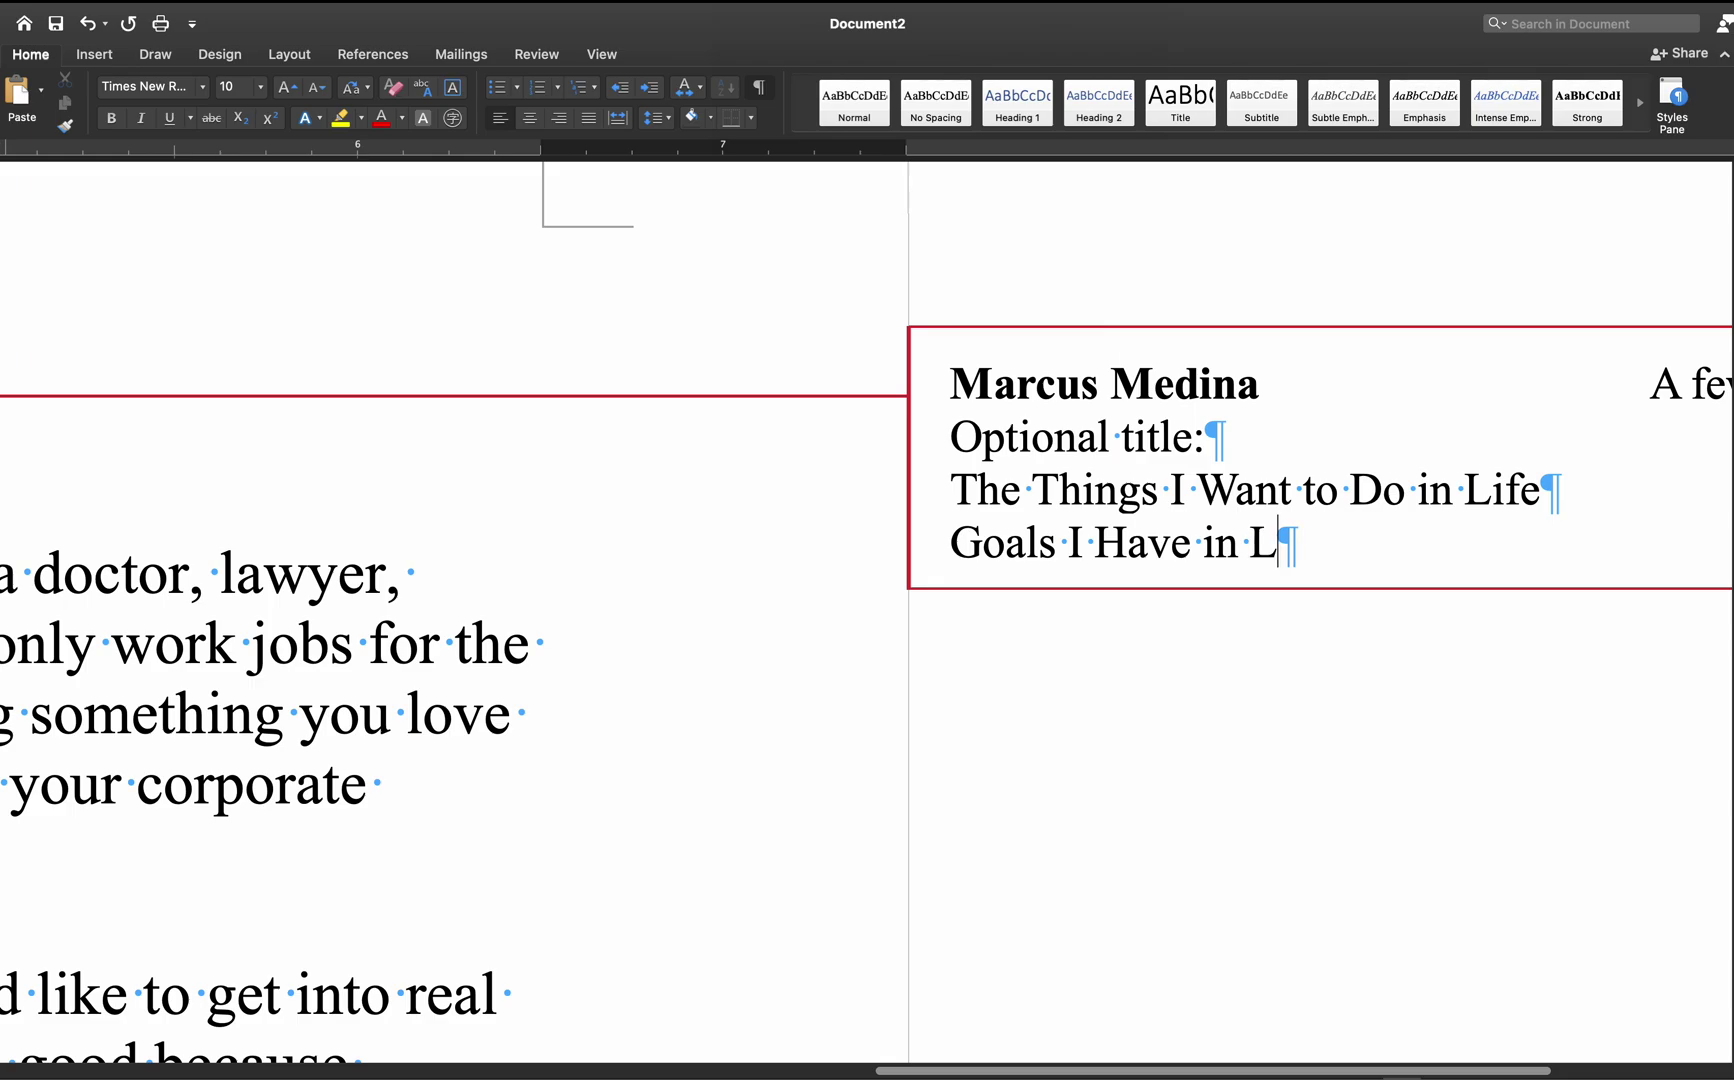
type("ife")
- Compare the short words, main words and opening words of the two optional titles in the comment for title capitalization
double_click(1322, 490)
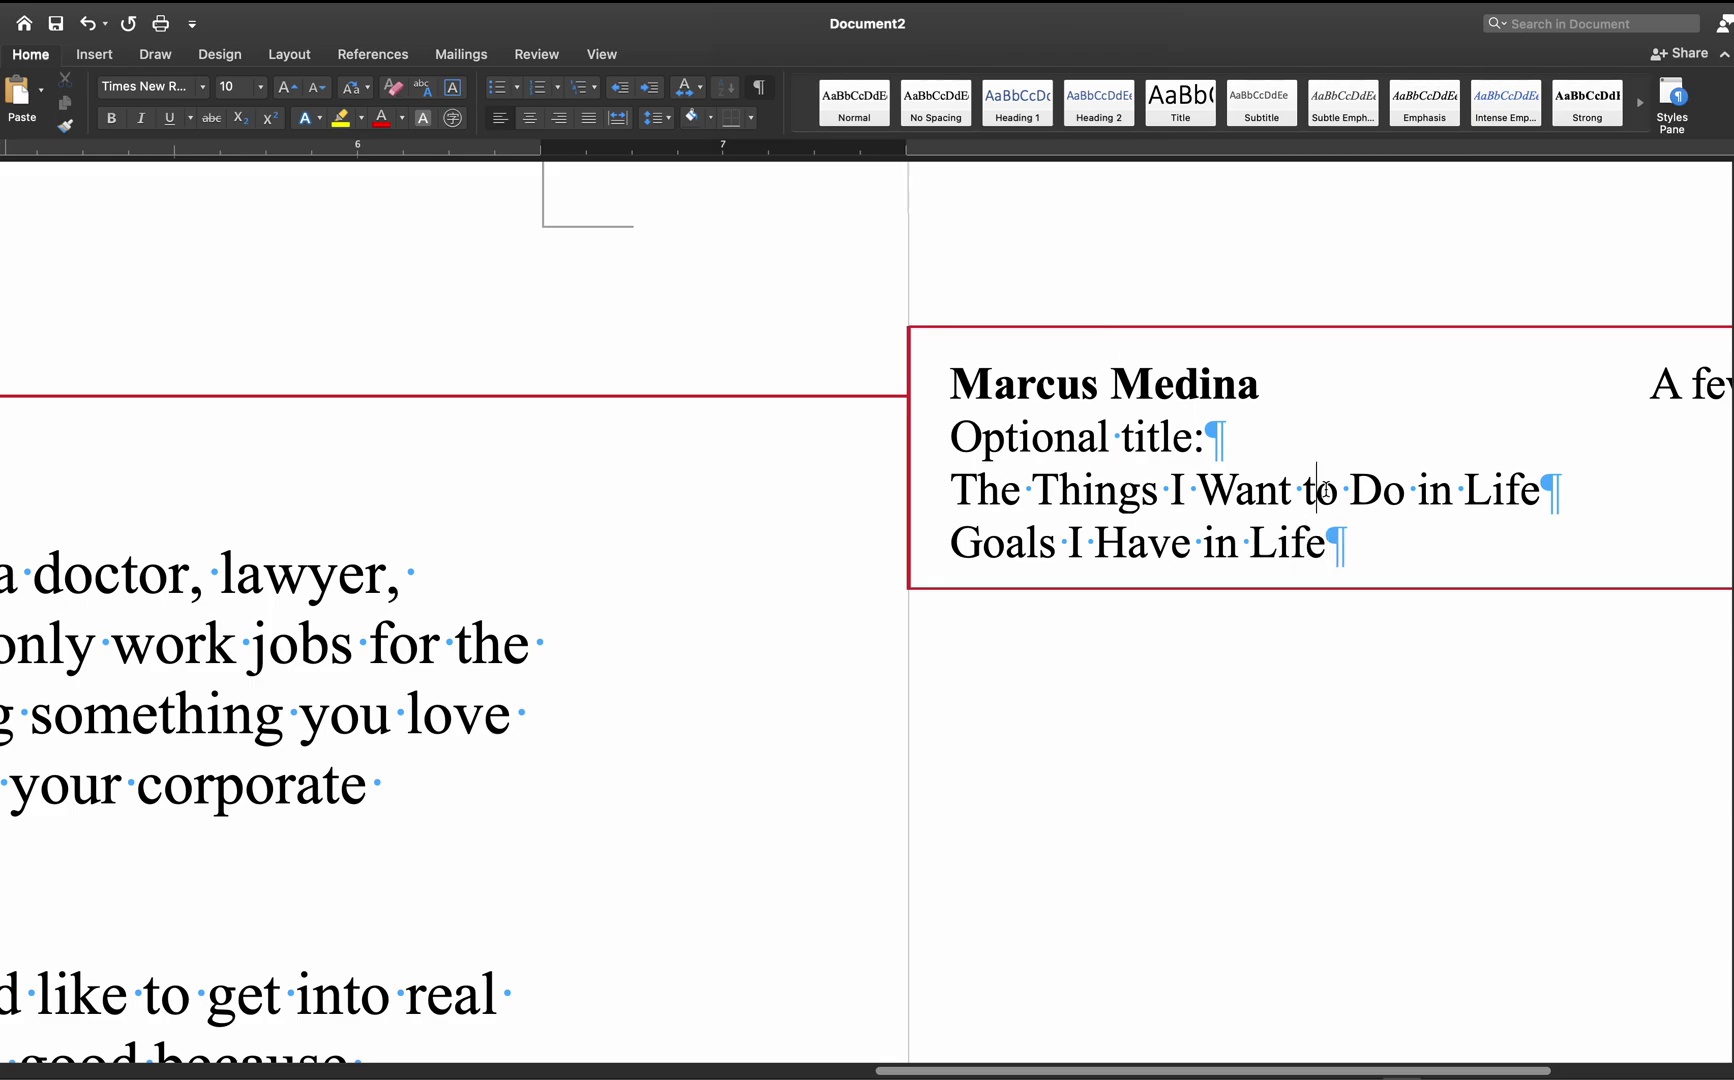
double_click(1436, 490)
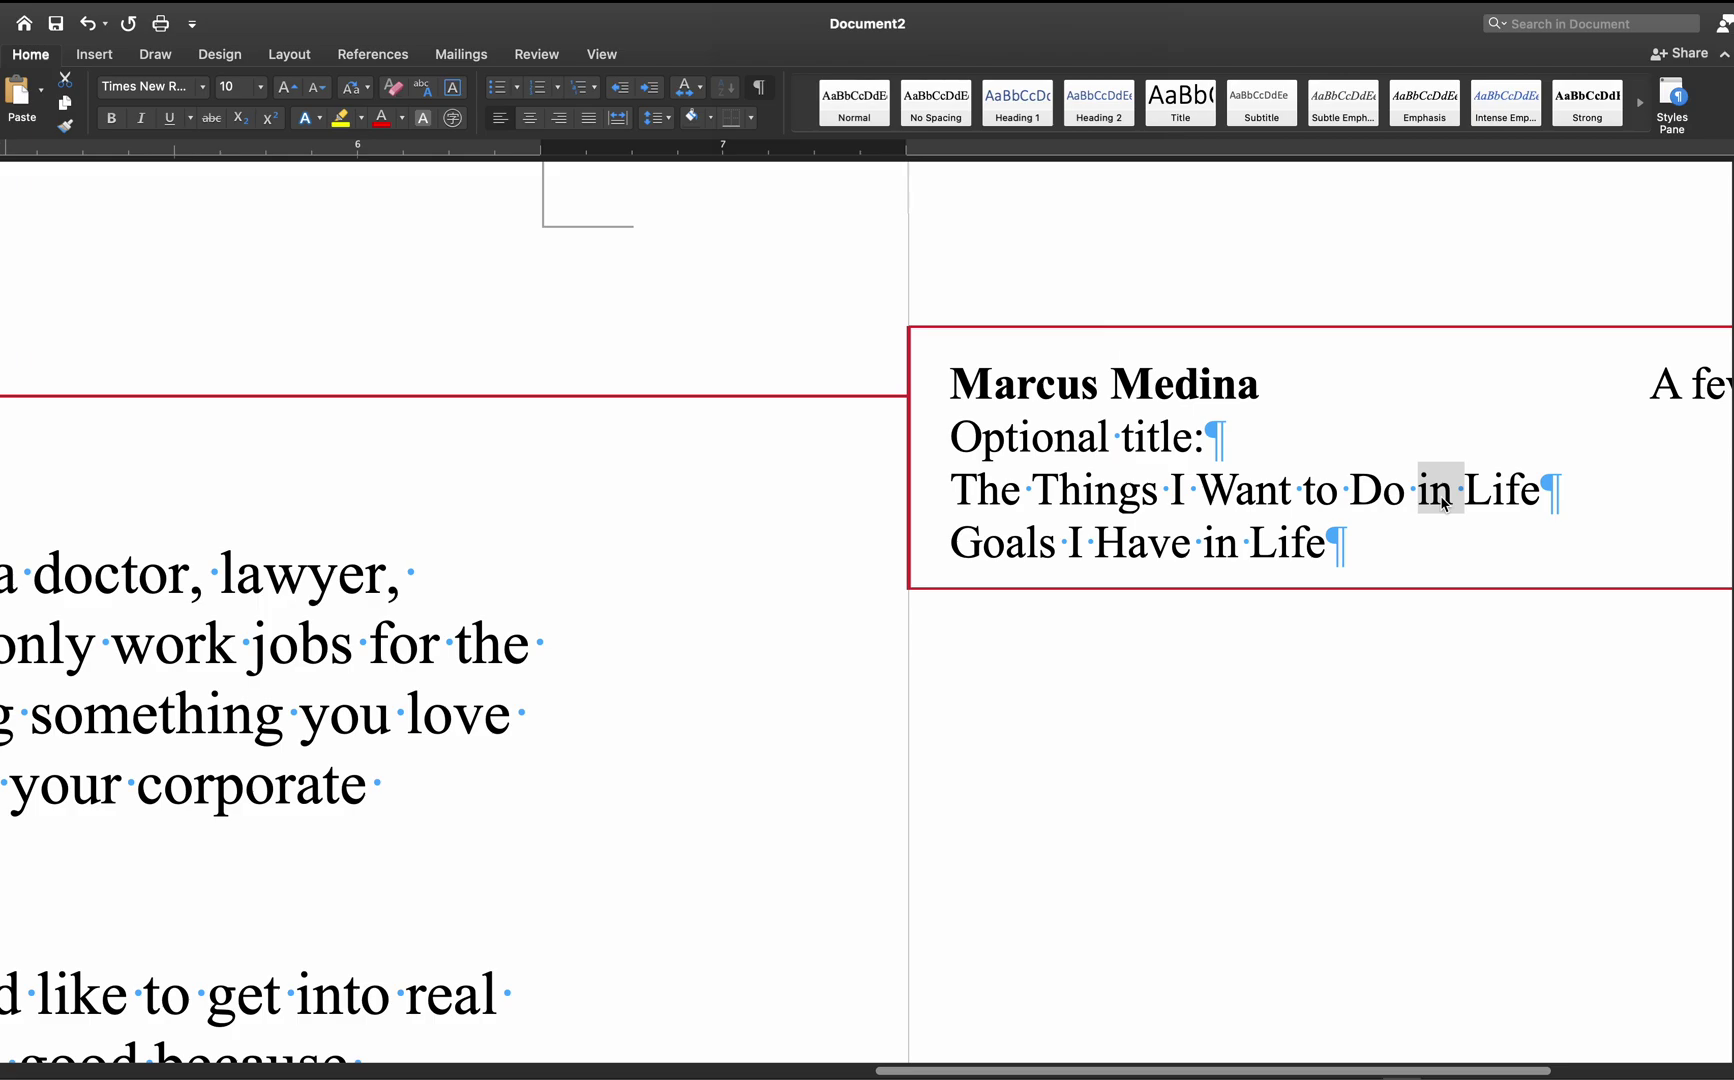
double_click(1337, 493)
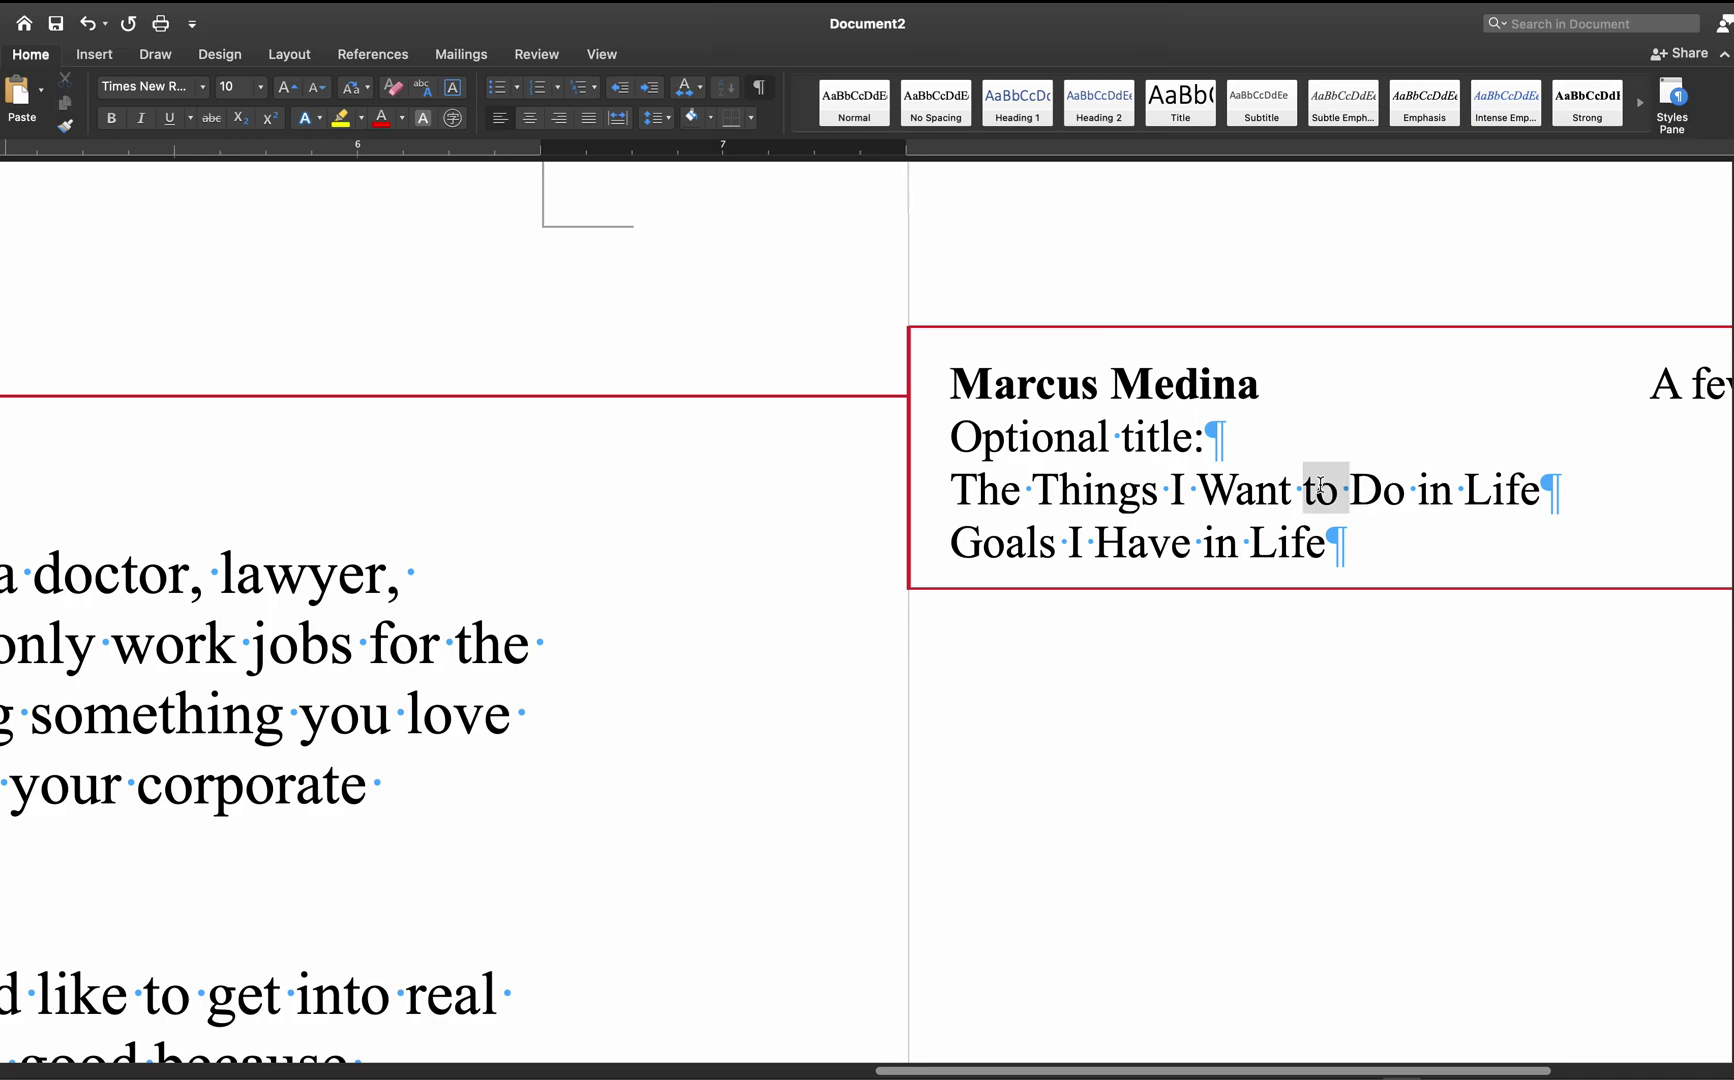
double_click(1436, 489)
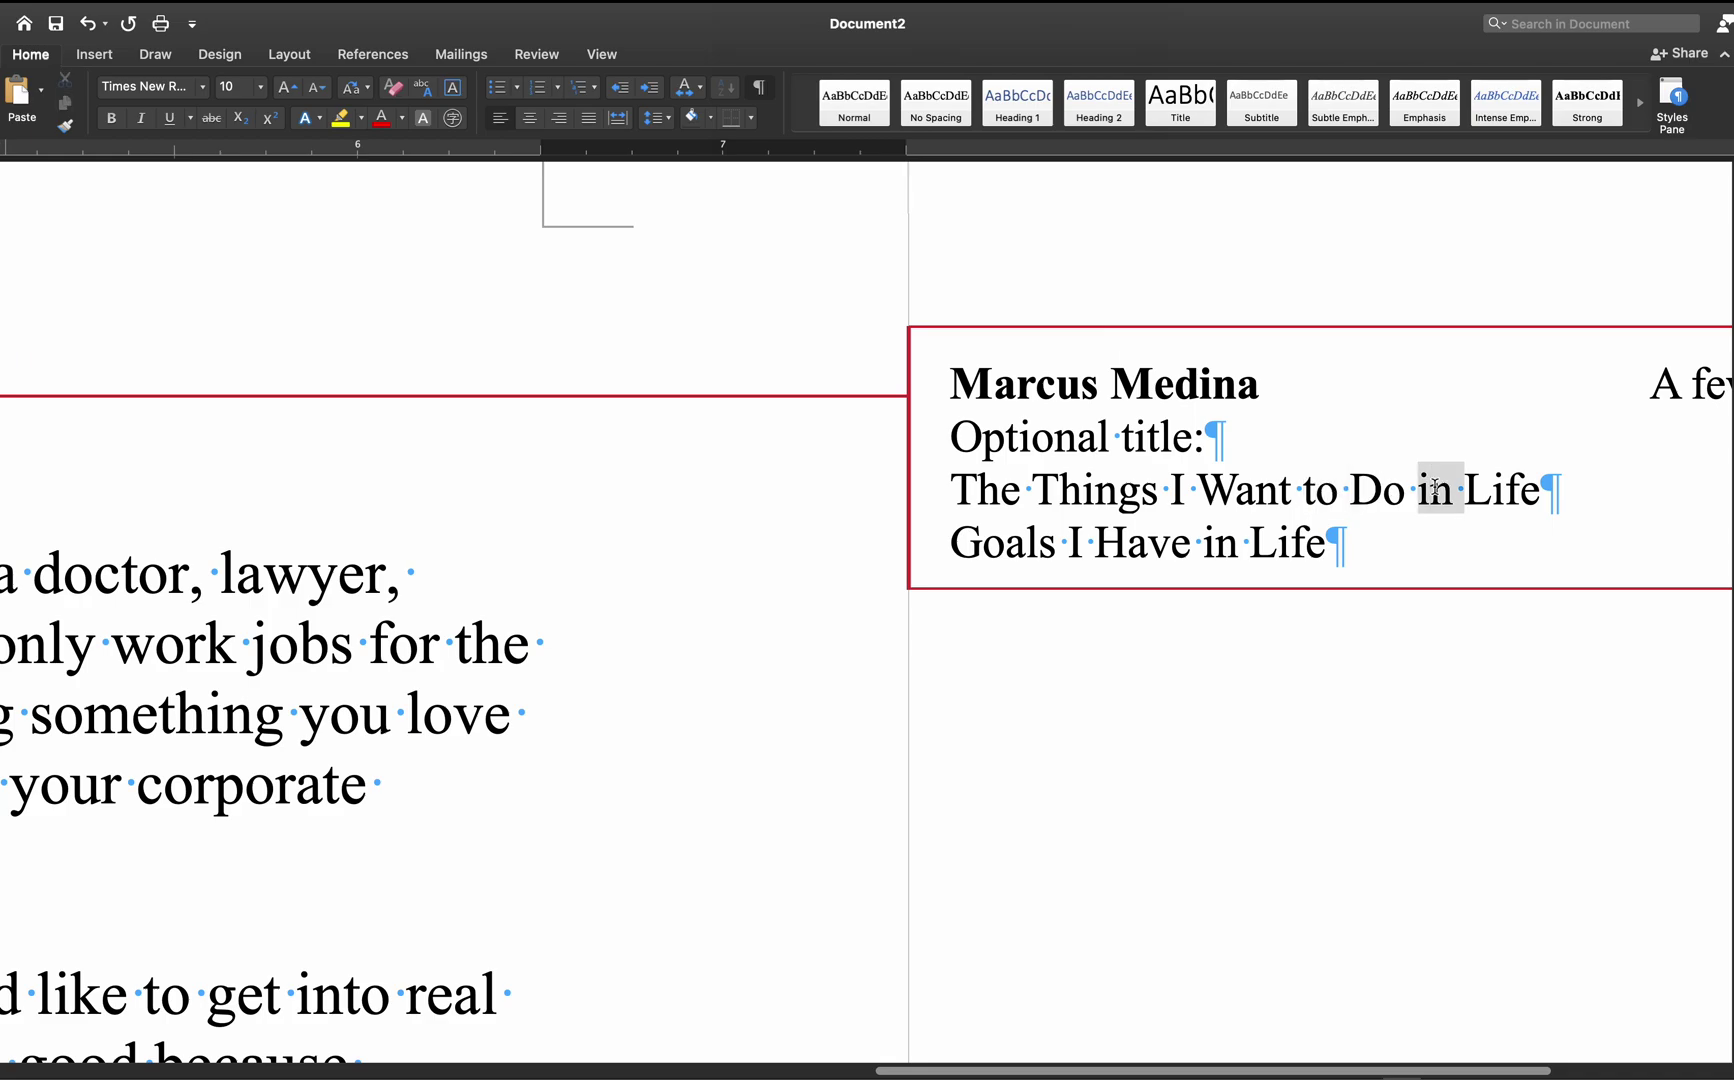
double_click(1370, 495)
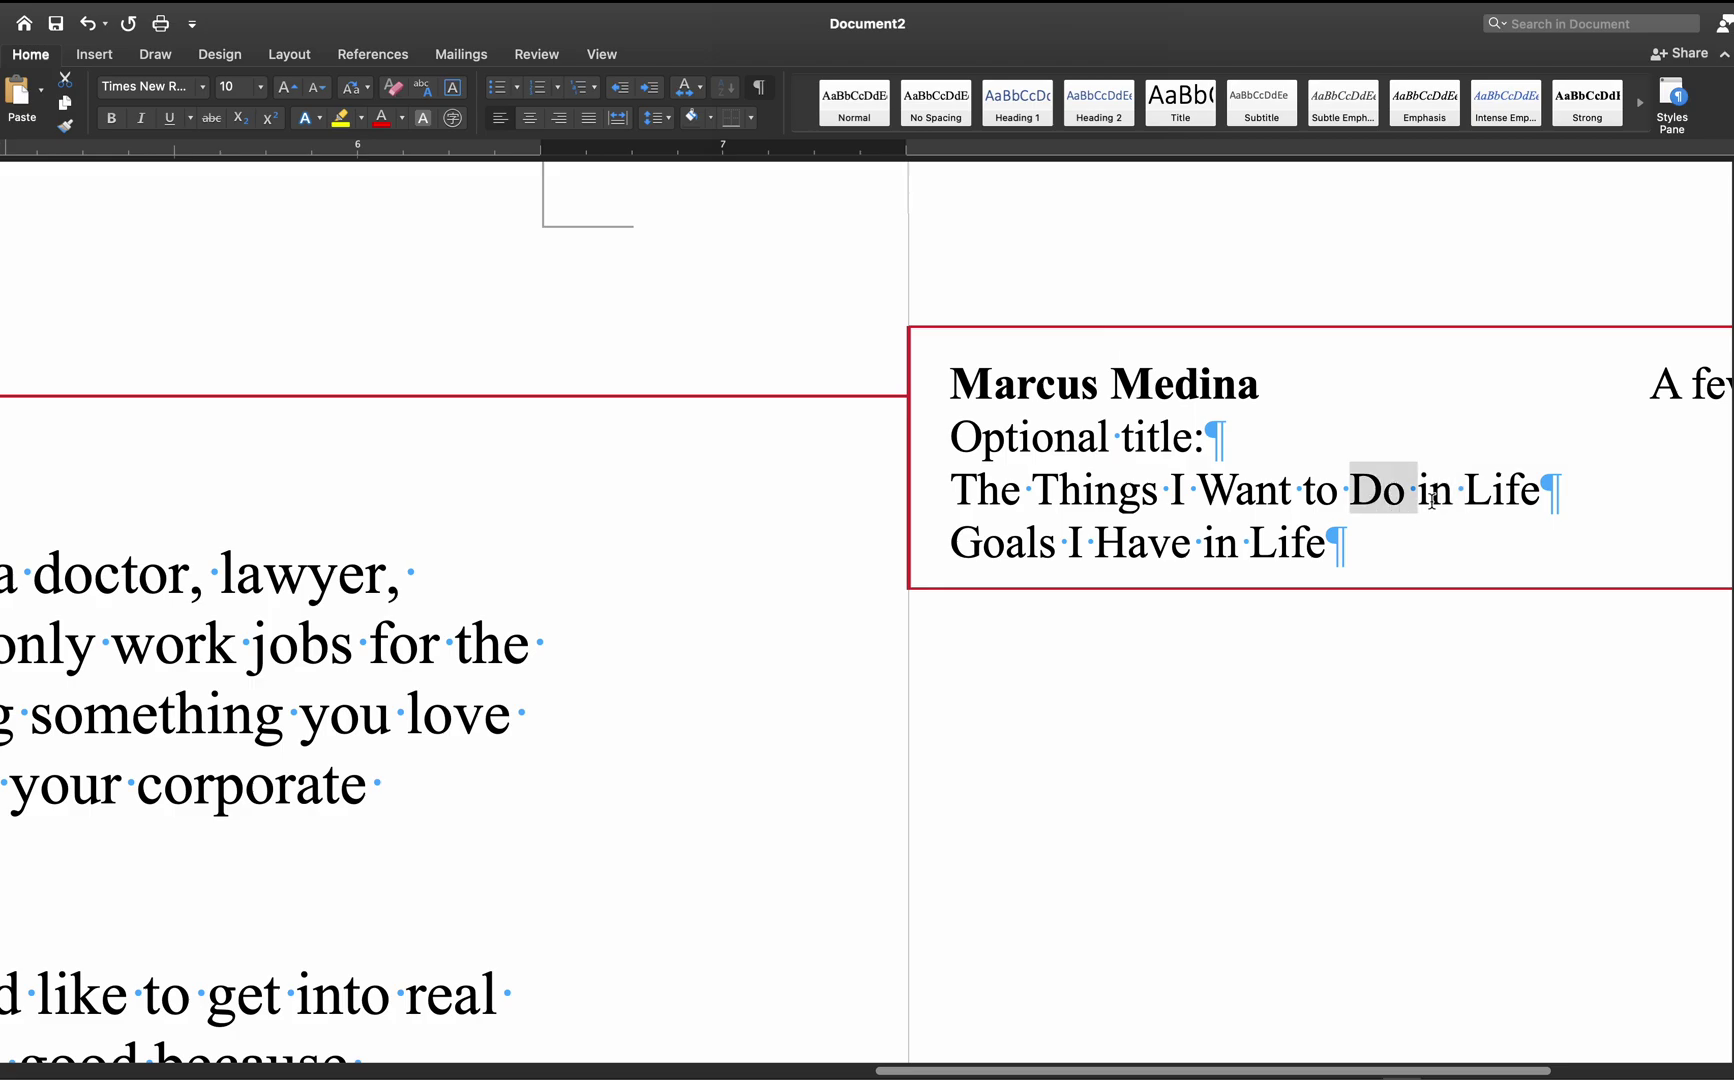
double_click(1488, 498)
double_click(1243, 490)
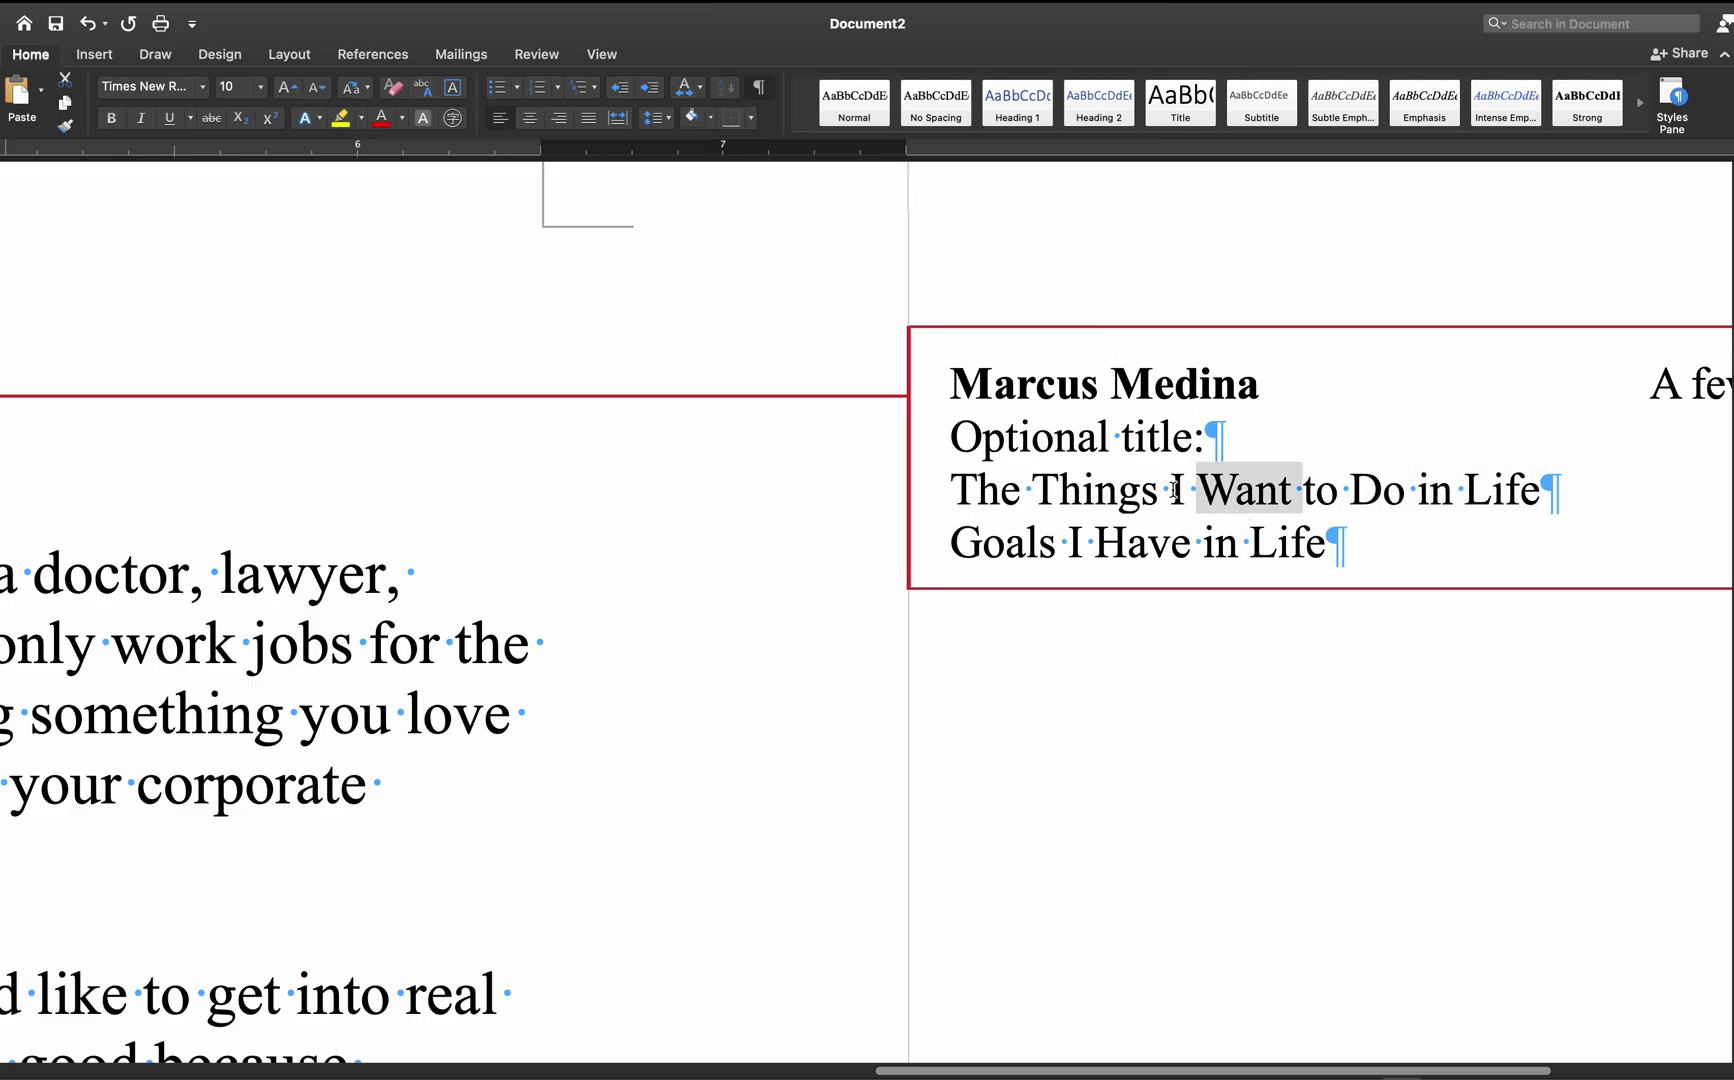
double_click(1370, 497)
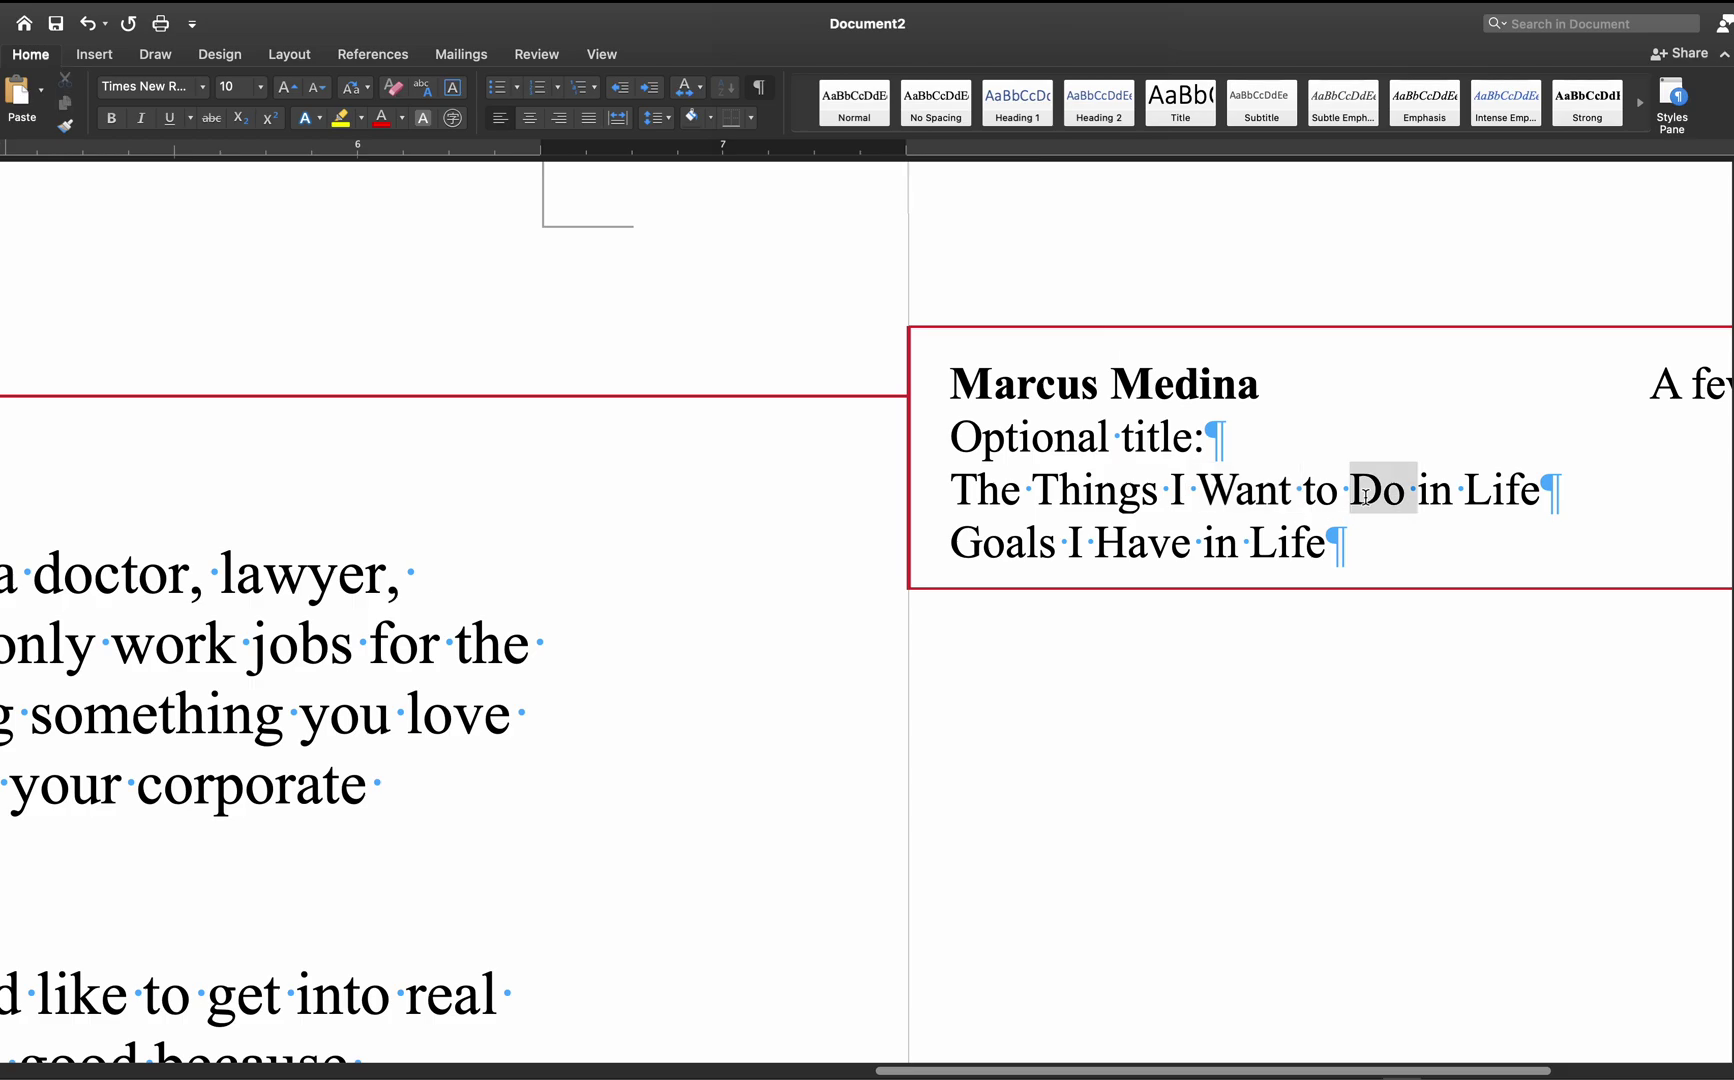
double_click(1487, 503)
double_click(1178, 492)
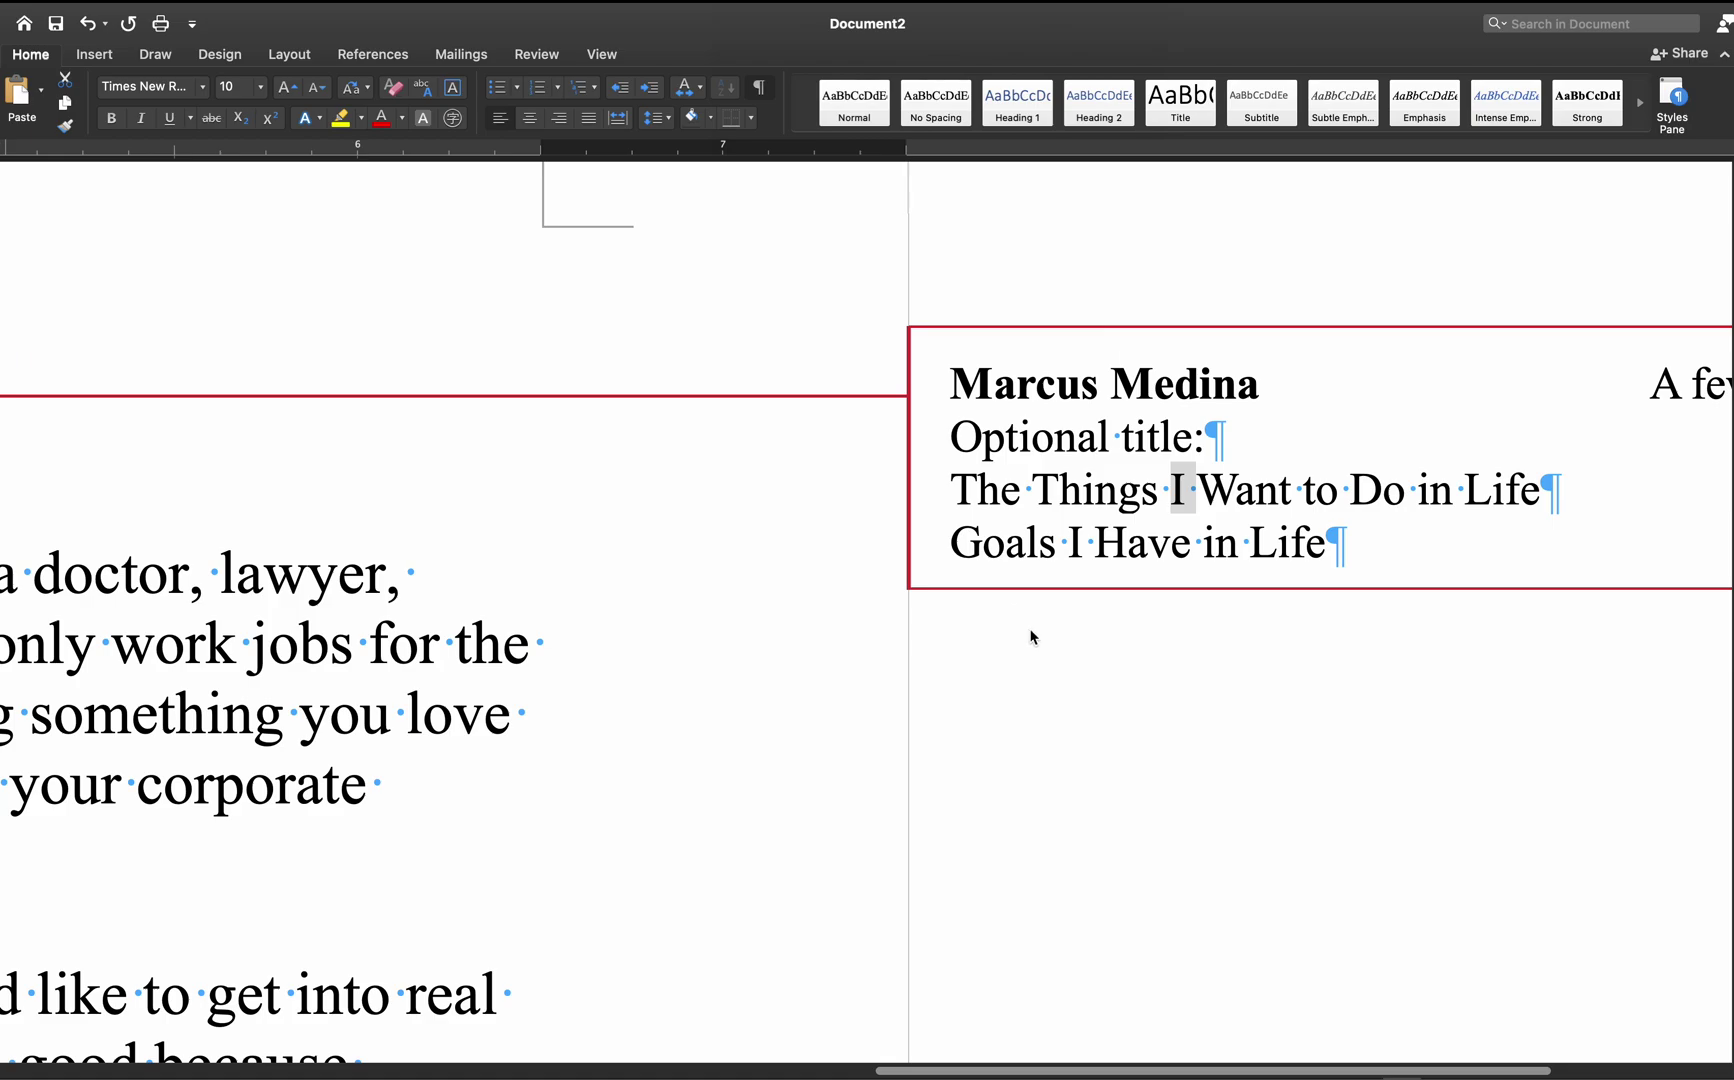
double_click(1263, 545)
double_click(1178, 490)
left_click(1030, 547)
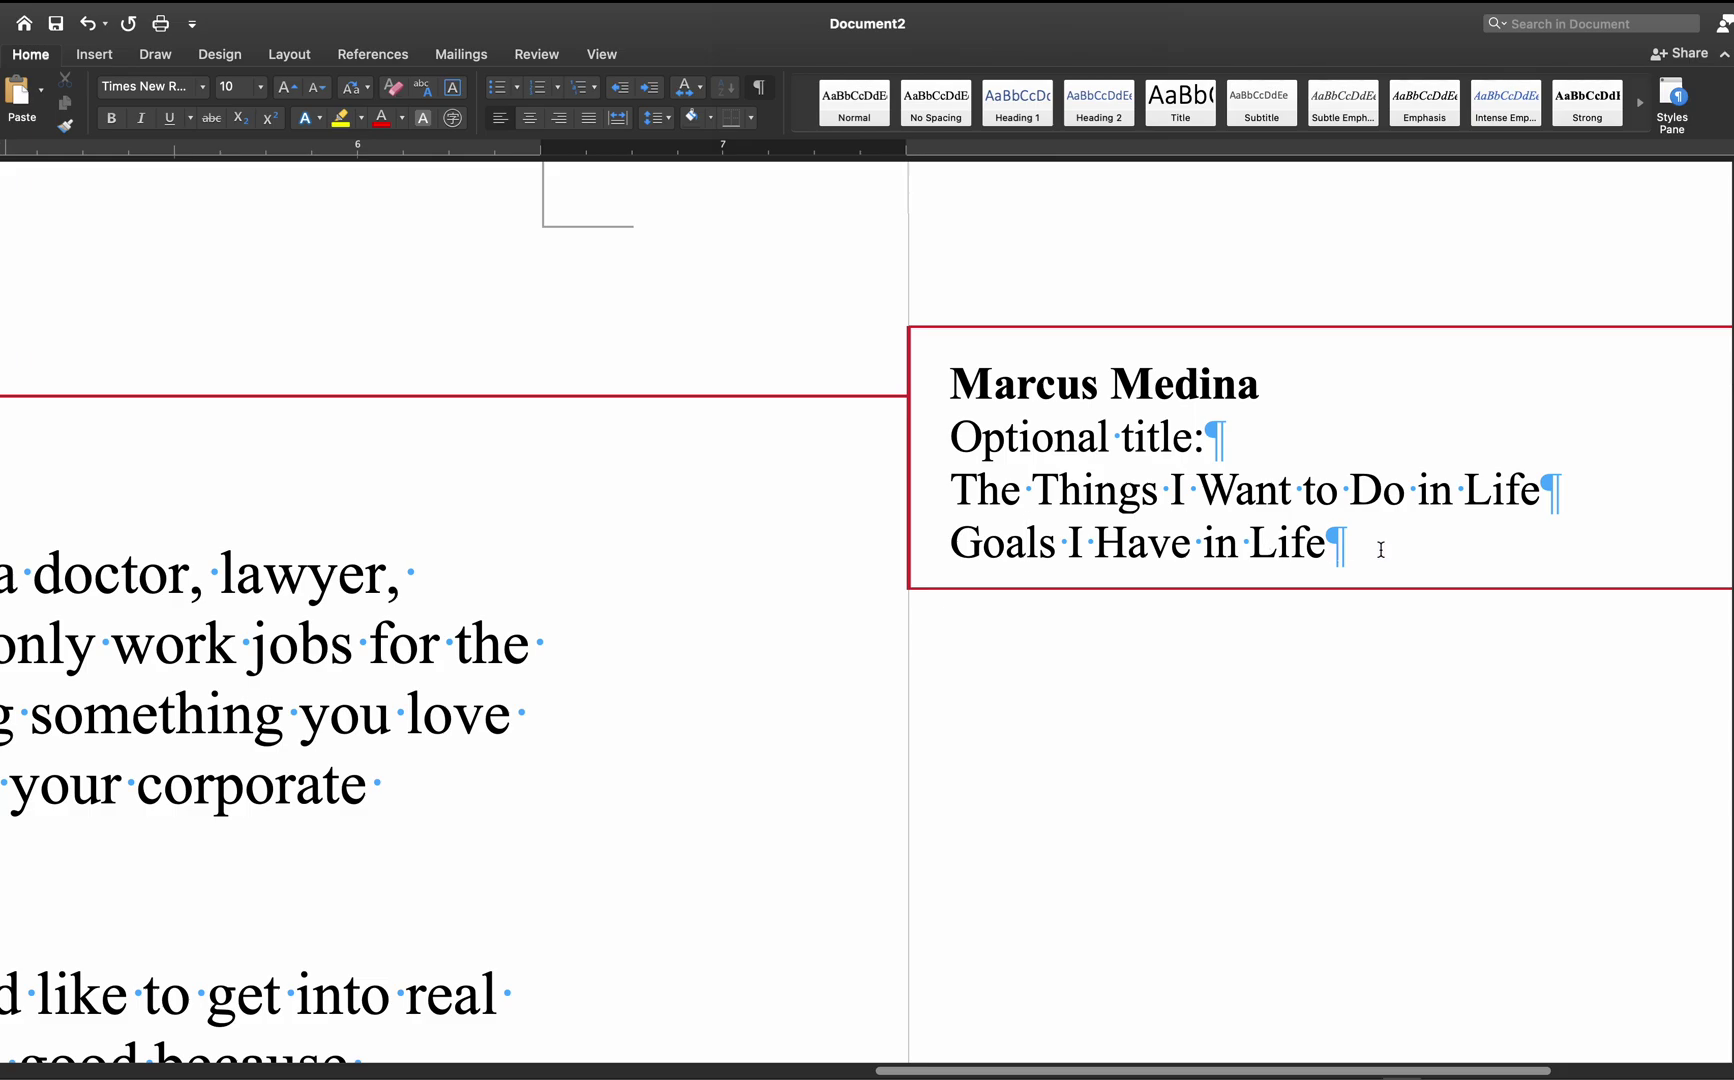
left_click_drag(1163, 490, 980, 490)
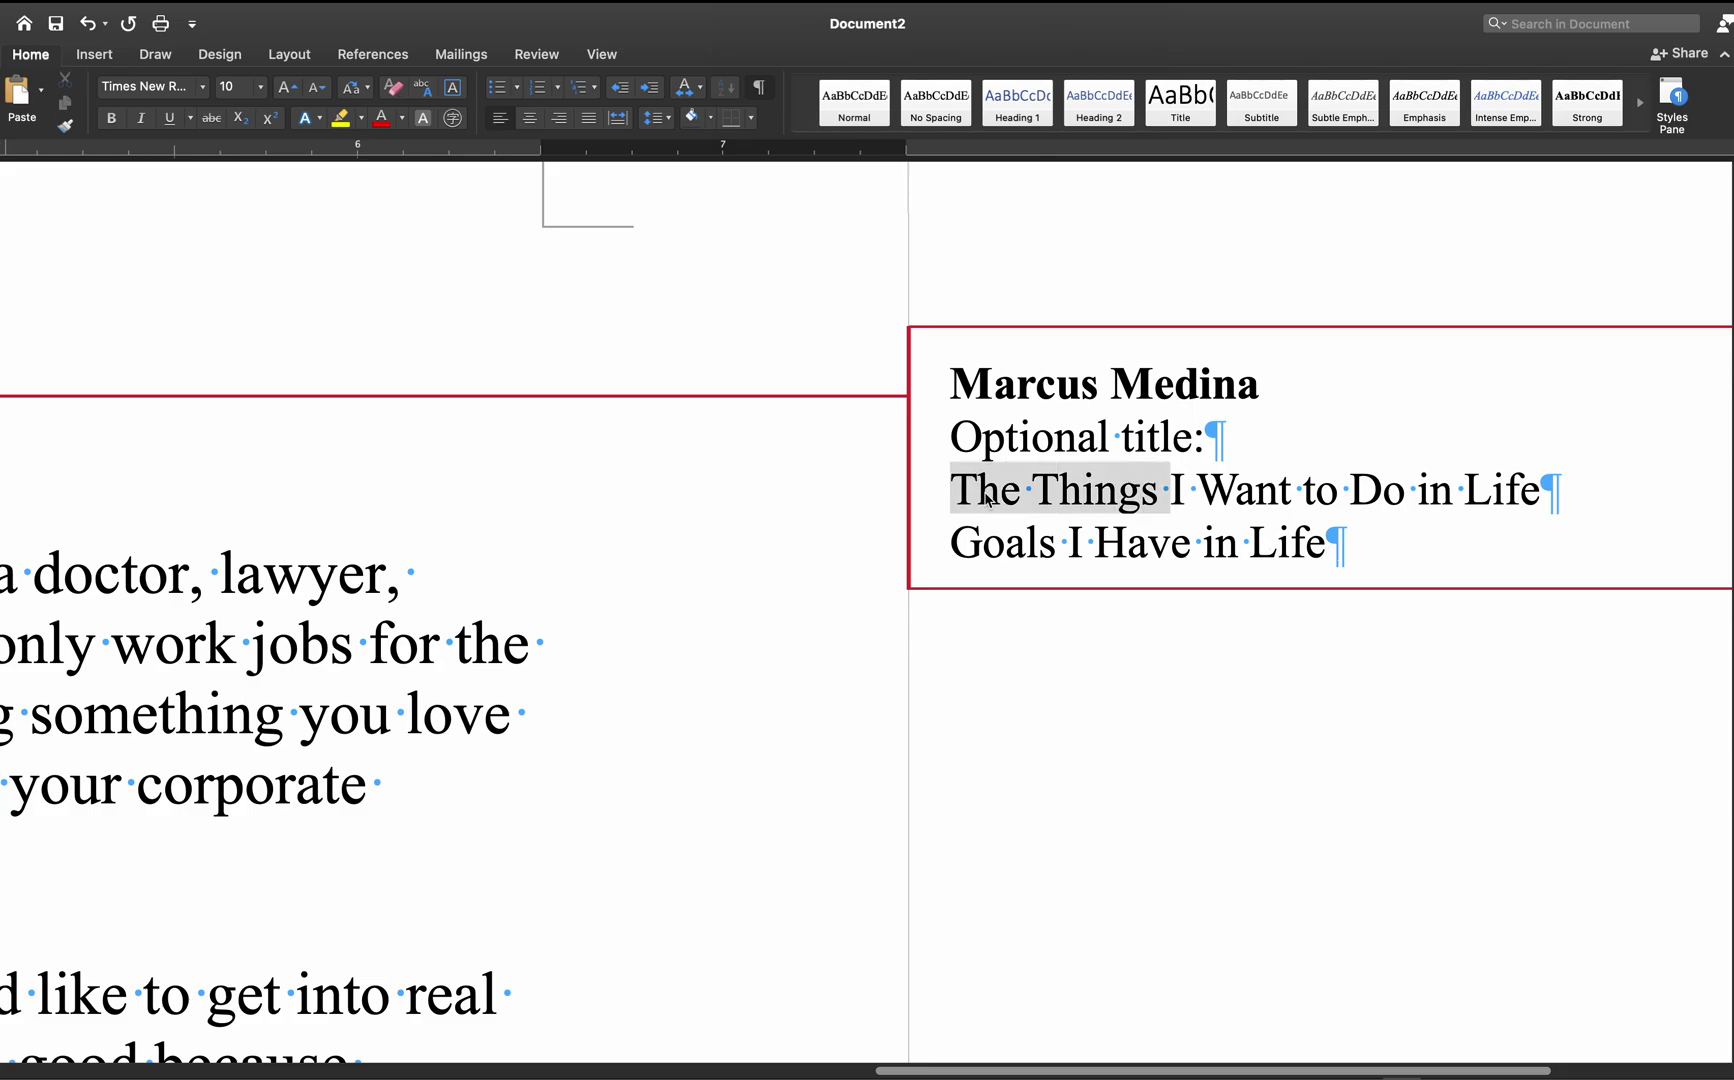
double_click(986, 495)
double_click(1000, 548)
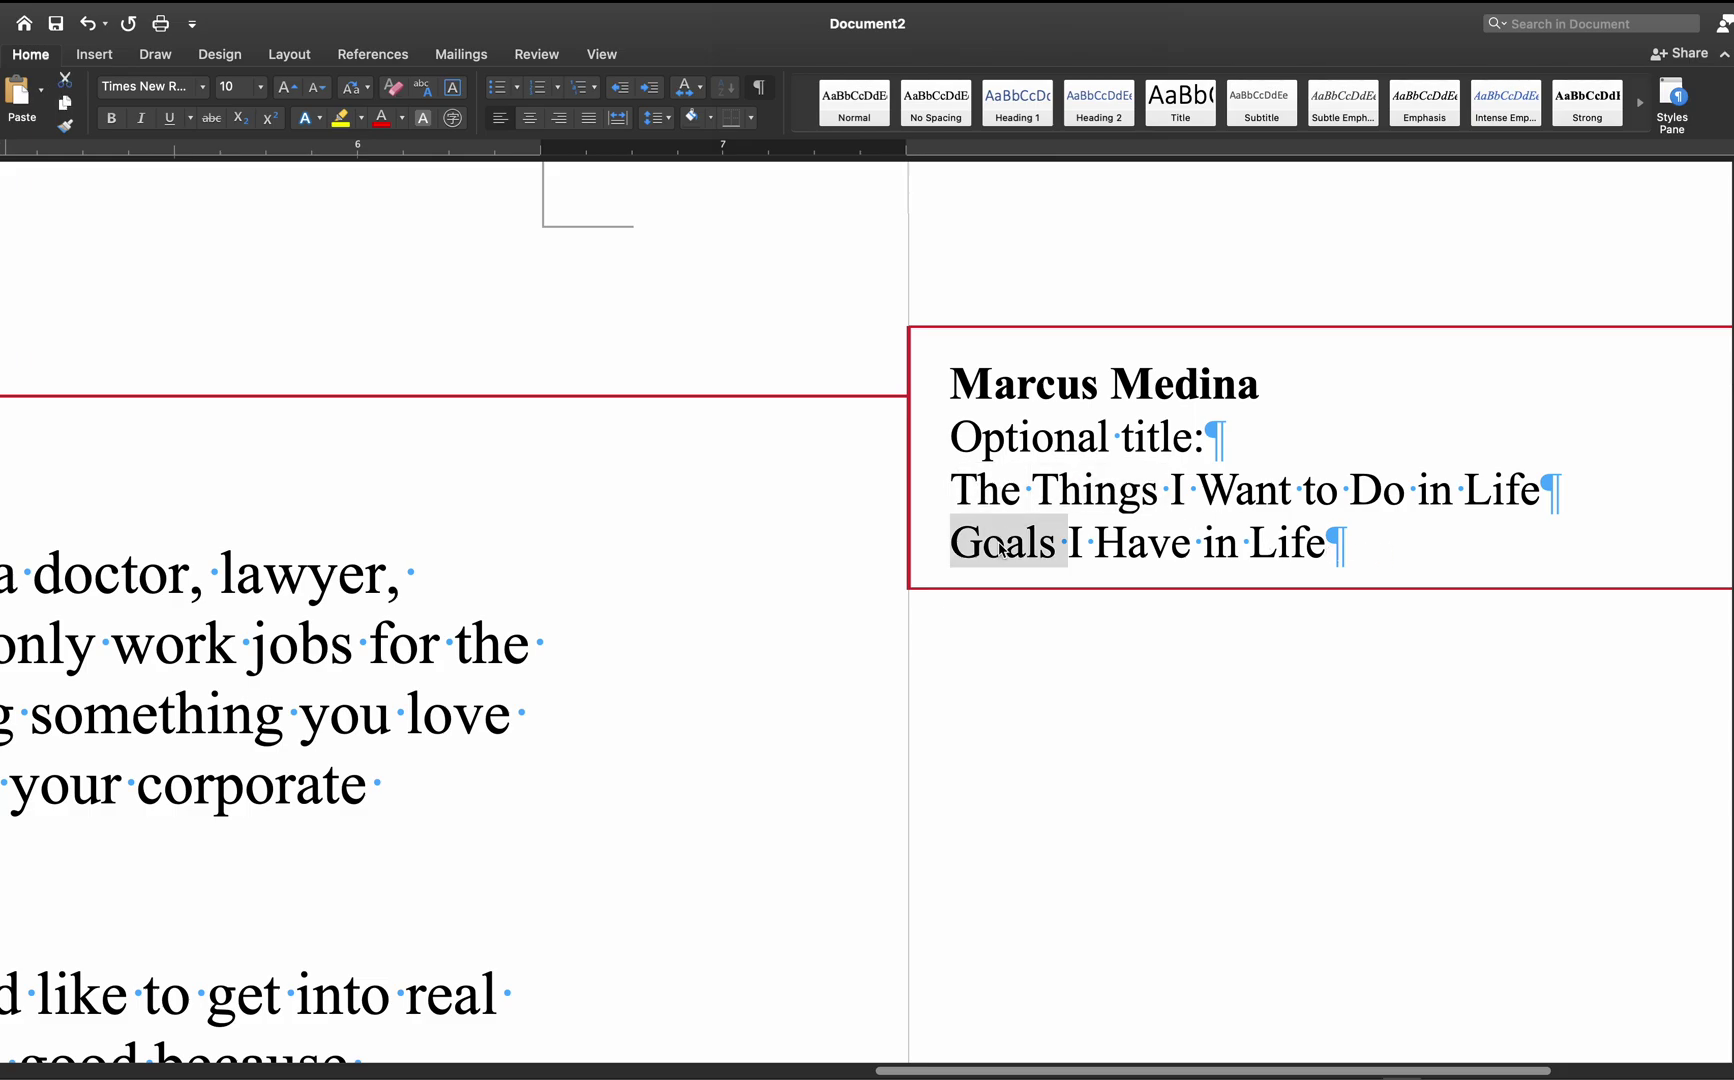
- Examine the essay's first paragraph, covering its opening sentence and the sentences that follow it
scroll(1080, 580, "left", 15)
scroll(1080, 580, "down", 3)
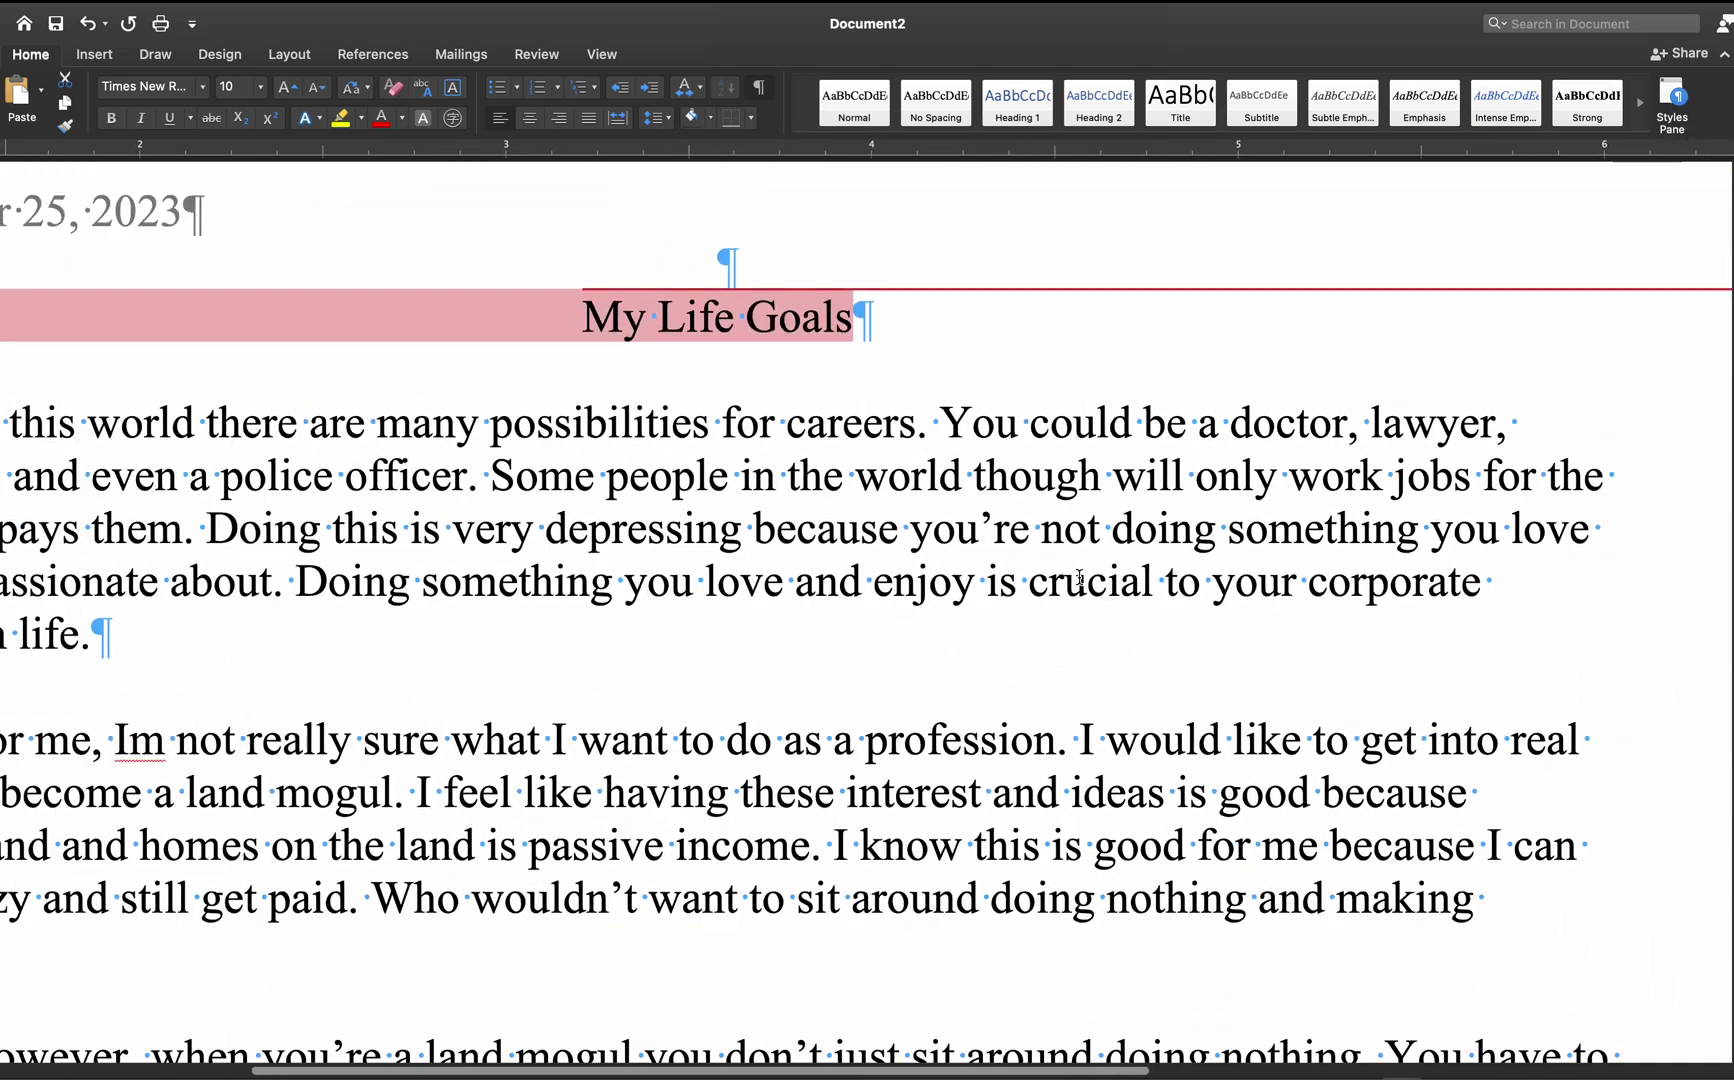
scroll(1080, 578, "down", 5)
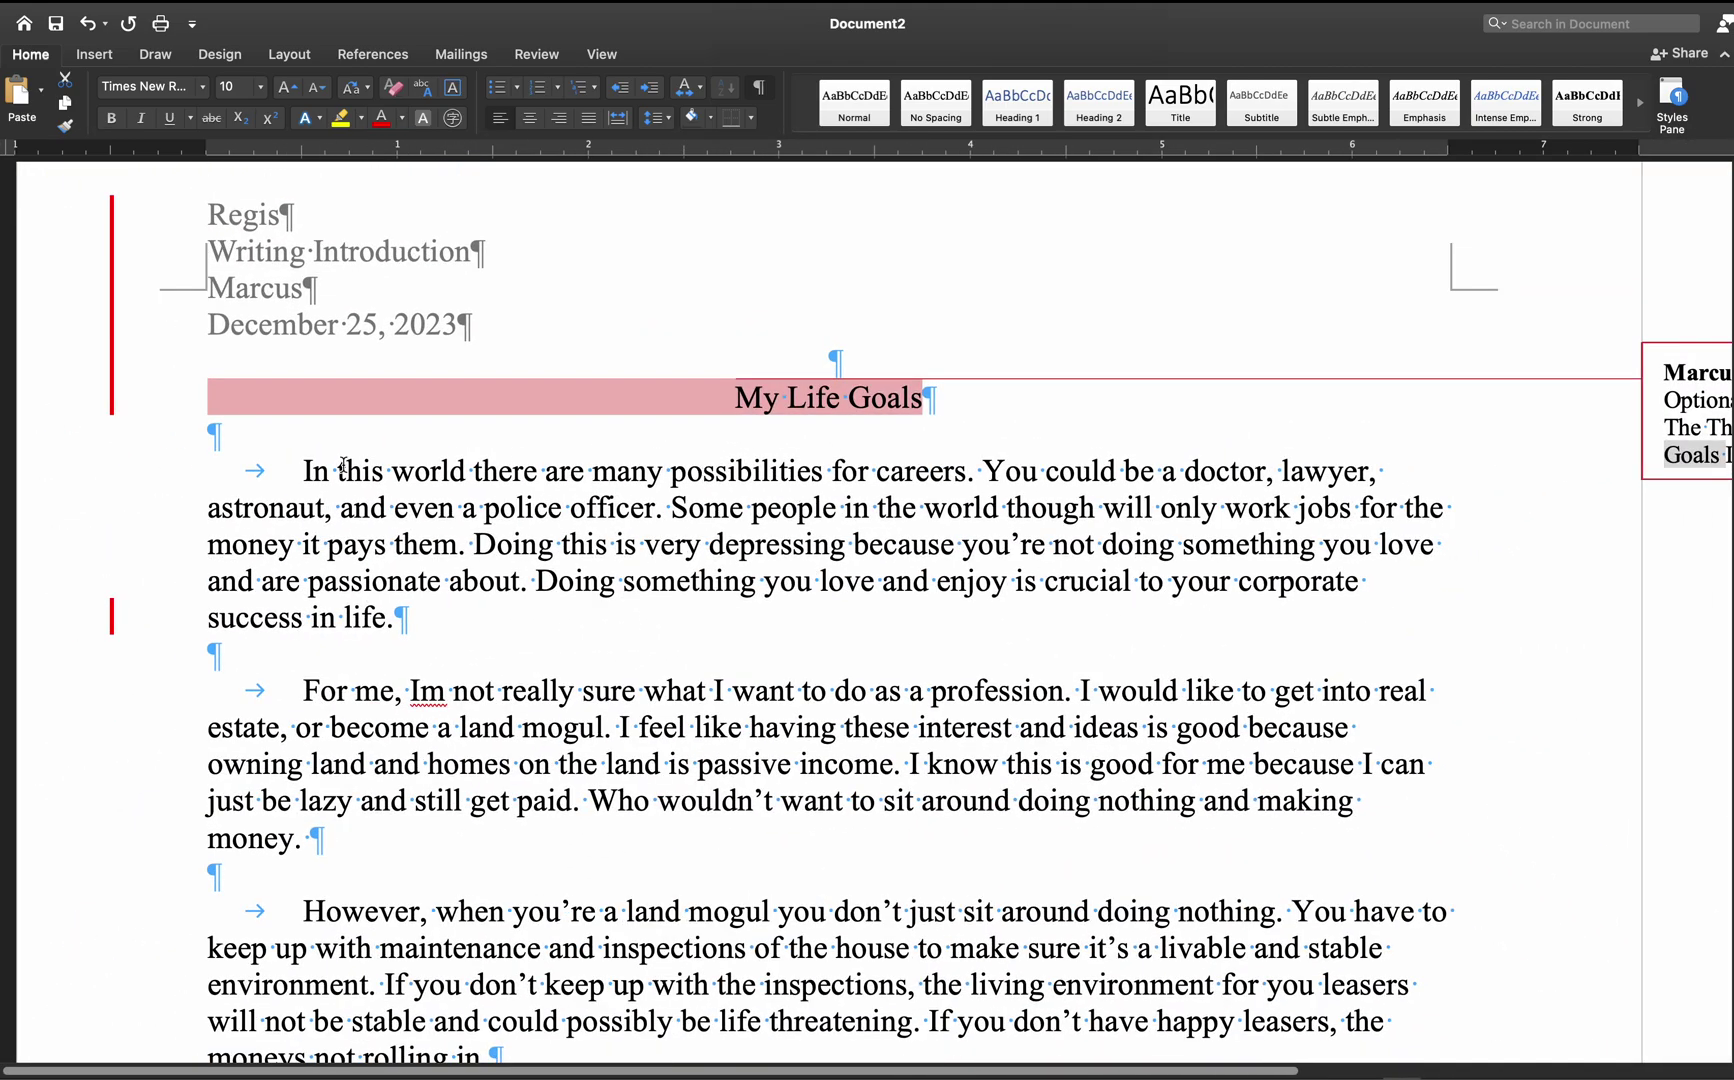
left_click_drag(304, 470, 680, 483)
left_click_drag(968, 468, 313, 471)
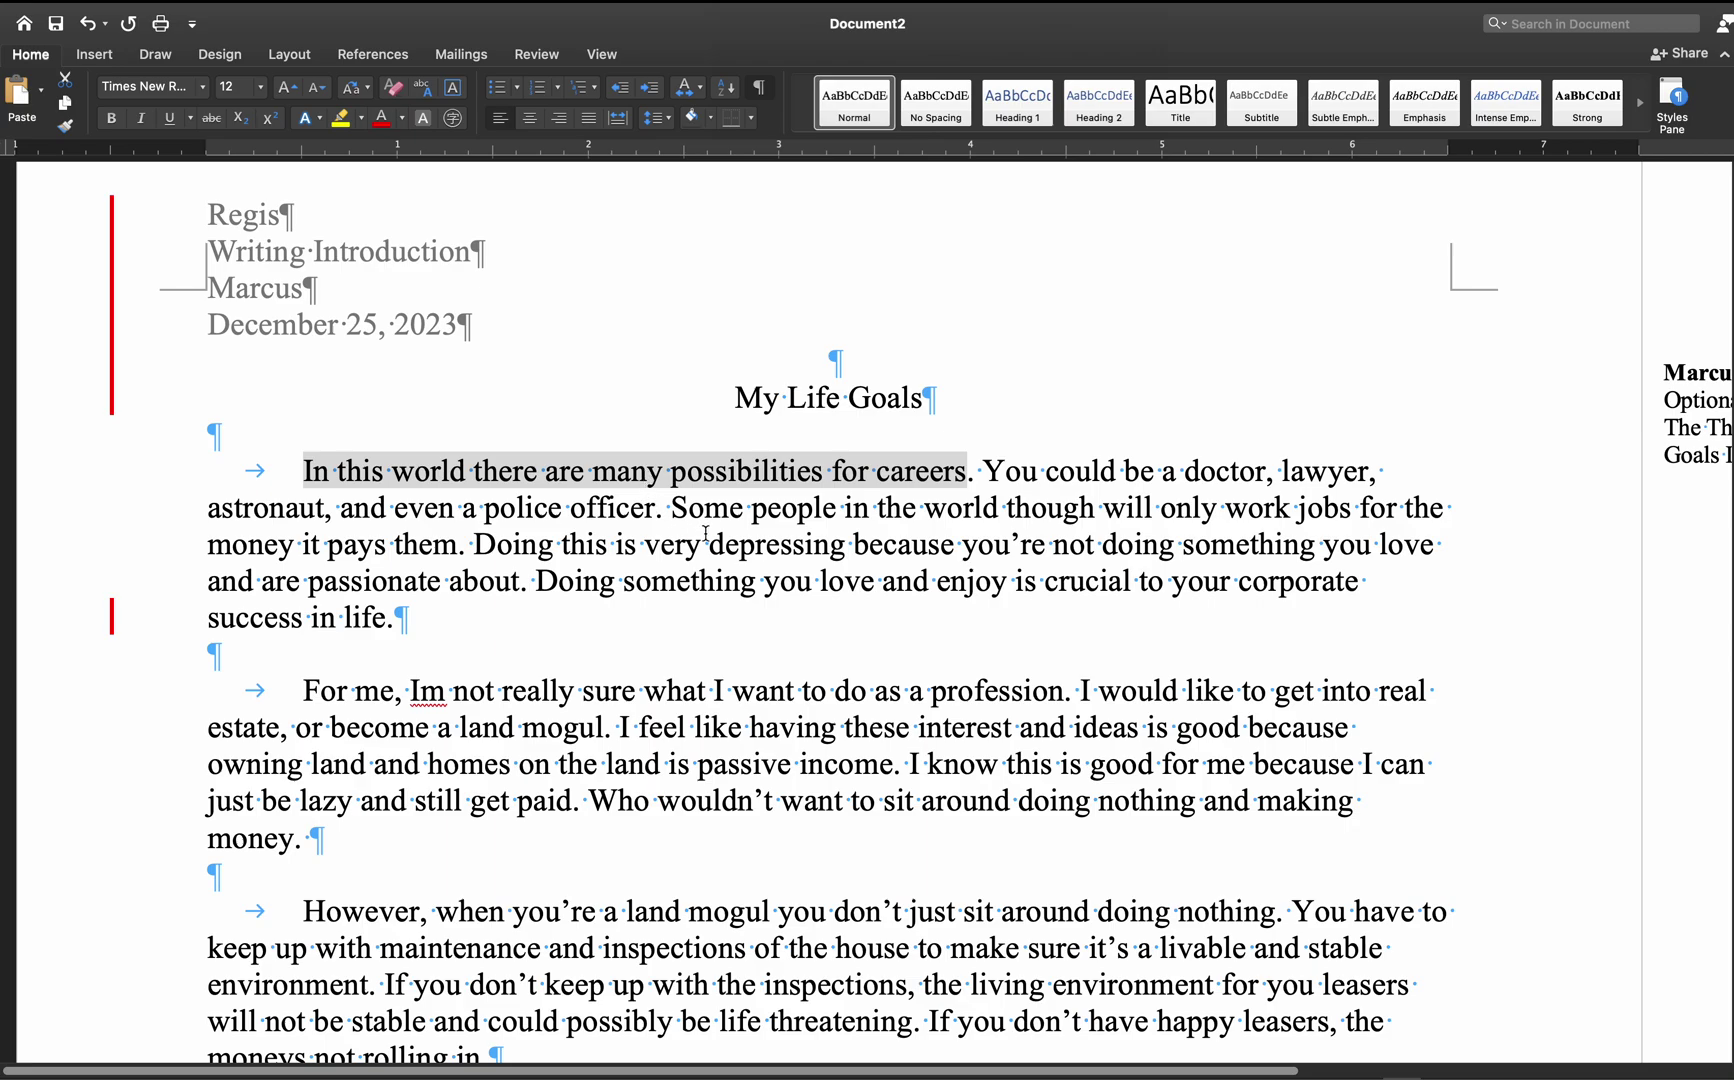
mouse_move(303, 470)
left_mouse_down()
mouse_move(1008, 510)
mouse_move(367, 470)
mouse_move(990, 510)
mouse_move(398, 510)
mouse_move(694, 474)
mouse_move(962, 476)
mouse_move(210, 470)
mouse_move(305, 470)
mouse_move(409, 618)
mouse_move(424, 509)
mouse_move(274, 470)
left_mouse_up()
left_click(666, 471)
left_click_drag(971, 471, 722, 528)
left_click_drag(833, 525, 700, 610)
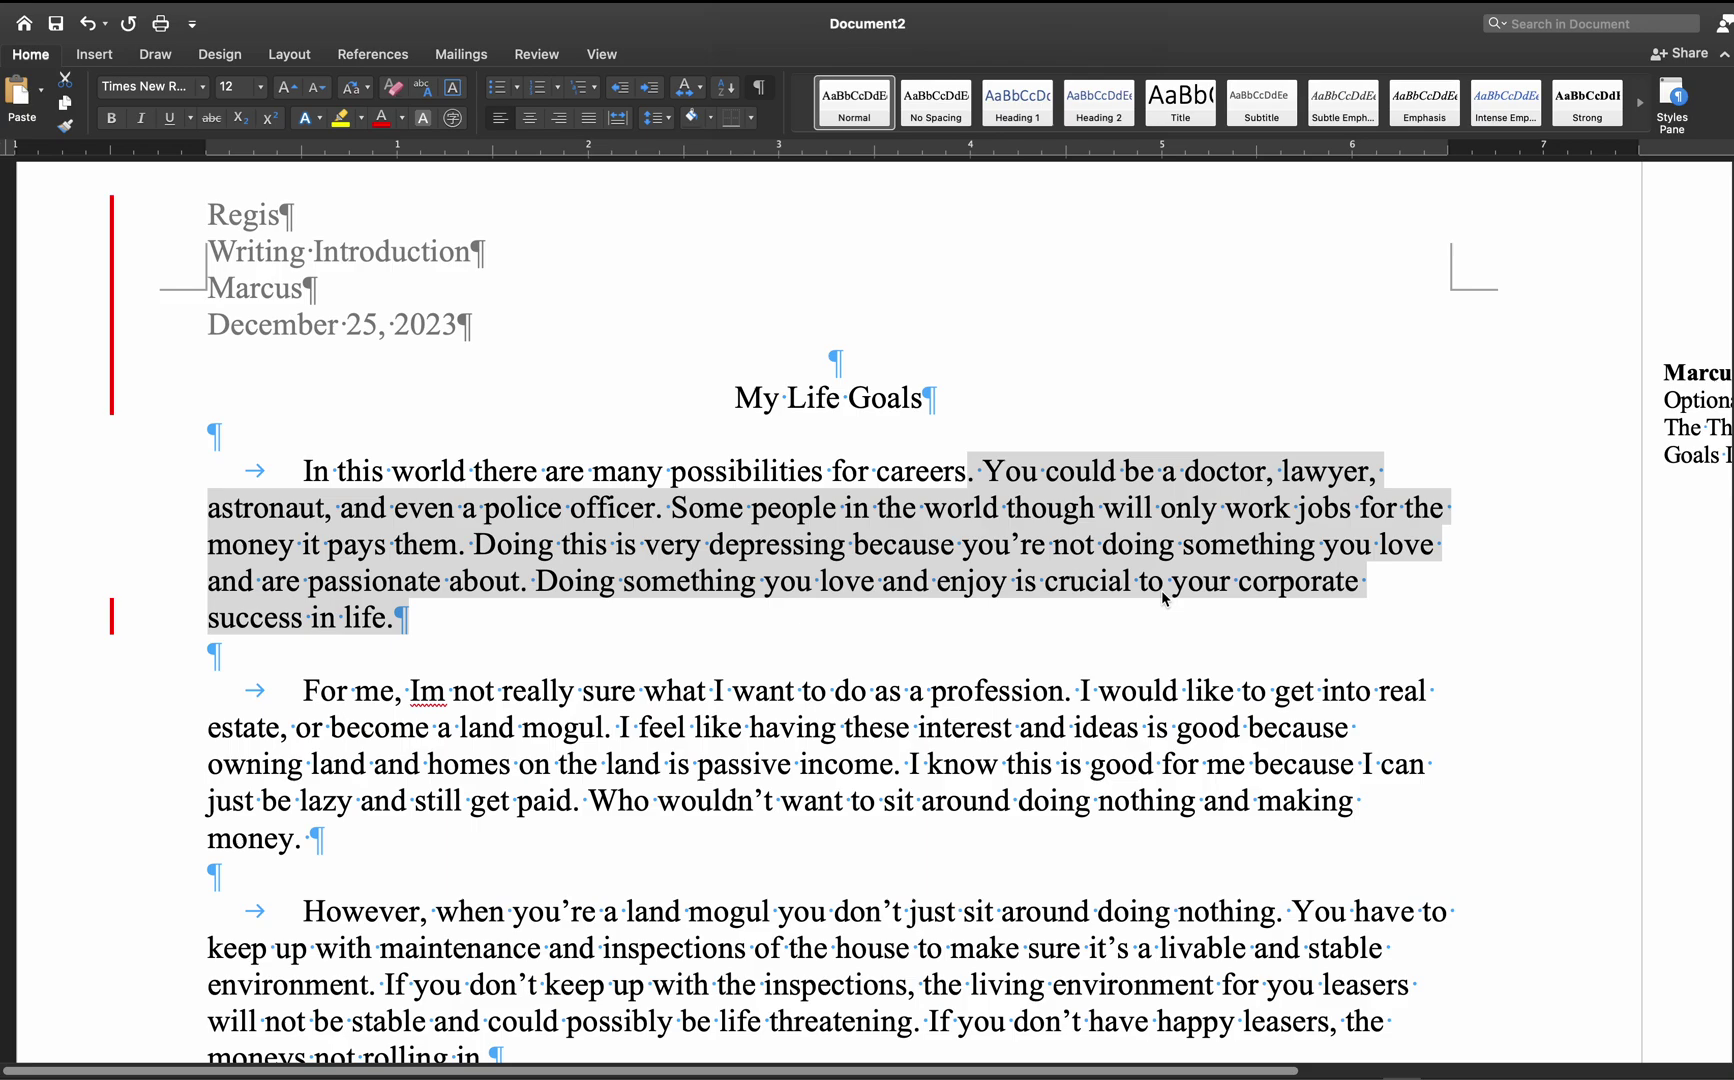
left_click(1082, 602)
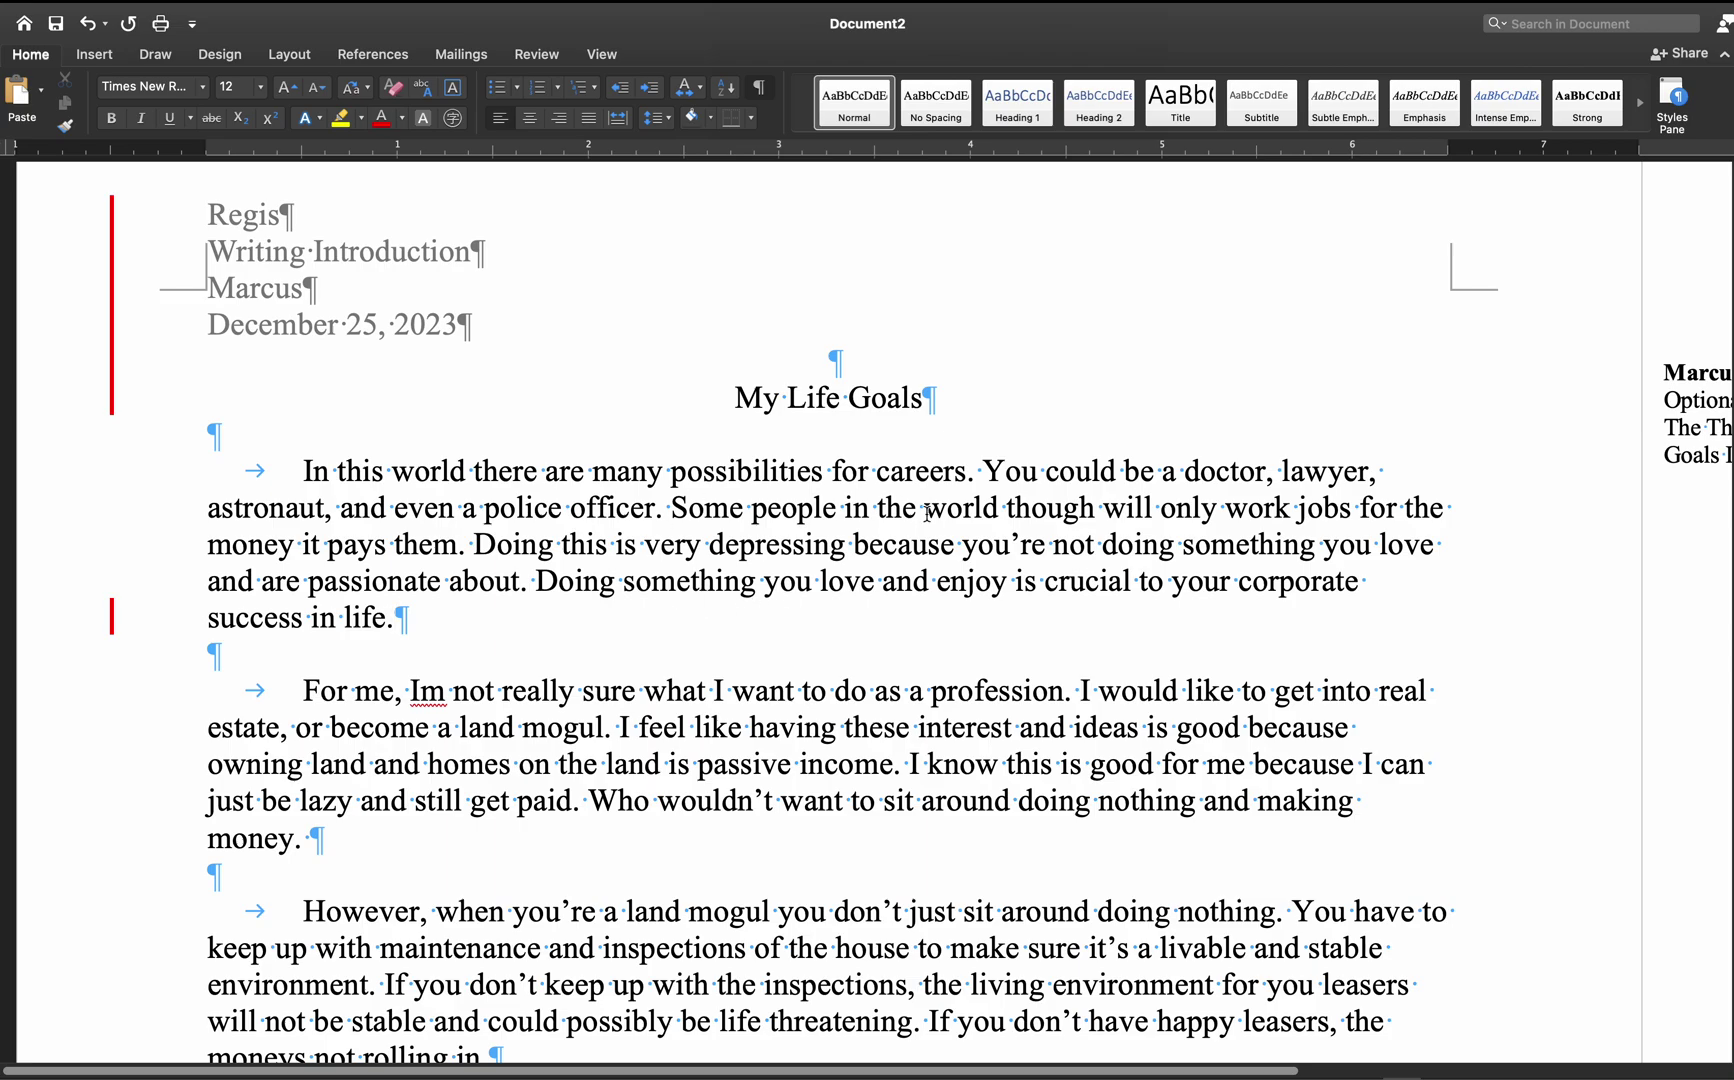
- Attach a comment to "You" in the first paragraph's second sentence reading "Avoid using personal pronouns as it creates limitations."
double_click(1008, 472)
right_click(1009, 475)
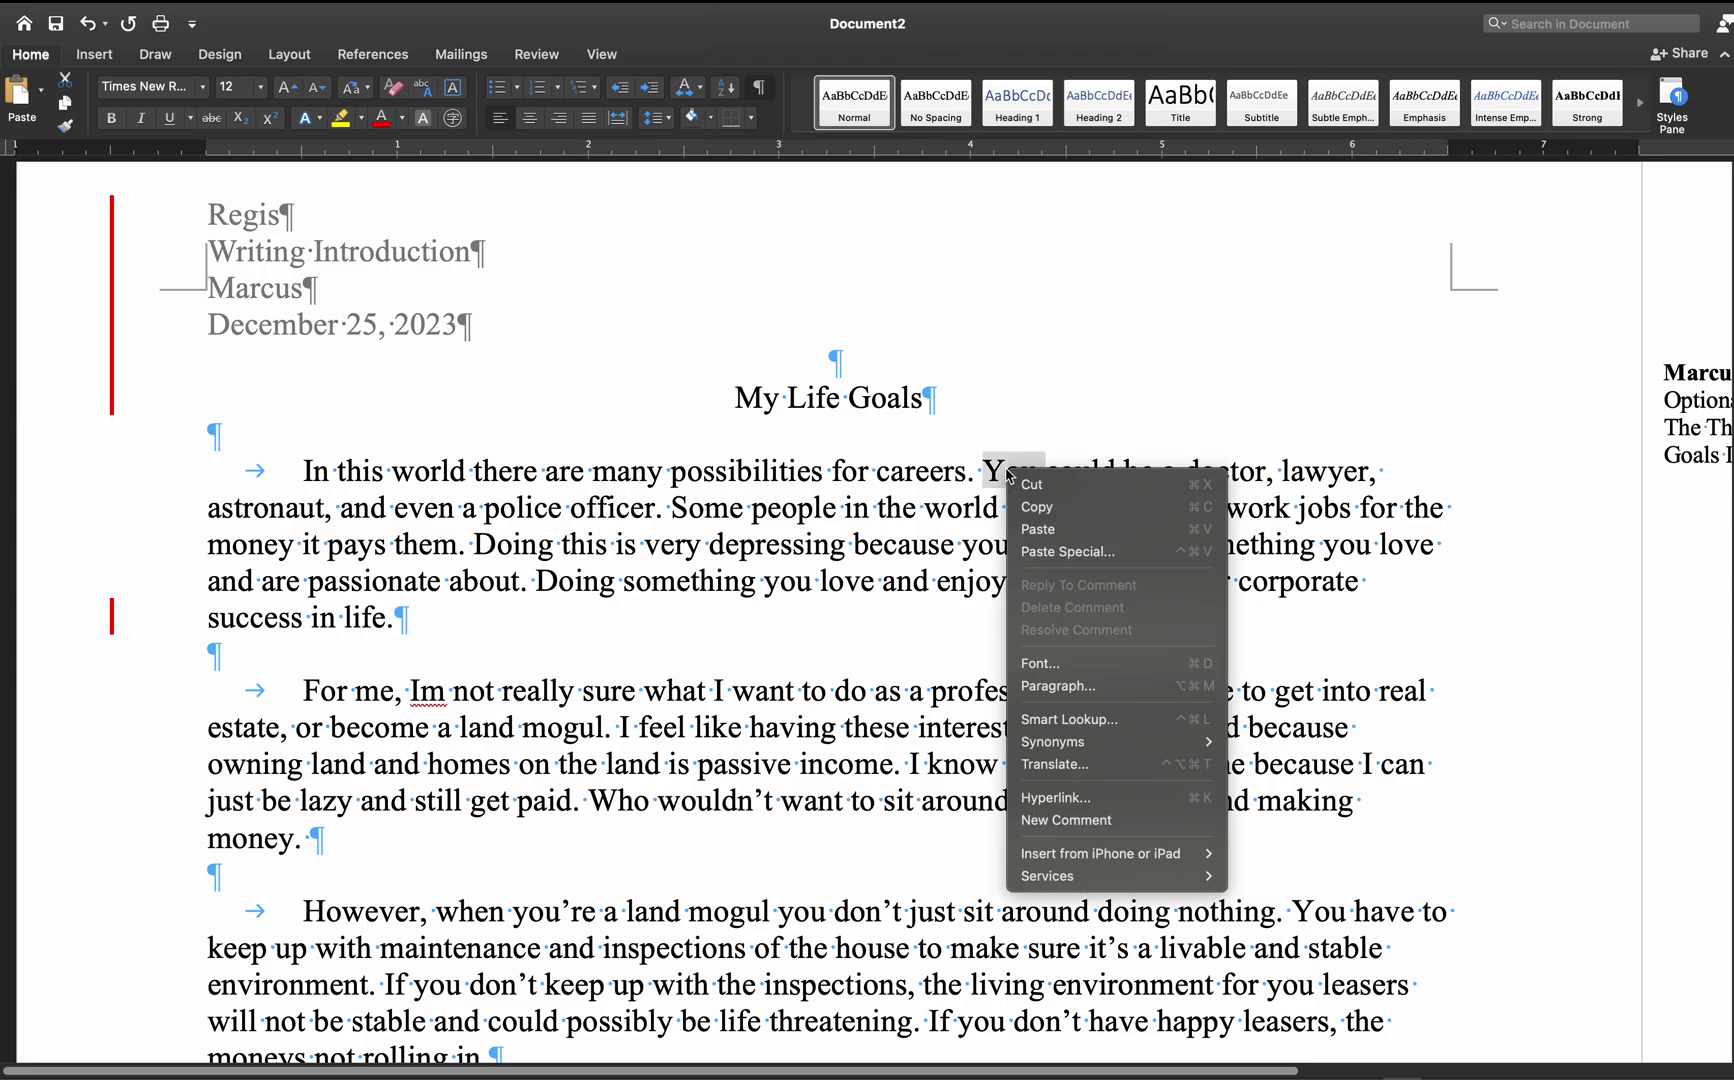
left_click(1066, 820)
type("Avoid using personal pronouns")
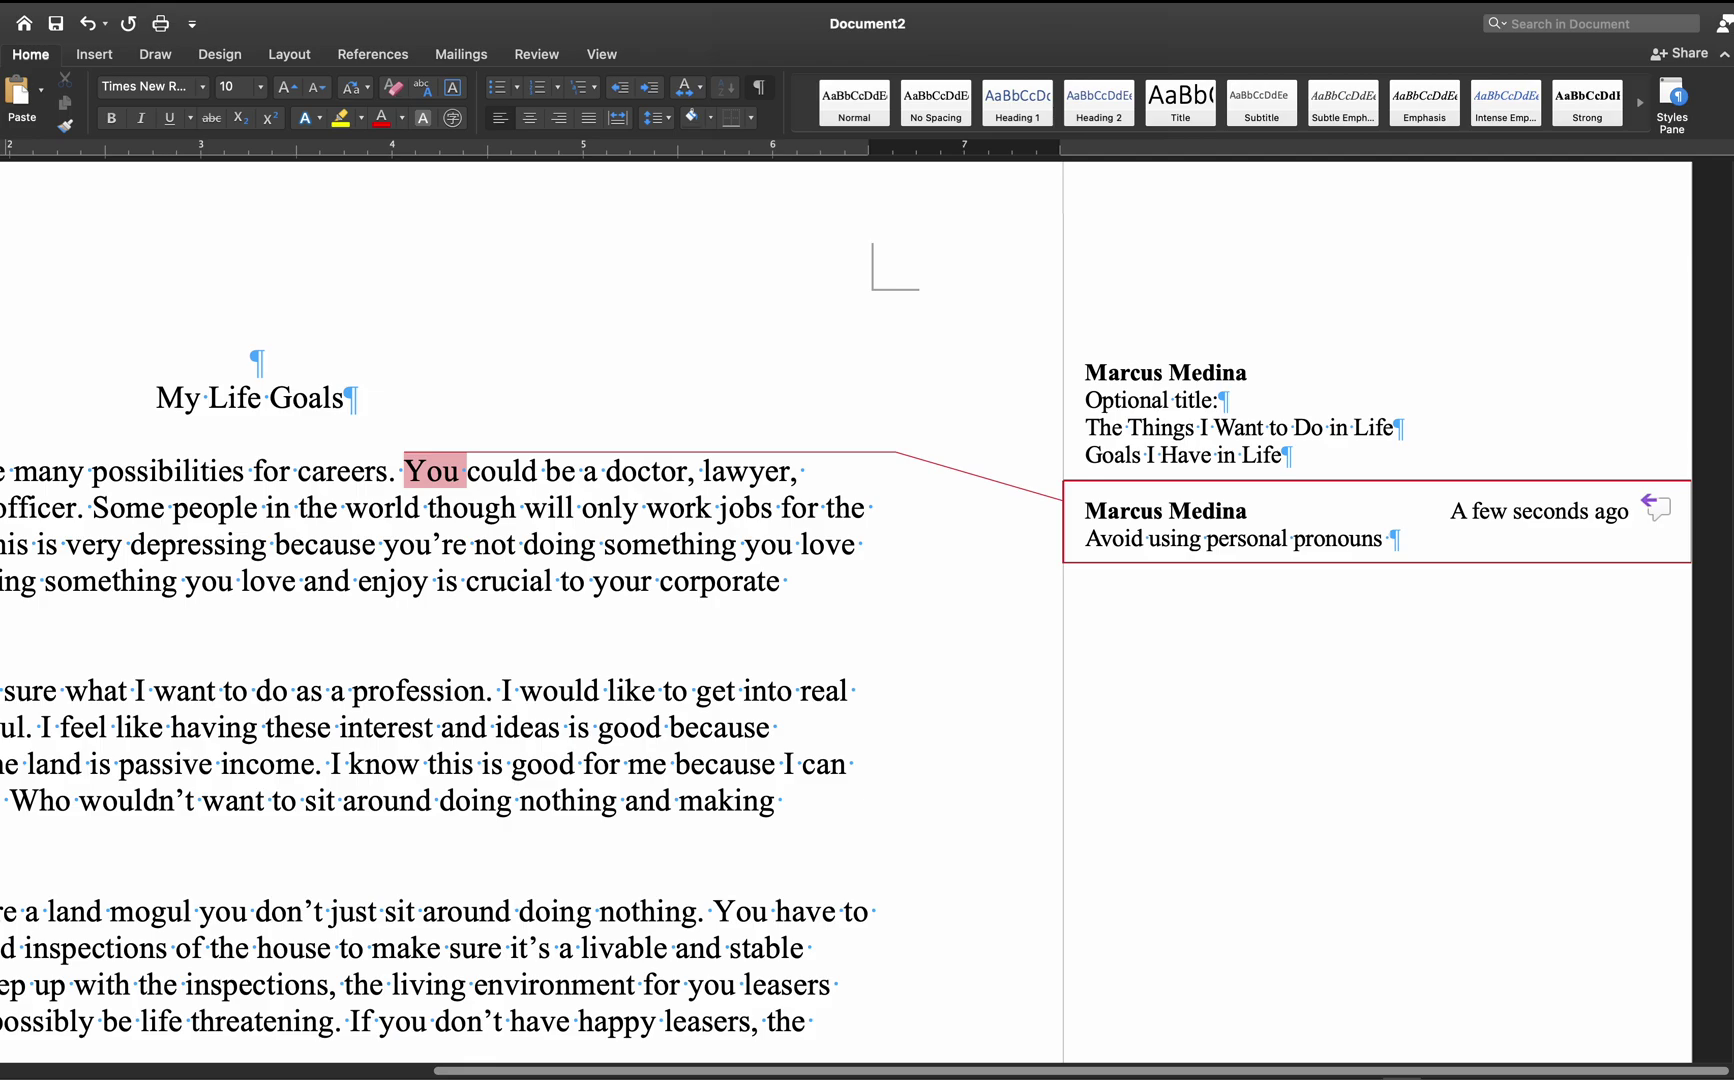
type("as it creates limite")
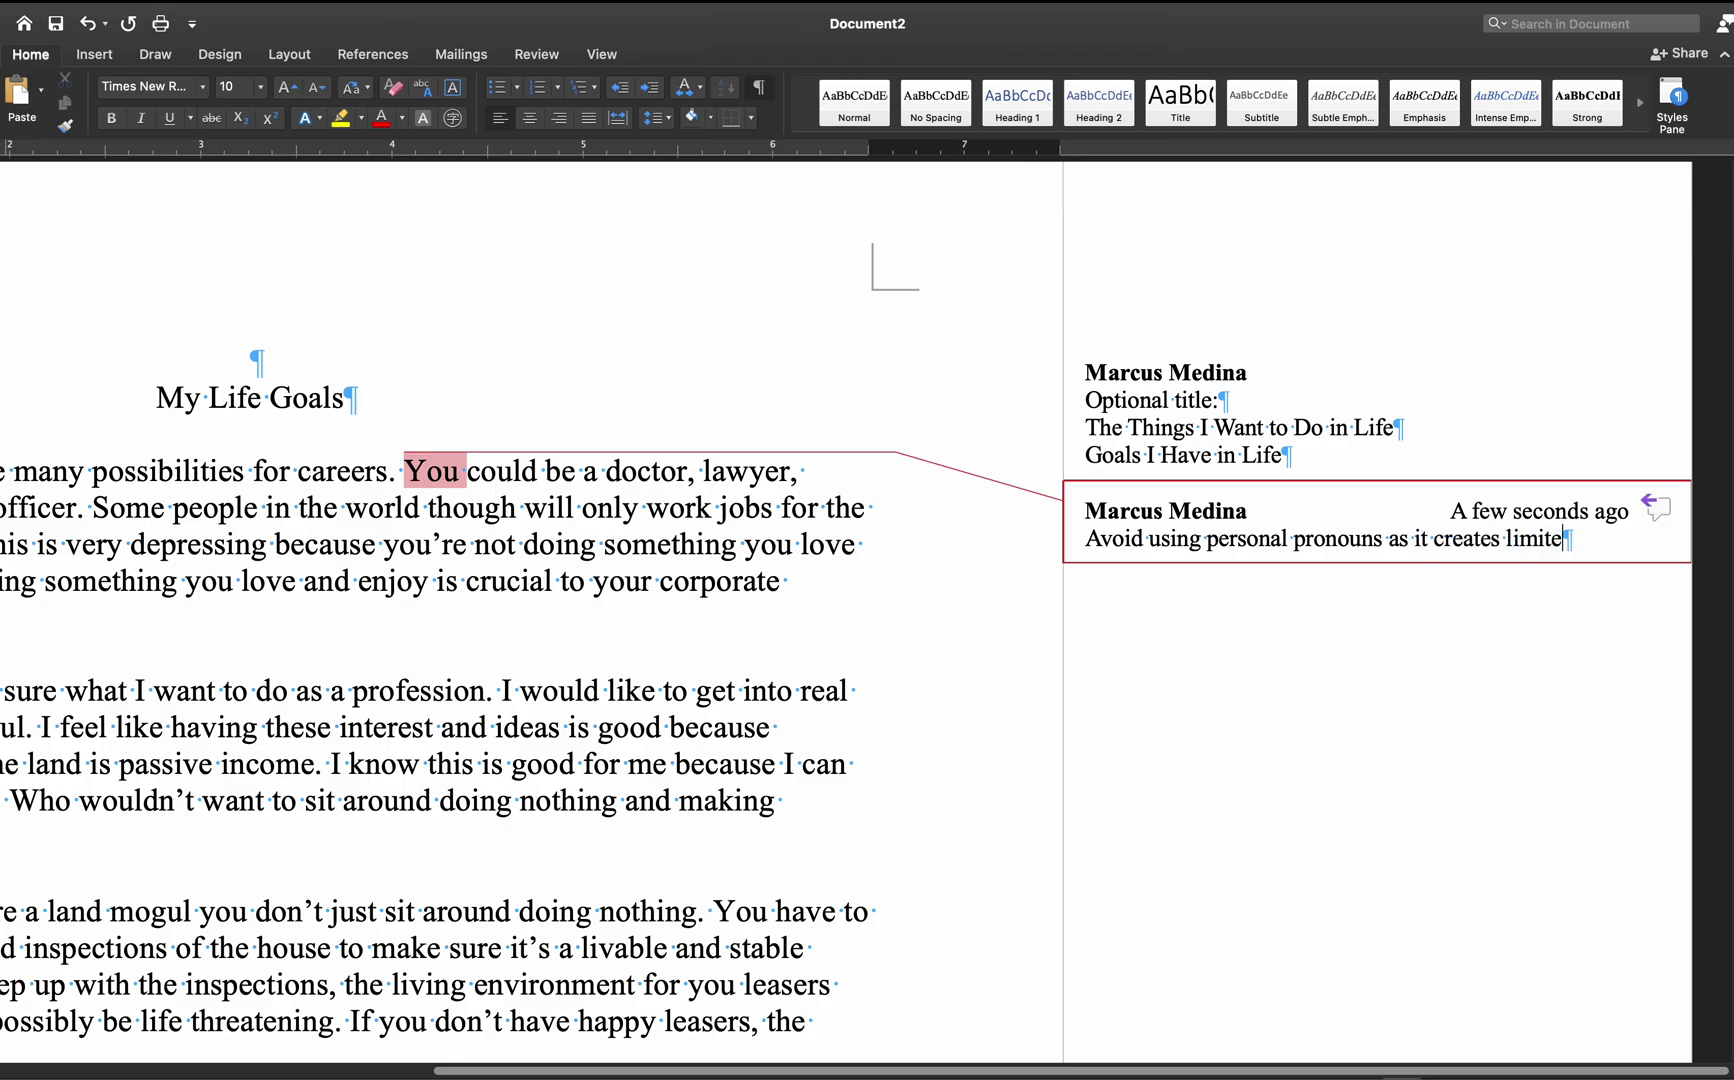
key("BackSpace")
type("ations.")
- Write "Use a general voice." on a second line of the comment about personal pronouns
key("Return")
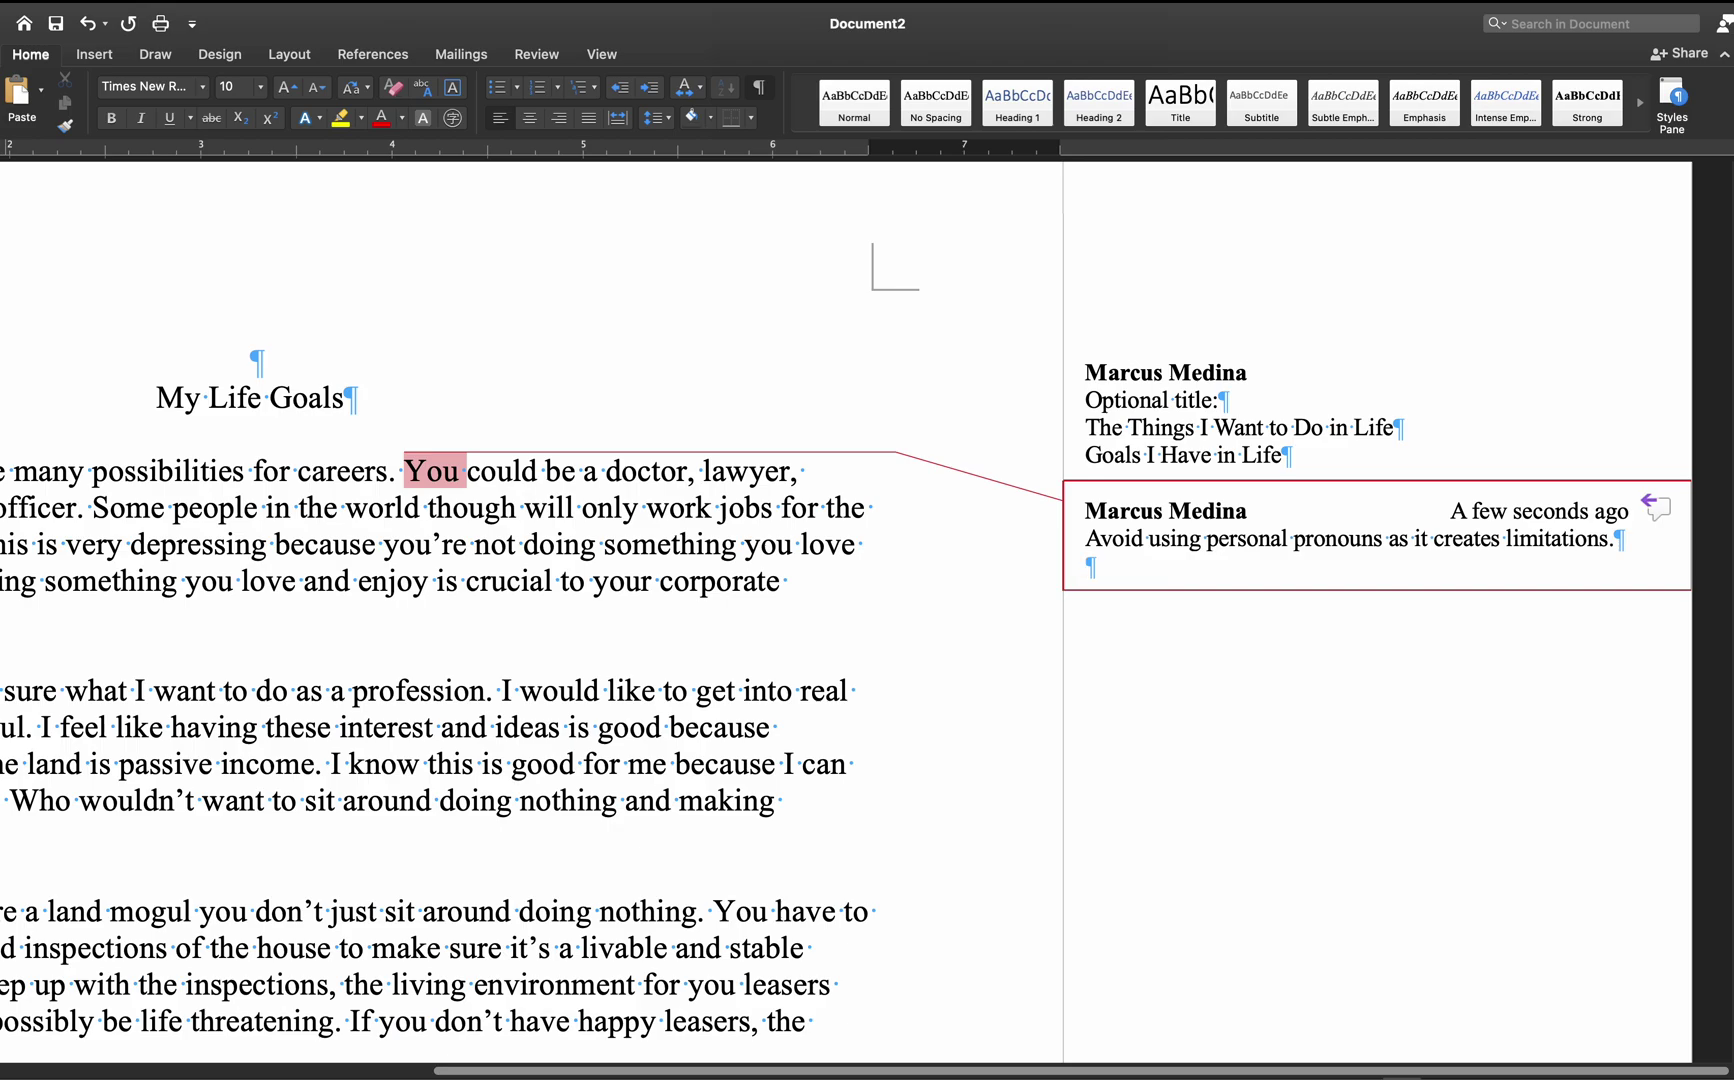
scroll(1066, 810, "left", 4)
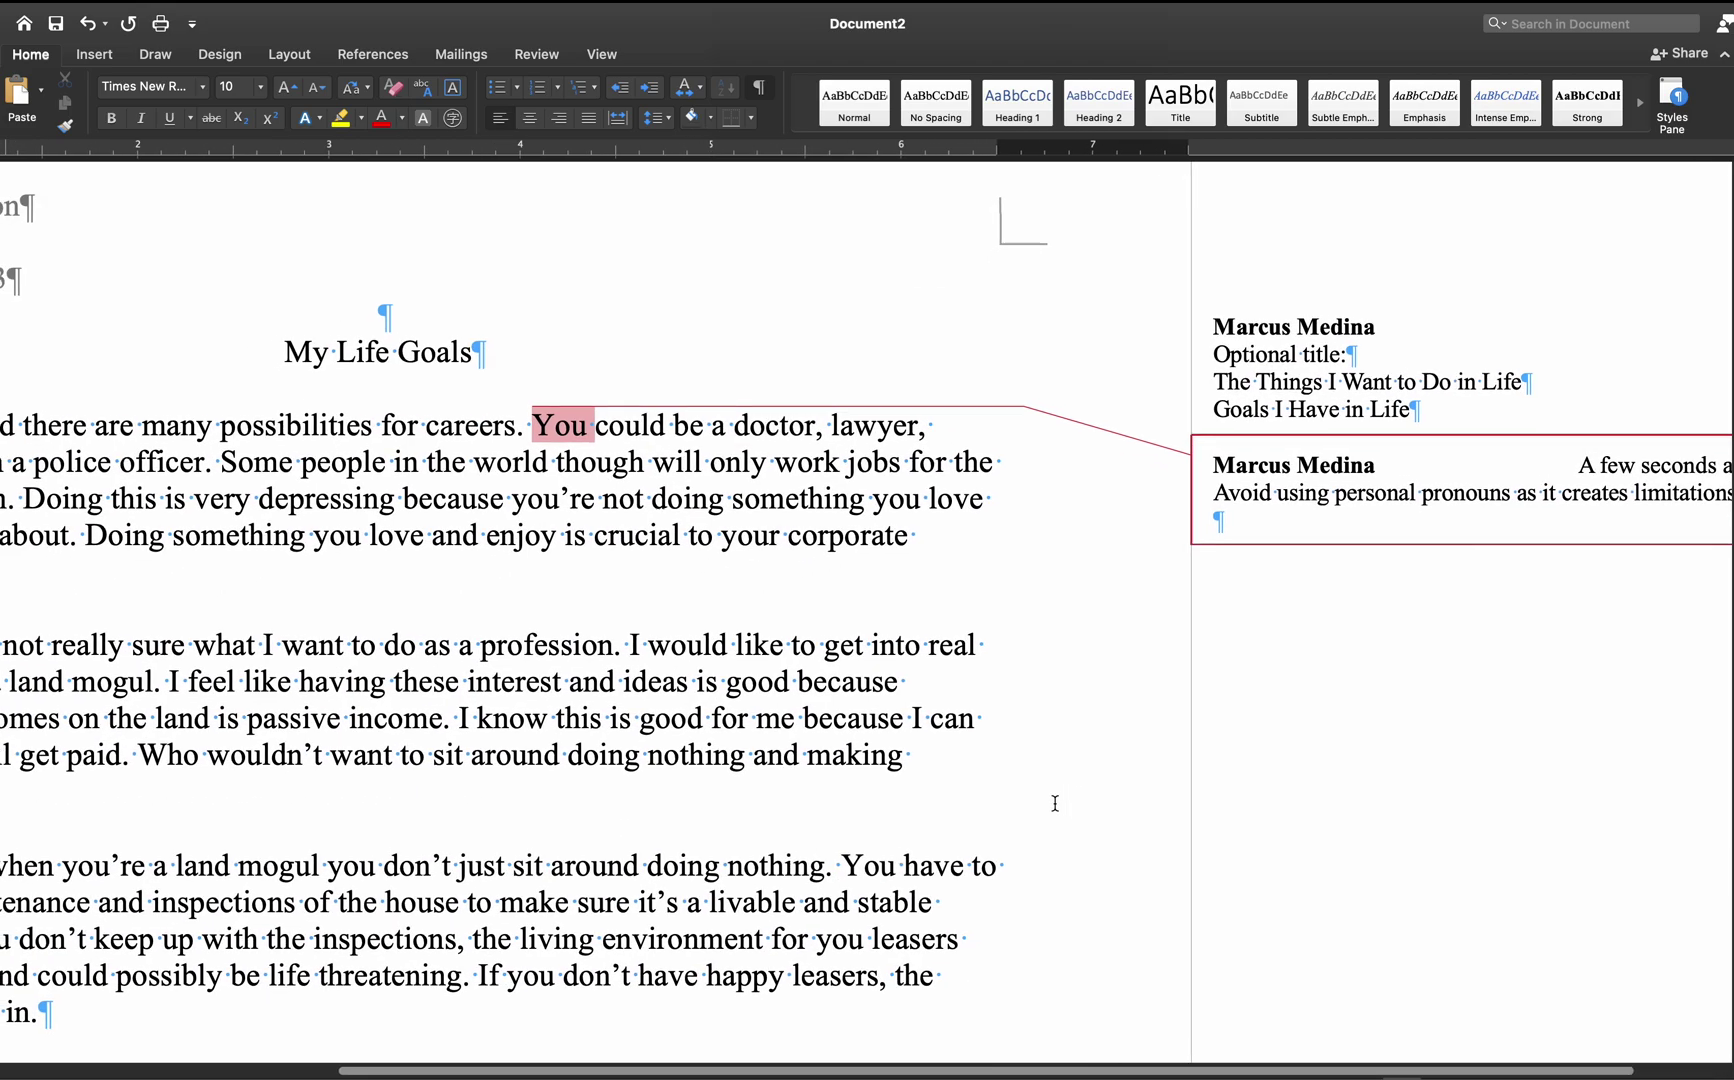
scroll(1100, 770, "down", 2)
type("Use a gen")
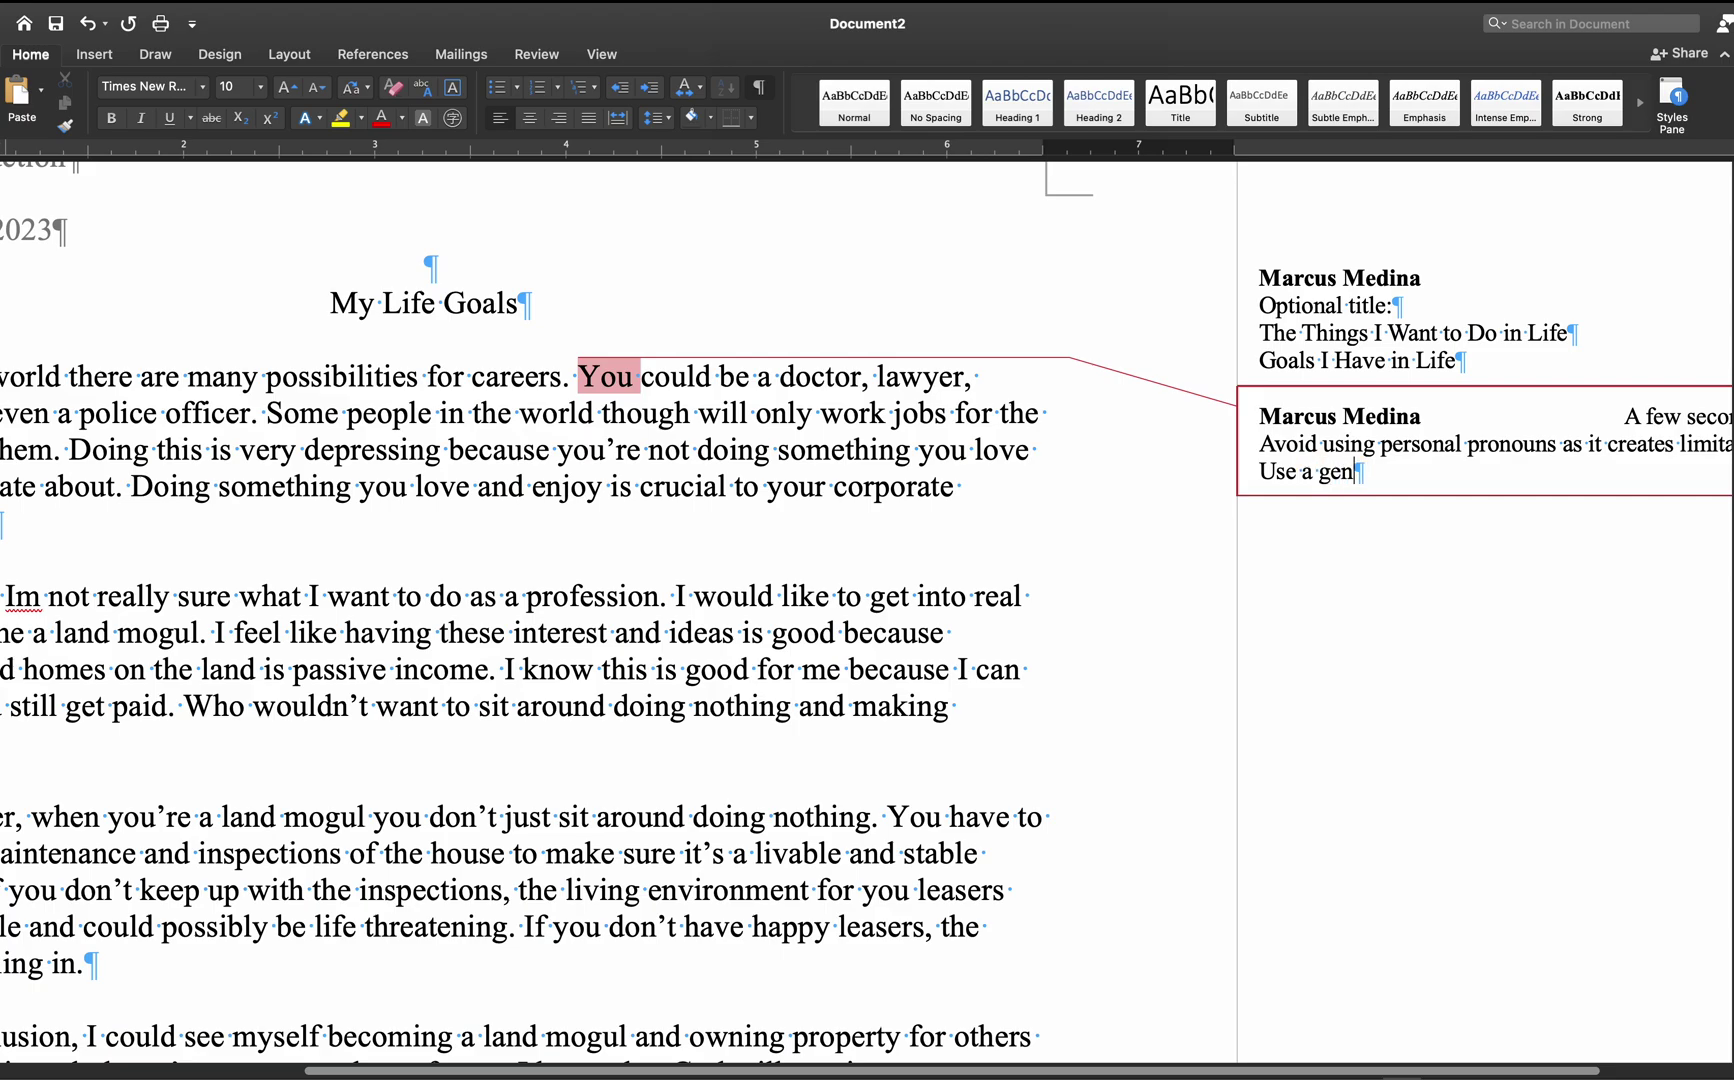
type("eral voice.")
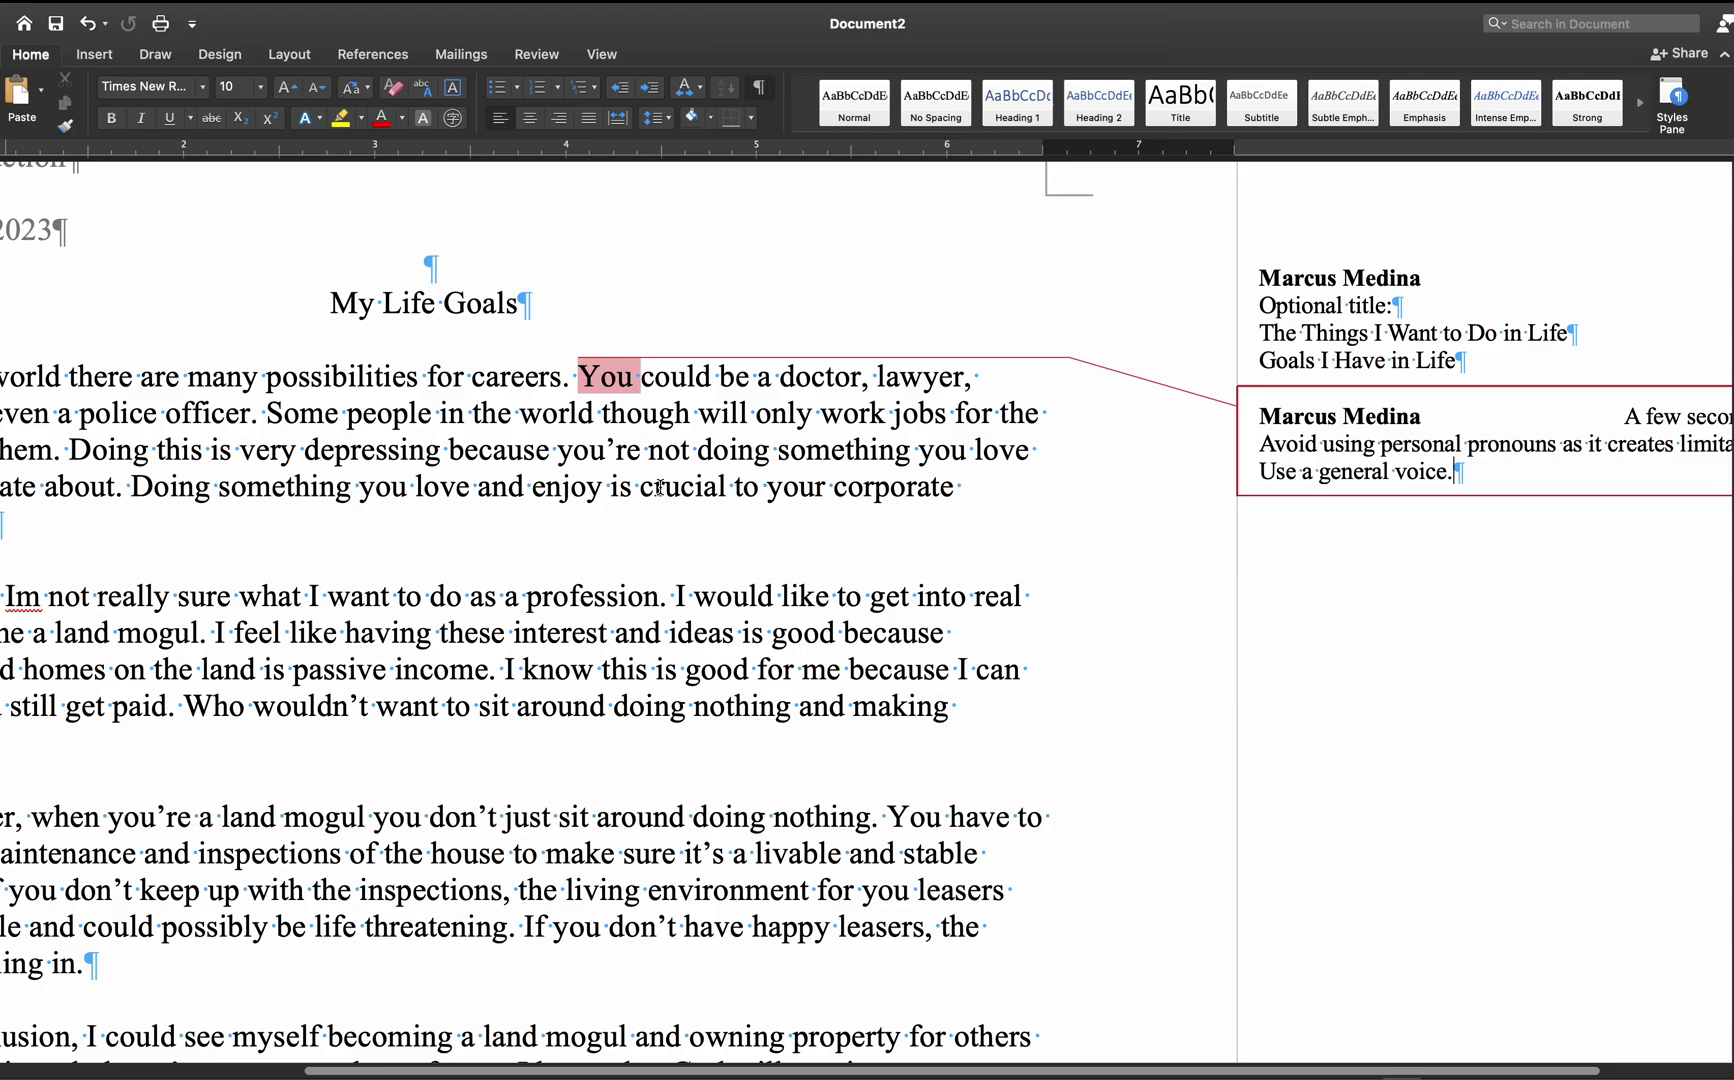
- Strike through the word "You" at the start of the first paragraph's second sentence
scroll(395, 444, "left", 5)
scroll(395, 444, "left", 3)
scroll(395, 444, "down", 1)
left_click(245, 370)
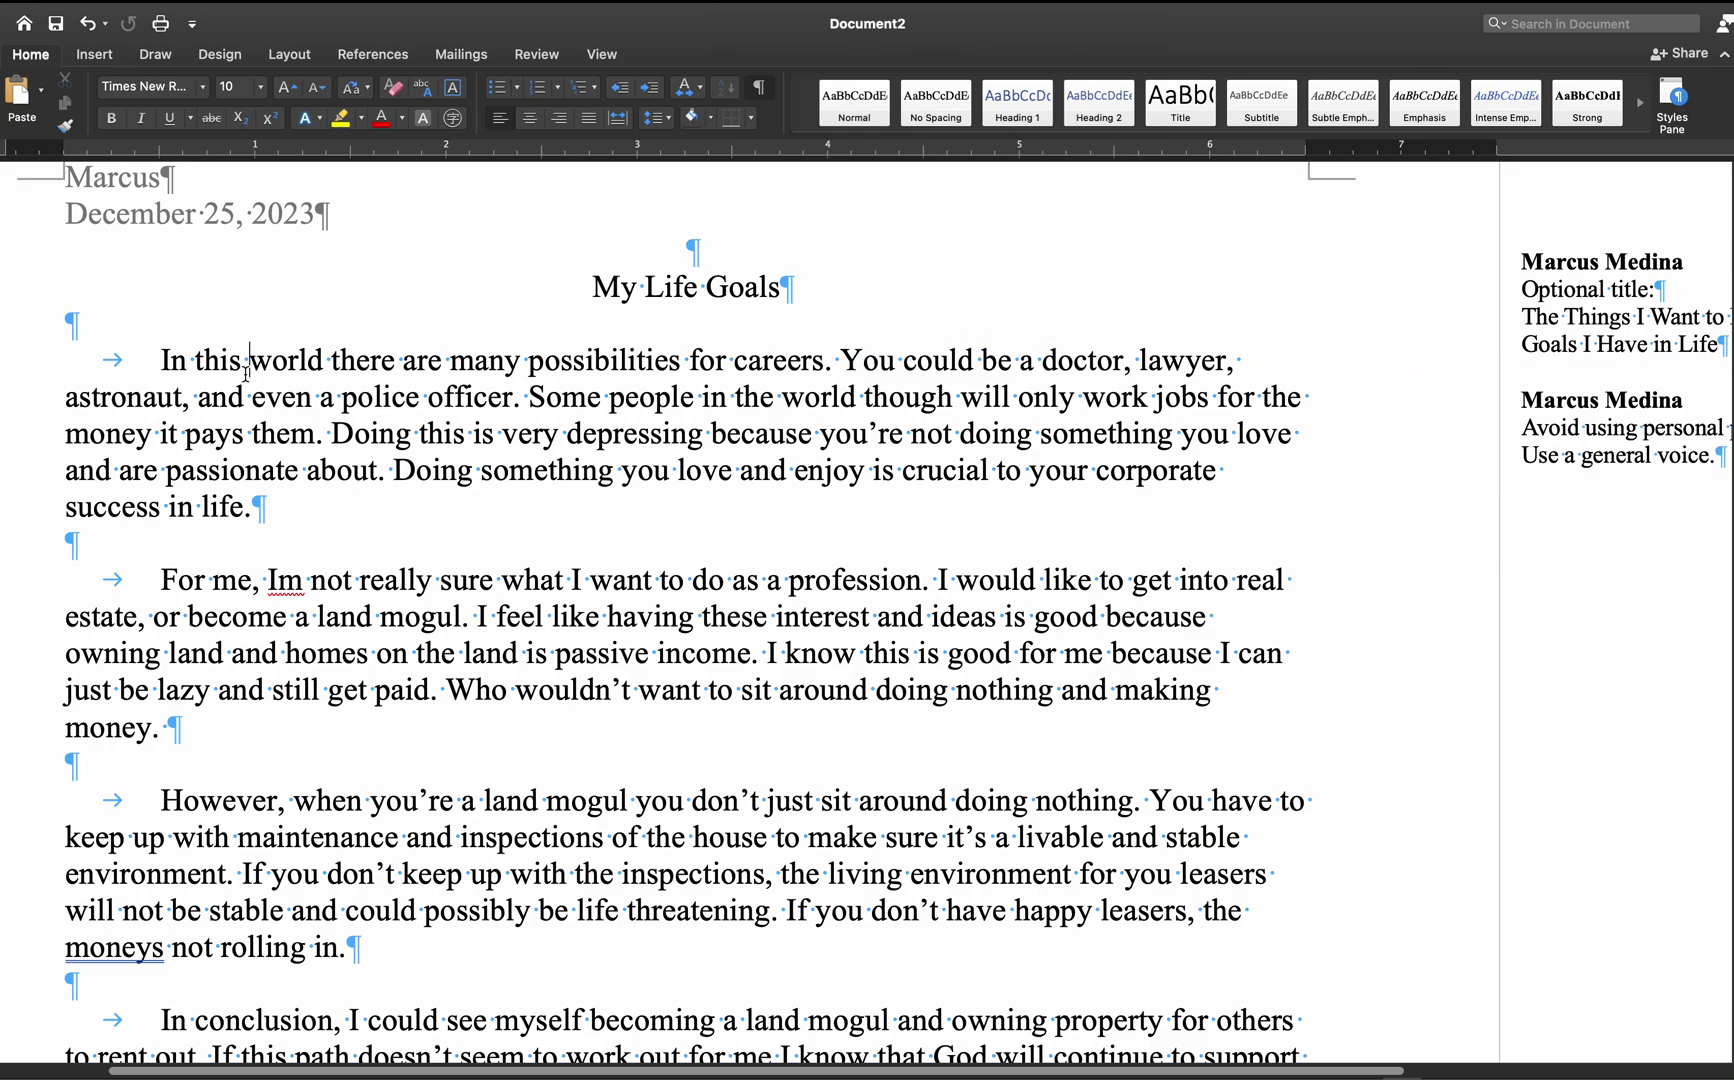
left_click_drag(162, 362, 518, 390)
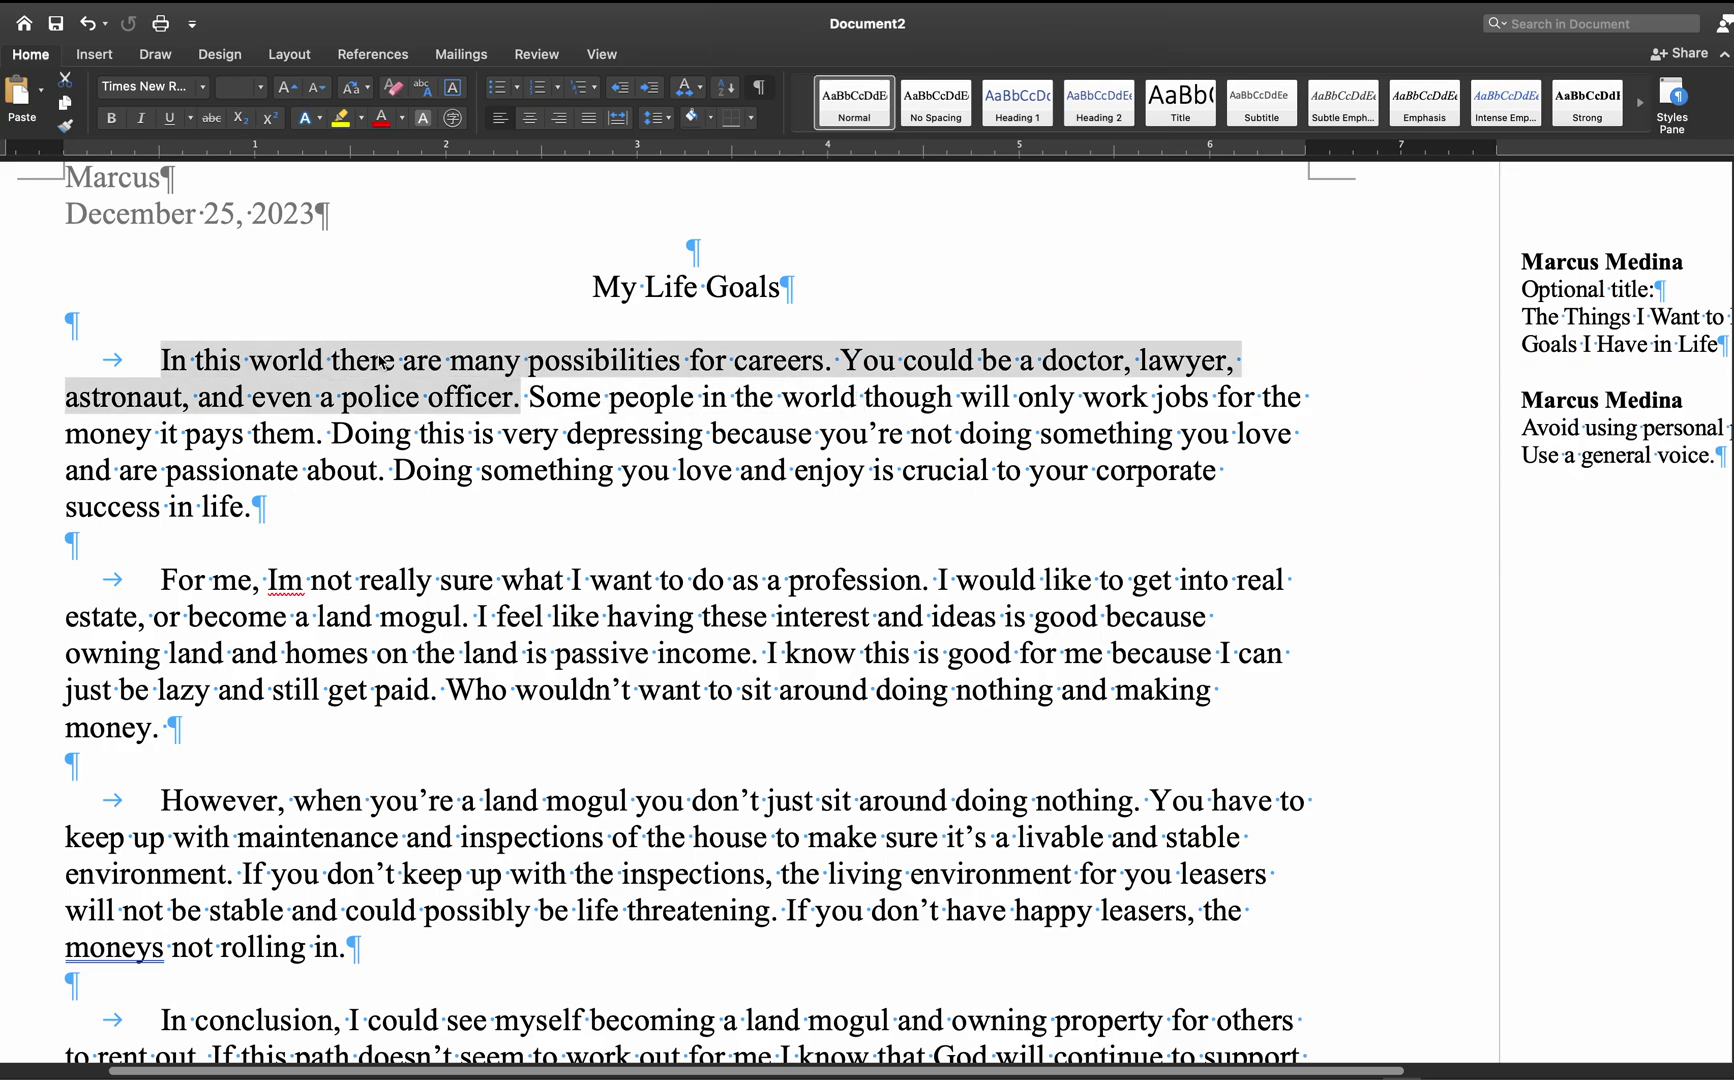
left_click(858, 368)
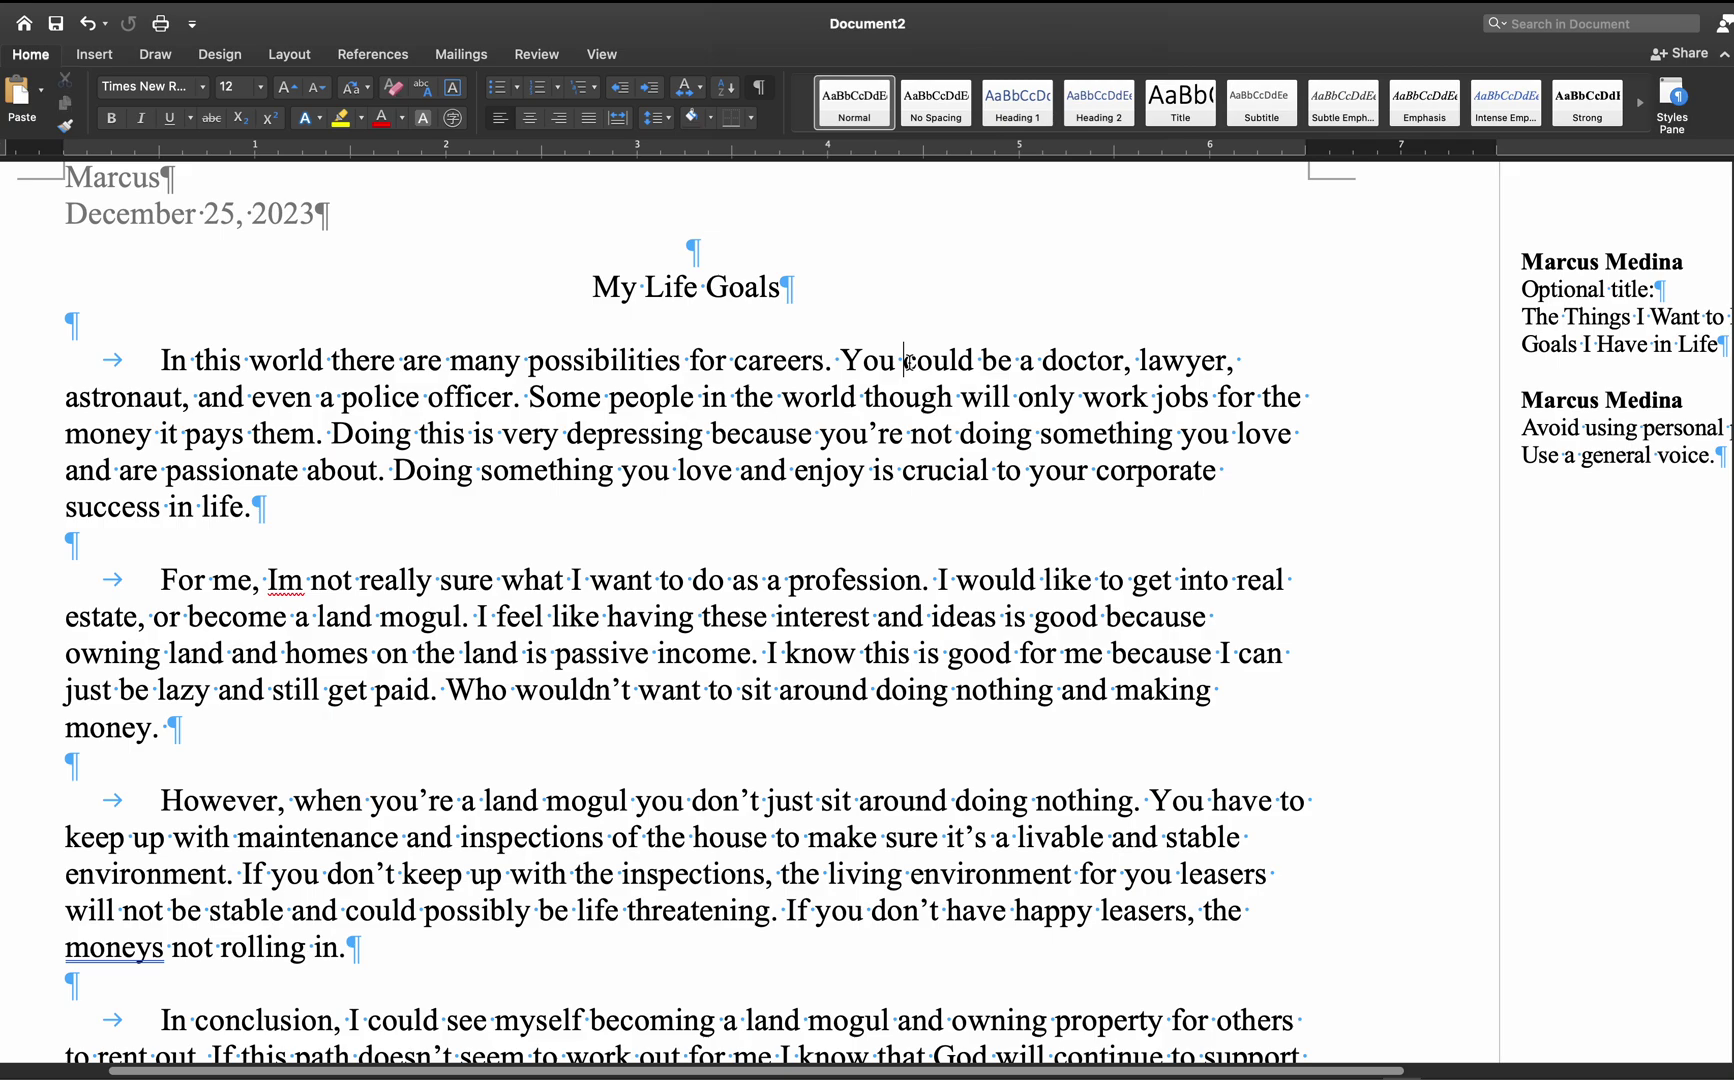
left_click(211, 118)
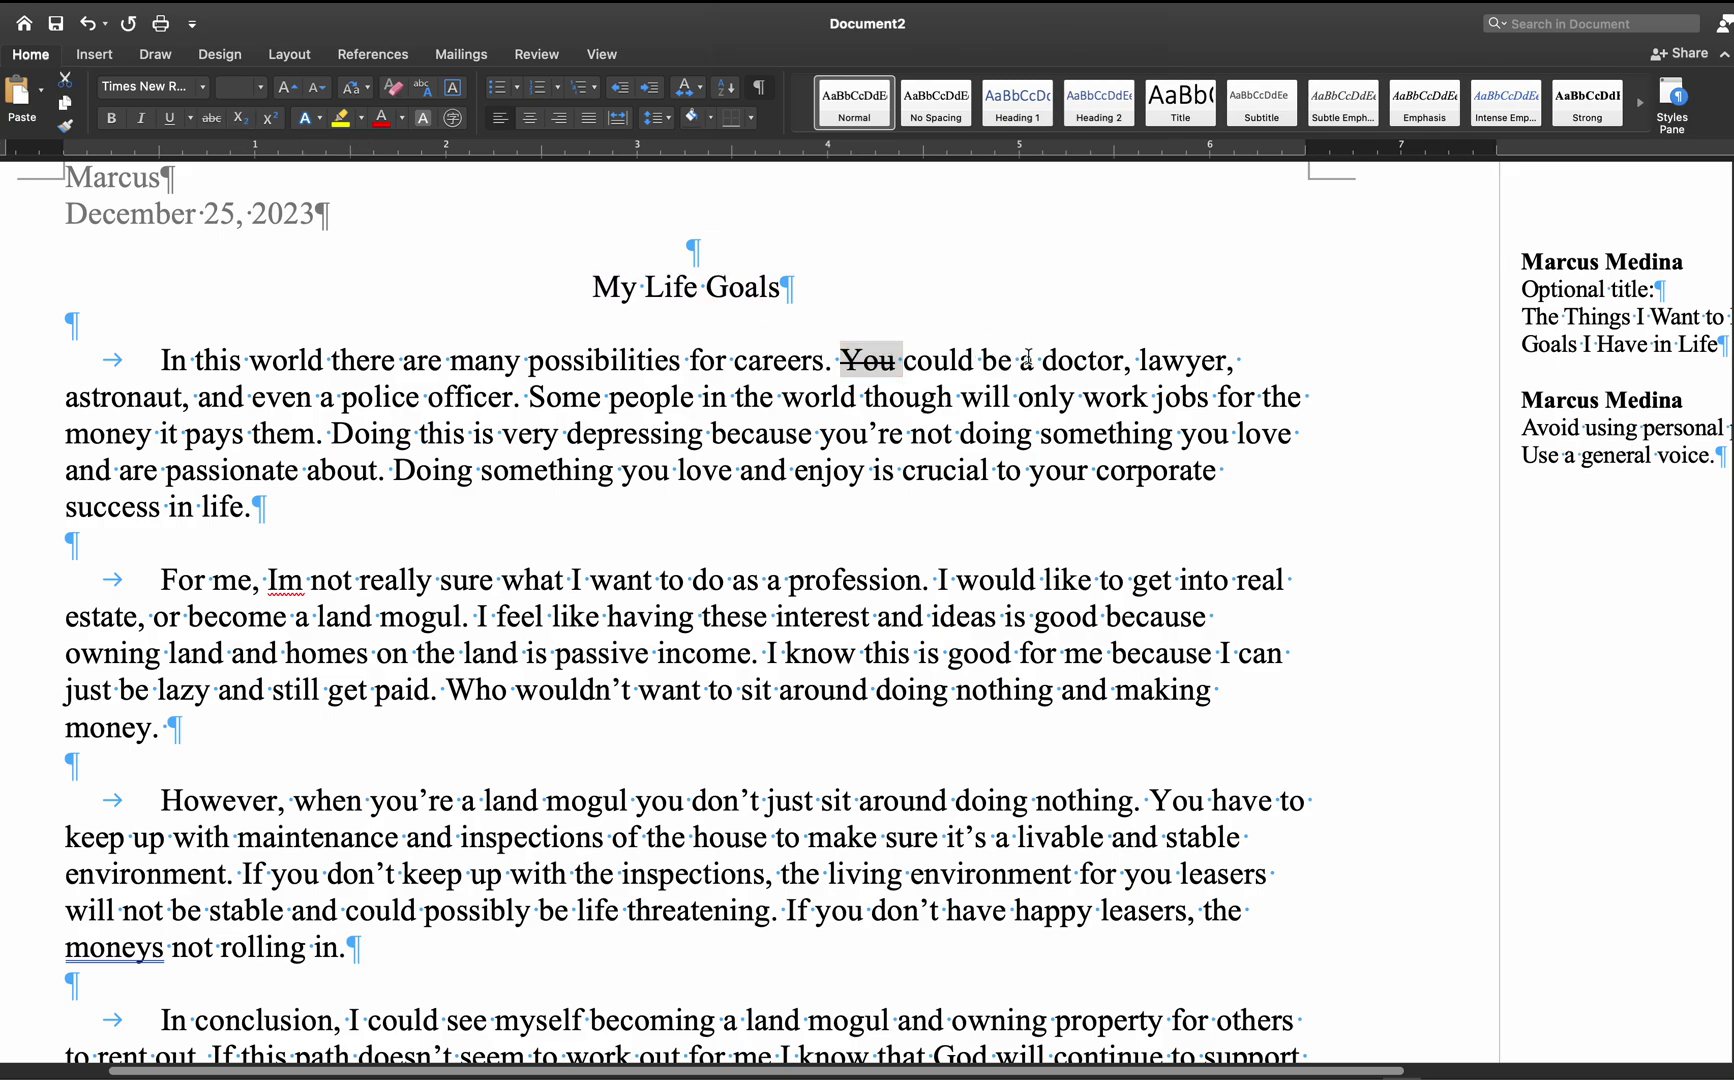
- Insert "Some careers include" after "could be" in the first paragraph's second sentence and remove the article before "doctor"
left_click_drag(1014, 364, 932, 364)
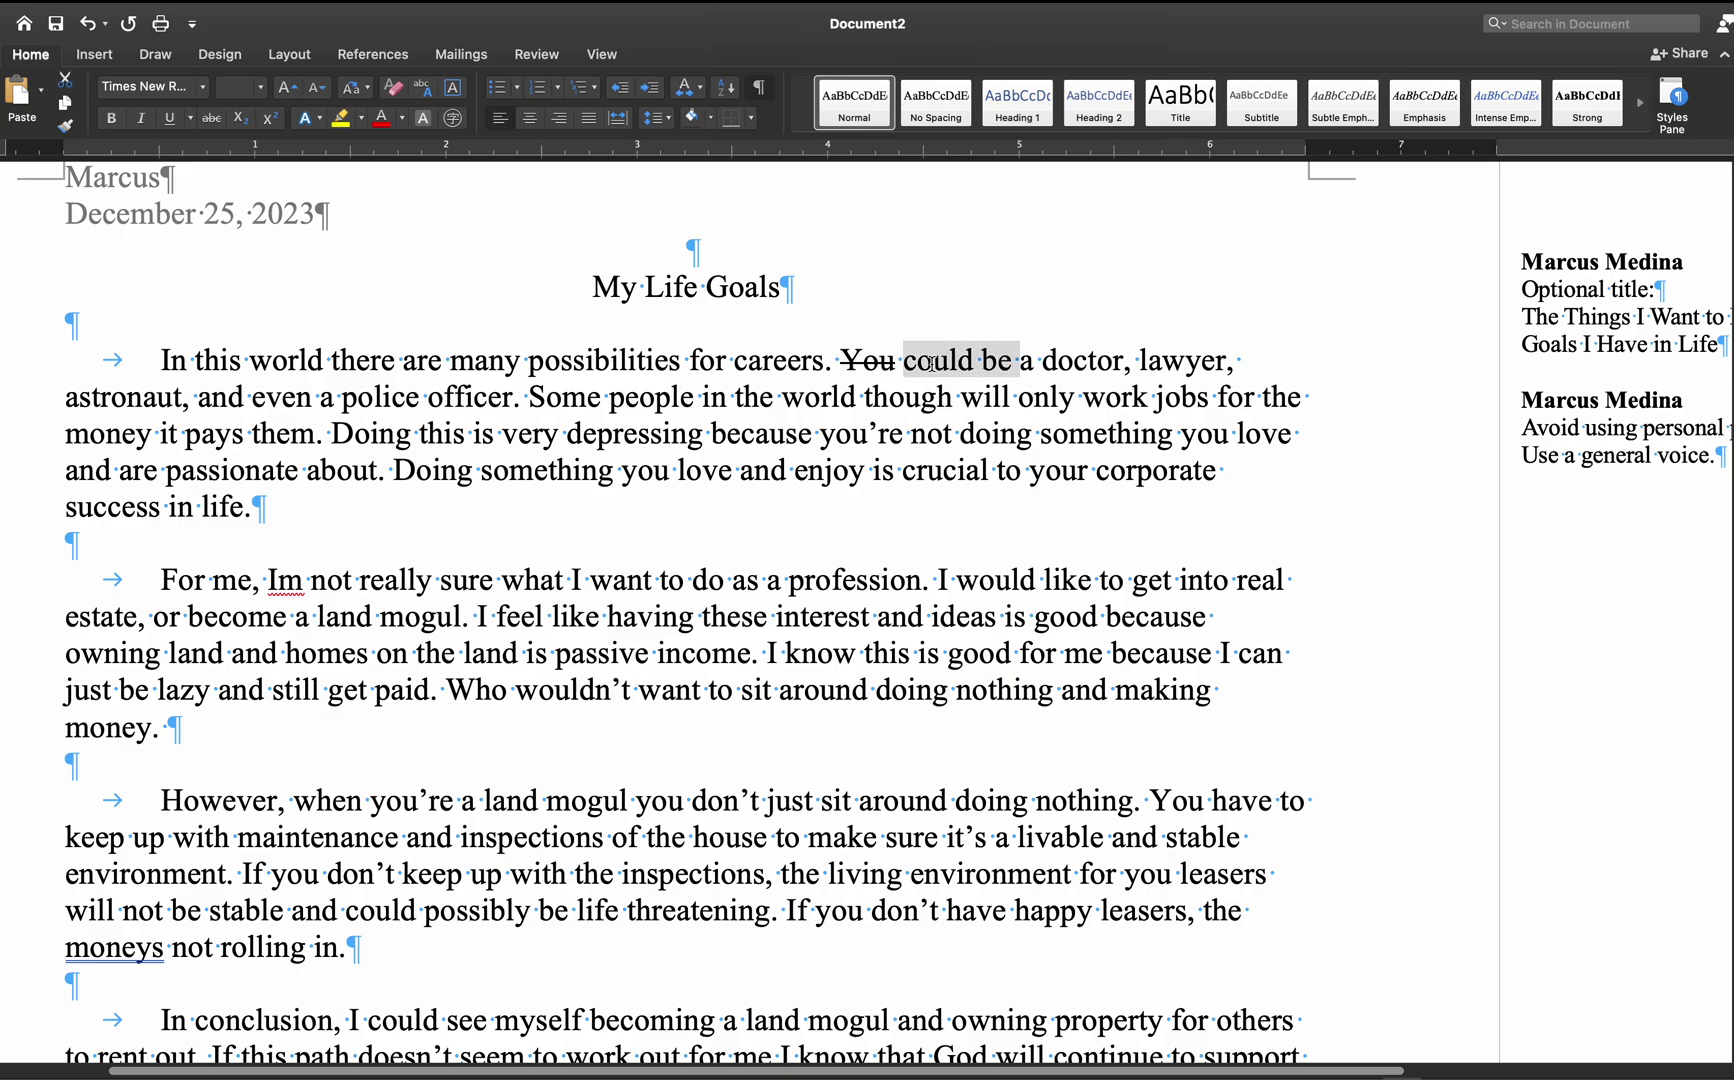
left_click(1019, 365)
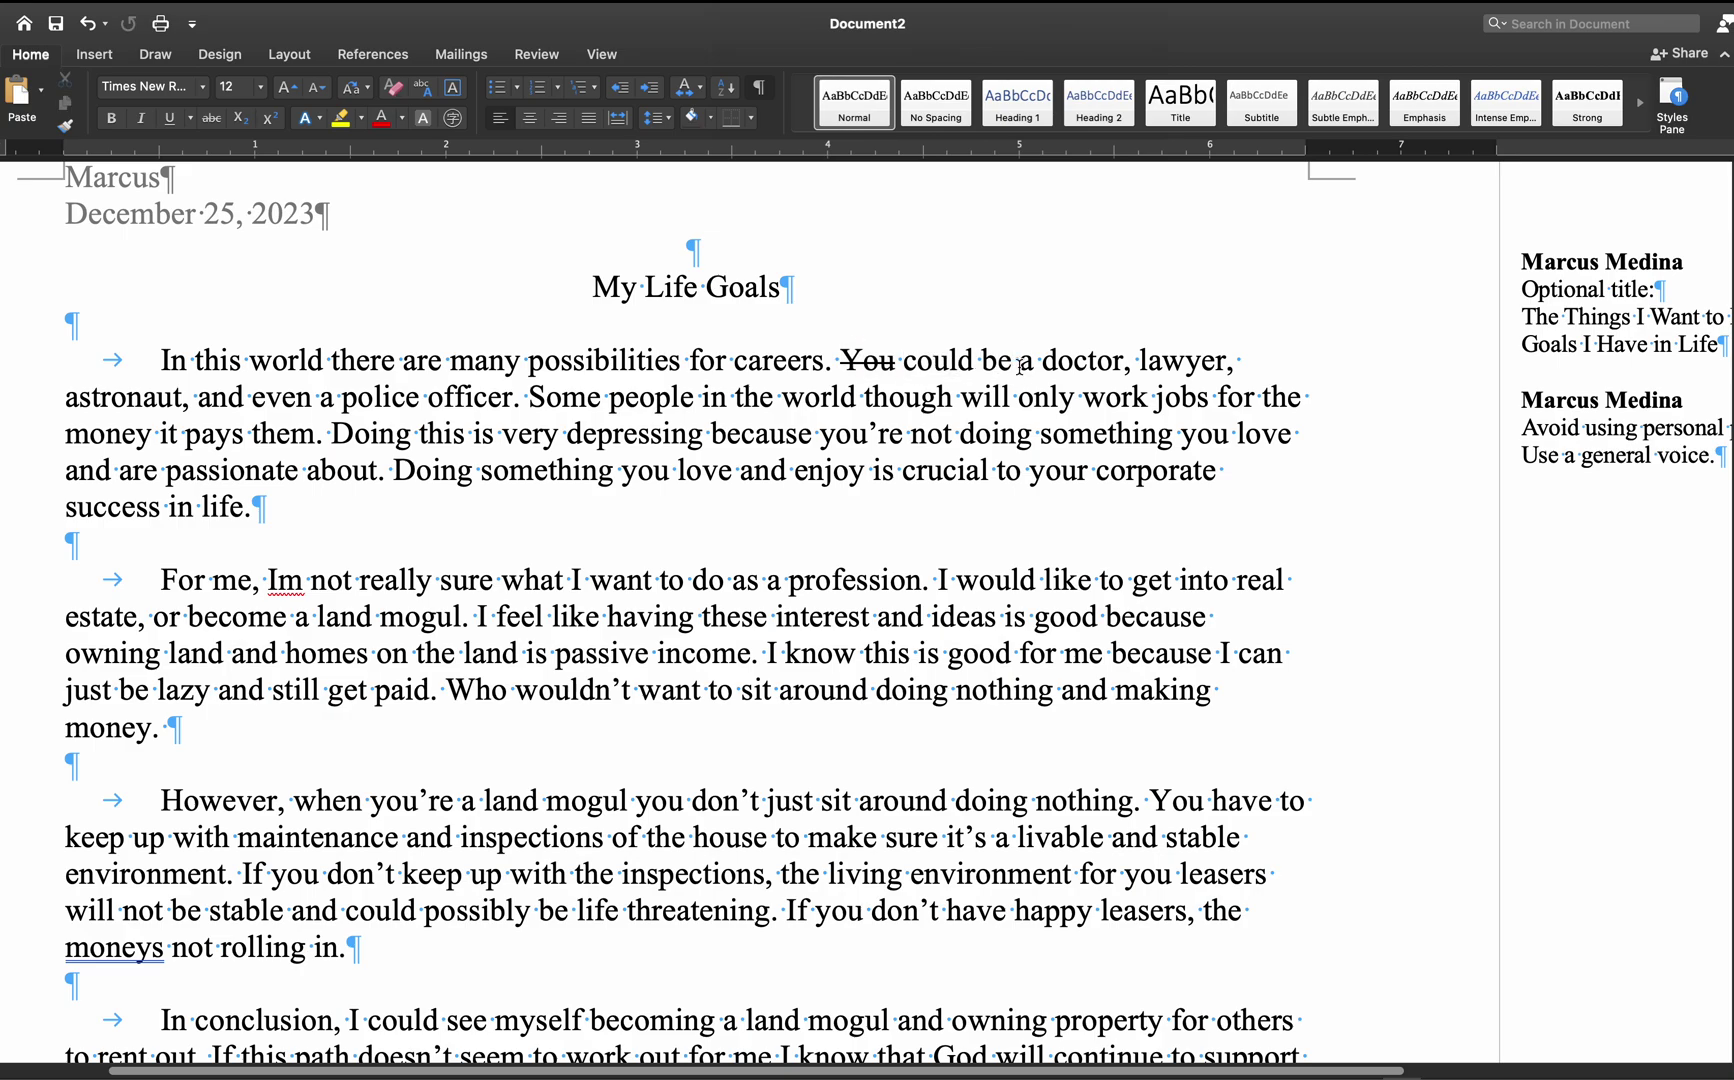
type("Some ")
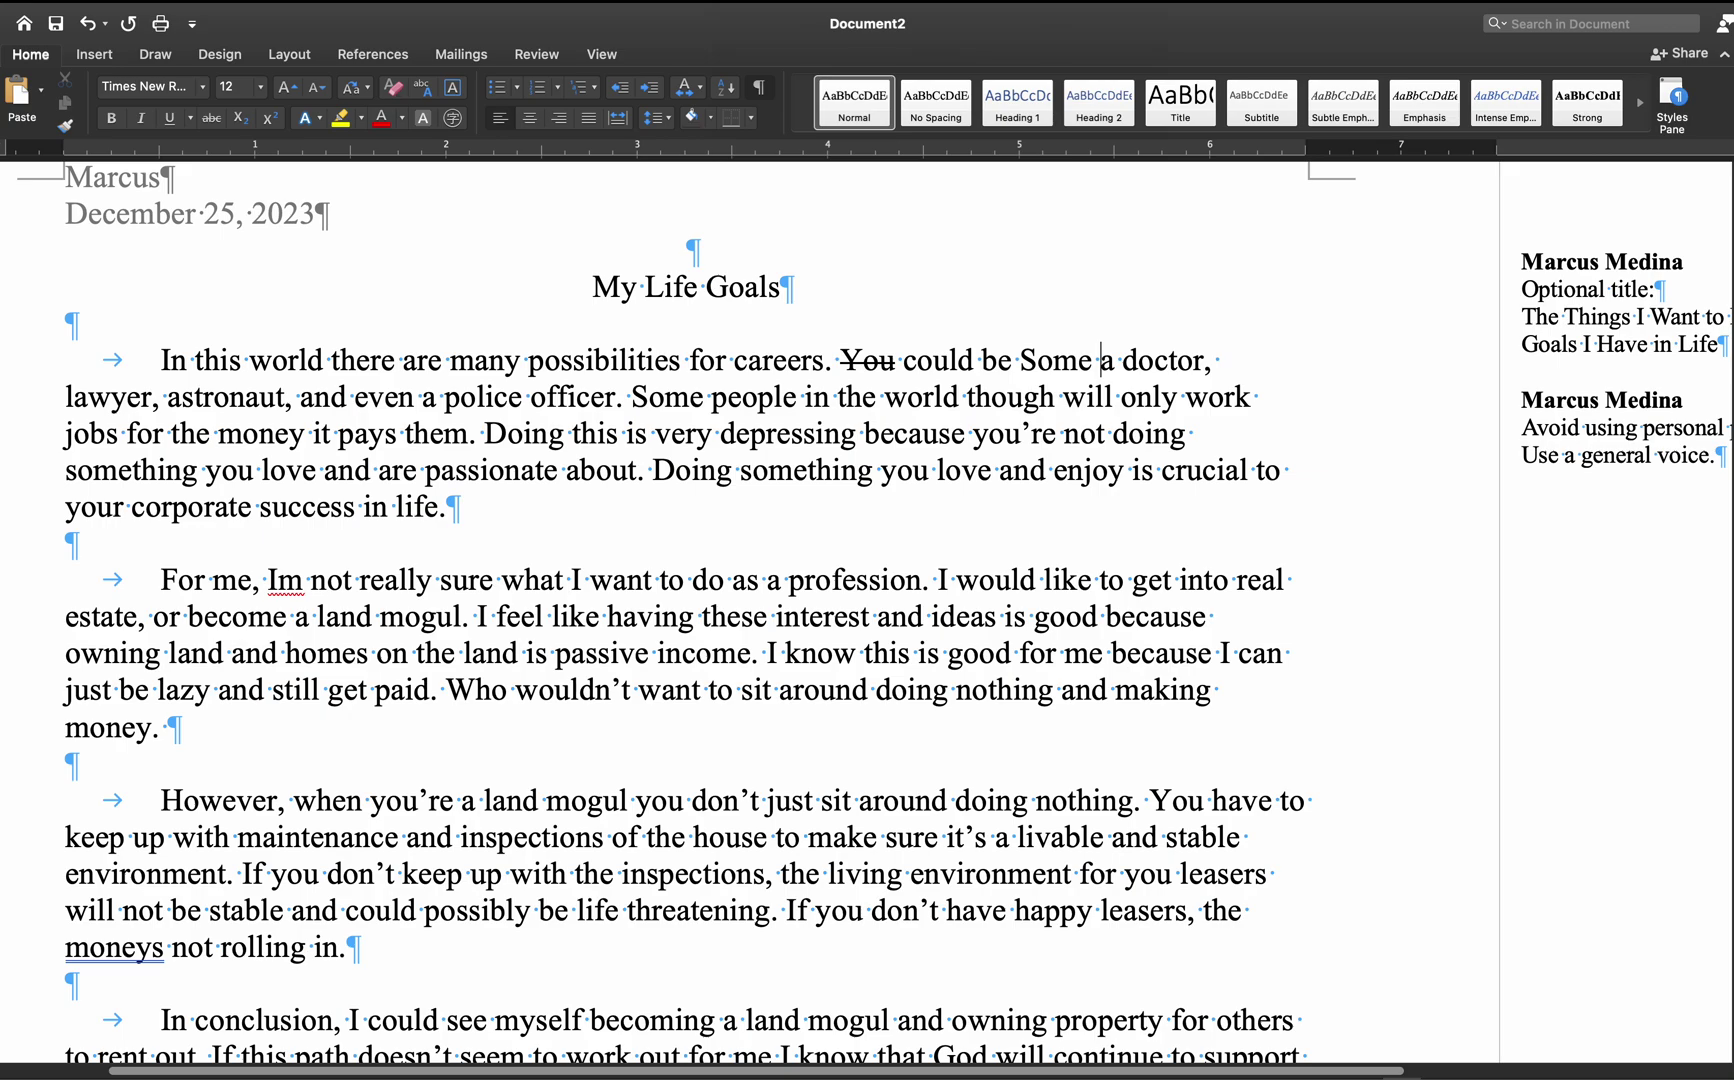
type("care")
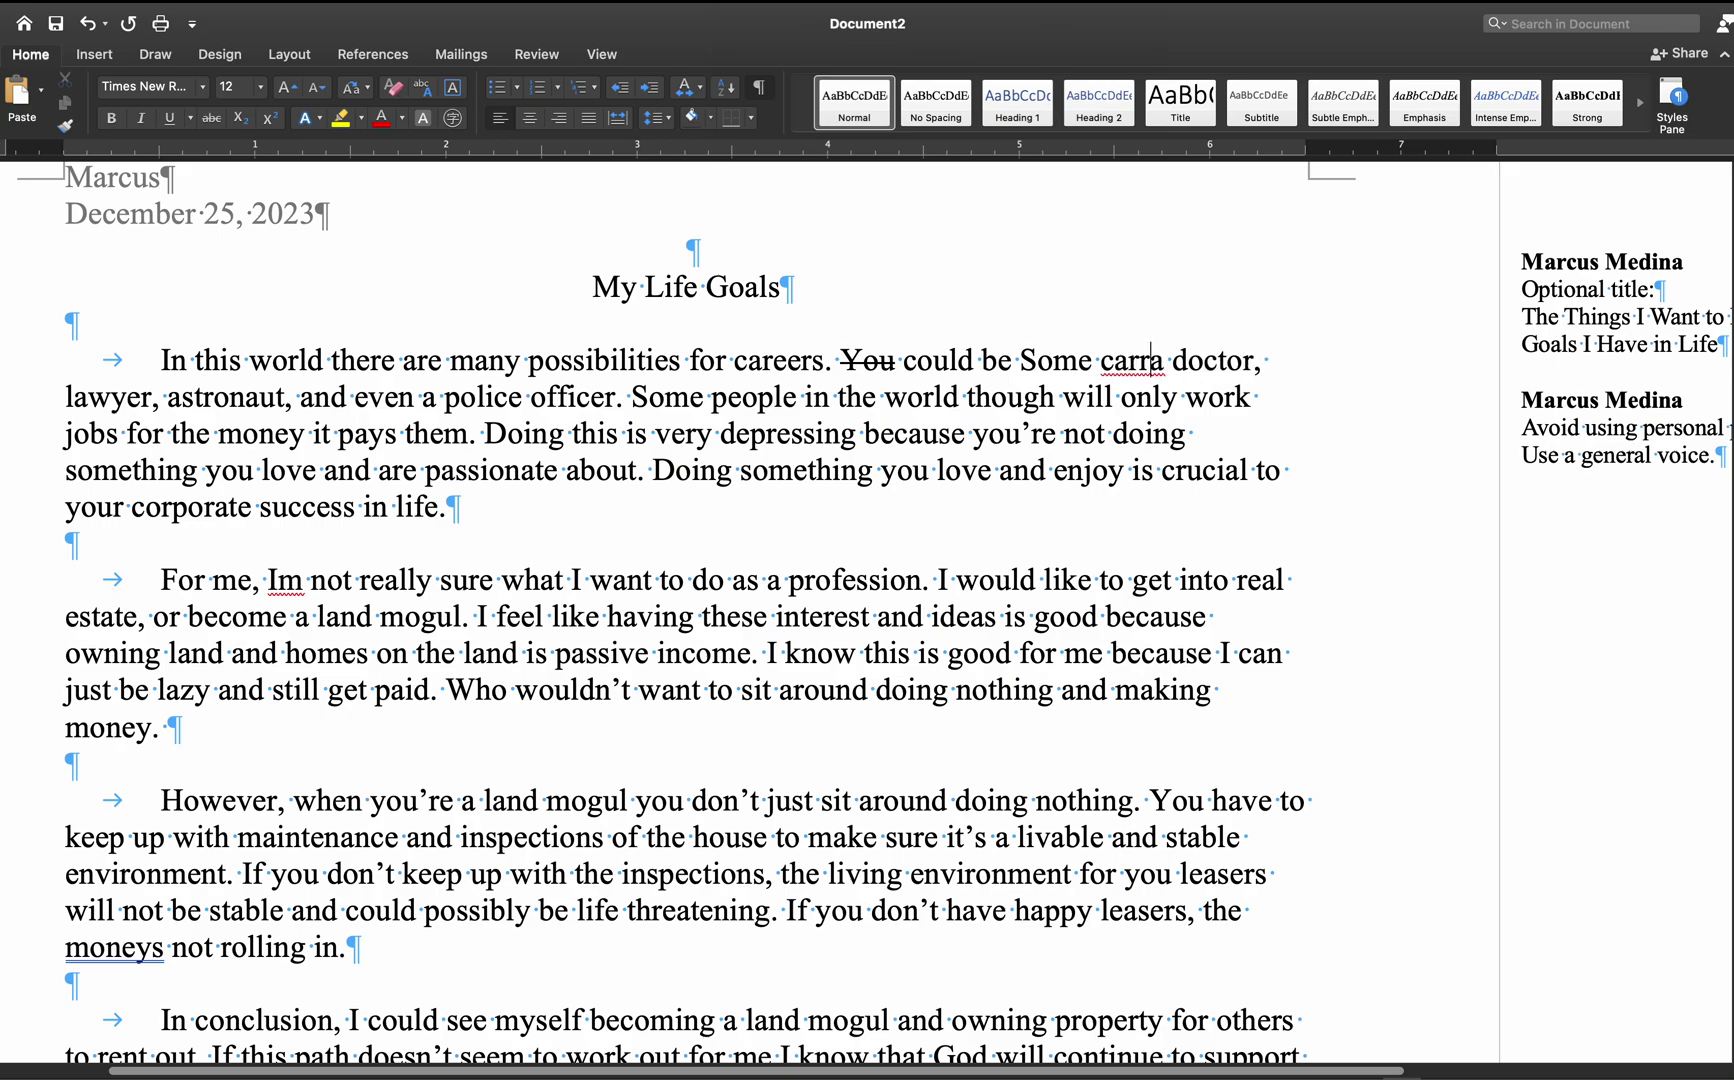
type("er")
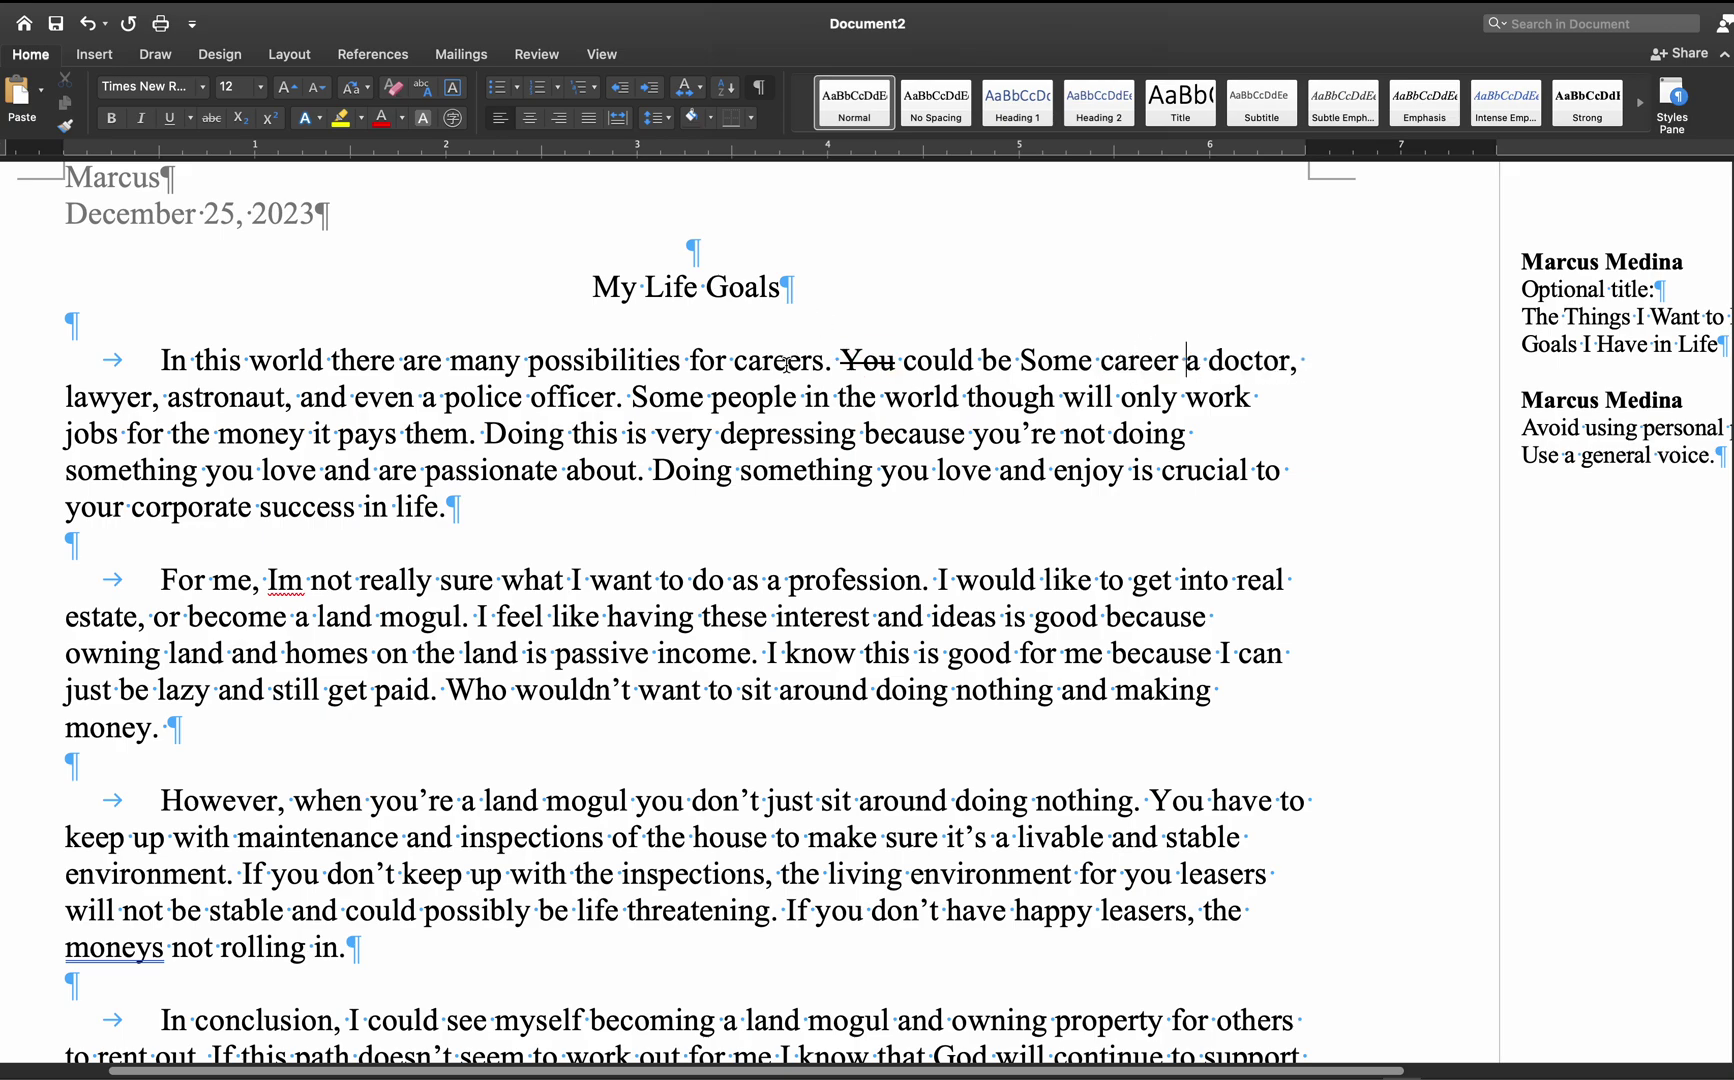
double_click(787, 365)
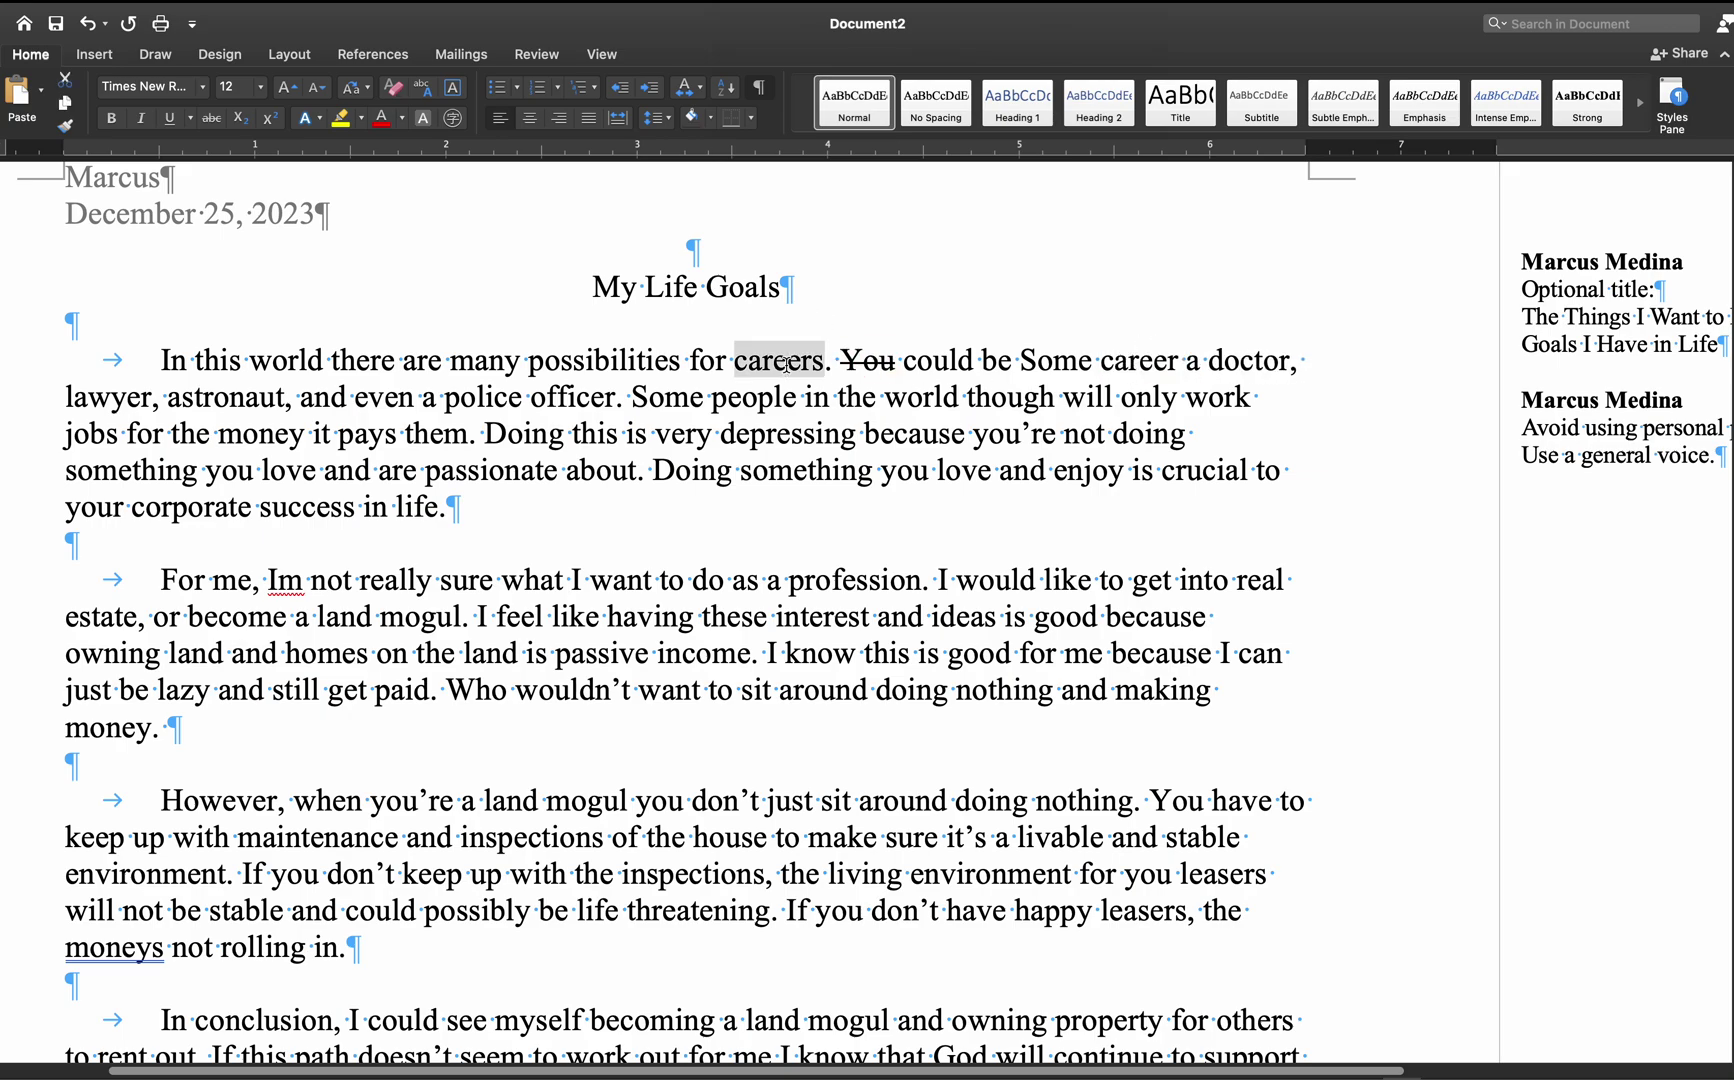
left_click(1177, 362)
type("s include")
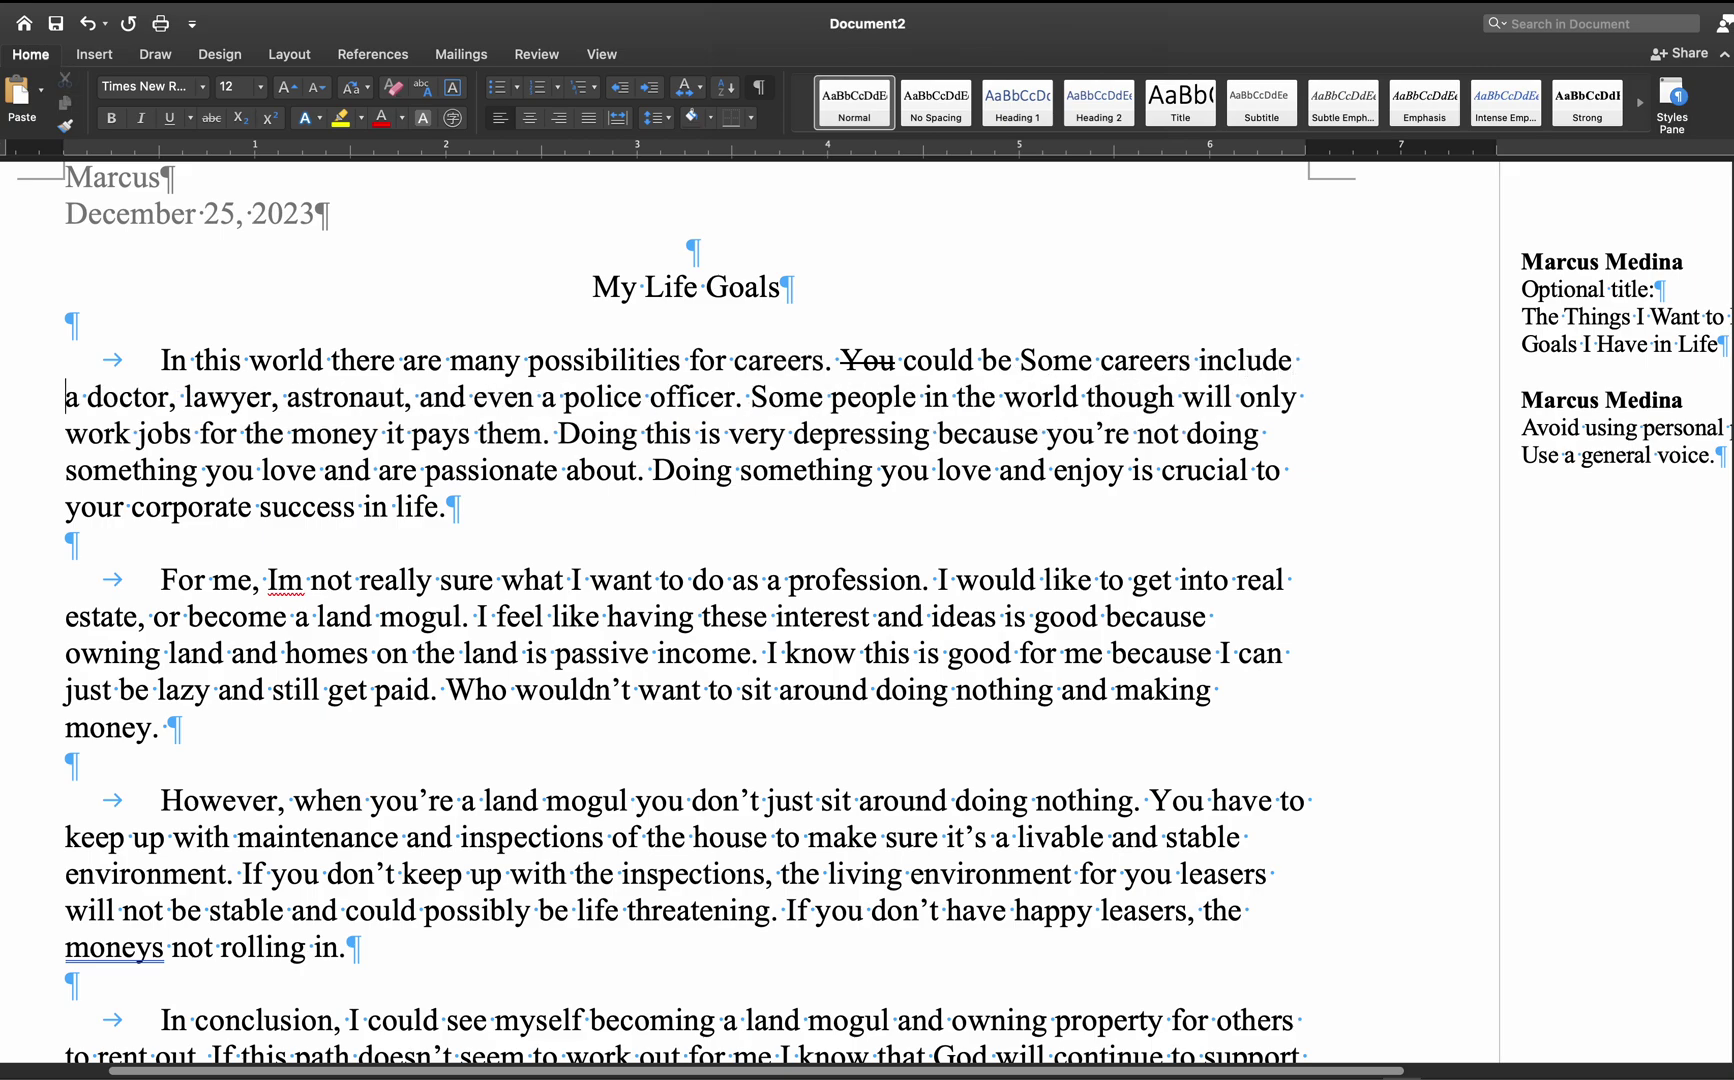
key("BackSpace")
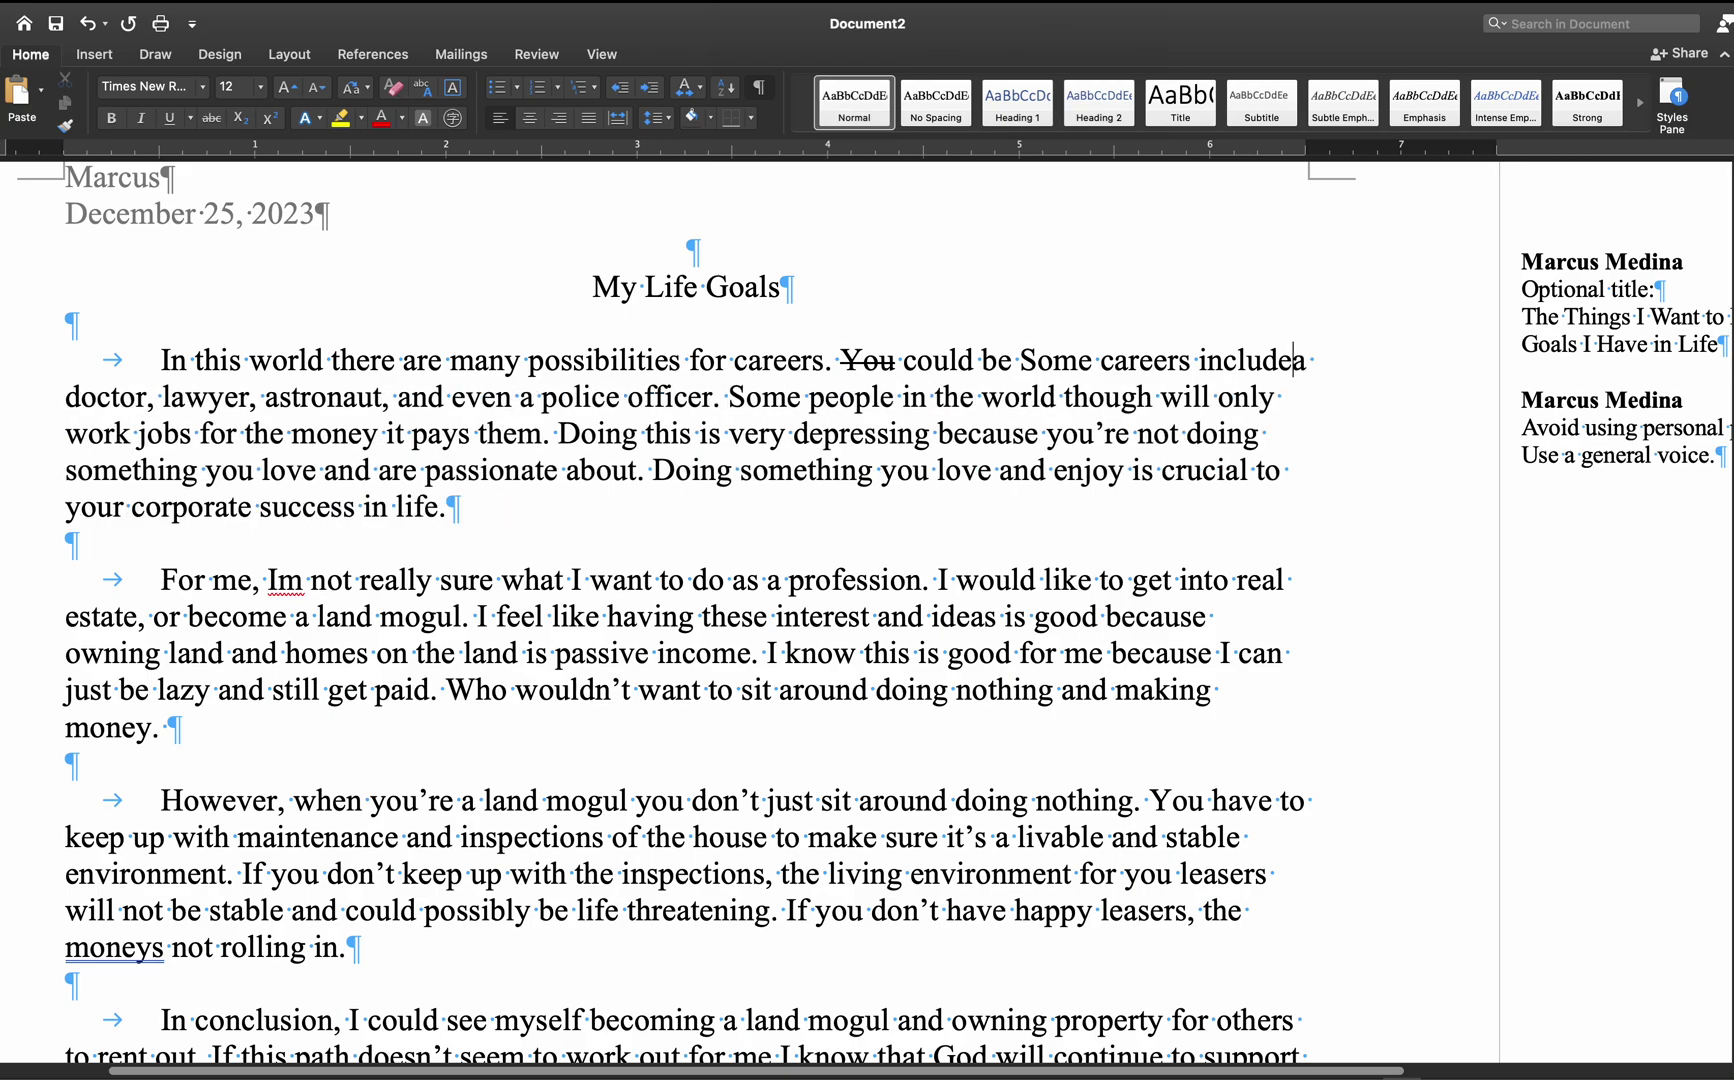
key("BackSpace")
- Replace "doctor" with "medicine" in the first paragraph's list of careers
double_click(122, 397)
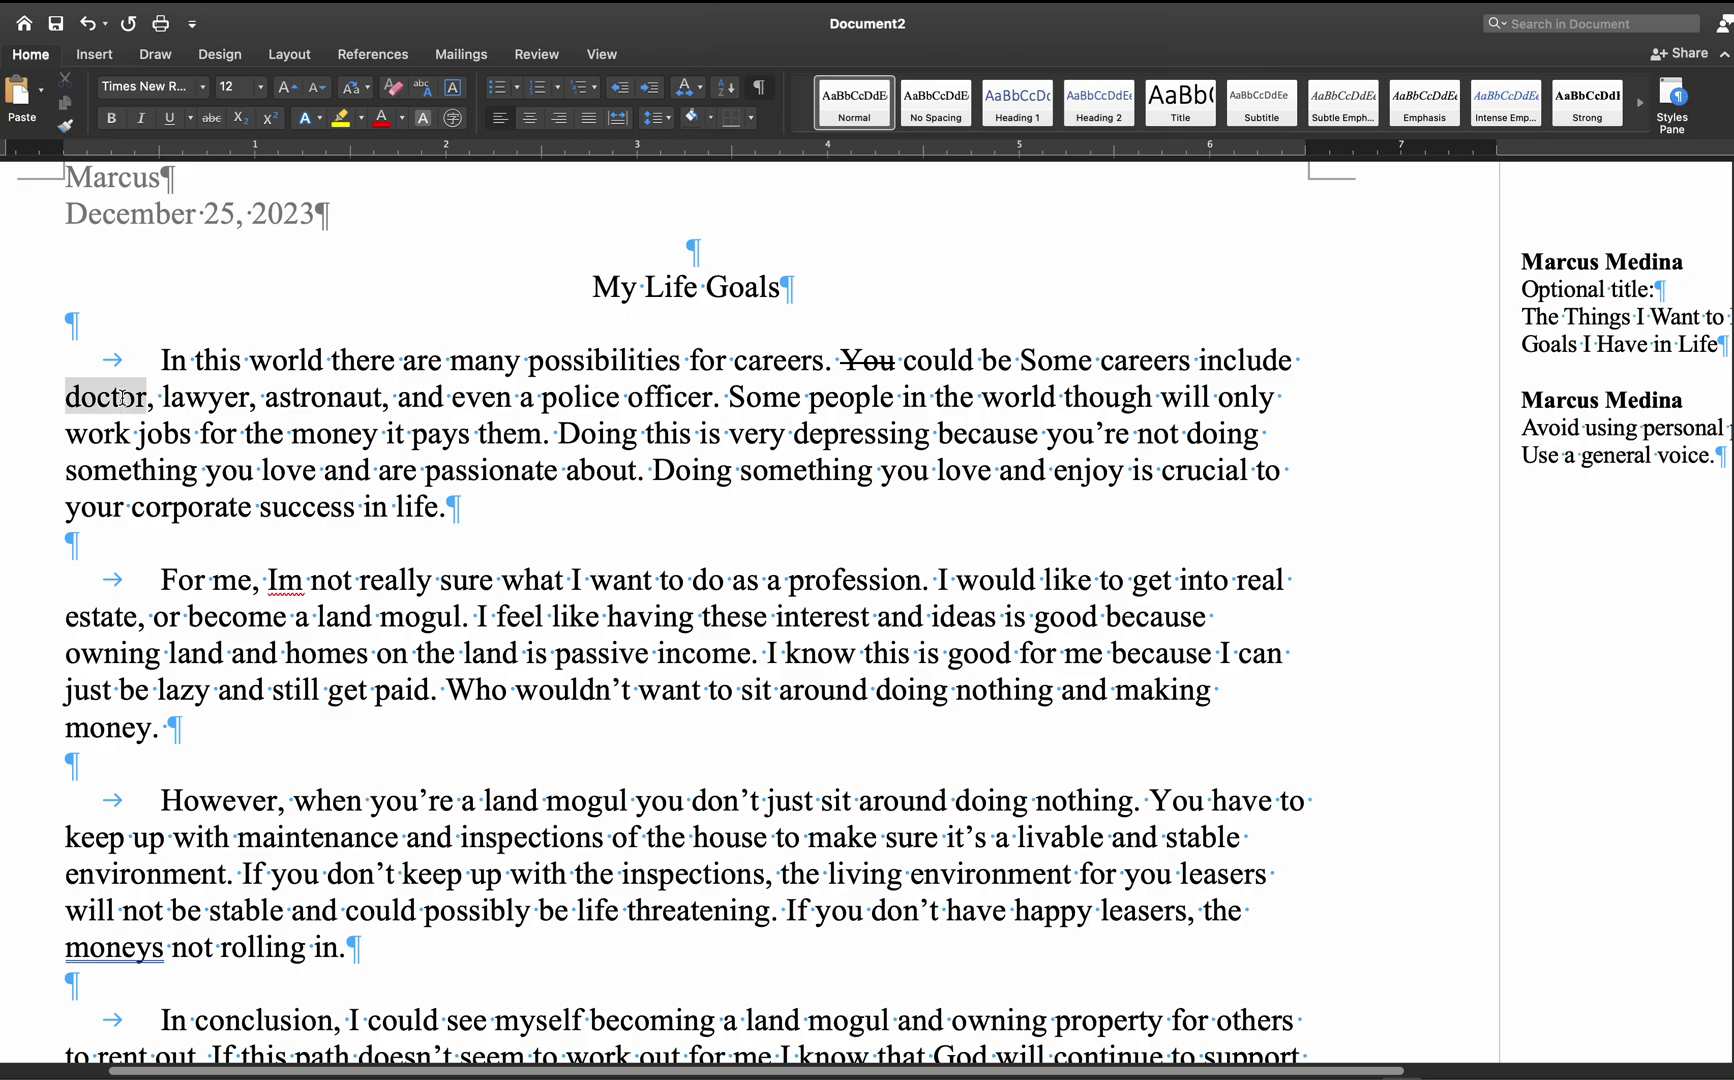
type("medincine")
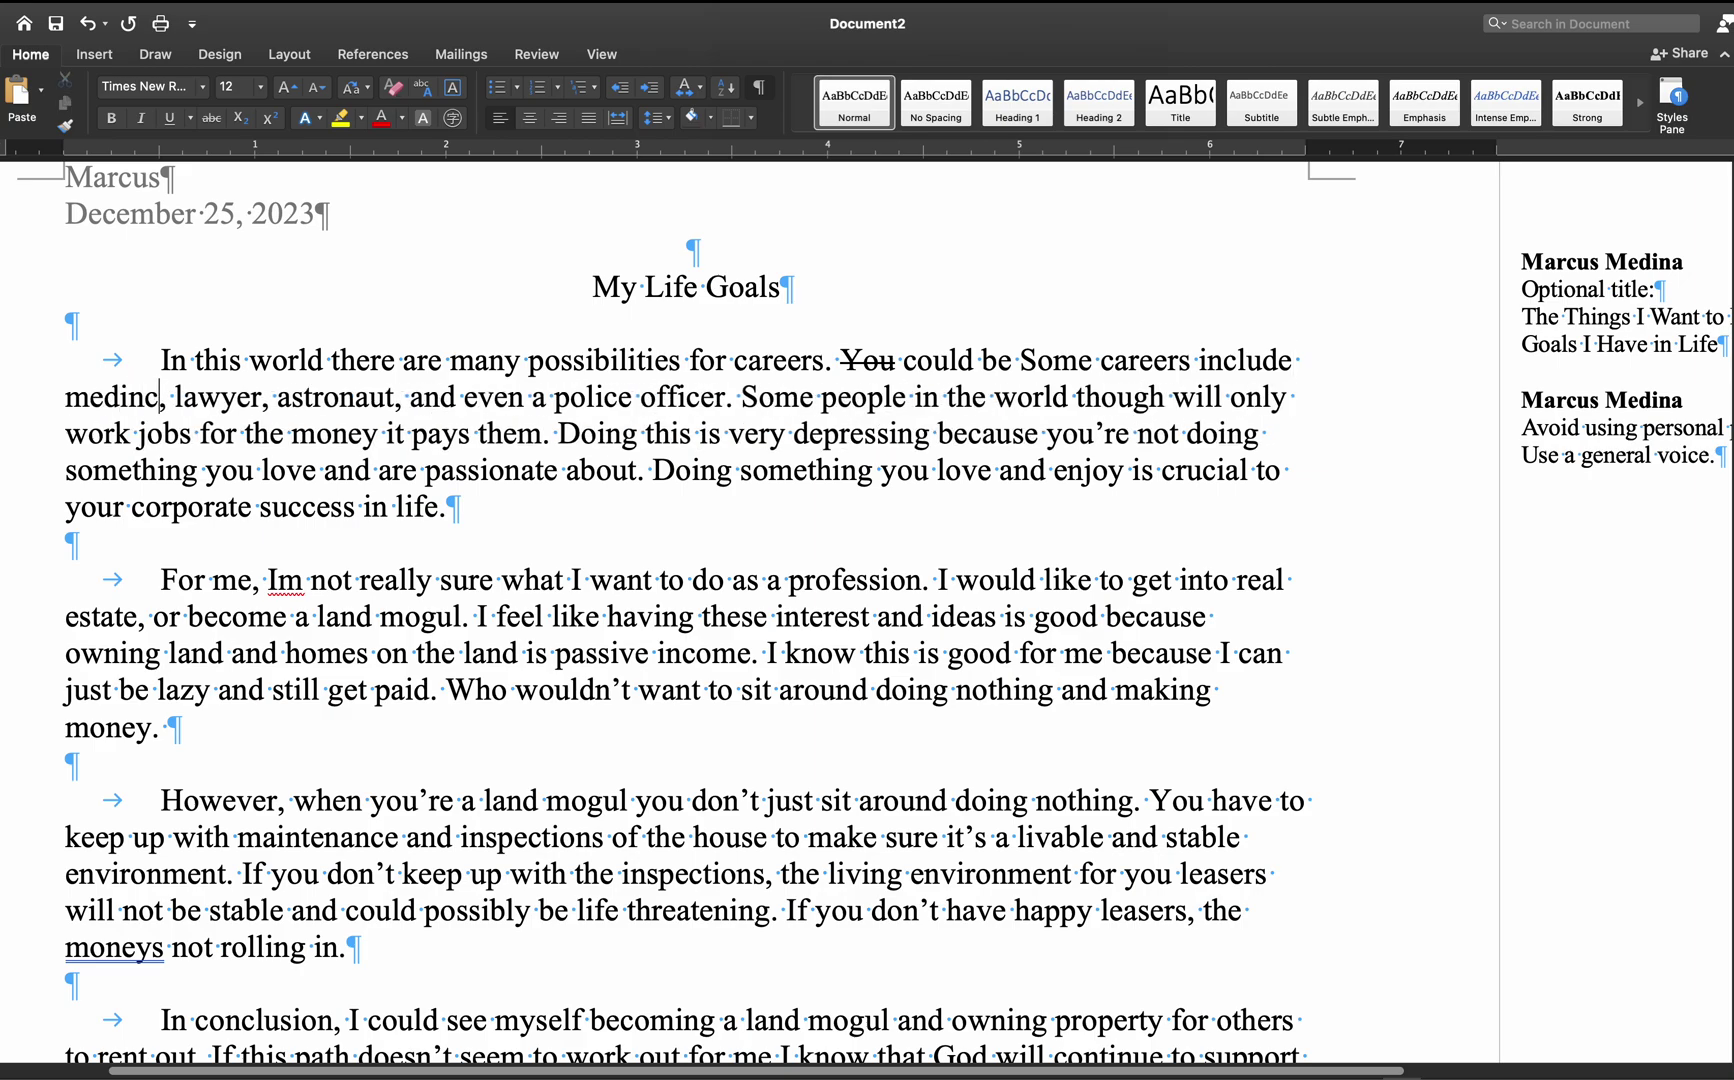
key("BackSpace")
key("BackSpace")
key("BackSpace")
key("BackSpace")
key("BackSpace")
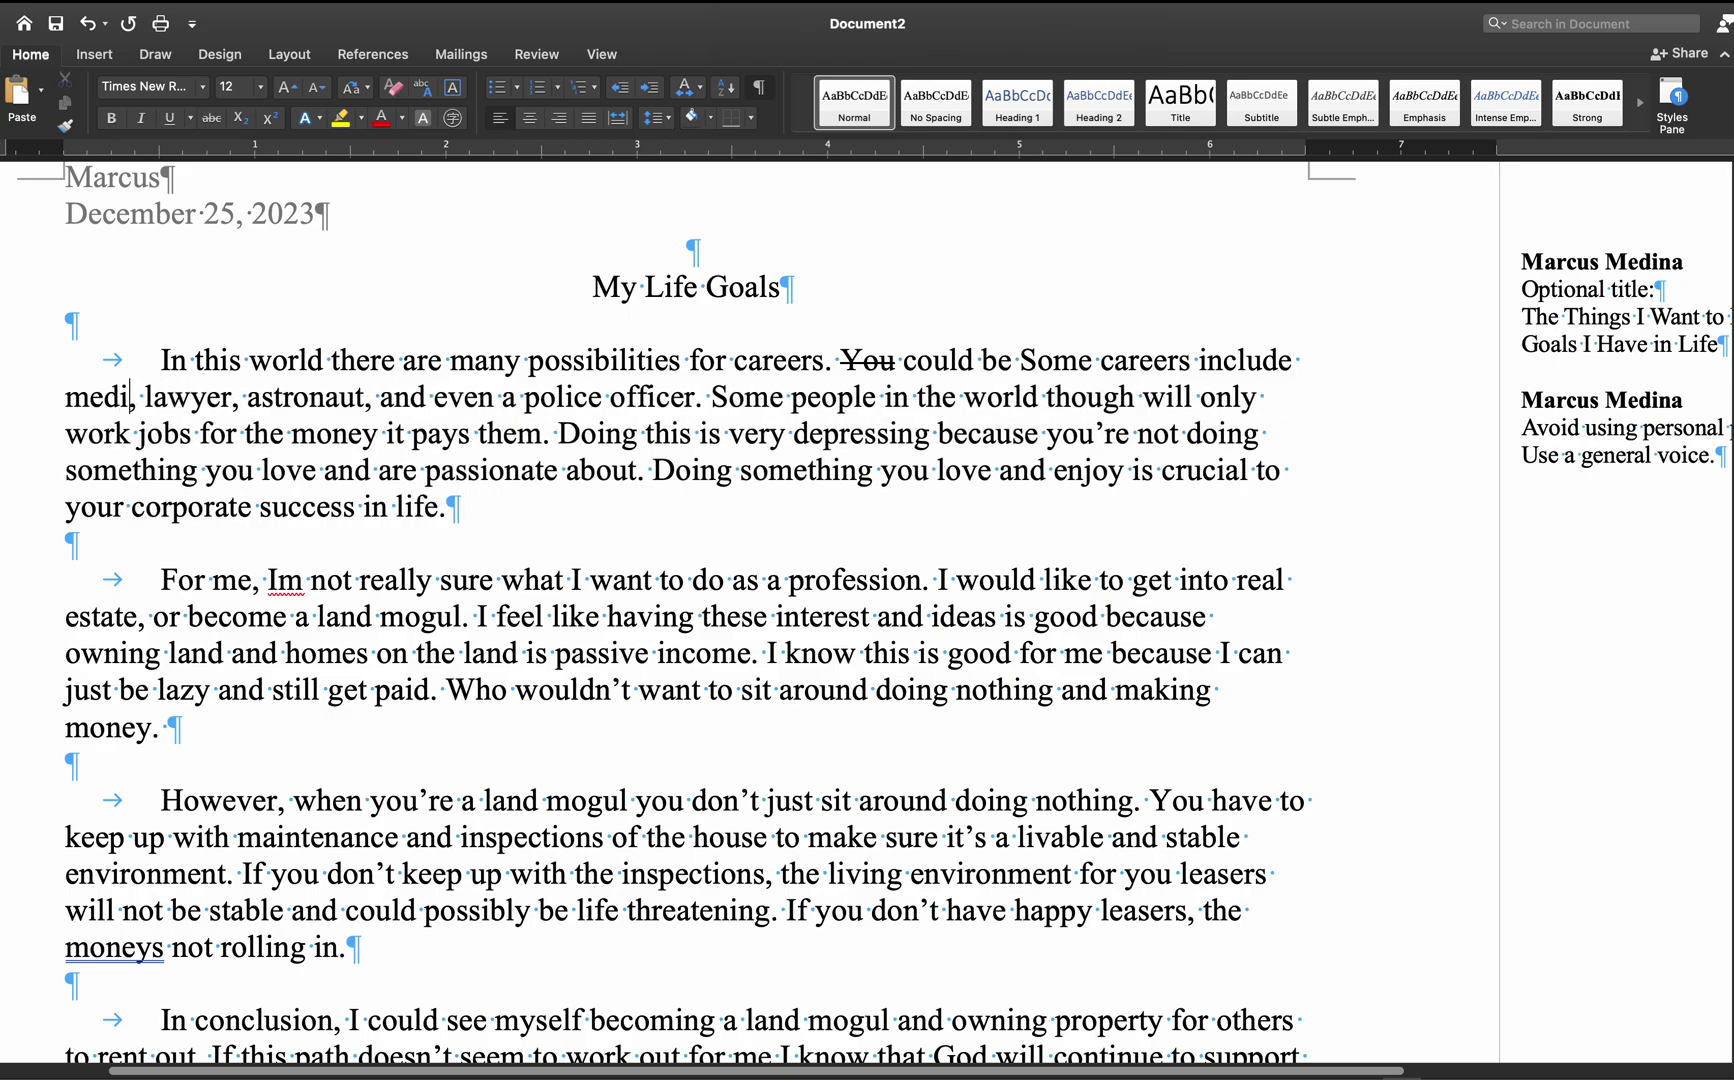
type("cine")
- Shorten "lawyer" to "law" and change "astronaut" to "astrophysics" in the list of careers
left_click(290, 398)
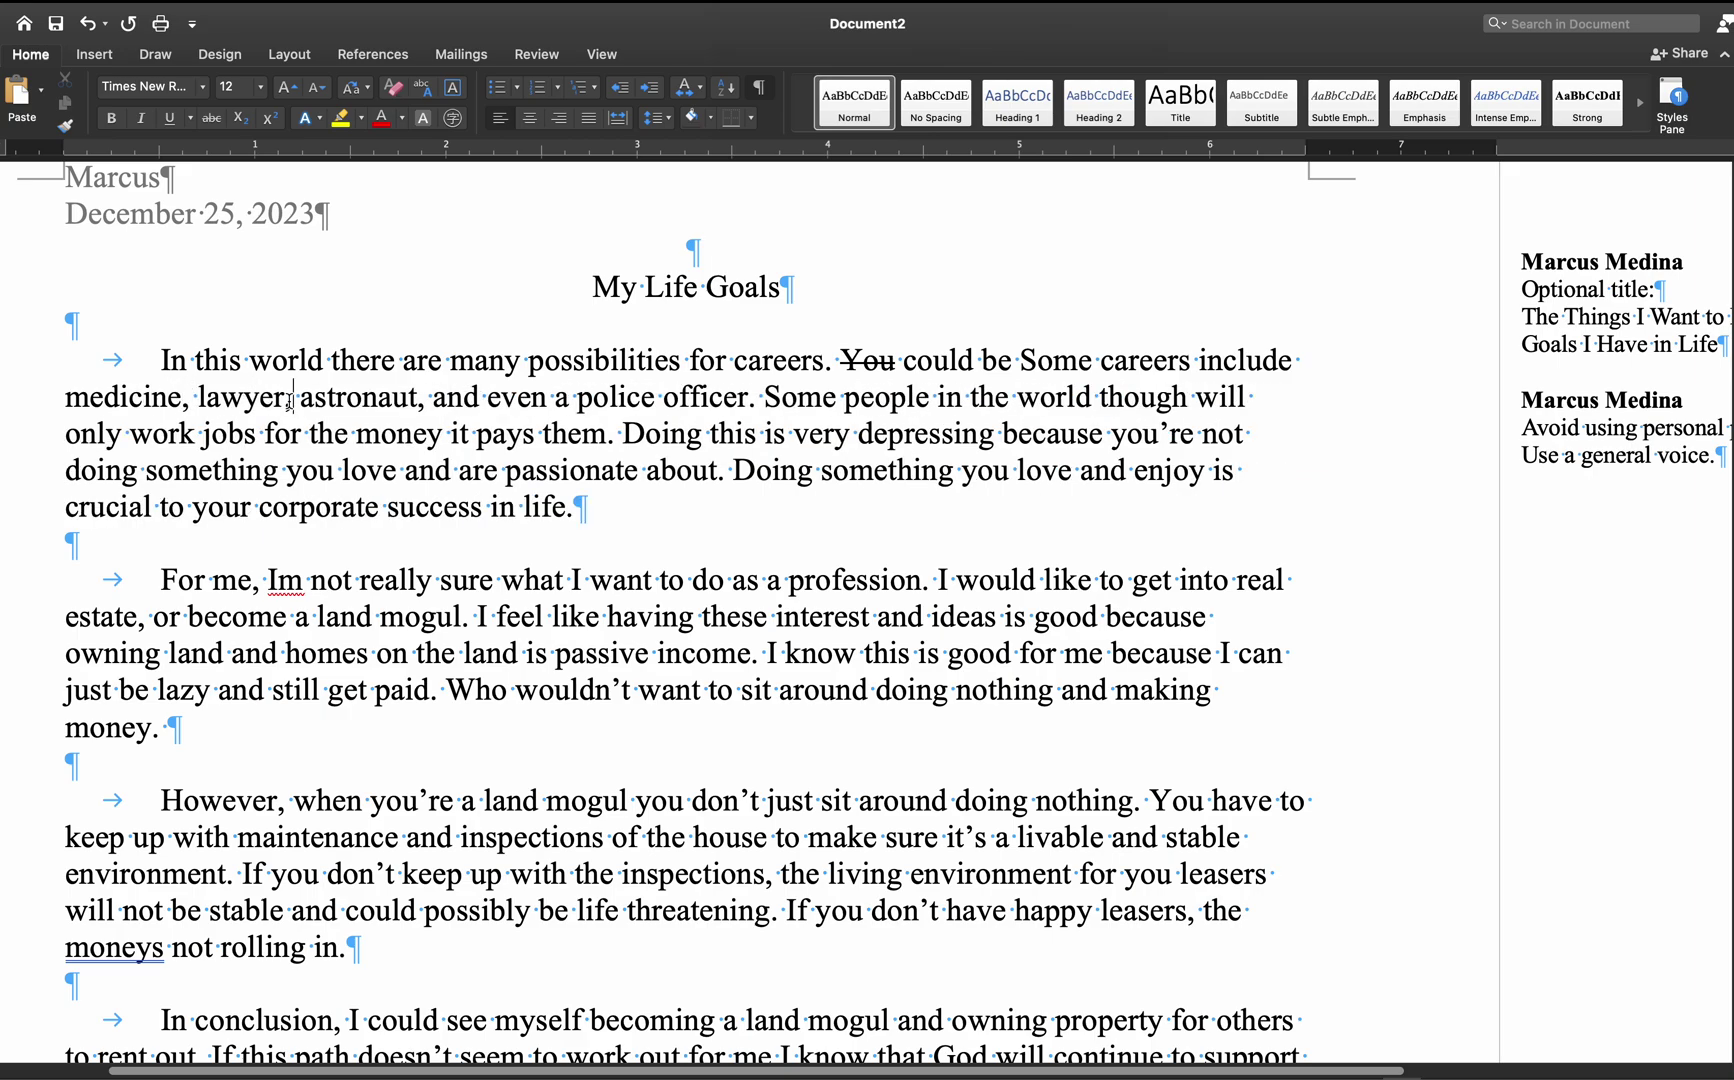
key("BackSpace")
key("BackSpace")
key("BackSpace")
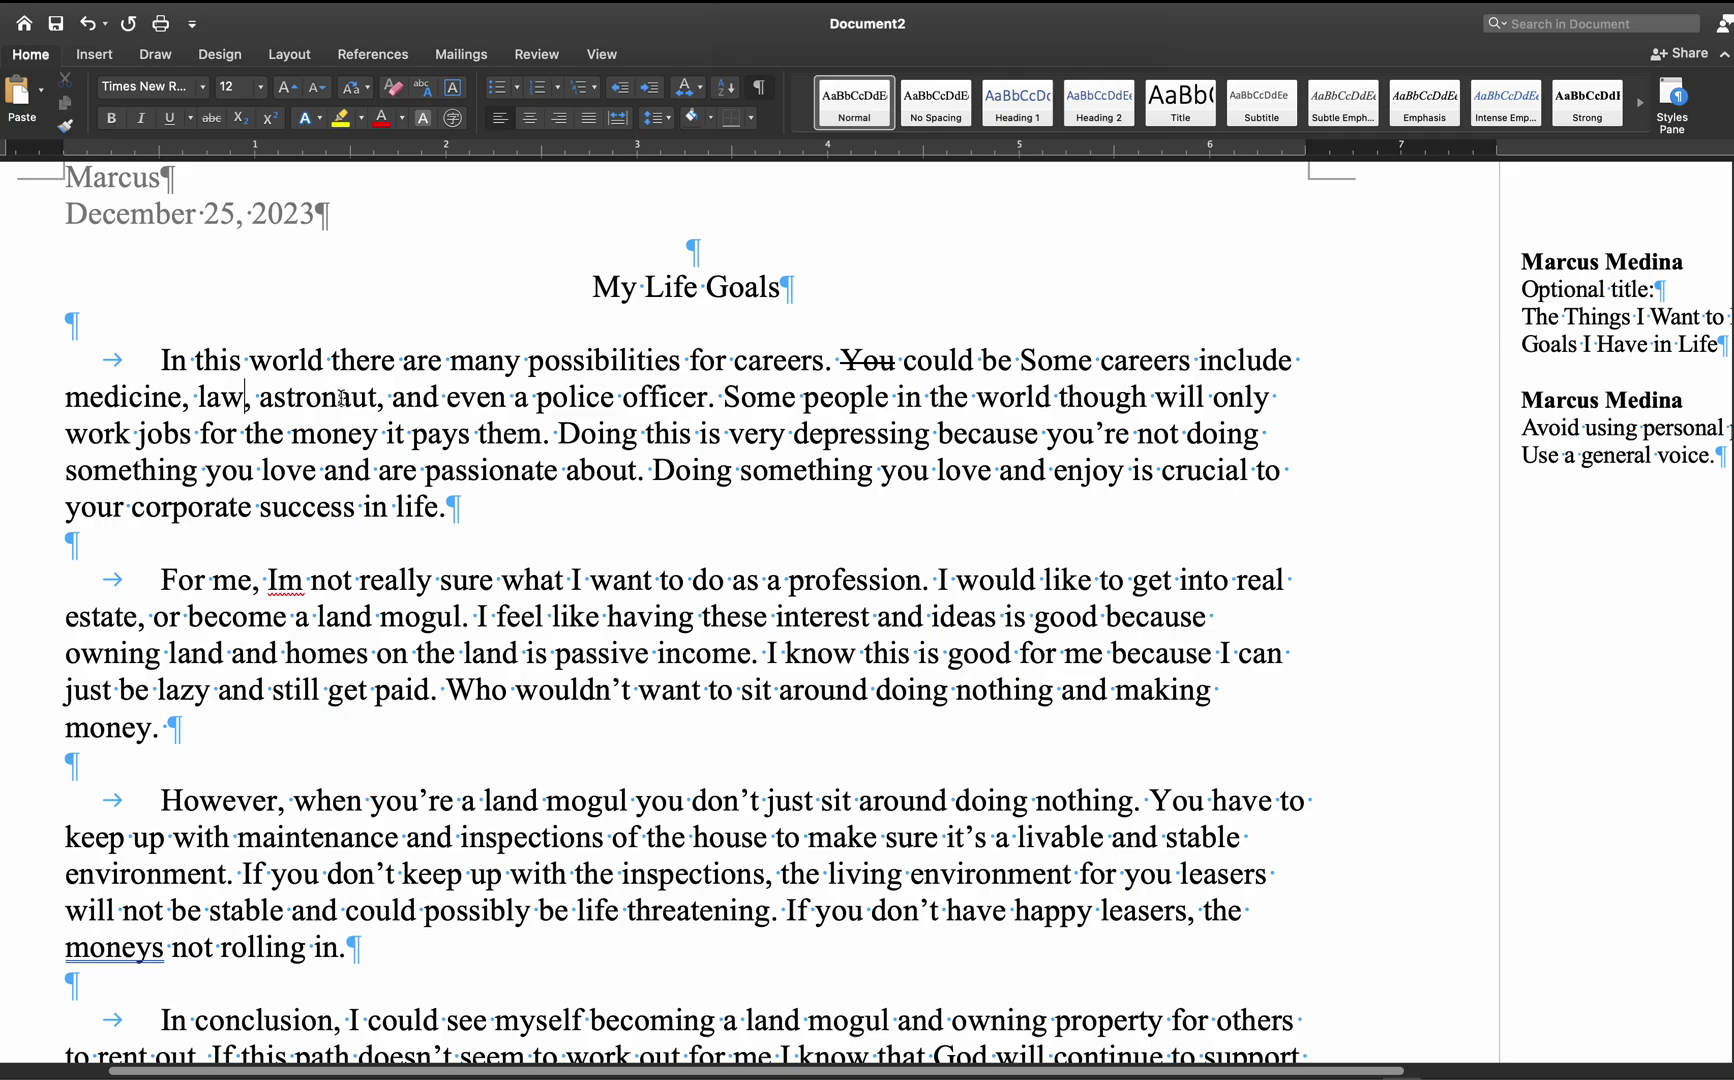
left_click(379, 399)
key("BackSpace")
key("BackSpace")
key("BackSpace")
key("BackSpace")
type("ph")
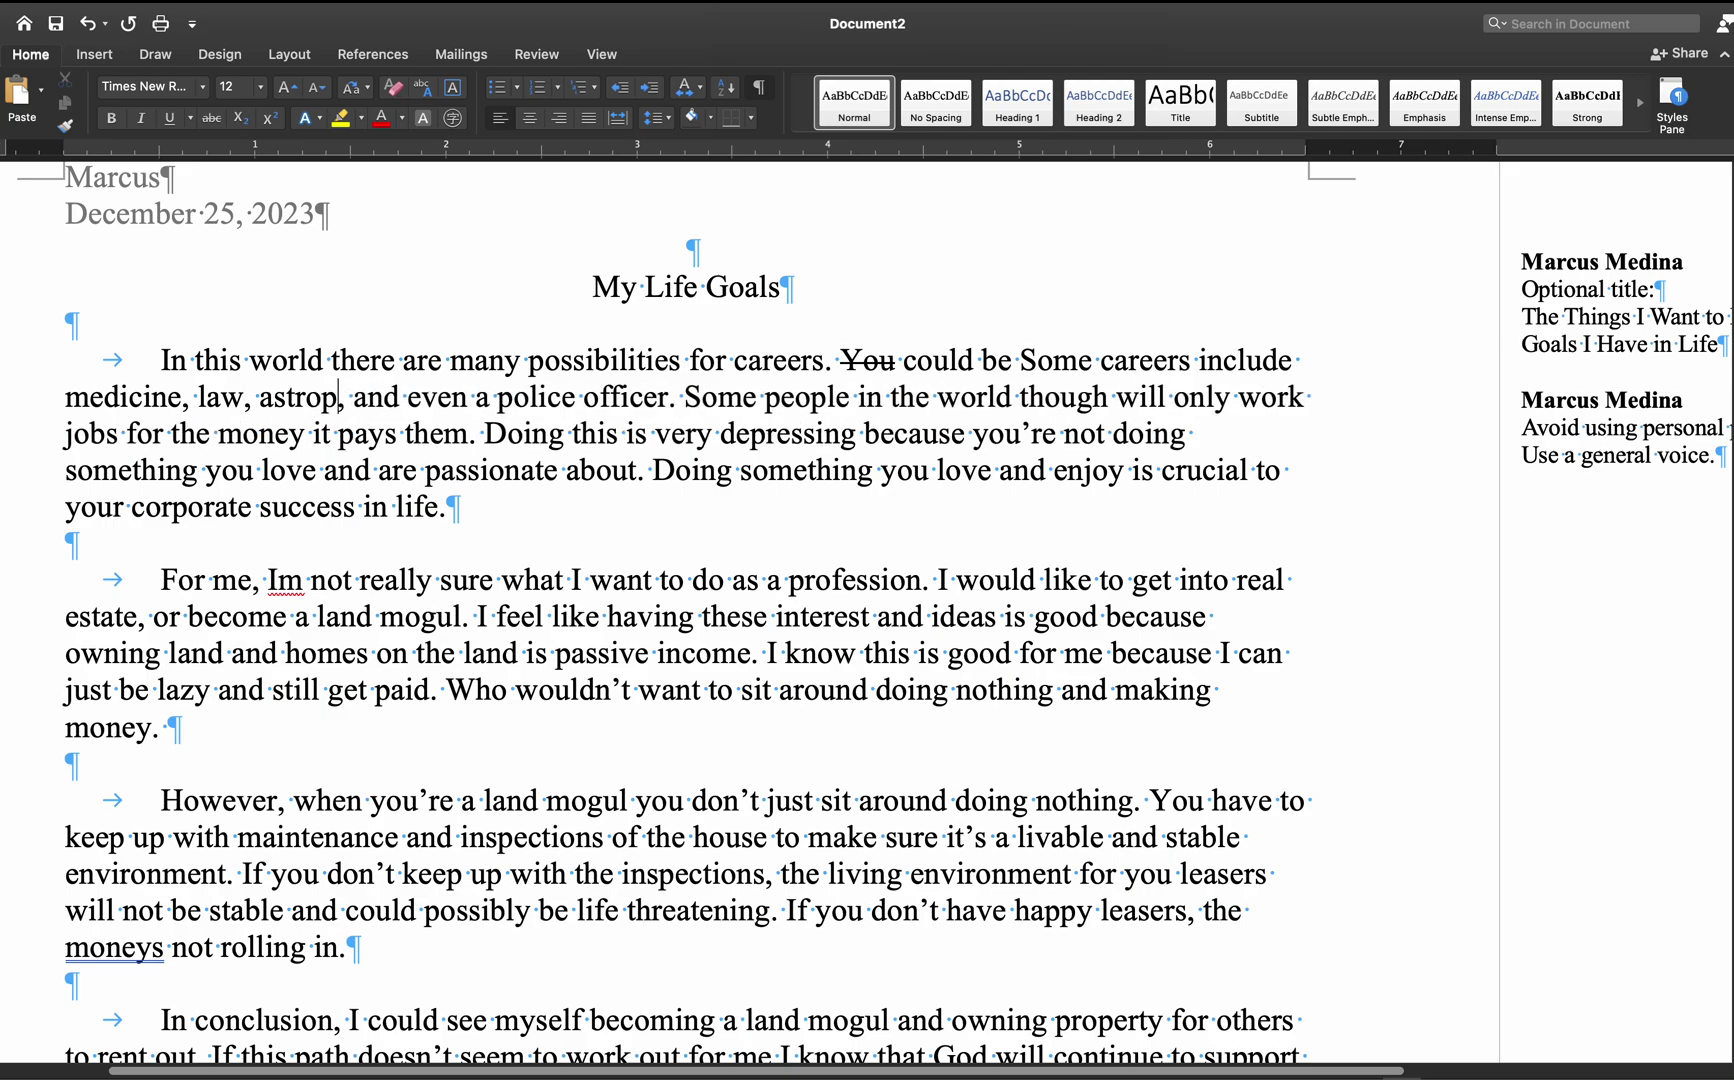
type("ysics")
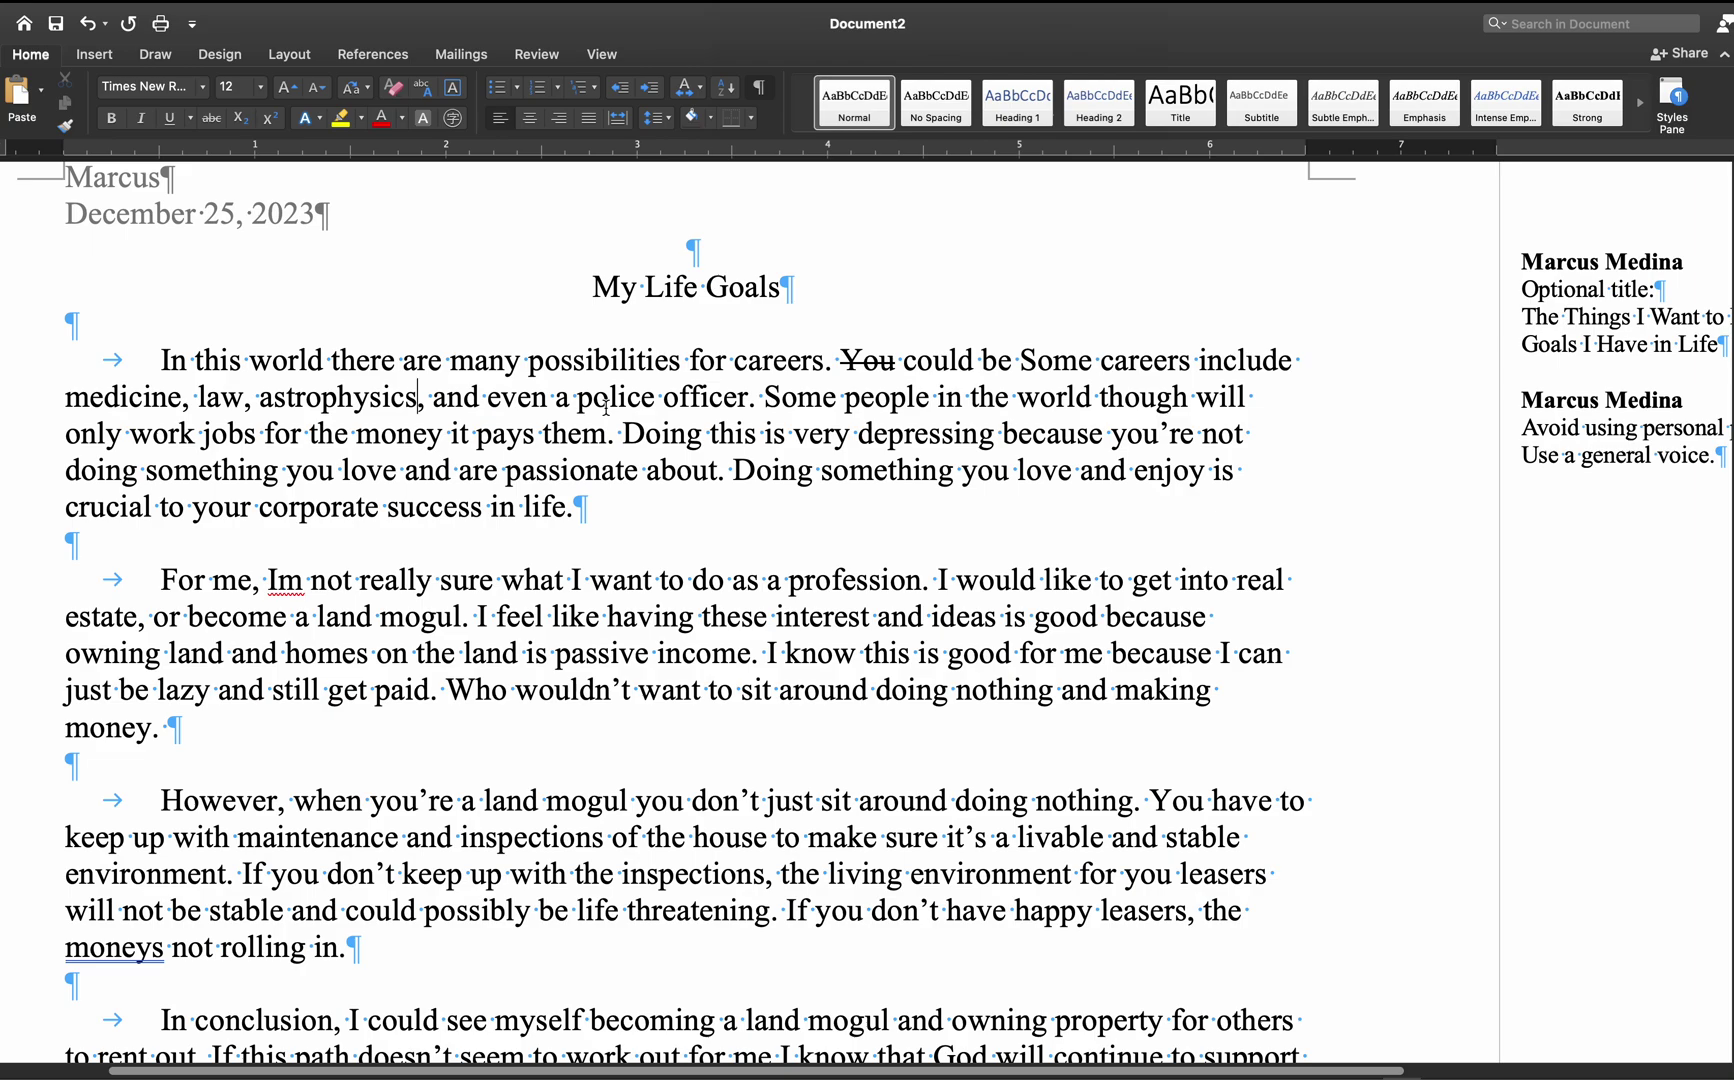
- Insert "and" before "astrophysics" and delete ", and even a police officer" from the end of the list
left_click(260, 399)
type("and")
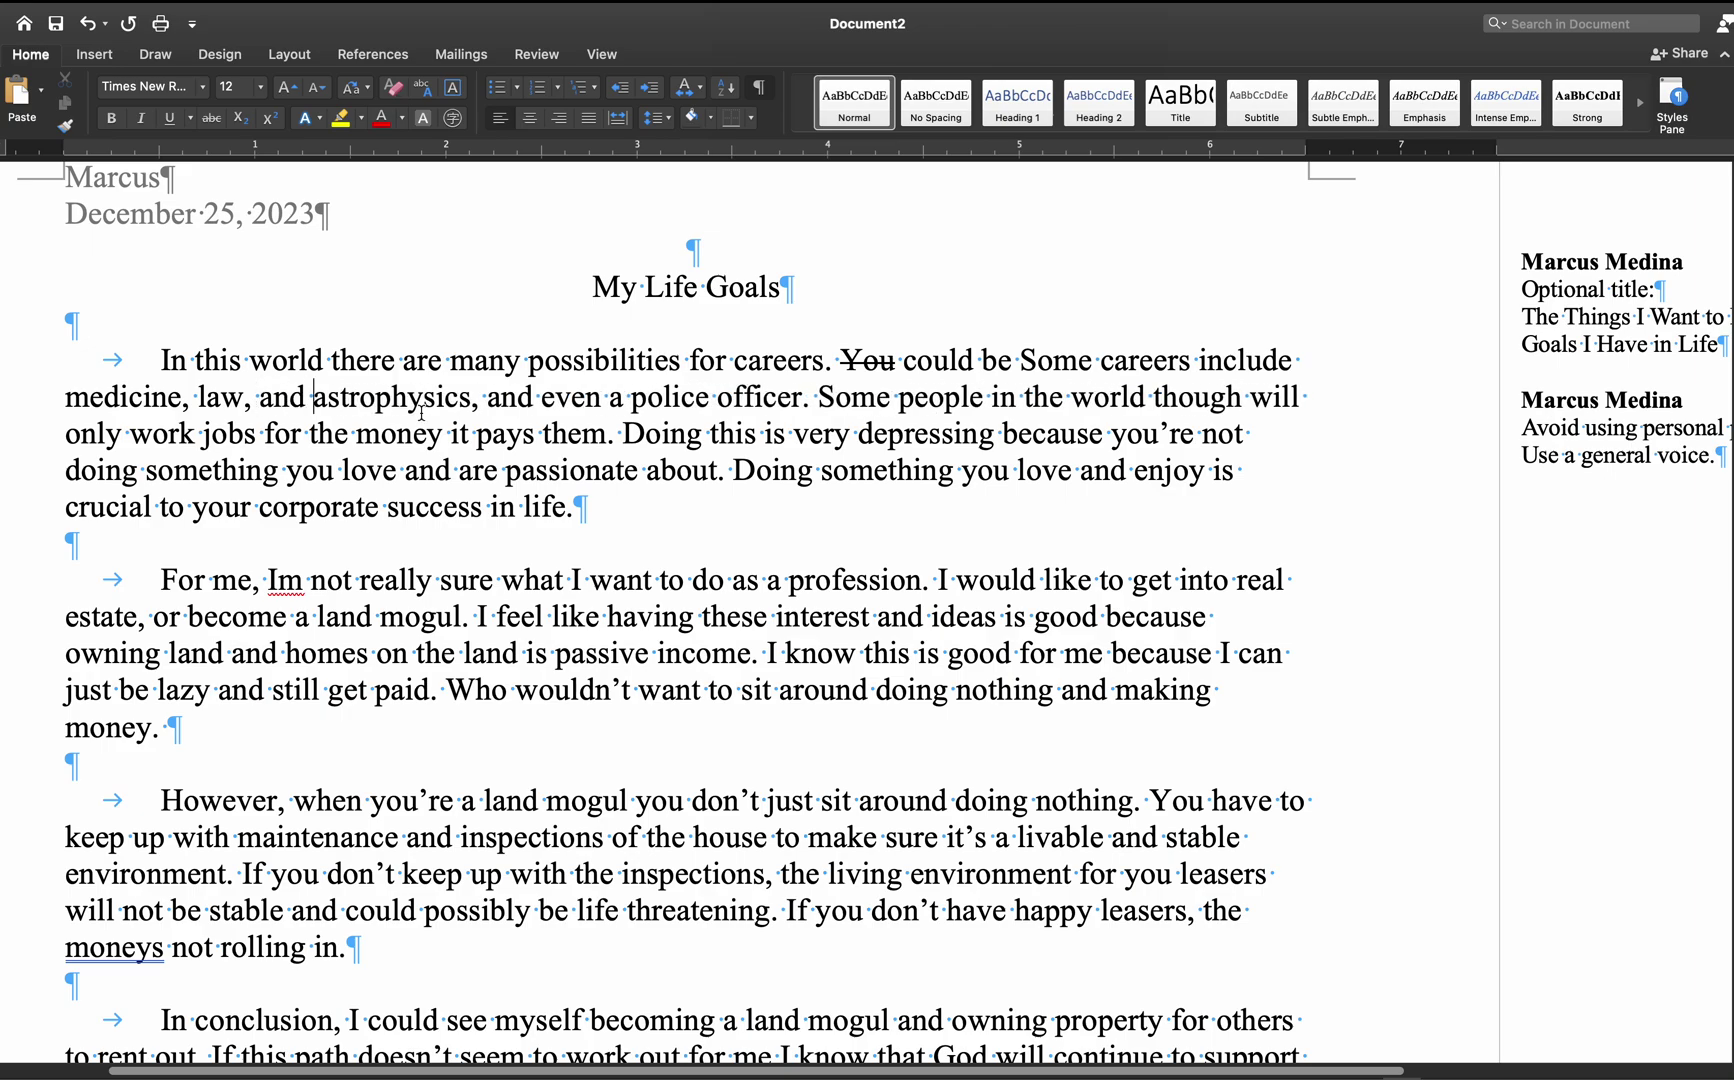
left_click_drag(487, 399, 738, 400)
key("BackSpace")
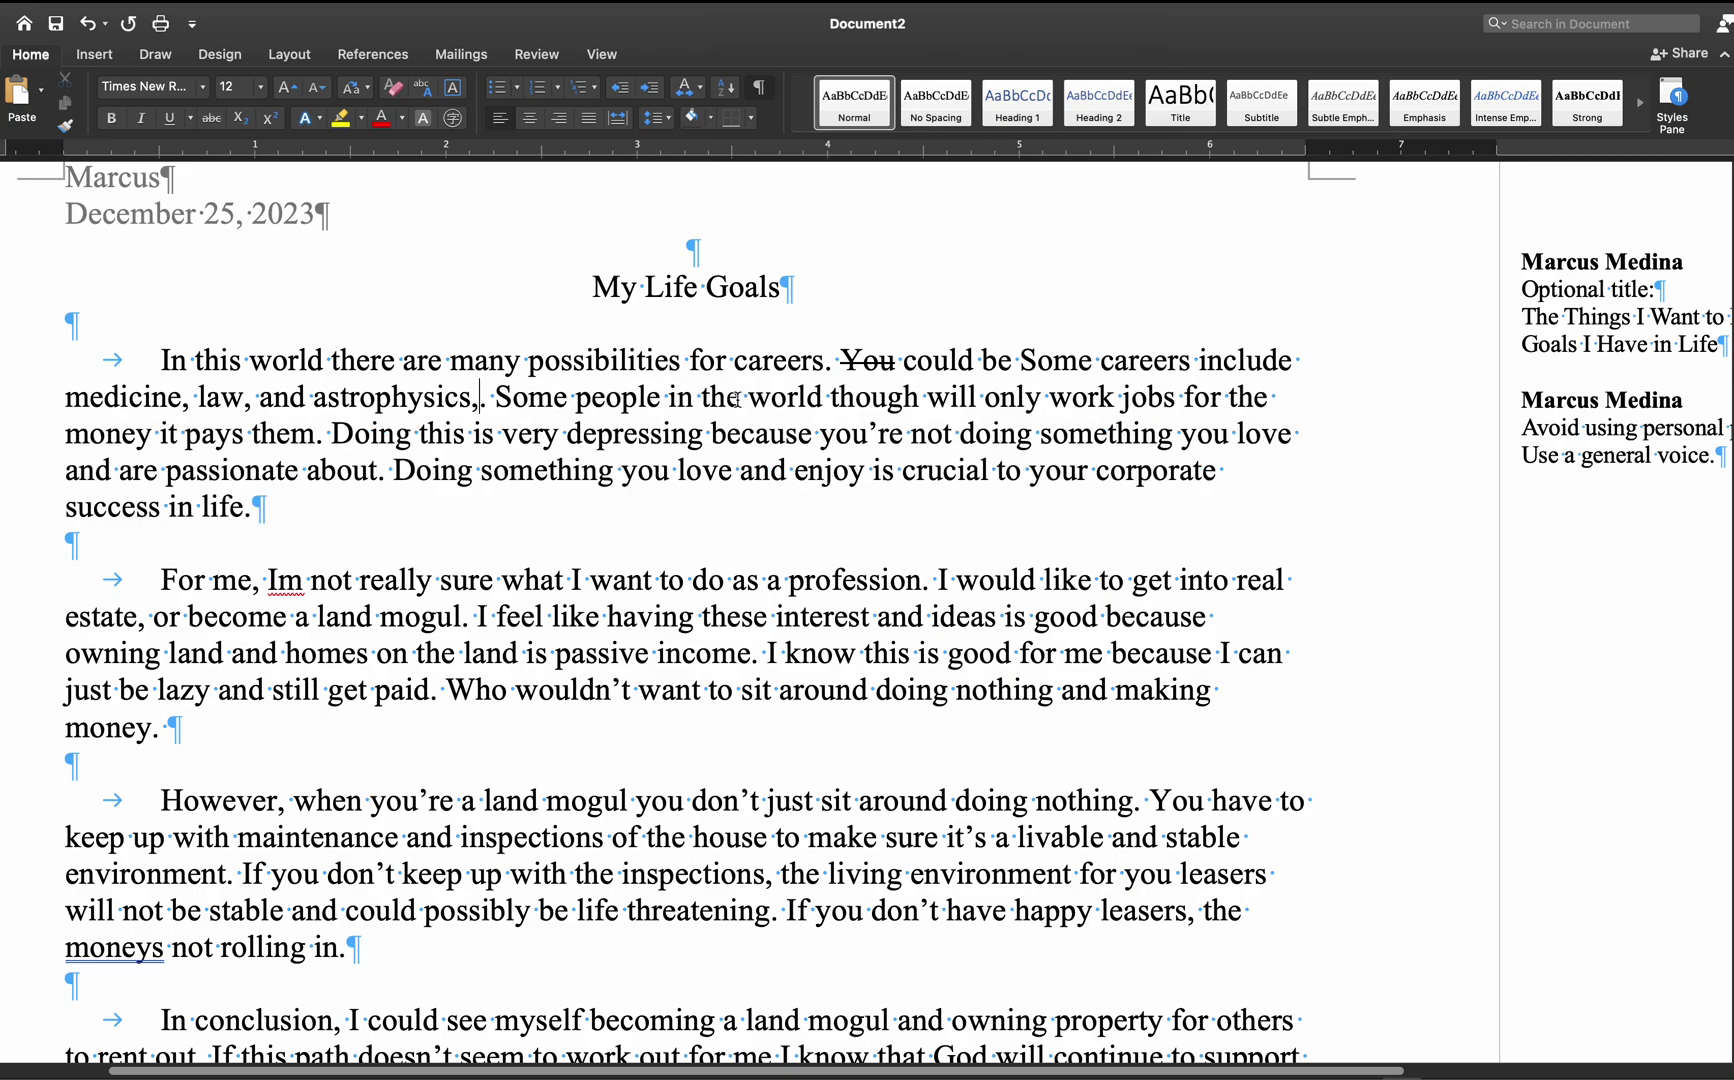
key("BackSpace")
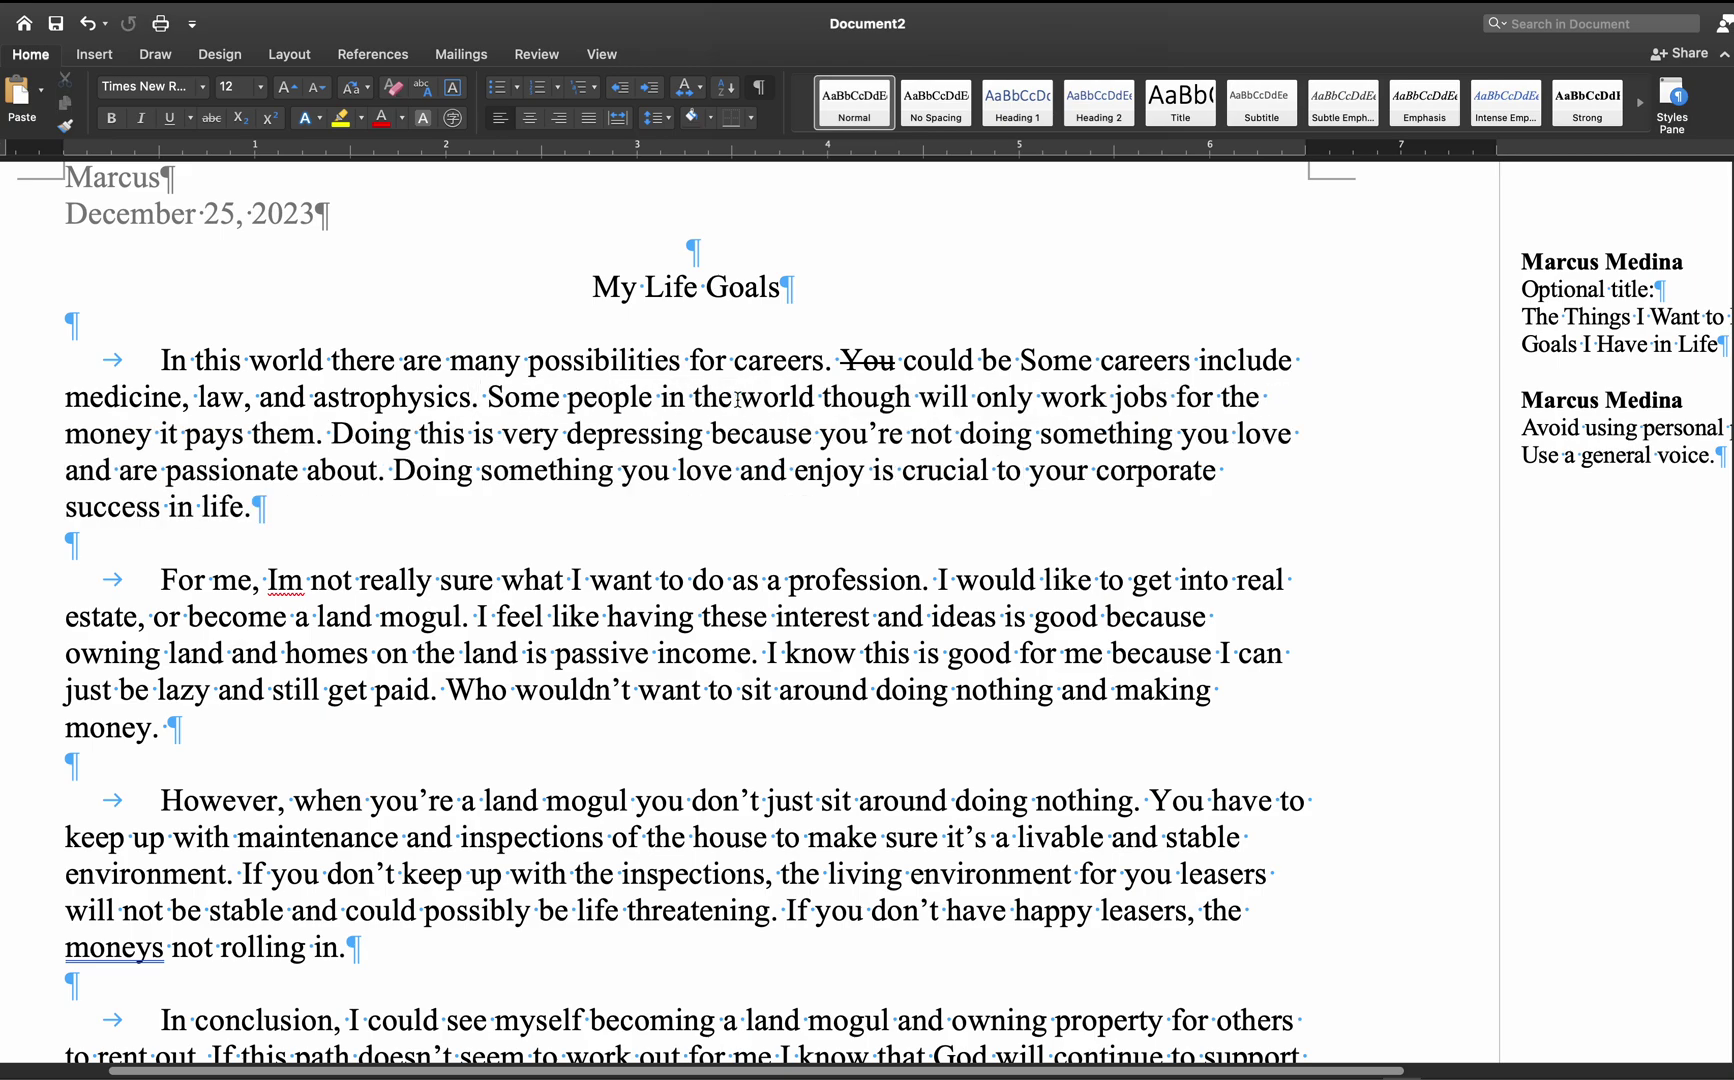
- Attach a comment to "law" reading "Try to simply your series of items" and italicize "series" in it
double_click(227, 393)
right_click(227, 393)
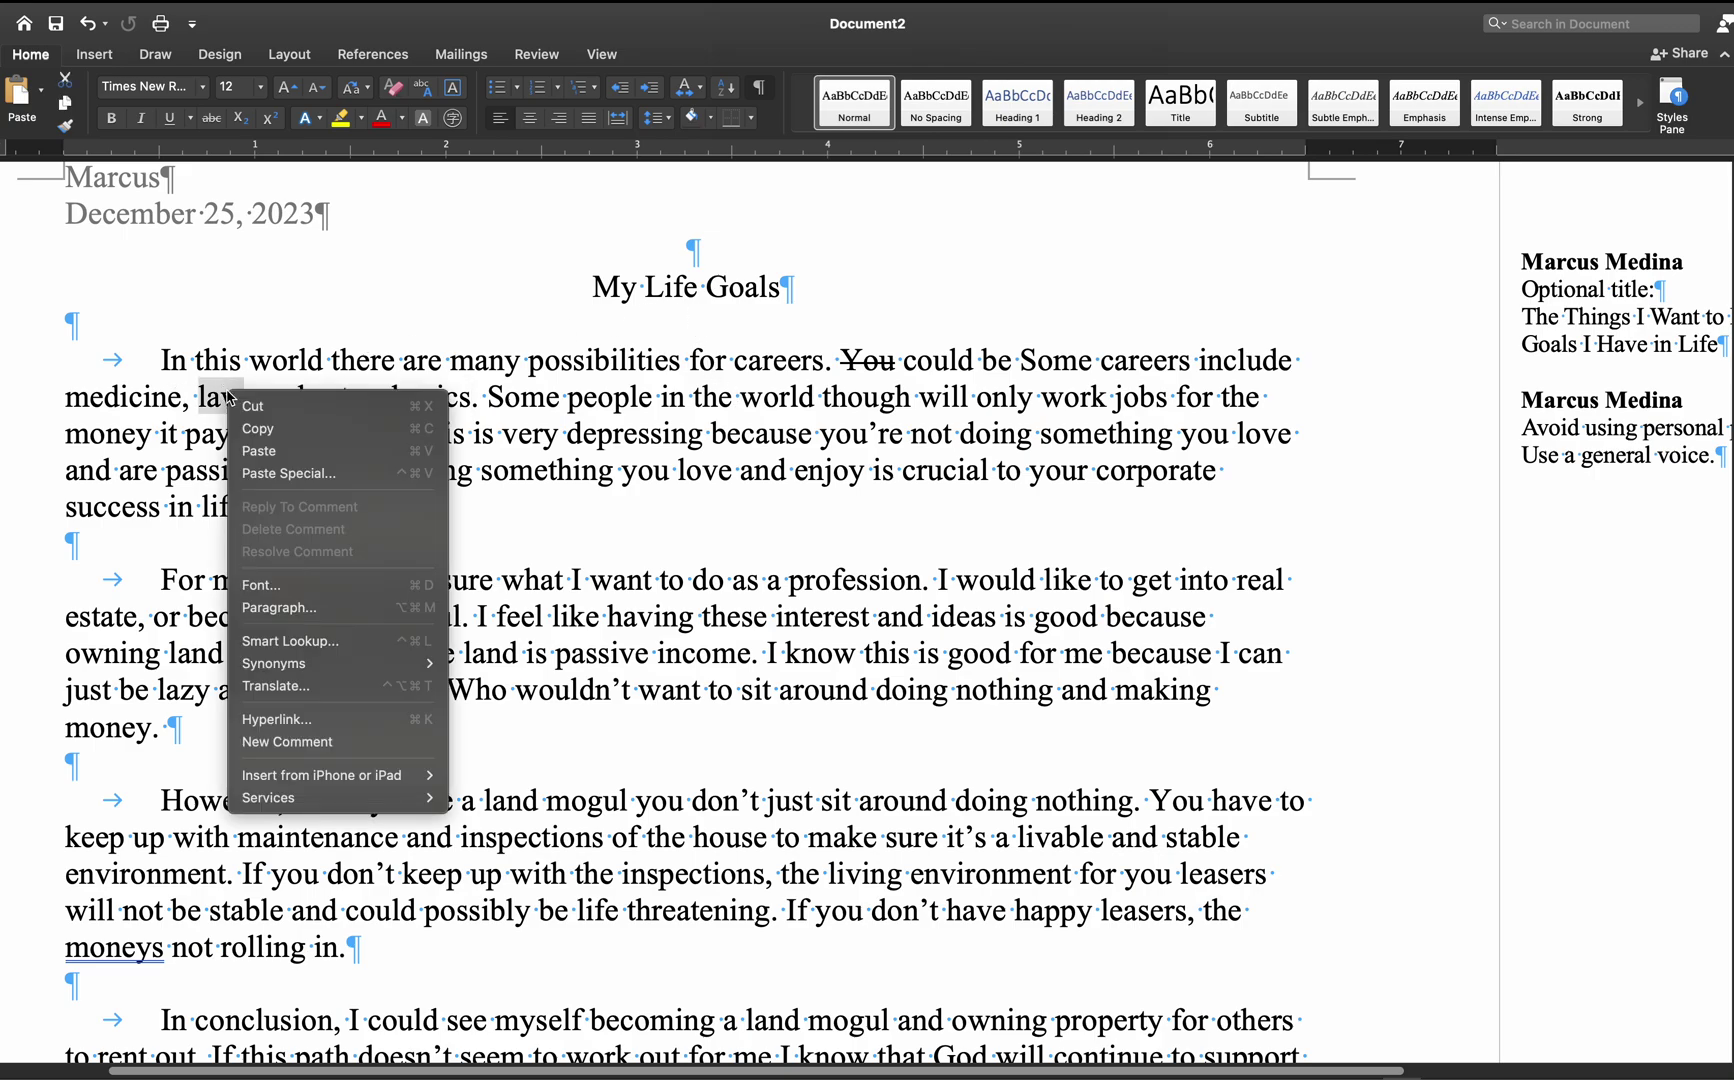
left_click(330, 737)
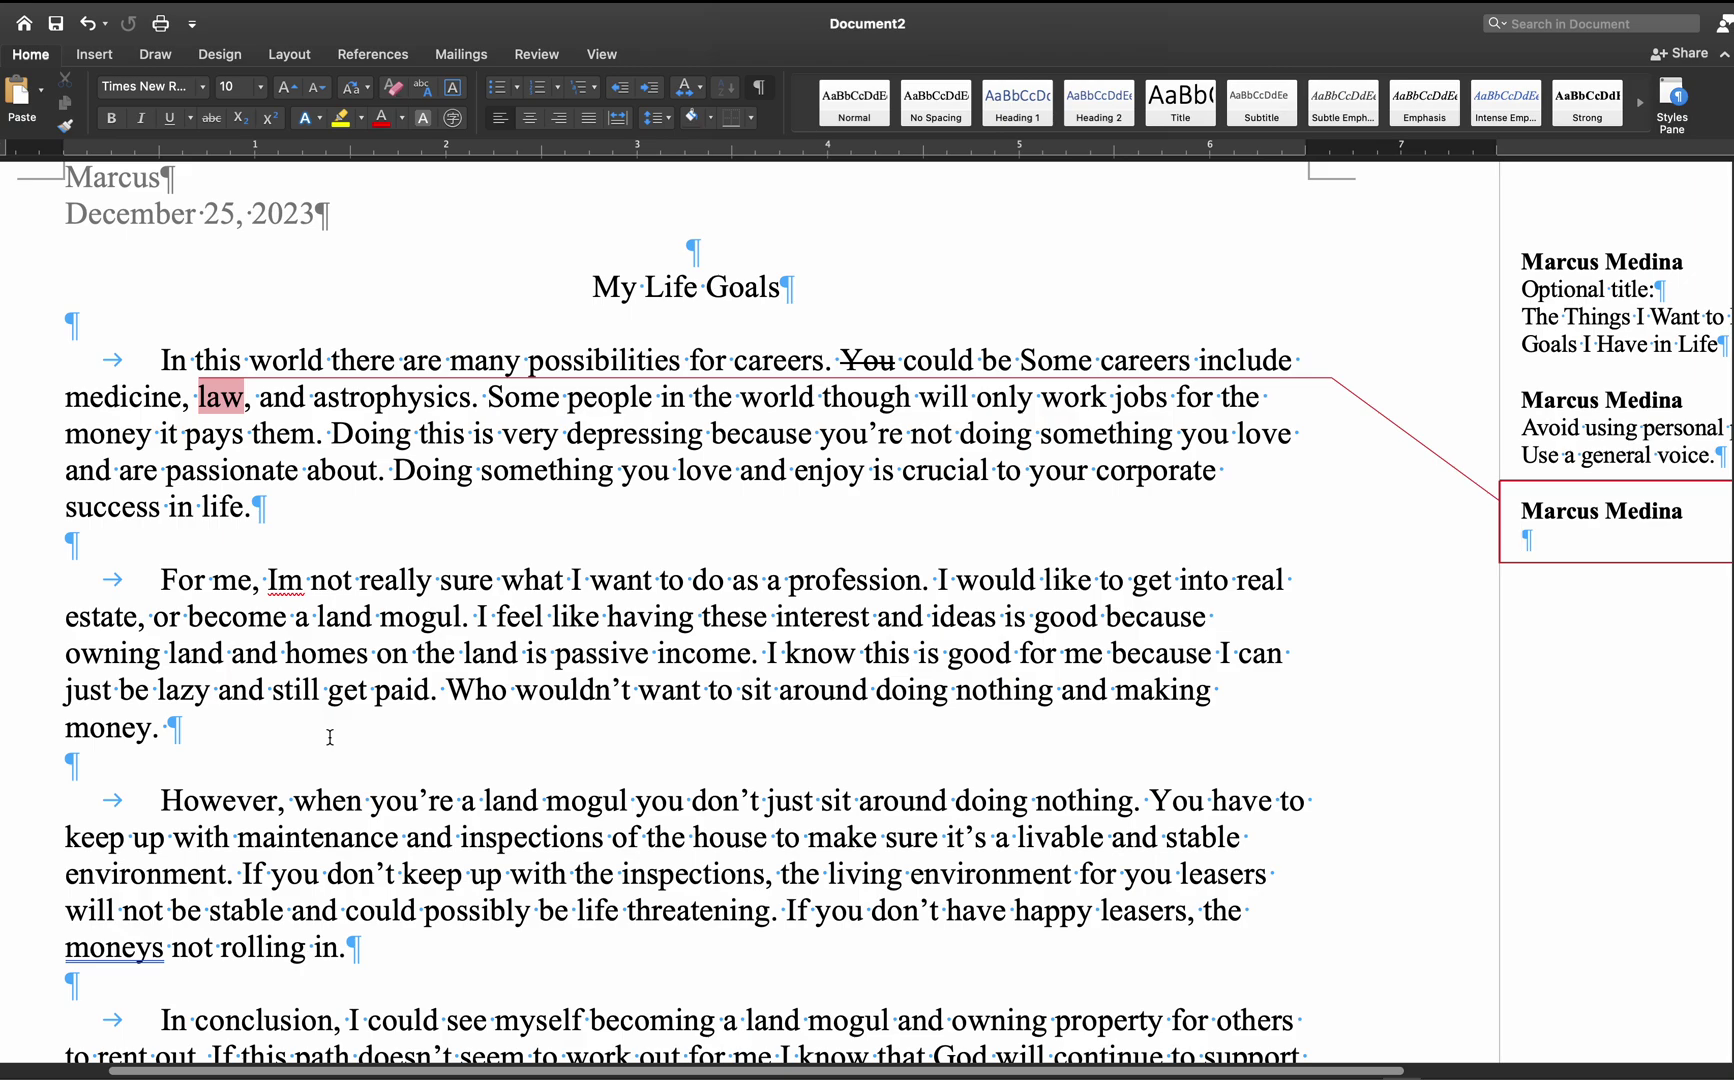
type("Try to simopl")
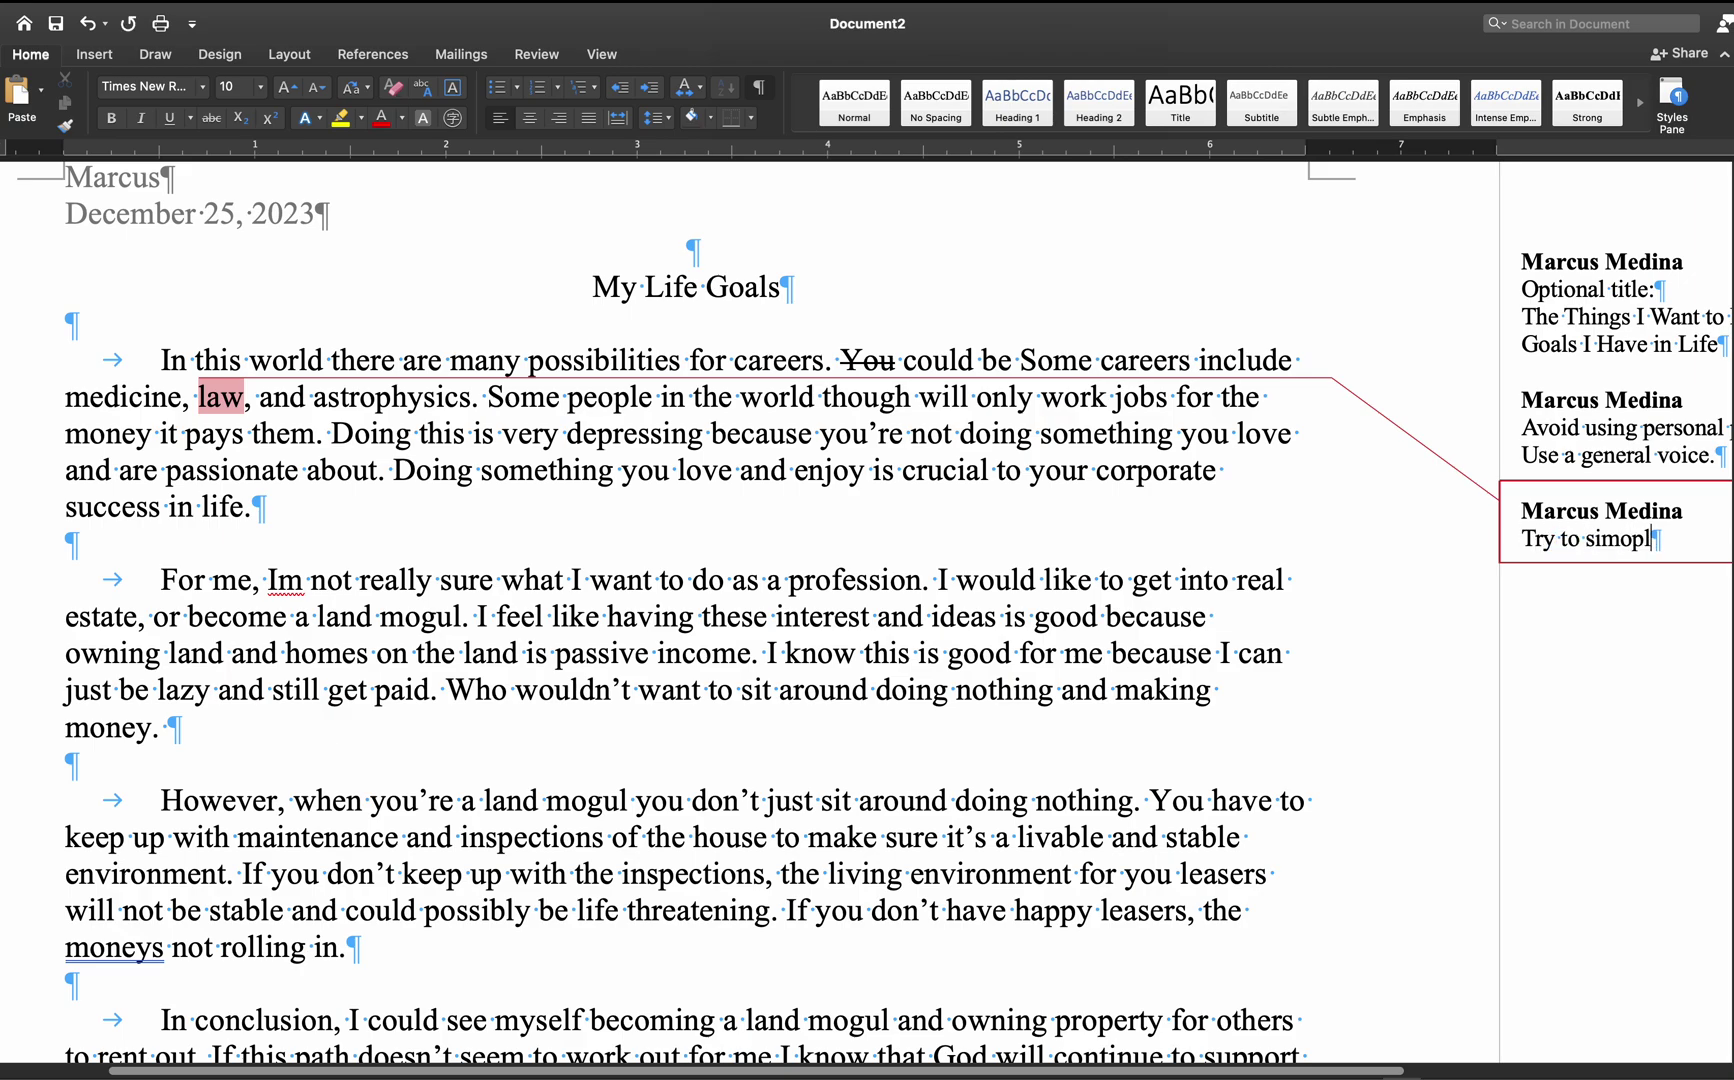
key("BackSpace")
key("BackSpace")
key("BackSpace")
type("ply your series of")
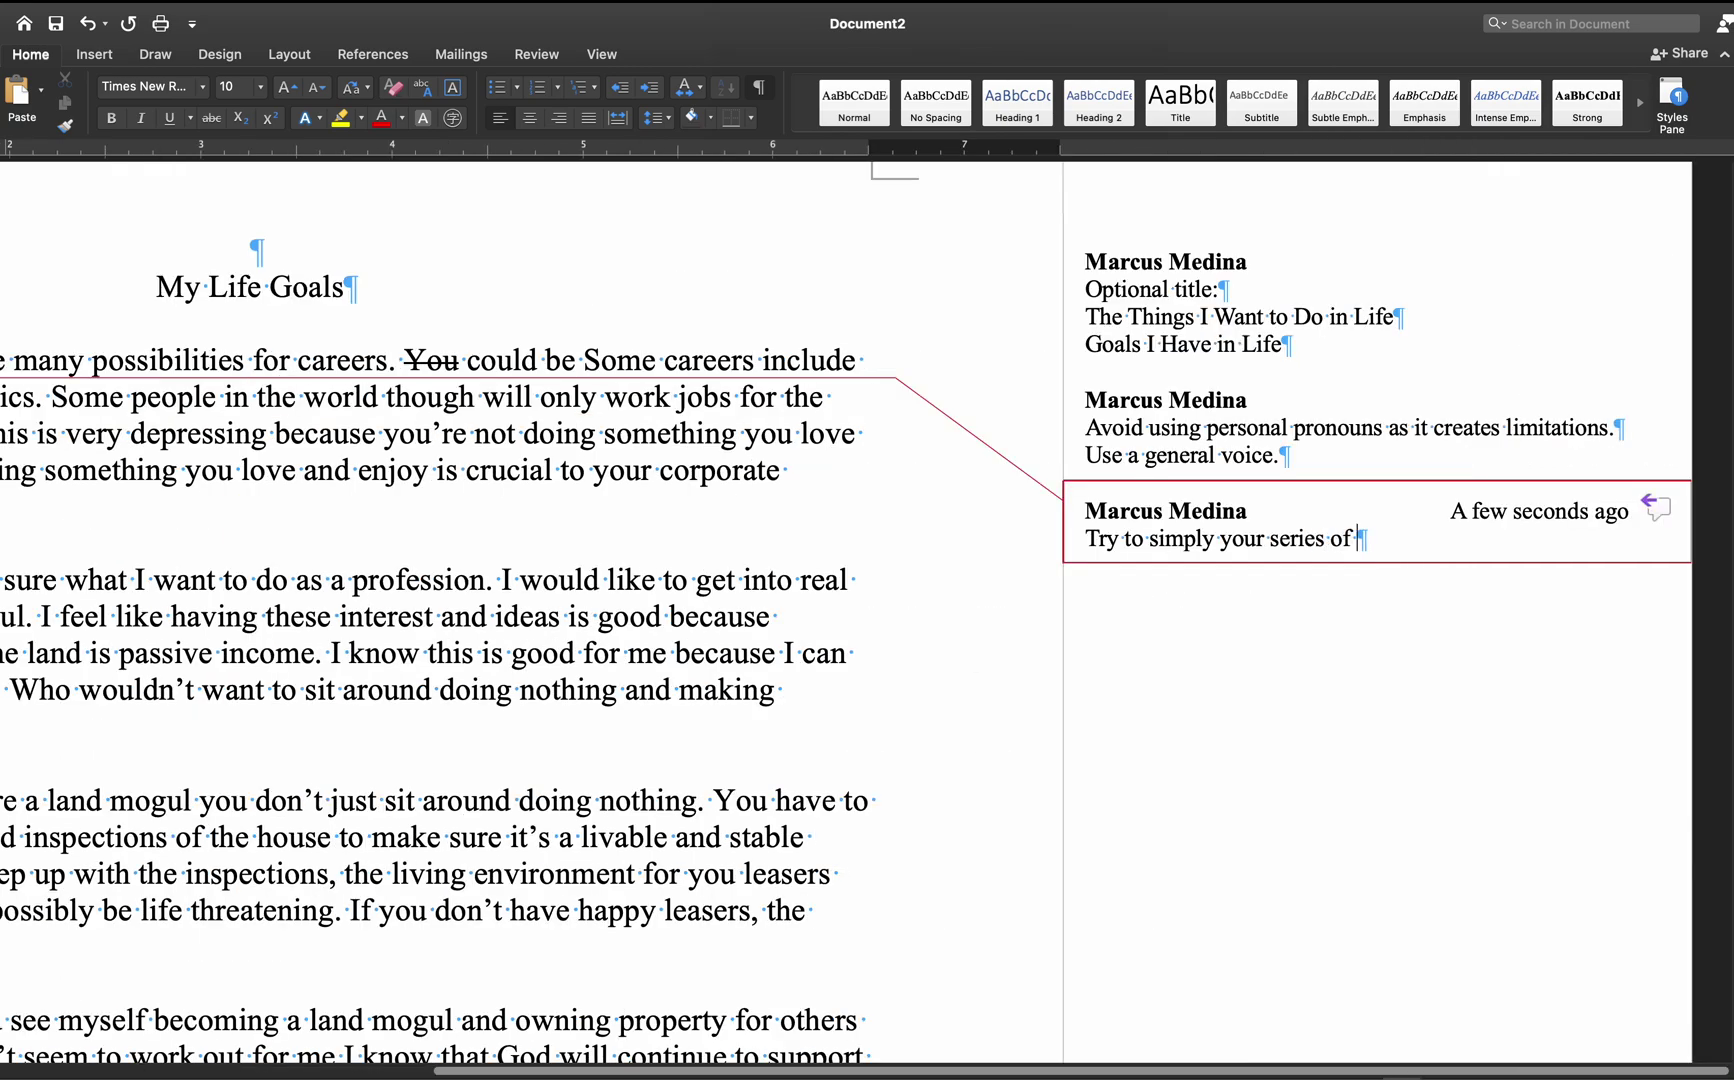
type(" items")
double_click(1297, 540)
key("super+i")
- Complete the comment on "law" with "into relatable objects." and underline the word "simply"
left_click(1470, 540)
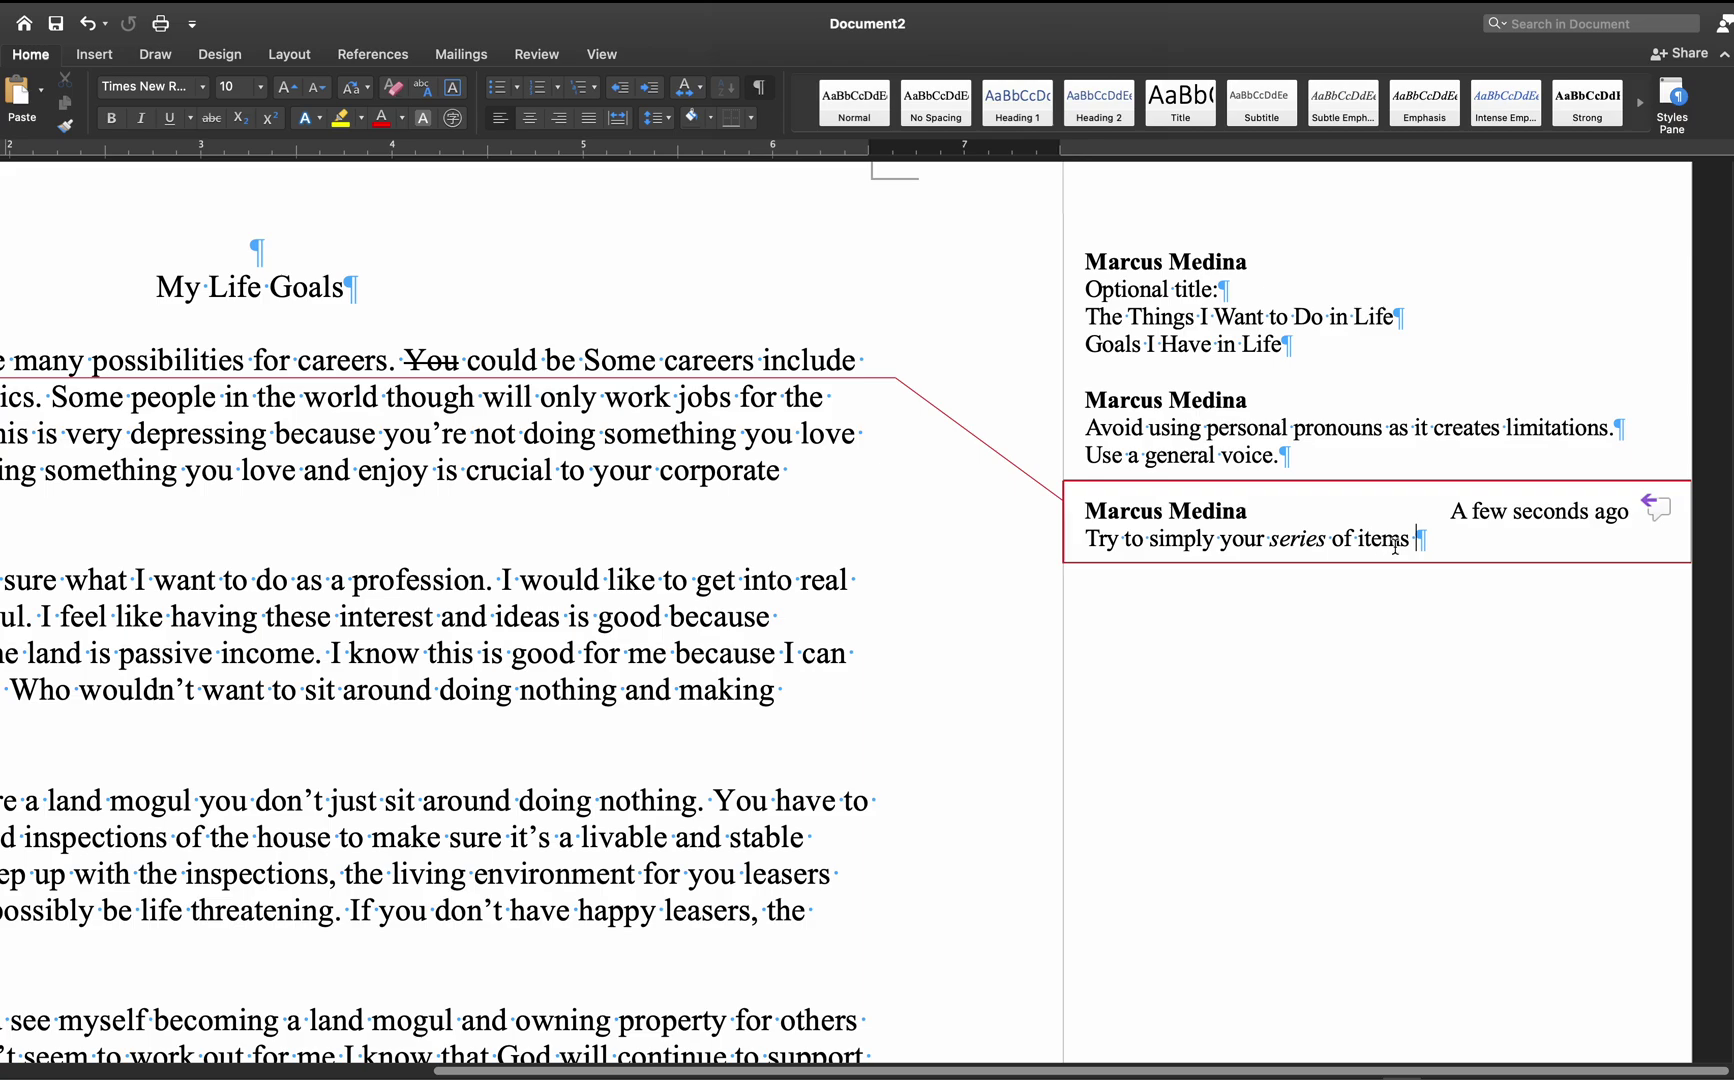
scroll(1470, 550, "left", 3)
scroll(1470, 550, "up", 1)
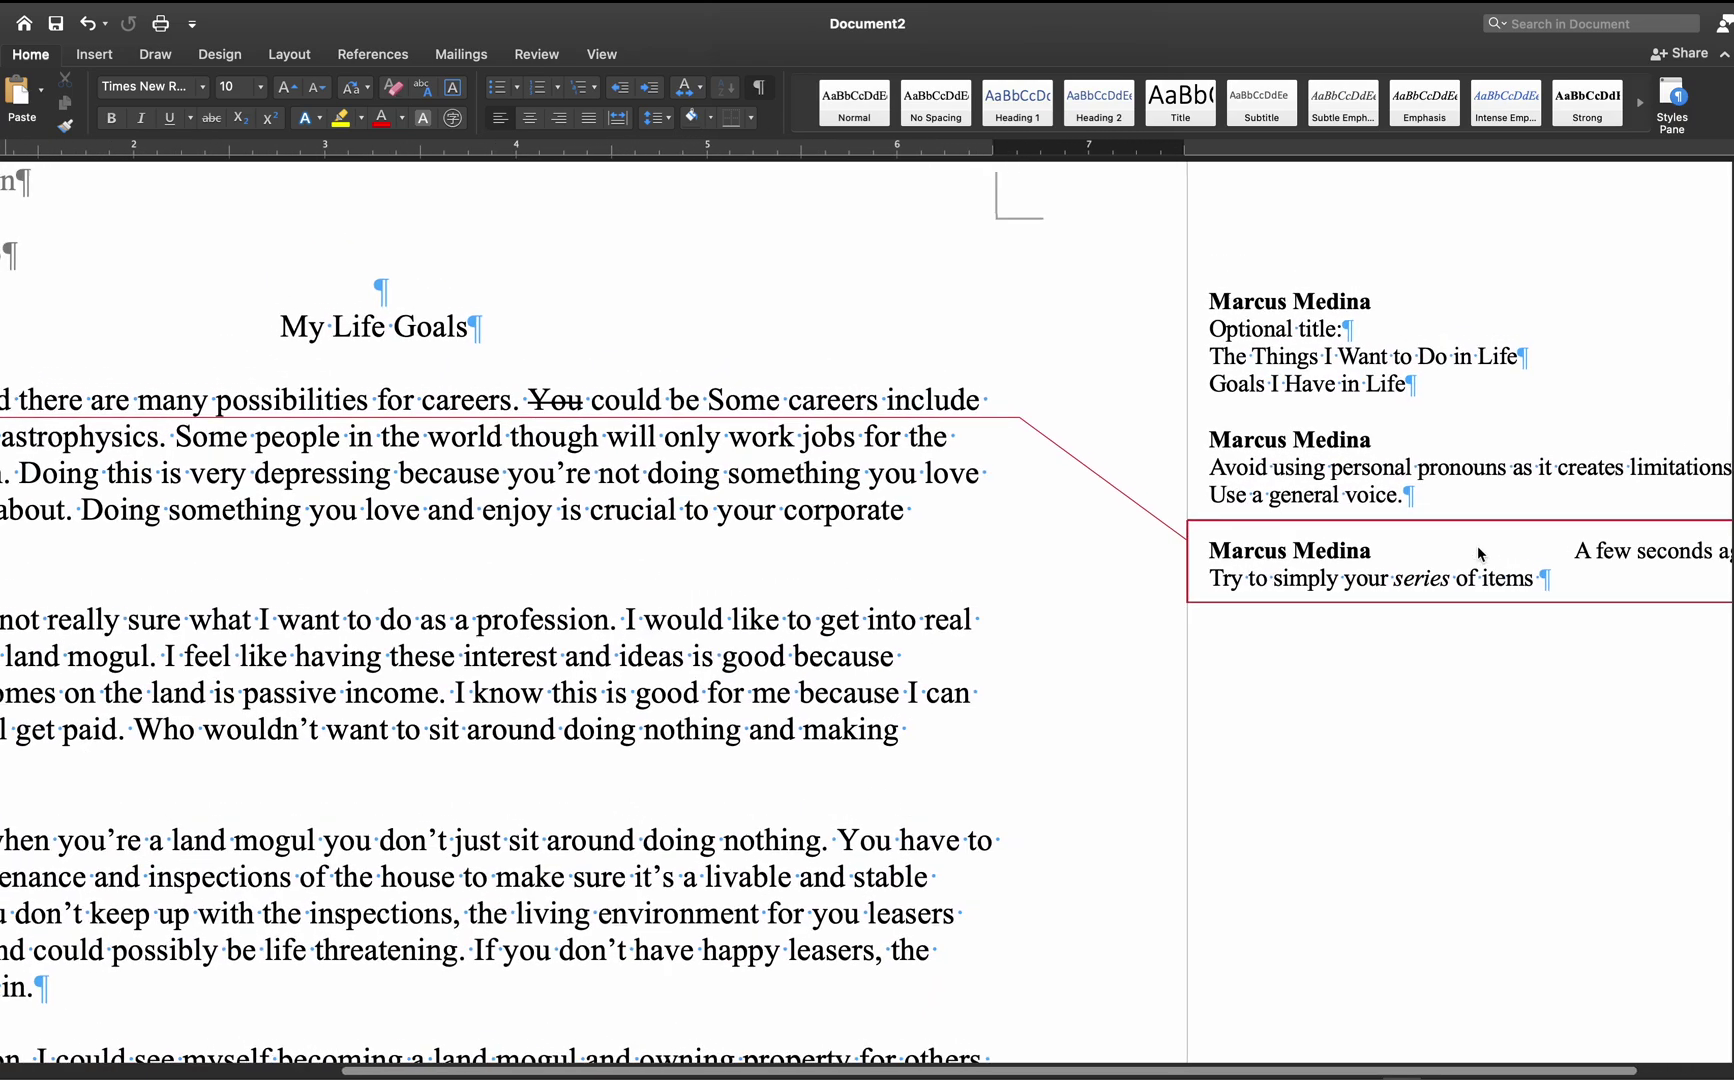
scroll(1478, 553, "left", 3)
scroll(1478, 553, "down", 3)
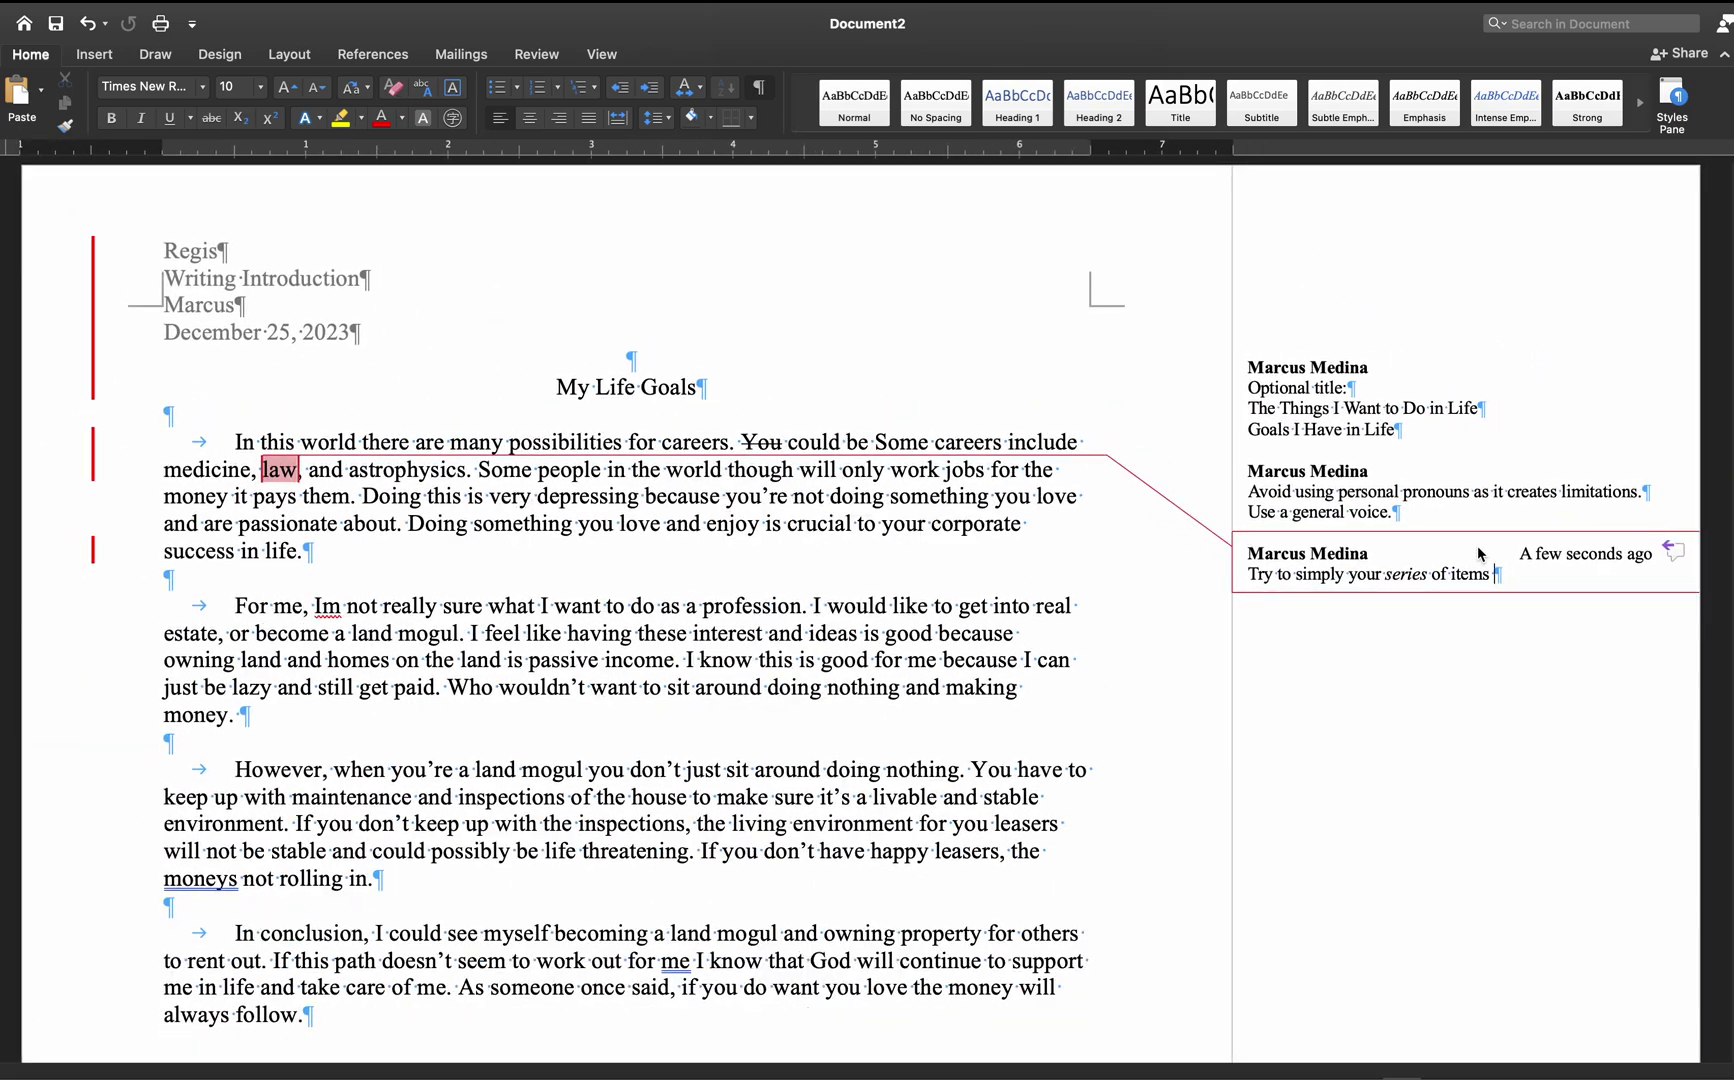
type("into relatable obje")
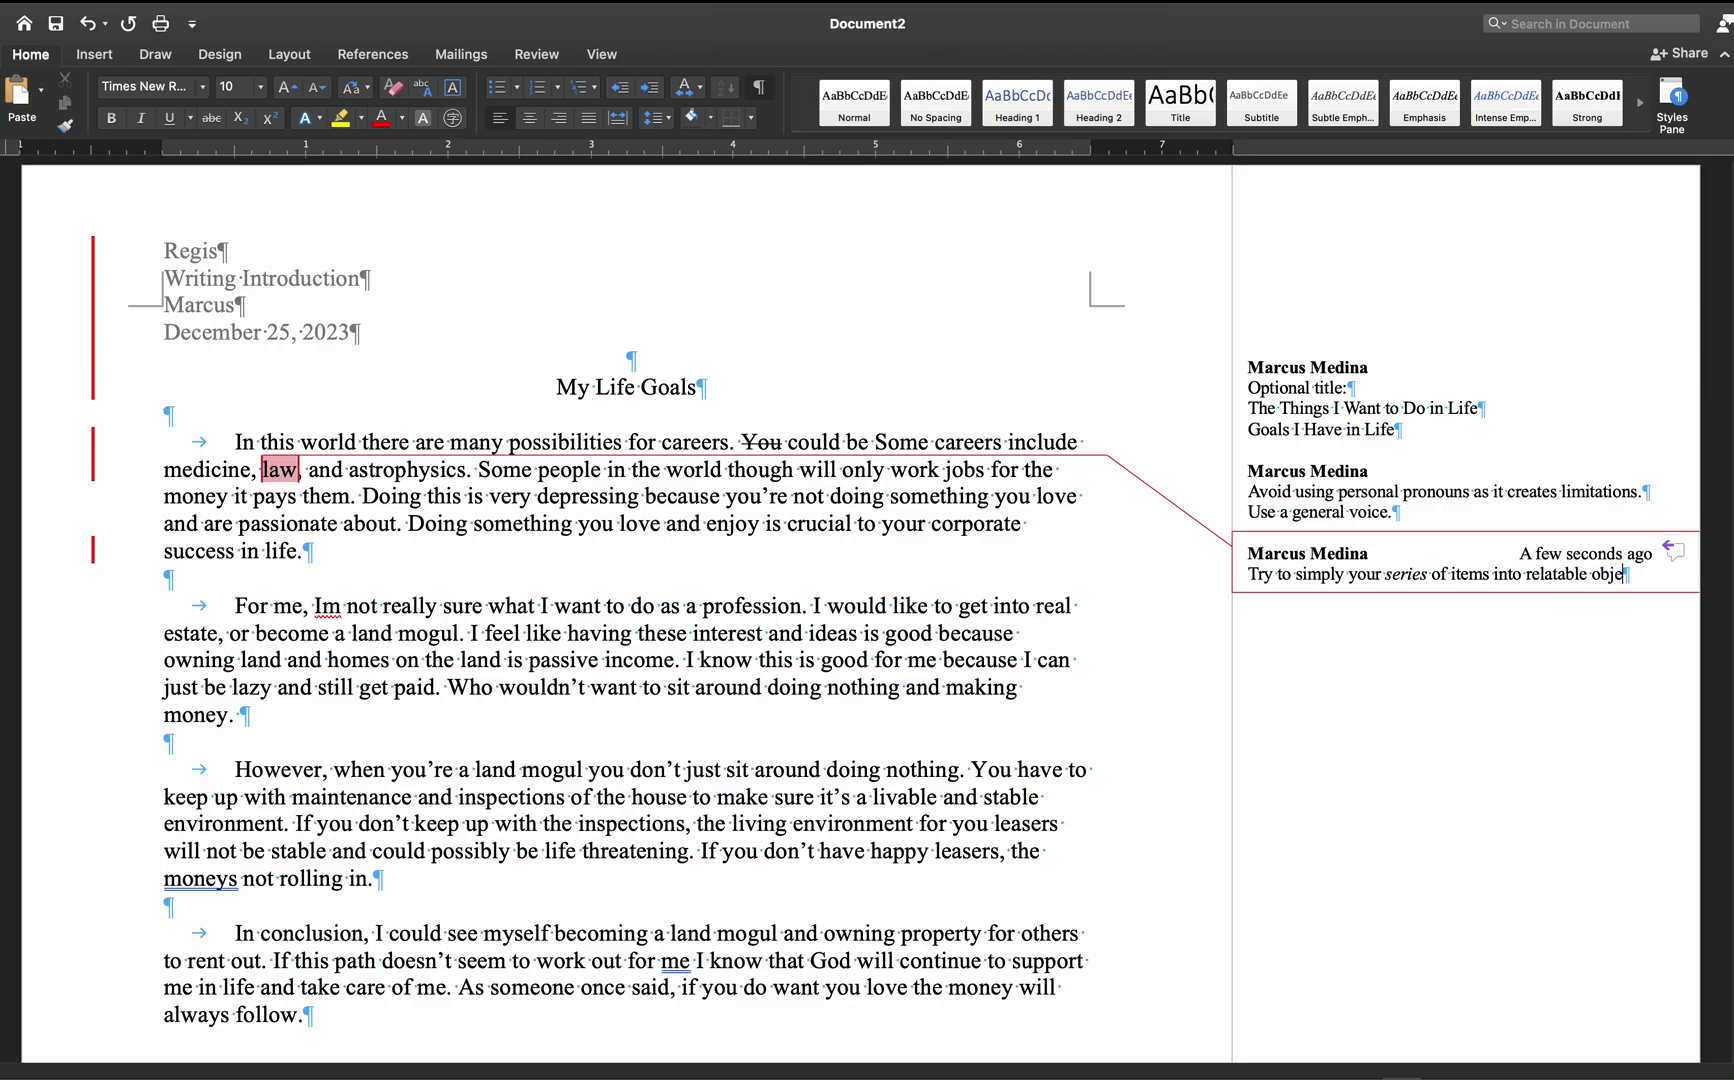
type("cts.")
double_click(1320, 575)
key("super+u")
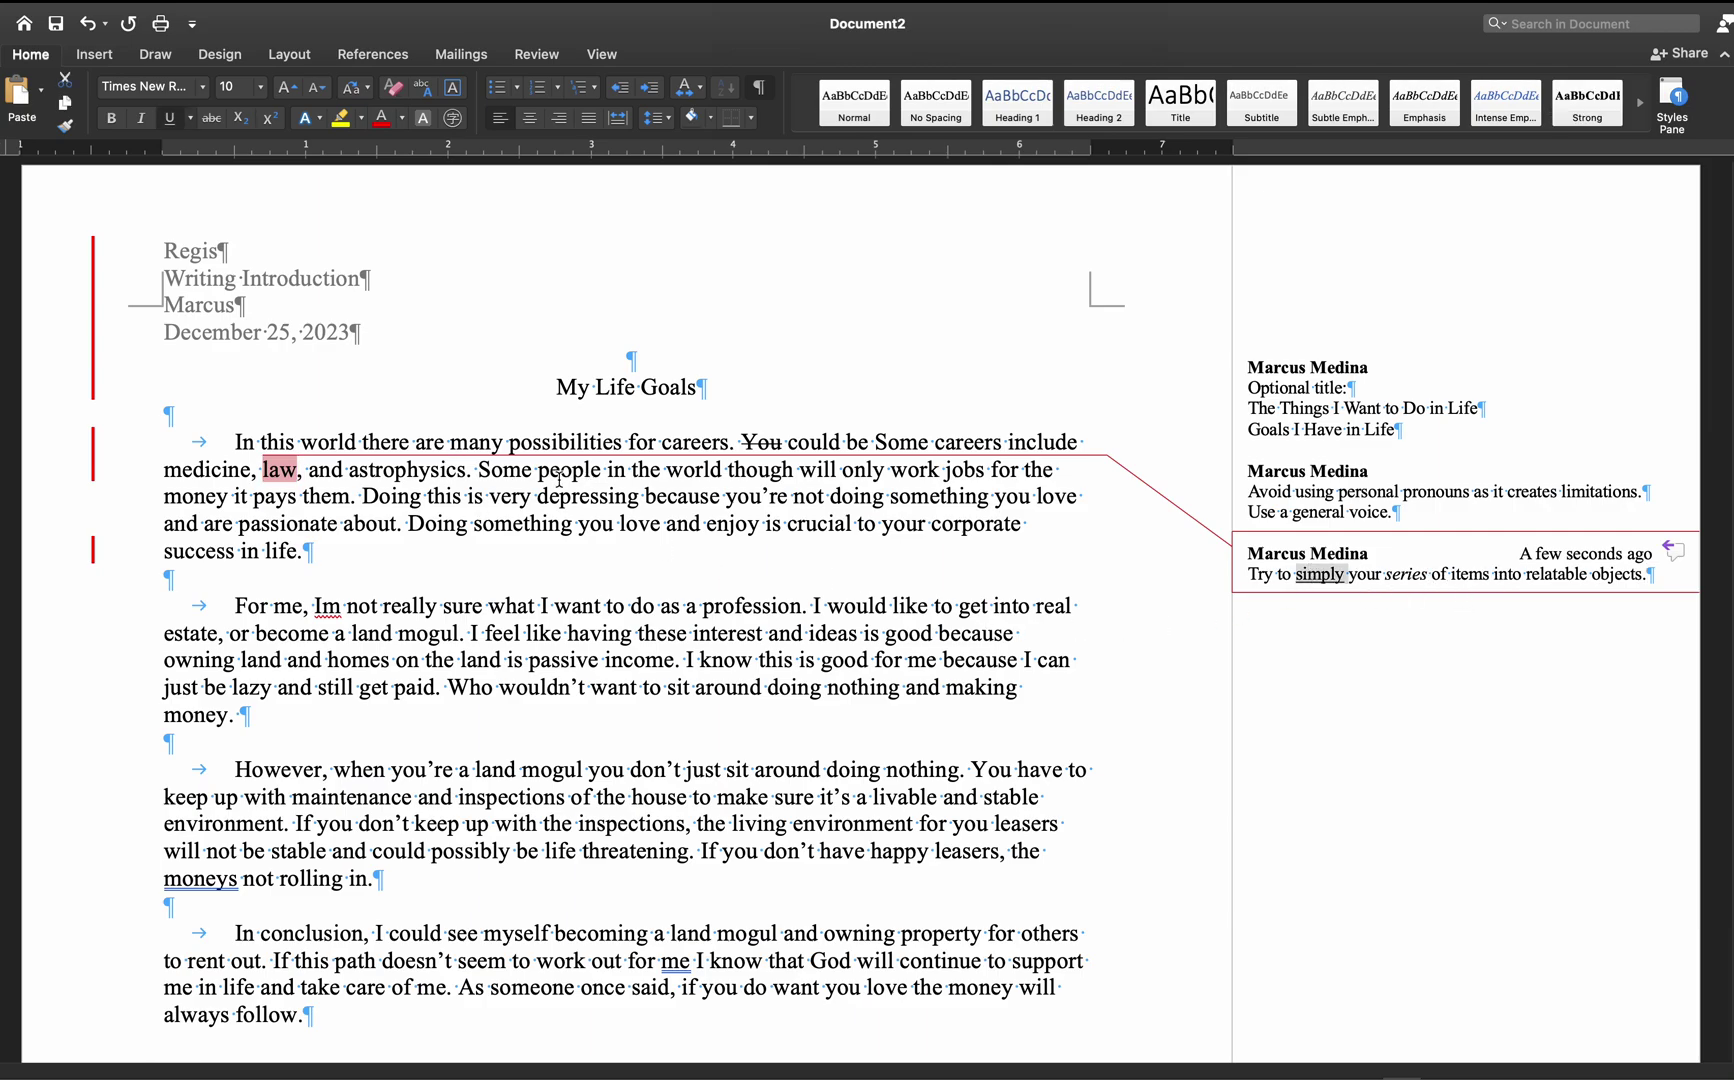
- Delete "Some" and "in the world" from the first paragraph's third sentence, starting it with a capitalized "People"
left_click_drag(481, 469, 356, 497)
scroll(641, 524, "down", 2)
scroll(641, 524, "down", 1)
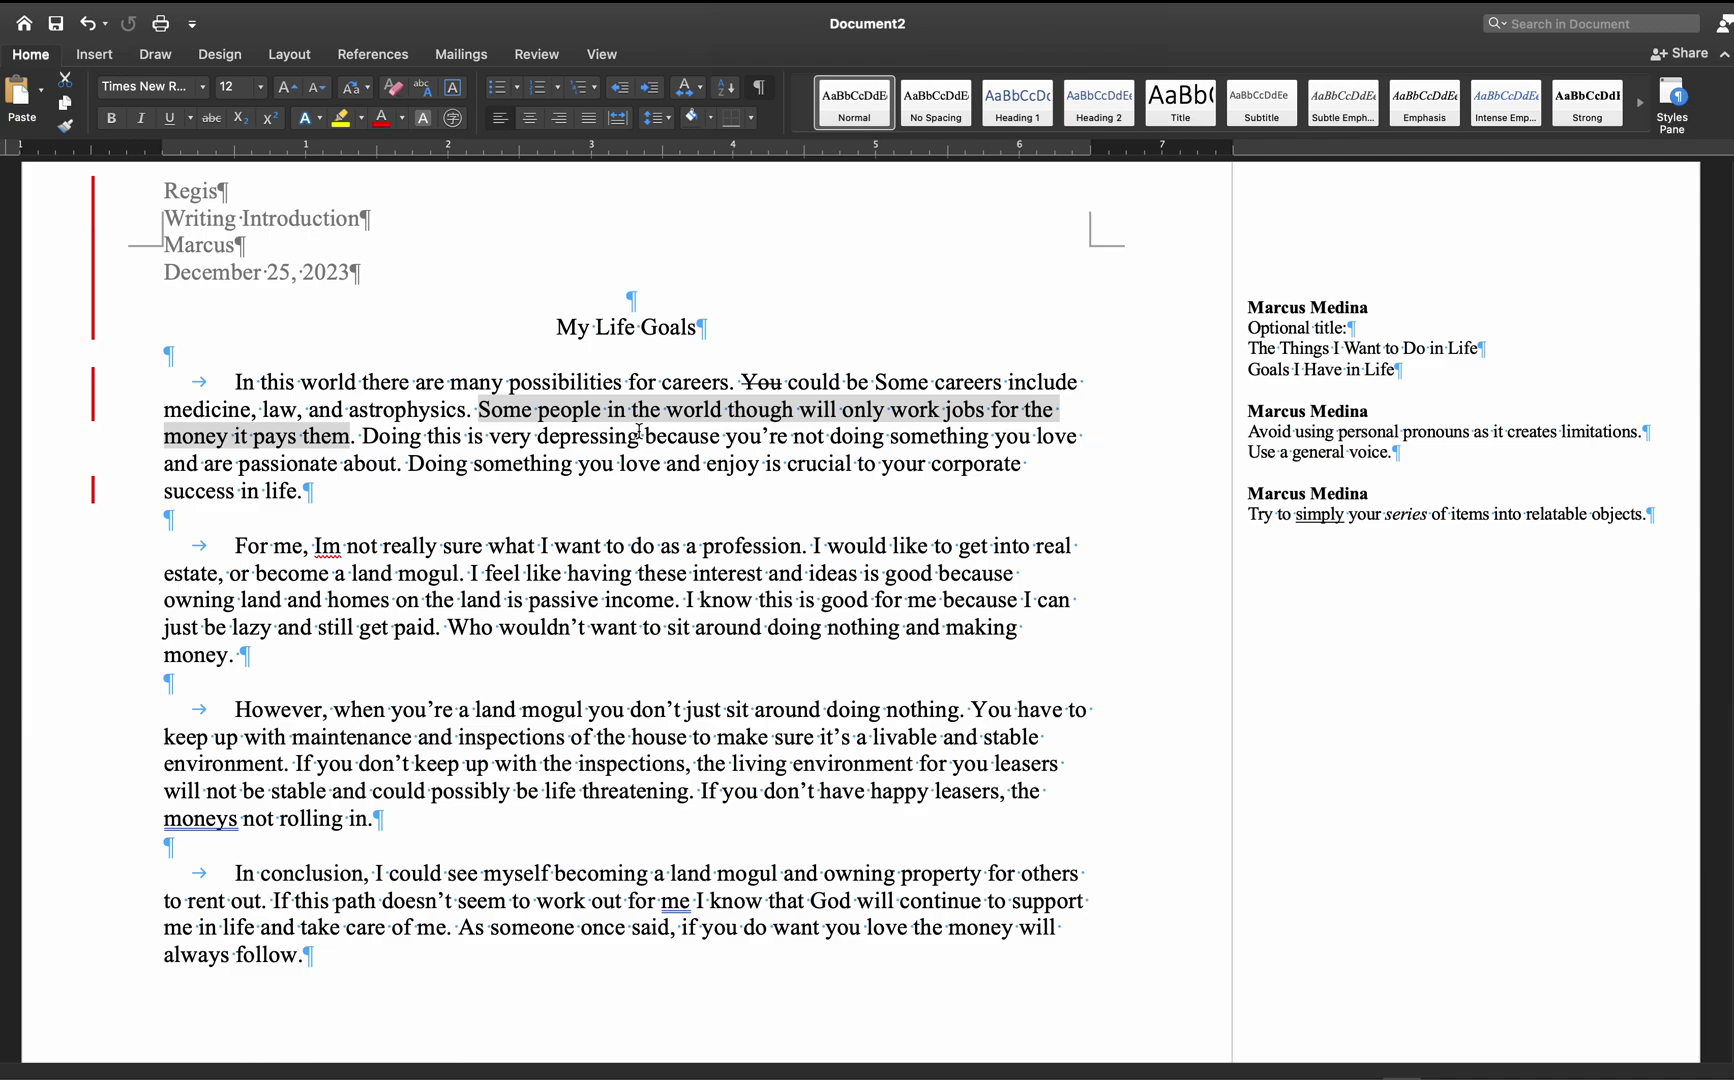
double_click(567, 411)
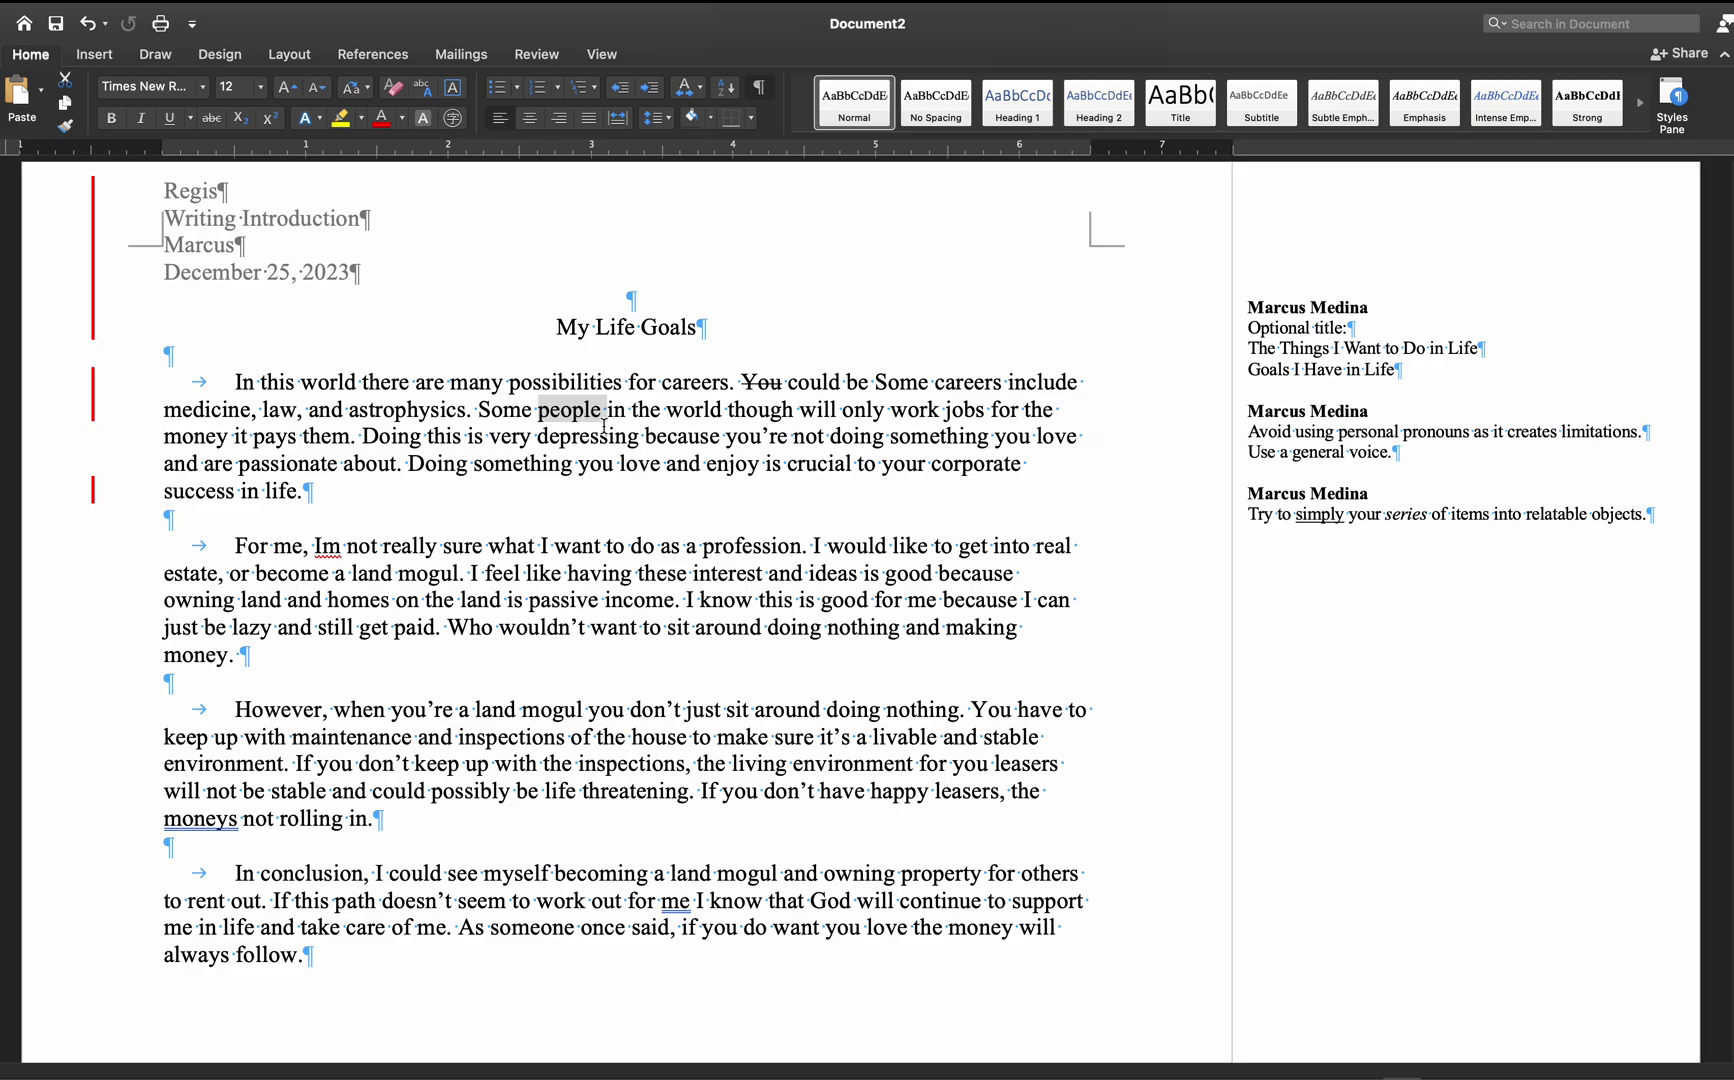
left_click(515, 410)
double_click(491, 411)
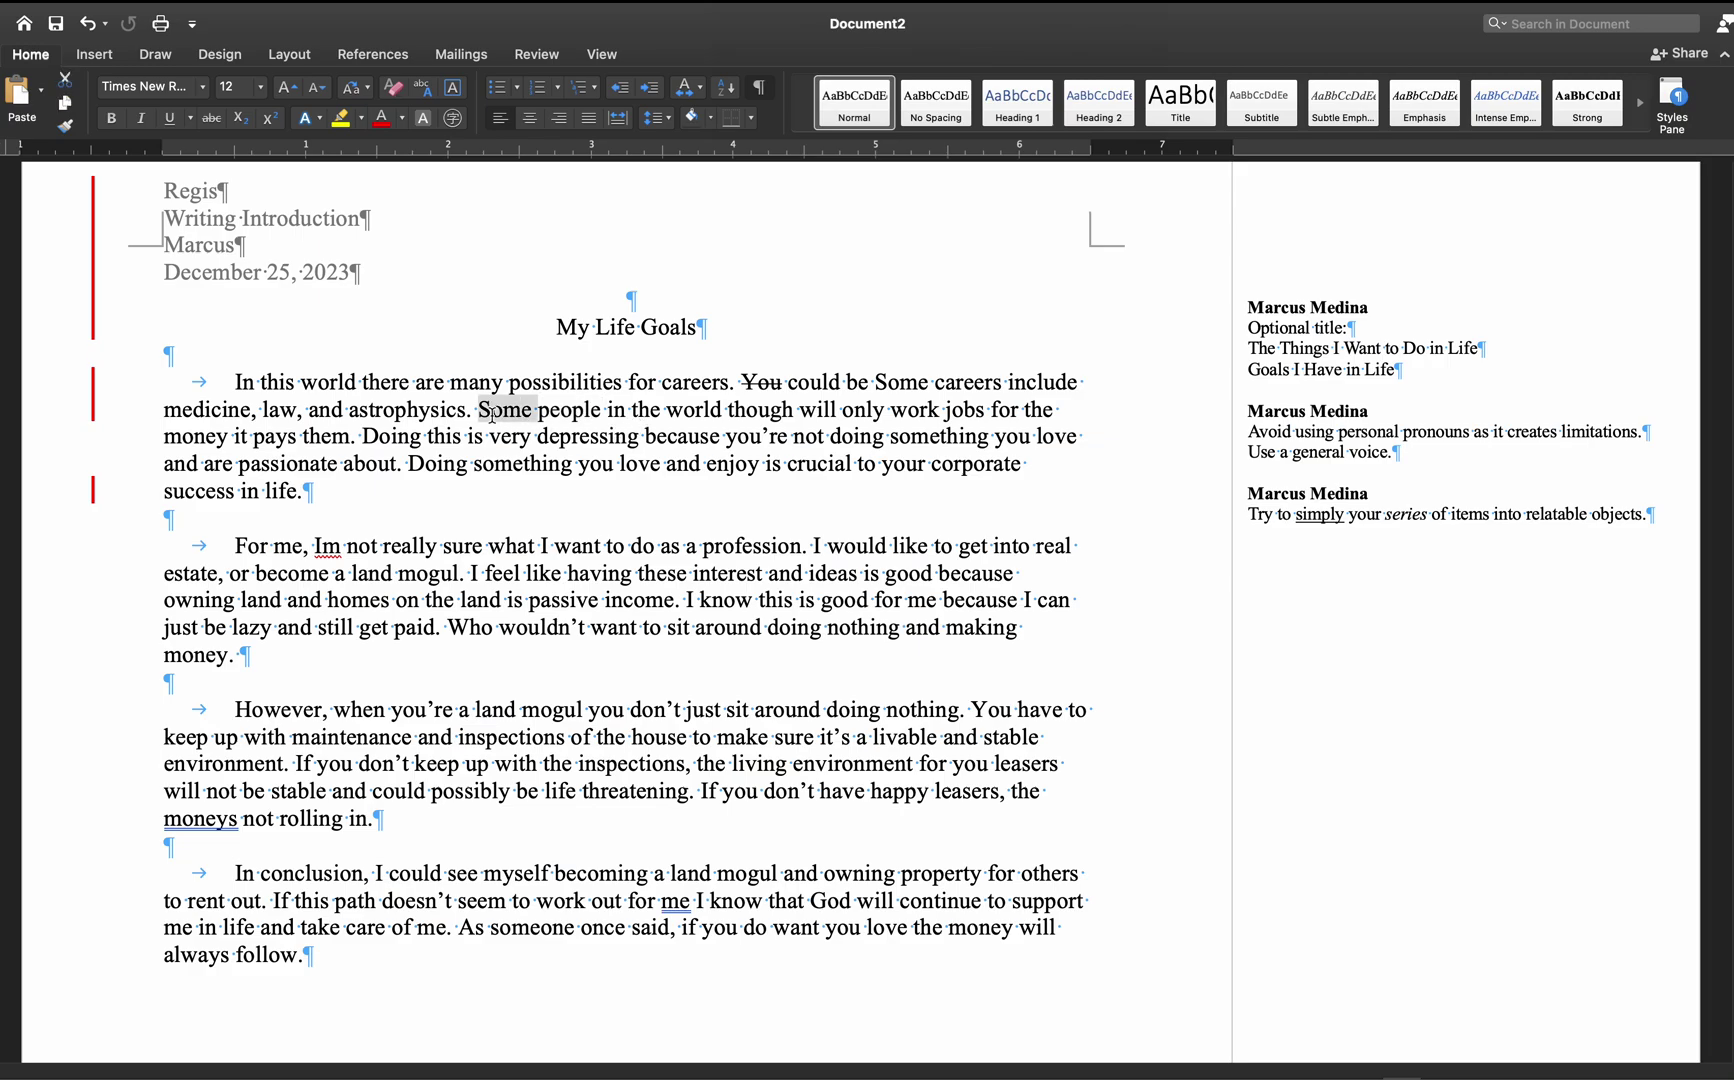
key("BackSpace")
key("shift+Right")
type("P")
left_click_drag(549, 410, 668, 409)
key("BackSpace")
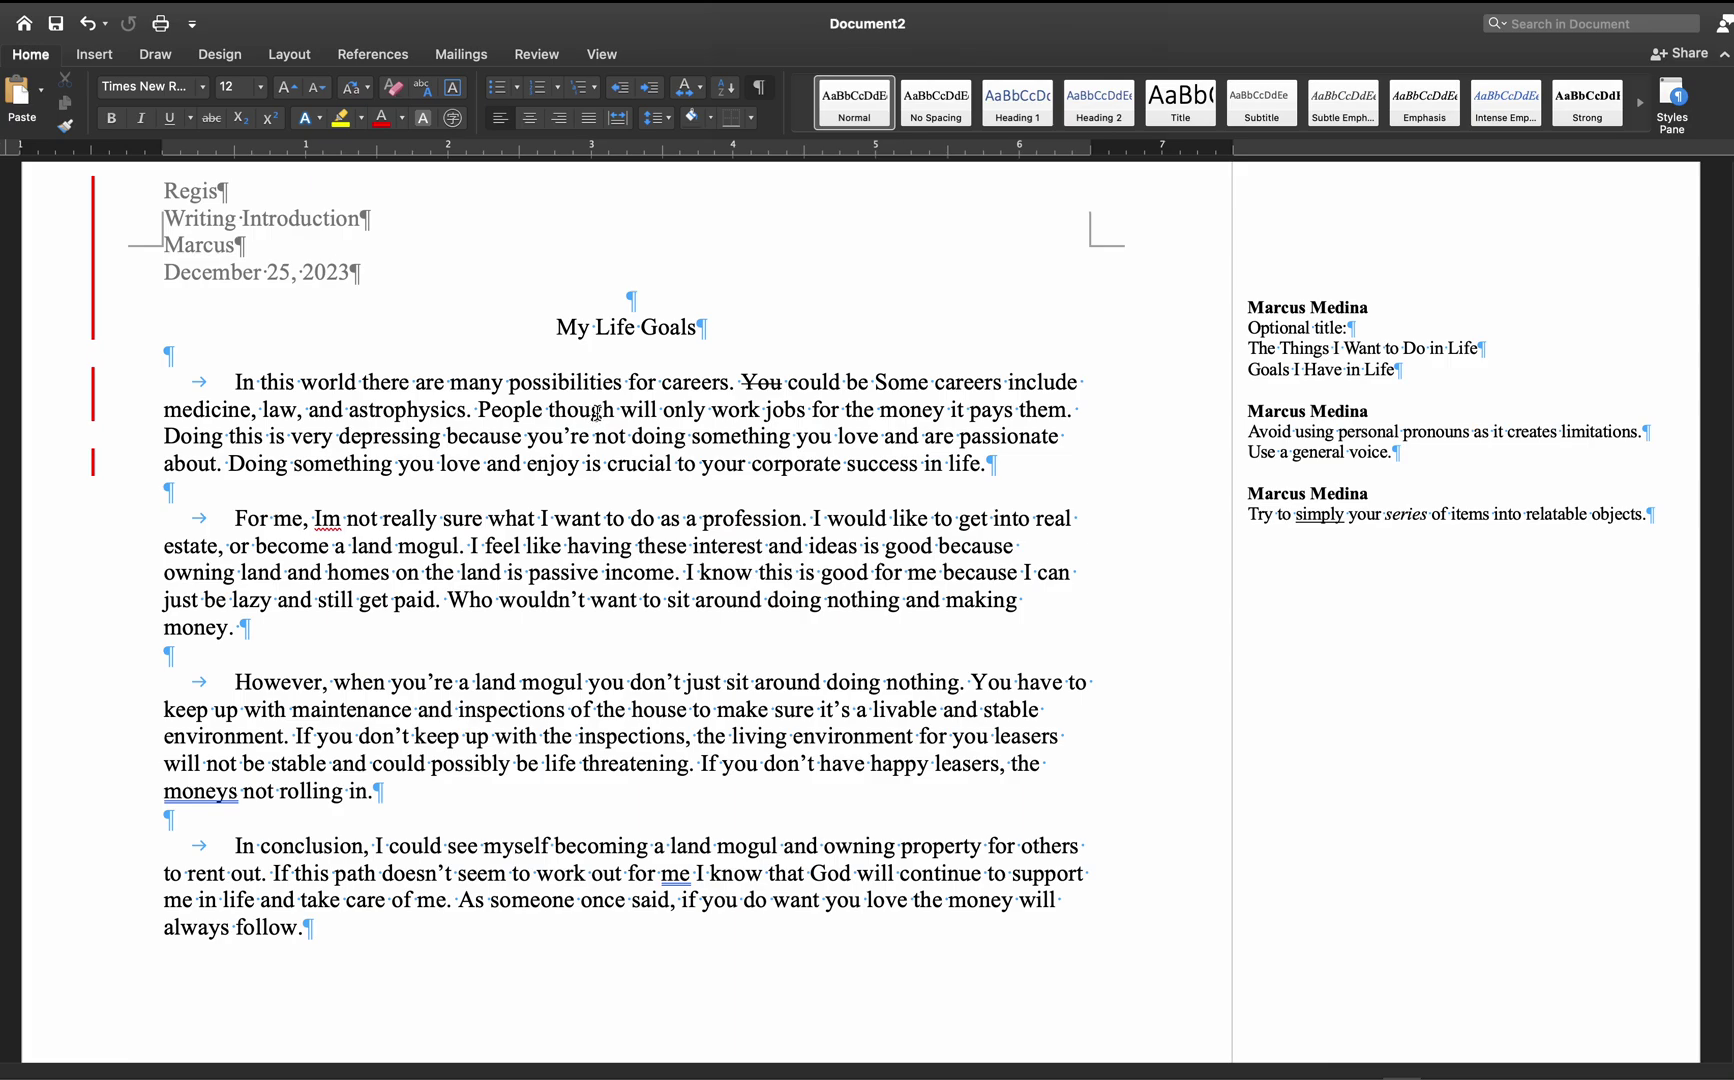
- Replace "though will" with "are known to" in the sentence about people and insert "if" before "it pays them"
left_click_drag(549, 409, 659, 423)
type("are known to")
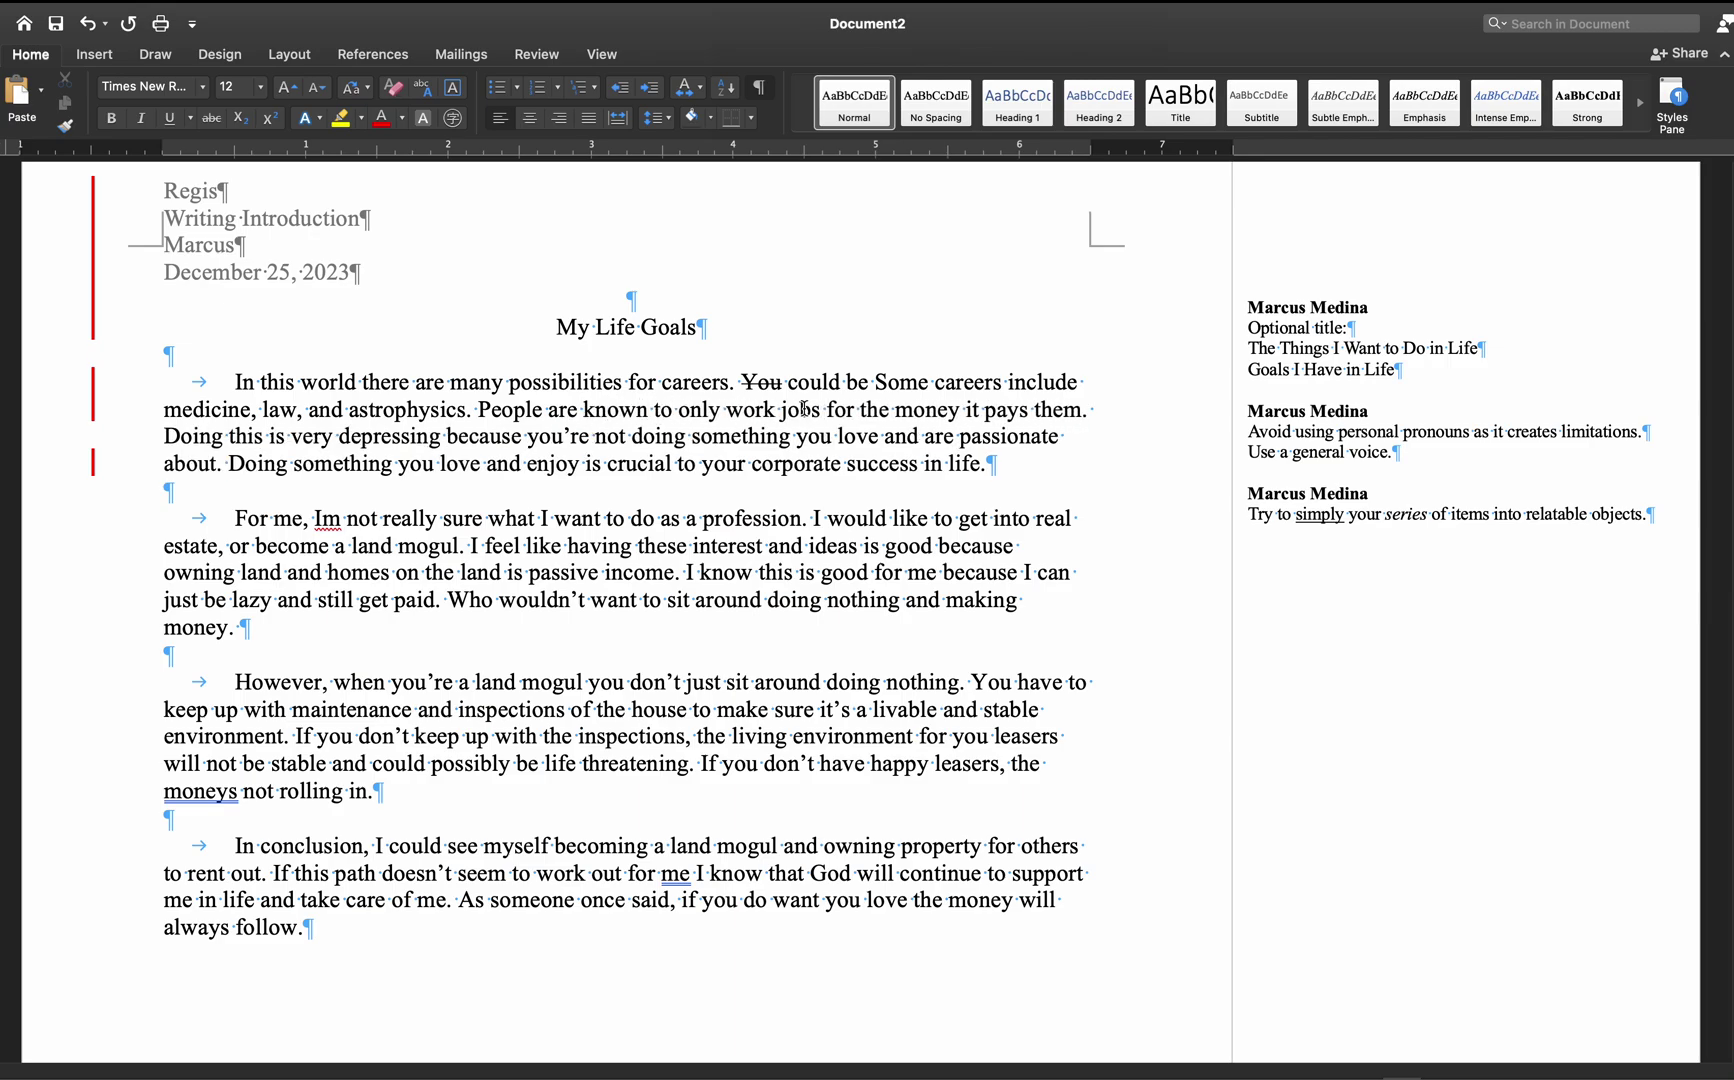
left_click(966, 409)
key("Delete")
type("if i")
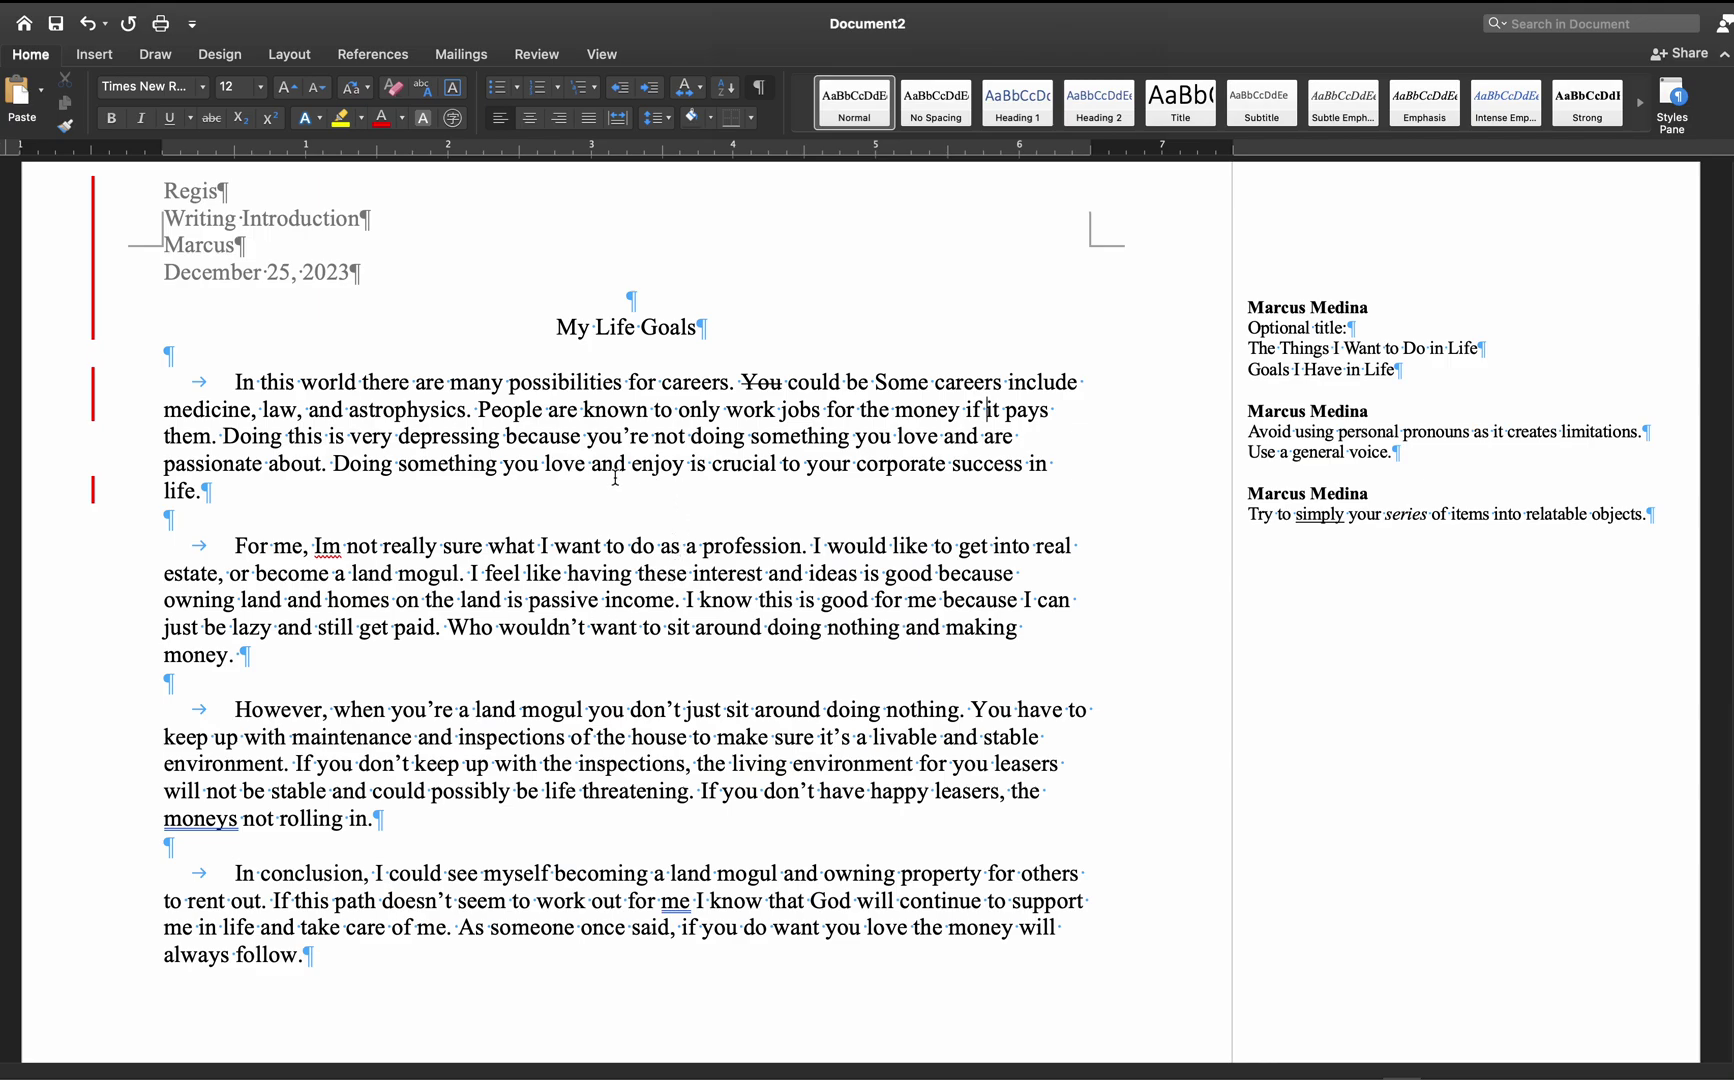
left_click_drag(477, 408, 217, 442)
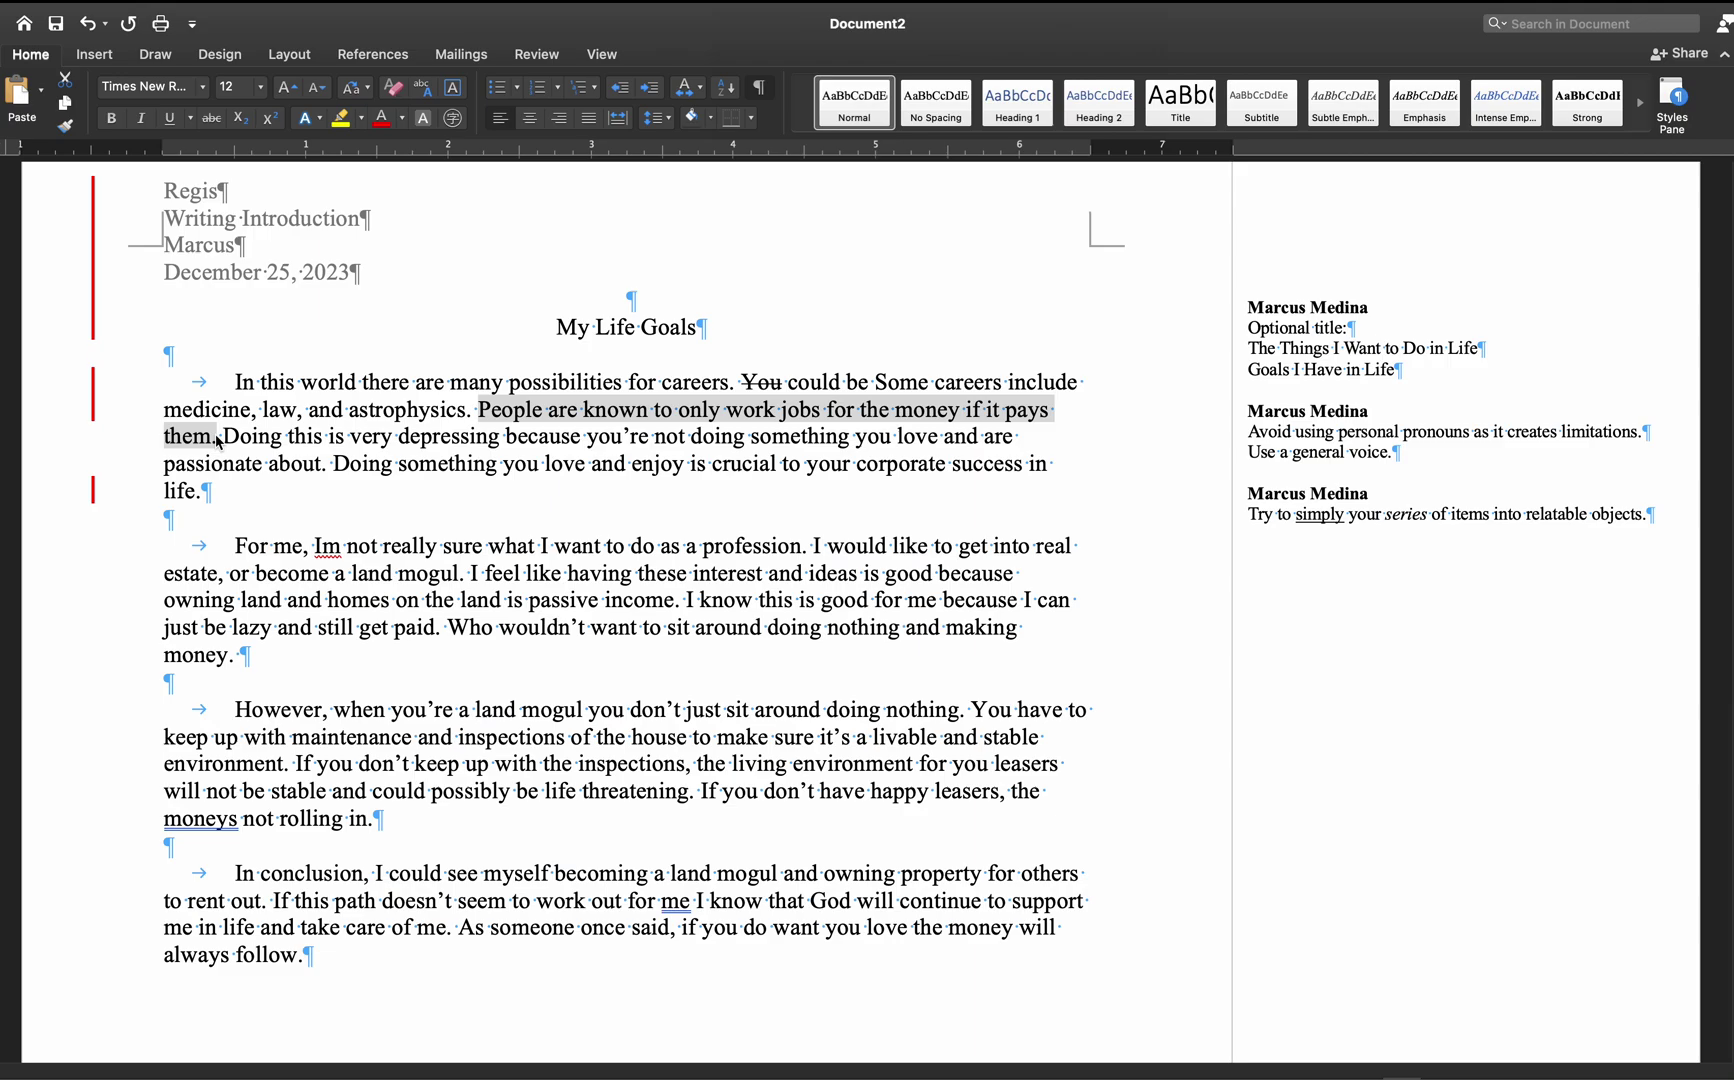
- Remove "Doing" from the sentence "Doing this is very depressing" and capitalize "This"
left_click_drag(223, 440, 292, 440)
key("shift+Right")
type("T")
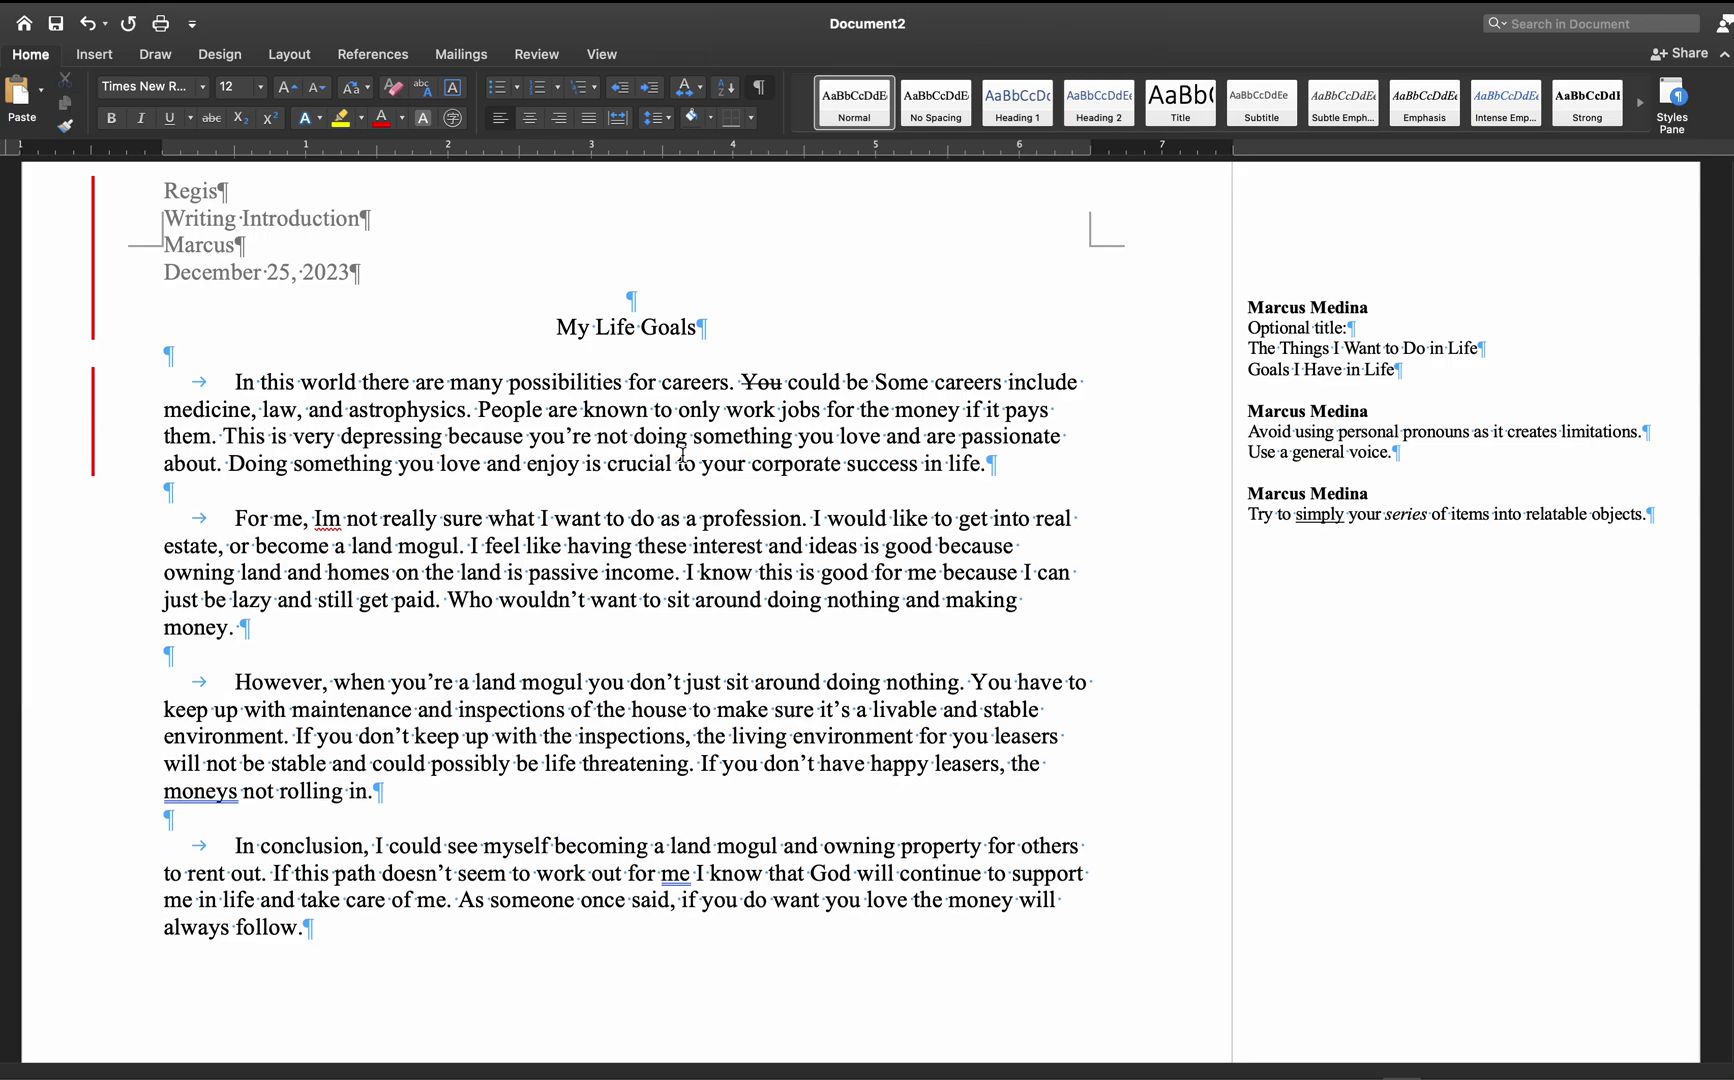
- Replace "is very" with "can be" before "depressing" in the first paragraph
double_click(281, 437)
type("can be")
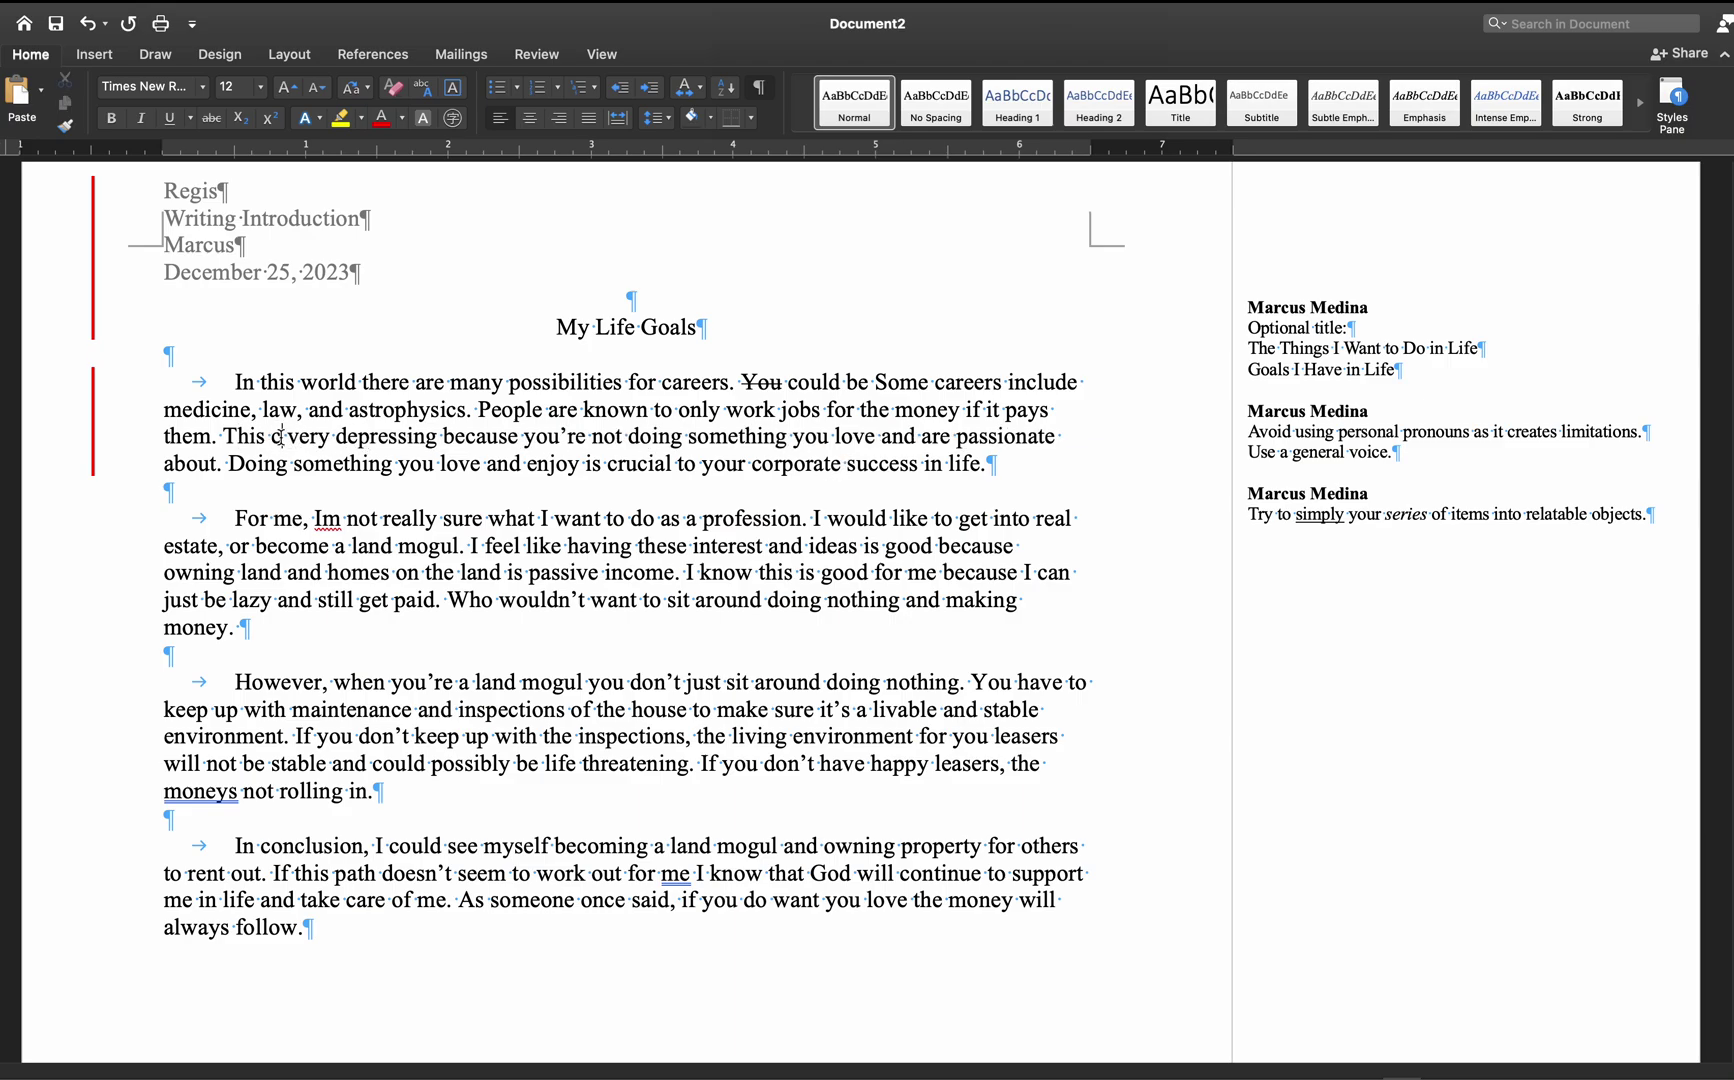
double_click(361, 437)
key("BackSpace")
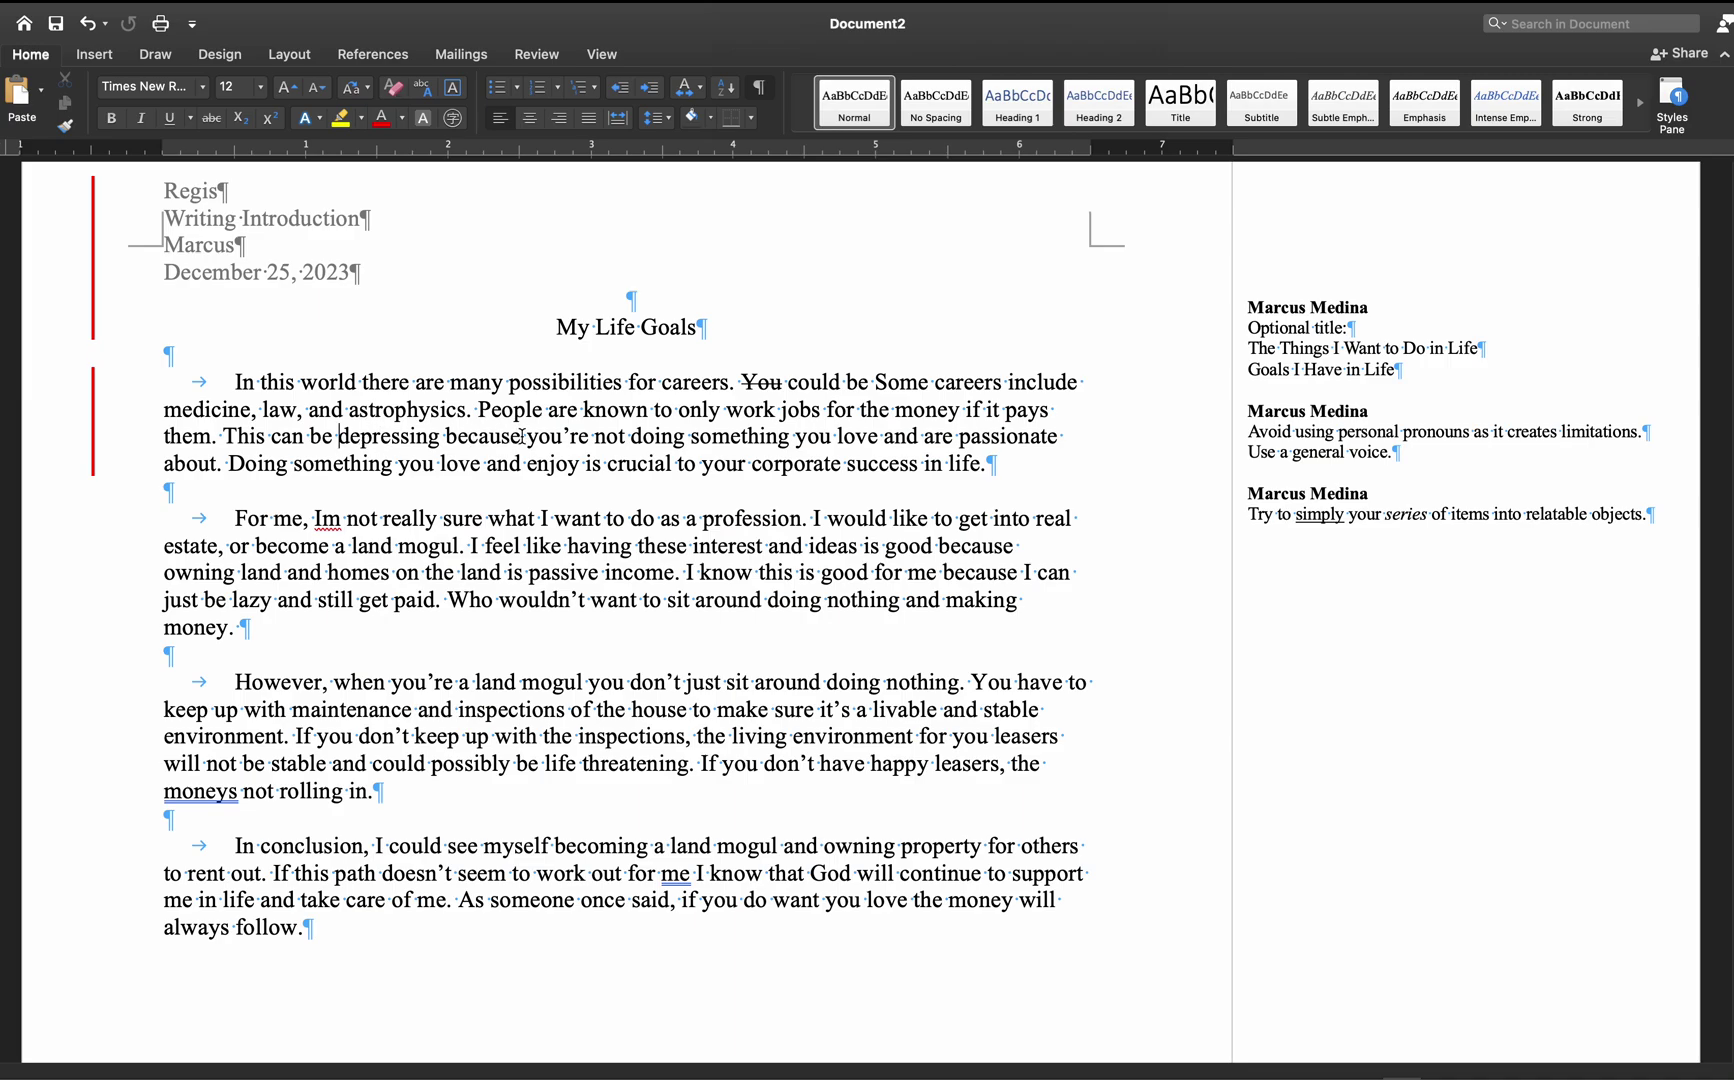
- Replace "because you're" with "if it is" after "This can be depressing"
left_click_drag(446, 437, 592, 437)
type("it")
key("BackSpace")
key("BackSpace")
key("BackSpace")
type("if it is")
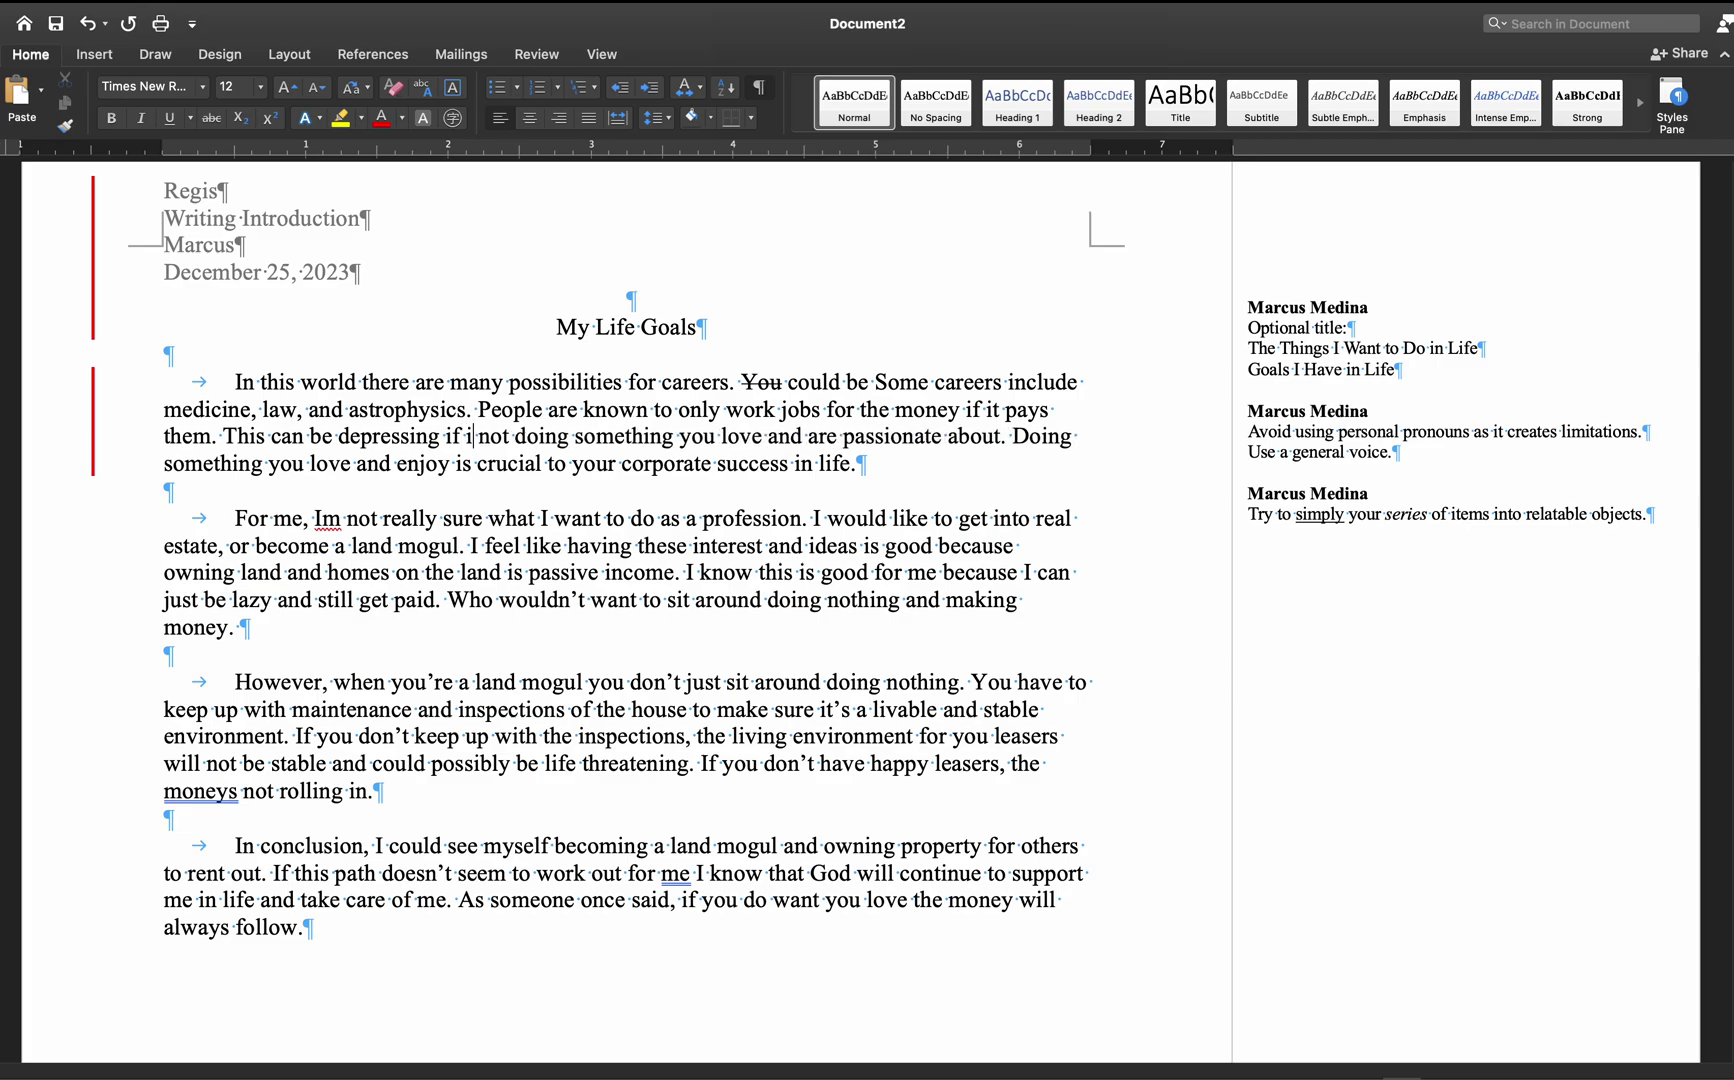
- Change "doing" to "done" after "if it is not" in the first paragraph
left_click(501, 436)
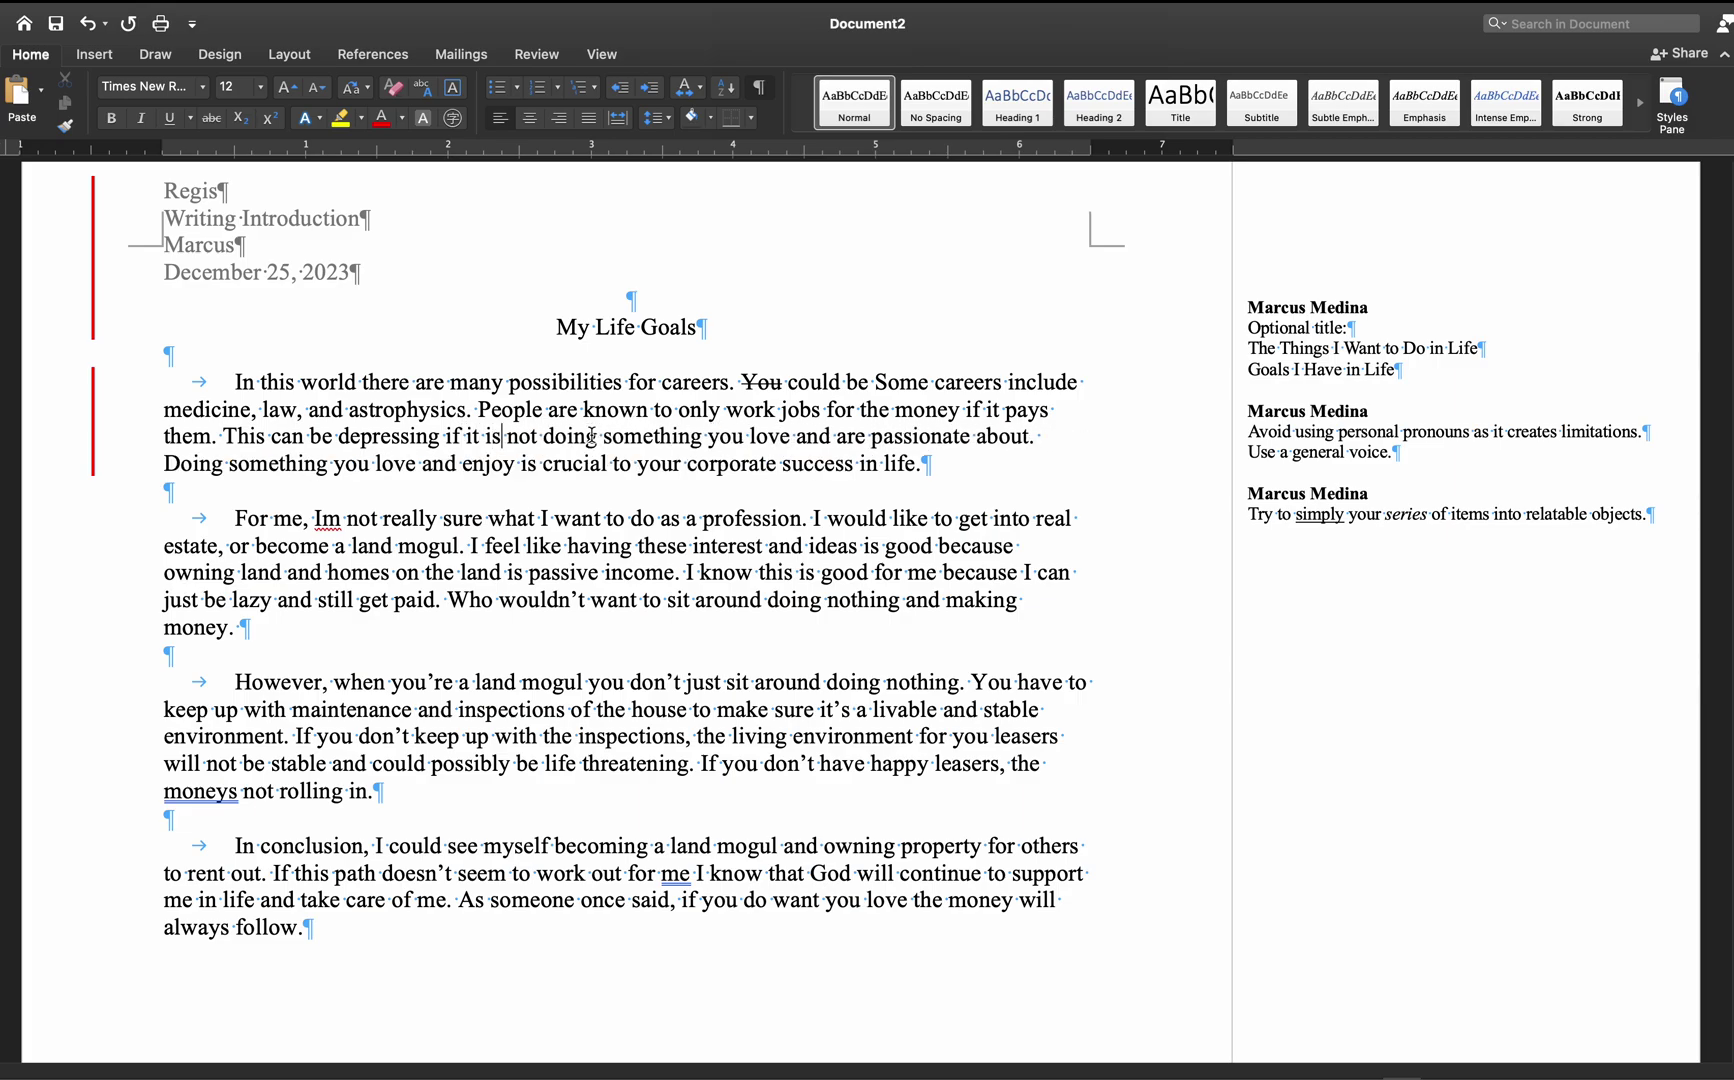
key("BackSpace")
key("BackSpace")
key("BackSpace")
type("e")
key("BackSpace")
type("ne")
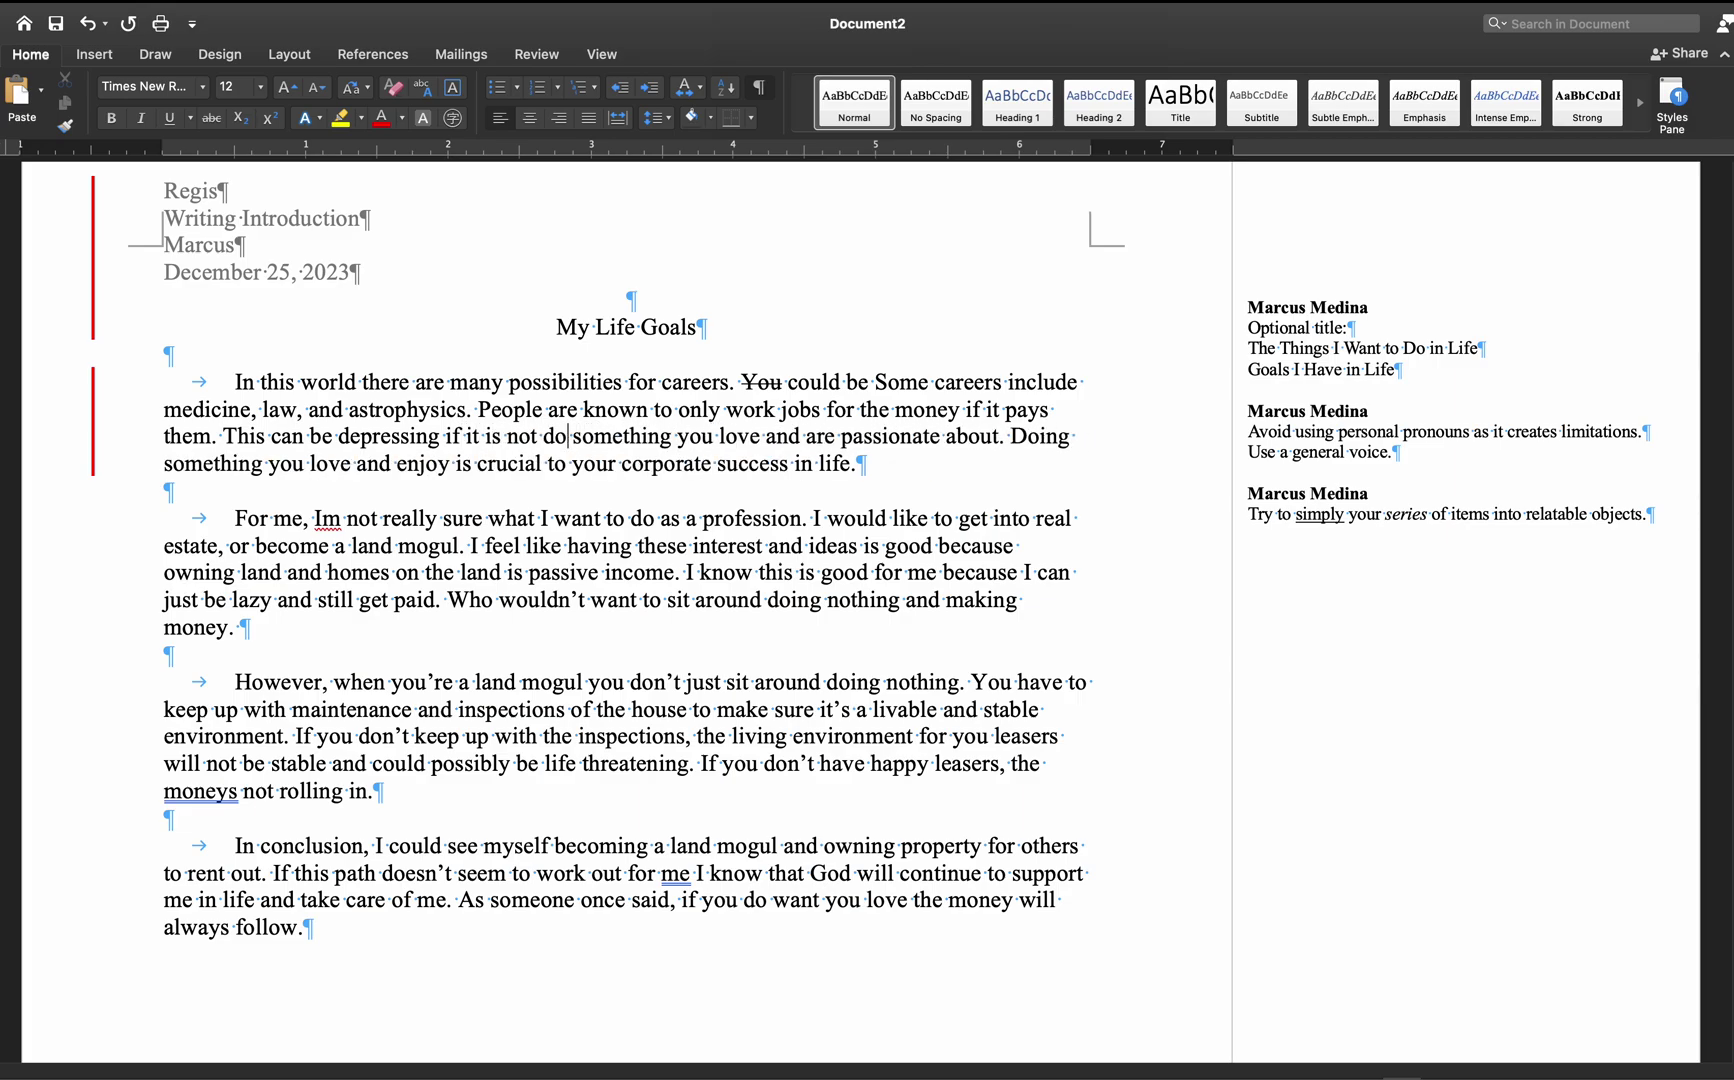
- Replace "something you love and are" with "for the" after "not done"
double_click(637, 432)
type("for")
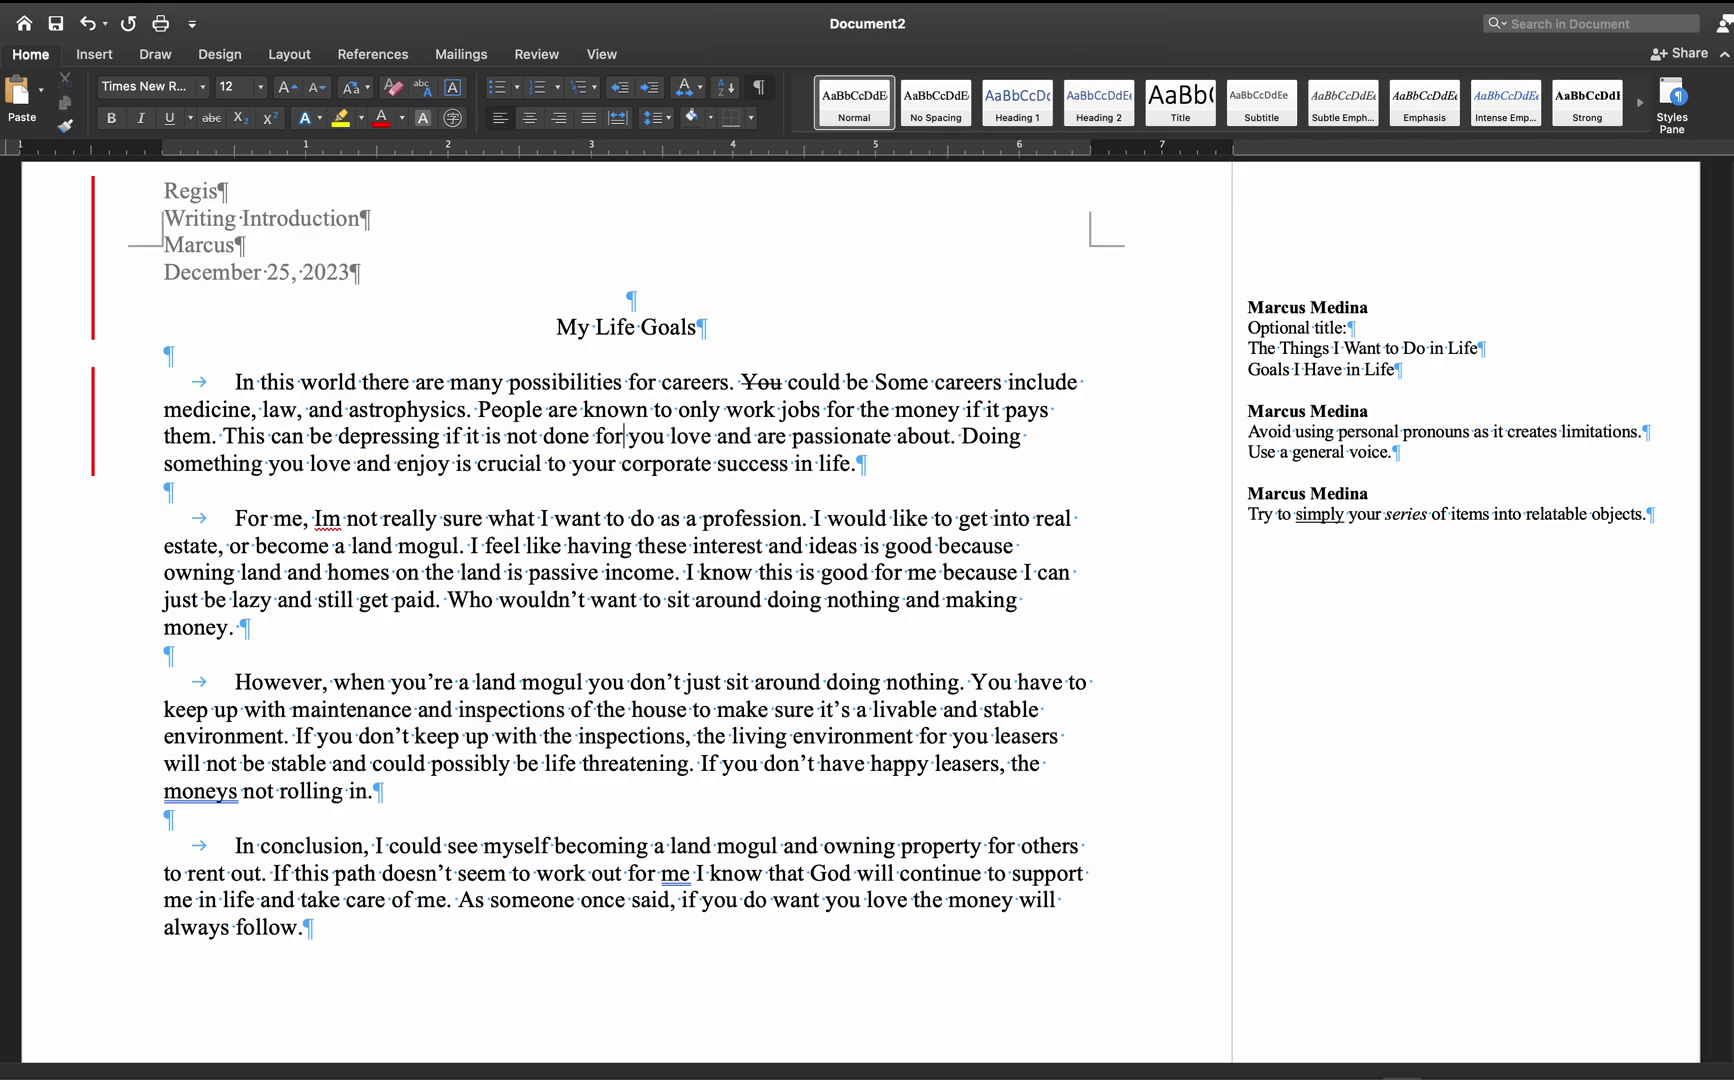
double_click(645, 436)
key("BackSpace")
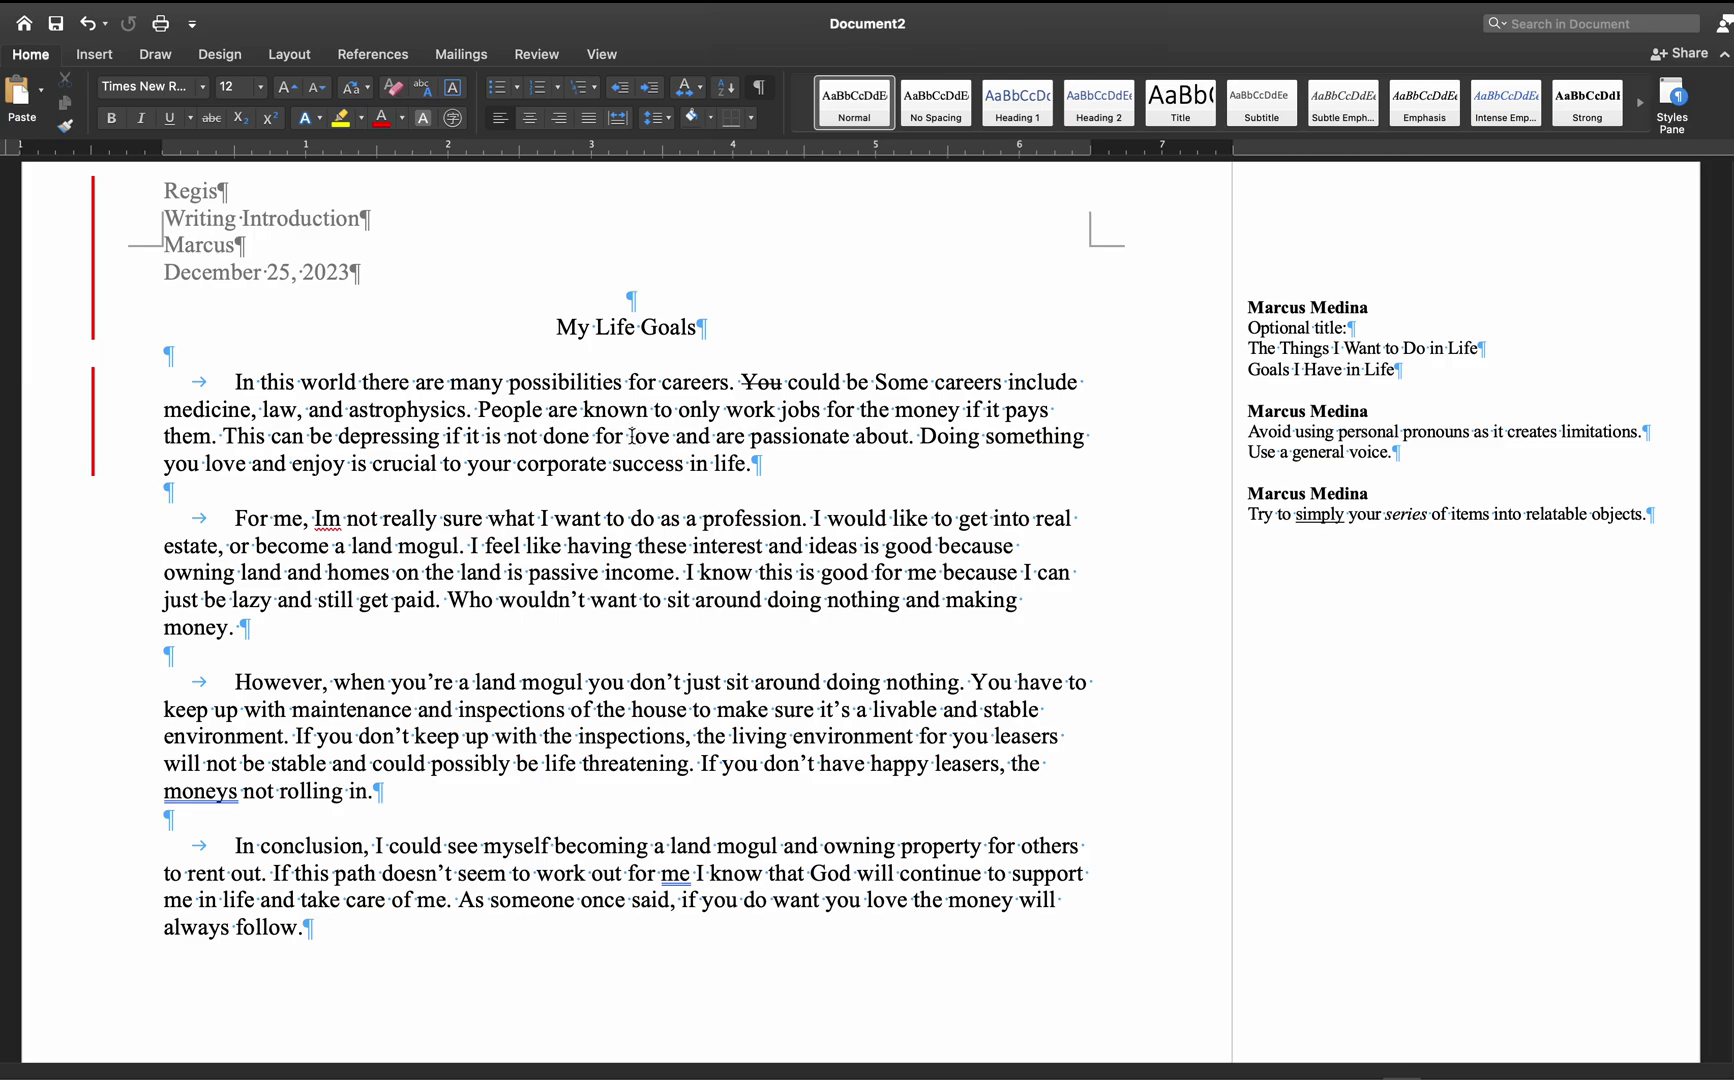
left_click_drag(629, 436, 748, 437)
type("the")
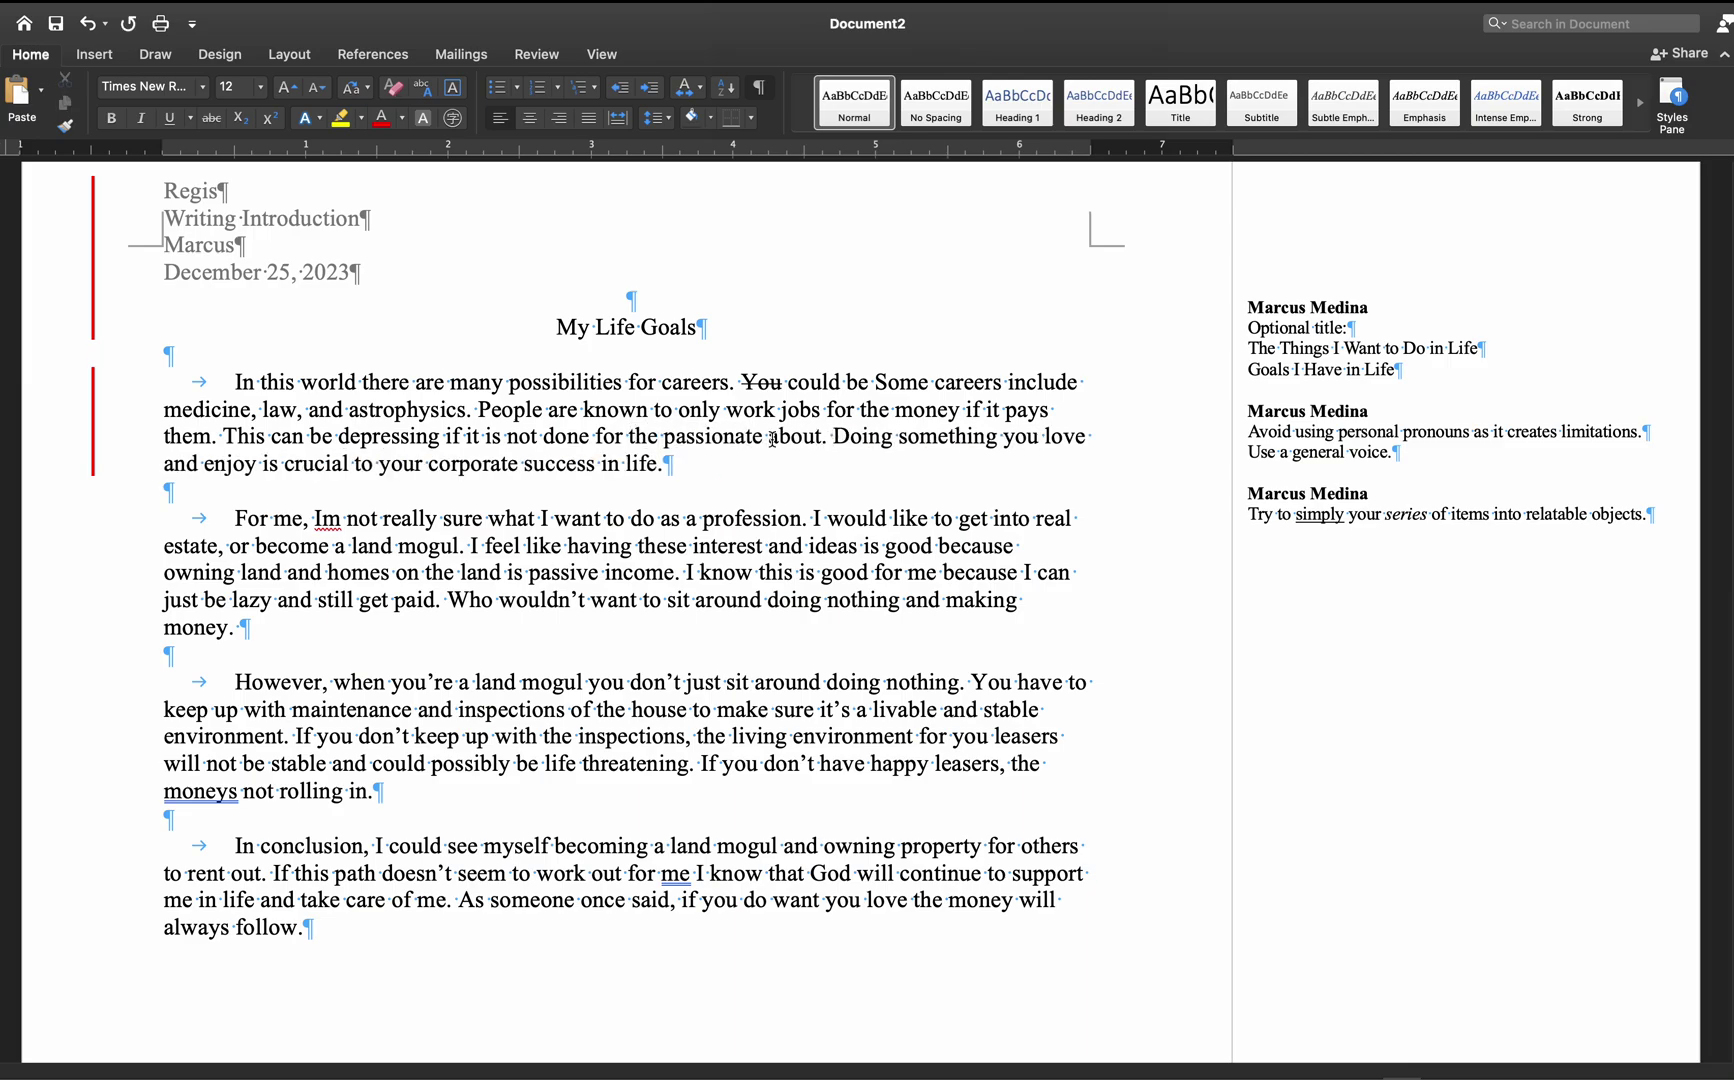
- Delete "about" from the end of the depressing-work sentence and shorten "passionate" to "passion"
double_click(796, 437)
key("BackSpace")
key("BackSpace")
key("BackSpace")
key("BackSpace")
key("BackSpace")
key("BackSpace")
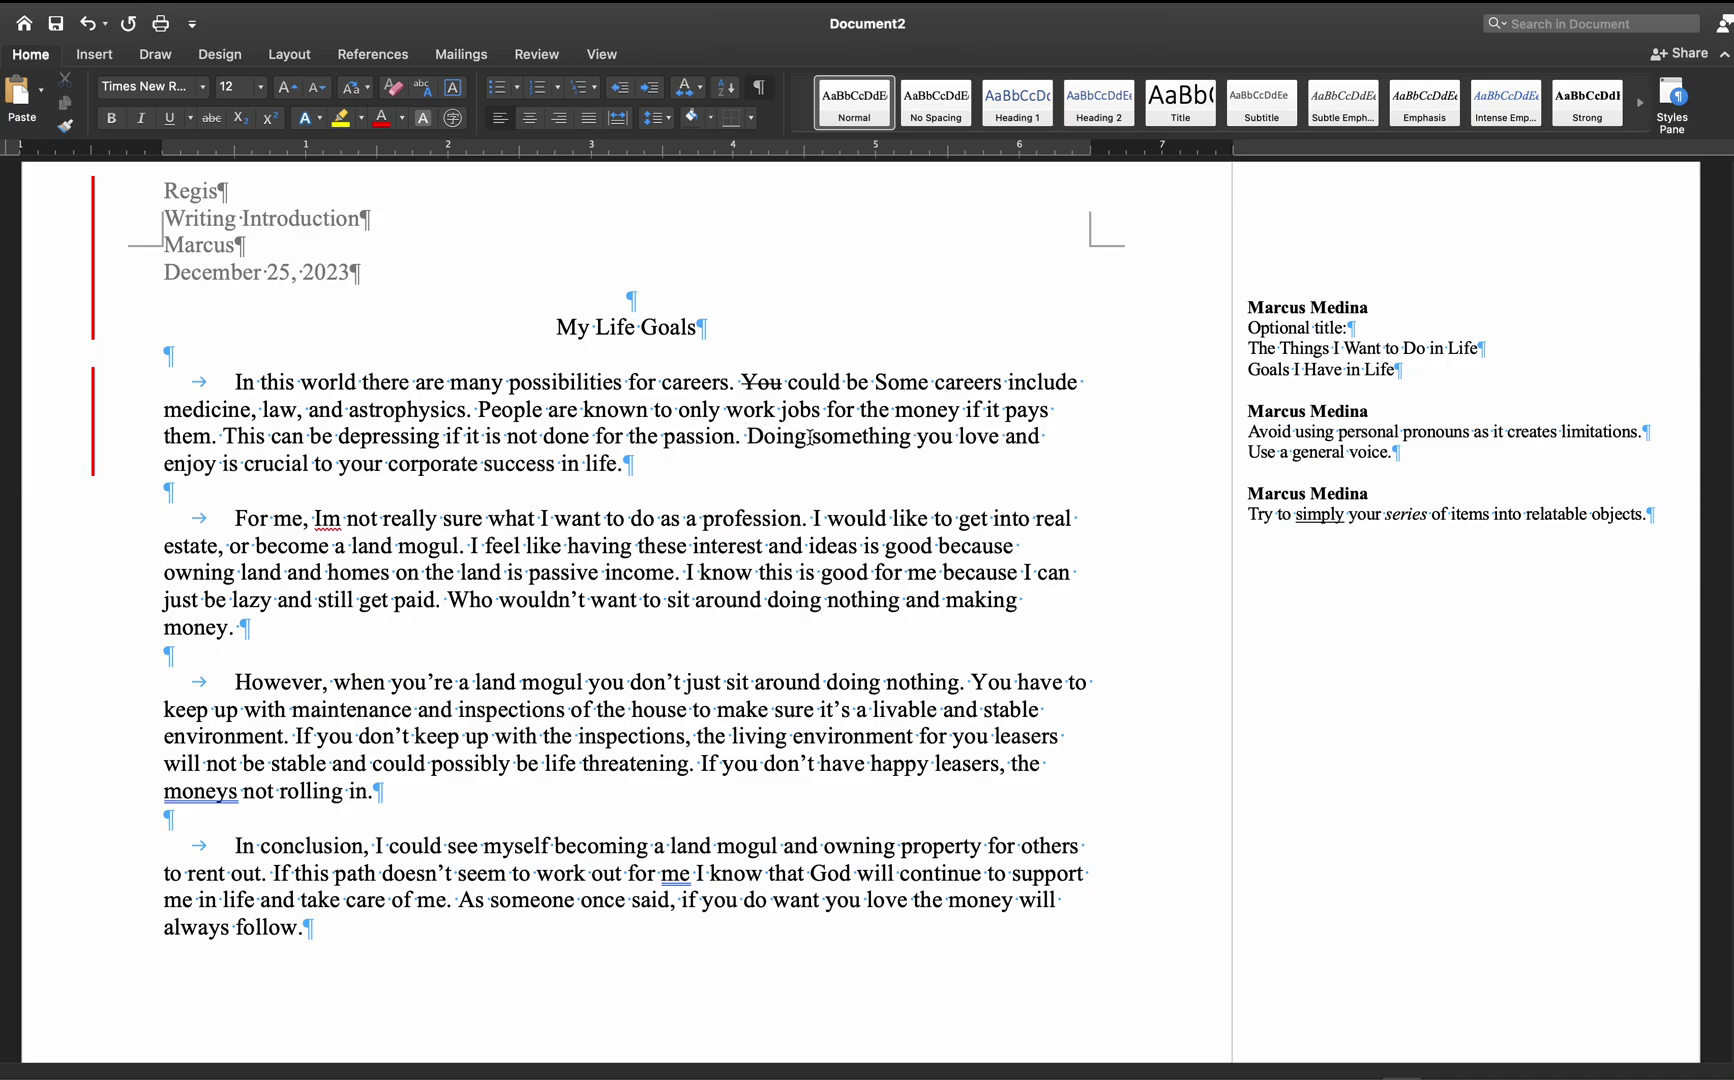
- Add "of work" after "passion" to complete the sentence in the first paragraph
type("of th")
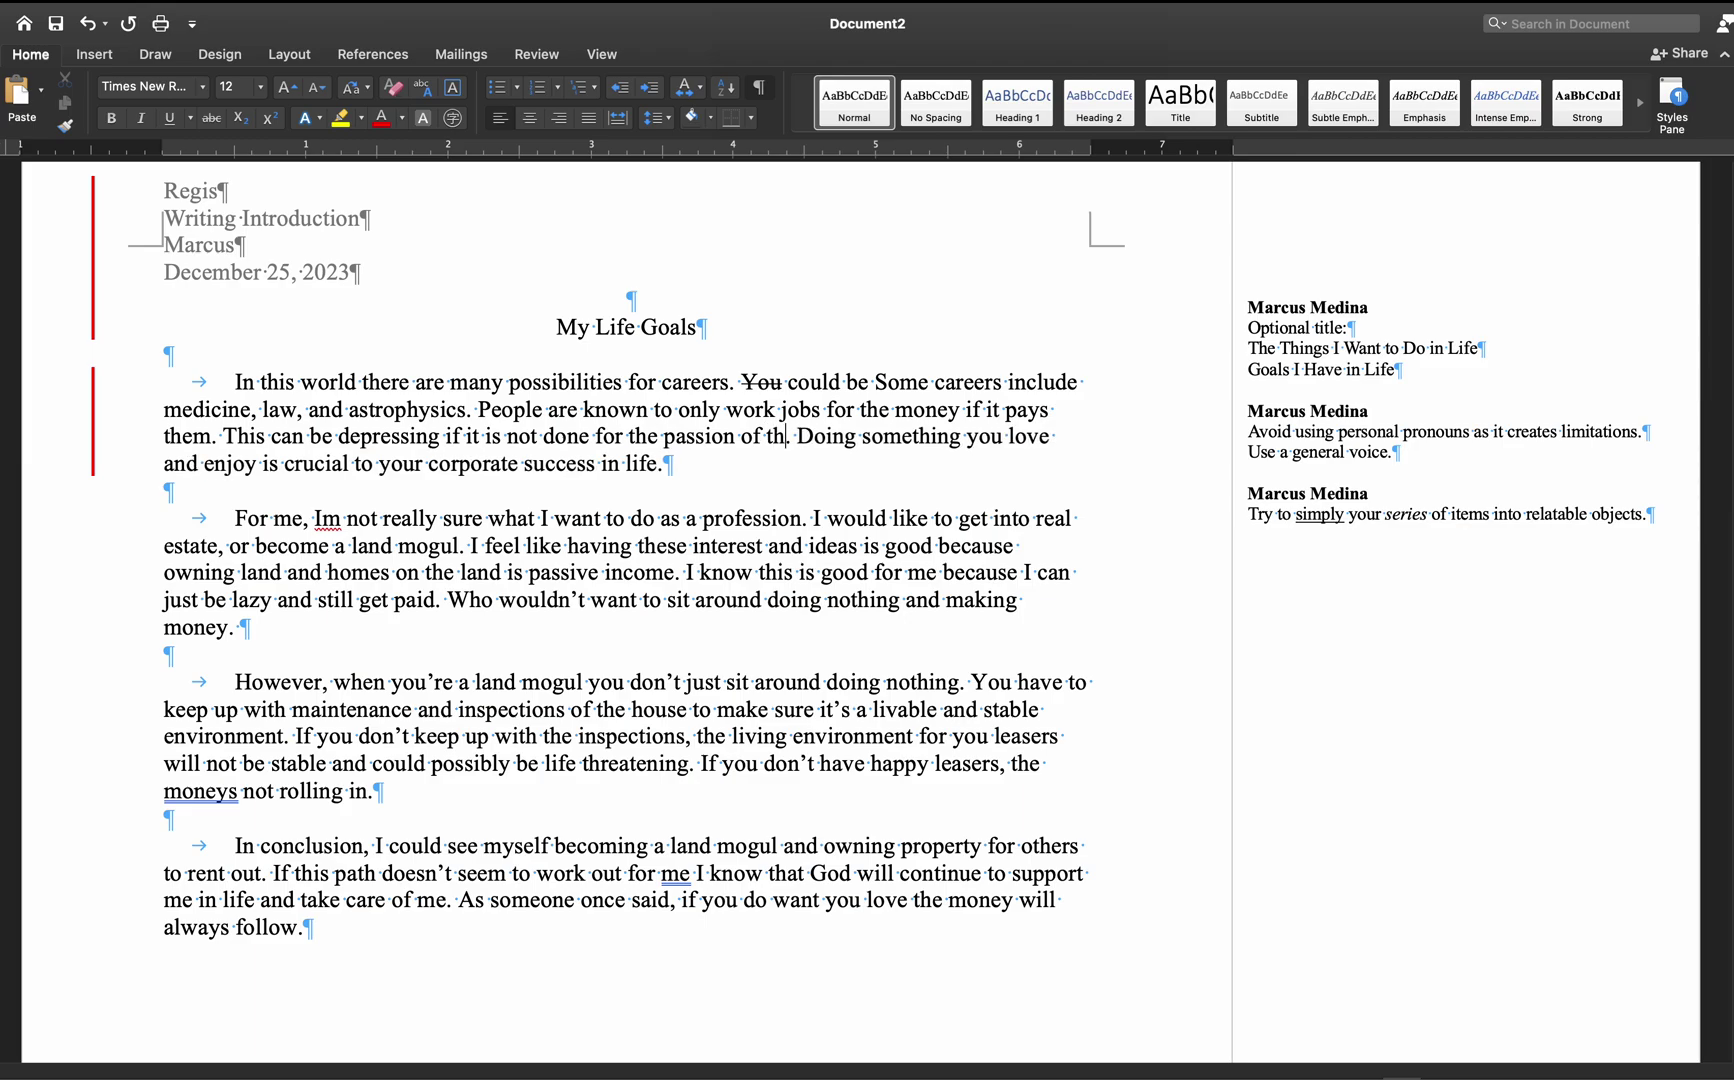
key("BackSpace")
key("BackSpace")
key("BackSpace")
key("BackSpace")
key("BackSpace")
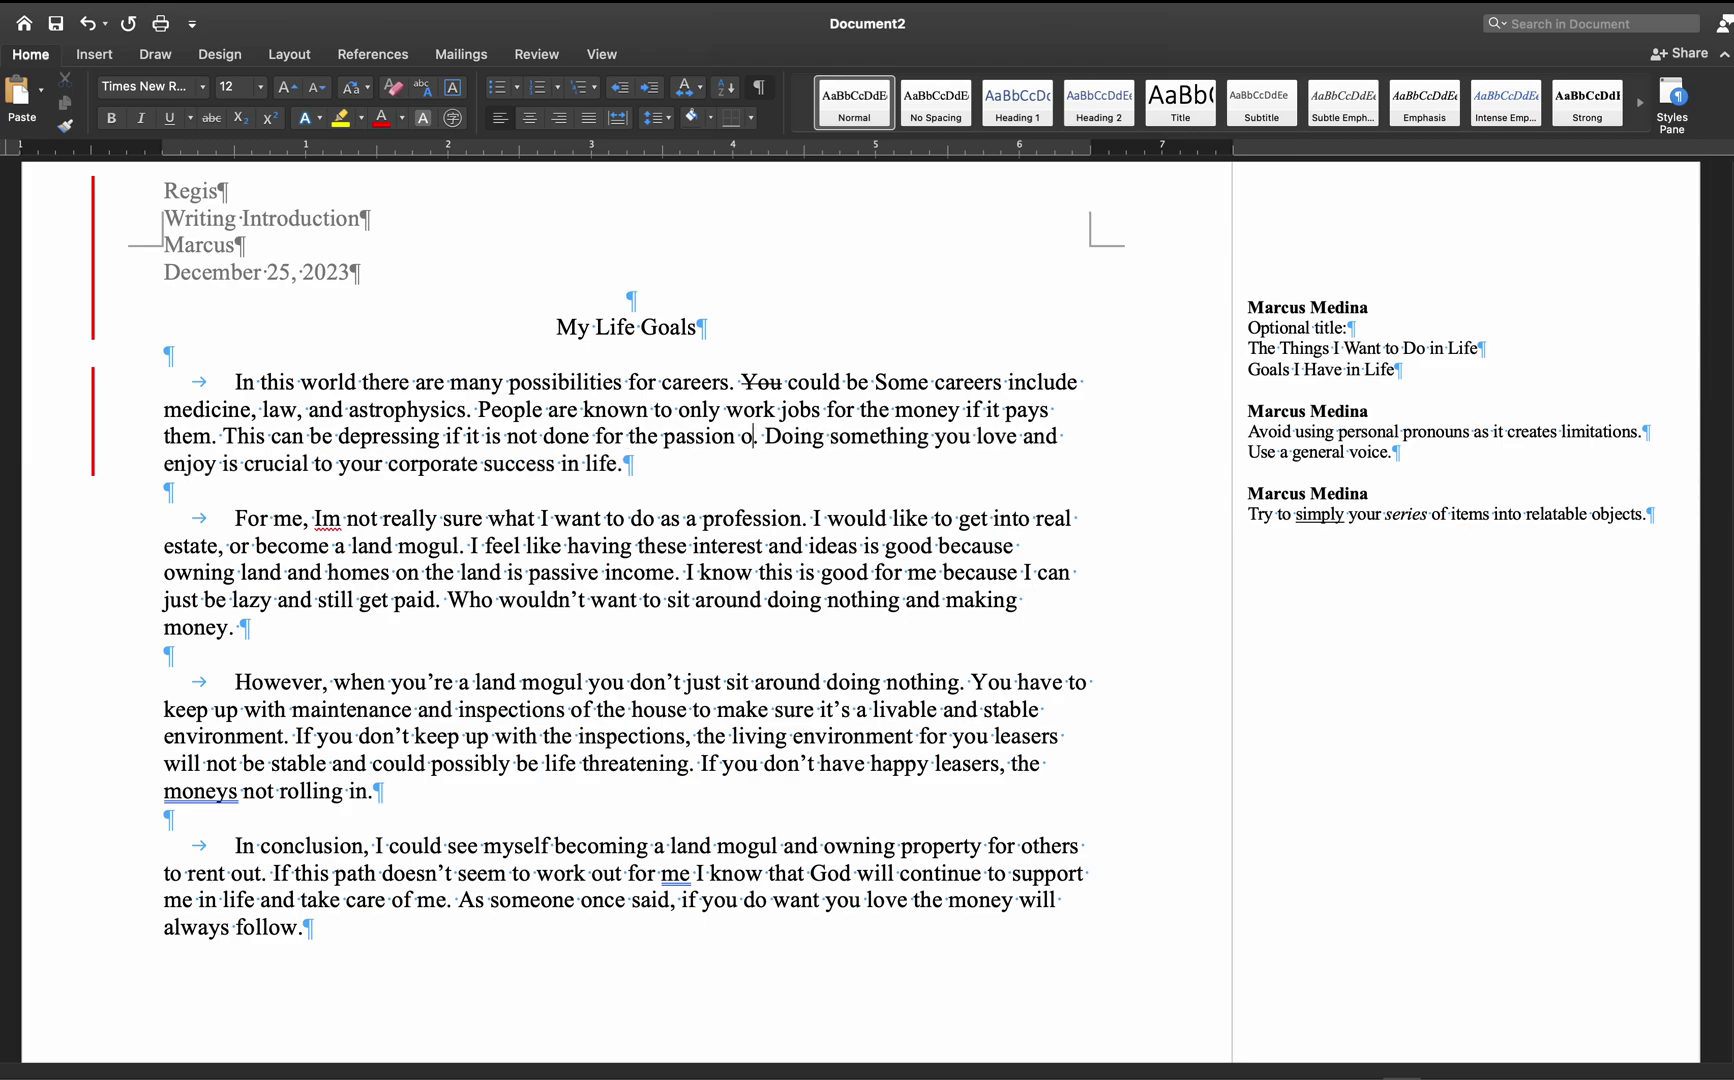
type("of work")
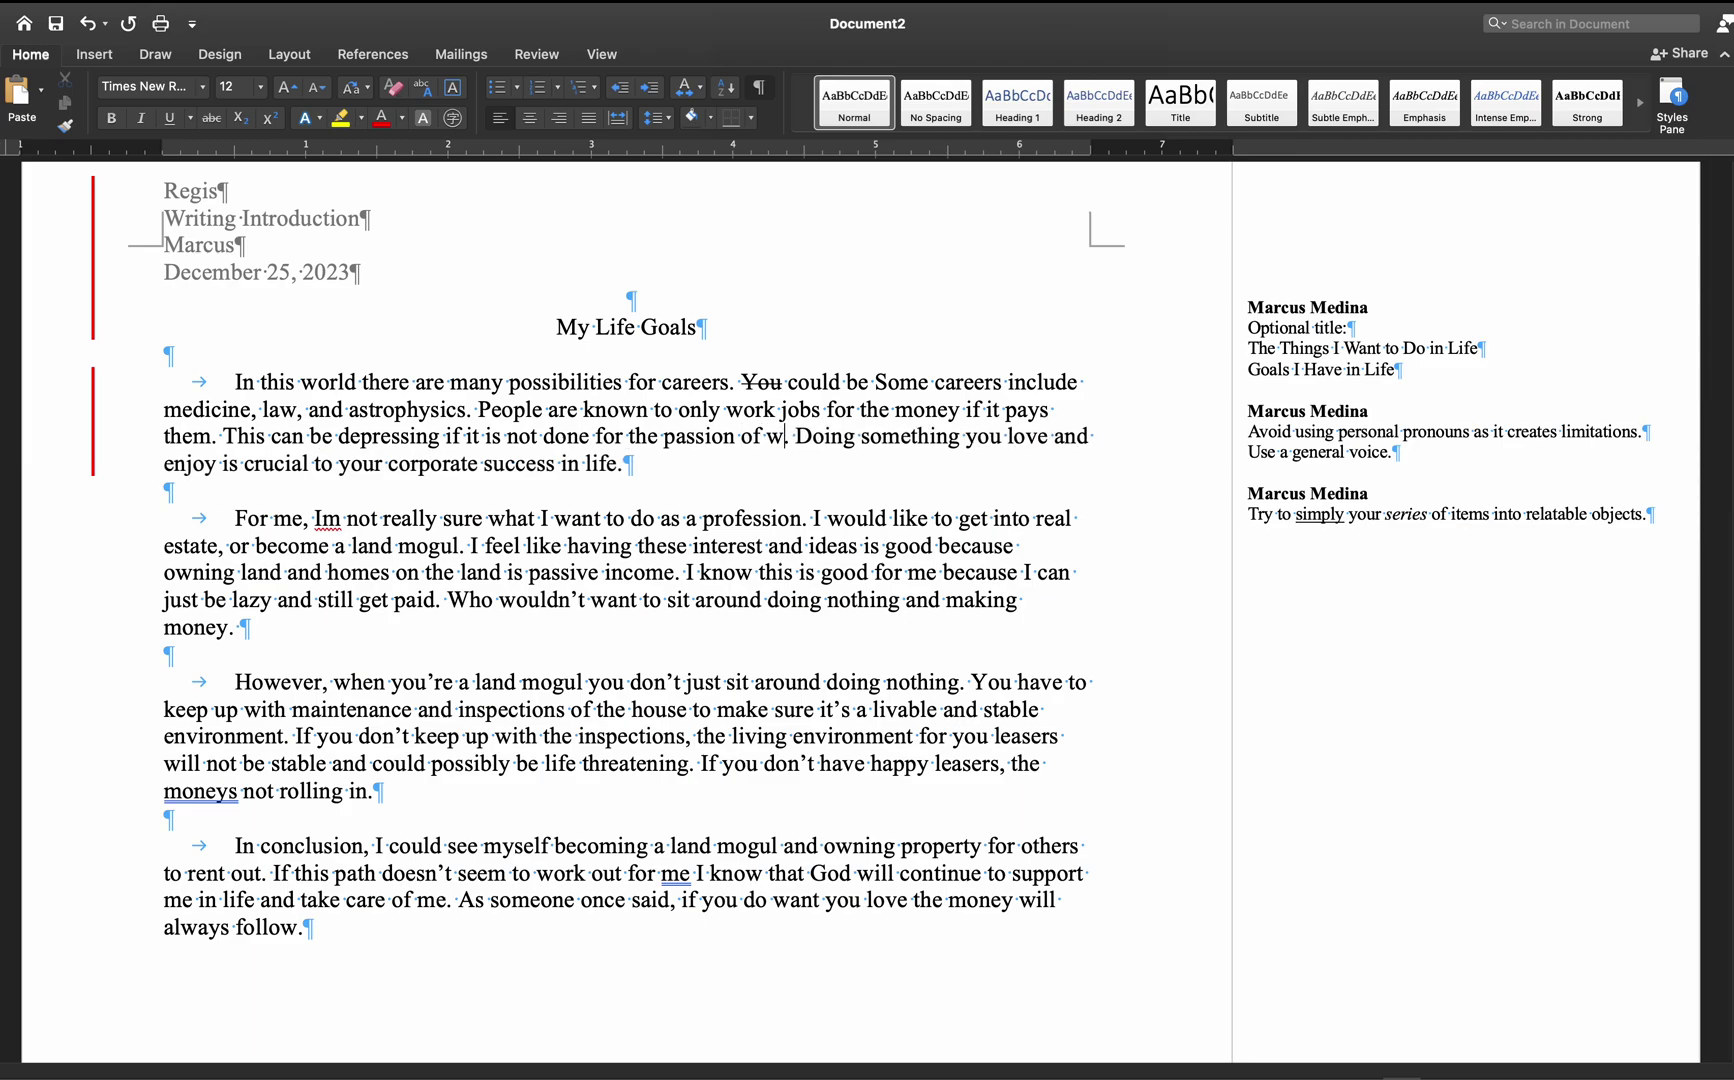
- Add a comment on "of work" reading "Remind the reader what they're reading using relatable key words."
left_click_drag(741, 437, 803, 445)
right_click(803, 445)
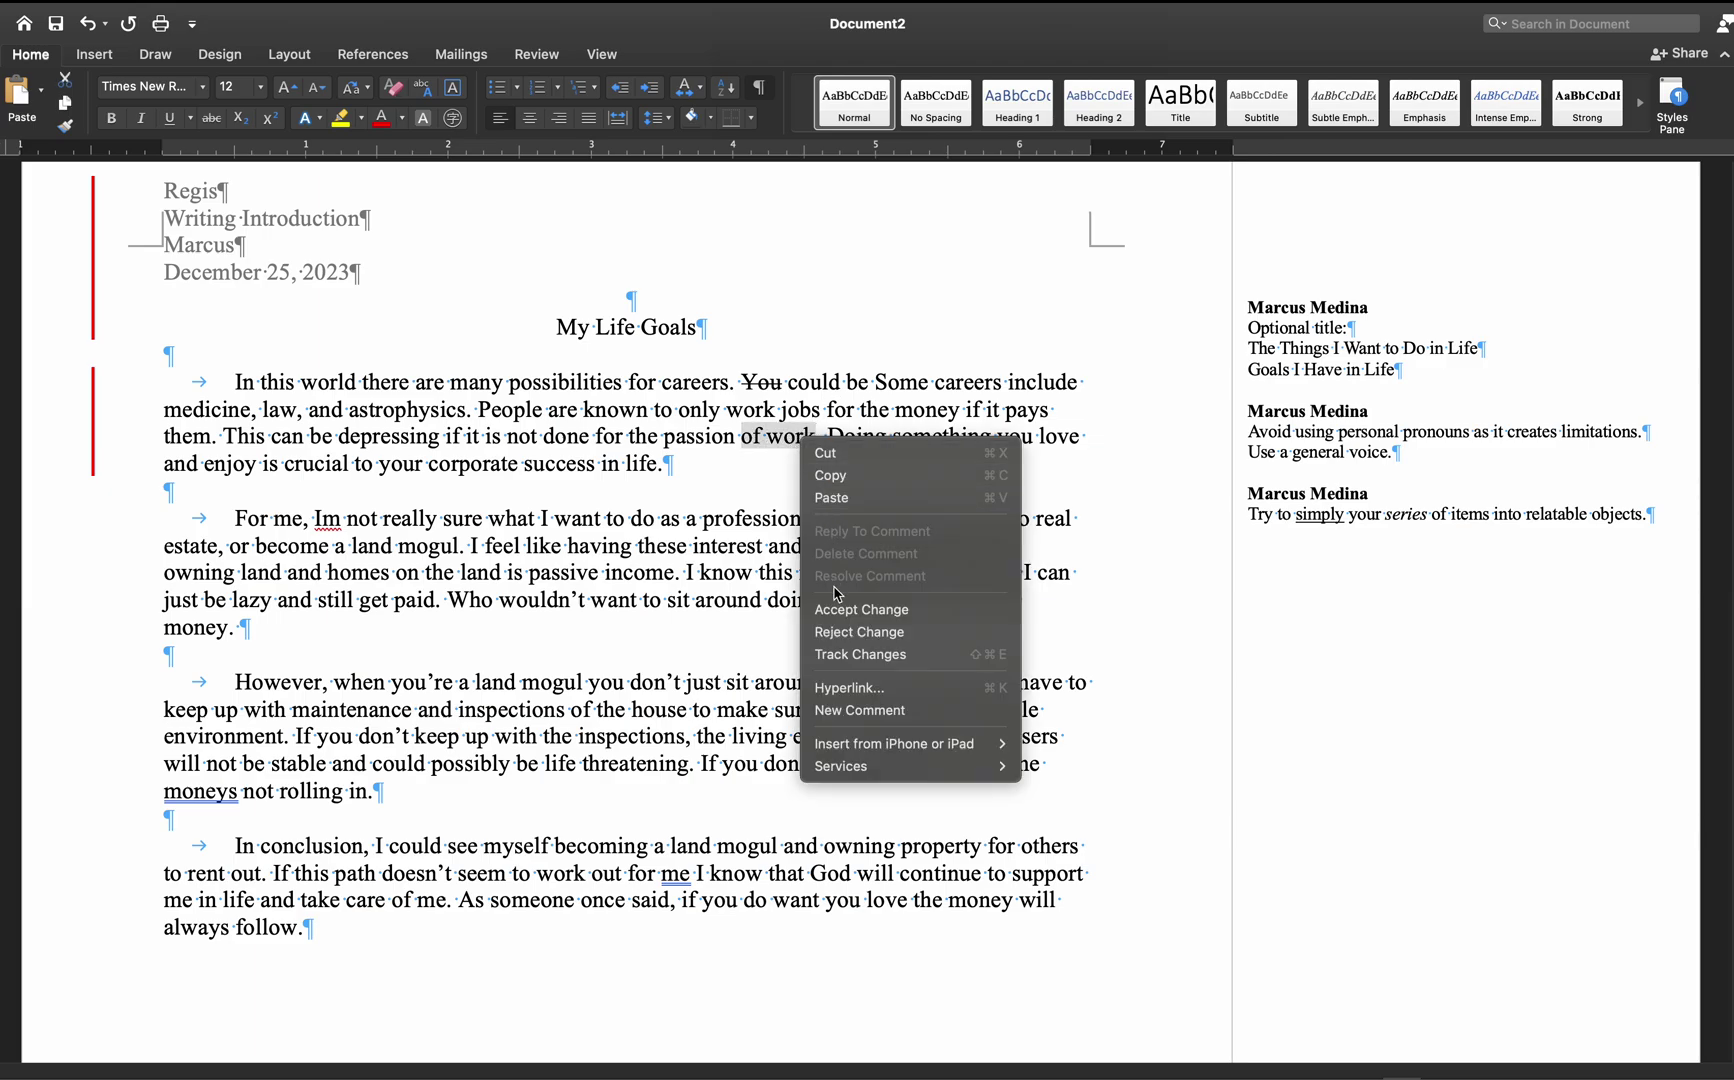
left_click(848, 712)
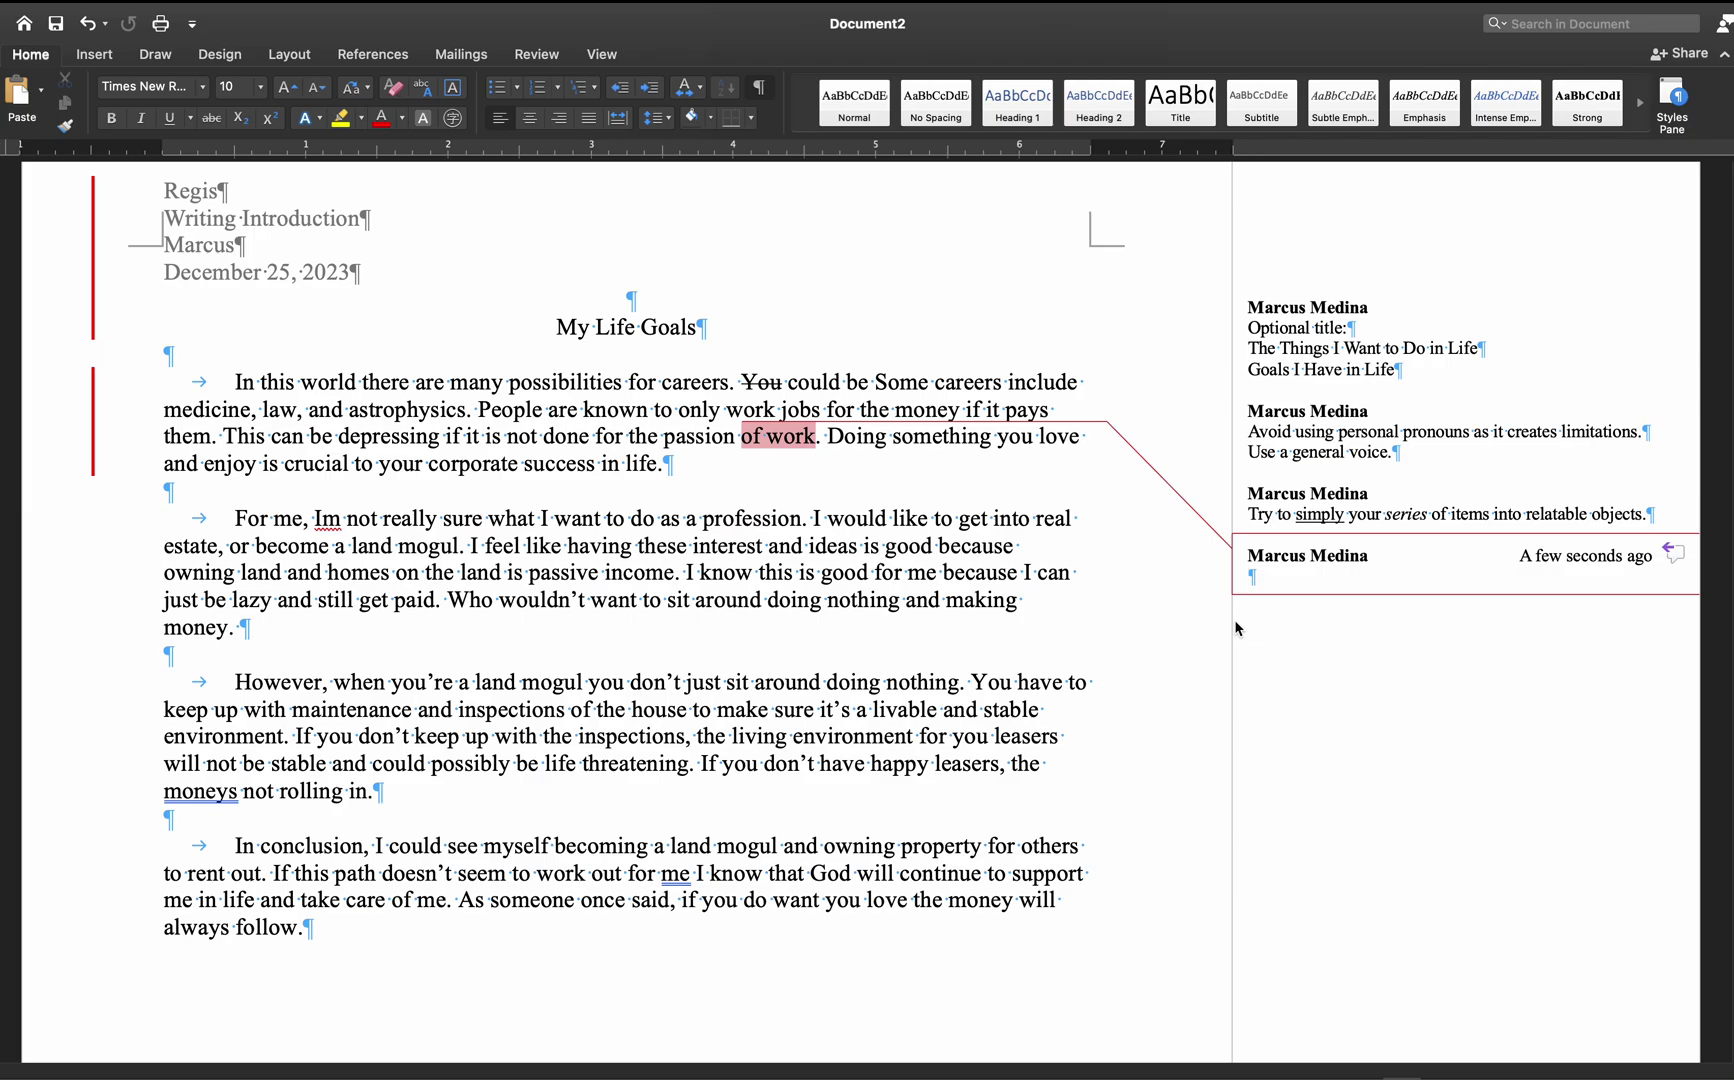
type("Remind the reader ")
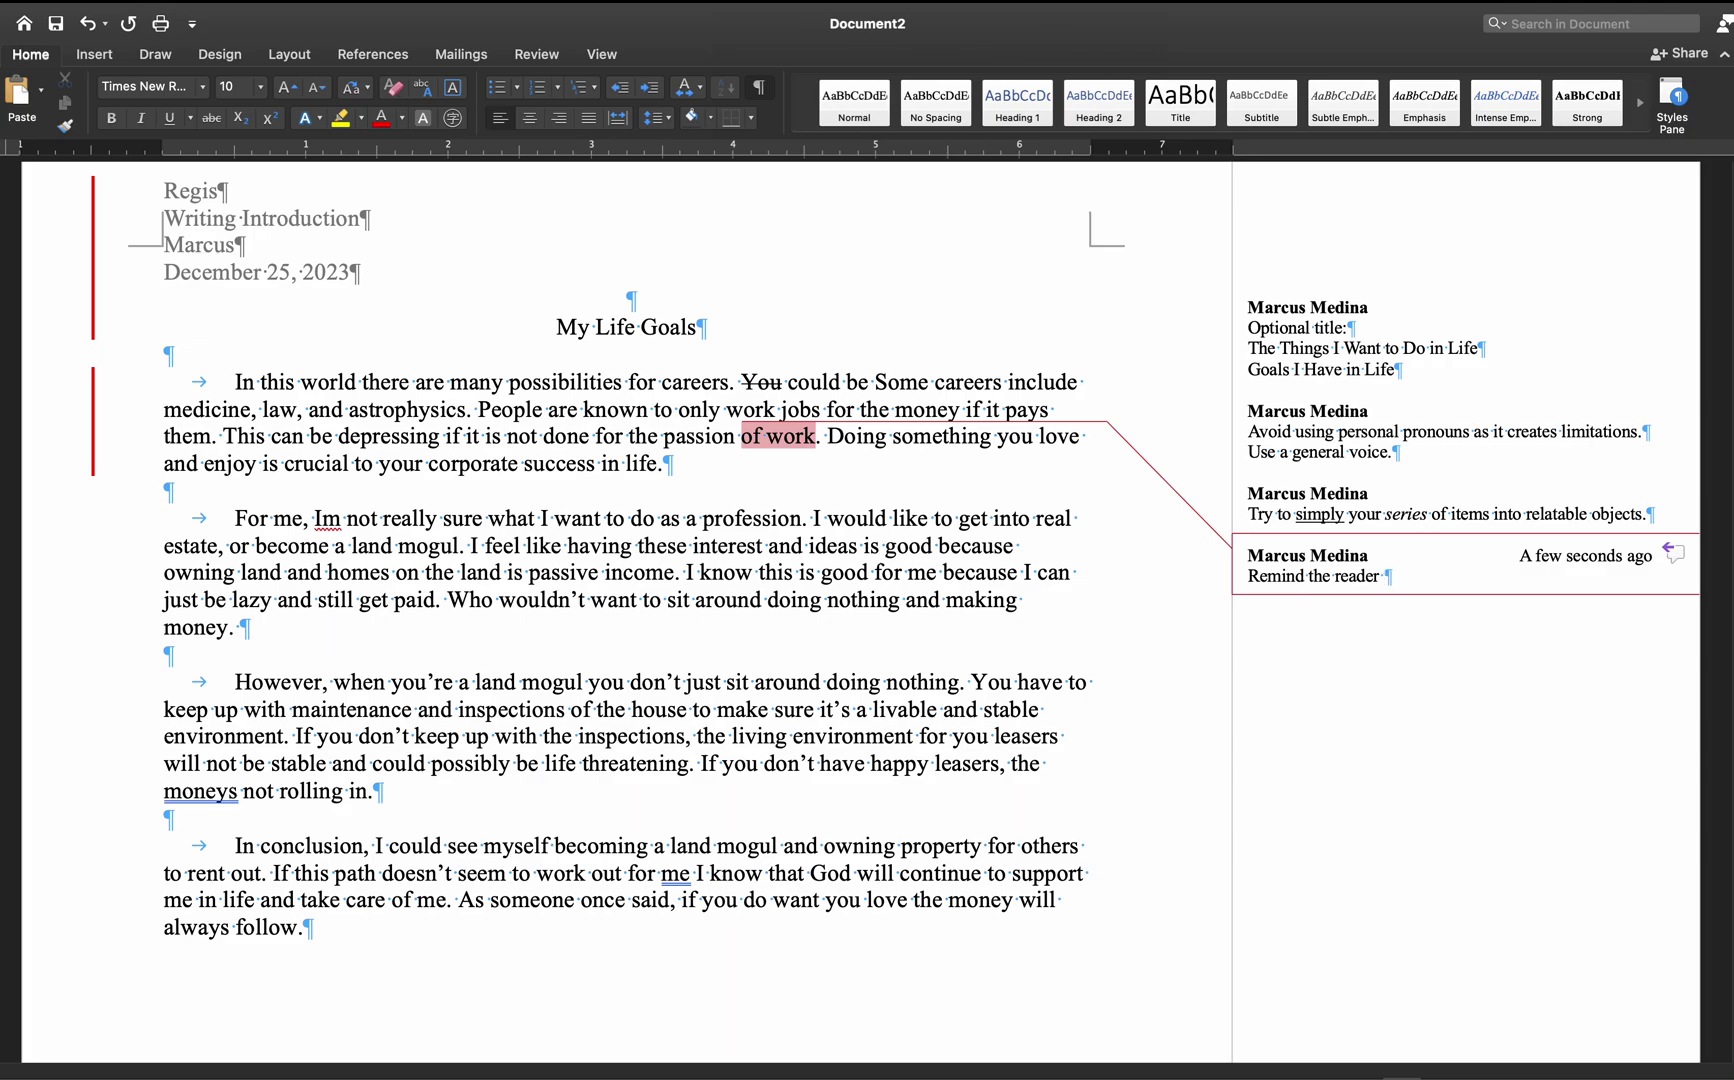
type("what they're reading us")
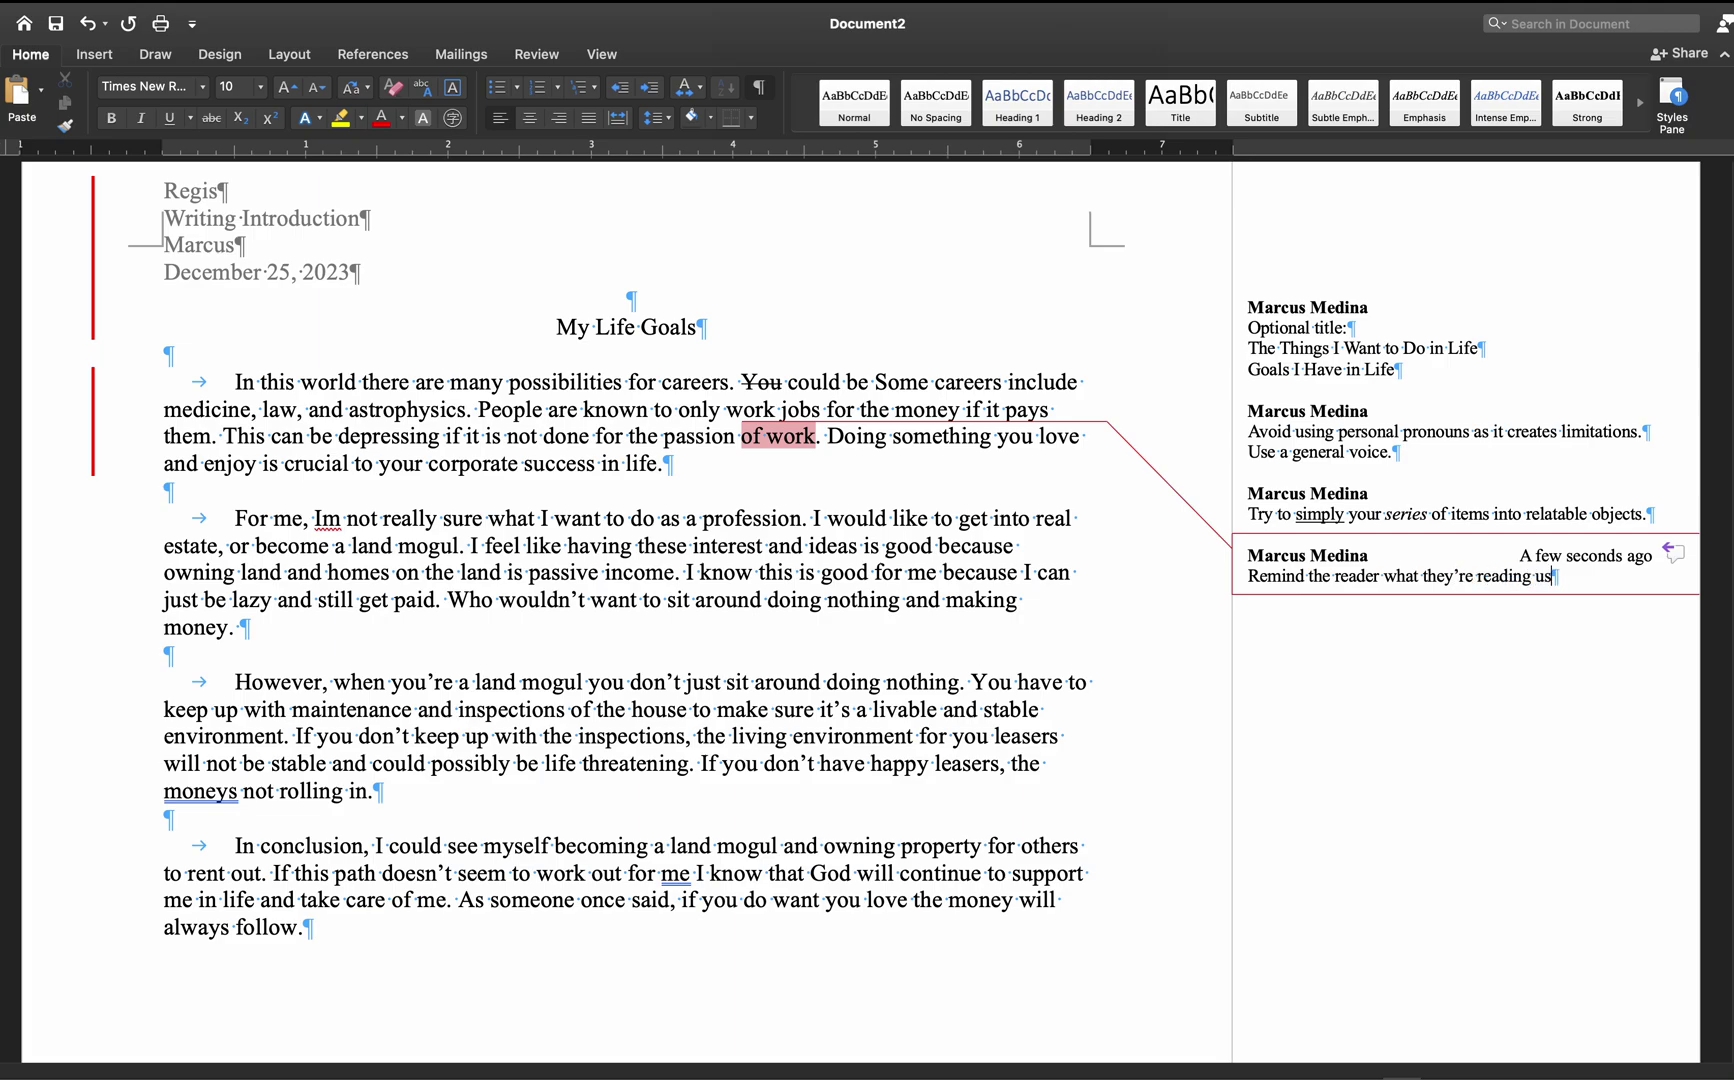
type("ing relateable key words.")
- Below a blank line in the comment, add "CAREER: Work, job, vocations… et cetera." and italicize "et cetera"
key("shift+Return")
key("shift+Return")
type("CAREER:")
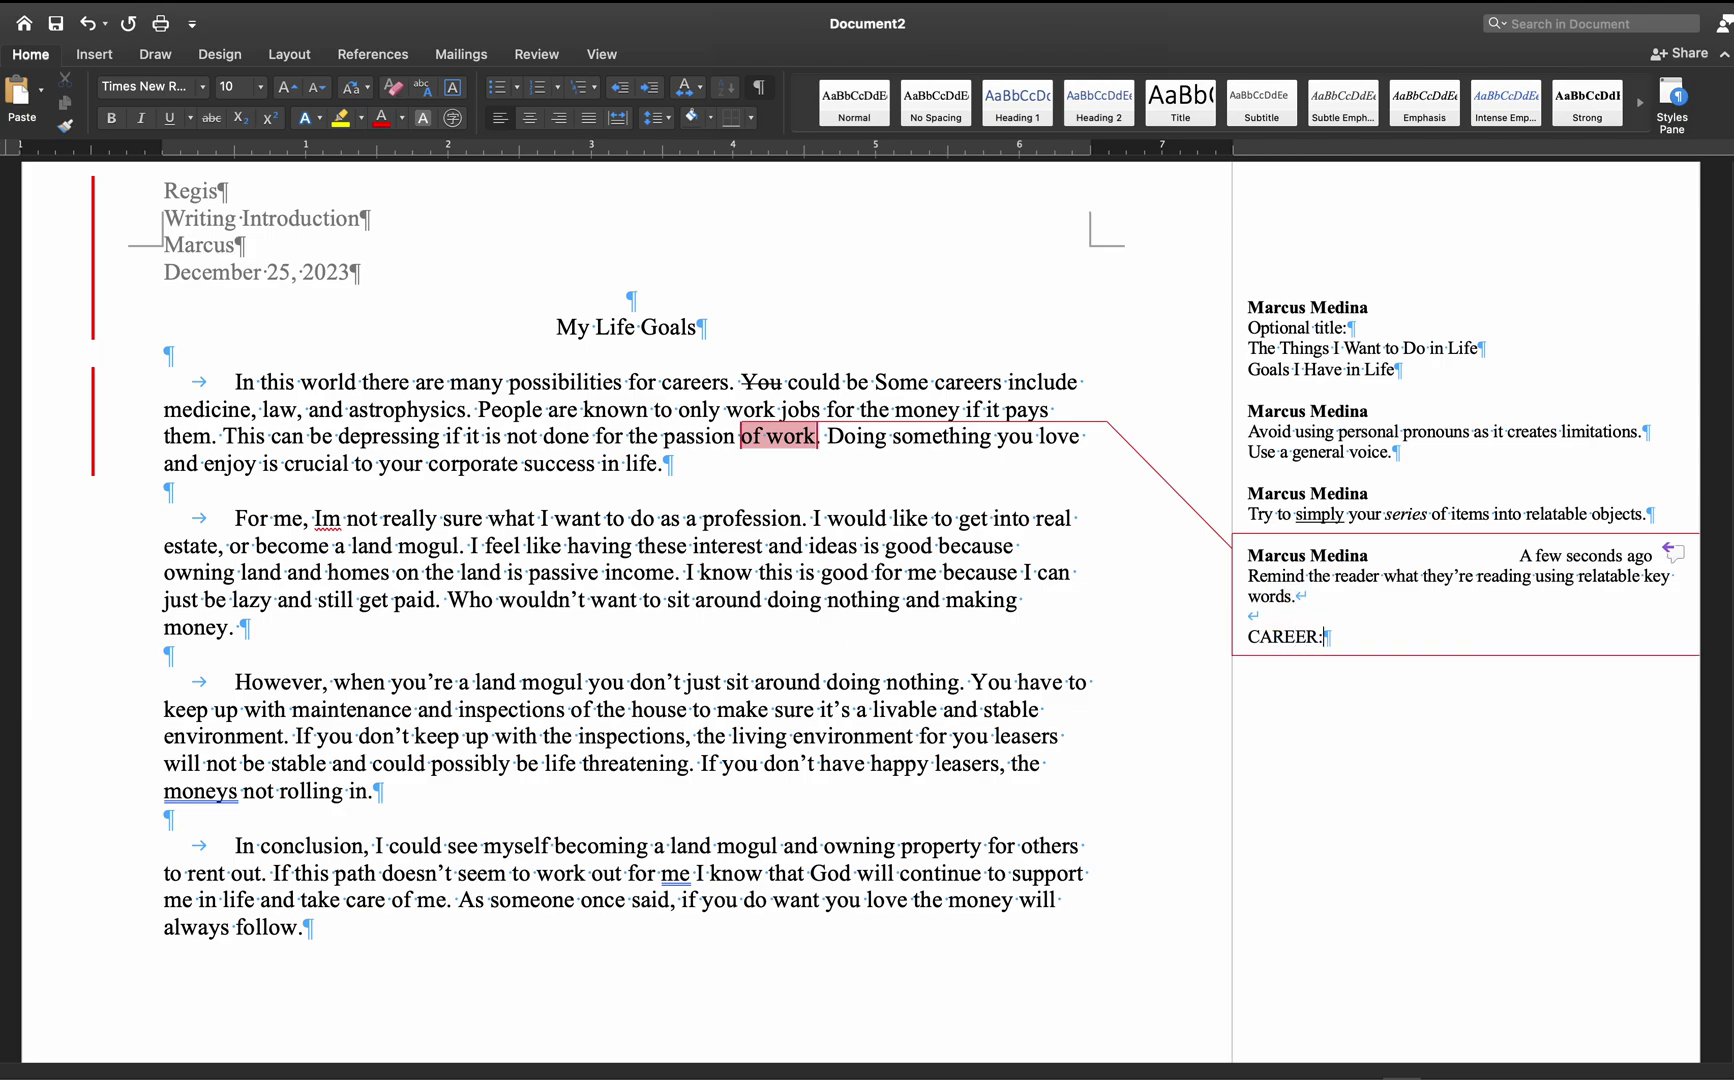
type("L")
key("BackSpace")
type(": Work")
type(", job, ")
type("vocations... ")
type("et cetre")
key("BackSpace")
key("BackSpace")
type("era.")
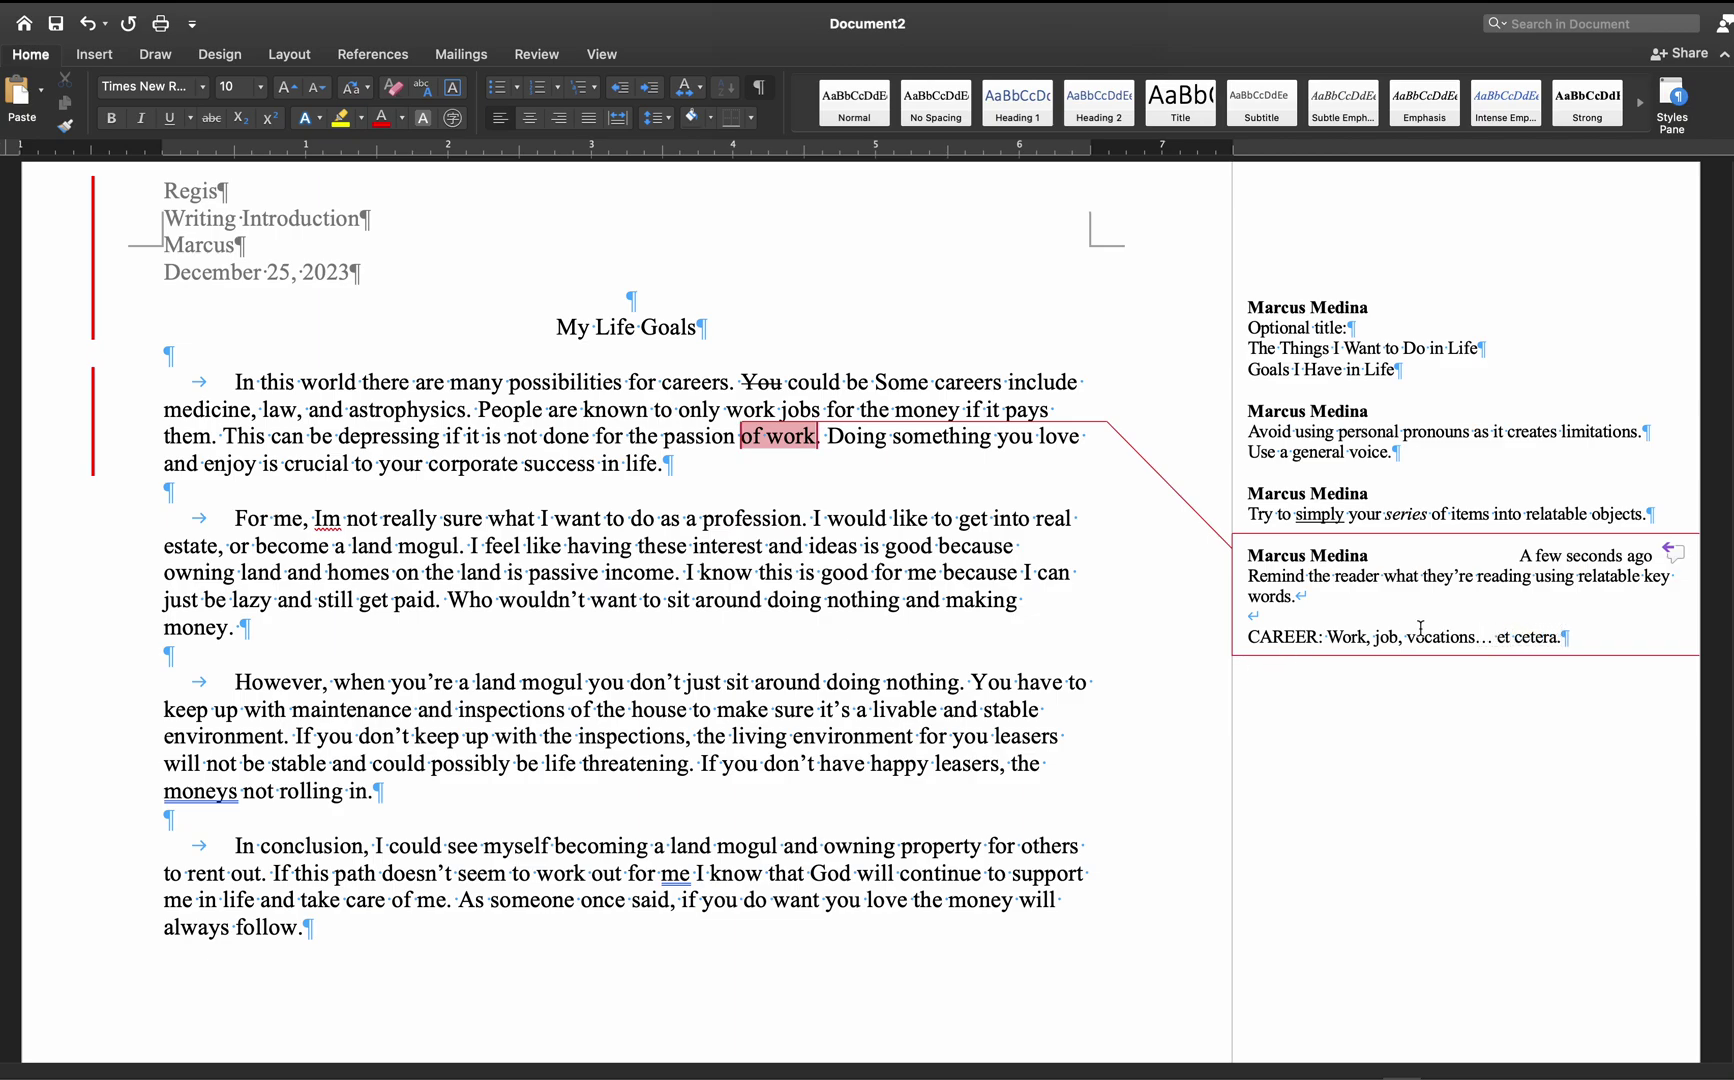
left_click_drag(1497, 637, 1557, 643)
key("ctrl+i")
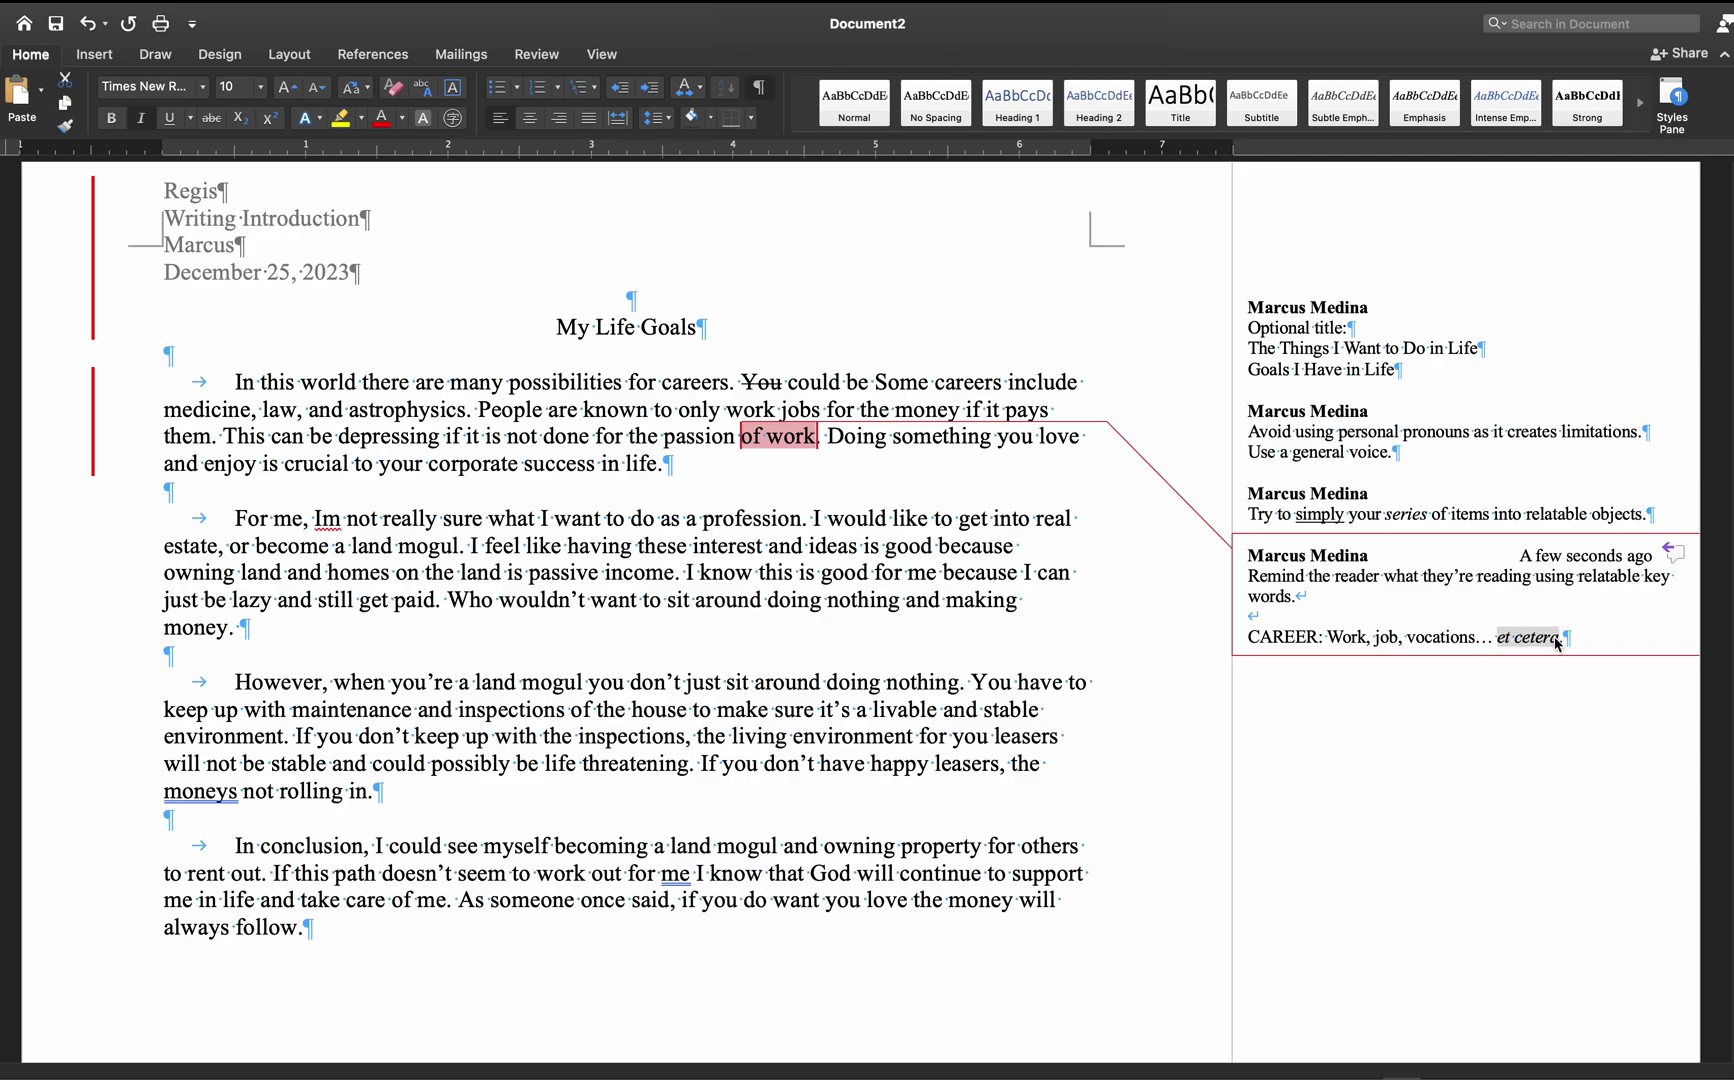
left_click(821, 437)
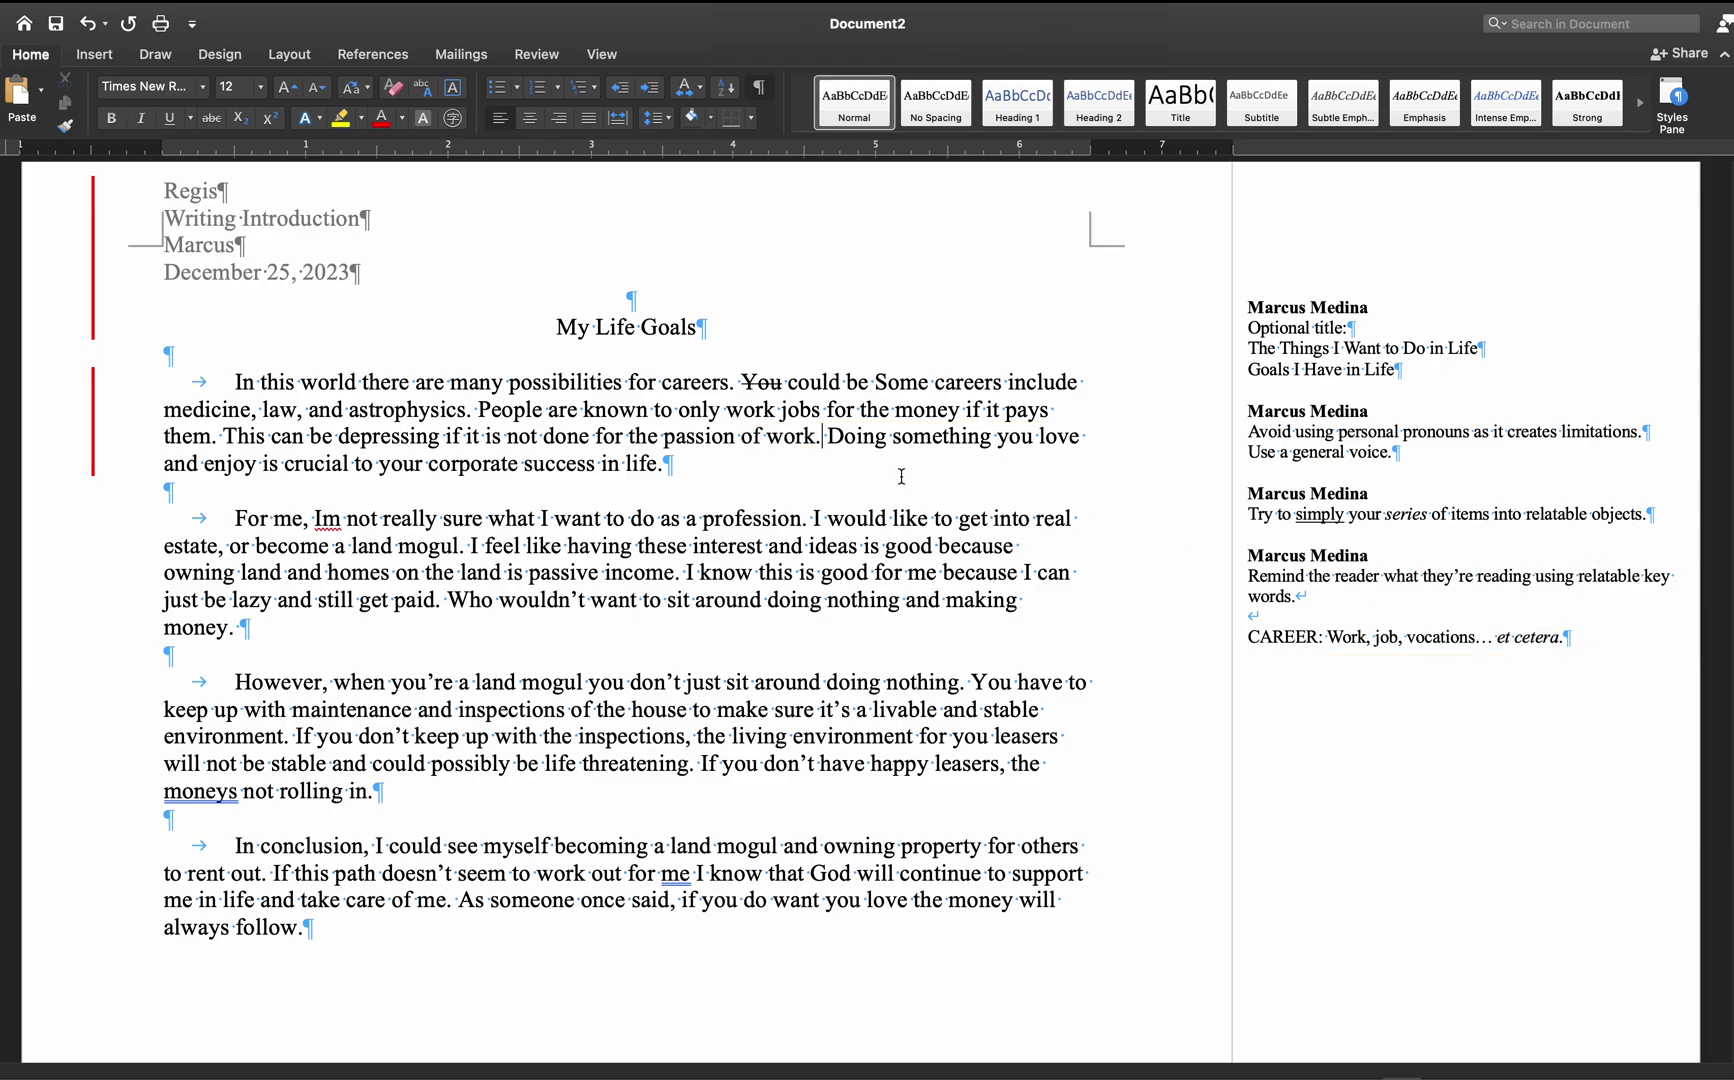
- Review the career-related key words in the first paragraph, the opening of the second paragraph and the whole essay body
mouse_move(770, 440)
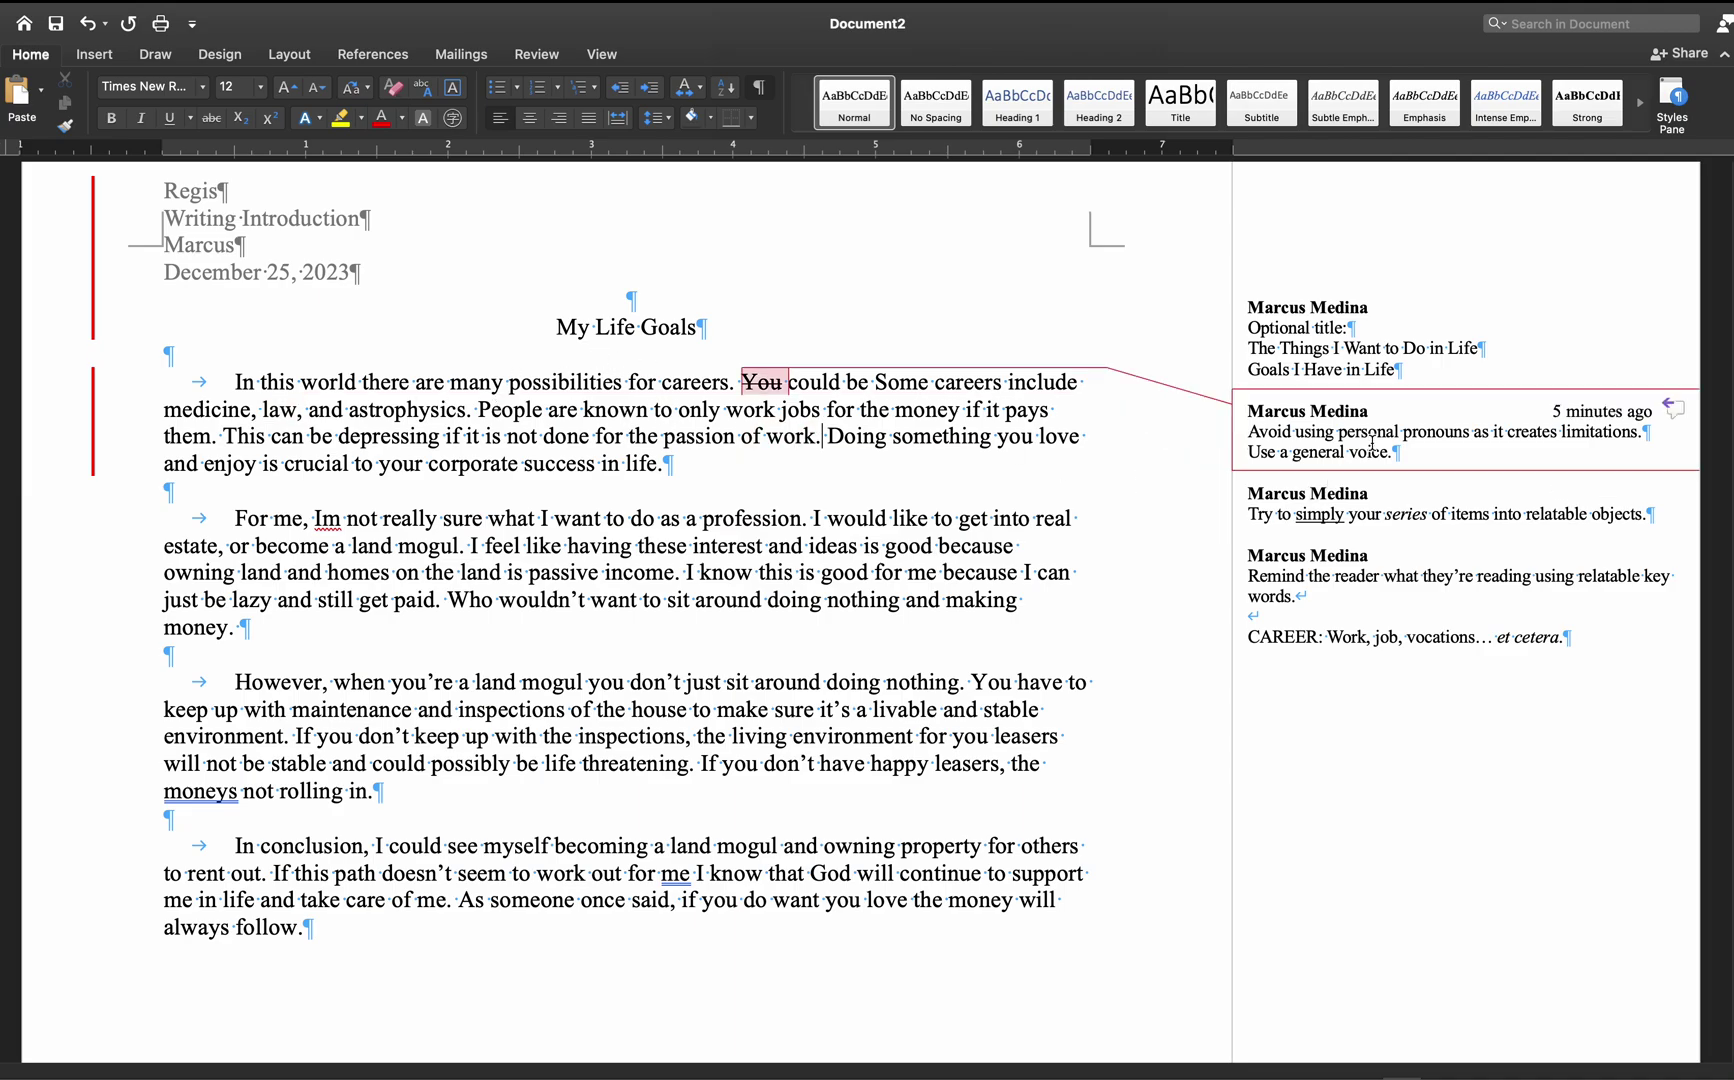
double_click(700, 385)
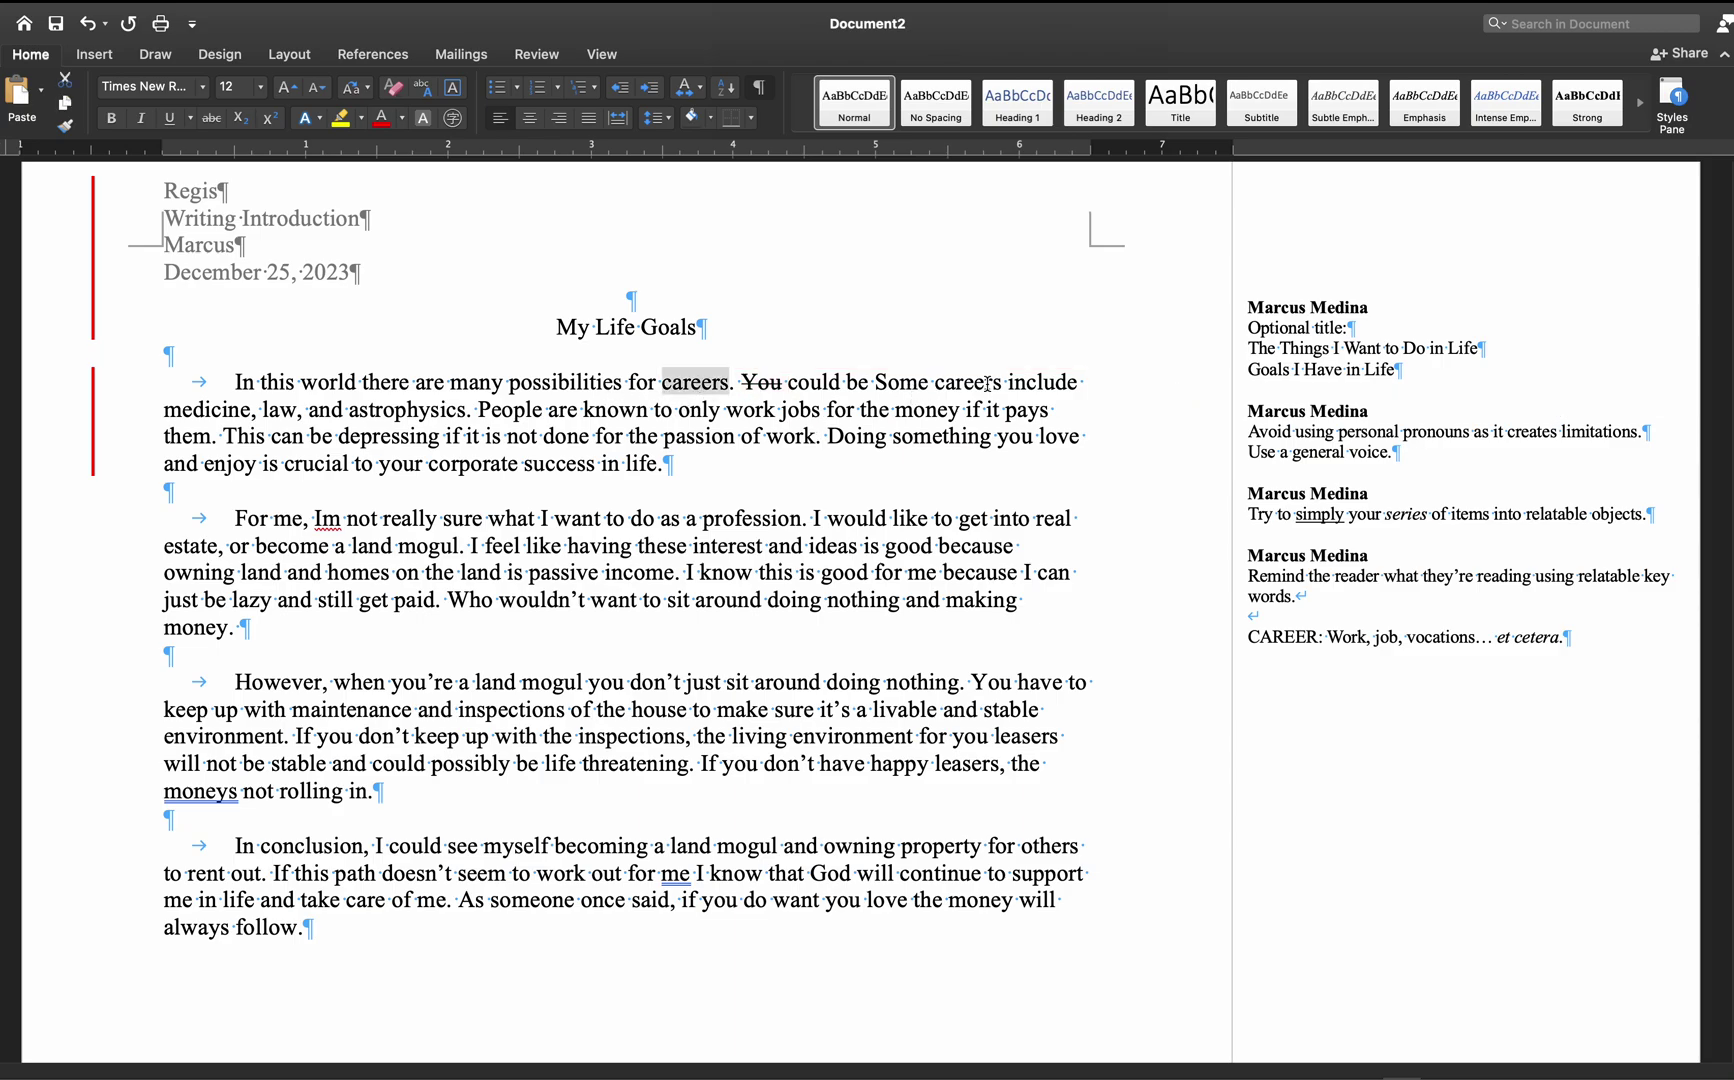
double_click(279, 411)
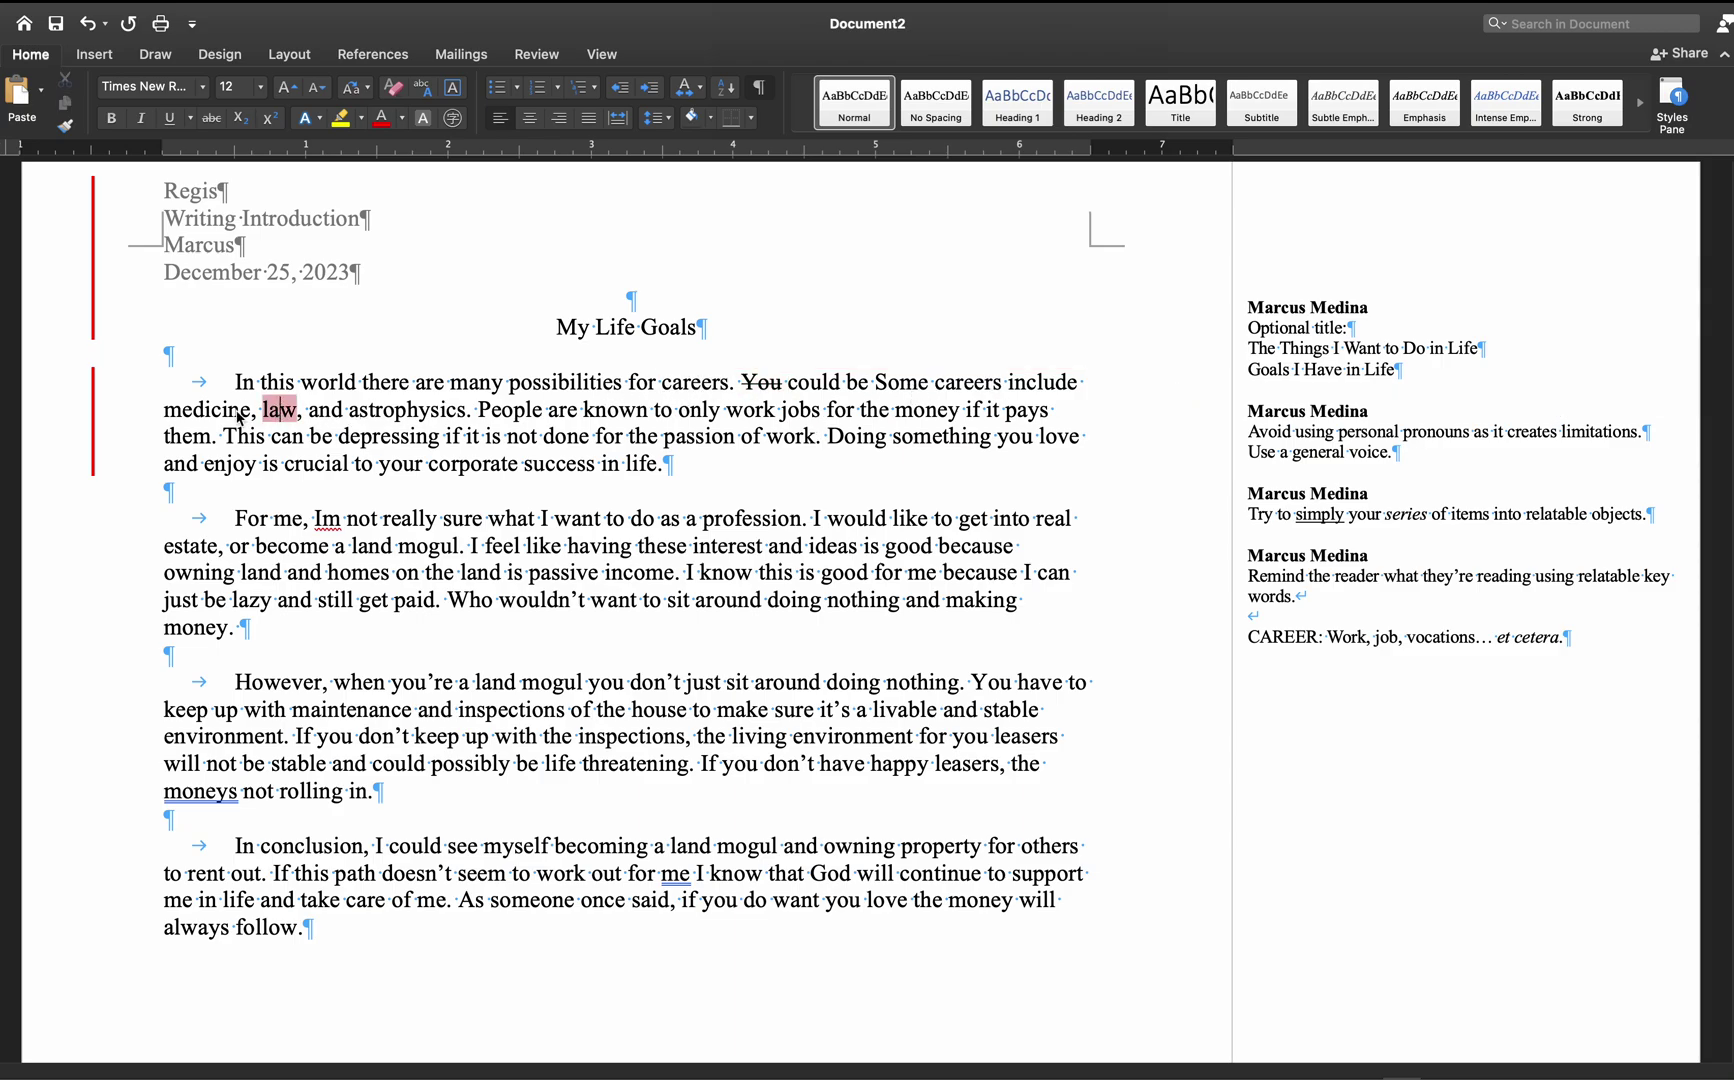
double_click(443, 408)
left_click(562, 410)
double_click(790, 436)
left_click(728, 408)
left_click(673, 463)
left_click_drag(236, 518, 797, 522)
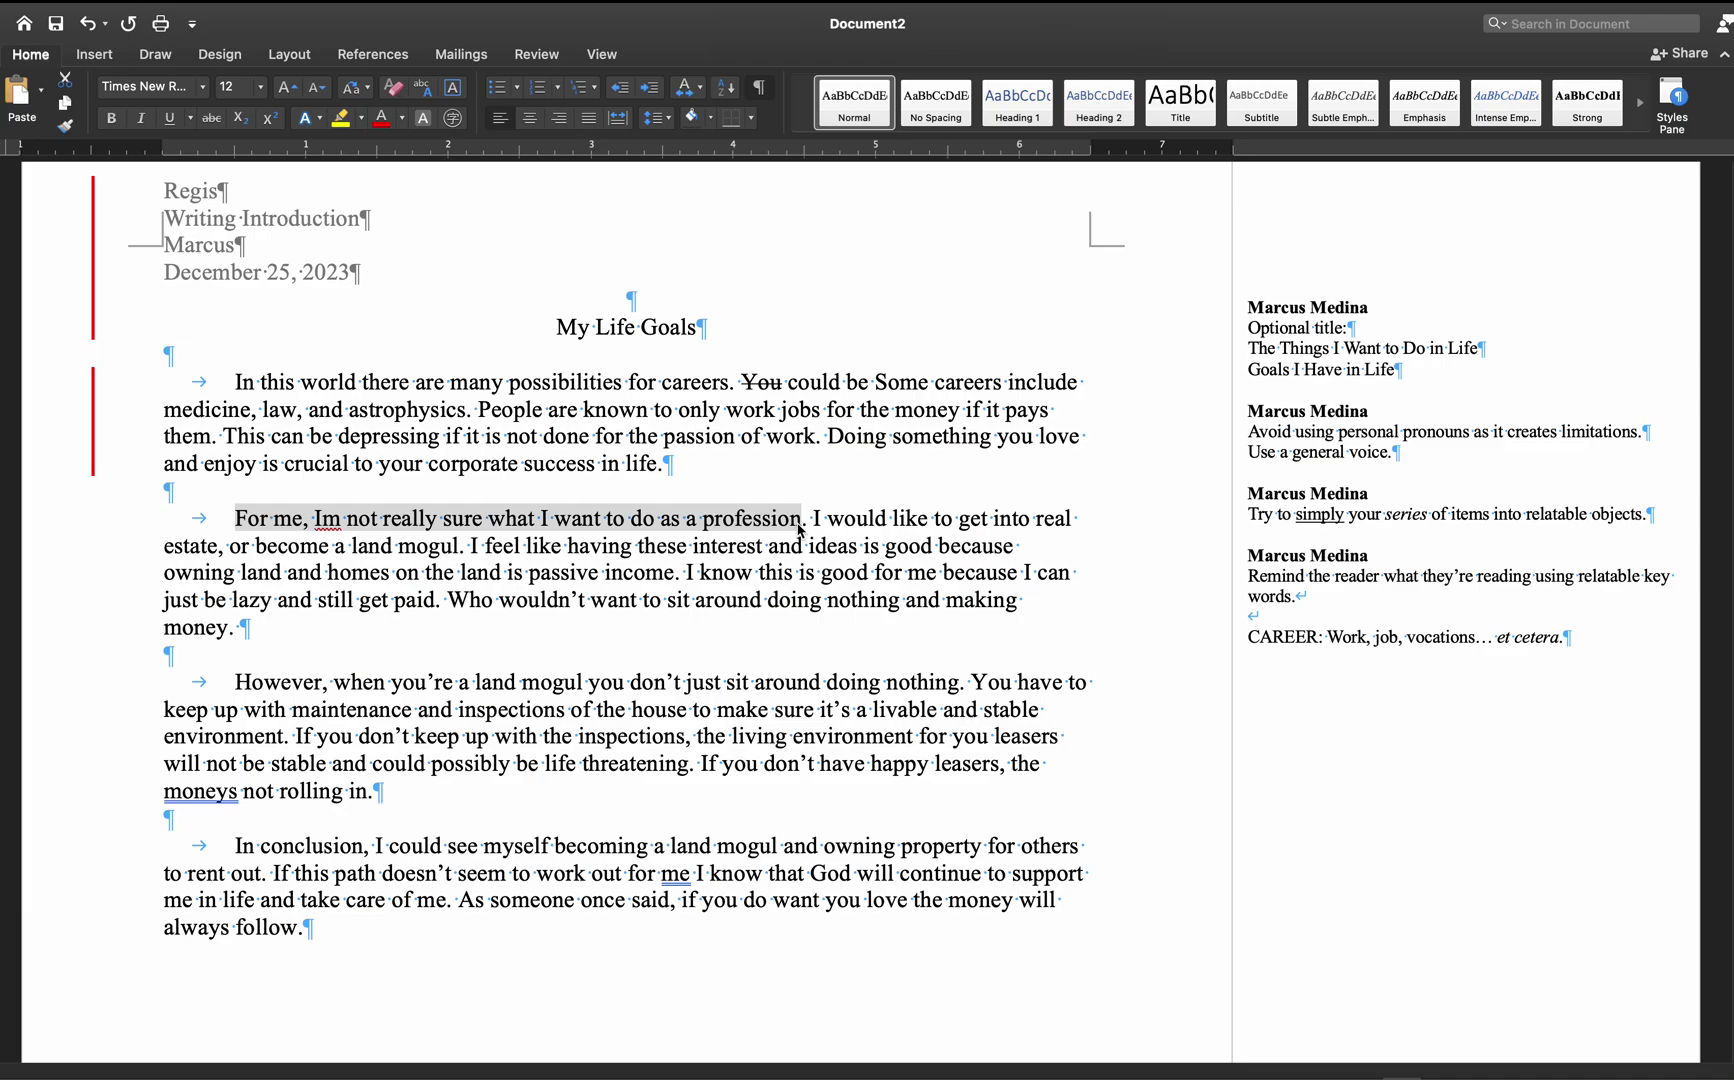
left_click(411, 568)
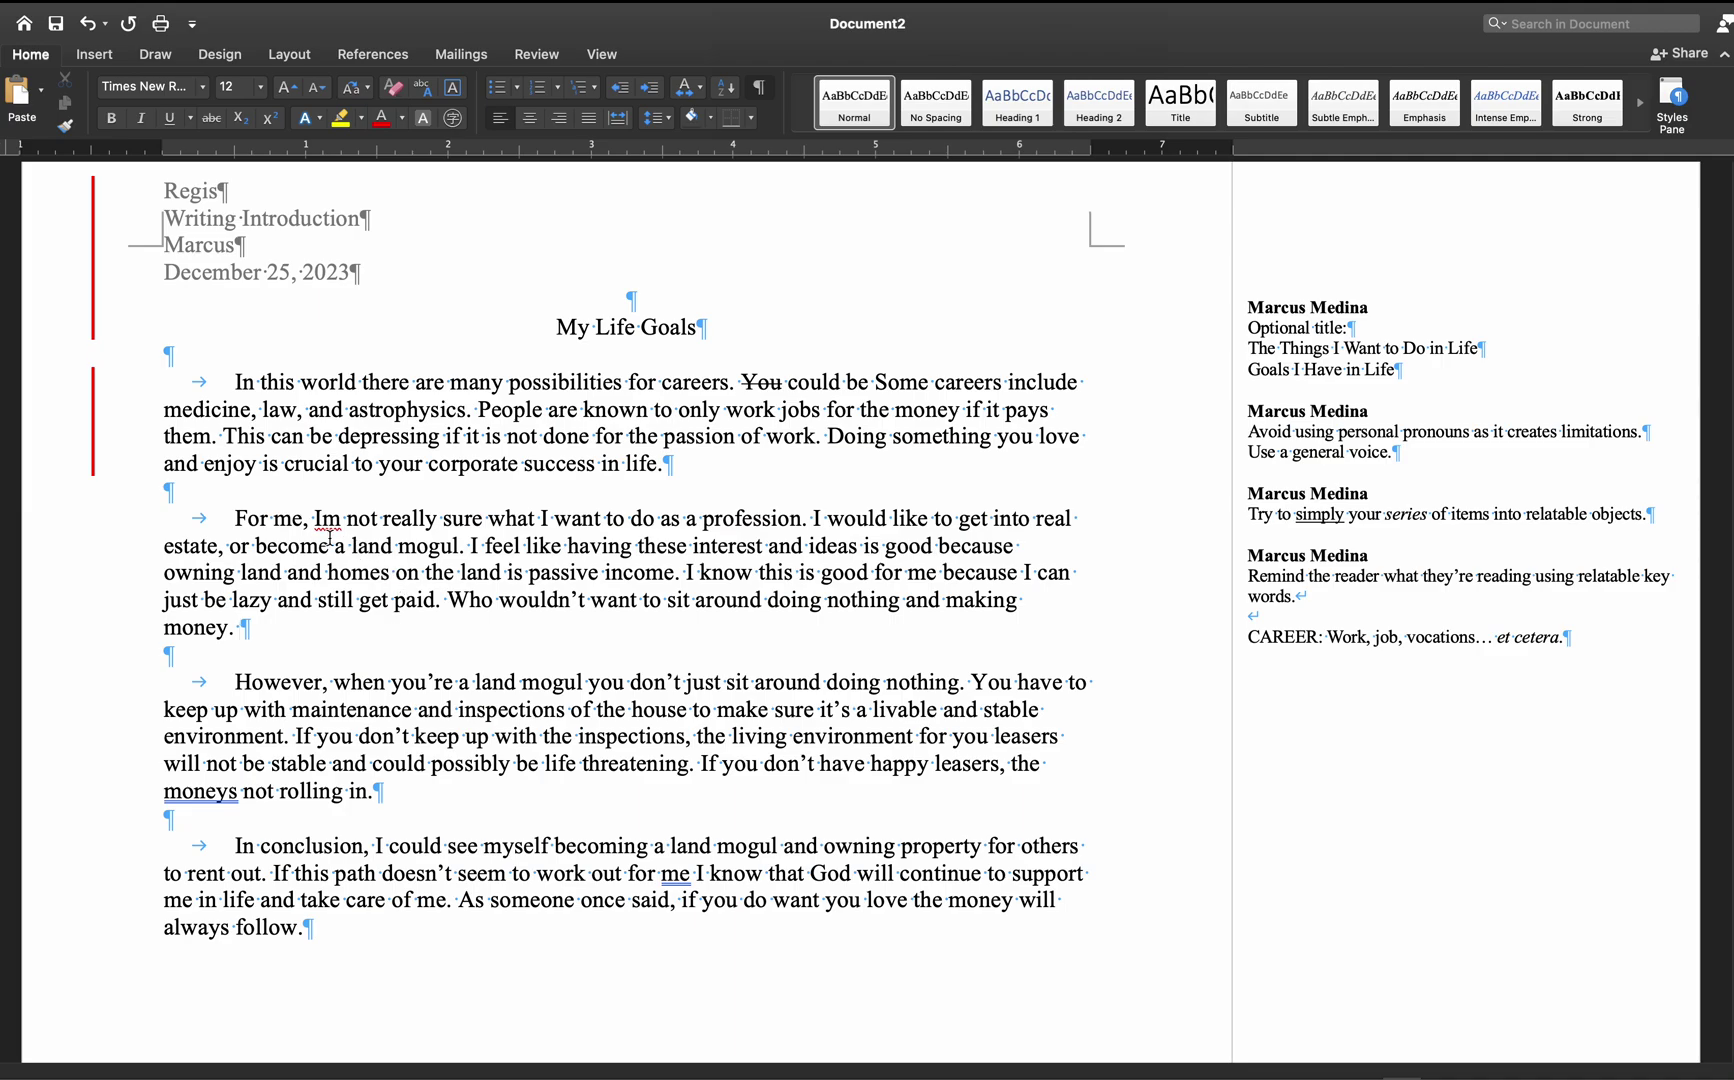
left_click_drag(234, 518, 345, 520)
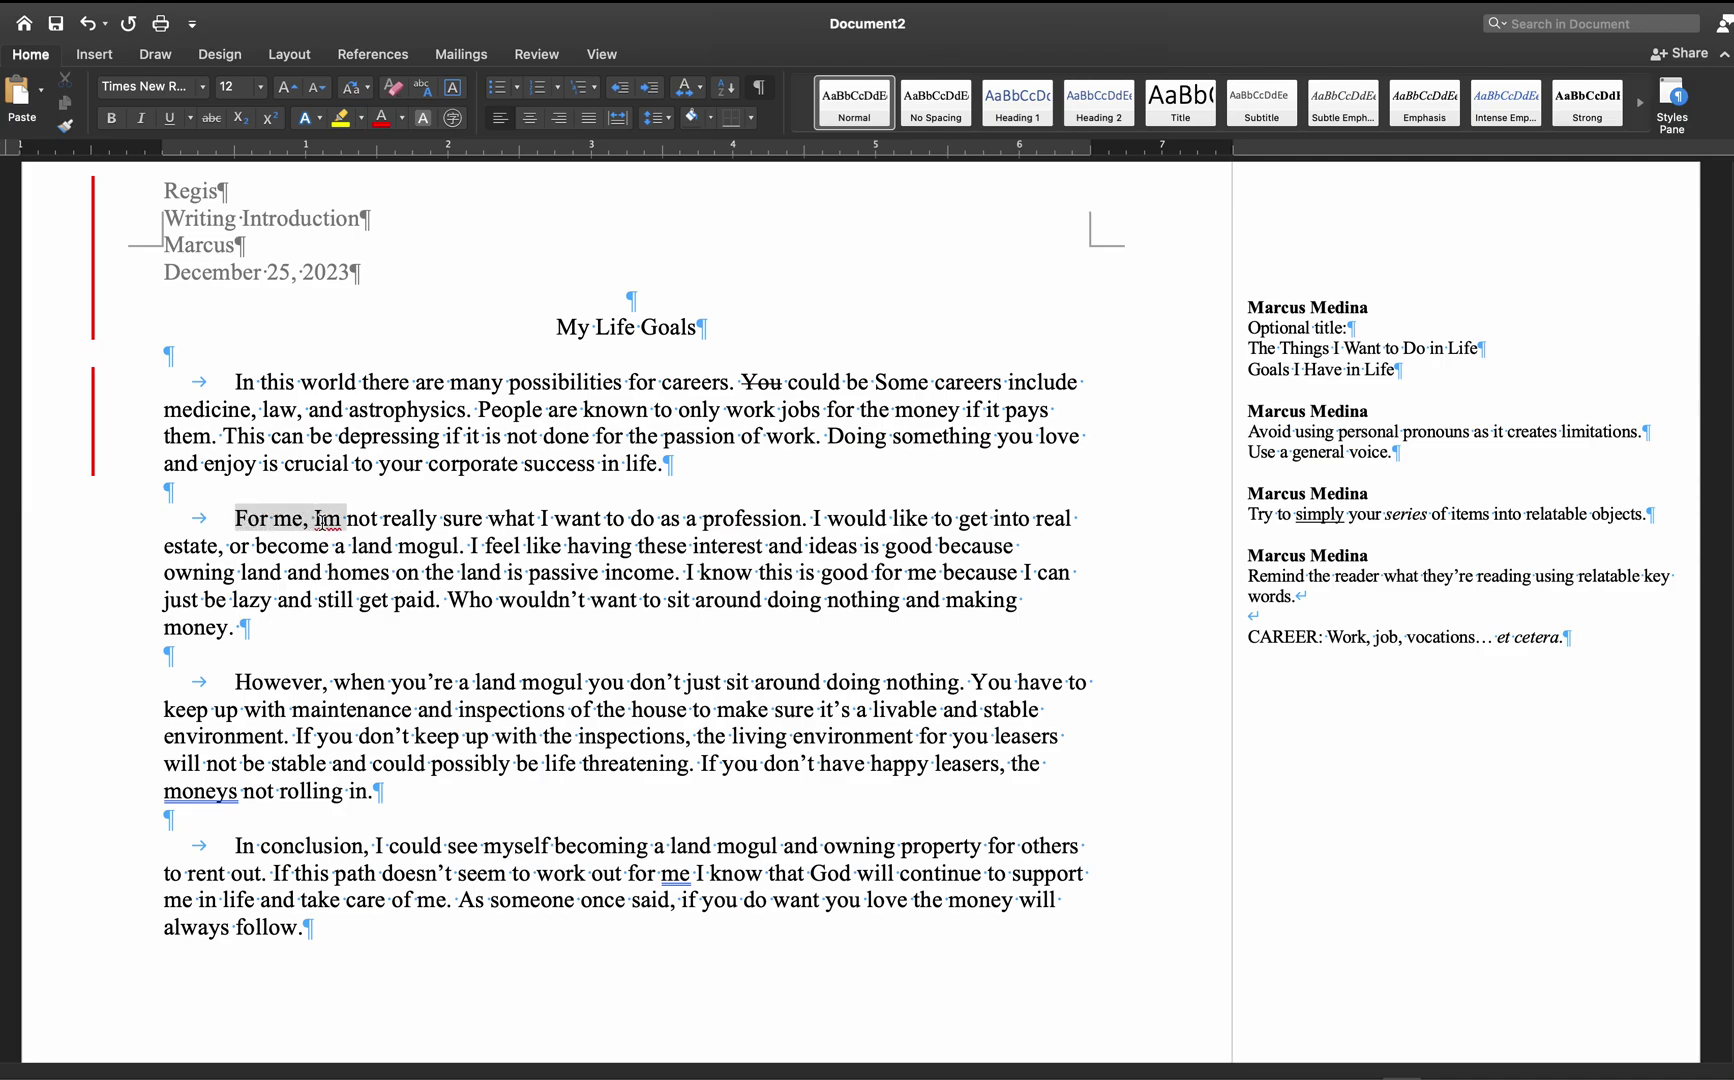
left_click_drag(236, 383, 530, 940)
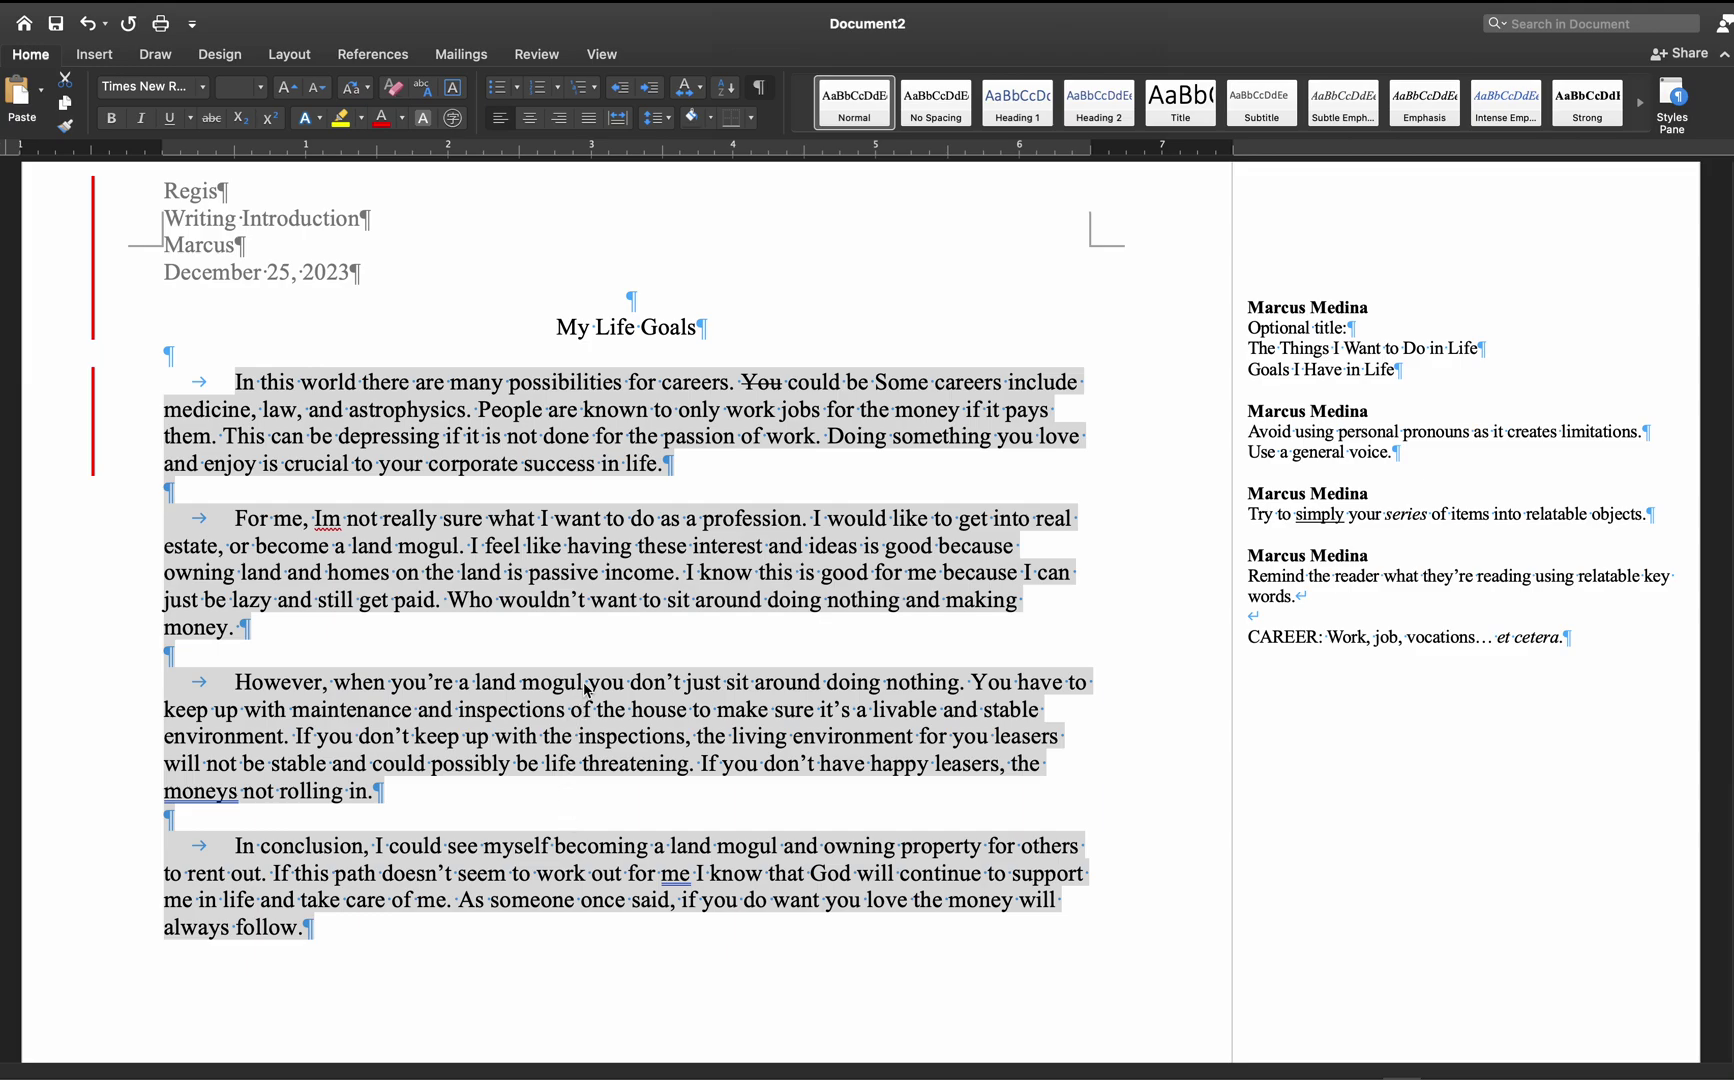
- Remove the blank line between the first and second paragraphs, keeping the indent before "For me"
left_click(248, 522)
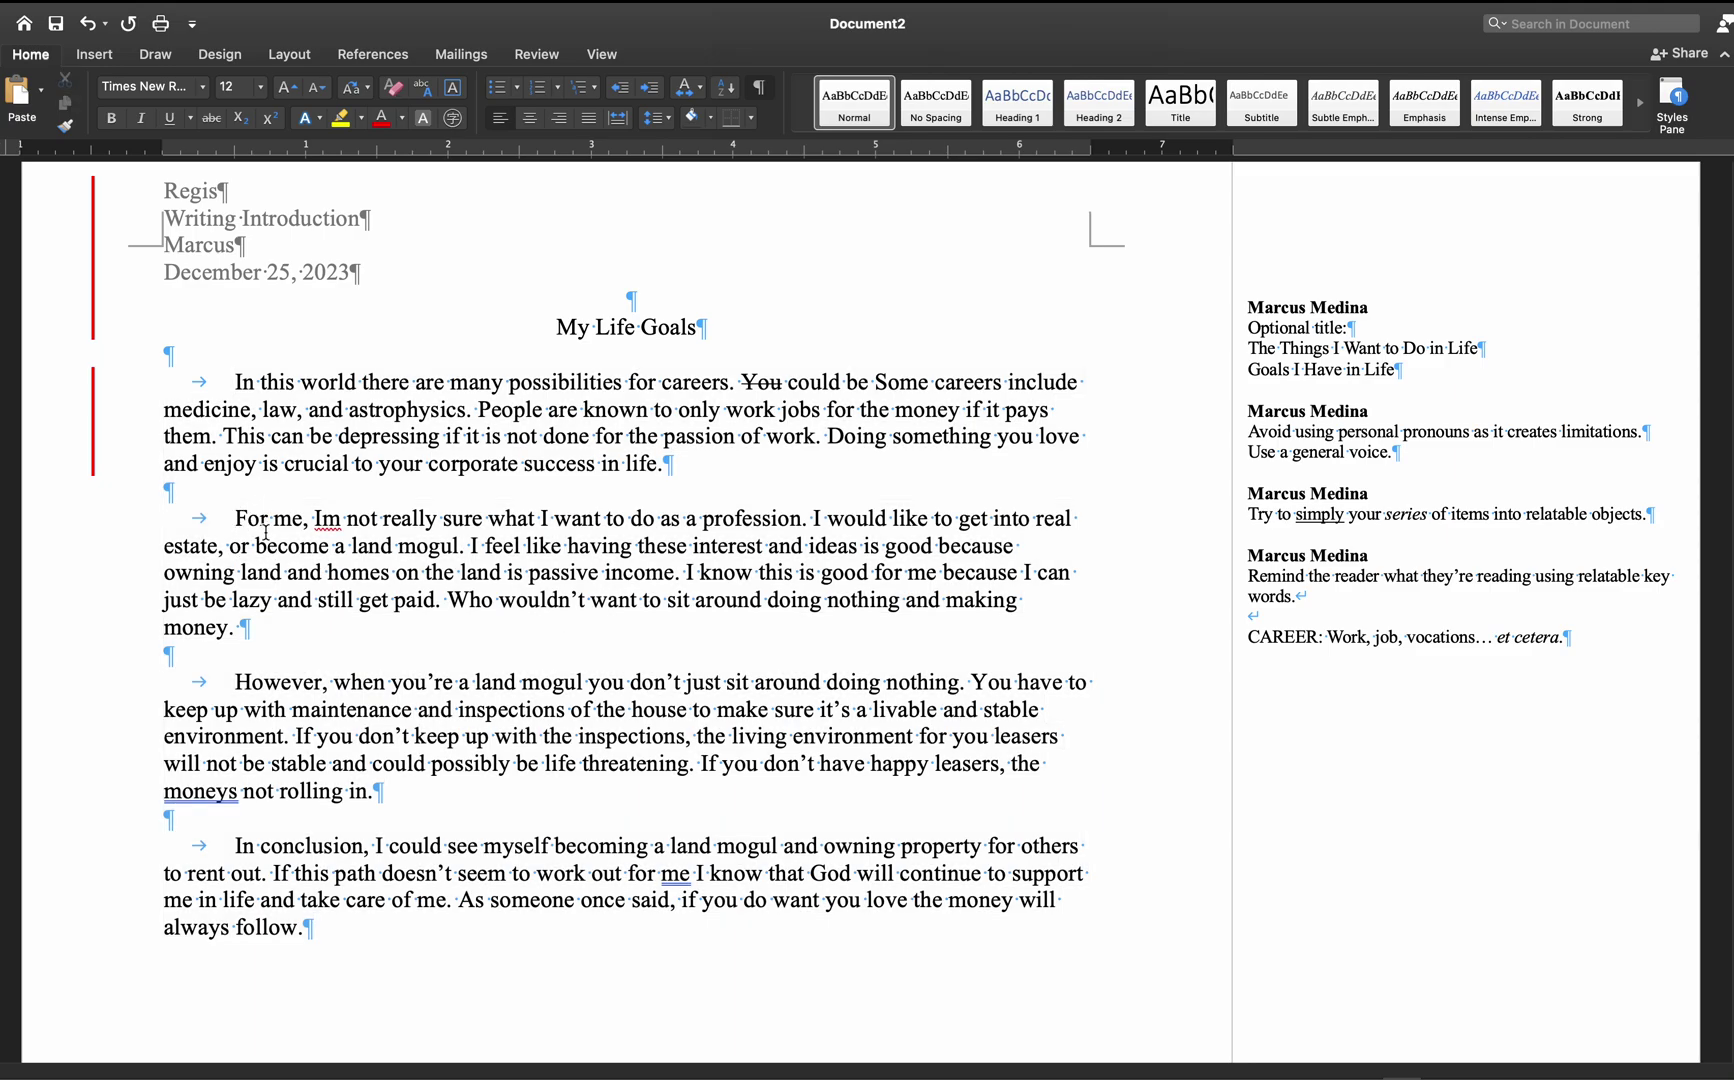
key("BackSpace")
key("BackSpace")
key("BackSpace")
key("super+z")
key("Tab")
key("BackSpace")
key("Tab")
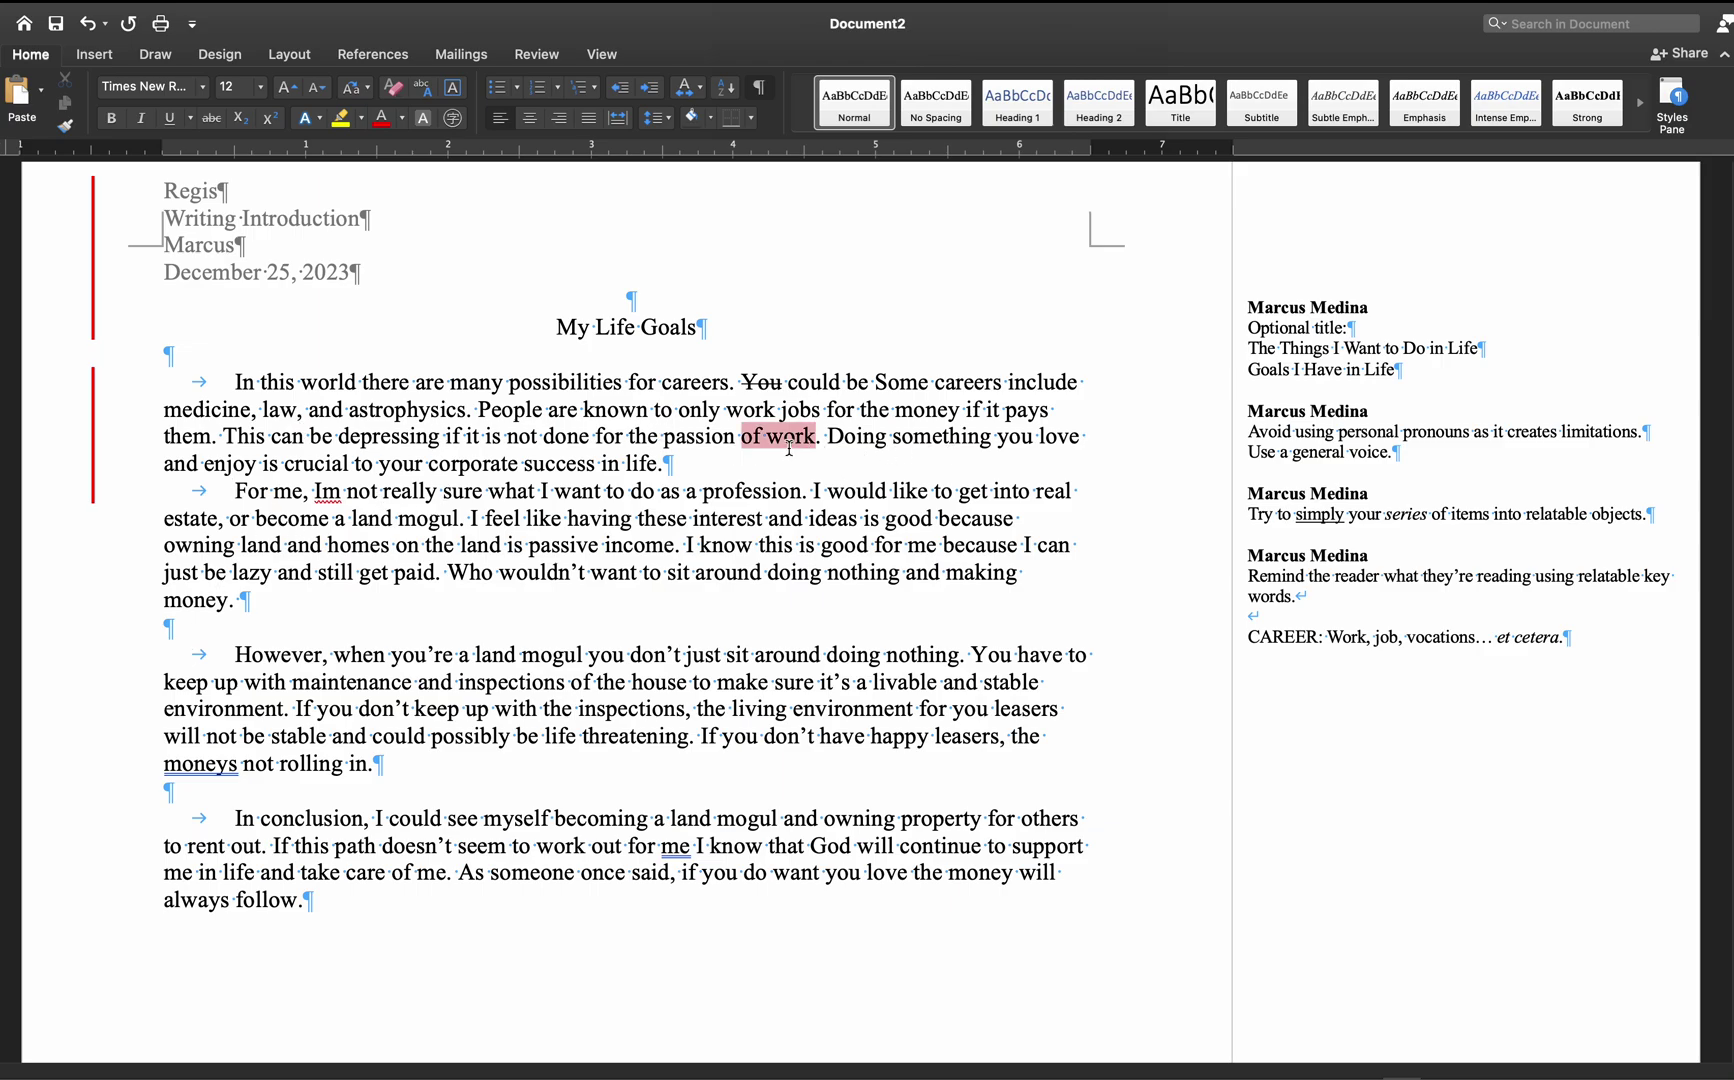
- Join the first paragraph's last two sentences with ", so" after "work" and lowercase "doing"
left_click_drag(828, 437, 683, 457)
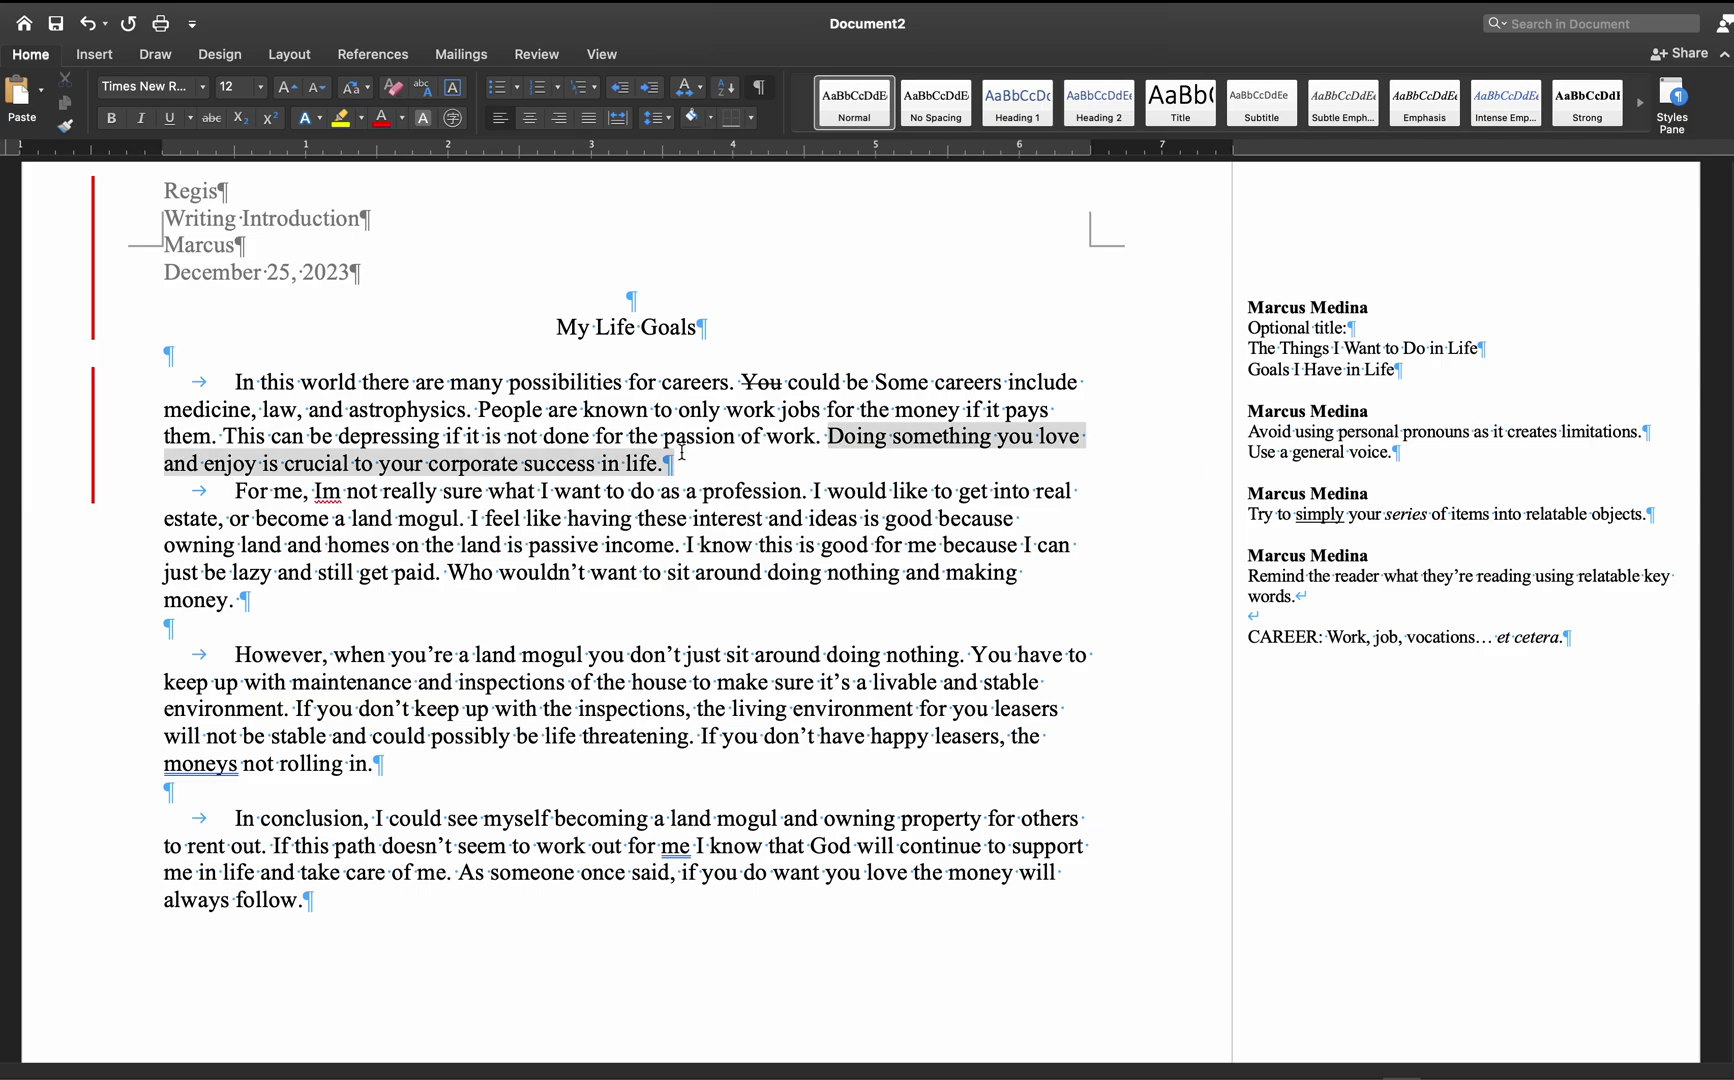
left_click_drag(741, 437, 809, 442)
left_click(814, 446)
left_click(642, 479)
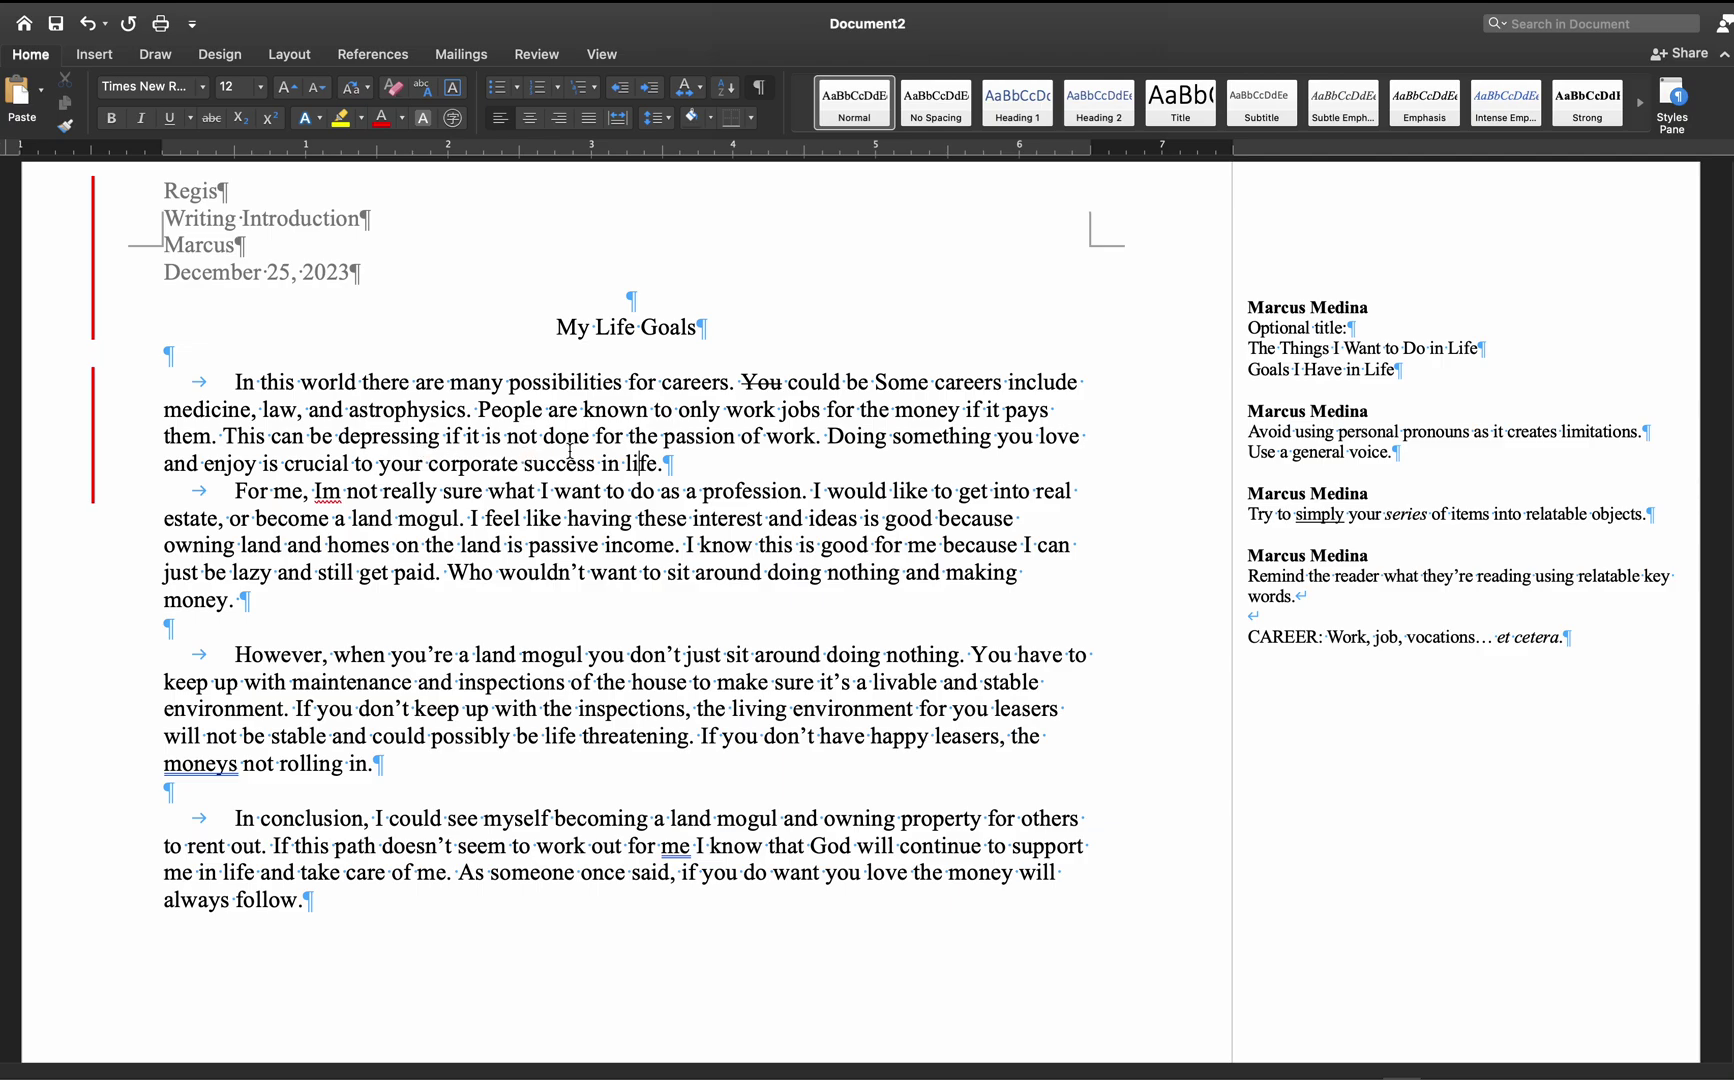
left_click_drag(741, 440, 781, 453)
left_click(818, 440)
key("BackSpace")
type(", so")
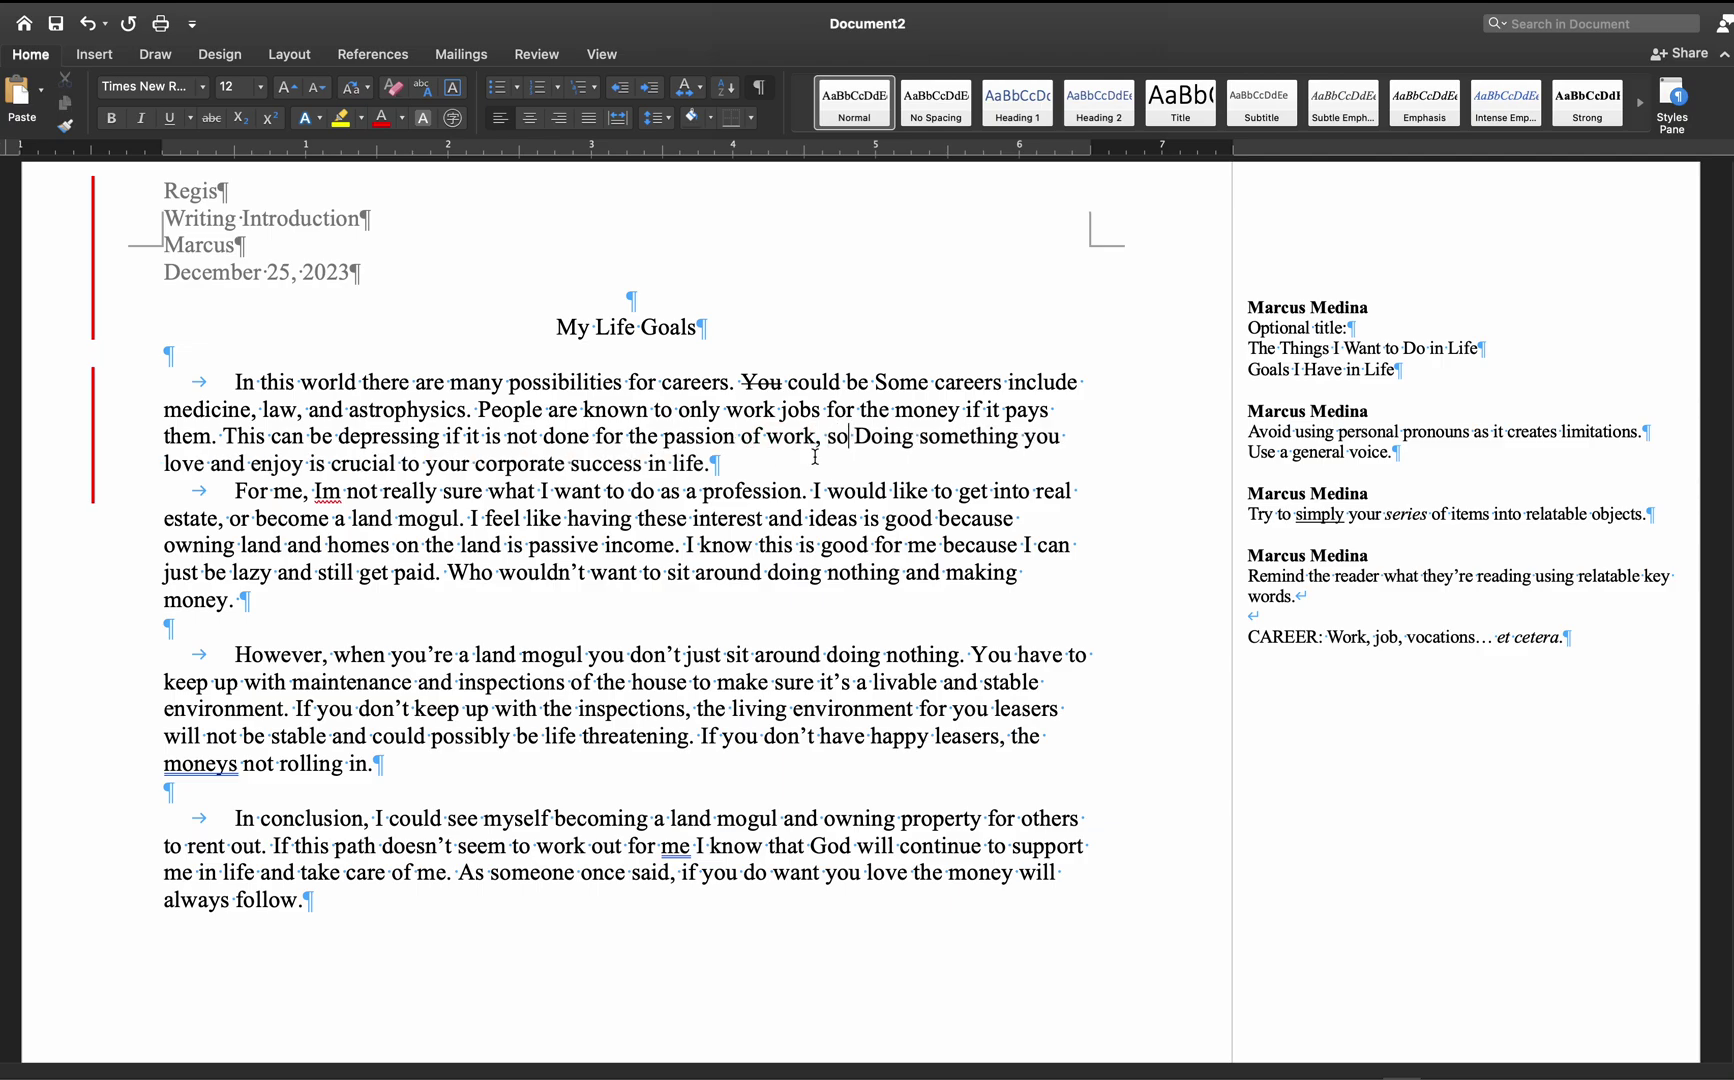
left_click(868, 436)
key("BackSpace")
type("d")
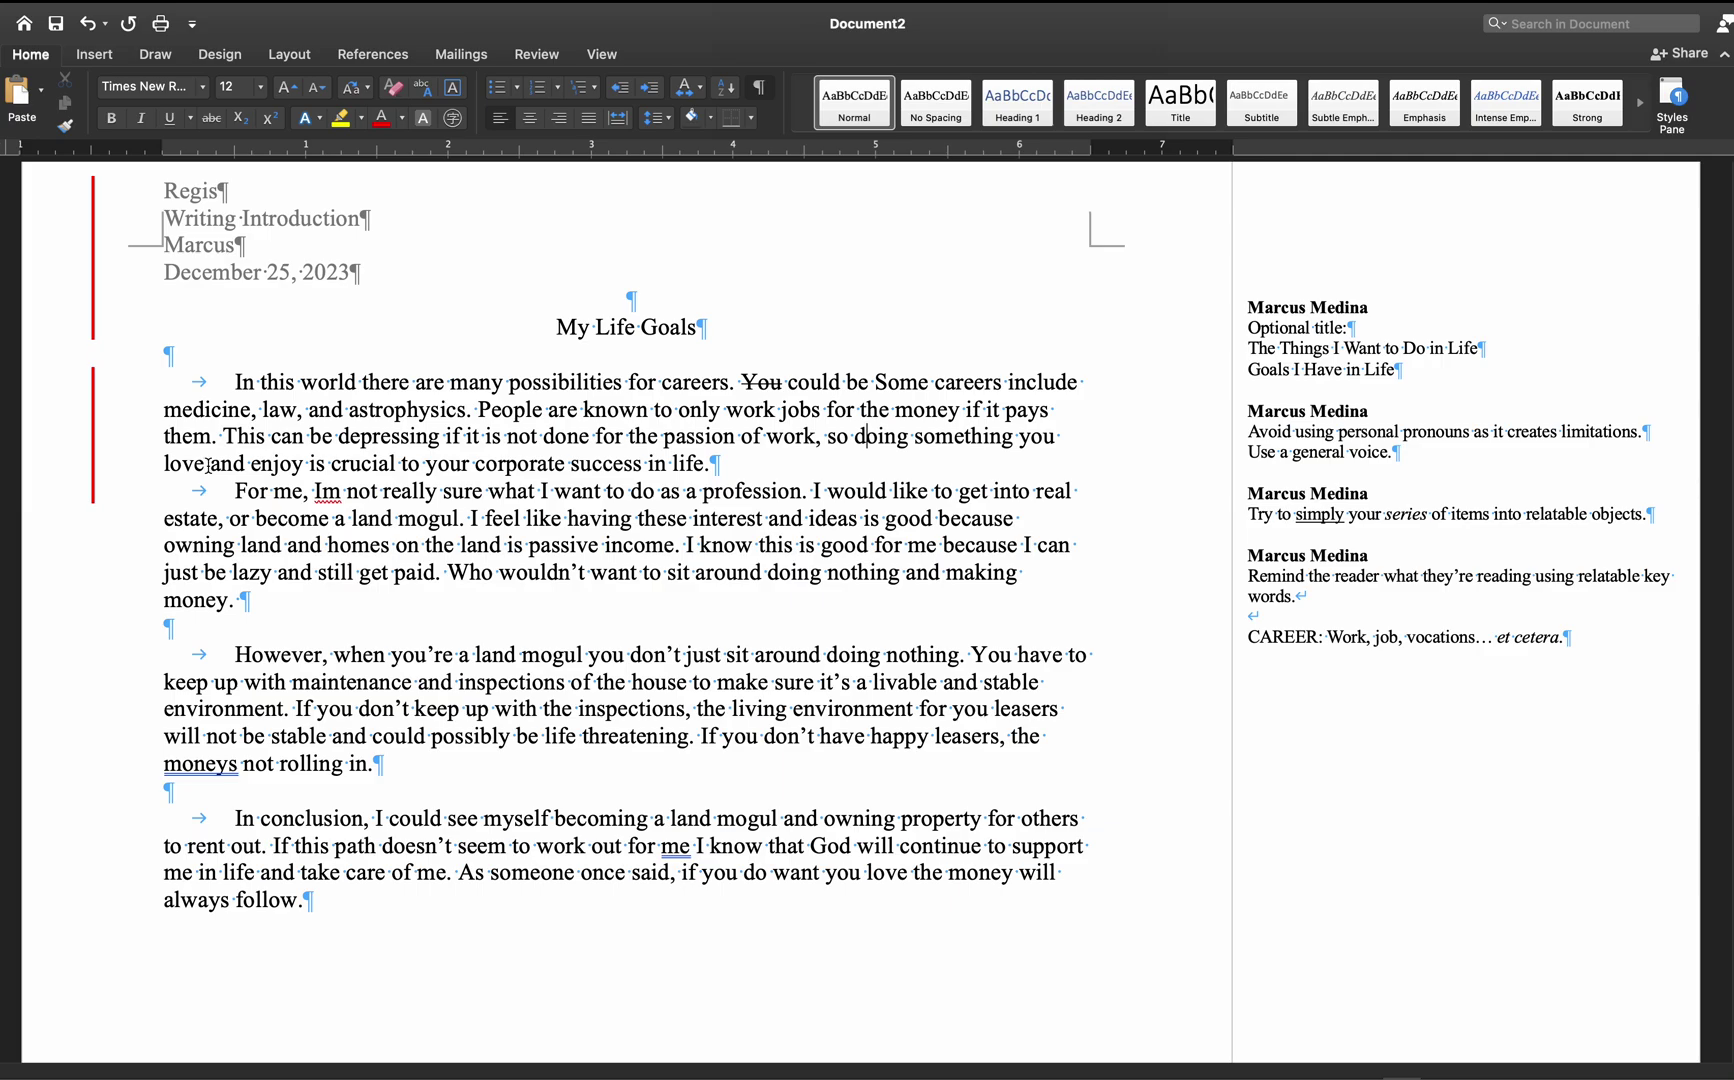
- Delete "love and", "your" and "in life" from the end of the first paragraph
left_click_drag(166, 465, 236, 472)
key("BackSpace")
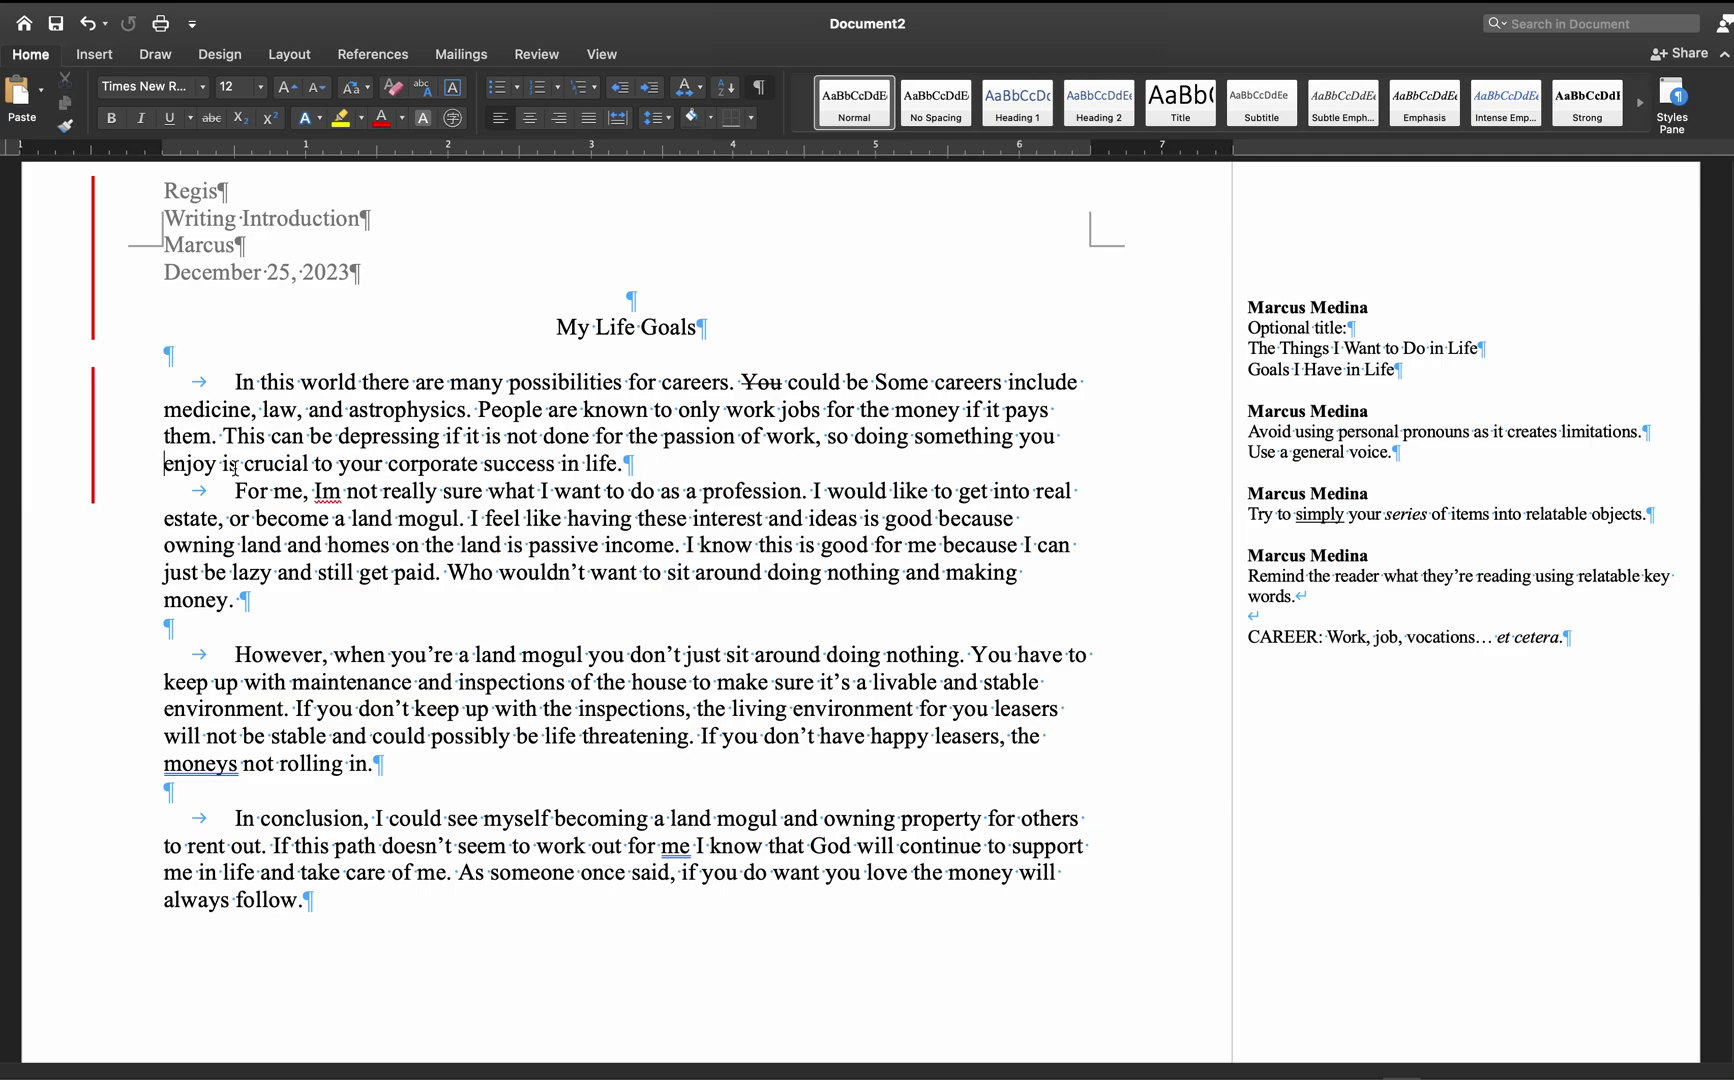
double_click(366, 465)
key("BackSpace")
left_click_drag(506, 463, 569, 461)
key("BackSpace")
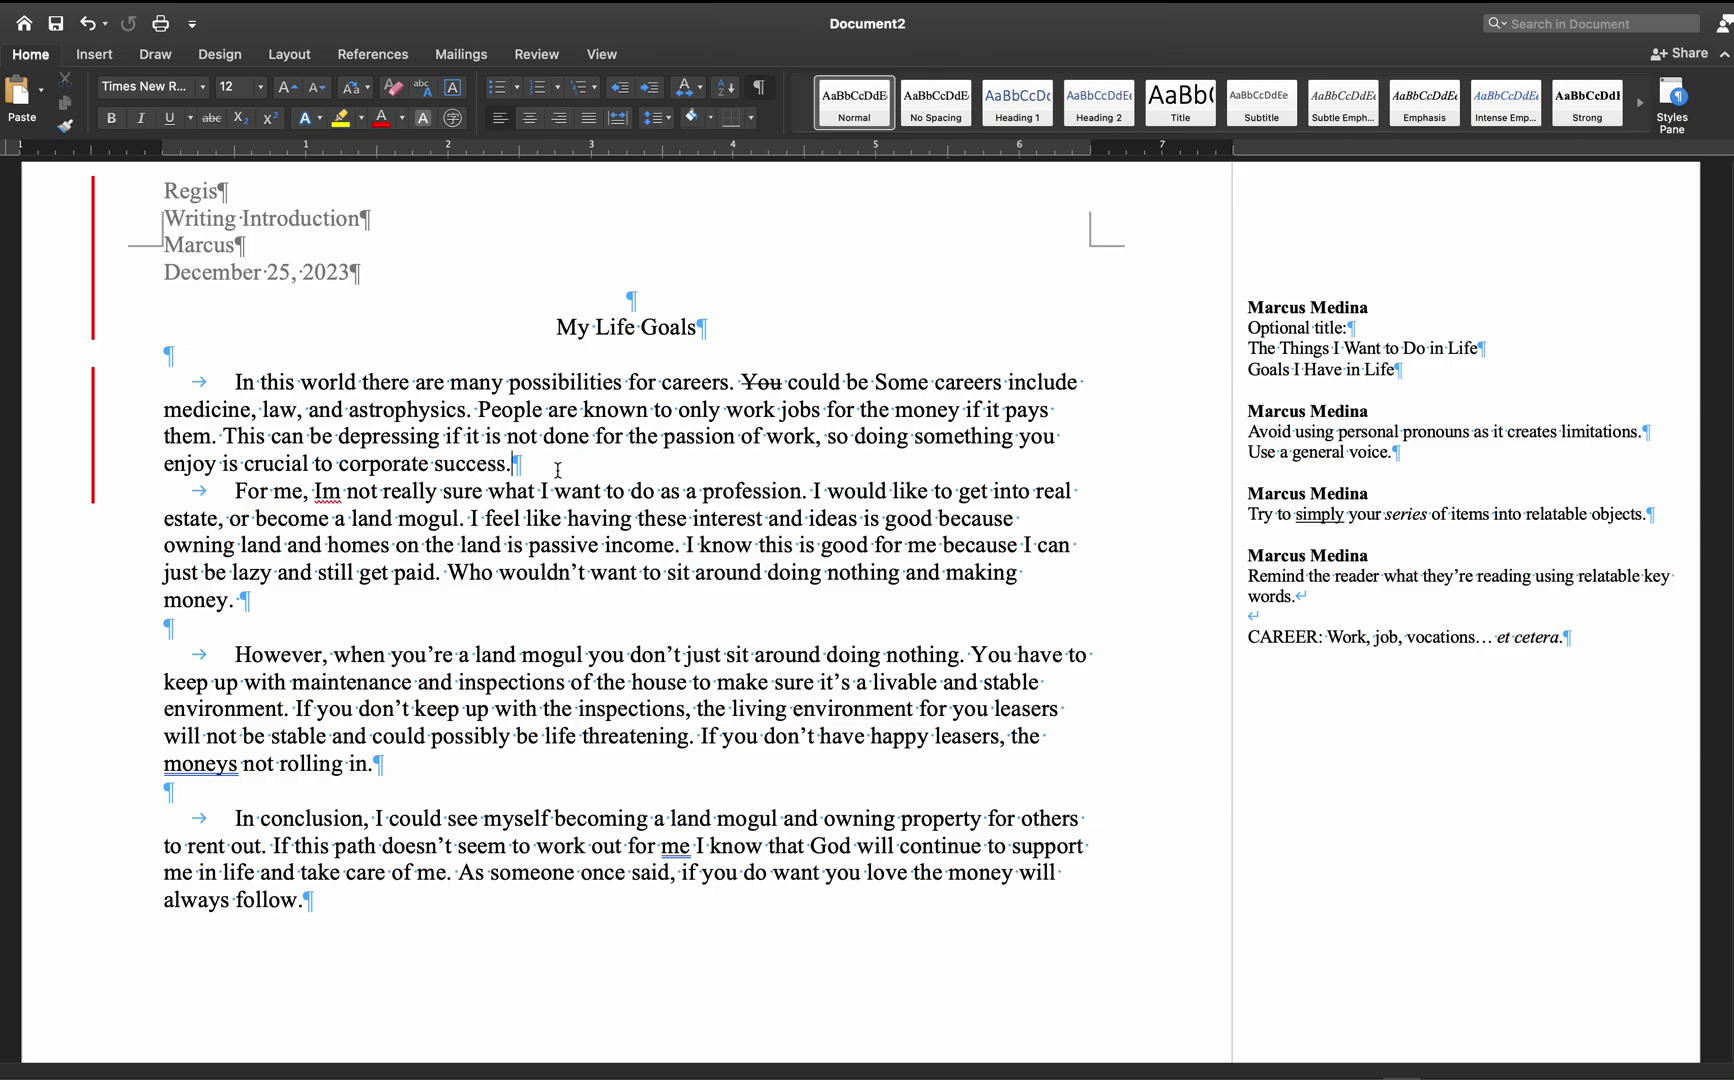
- Strike through "For me, Im not really sure what I want to do as a profession" and comment on "profession": "It does not answer the question."
left_click_drag(236, 491, 791, 497)
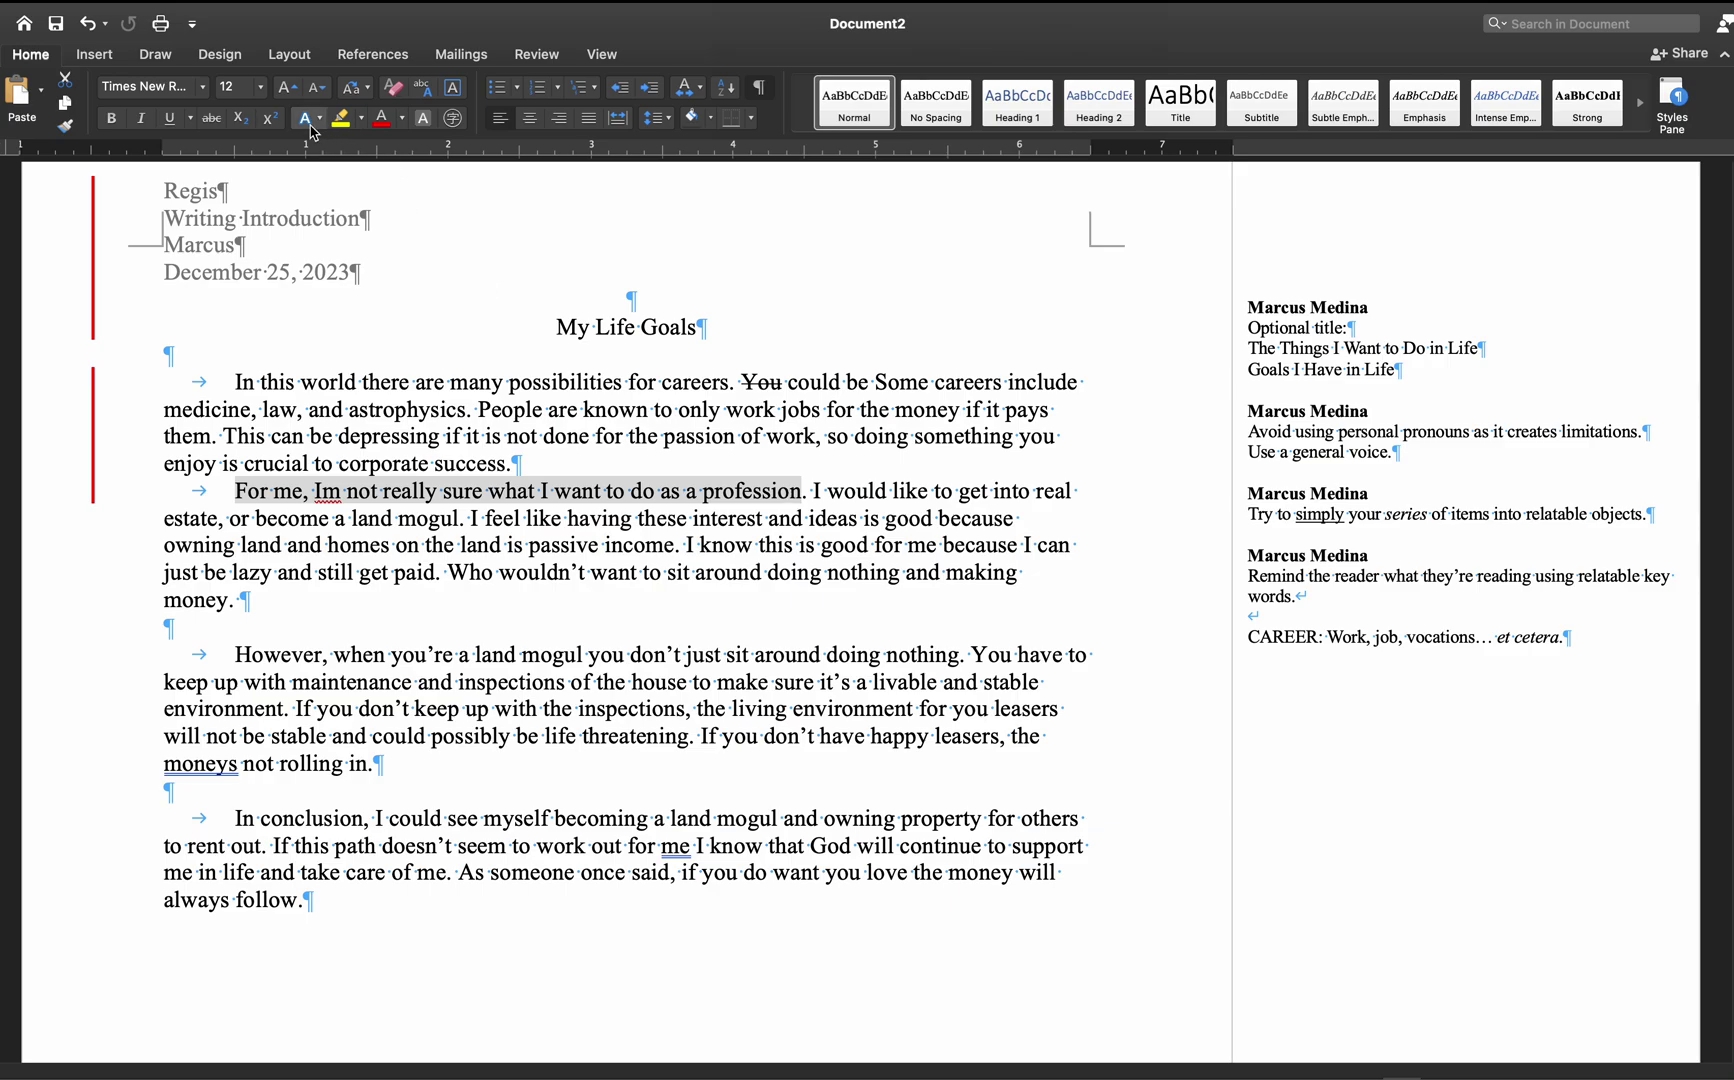
left_click(213, 122)
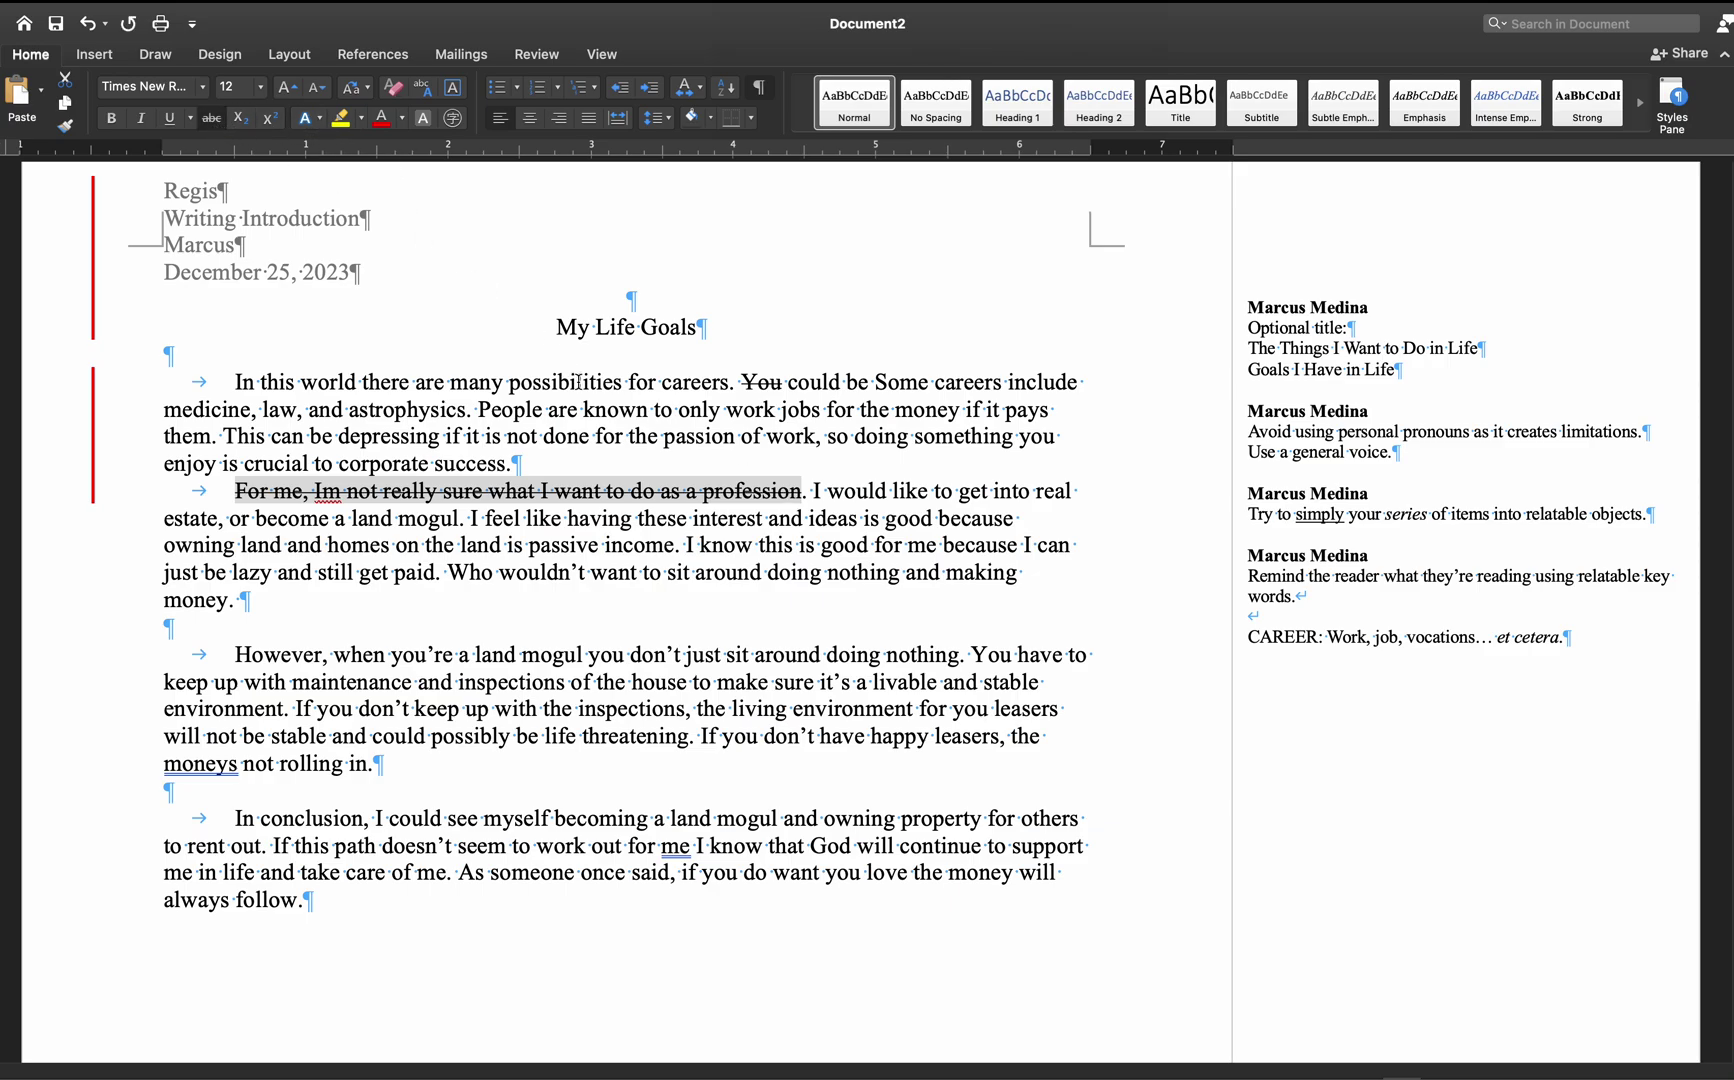
double_click(720, 495)
right_click(720, 495)
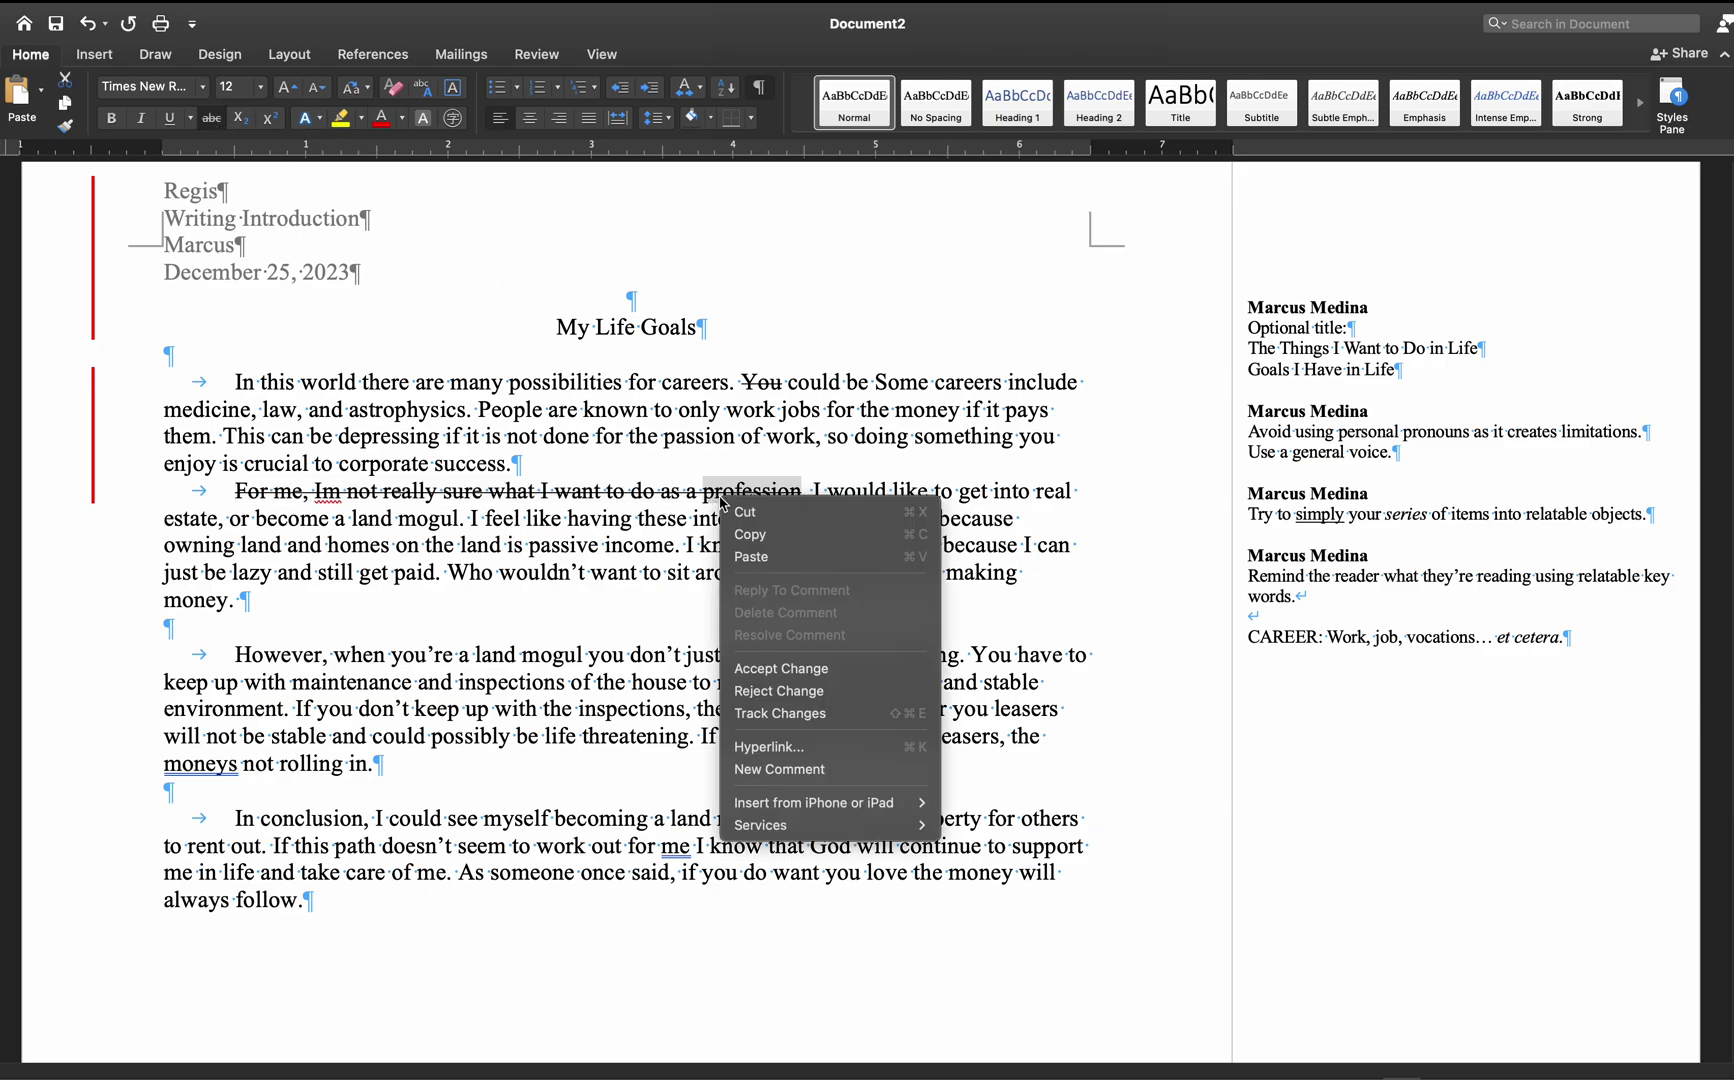
left_click(793, 764)
type("It does ")
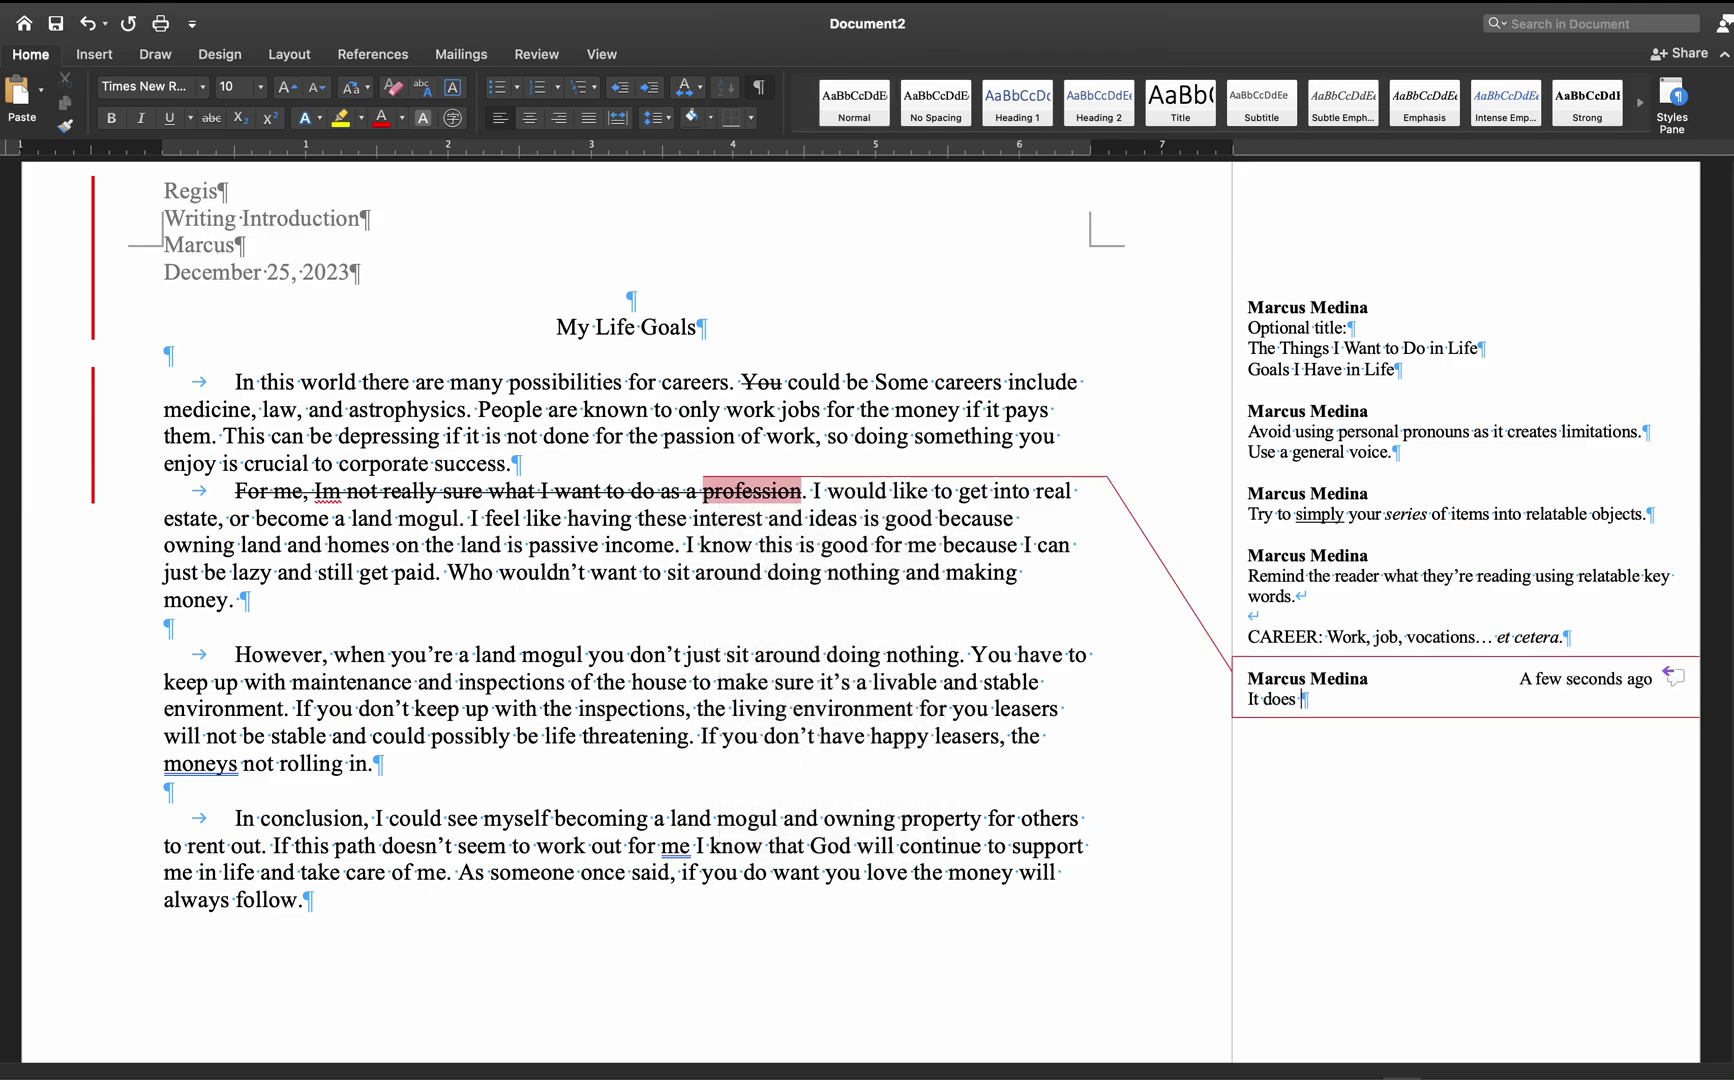
type("not answer the question.")
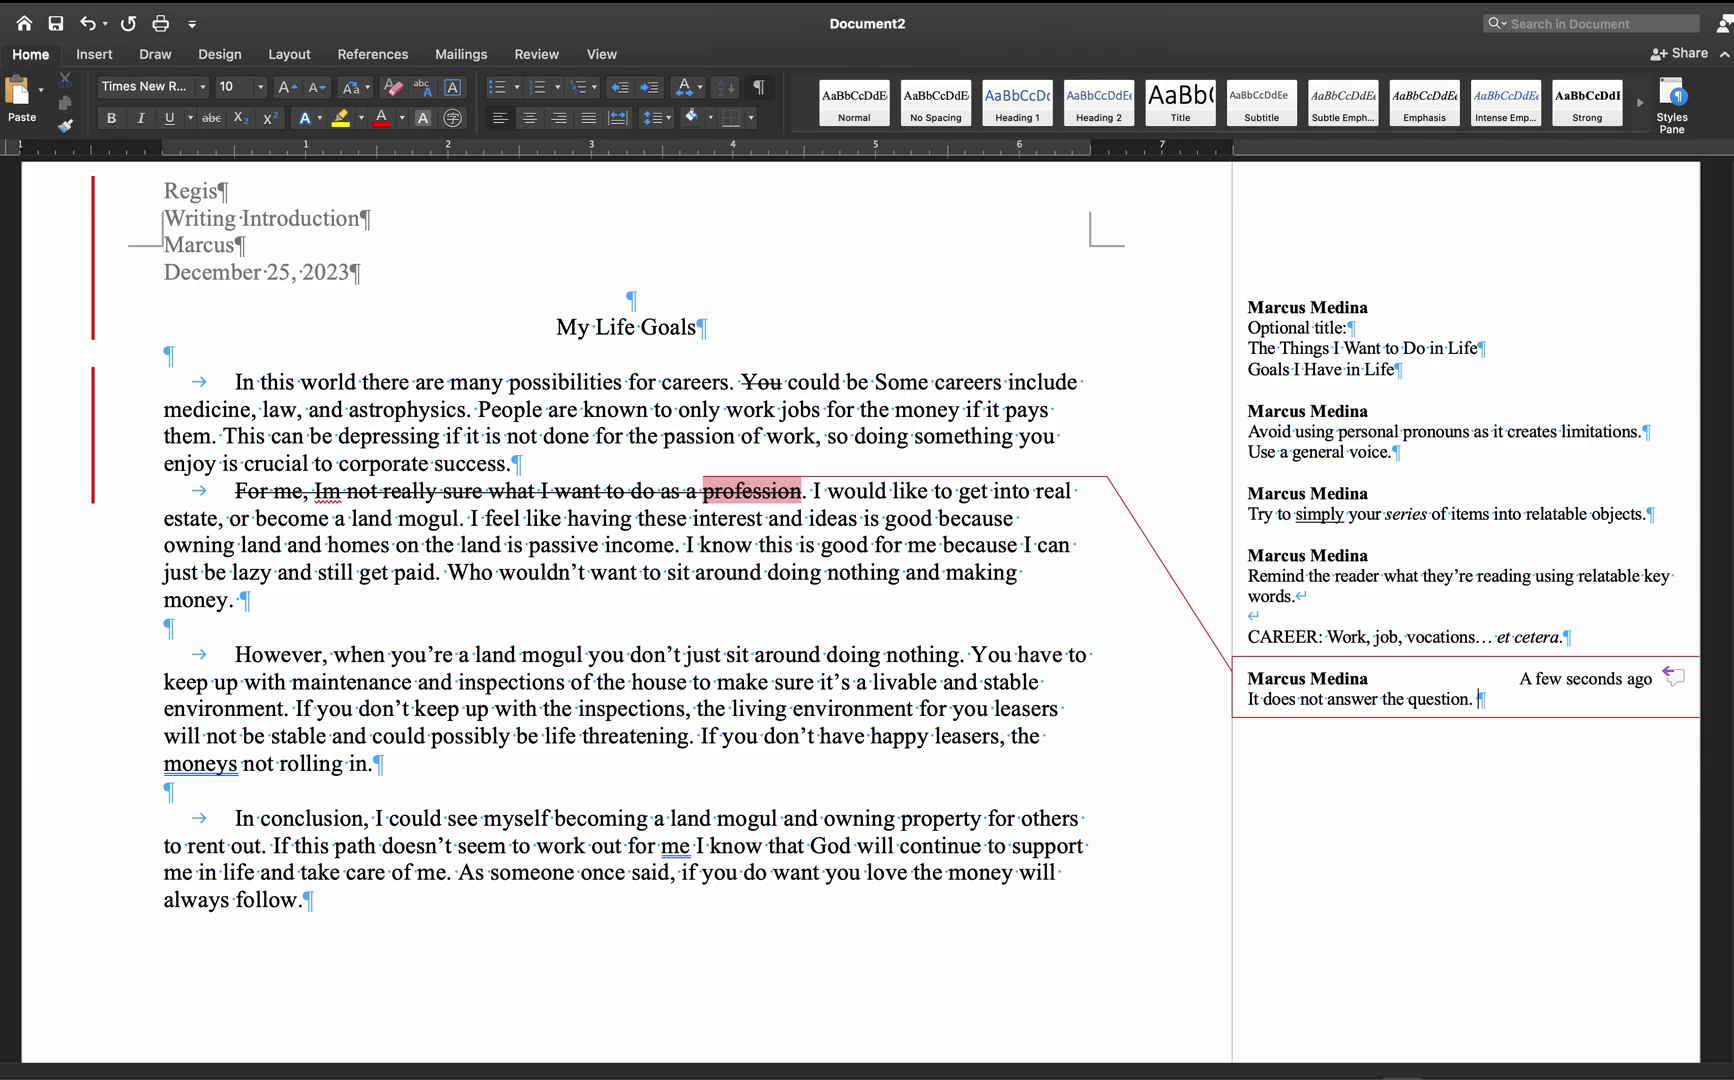
- Add to the comment: "In your opinion (FOR ME), this will be a realistic answer for someone who cannot answer the question without guidance."
type(" I")
key("BackSpace")
type("In your opinion (FOR ME), ")
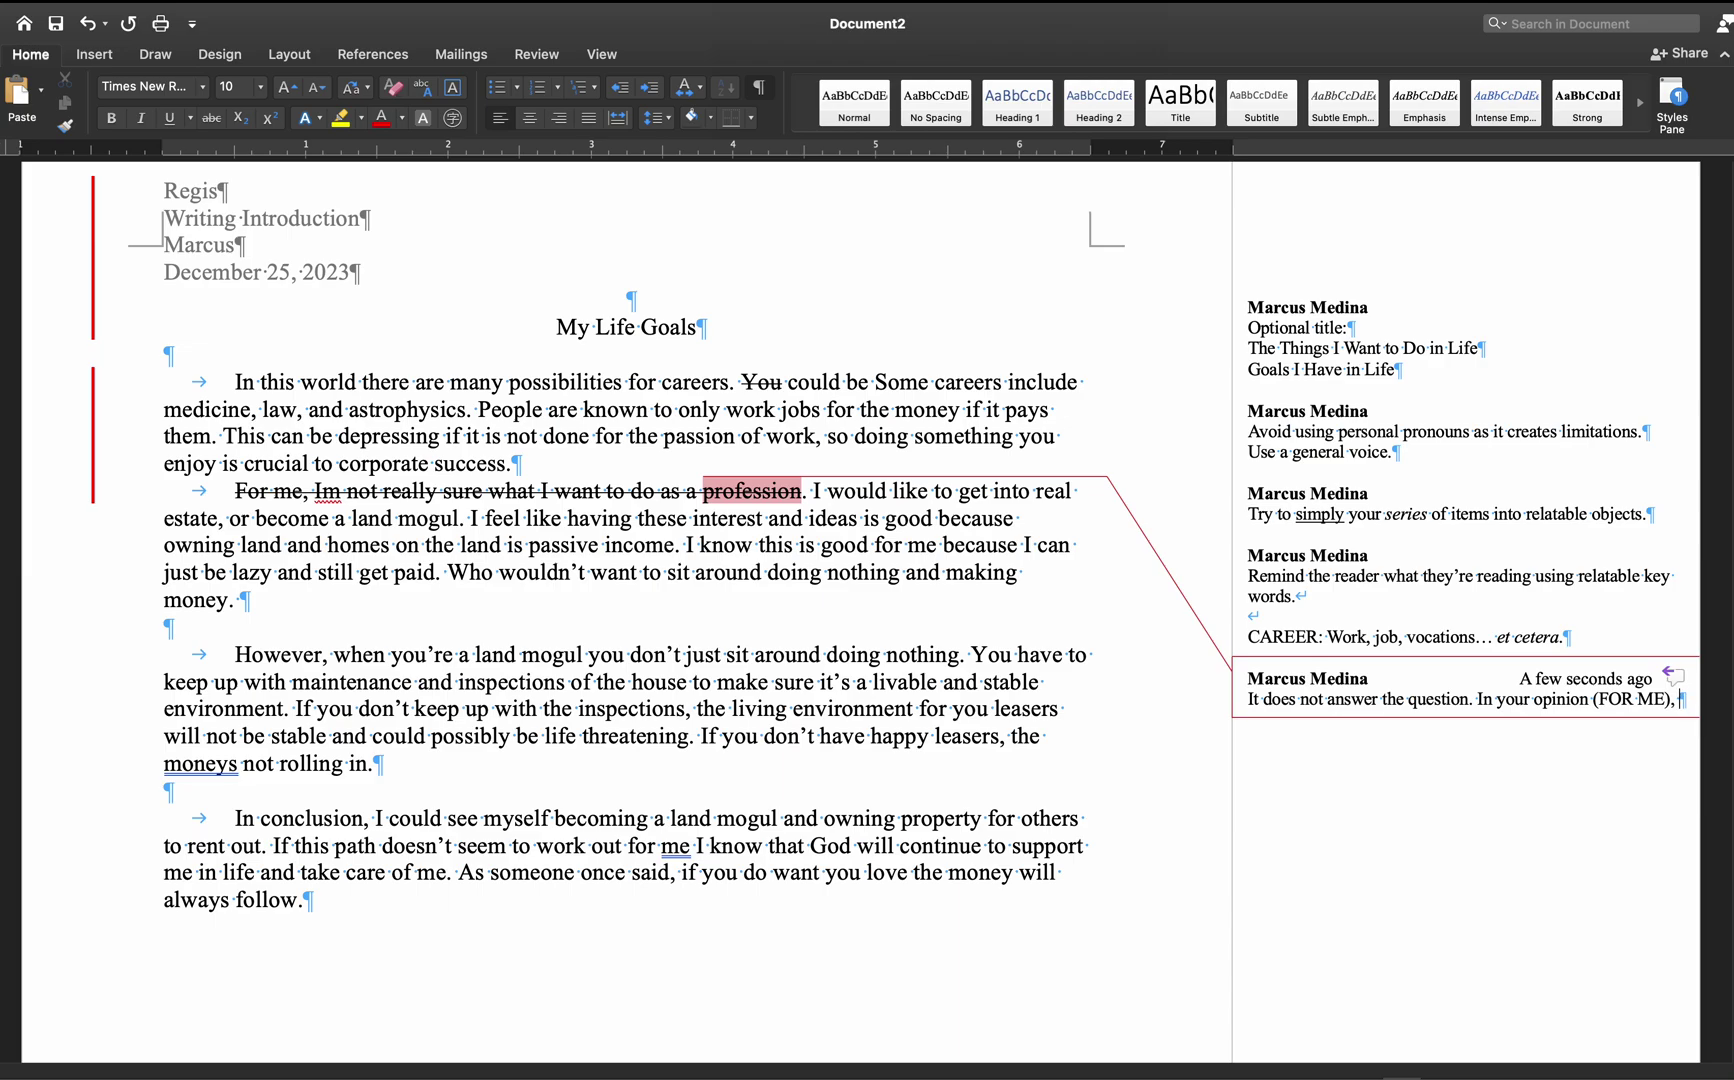
type("this is")
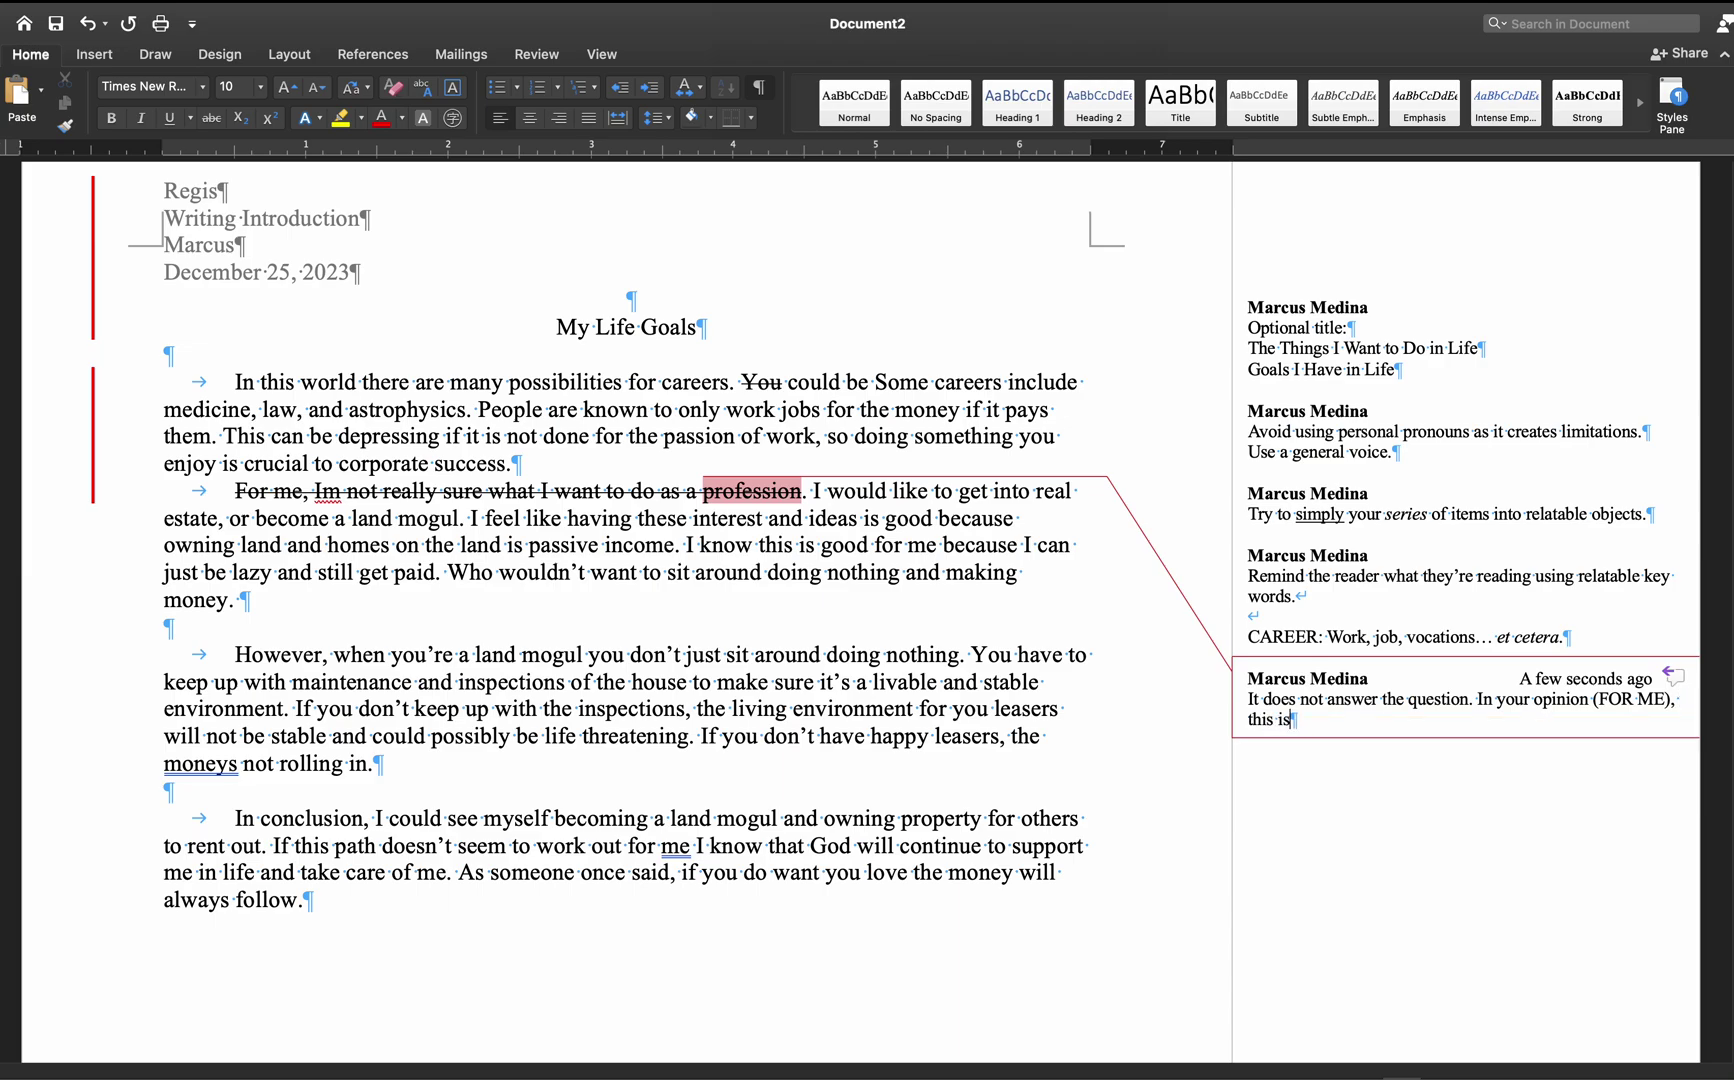
key("BackSpace")
key("BackSpace")
type("s will be ")
type("a realit")
type("ic answe")
type("r for someone")
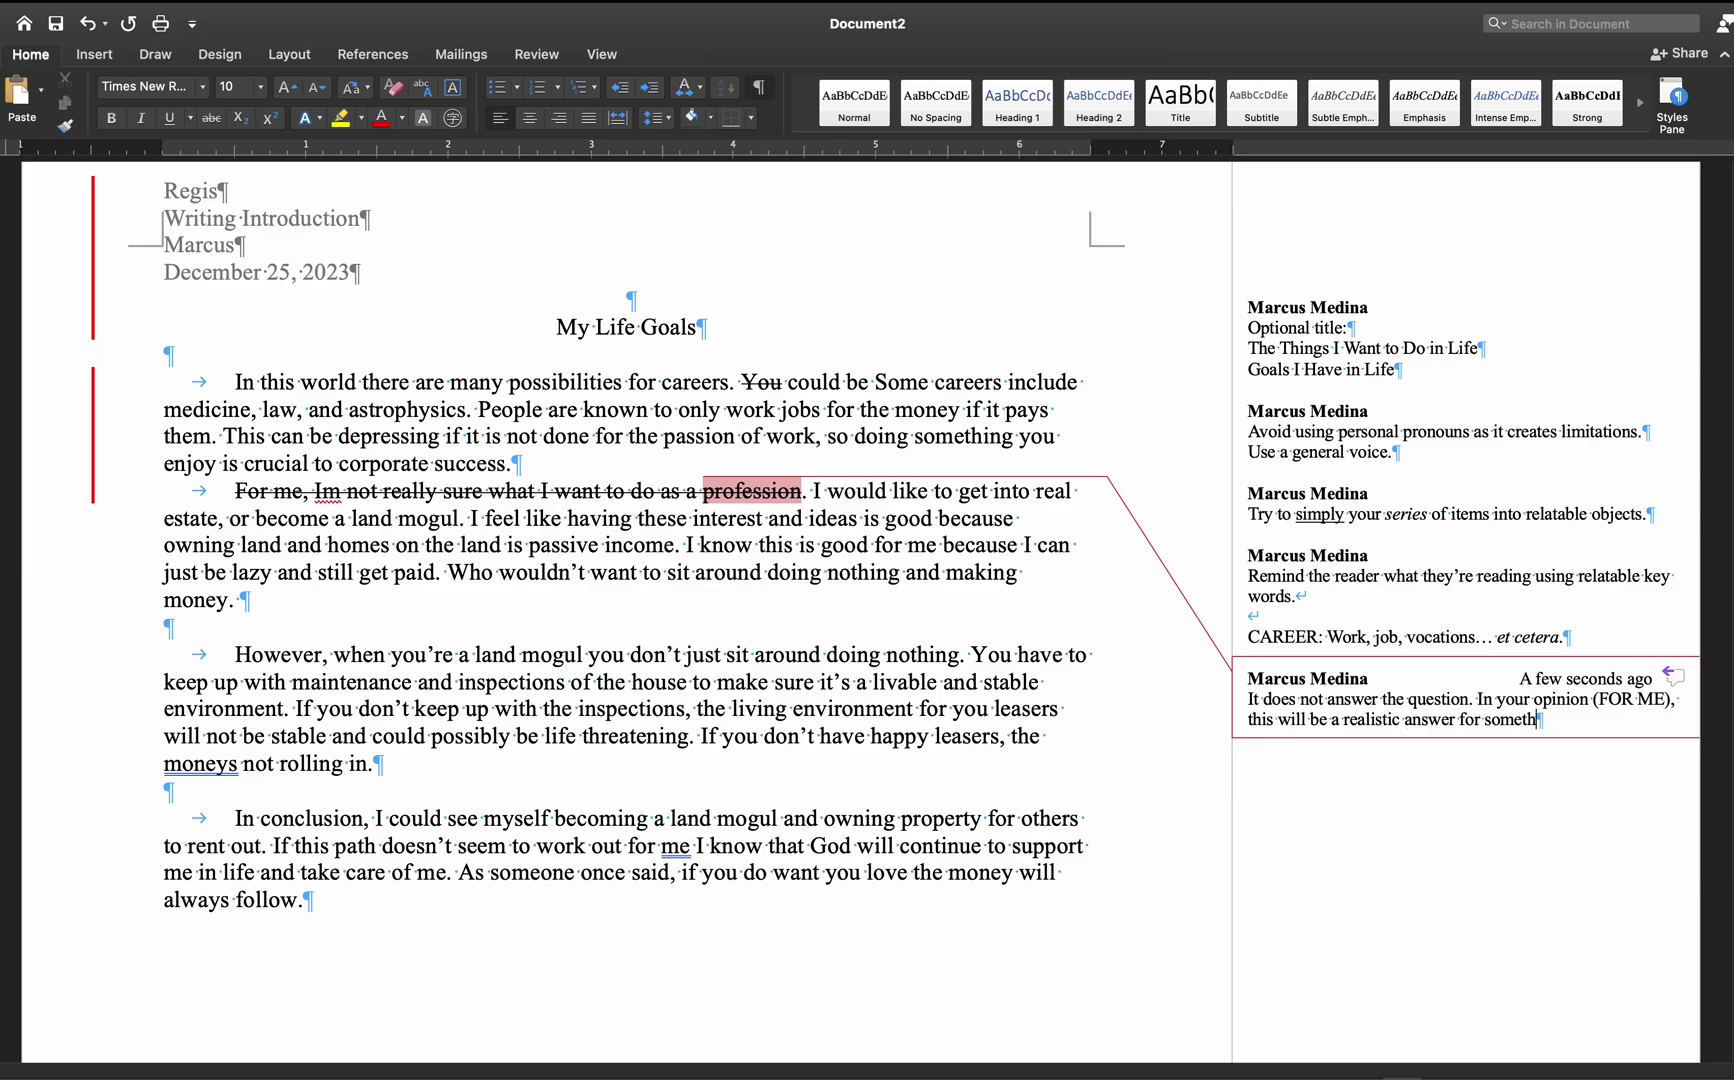
type(" who cannot ")
type("answer the q")
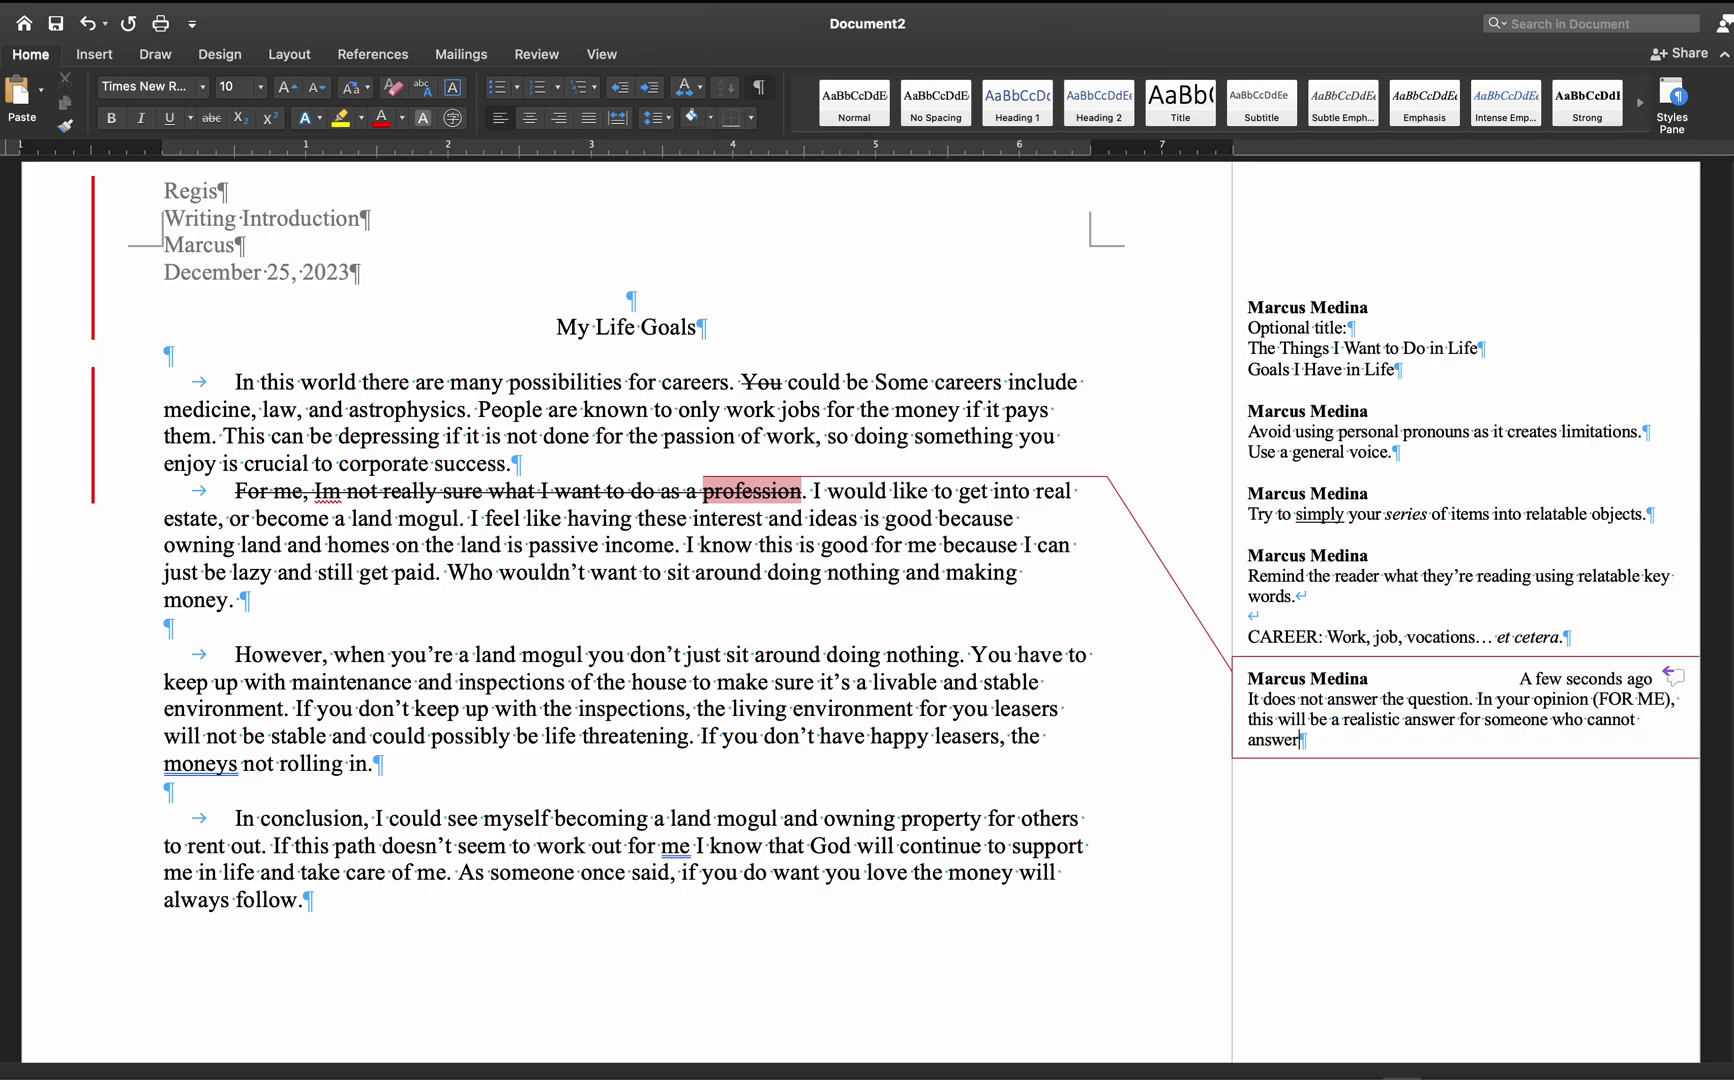
type("uestion without guida")
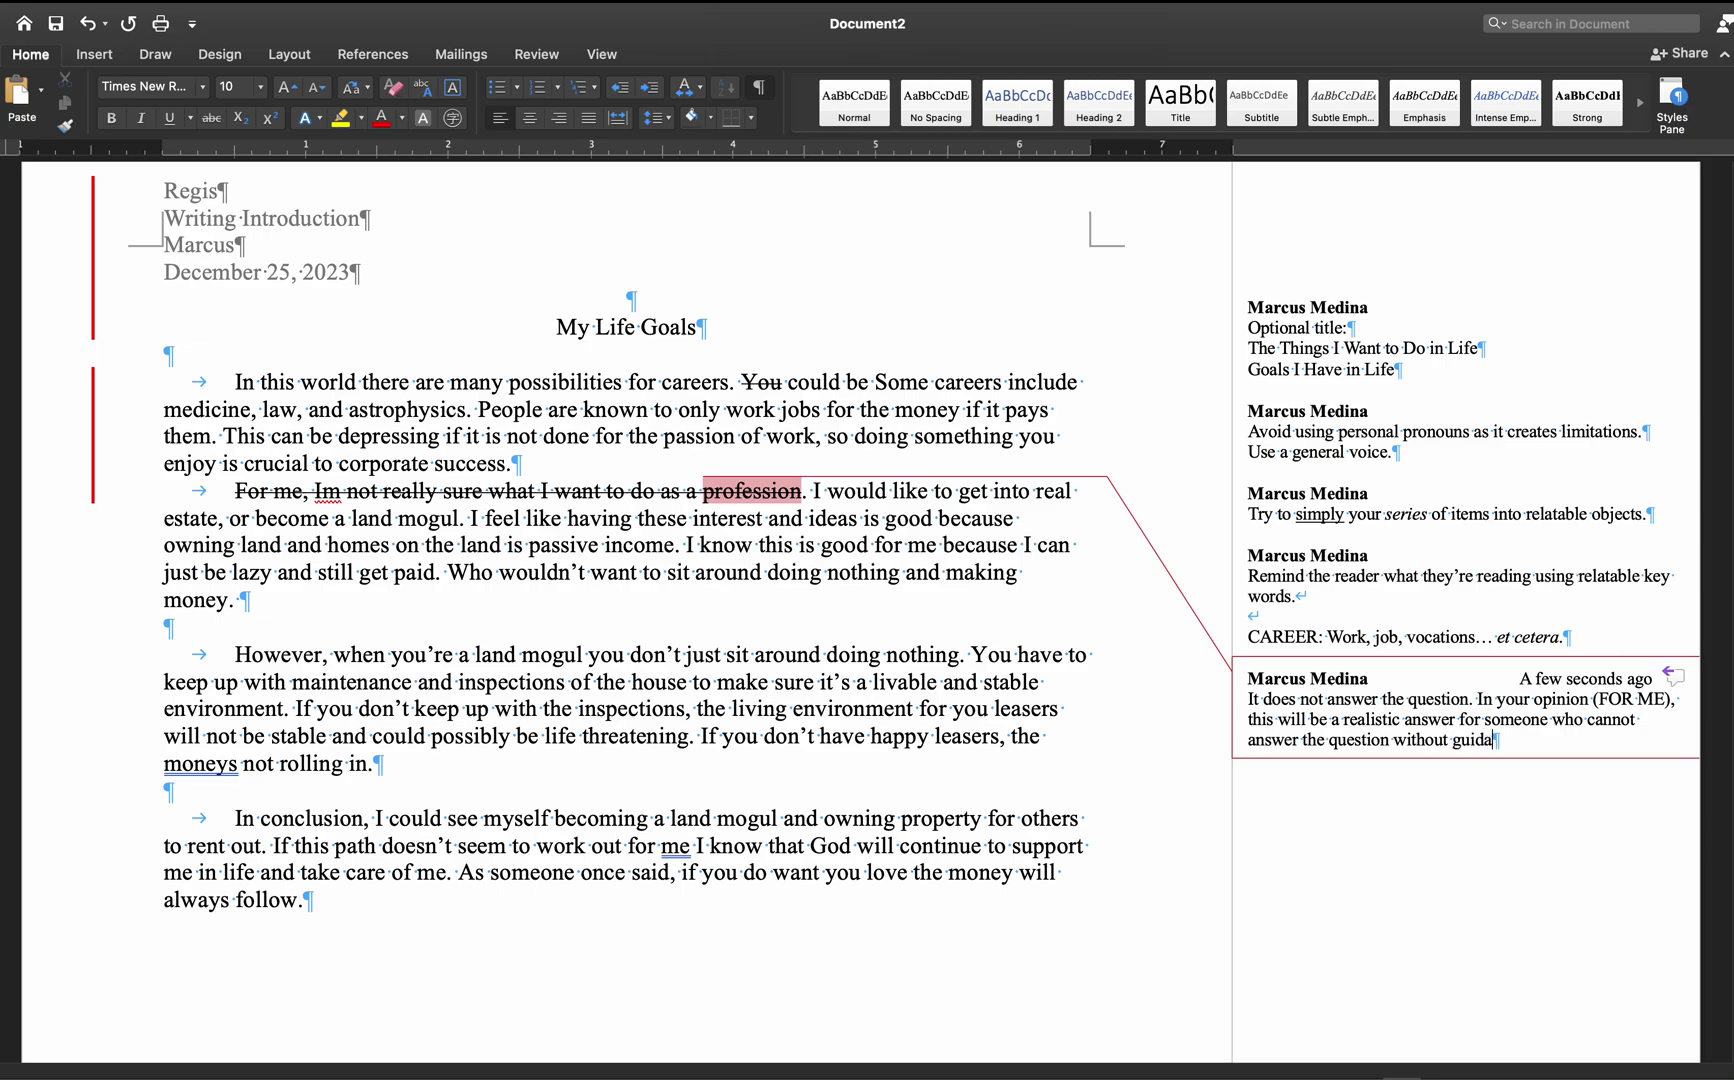
type("nce. I think")
key("BackSpace")
key("BackSpace")
key("BackSpace")
key("BackSpace")
key("BackSpace")
key("BackSpace")
key("BackSpace")
key("BackSpace")
- Leave a blank line in the comment and start a new paragraph reading "Instead, answer the question hypothetically."
key("Return")
key("Return")
type("Instead")
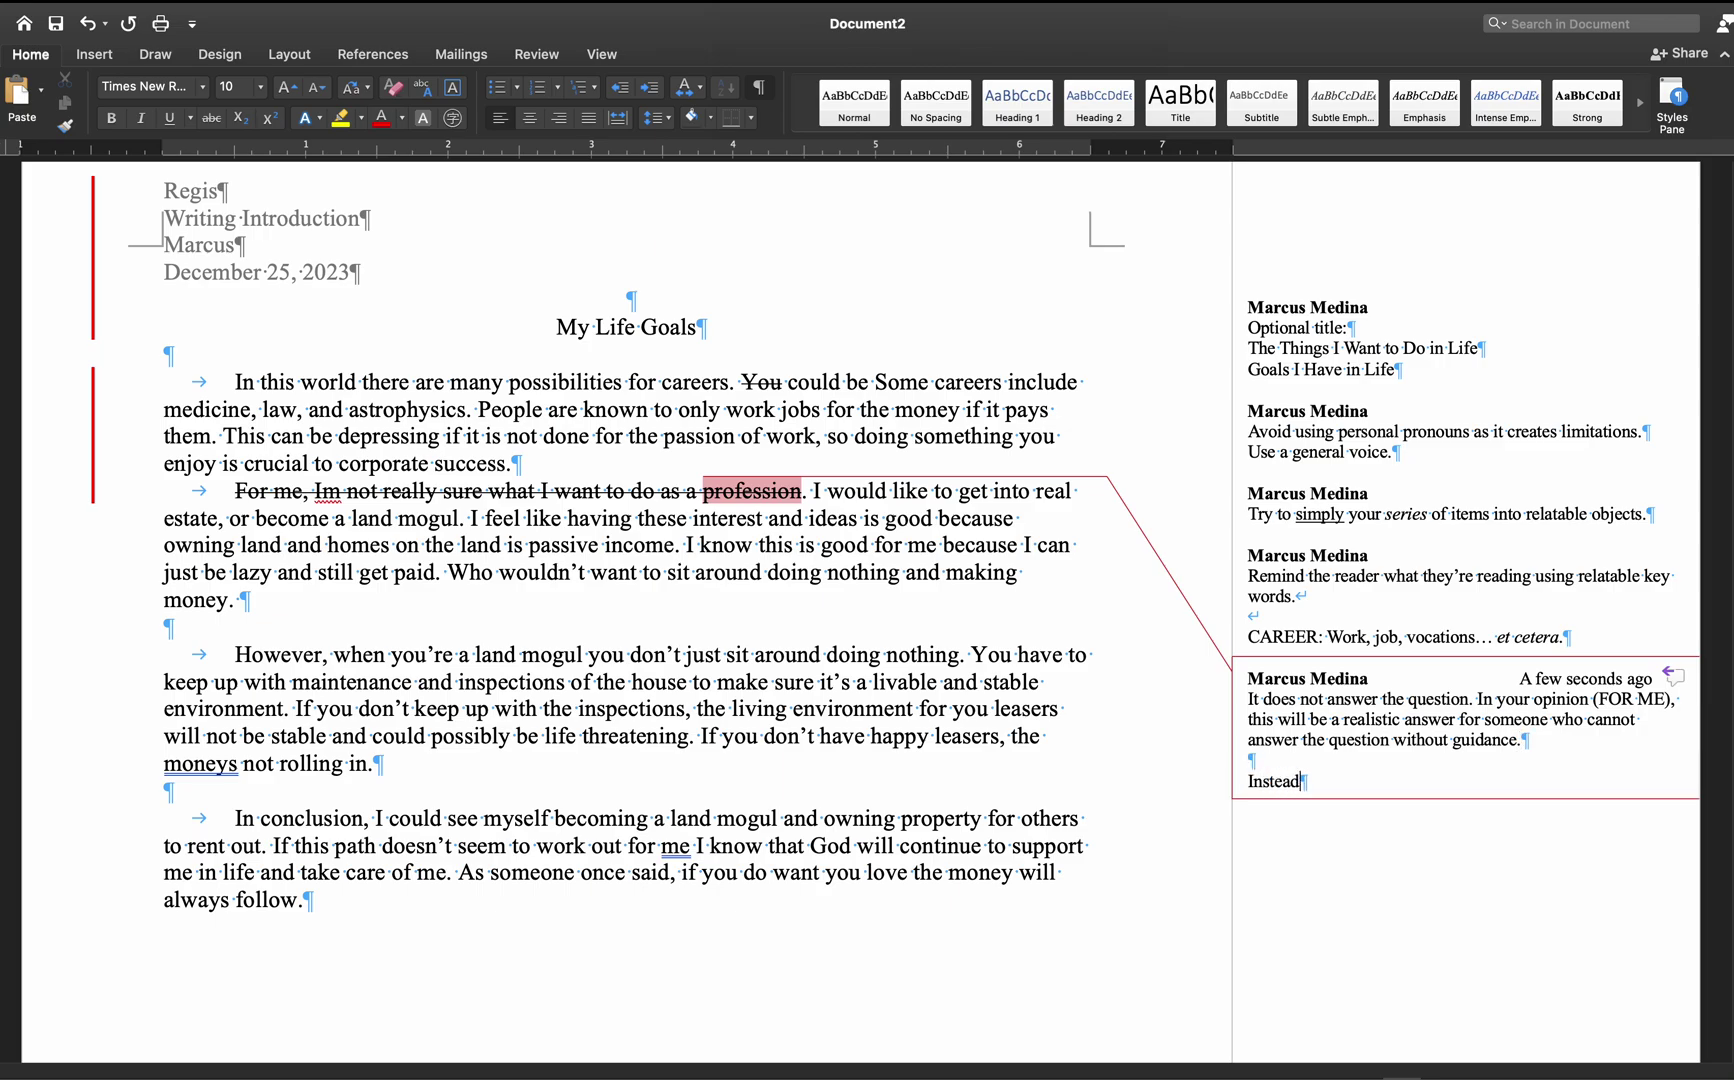
type(", answer the question h")
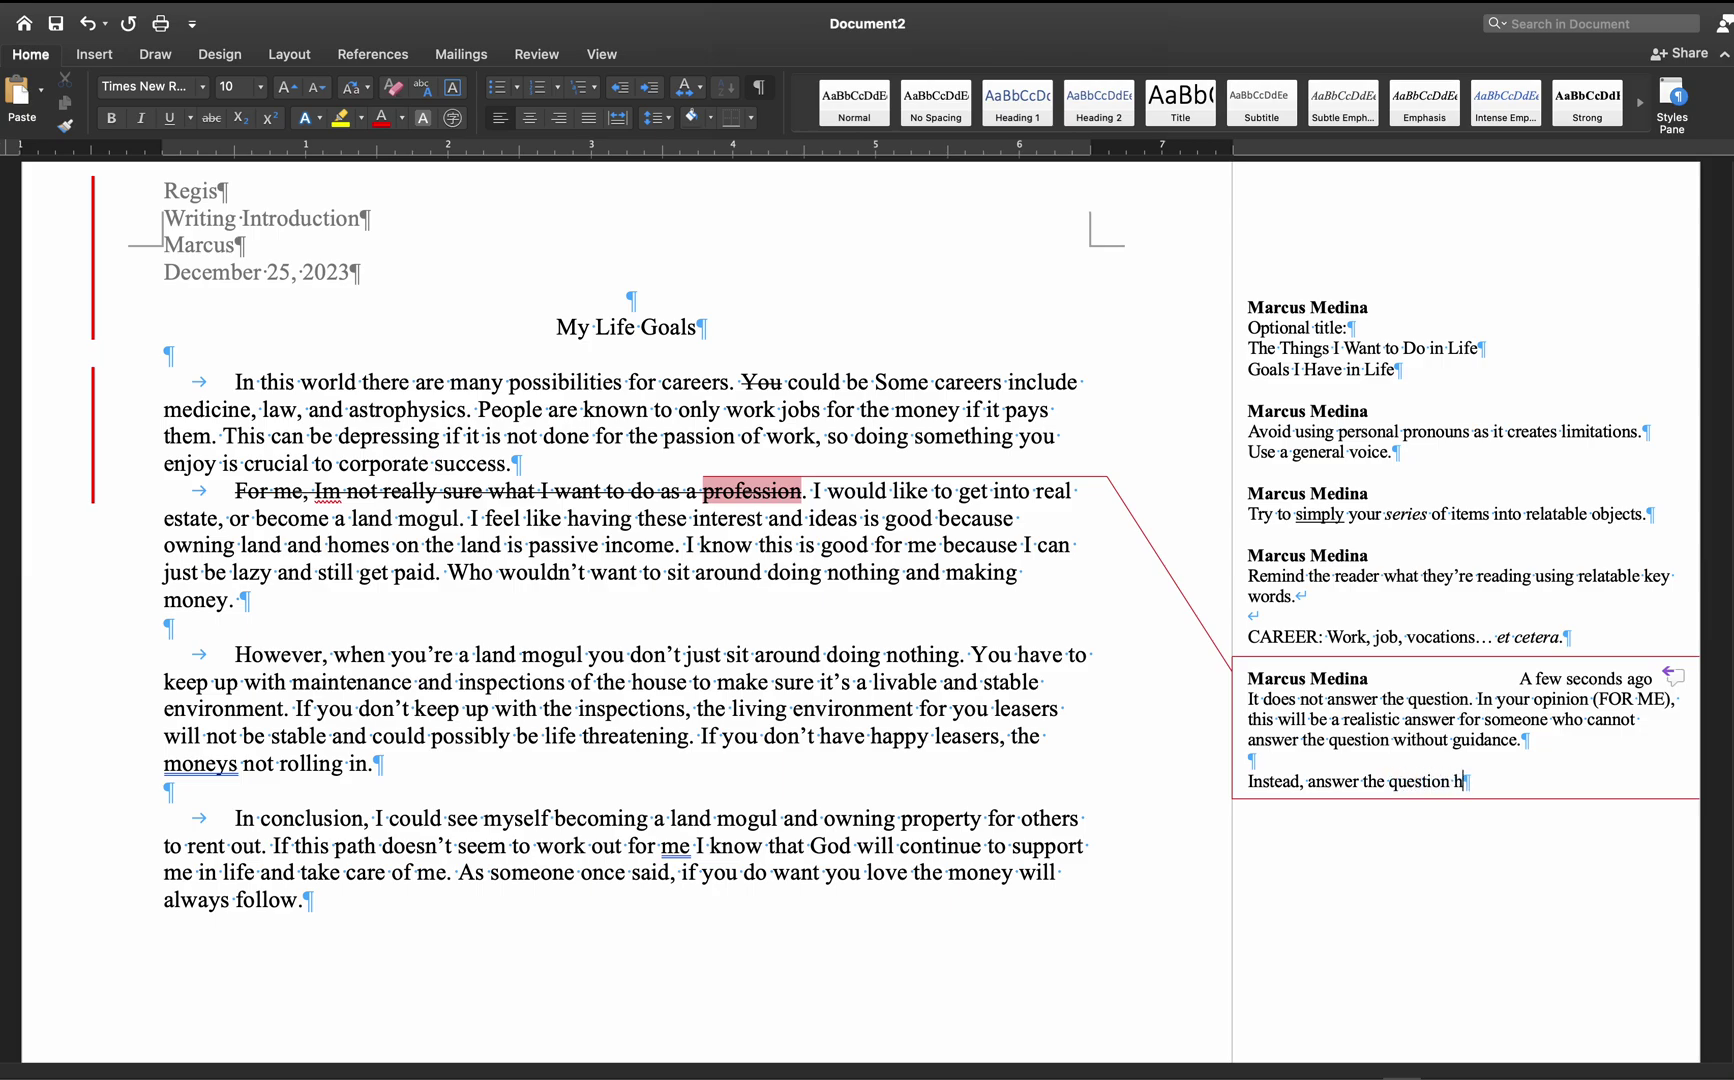
type("ypotheticall")
type("y.,")
- Finish the comment with "Remember, your personal voice does not matter much in a formal academic essay." and return to the end of the first paragraph
type("Remember")
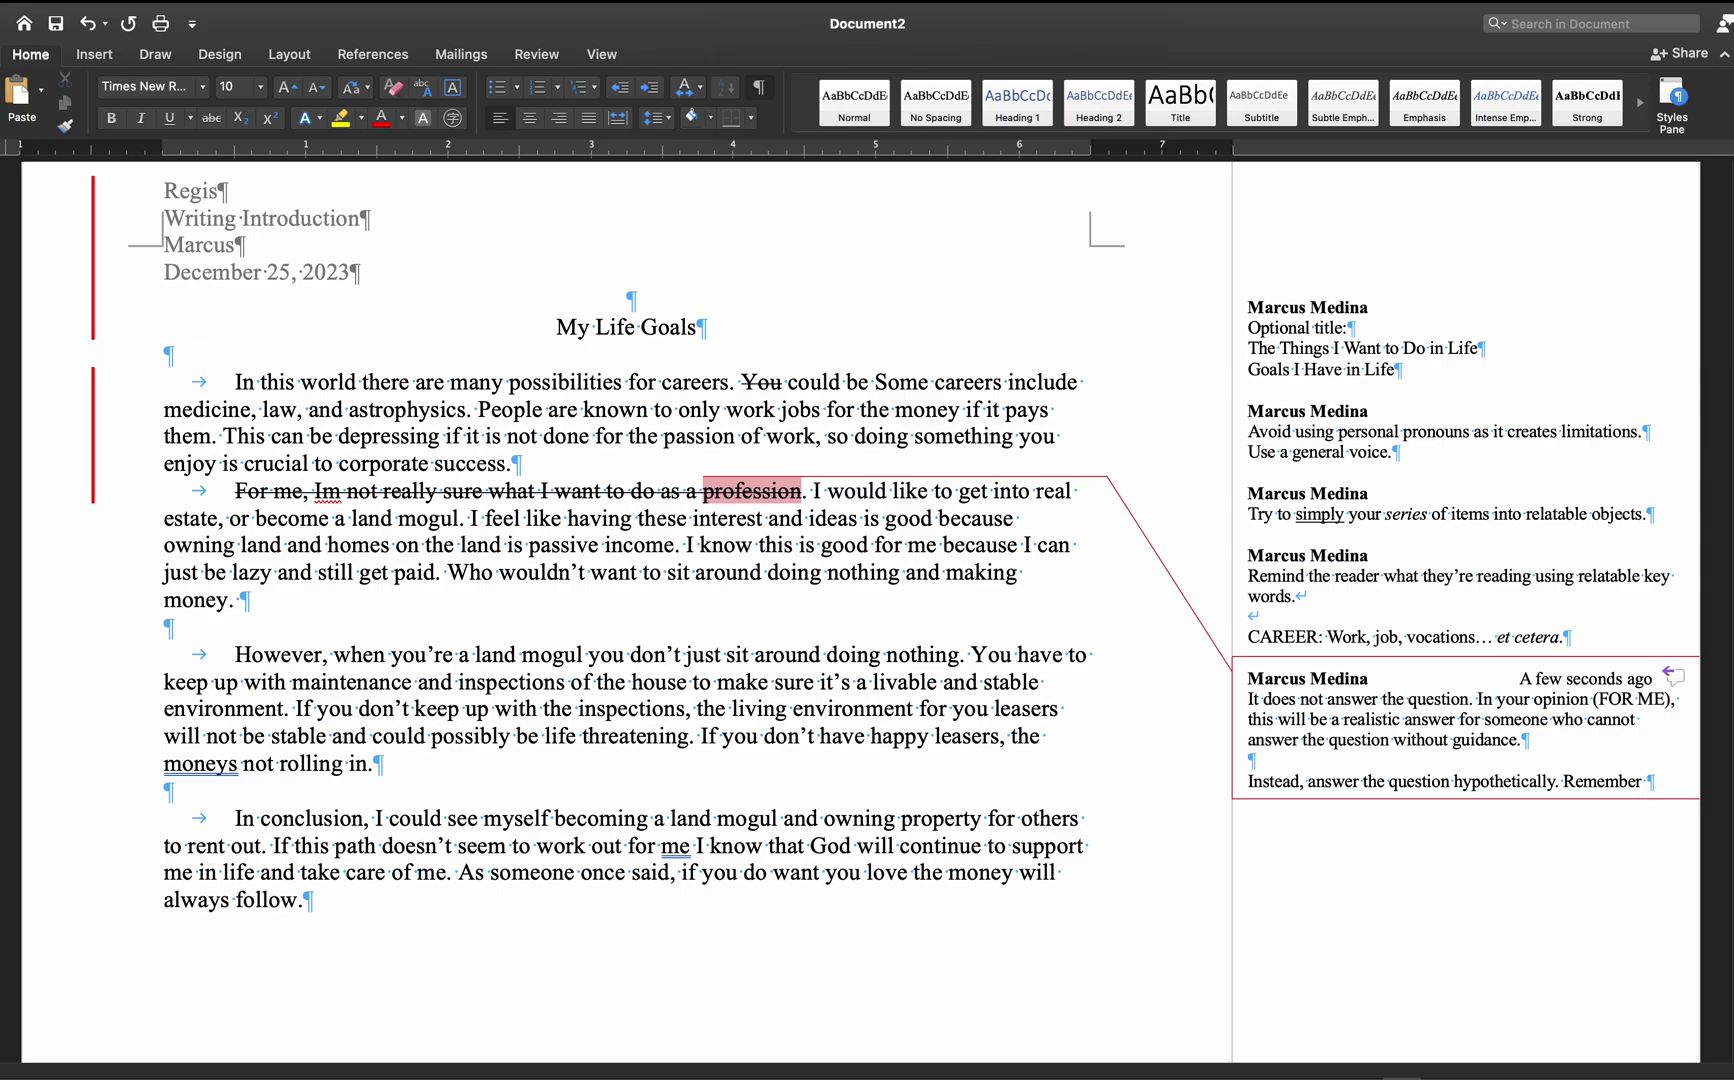
key("BackSpace")
type(", your personal pro")
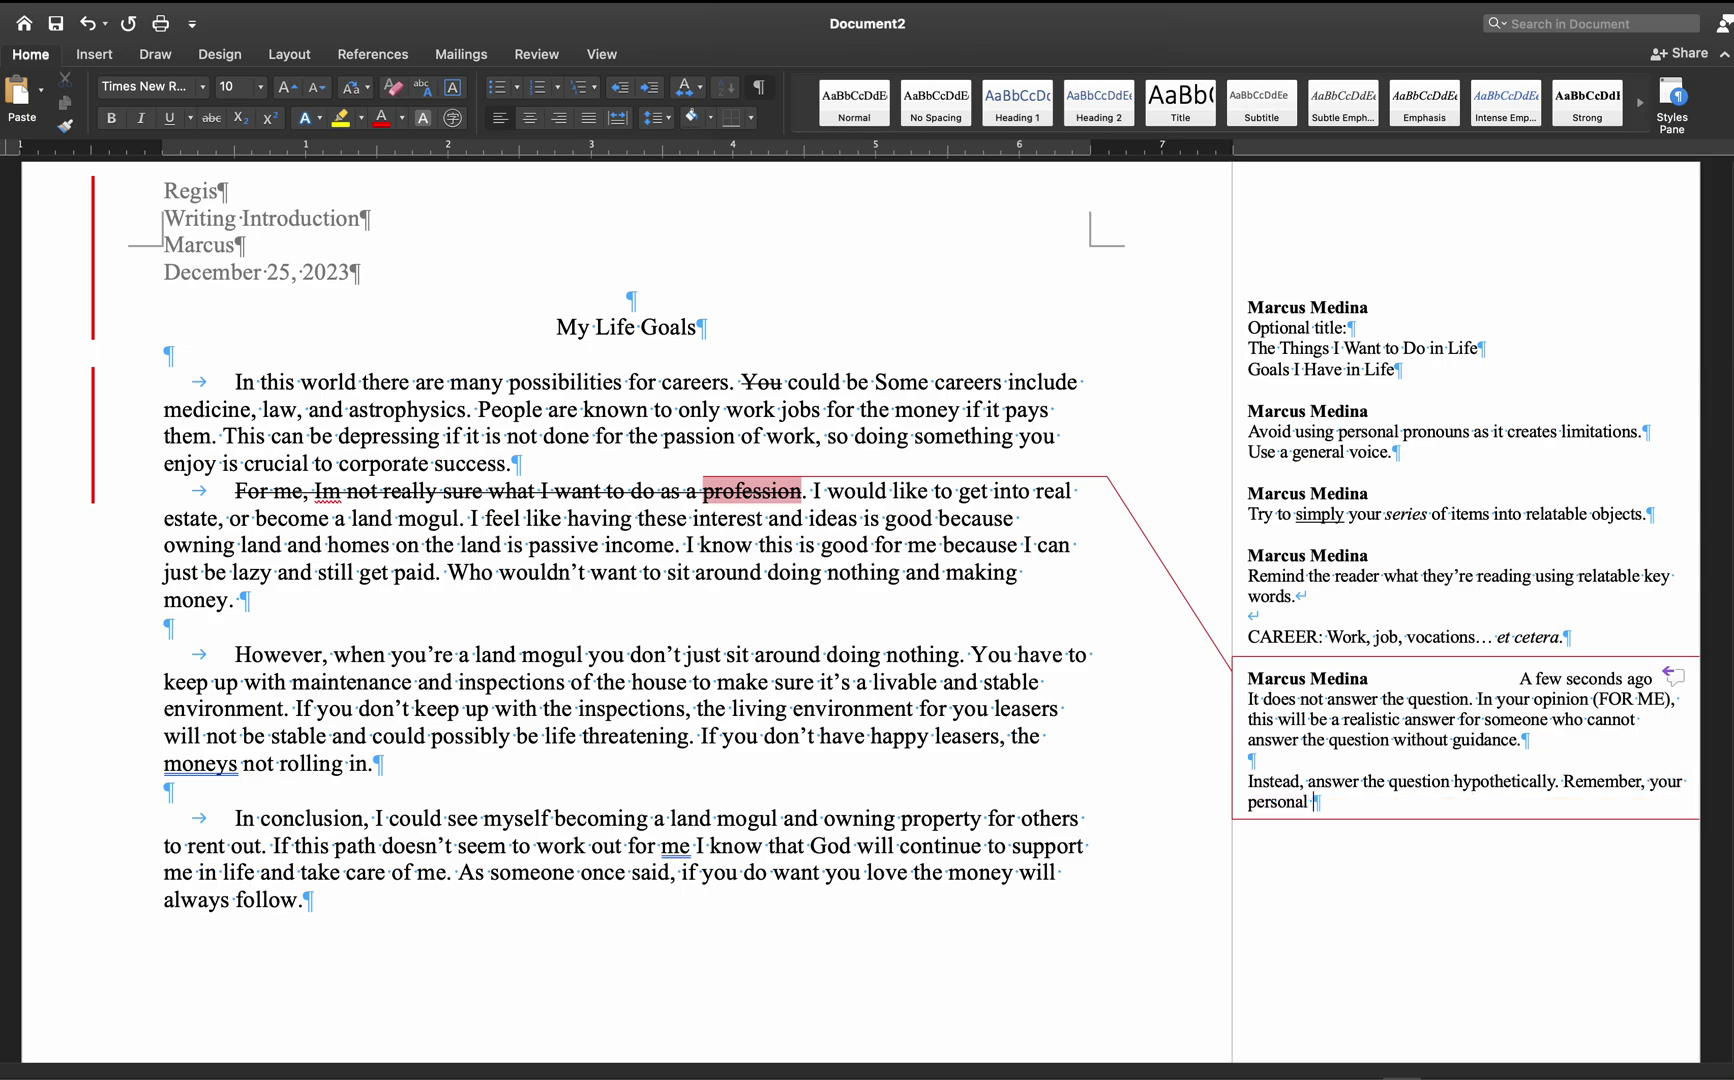
key("BackSpace")
key("BackSpace")
key("BackSpace")
type("voice does not ")
type("matter much in ")
type("a ")
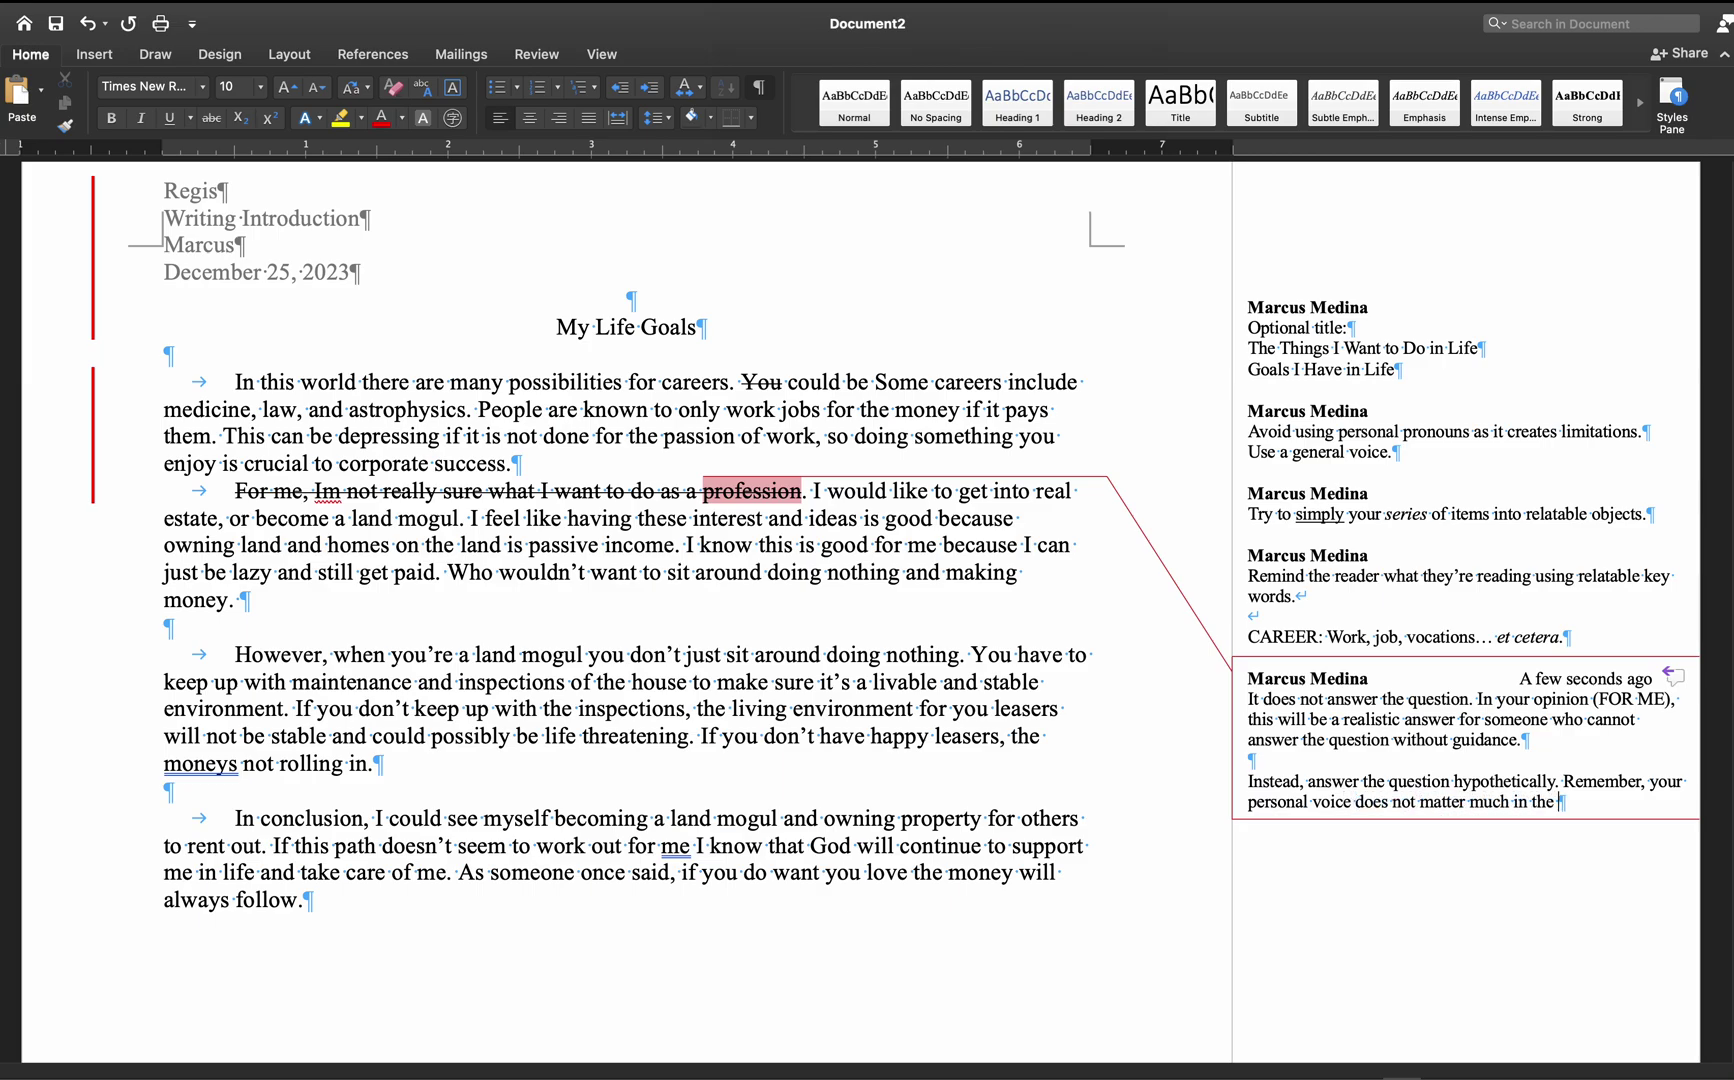
type("formal academic essay.")
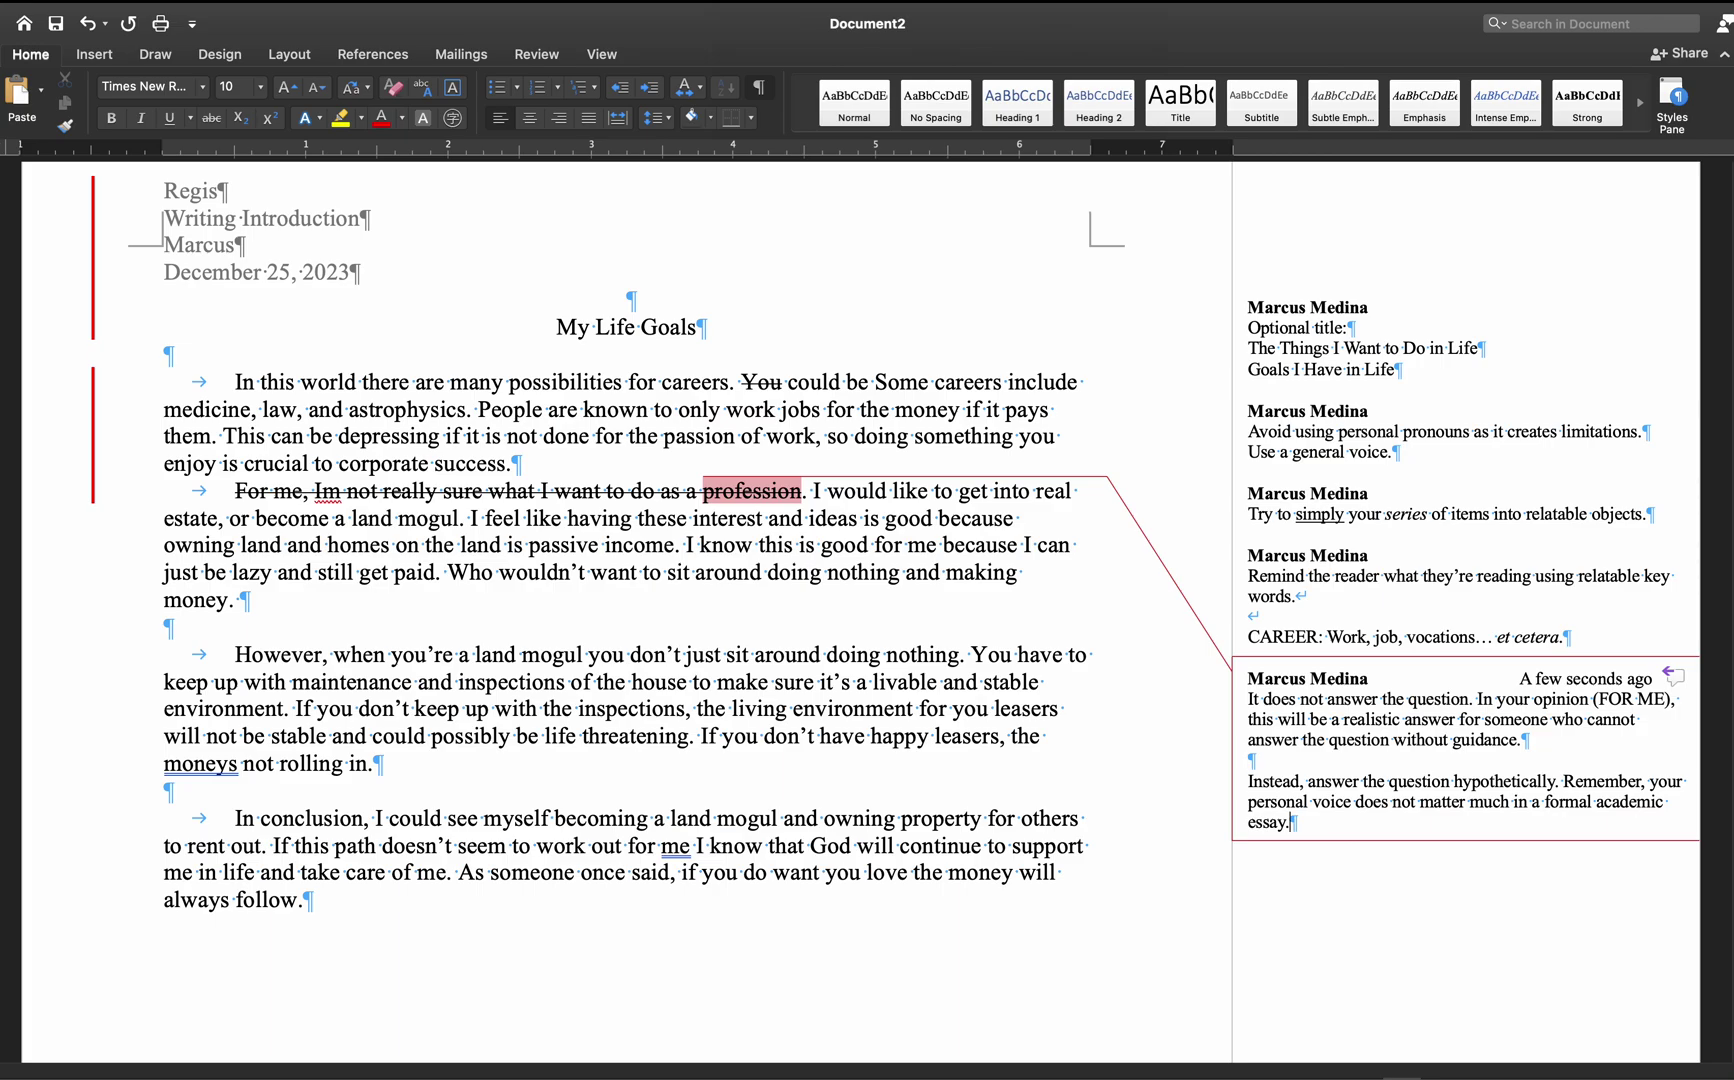
key("super+y")
left_click(535, 471)
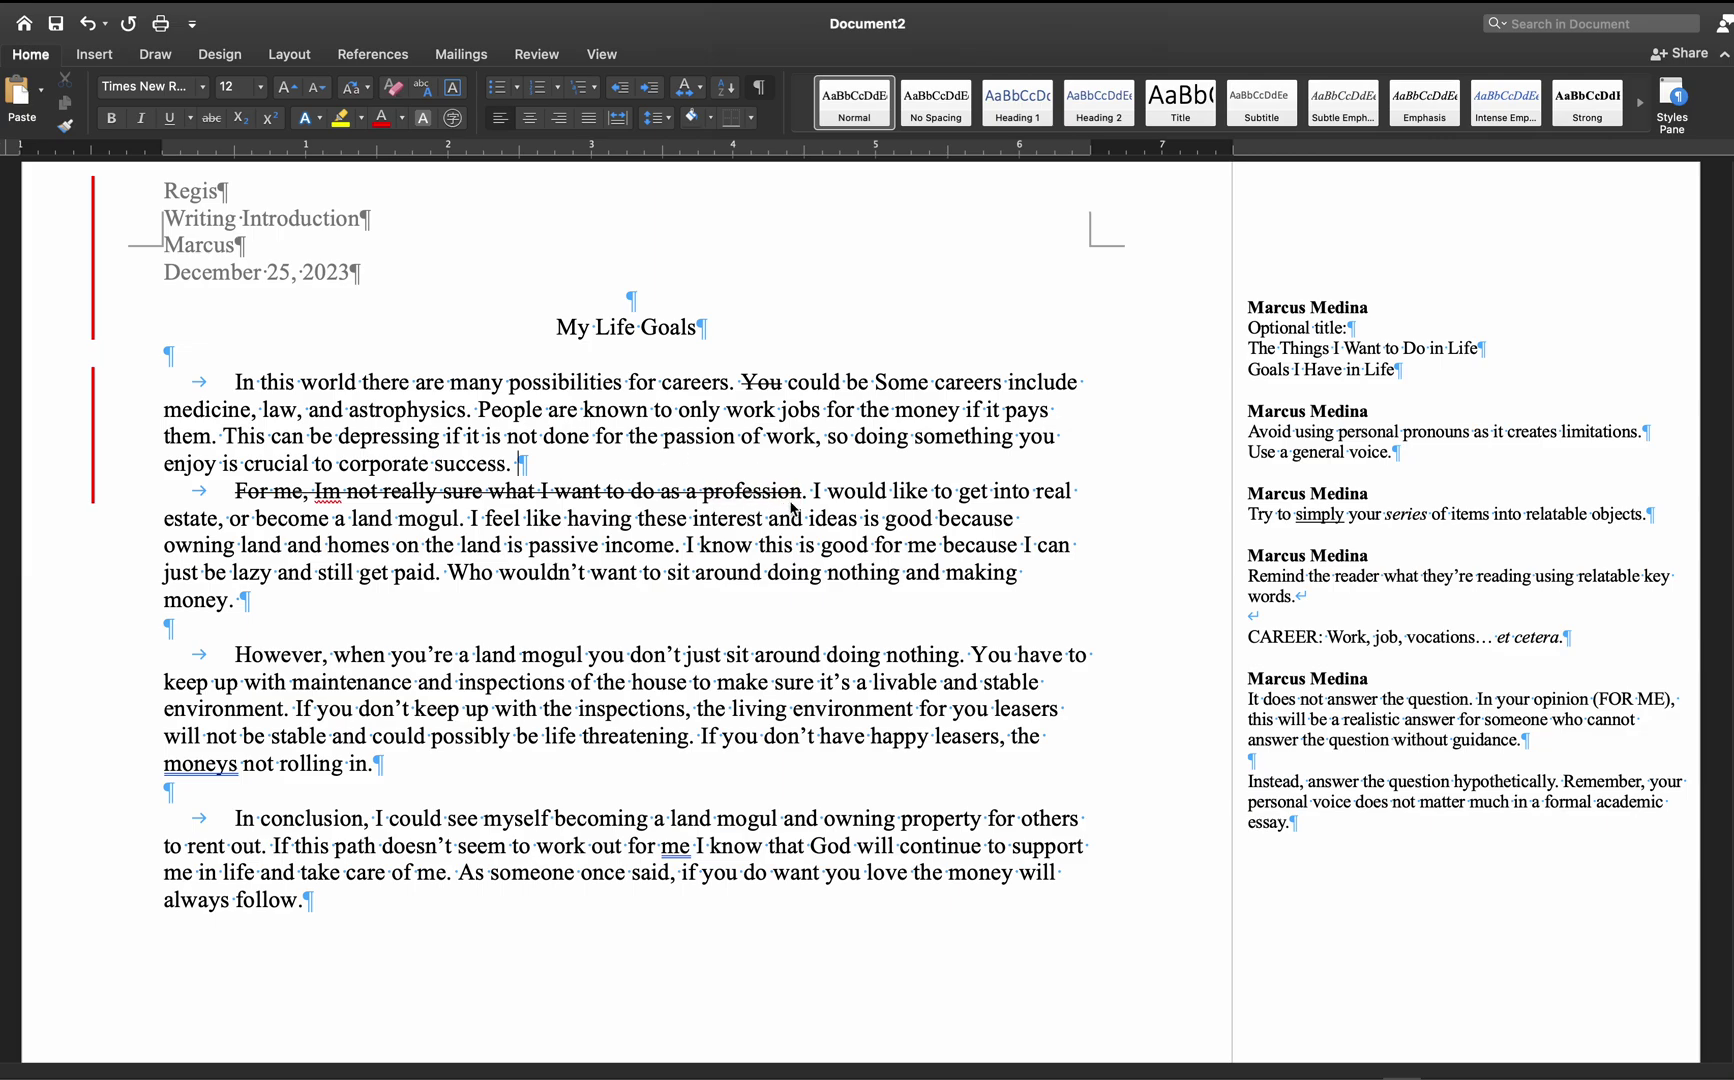
- Examine the second paragraph's sentence "I would like to get into real estate, or become a land mogul" following the struck-through opening
left_click_drag(813, 492, 465, 520)
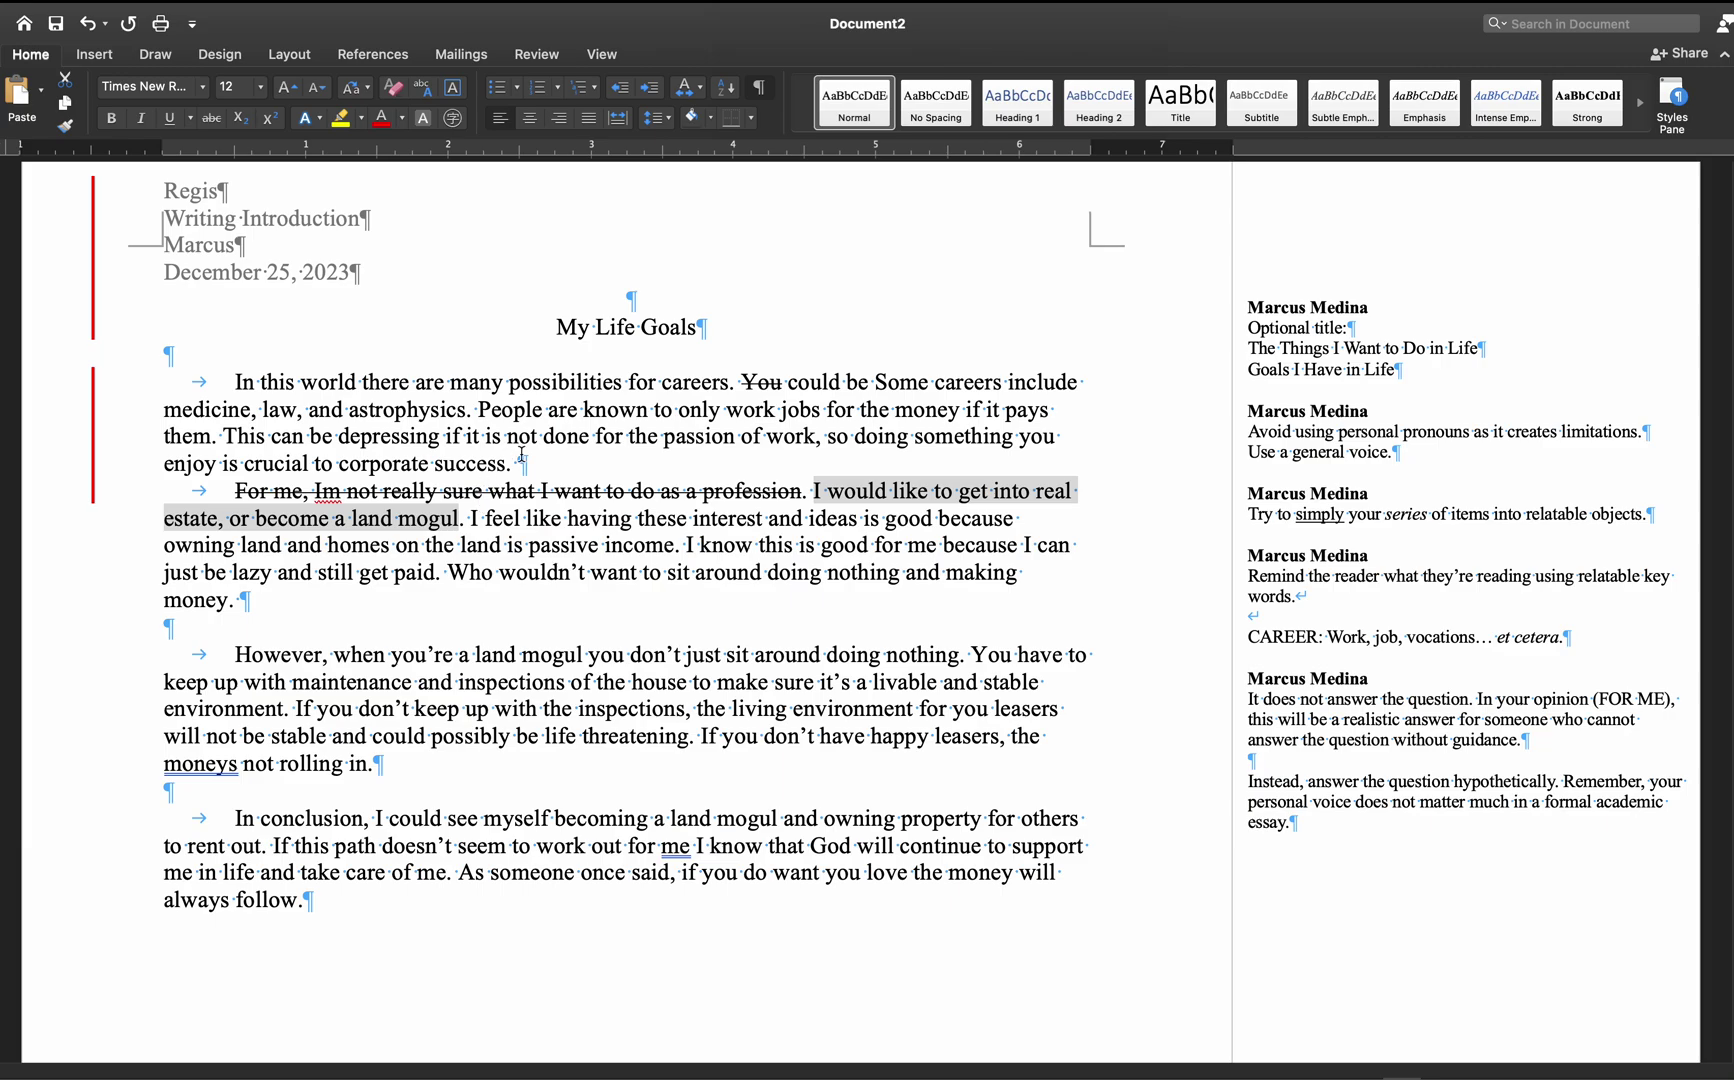
left_click(558, 450)
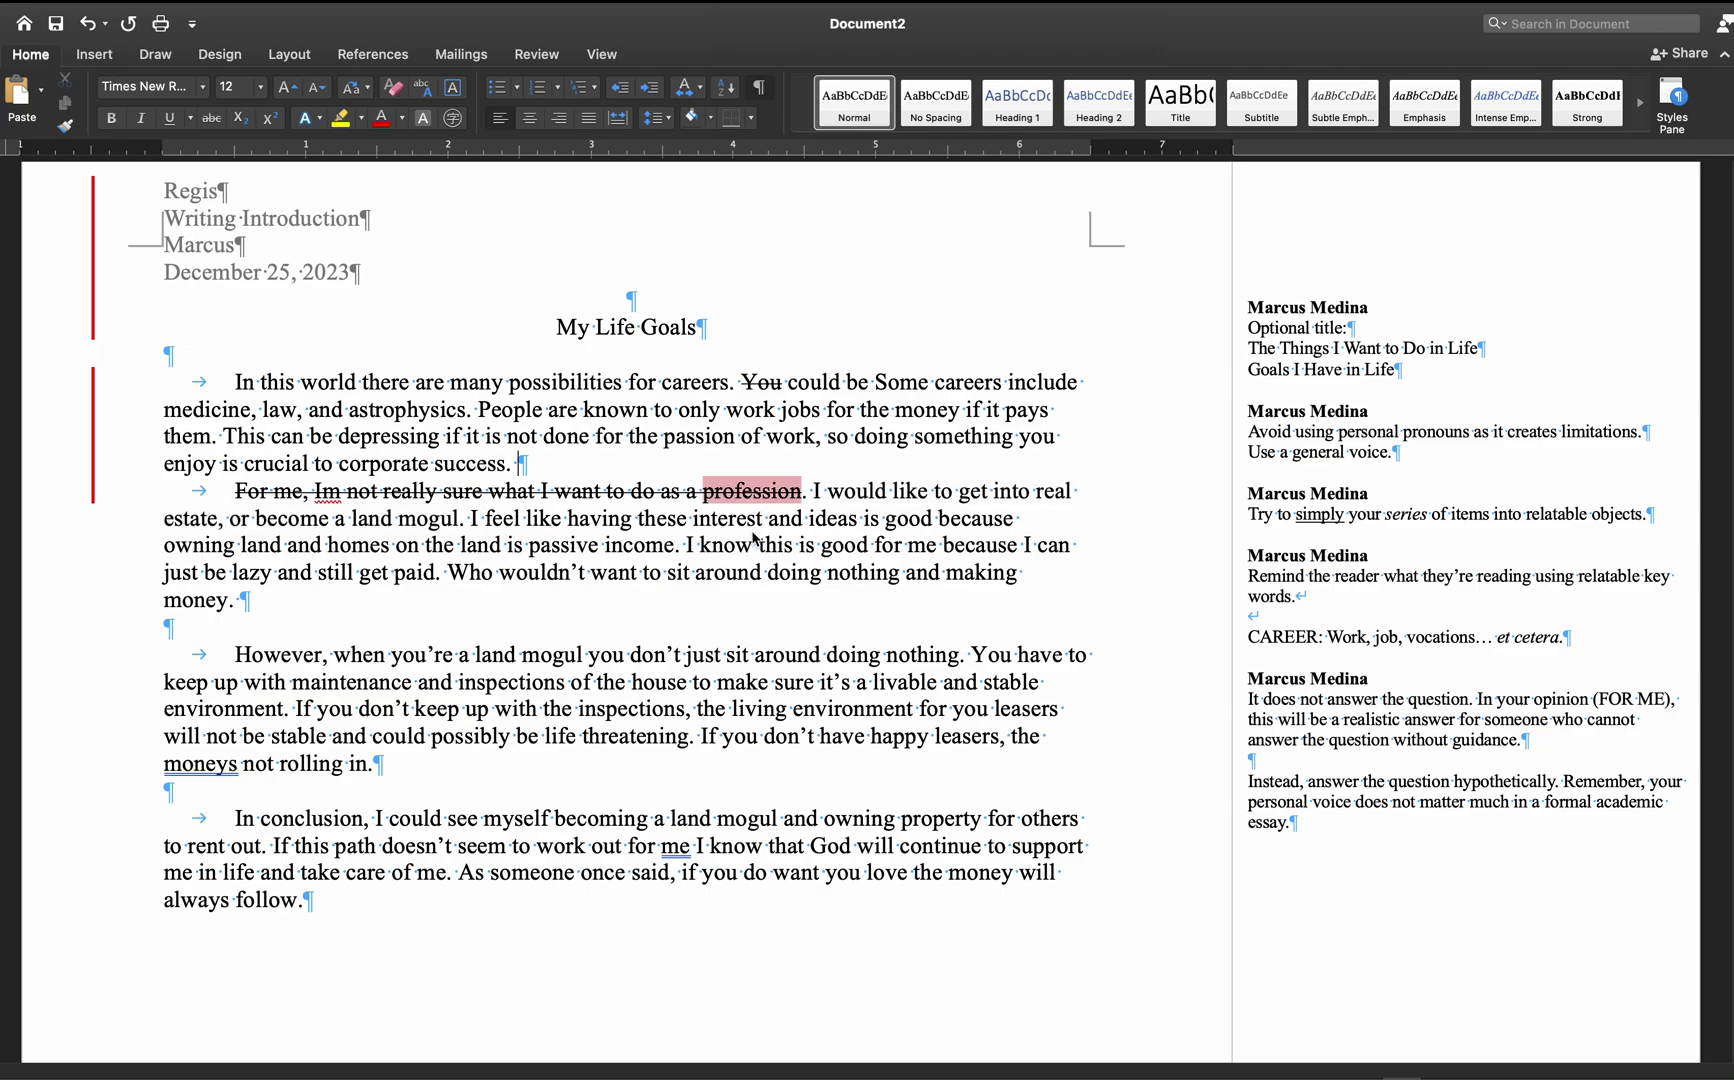
left_click(815, 490)
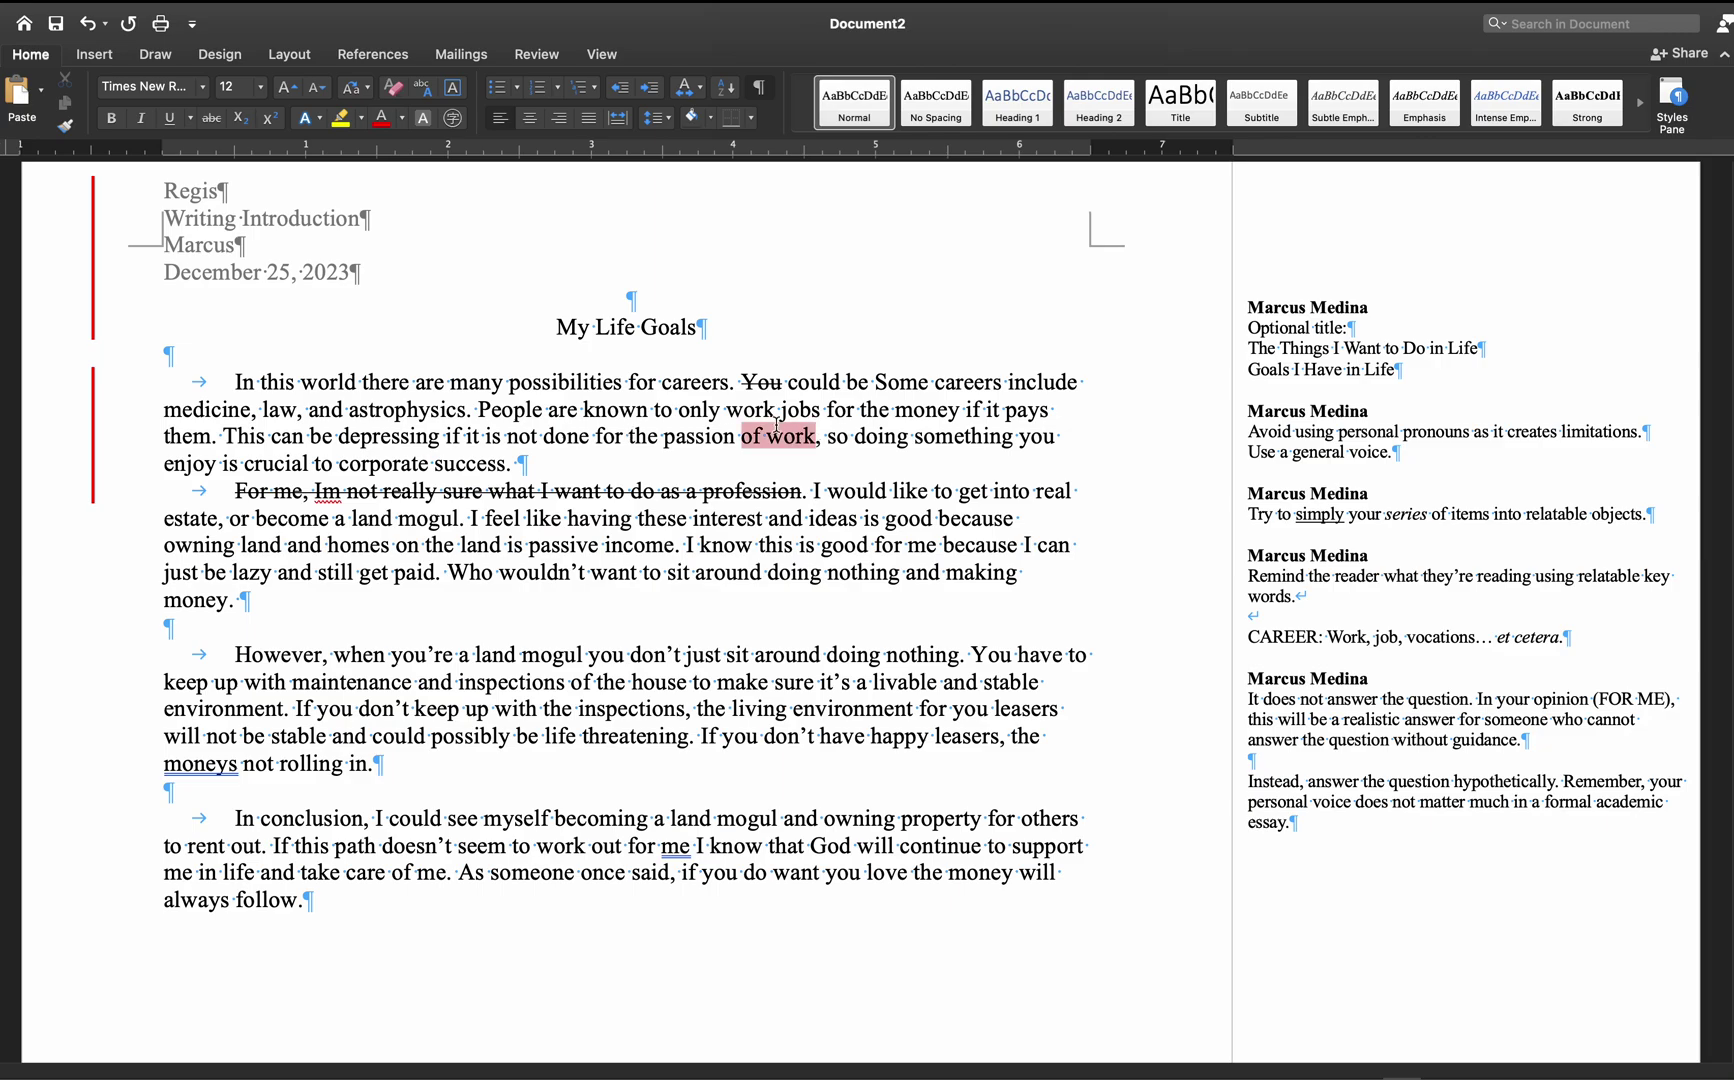
- Move the sentence "I would like to get into real estate, or become a land mogul." to the end of the first paragraph
left_click_drag(349, 437, 507, 464)
left_click(516, 464)
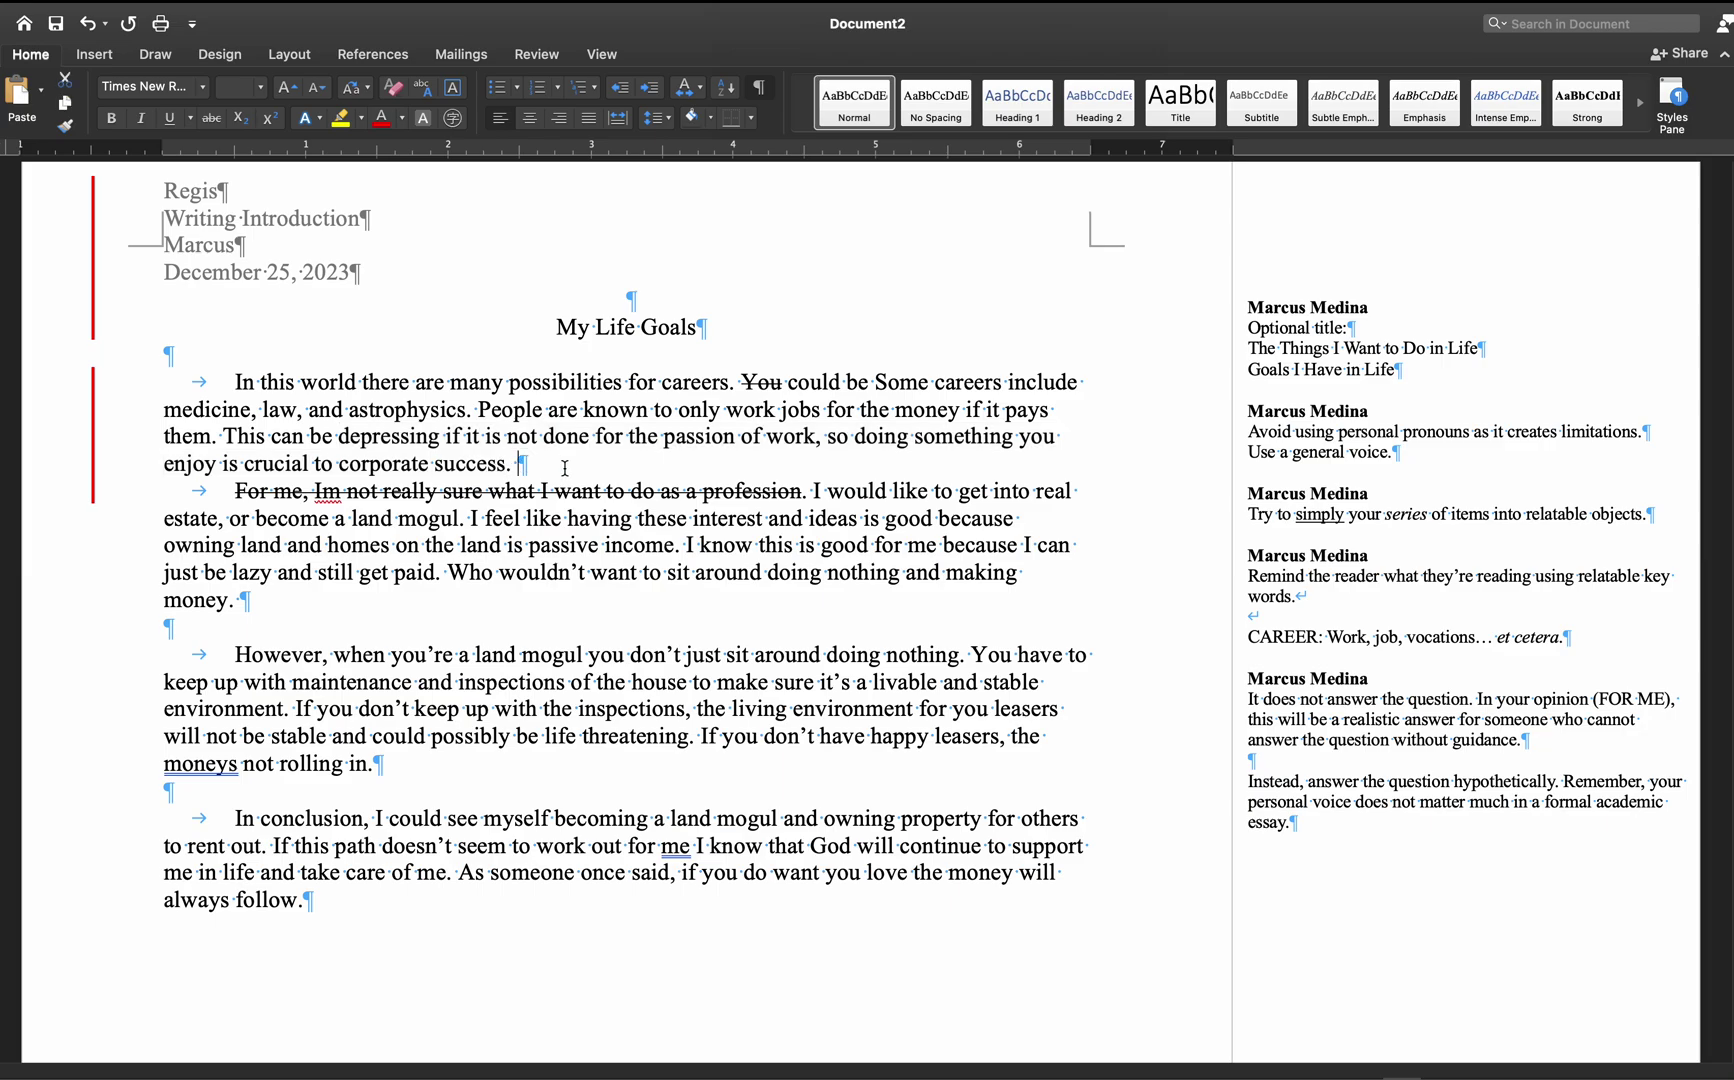
left_click_drag(817, 490, 467, 525)
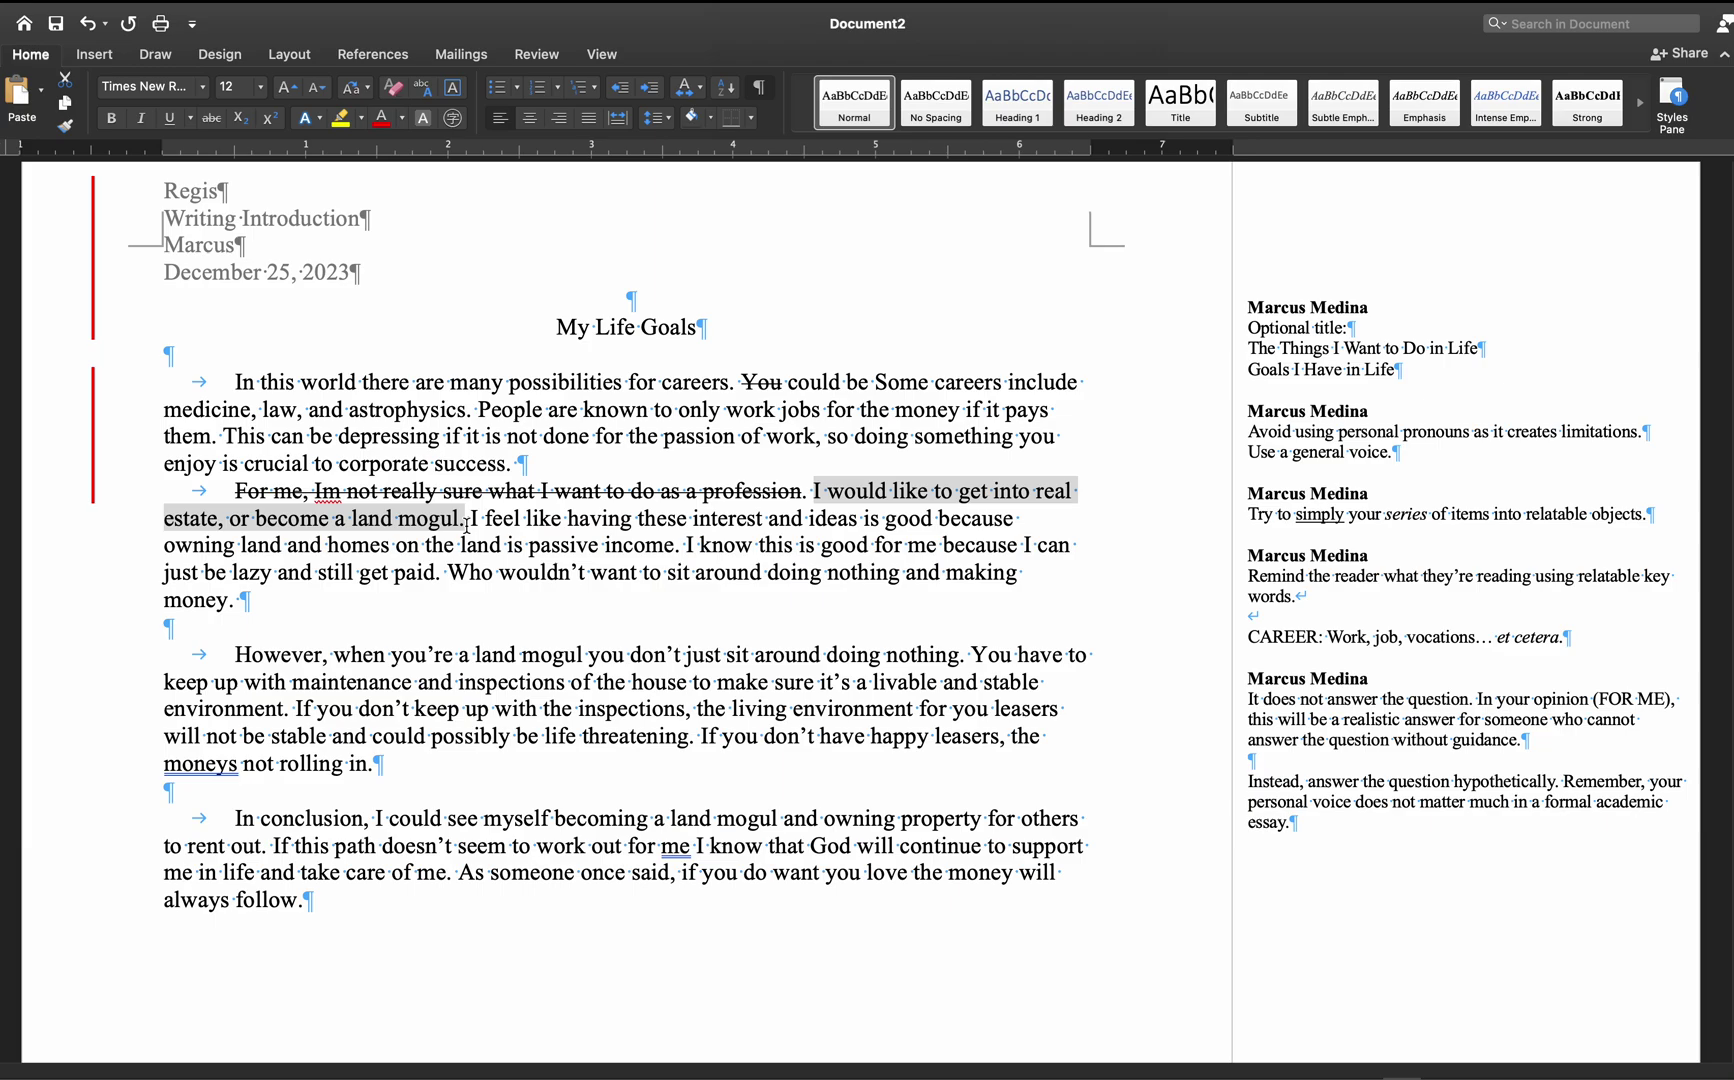
key("BackSpace")
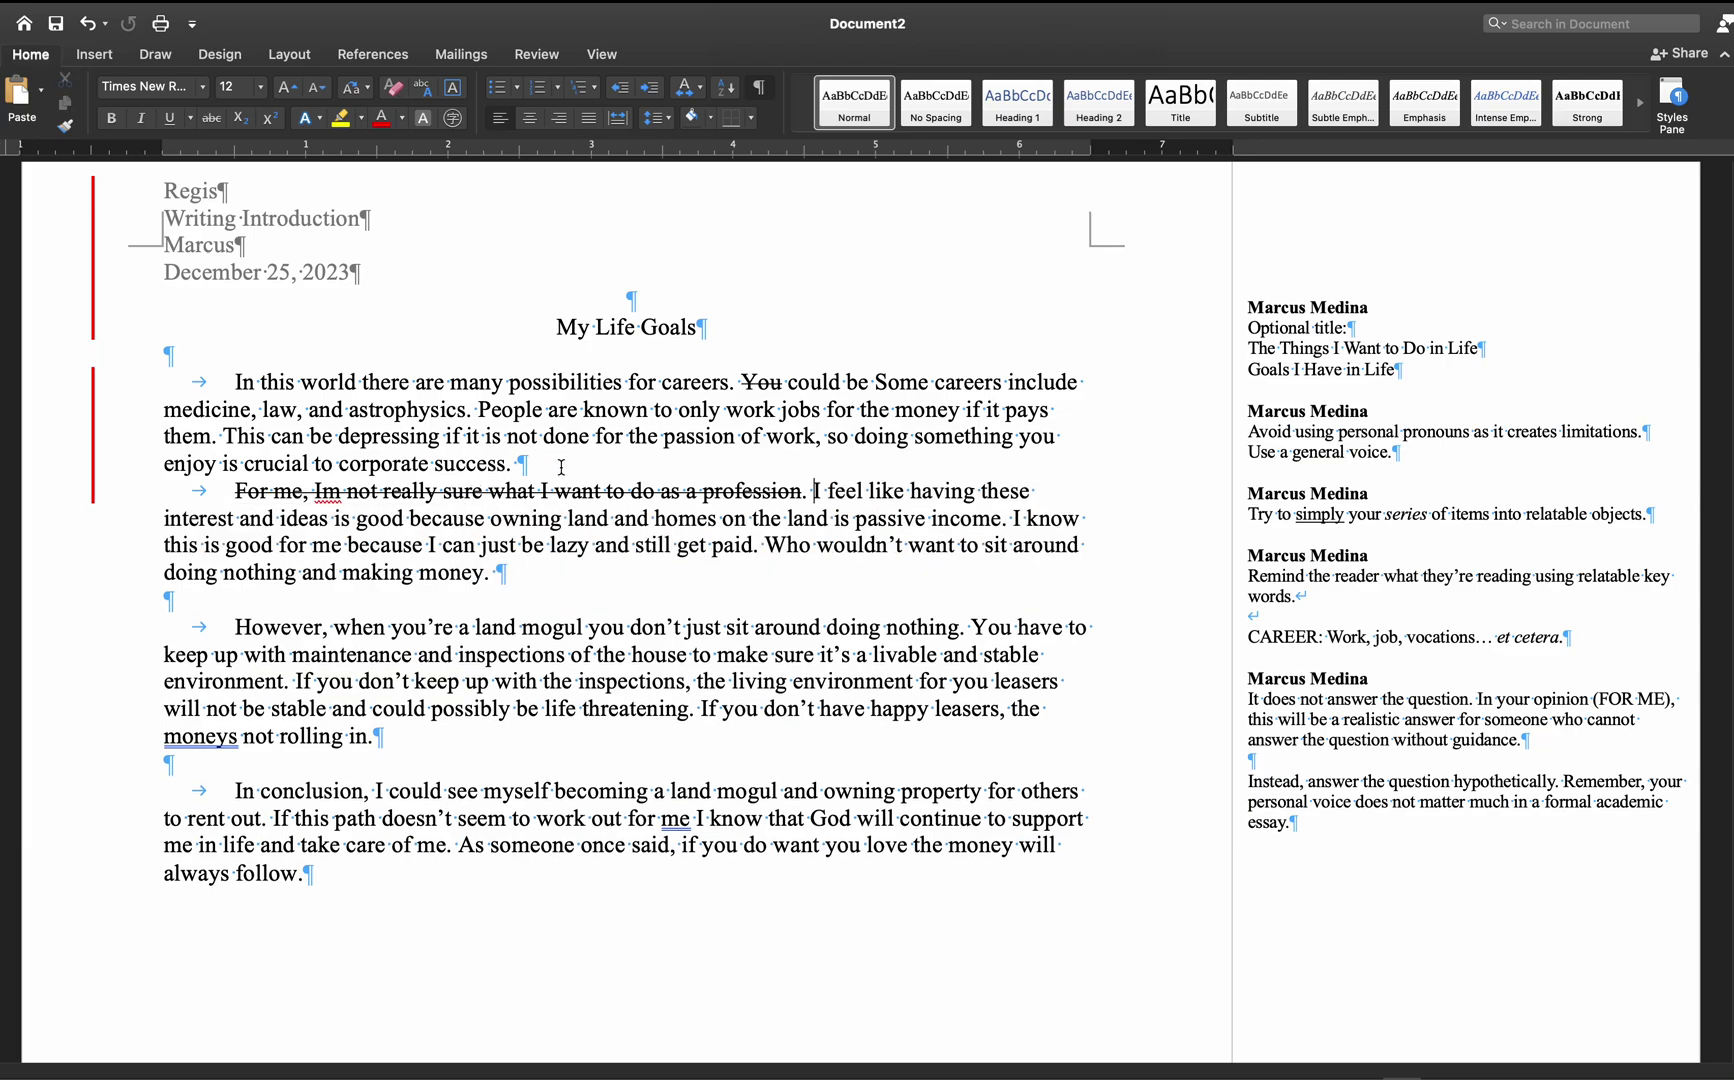
key("super+z")
left_click_drag(826, 497, 603, 474)
left_click(519, 465)
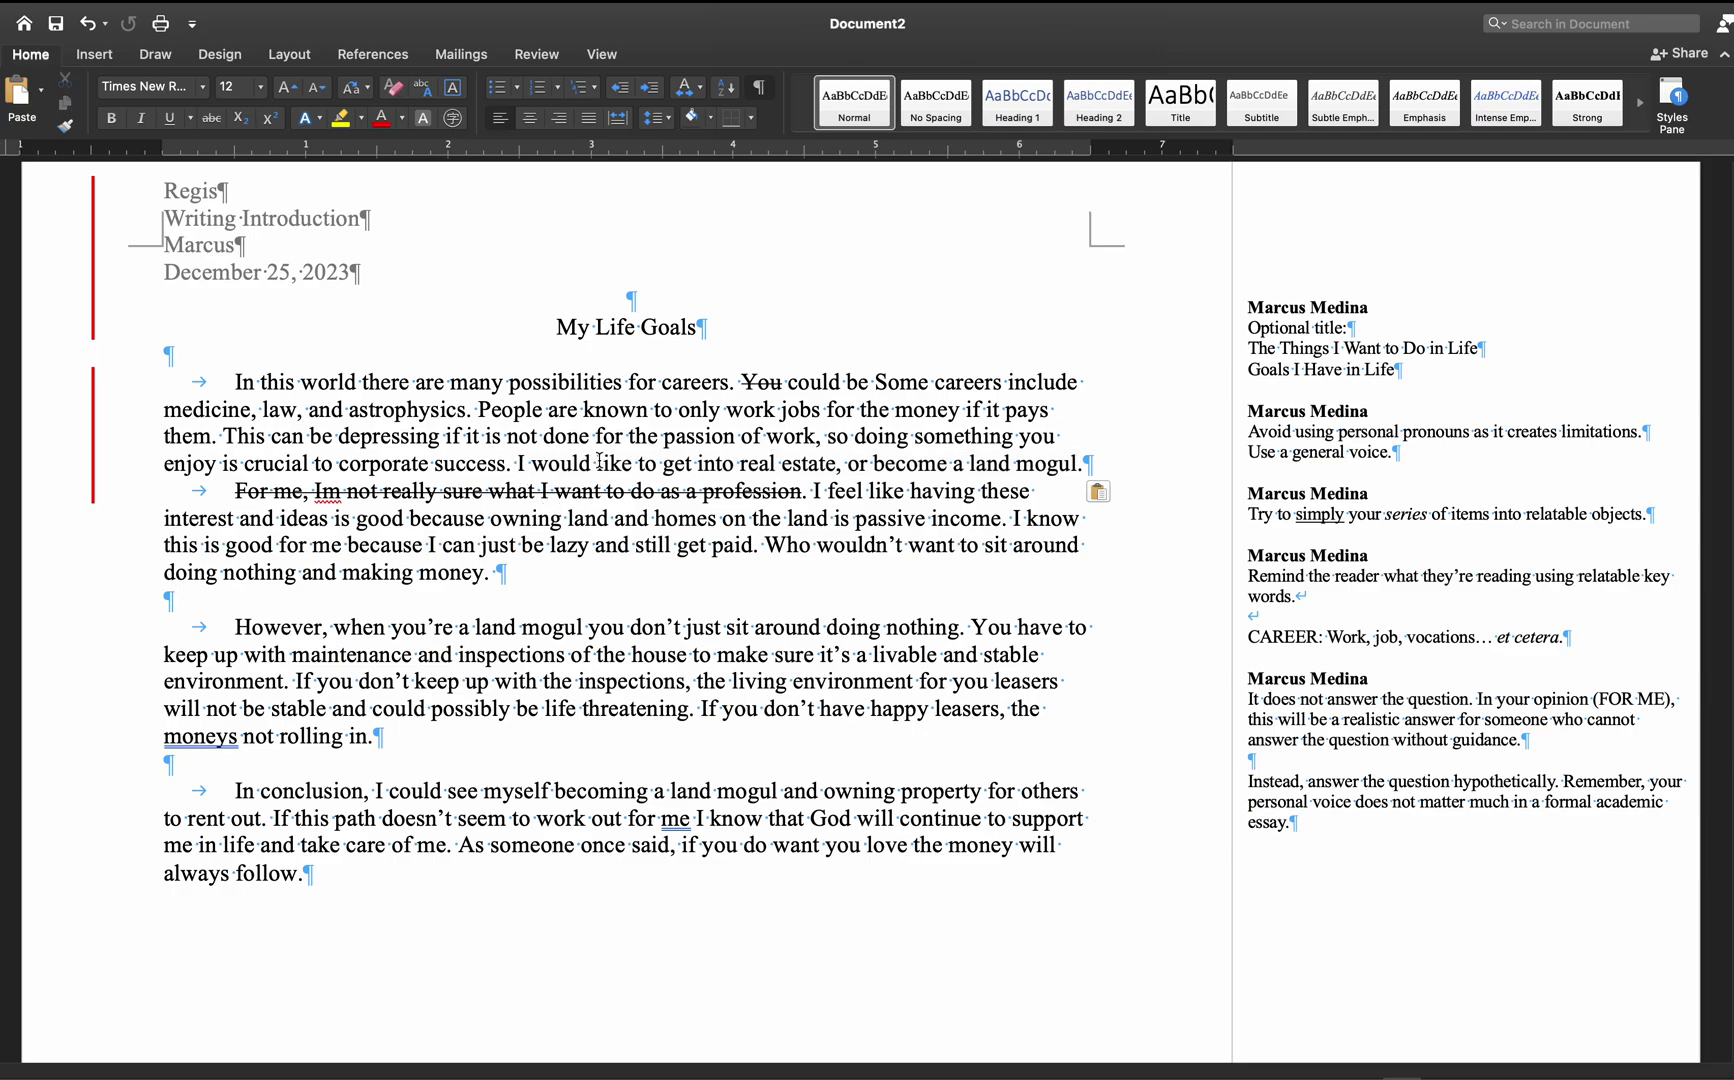
- Reword the moved sentence's opening to "I would likely be passionate about to getting into real estate"
left_click(633, 463)
type("ly be passionate about")
key("BackSpace")
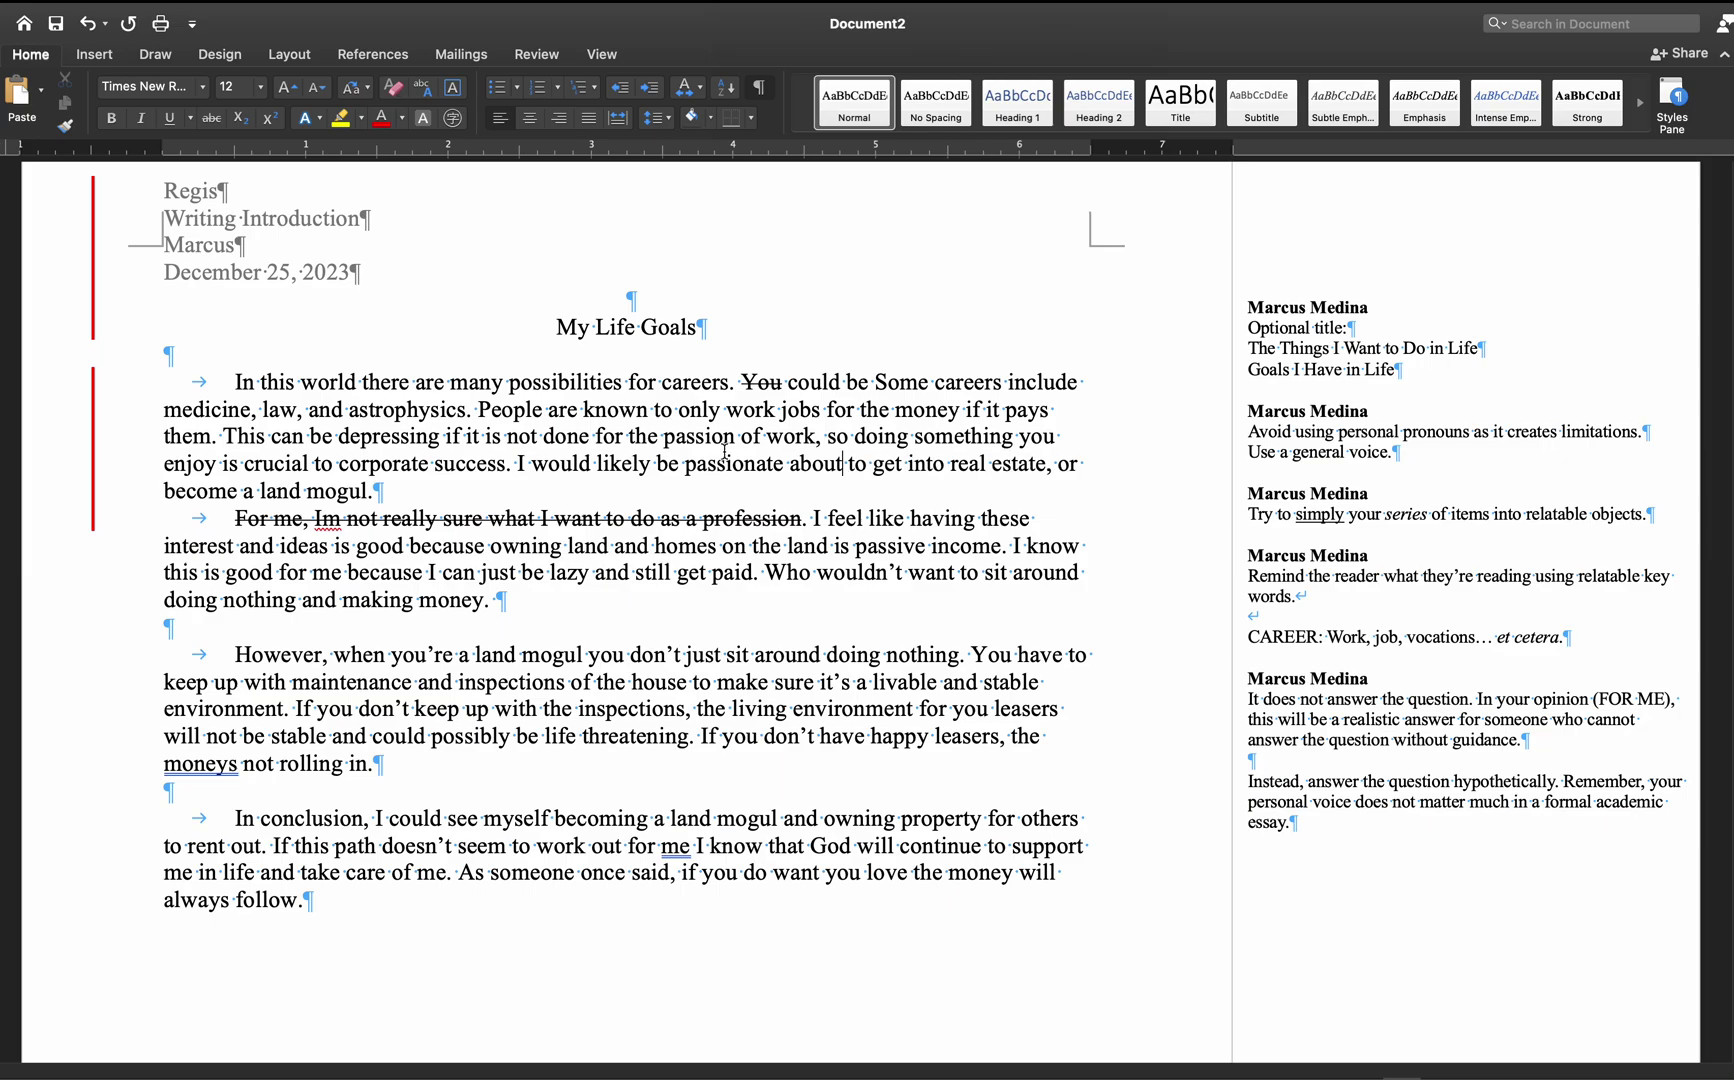
double_click(720, 466)
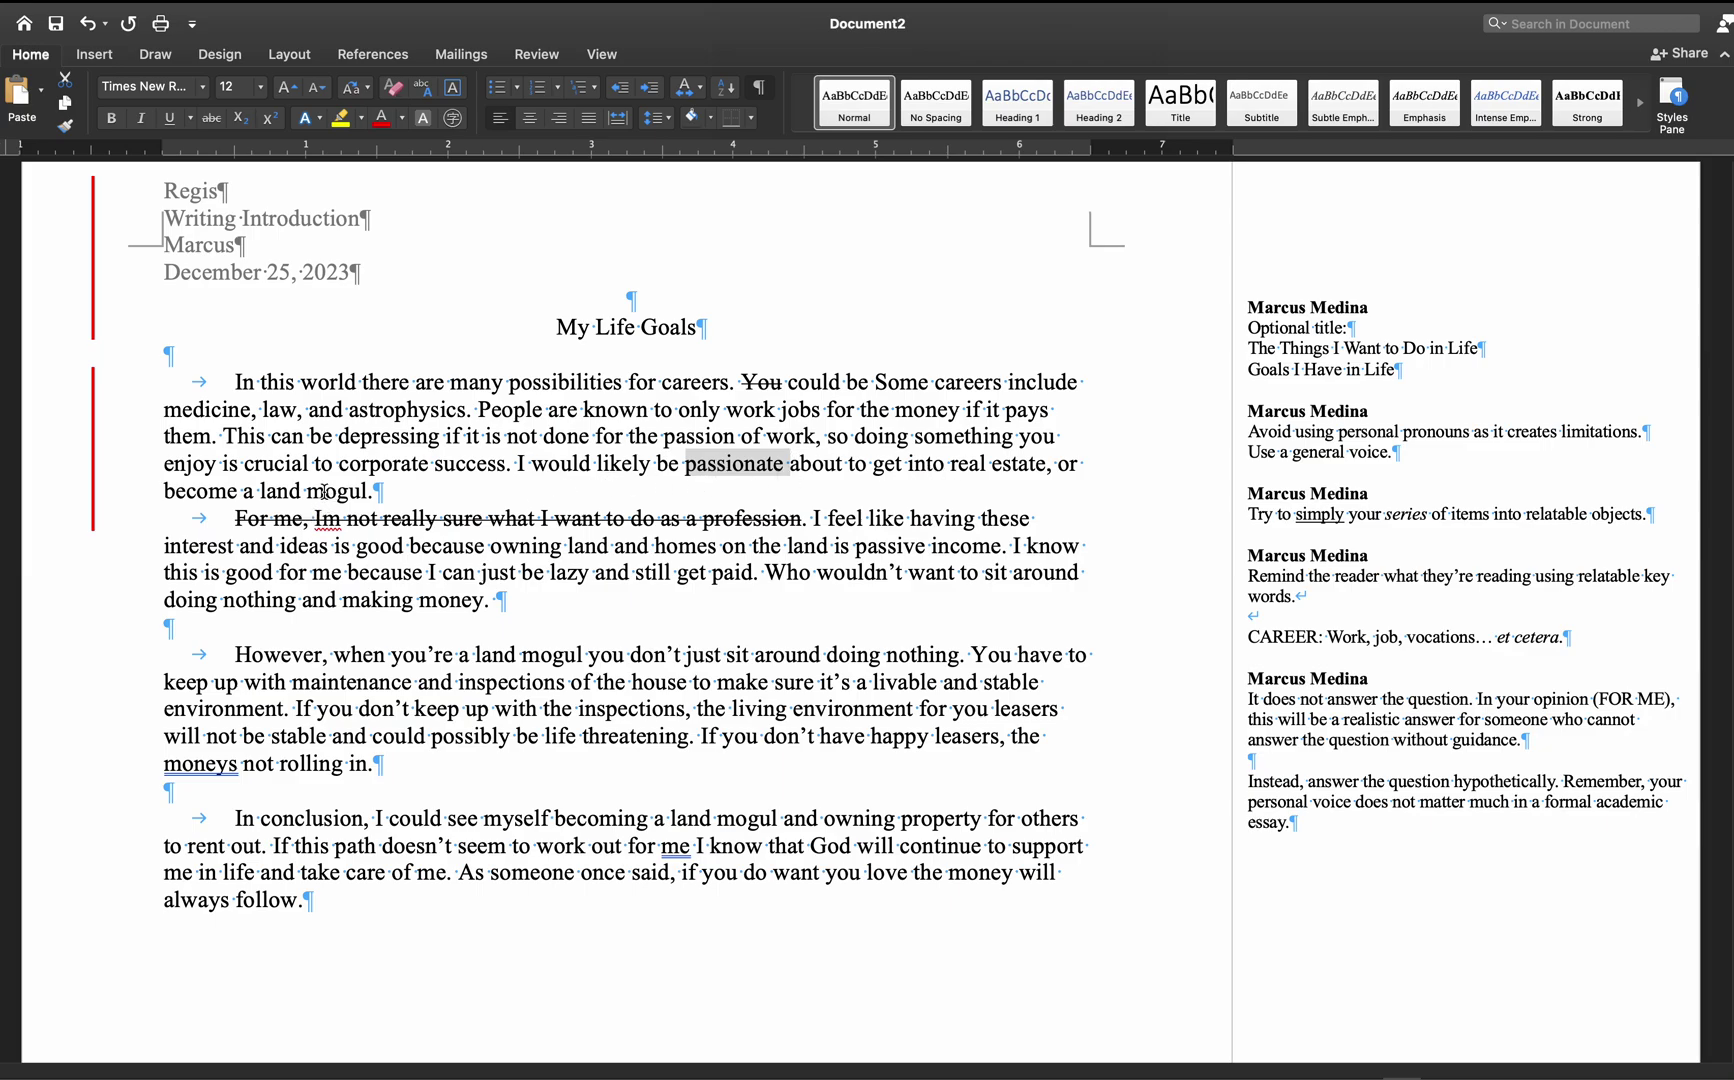
left_click_drag(367, 490, 348, 490)
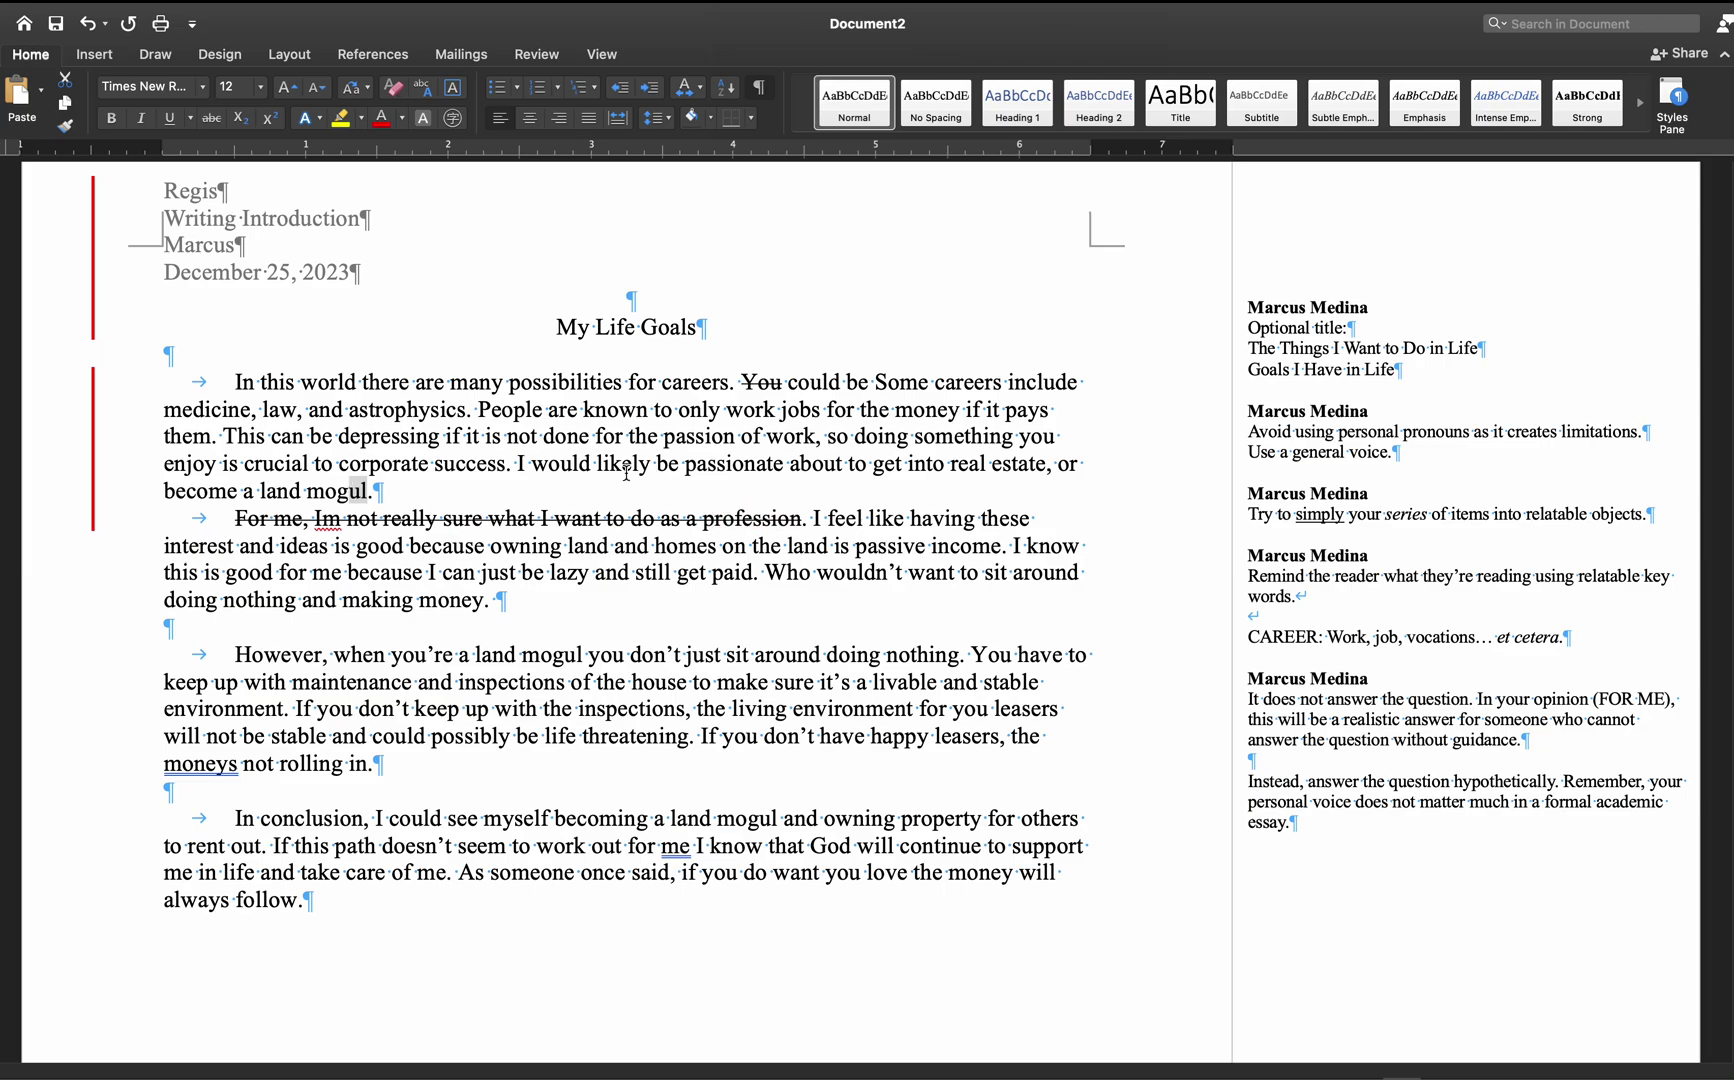
left_click_drag(521, 465, 846, 467)
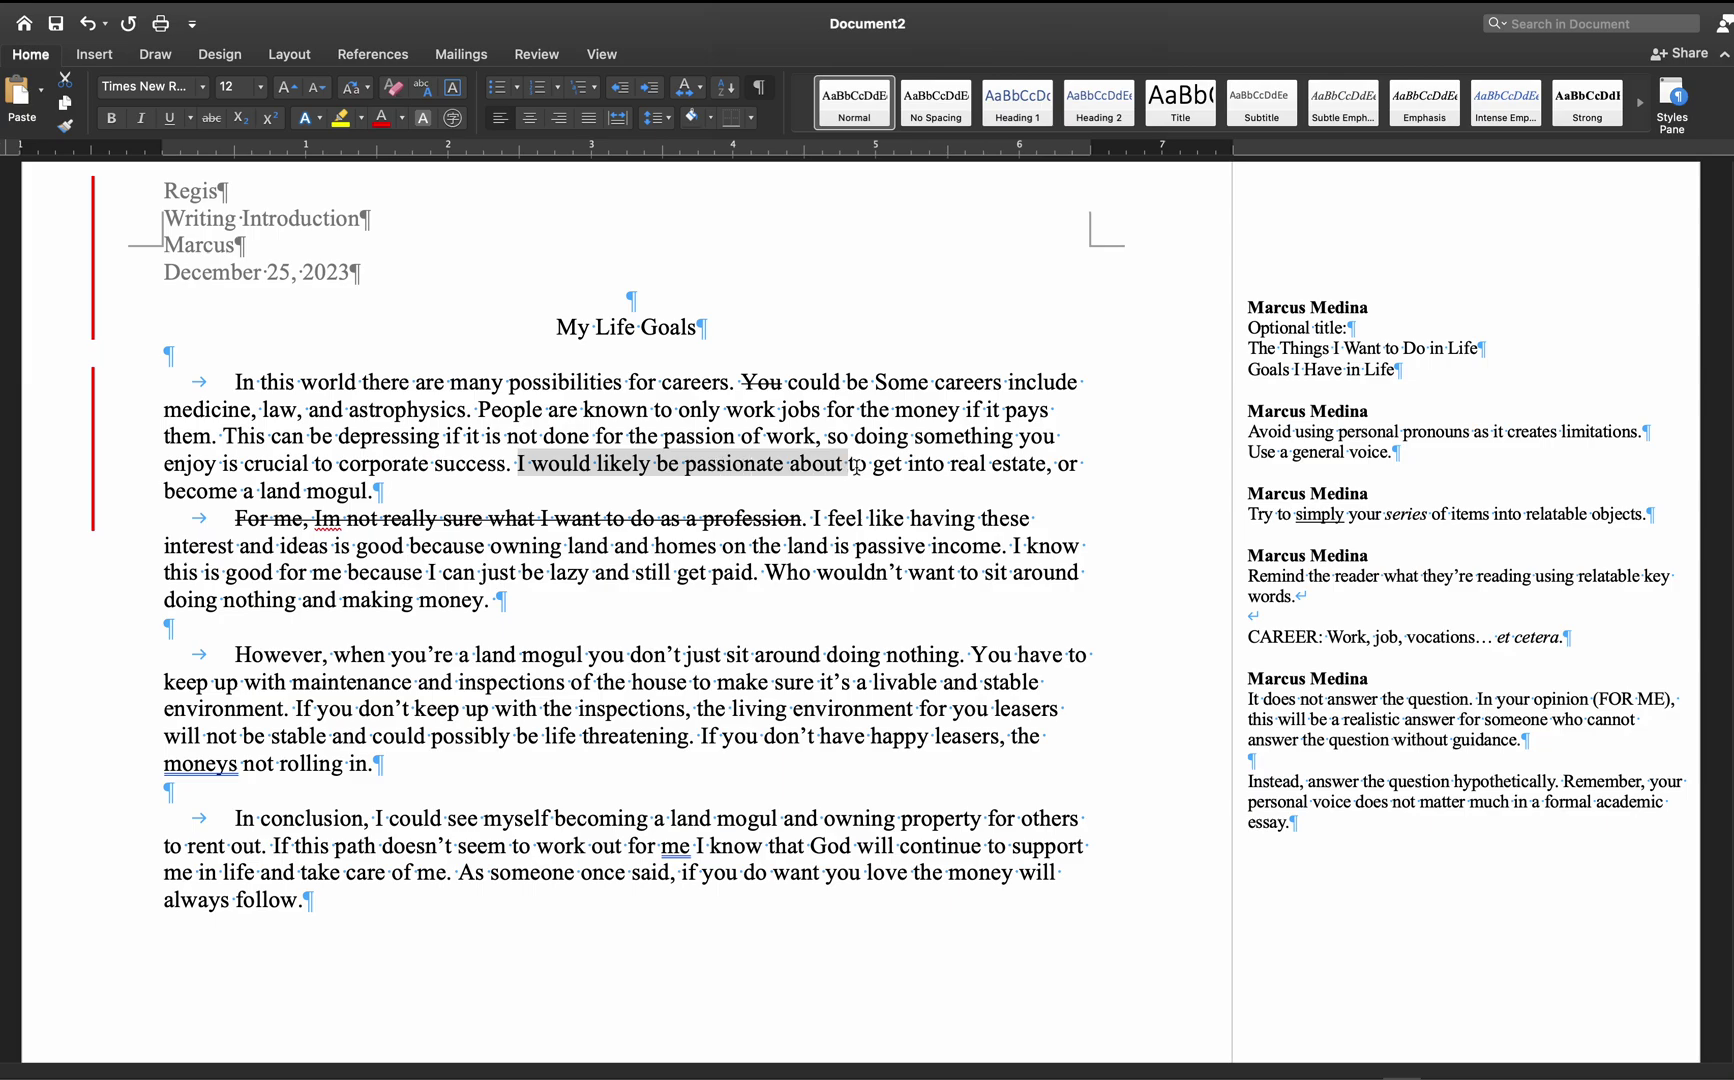
left_click(902, 463)
type("ting")
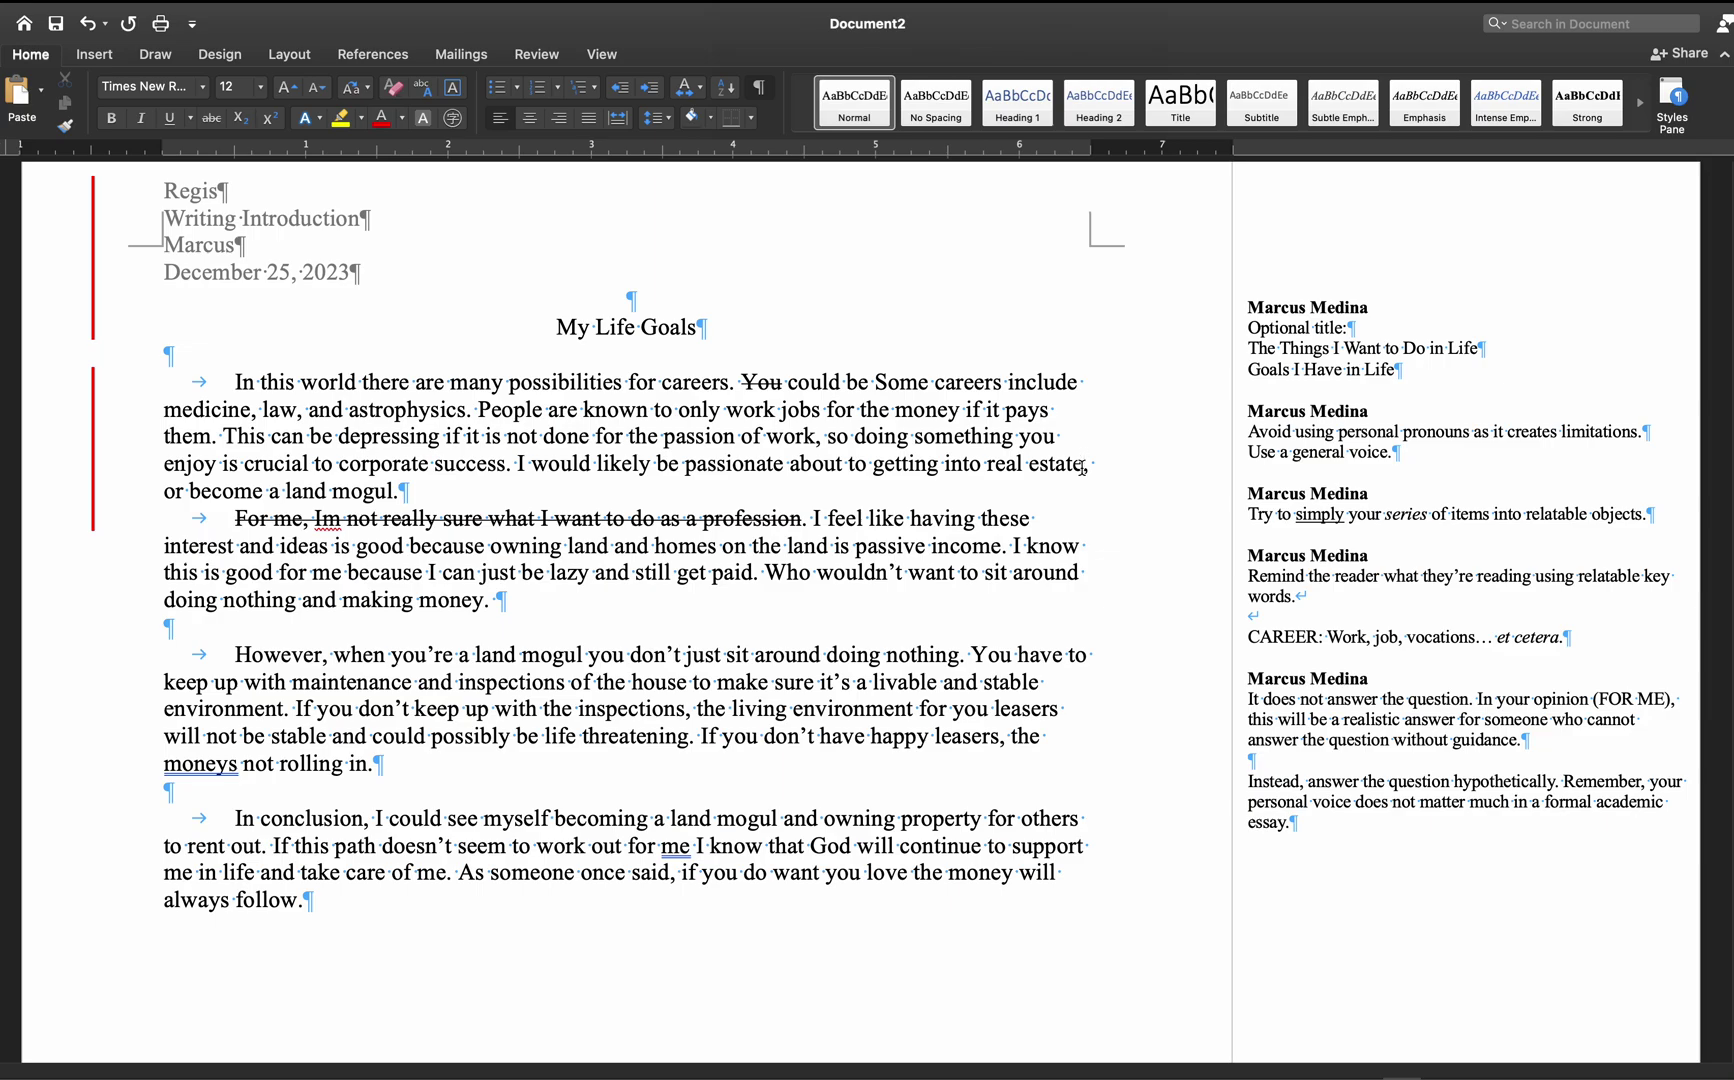
- Replace ", or become a land mogul" at the end of the first paragraph with "for three reasons."
left_click(1082, 467)
type("for thr")
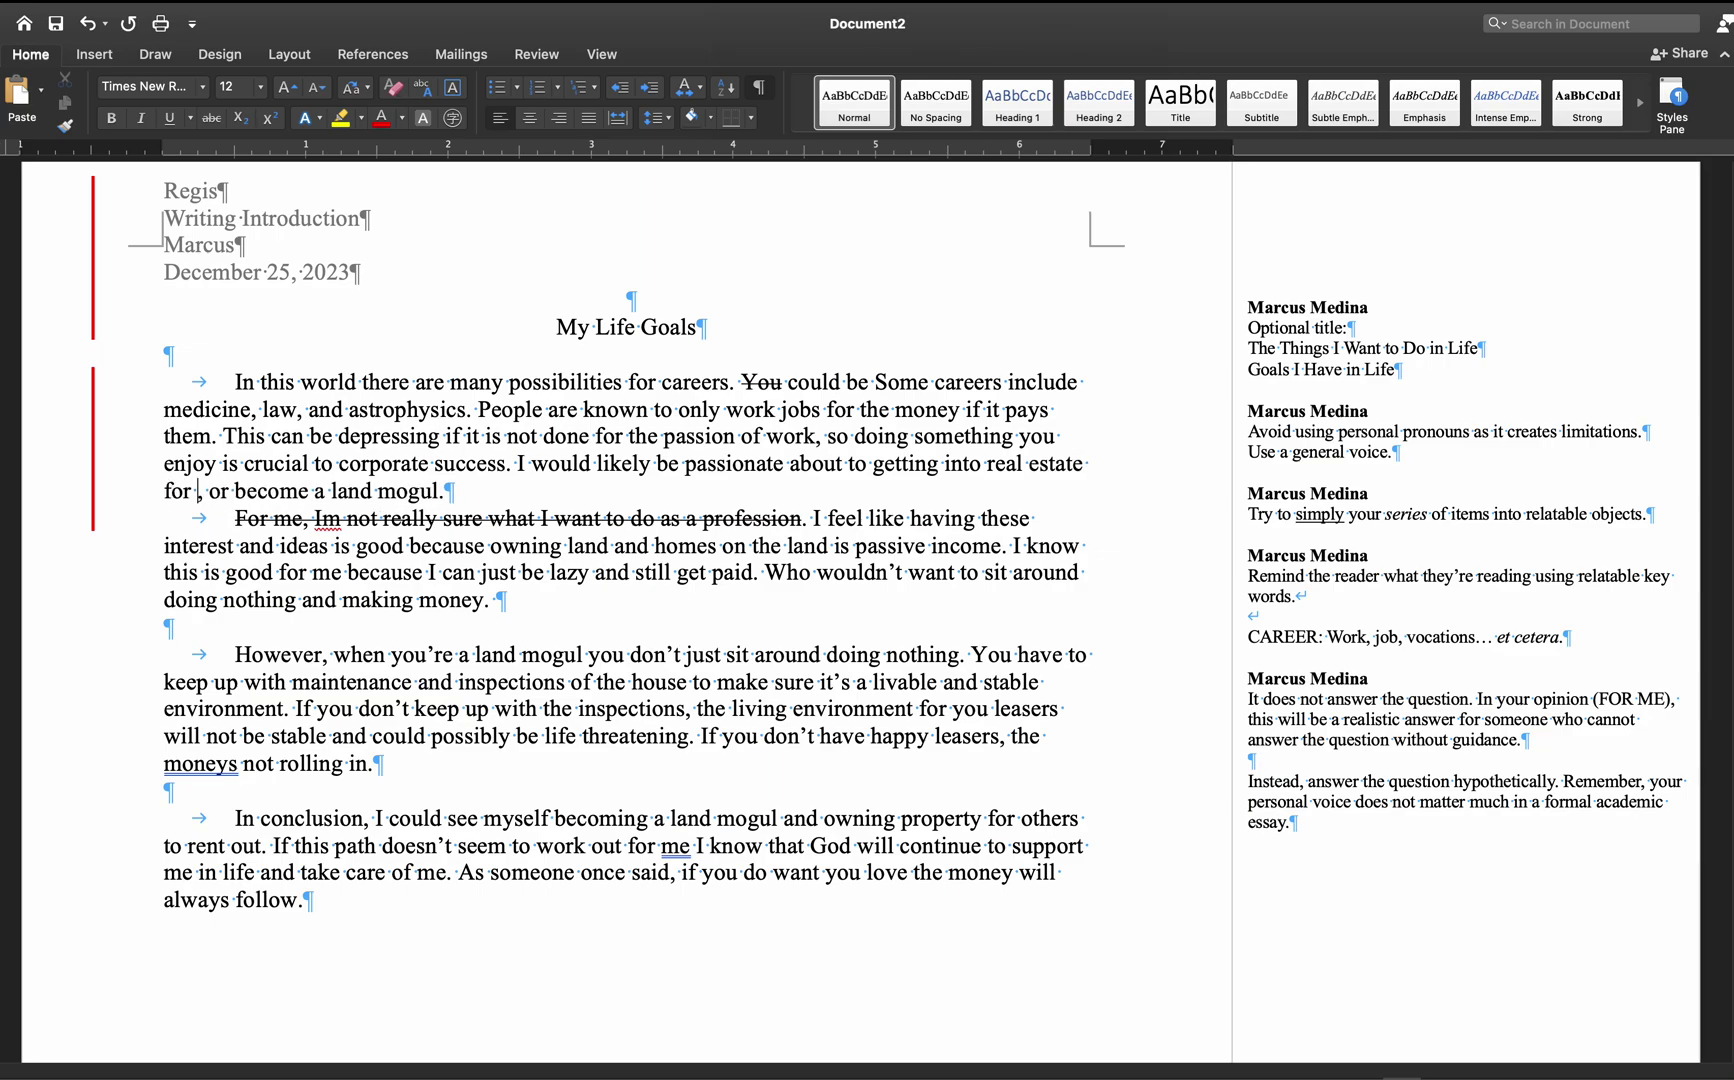
type("ee reasons")
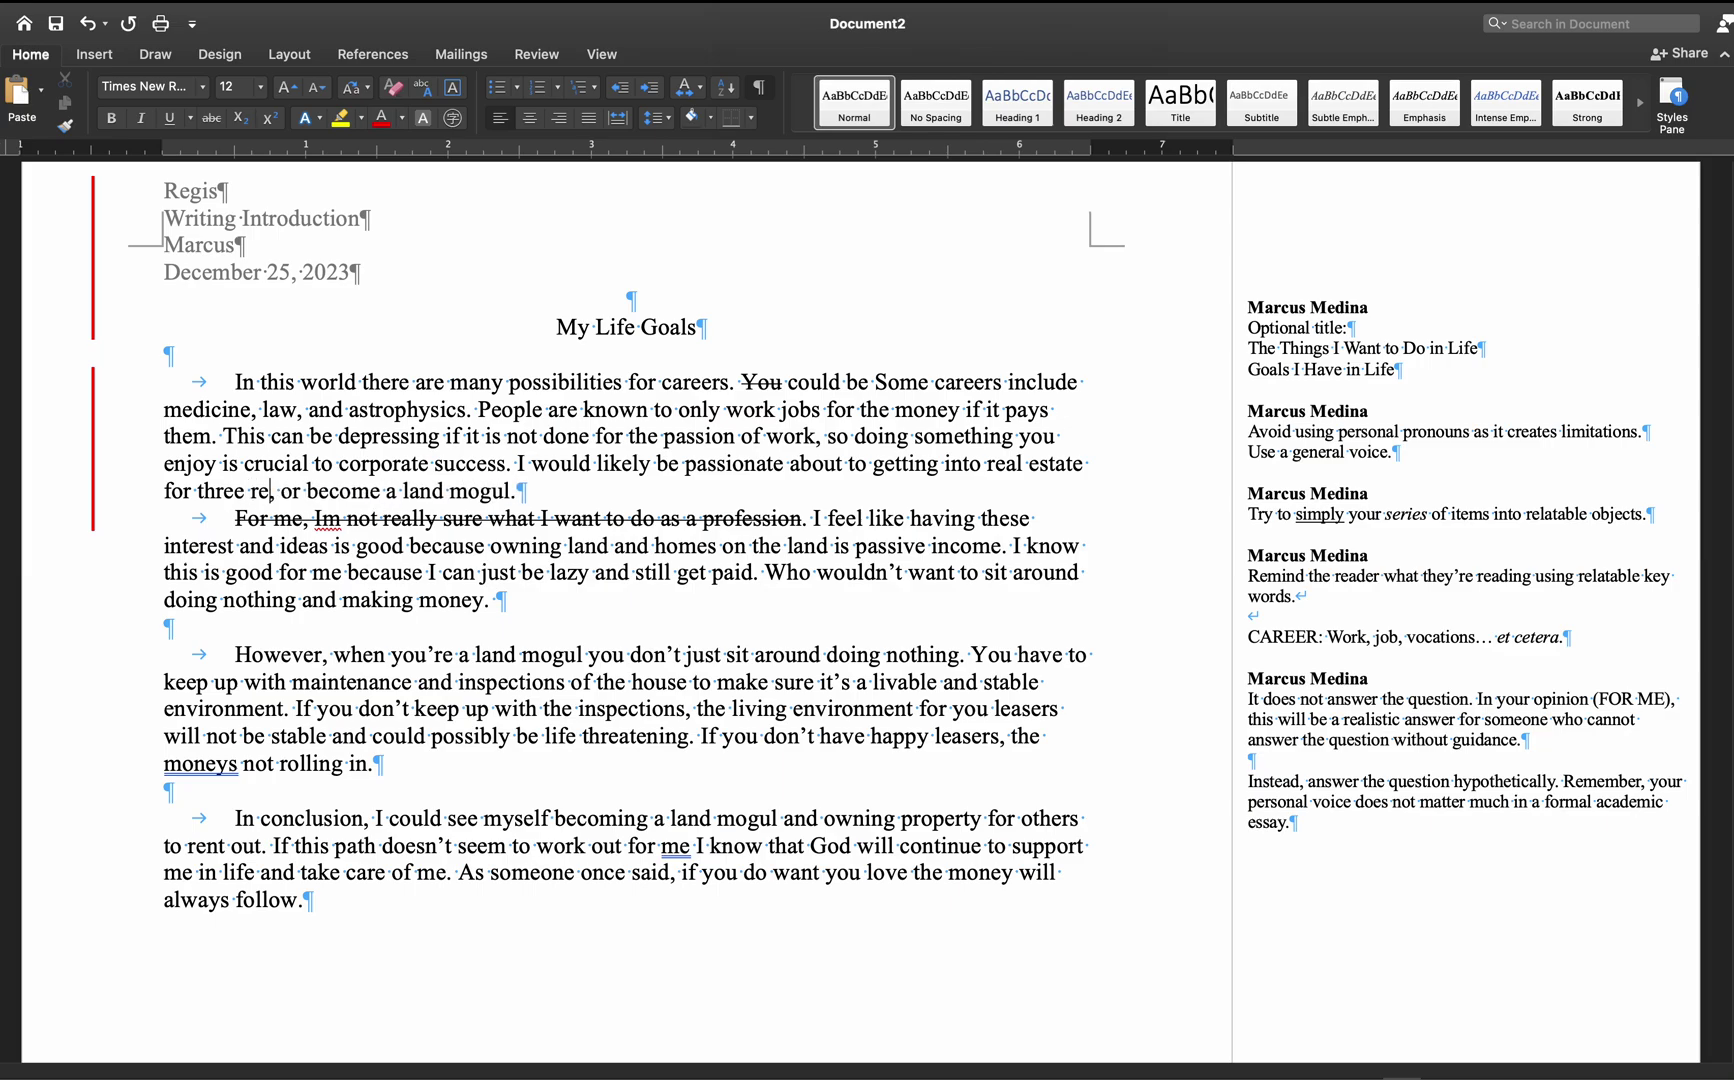
type(".")
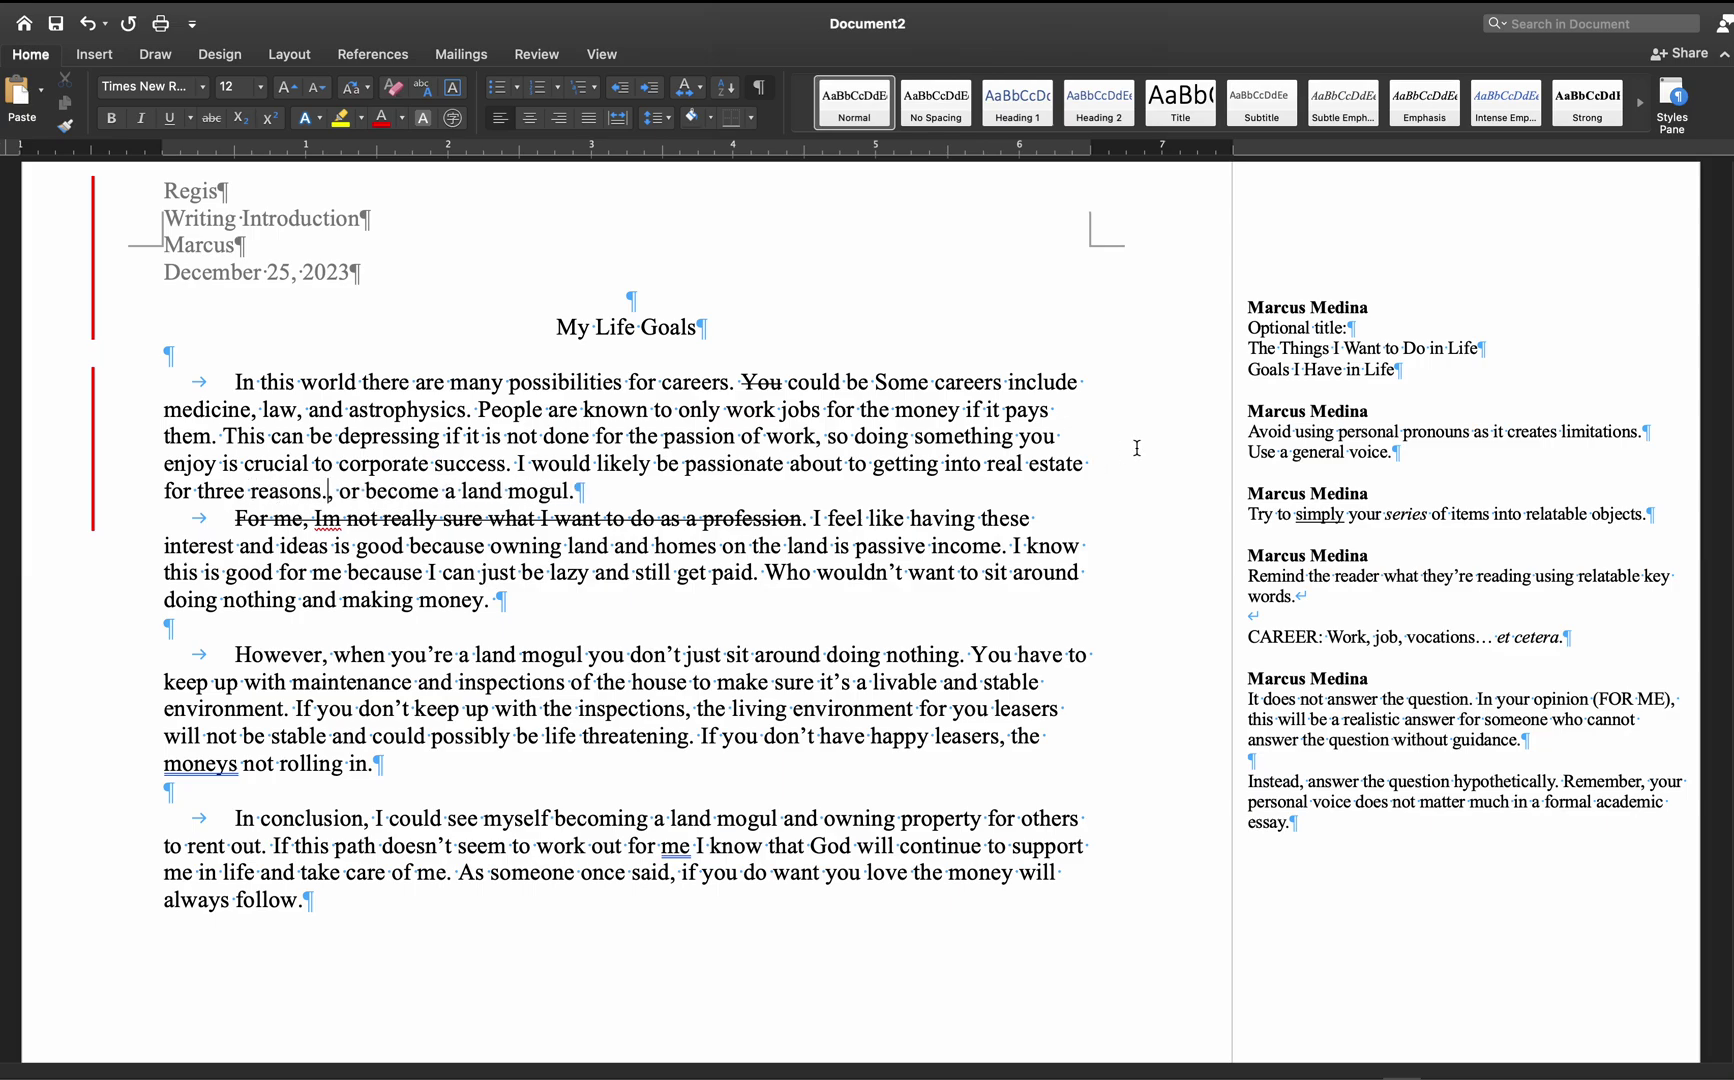
left_click(627, 490, "shift")
key("BackSpace")
key("BackSpace")
type(".")
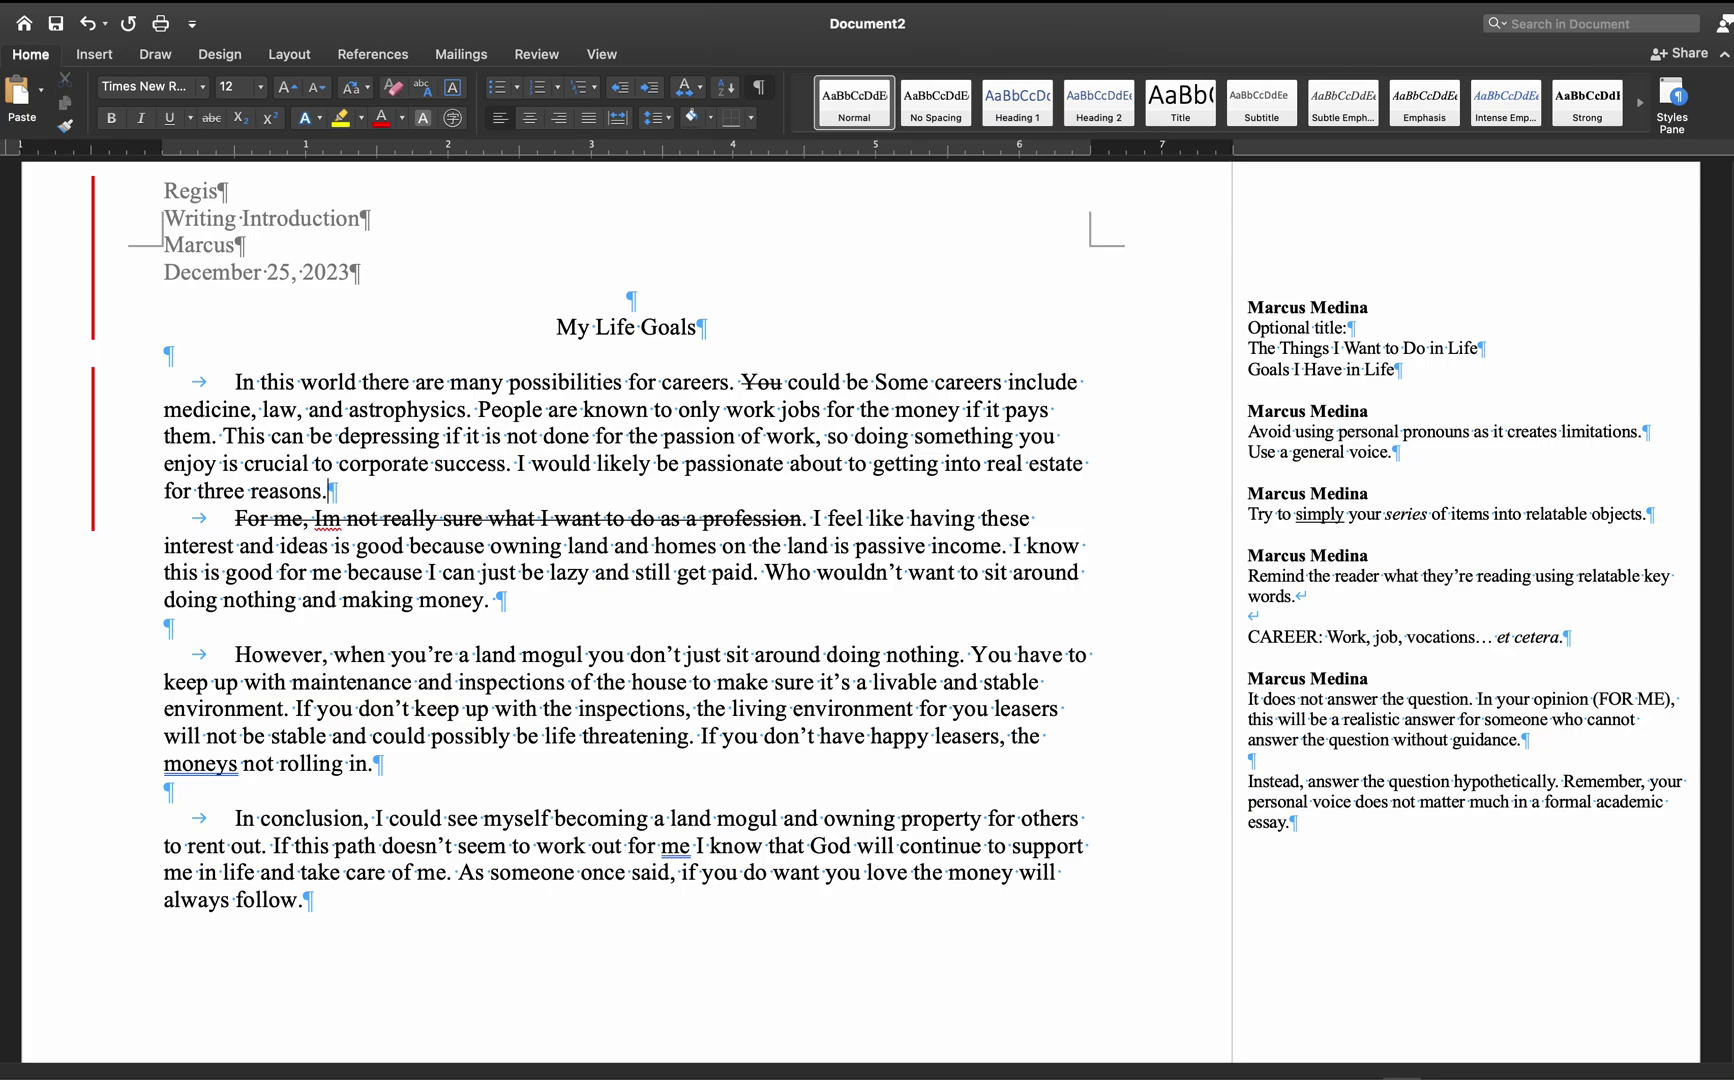
- Add a comment on the word "three" reading "Ideal example of creating objectives at the essay level."
double_click(208, 491)
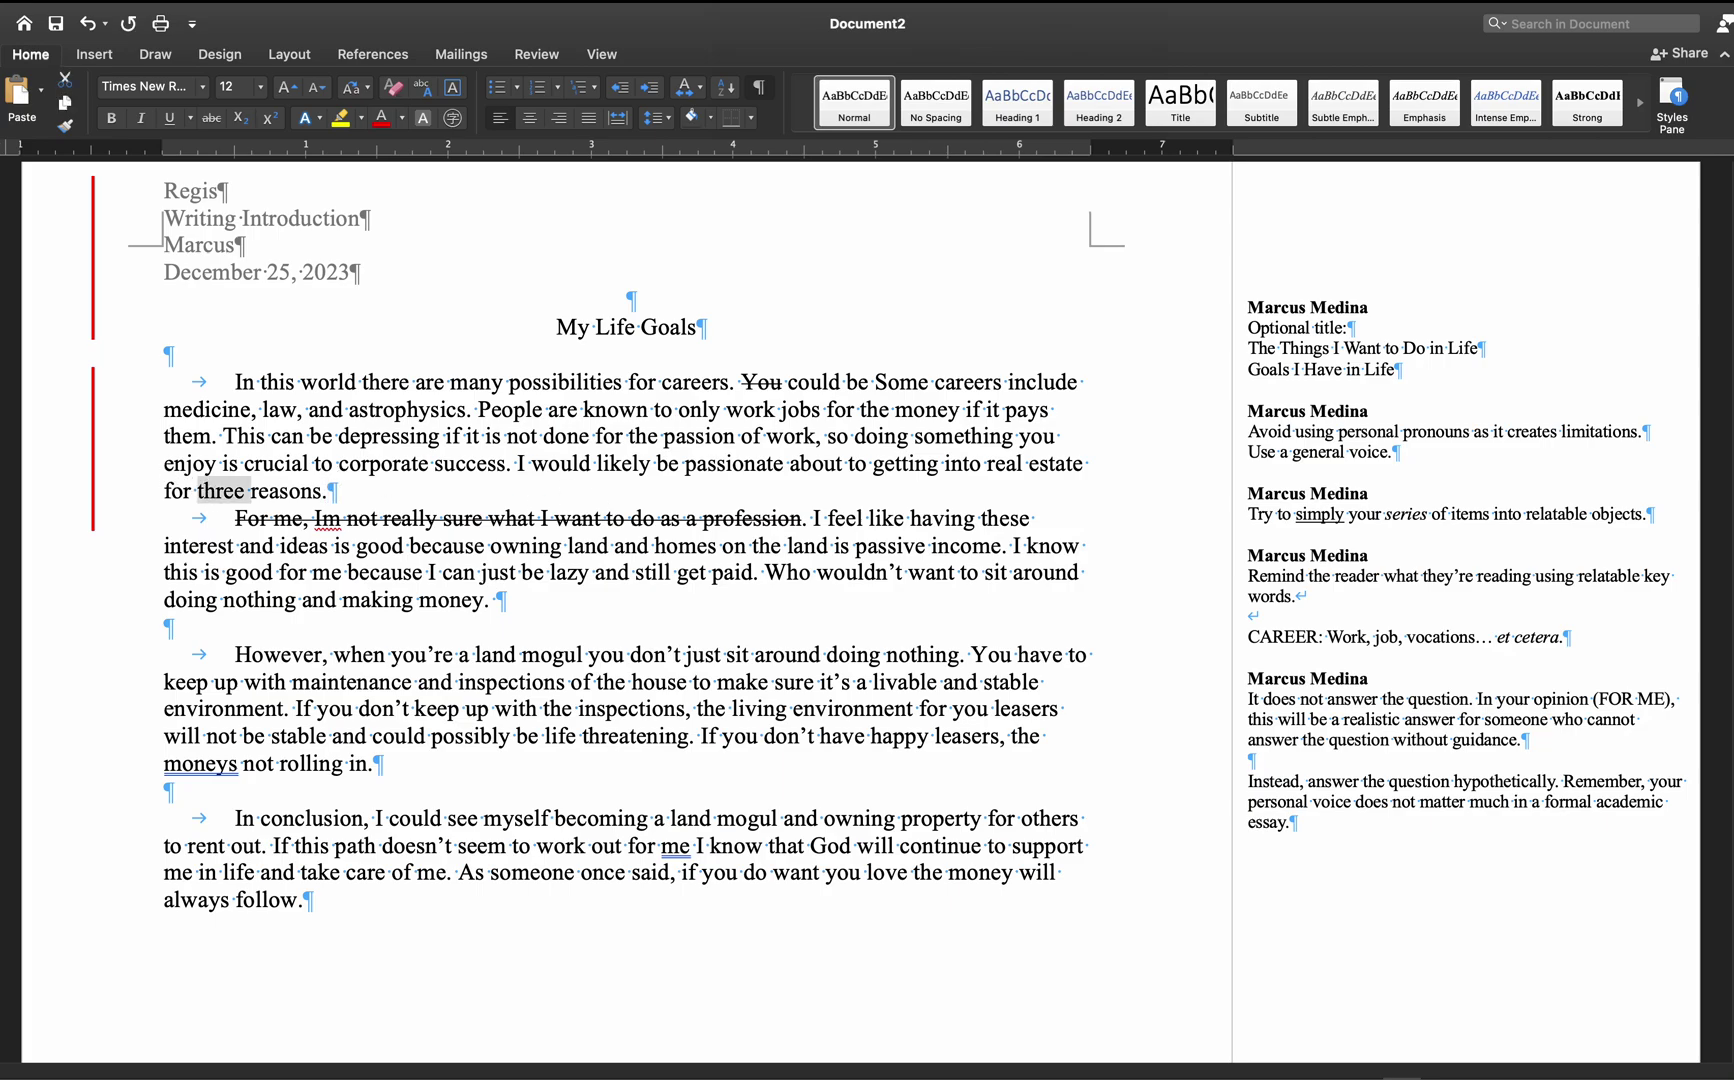
right_click(208, 491)
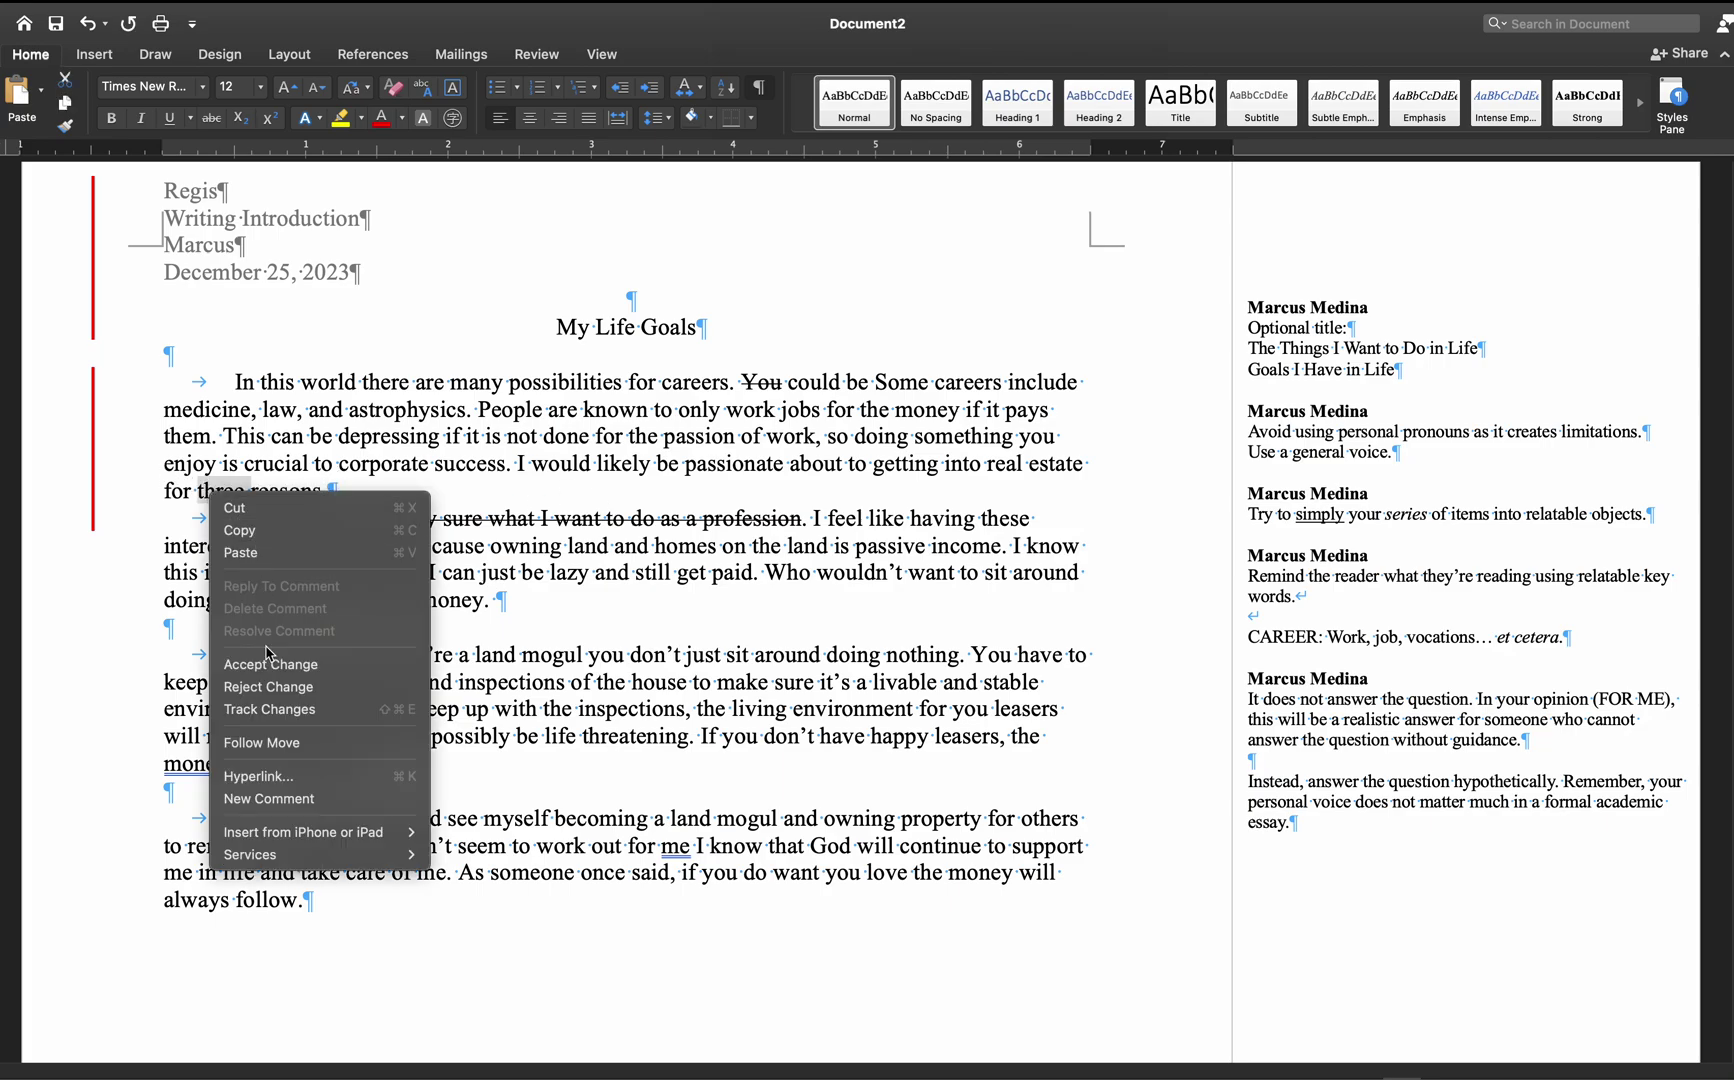
left_click(268, 799)
type("Ide")
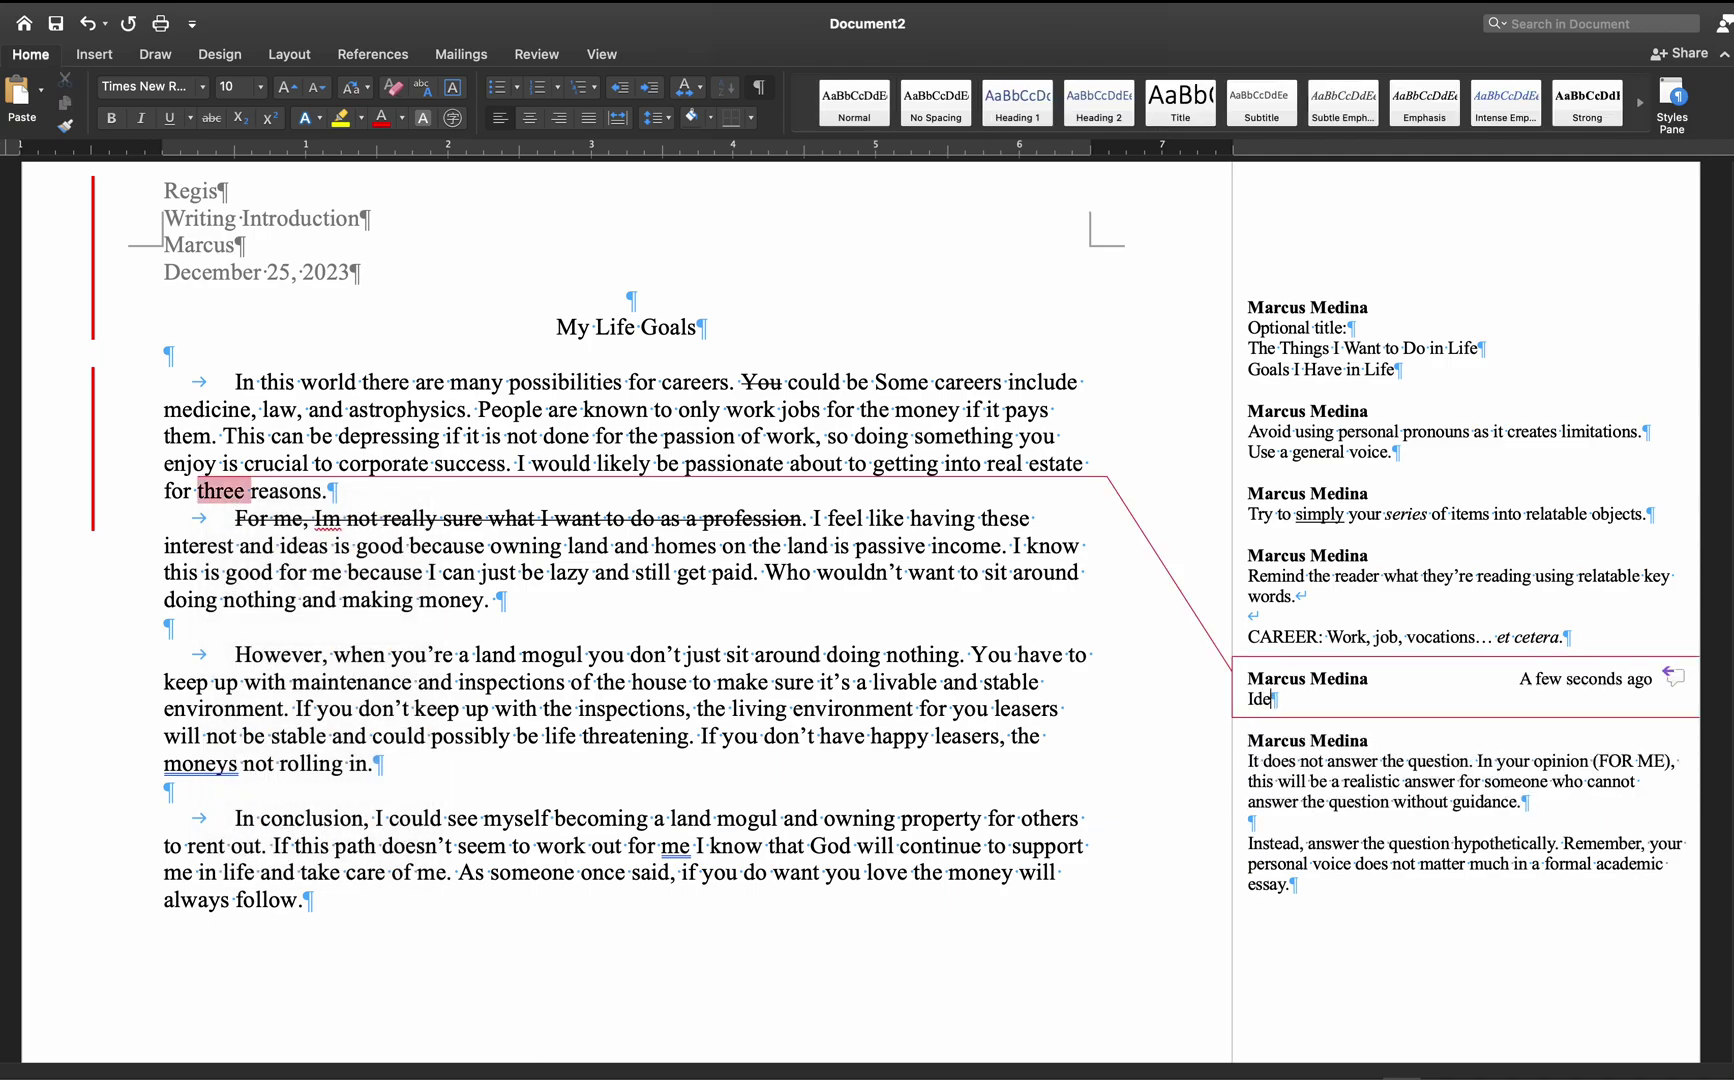
type("al o")
type("xample ")
type("of creatin")
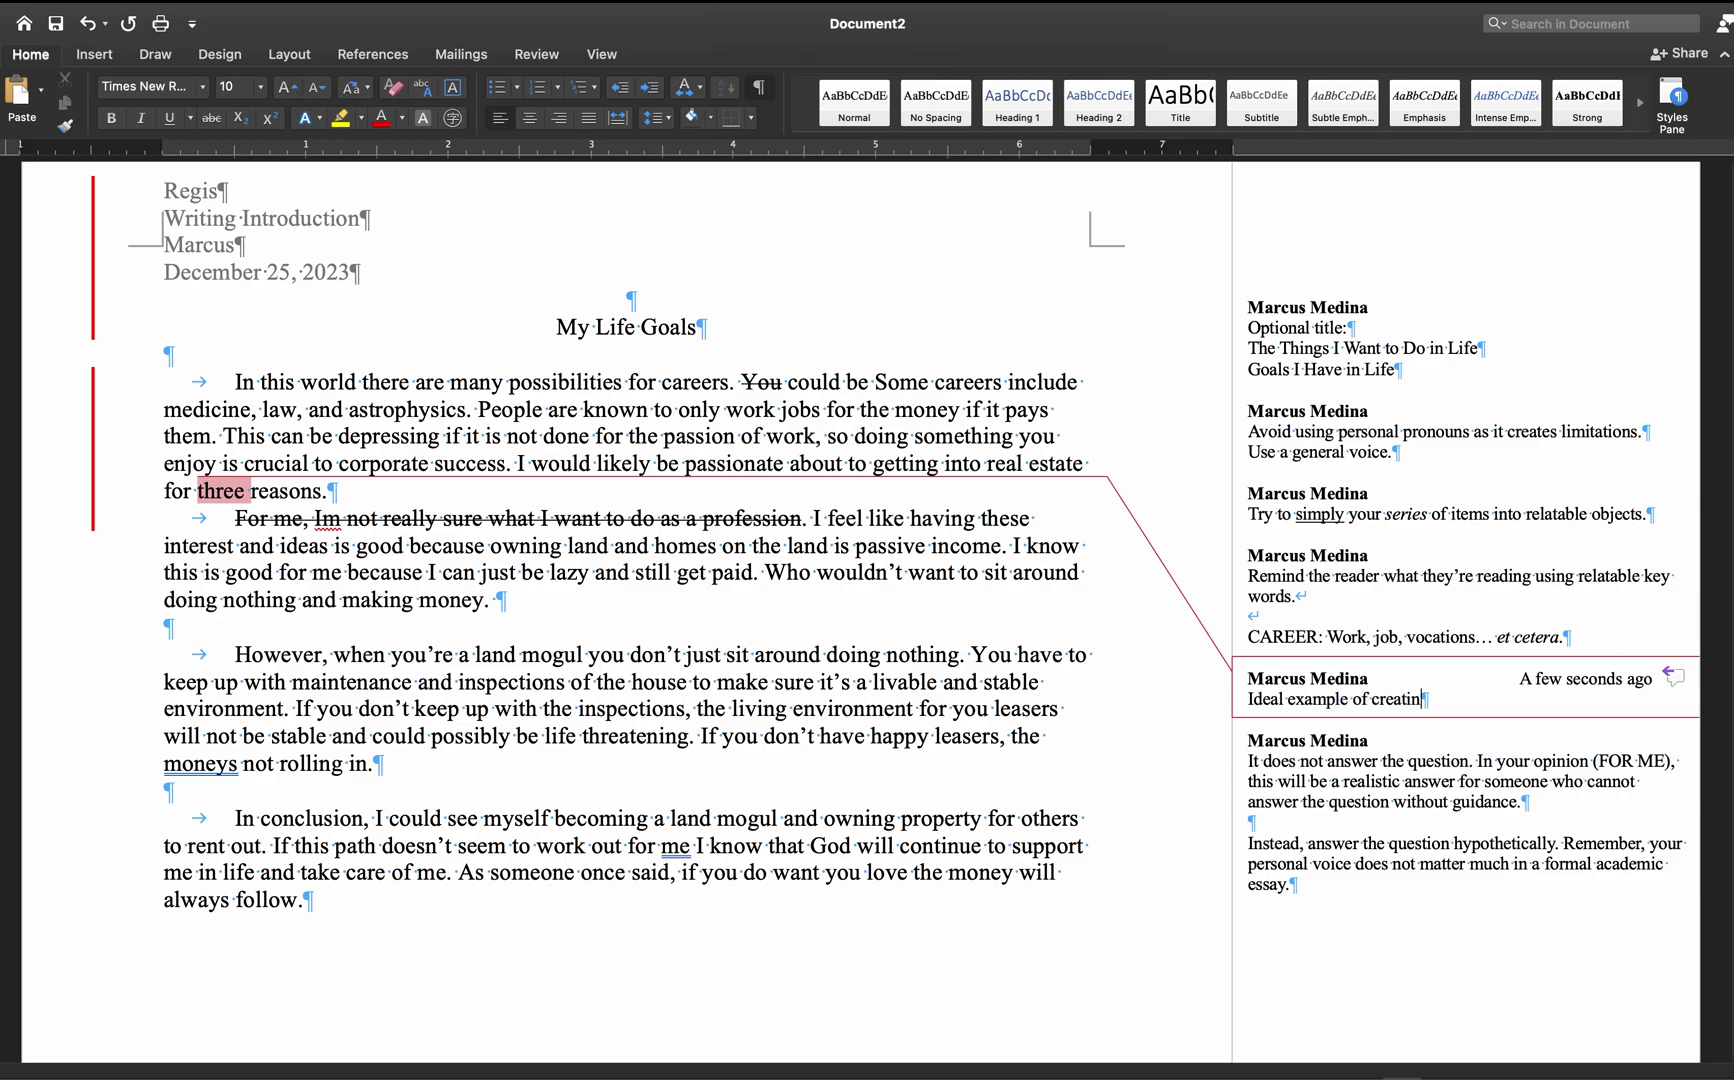
type("g objective s at the es")
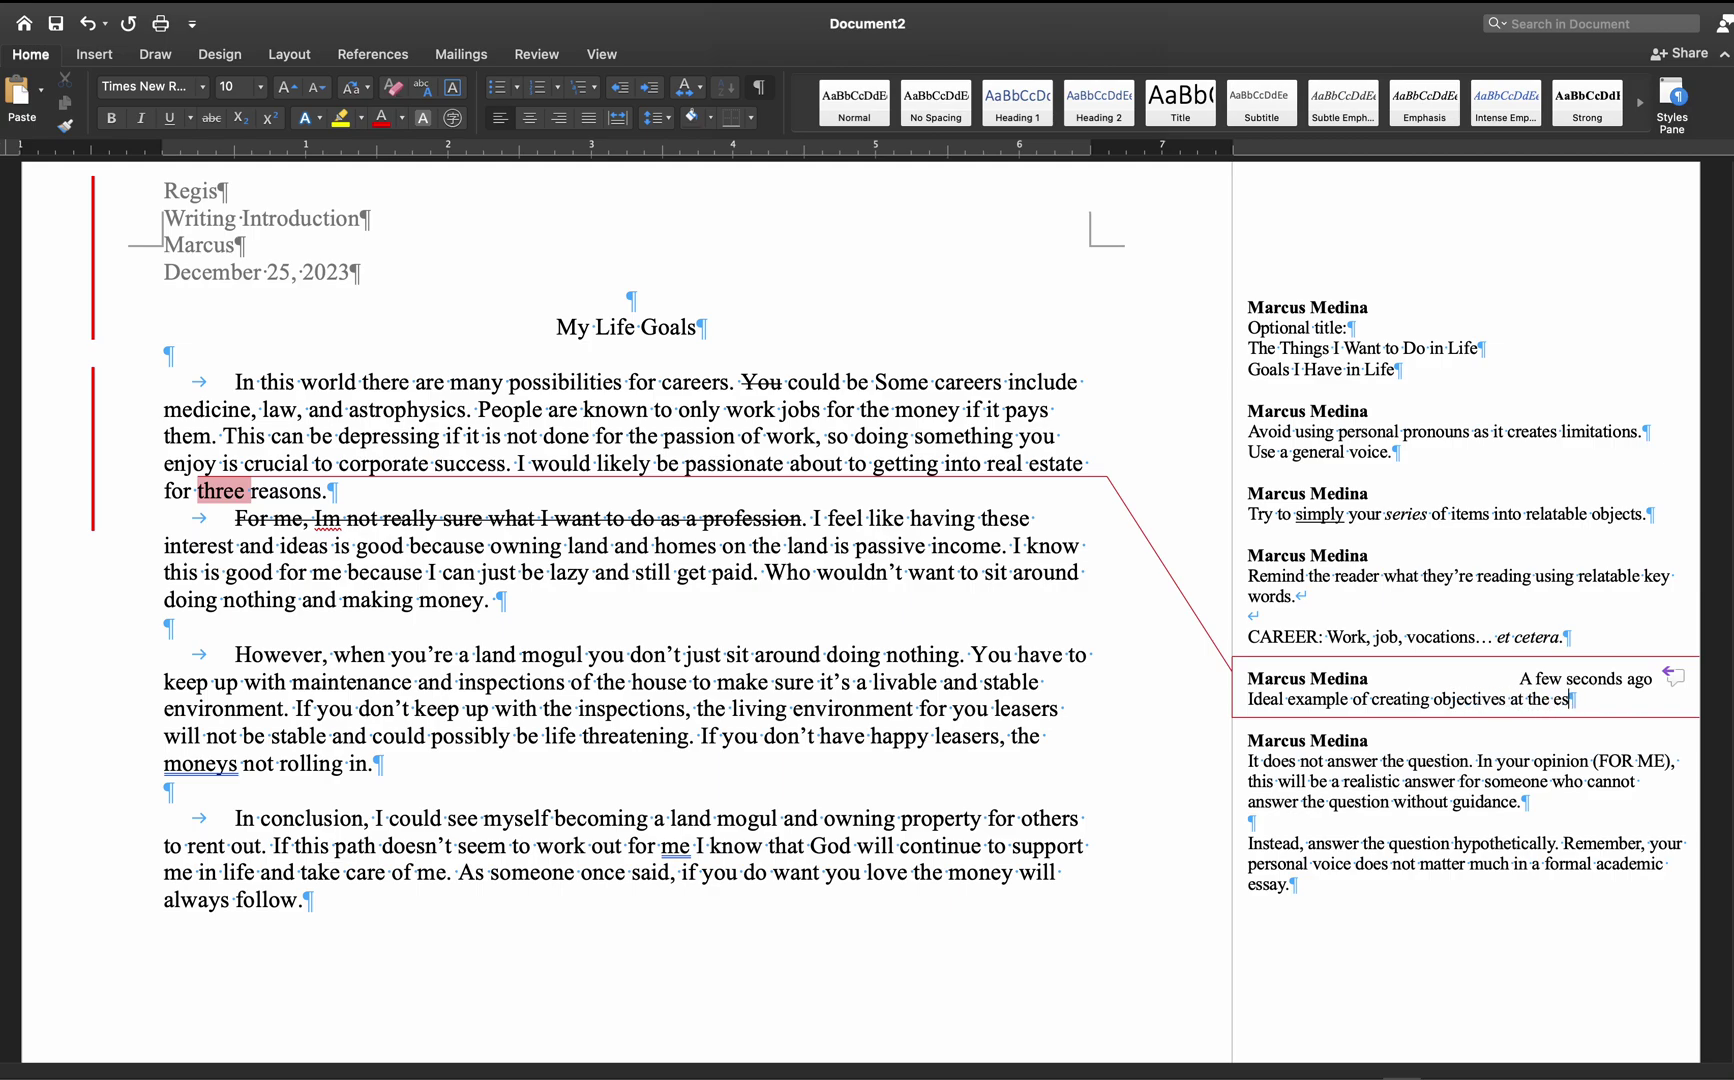
type("say level.")
- Highlight the phrase "passive income" in the second paragraph in turquoise
left_click(809, 518)
key("Right")
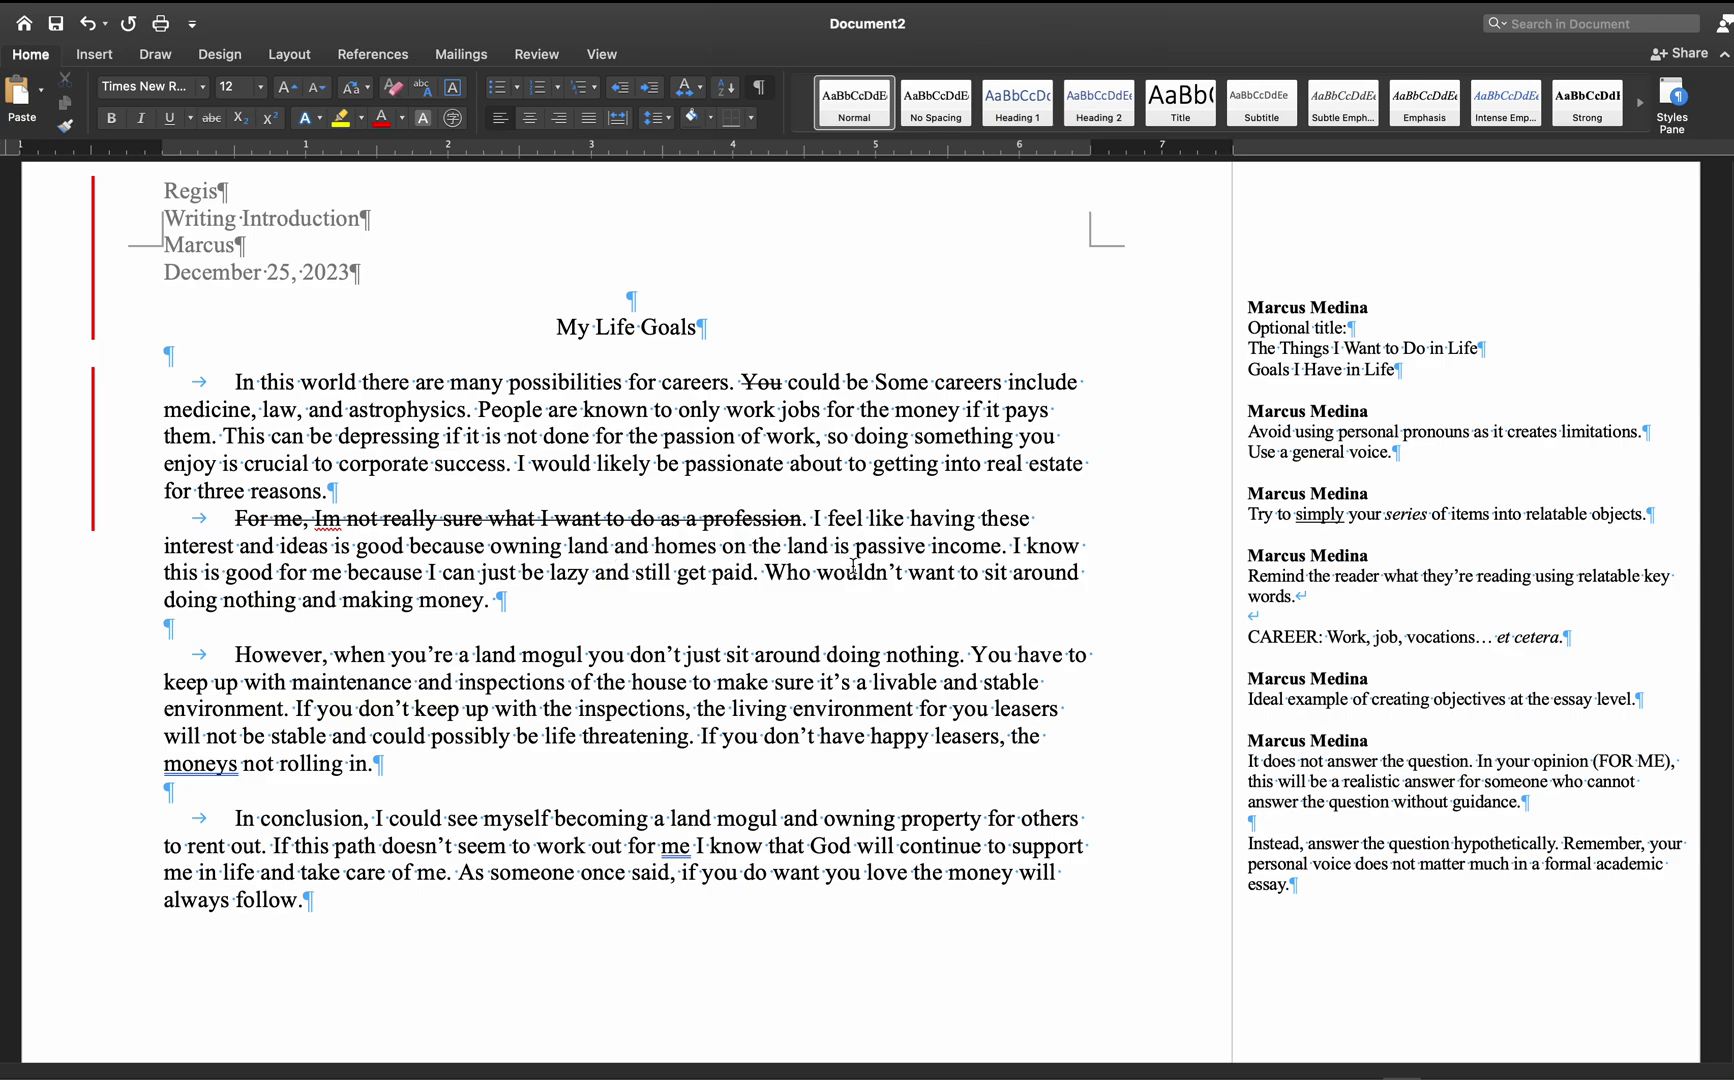
left_click_drag(1002, 546, 860, 549)
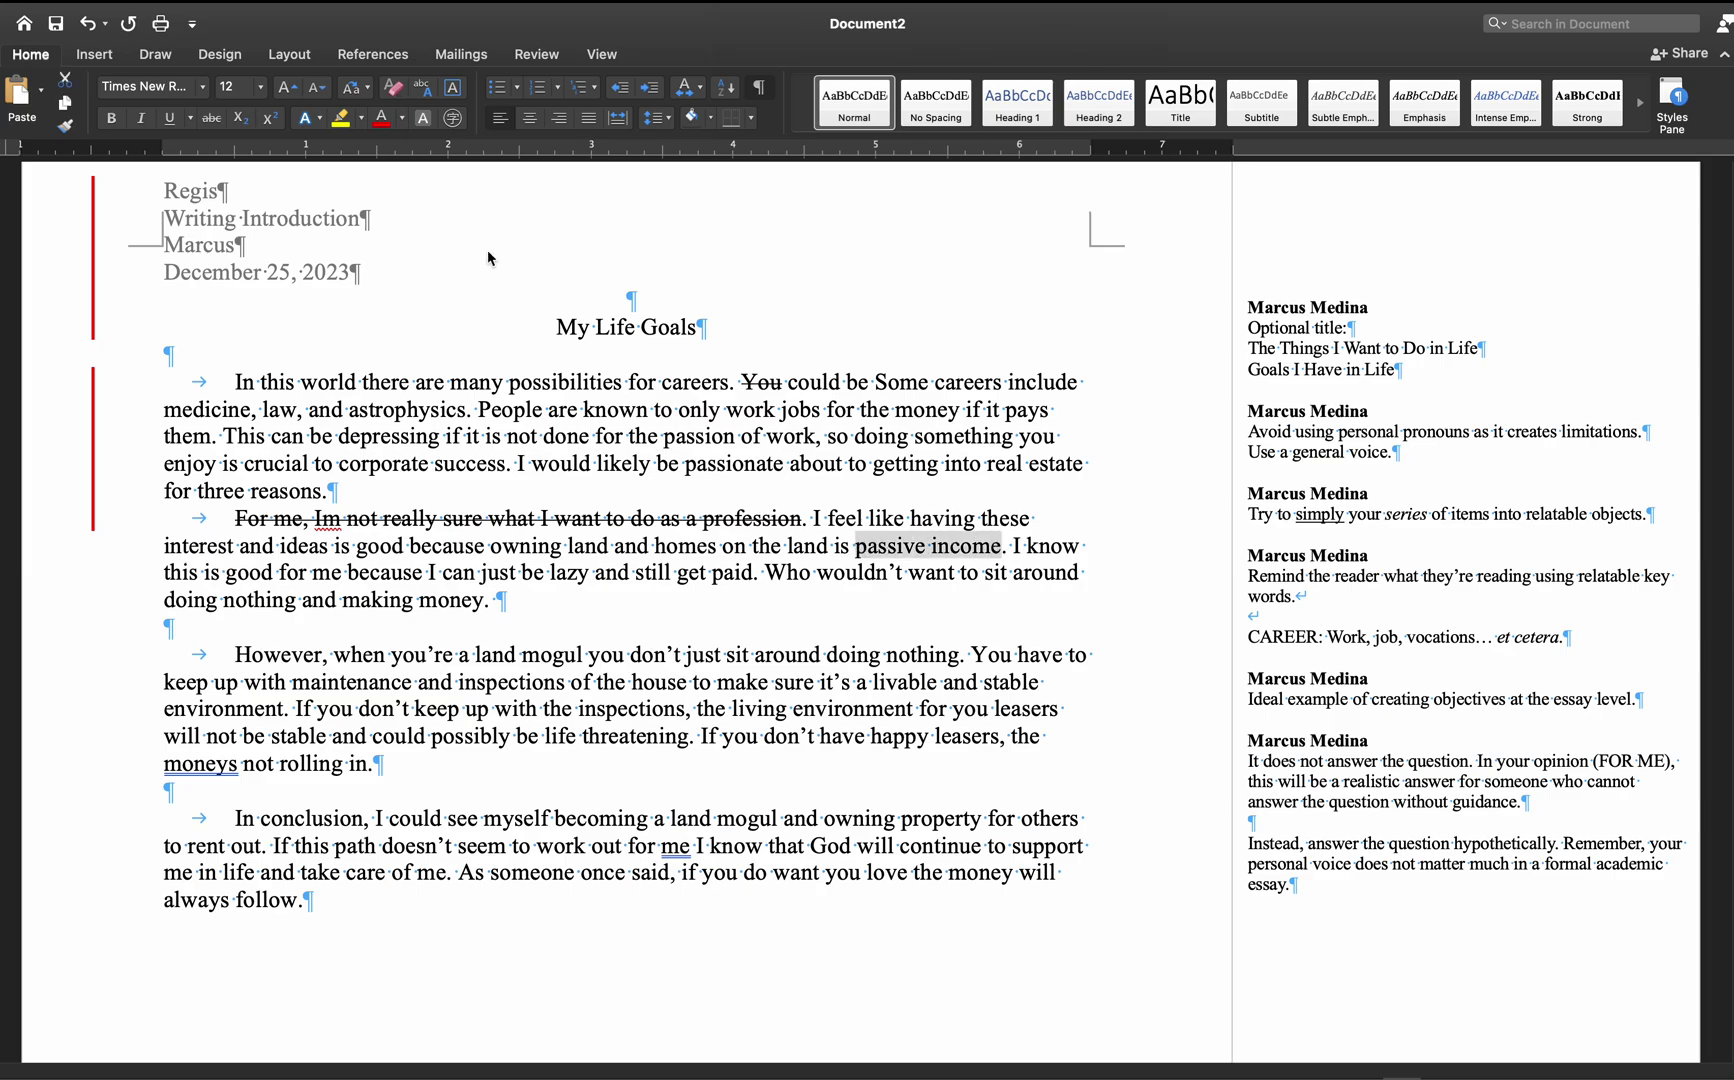
left_click(358, 121)
left_click(422, 190)
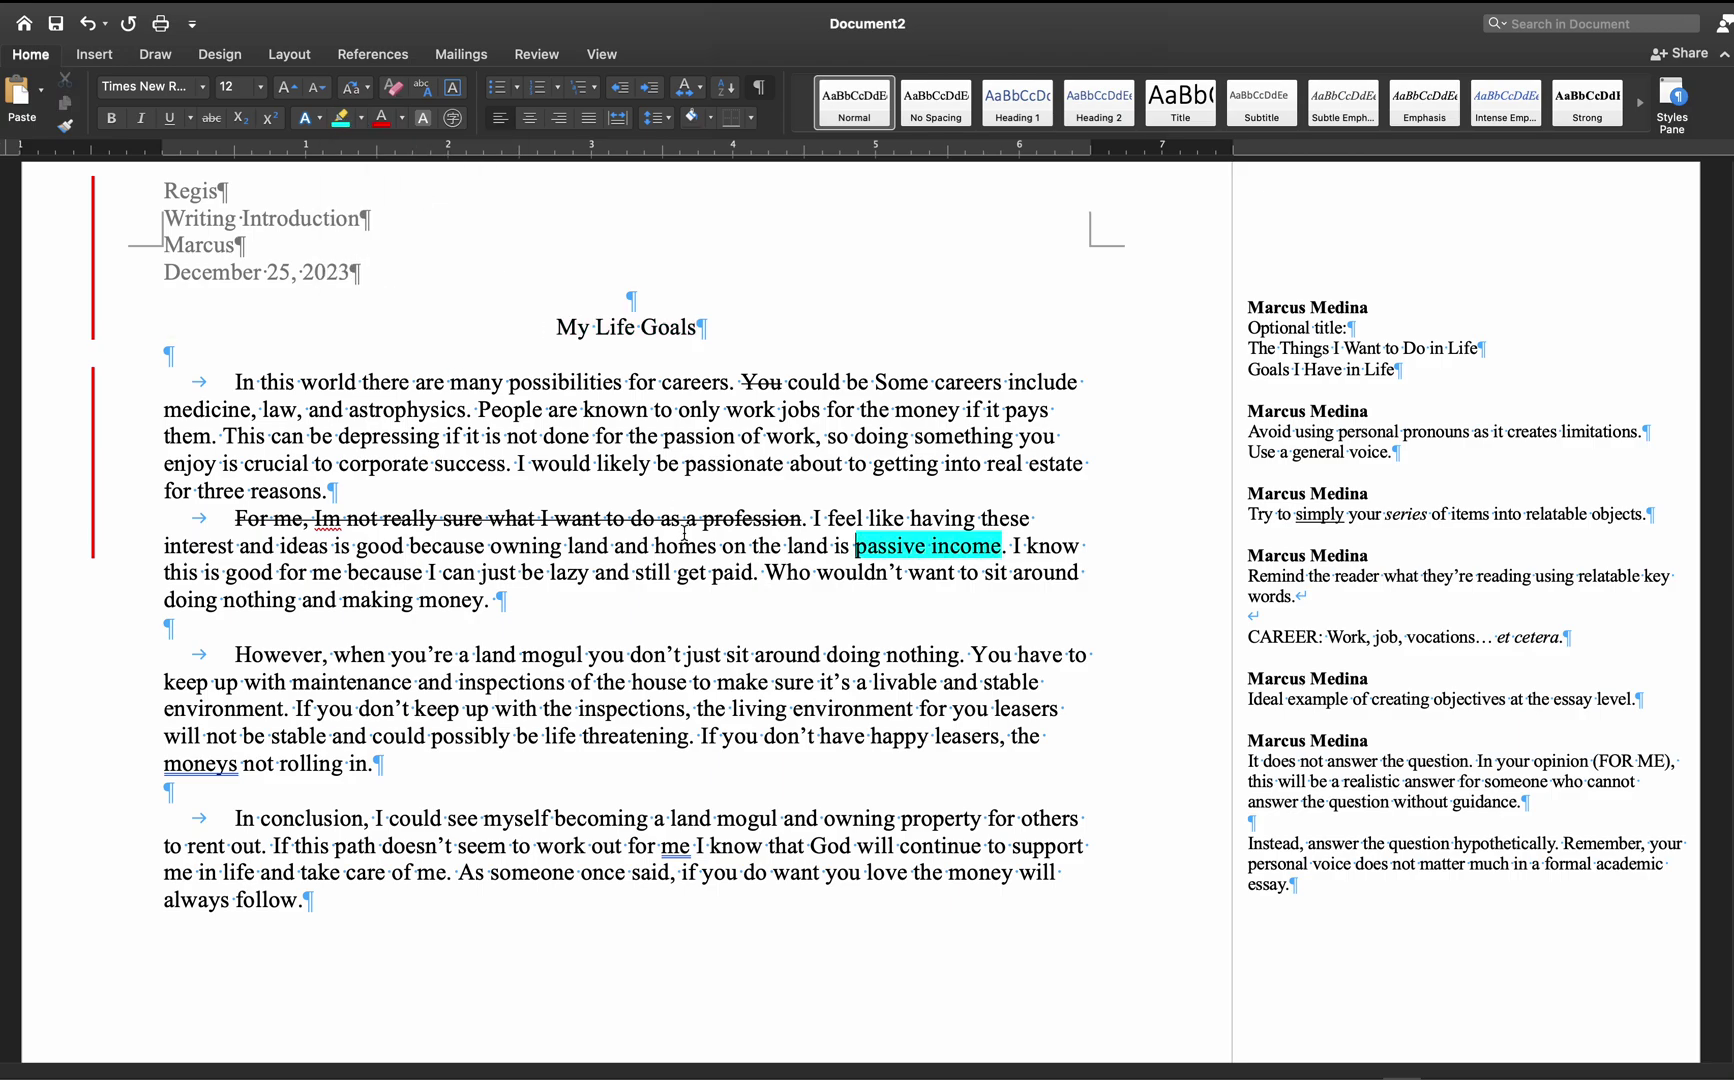
key("super+z")
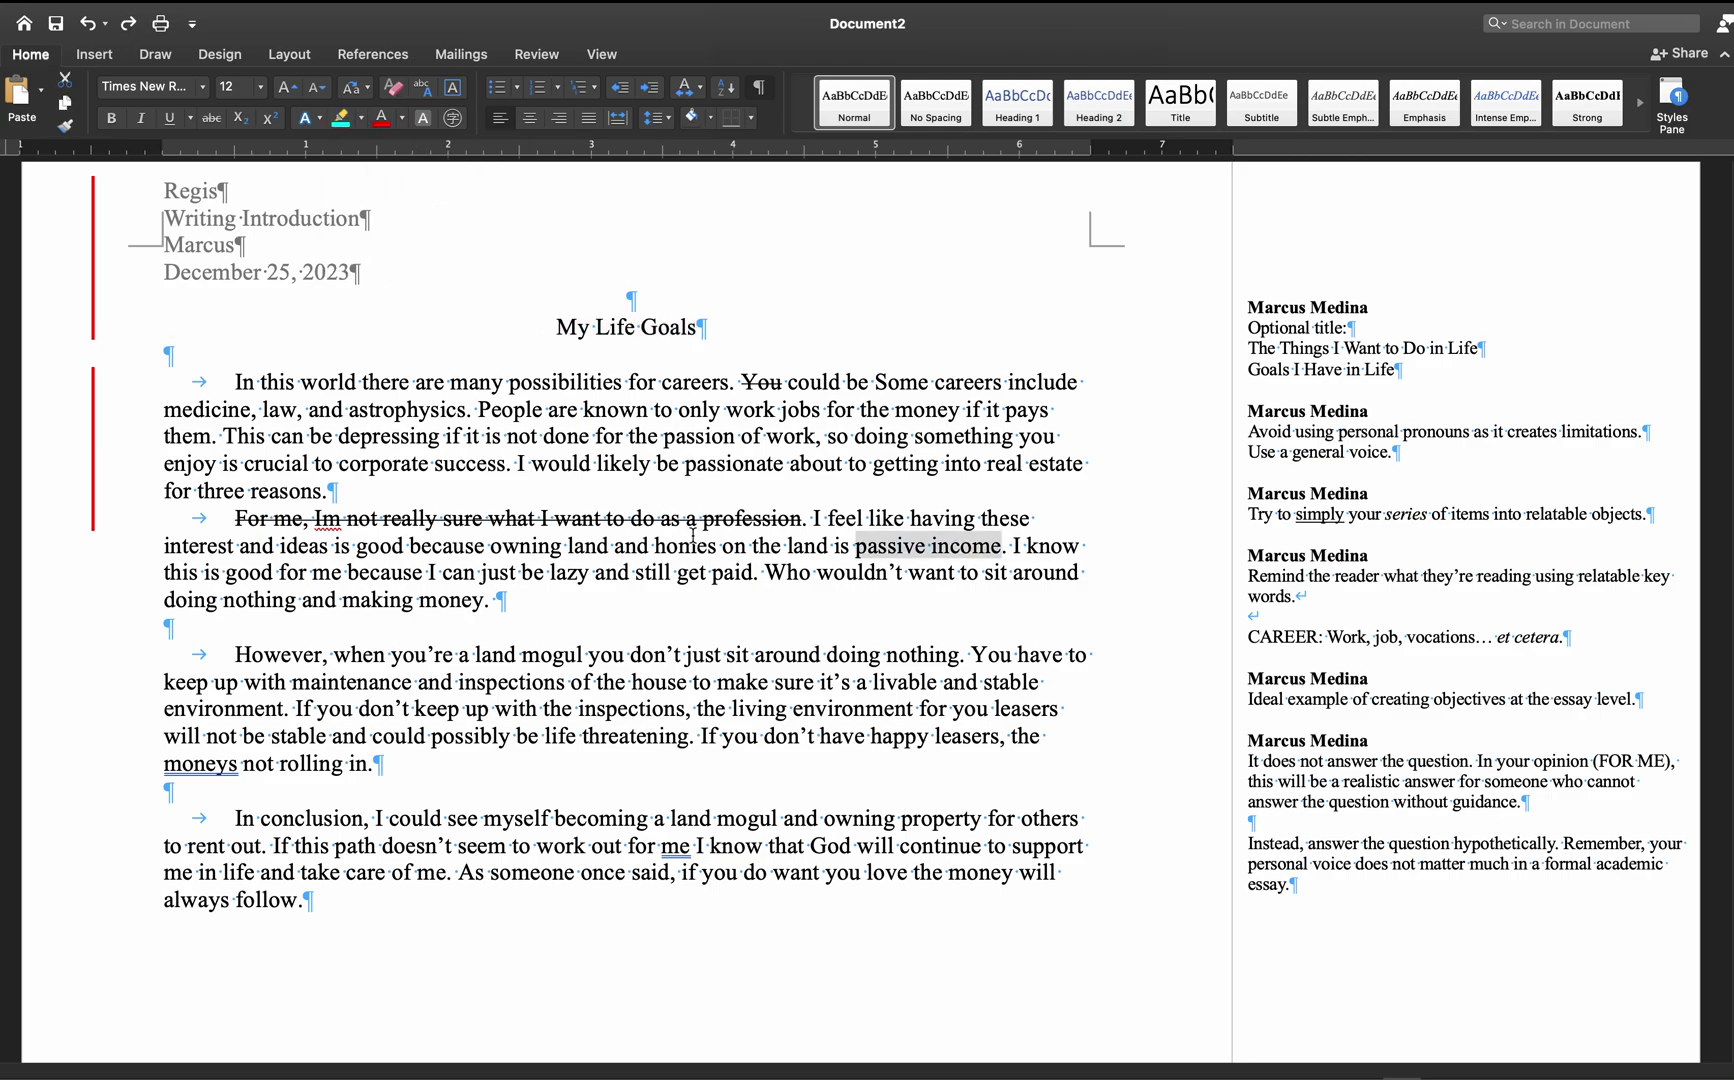
left_click(341, 118)
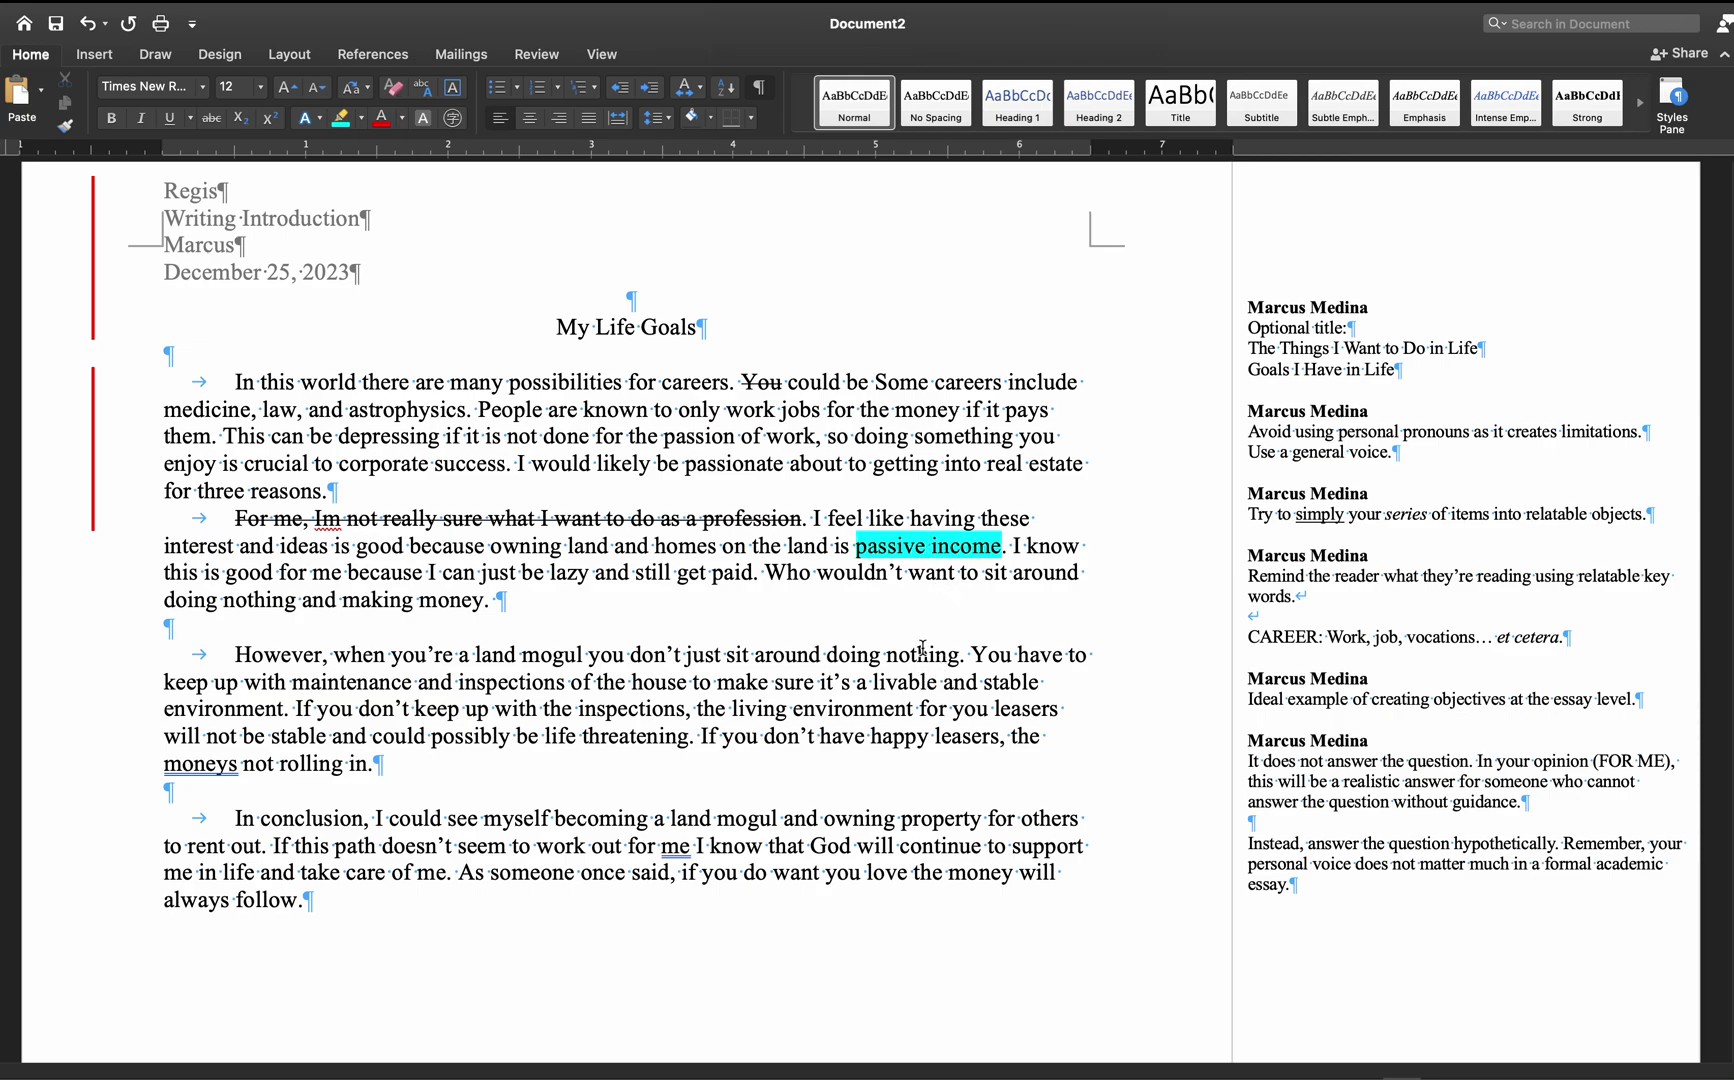
- Insert "owner" after "real estate" in the last sentence of the first paragraph
left_click_drag(197, 663, 588, 655)
left_click(585, 656)
left_click(1082, 467)
type("owner")
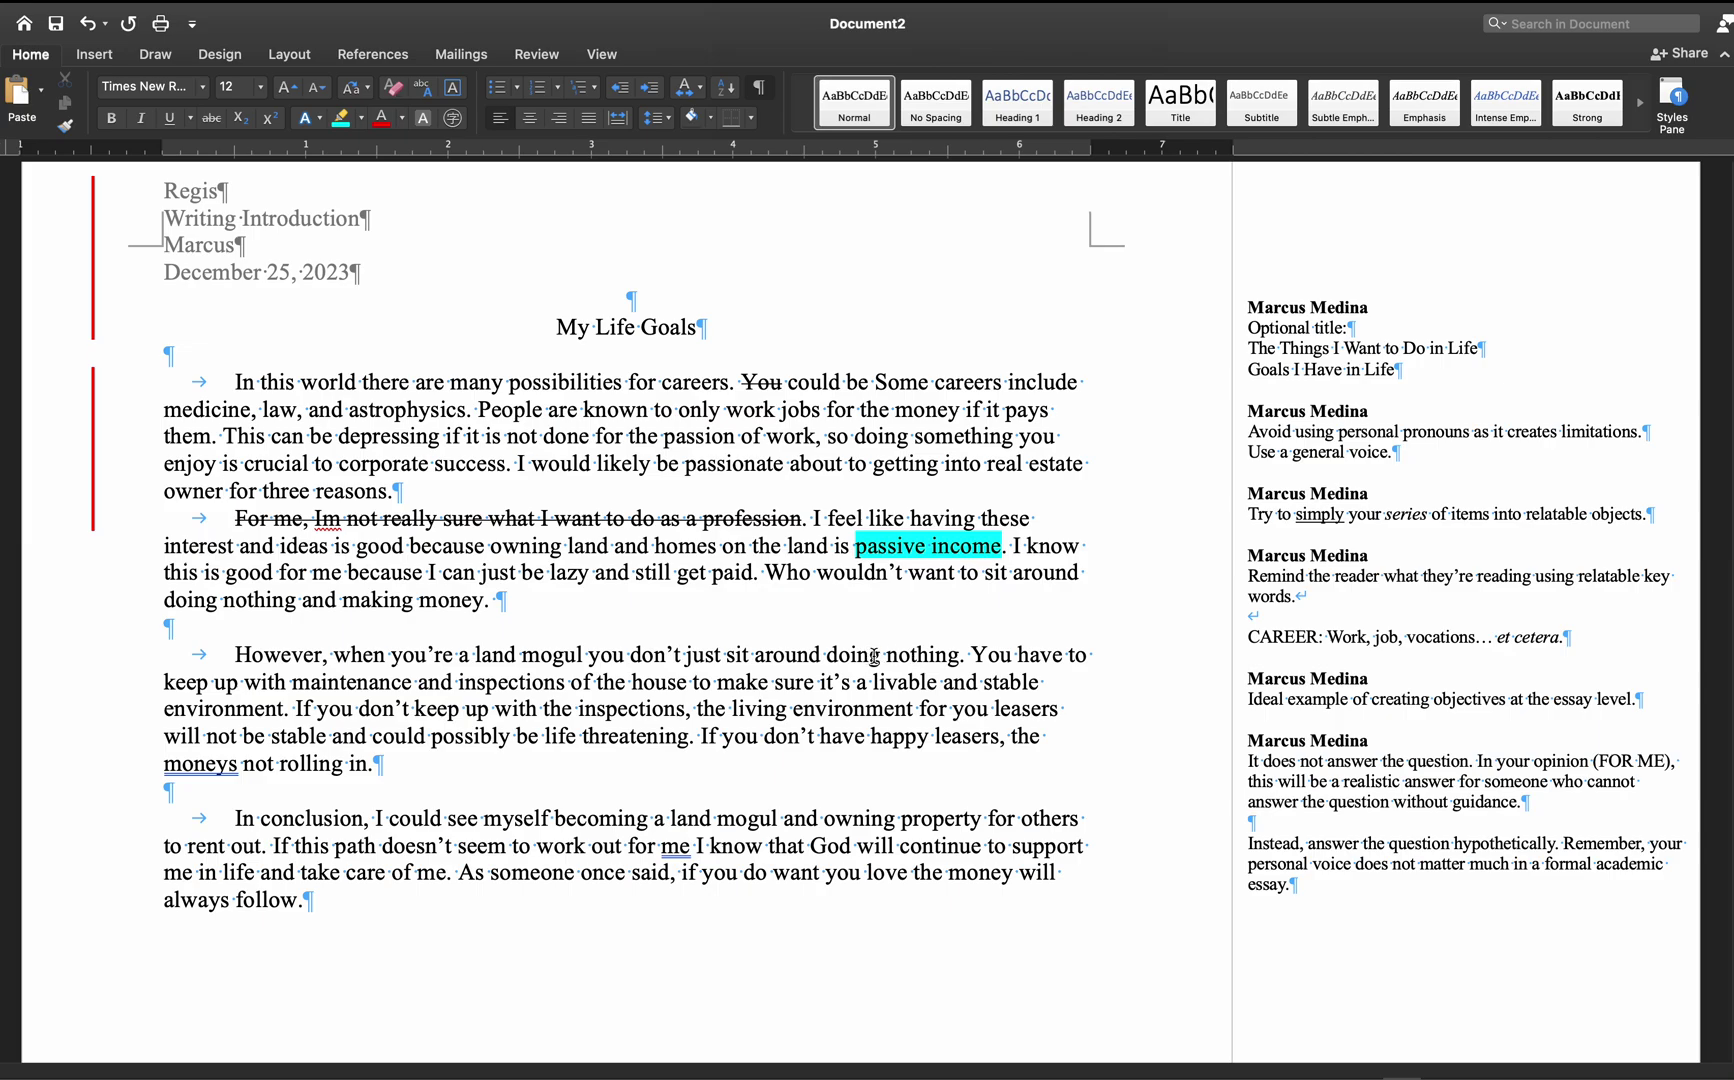
left_click_drag(832, 656, 928, 650)
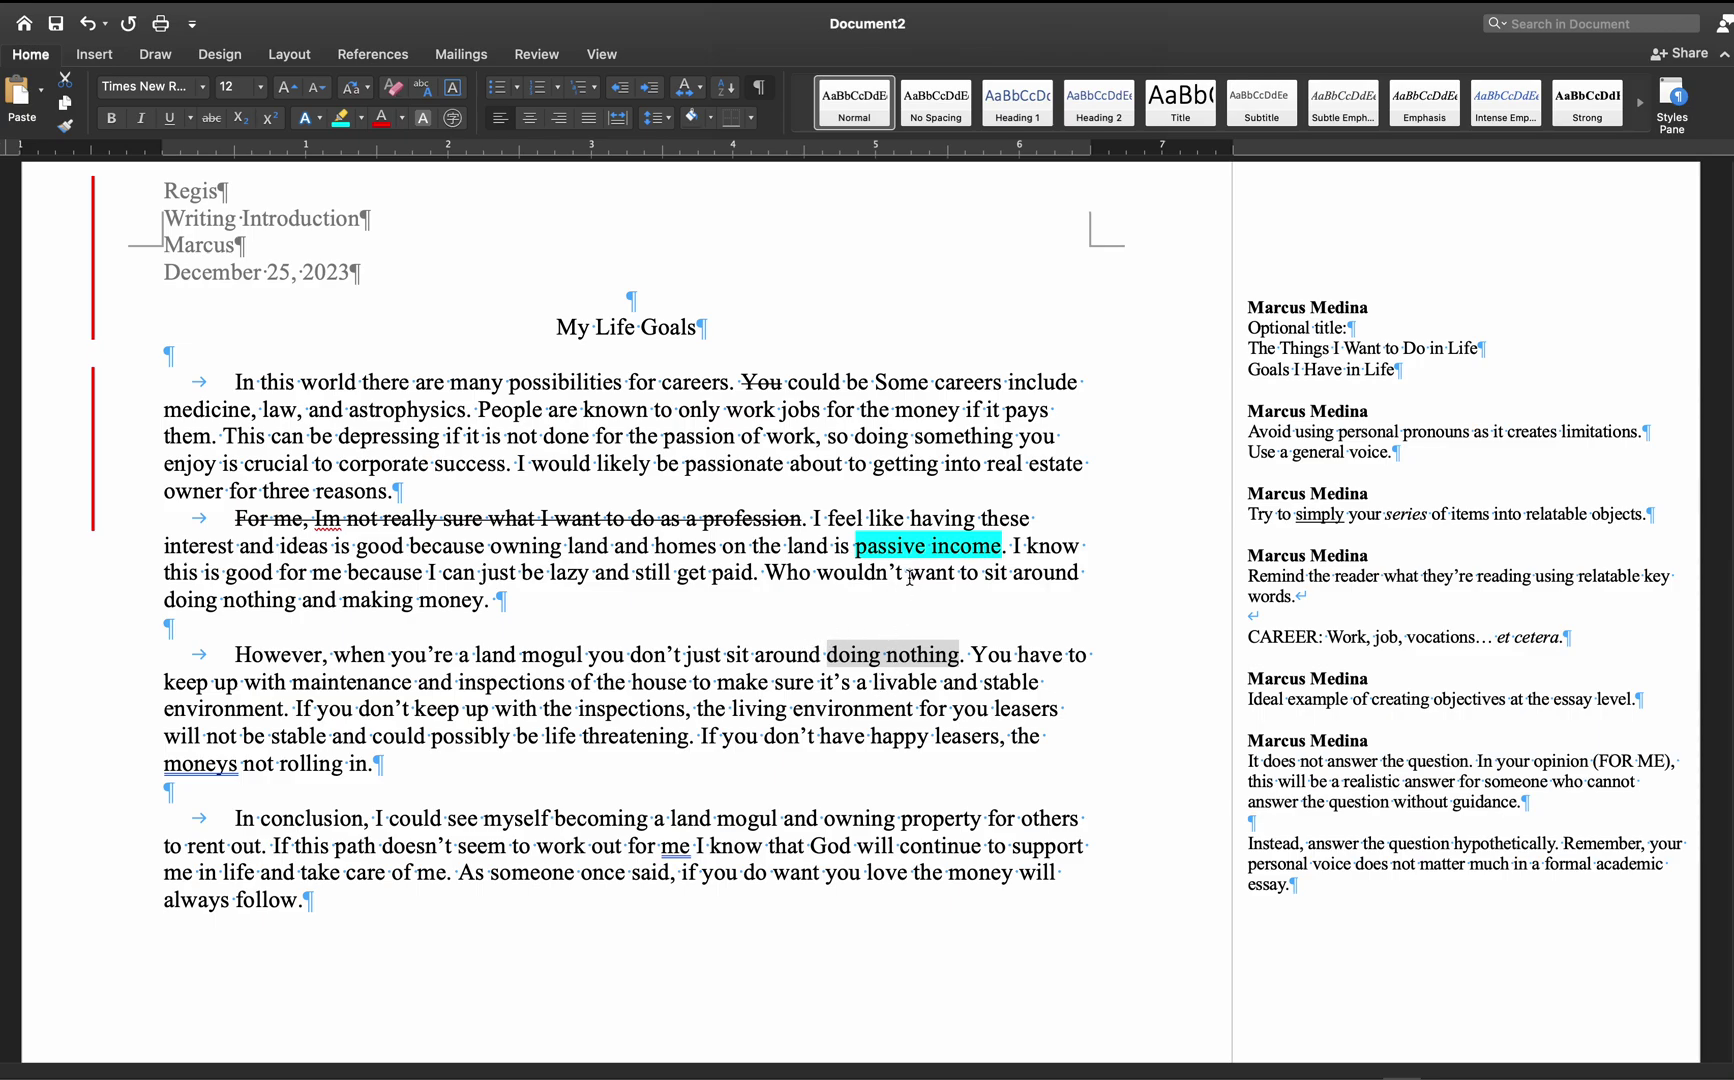
double_click(903, 549)
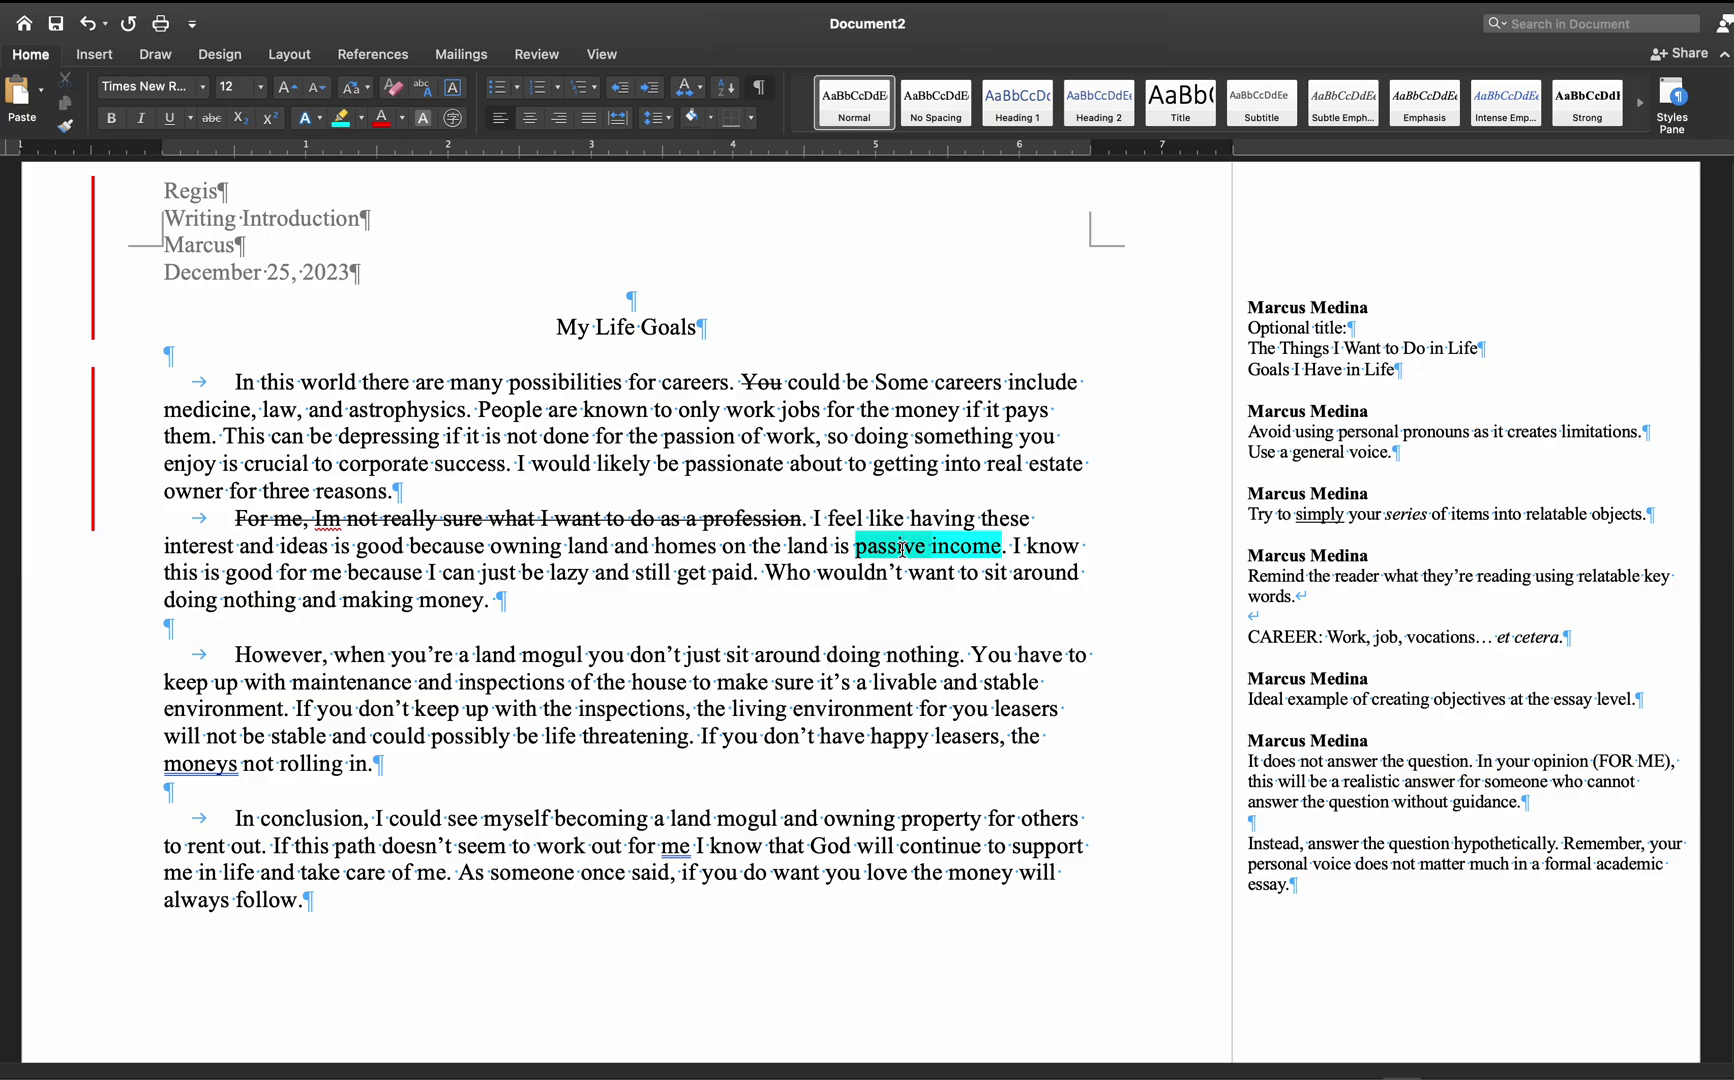
double_click(986, 546)
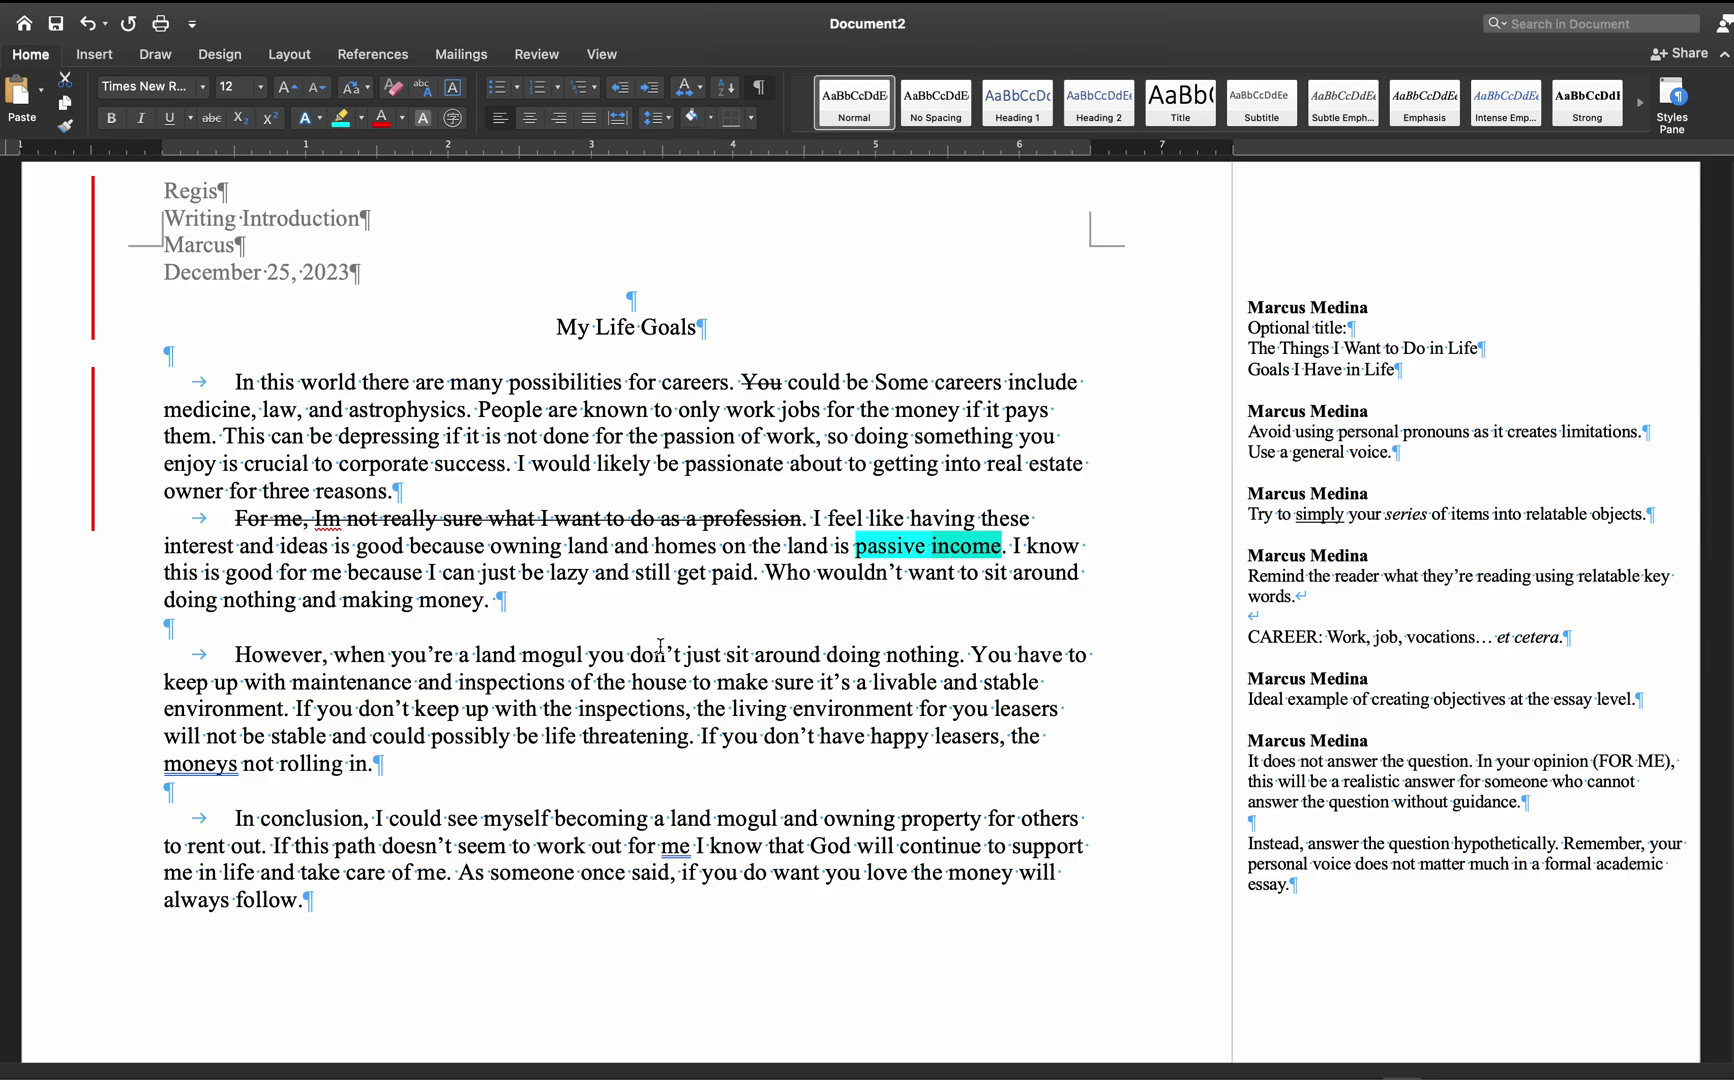
- Below the conclusion, leave a blank line and add the note "Earn passive income (V+N) / (V+Adj+N)"
left_click(476, 956)
key("Return")
key("Return")
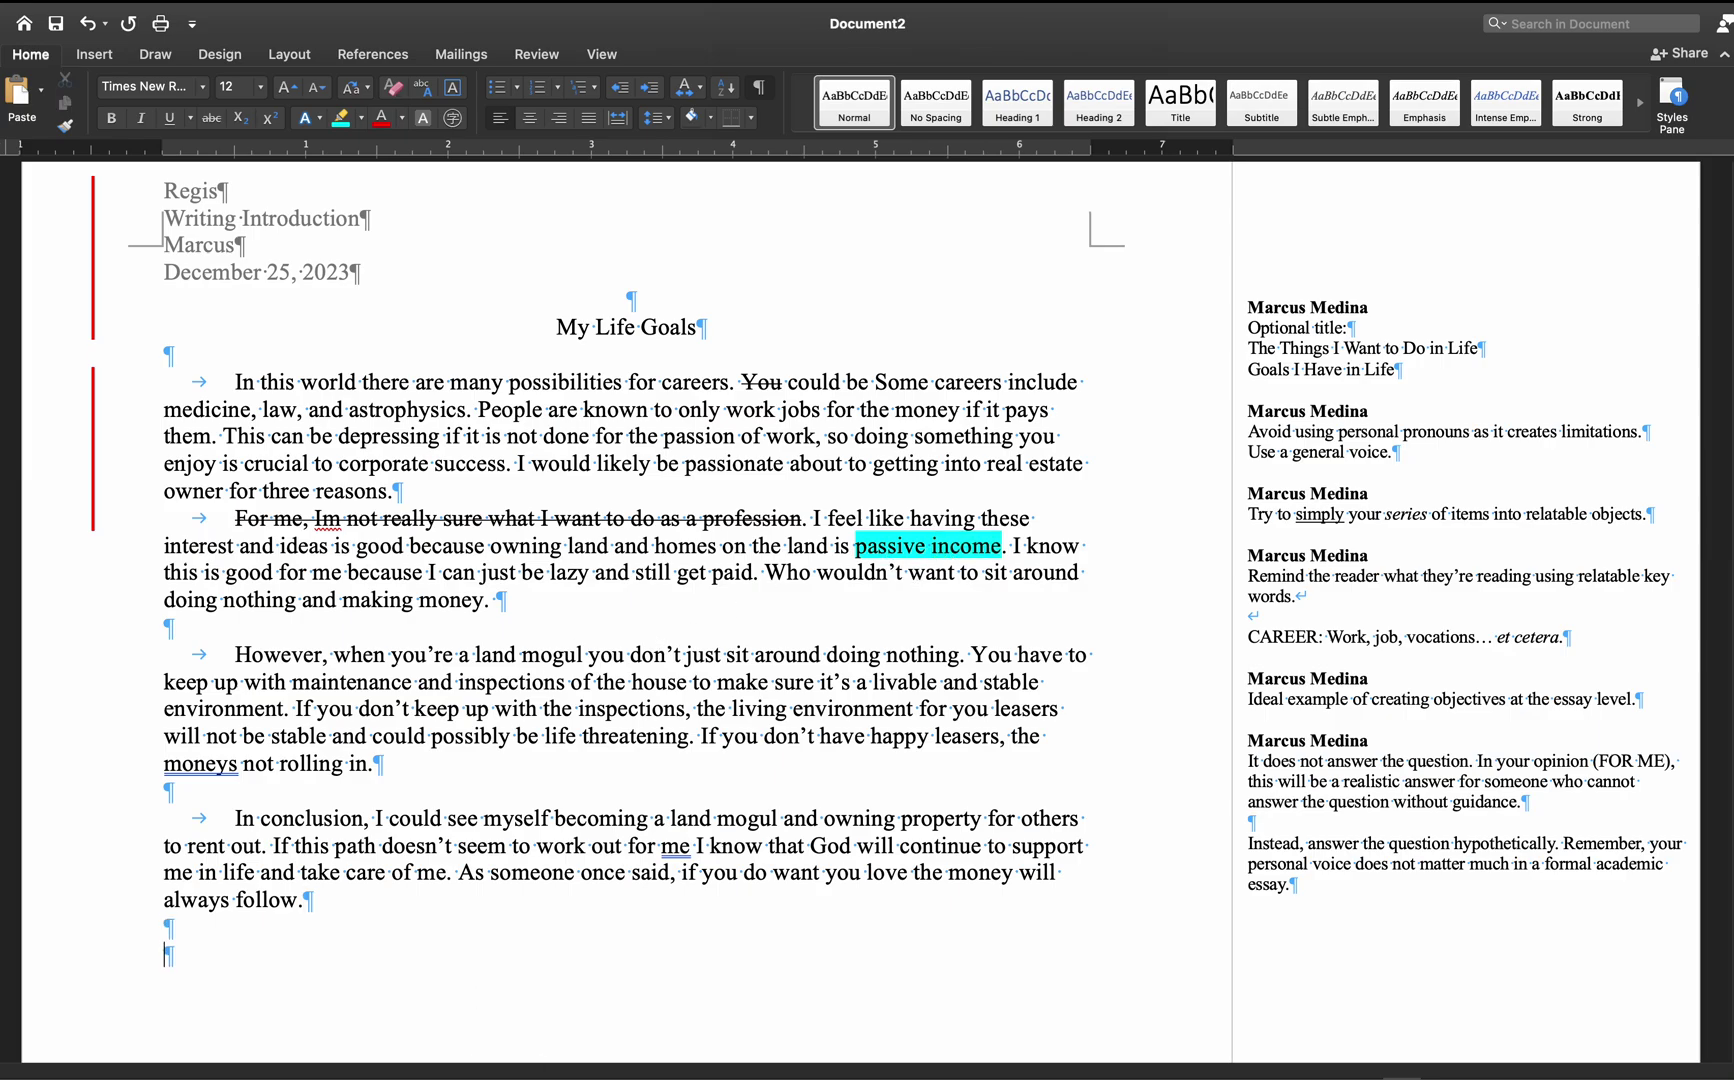
scroll(432, 926, "down", 3)
type("E")
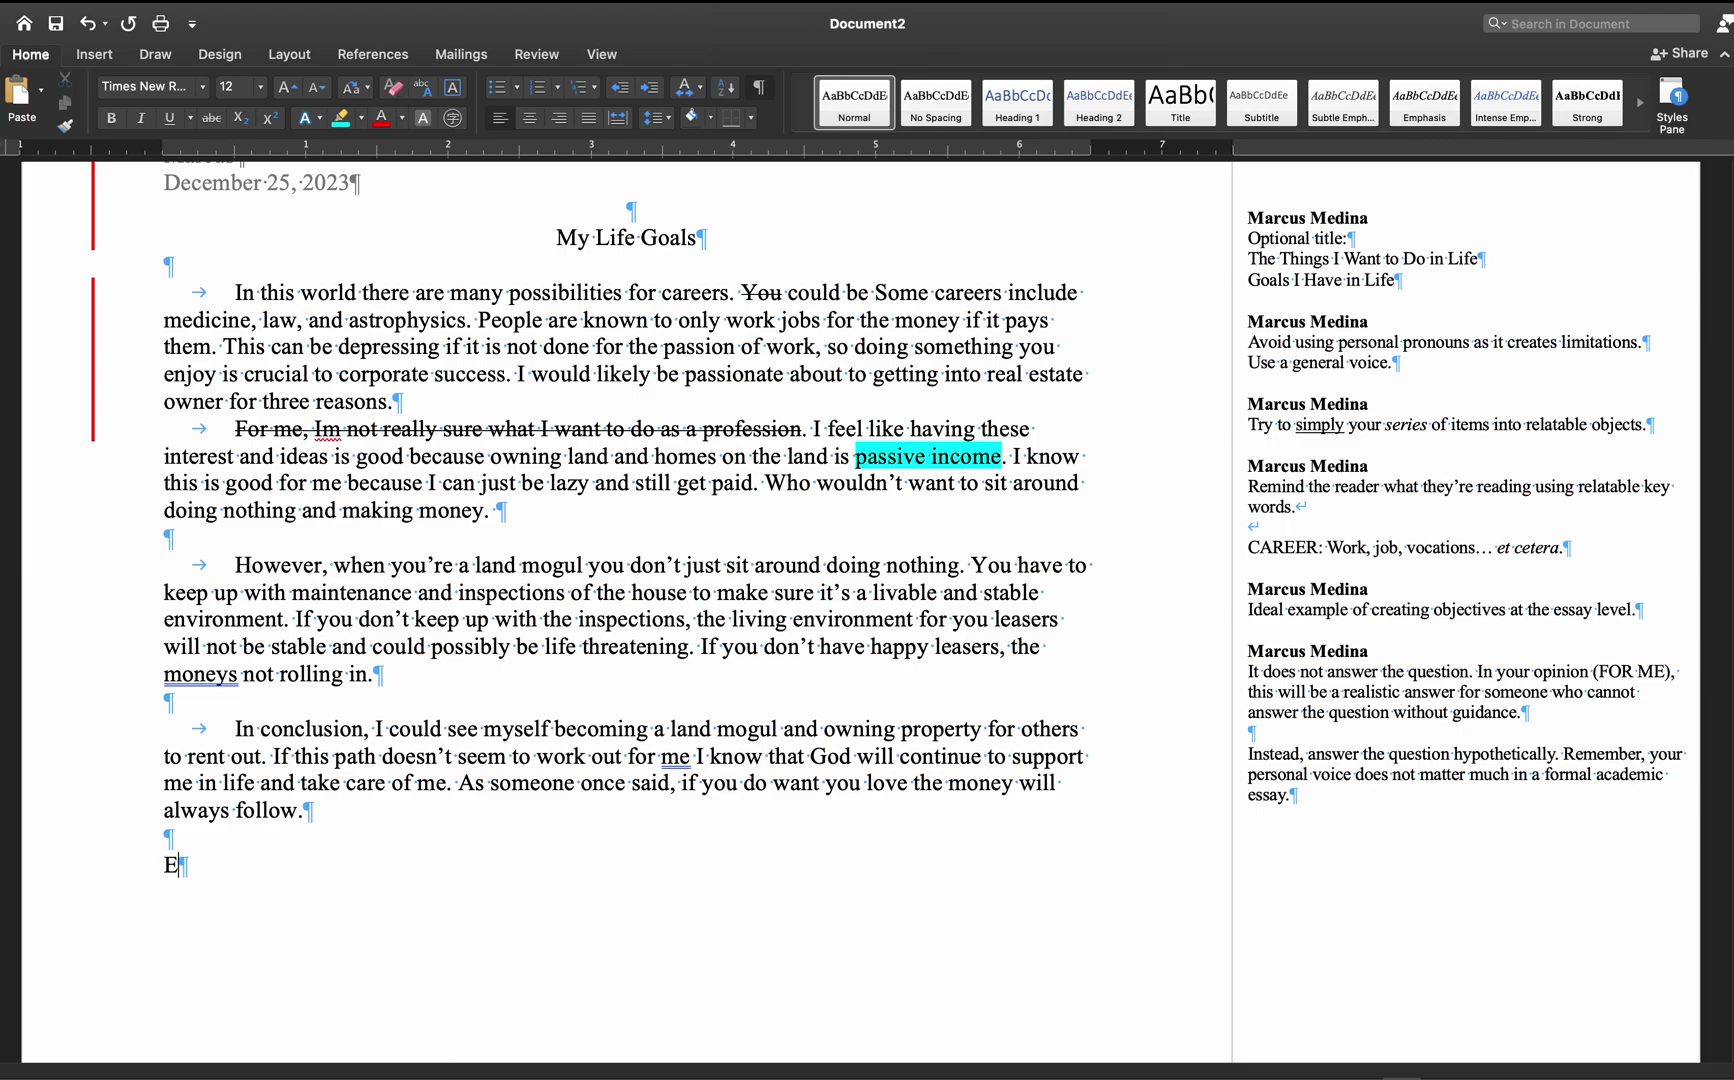
type("arn passive inc")
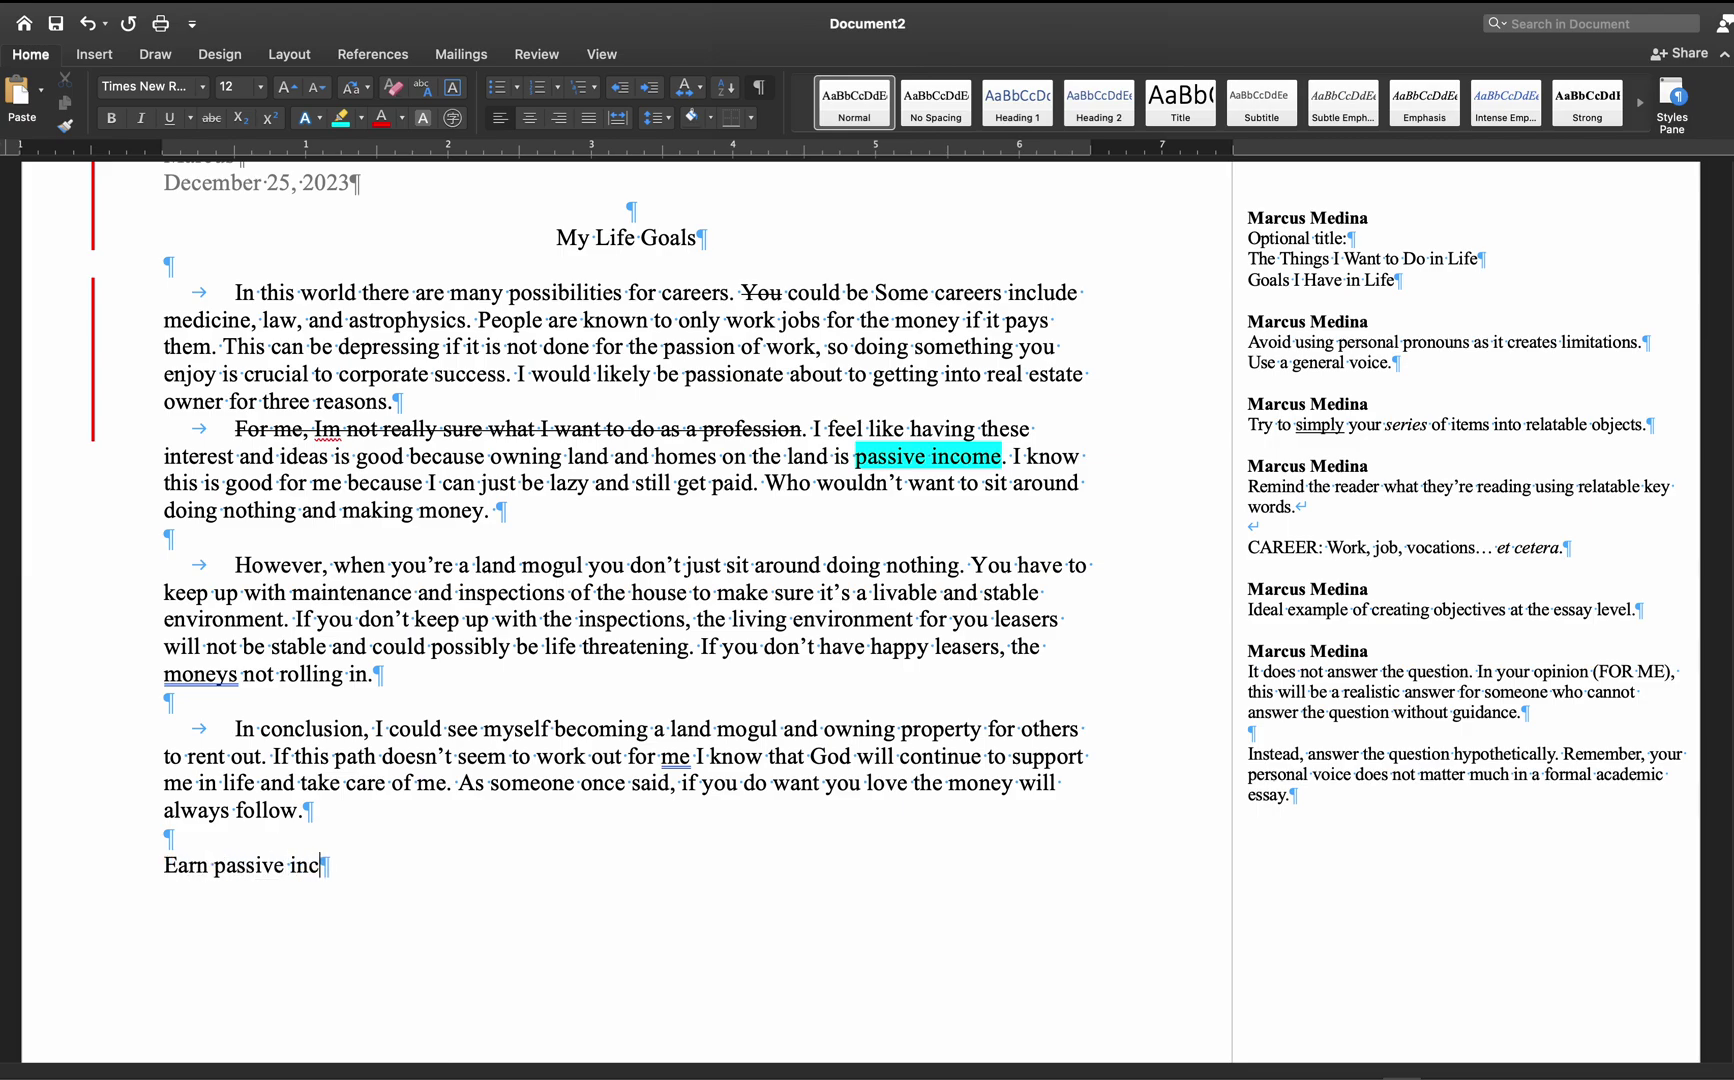
type("ome (V+N) / (")
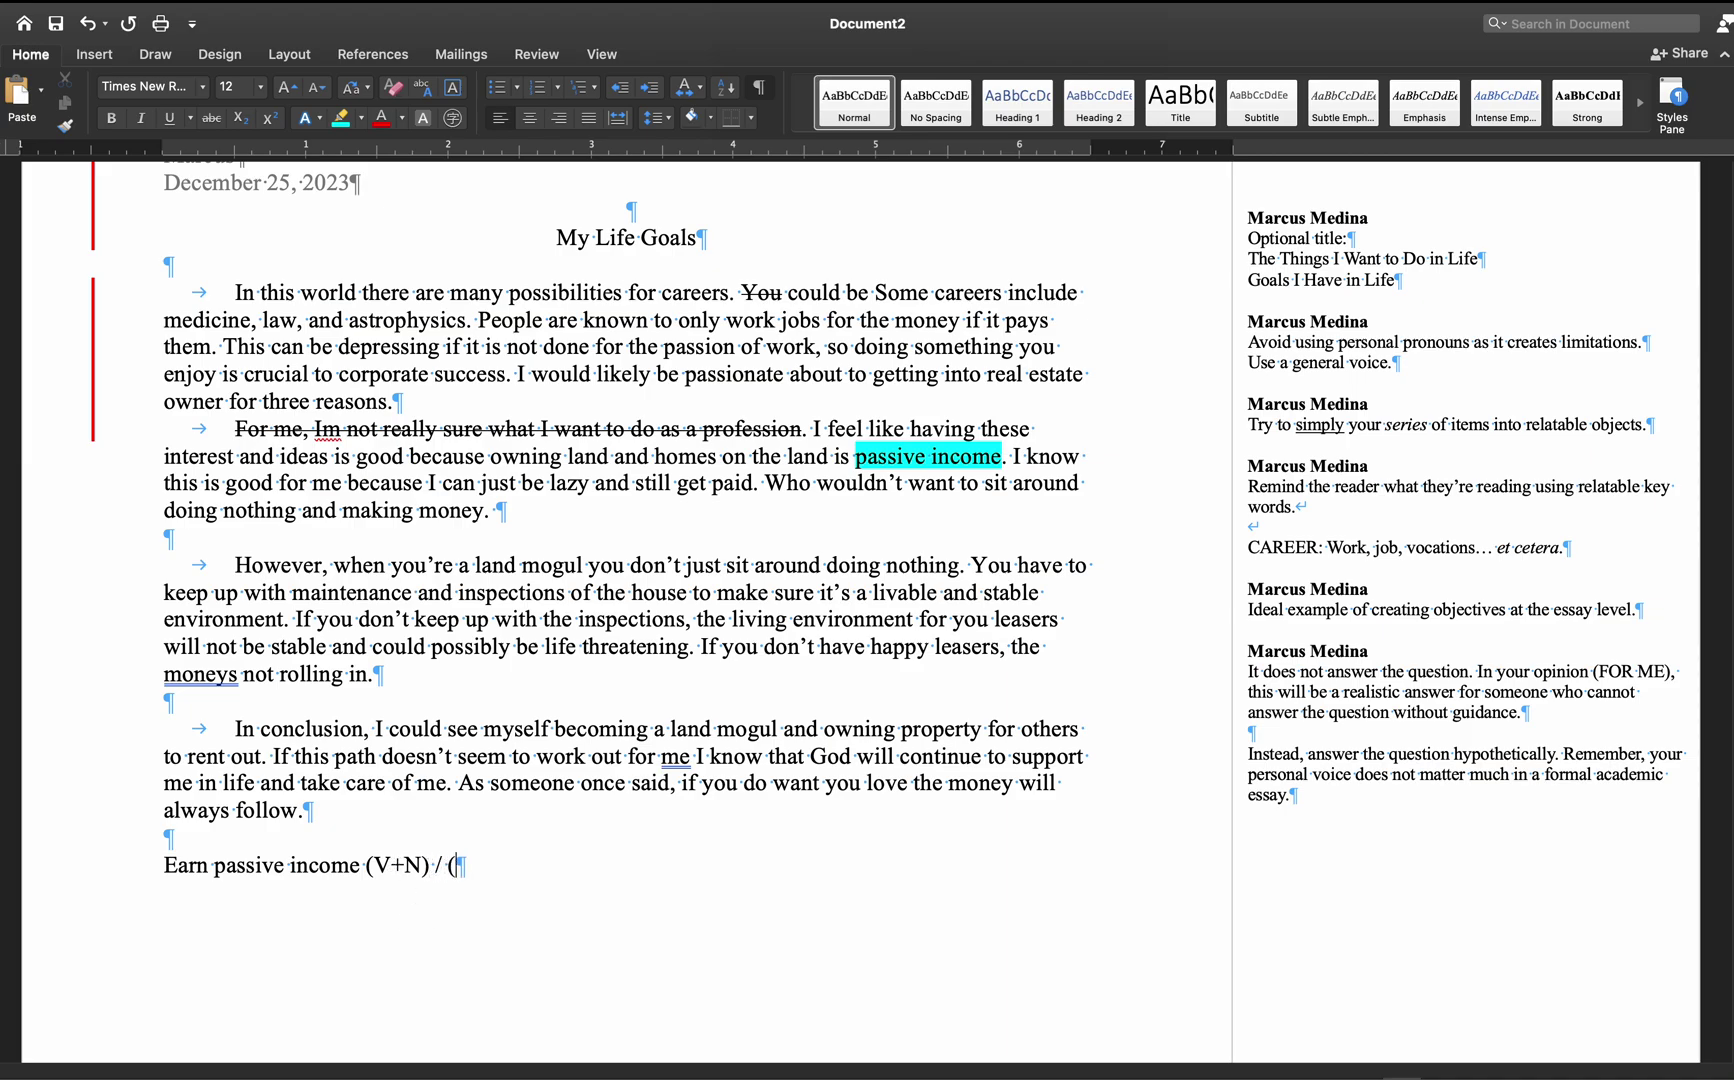
type("V_Adj+N)")
key("Return")
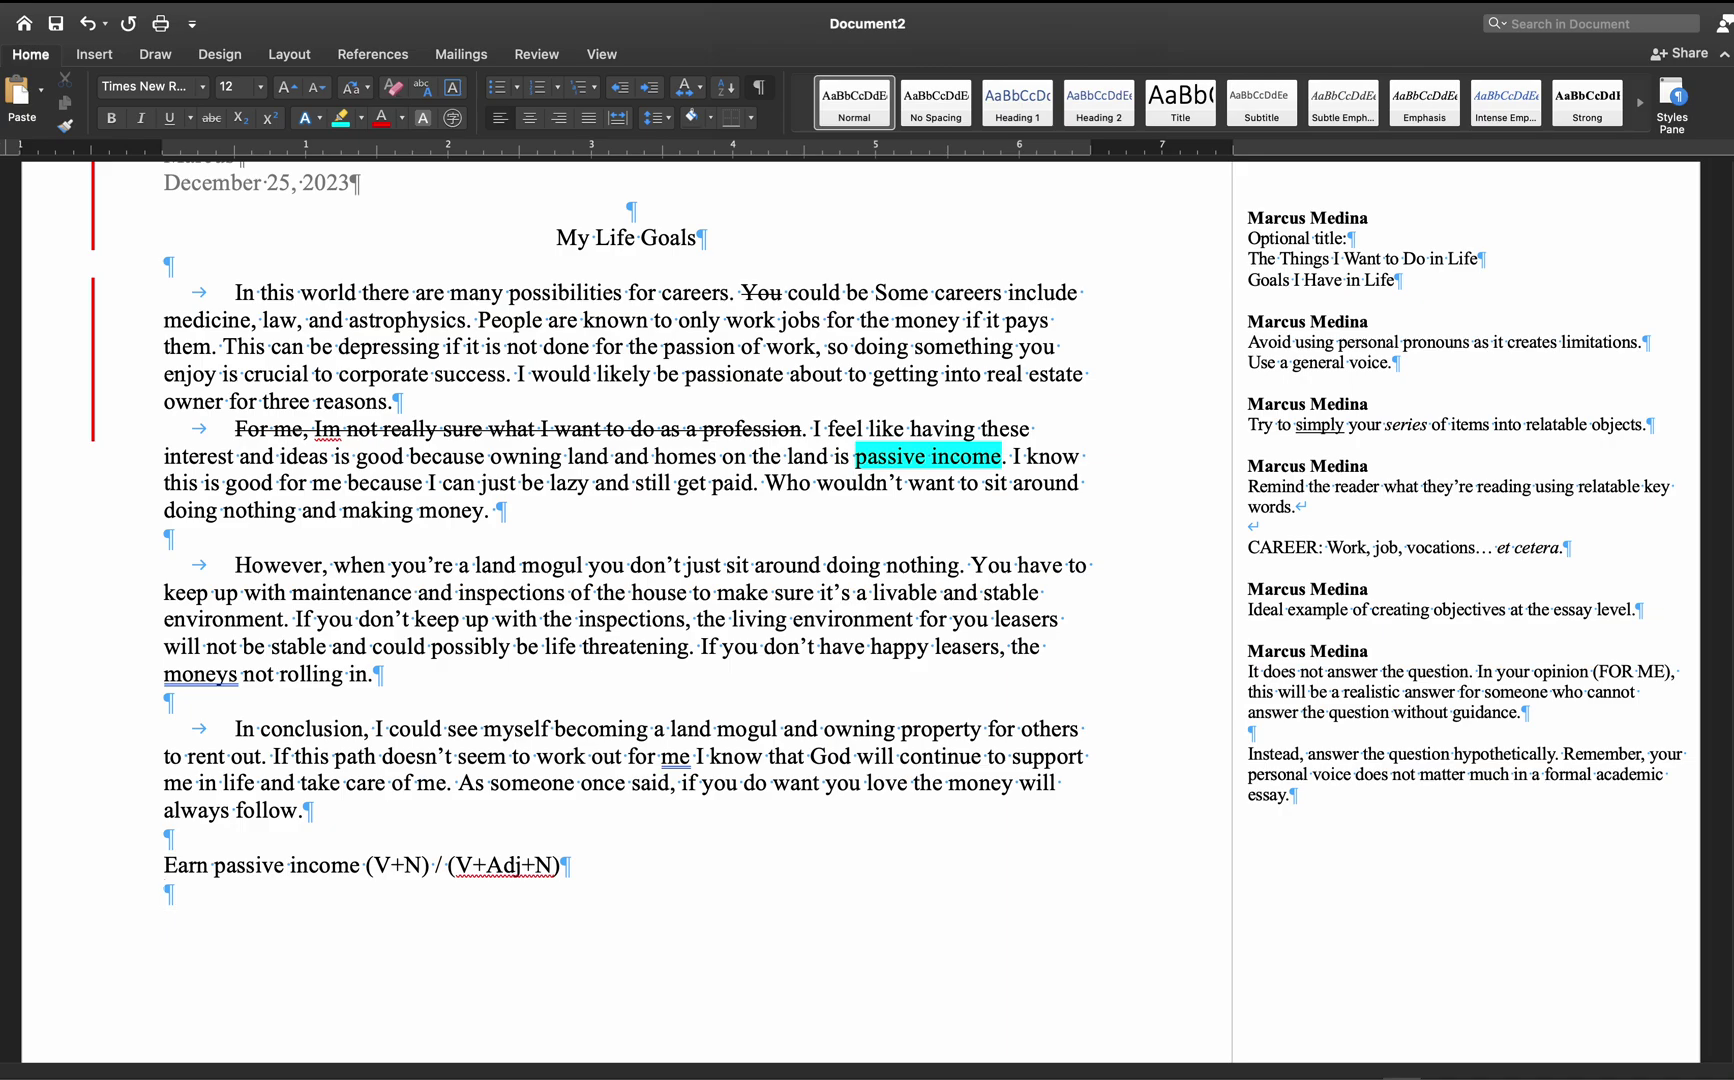
- Add a second note line reading "Manage new and young renters." below the passive income note
type("Manage")
double_click(551, 563)
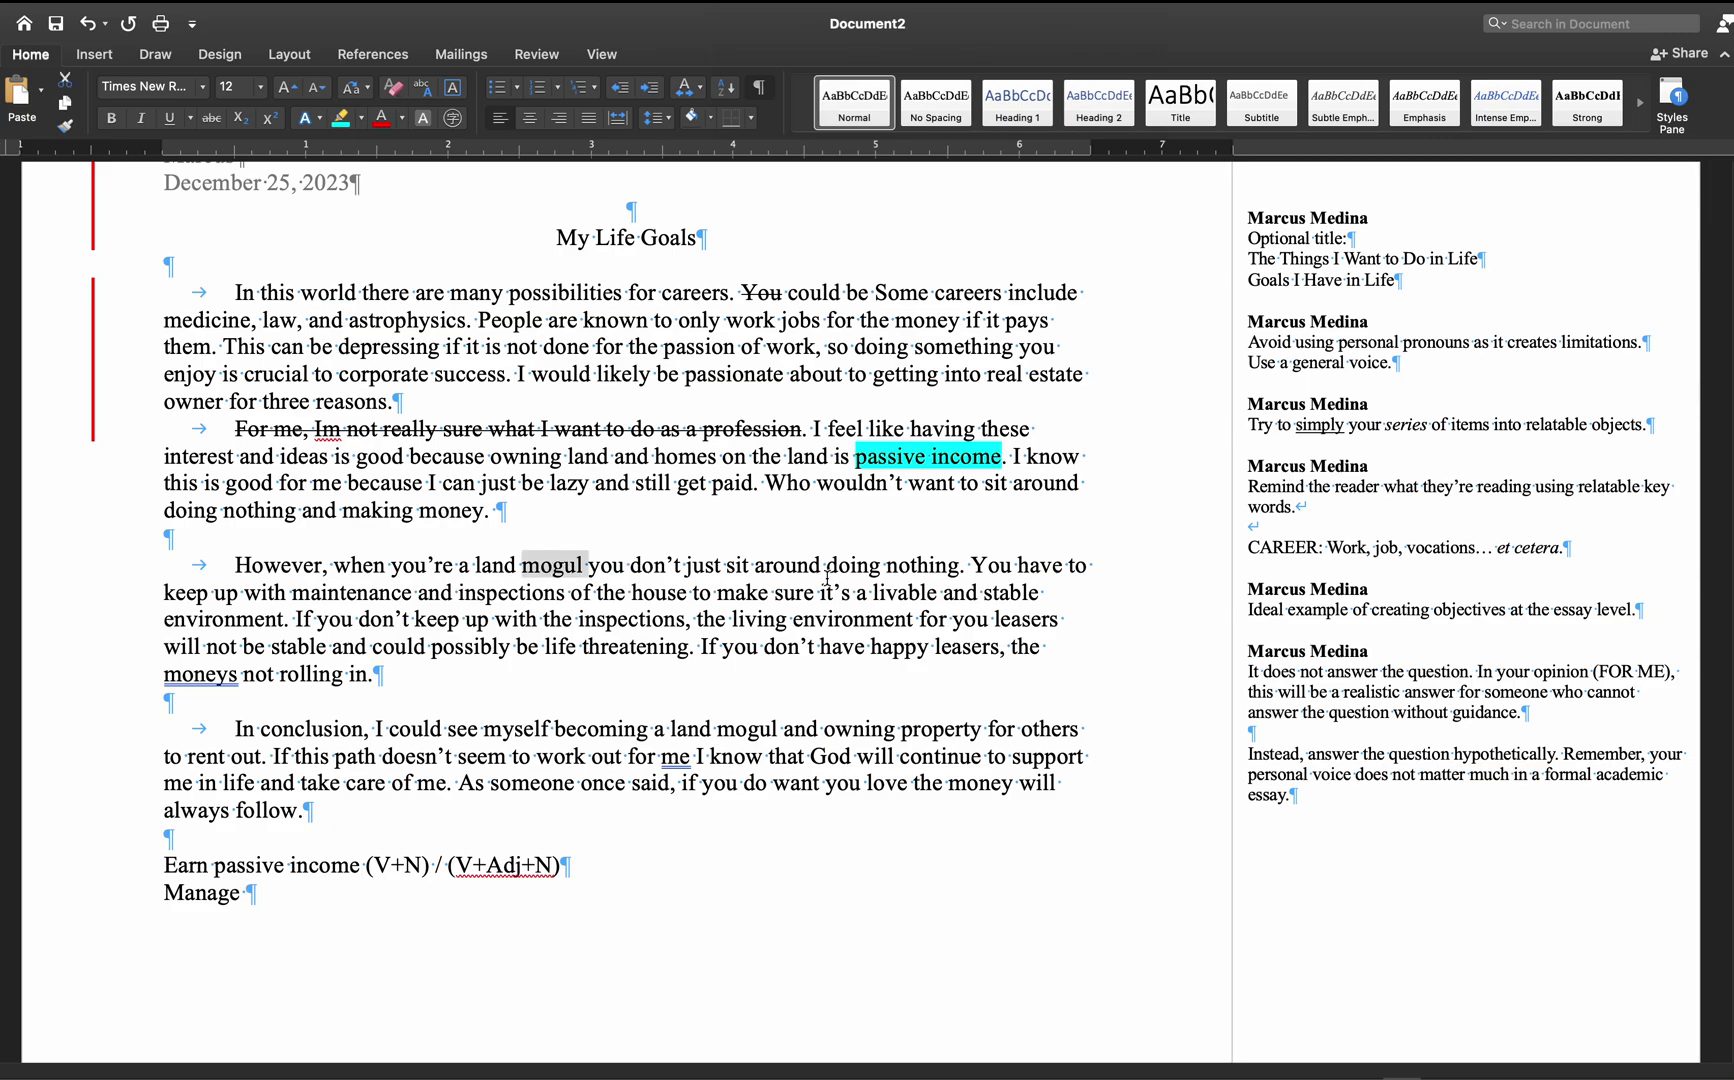
left_click(291, 889)
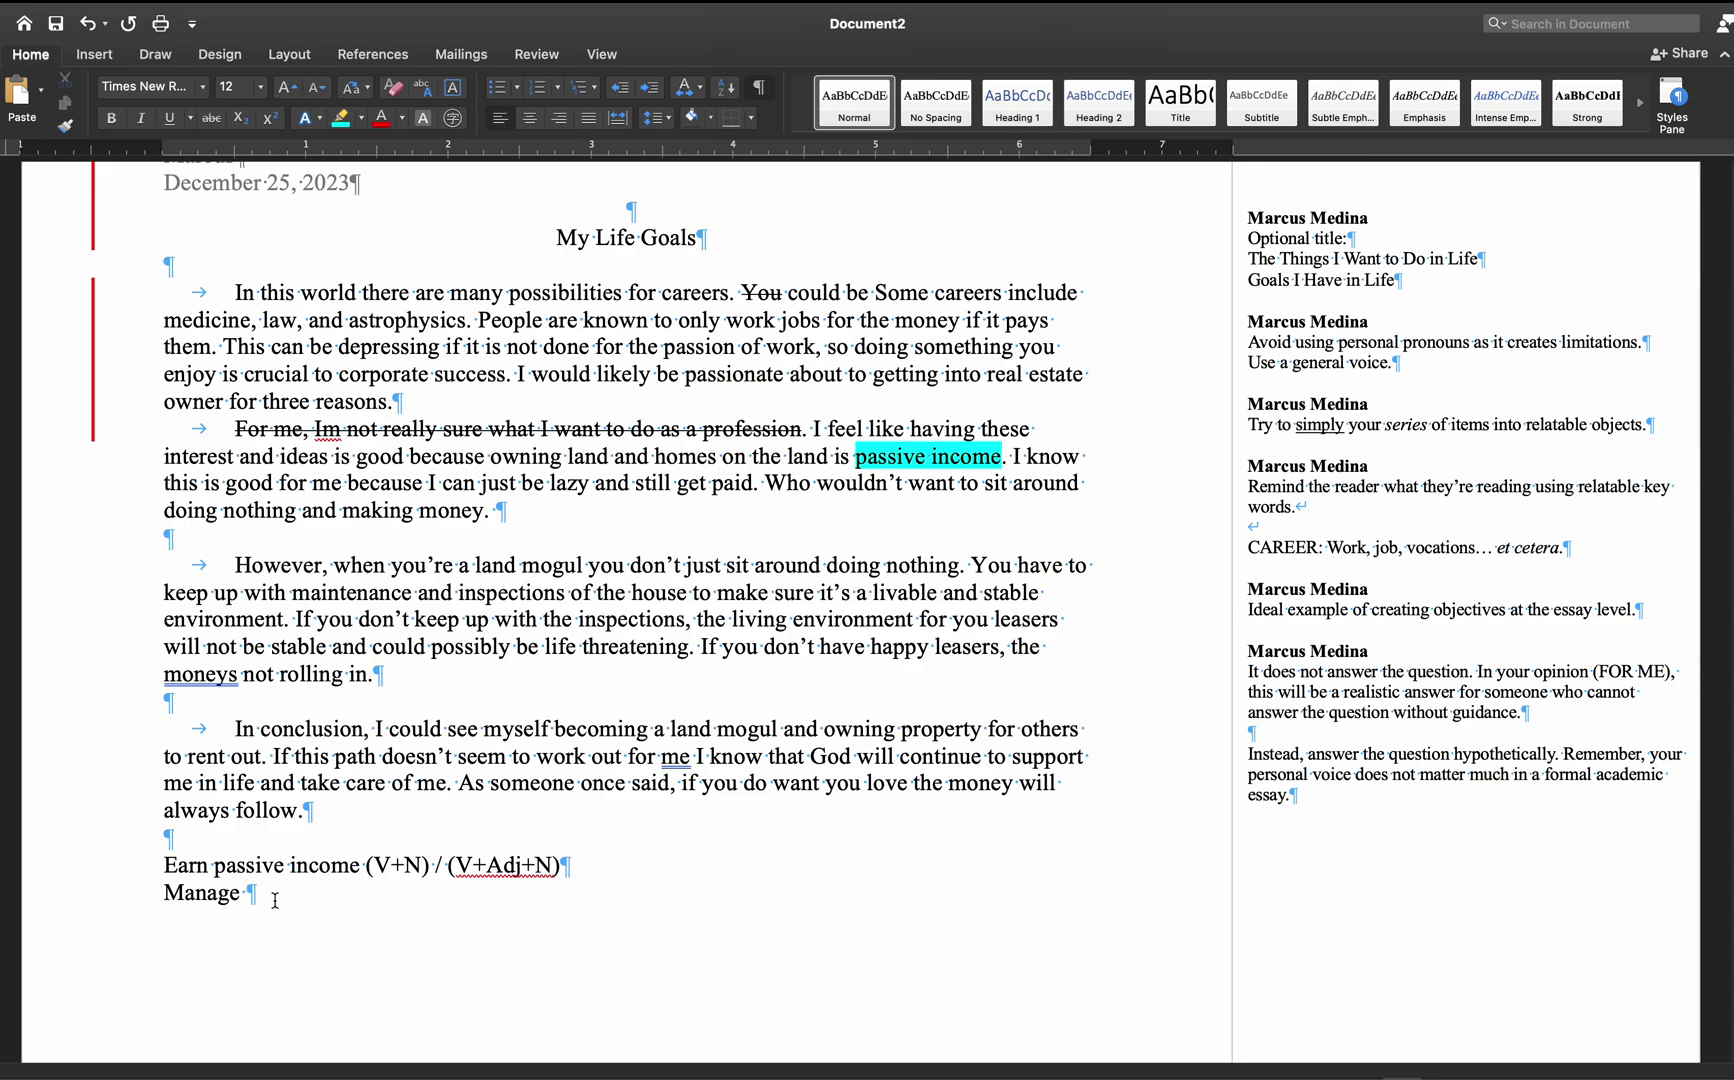
type("y")
key("BackSpace")
type("new and young renters.")
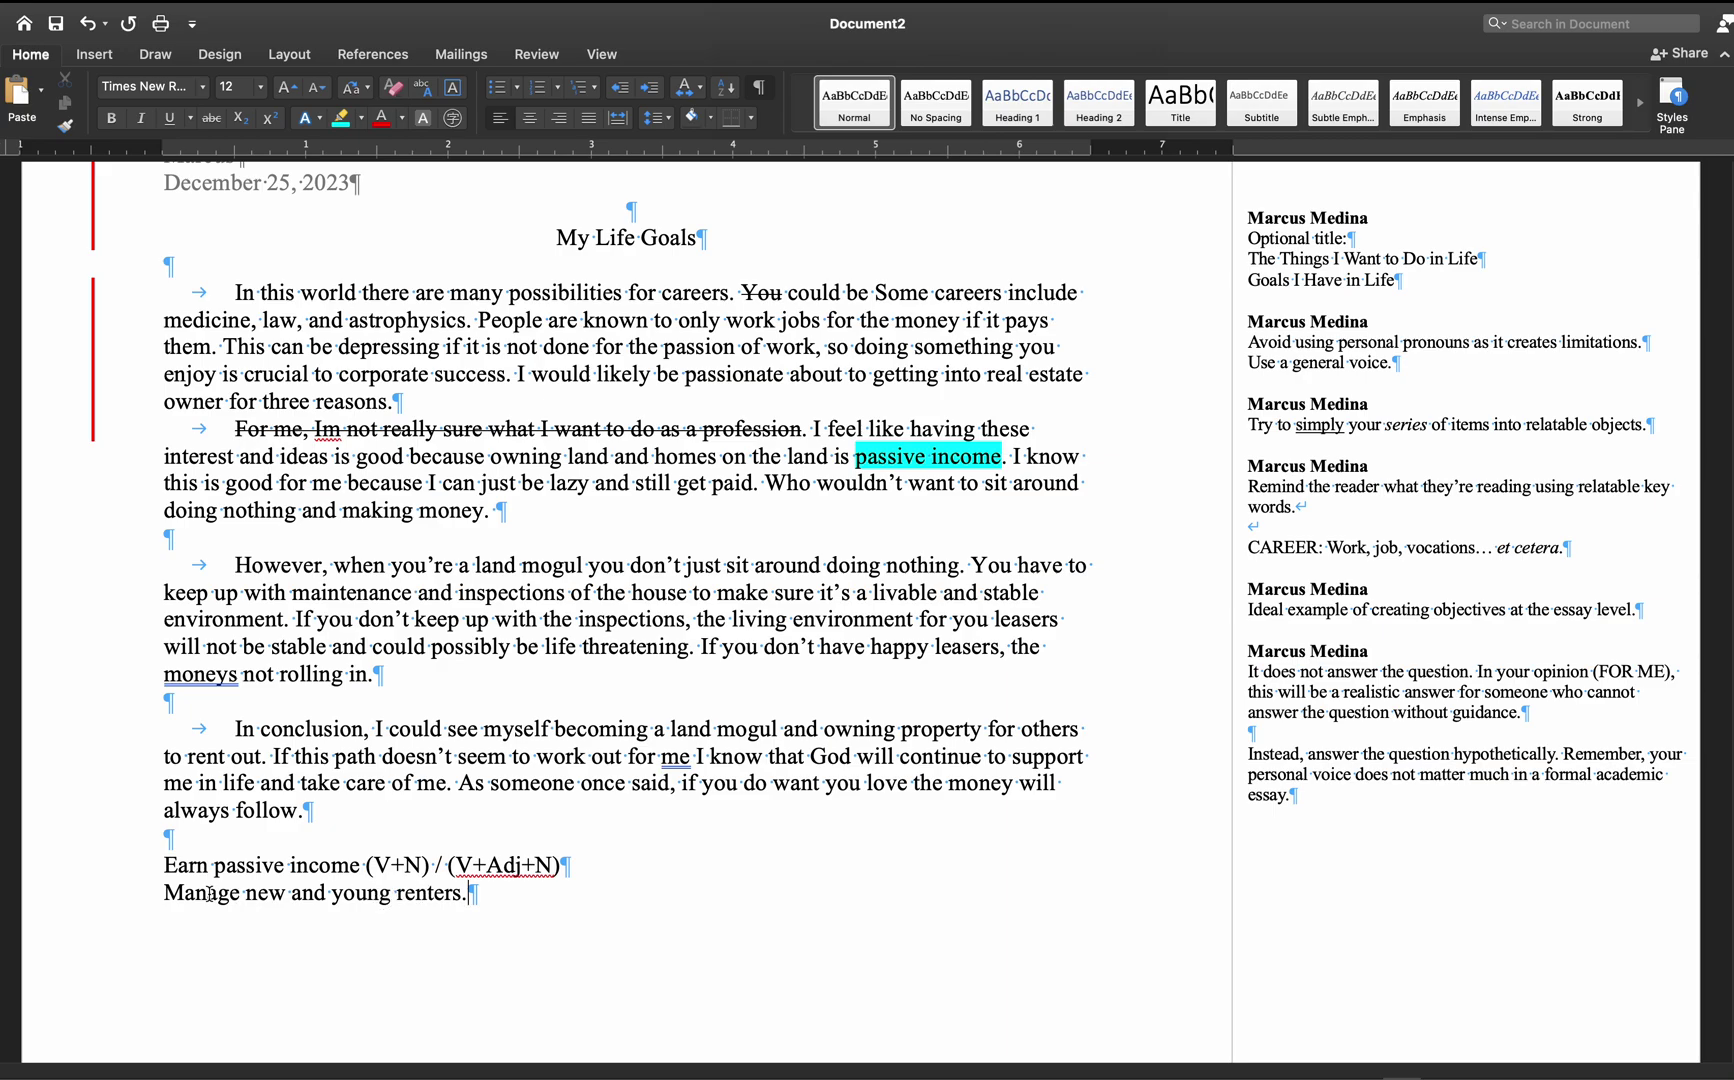
- Replace the period of the renters note with "/ Feel like a boss / help renters" and add a third note line reading "????"
key("BackSpace")
type("/ Feel like ")
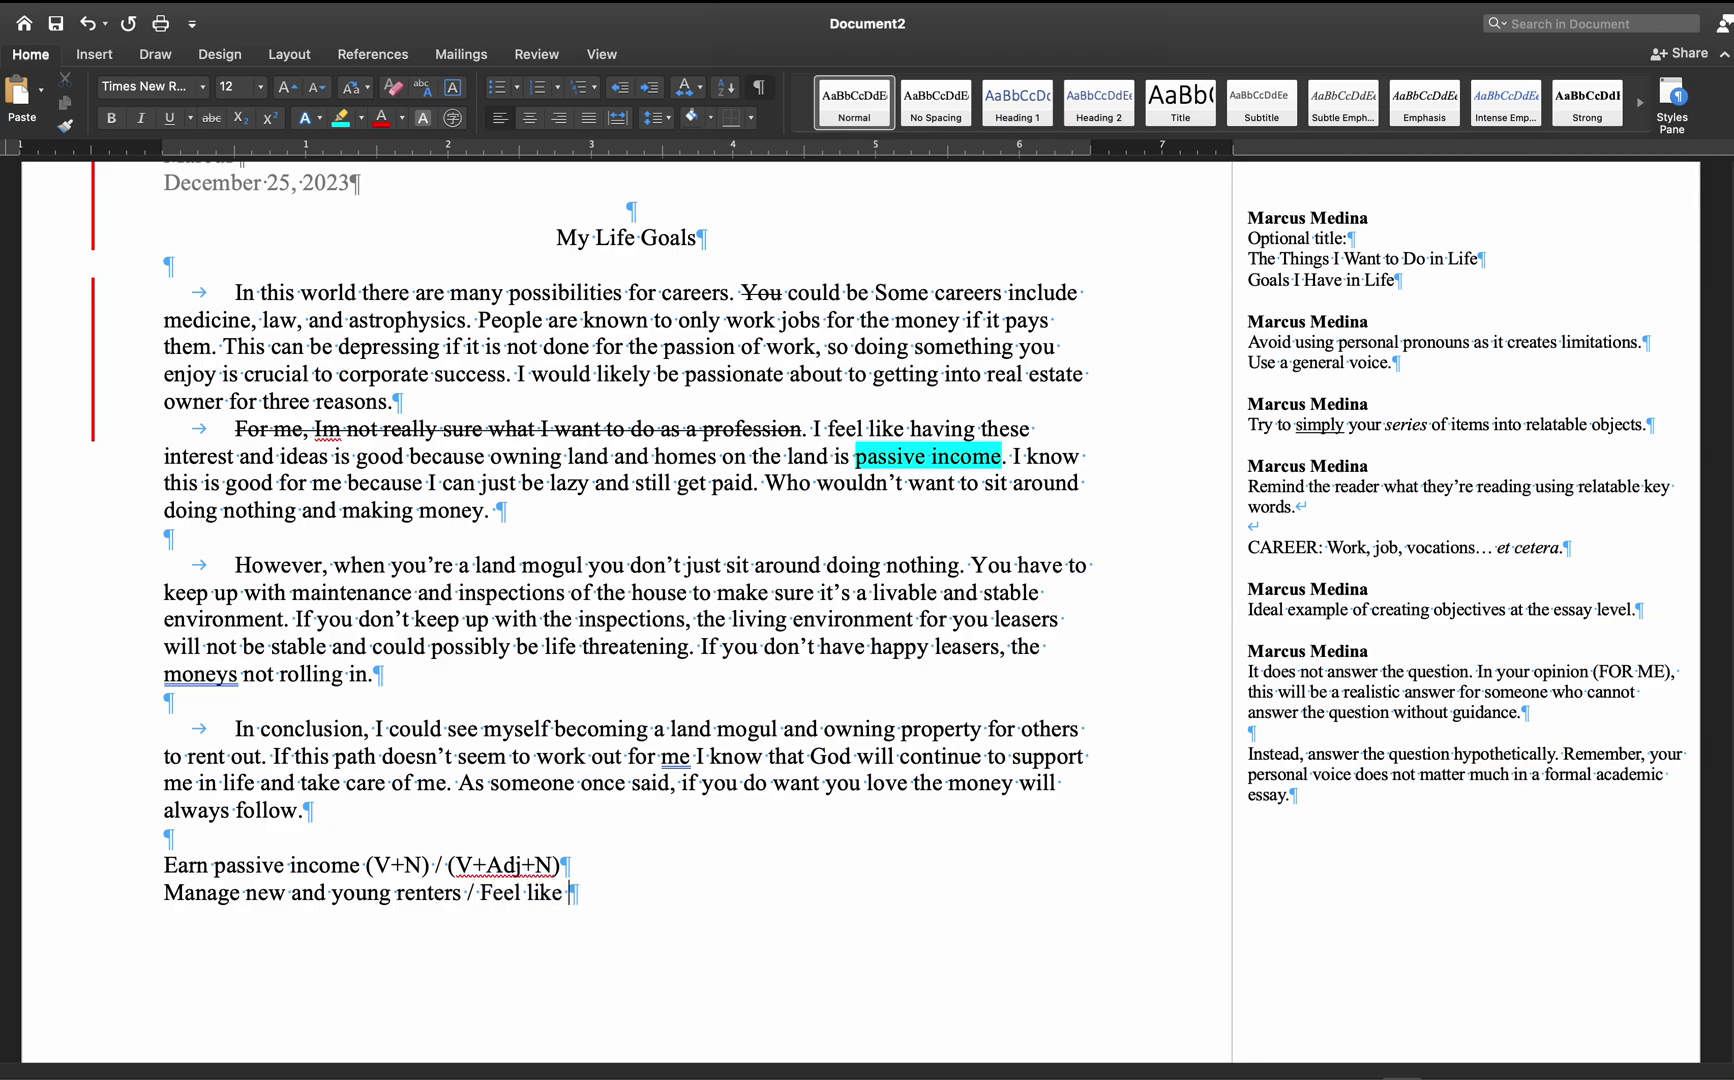
type("a boss")
double_click(208, 893)
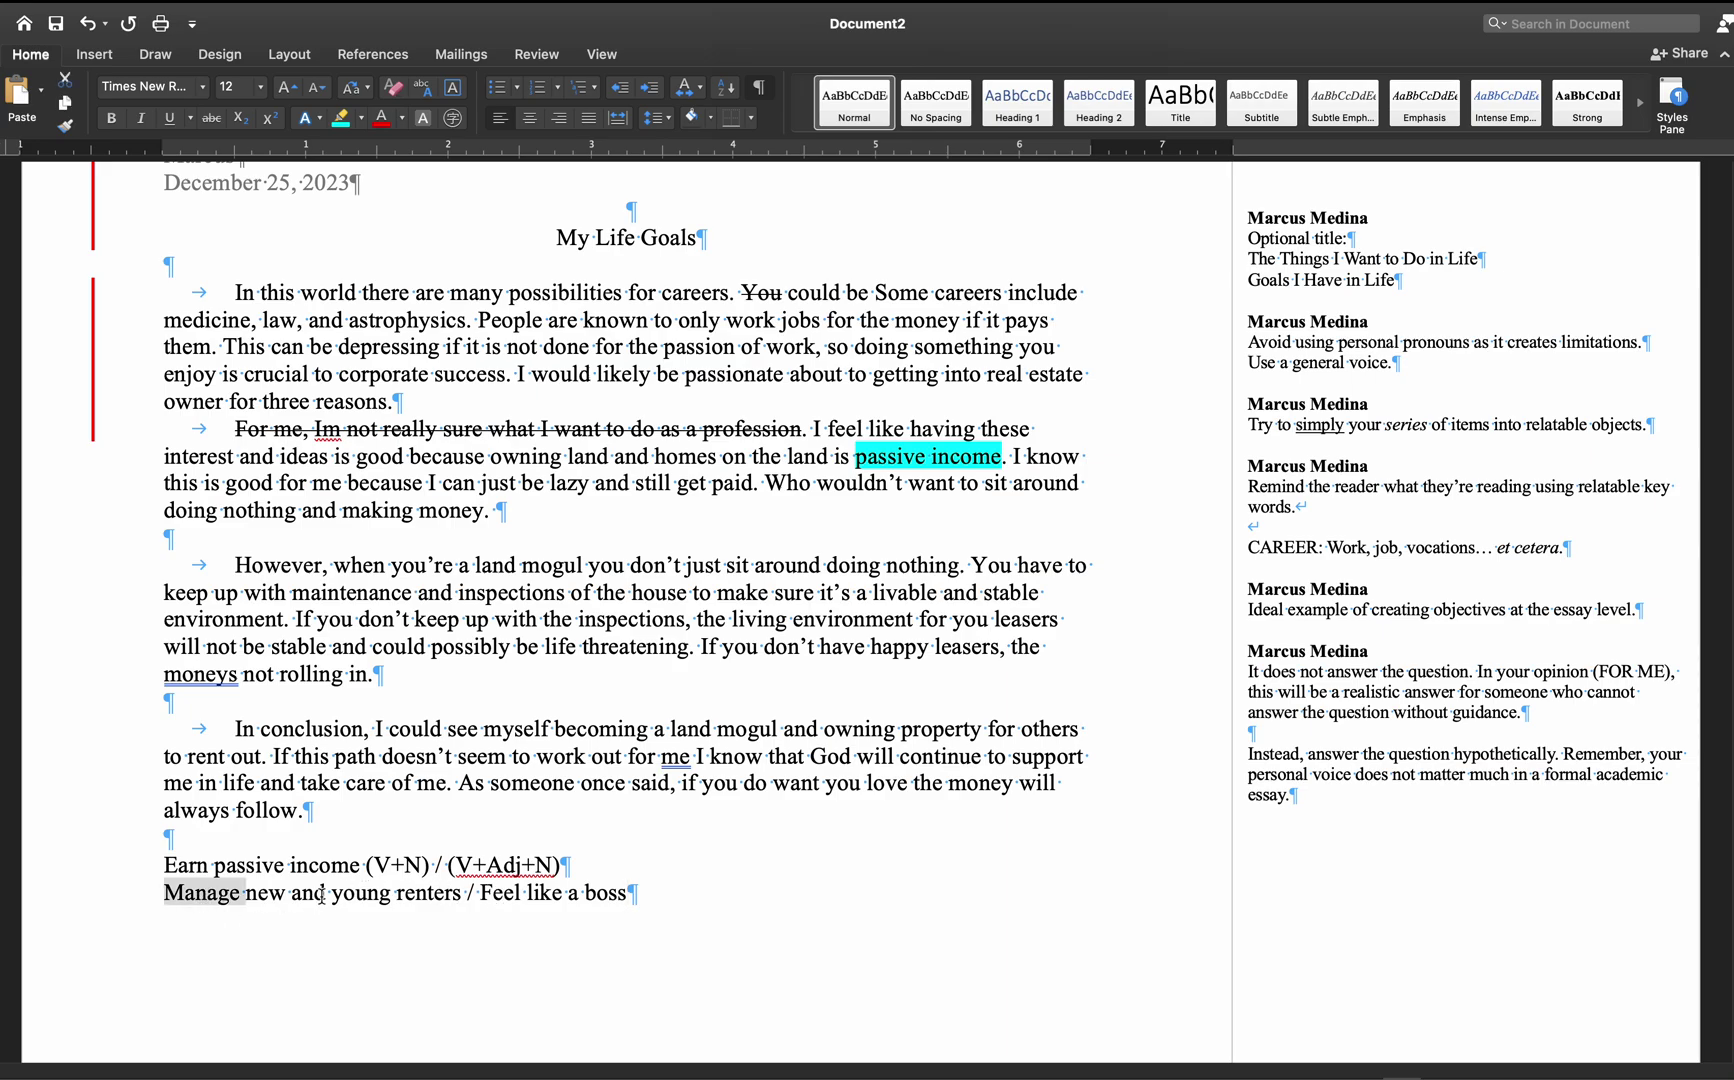
left_click(333, 895)
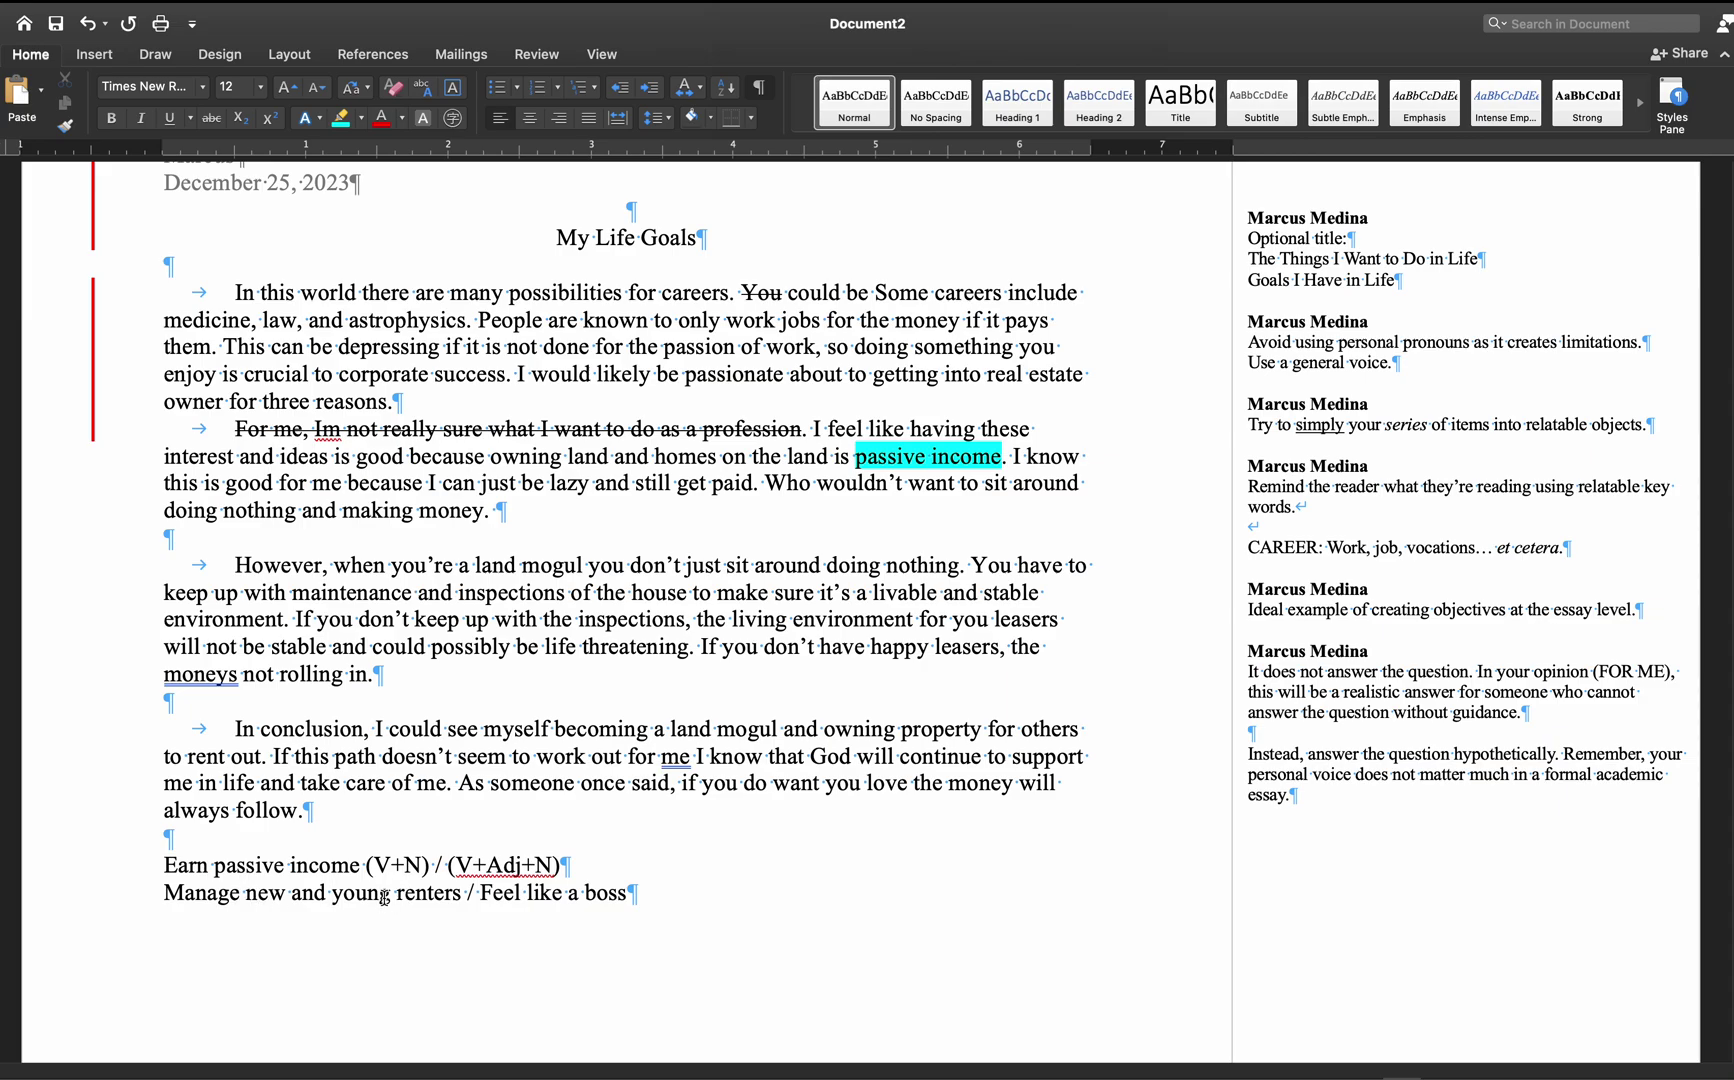
left_click(738, 892)
type("/ help renters")
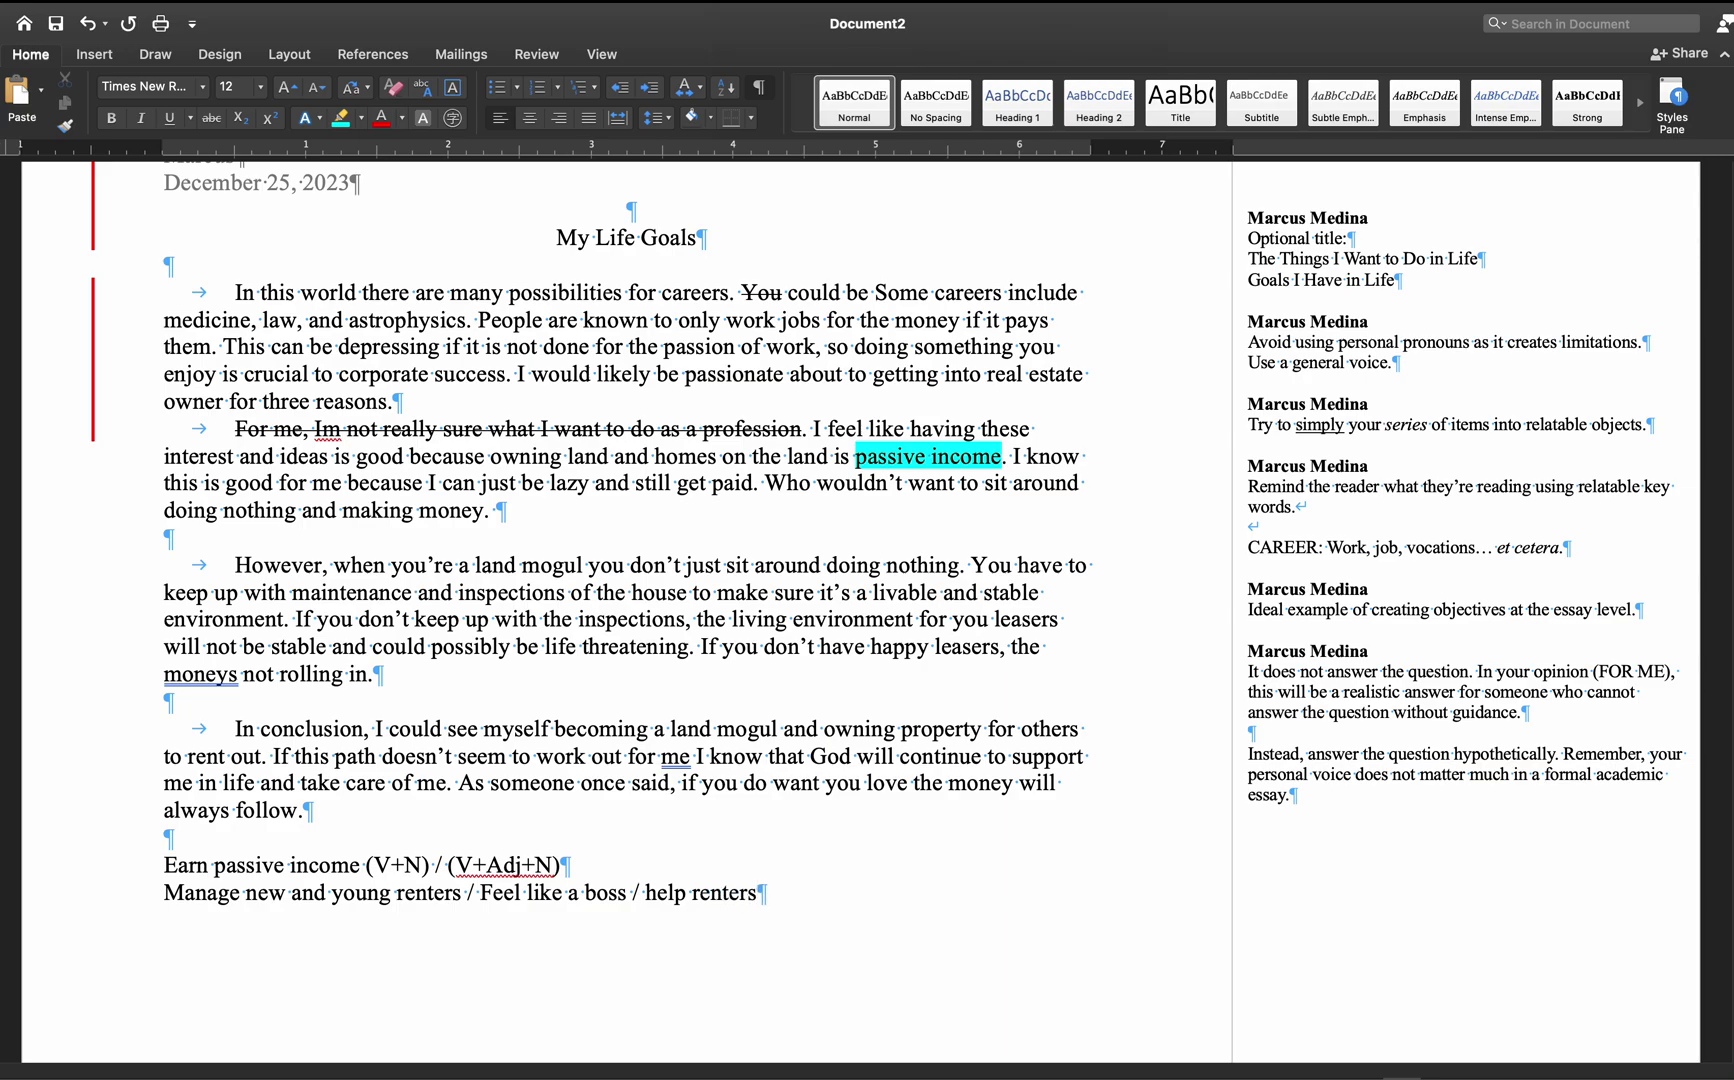
key("Return")
type("????")
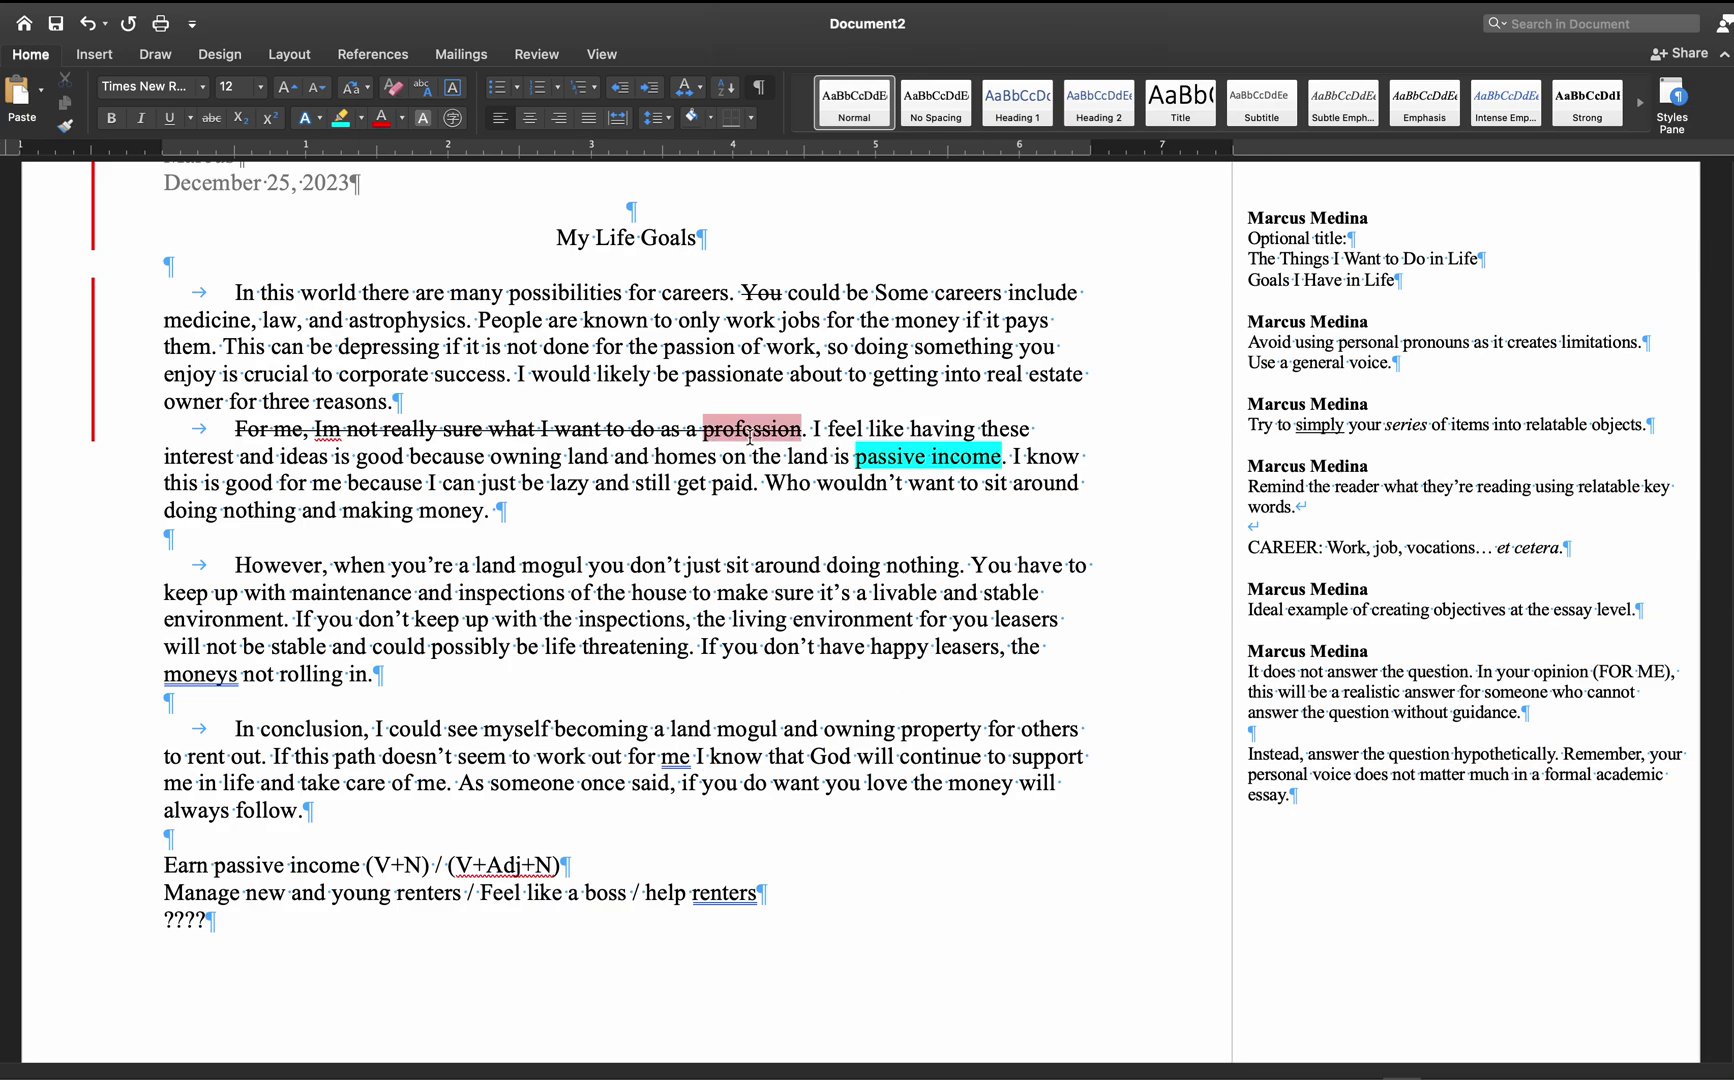
- Below the second paragraph, start an indented paragraph reading "My first reason for becoming a home owner is"
left_click(561, 519)
key("Return")
key("Tab")
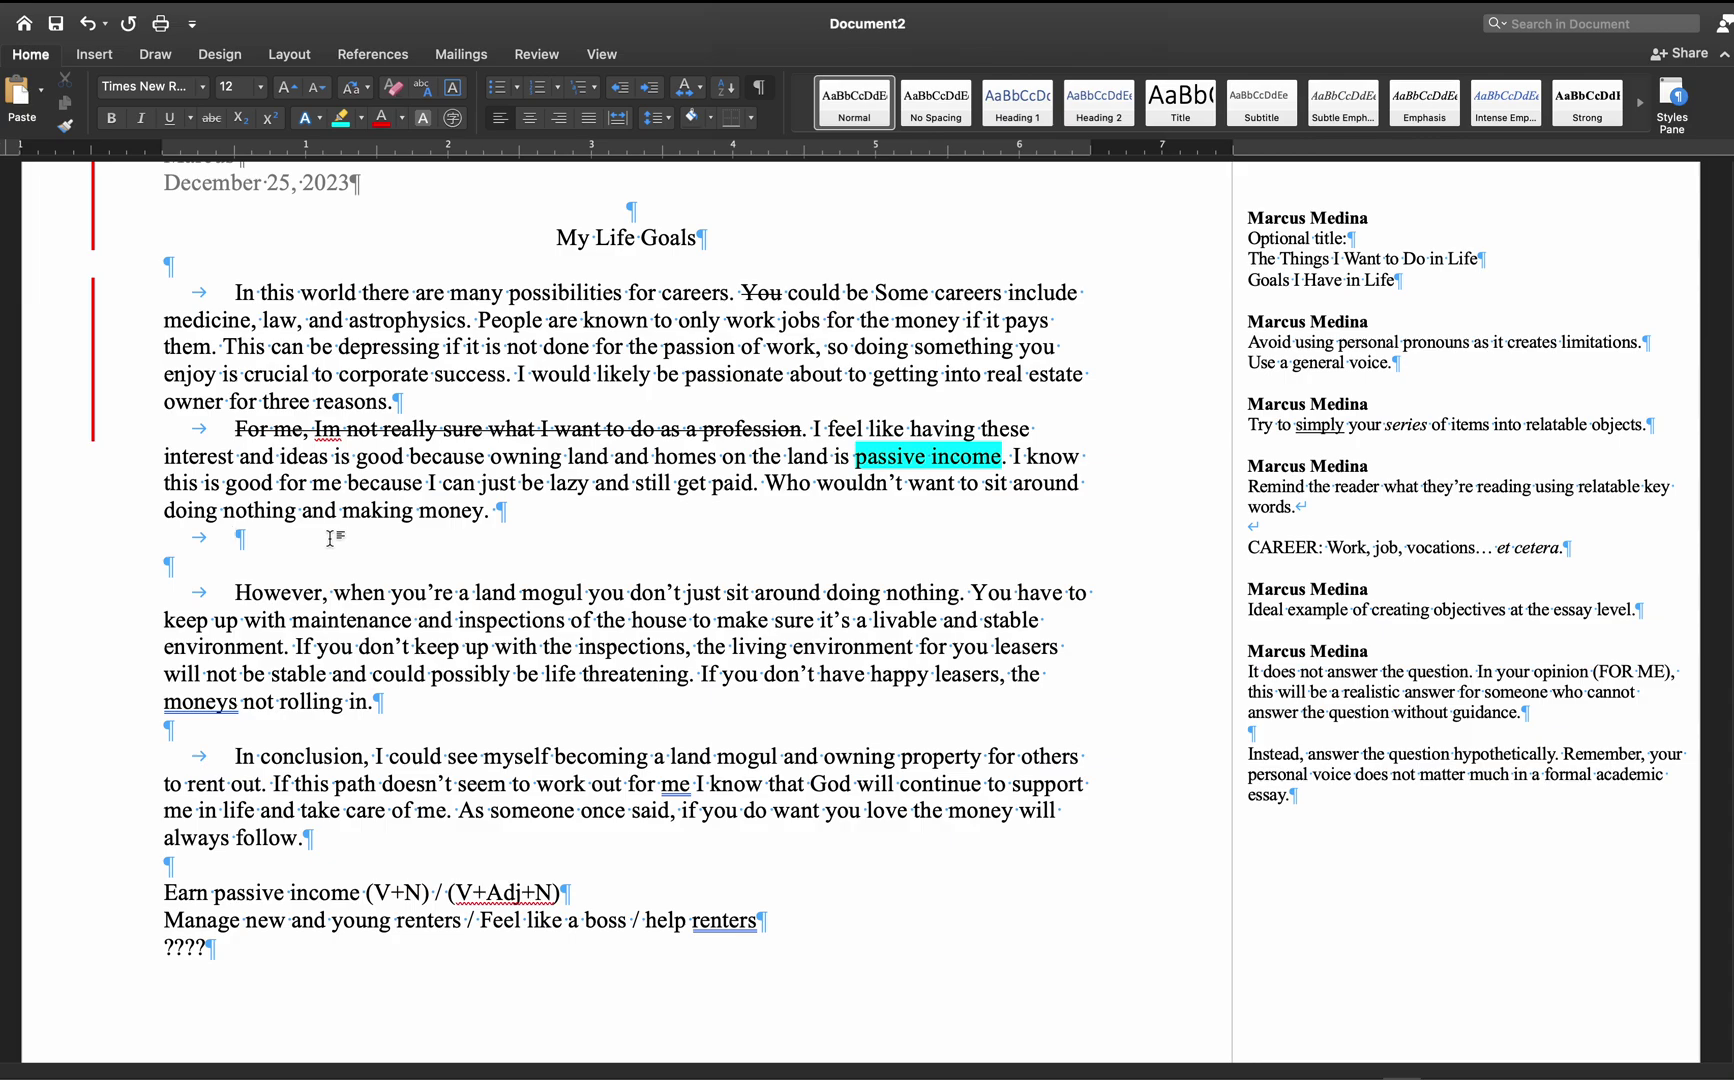
type("I")
key("BackSpace")
key("BackSpace")
type("My")
type("first reason for")
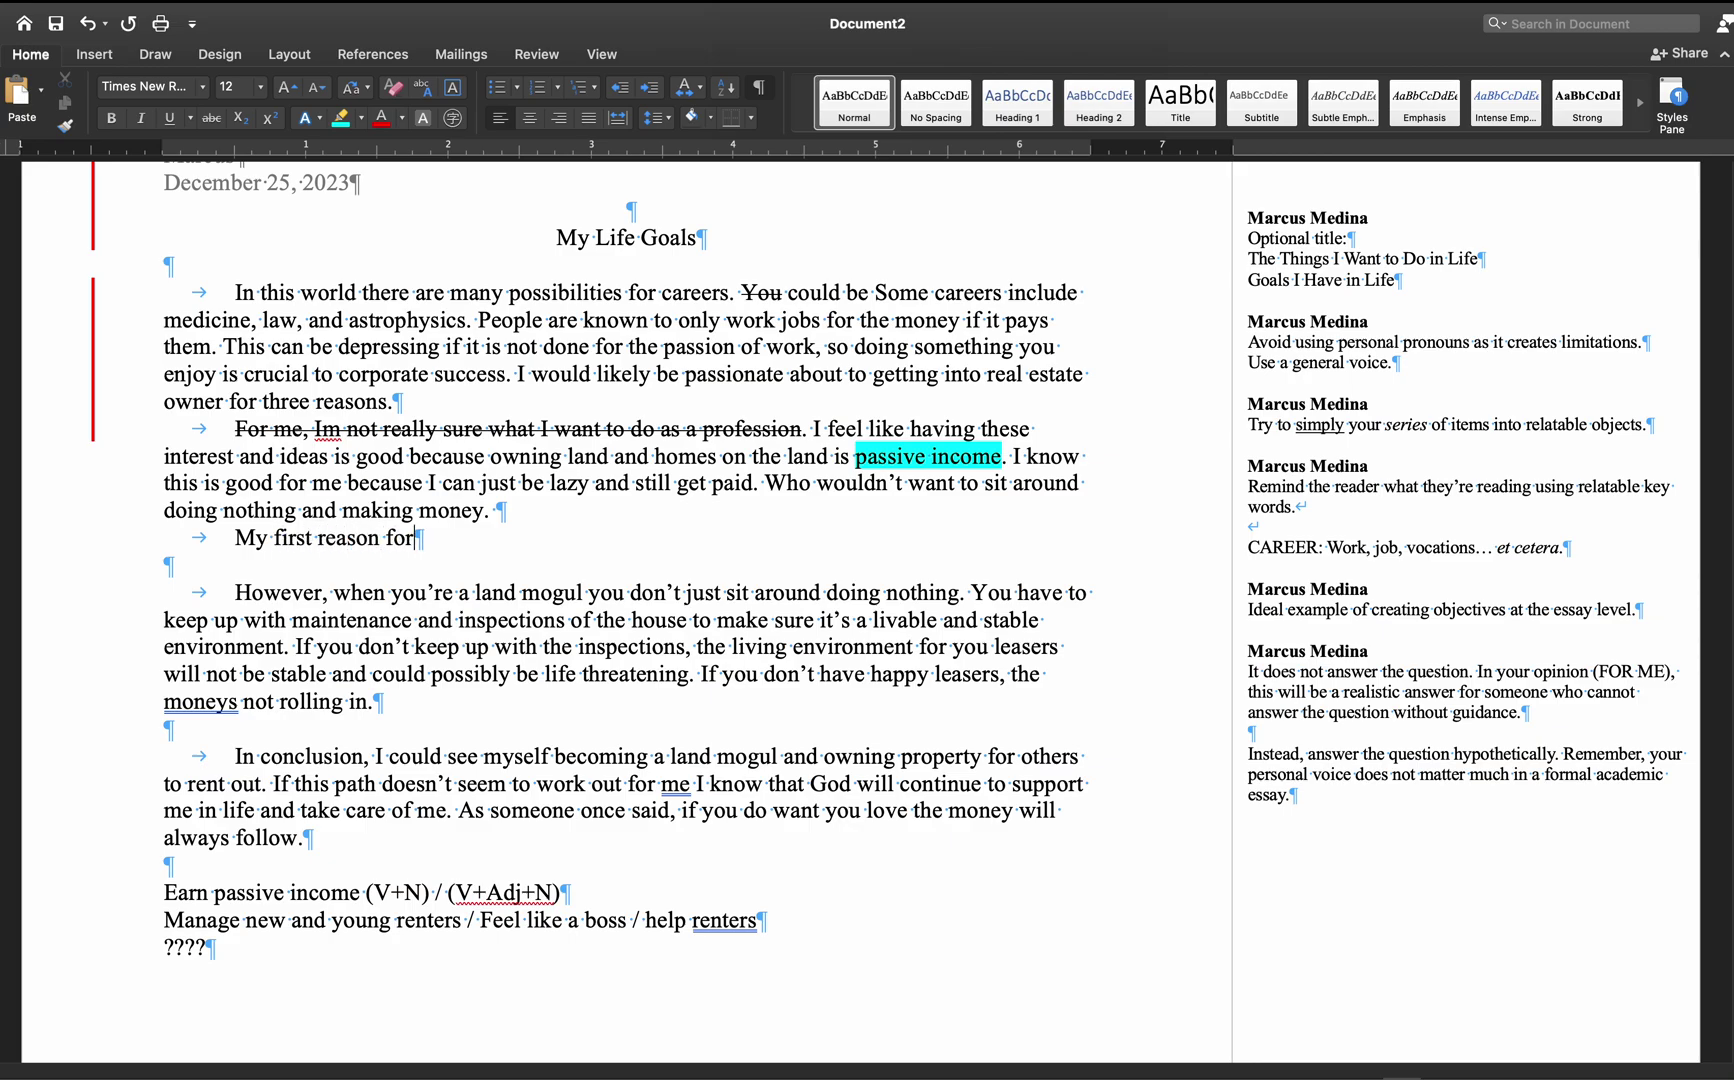
type(" becoming a home o")
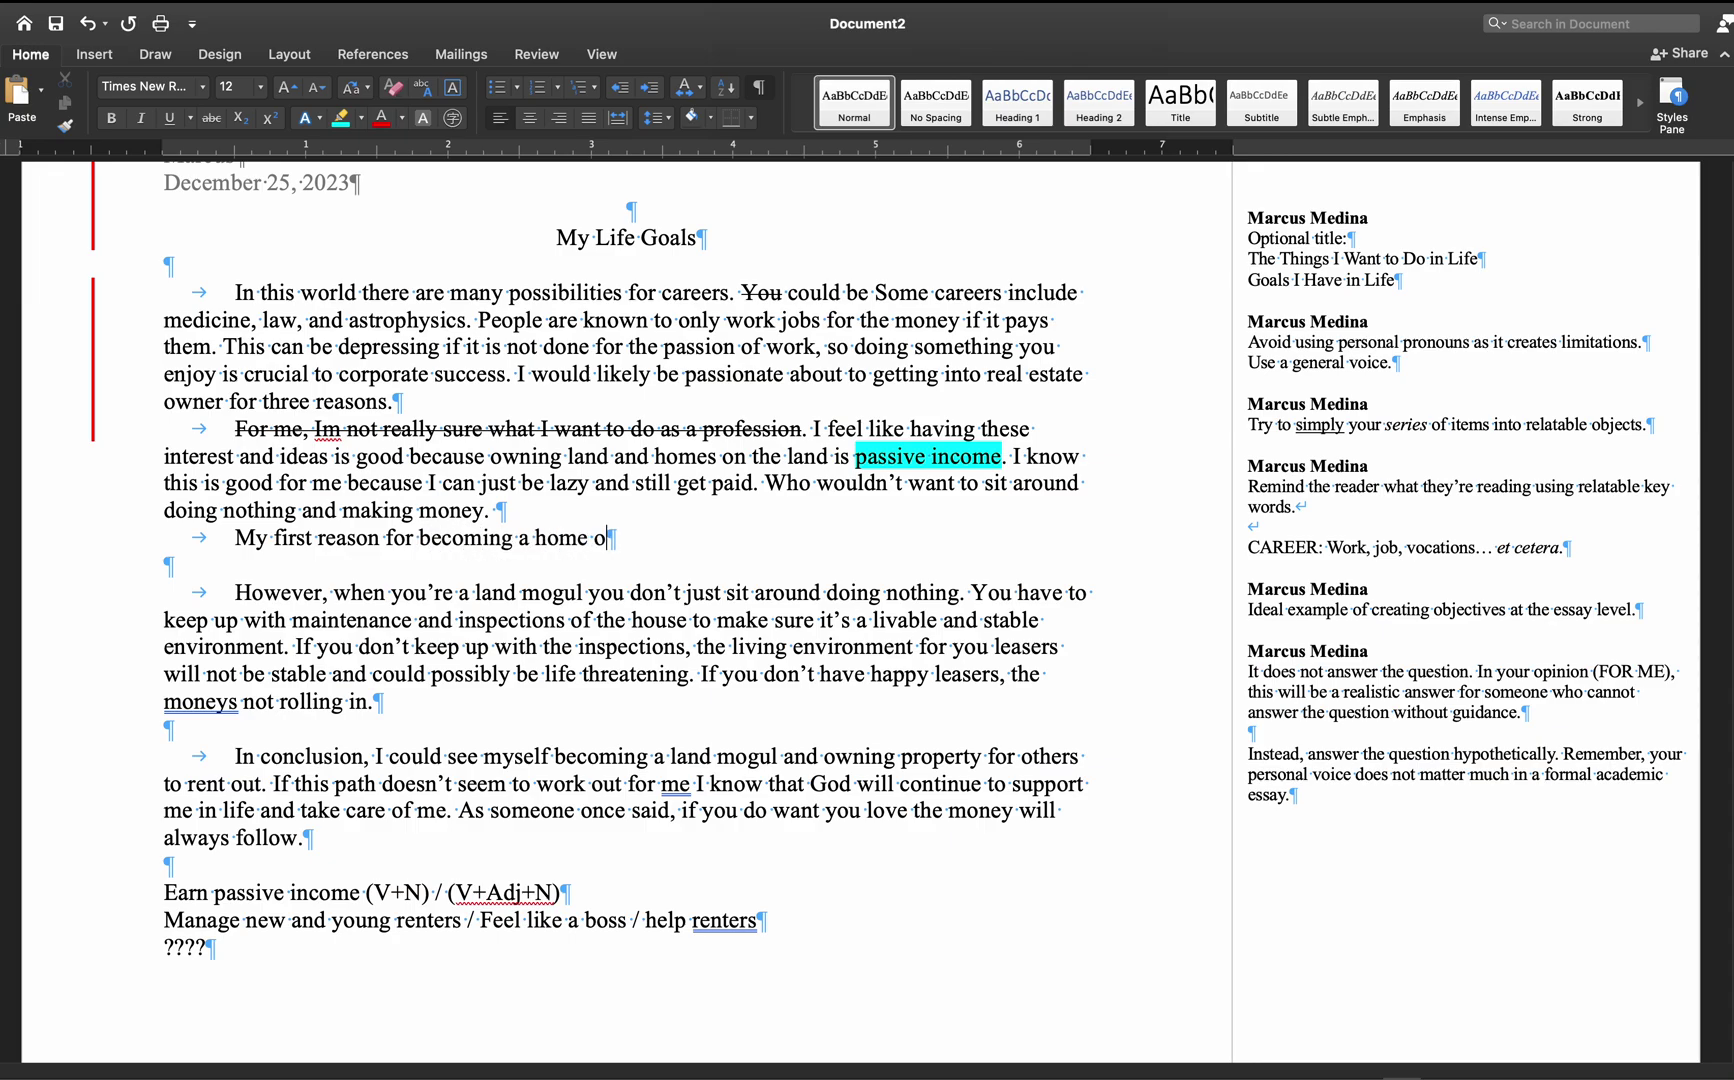
type("wner is")
- Change "owner" to "homeowner" in the last sentence of the first paragraph
left_click(164, 401)
type("home")
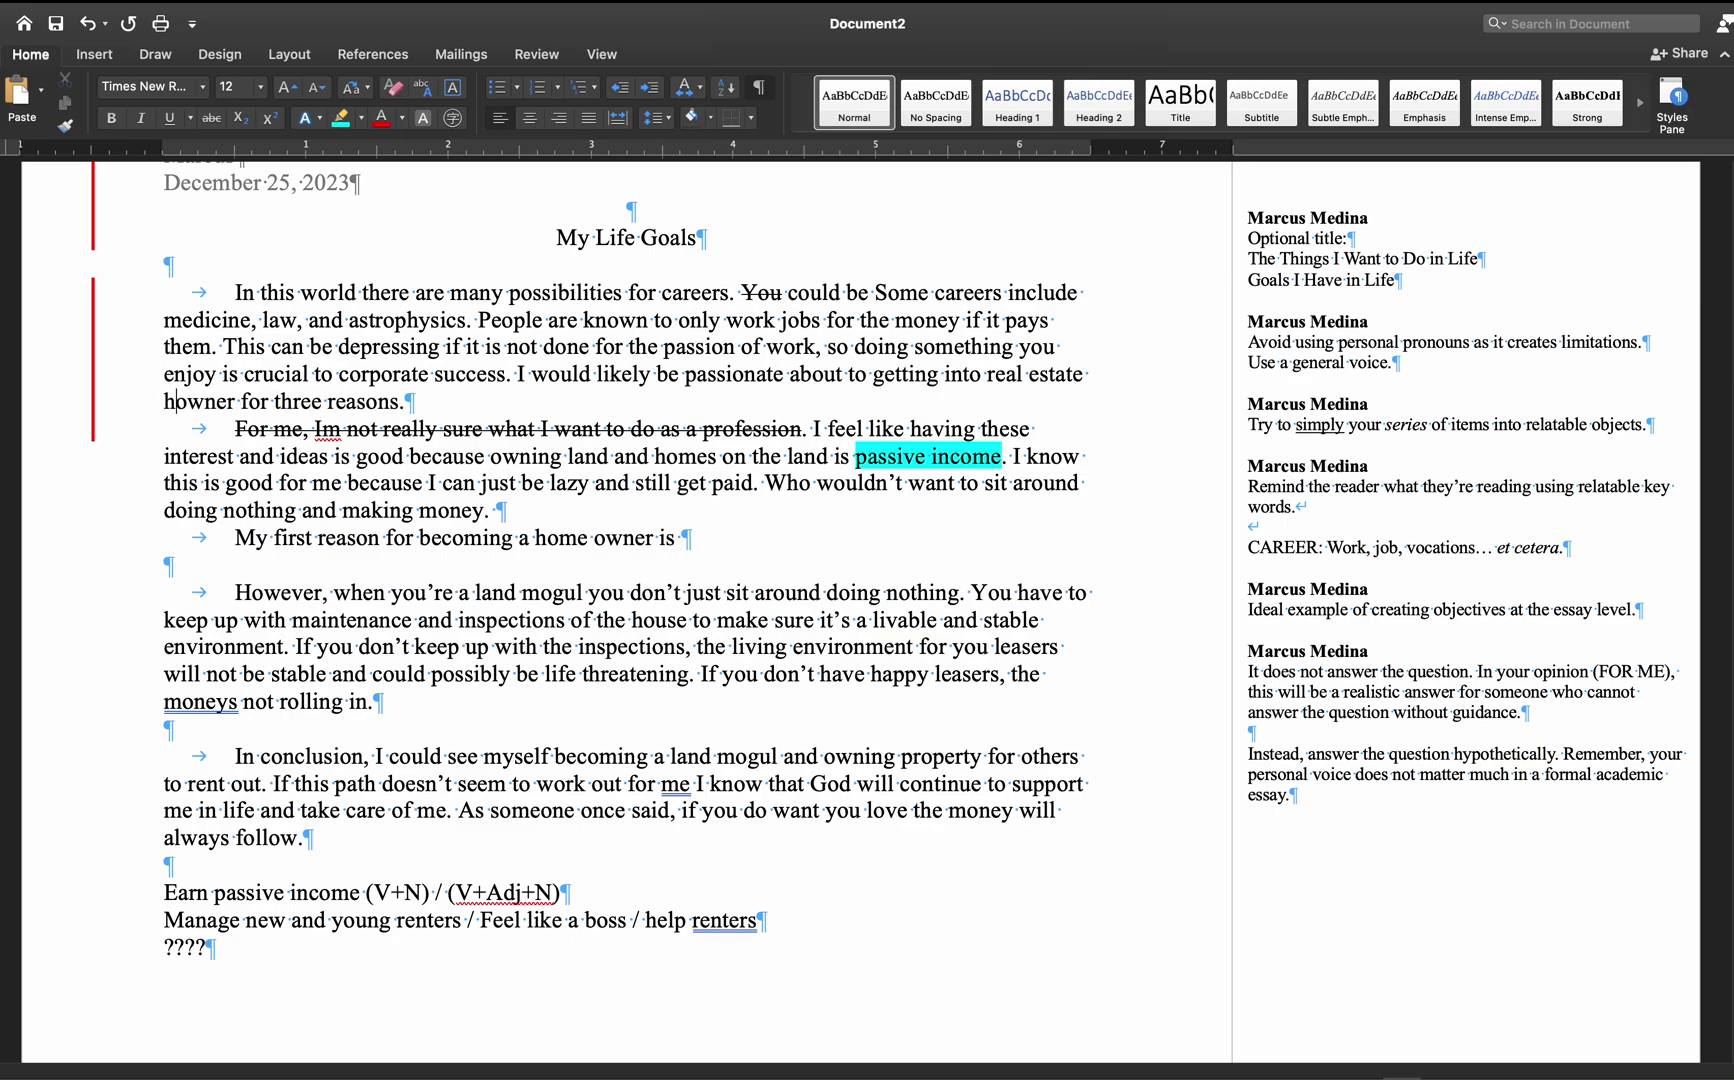
left_click(97, 405)
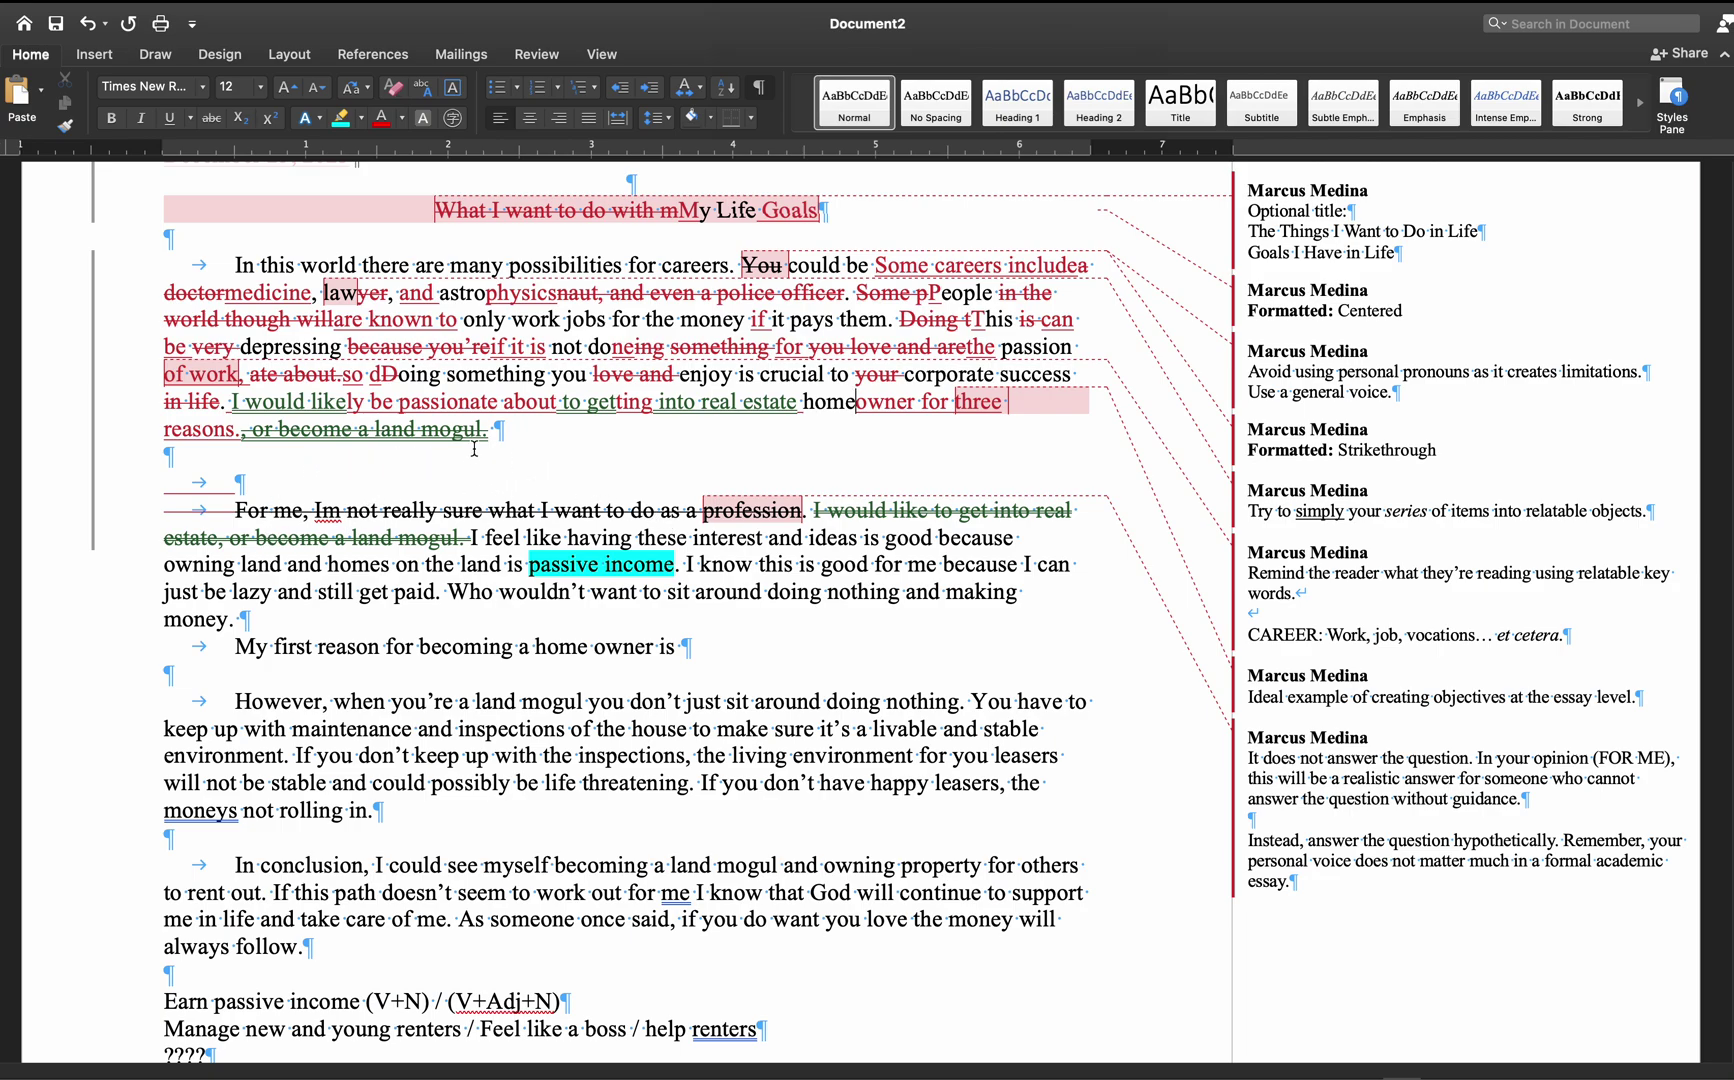
scroll(560, 390, "up", 2)
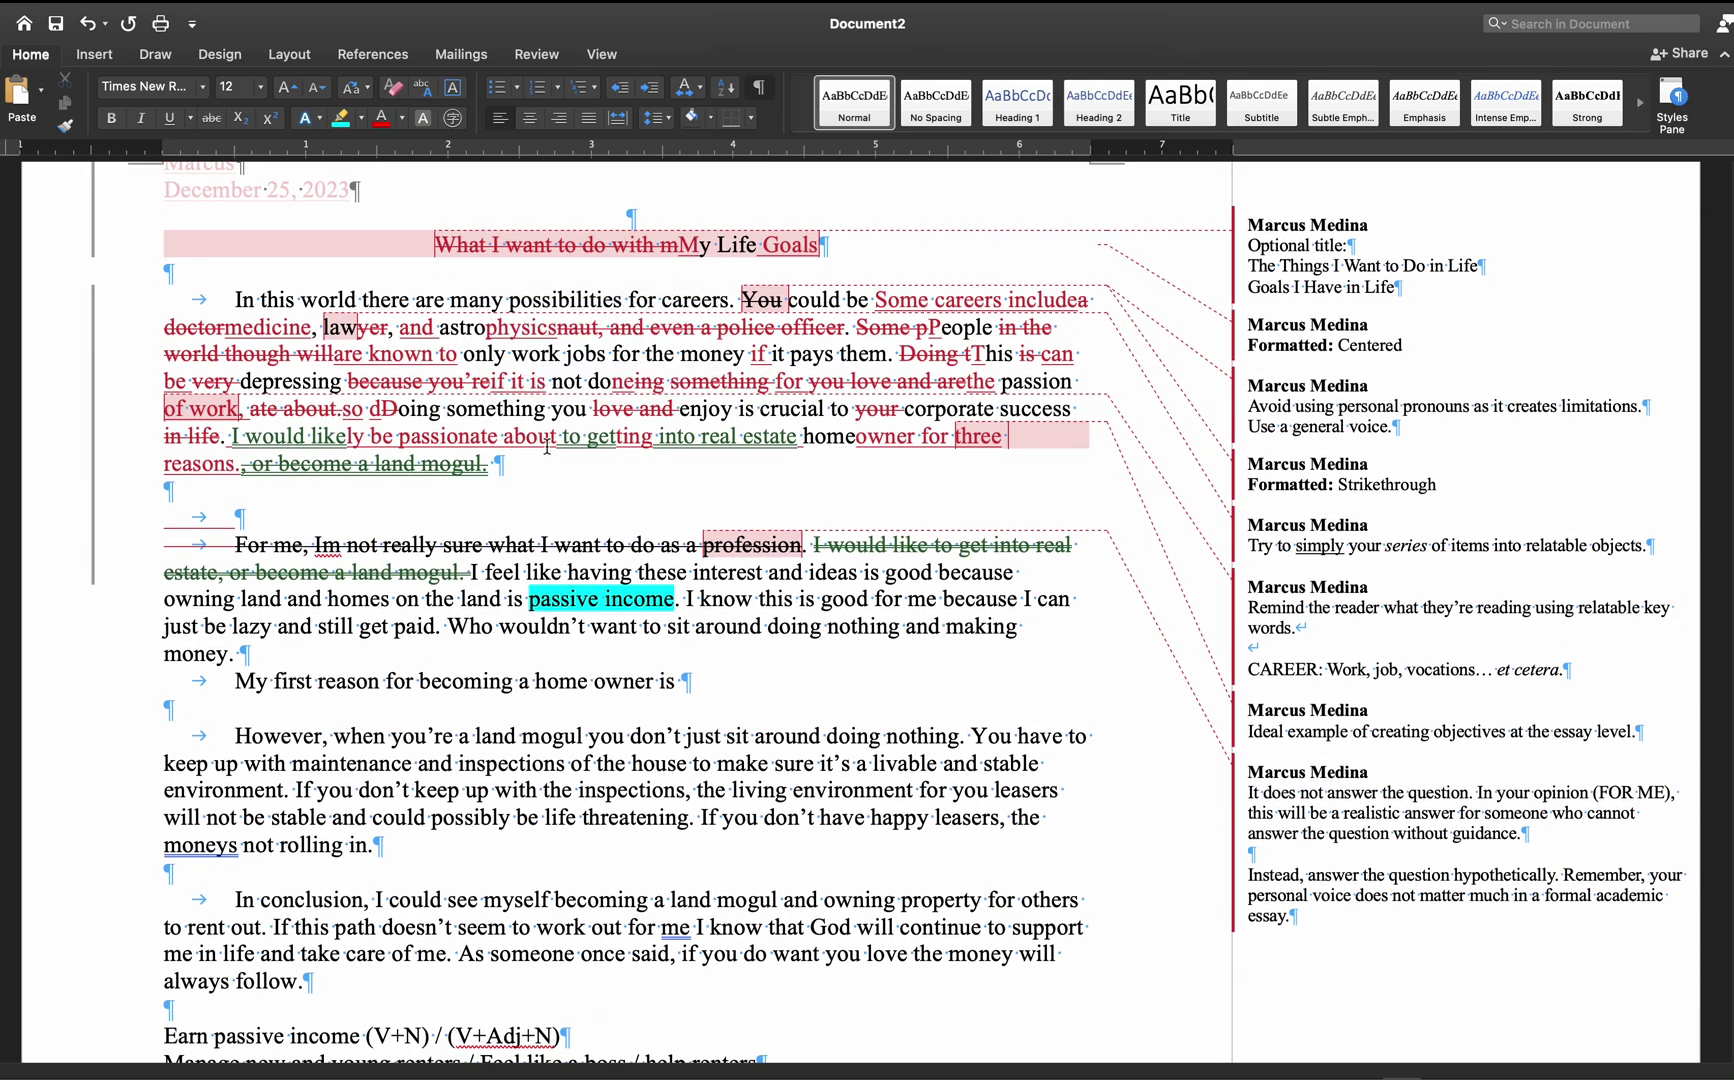
left_click(97, 456)
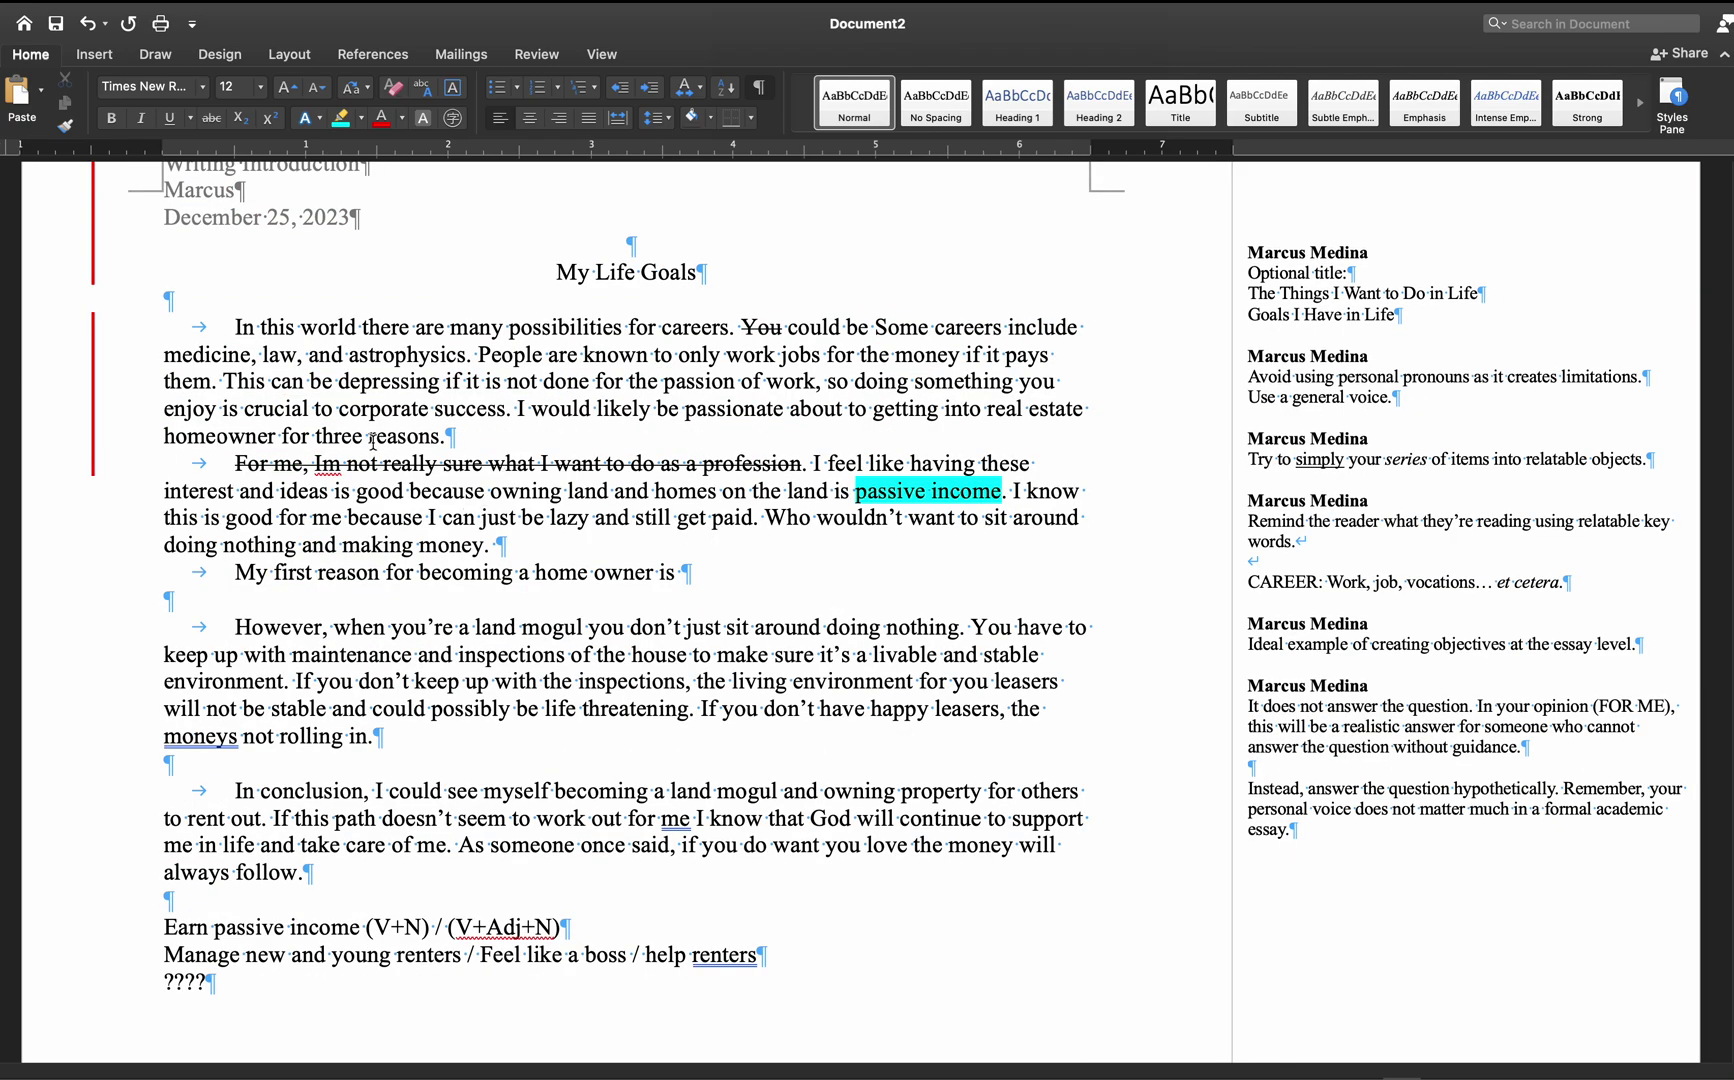
key("super+z")
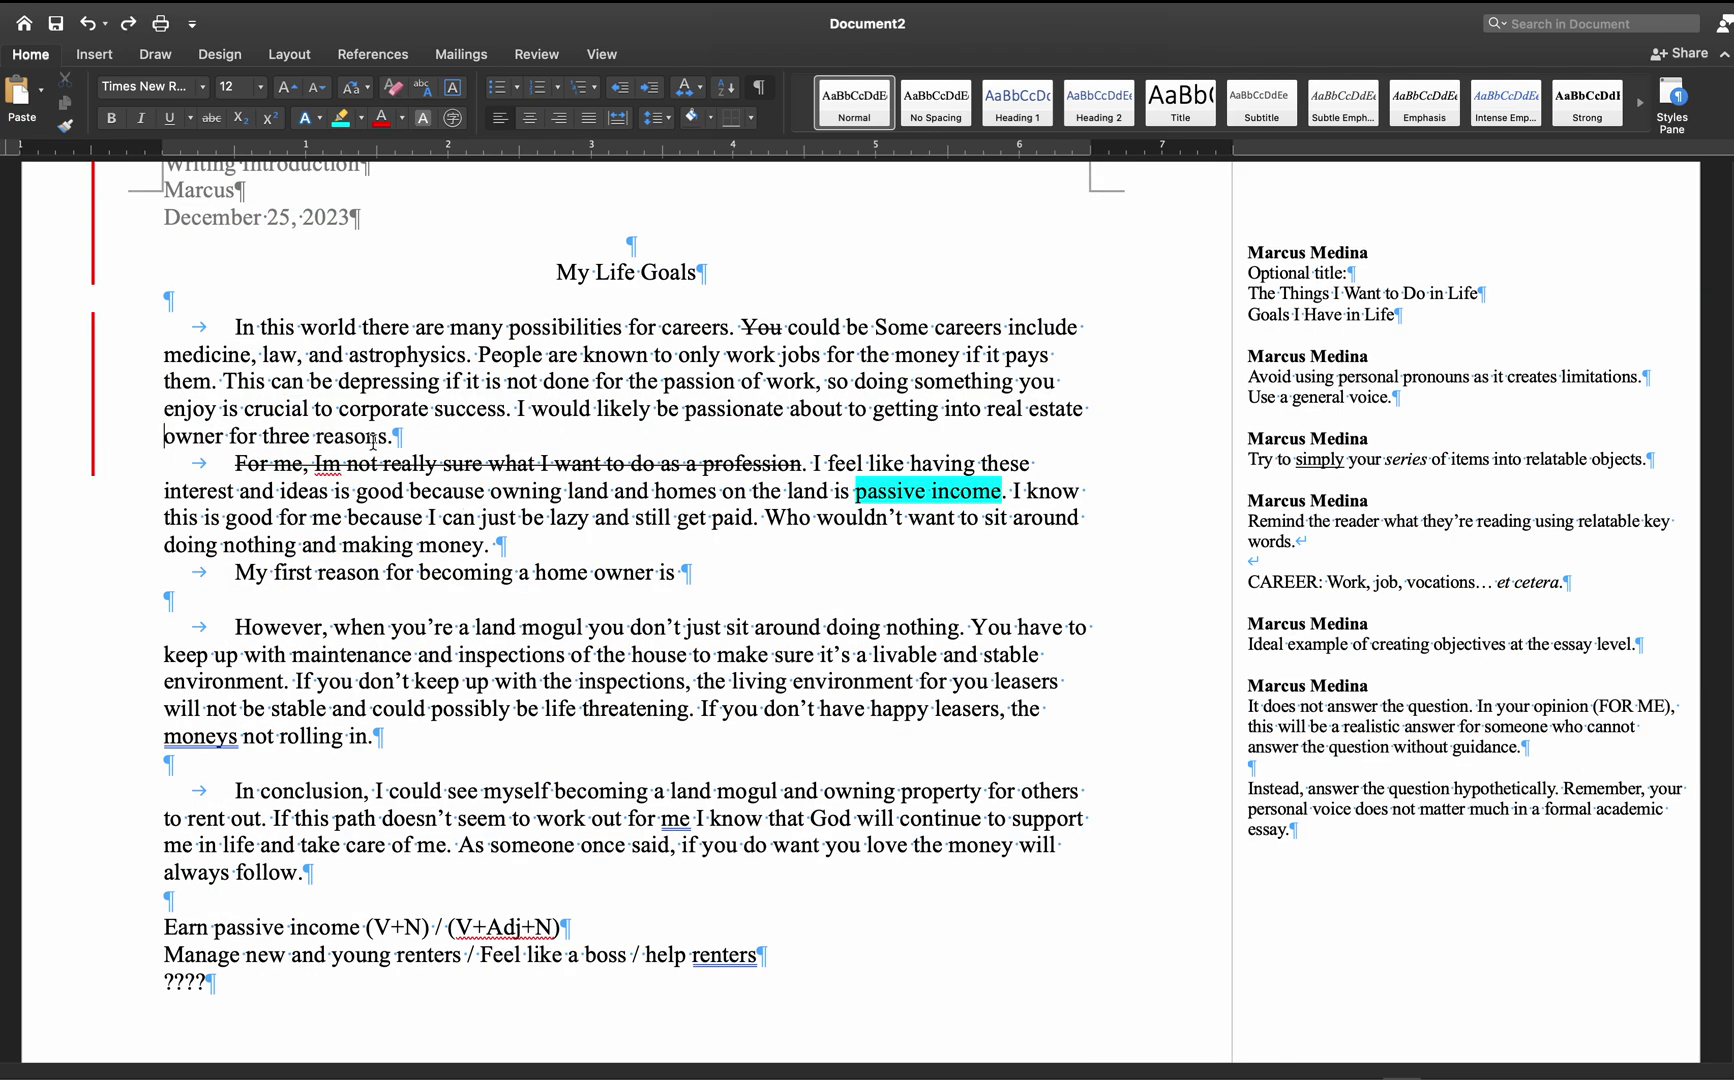
key("super+y")
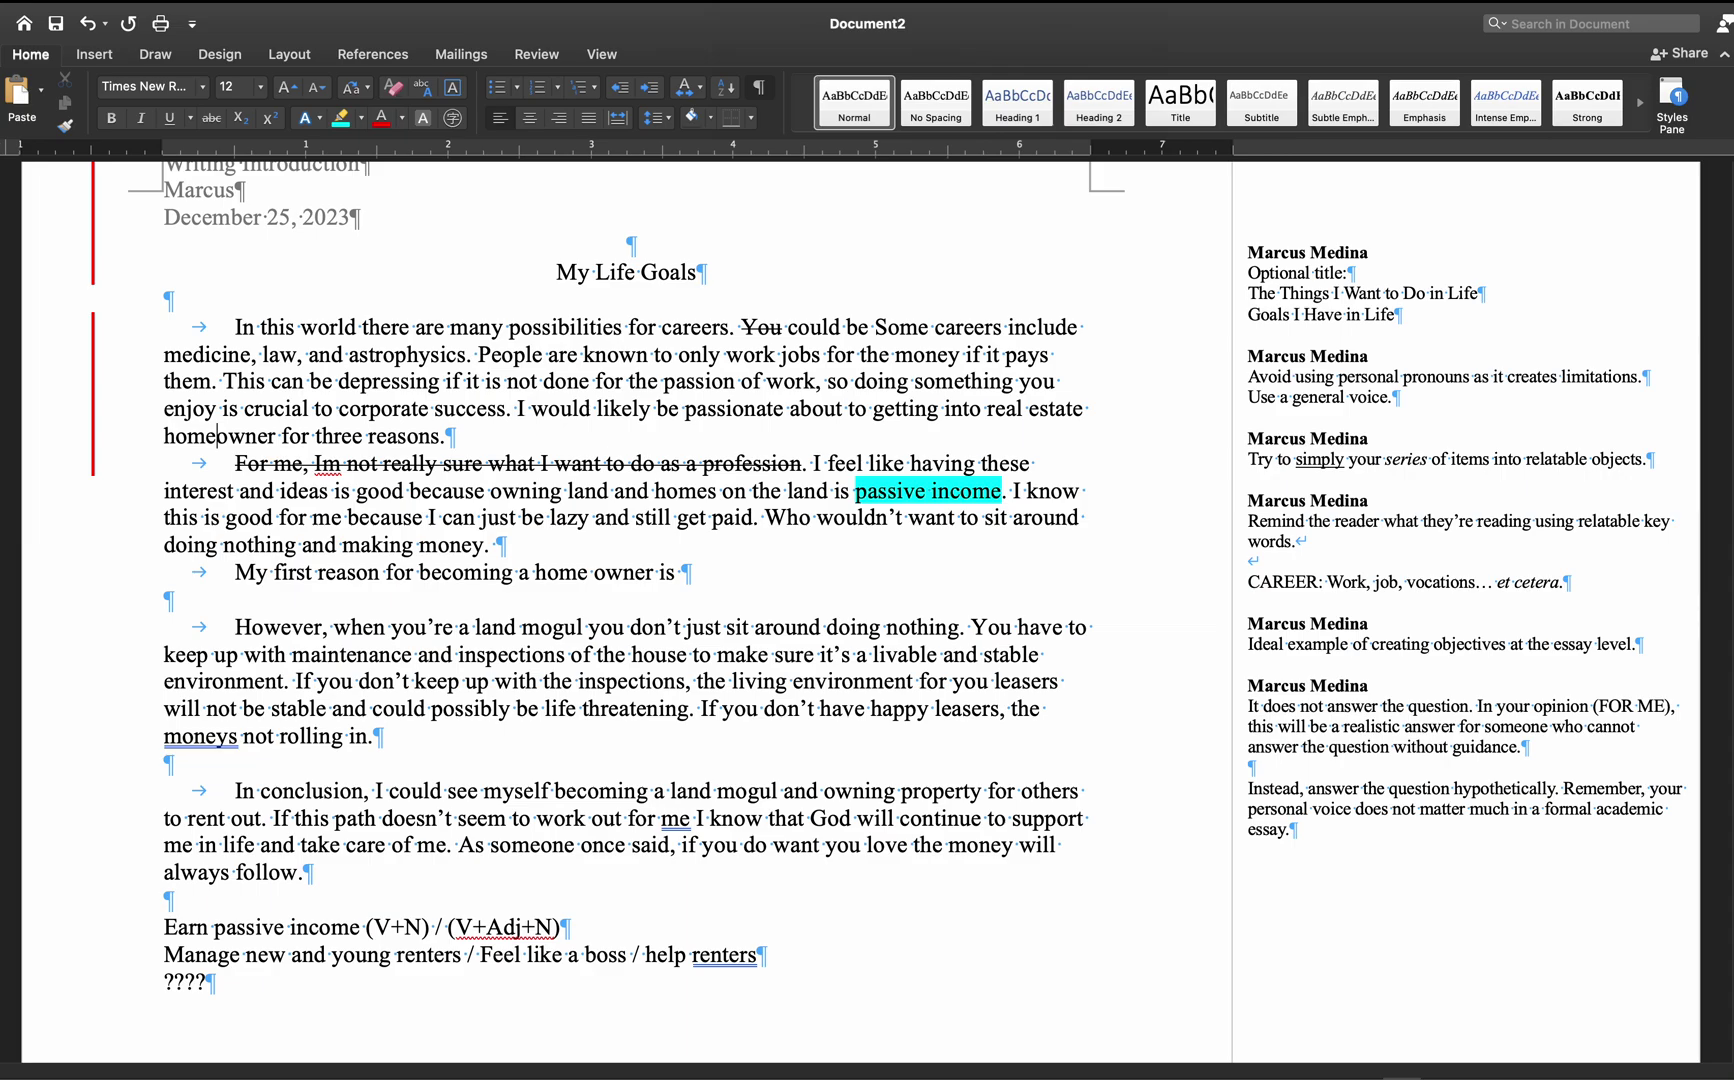
- In the new paragraph's sentence, change "home owner" to "real estate homeowner"
left_click(703, 572)
left_click_drag(198, 578, 679, 577)
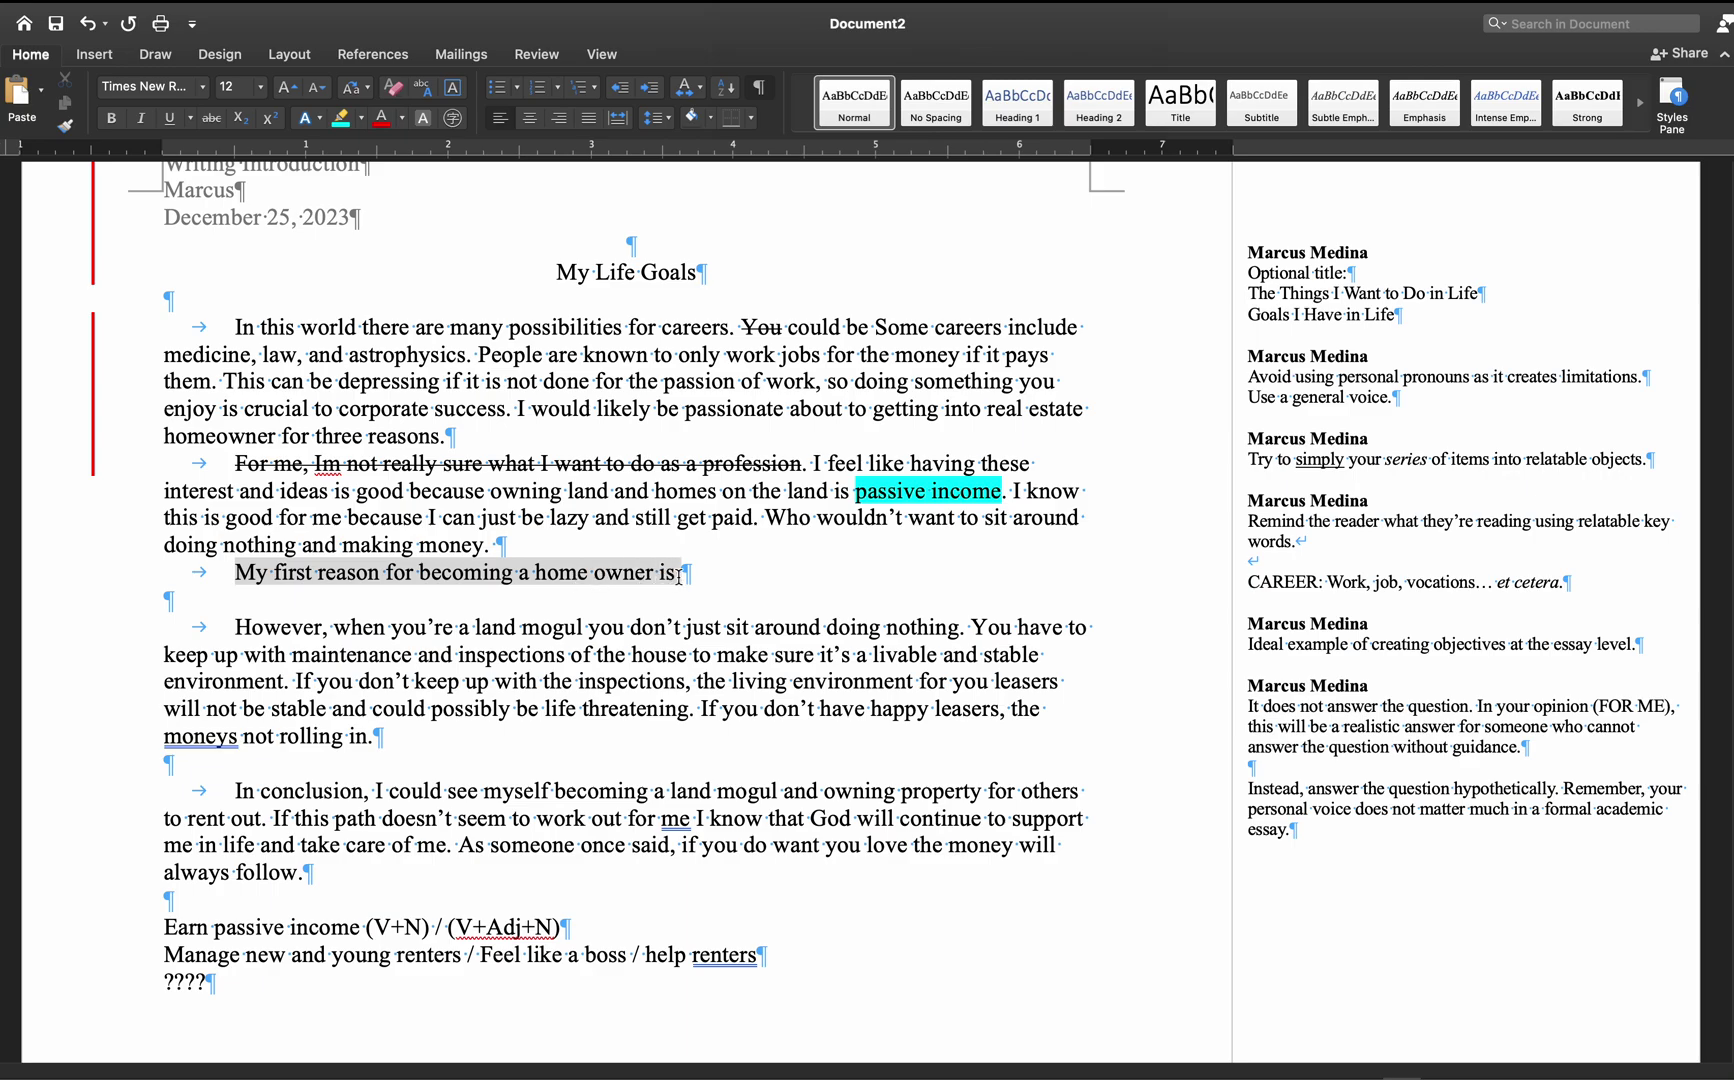
left_click(735, 578)
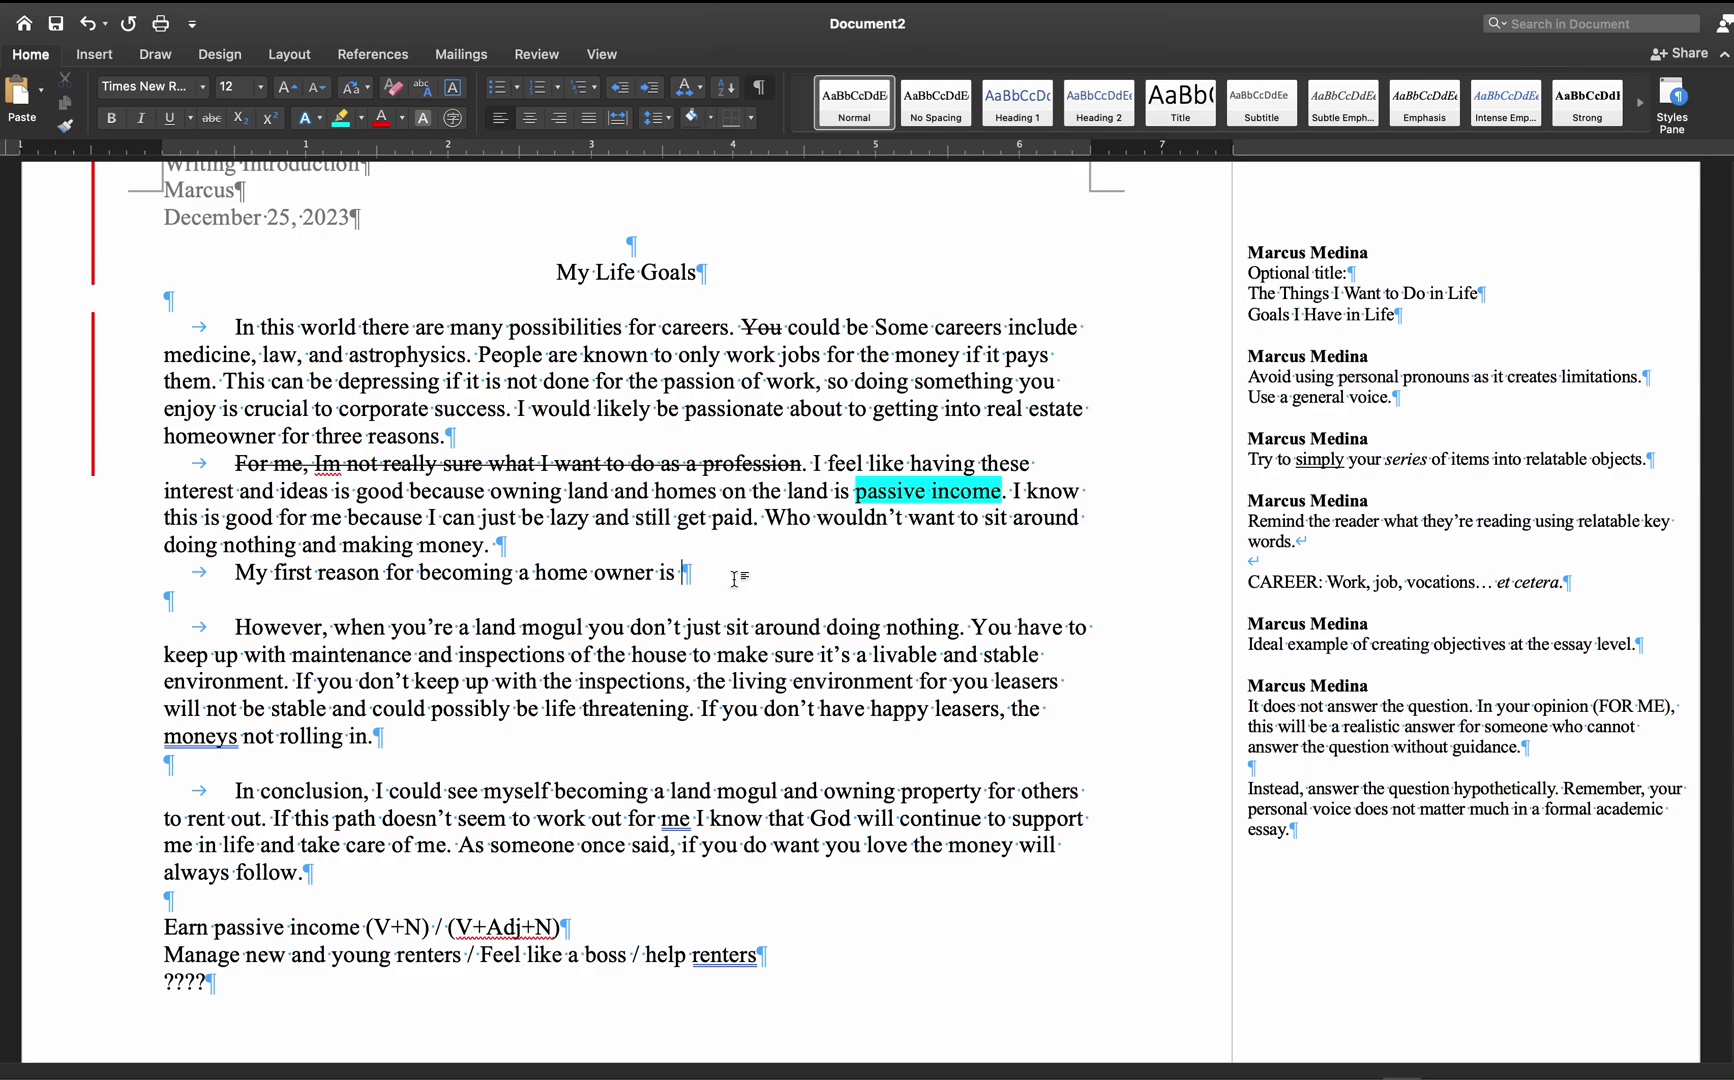
left_click(596, 573)
key("BackSpace")
left_click(537, 572)
type("real estate")
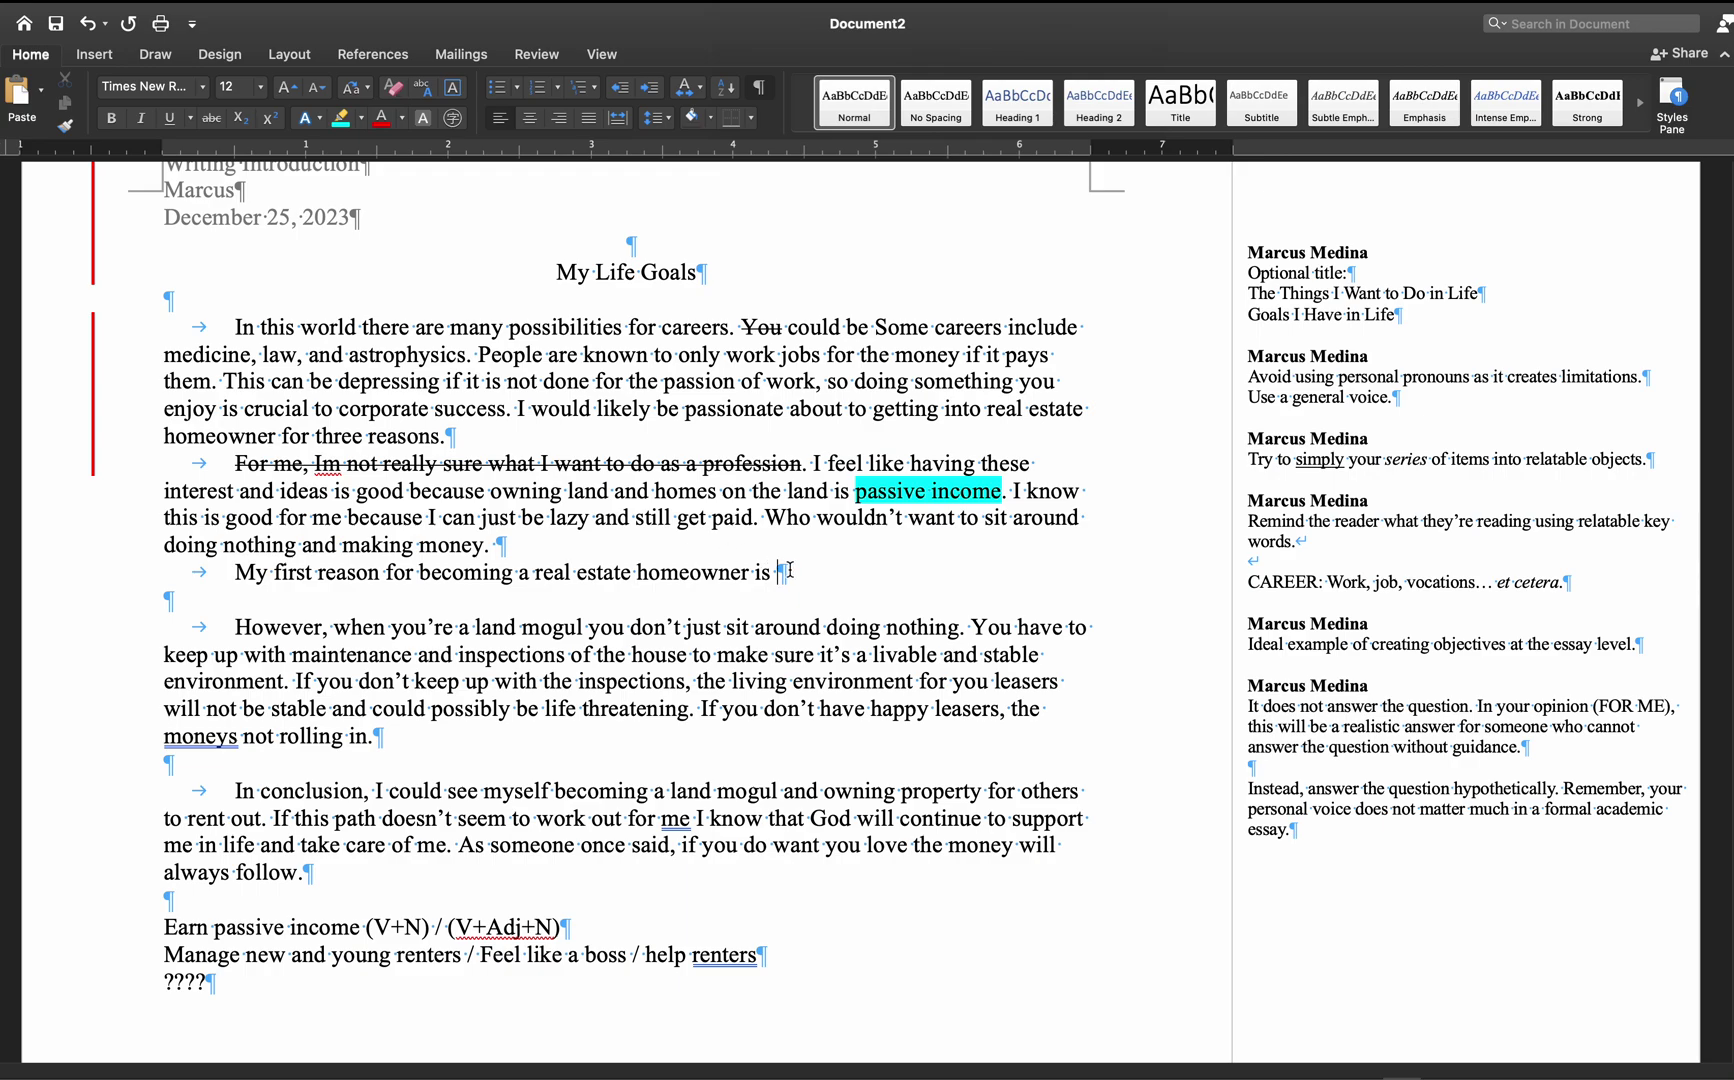
- Complete the first-reason sentence with "to earn passive income."
left_click(790, 570)
type("because")
key("BackSpace")
key("BackSpace")
key("BackSpace")
key("BackSpace")
key("BackSpace")
key("BackSpace")
key("BackSpace")
key("BackSpace")
key("BackSpace")
type("to earn passive income.")
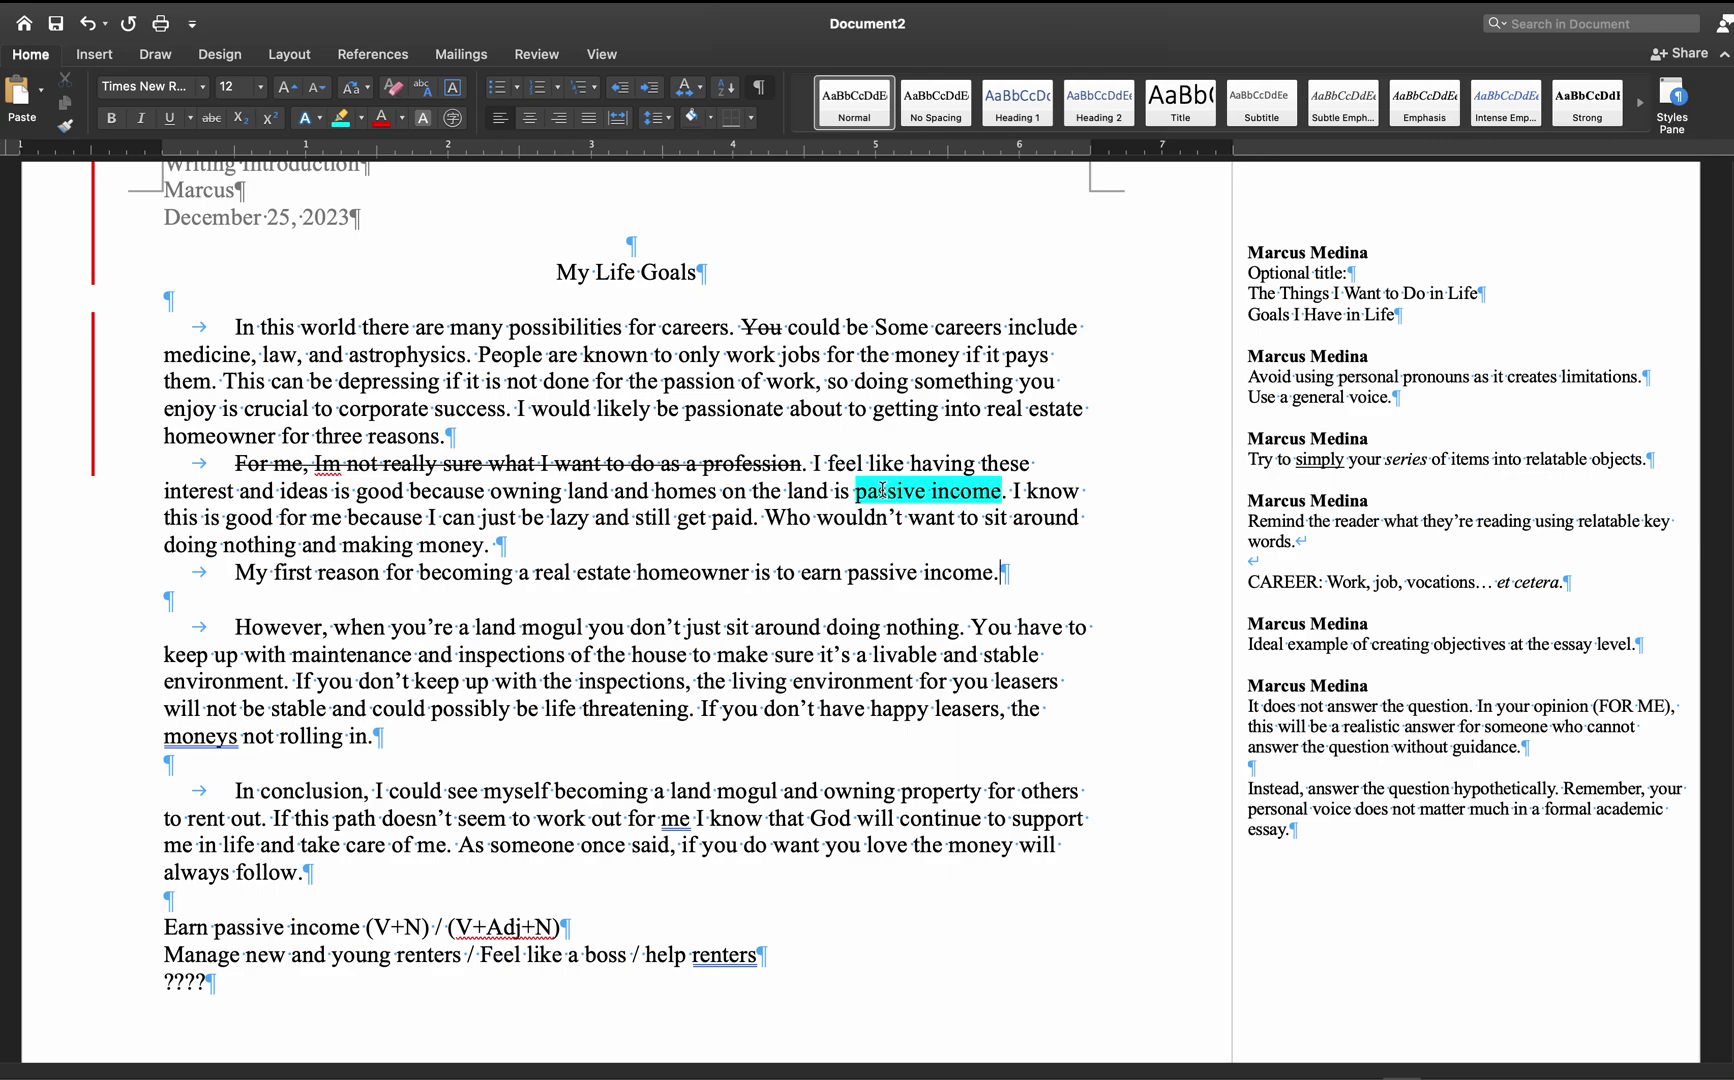
- Highlight the sentence "My first reason for becoming a real estate homeowner is to earn passive income" in yellow
left_click_drag(857, 491, 1001, 491)
left_click_drag(991, 573, 230, 578)
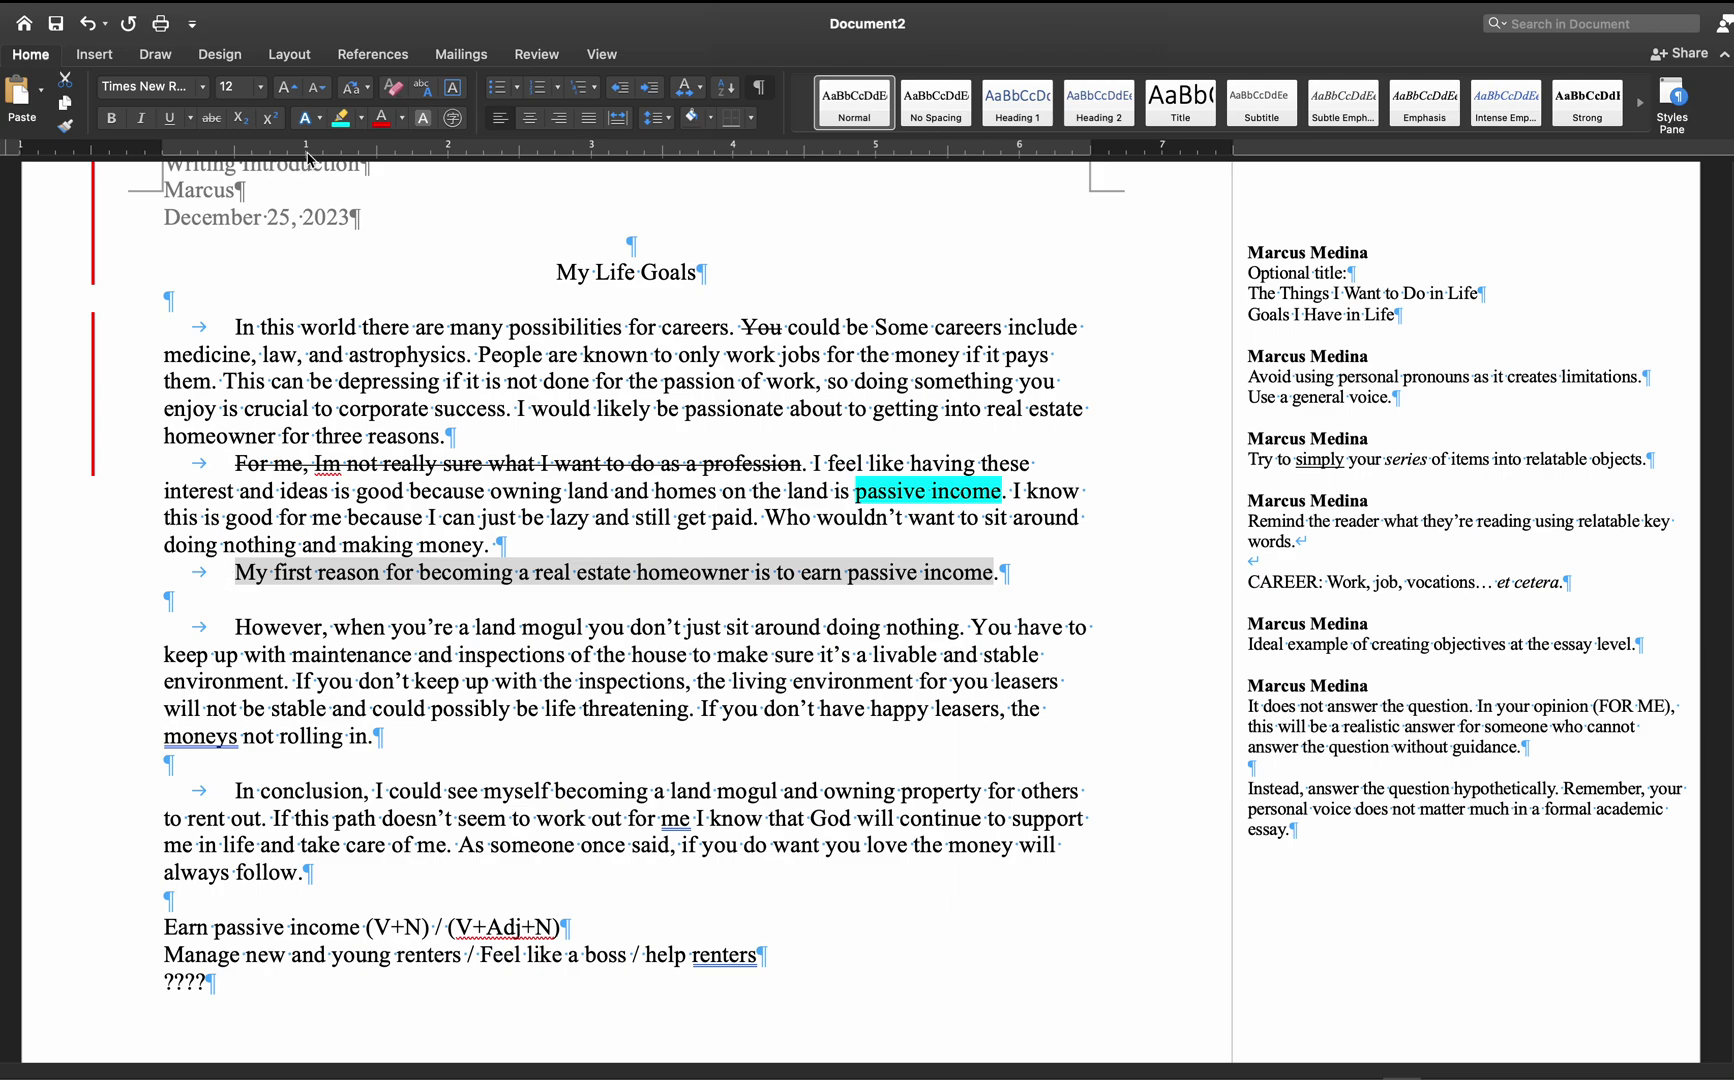
left_click(362, 118)
left_click(352, 185)
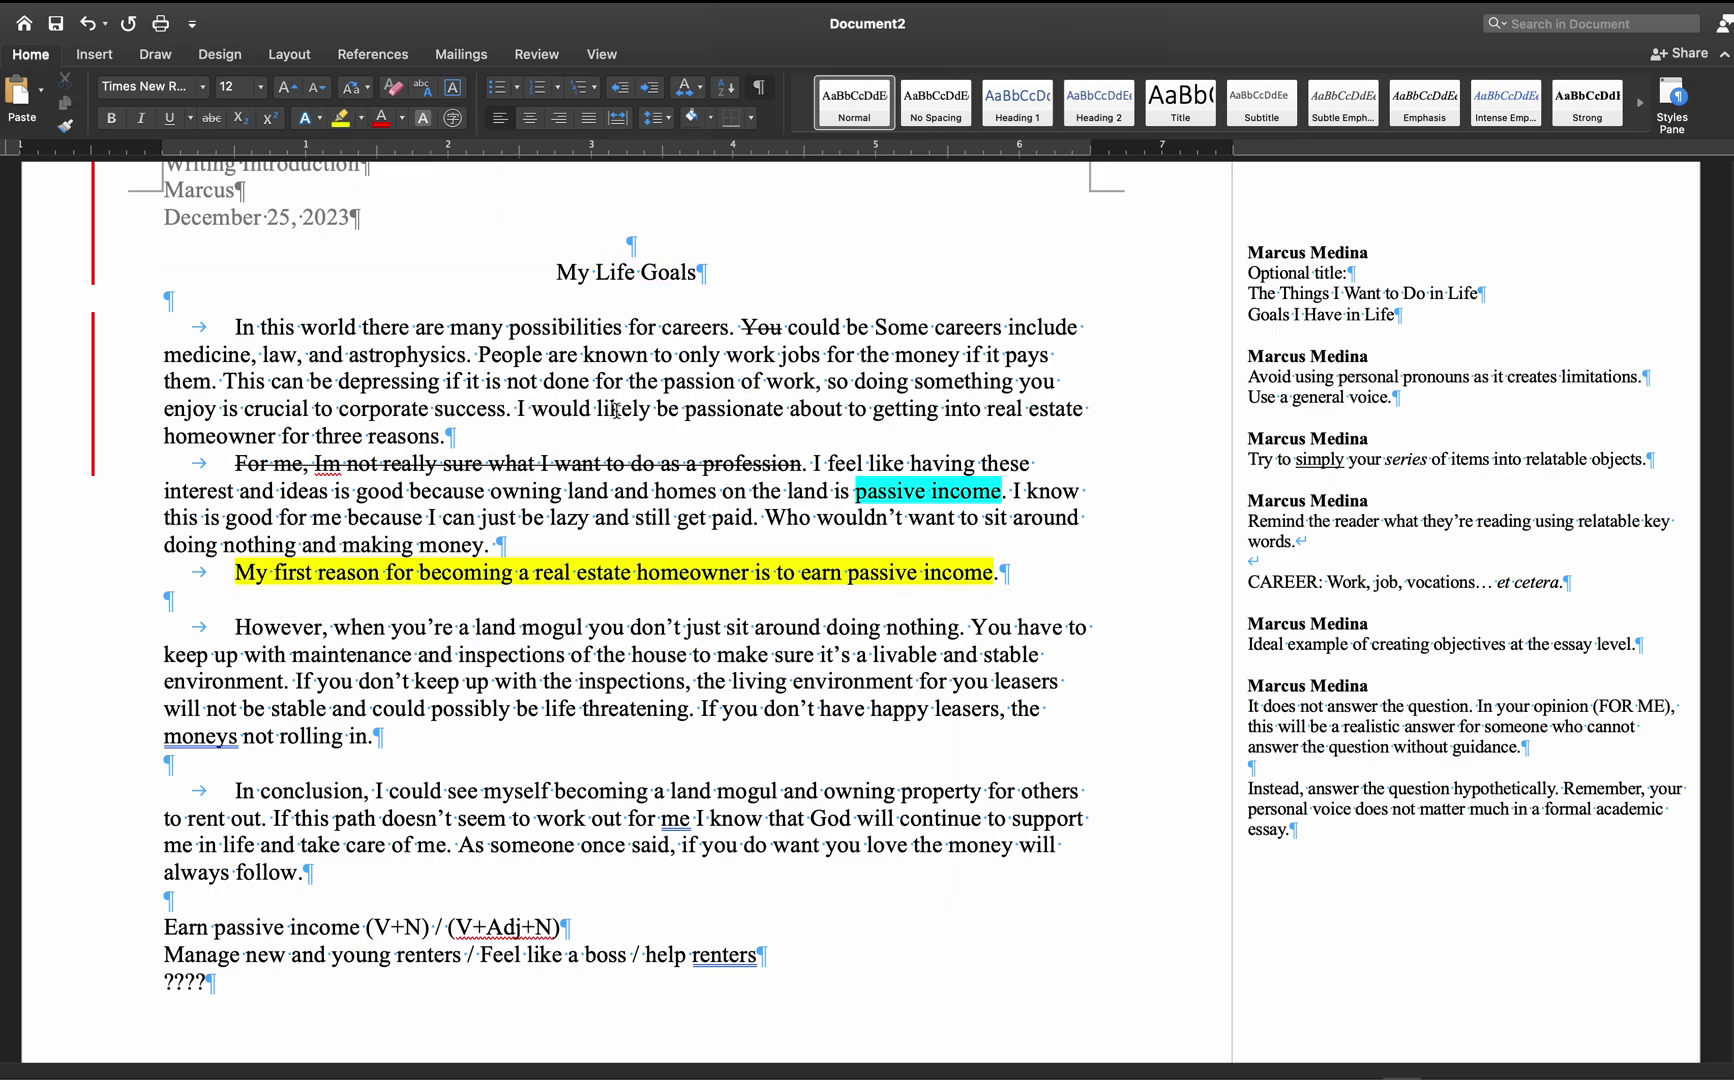
- Highlight the word "reasons" at the end of the first paragraph in turquoise
double_click(340, 437)
double_click(393, 432)
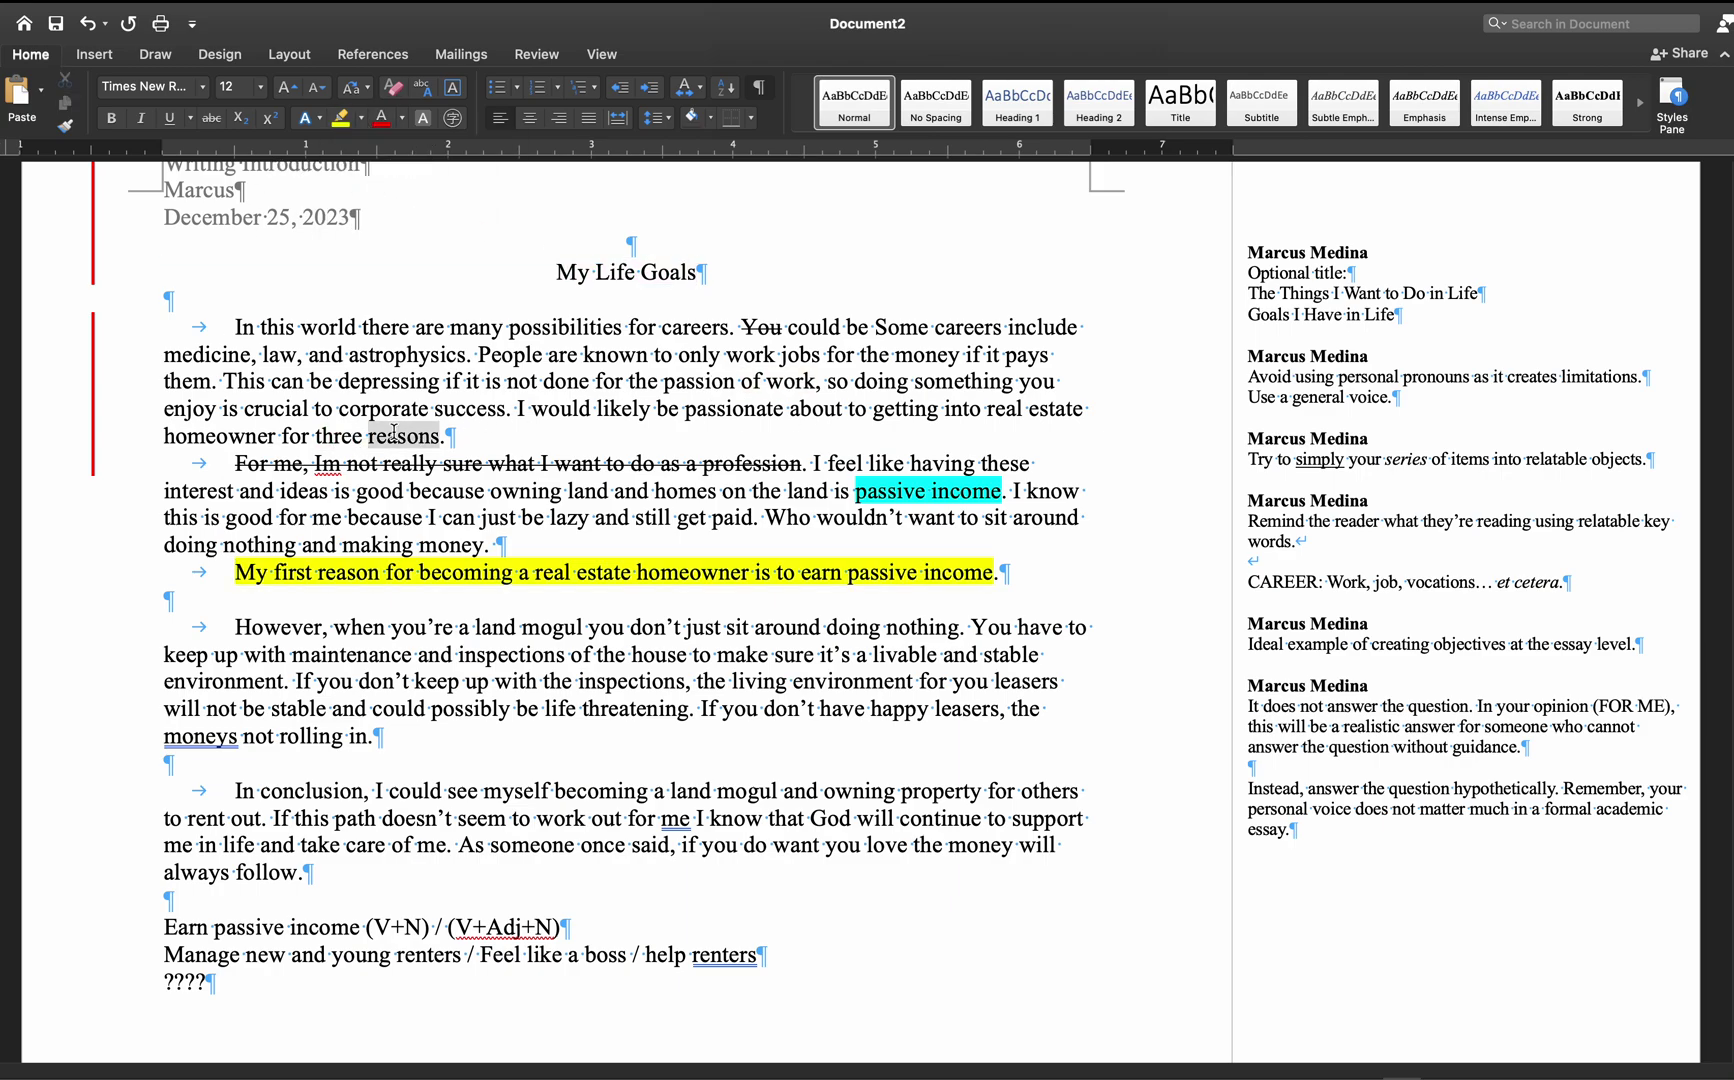
left_click(362, 118)
left_click(418, 200)
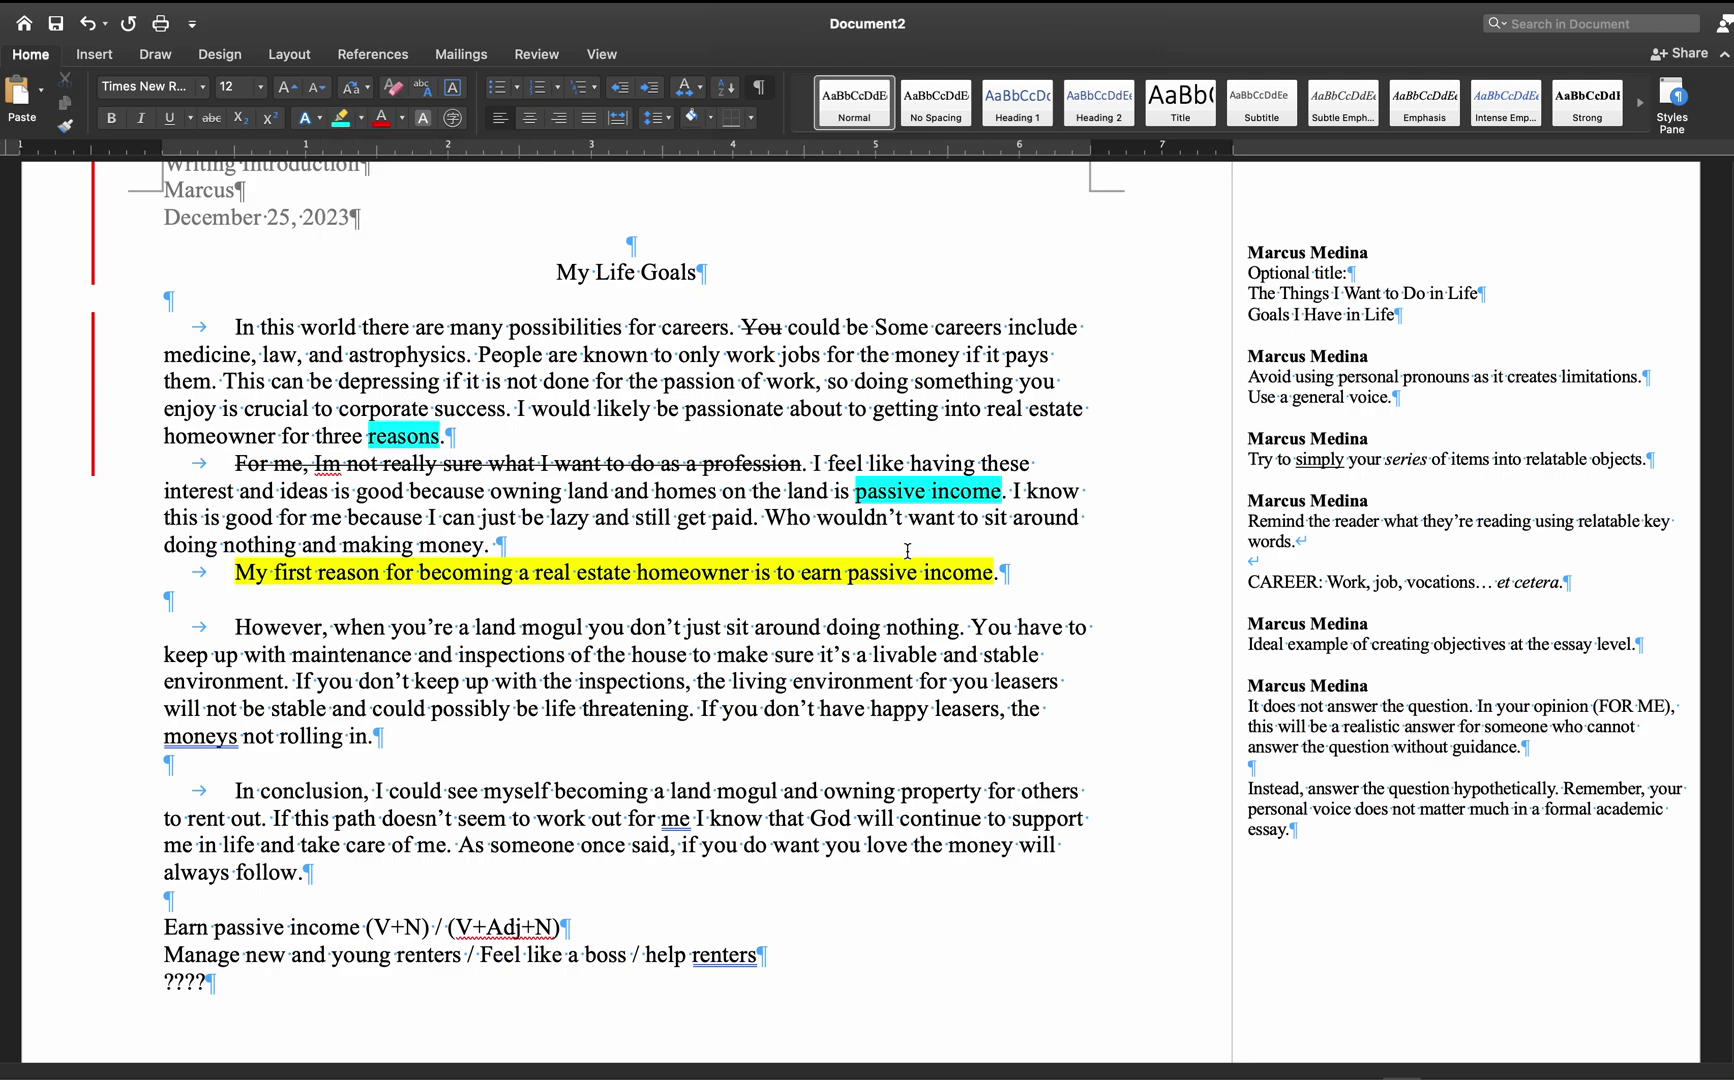
- After the yellow sentence, add "For example, I had an interest owning land and lazily getting paid."
left_click(1031, 576)
type("For ecam")
key("BackSpace")
key("BackSpace")
key("BackSpace")
type("xample,")
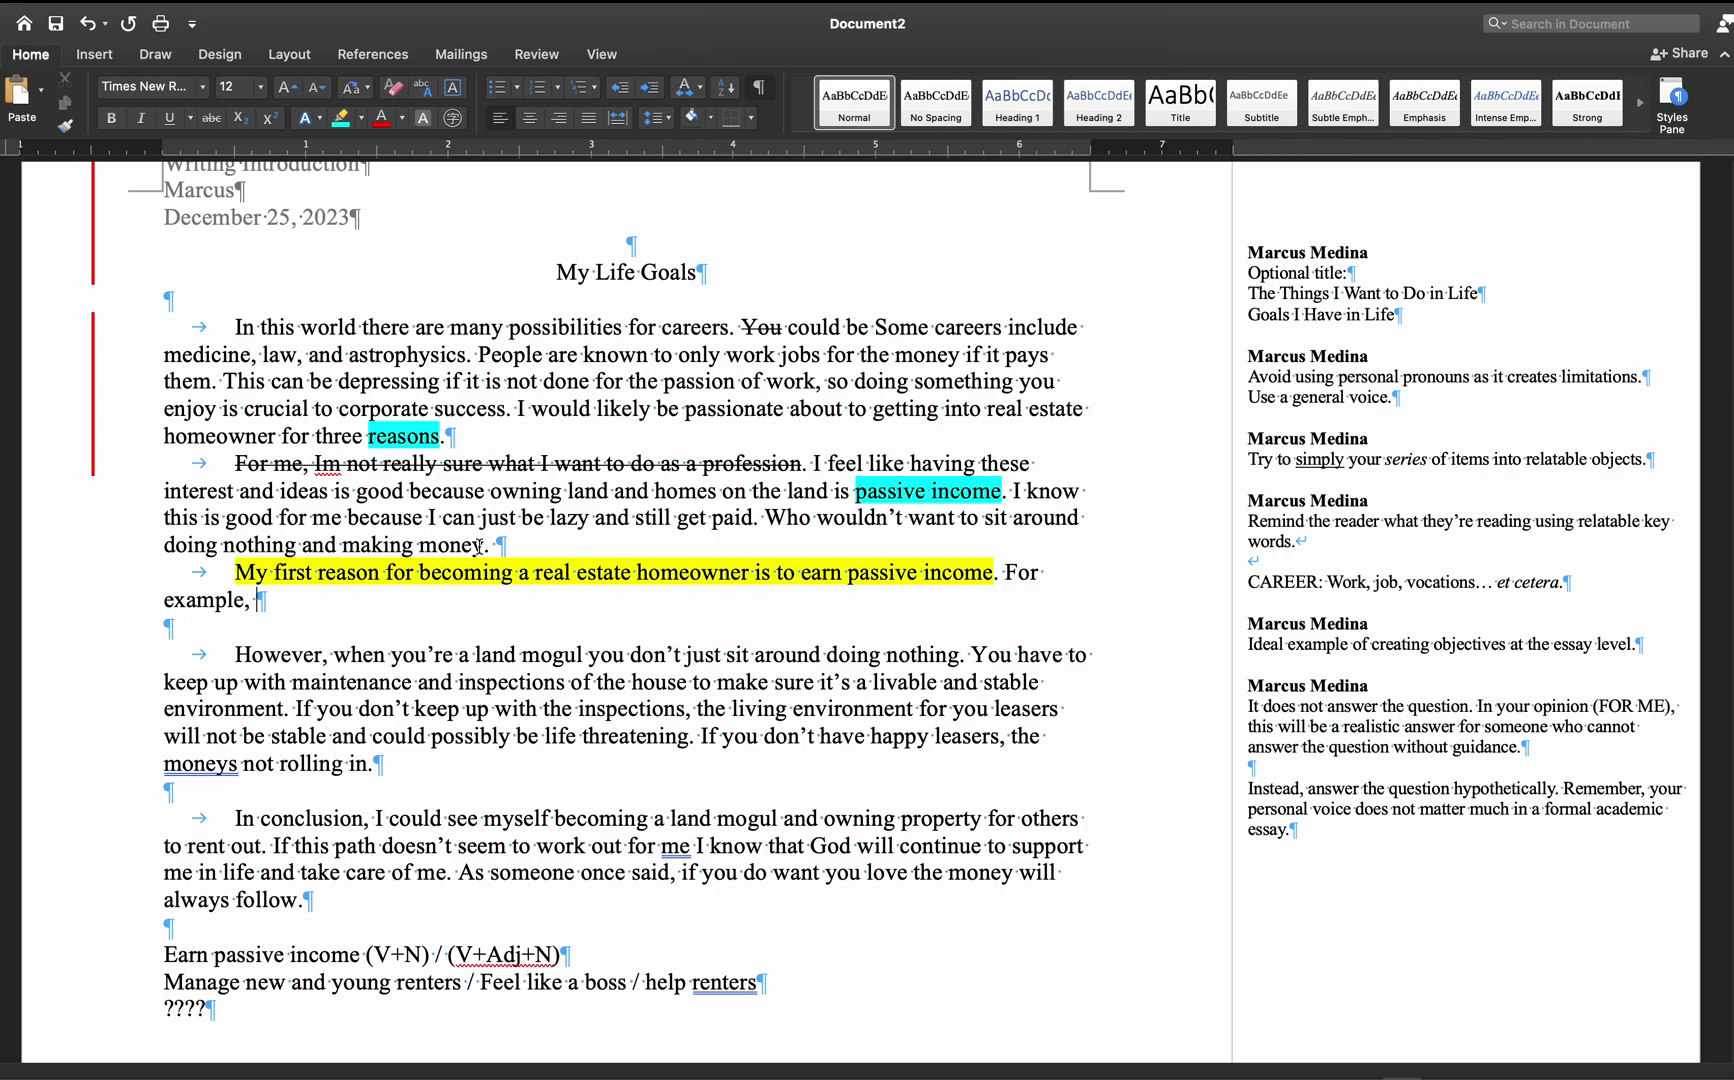
type("I had an interesnt ")
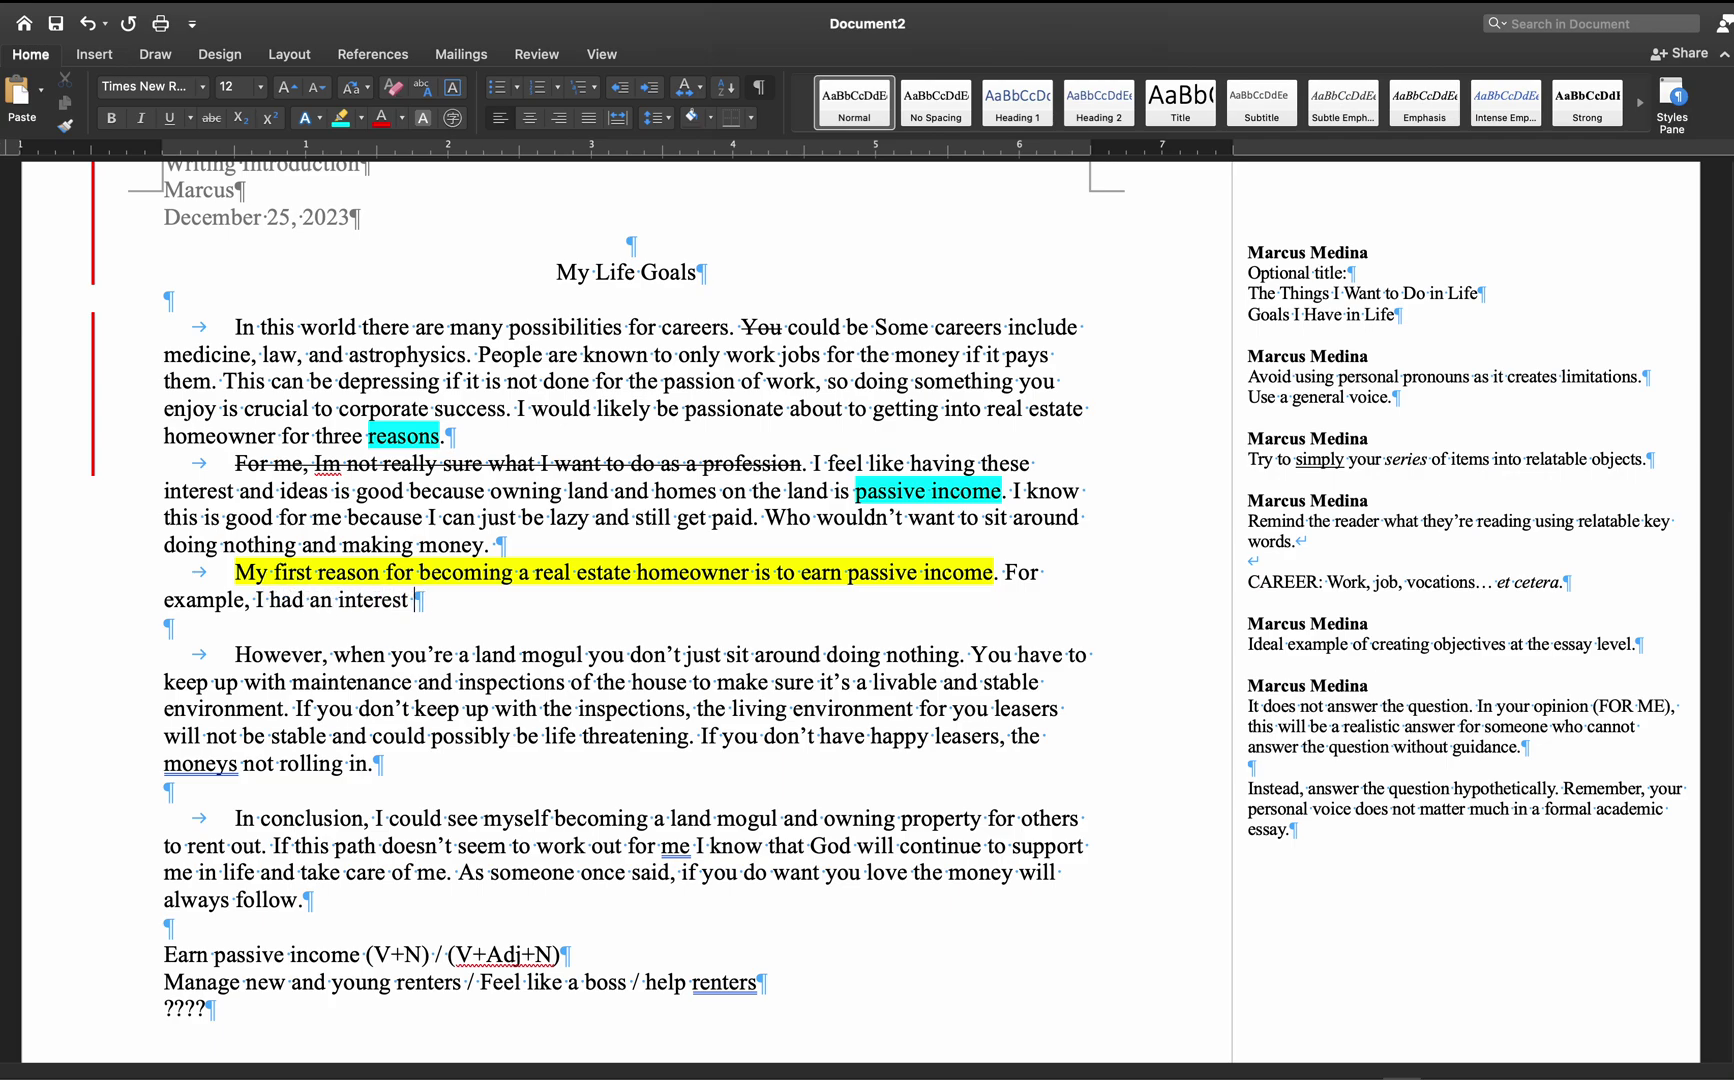
type("owning land ")
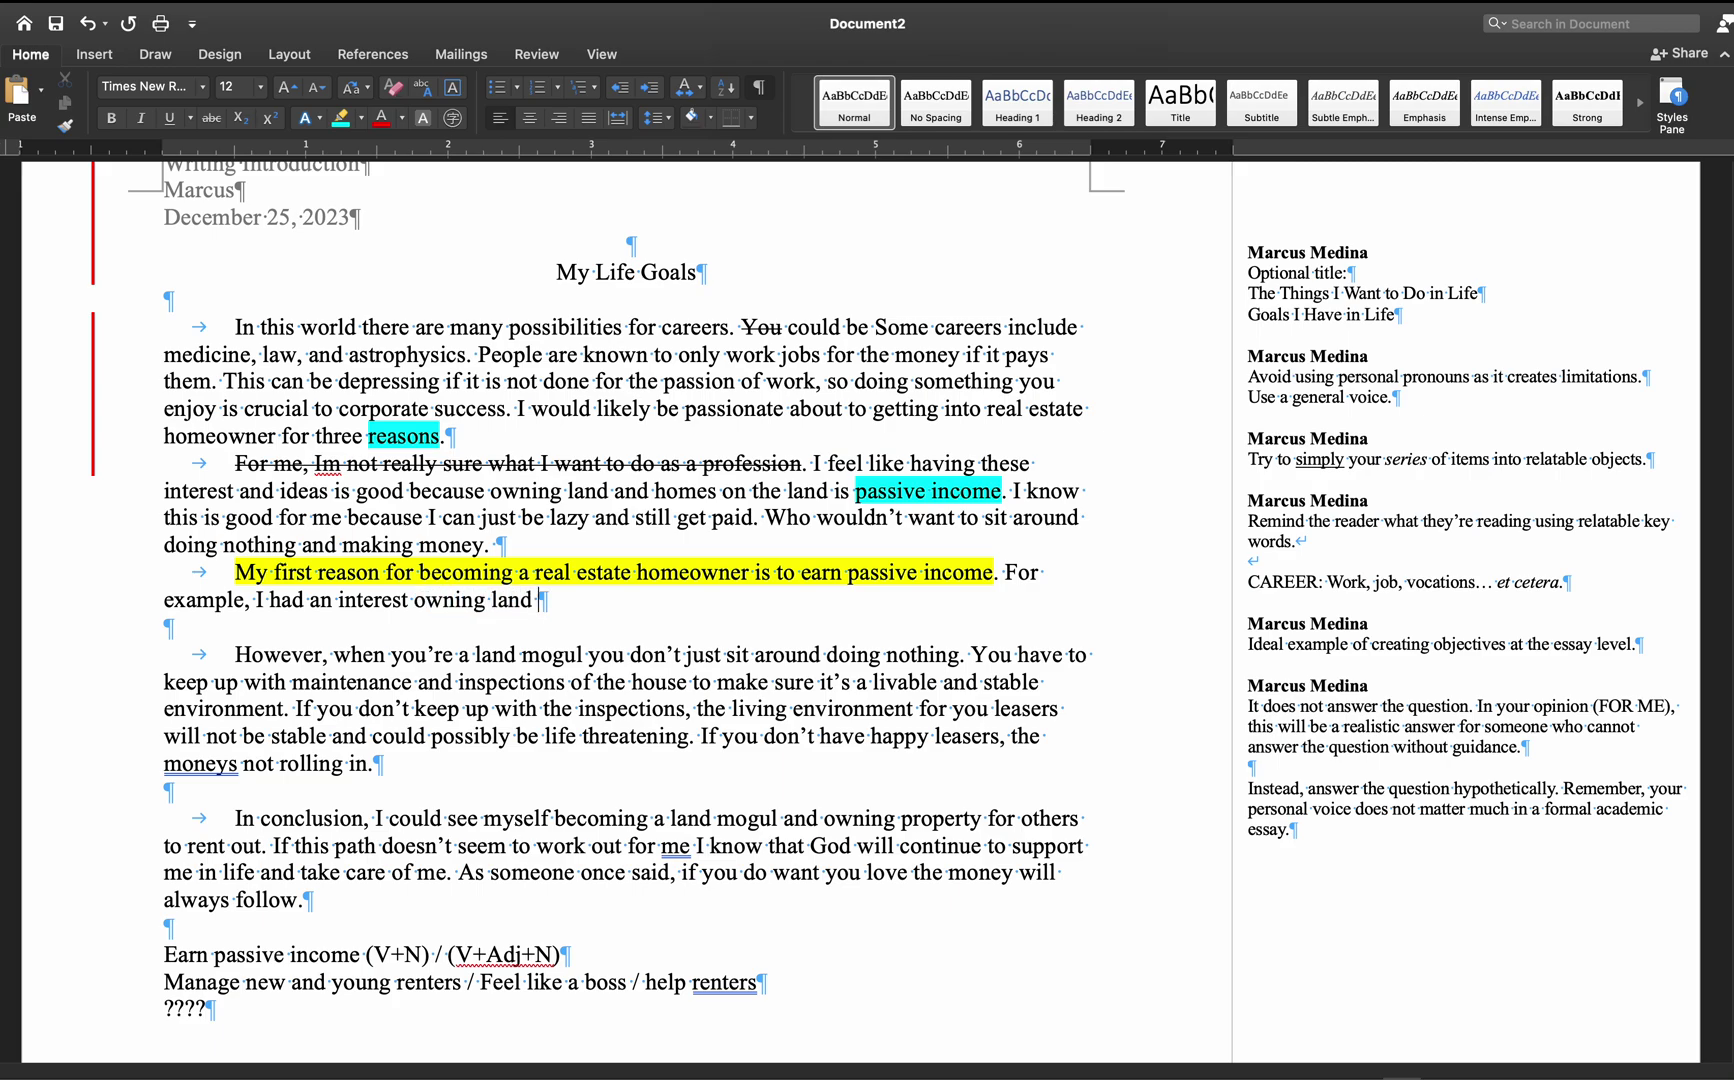
type("and lazily getting paid.")
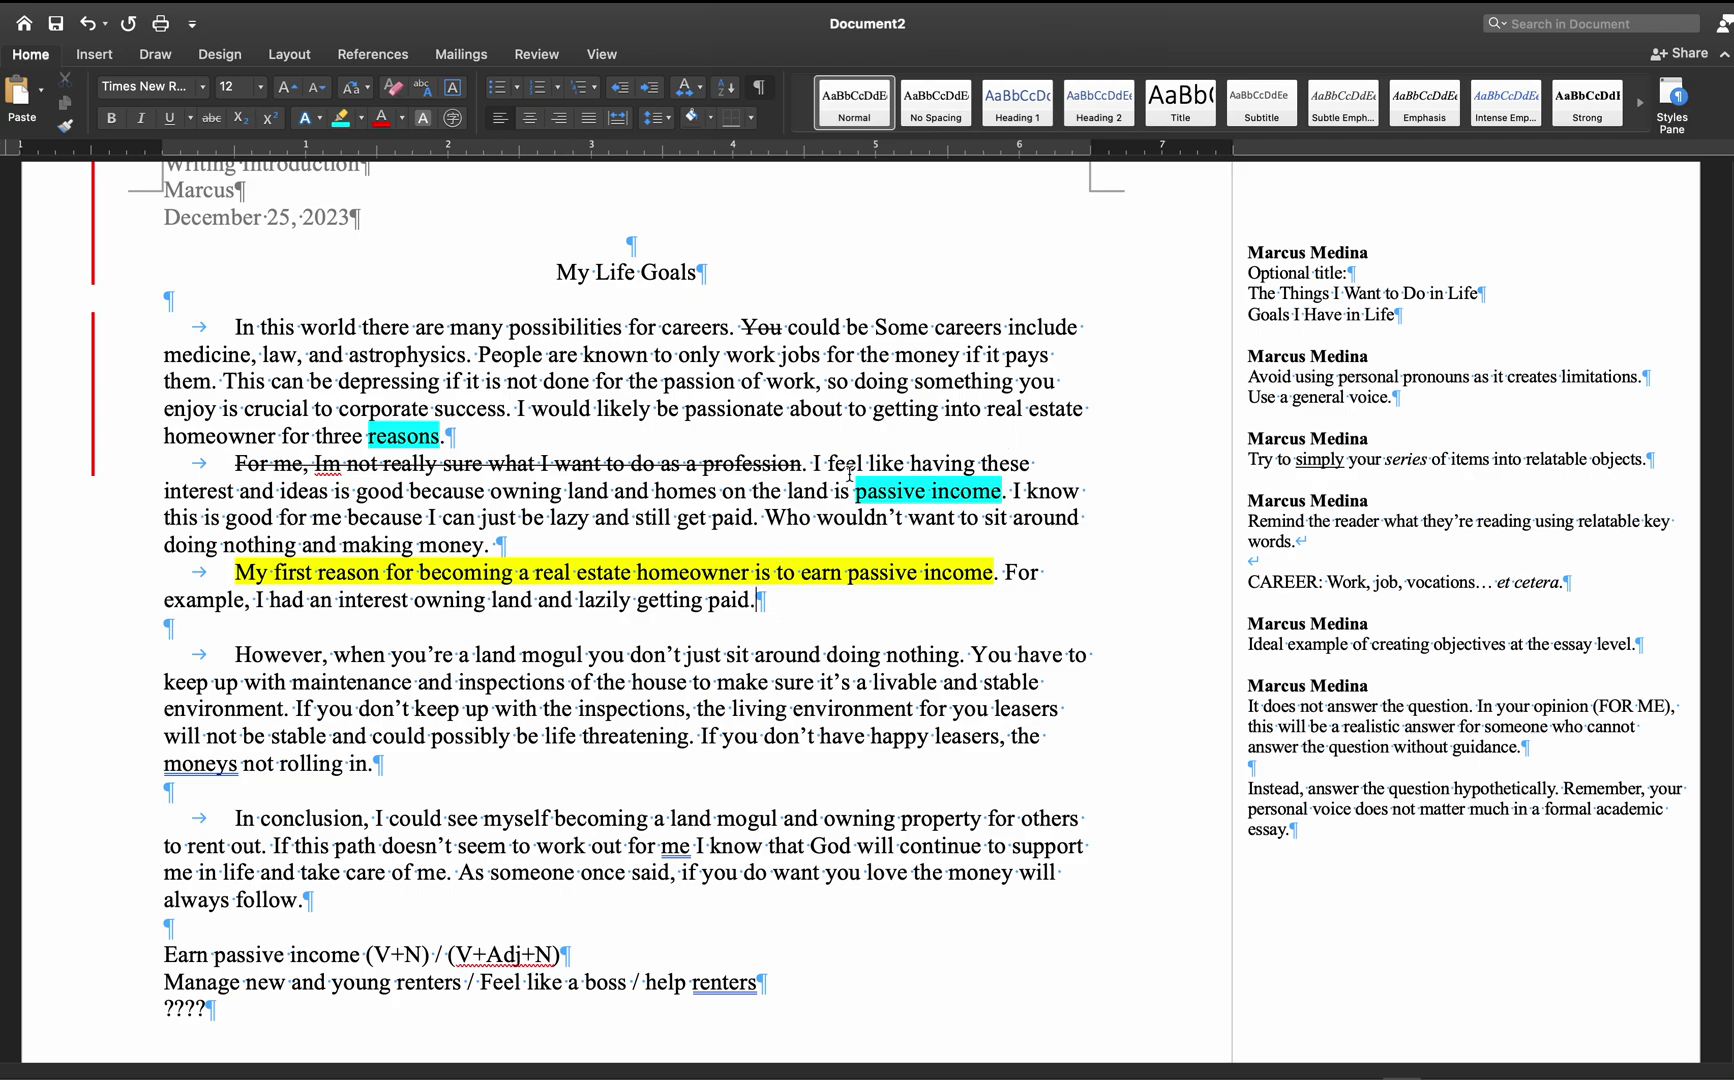
- Insert "always" before "had" and "in" before "owning land" in the example sentence
left_click_drag(806, 463, 753, 518)
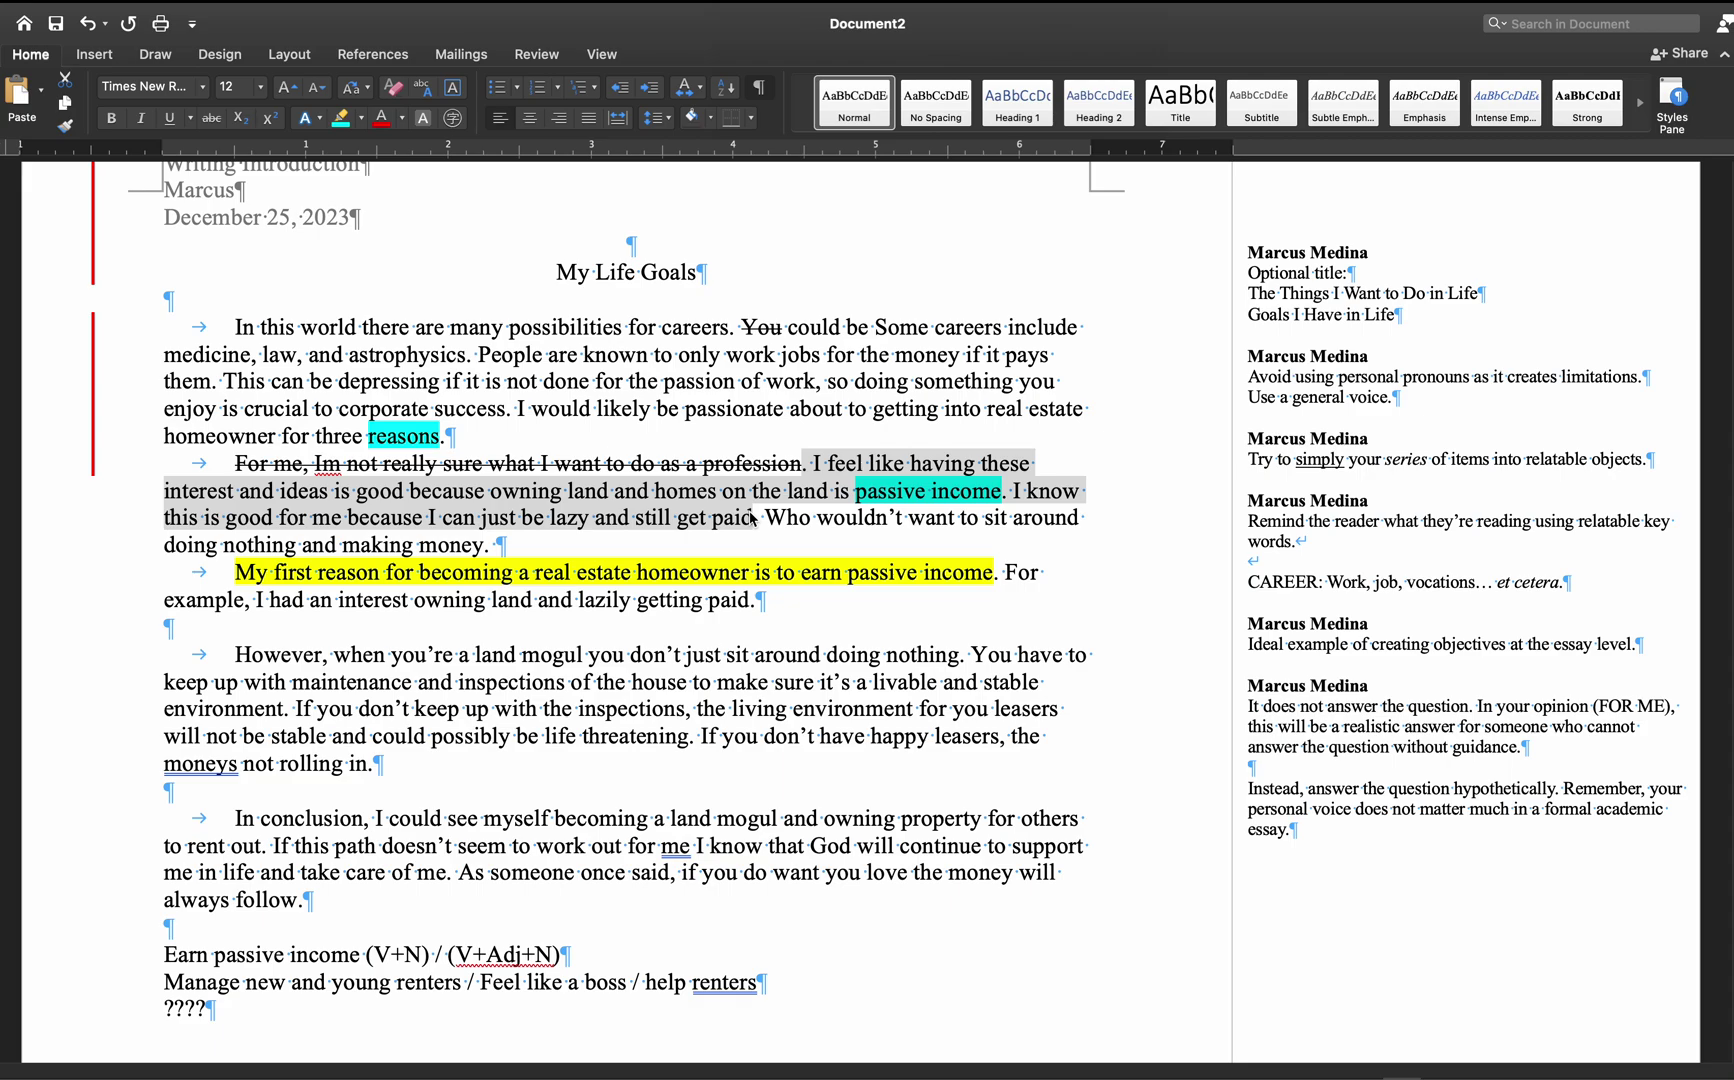
left_click(273, 603)
type("always")
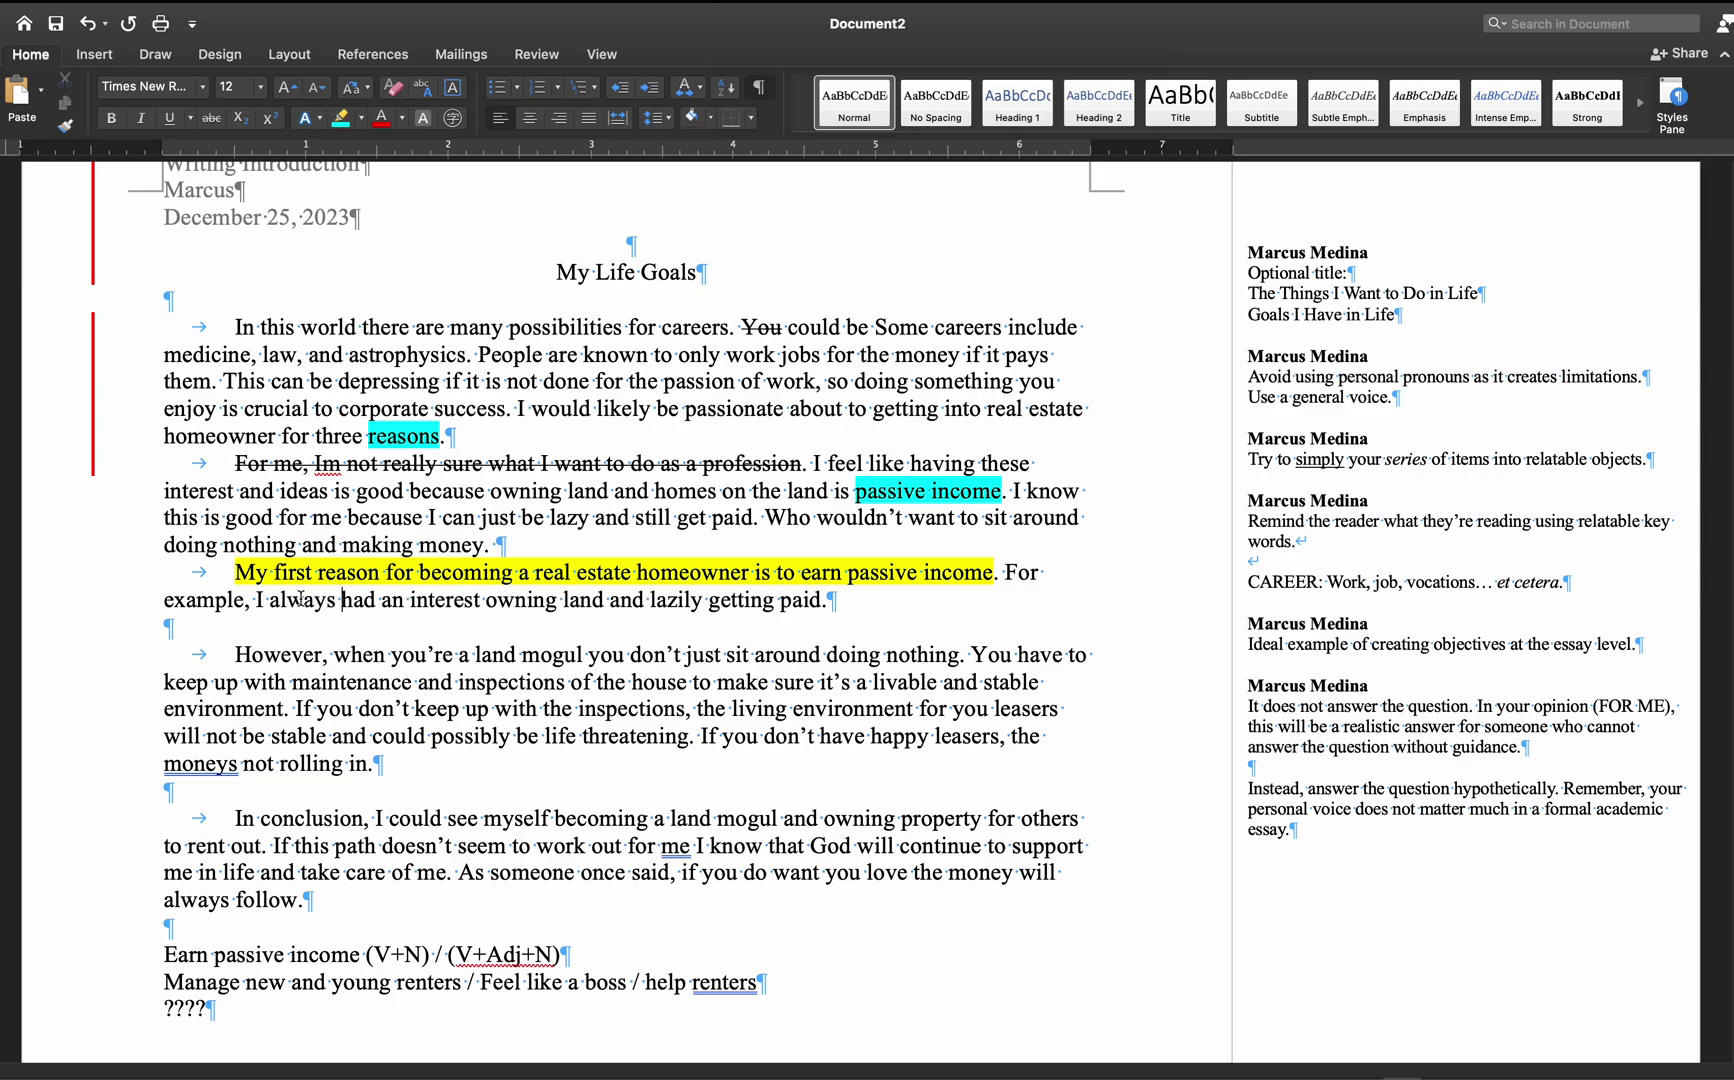
left_click(490, 600)
type("in")
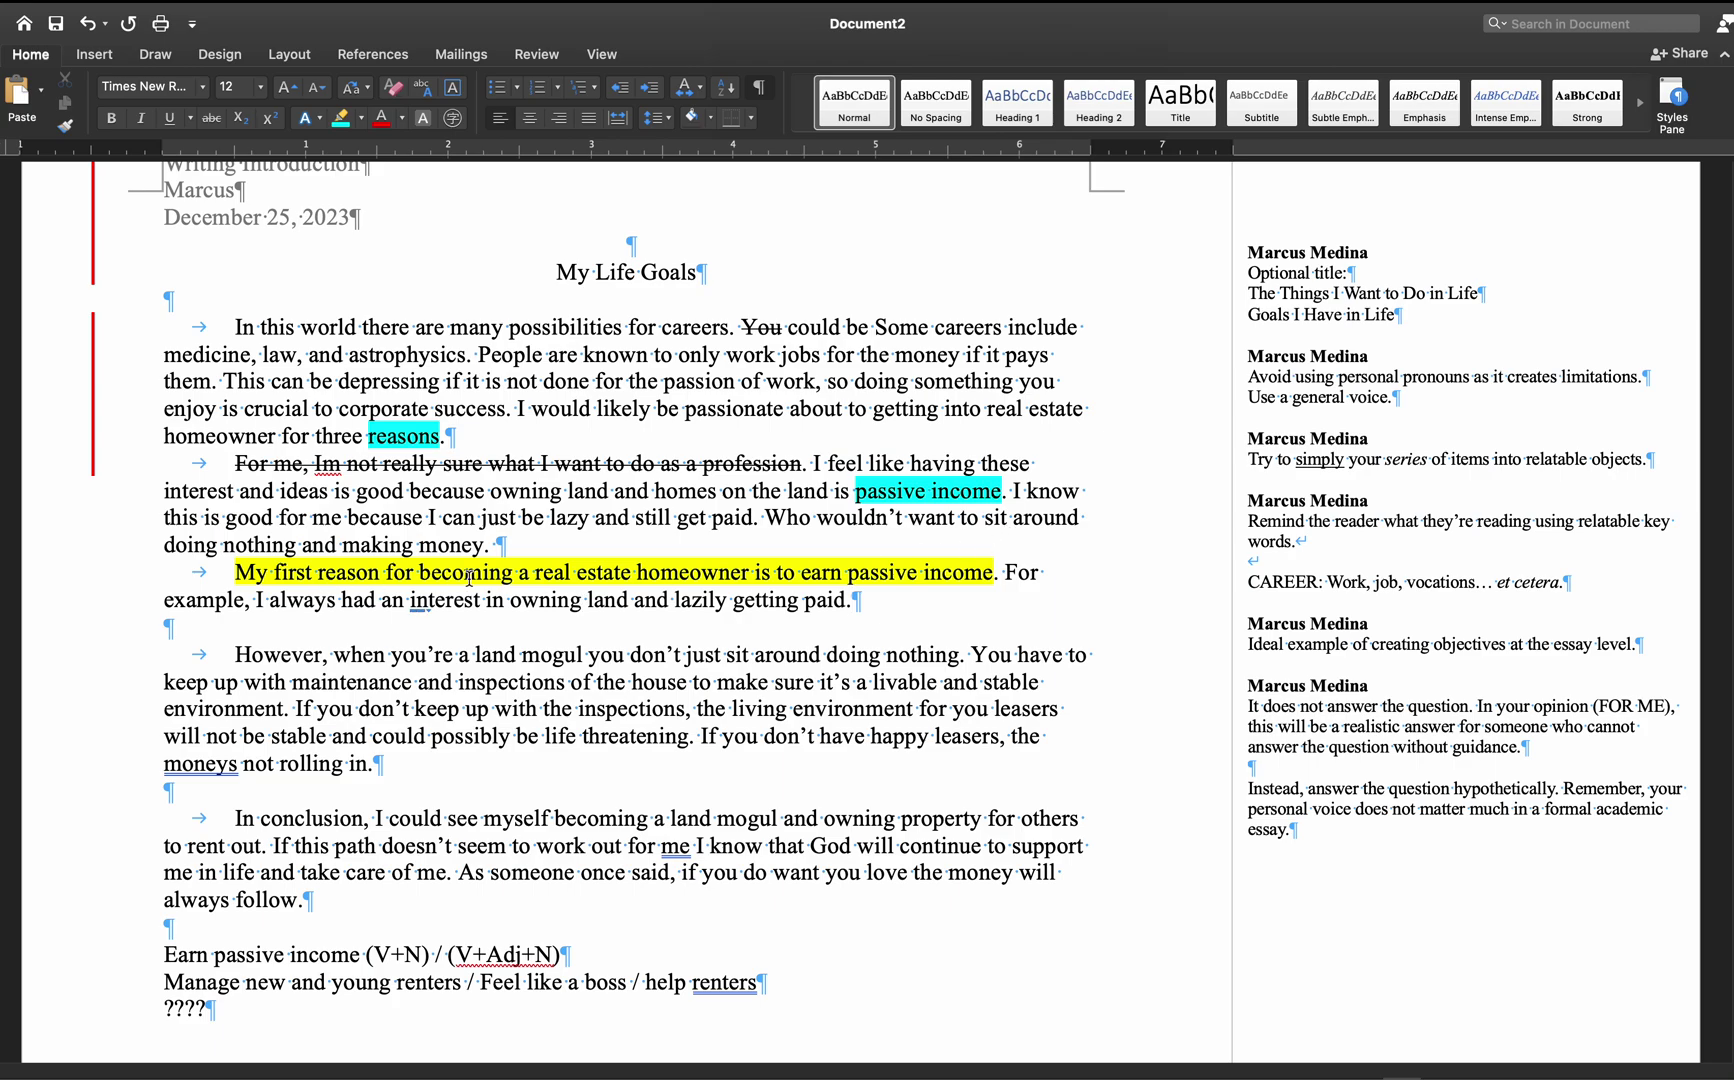
- Begin a question after the example sentence with the words "Who would not"
type("Who would want to")
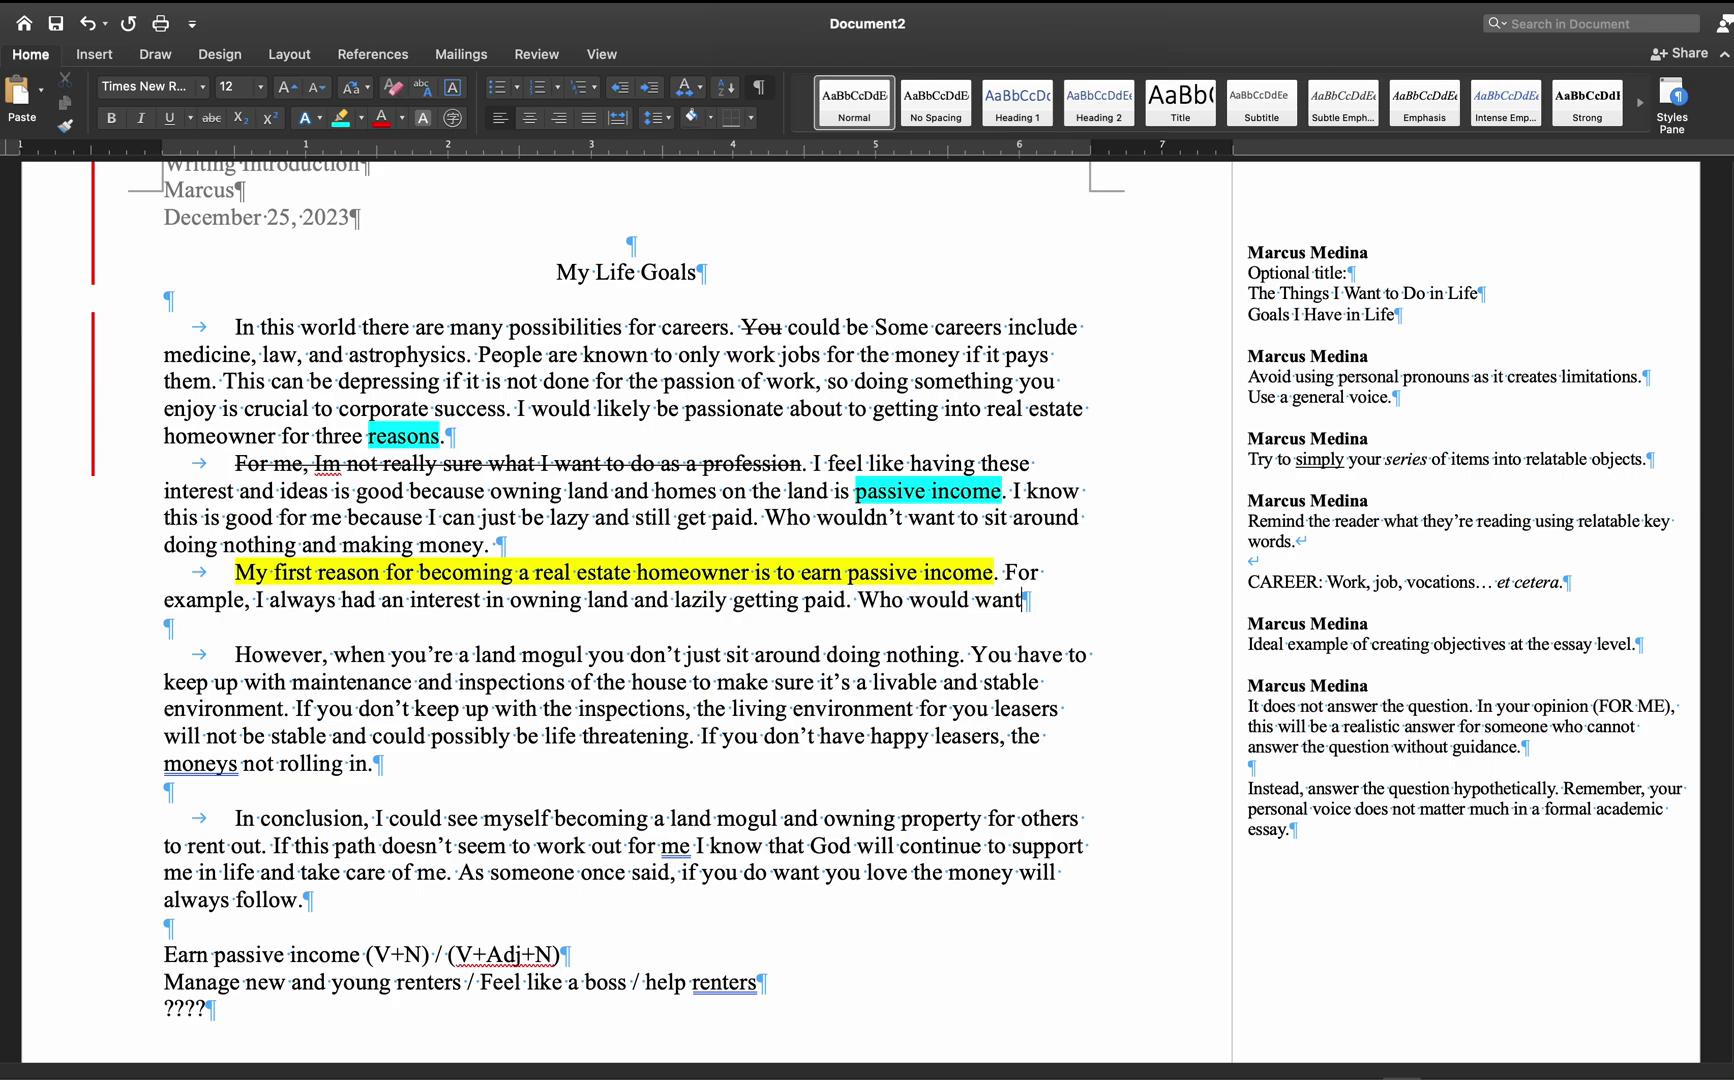
key("BackSpace")
key("BackSpace")
key("BackSpace")
key("BackSpace")
key("BackSpace")
key("BackSpace")
key("BackSpace")
key("BackSpace")
type("not")
double_click(860, 517)
left_click(1034, 602)
key("alt+Left")
key("alt+Left")
key("shift+End")
left_click(1027, 600)
- Complete the question with "want to sit around, do nothing, and make money?"
type("want to sit a")
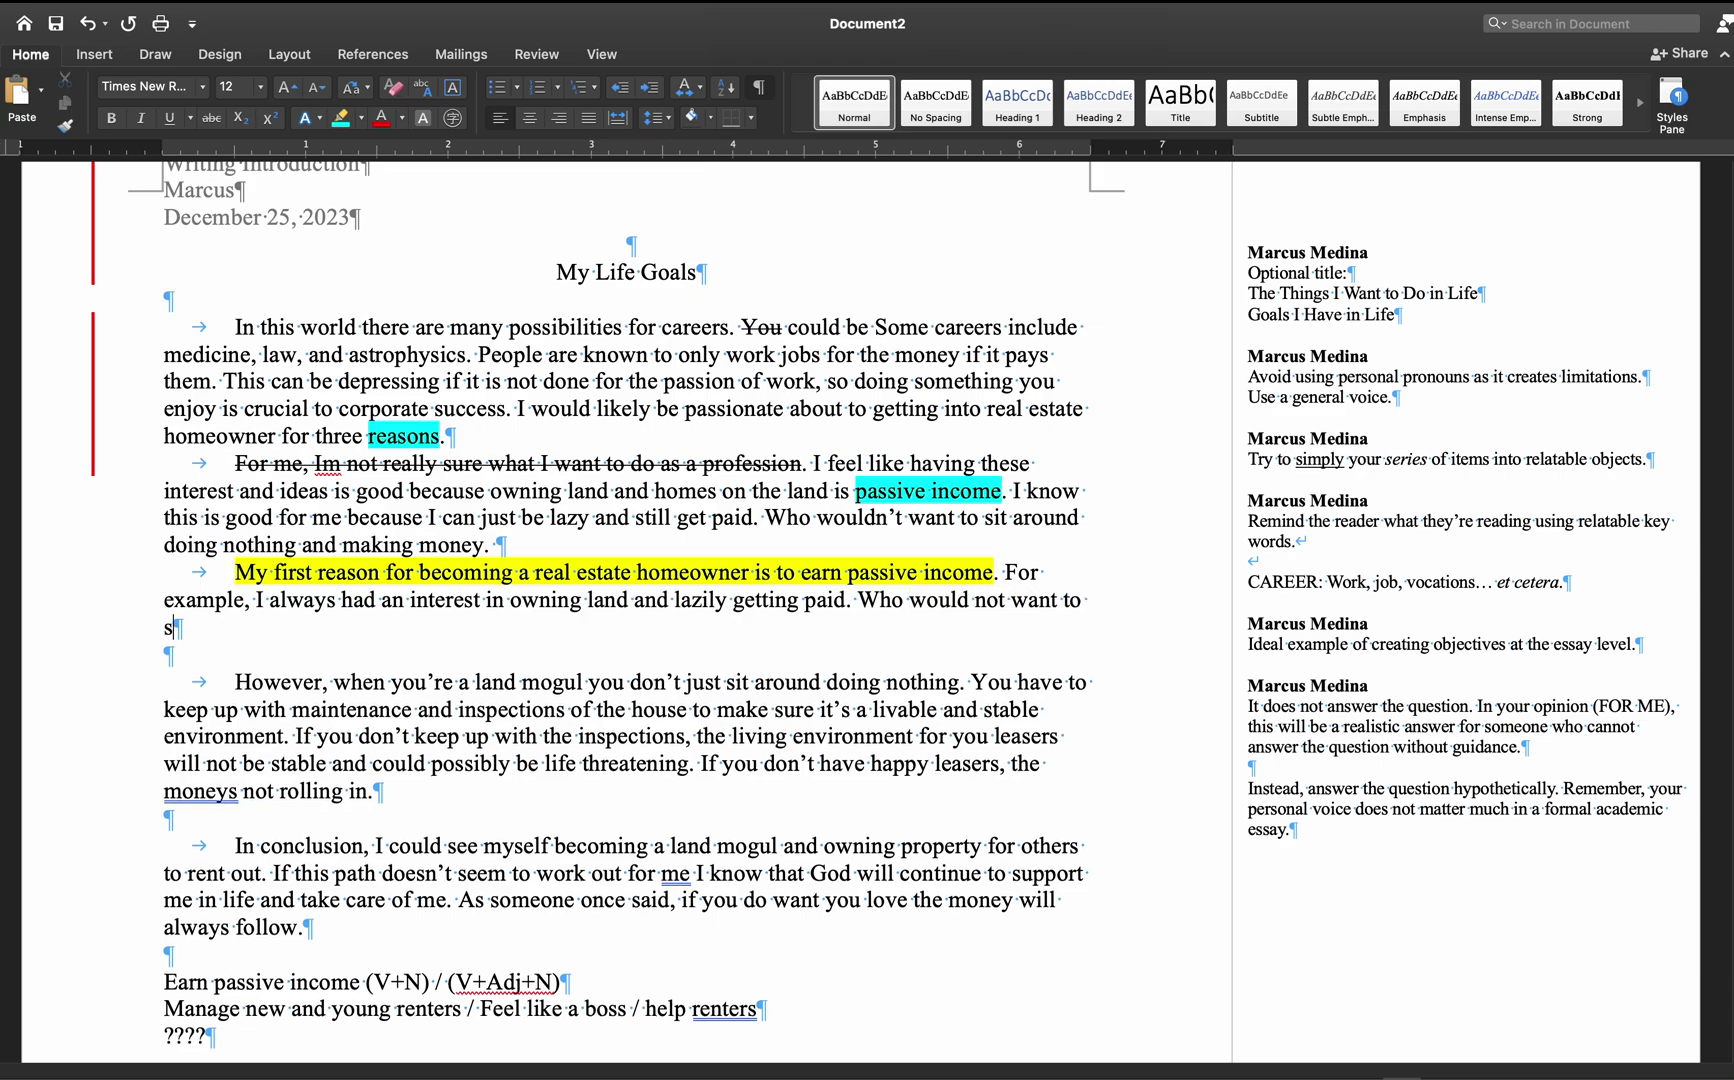
type("round doing")
key("BackSpace")
key("BackSpace")
key("BackSpace")
key("BackSpace")
key("BackSpace")
key("BackSpace")
key("BackSpace")
type(", do nothing, and ")
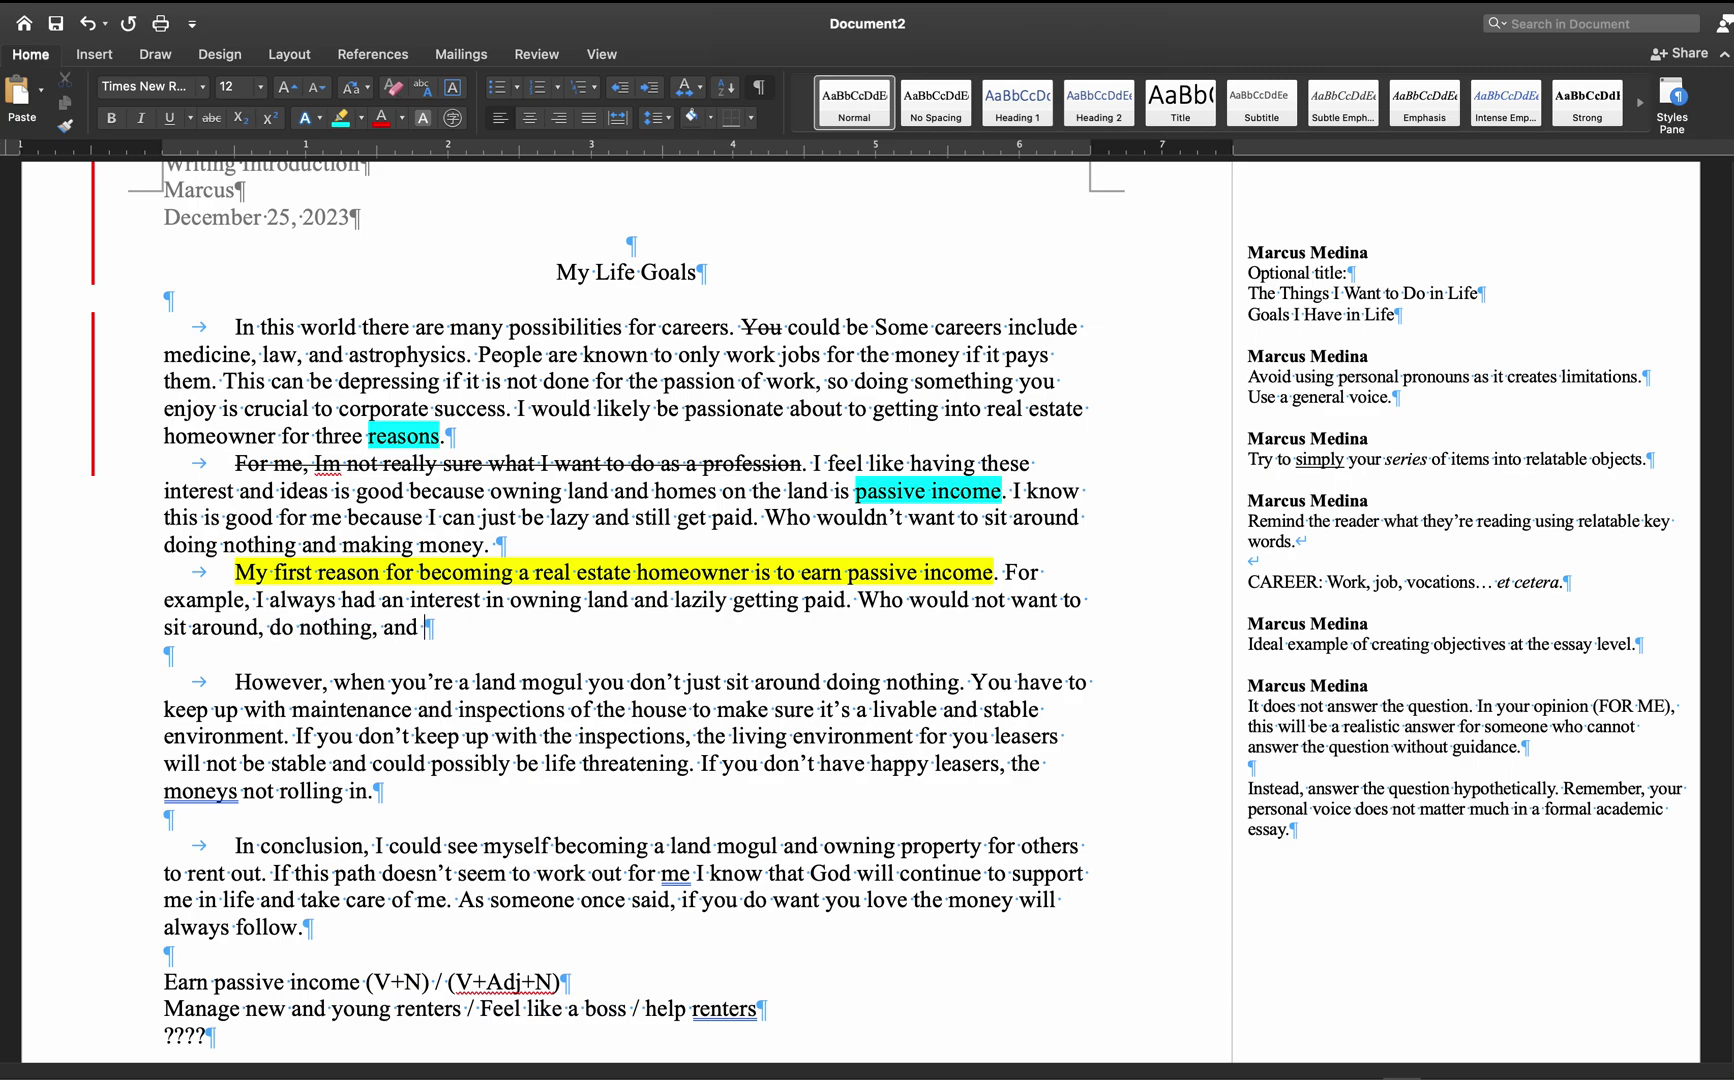
type("make money.")
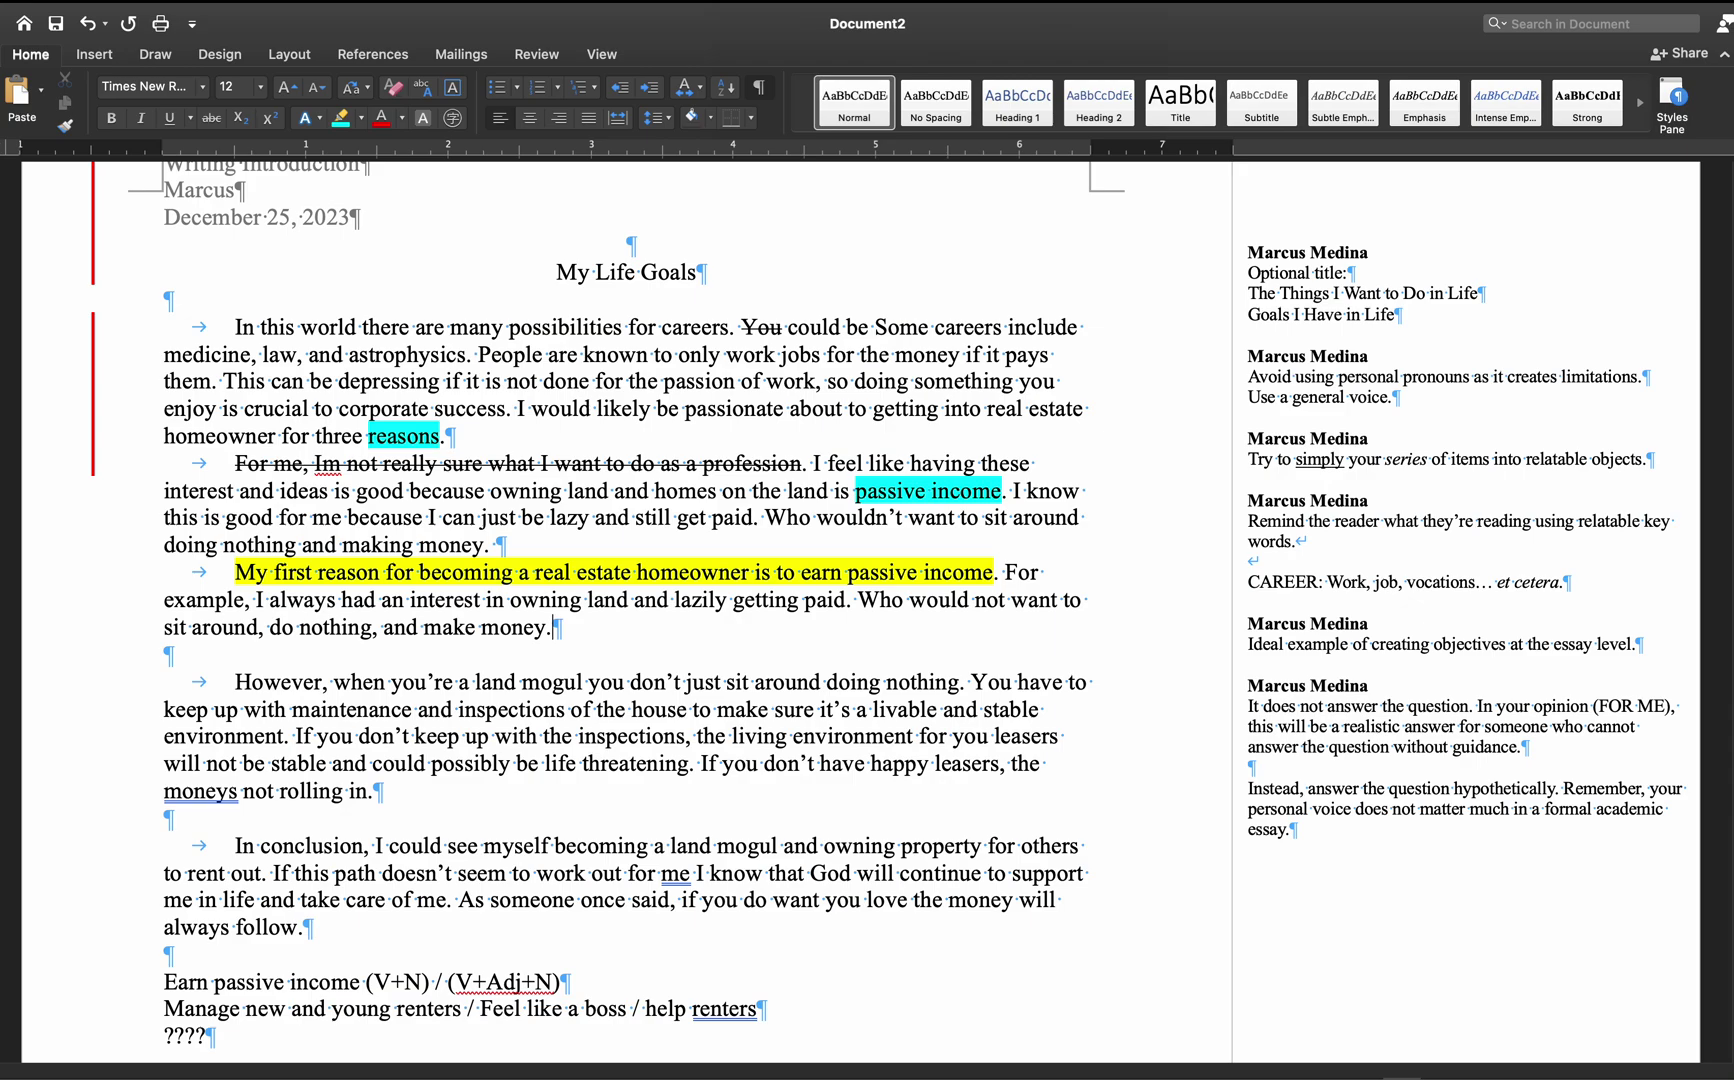
key("BackSpace")
type("?")
- Move the question "Who would not want to sit around, do nothing, and make money?" in front of the "For example" sentence
left_click(895, 607, "super")
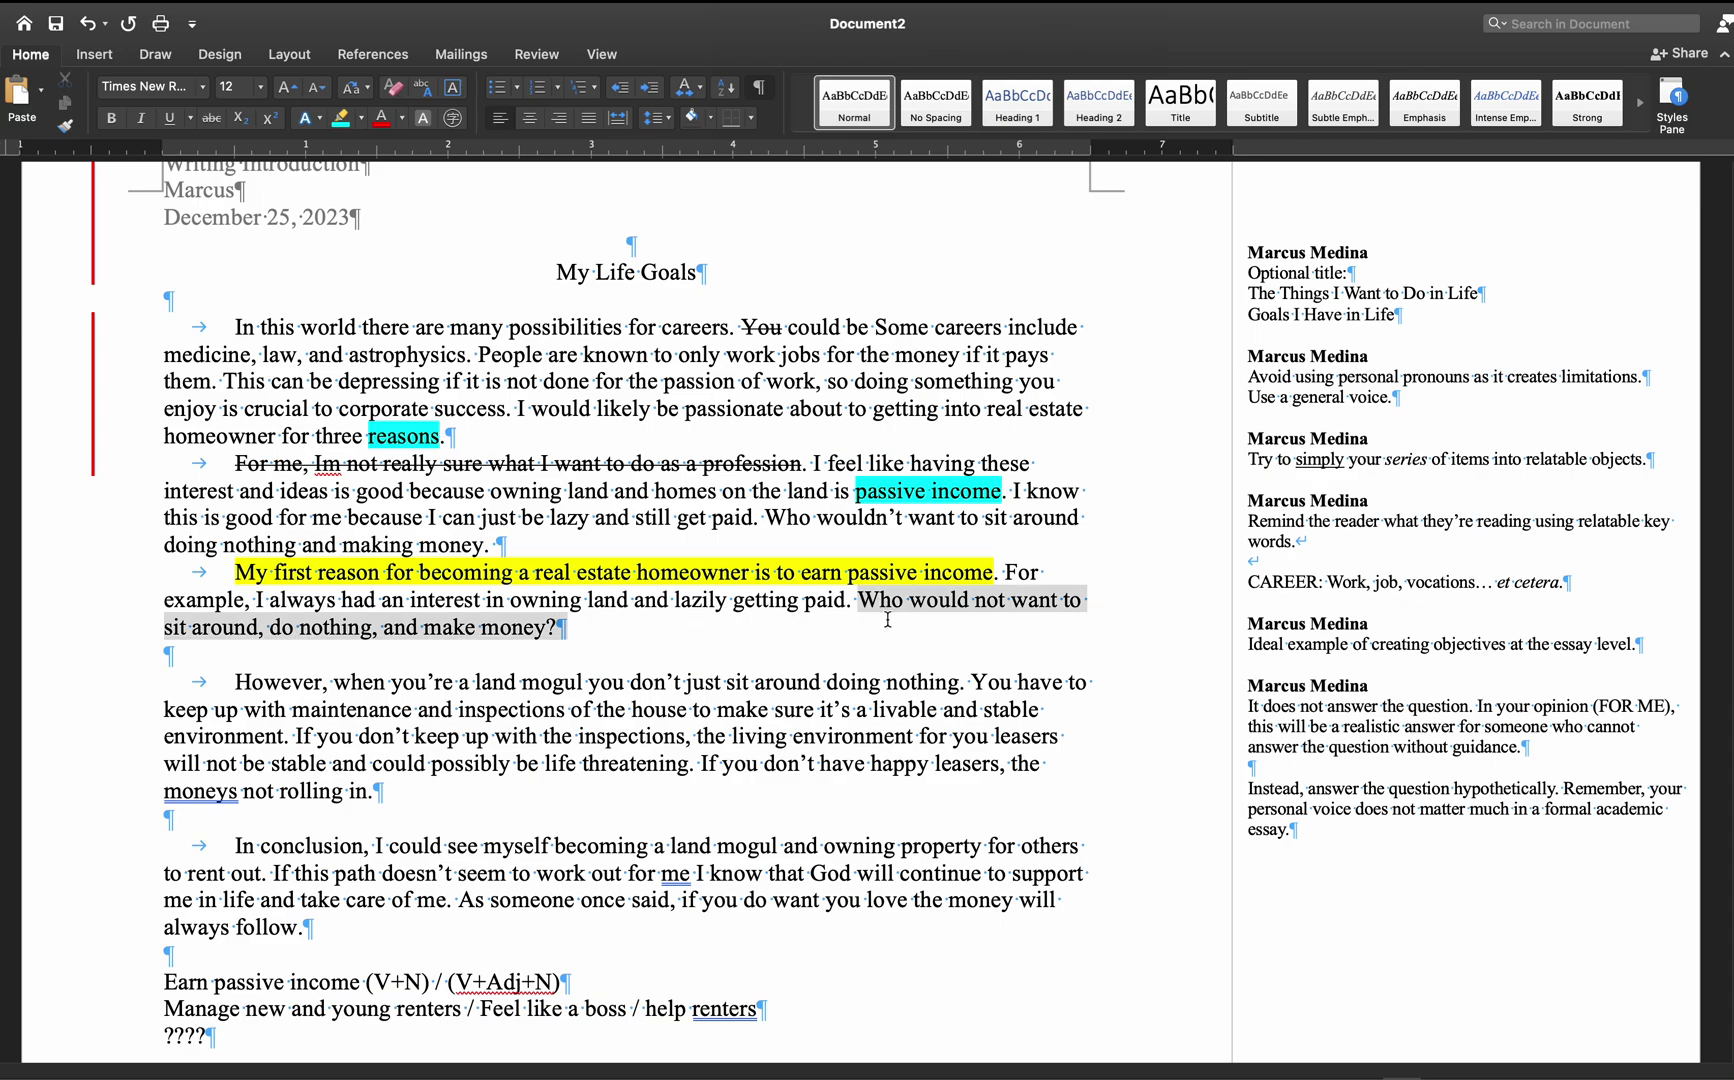
left_click_drag(897, 607, 1003, 572)
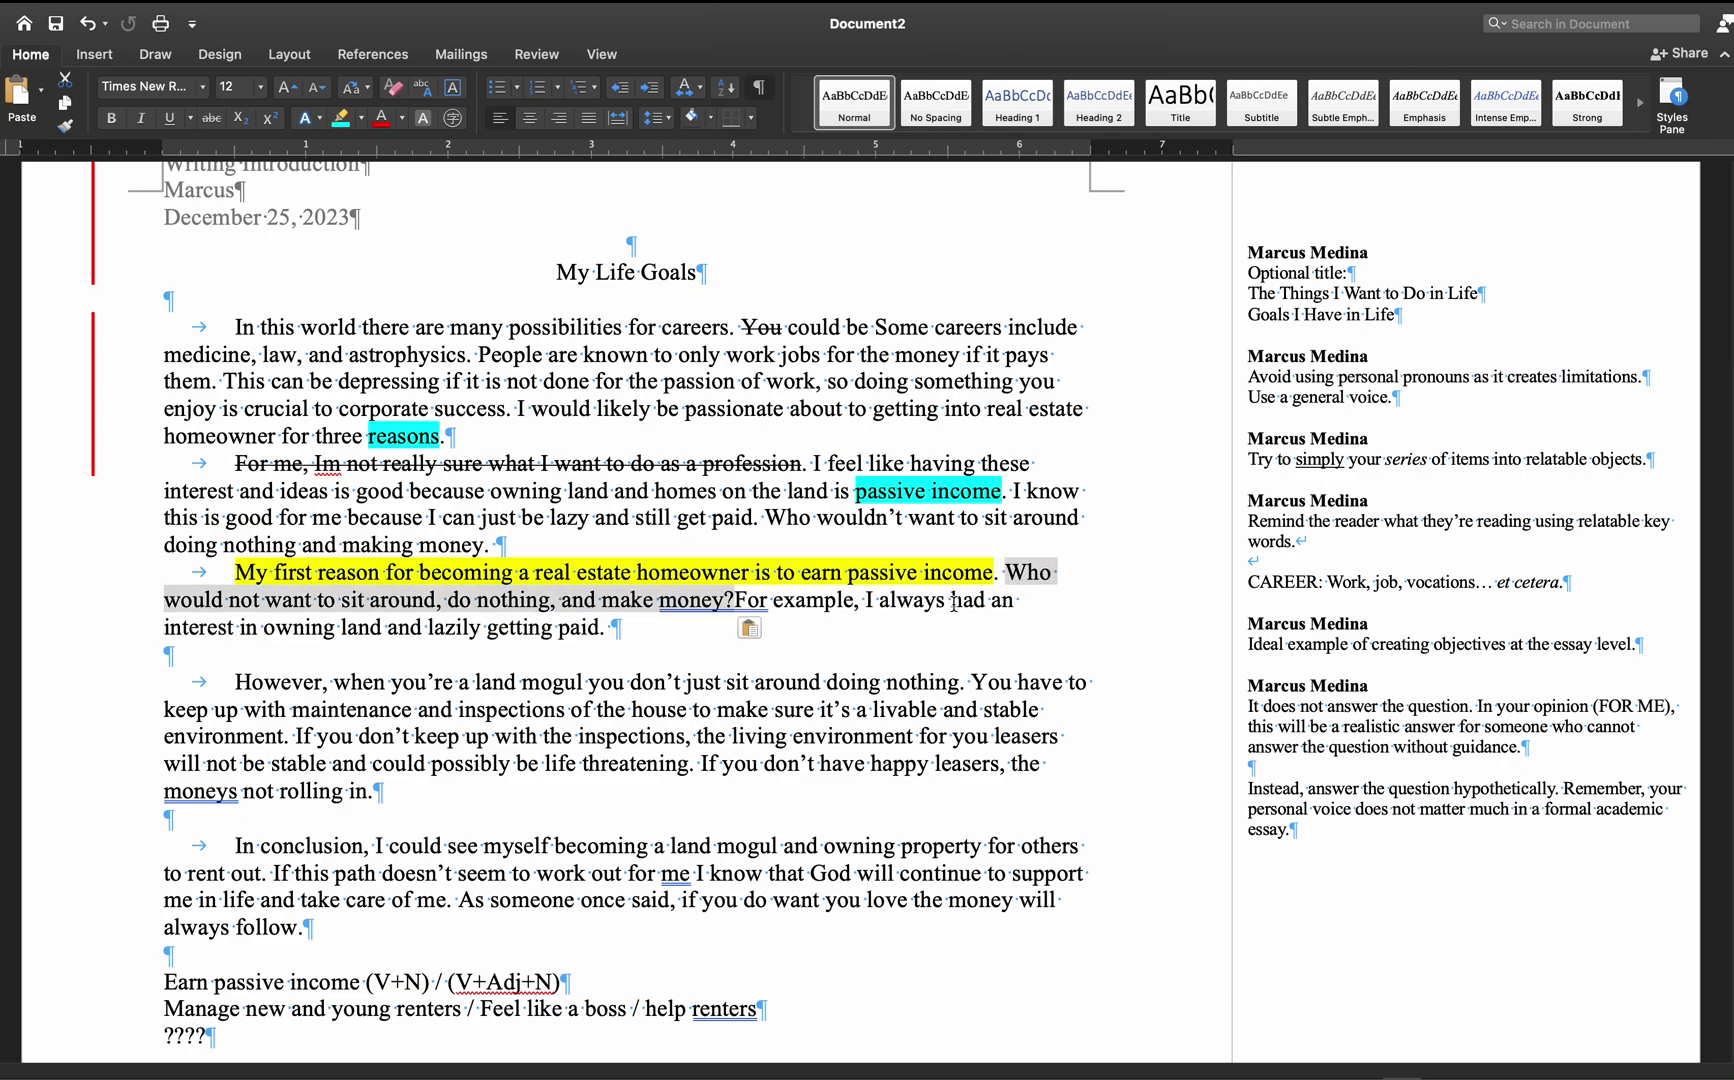
- Insert a space between the question ending in "make money?" and the "For example" sentence
left_click(741, 606)
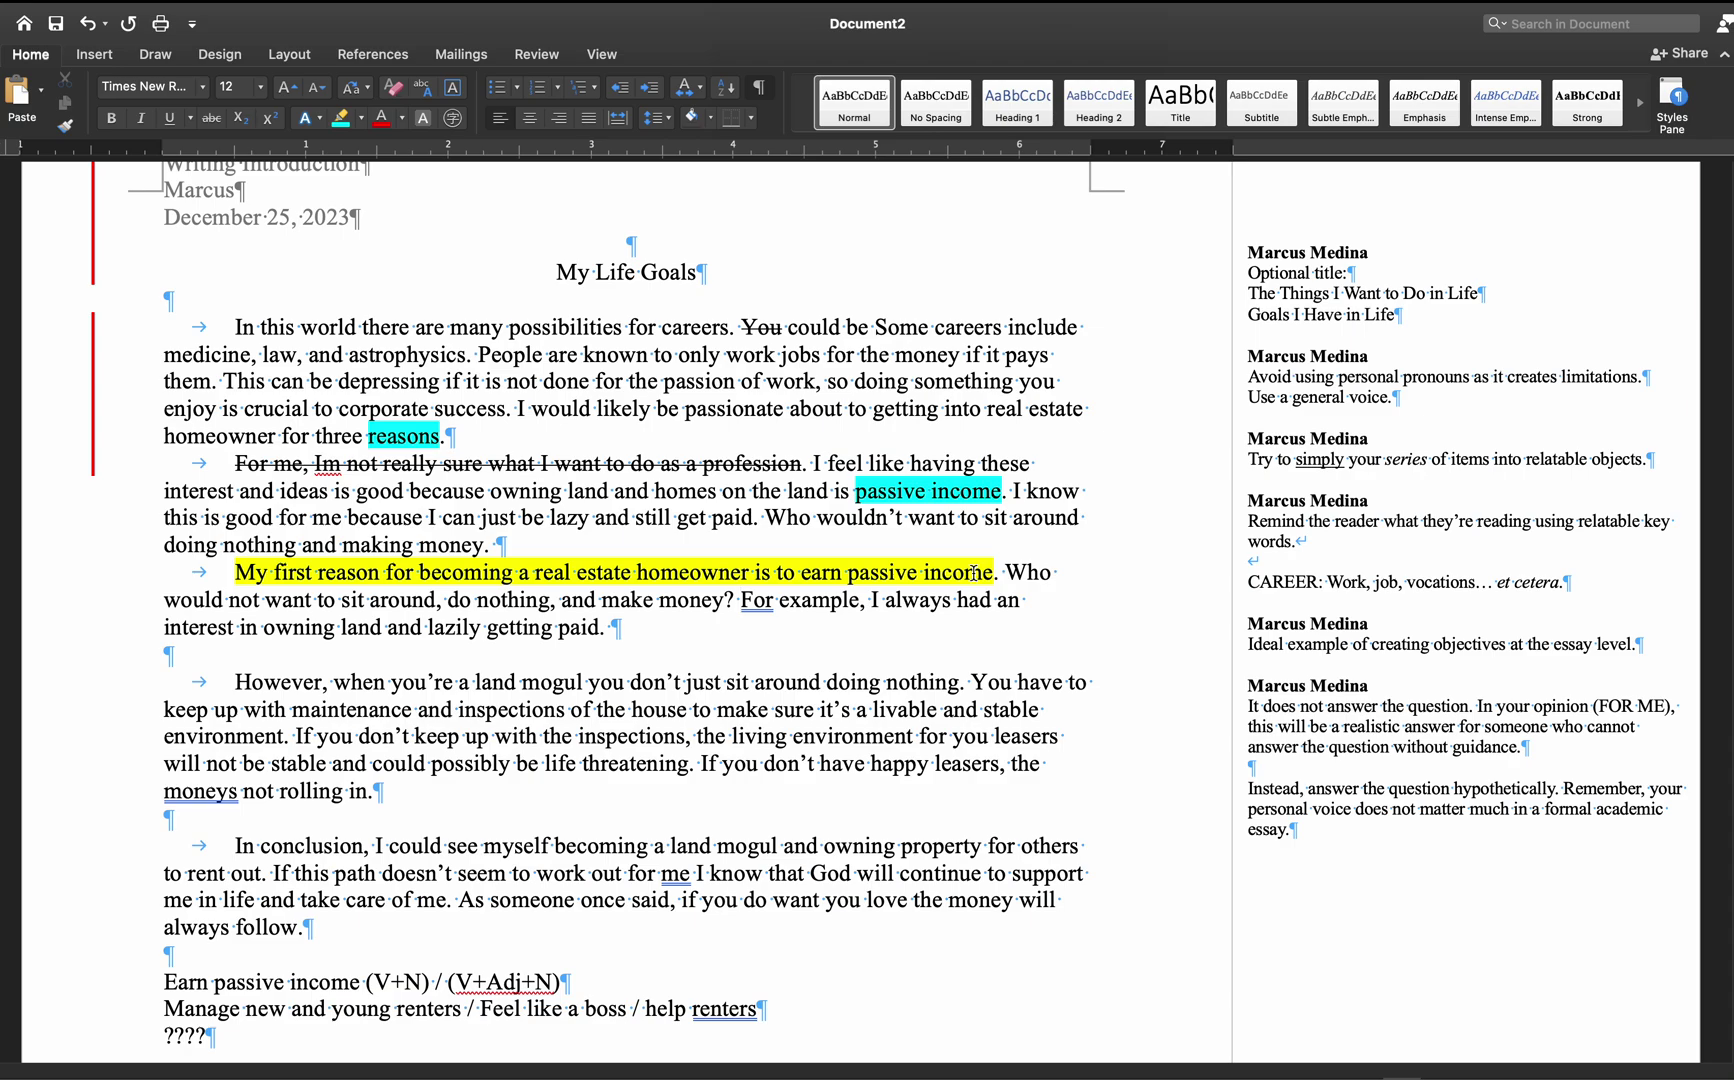
left_click_drag(1003, 573, 735, 610)
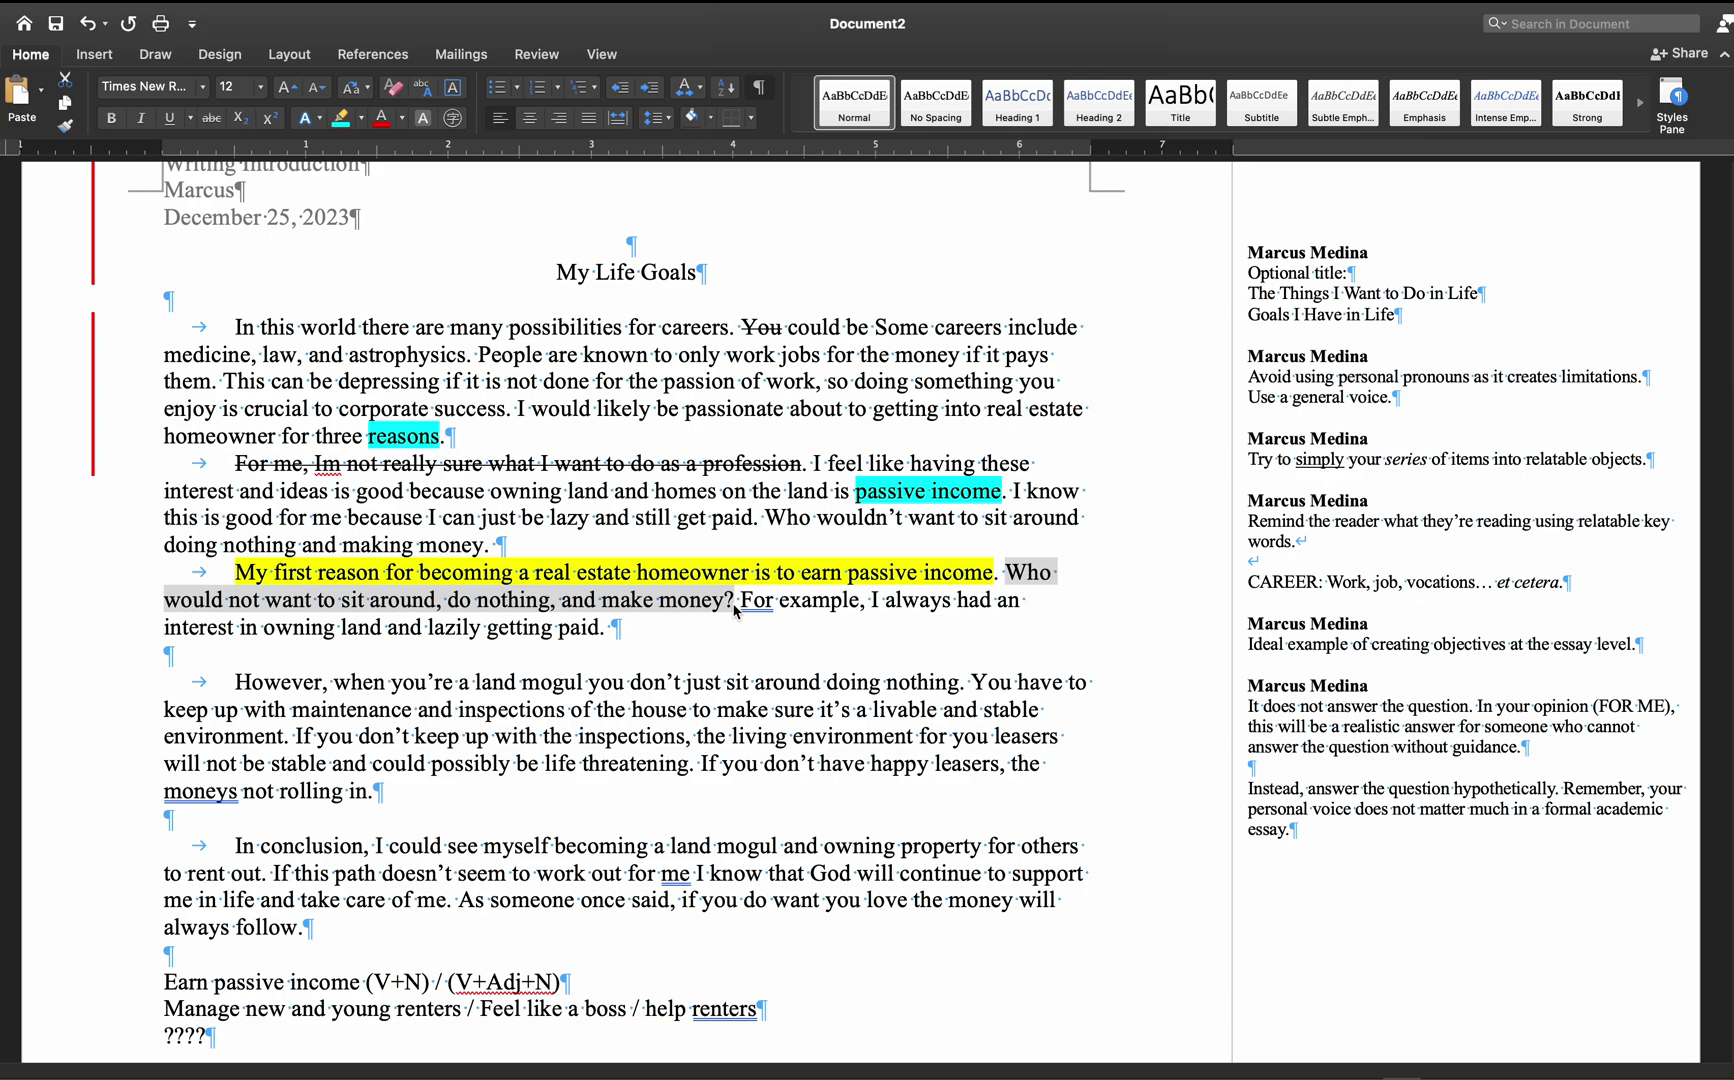
double_click(660, 352)
left_click_drag(1004, 574, 741, 601)
left_click(741, 604)
left_click_drag(741, 601, 833, 624)
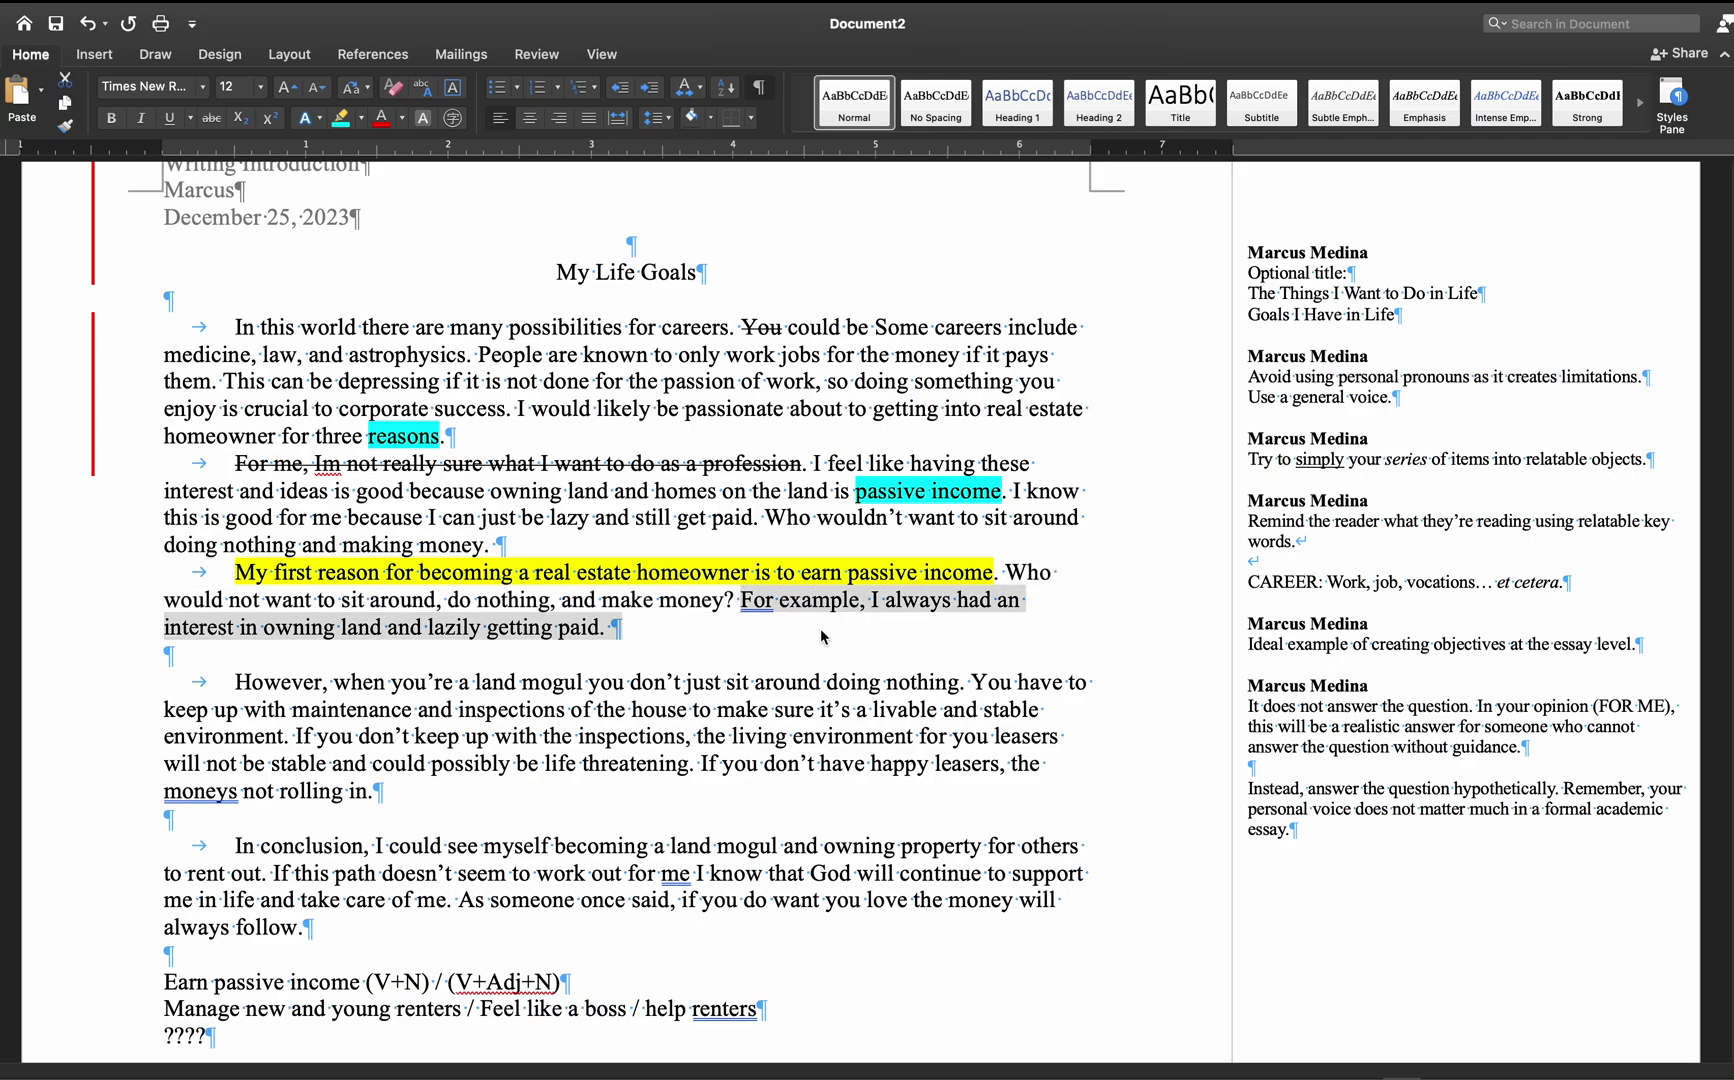
- Extend the "For example" sentence after "getting paid" with "since I was seven years old."
left_click(634, 636)
key("BackSpace")
type(",")
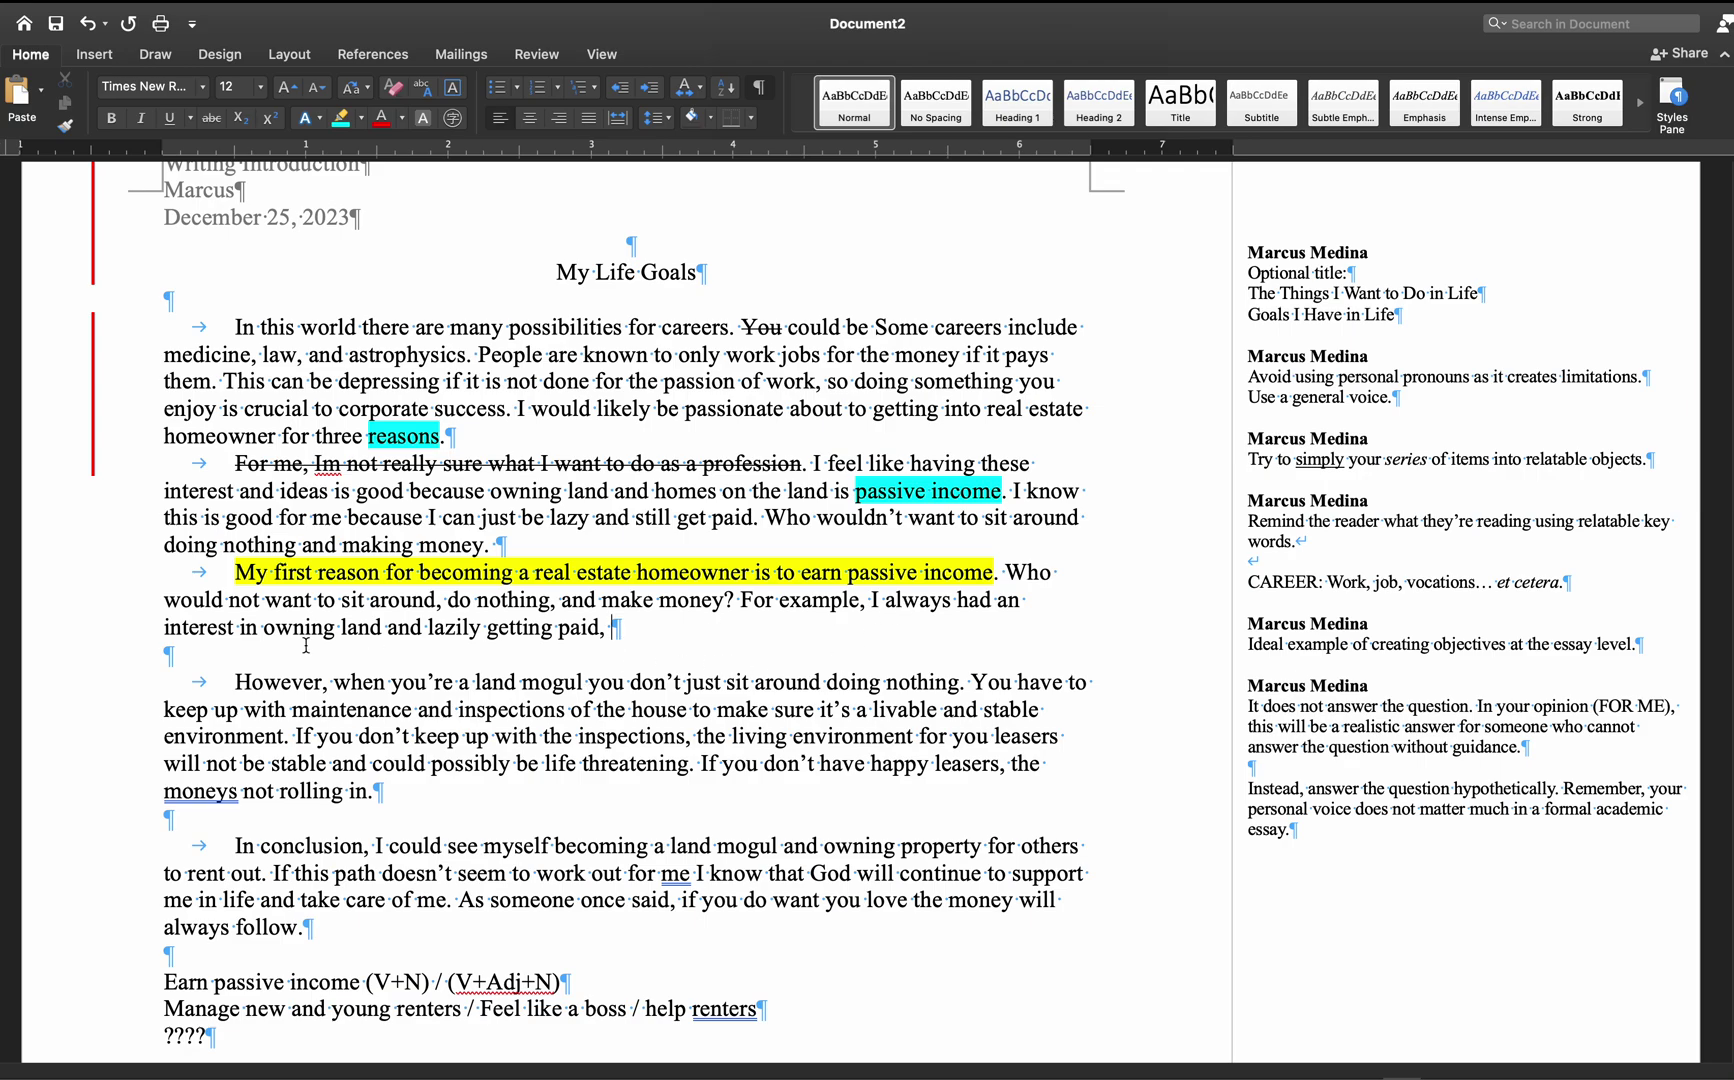
key("BackSpace")
key("BackSpace")
type("since I was a")
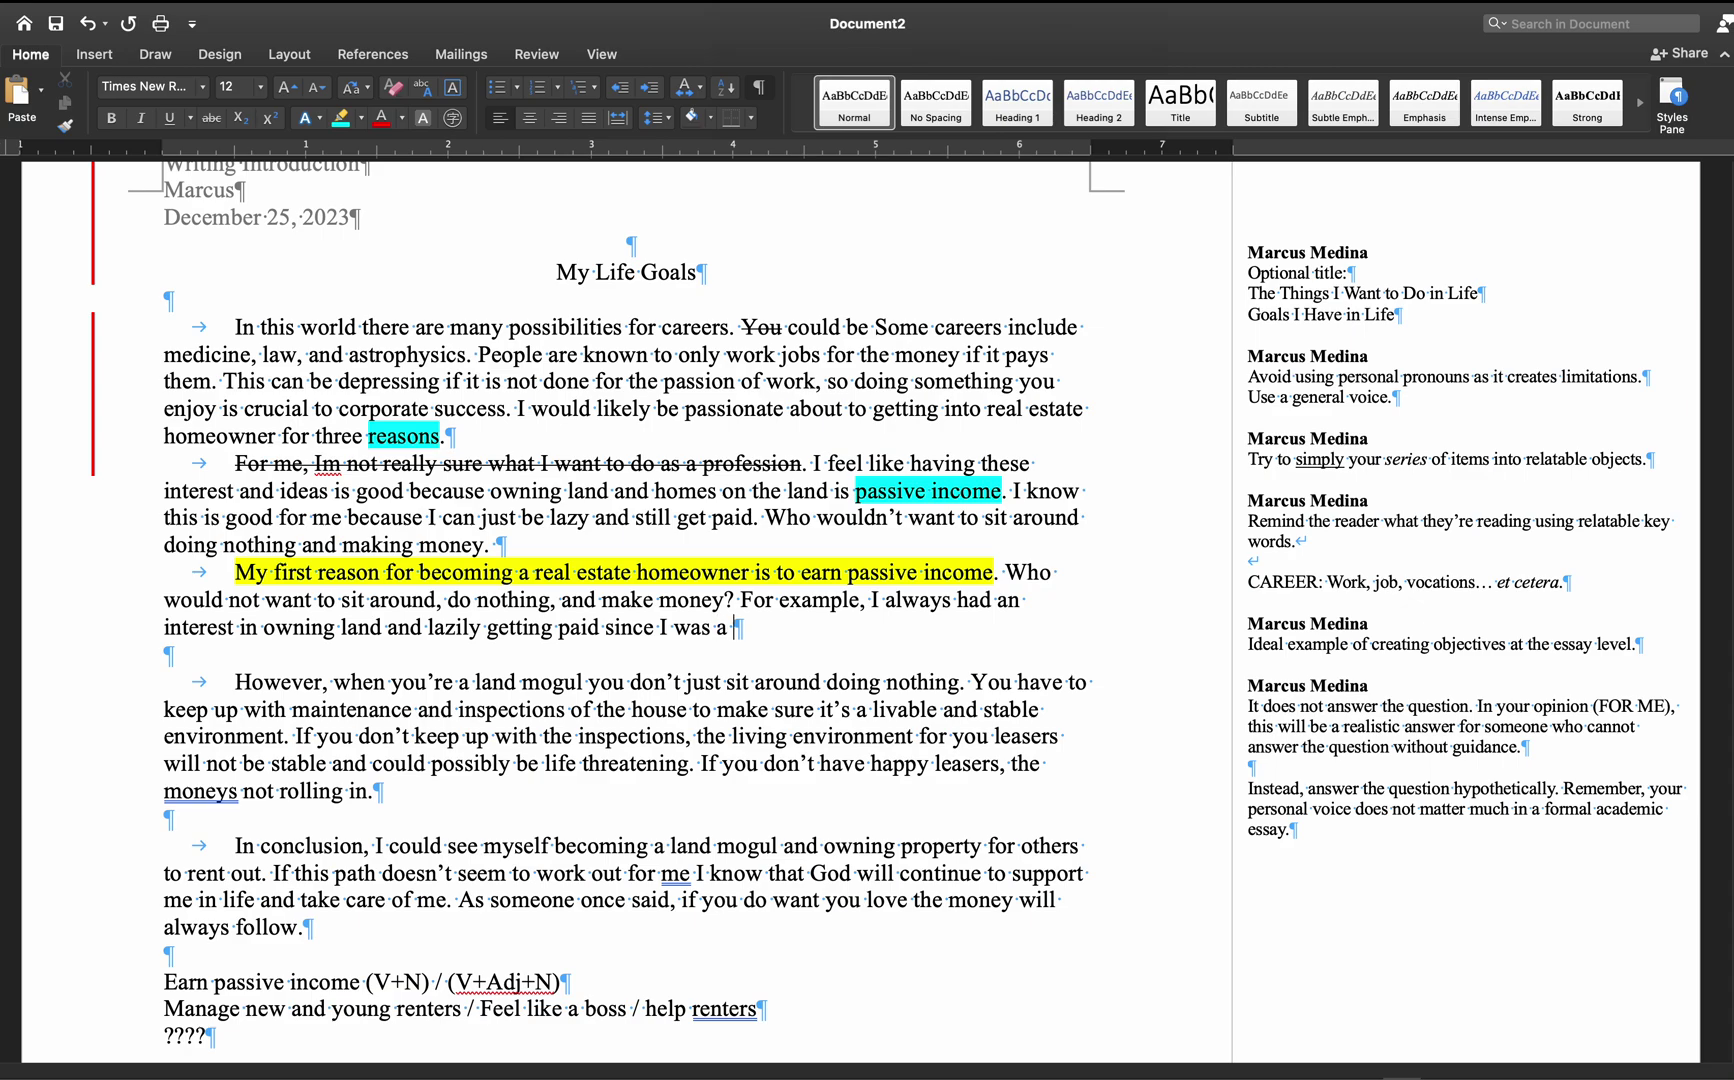
key("BackSpace")
key("BackSpace")
type("seven years old.")
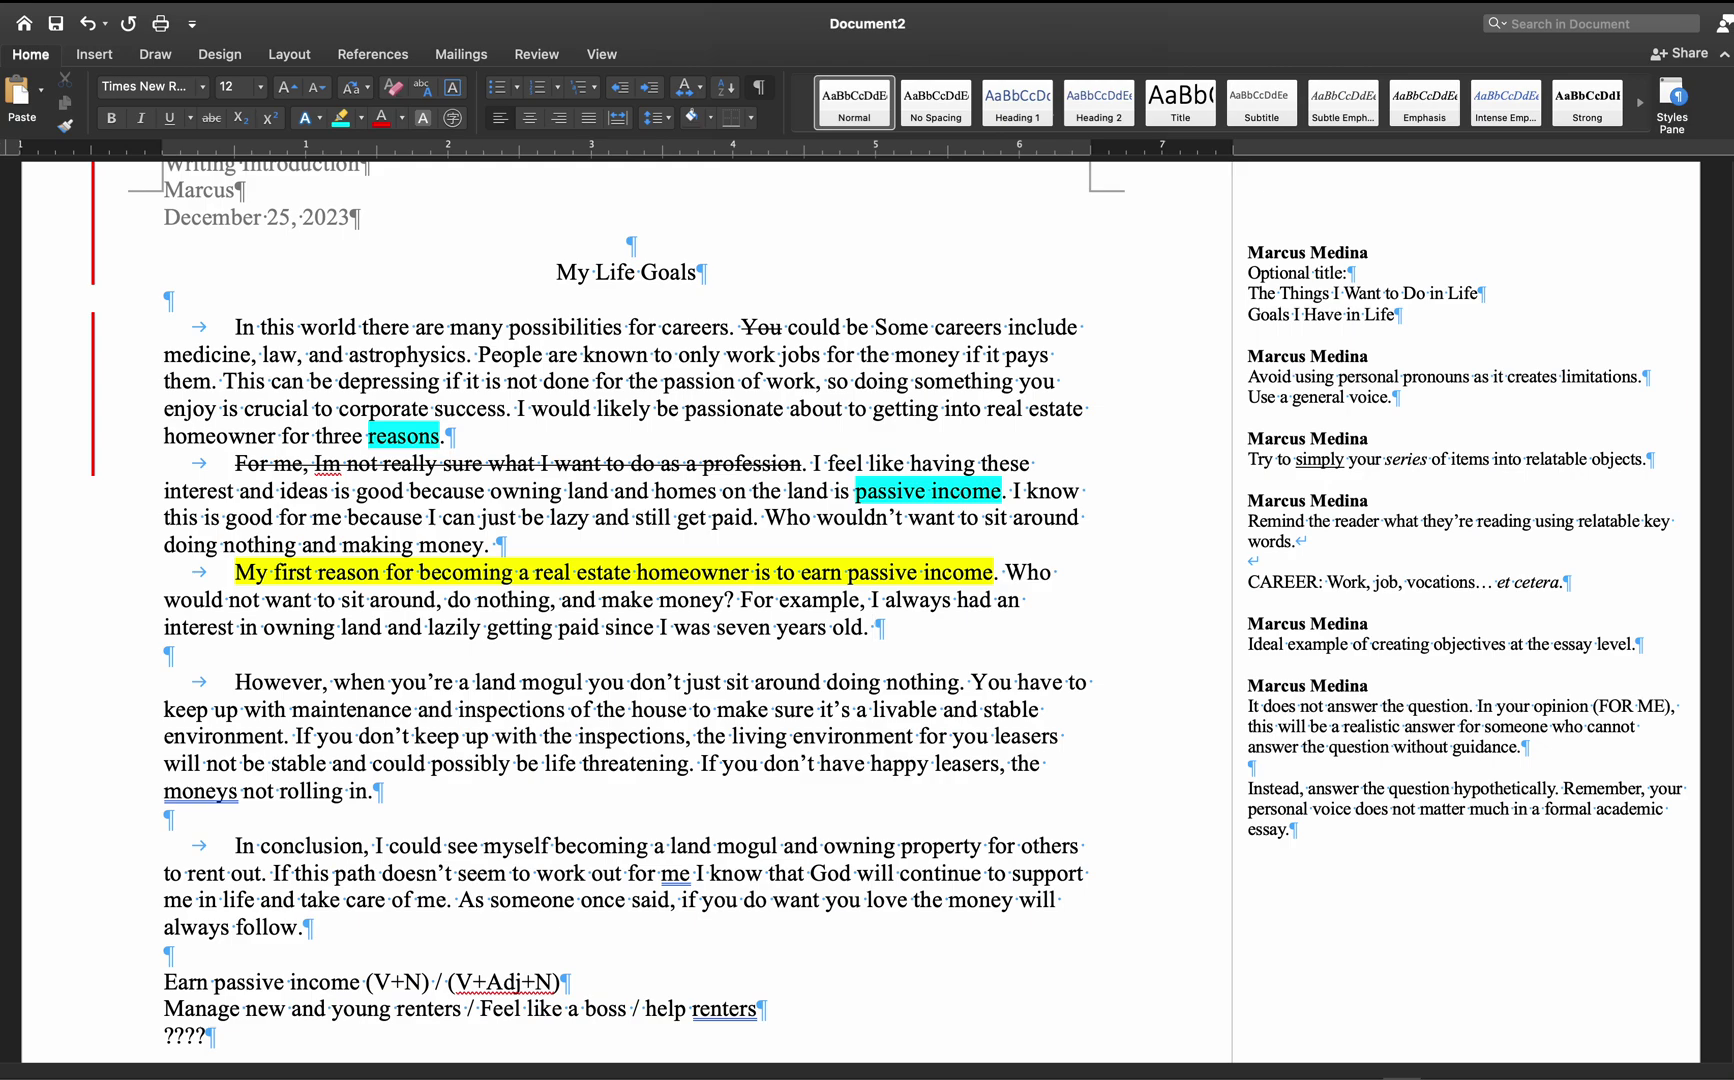
left_click_drag(716, 632, 853, 639)
- Begin a supporting sentence after the example with "At that age, I saw a movie about a young homeowner who"
left_click(888, 628)
type("At that age, I sa")
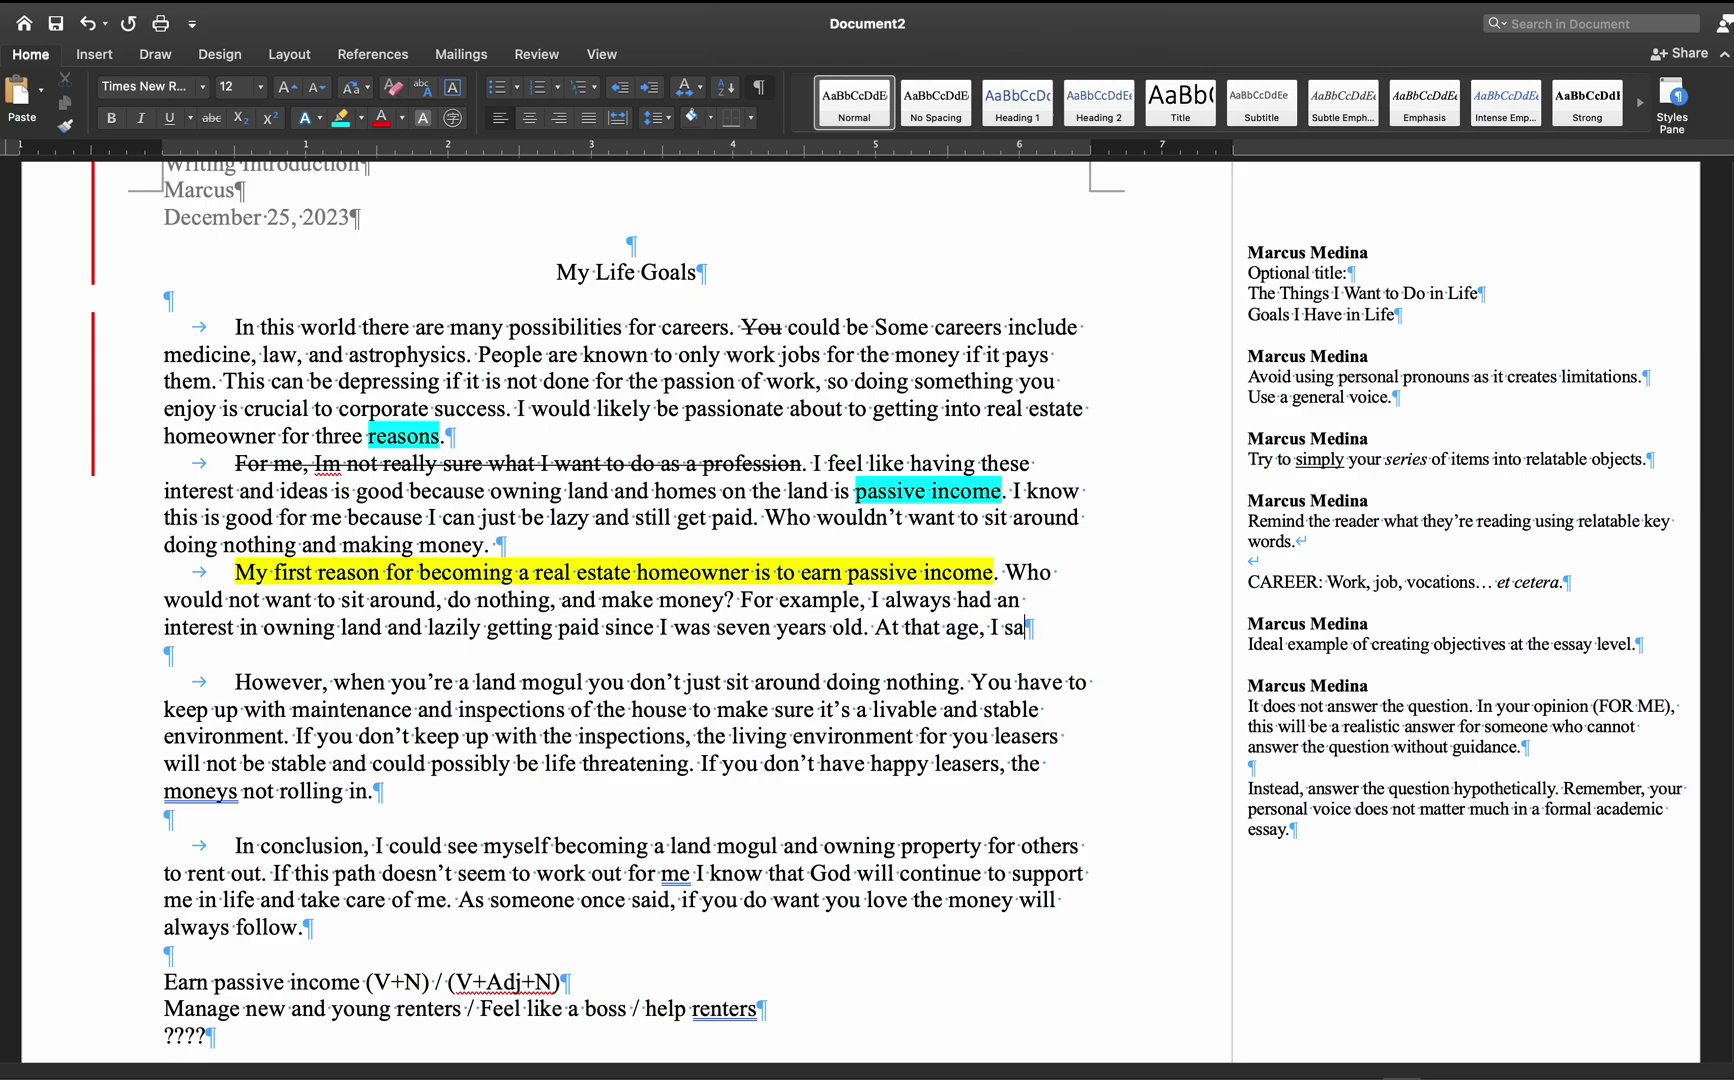
type("w a movie ")
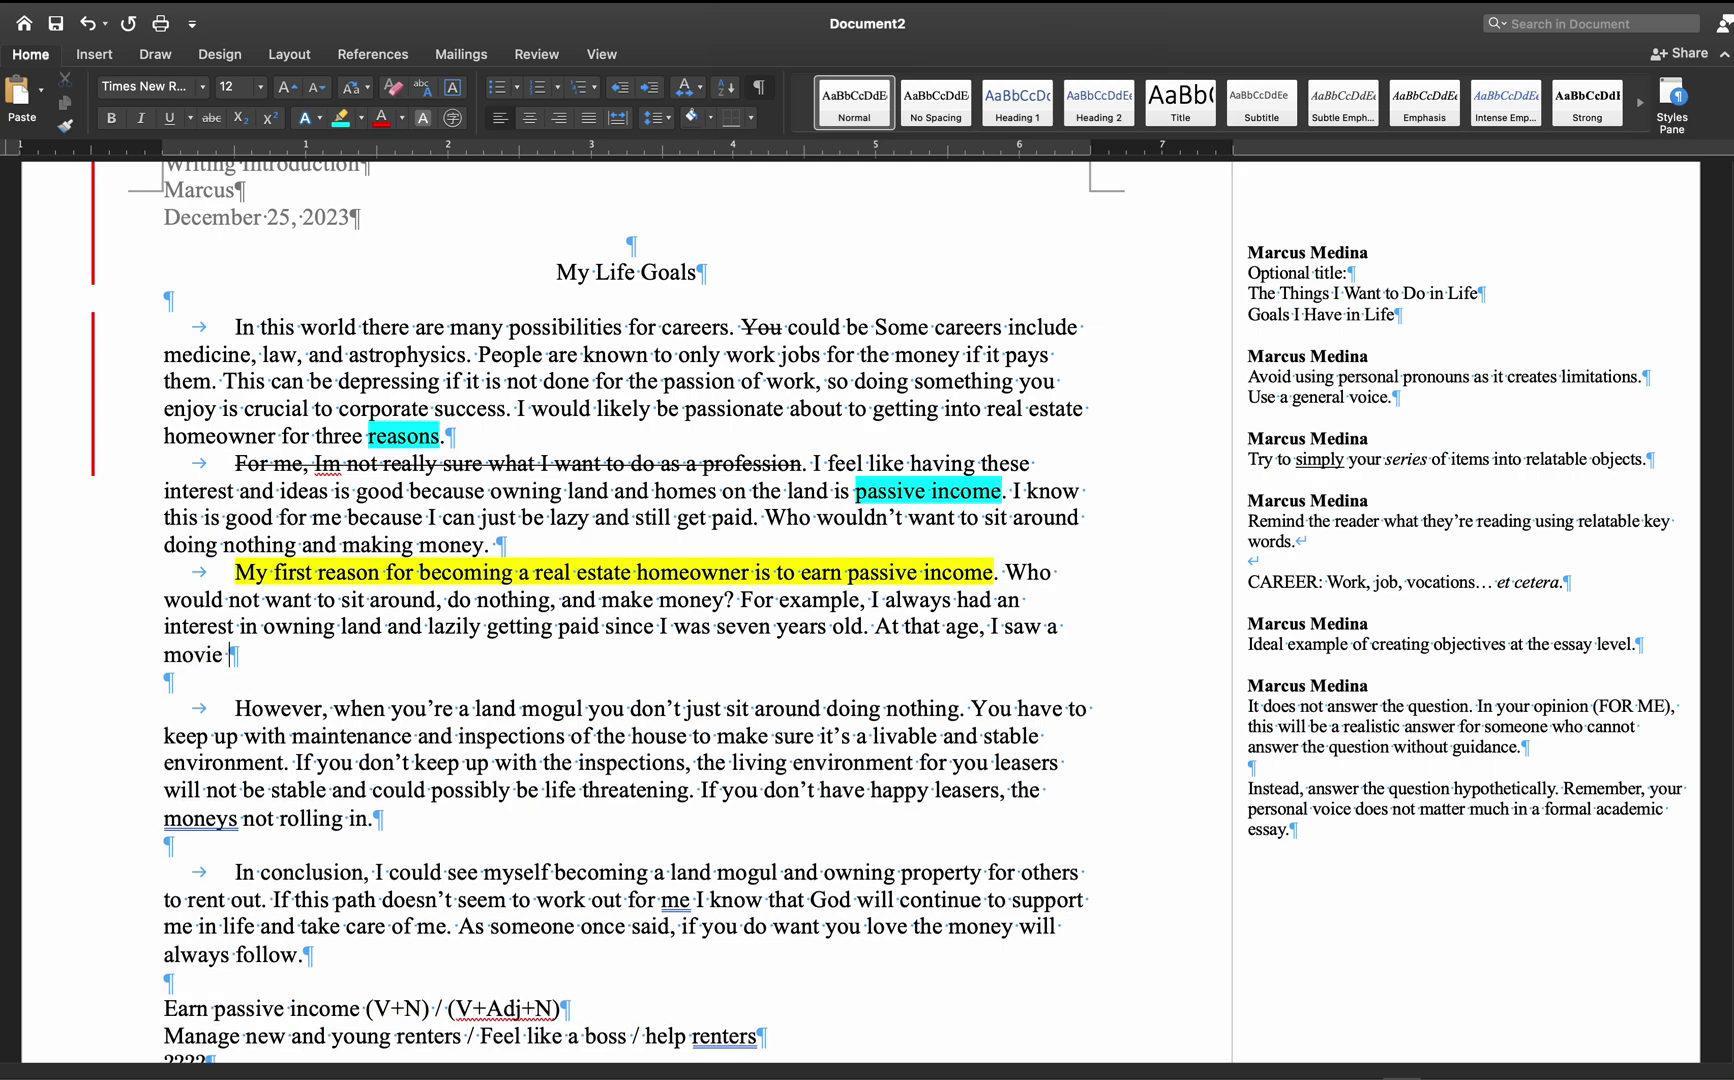
type("about a young homework")
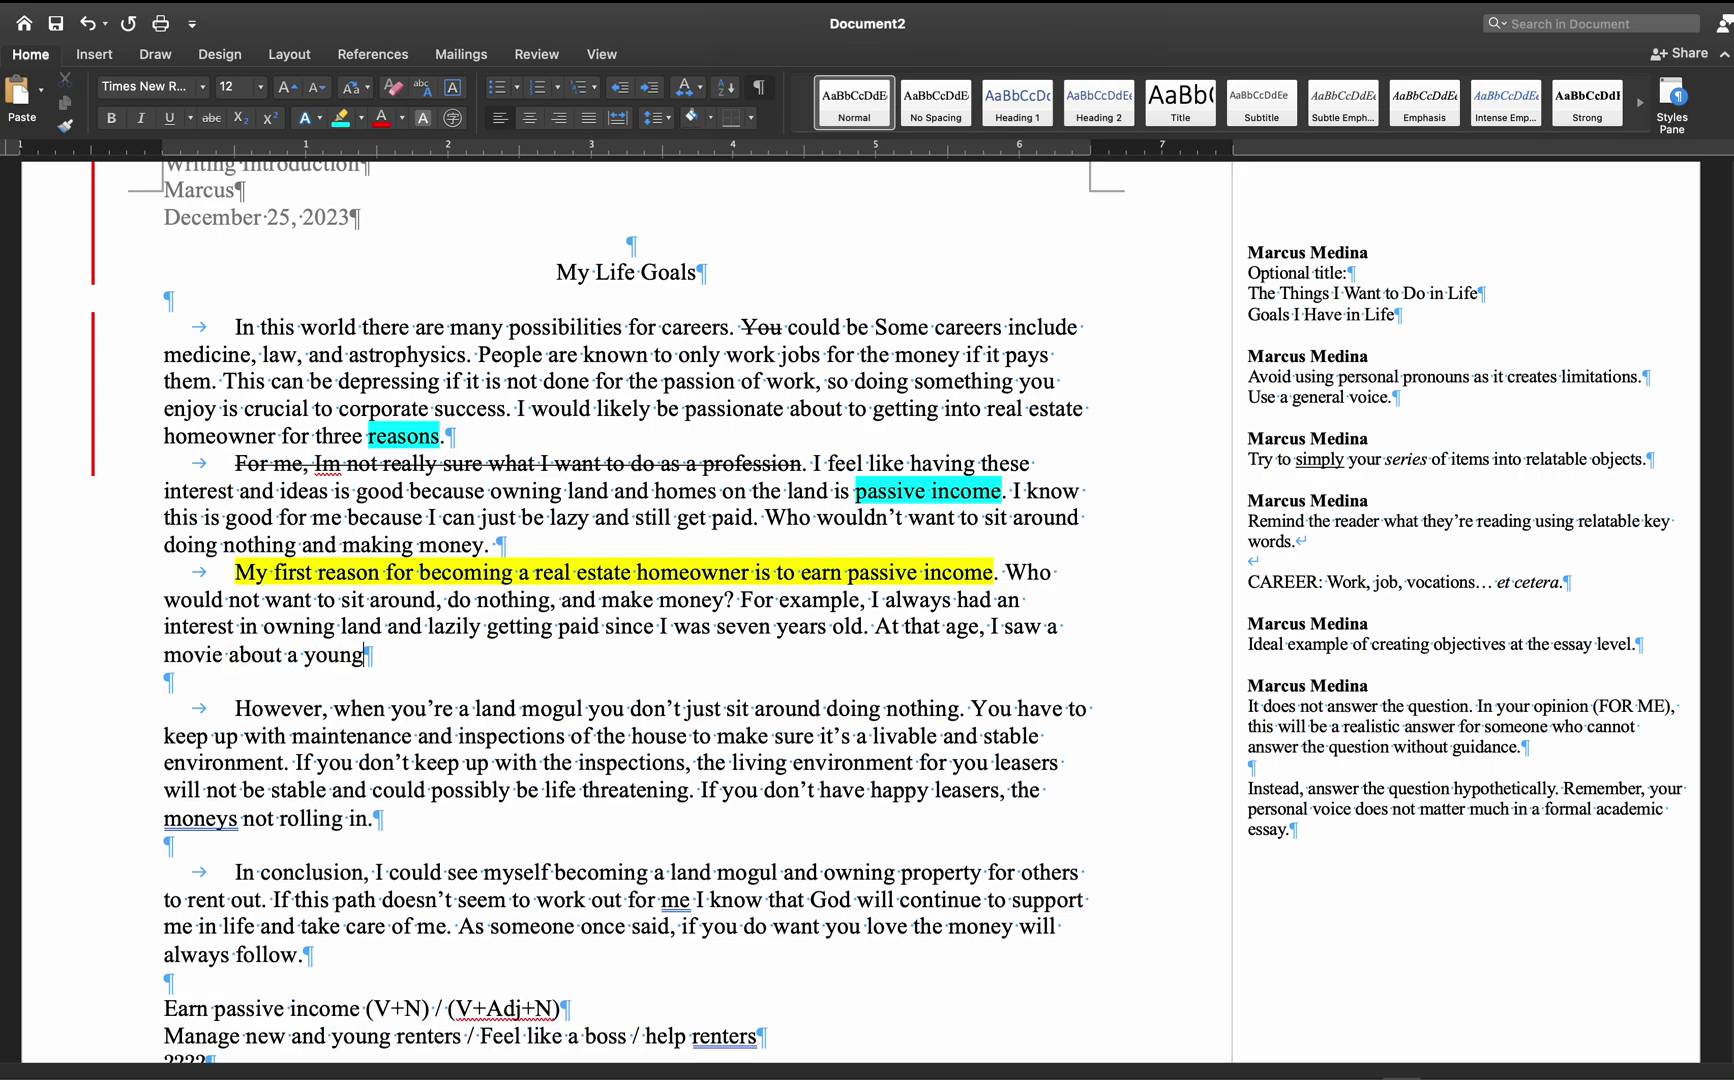
key("BackSpace")
key("BackSpace")
key("BackSpace")
key("BackSpace")
type("owner who ")
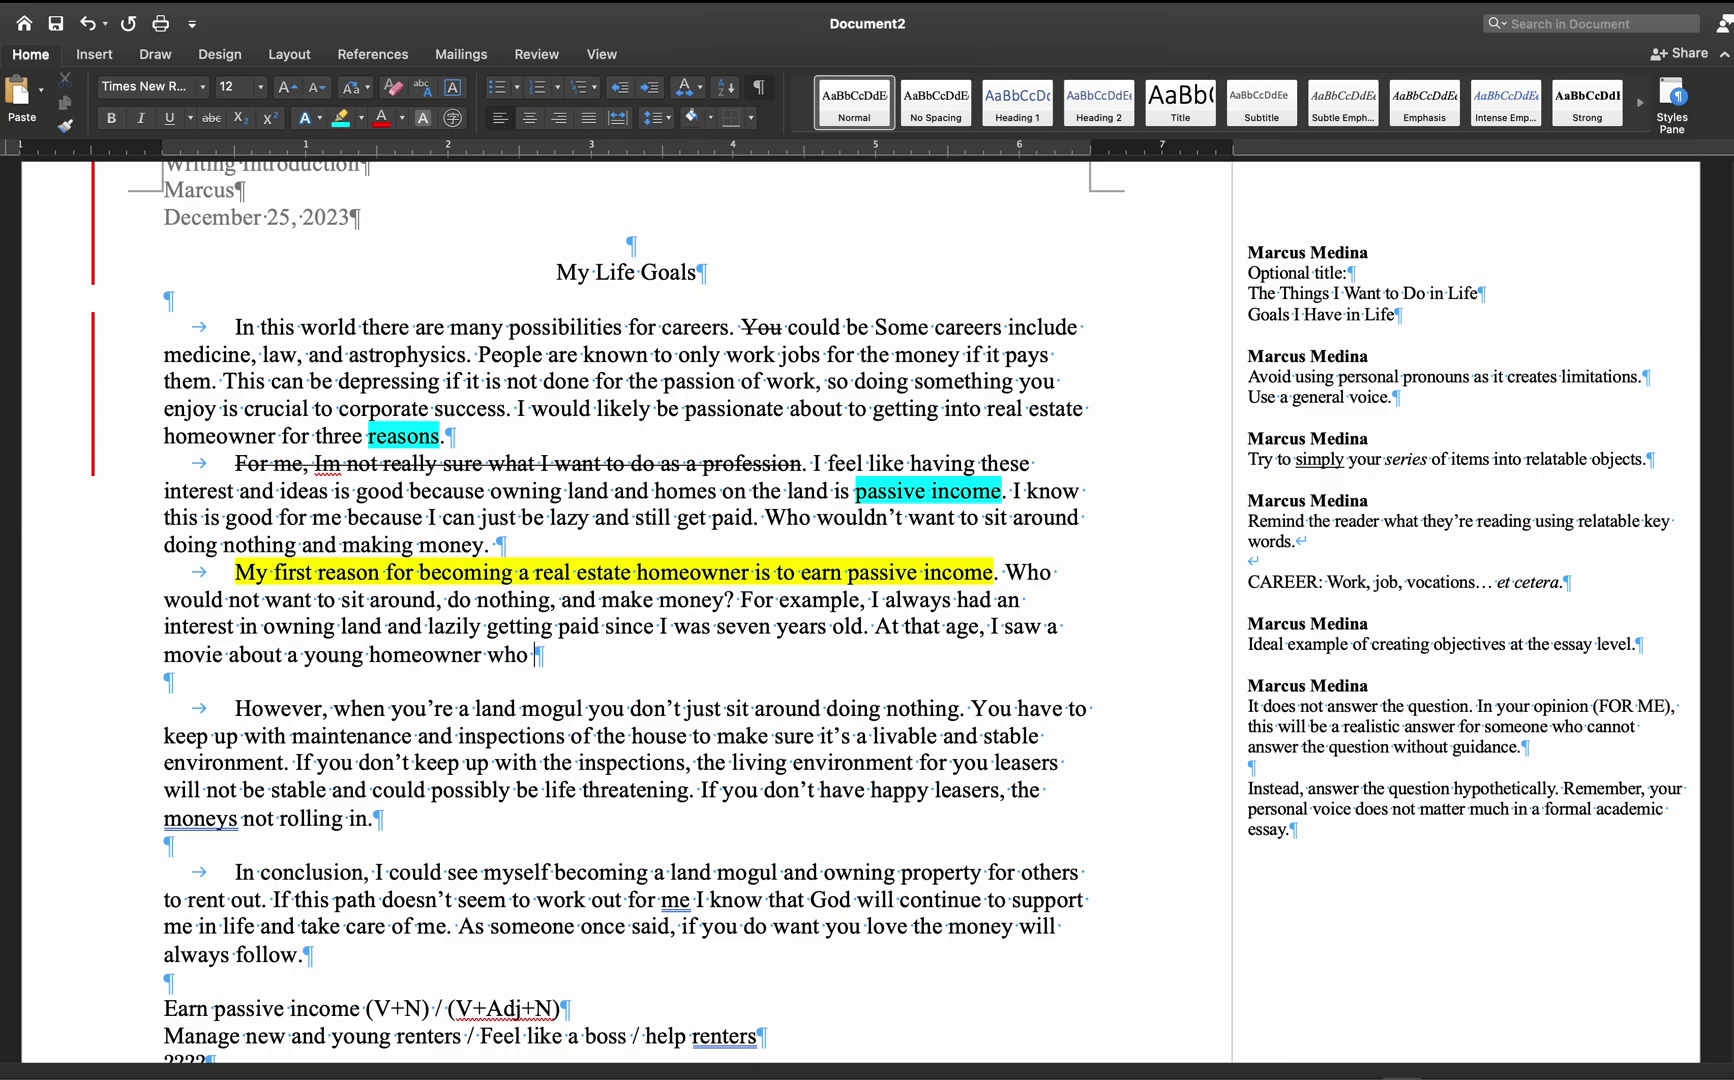
- Continue the movie sentence with "bought land and became rich from the"
type("bought land and made")
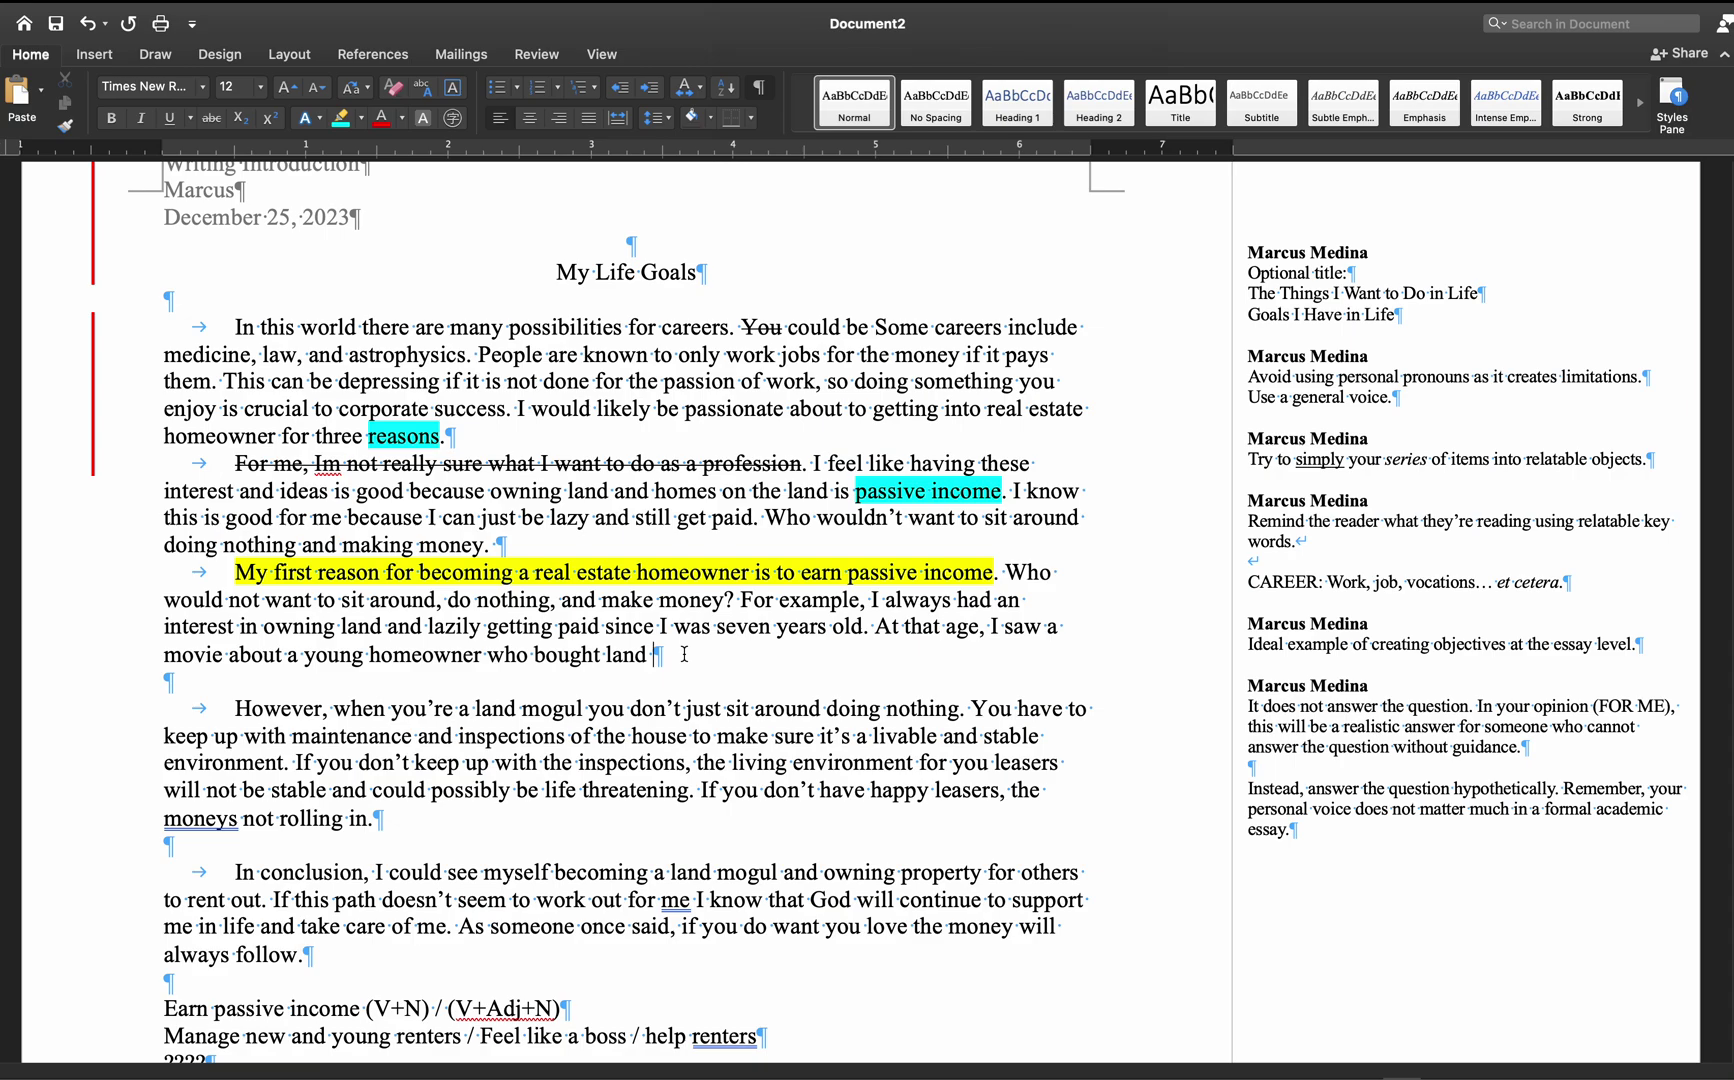
type("and became")
key("BackSpace")
key("BackSpace")
key("BackSpace")
key("BackSpace")
key("BackSpace")
key("BackSpace")
type("became ric")
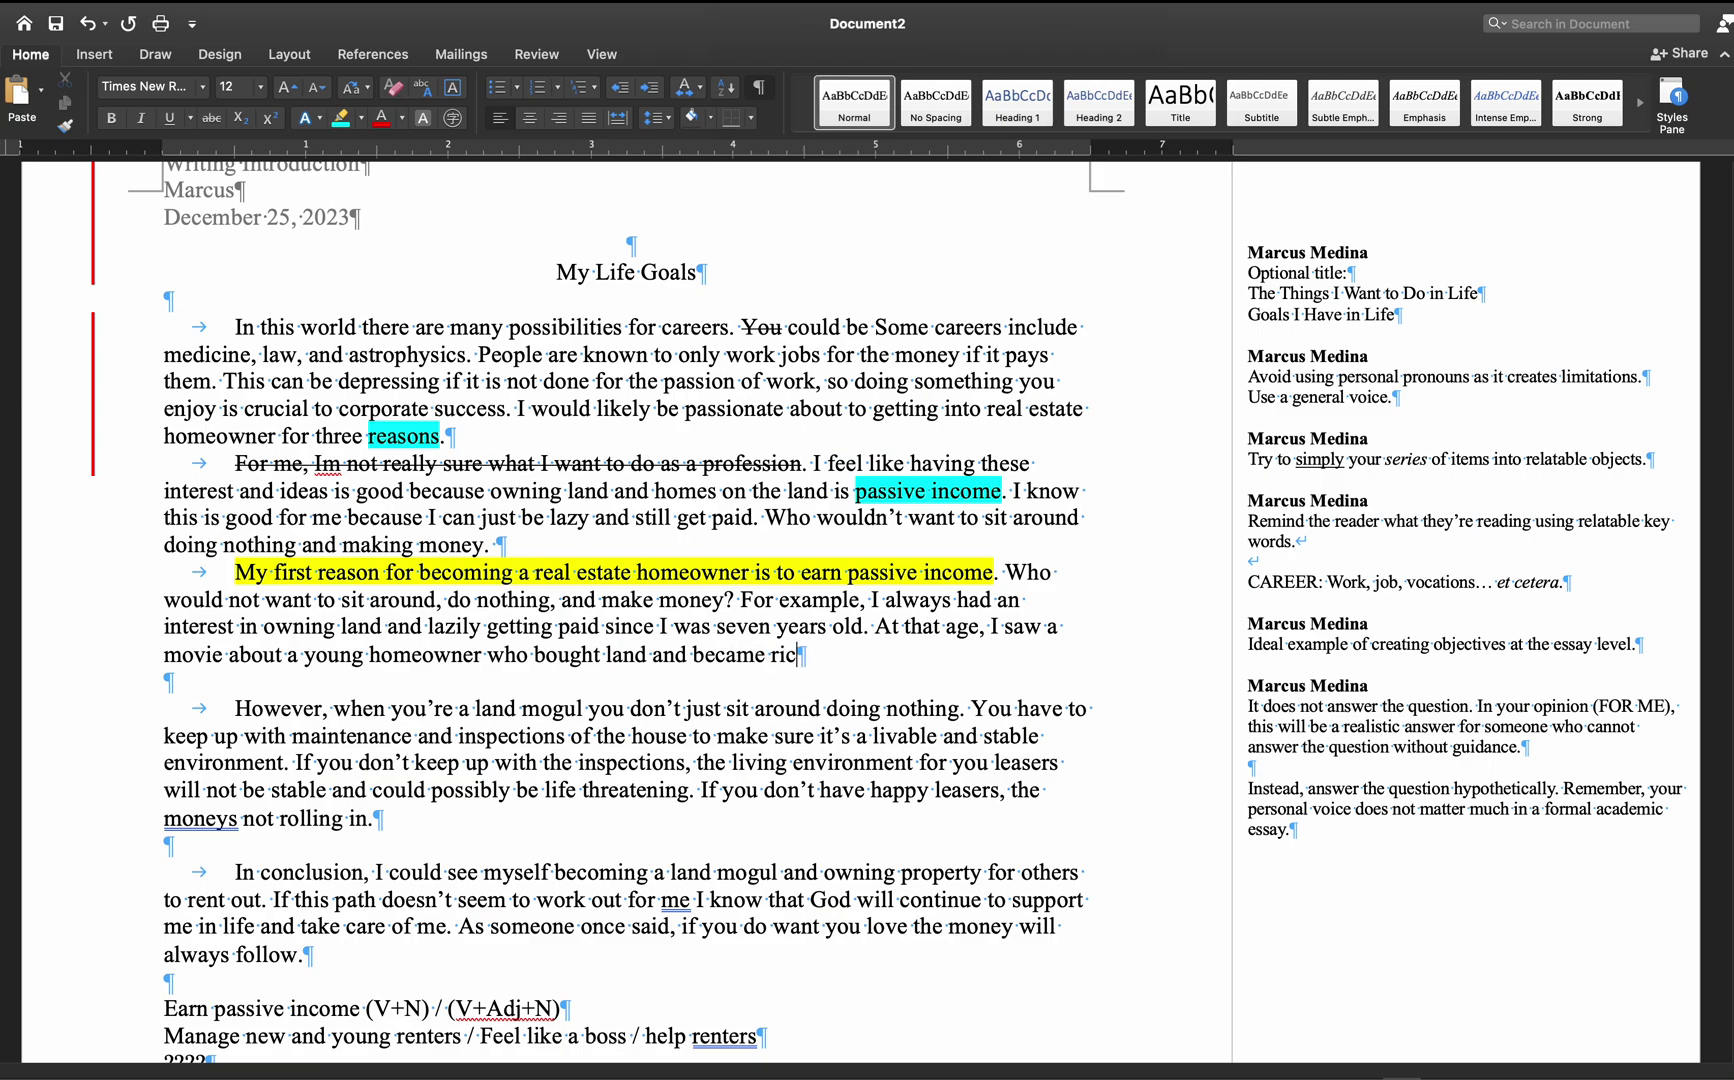
type("h from the comfor")
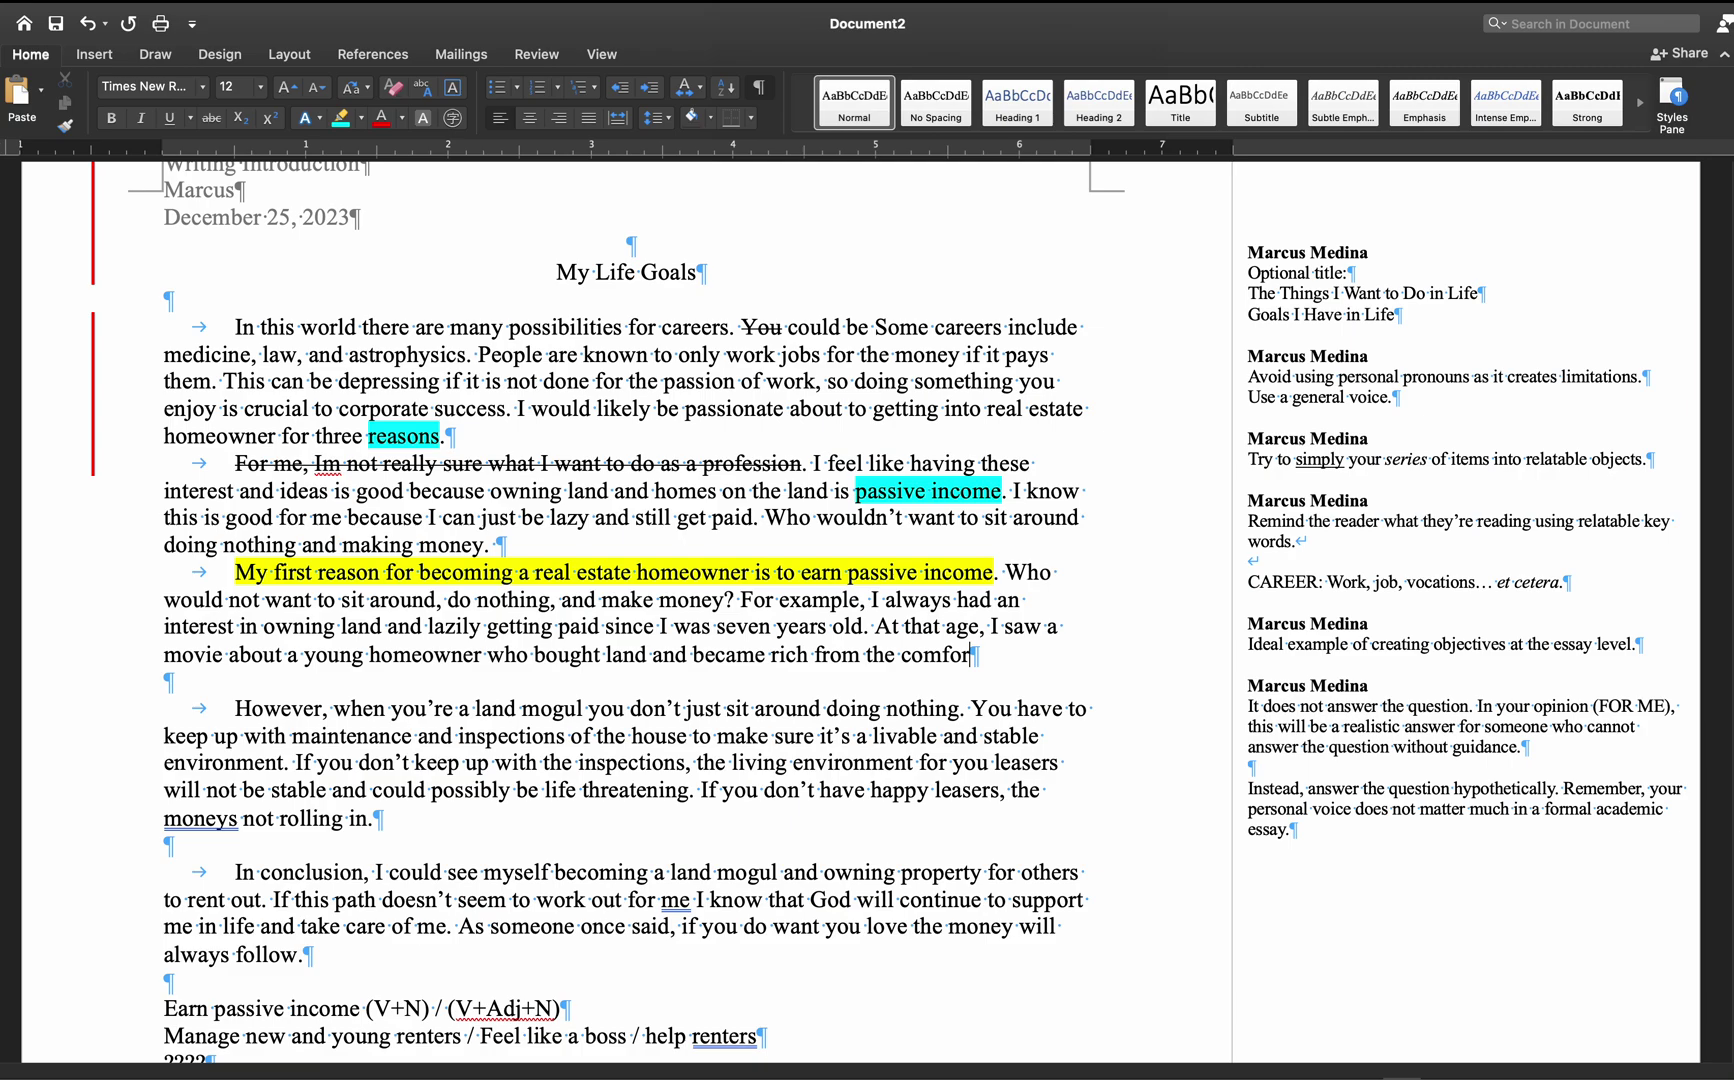
- Finish the movie sentence with "comfortability of his home." and correct the spelling of "comfortability"
type("tablitiy of his")
right_click(969, 652)
left_click(1078, 681)
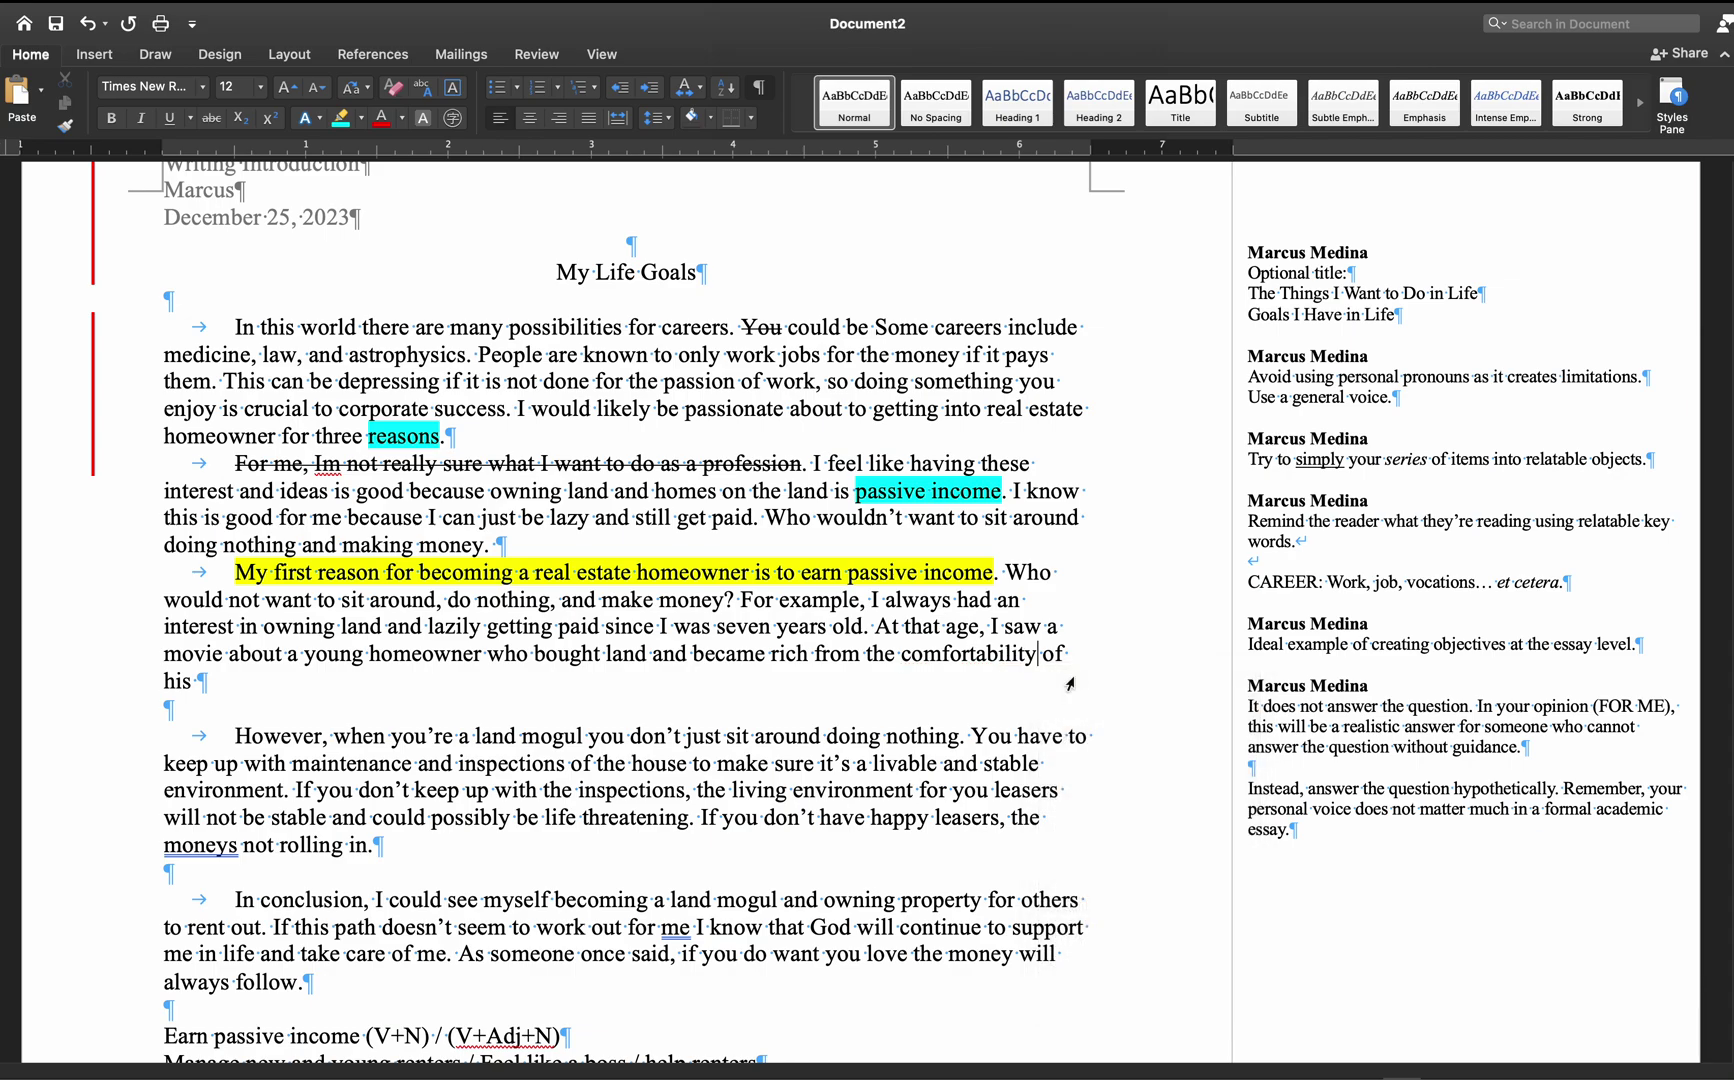
type("o")
key("BackSpace")
type("home.")
- Replace "a movie" in the supporting sentence with the placeholder title "The Name of the Movie"
double_click(205, 660)
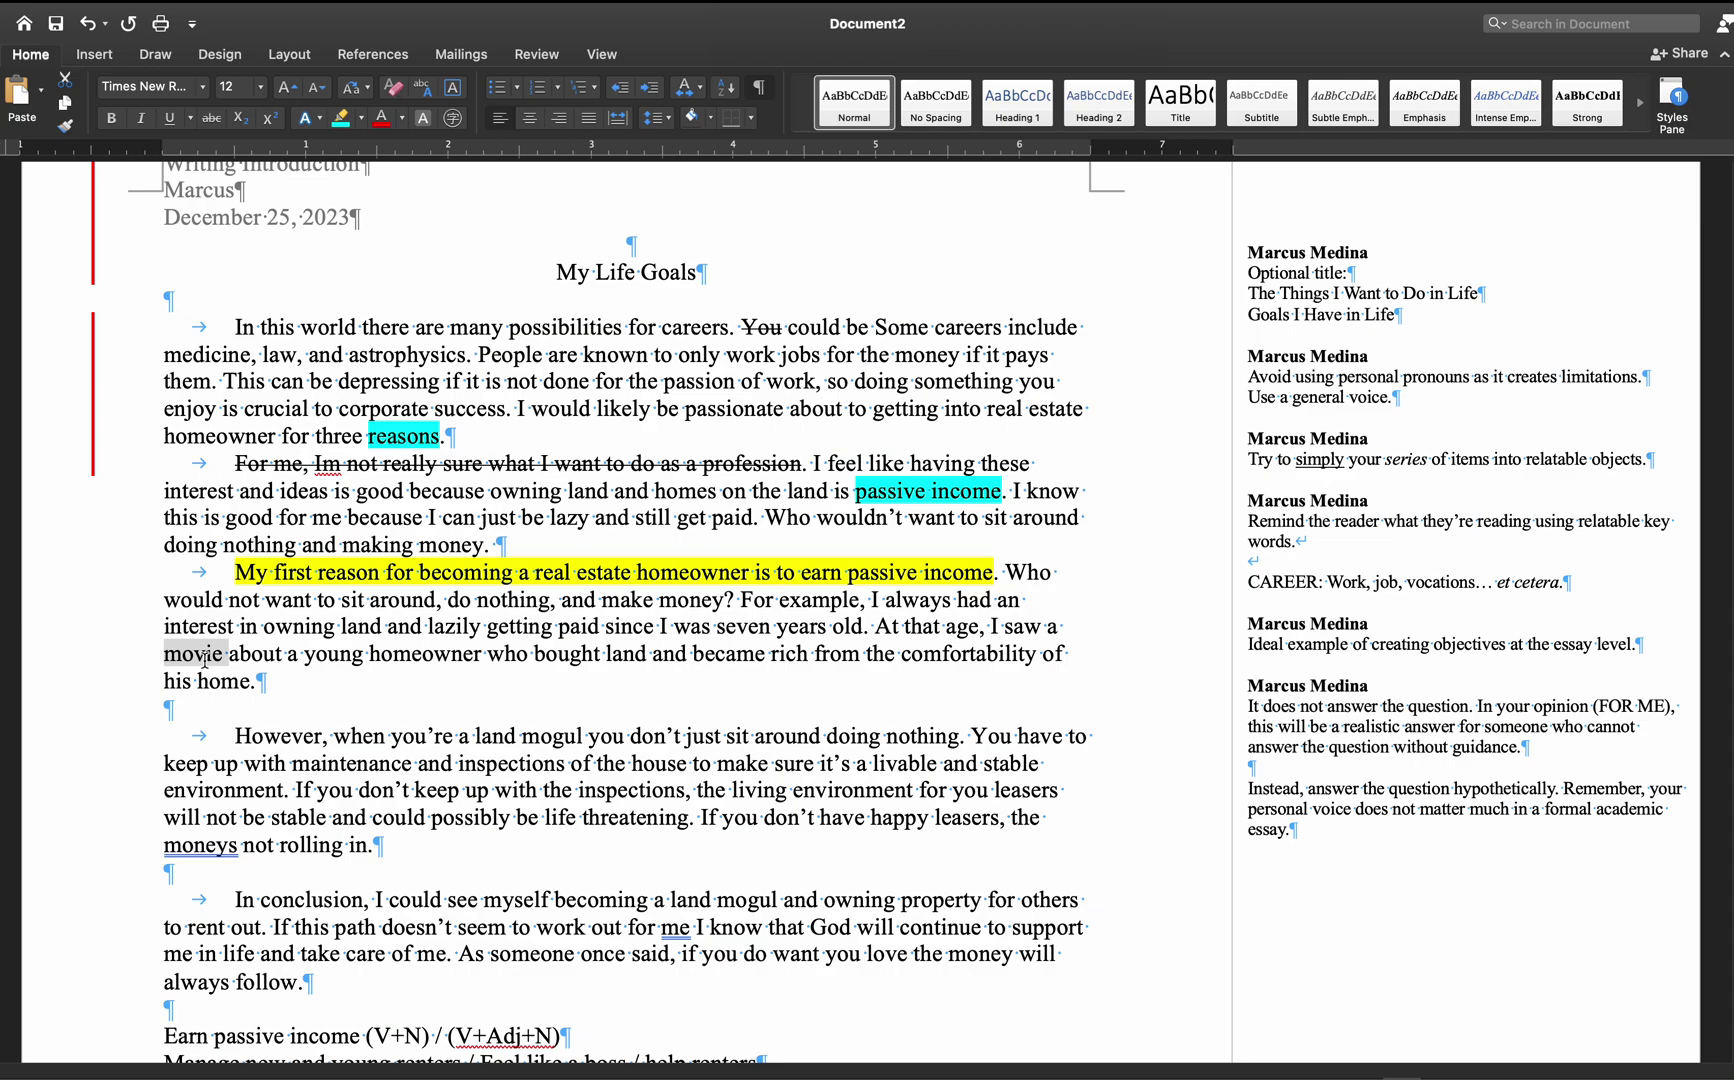
key("BackSpace")
key("BackSpace")
key("BackSpace")
key("BackSpace")
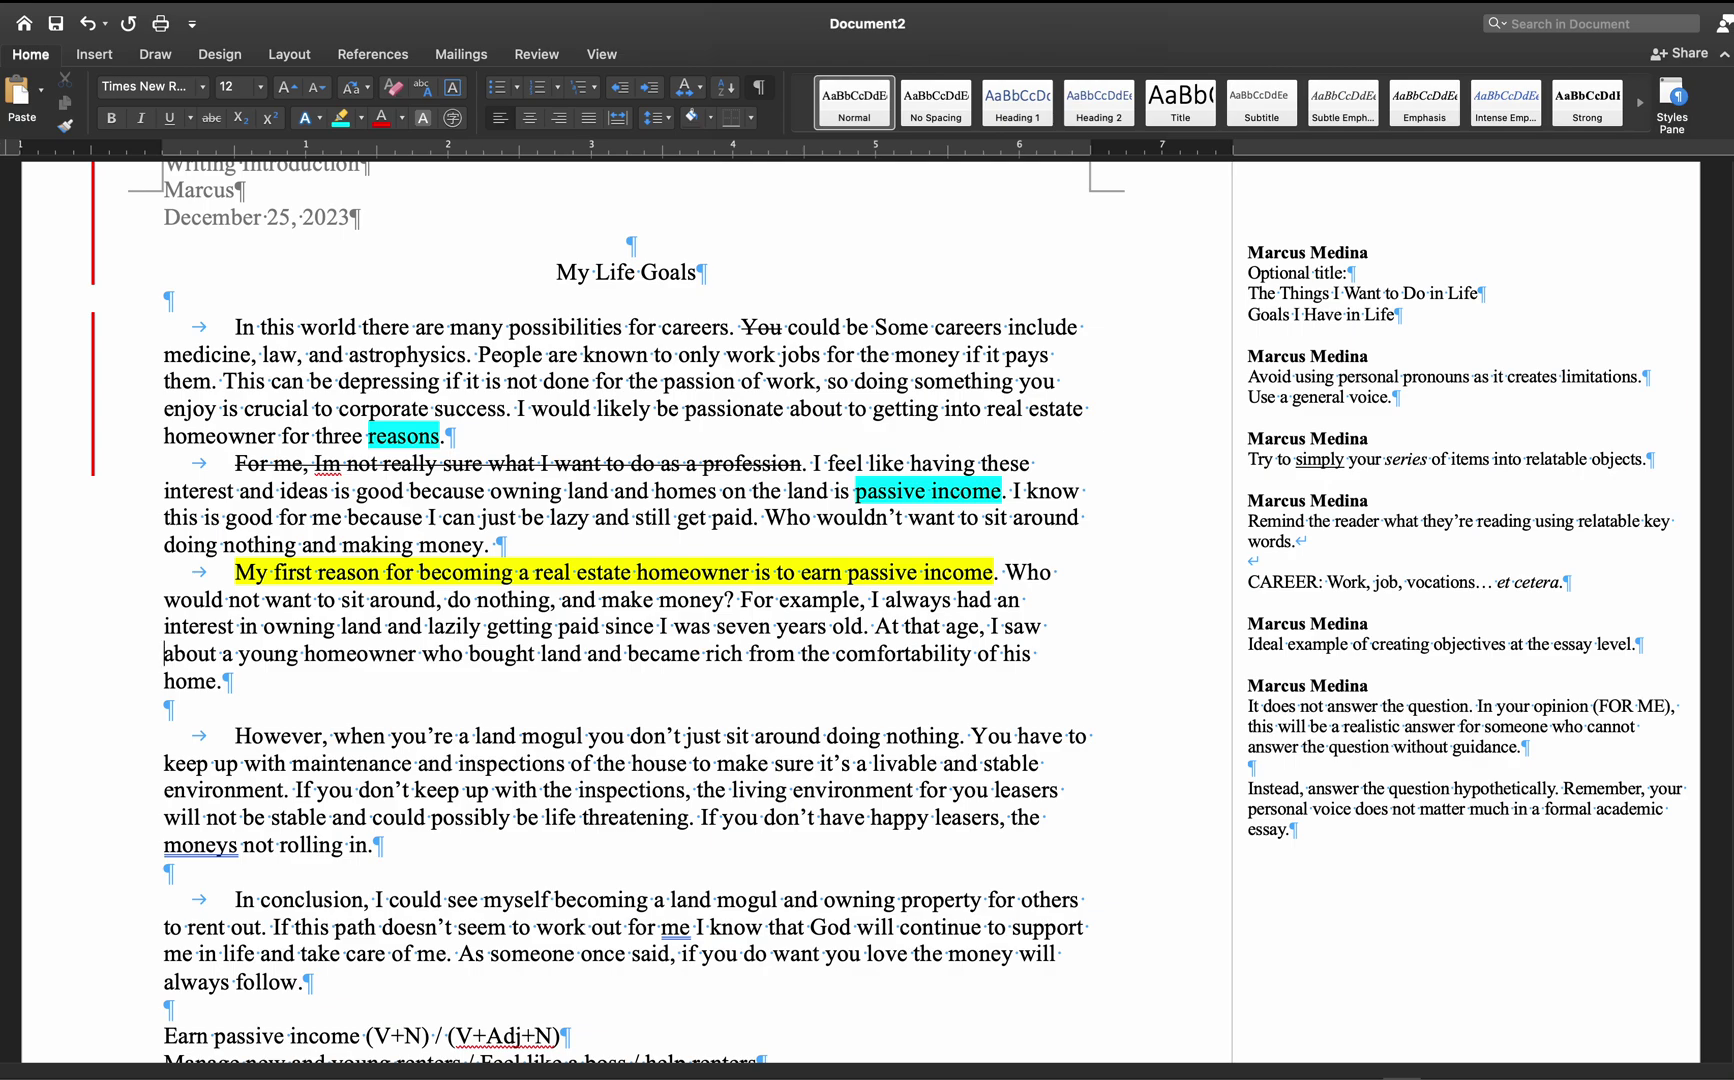
type("The Name of ")
type("the Movie")
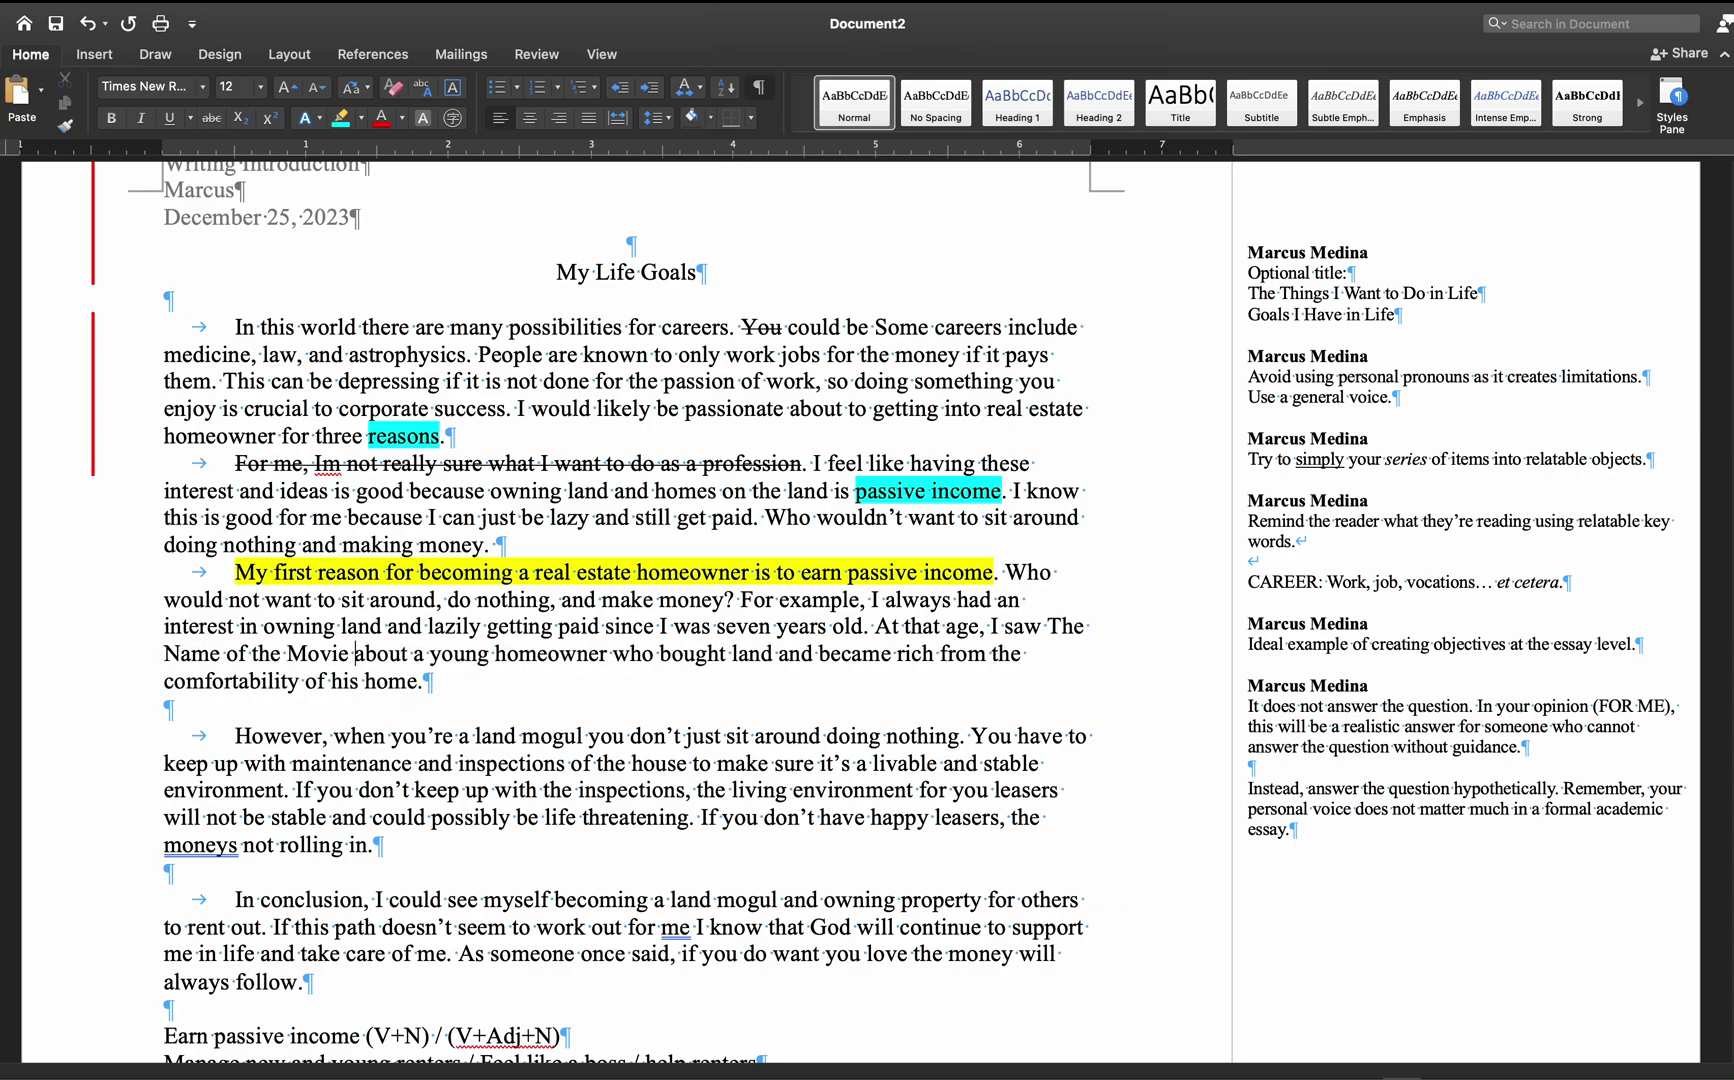
- Italicize the placeholder title "The Name of the Movie"
left_click_drag(1049, 626, 352, 653)
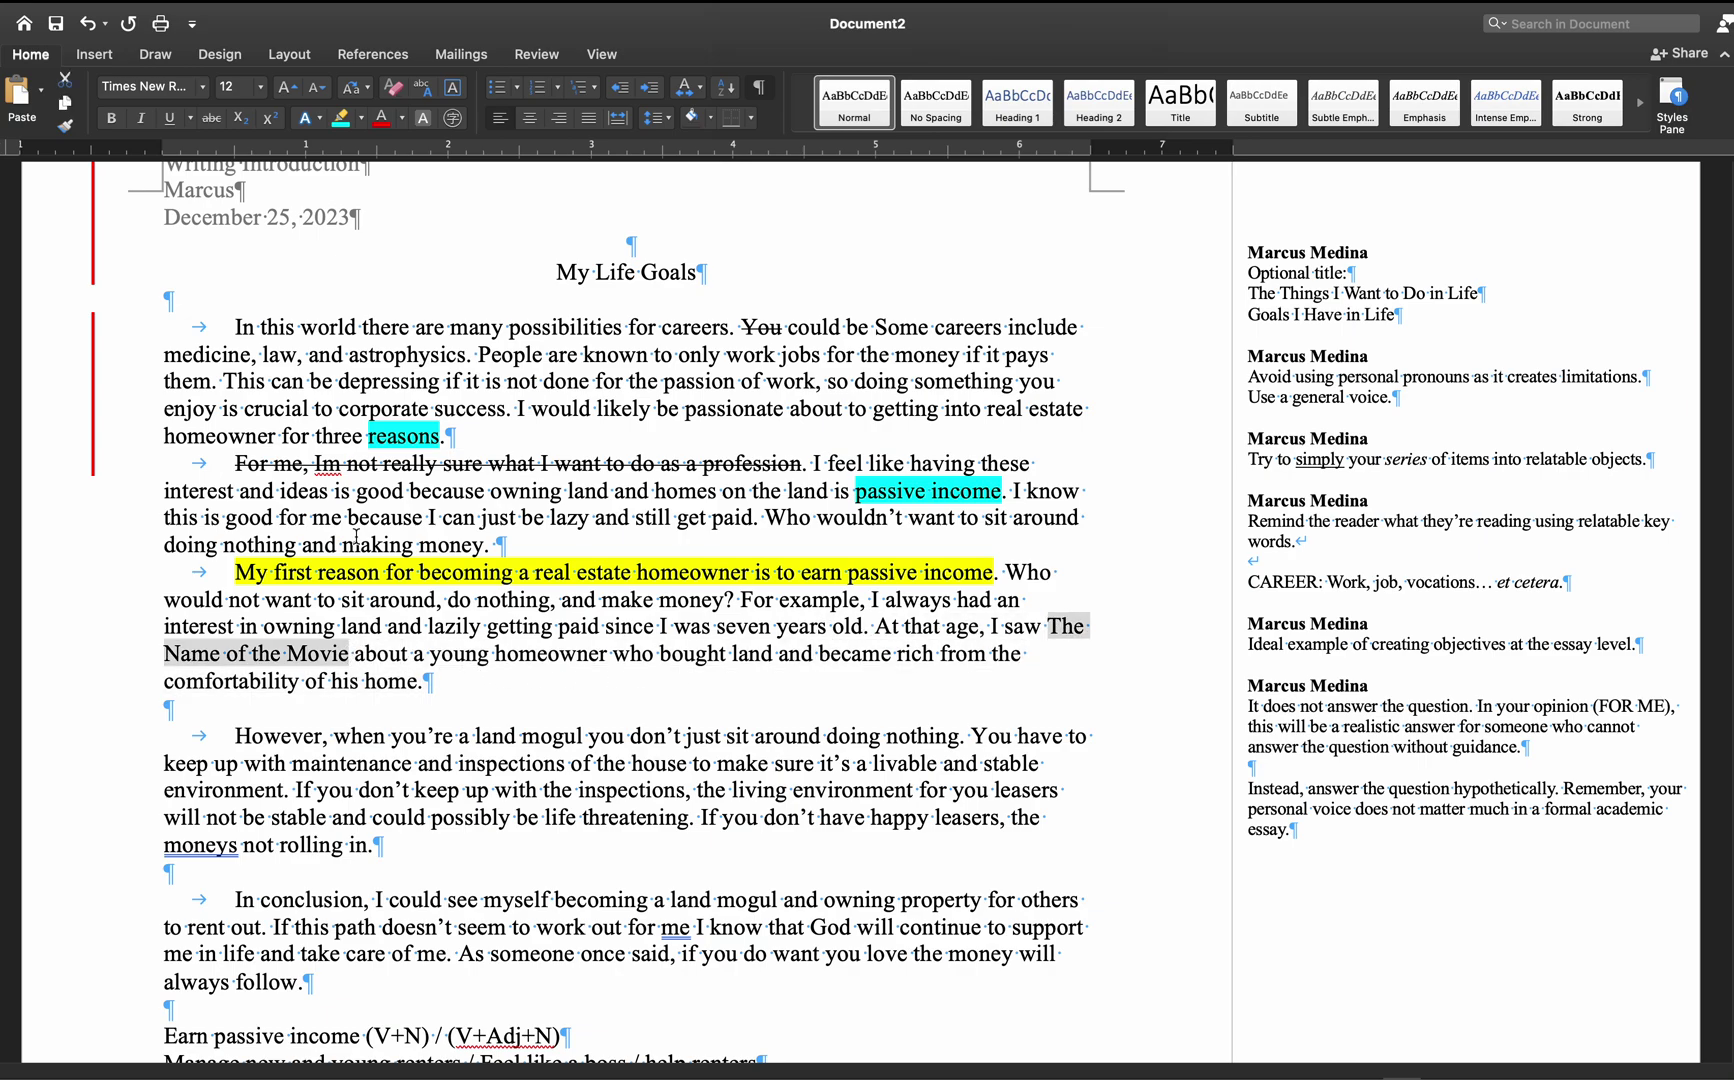
left_click(141, 118)
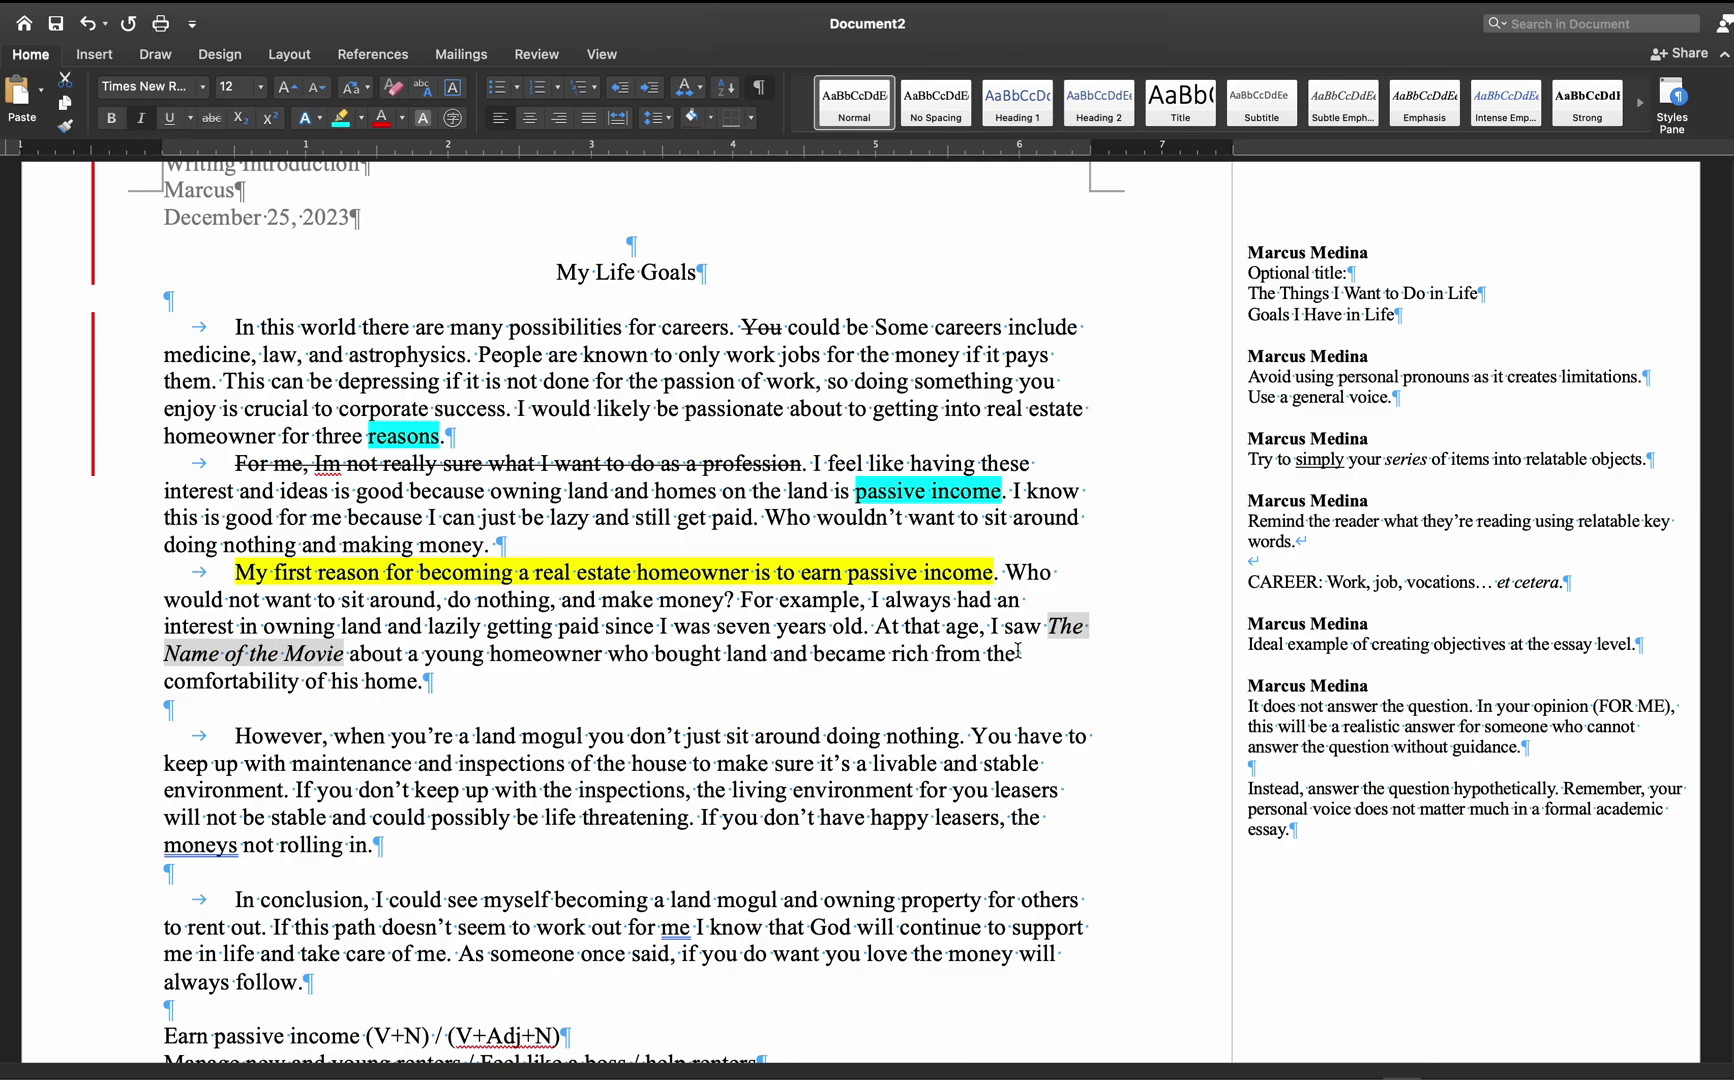
scroll(1062, 635, "up", 5)
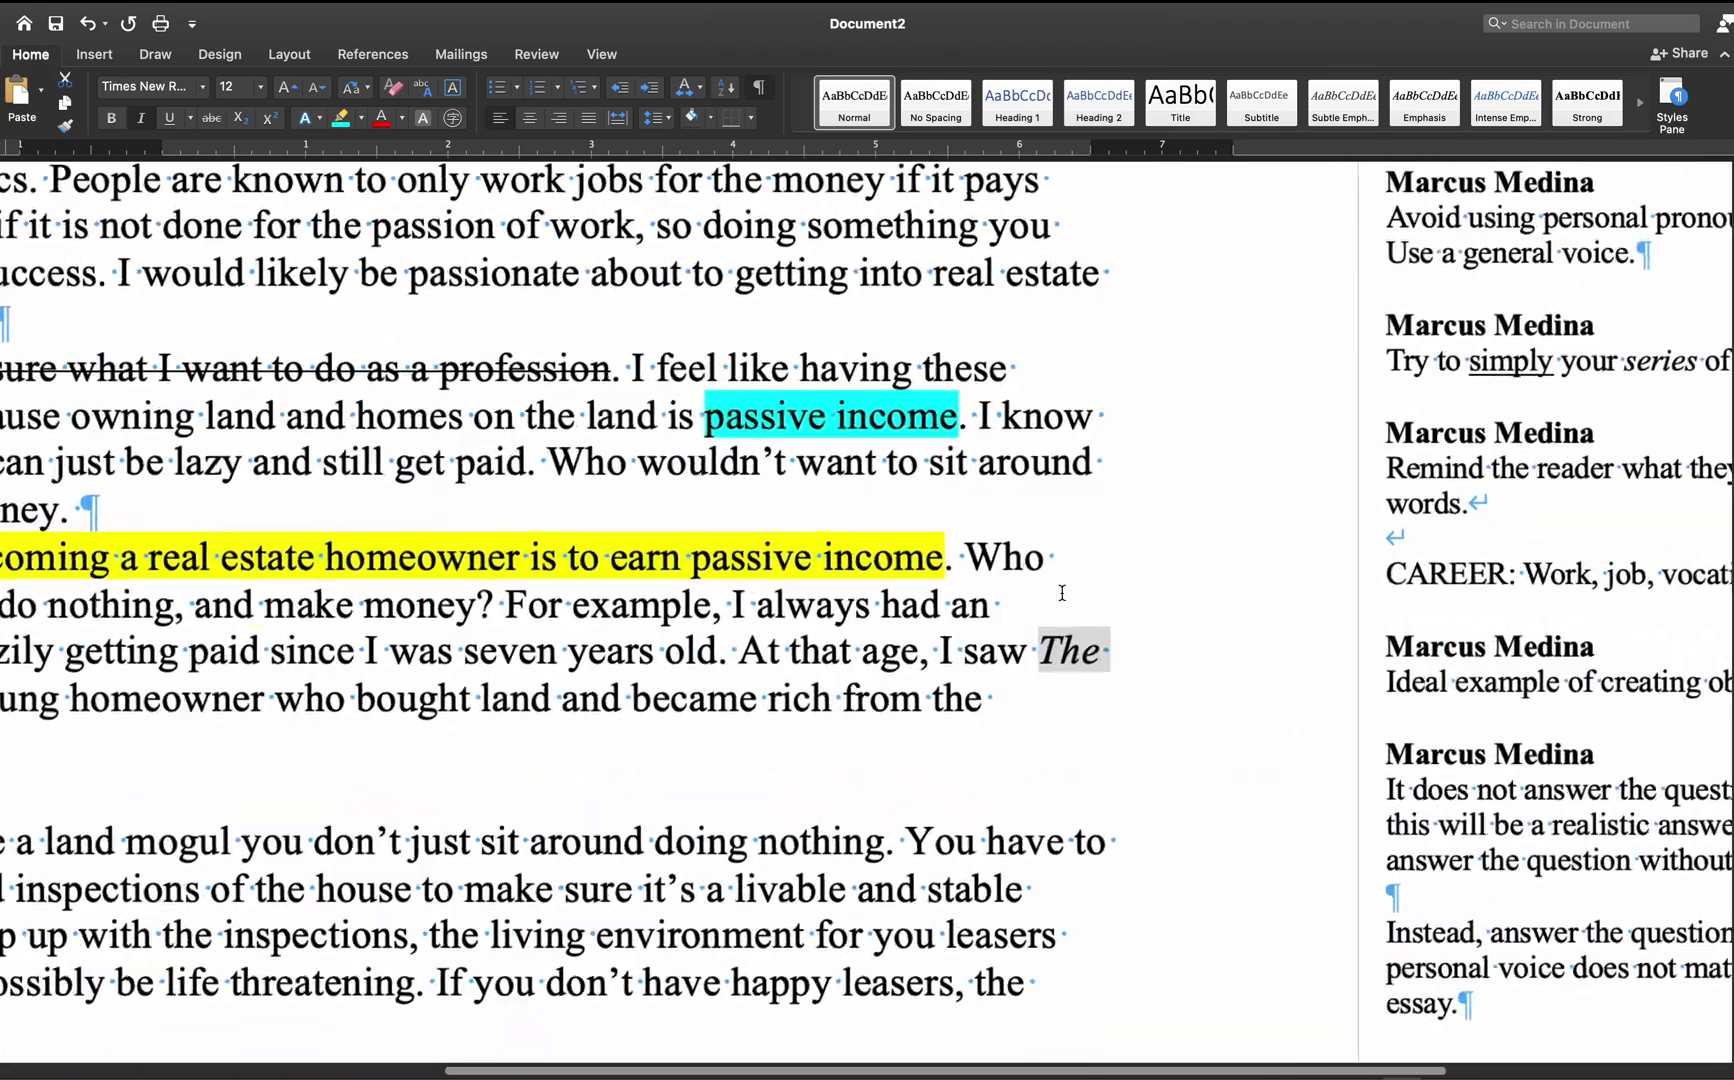
scroll(1047, 663, "left", 10)
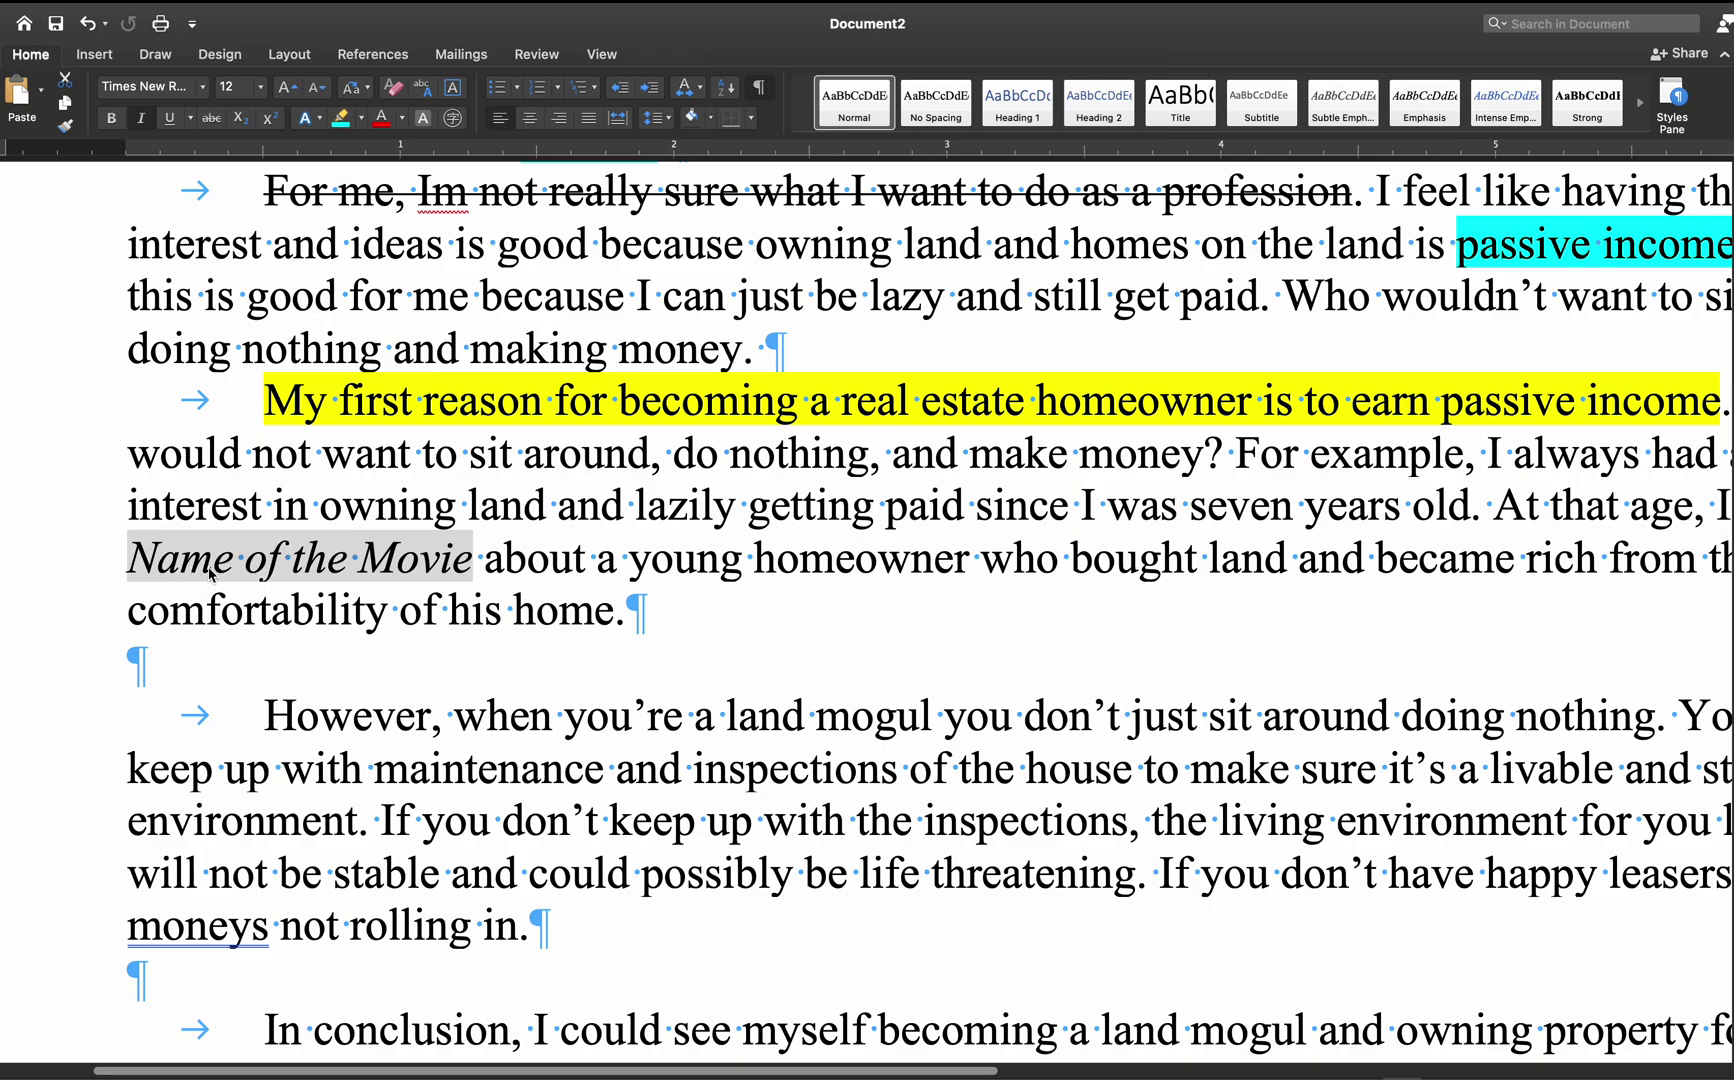
left_click(250, 568)
left_click_drag(250, 566, 350, 566)
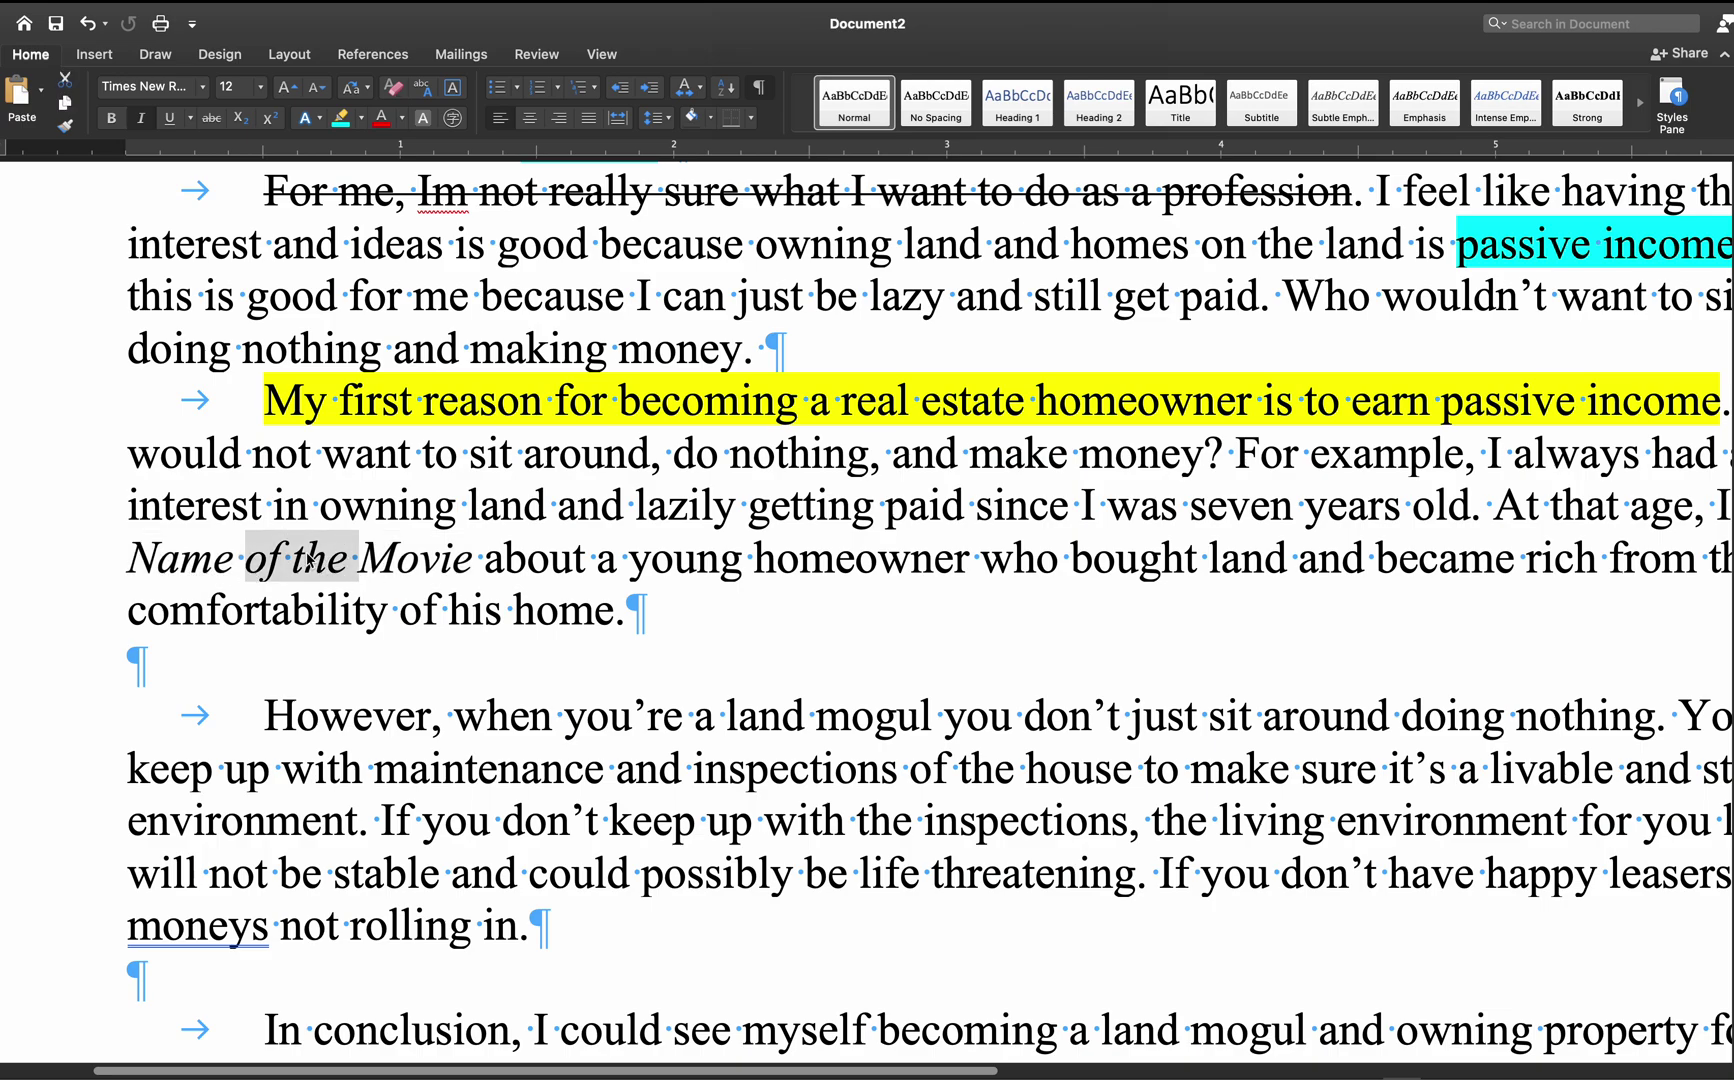
double_click(400, 563)
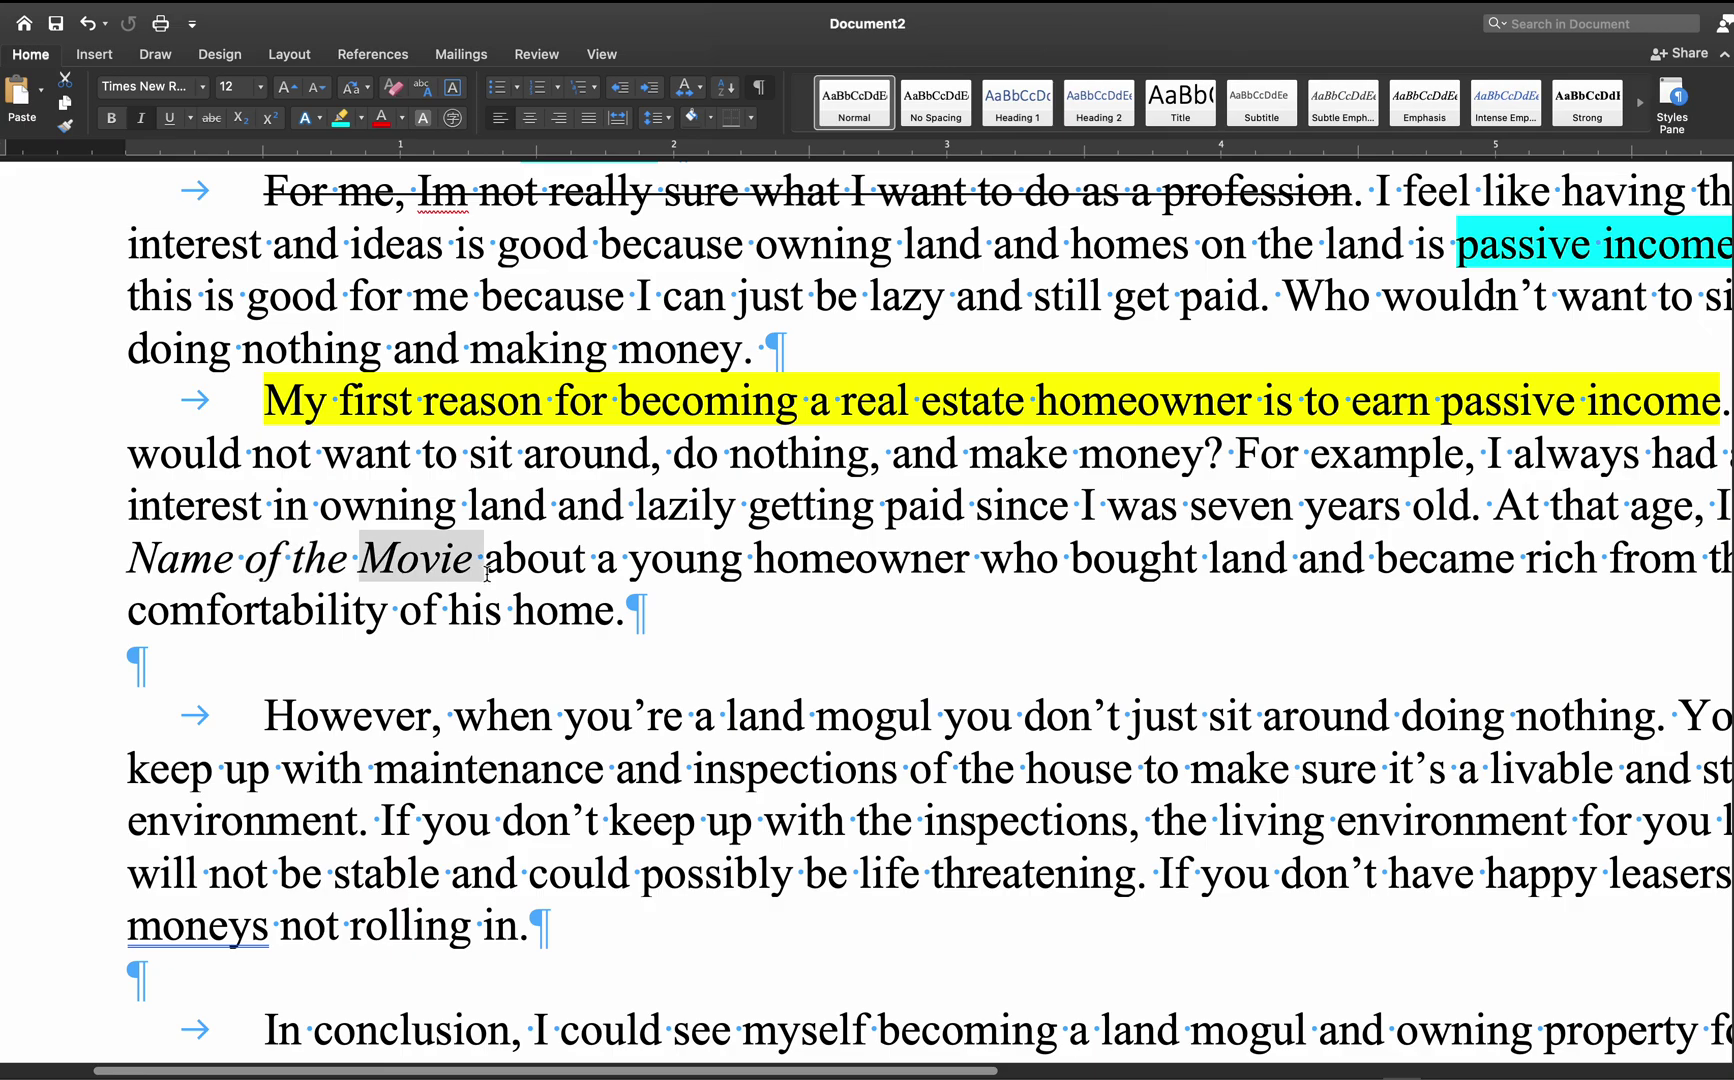
scroll(484, 605, "down", 5)
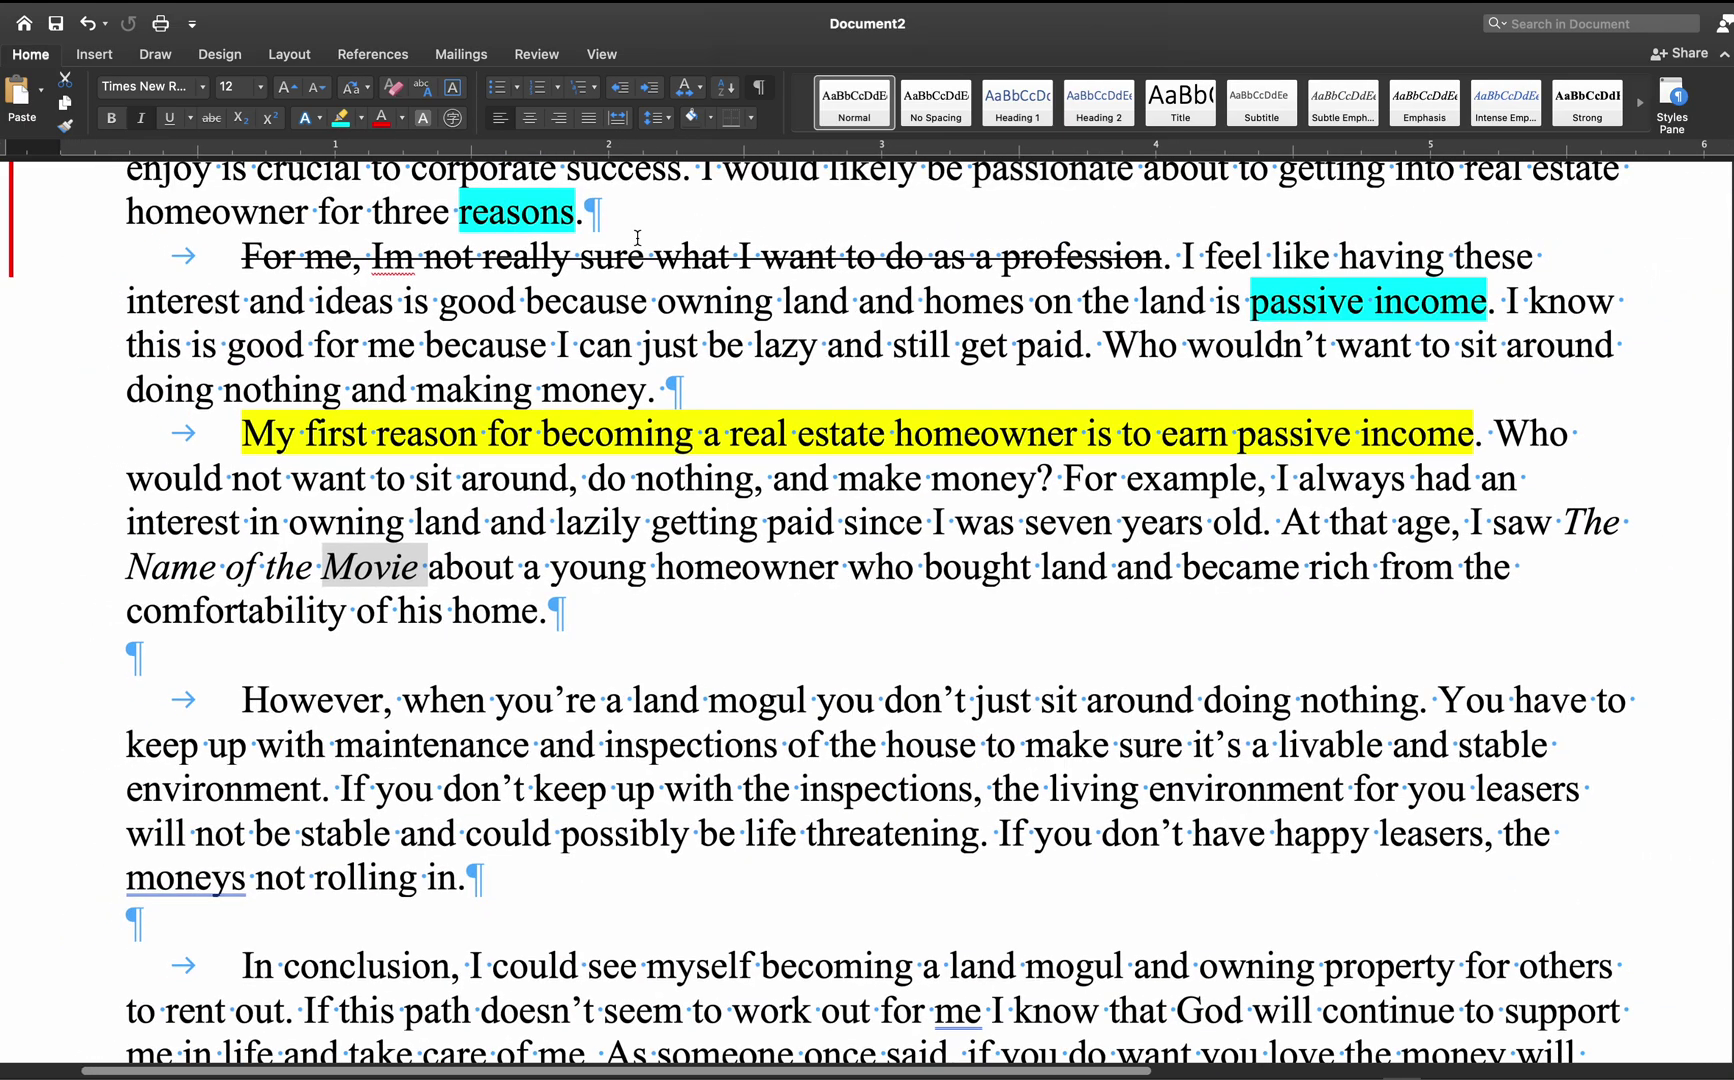
- Hide the formatting marks and insert "Moneymaking" before "Movie" in the italic title
left_click(759, 87)
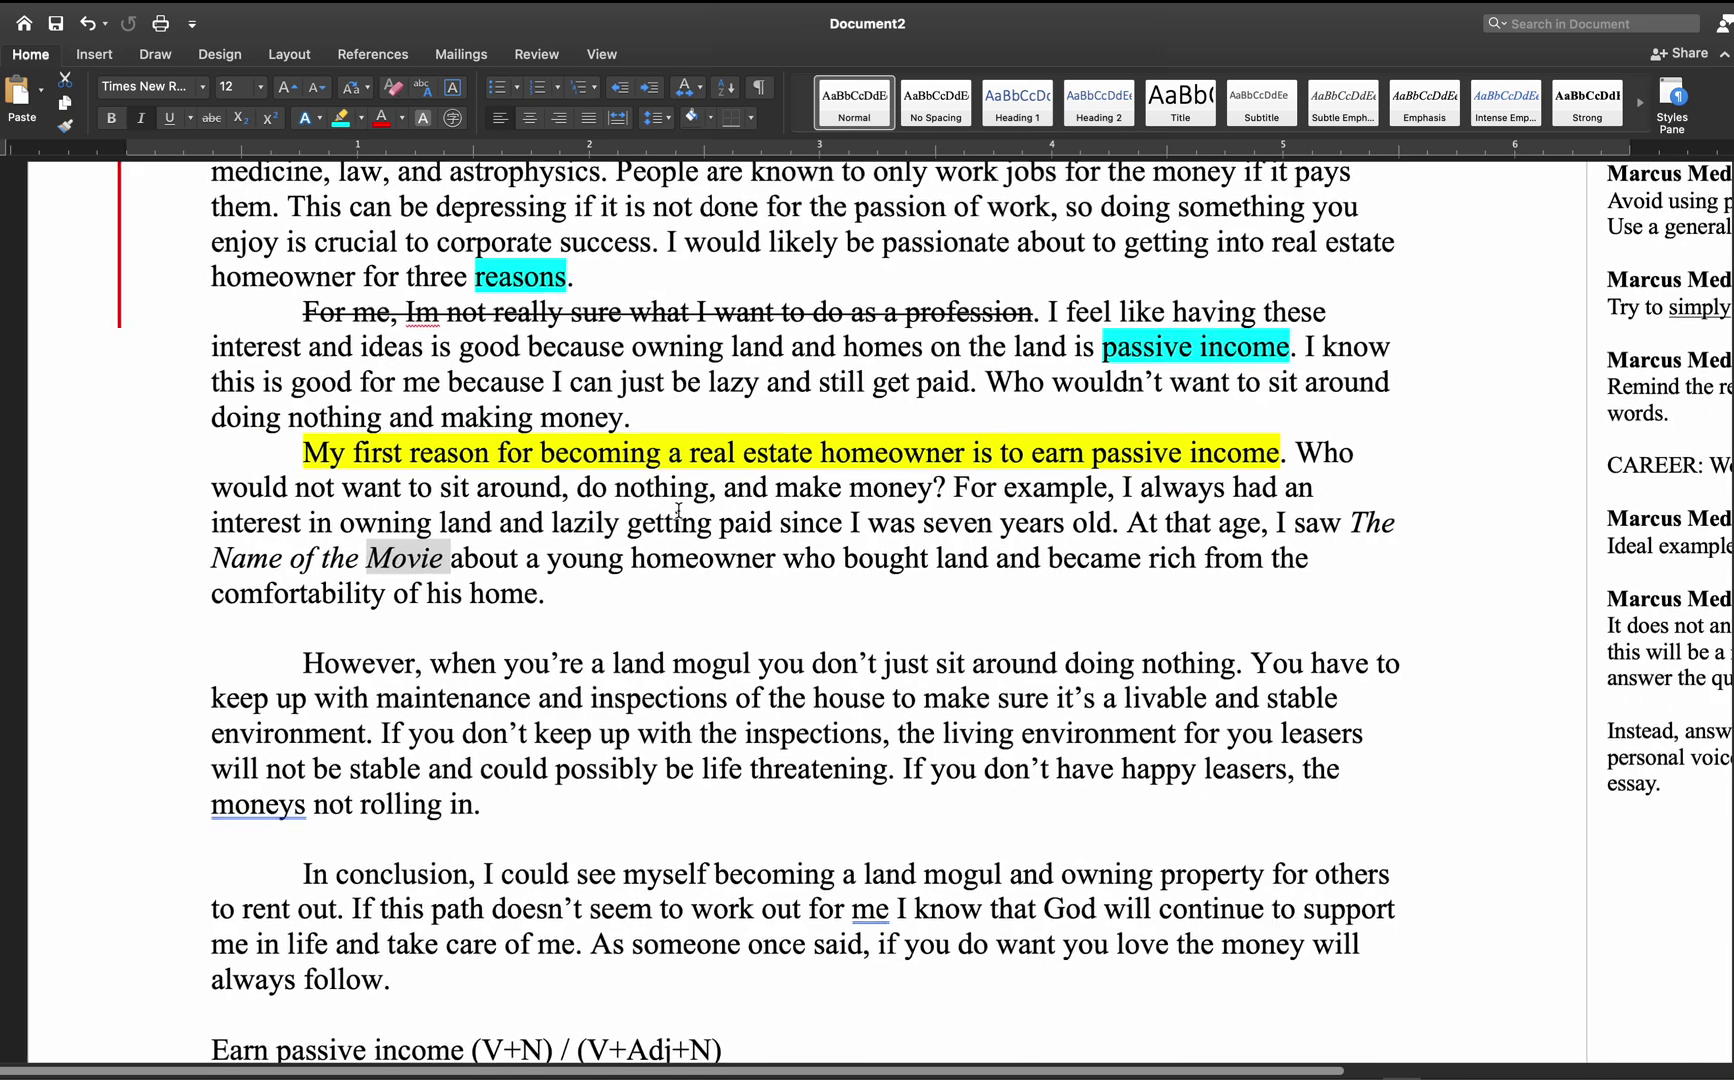
left_click(445, 560)
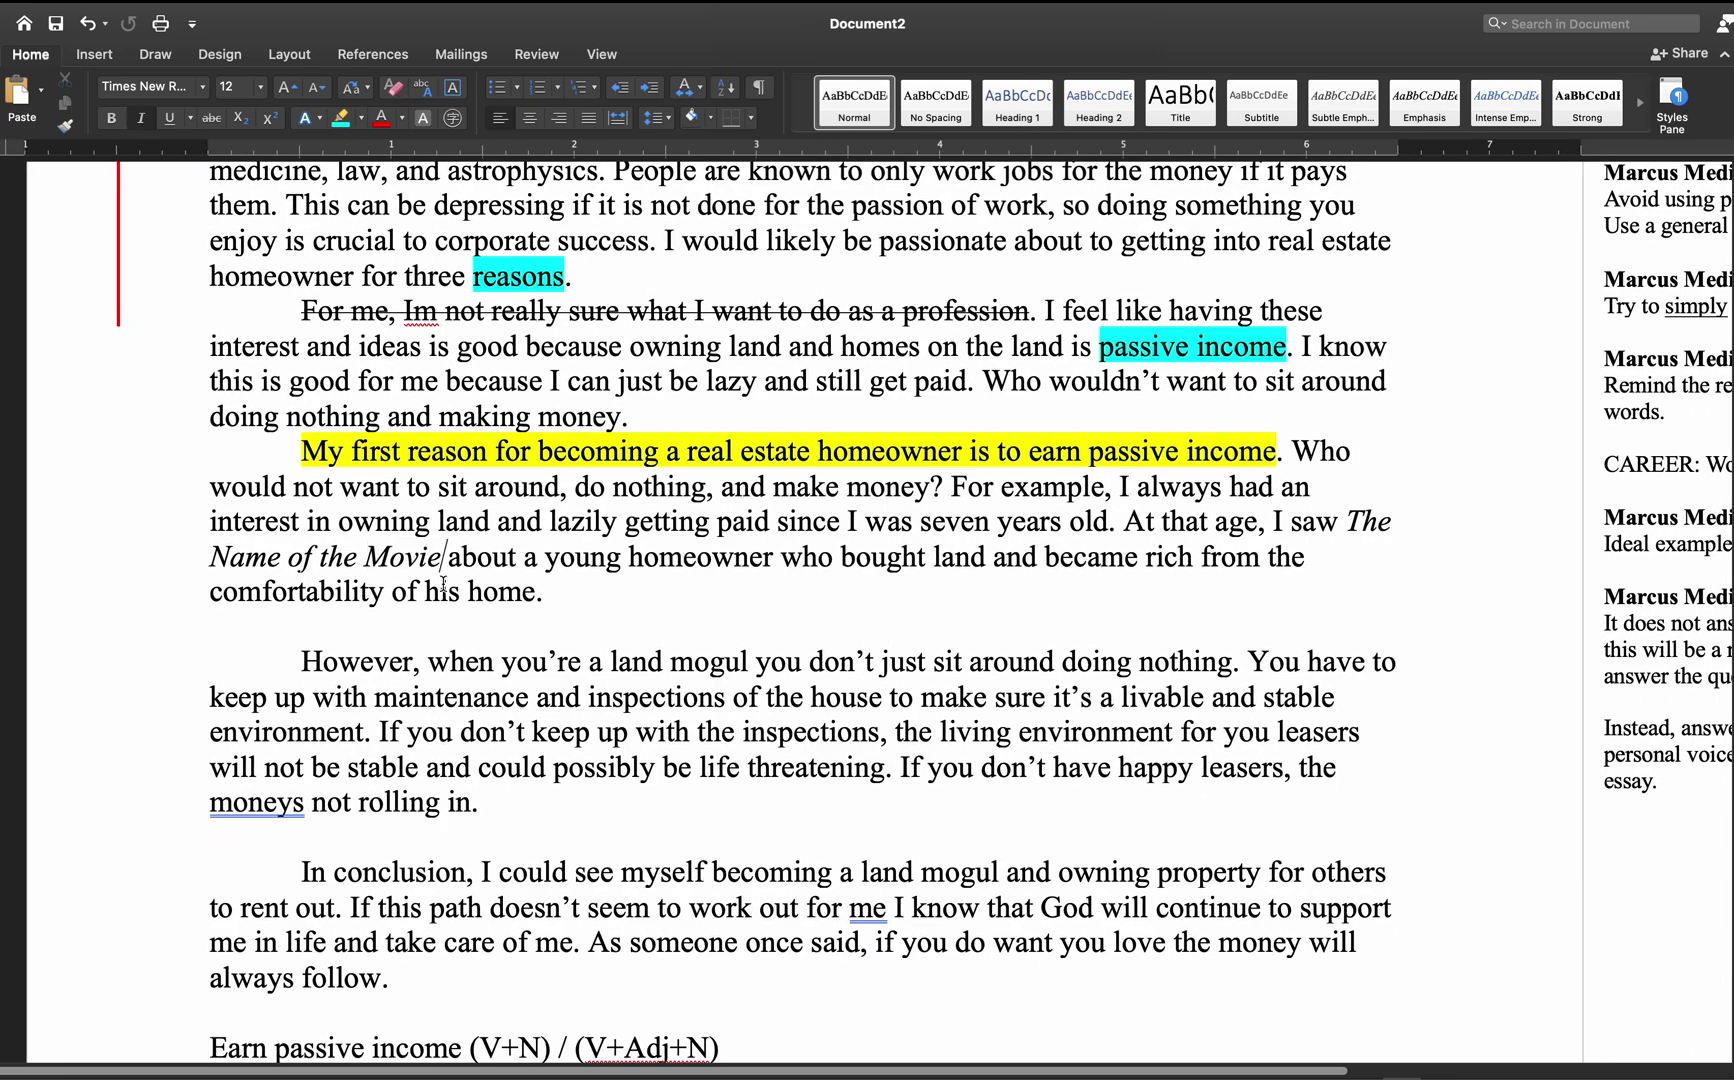
left_click(365, 557)
type("Monk")
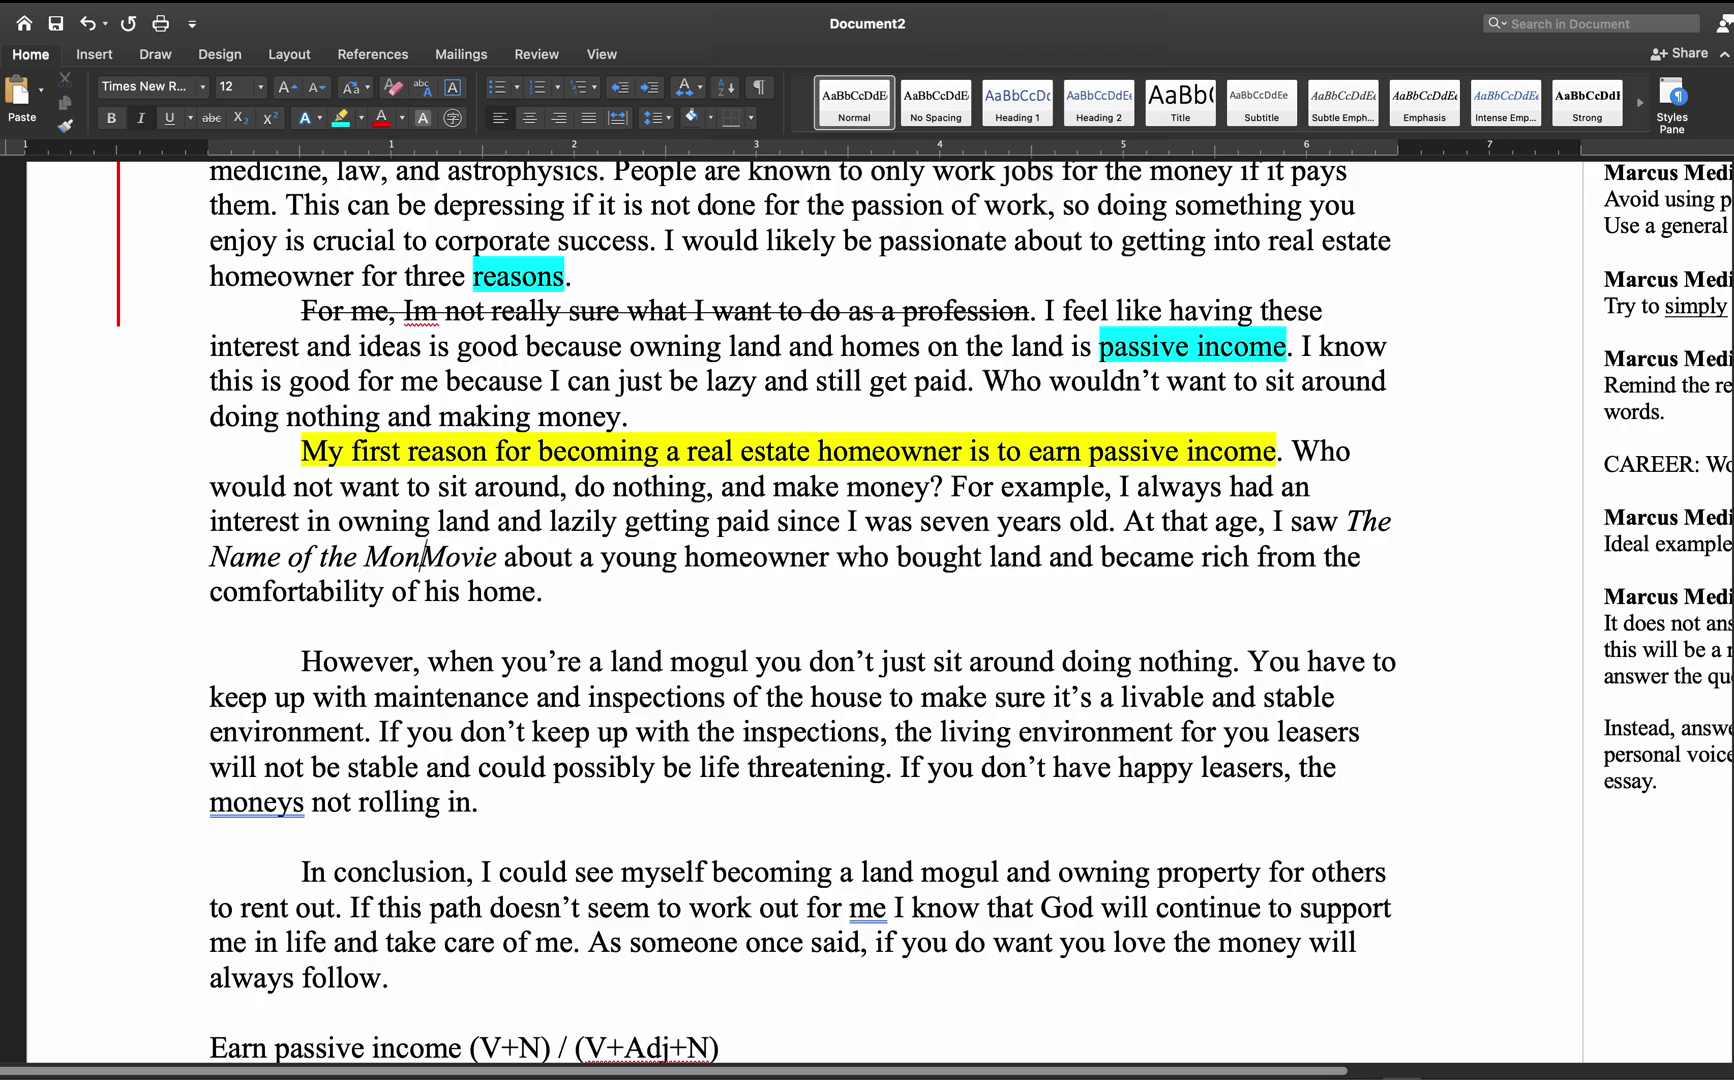
type("e")
key("BackSpace")
key("BackSpace")
type("eym")
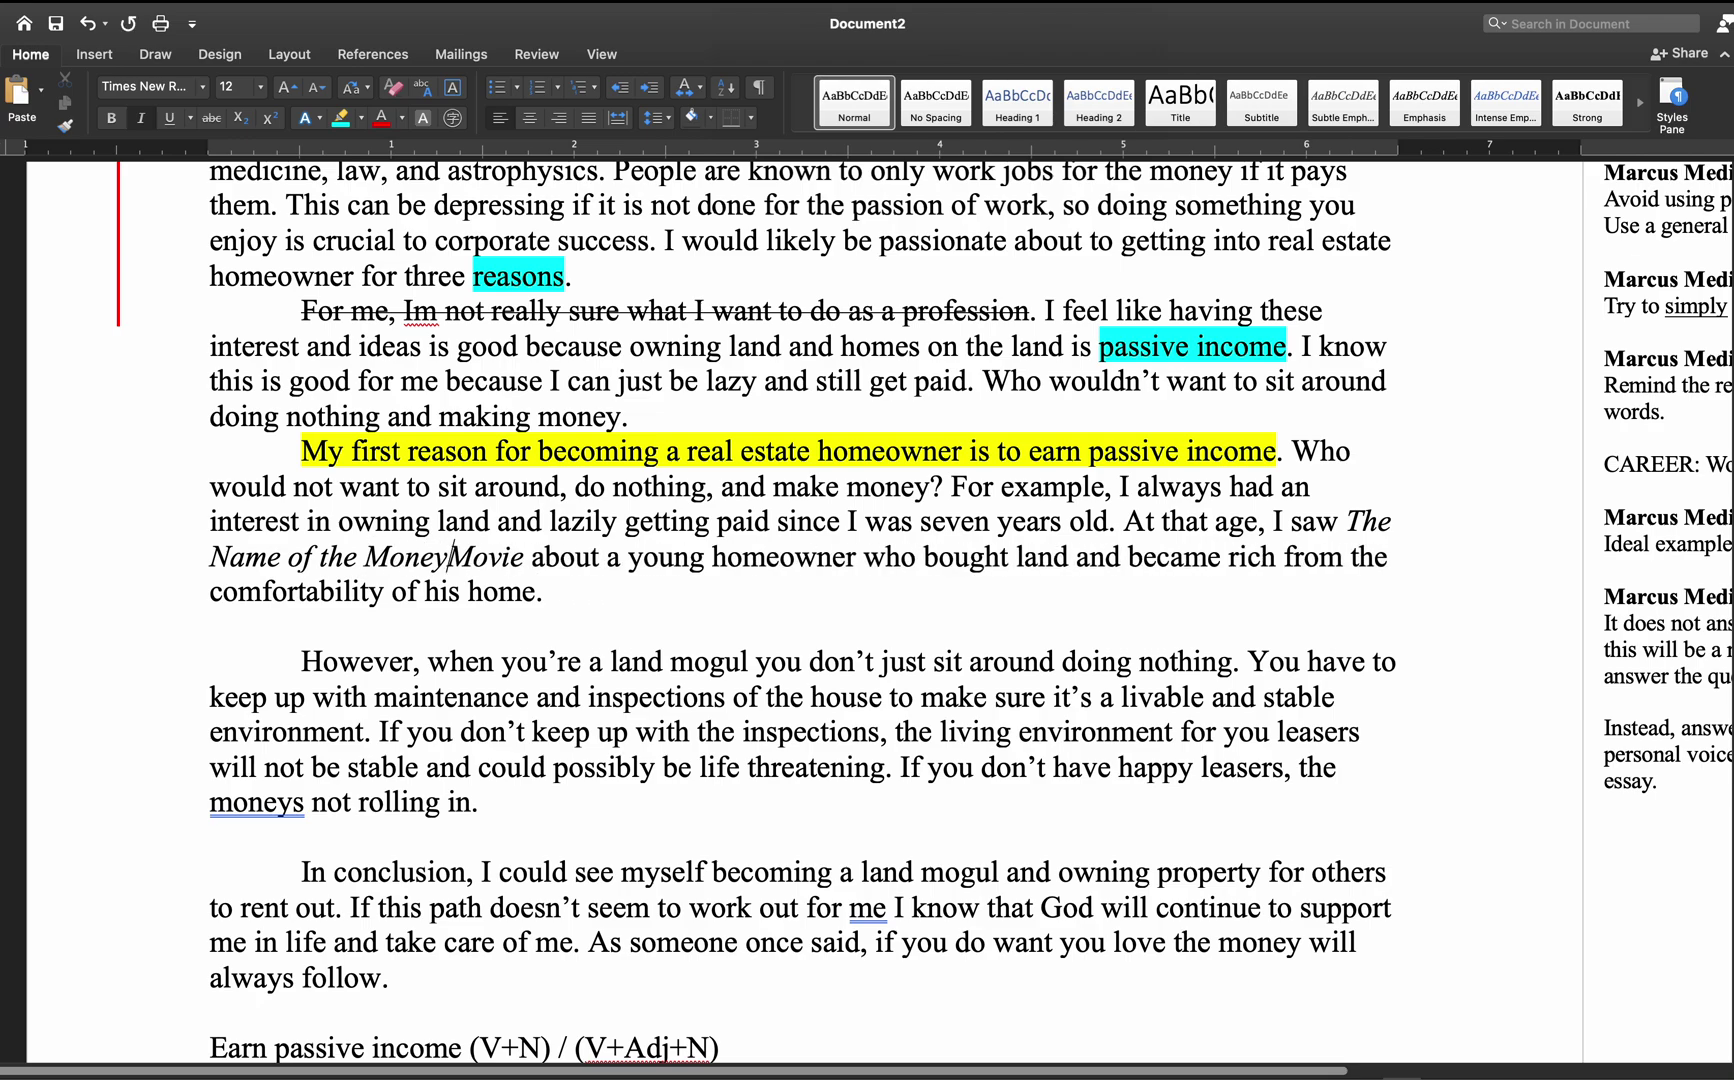
type("aking")
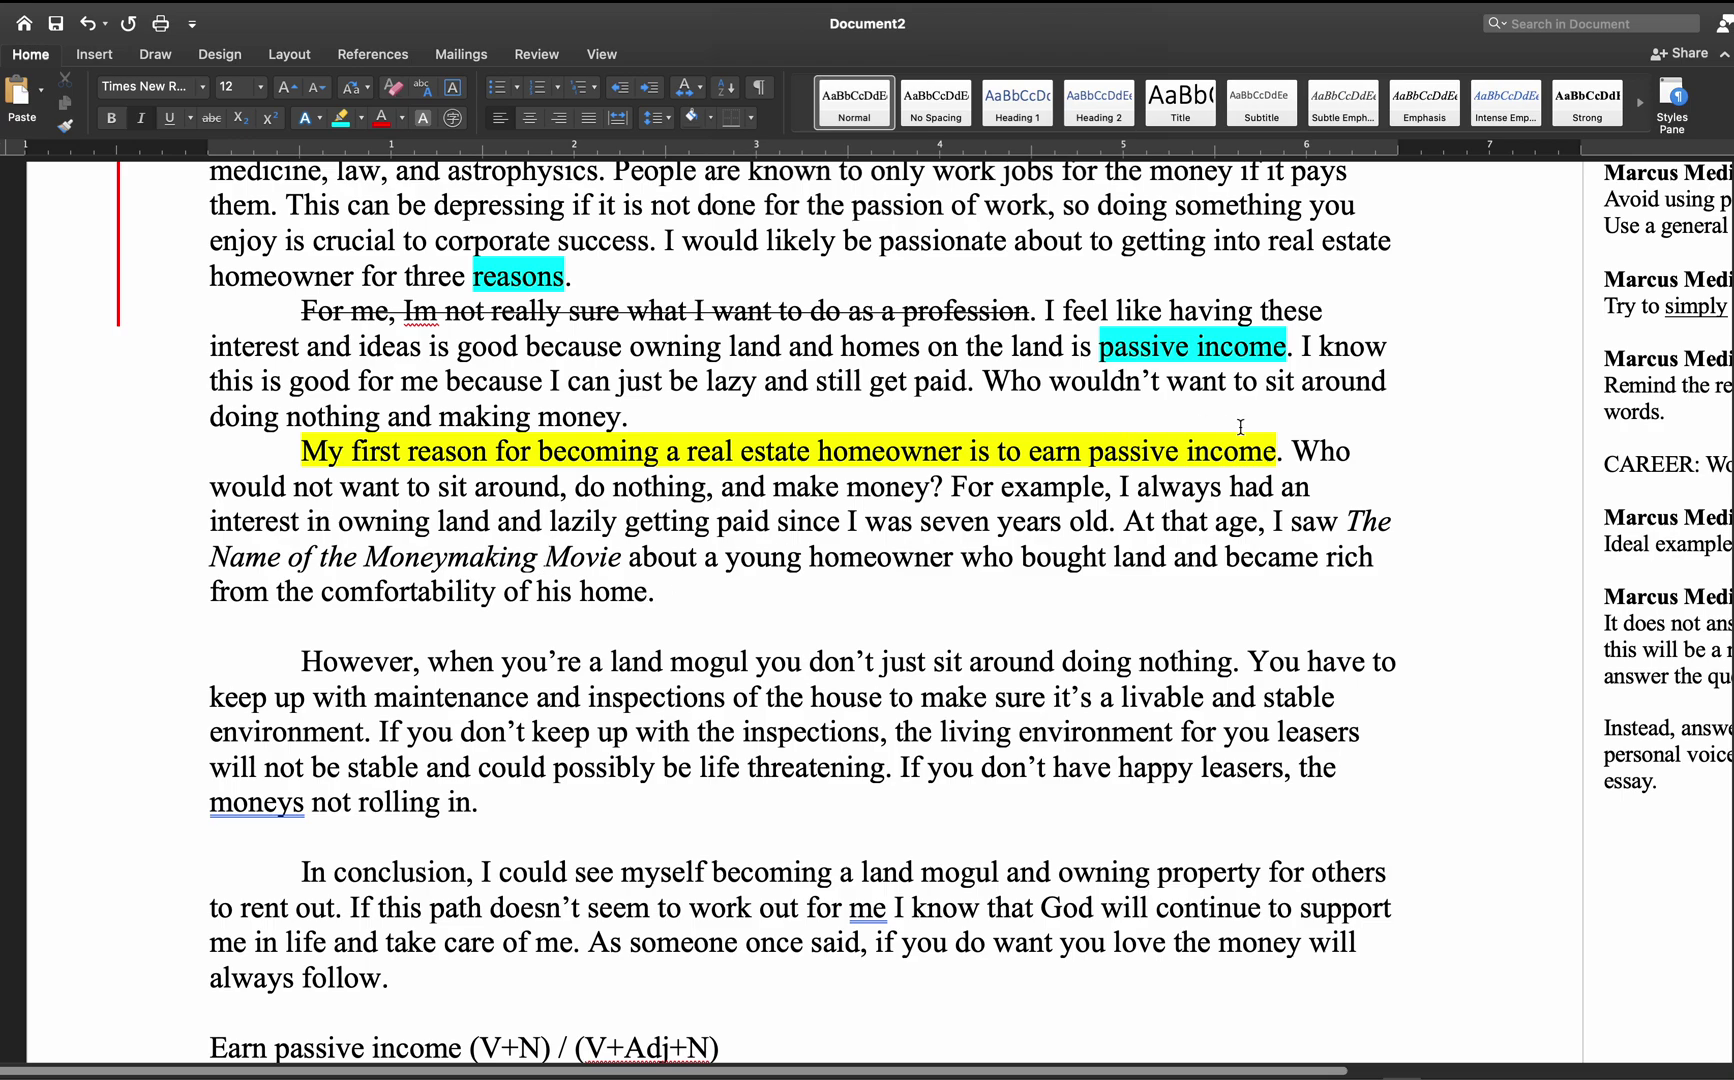
- Highlight the "For example" sentence in turquoise and the "At that age" sentence in bright green, leaving out their final periods
left_click_drag(950, 488, 1108, 521)
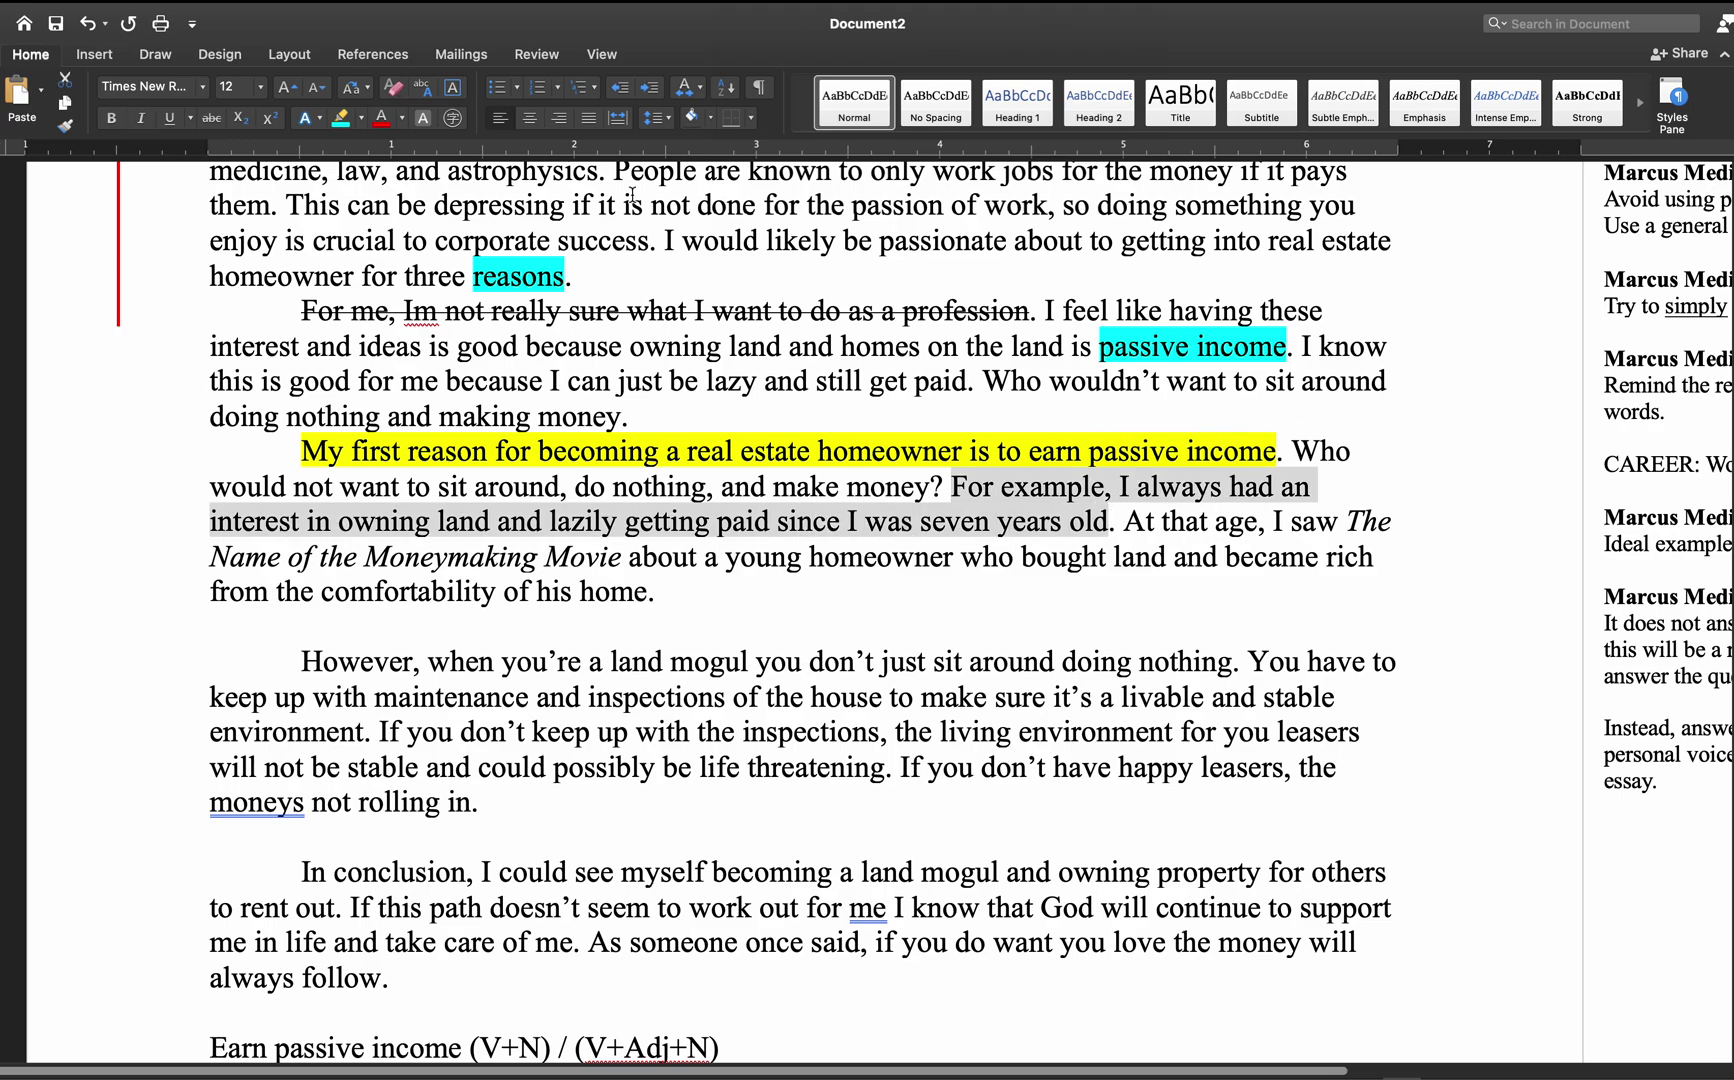
left_click(340, 118)
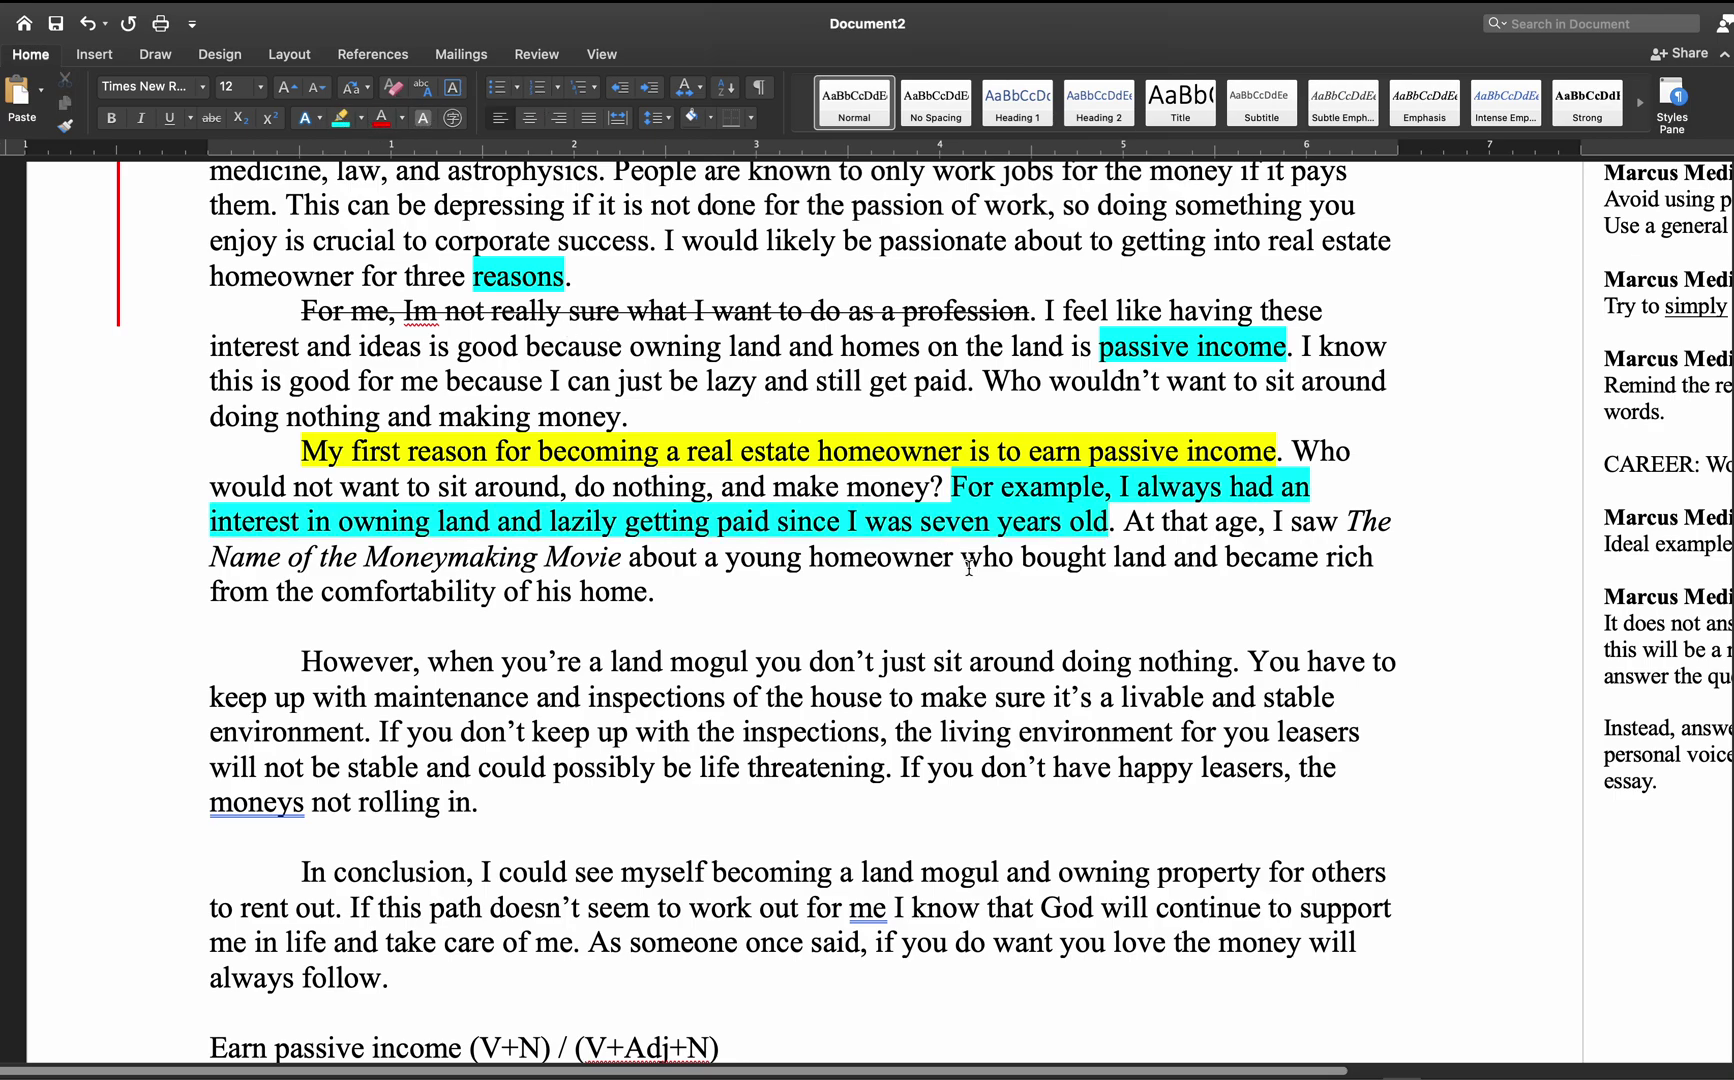
left_click_drag(1124, 521, 645, 597)
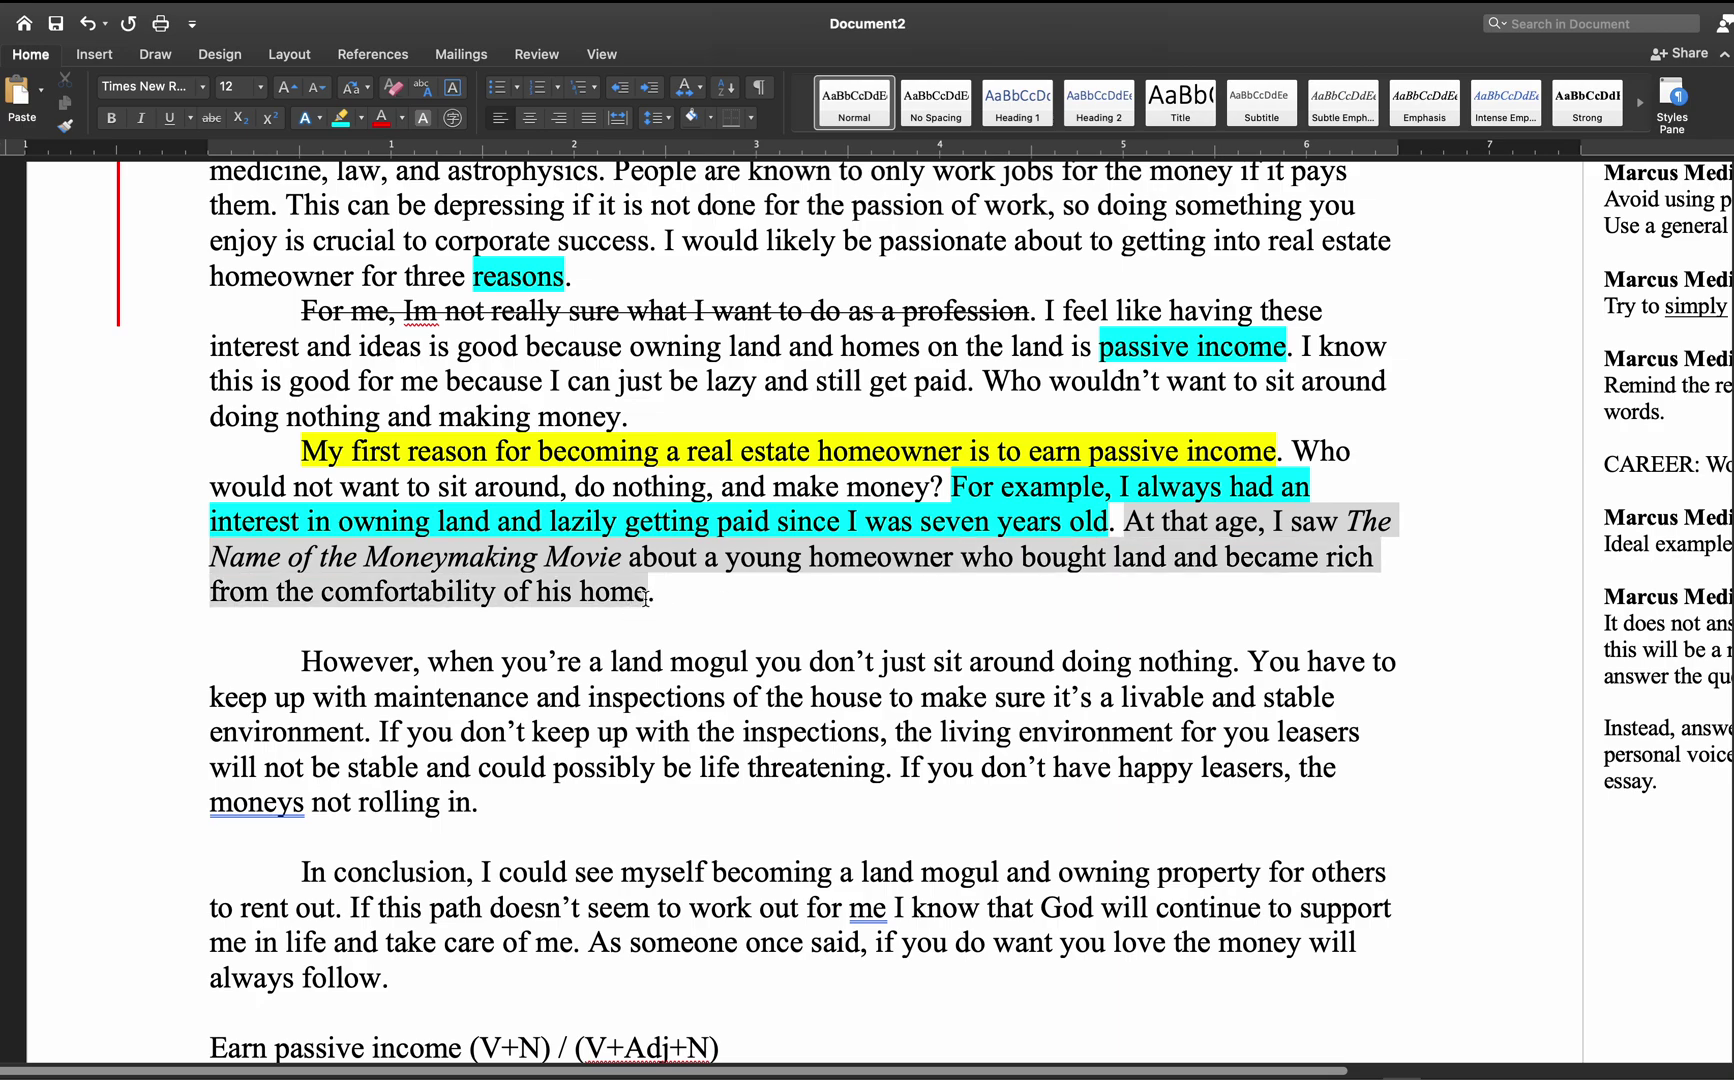
left_click(361, 118)
left_click(389, 188)
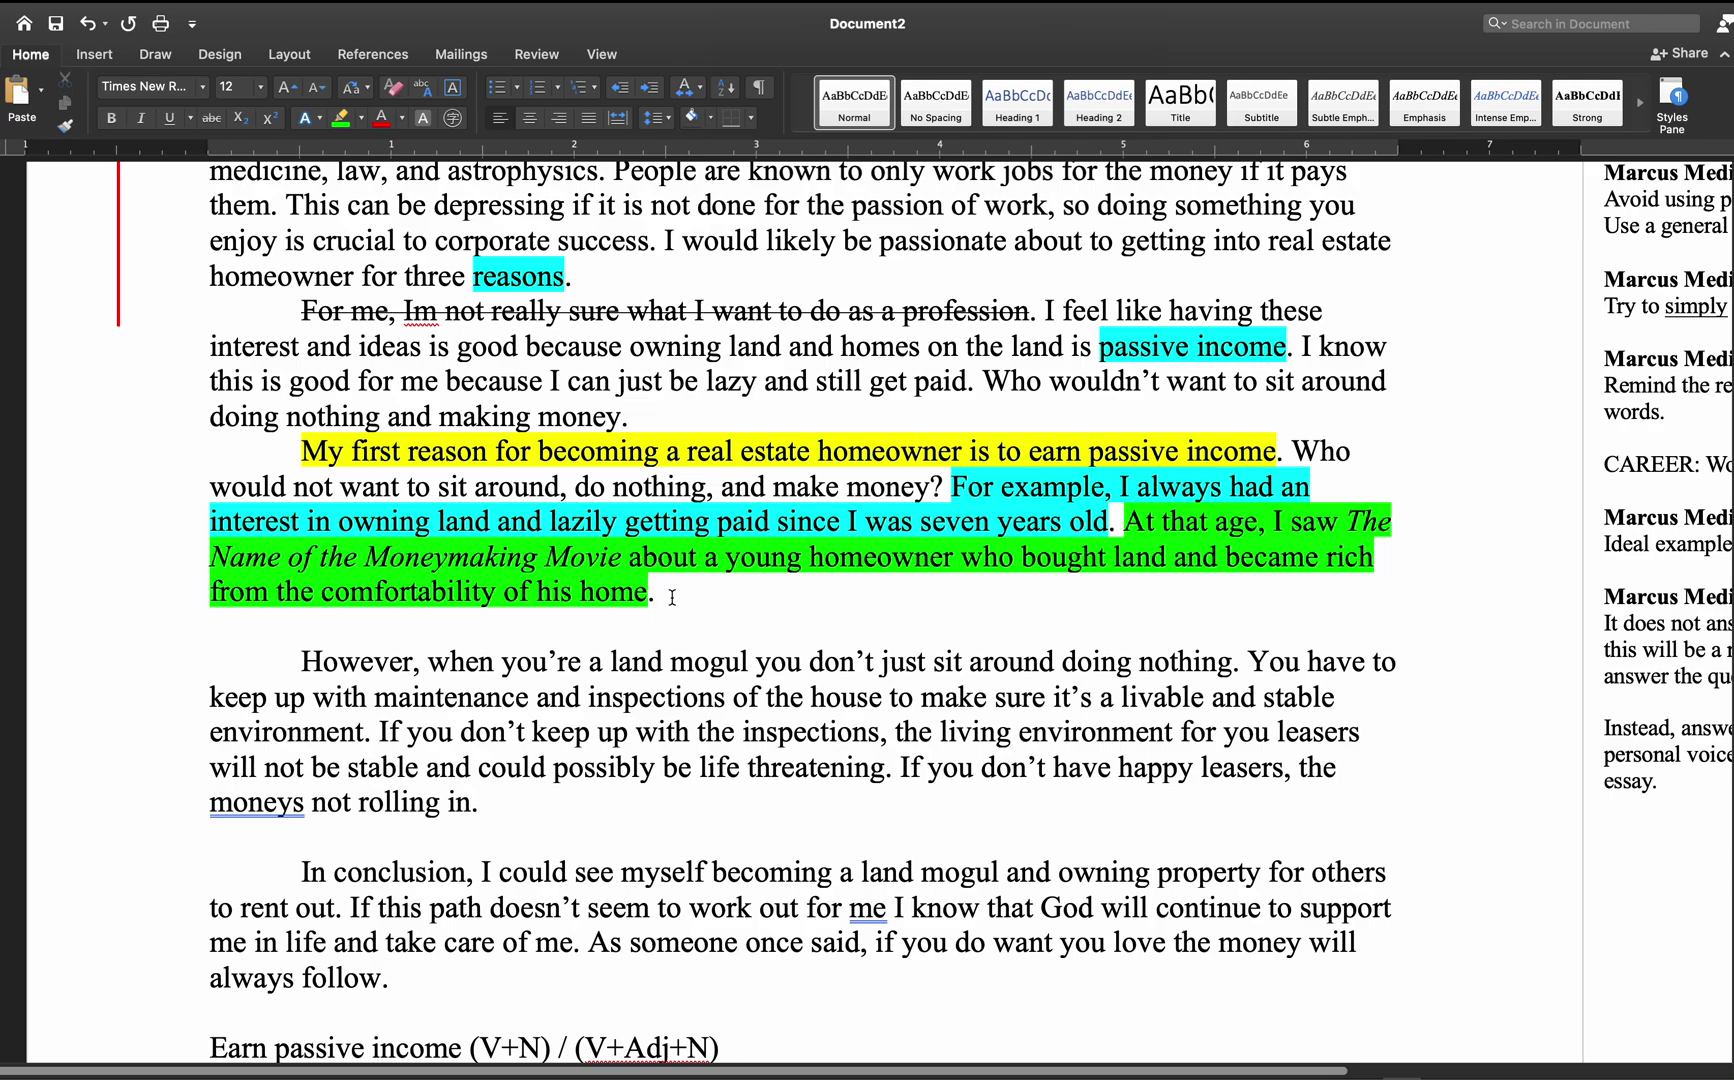
left_click(1115, 521)
left_click_drag(1125, 521, 648, 592)
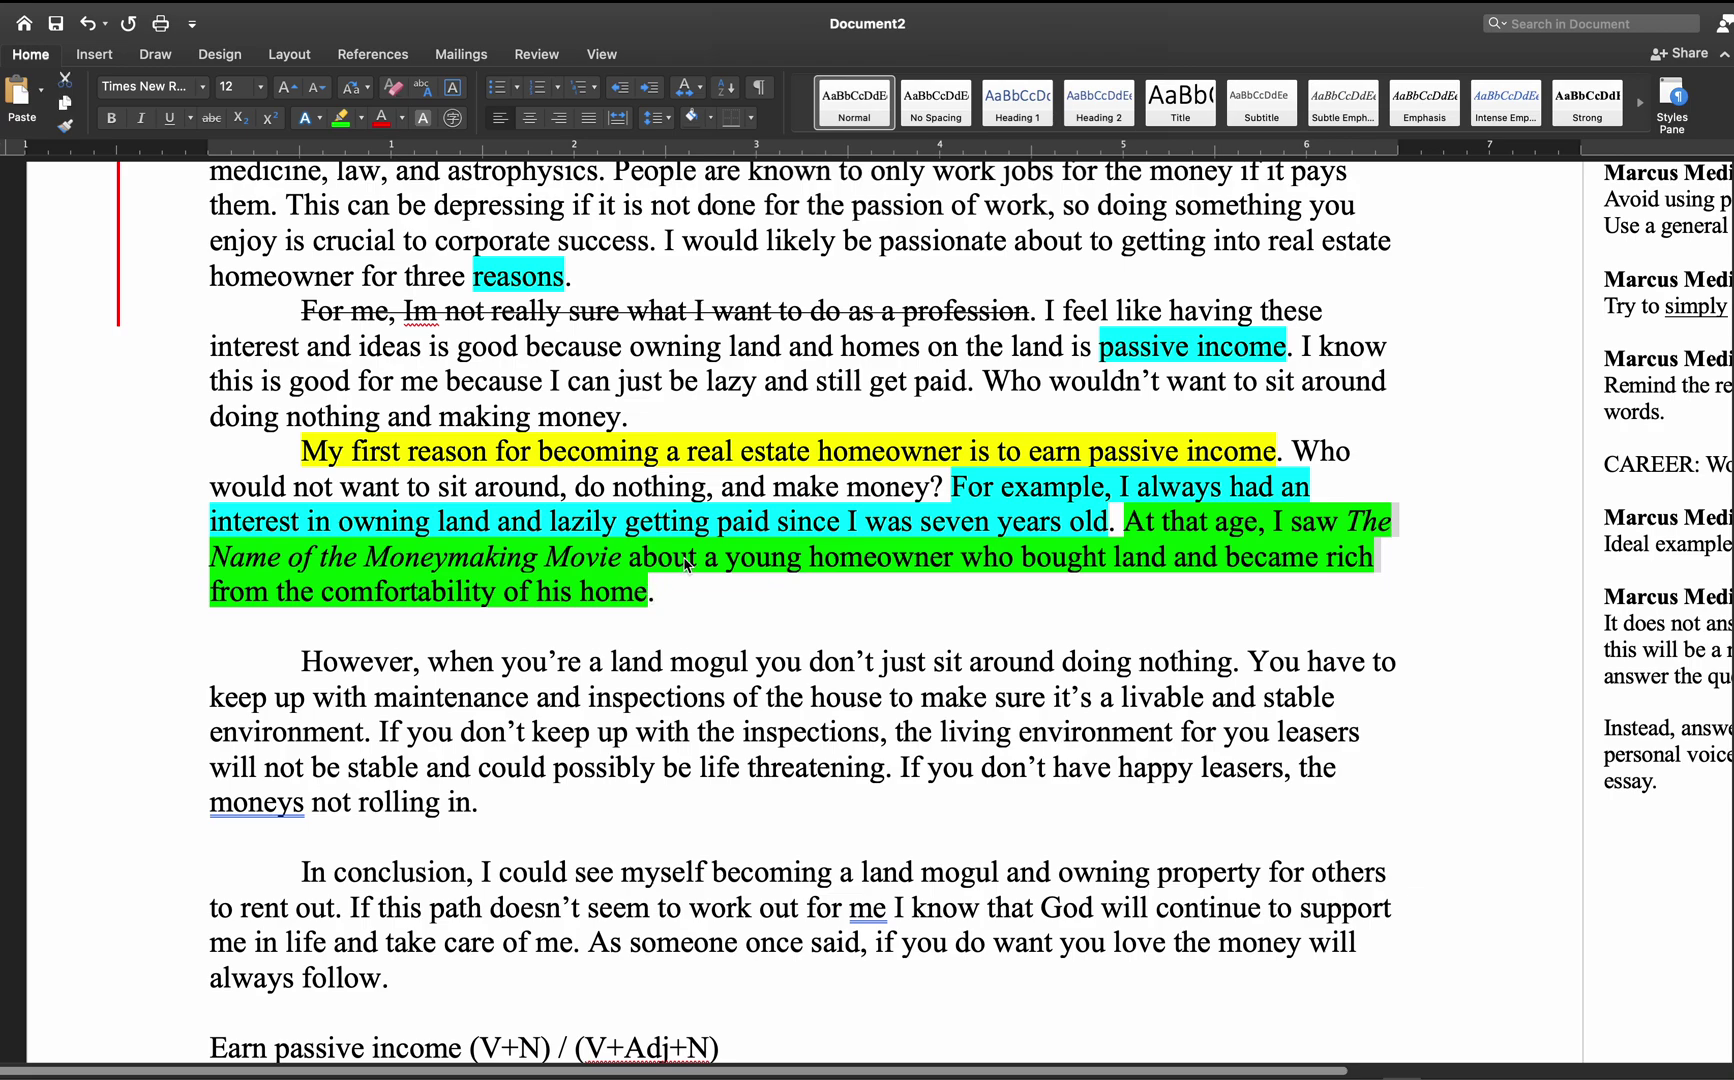
left_click(686, 564)
left_click_drag(302, 451, 1255, 440)
left_click(1184, 456)
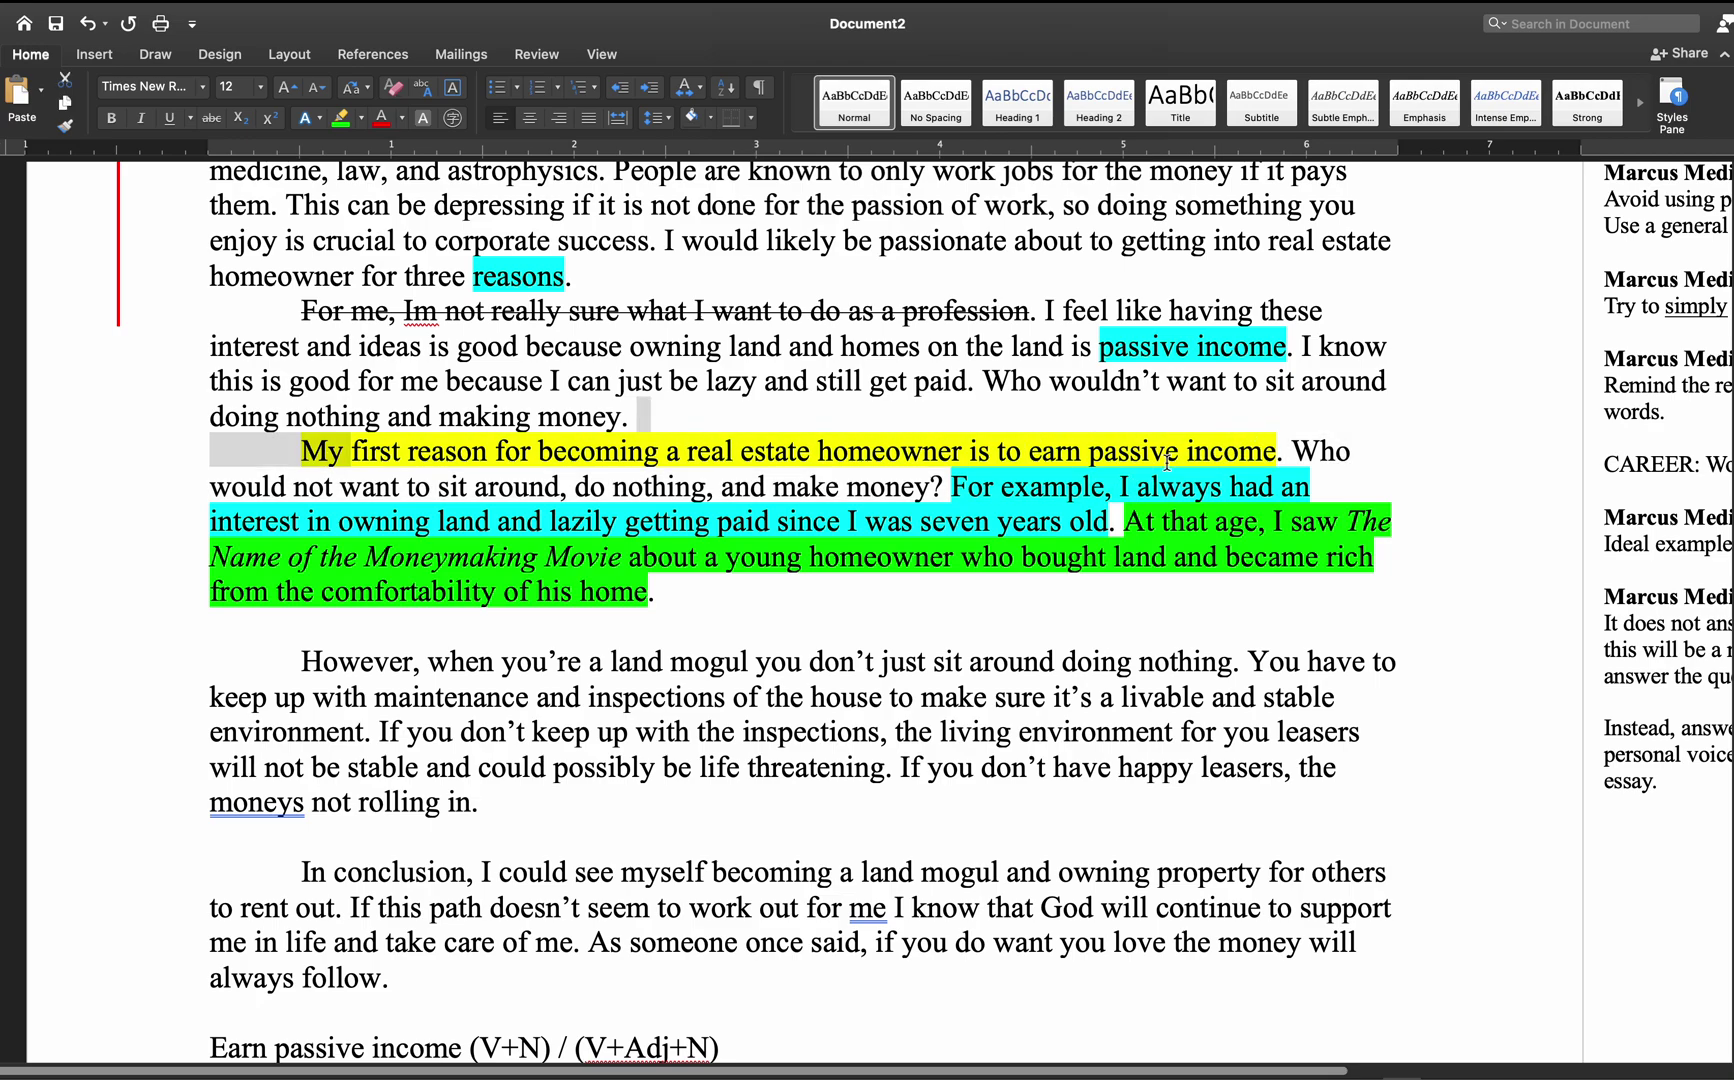
- Review the turquoise "For example" sentence, especially "and" and "since I was seven years old", along with the green supporting sentence
left_click_drag(952, 487, 1062, 518)
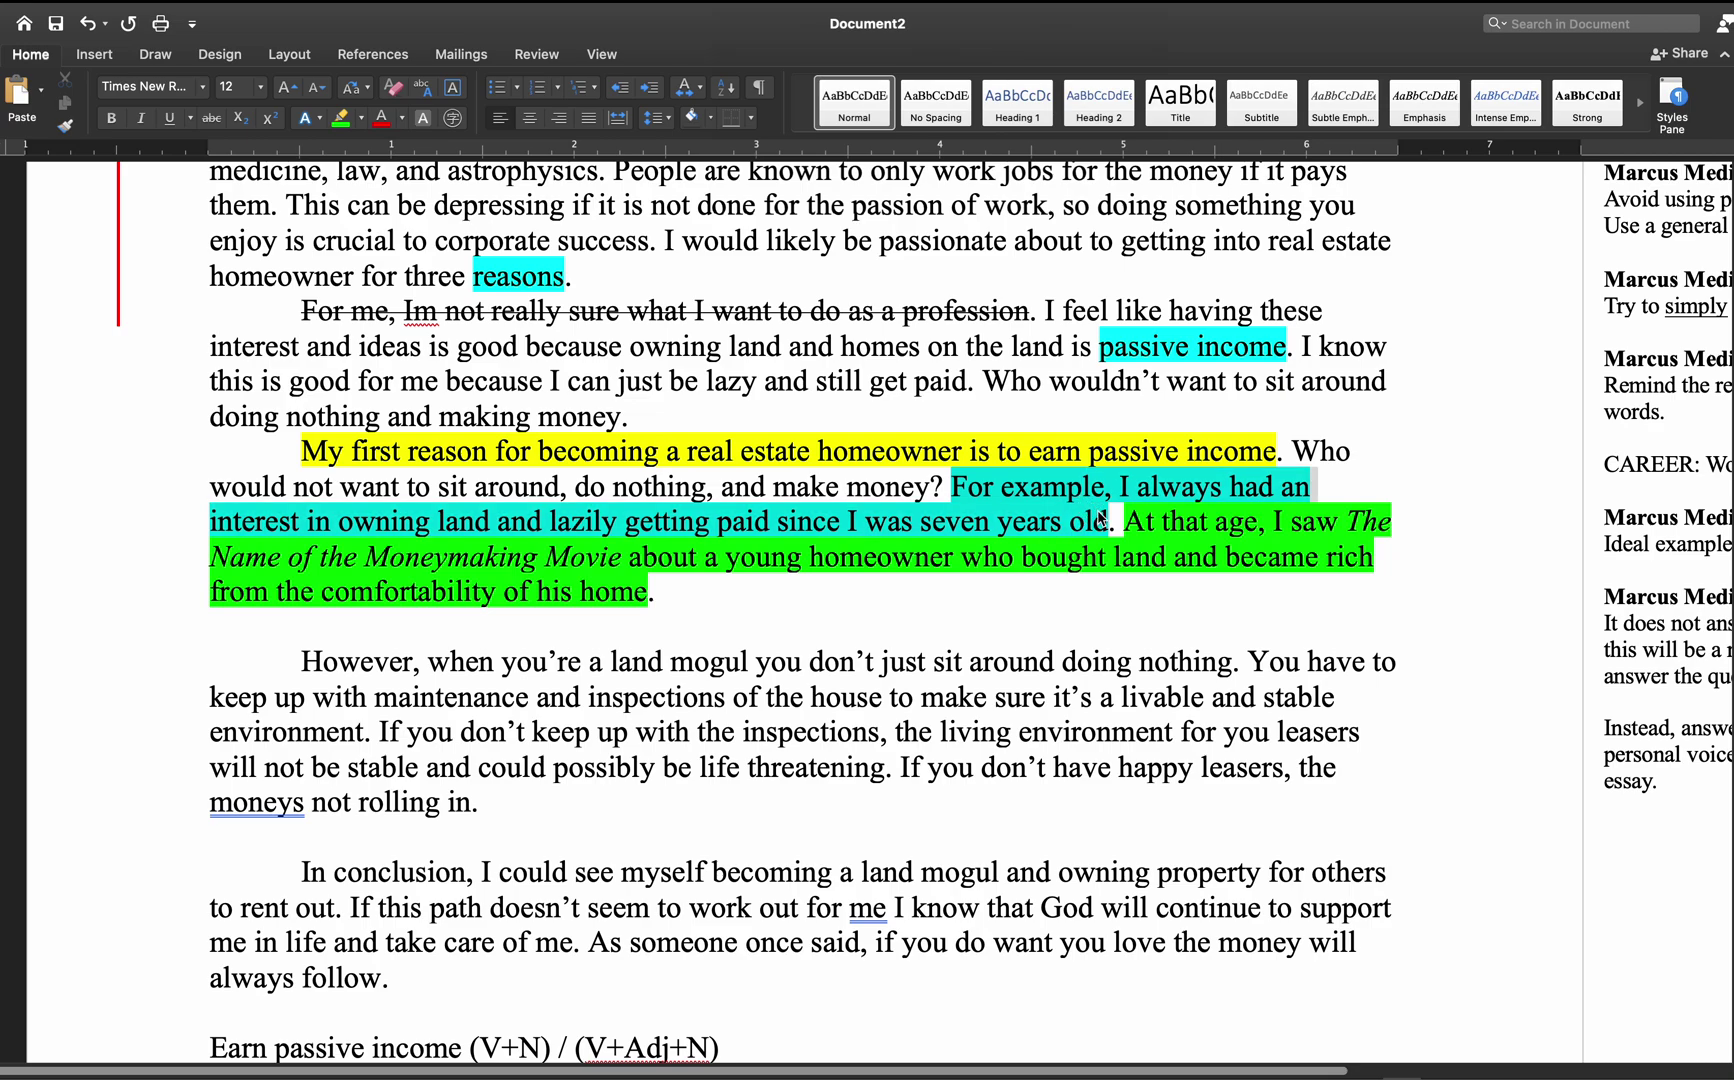
double_click(522, 521)
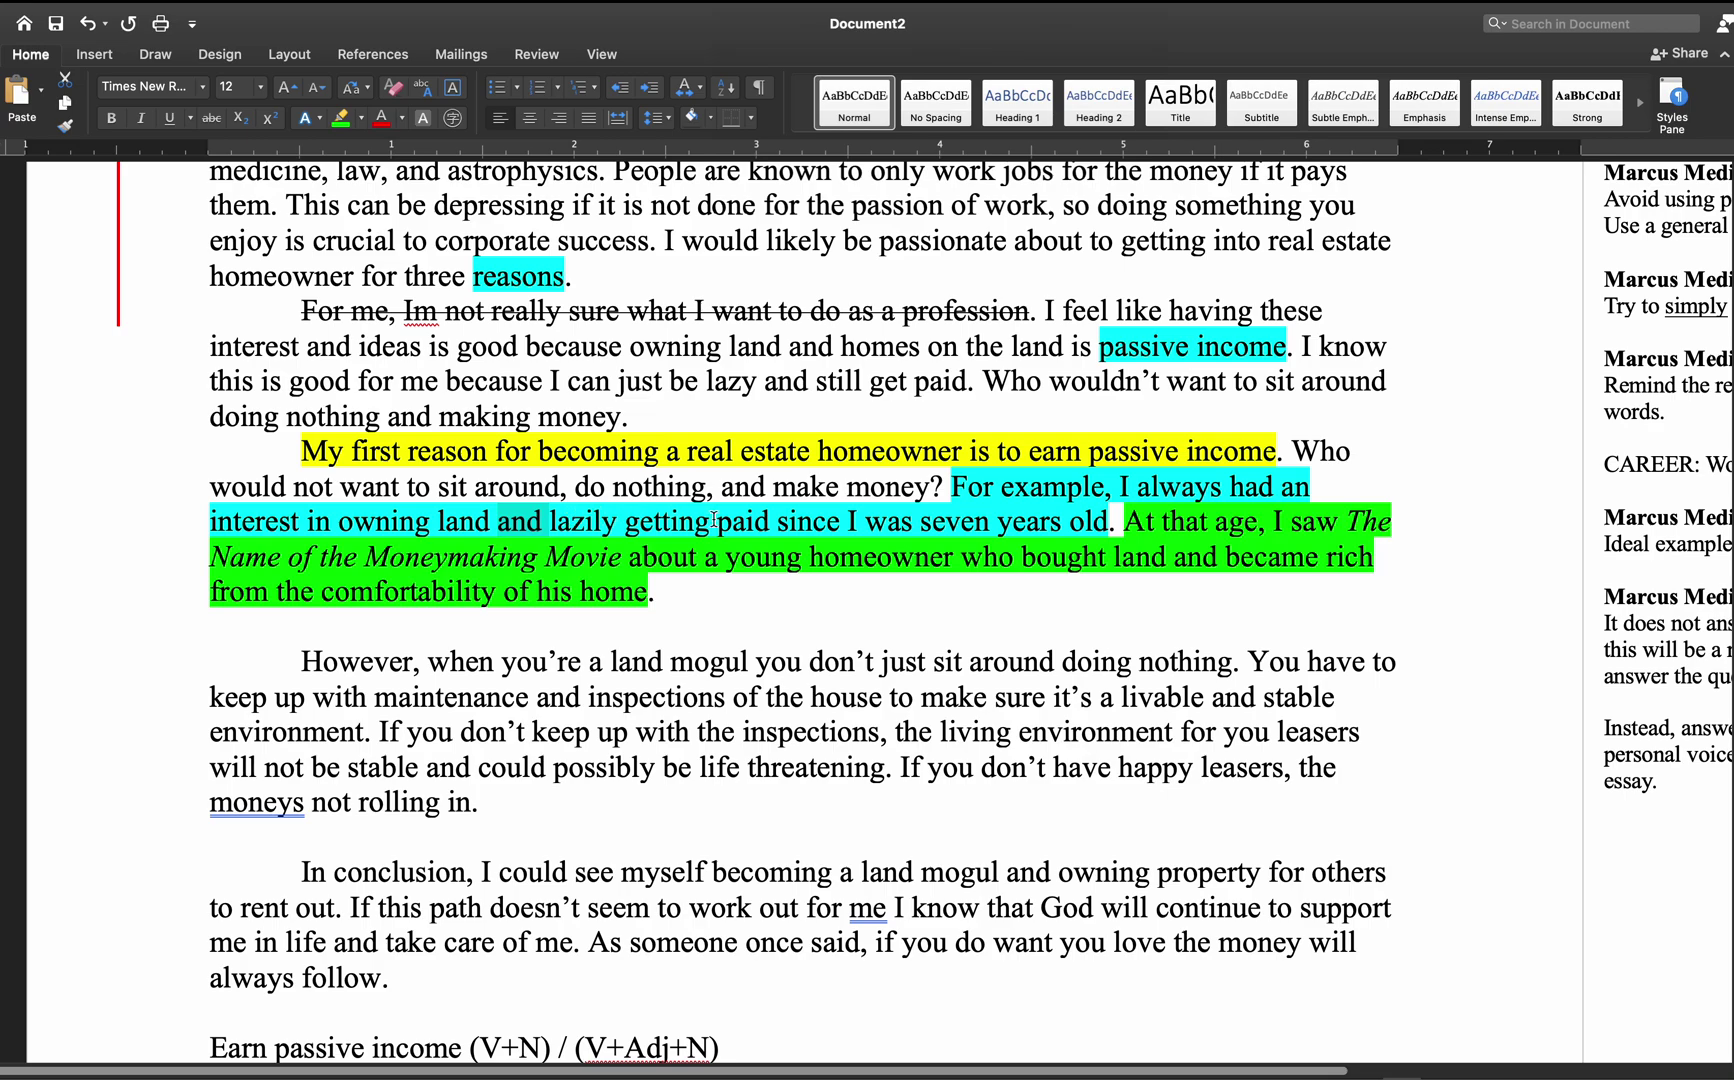
double_click(814, 521)
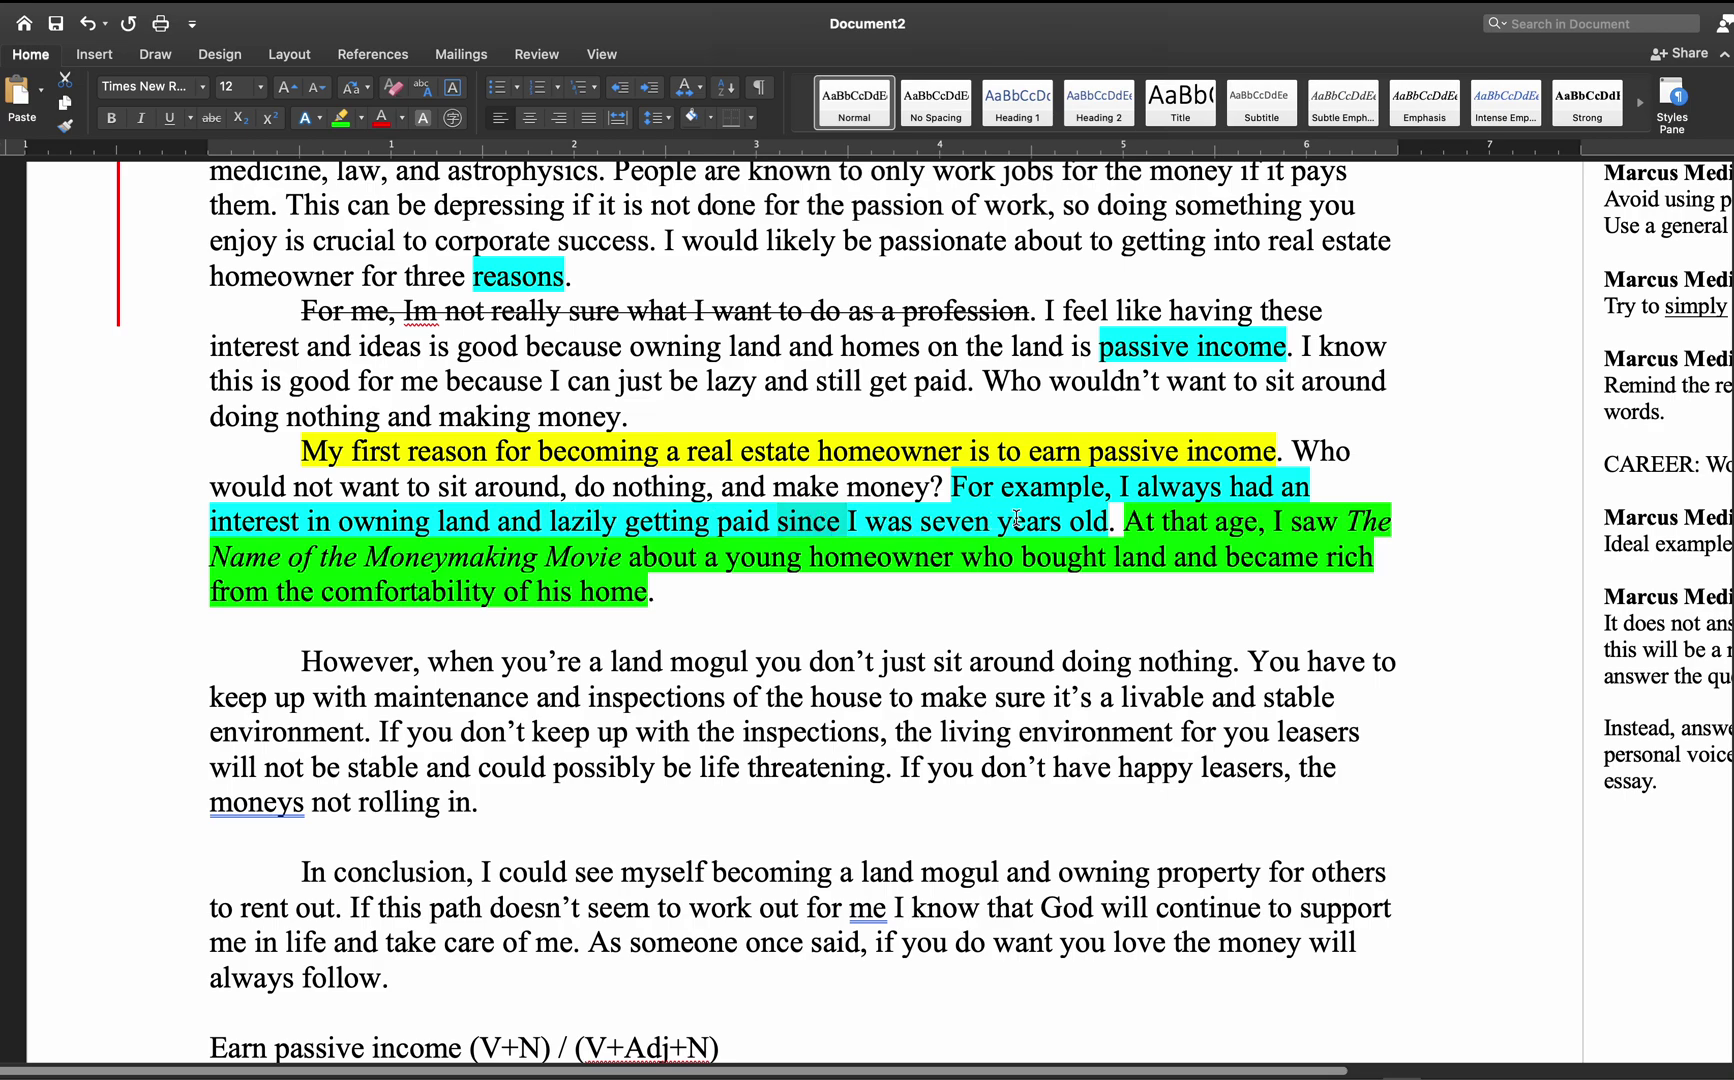
double_click(520, 521)
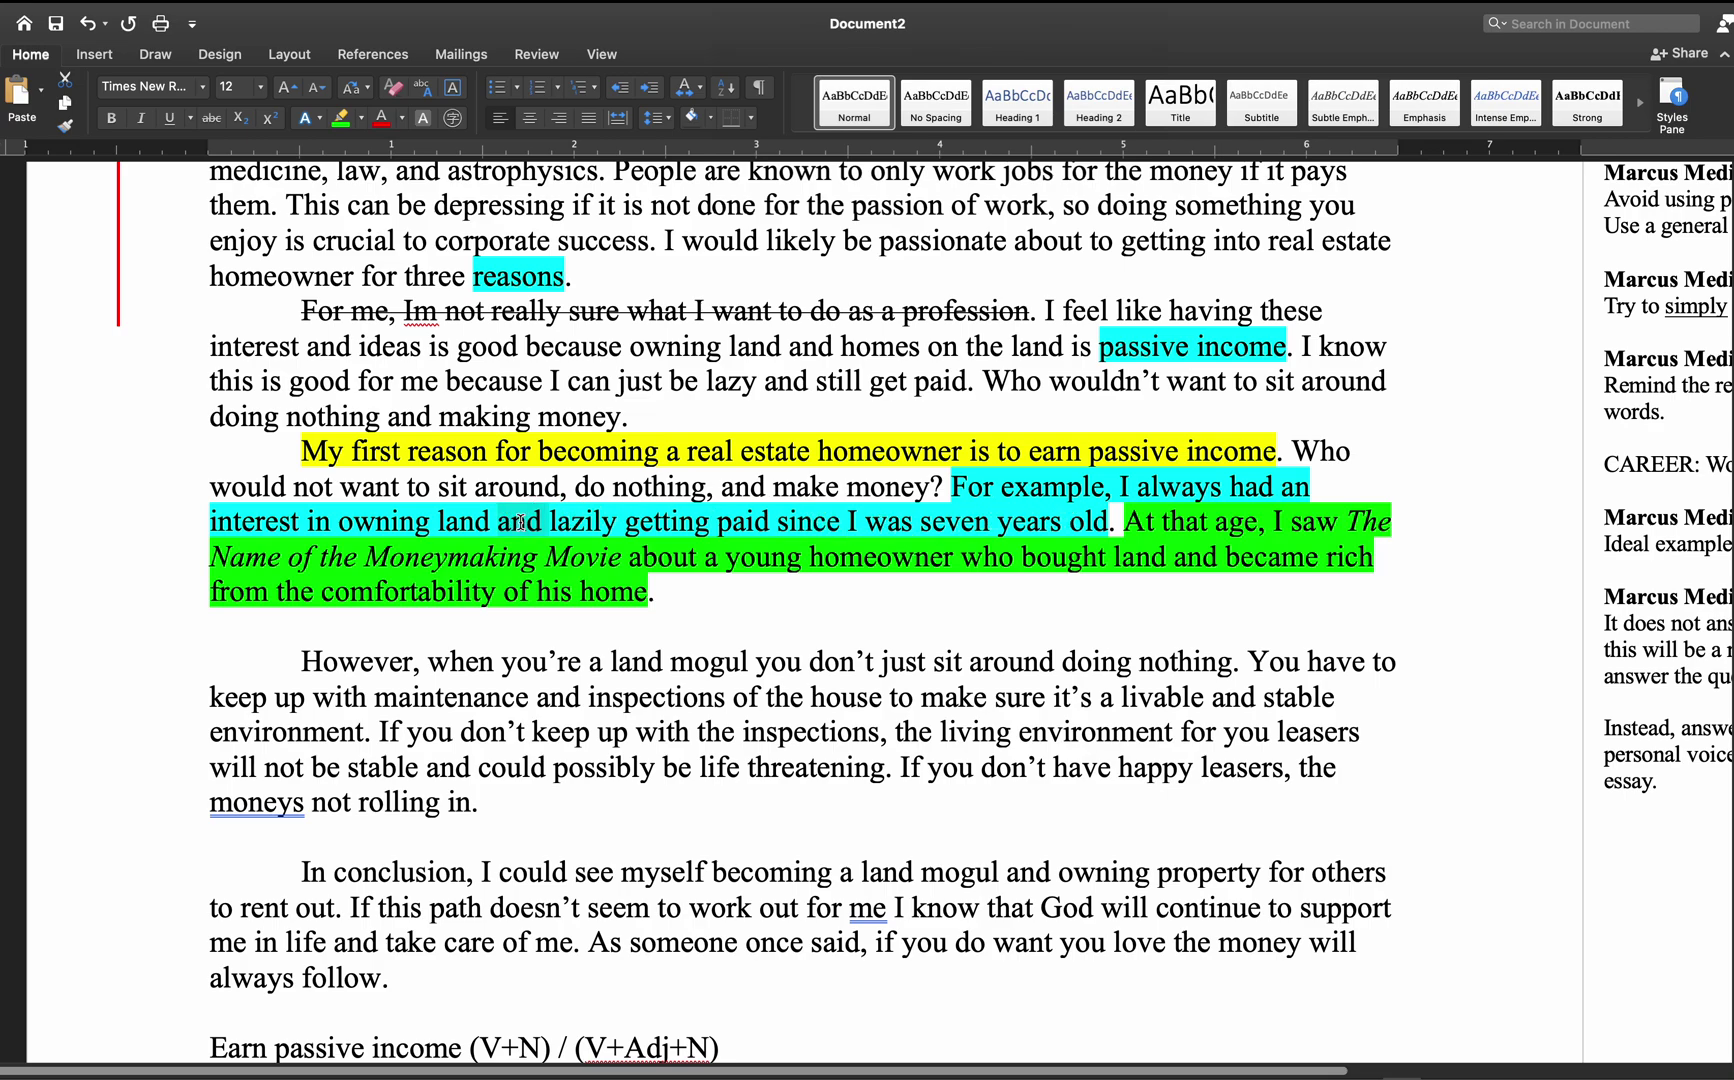
left_click(551, 522)
double_click(800, 522)
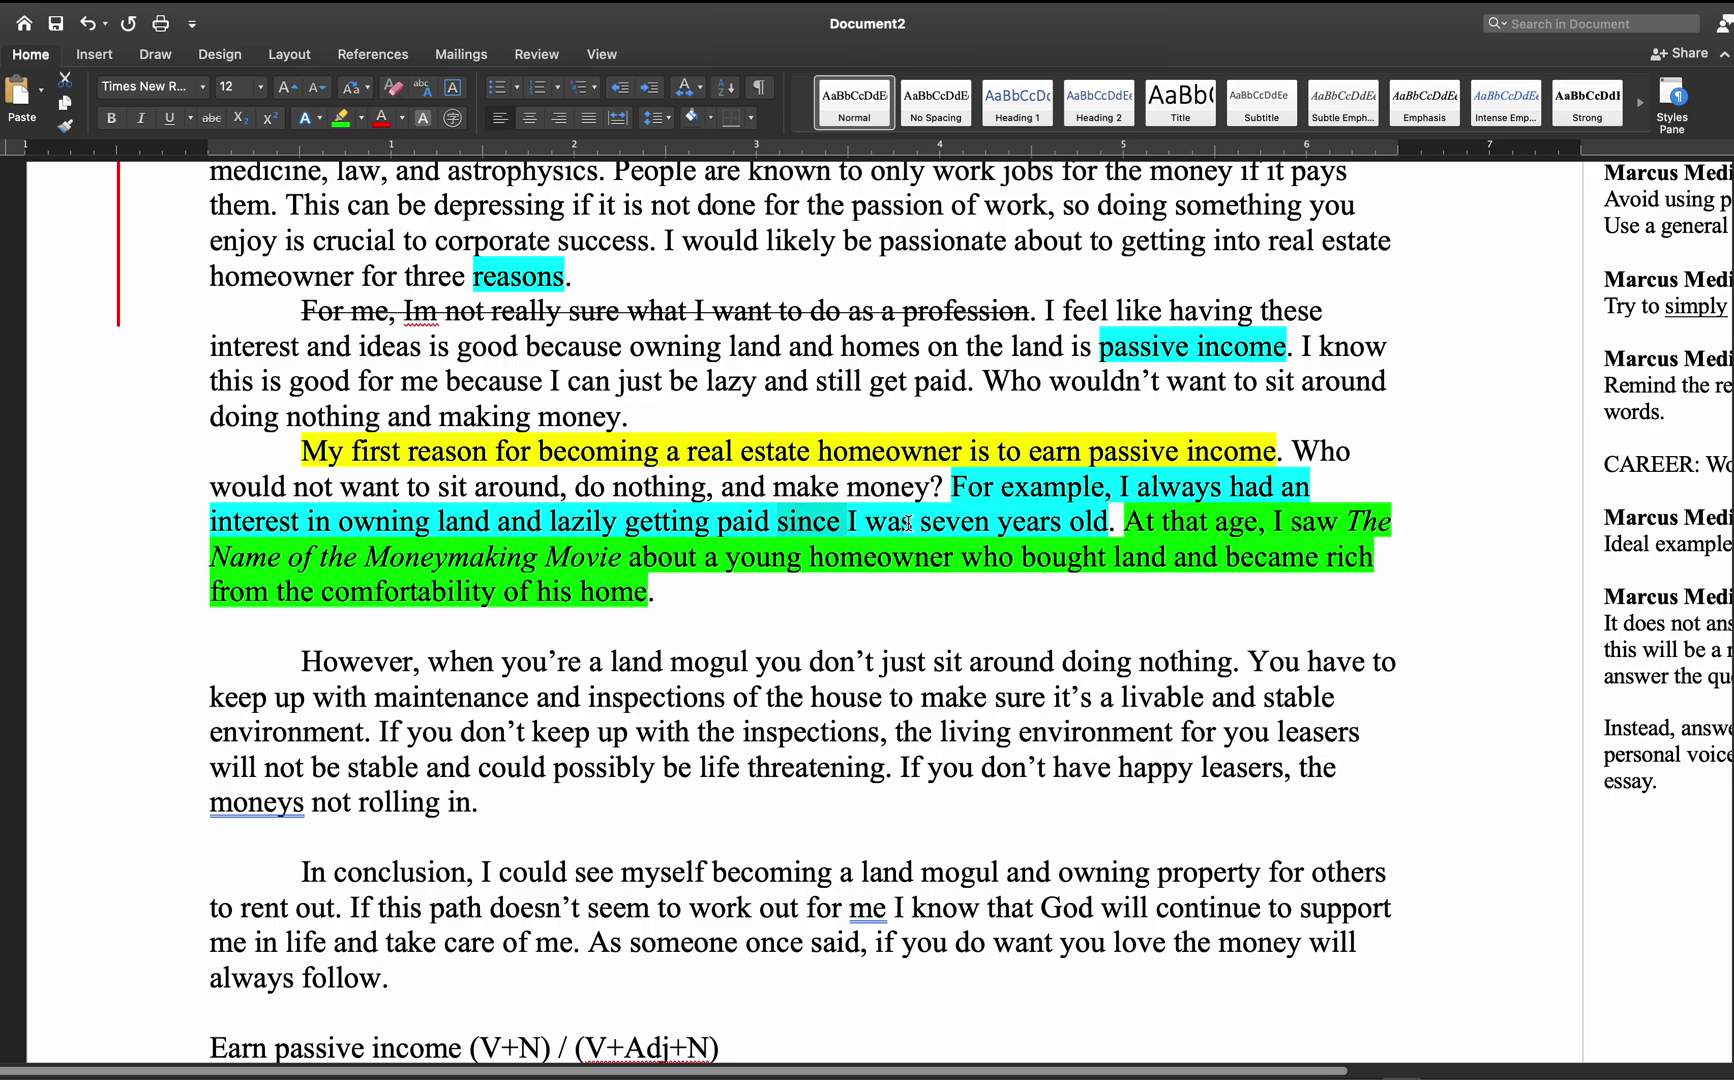
left_click_drag(852, 528, 1087, 532)
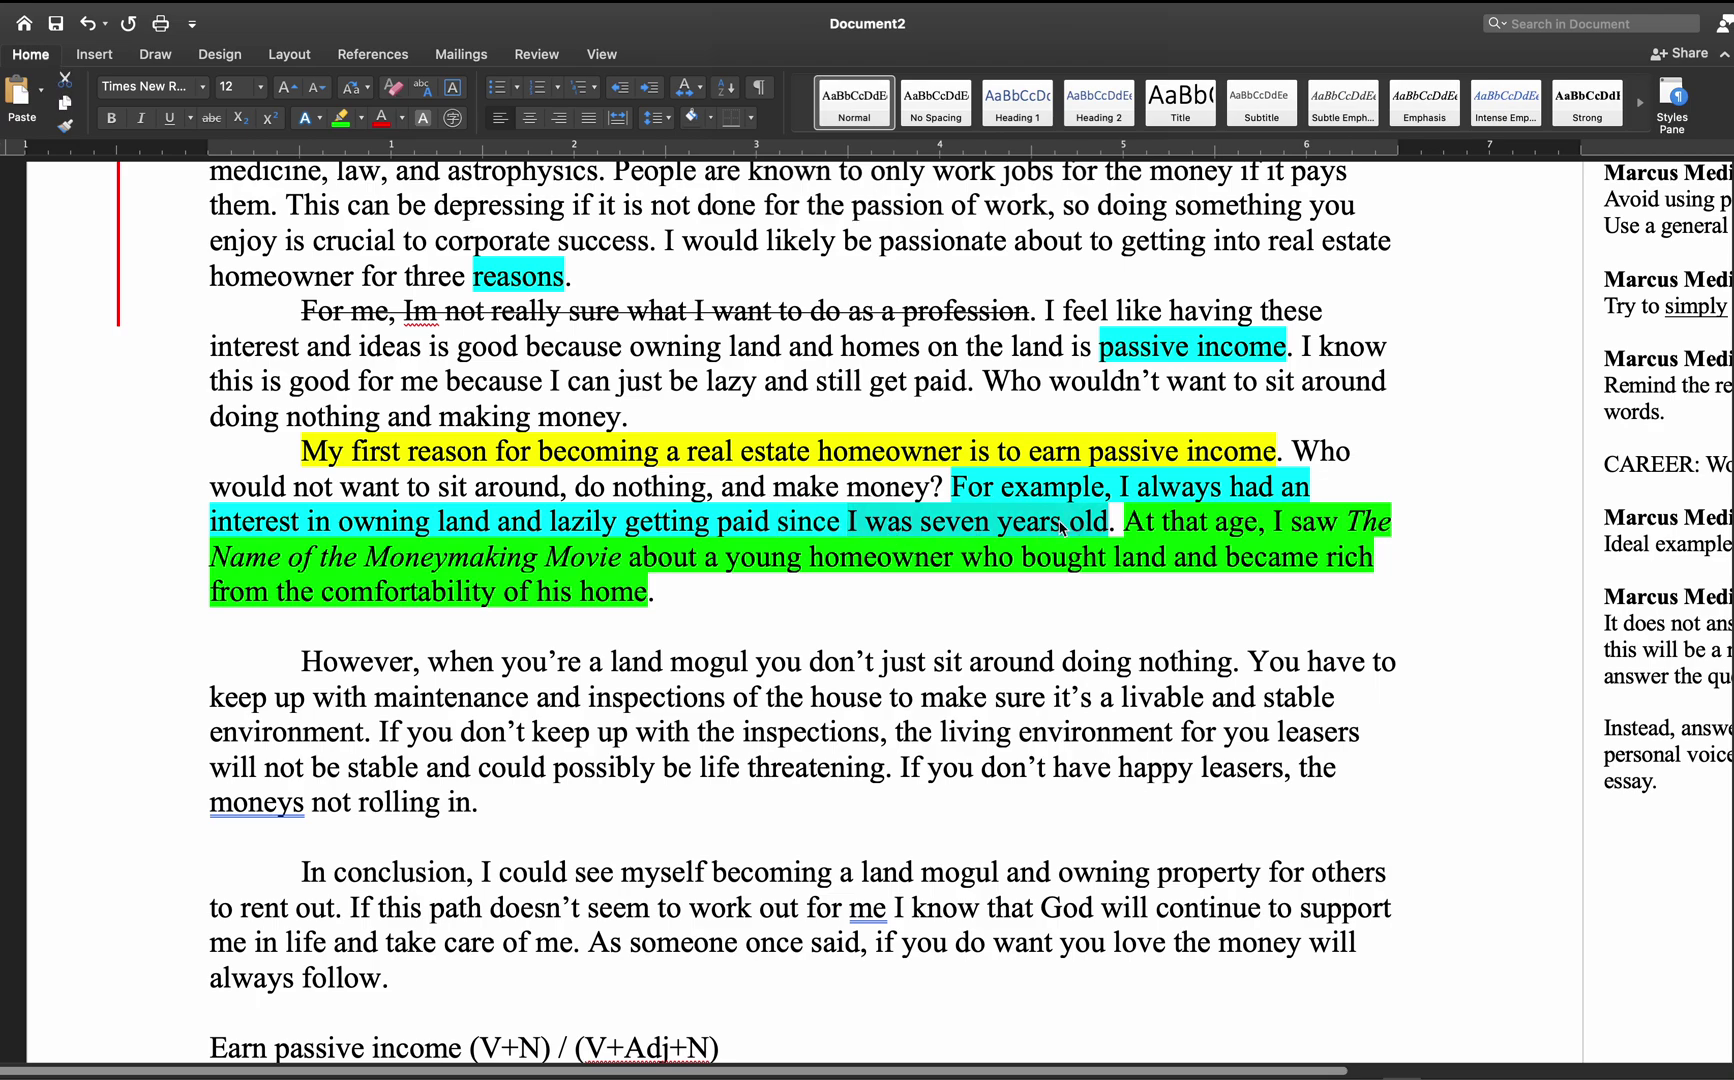
left_click_drag(778, 520, 1097, 527)
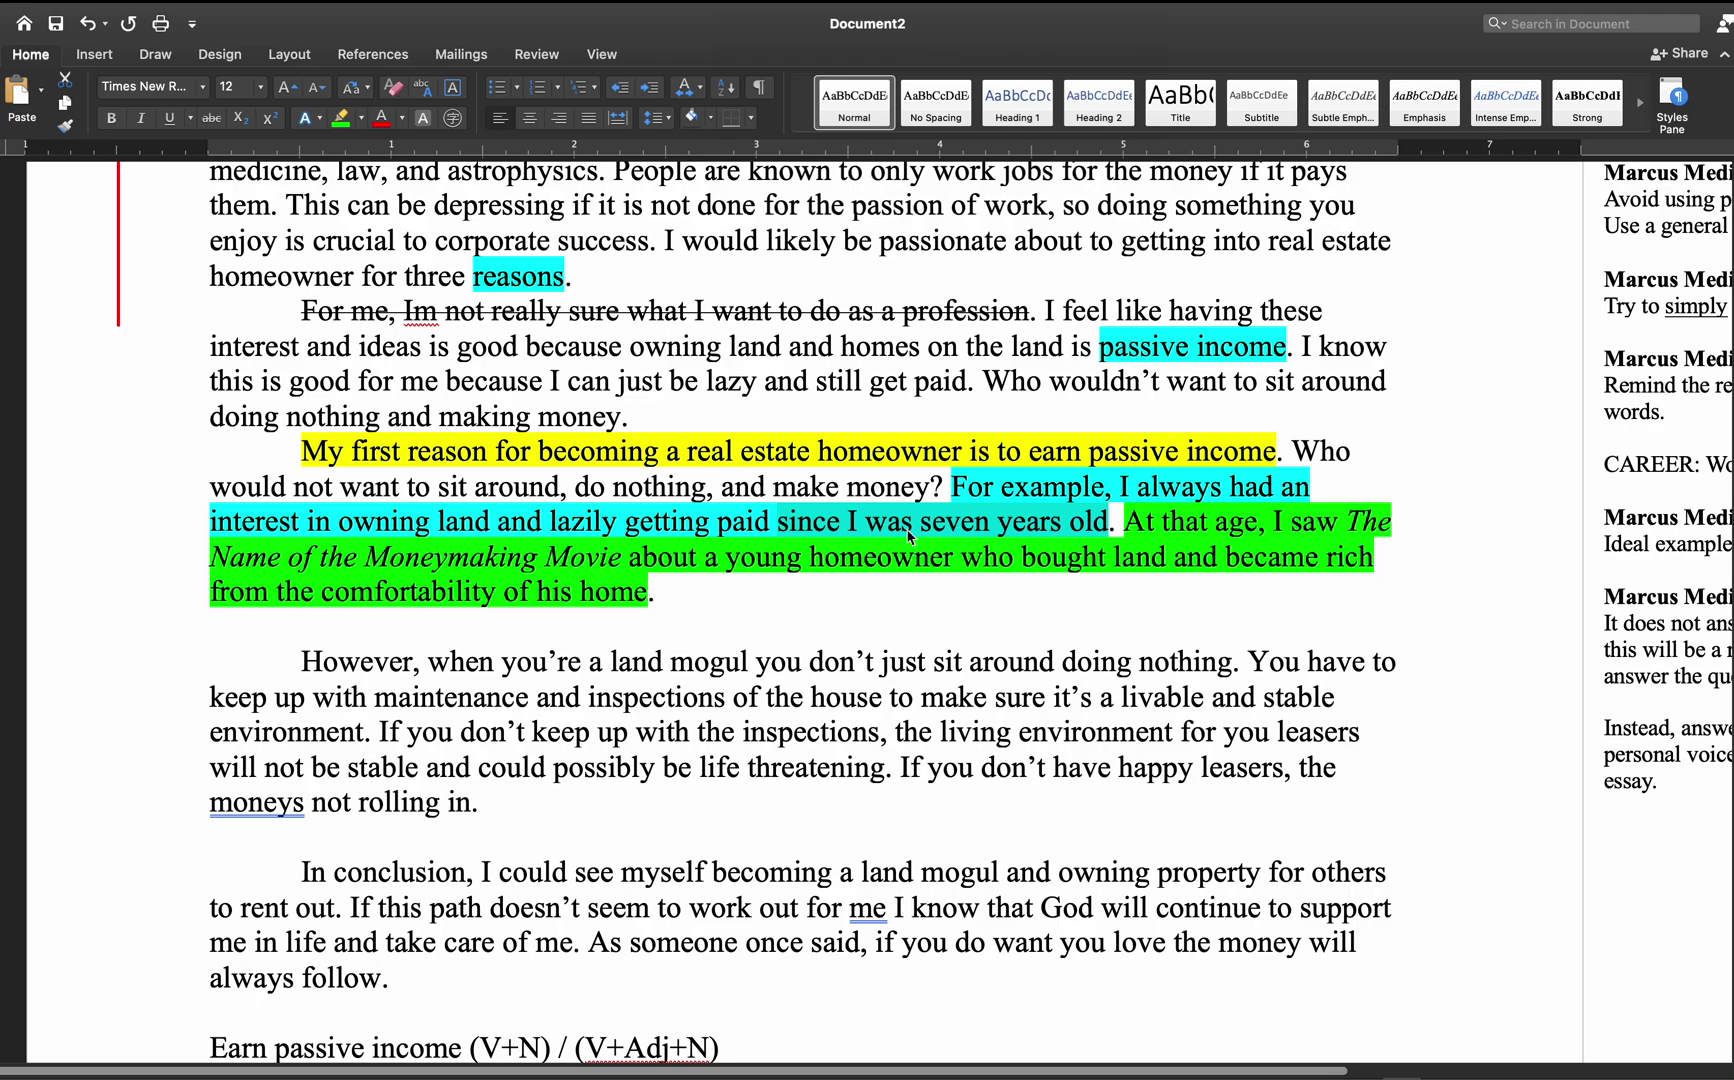
left_click(776, 529)
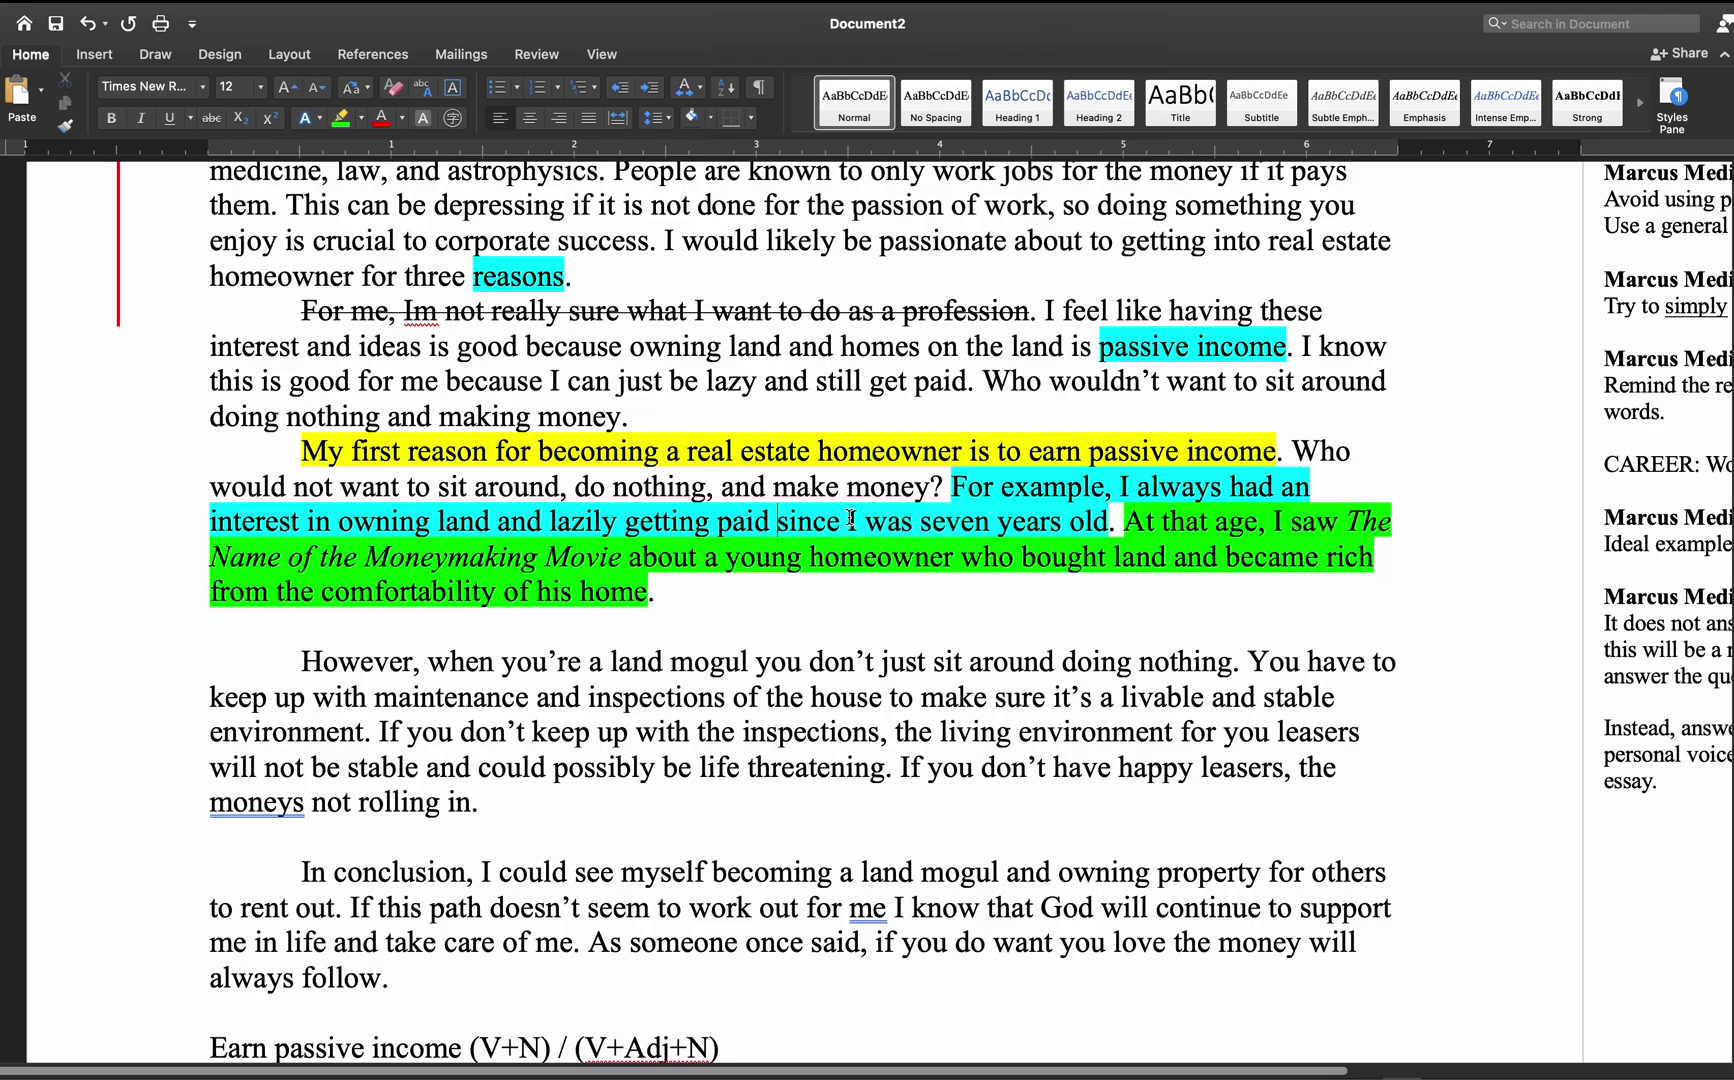
left_click_drag(957, 486, 678, 615)
left_click(1125, 524)
- Add the sentence "Since then, I have been hooked on reading books about famous real state owners who had become successful." after "his home."
left_click(686, 593)
type("Since then, I h")
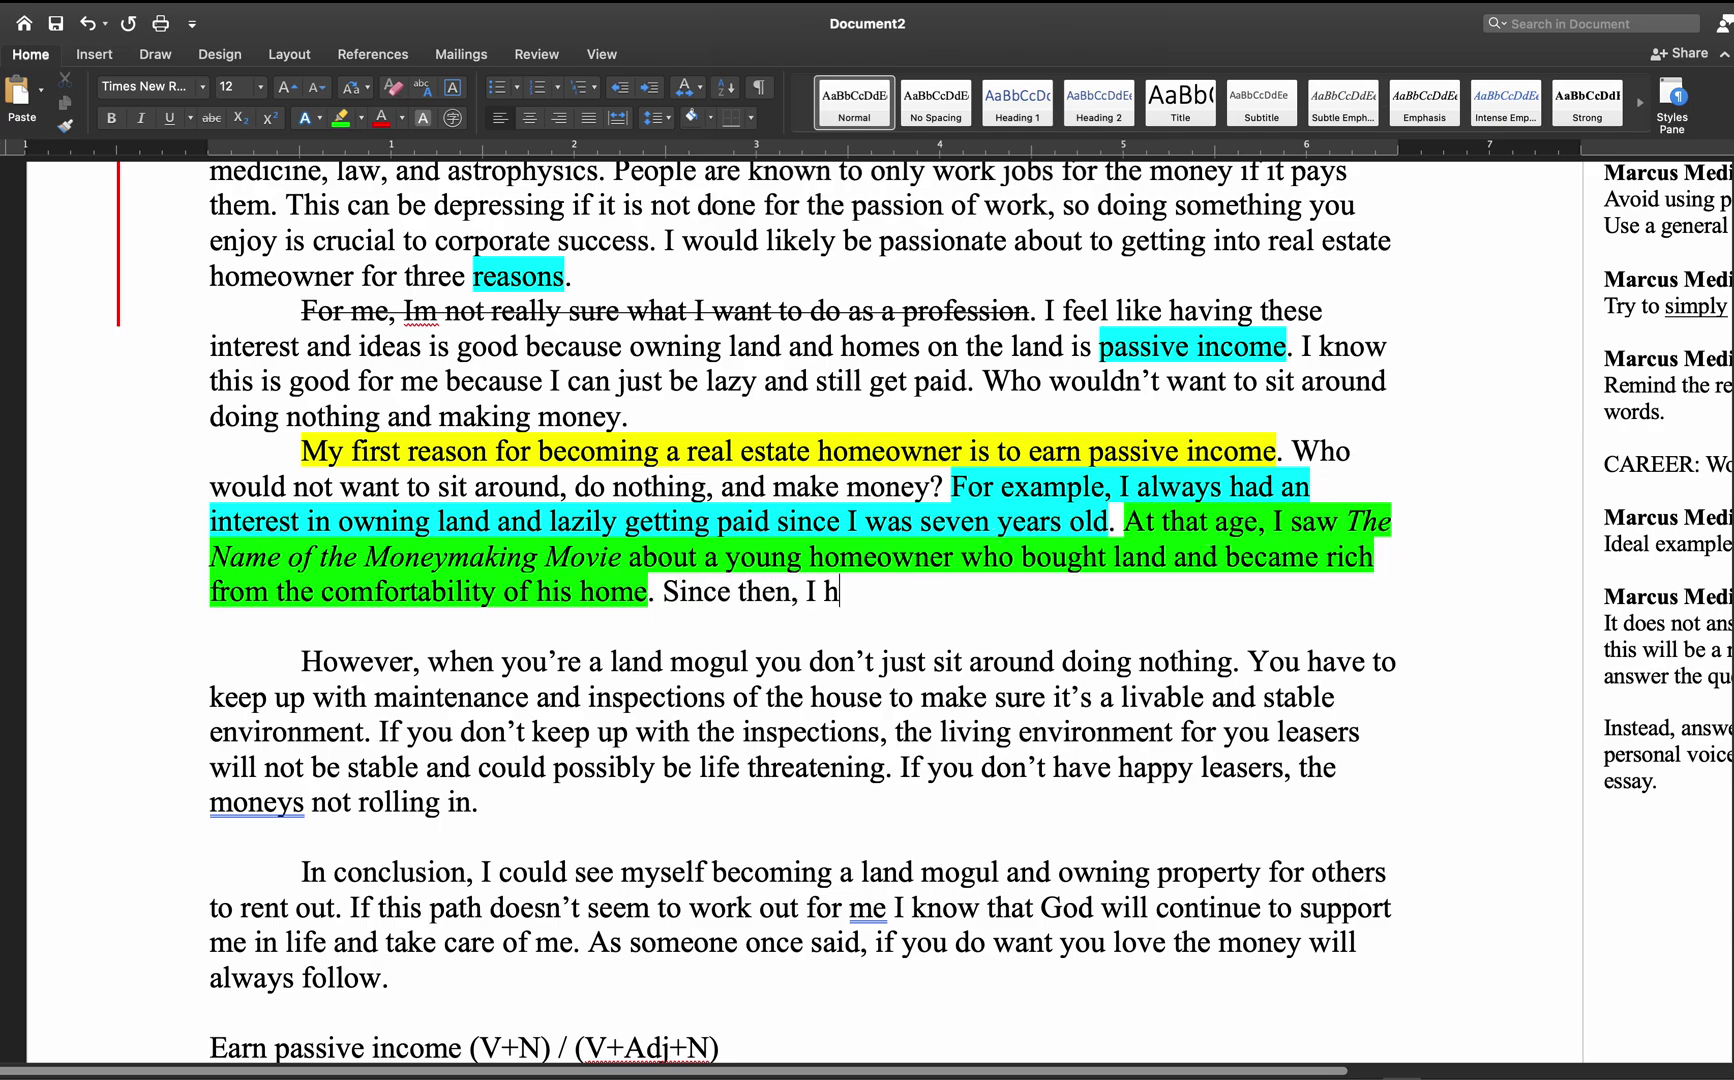
type("ave been hooked on")
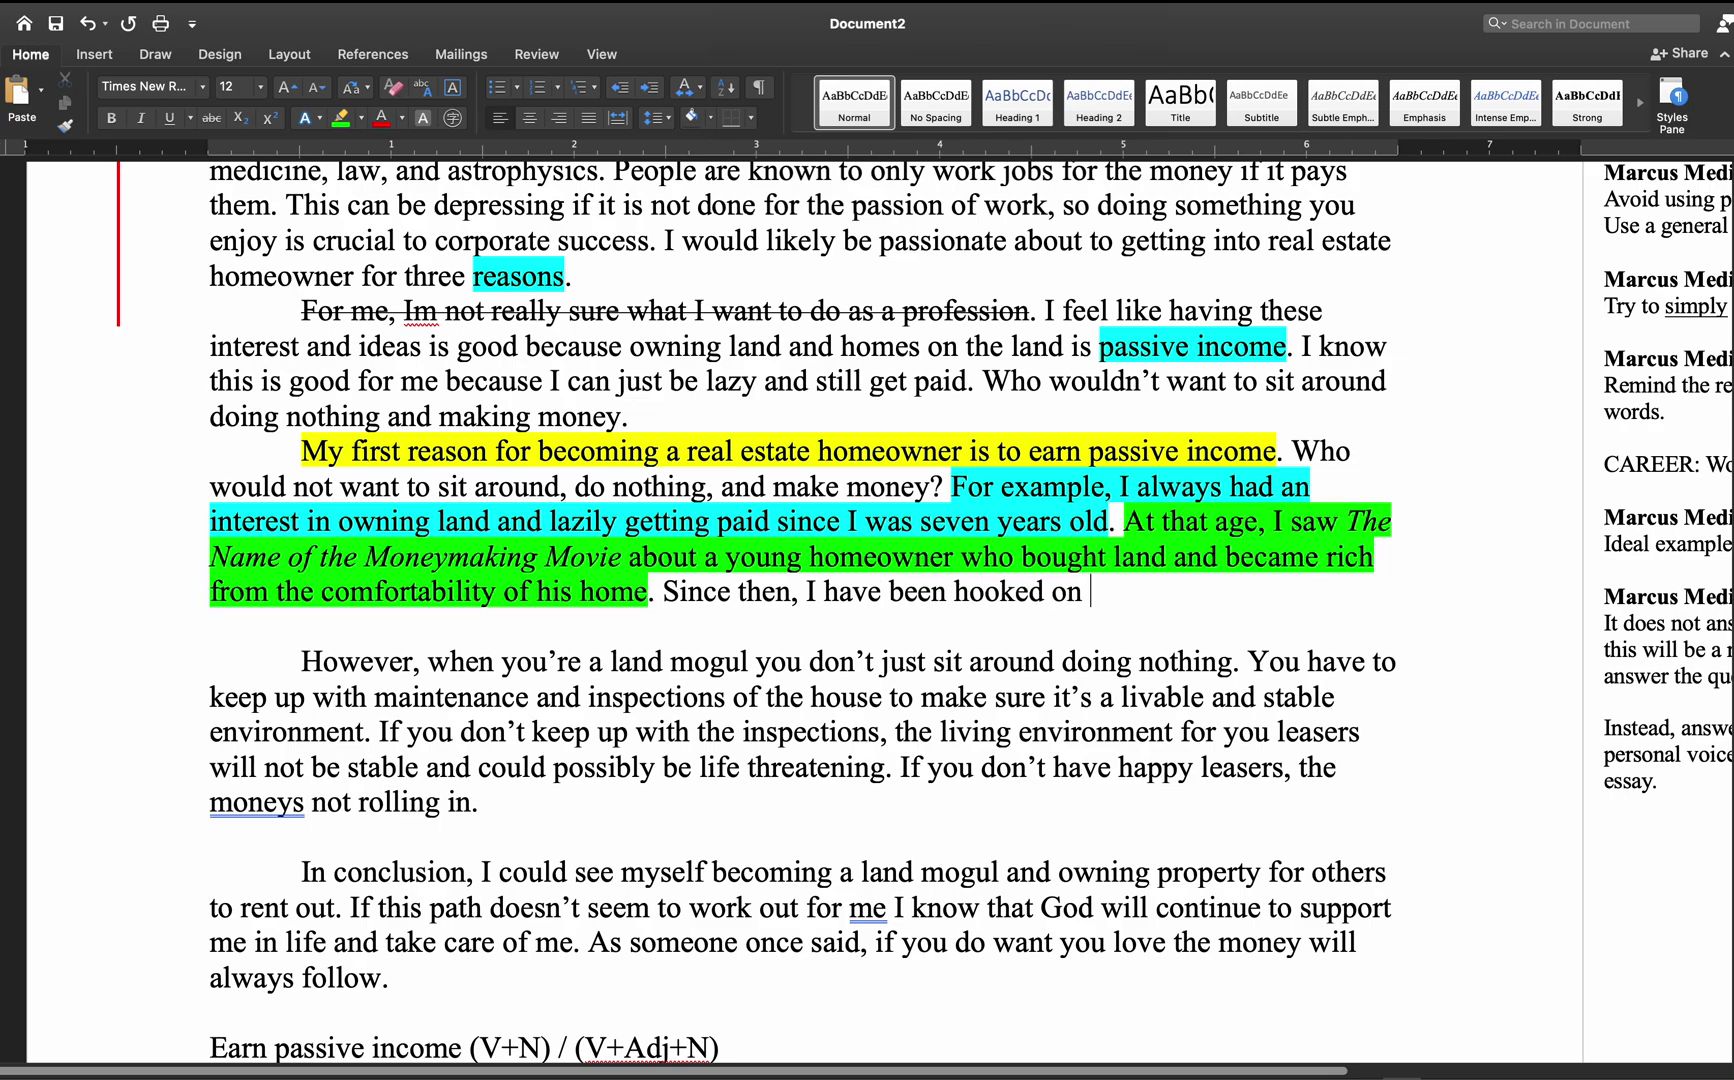
type(" reading books about f")
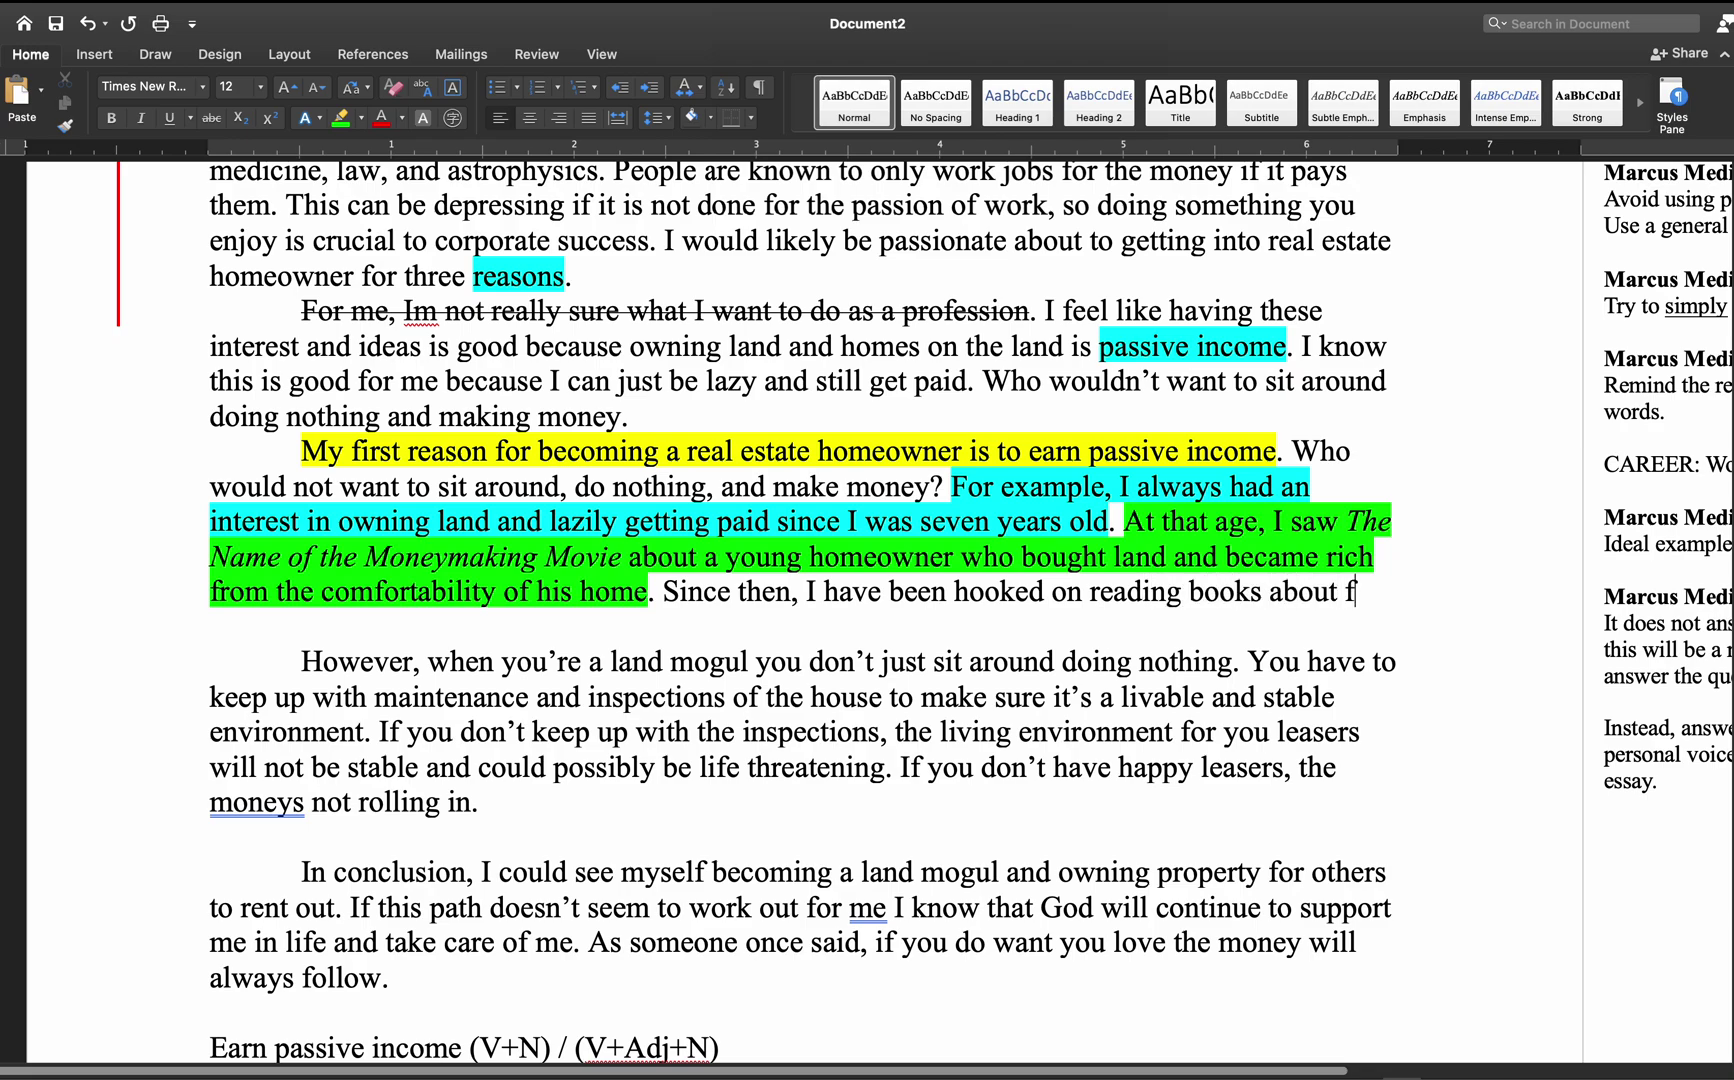
type("amous real state")
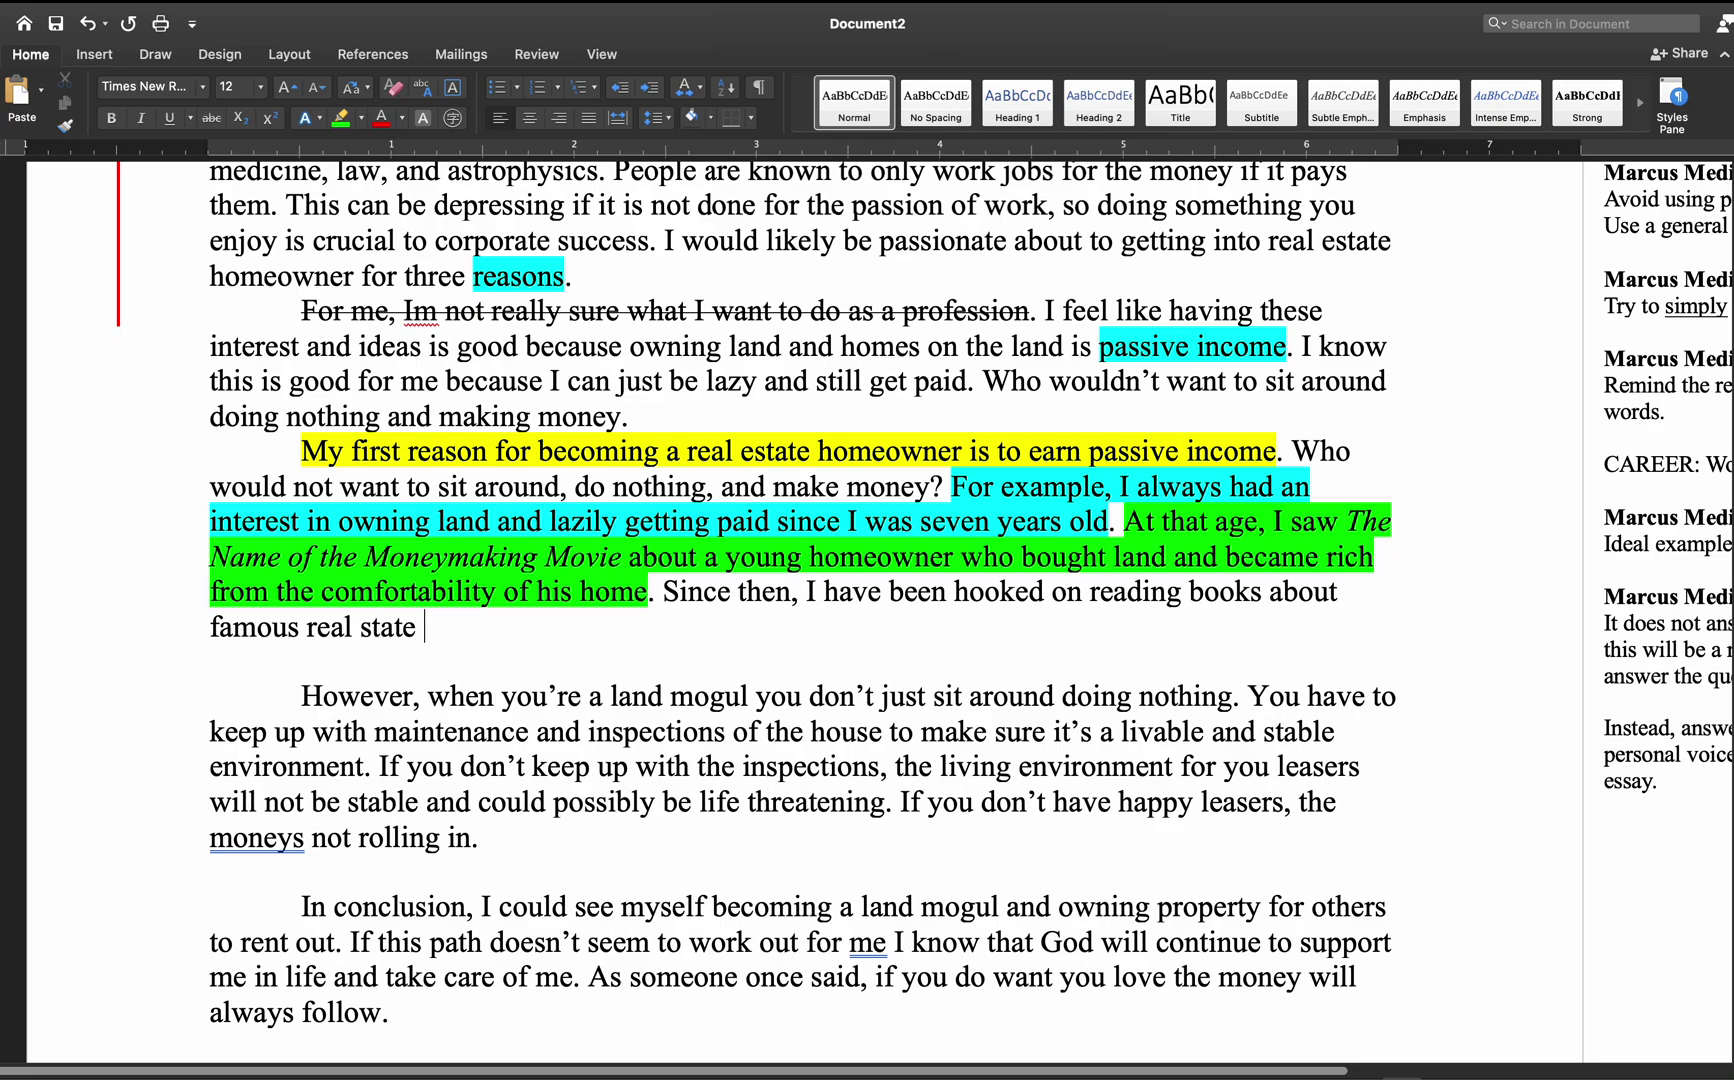
type(" owners who had ")
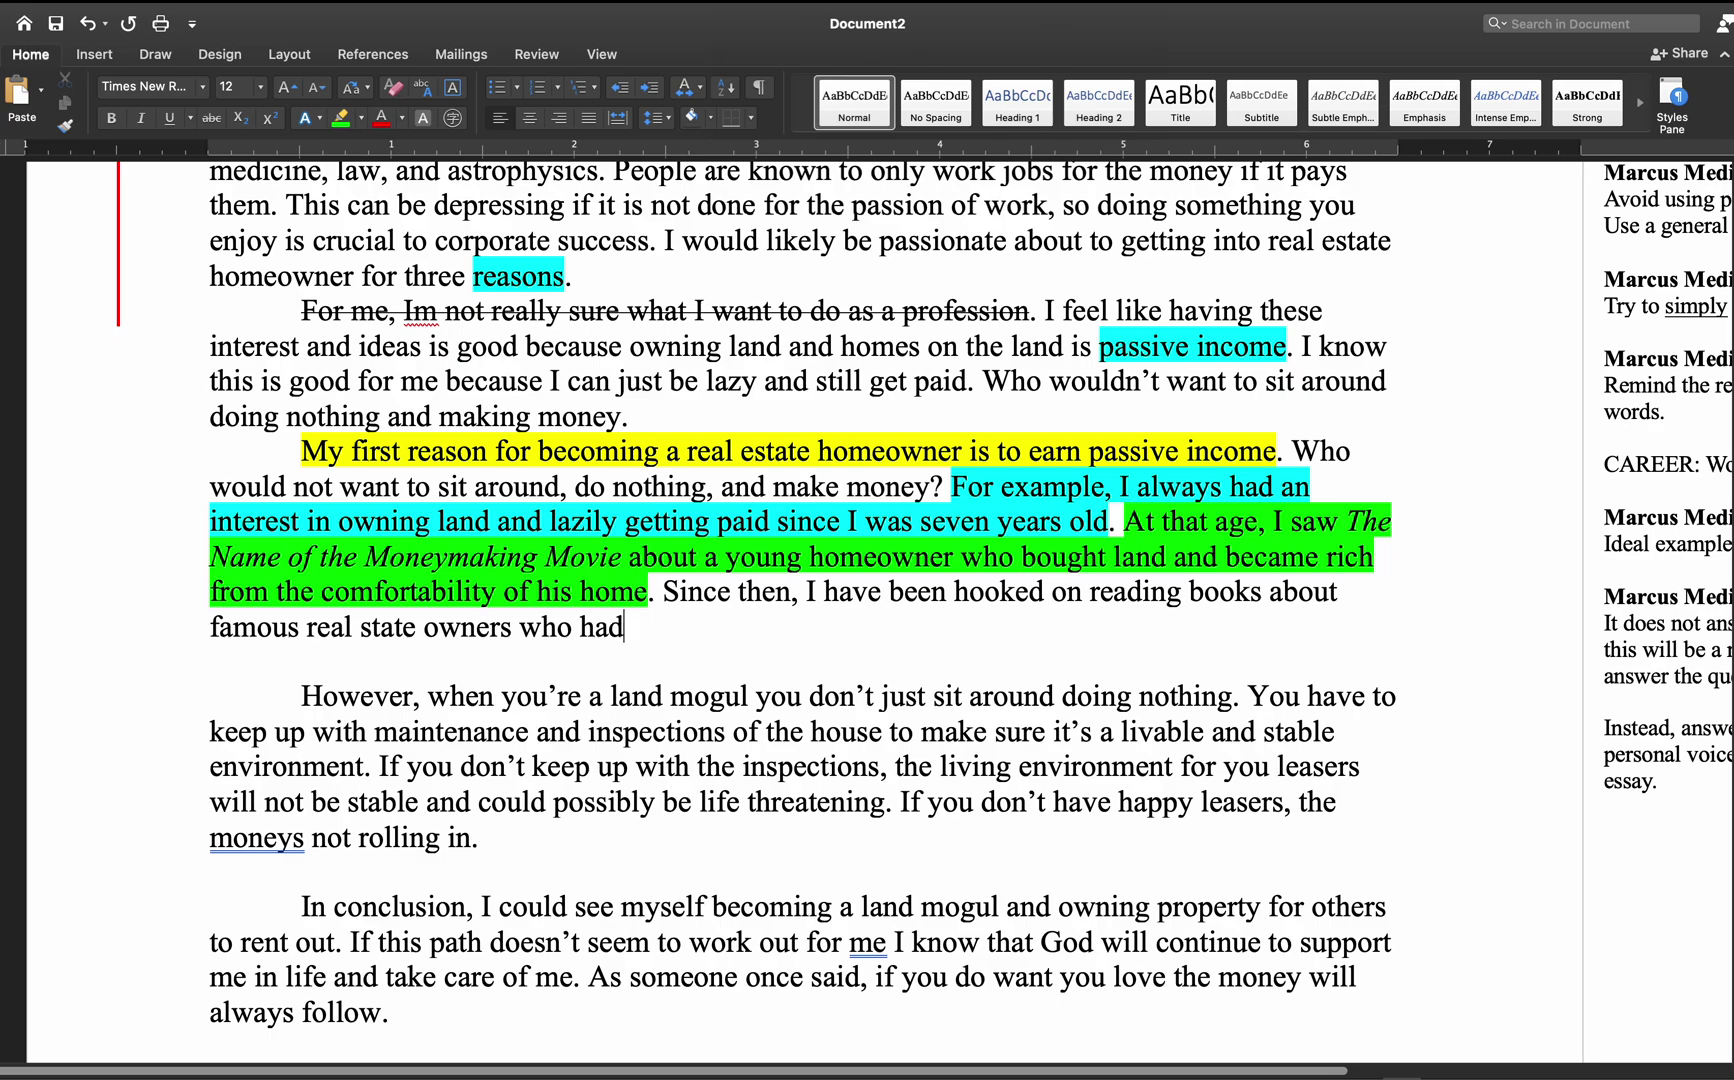
type("become successful.")
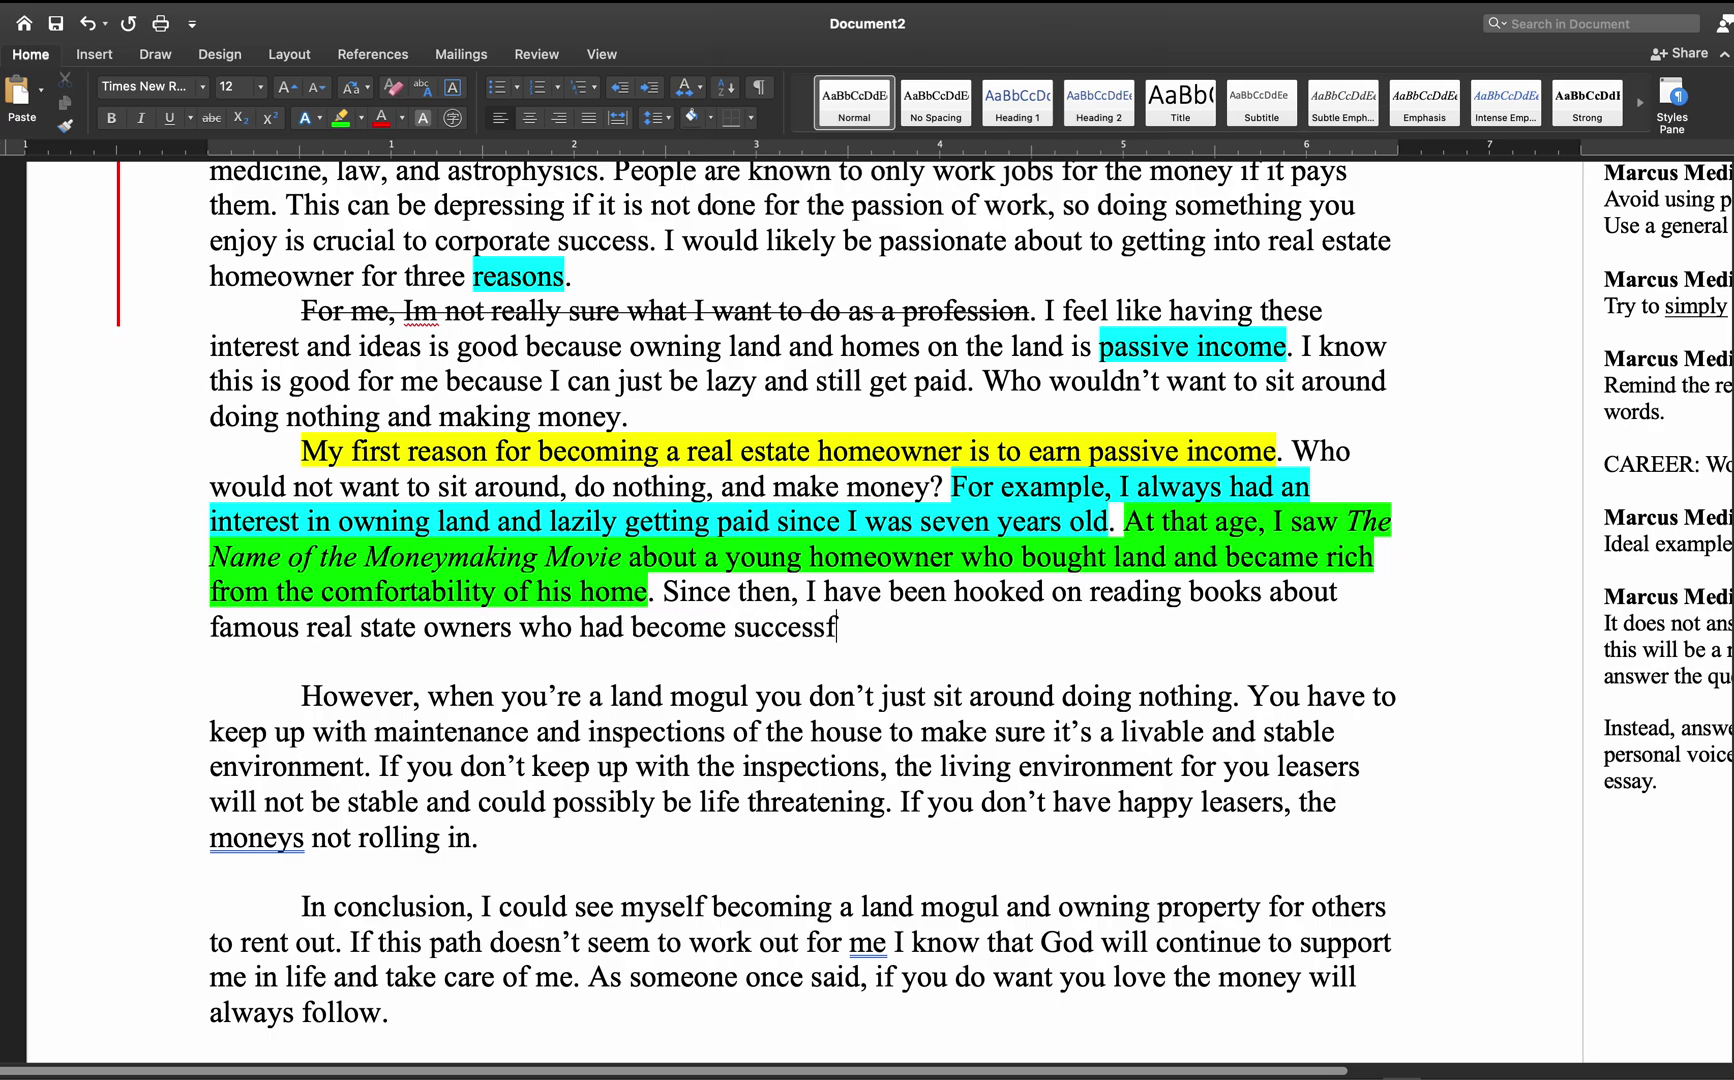
- Insert "globally" before "successful" and highlight the "Since then" sentence in bright green, leaving out its final period
left_click(735, 628)
type("globally")
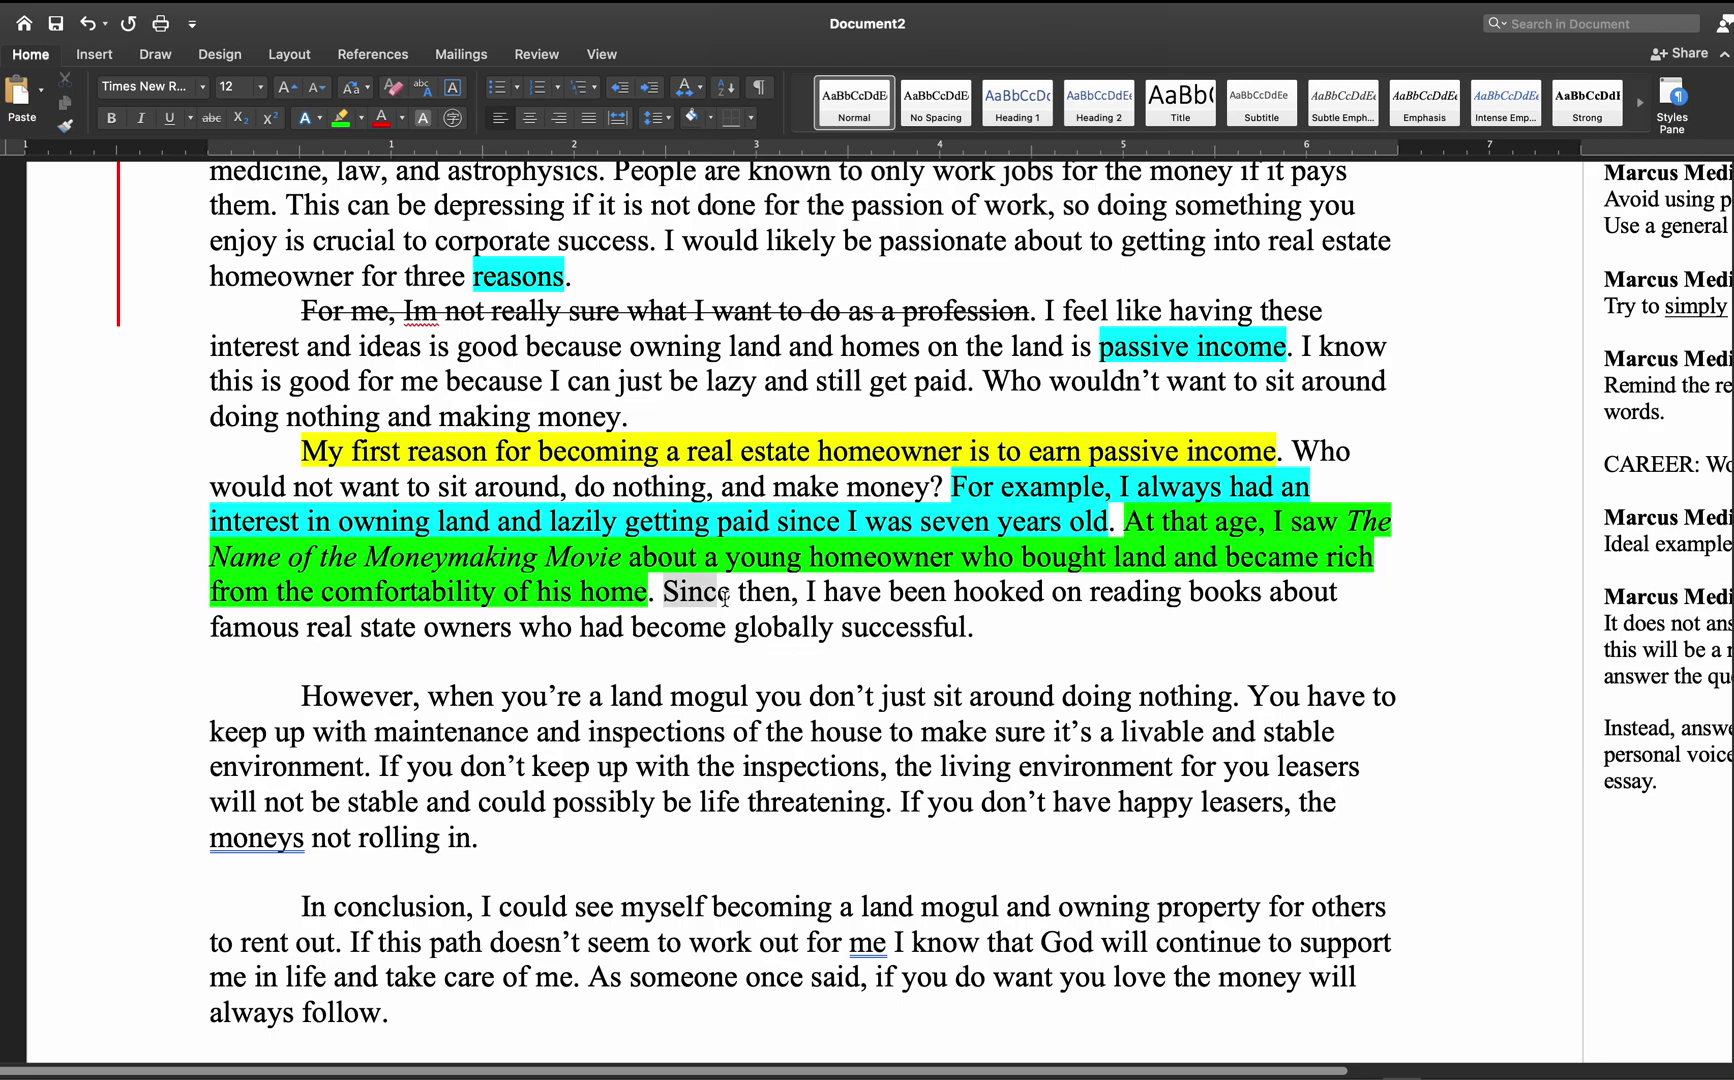
left_click_drag(663, 592, 968, 628)
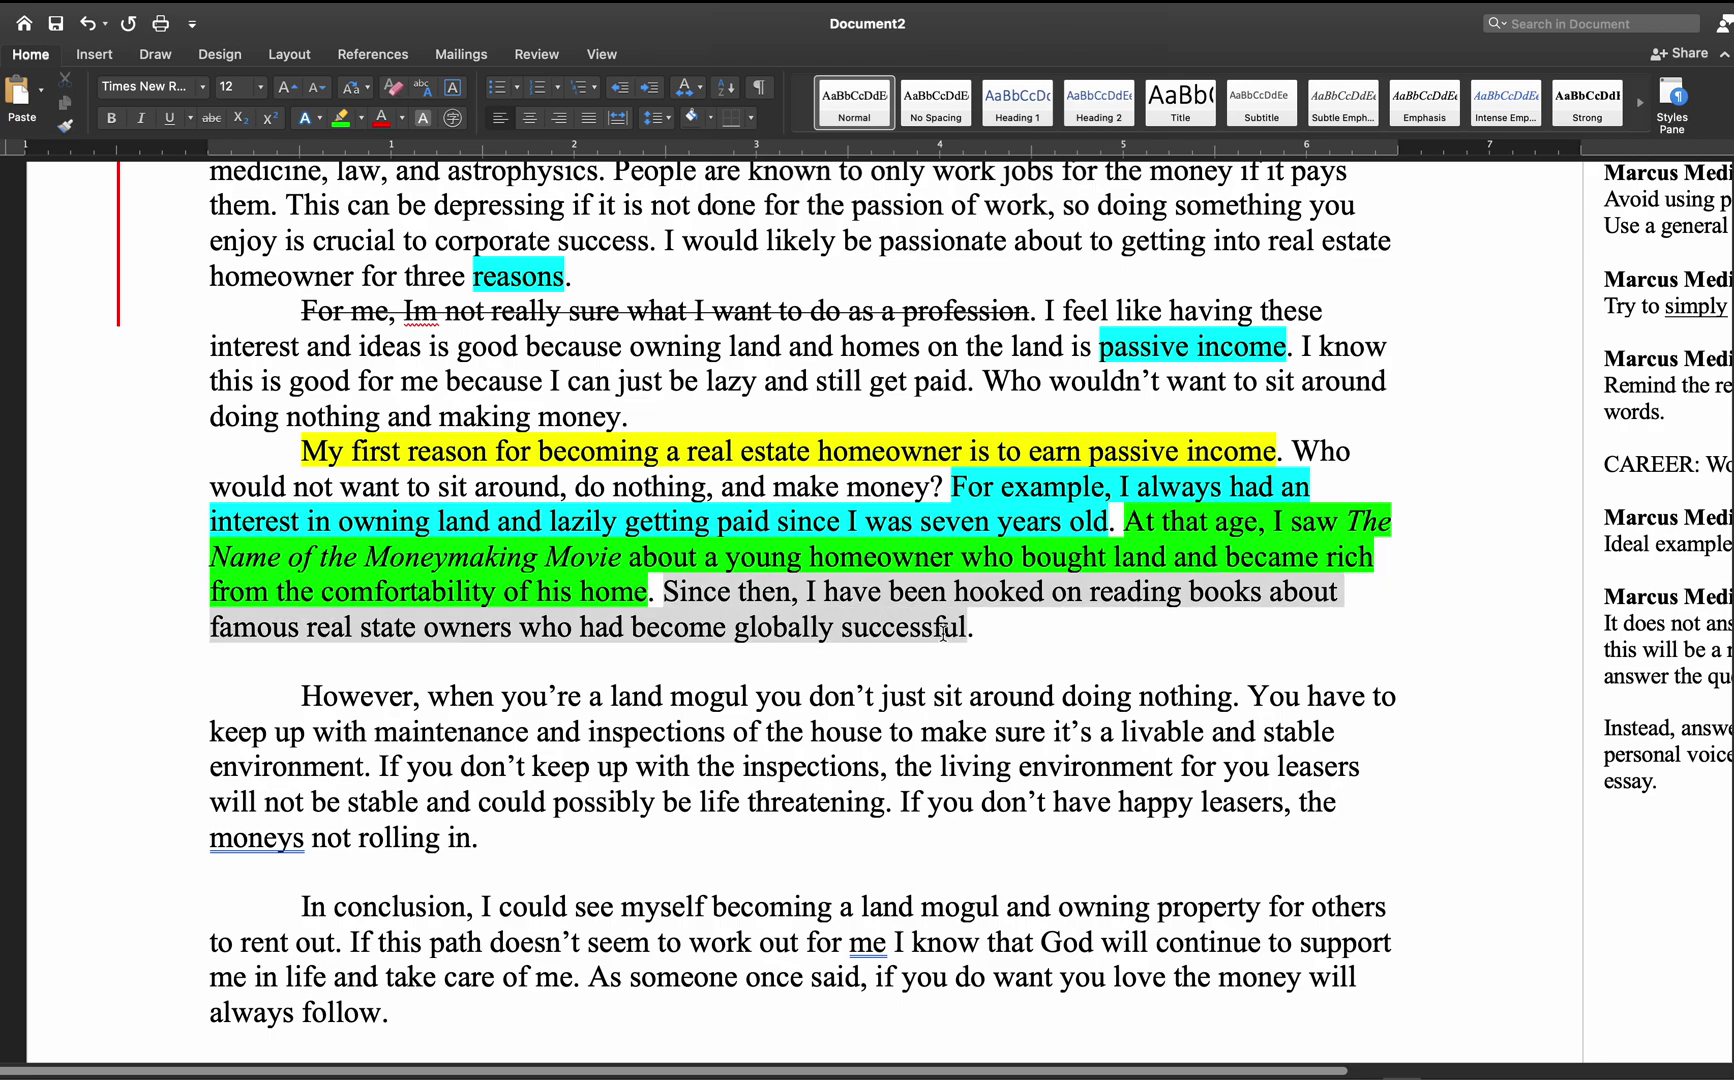
left_click(341, 118)
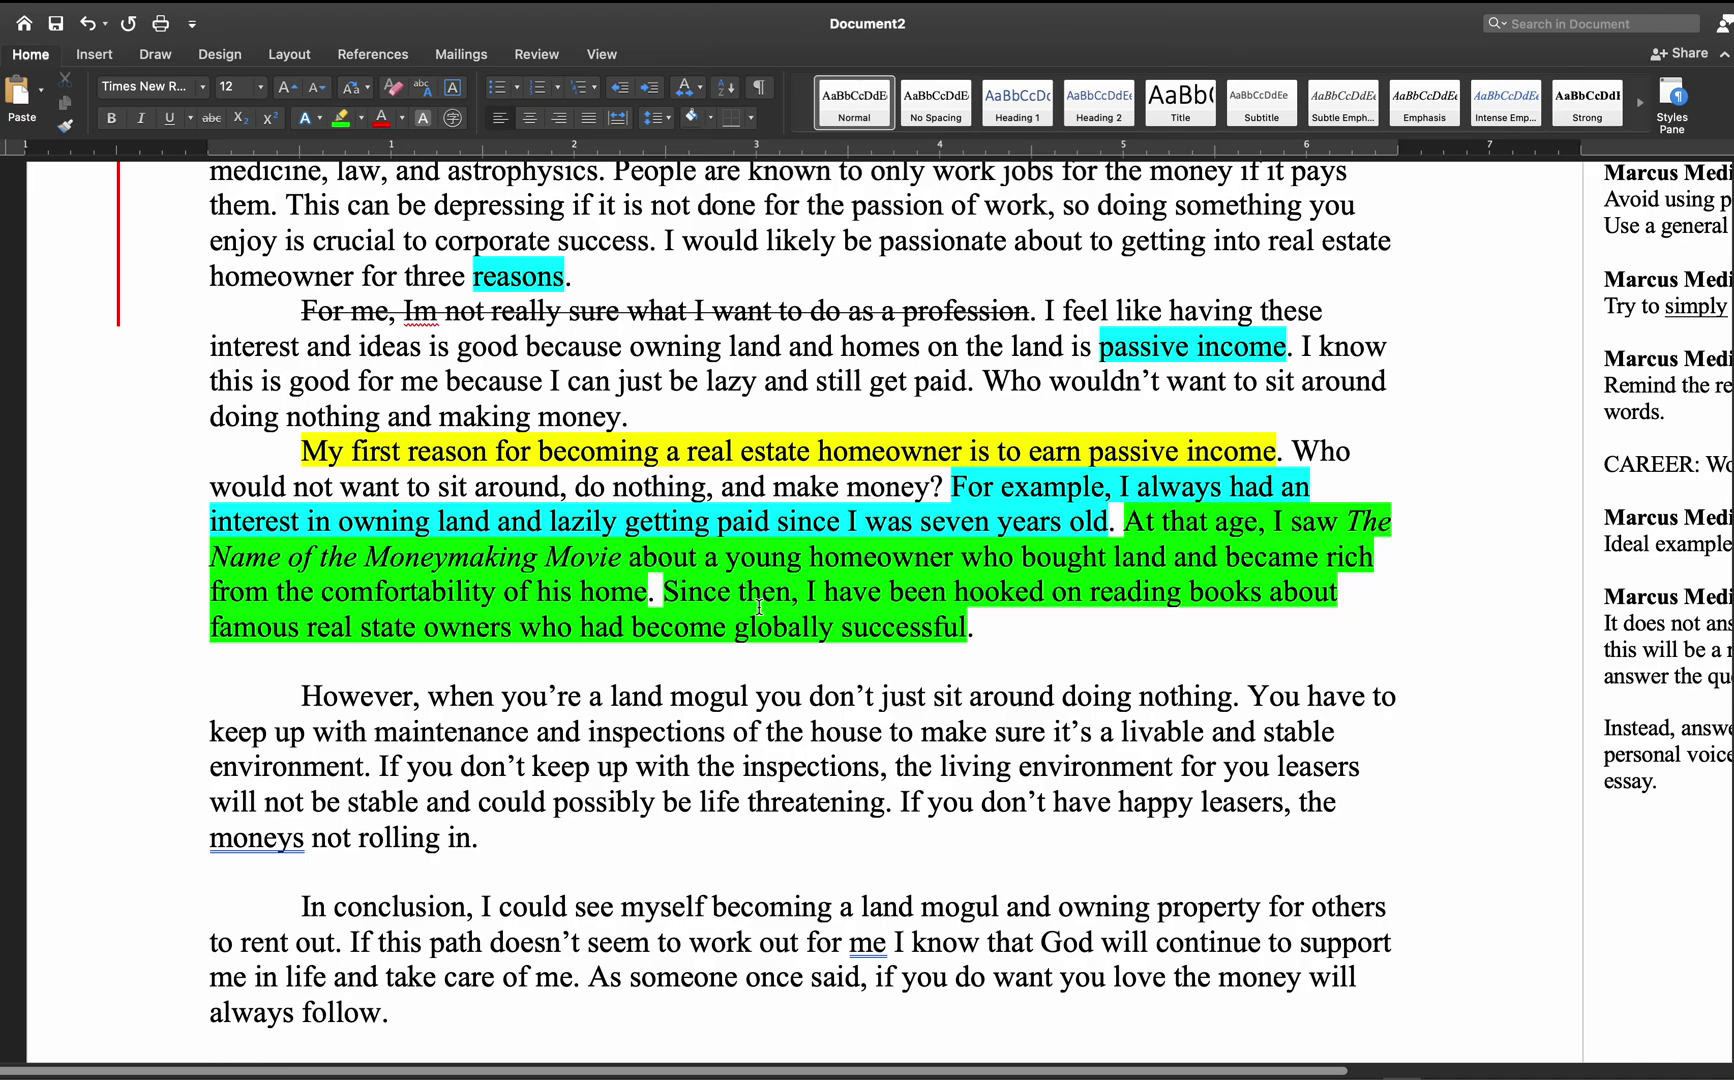
- Compare the original "For me" paragraph with the color-coded rewrite and examine the "However" paragraph that follows
scroll(1006, 577, "up", 5)
scroll(1006, 575, "down", 3)
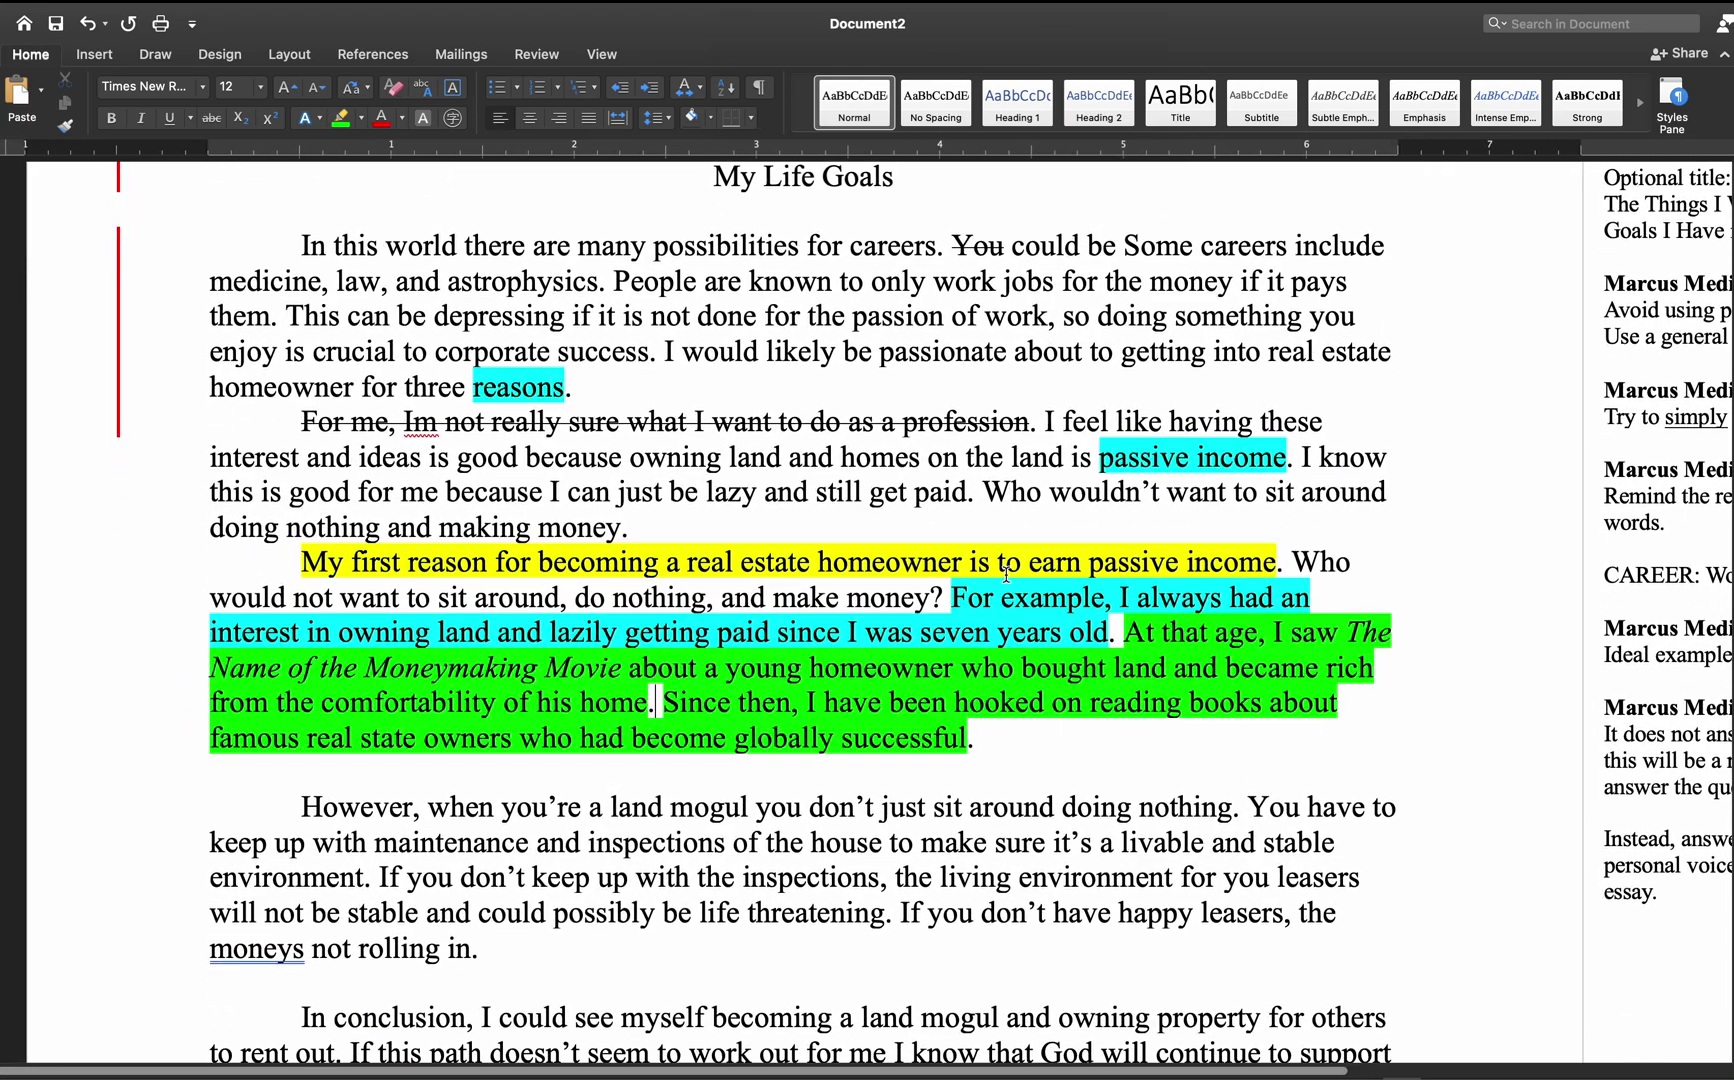
left_click_drag(638, 528, 310, 430)
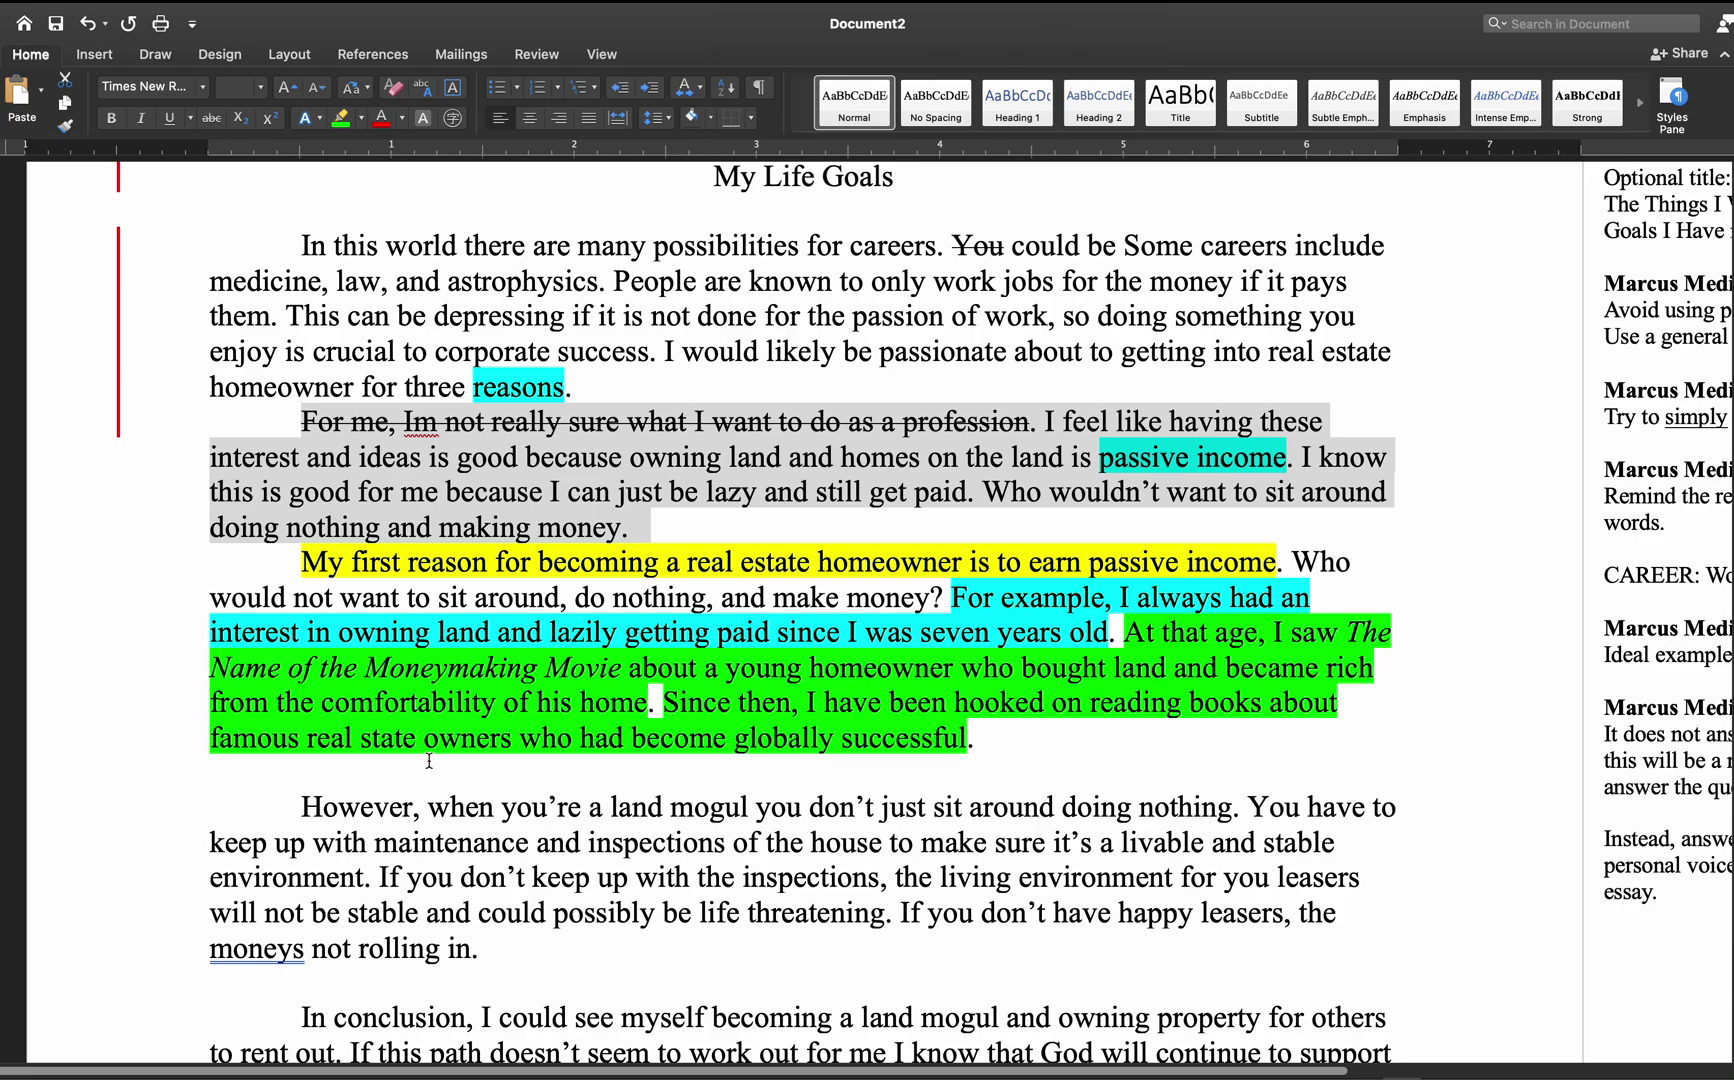
scroll(429, 761, "down", 3)
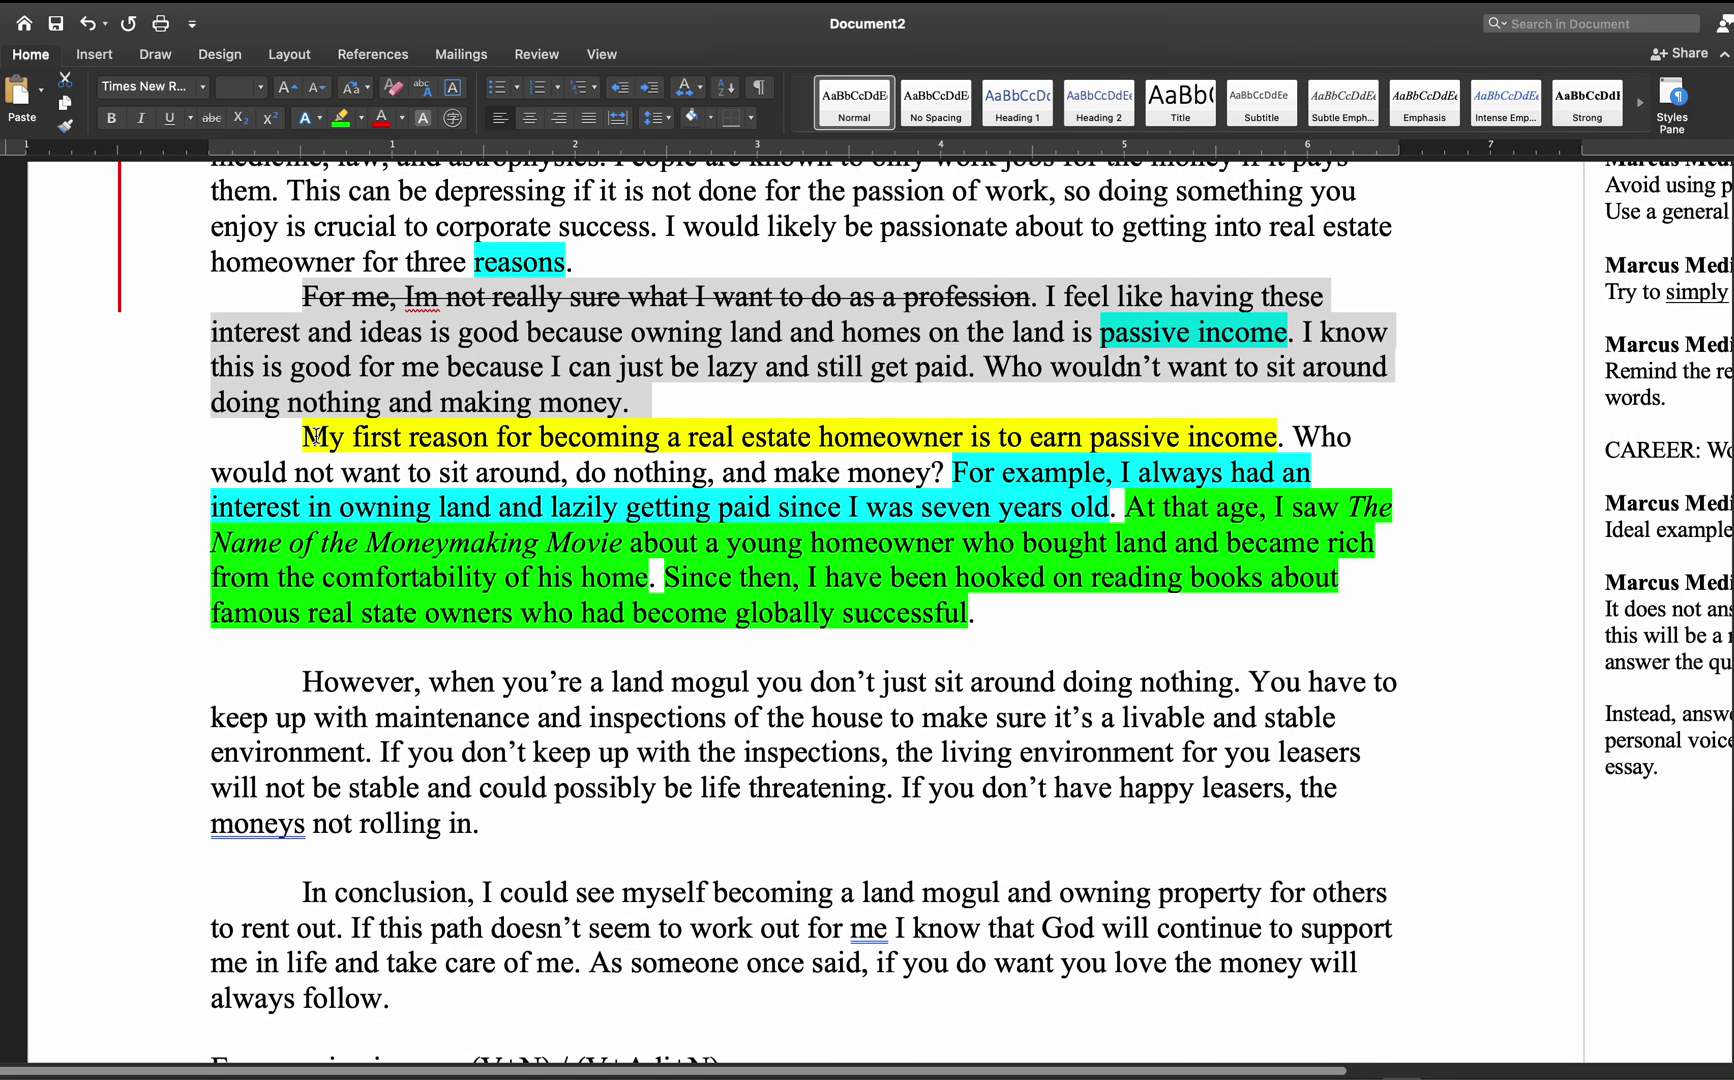
left_click_drag(315, 437, 459, 440)
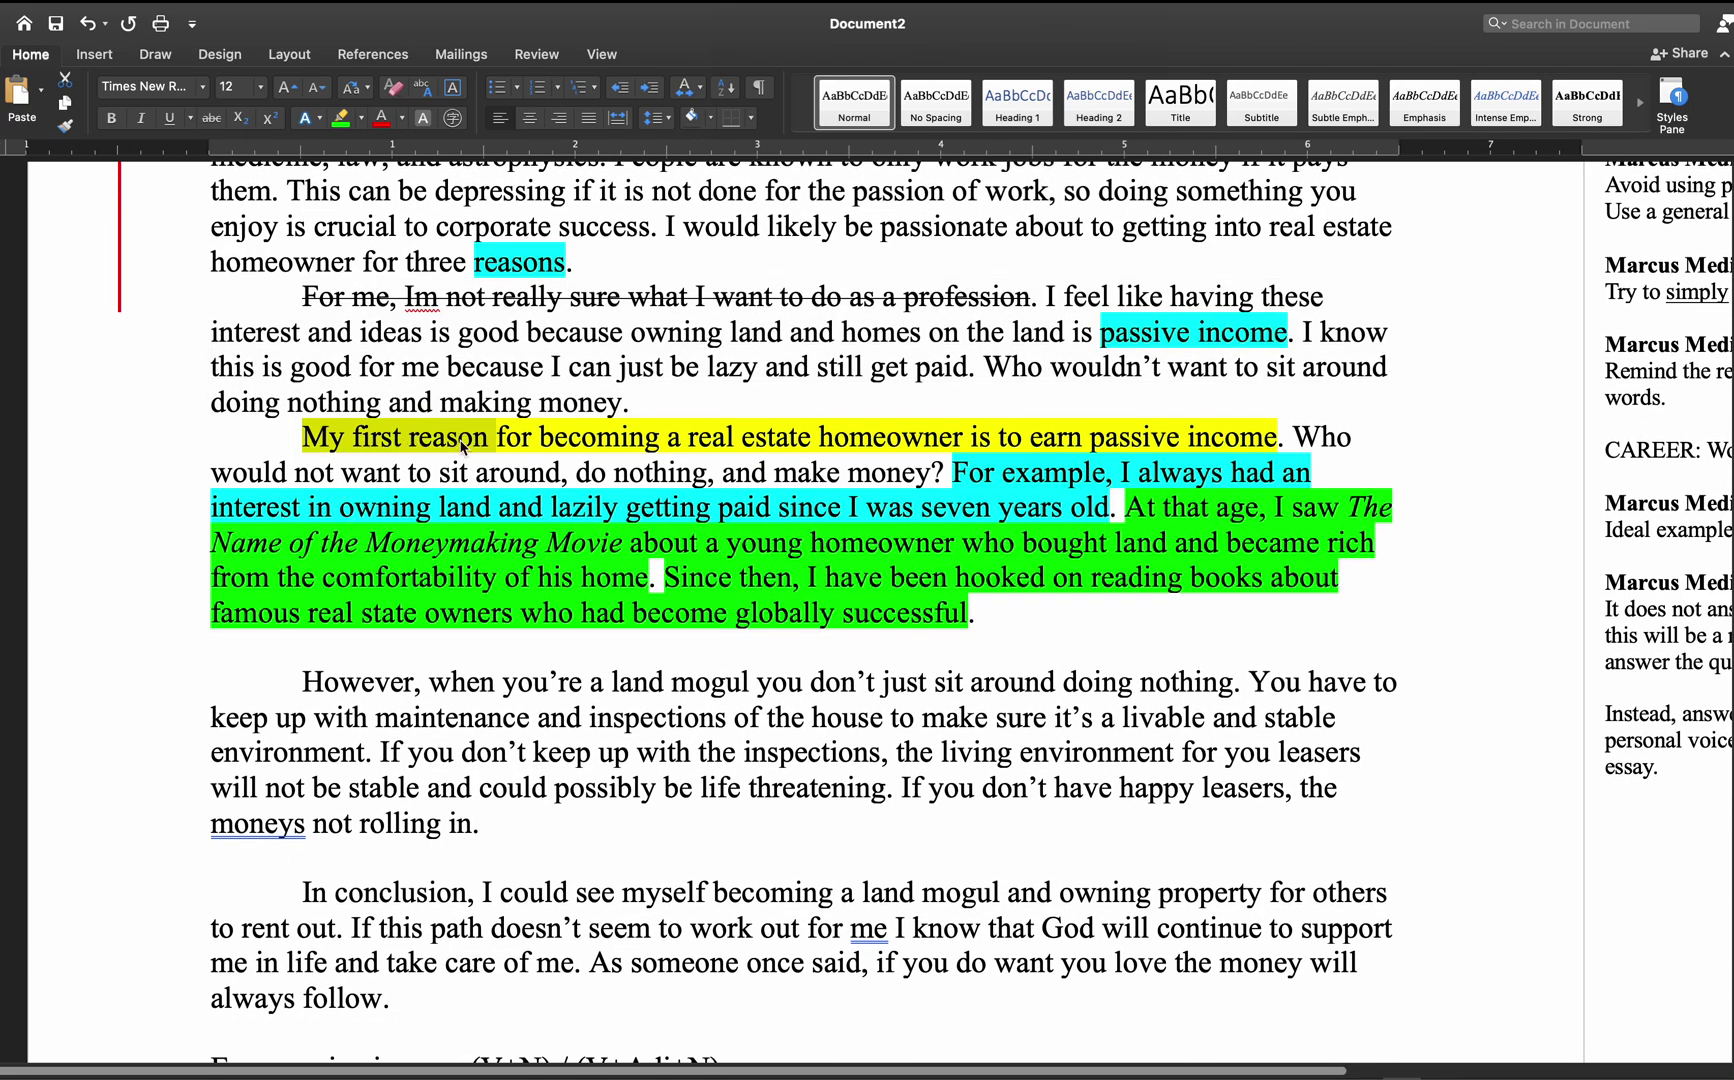
left_click(400, 715)
left_click_drag(315, 679, 546, 818)
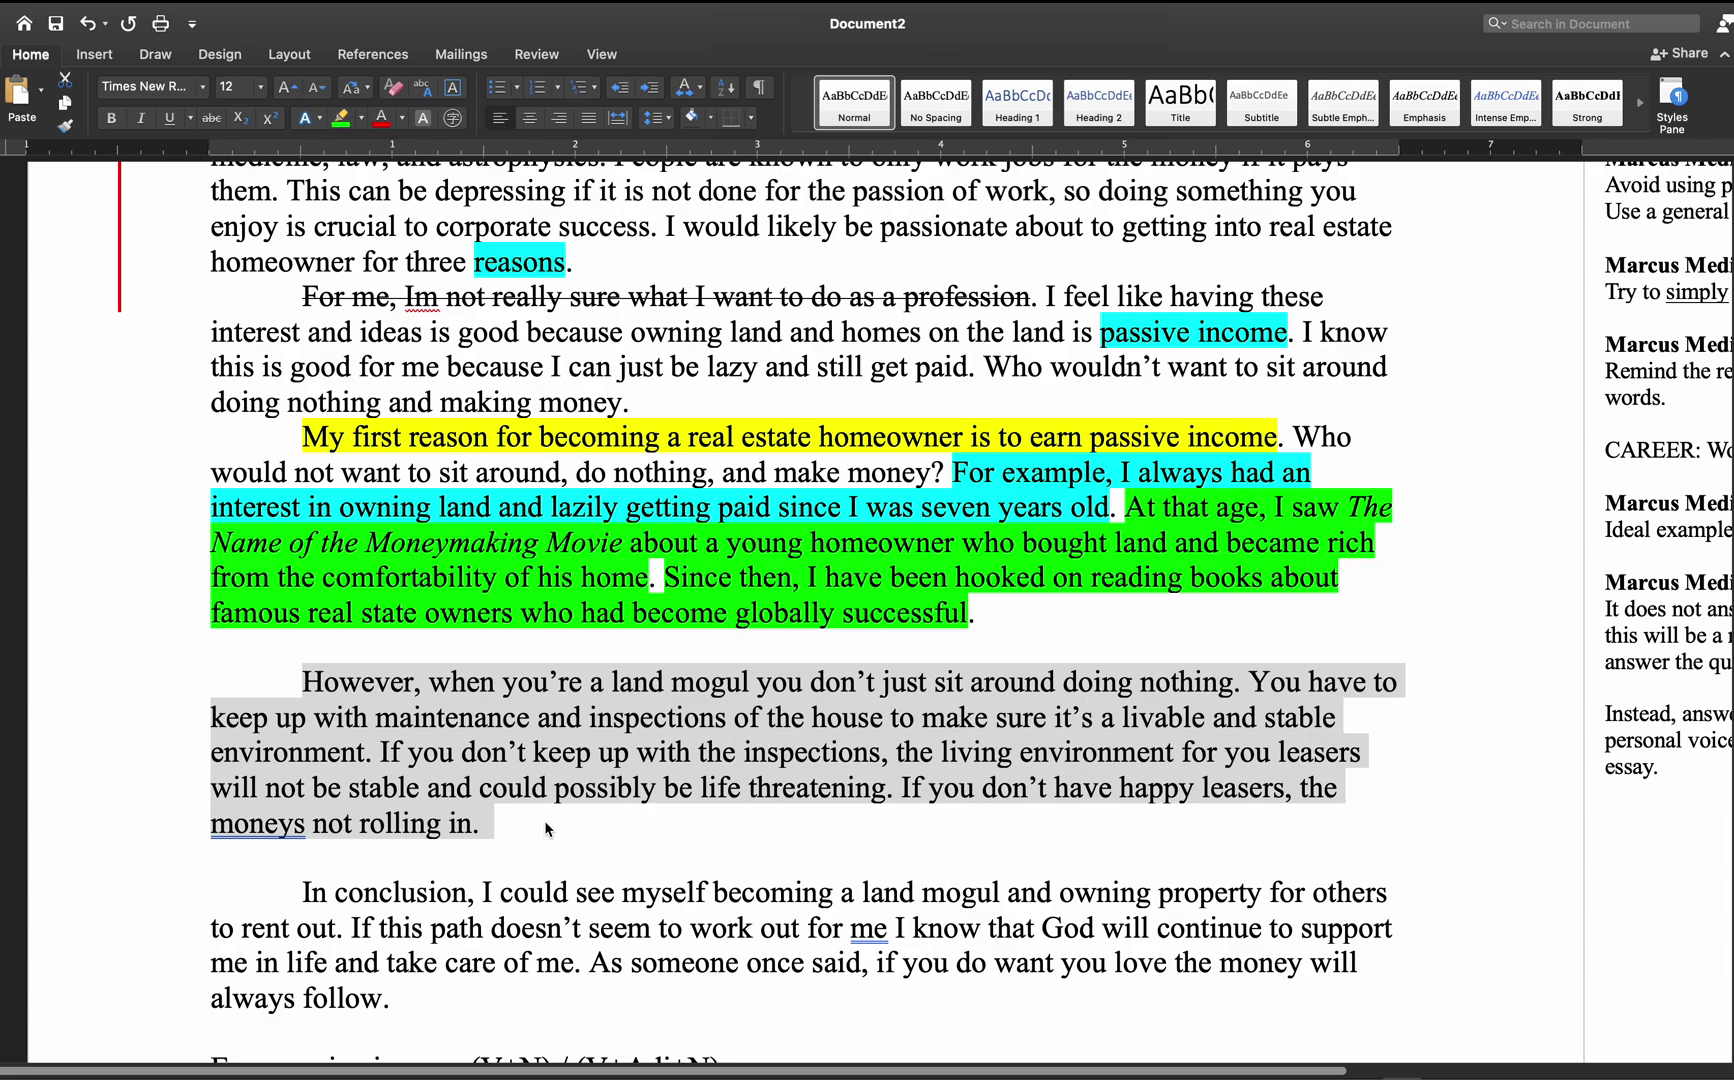
left_click(532, 752)
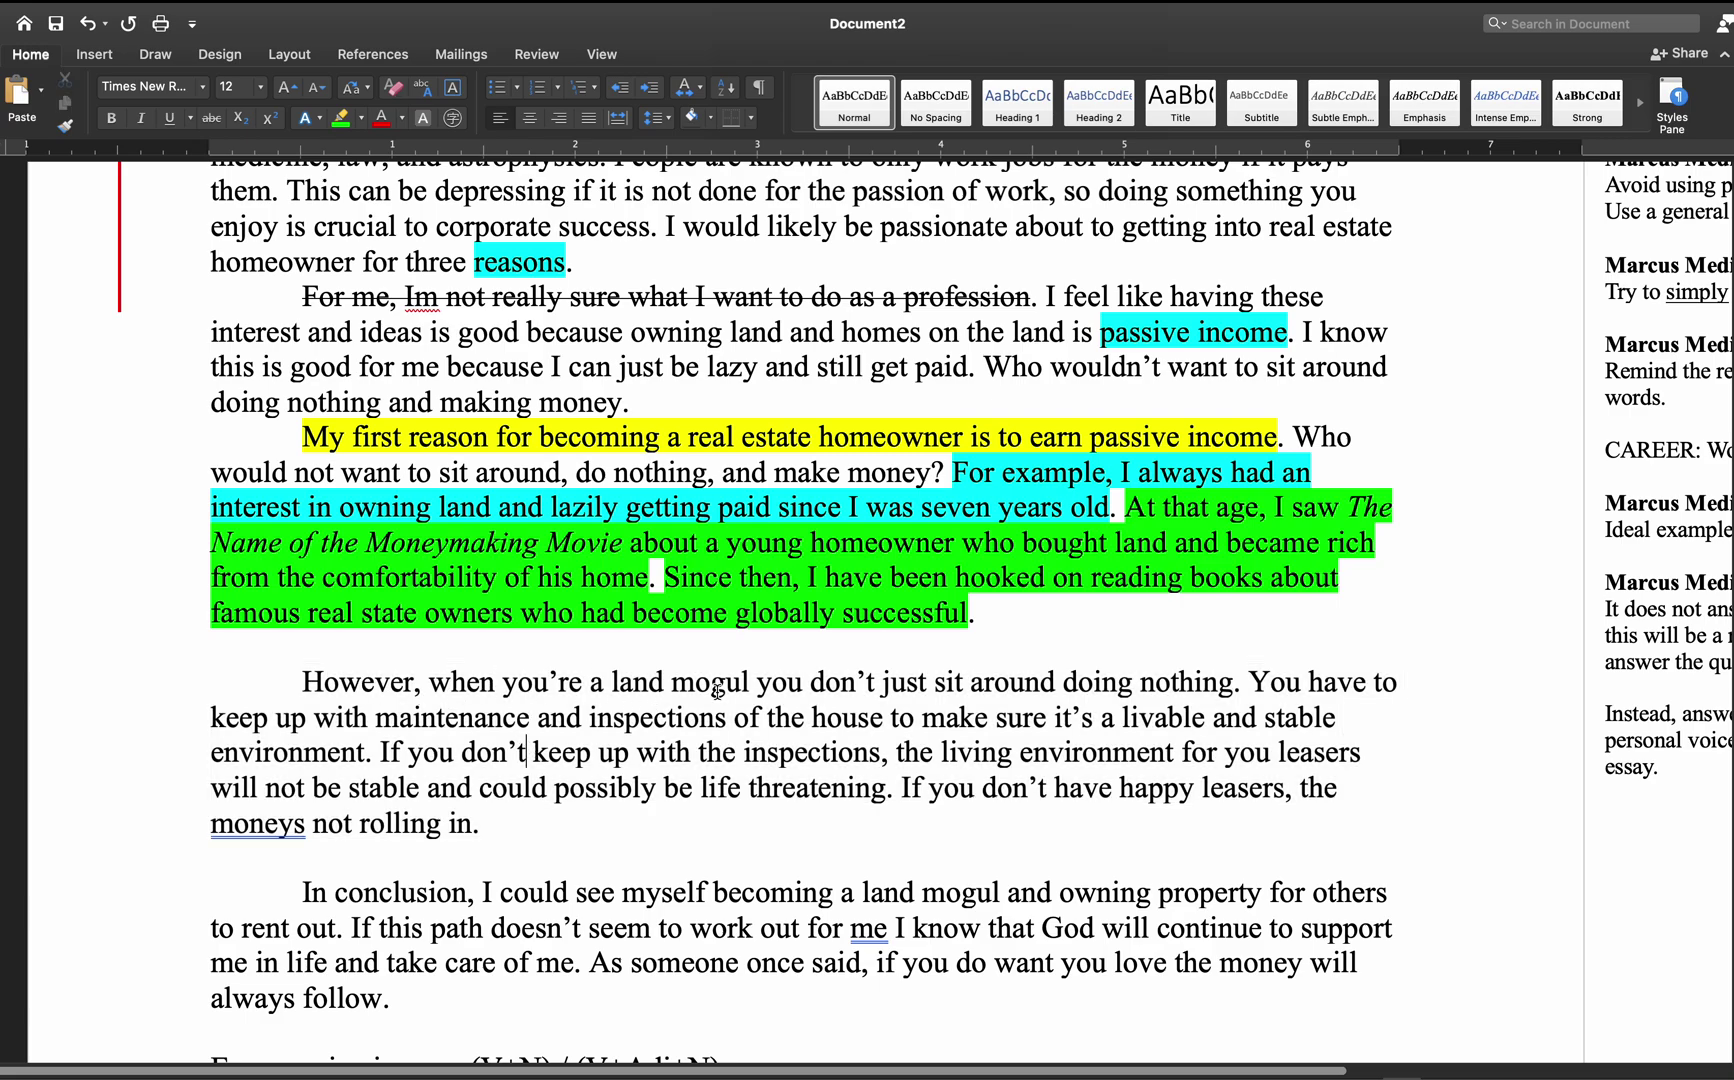
- Remove the blank line above the "However" paragraph and restore its first-line indent
left_click(294, 684)
key("BackSpace")
key("BackSpace")
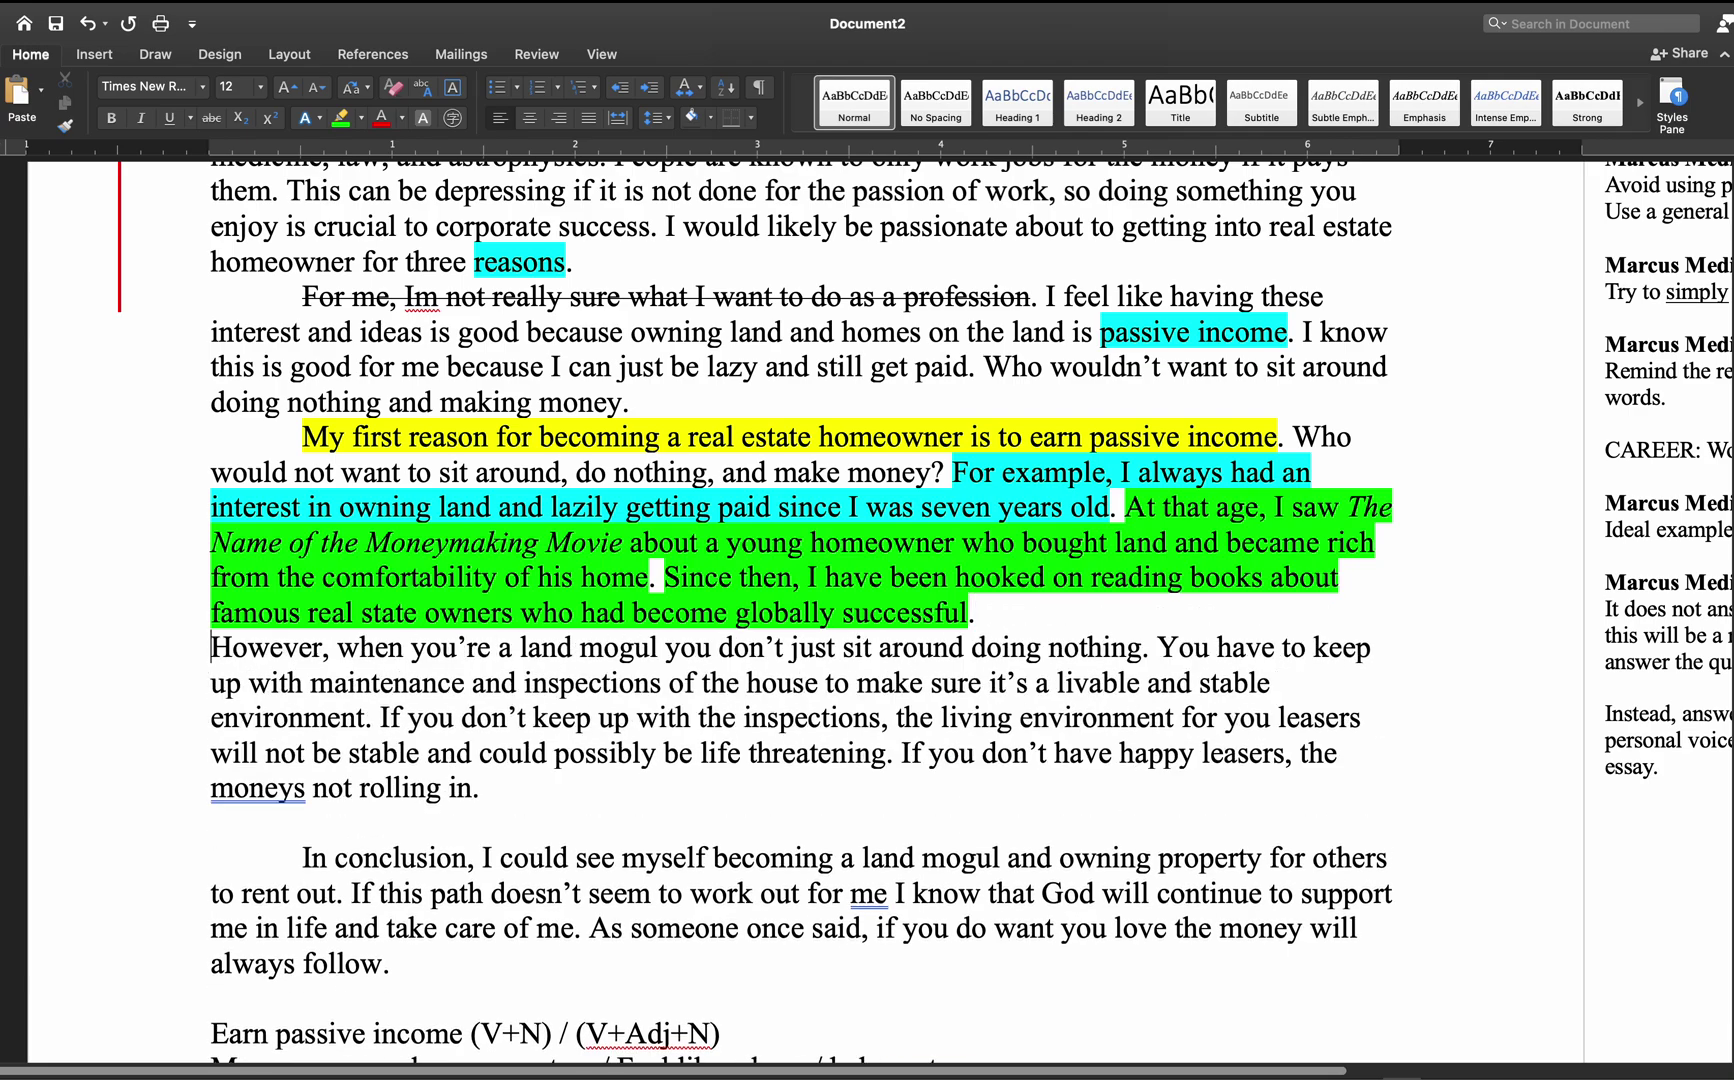
key("Tab")
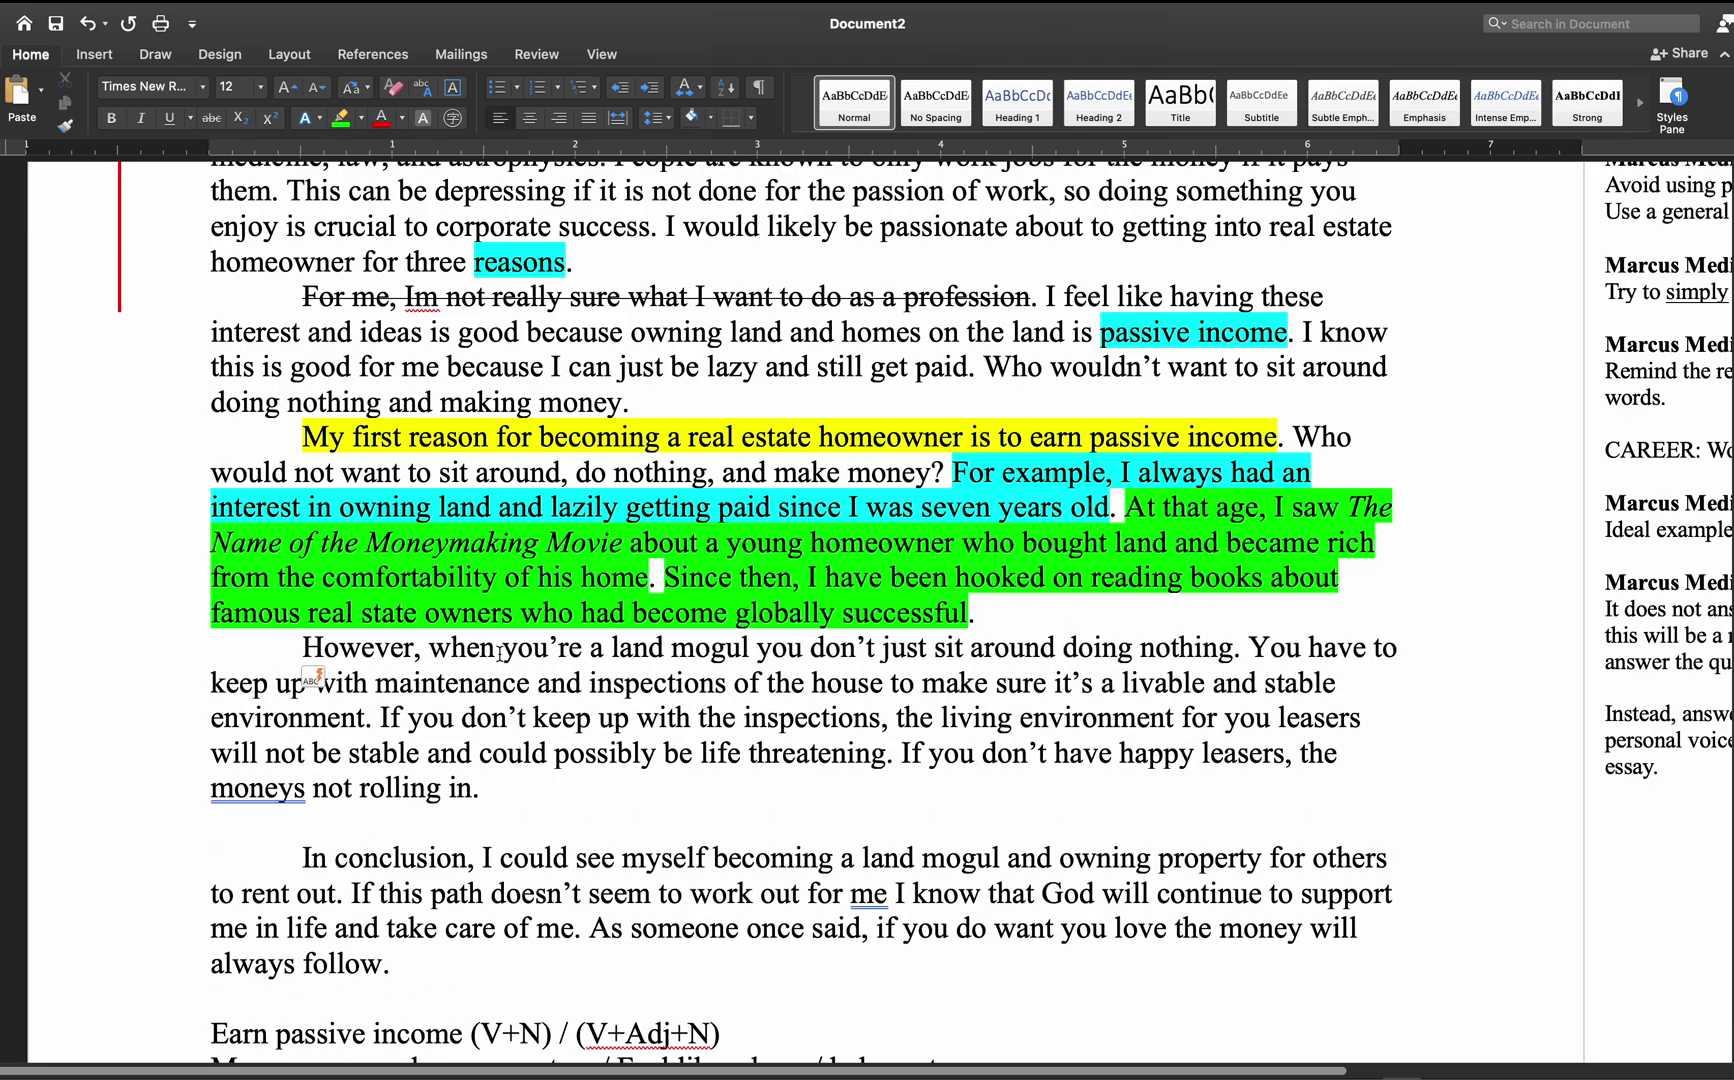
double_click(717, 648)
key("BackSpace")
key("BackSpace")
key("BackSpace")
key("BackSpace")
key("BackSpace")
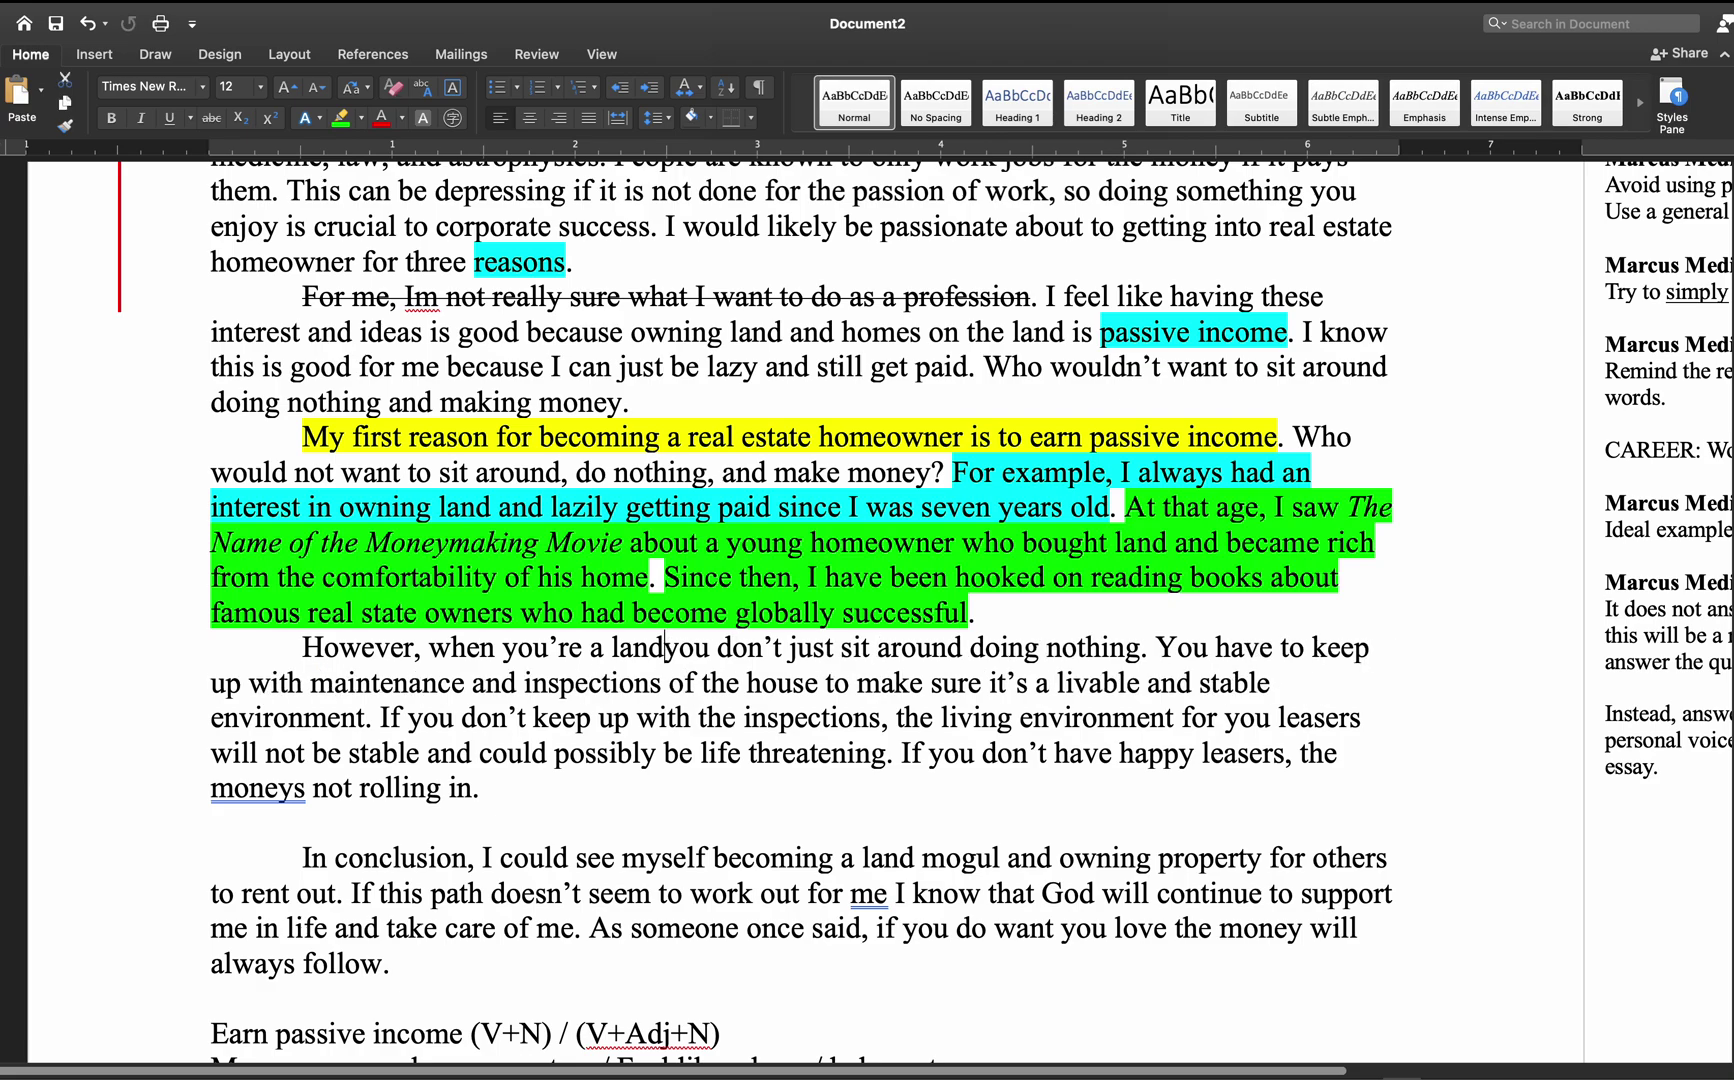
type("and mogul")
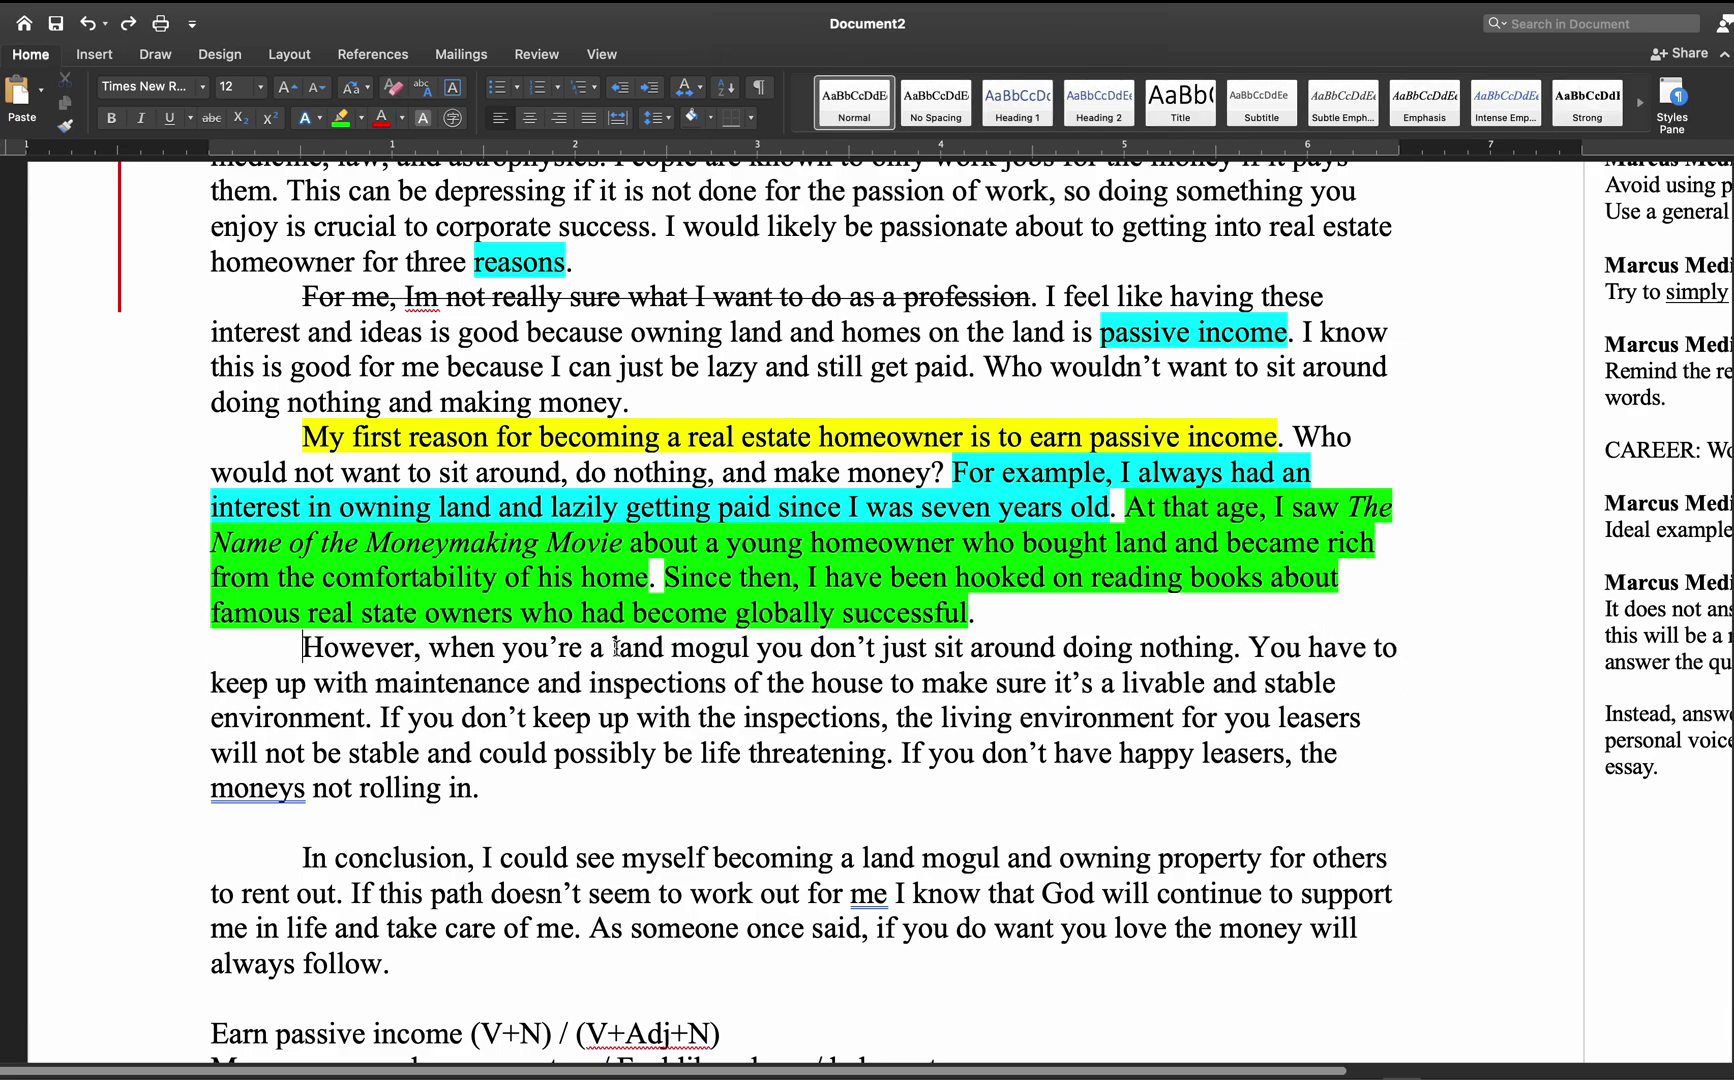
- Replace "land mogul" in the "However" sentence with "home owner," including the comma
left_click_drag(610, 650, 730, 652)
type("home")
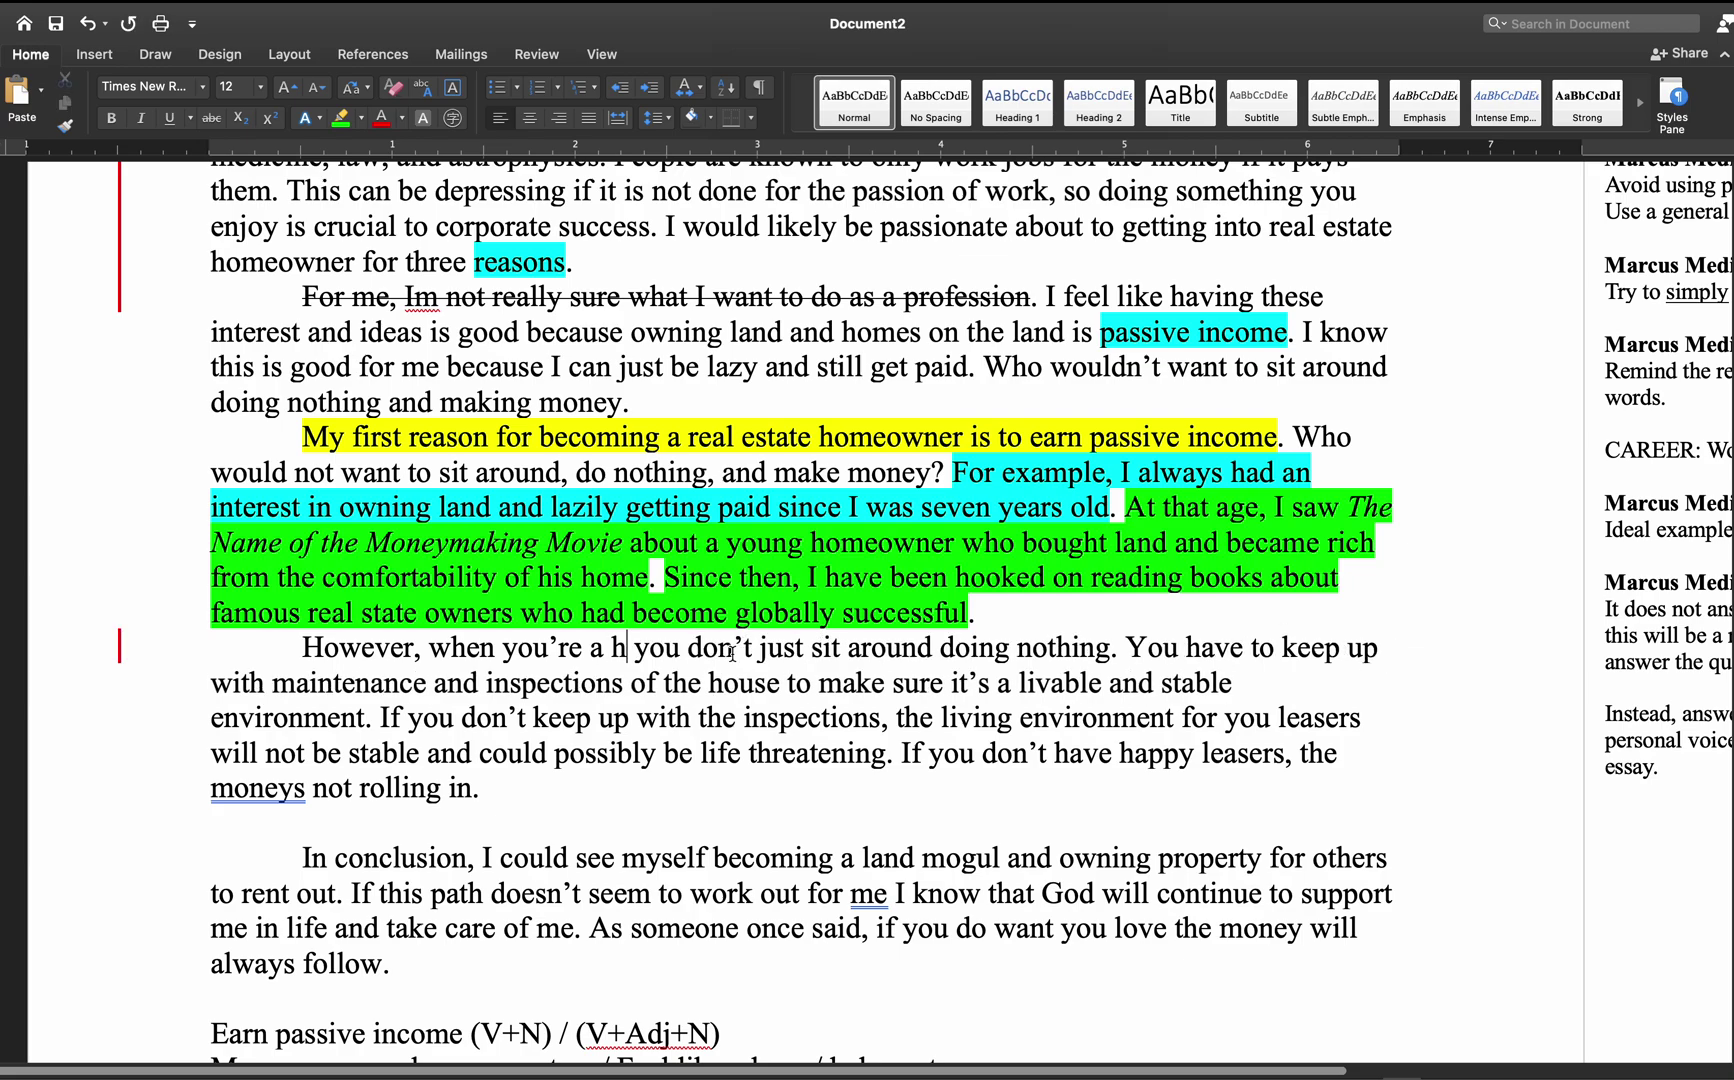
type(" o")
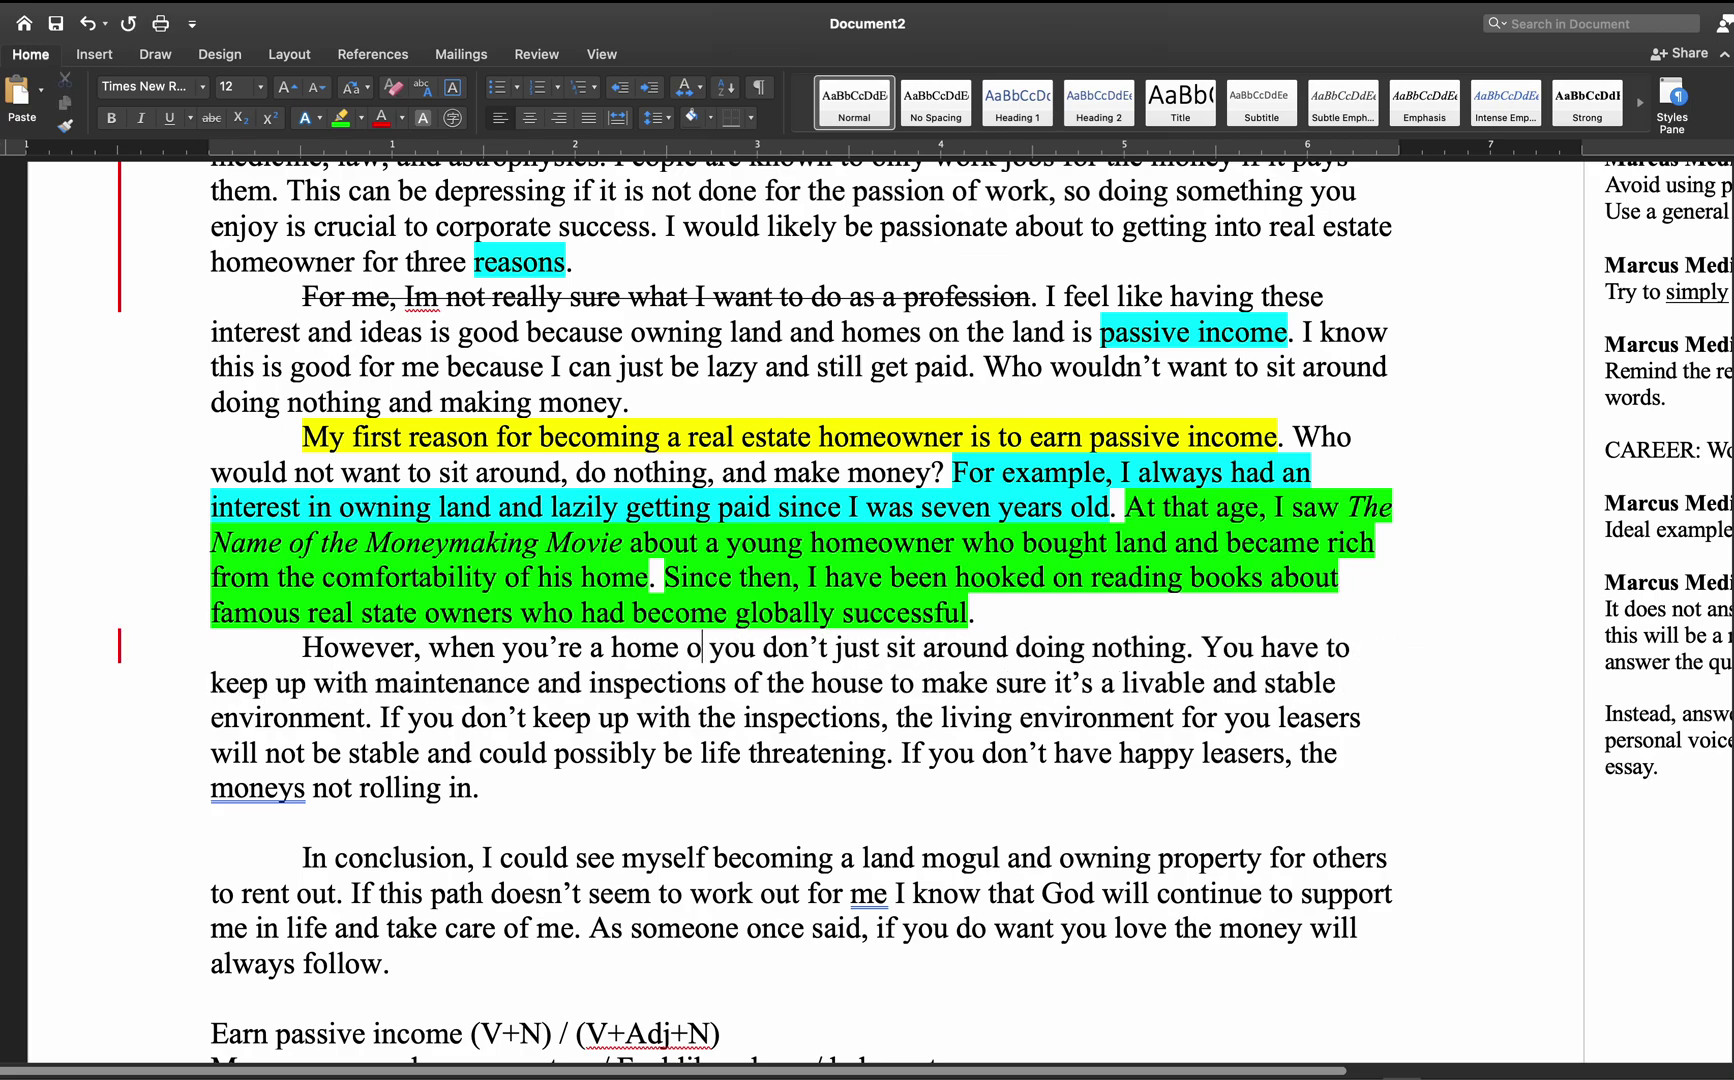
type("wner,")
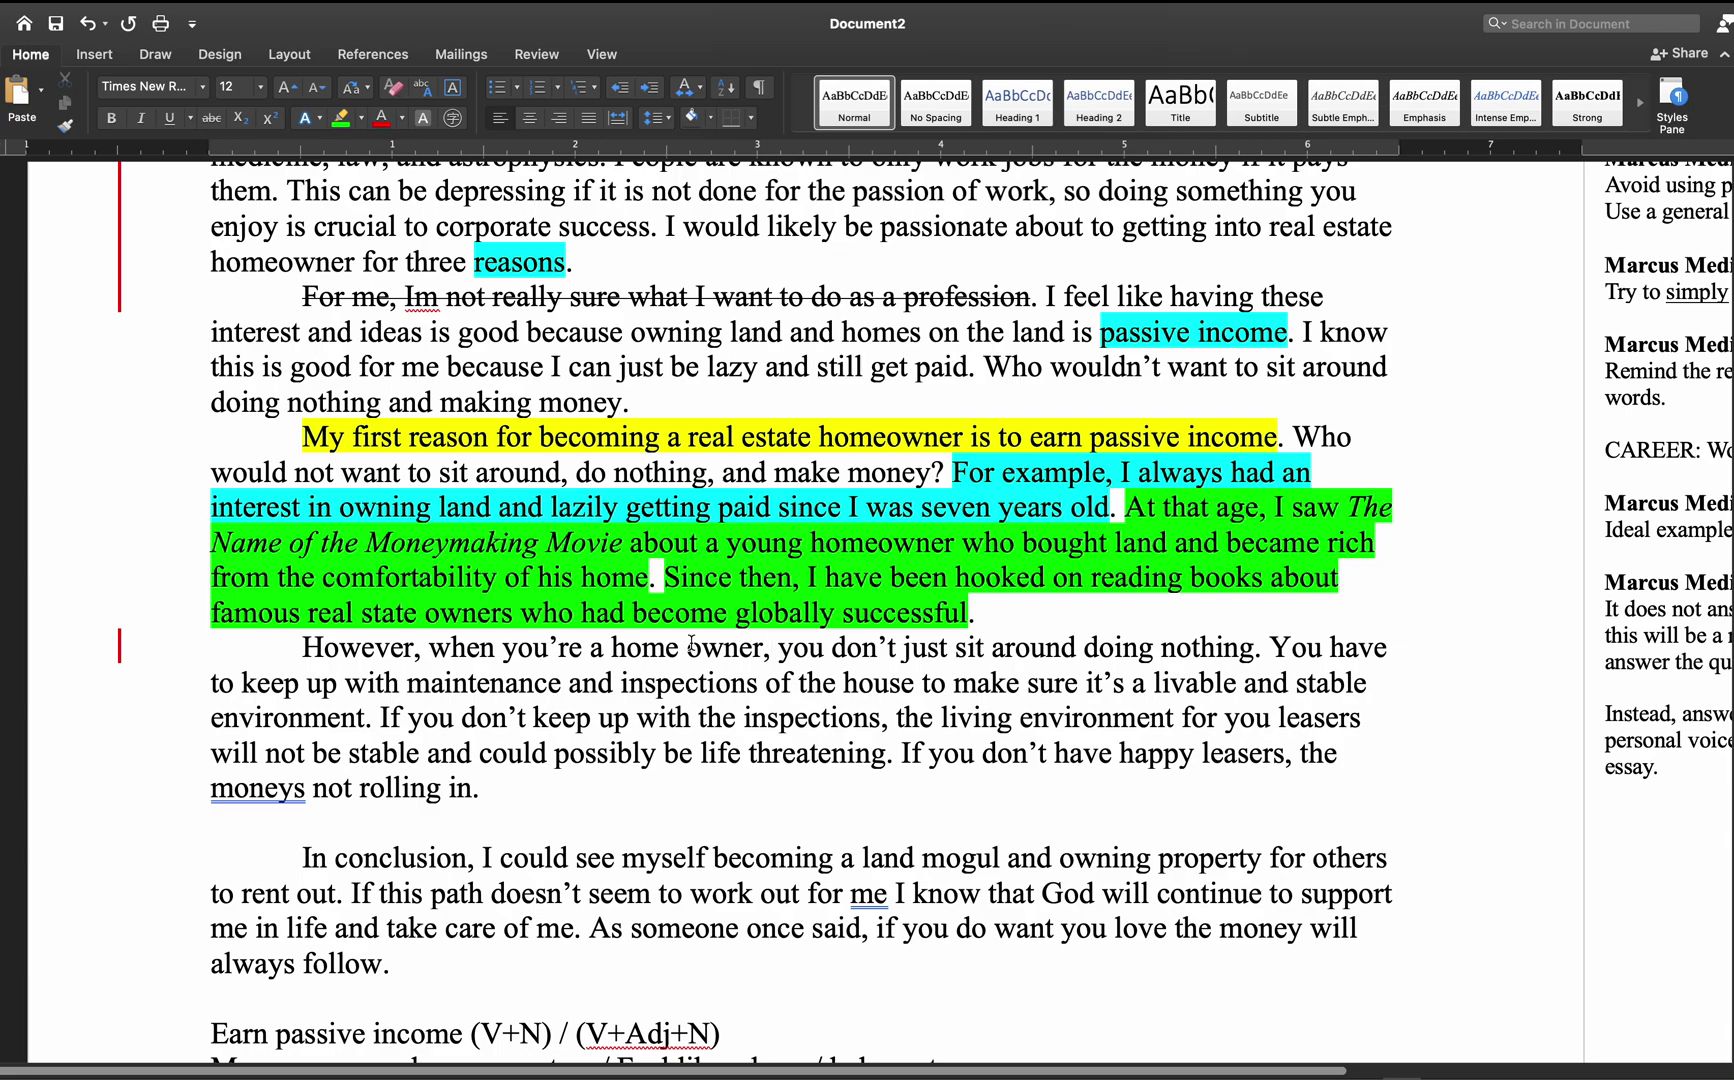
- Examine the clauses "when you're a home owner" and "you don't just sit around doing nothing" in the "However" sentence
left_click_drag(431, 650, 768, 657)
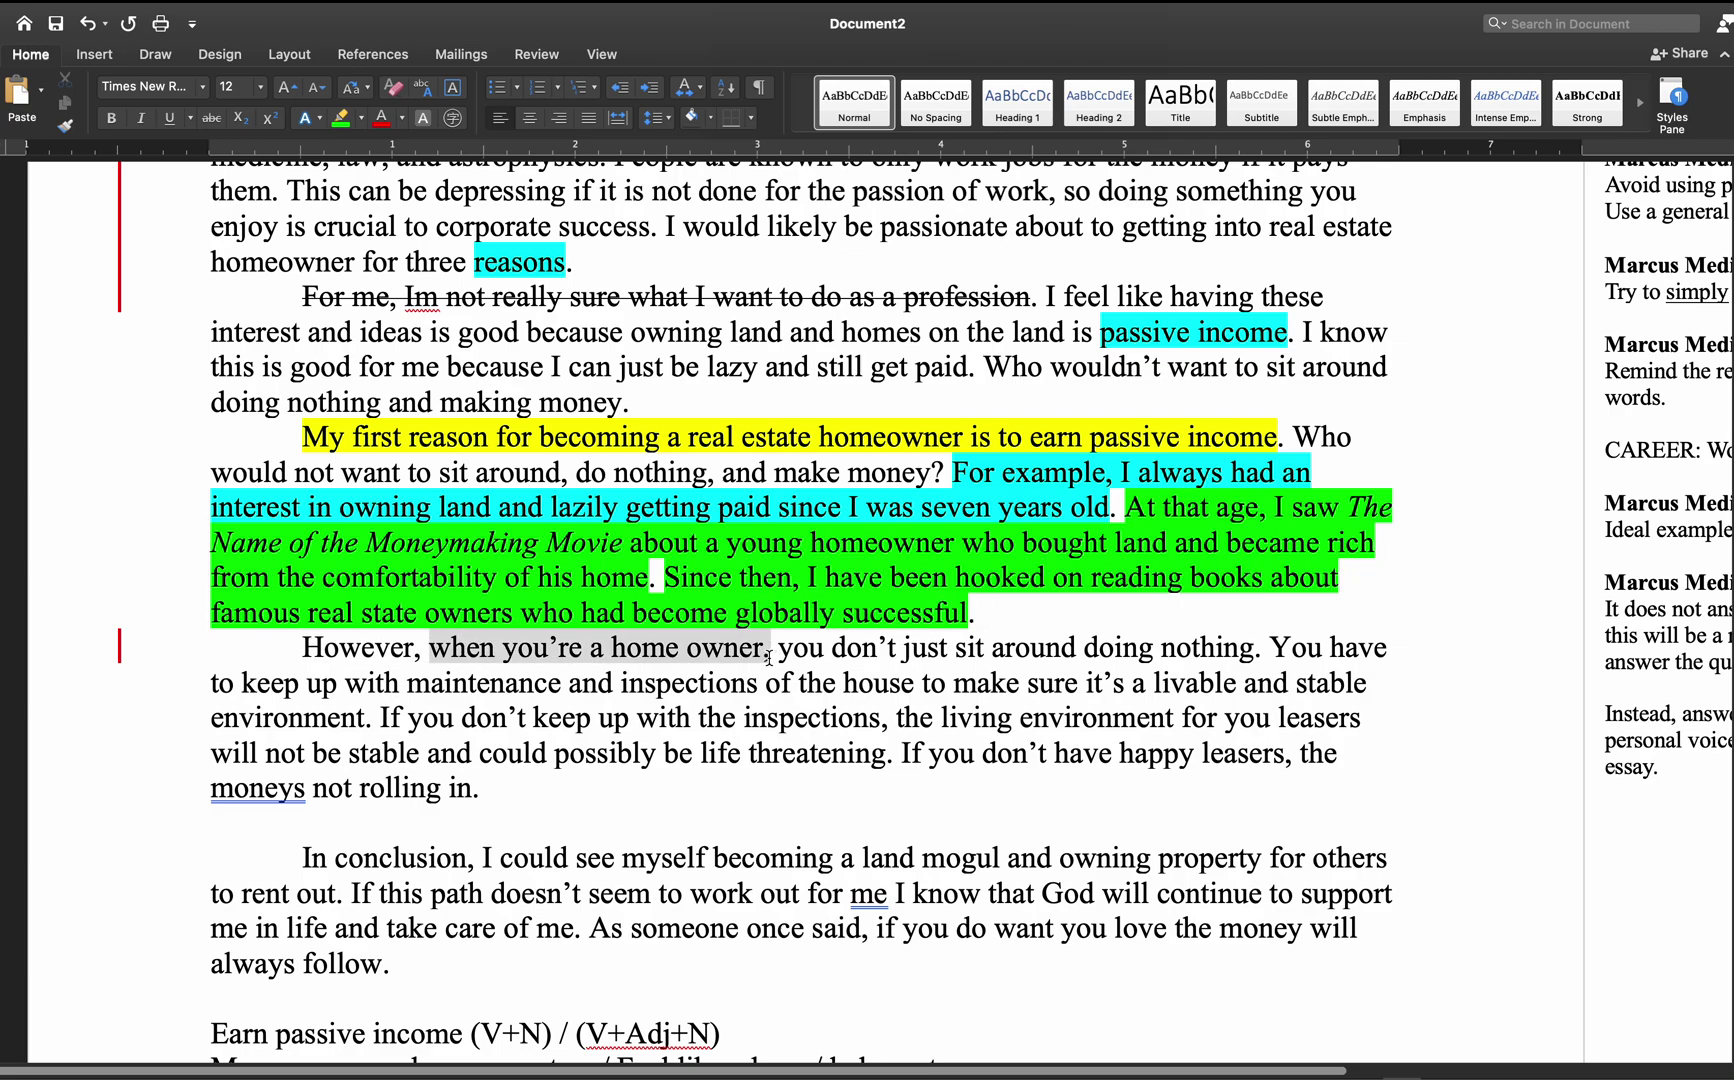
left_click(770, 660)
left_click_drag(520, 650, 724, 651)
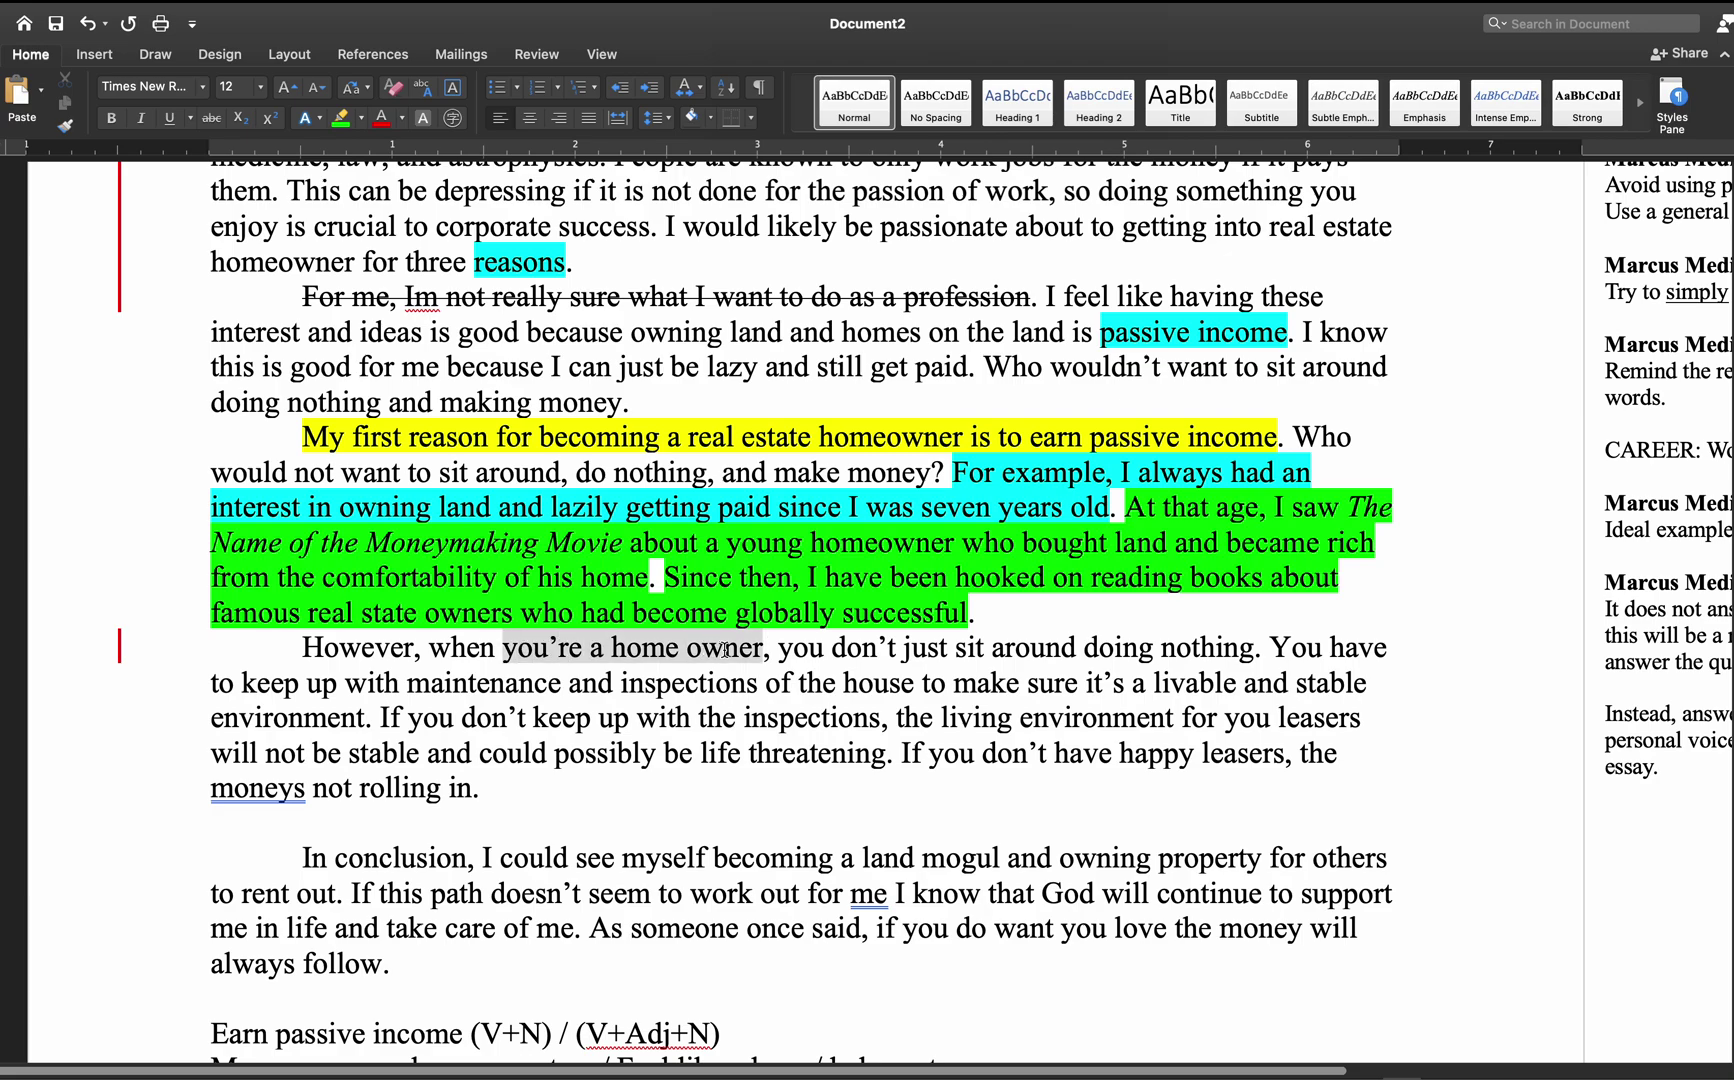
left_click(724, 651)
left_click_drag(432, 650, 731, 660)
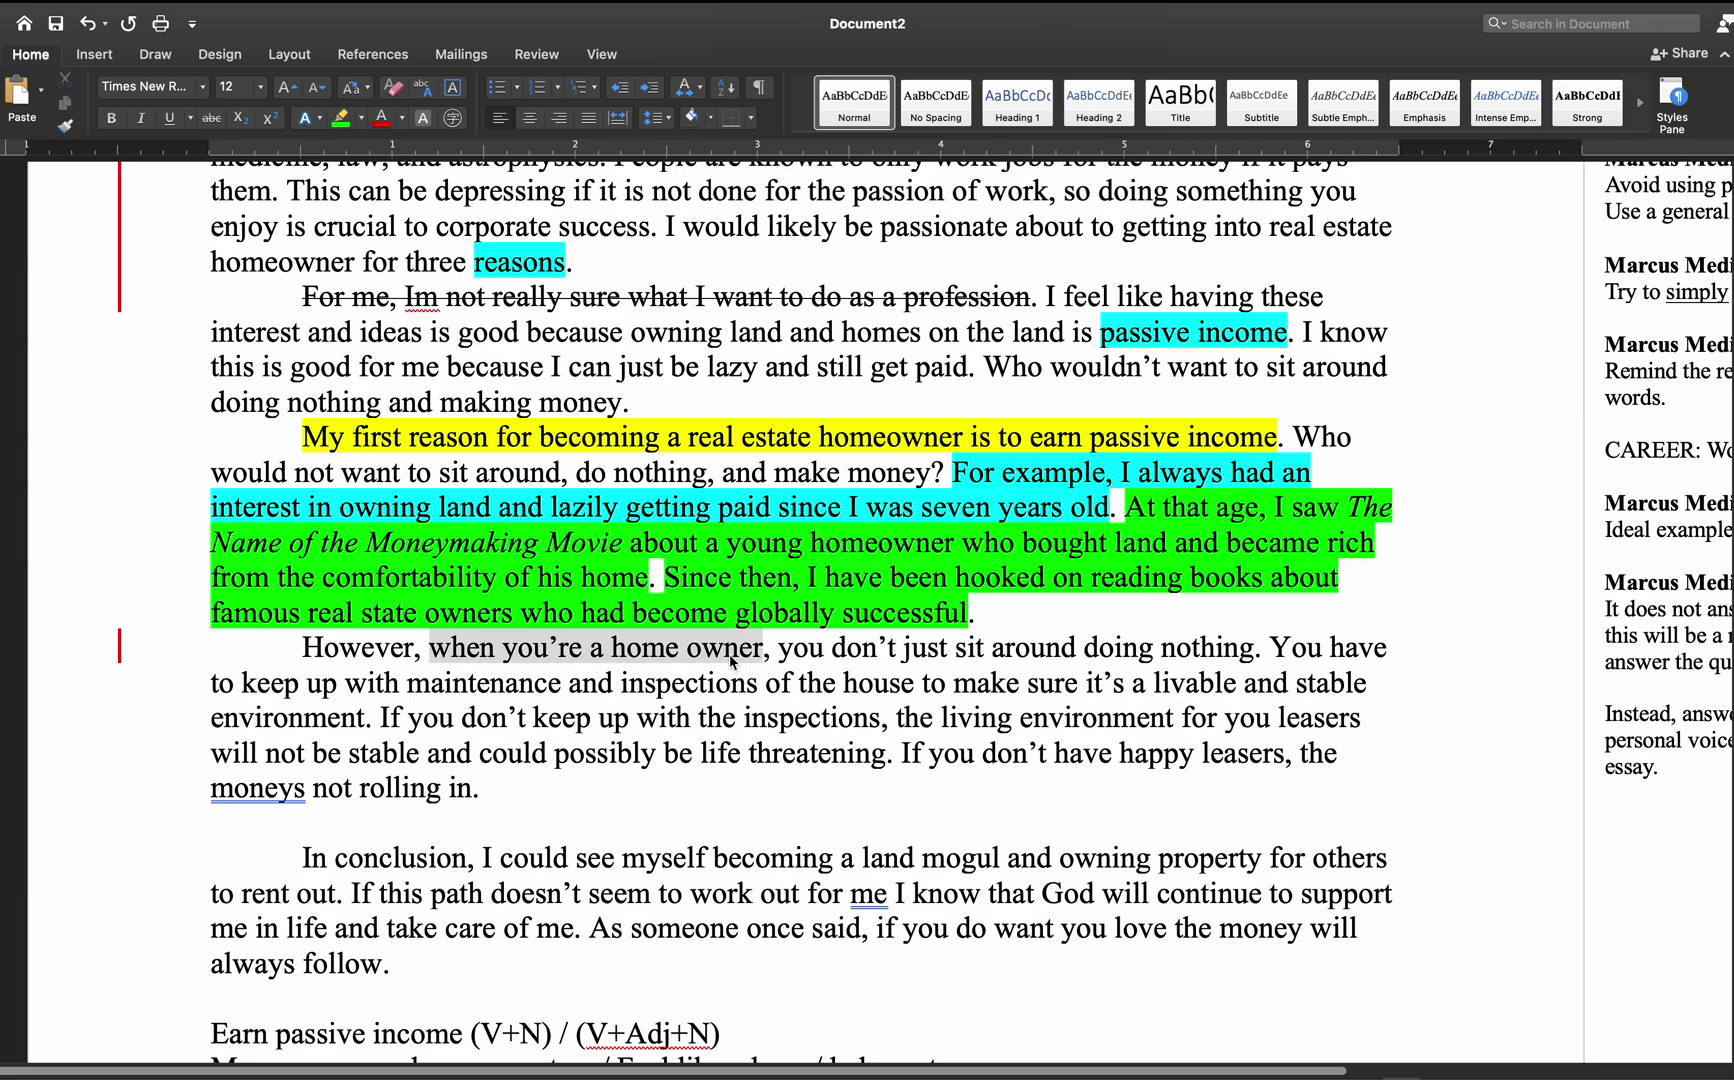
left_click(772, 655)
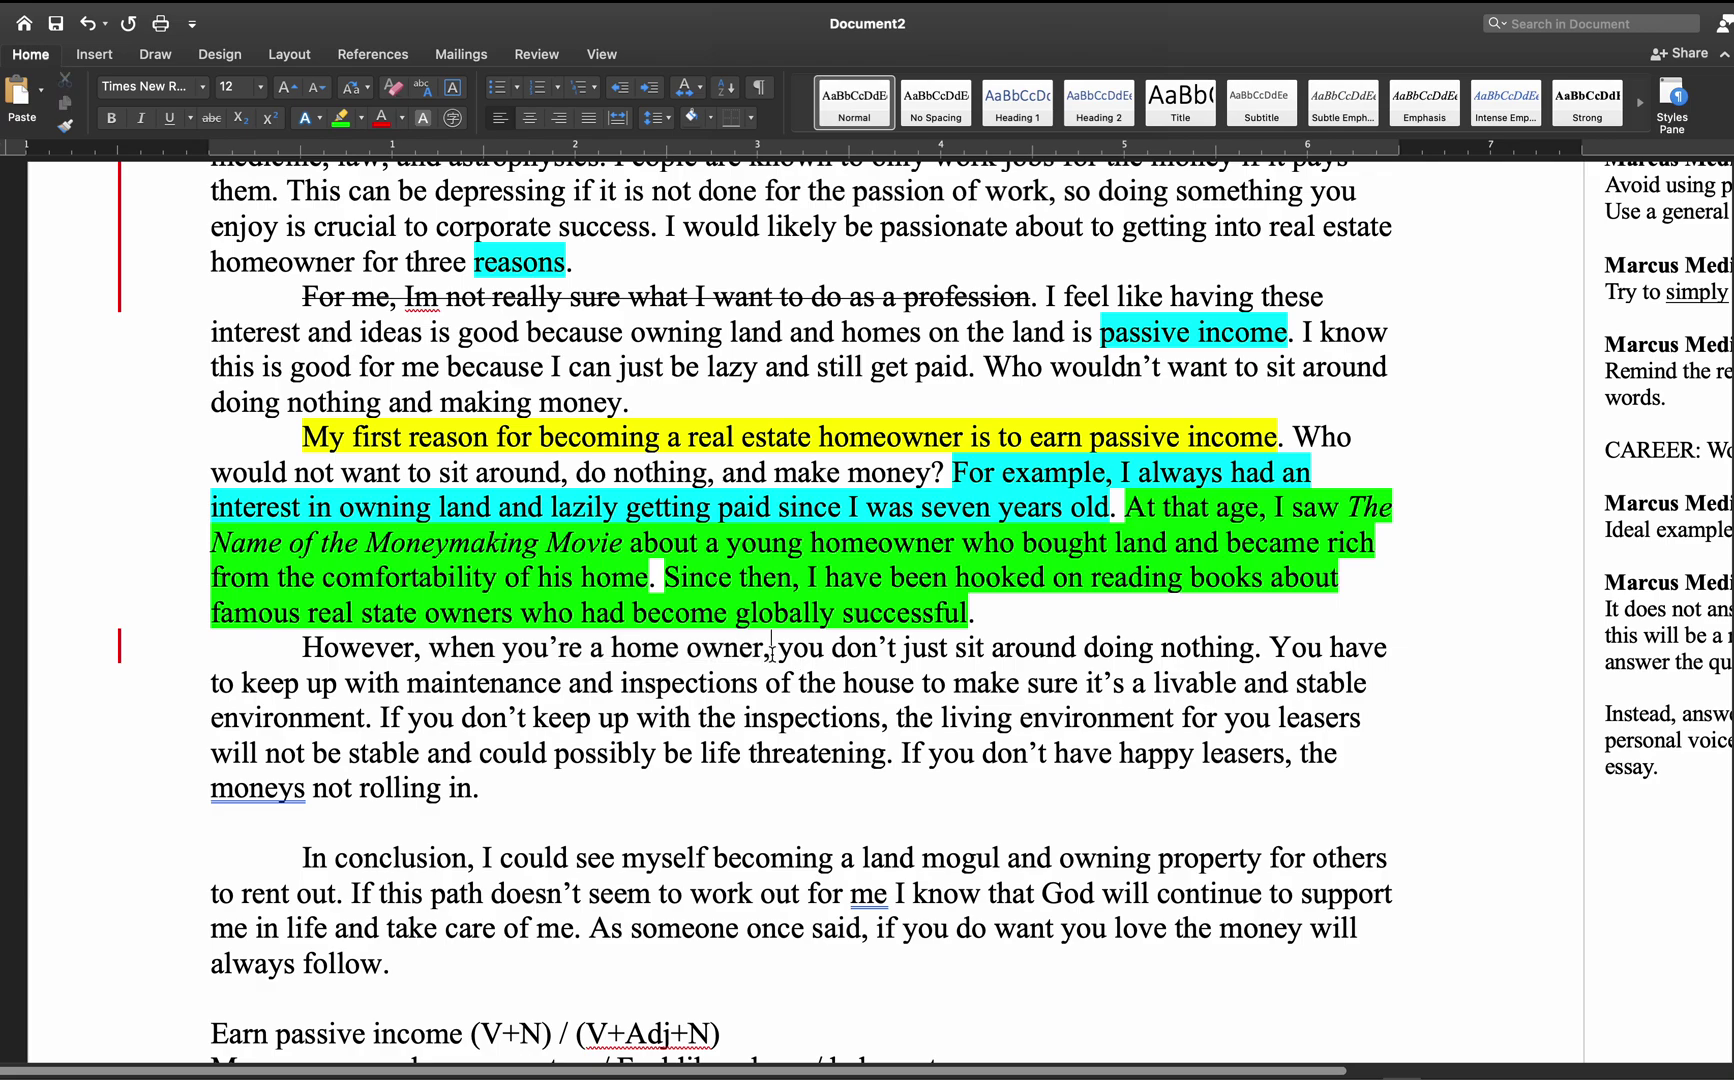
left_click_drag(432, 650, 1216, 650)
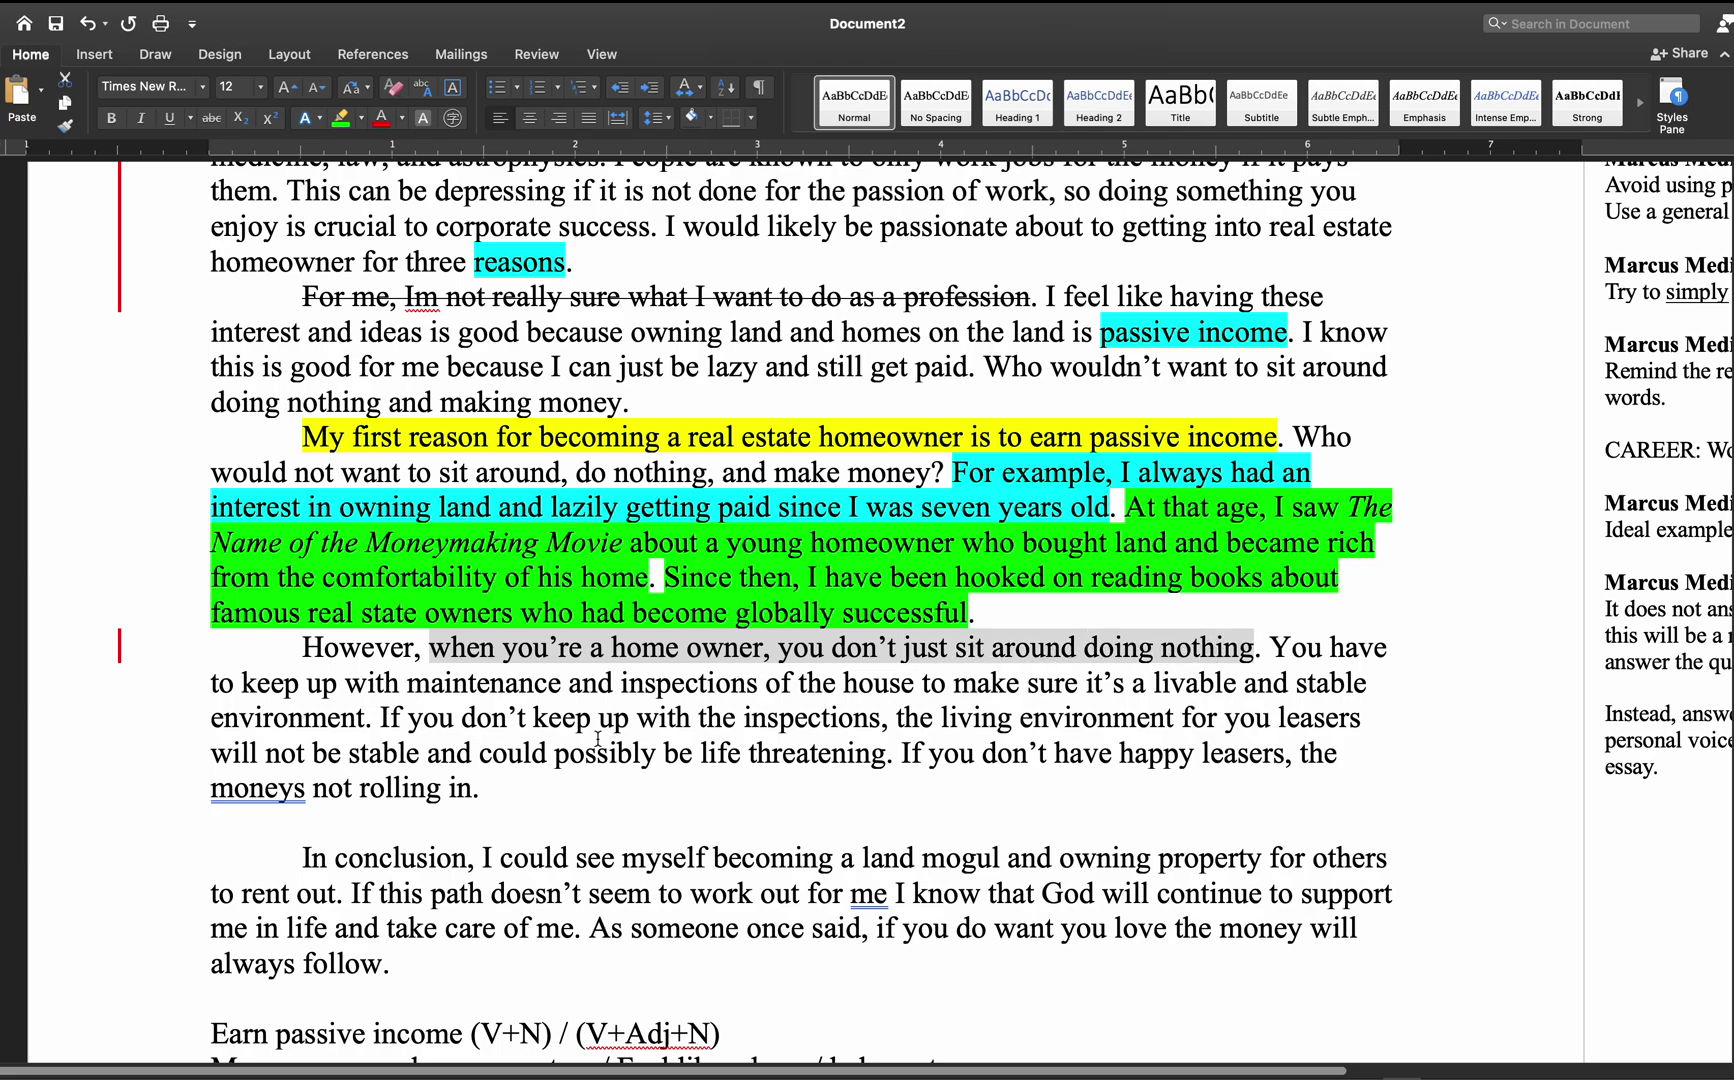
- Compare the transition word "However" with the yellow-highlighted first-reason sentence of the previous paragraph
double_click(361, 658)
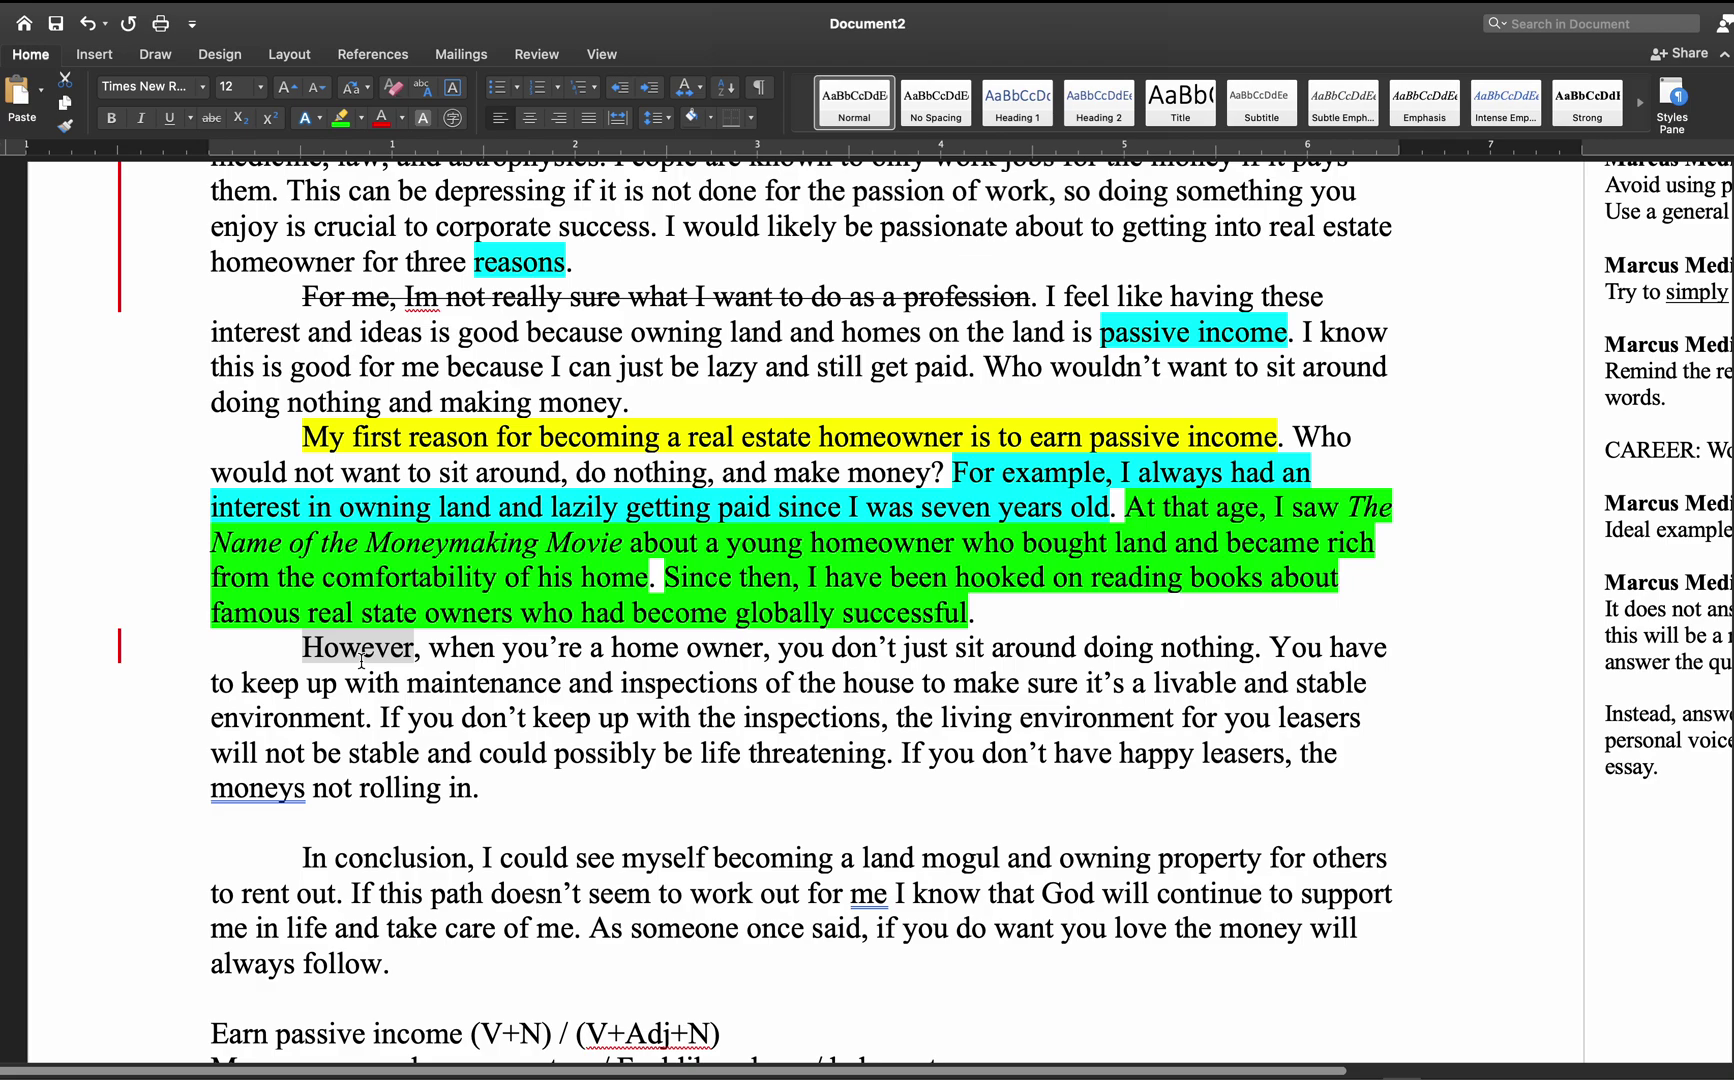
left_click_drag(300, 437, 1218, 438)
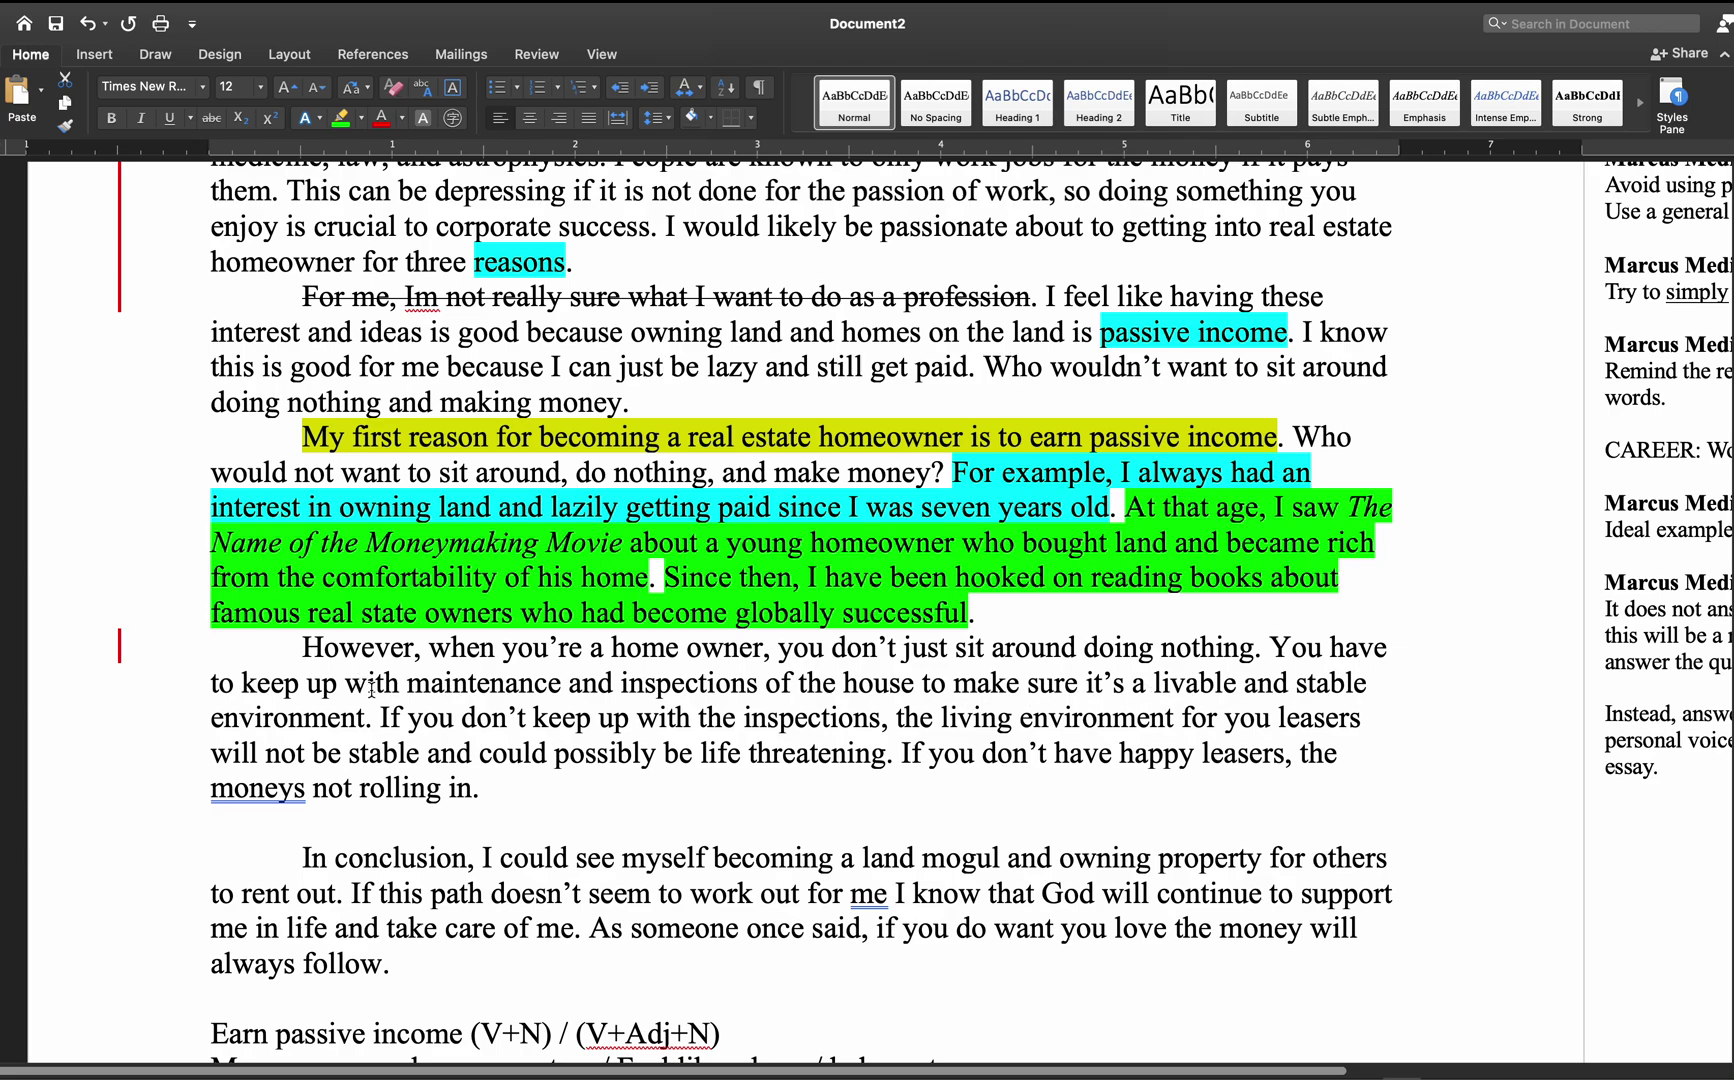
left_click(1262, 647)
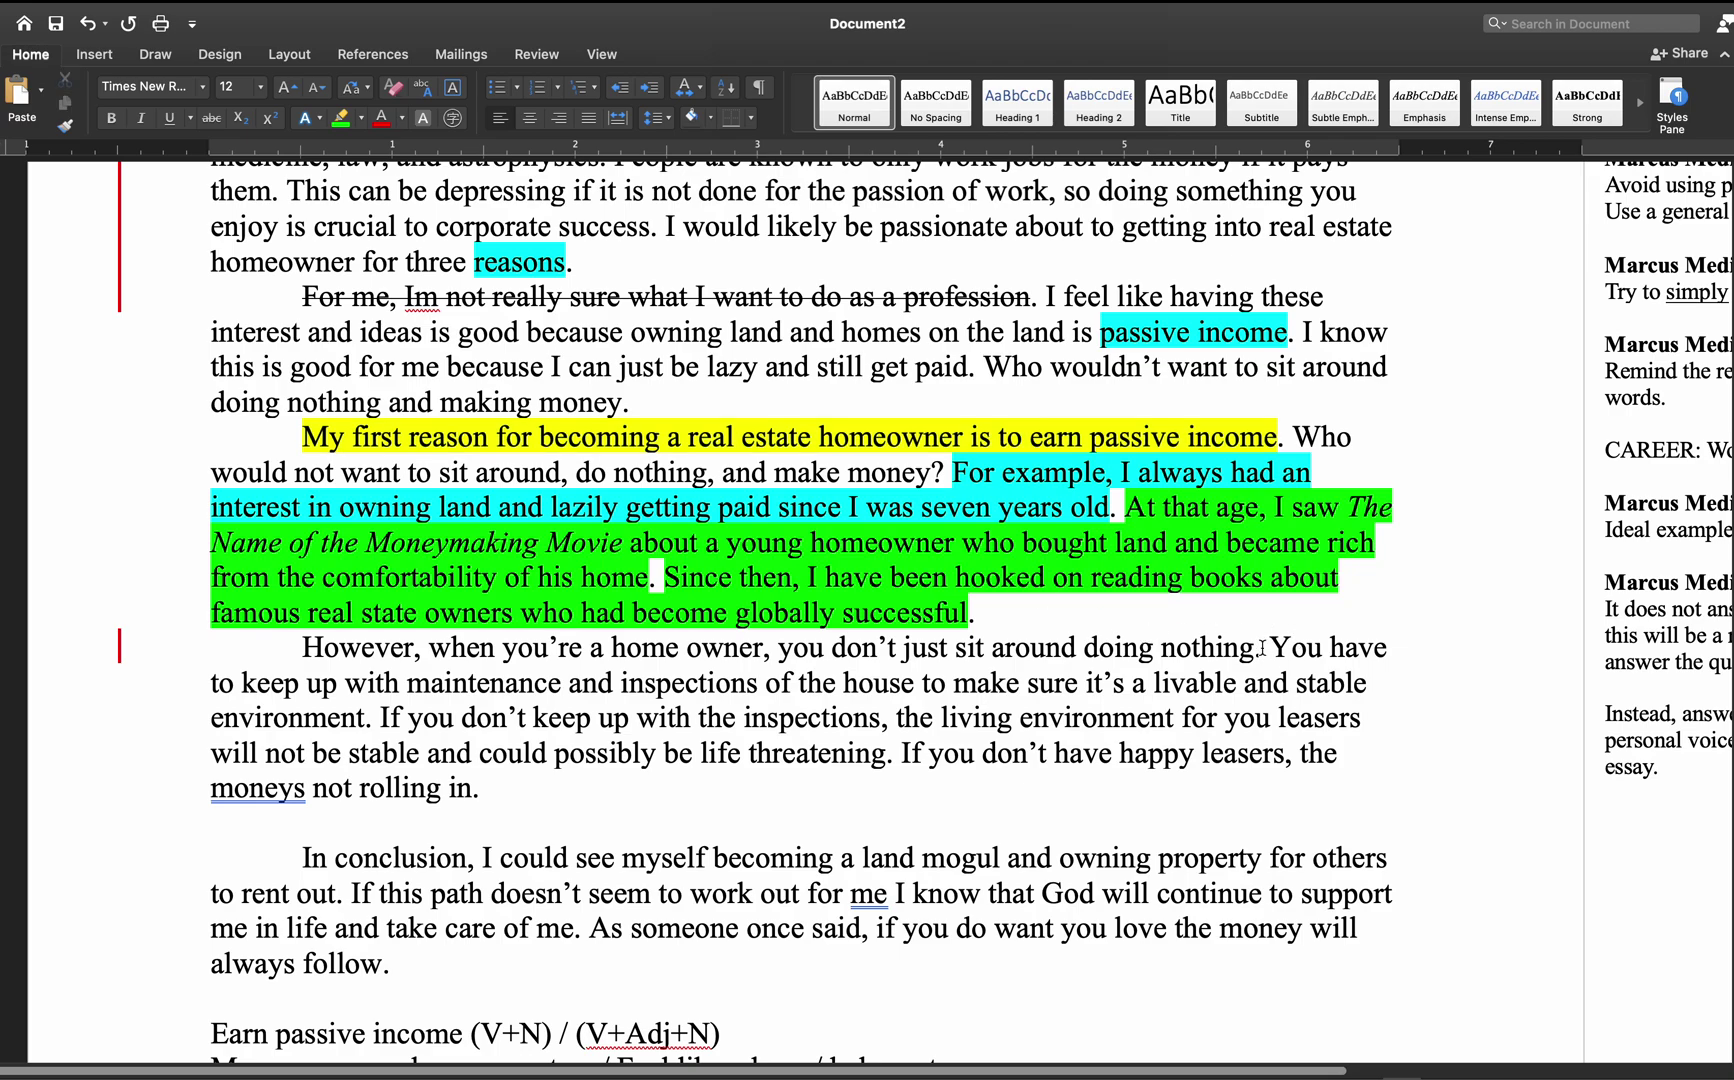
- Append "/Improve management skills" to the notes line about managing renters below the conclusion
scroll(1262, 647, "down", 5)
left_click_drag(222, 833, 548, 855)
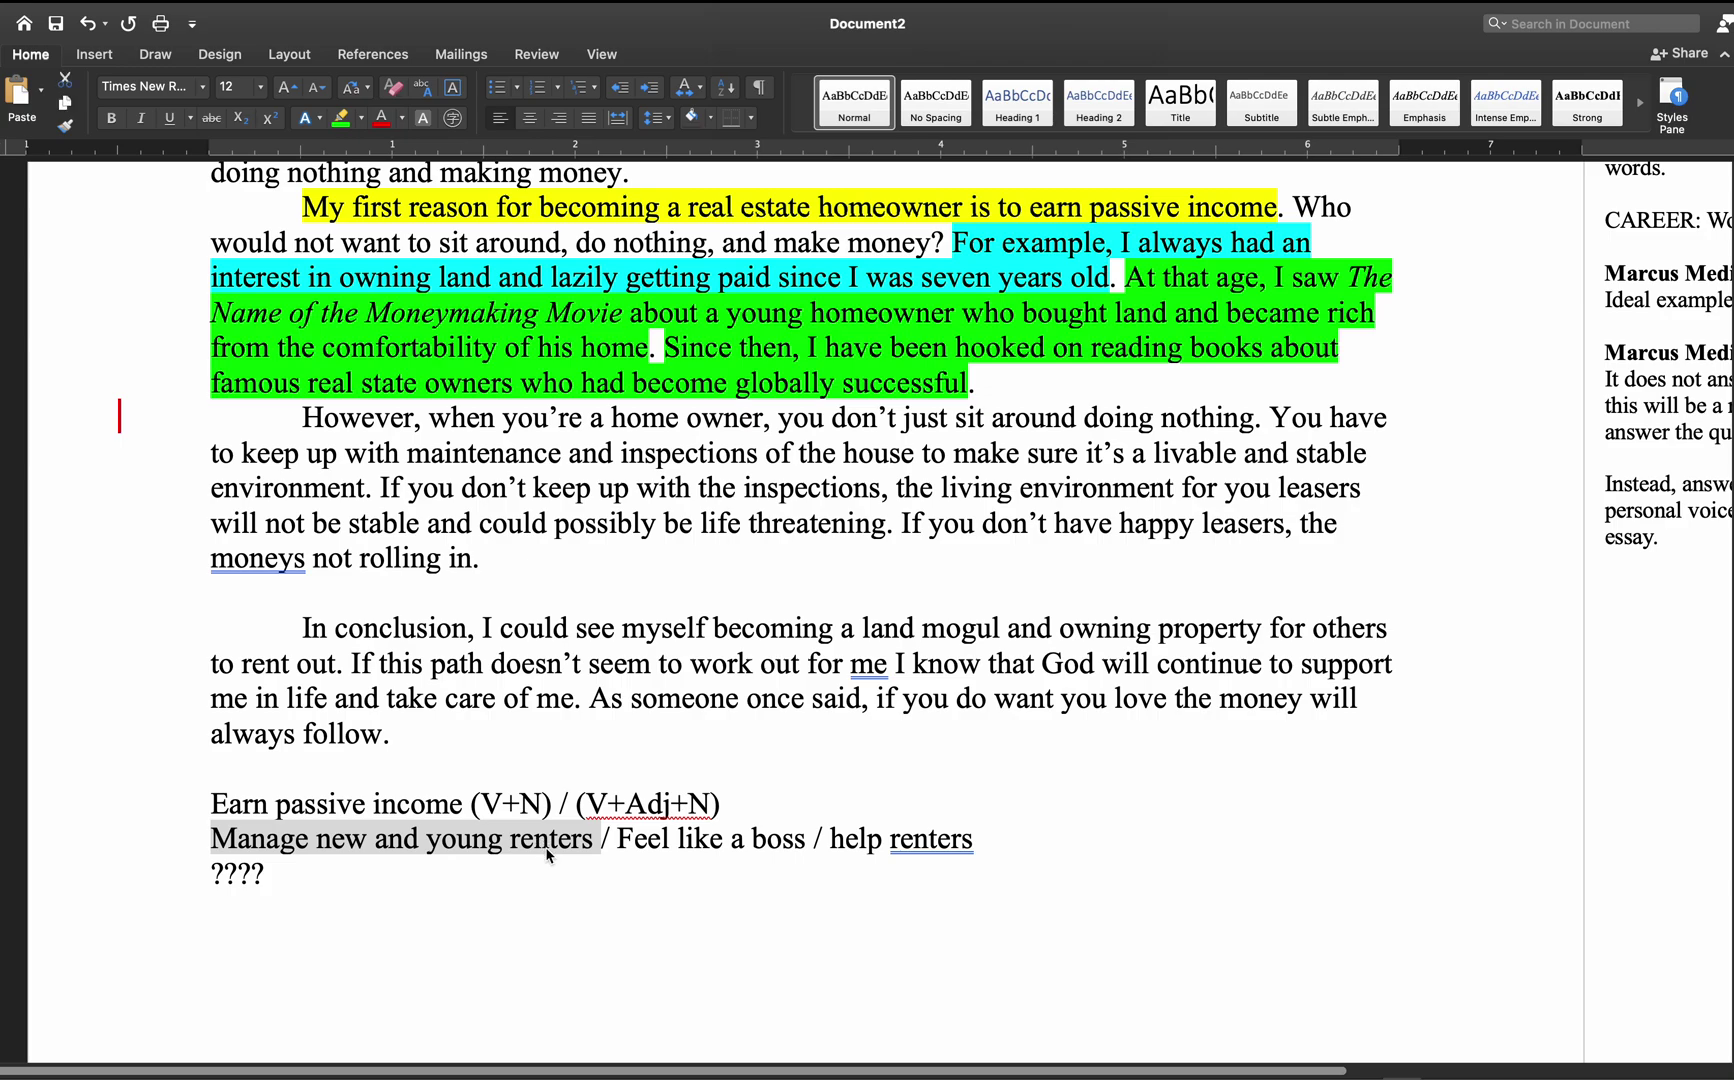
left_click(1007, 843)
type("/")
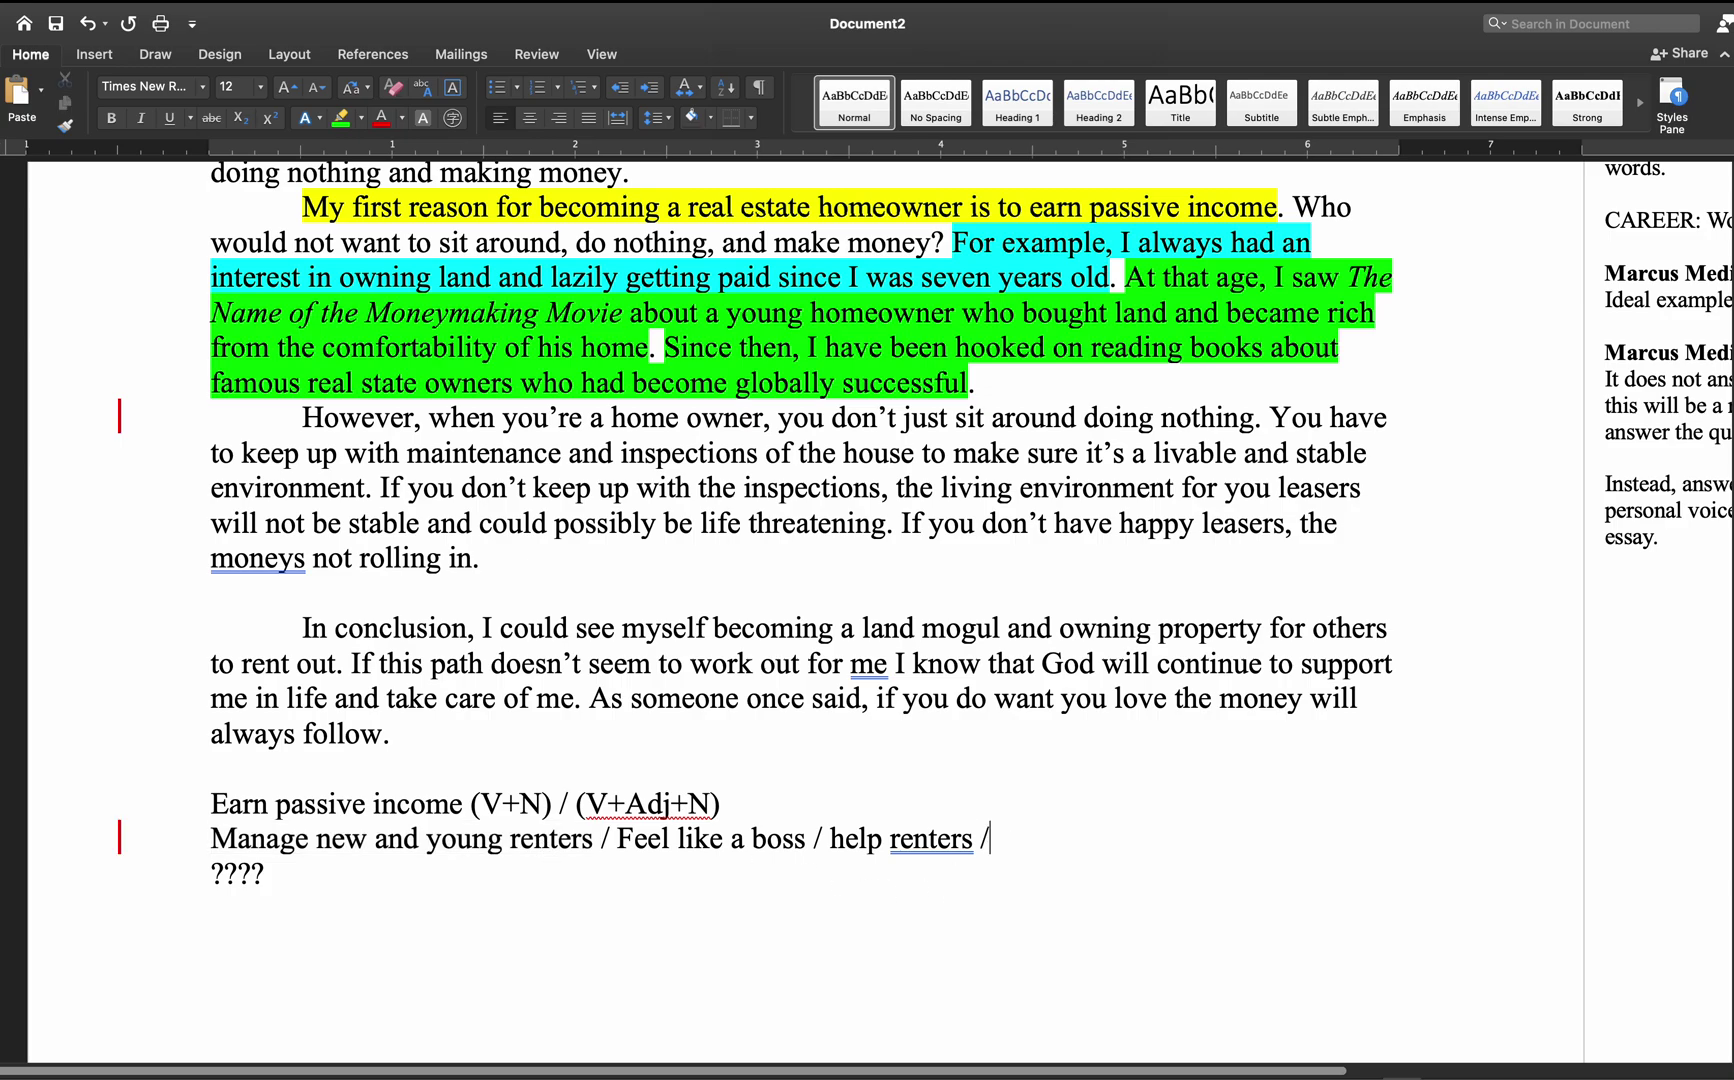
type("Improve ")
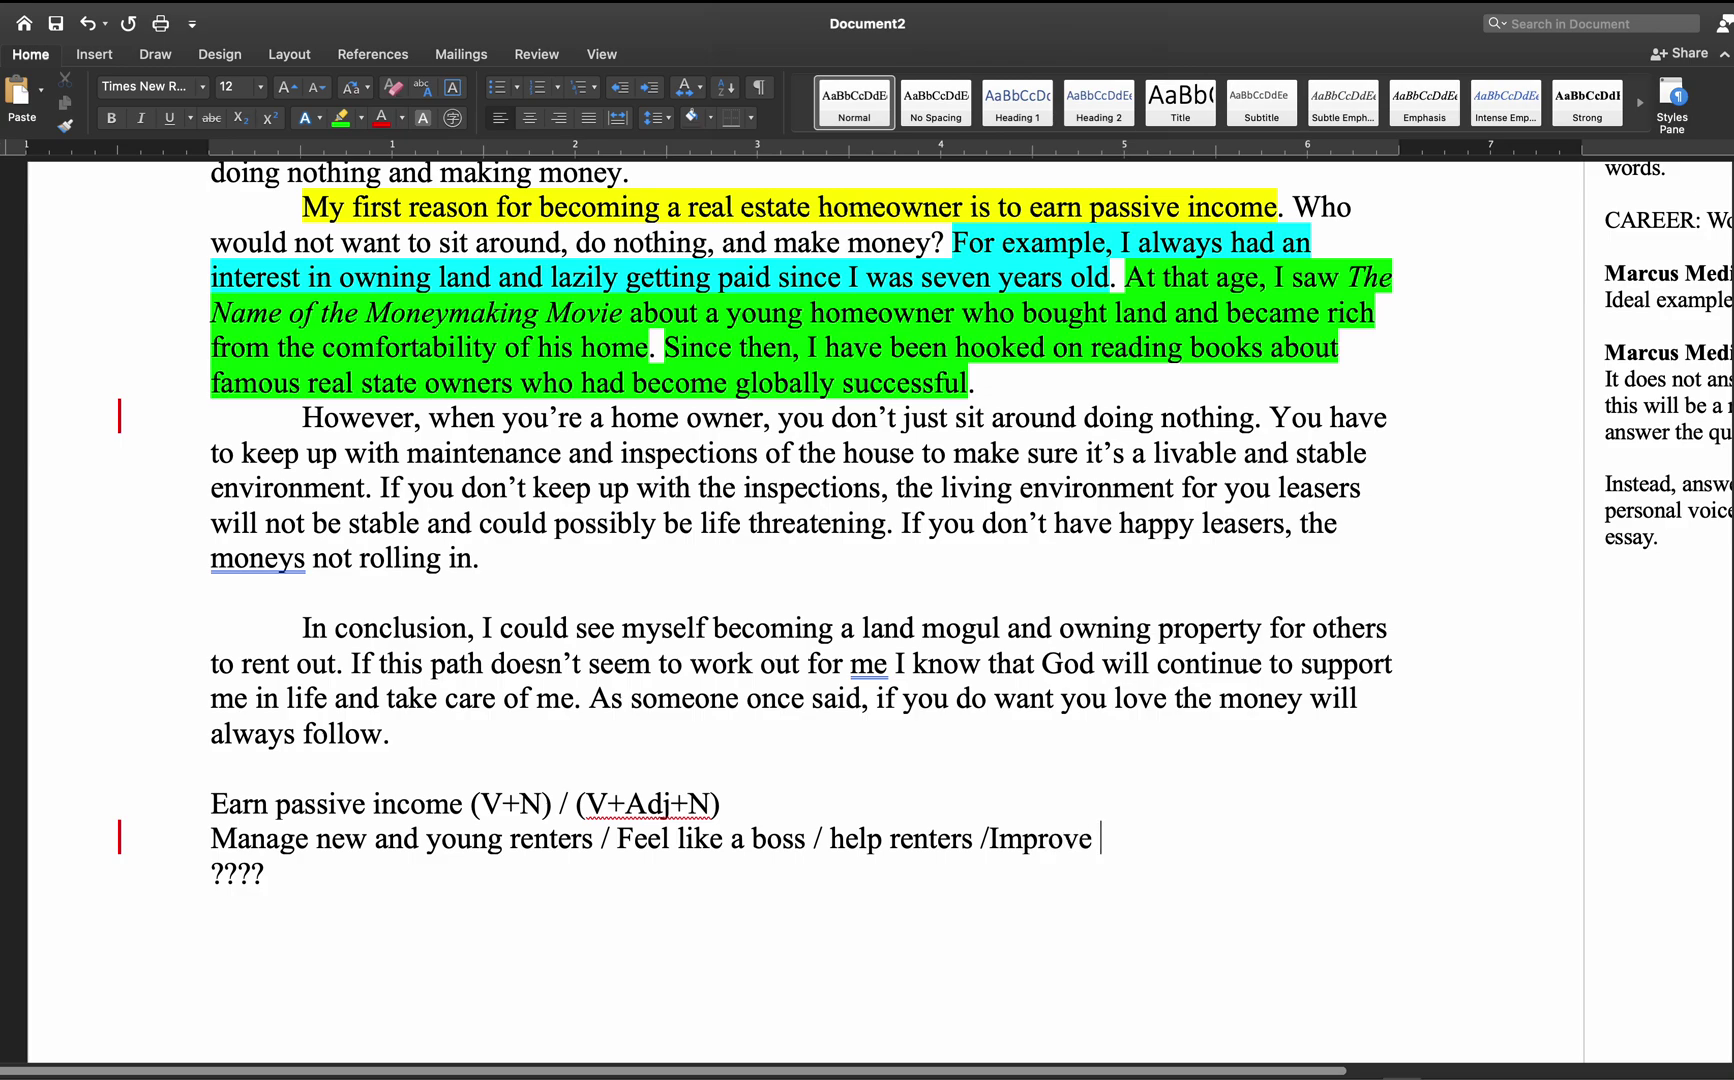
type("management skills")
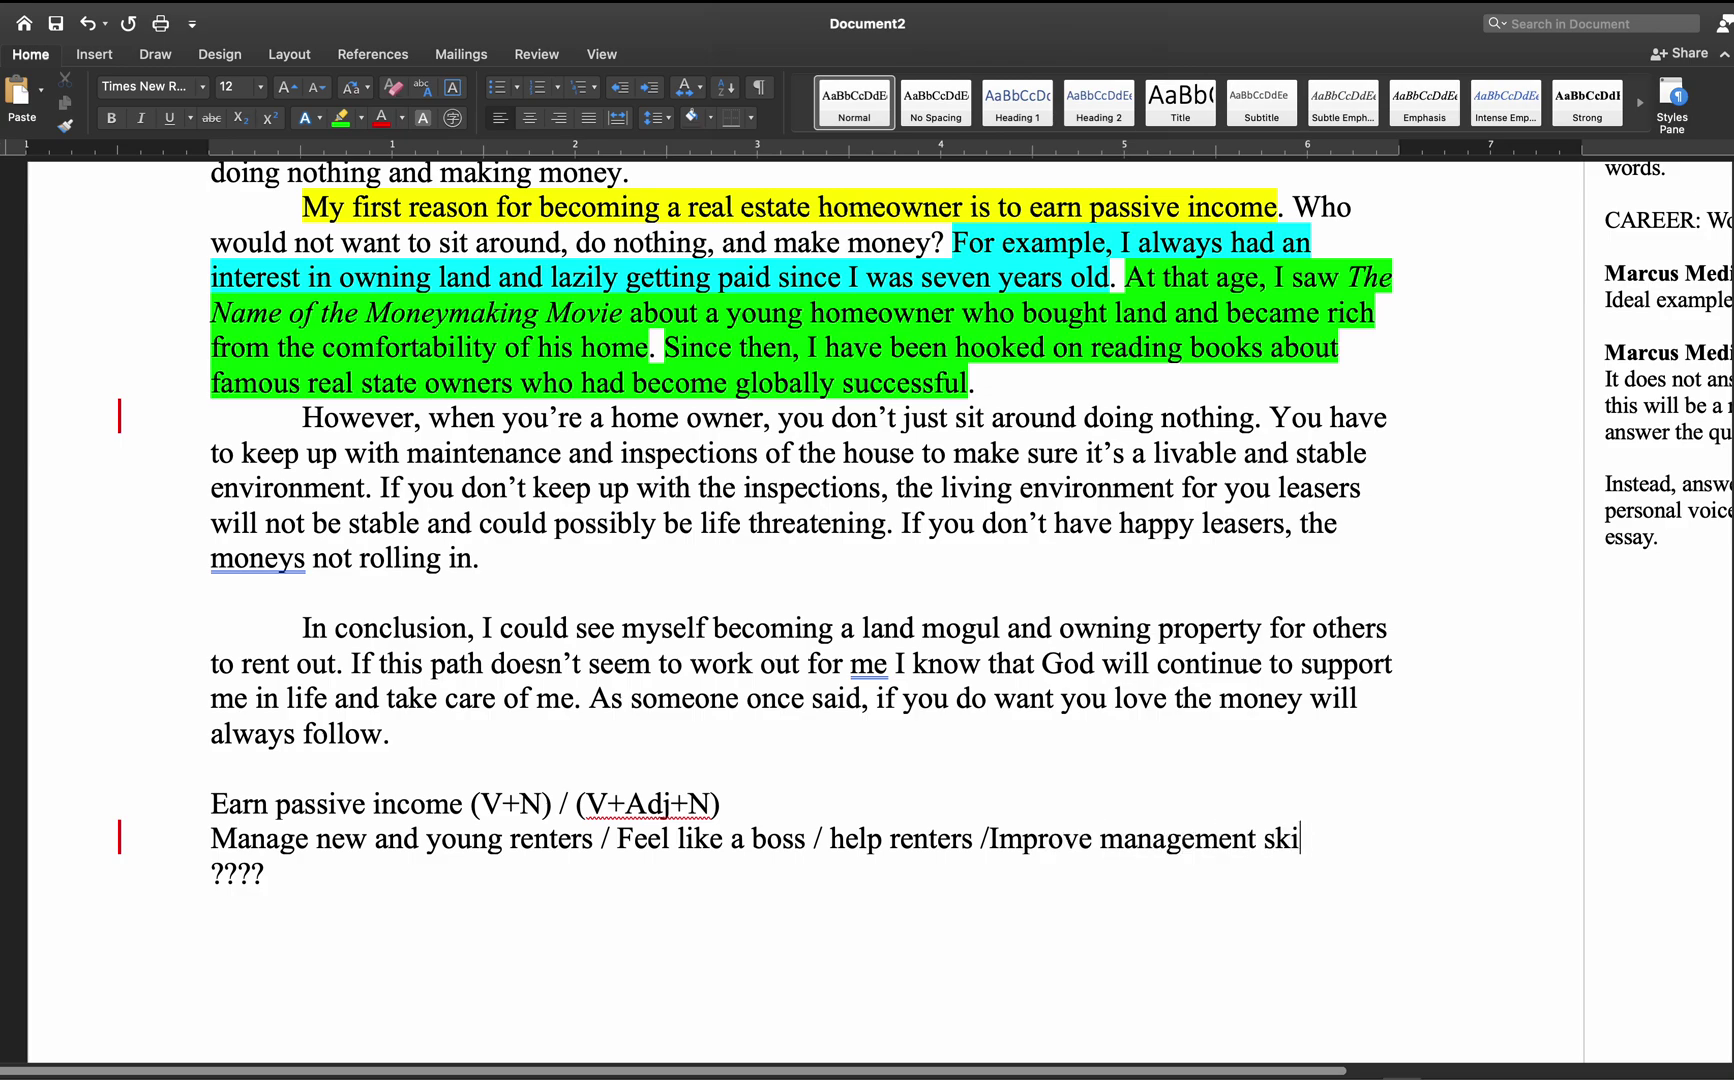
left_click_drag(990, 843, 1298, 842)
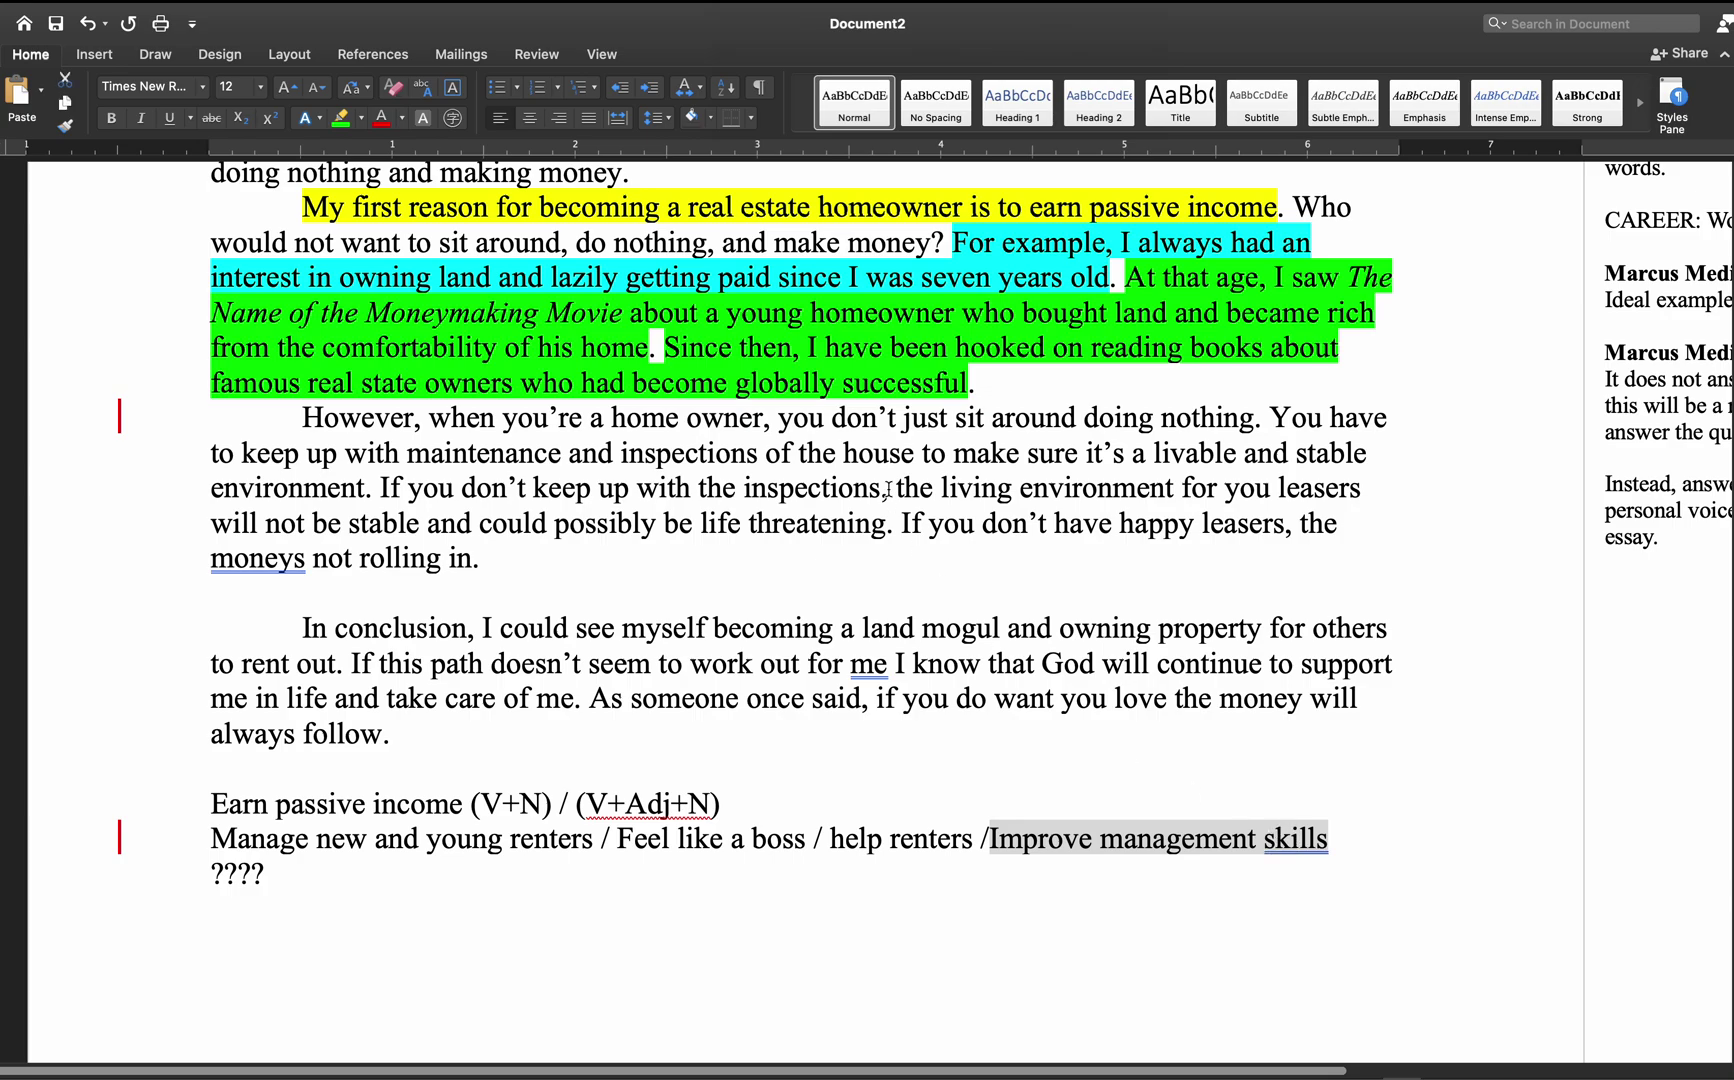
- Expand the contraction "don't" to "do not" in the opening "However" sentence
scroll(888, 490, "up", 2)
left_click_drag(1000, 466, 704, 433)
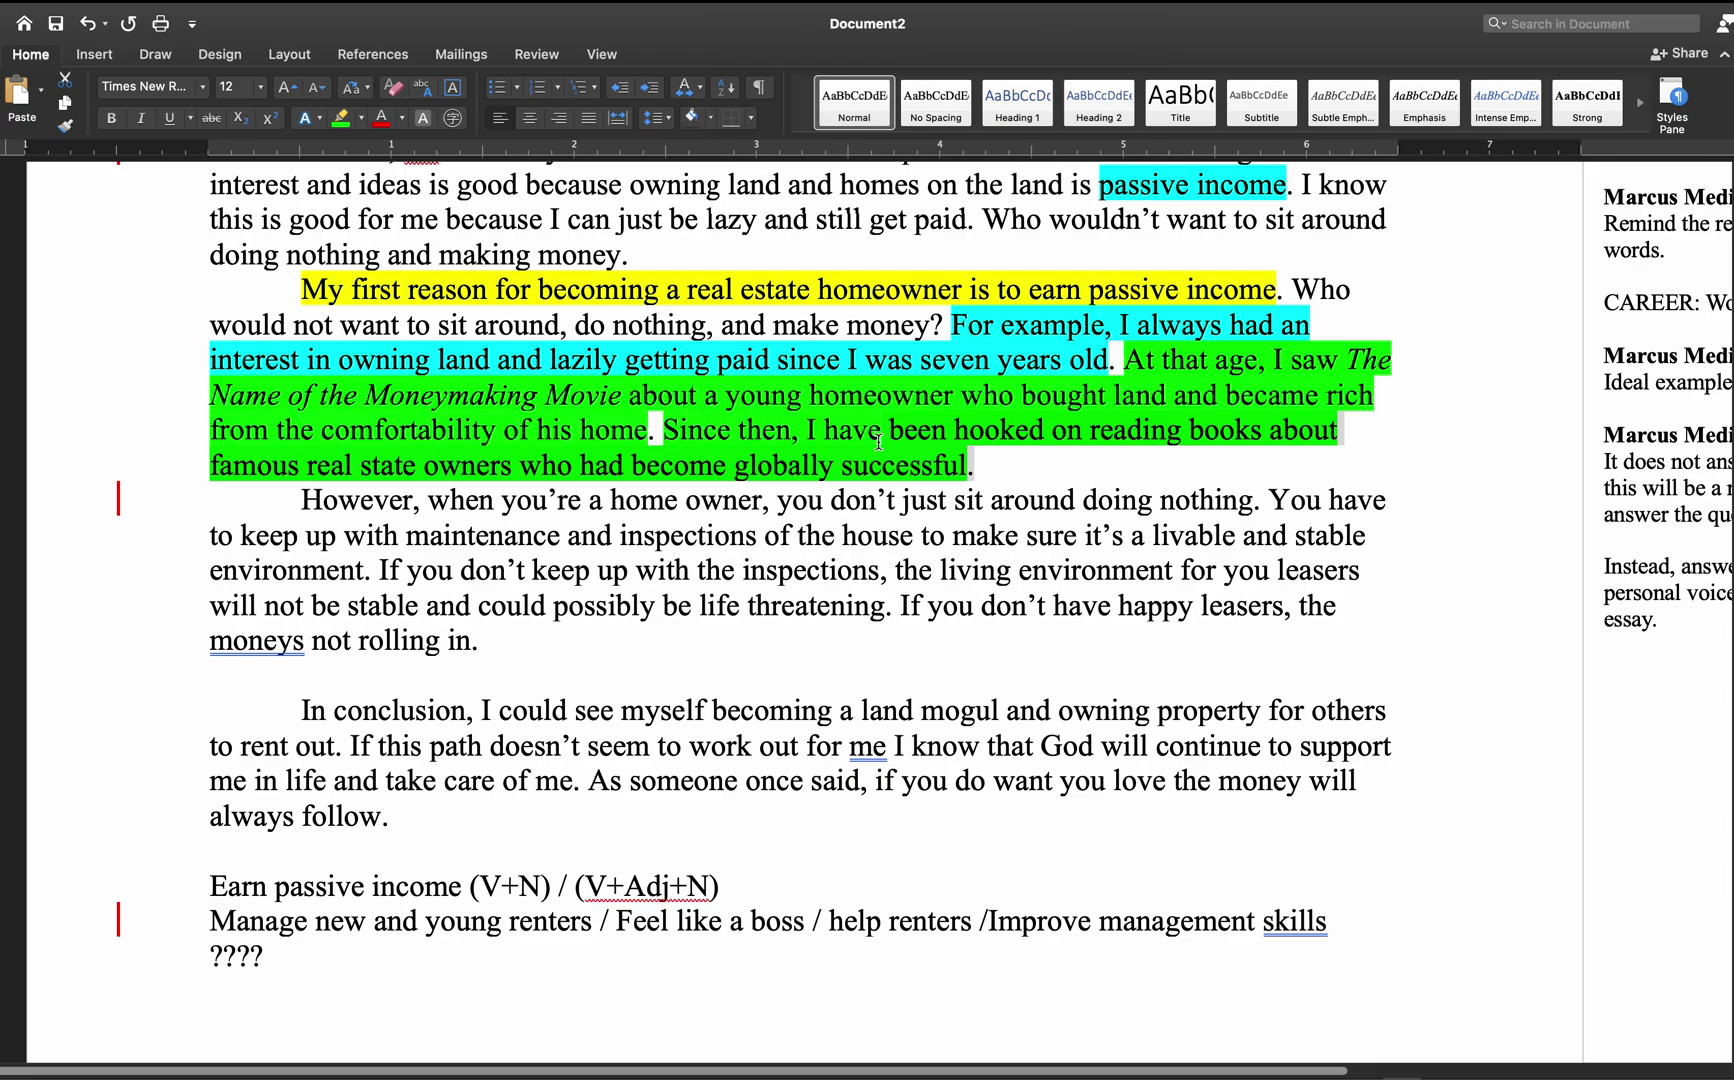
left_click_drag(1159, 427, 704, 468)
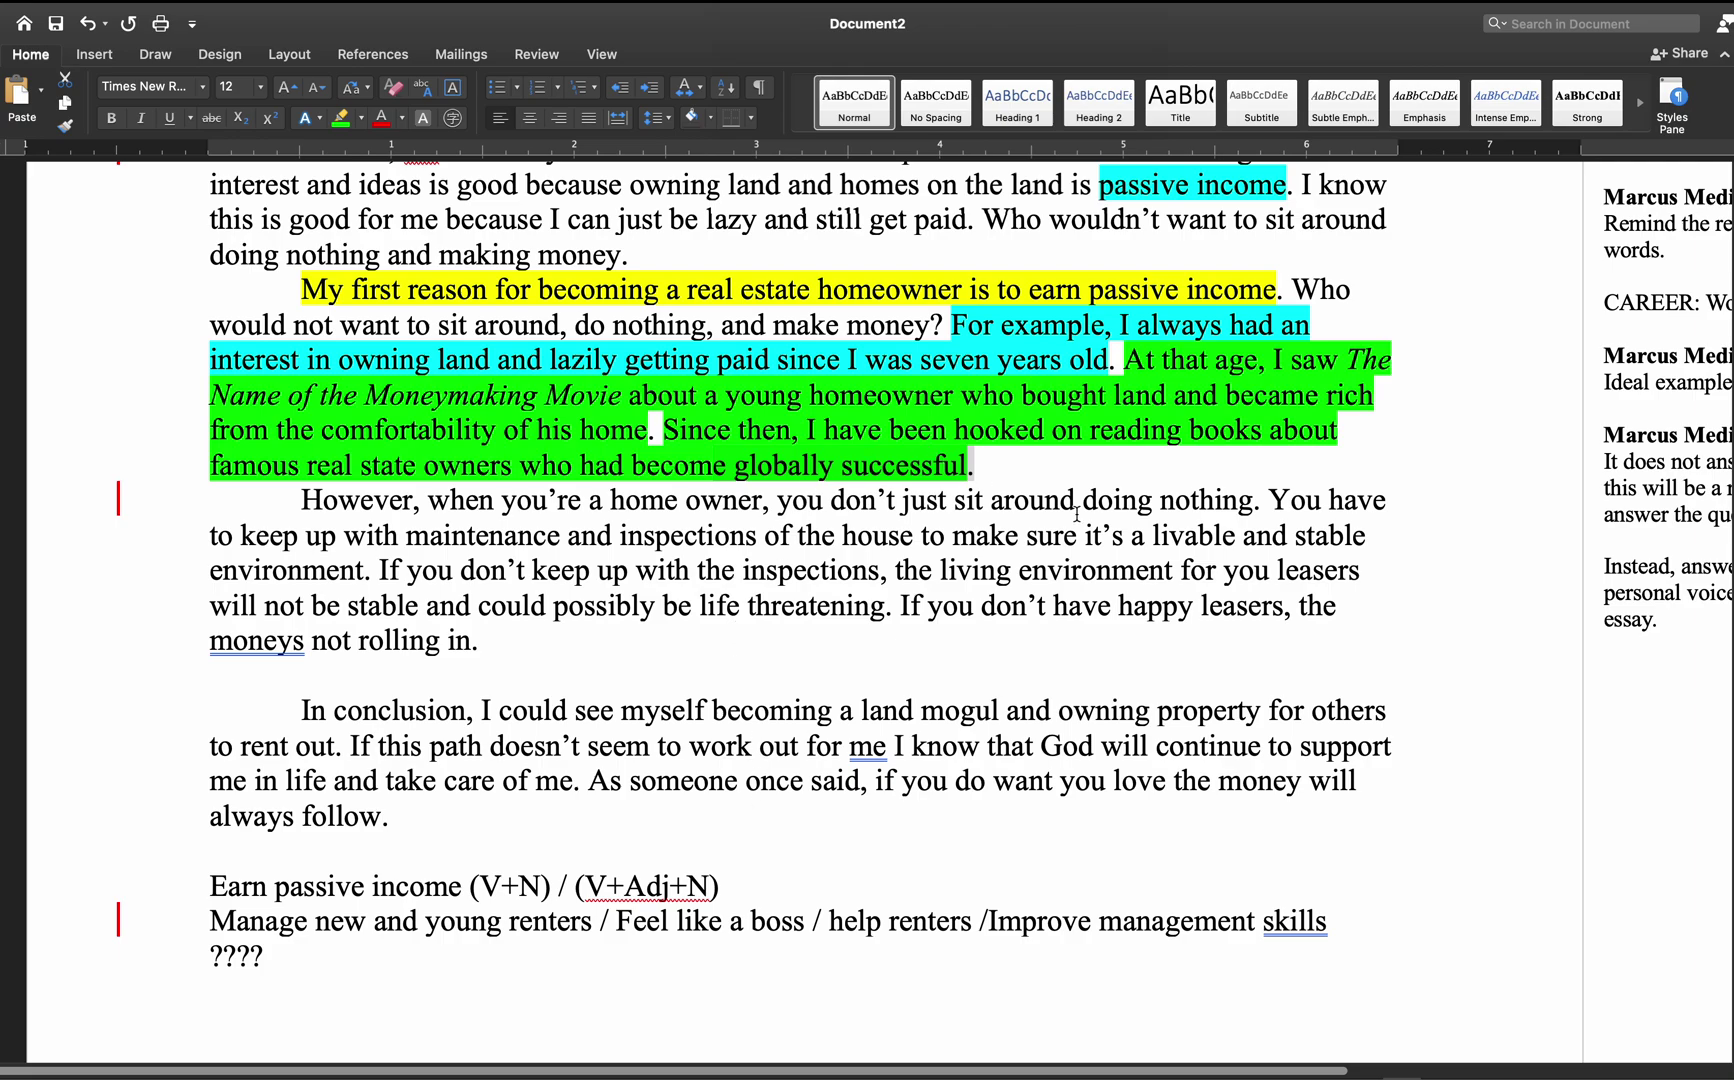
left_click_drag(1253, 497, 810, 508)
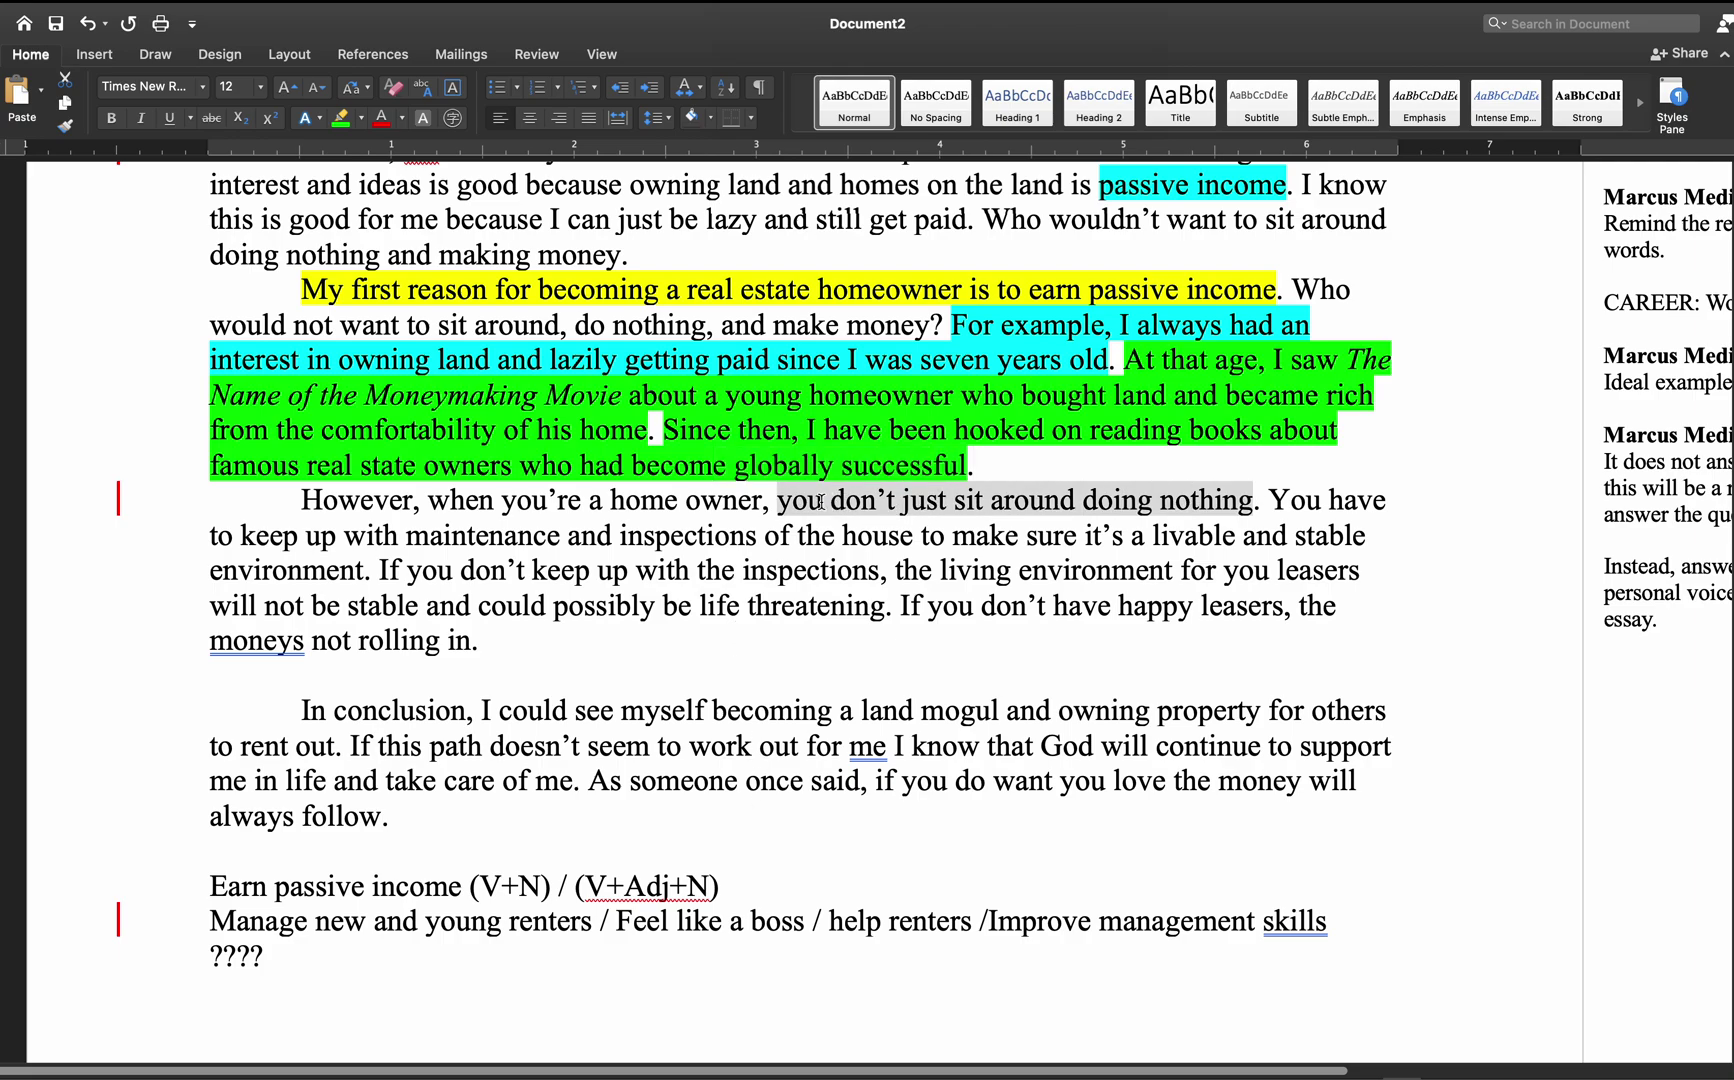
left_click(848, 840)
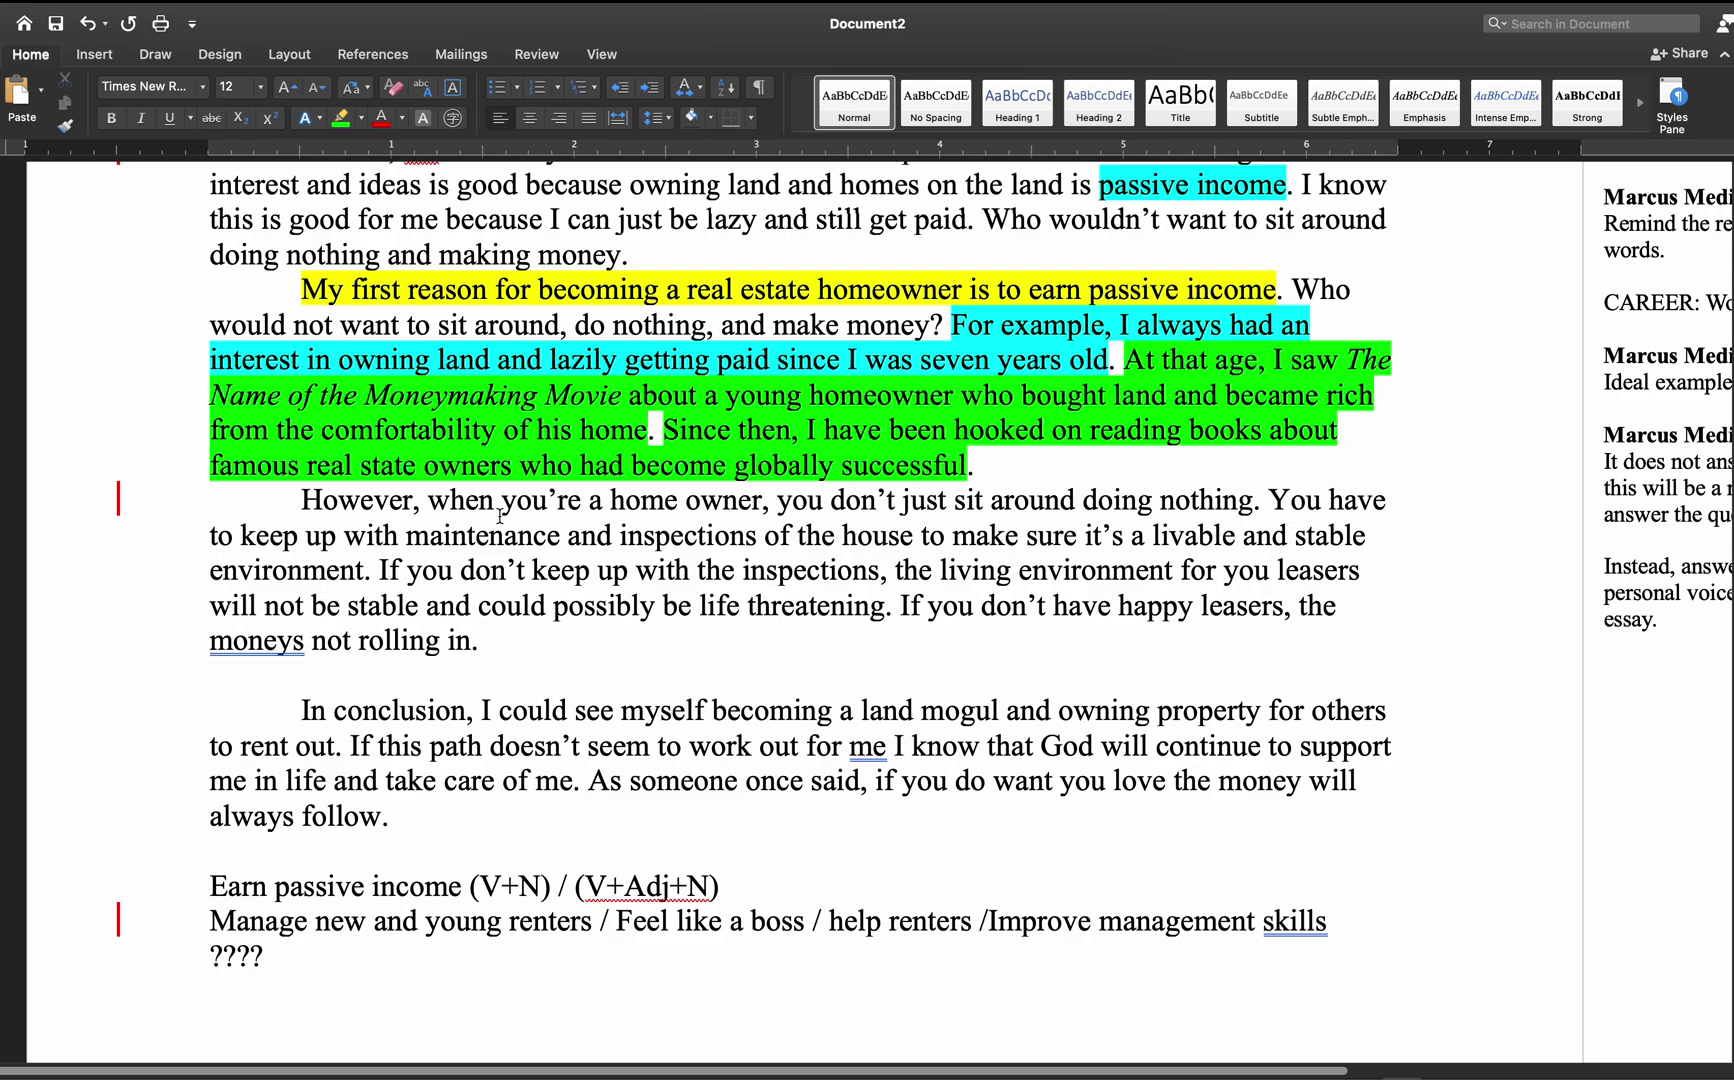
double_click(851, 502)
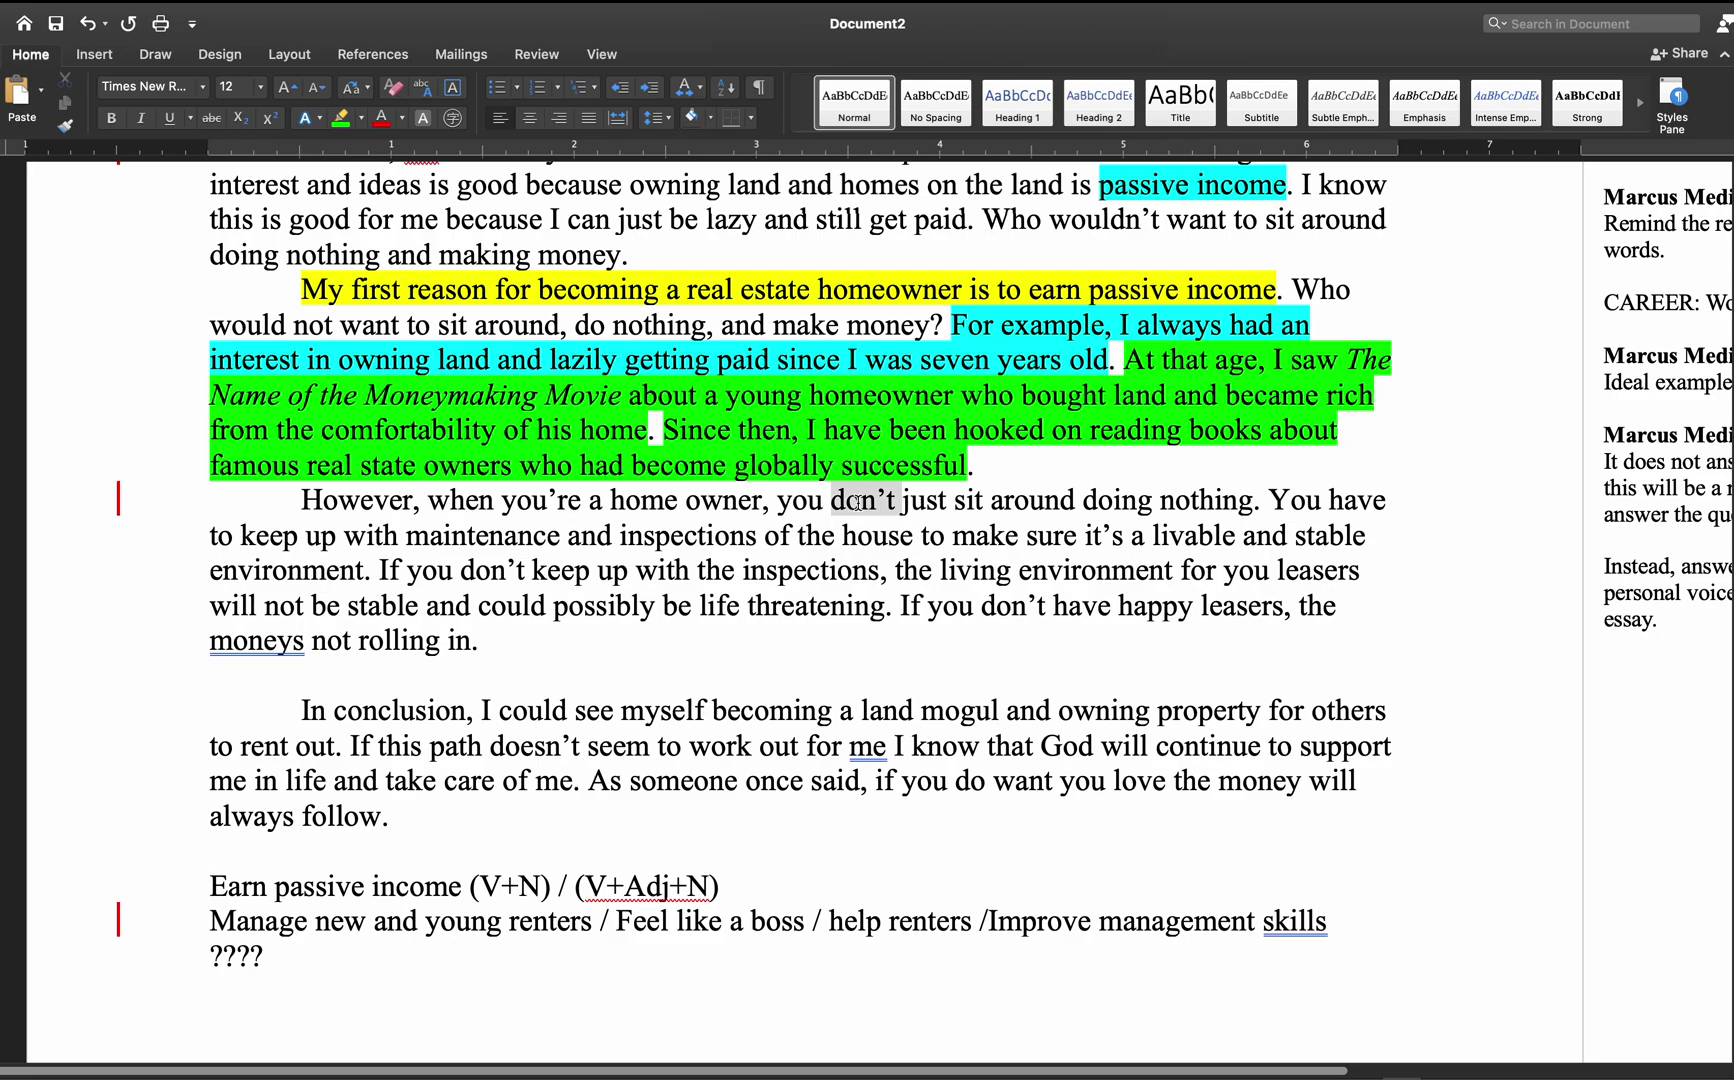
type("do")
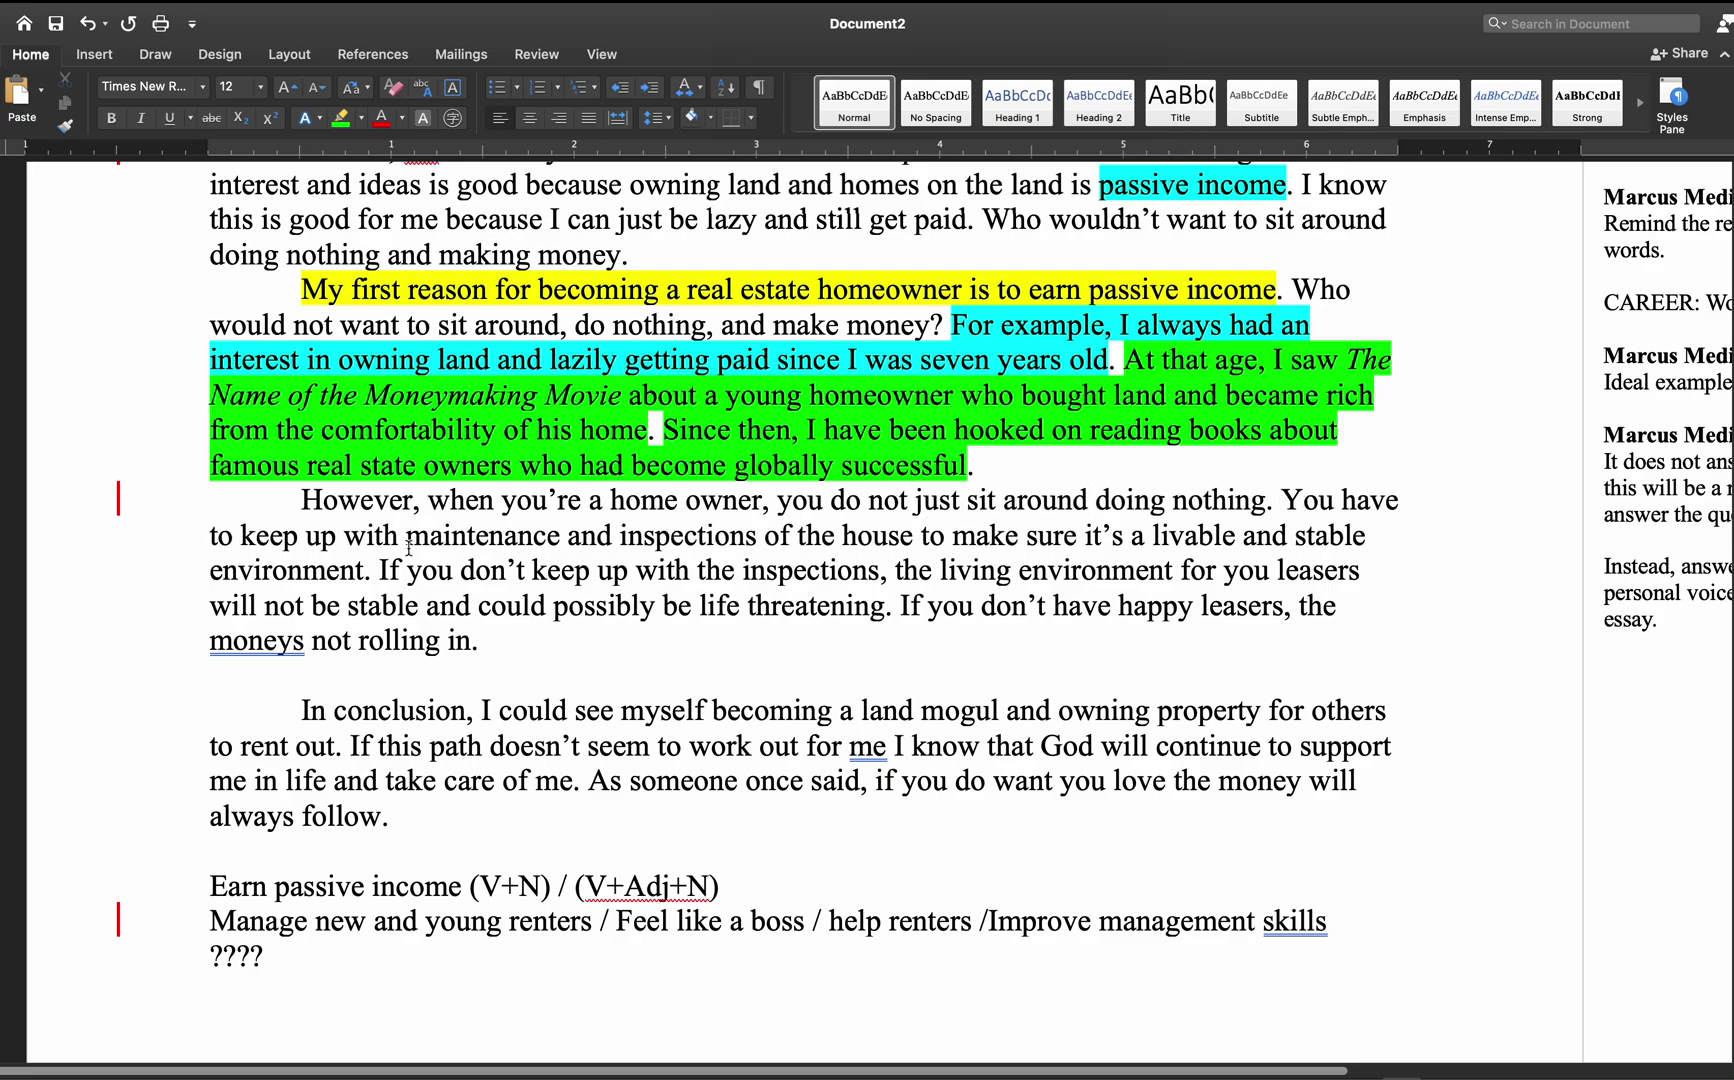
- Insert the sentence "My next reason is to improve my management skills." after the opening "However" sentence
left_click(1276, 498)
type("My next reason f")
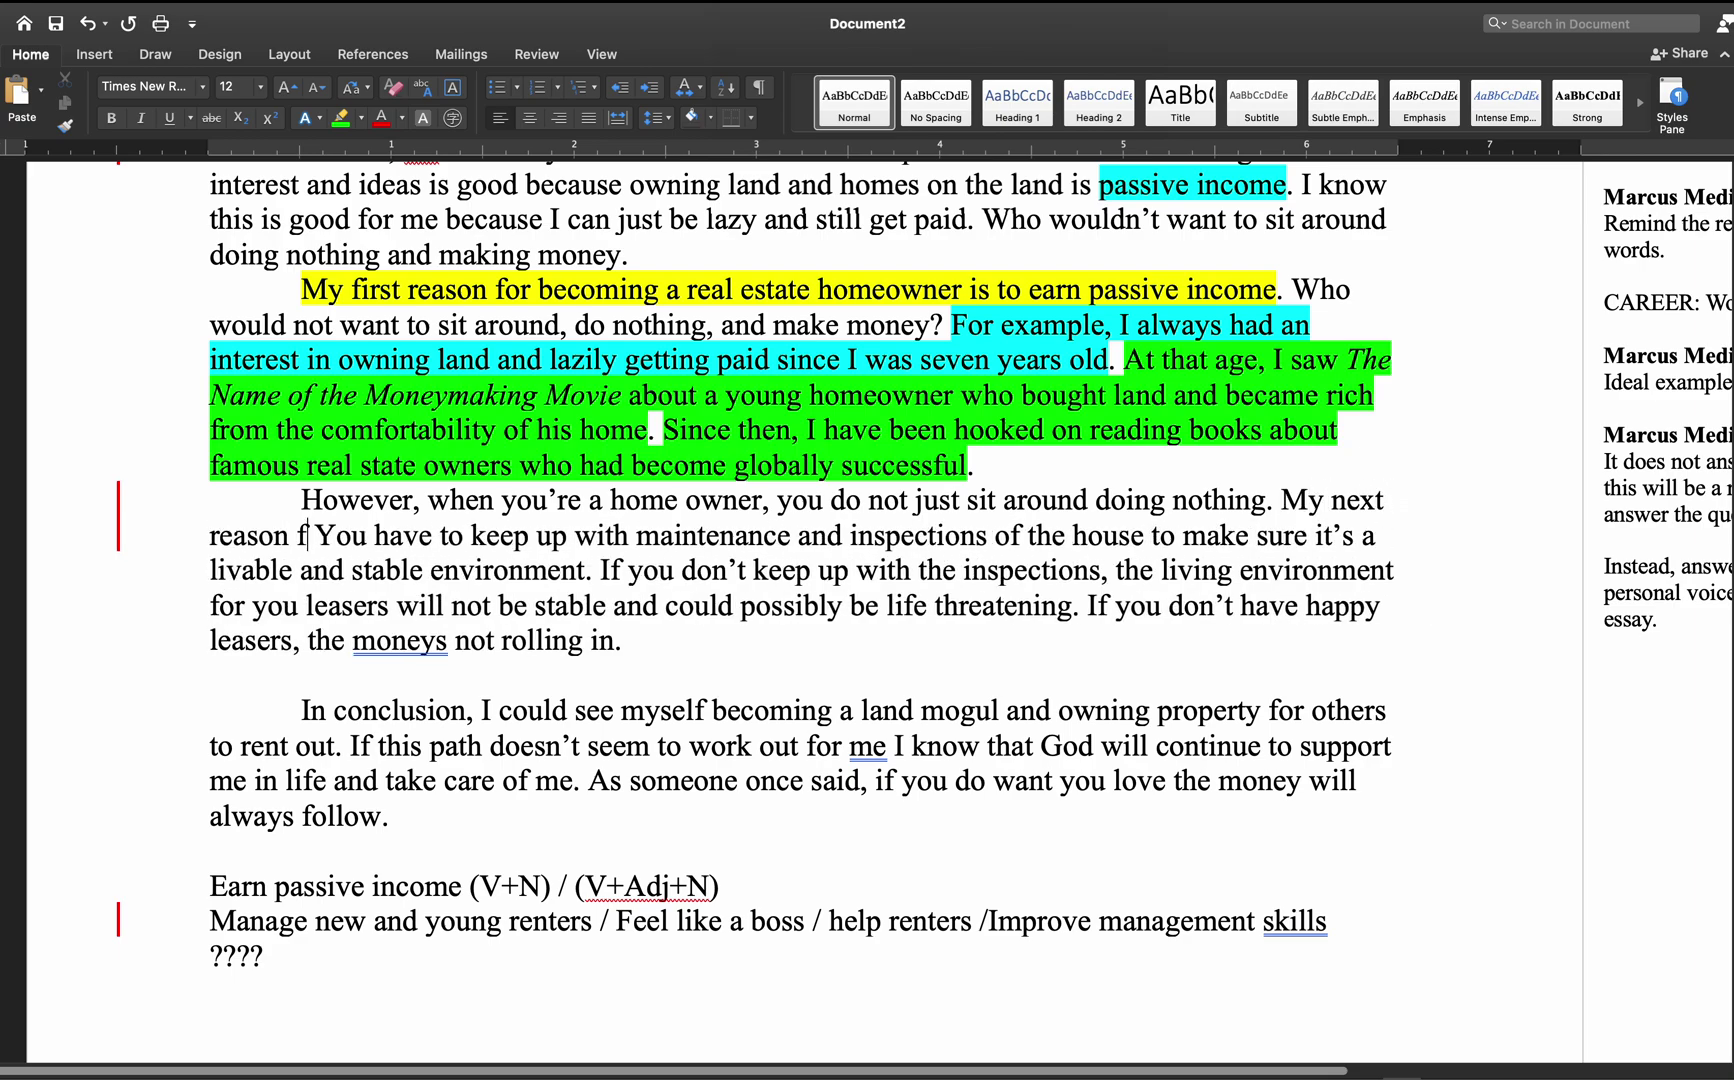
type("to")
key("BackSpace")
key("BackSpace")
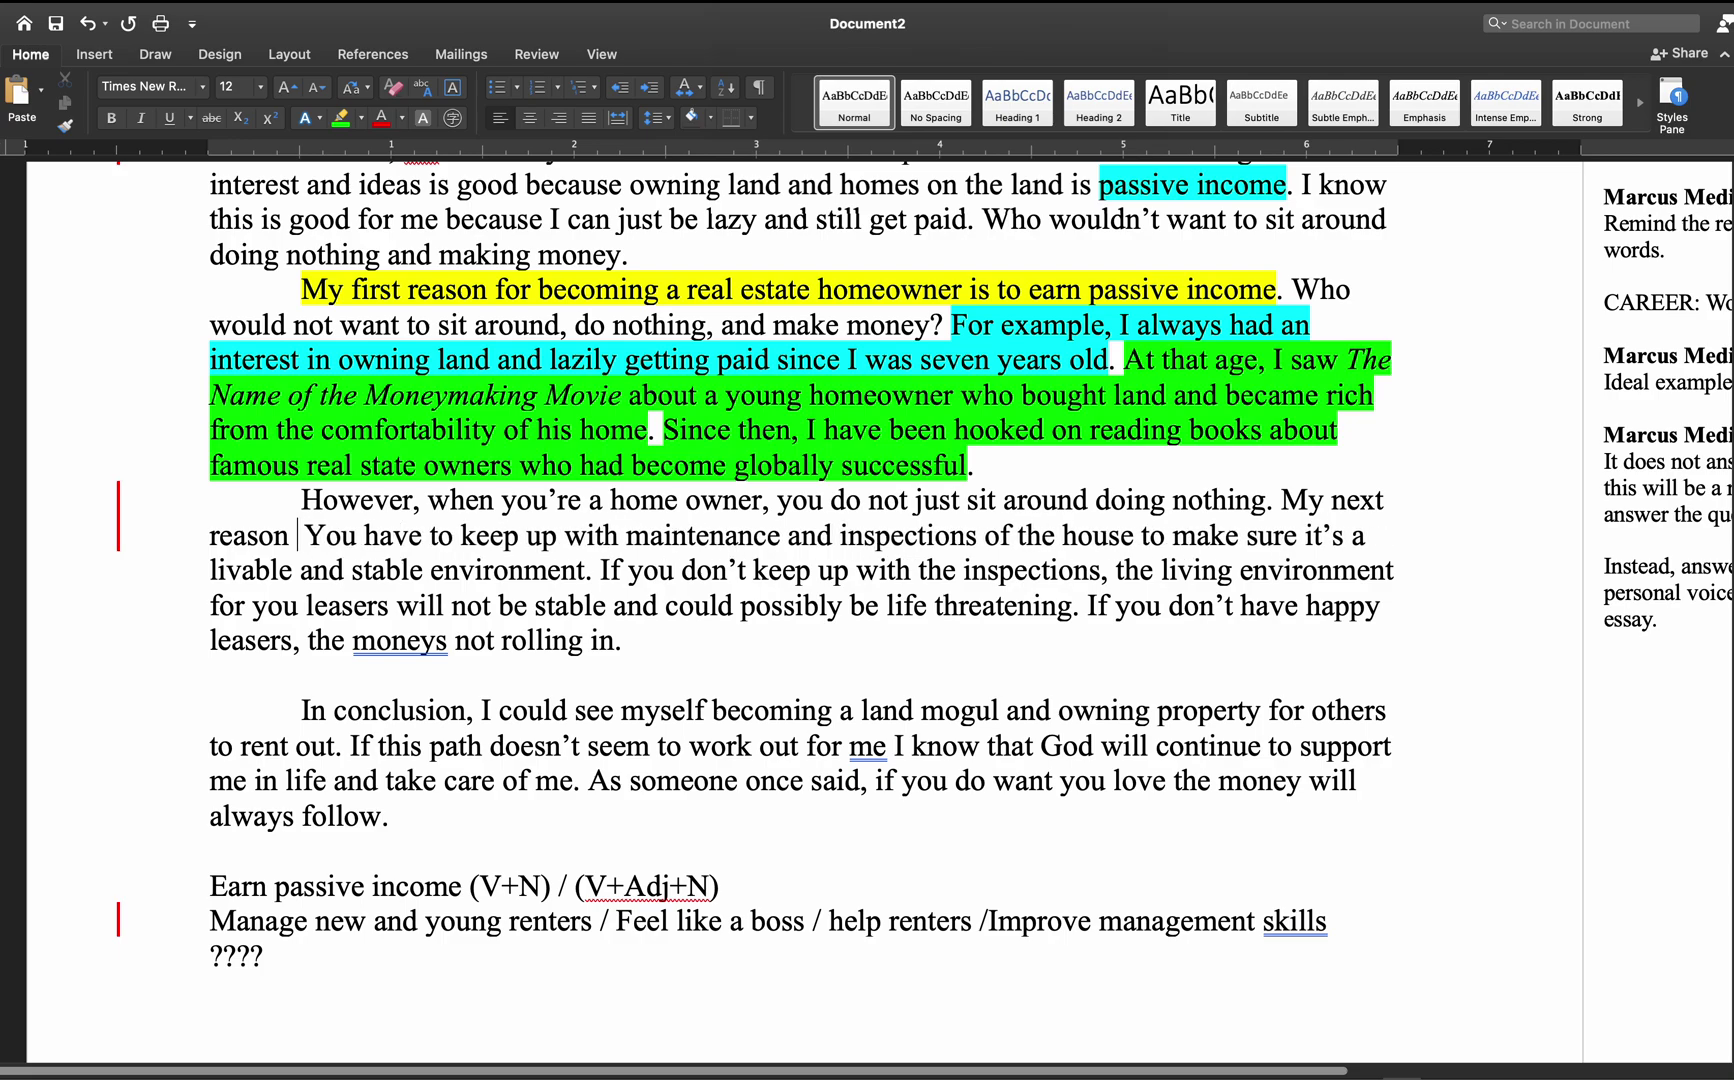
type("is to ")
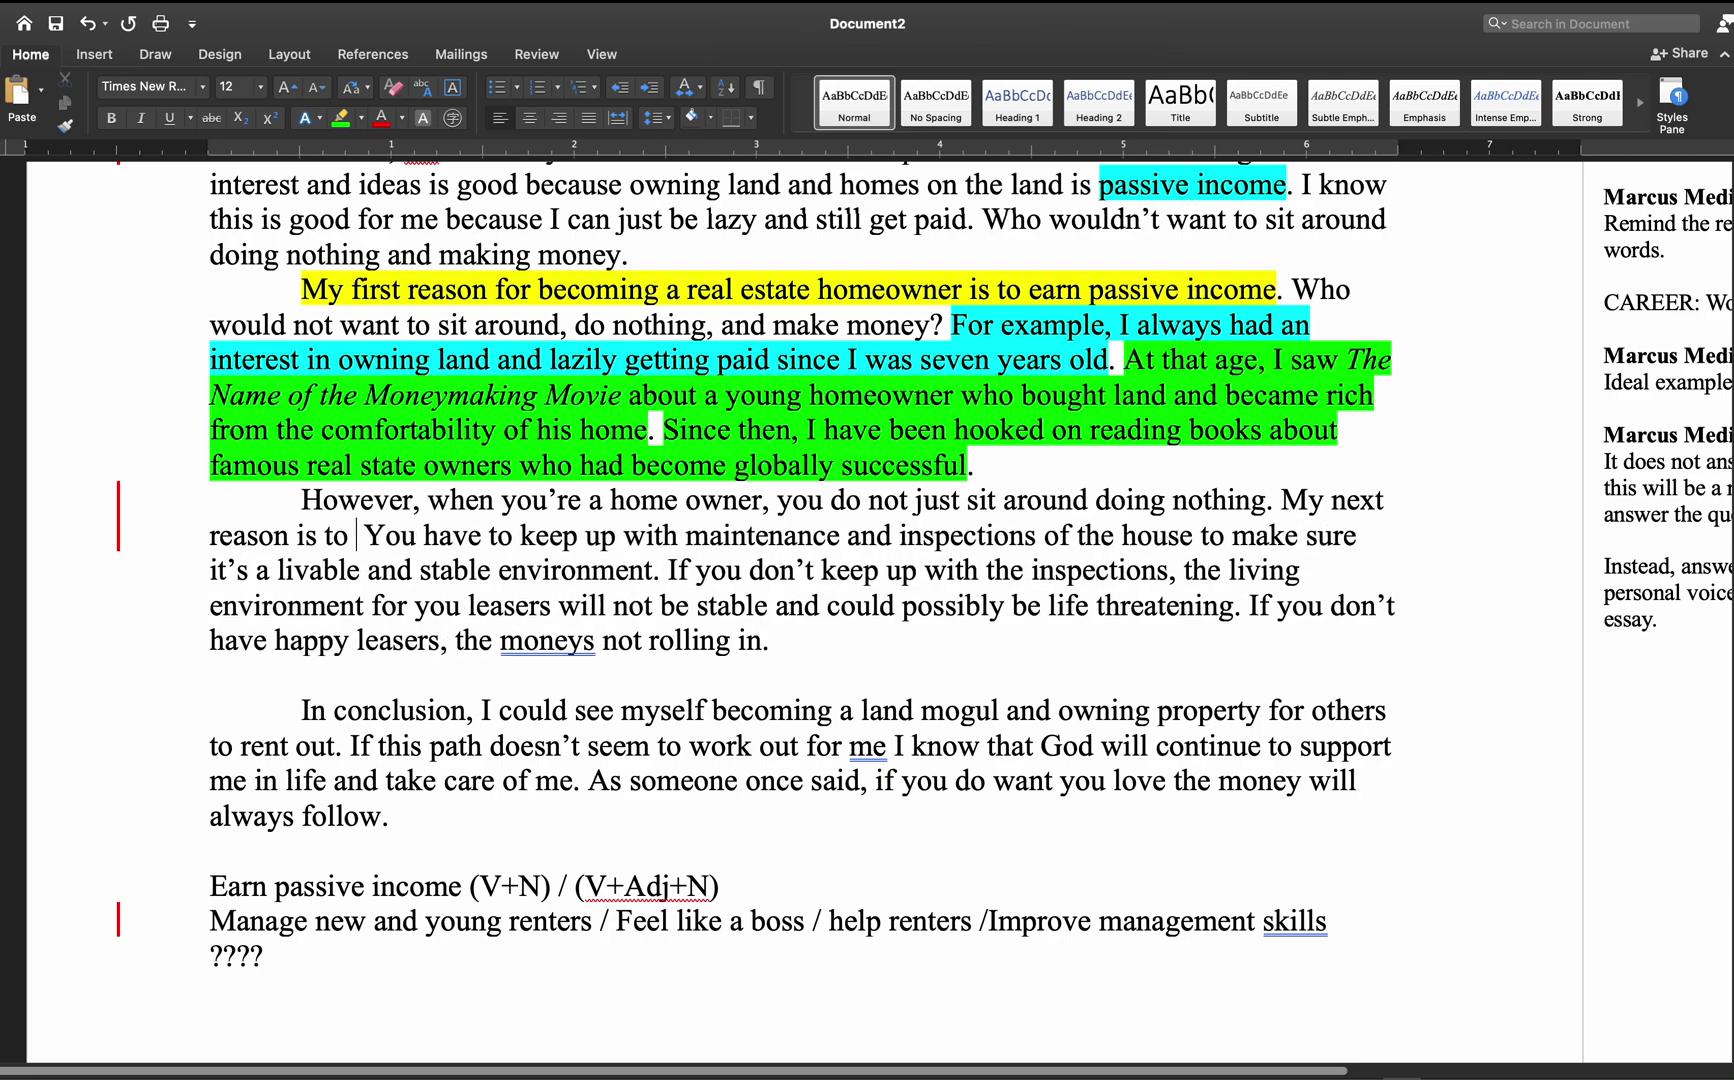
type("improve my")
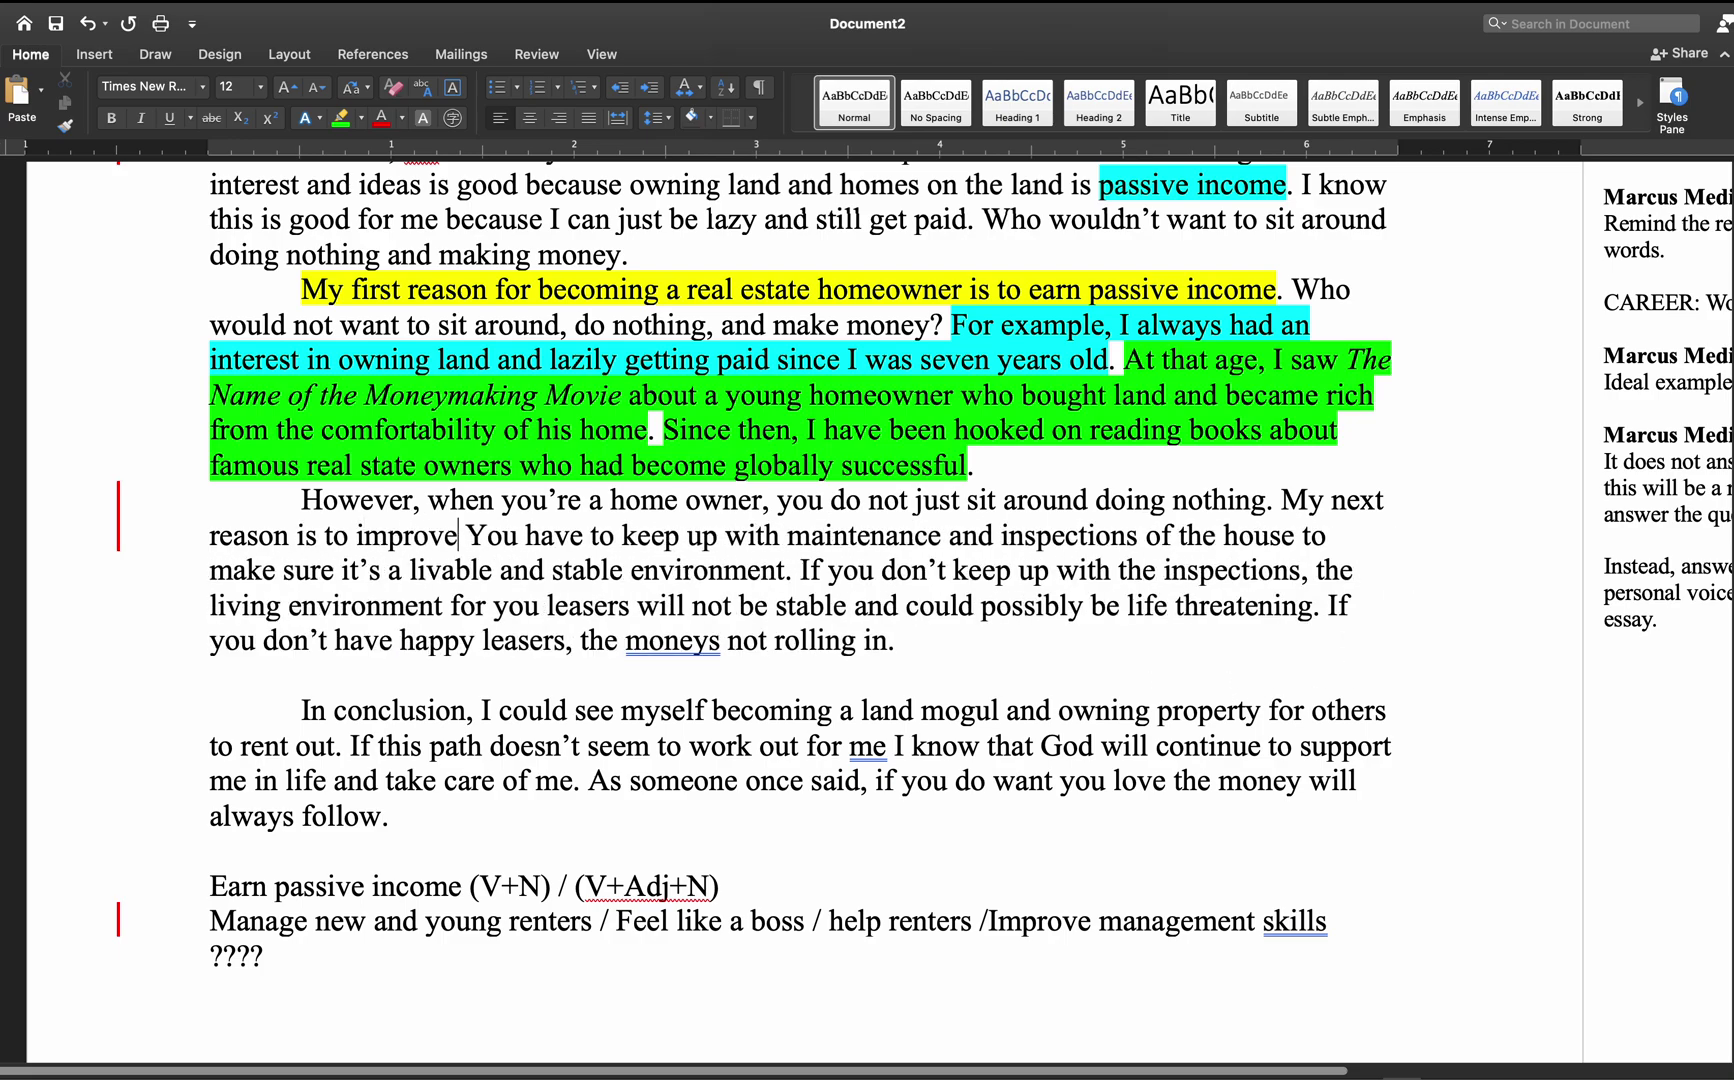
type(" management")
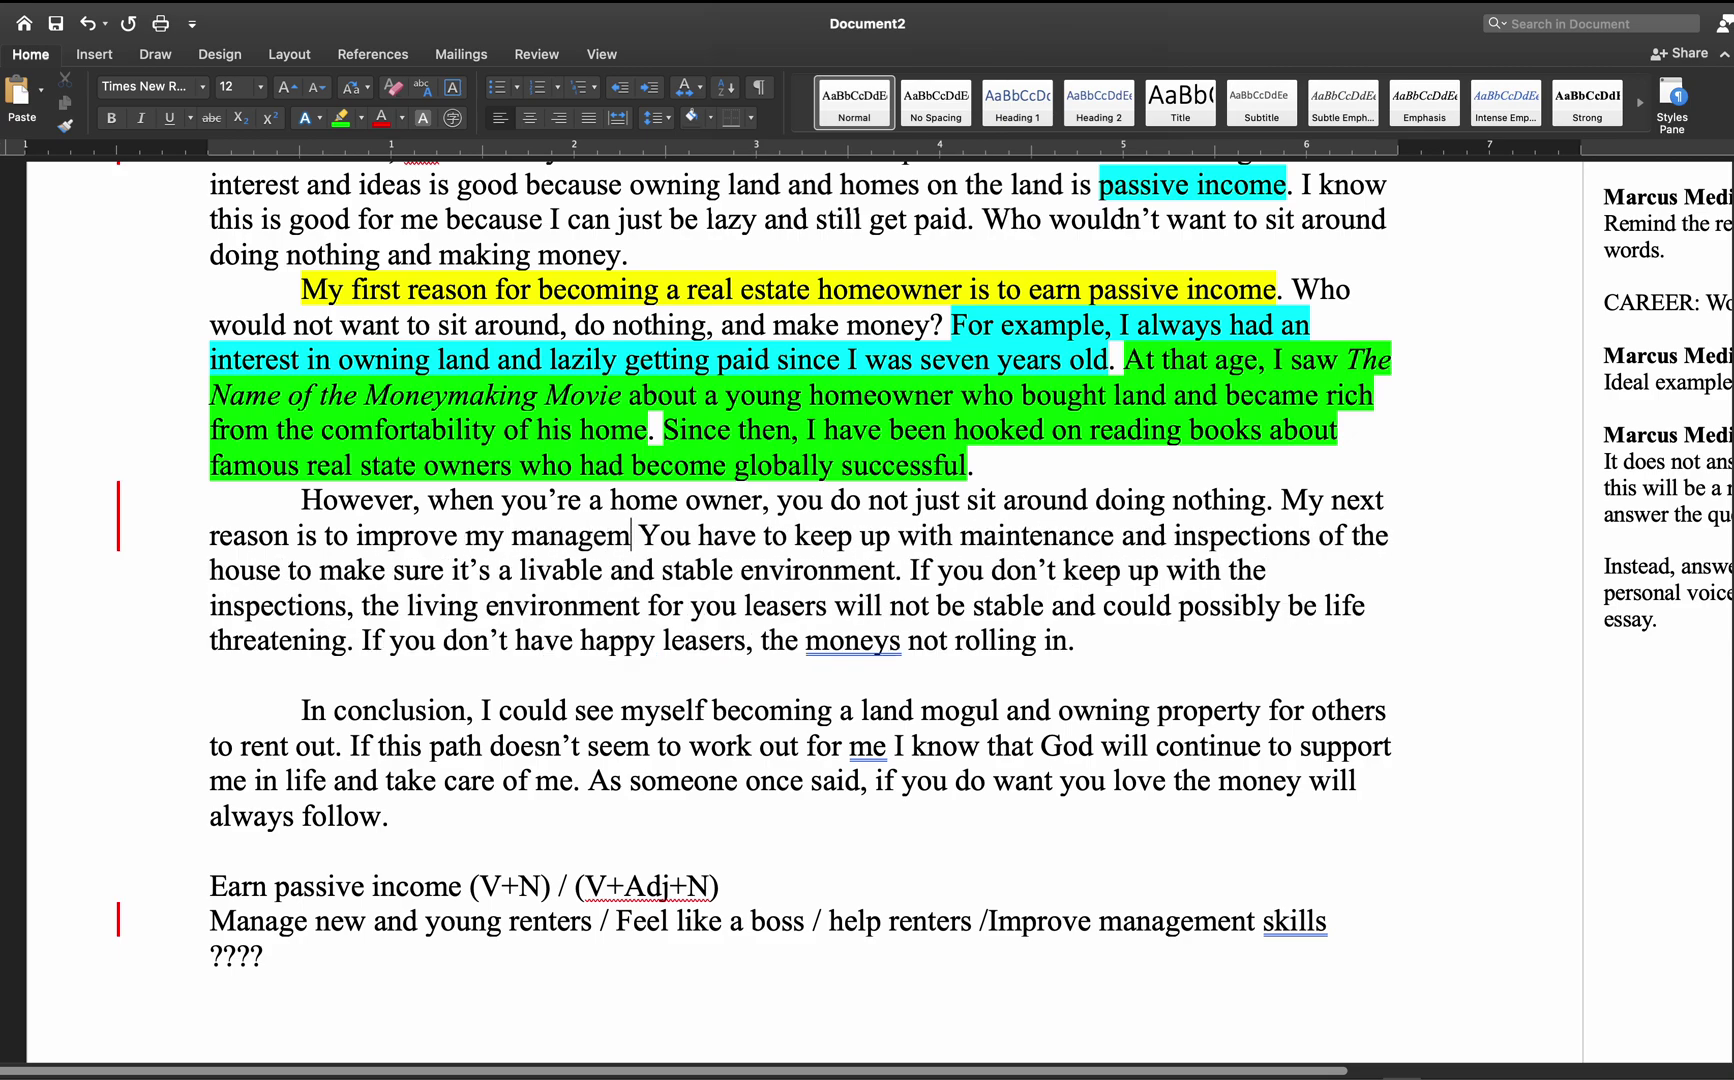
type(" s")
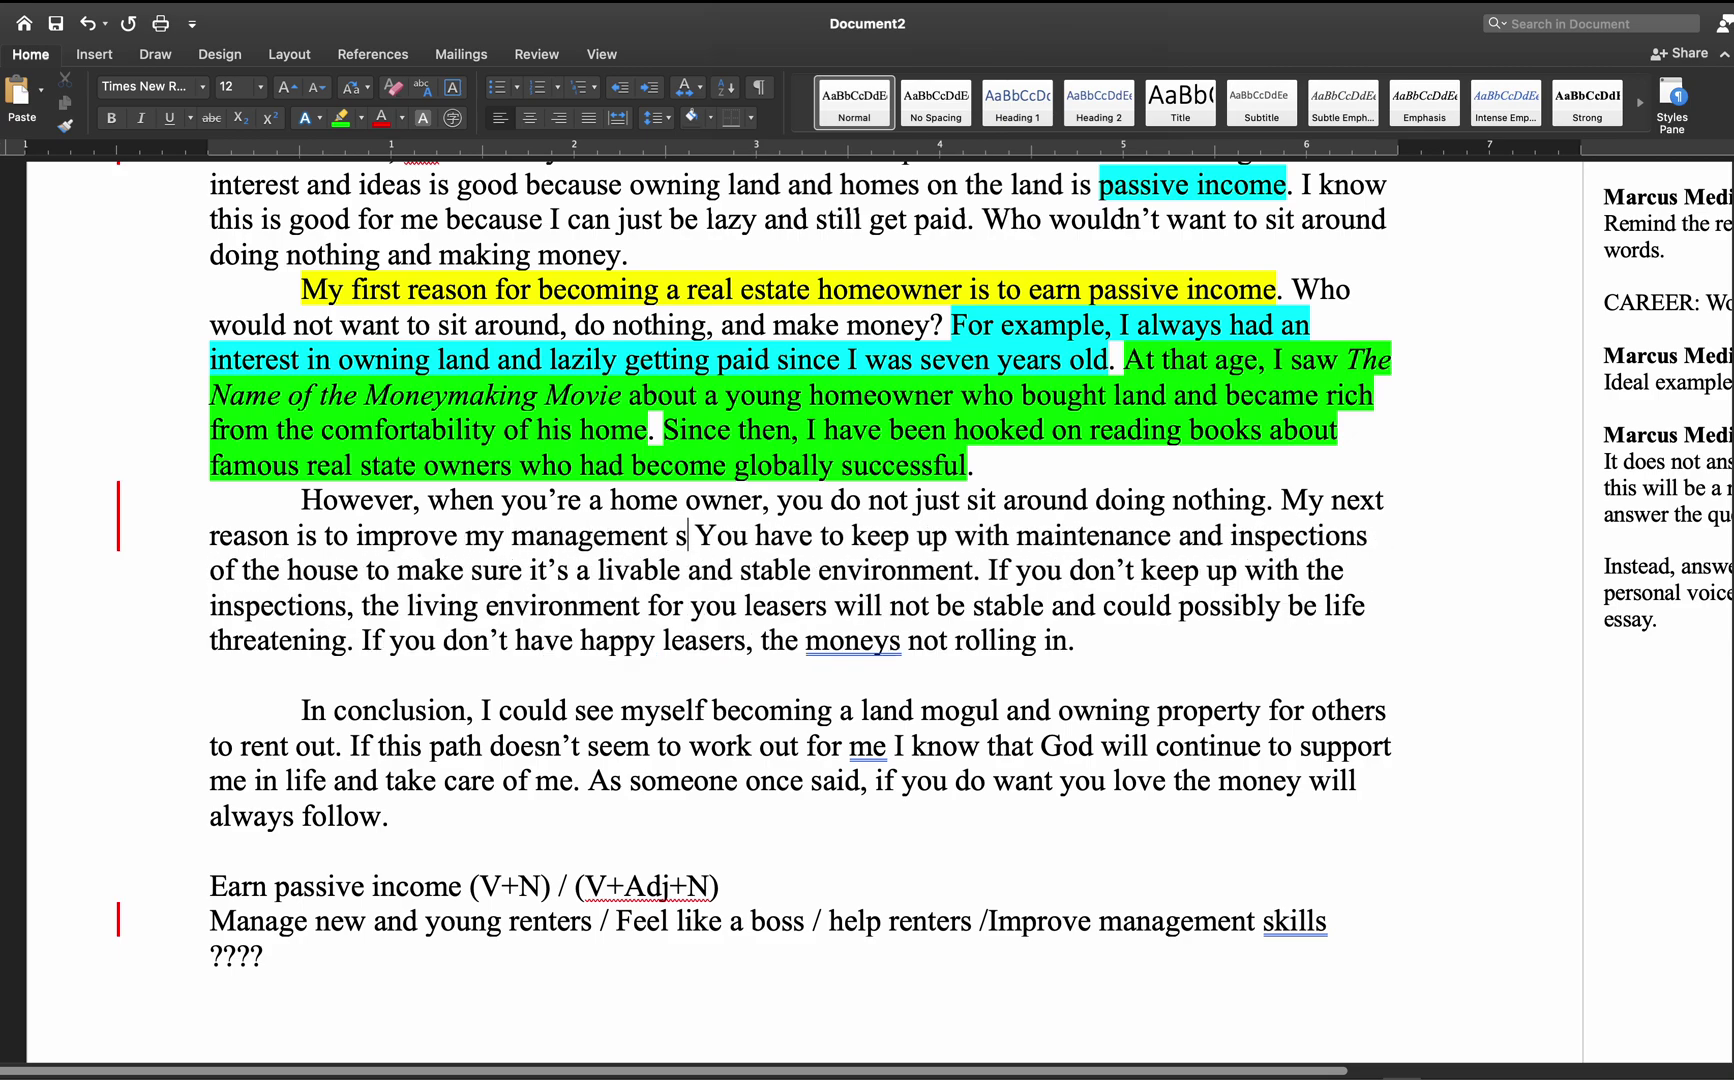
type("kills.")
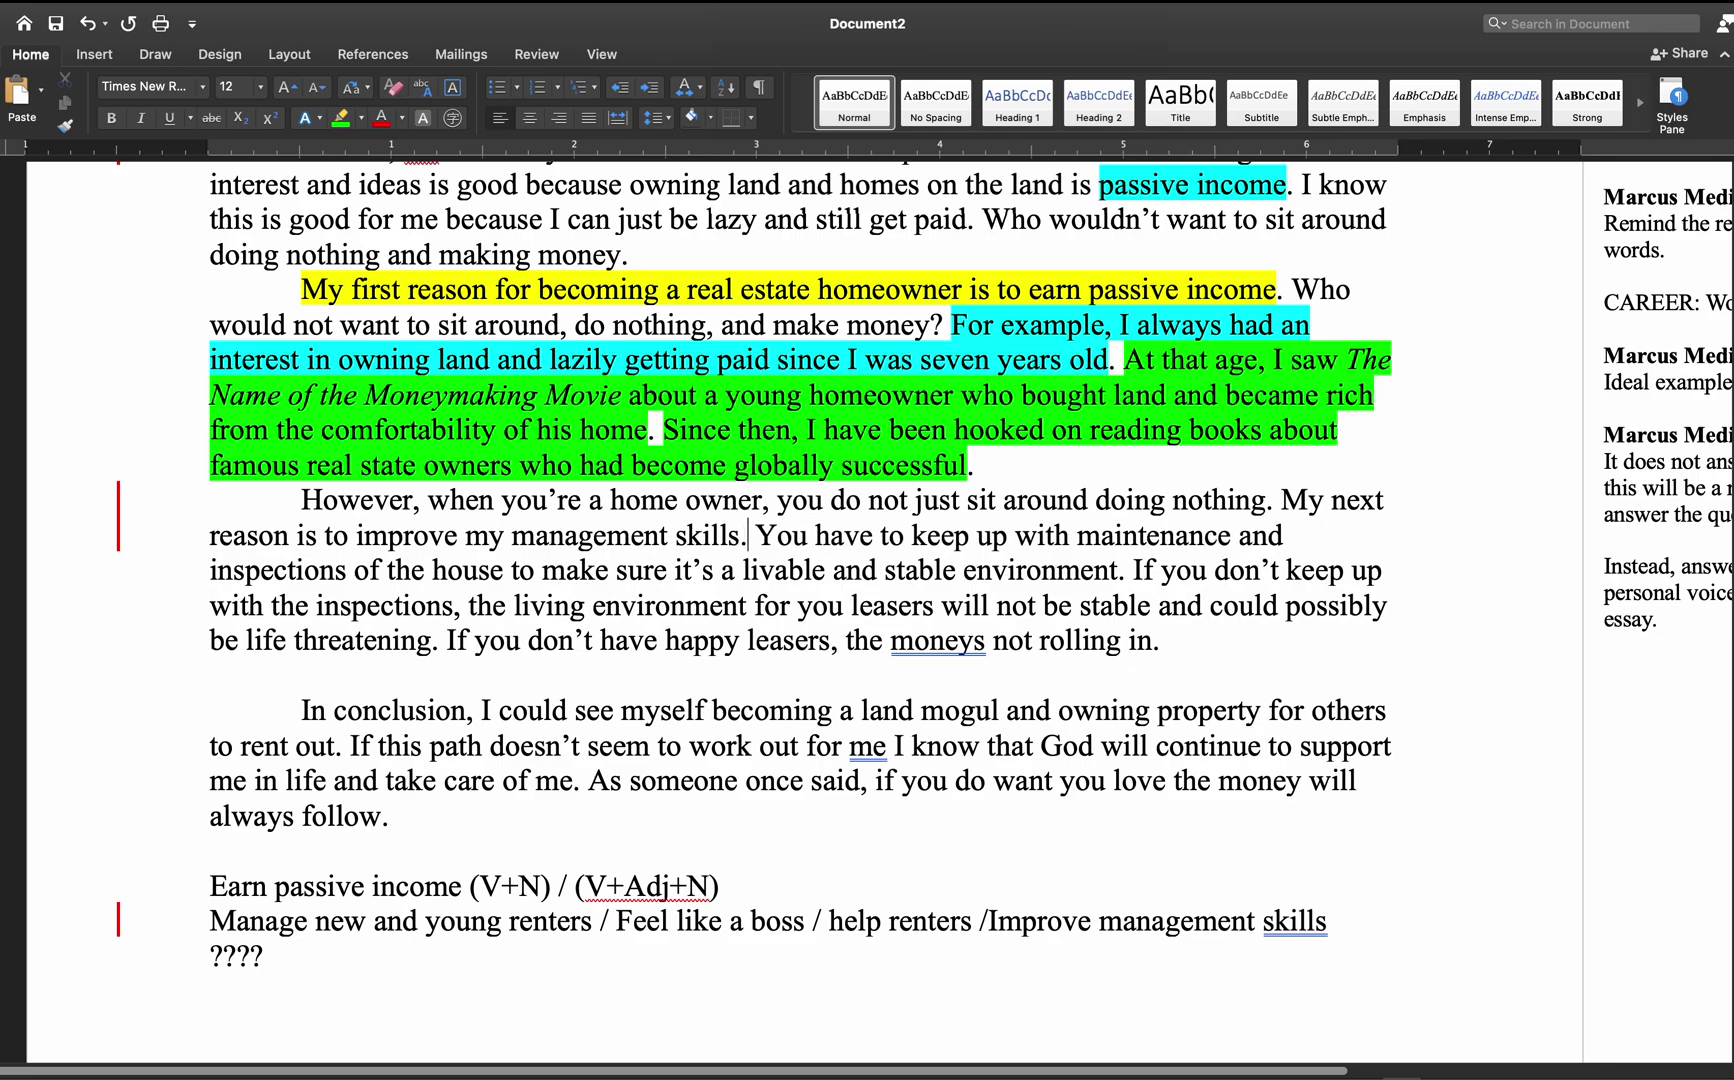
double_click(486, 540)
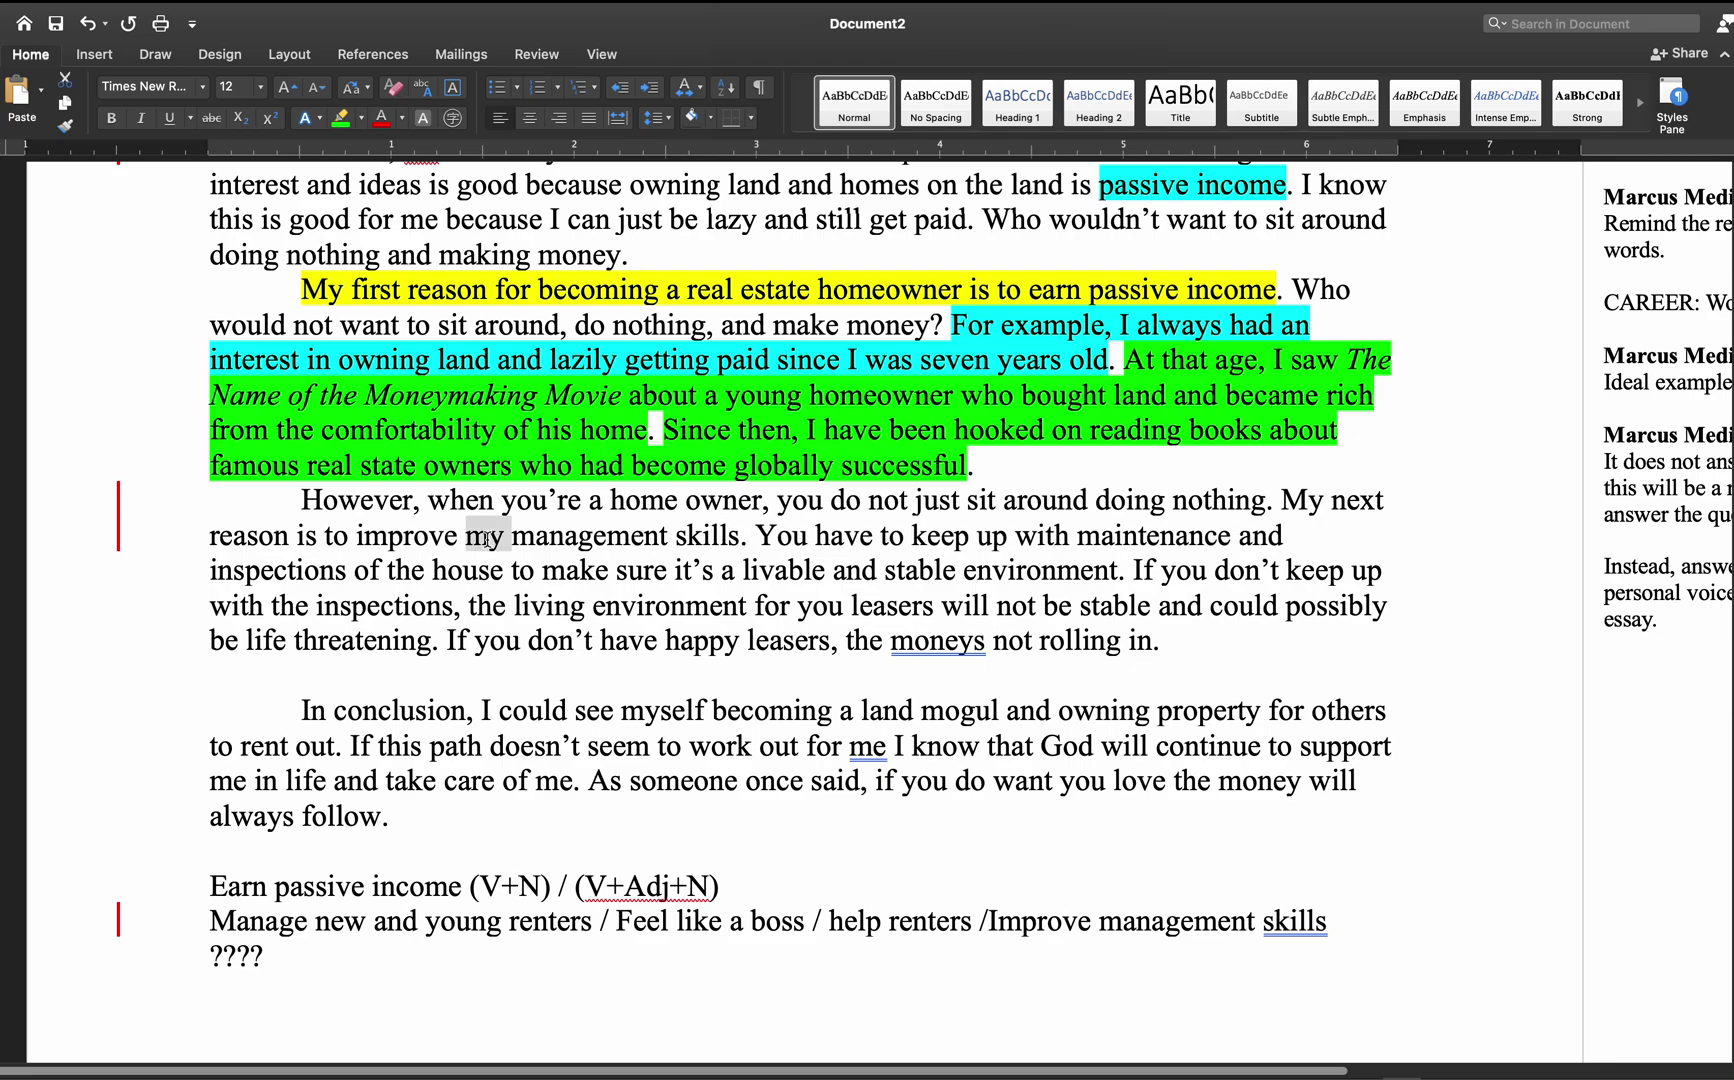
key("BackSpace")
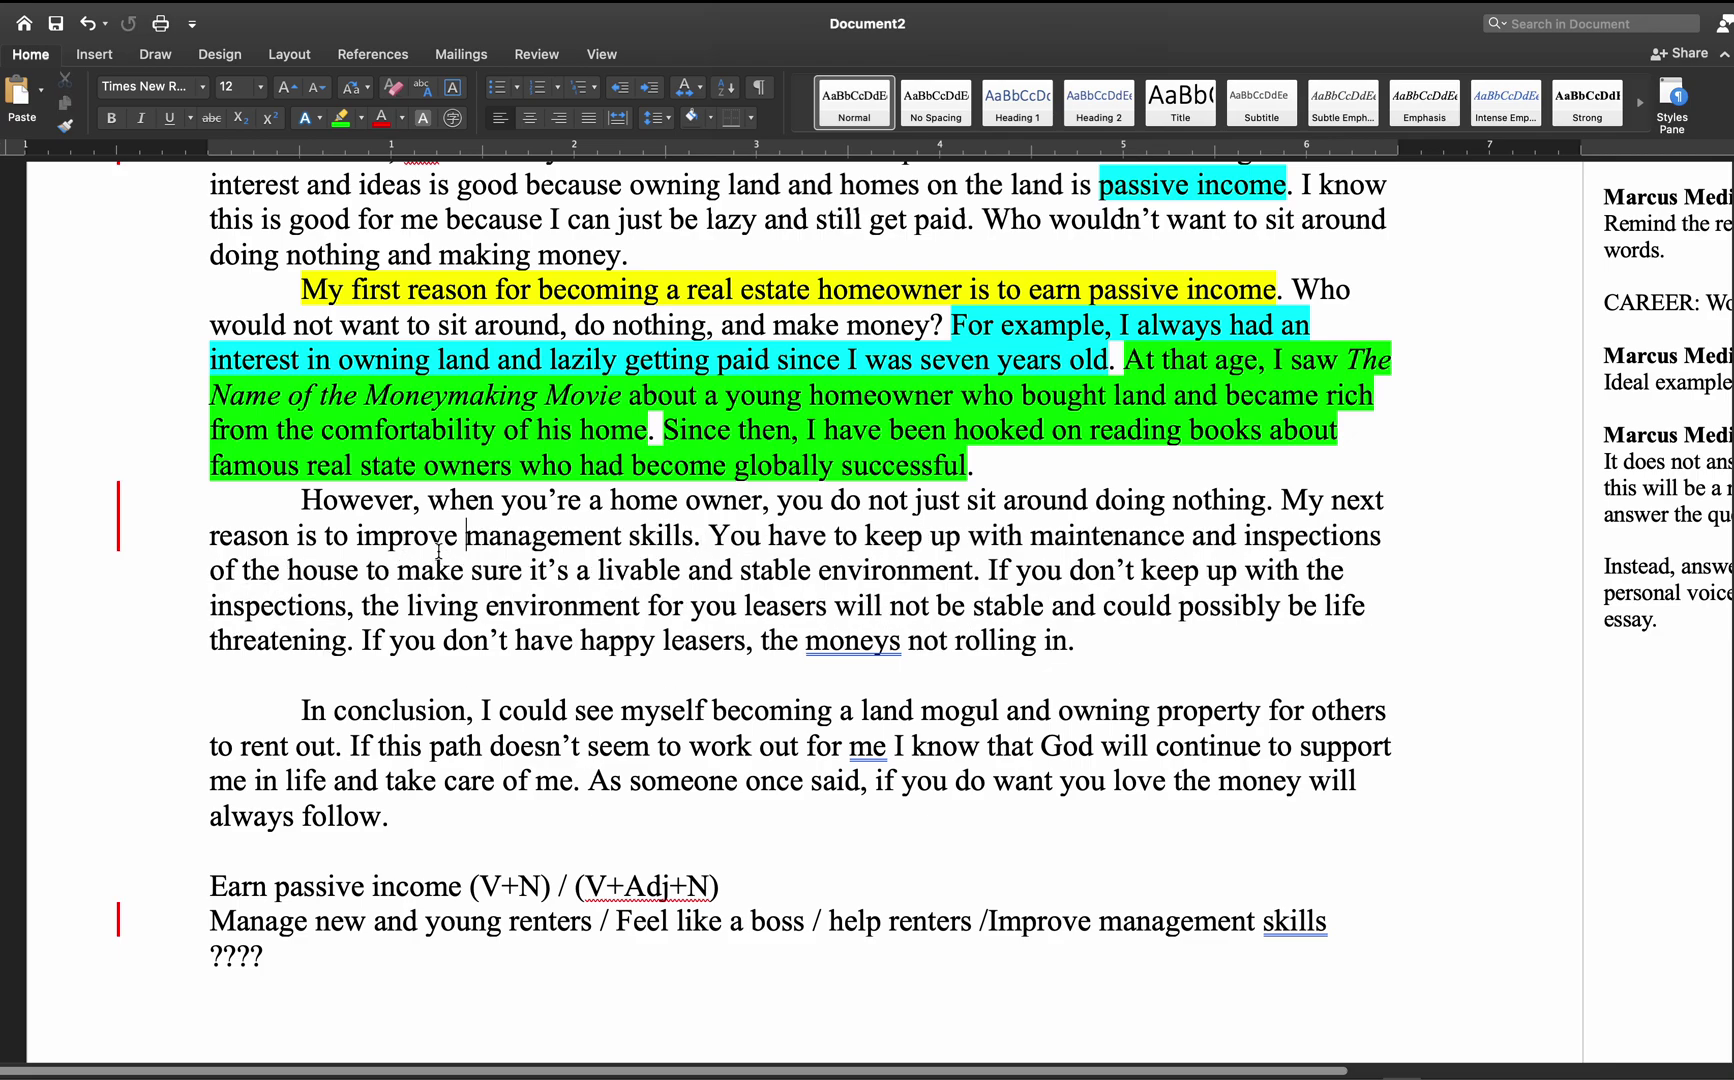
key("super+z")
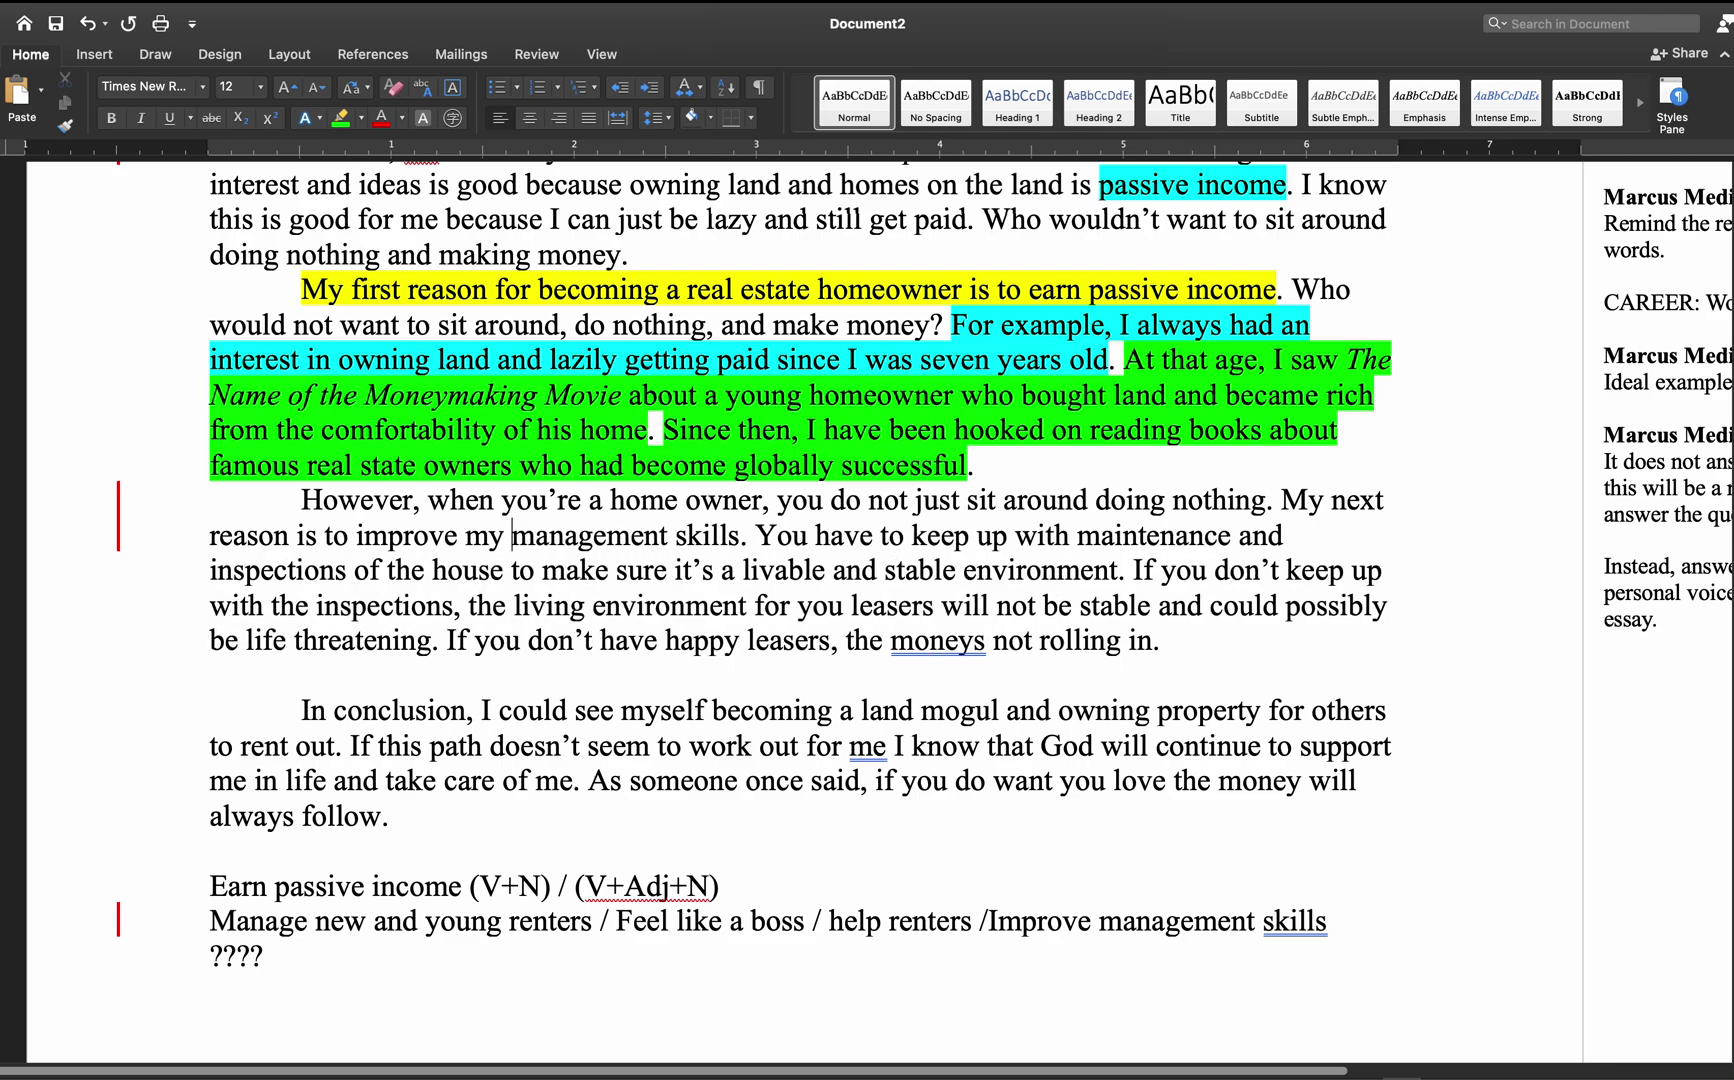
- Expand the contraction "you're" to "you are" in the opening "However" sentence
left_click(557, 498)
key("BackSpace")
type("a")
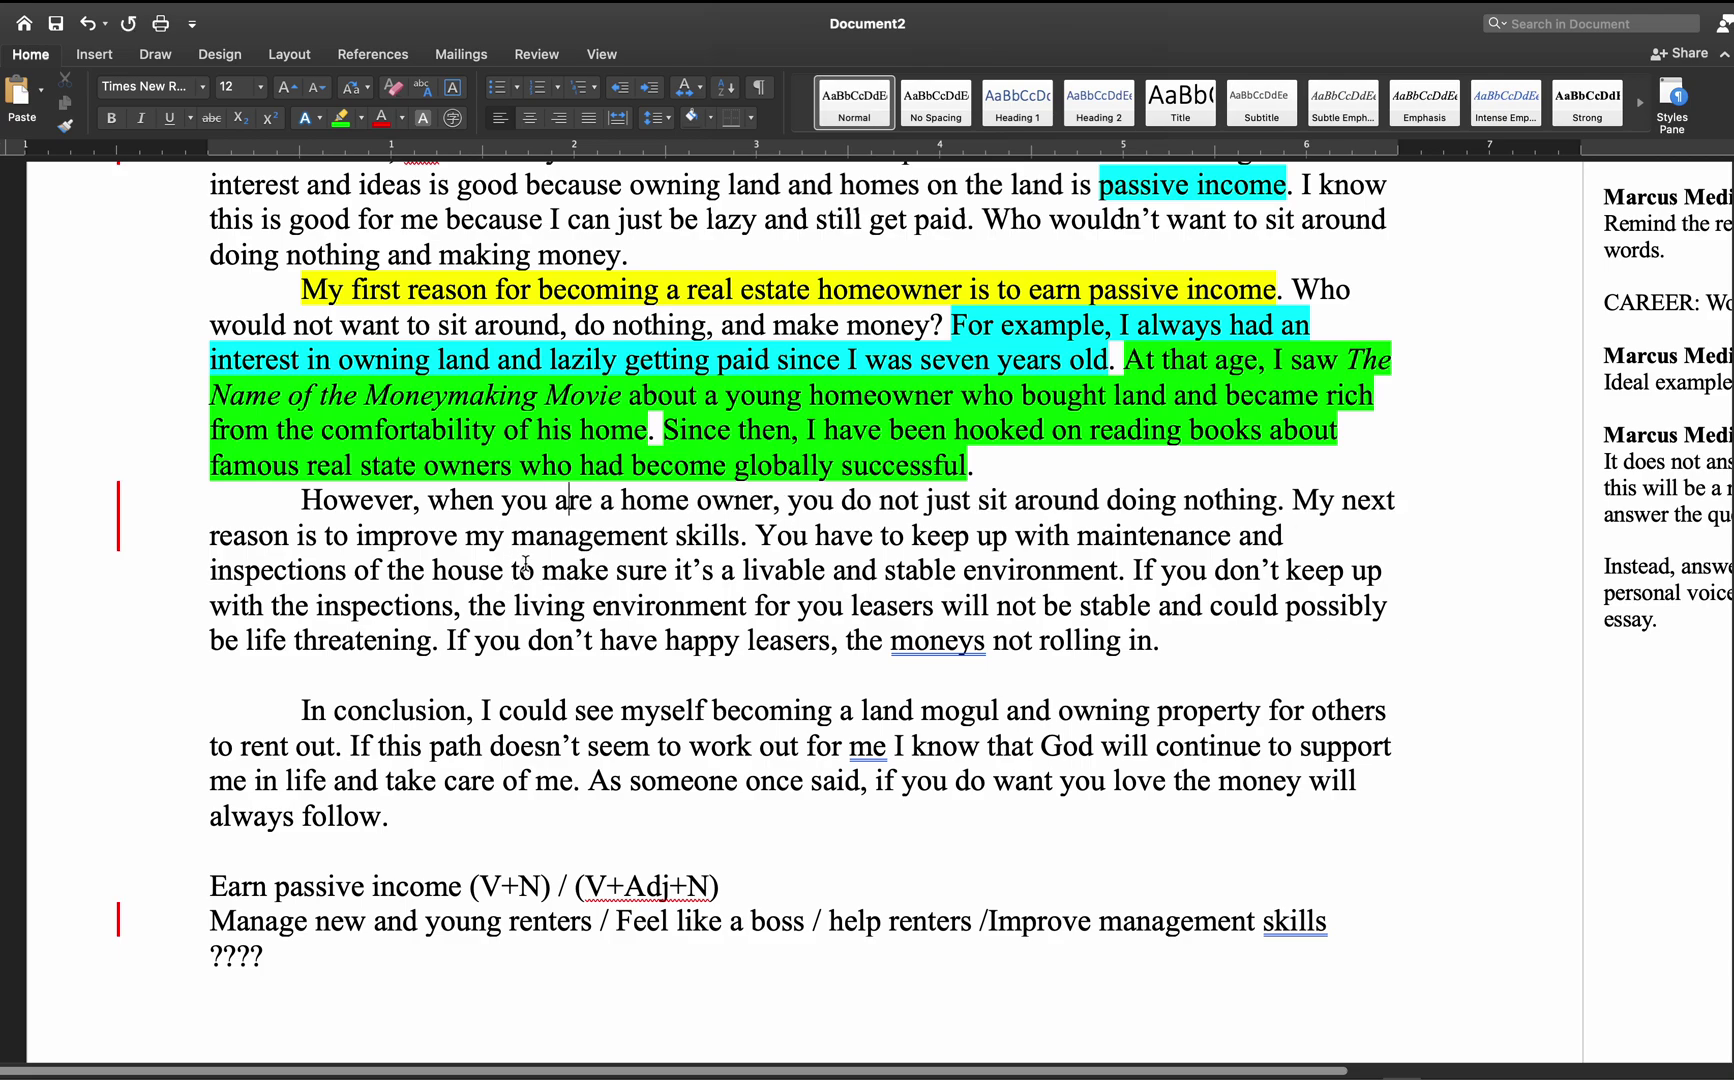
- Highlight the sentence "My next reason is to improve my management skills" in yellow
left_click_drag(368, 537, 704, 540)
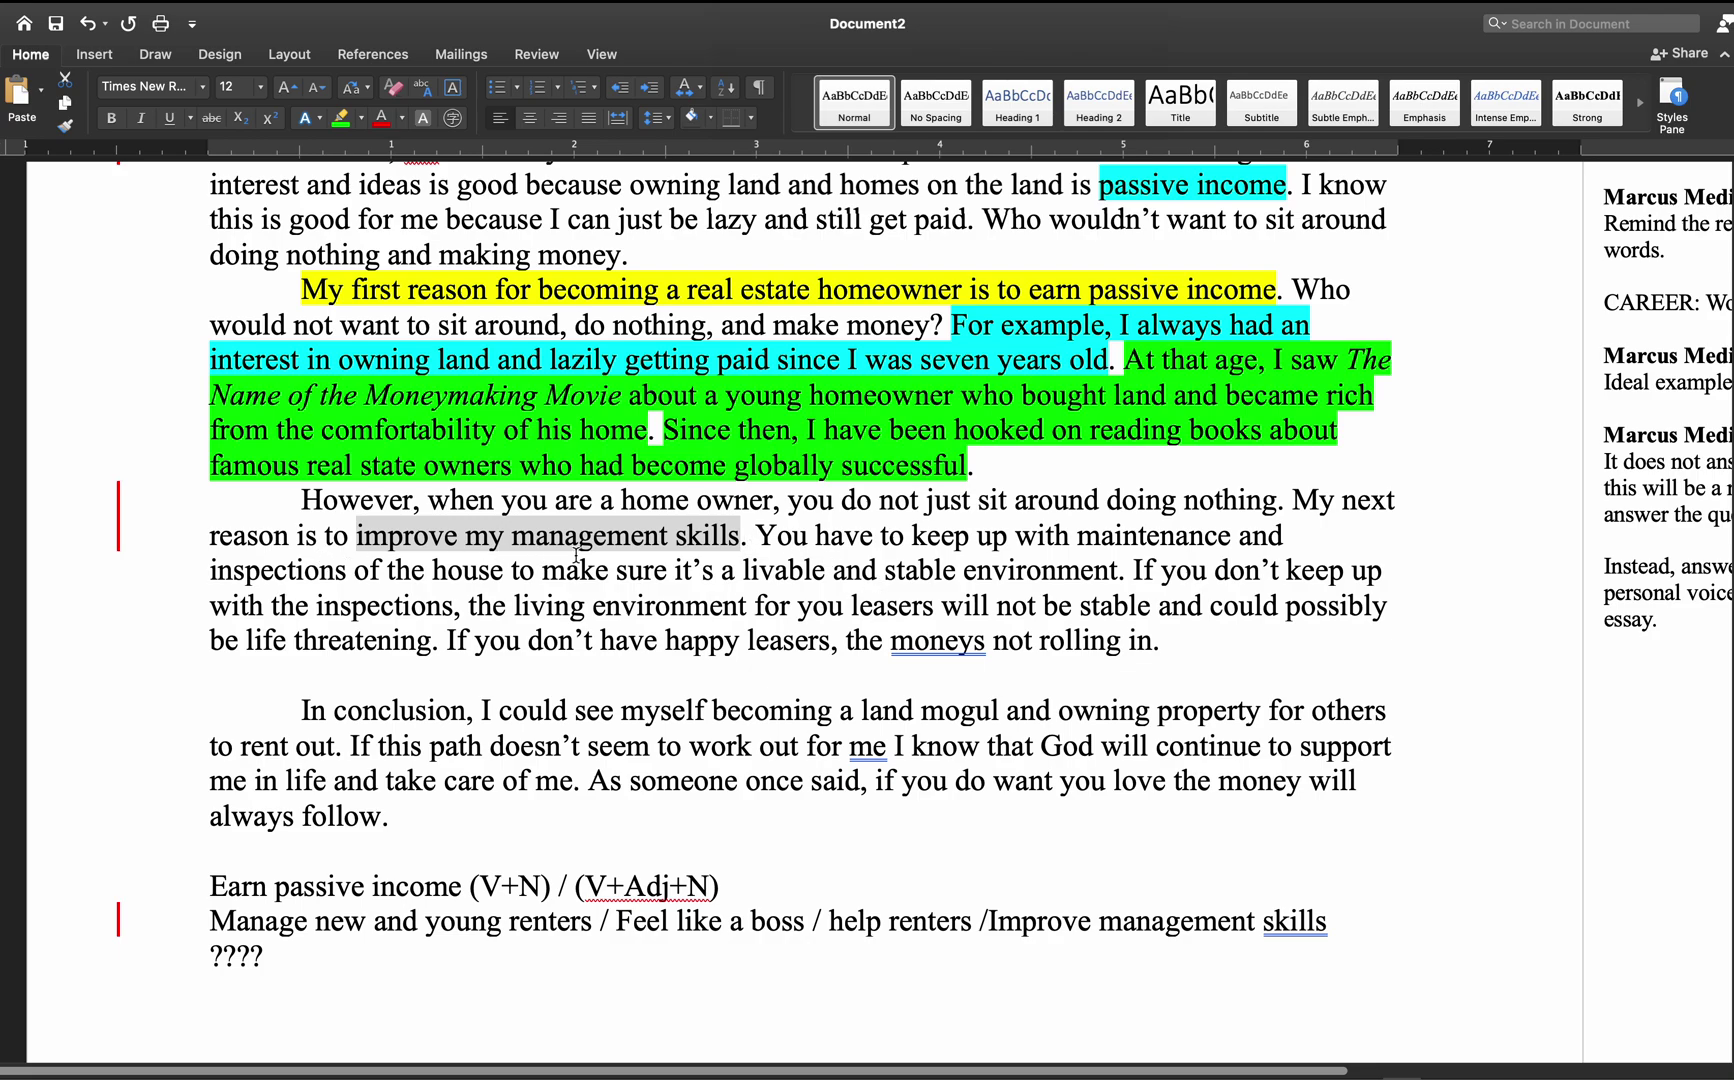
left_click_drag(1292, 497, 742, 540)
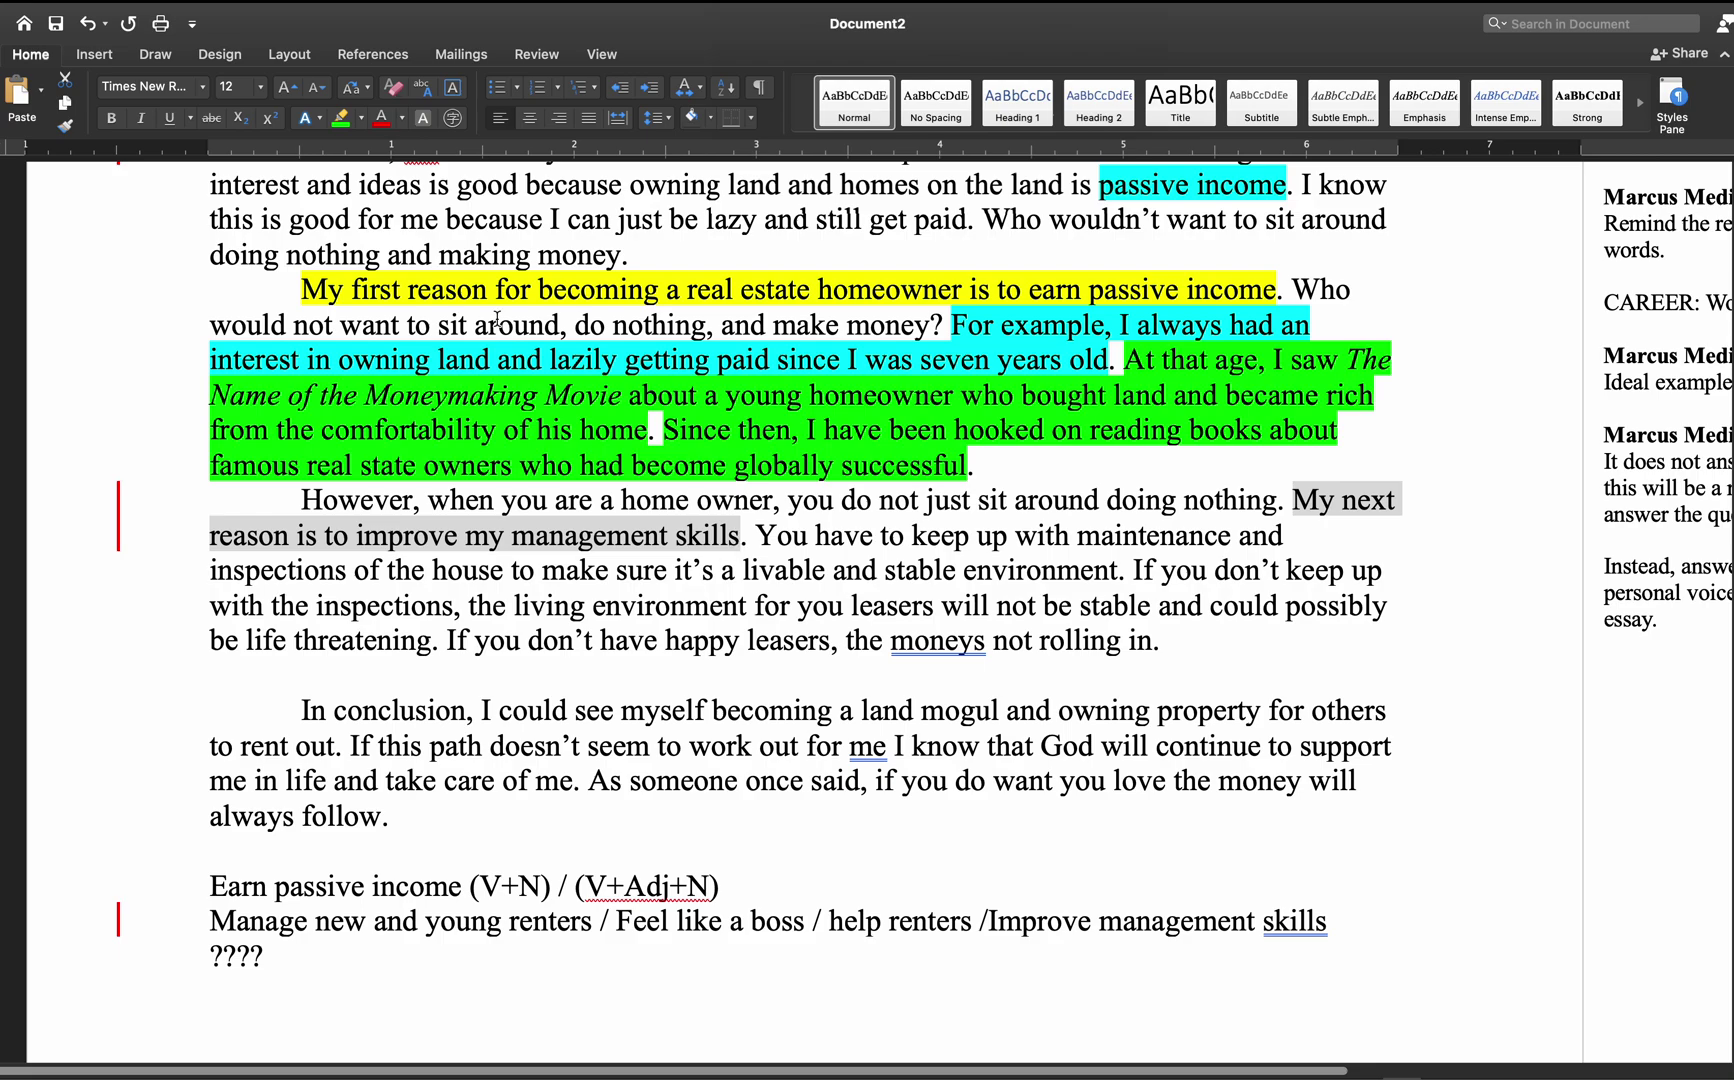
left_click(361, 118)
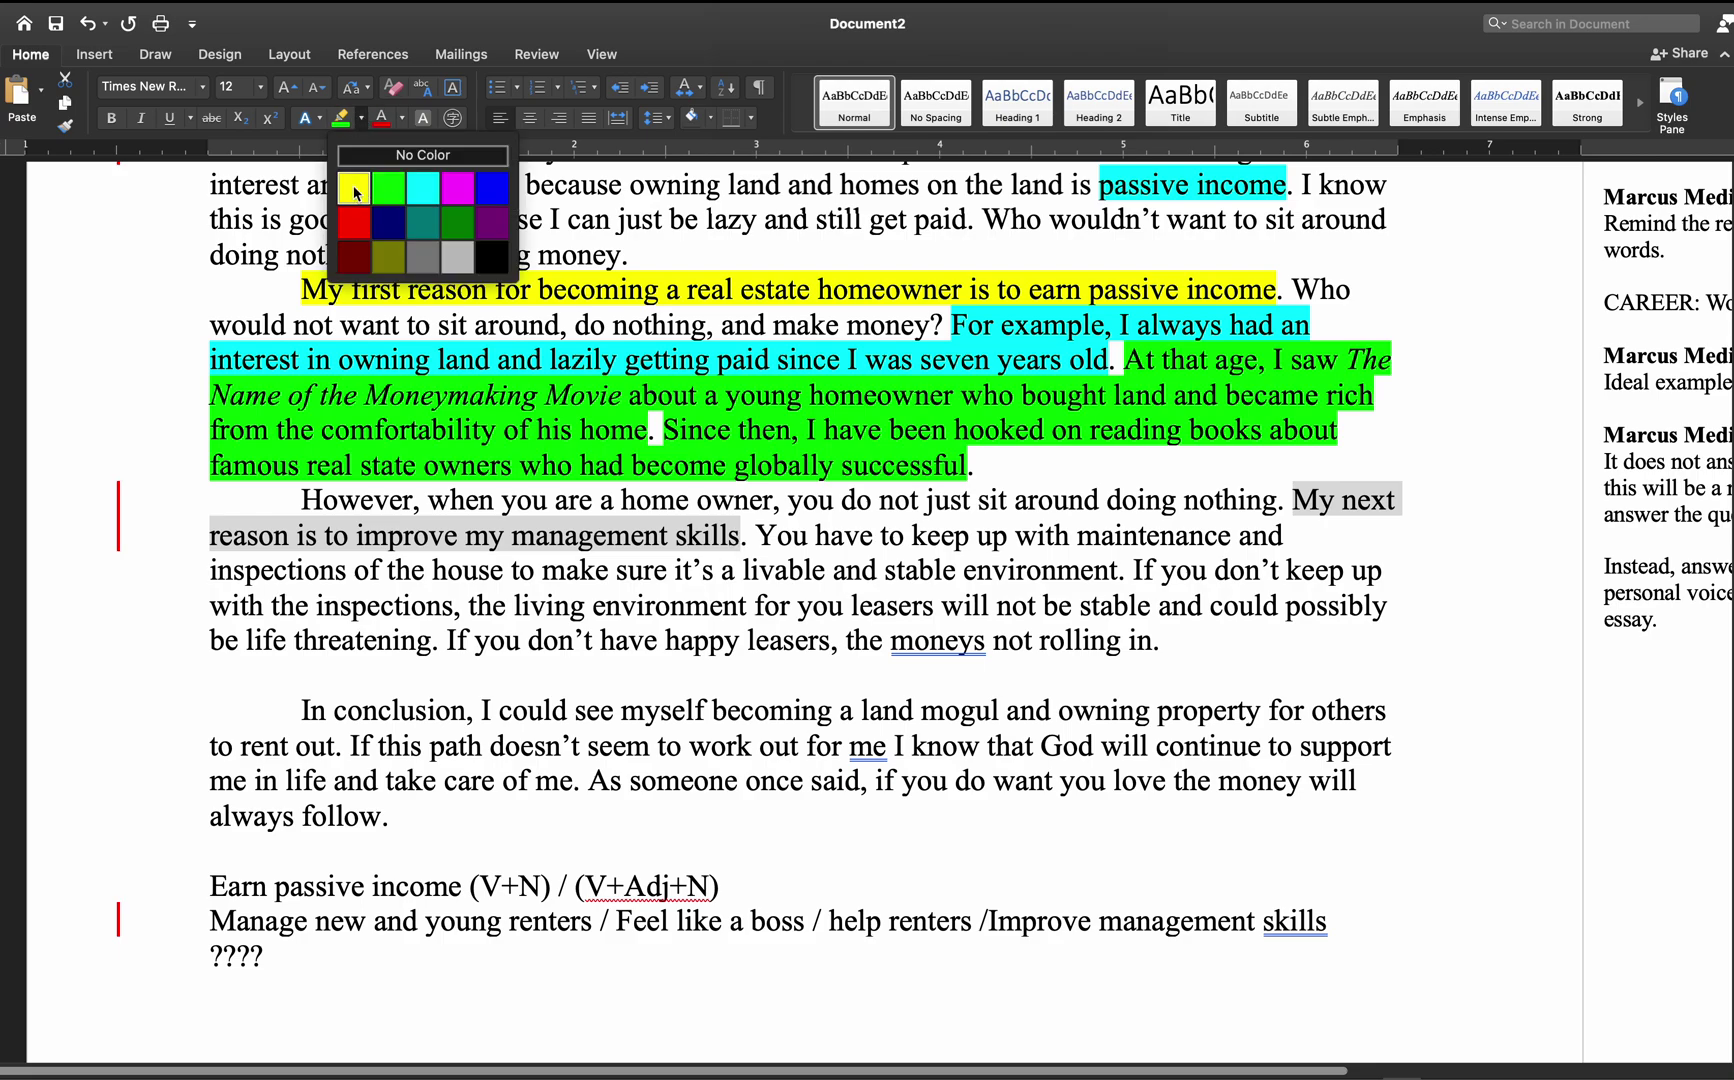
left_click(355, 190)
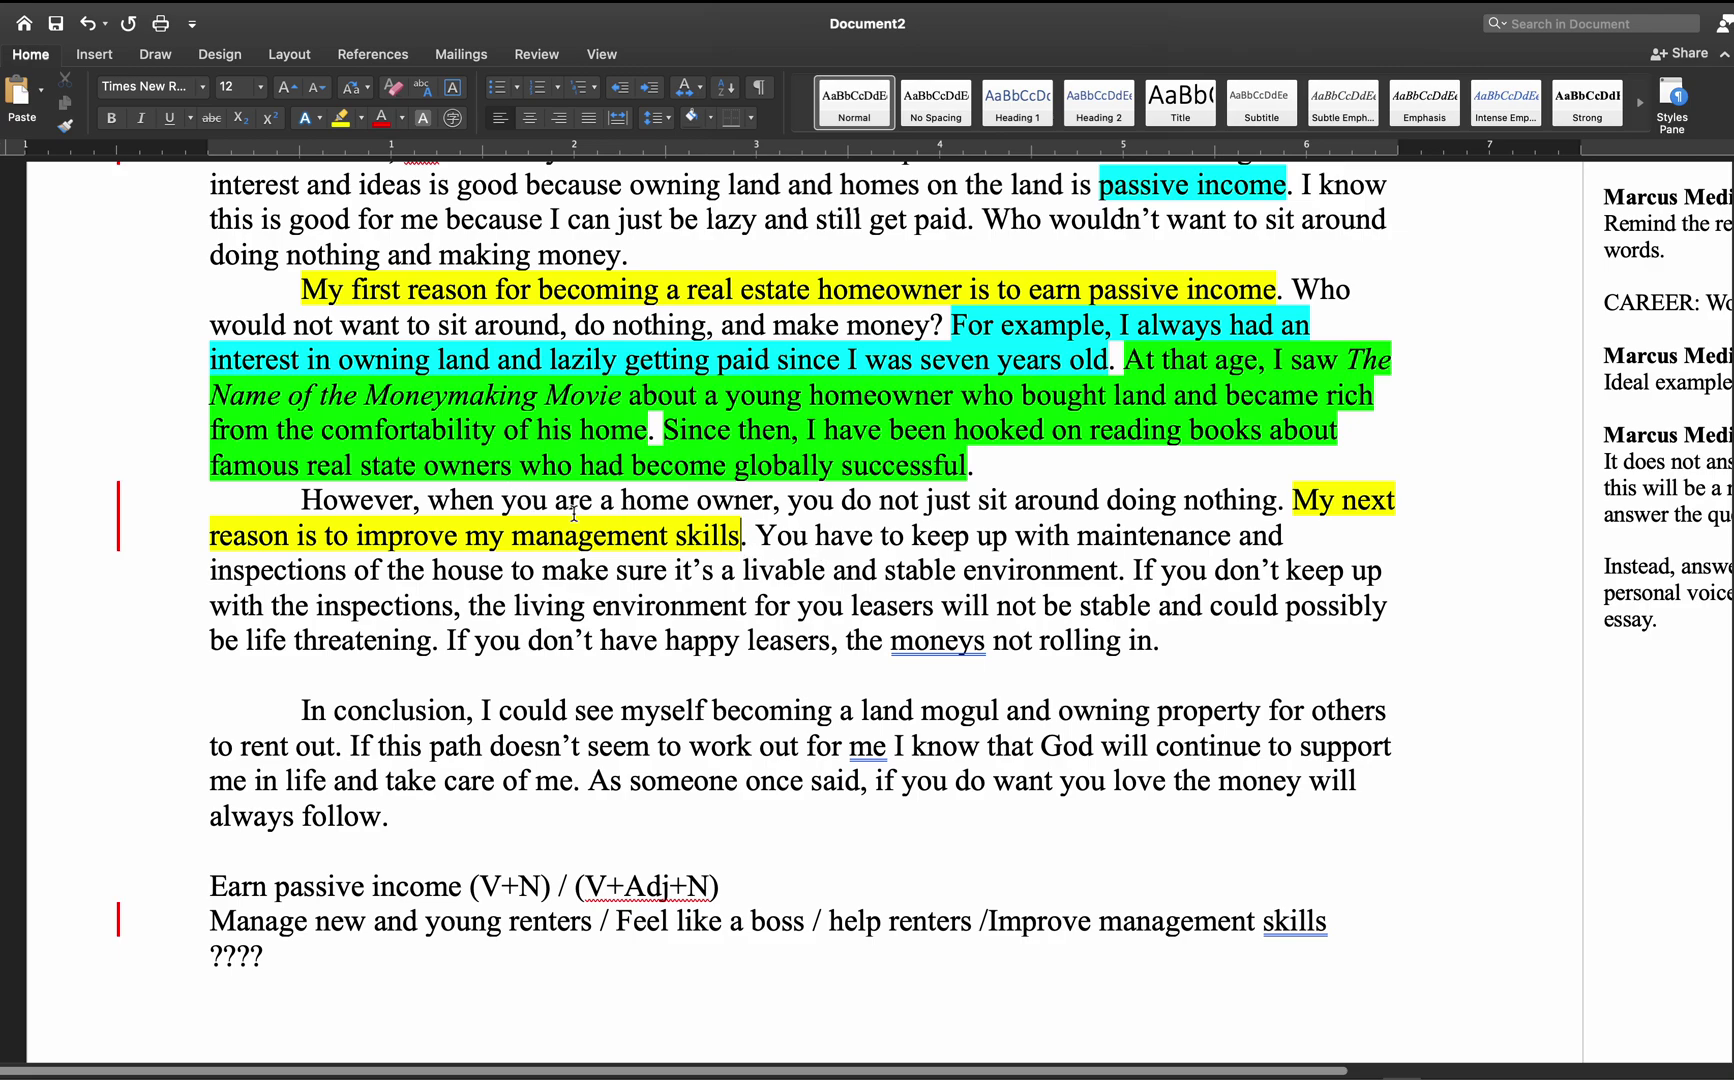
- Expand the contraction "it's" to "it is" in the sentence about maintenance and inspections of the house
left_click_drag(300, 497, 1230, 493)
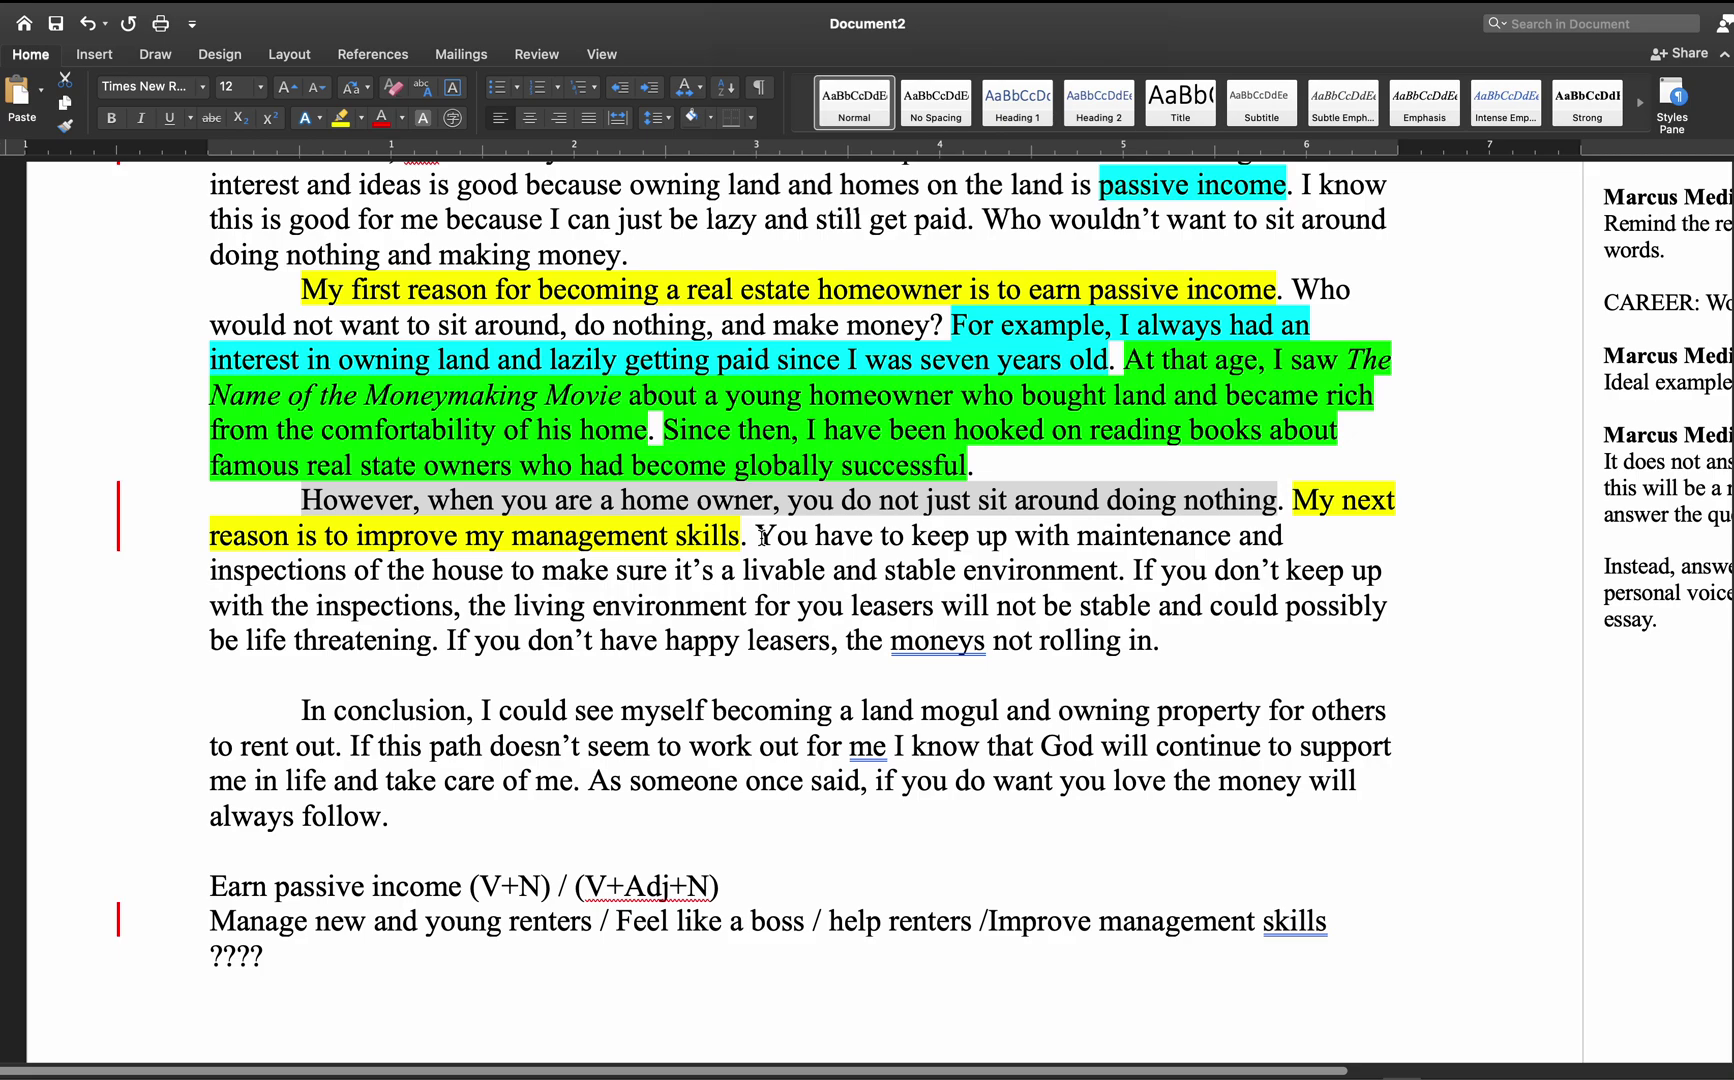
left_click_drag(762, 537, 706, 572)
left_click(706, 572)
key("BackSpace")
type("i")
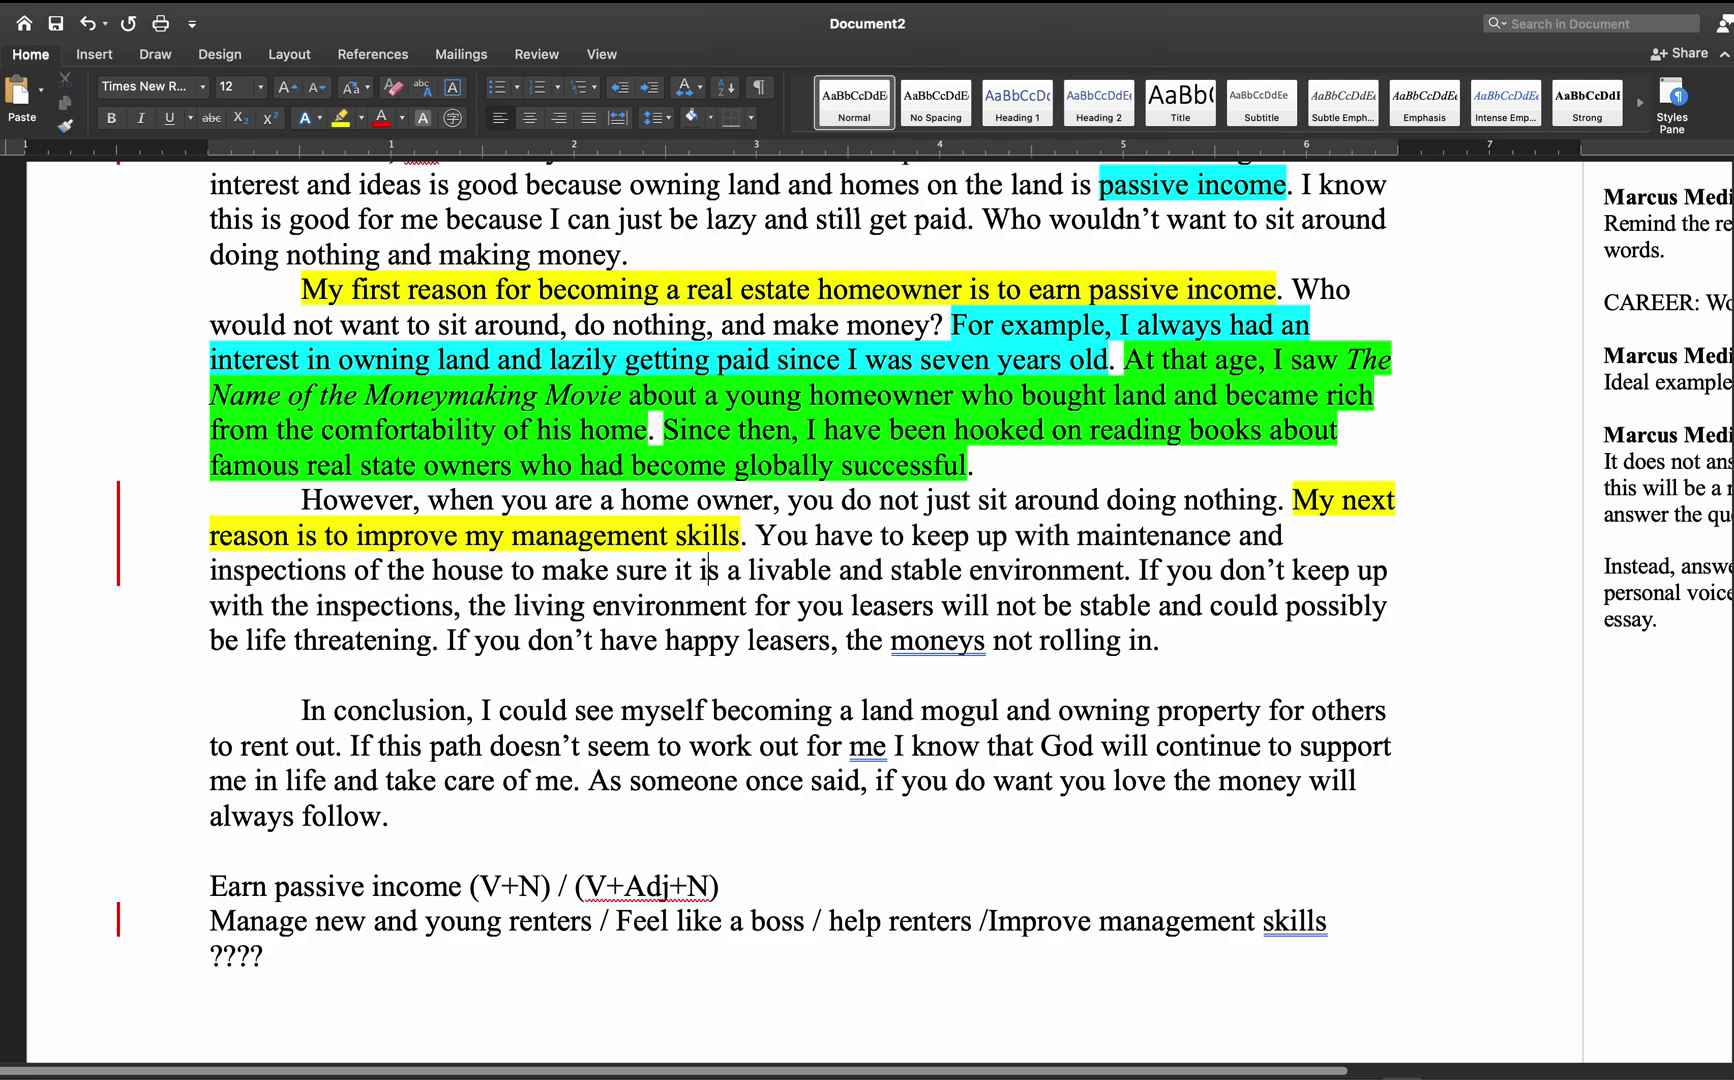
- Highlight the maintenance and inspections sentence in turquoise and make it begin with "For instance, you."
left_click_drag(1126, 572, 757, 536)
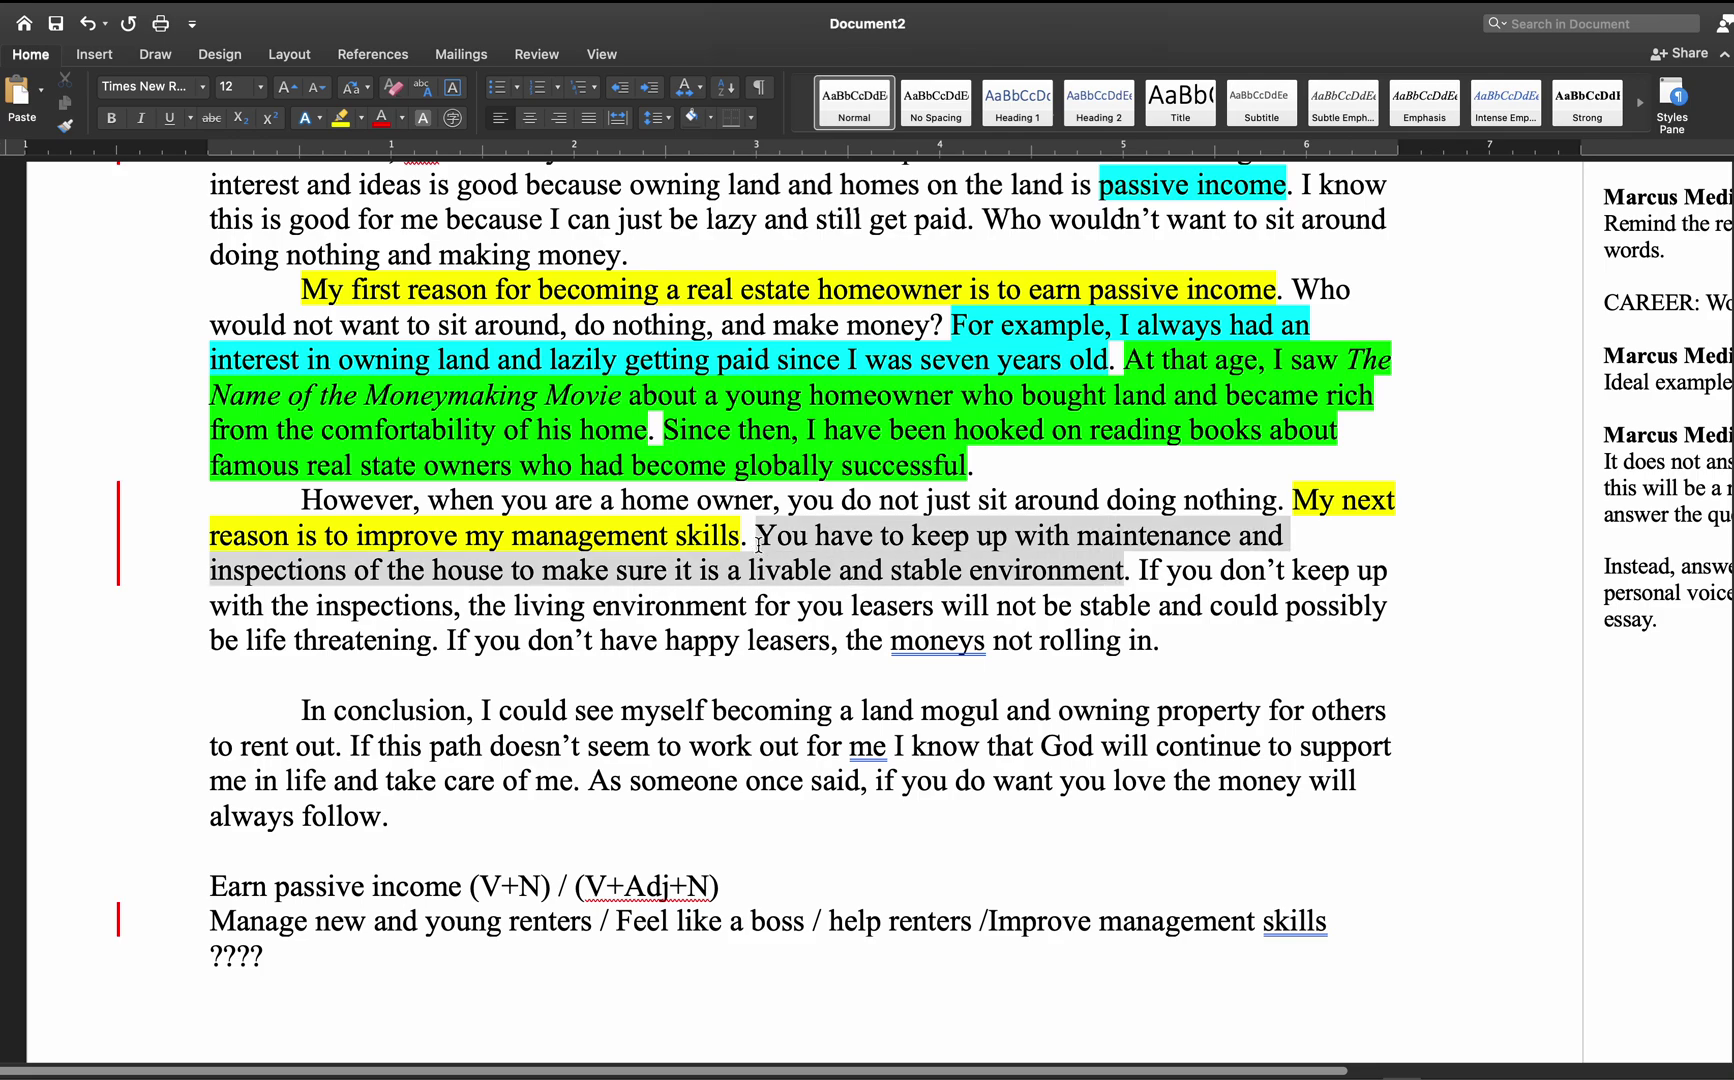
left_click(364, 120)
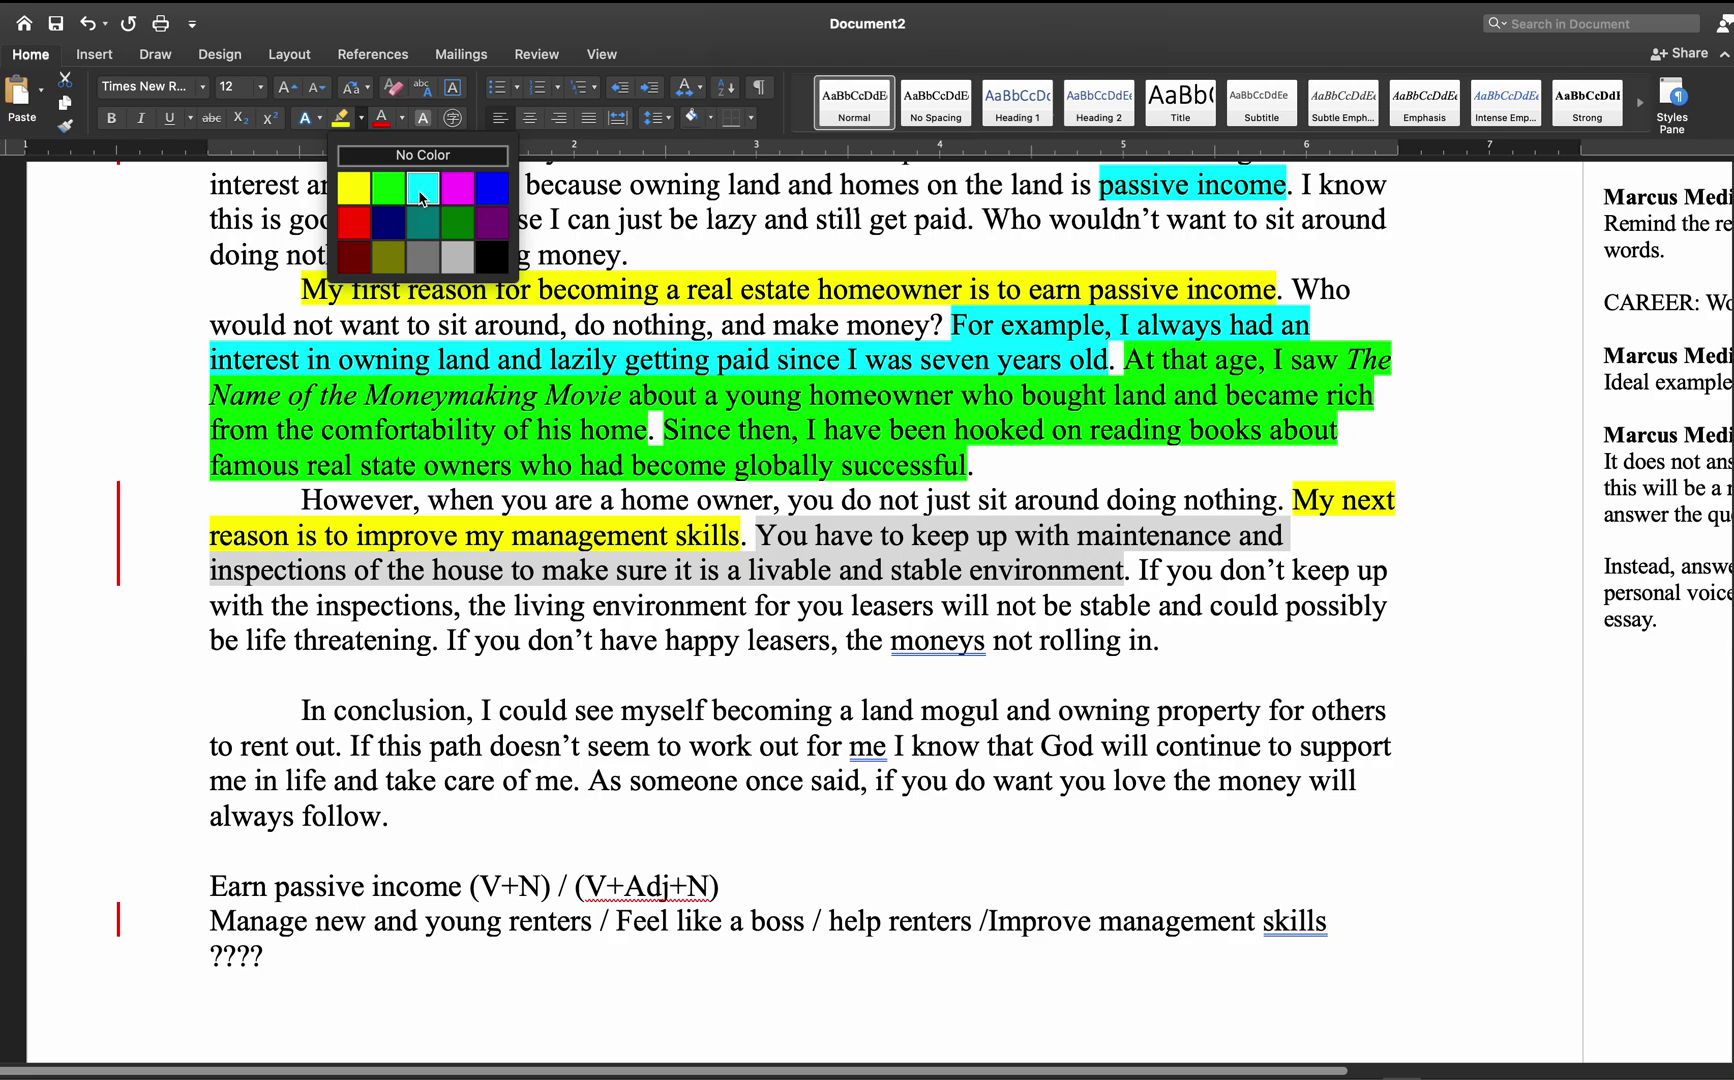
left_click(421, 195)
key("BackSpace")
type("For instanc")
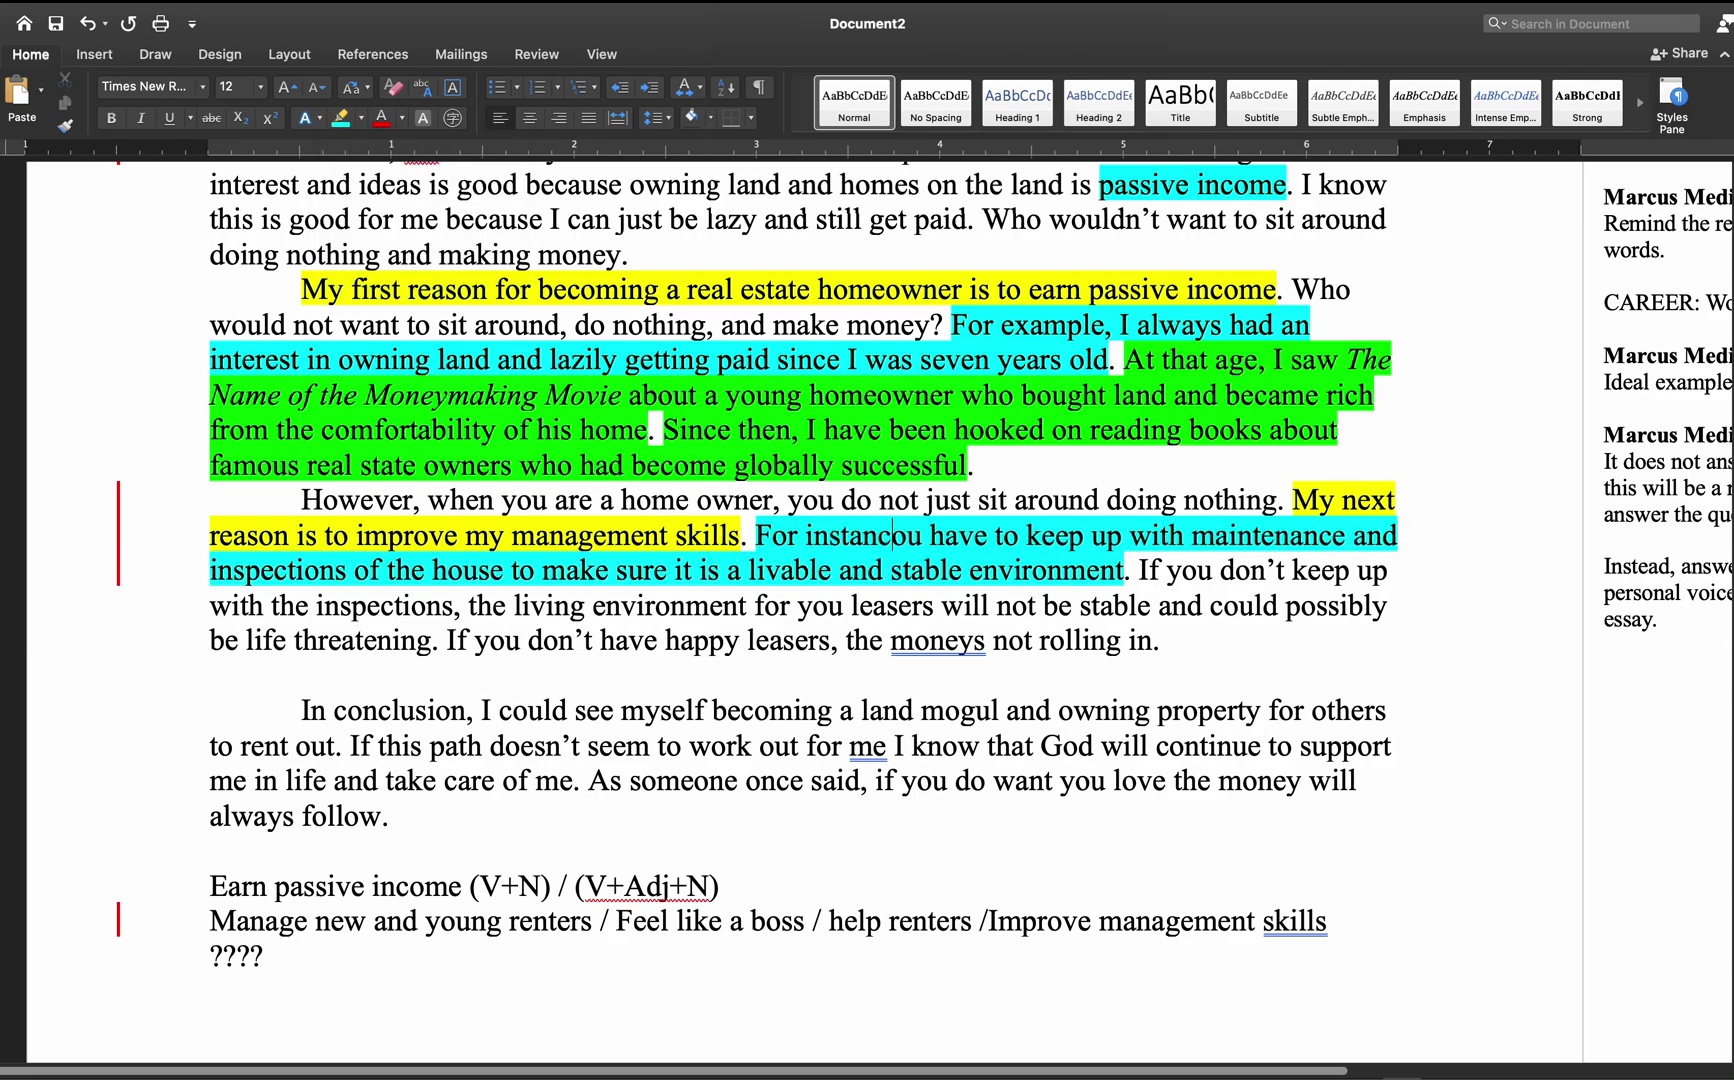
type("e, y")
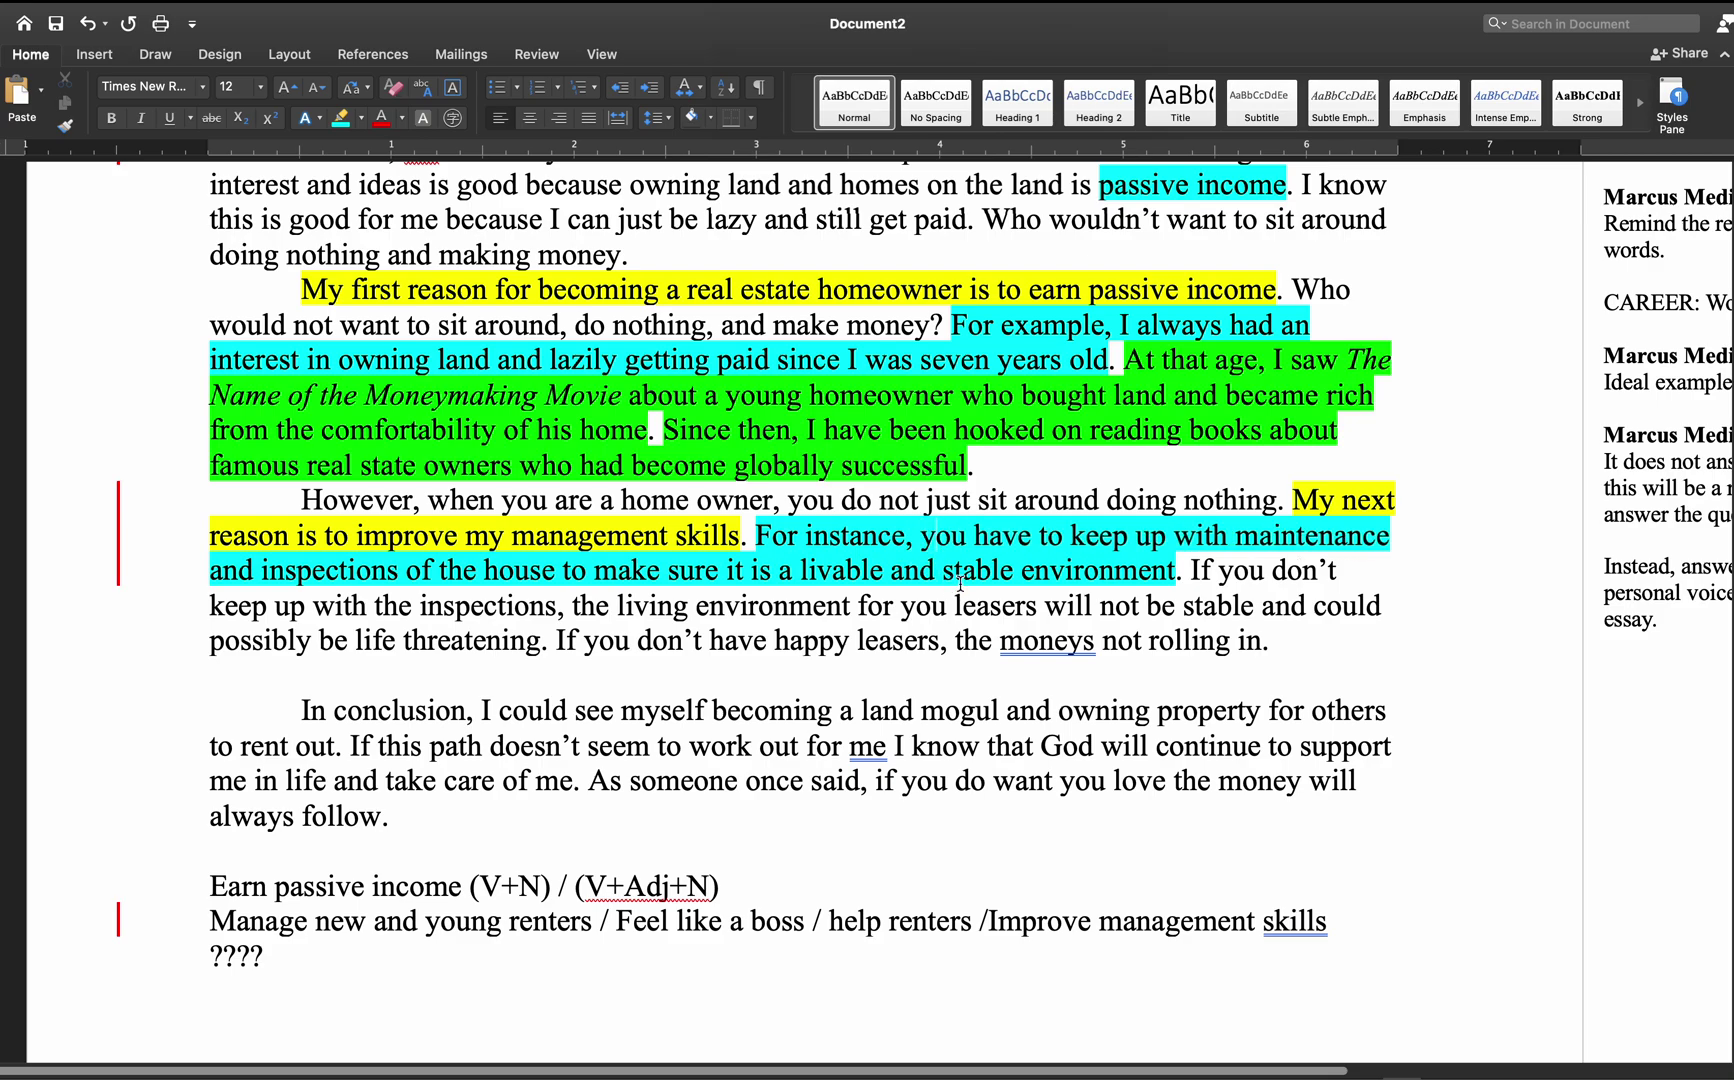
- Replace "you" with "home owners" in the turquoise "For instance" sentence
double_click(940, 540)
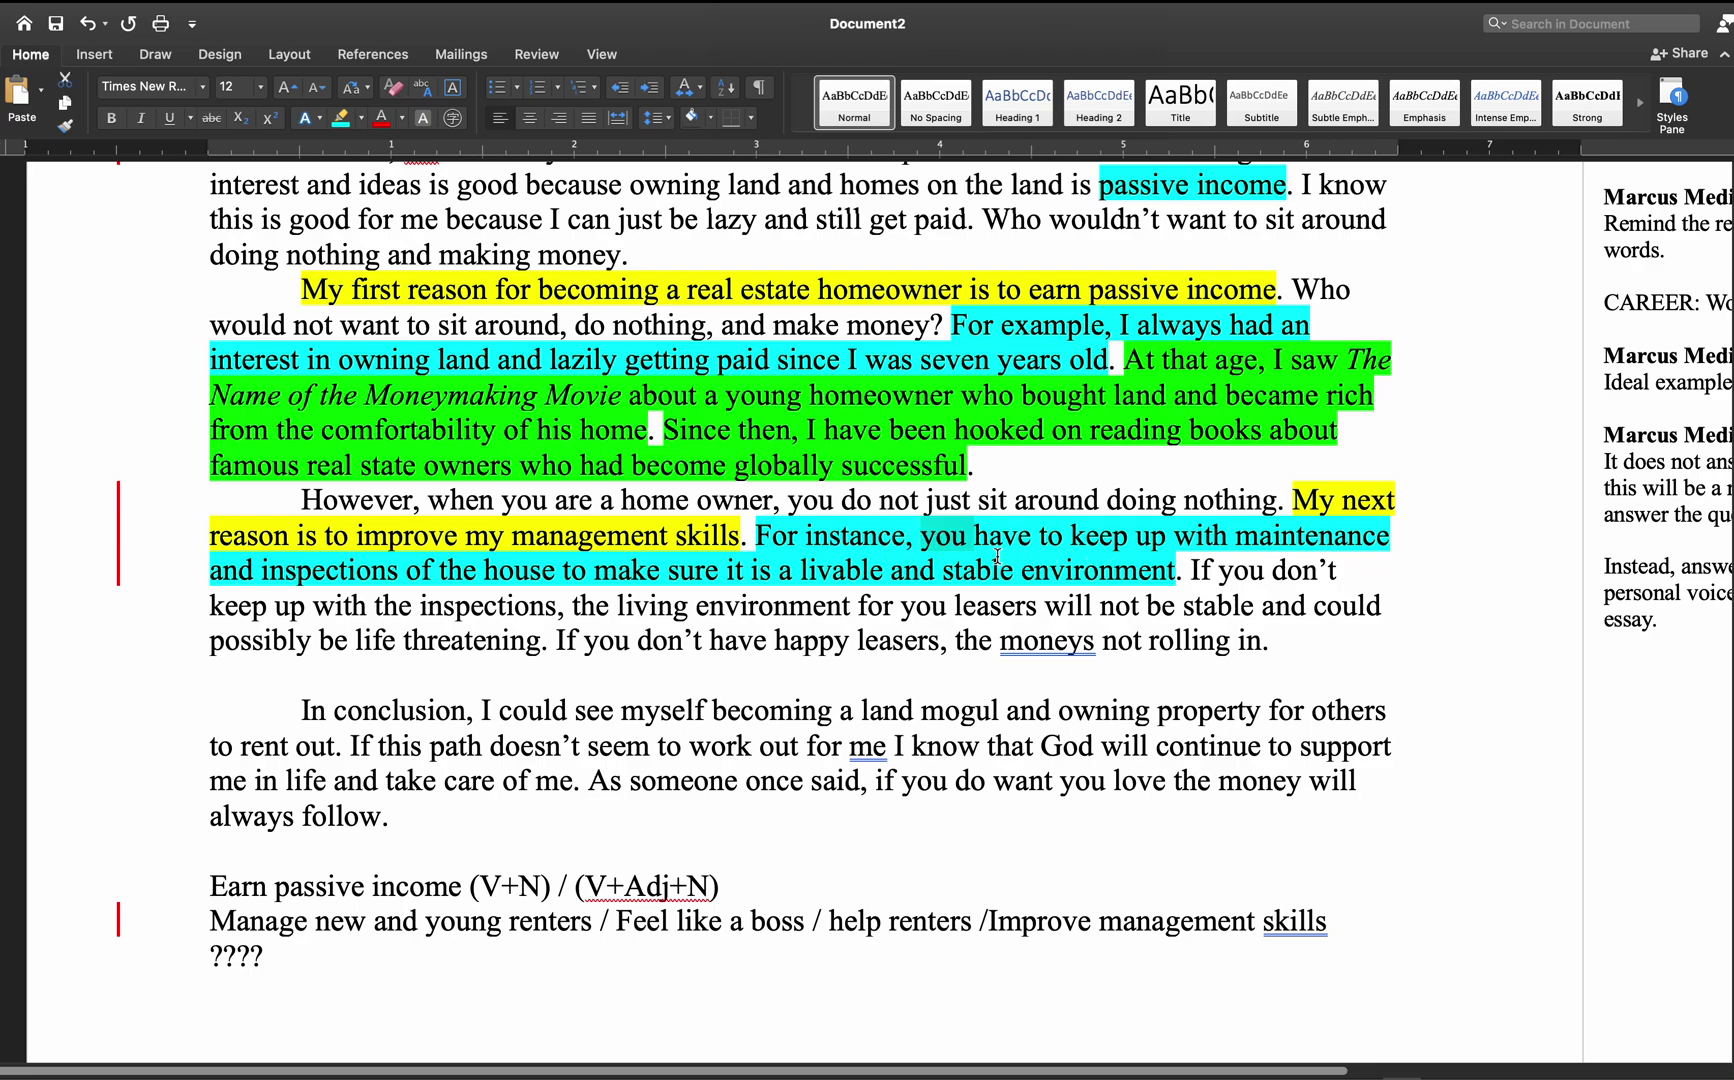
type("heme")
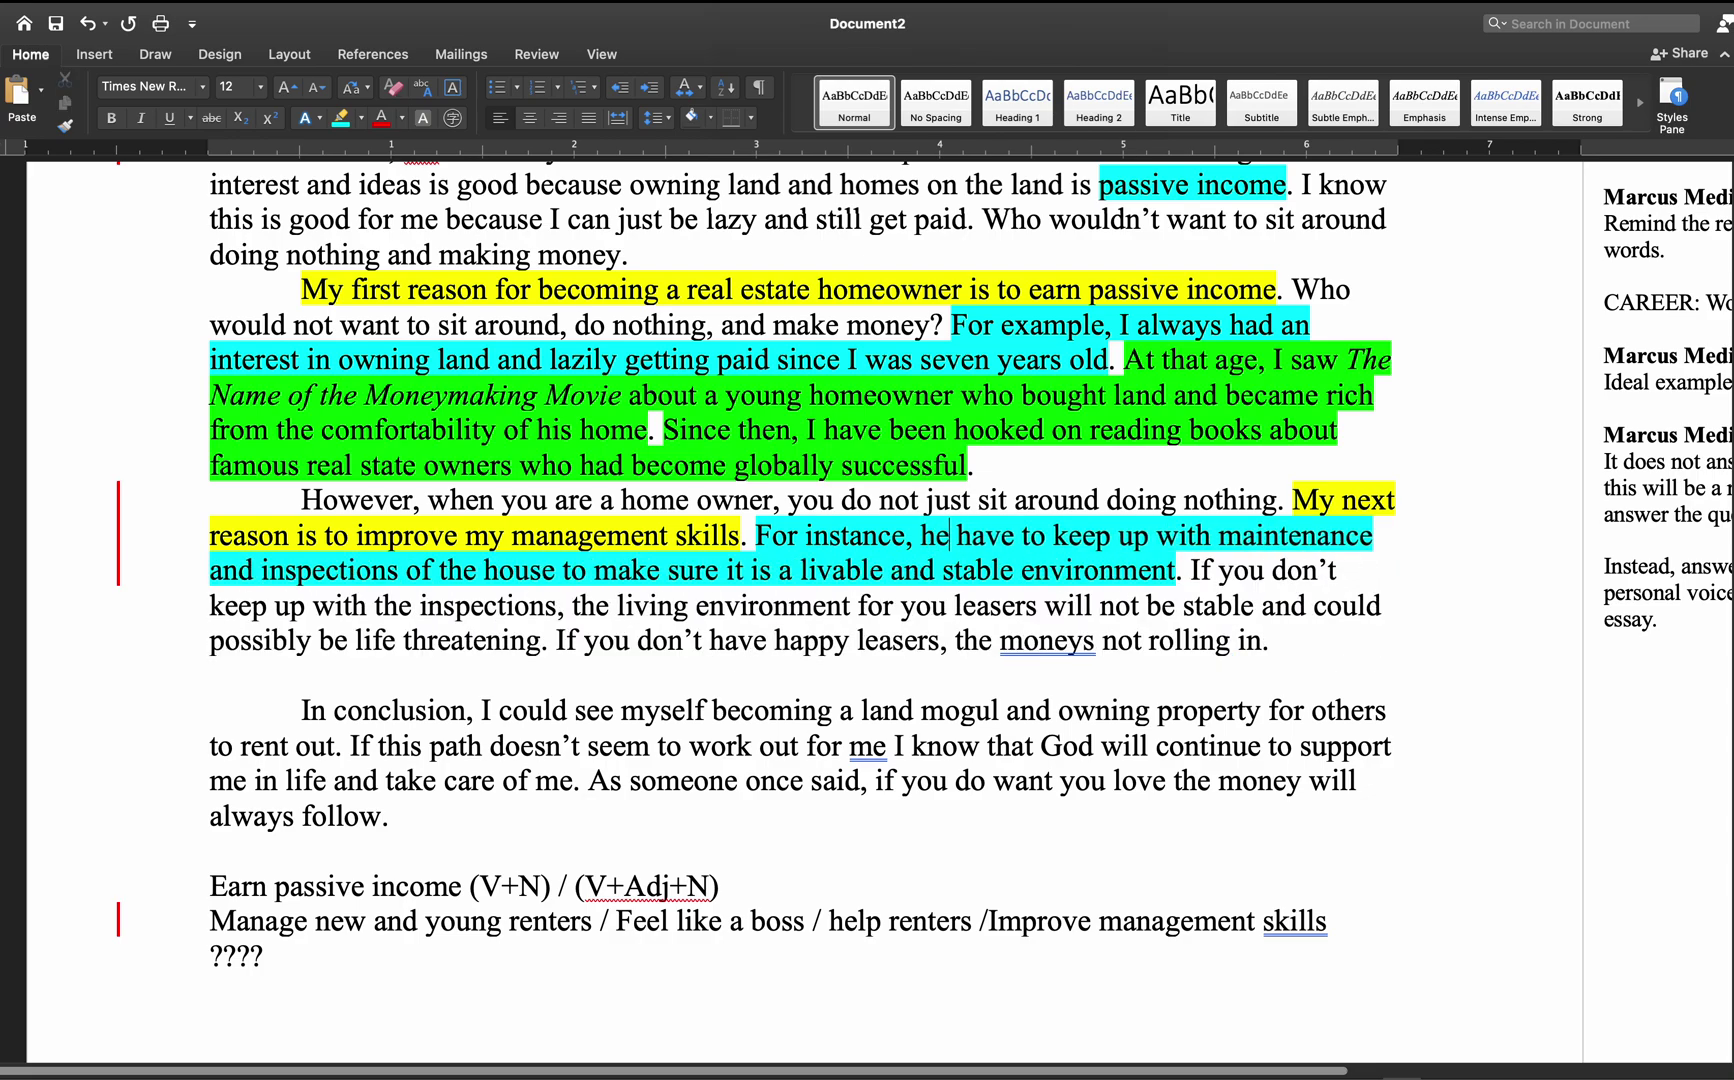
key("BackSpace")
key("BackSpace")
key("BackSpace")
key("BackSpace")
type("ome owne")
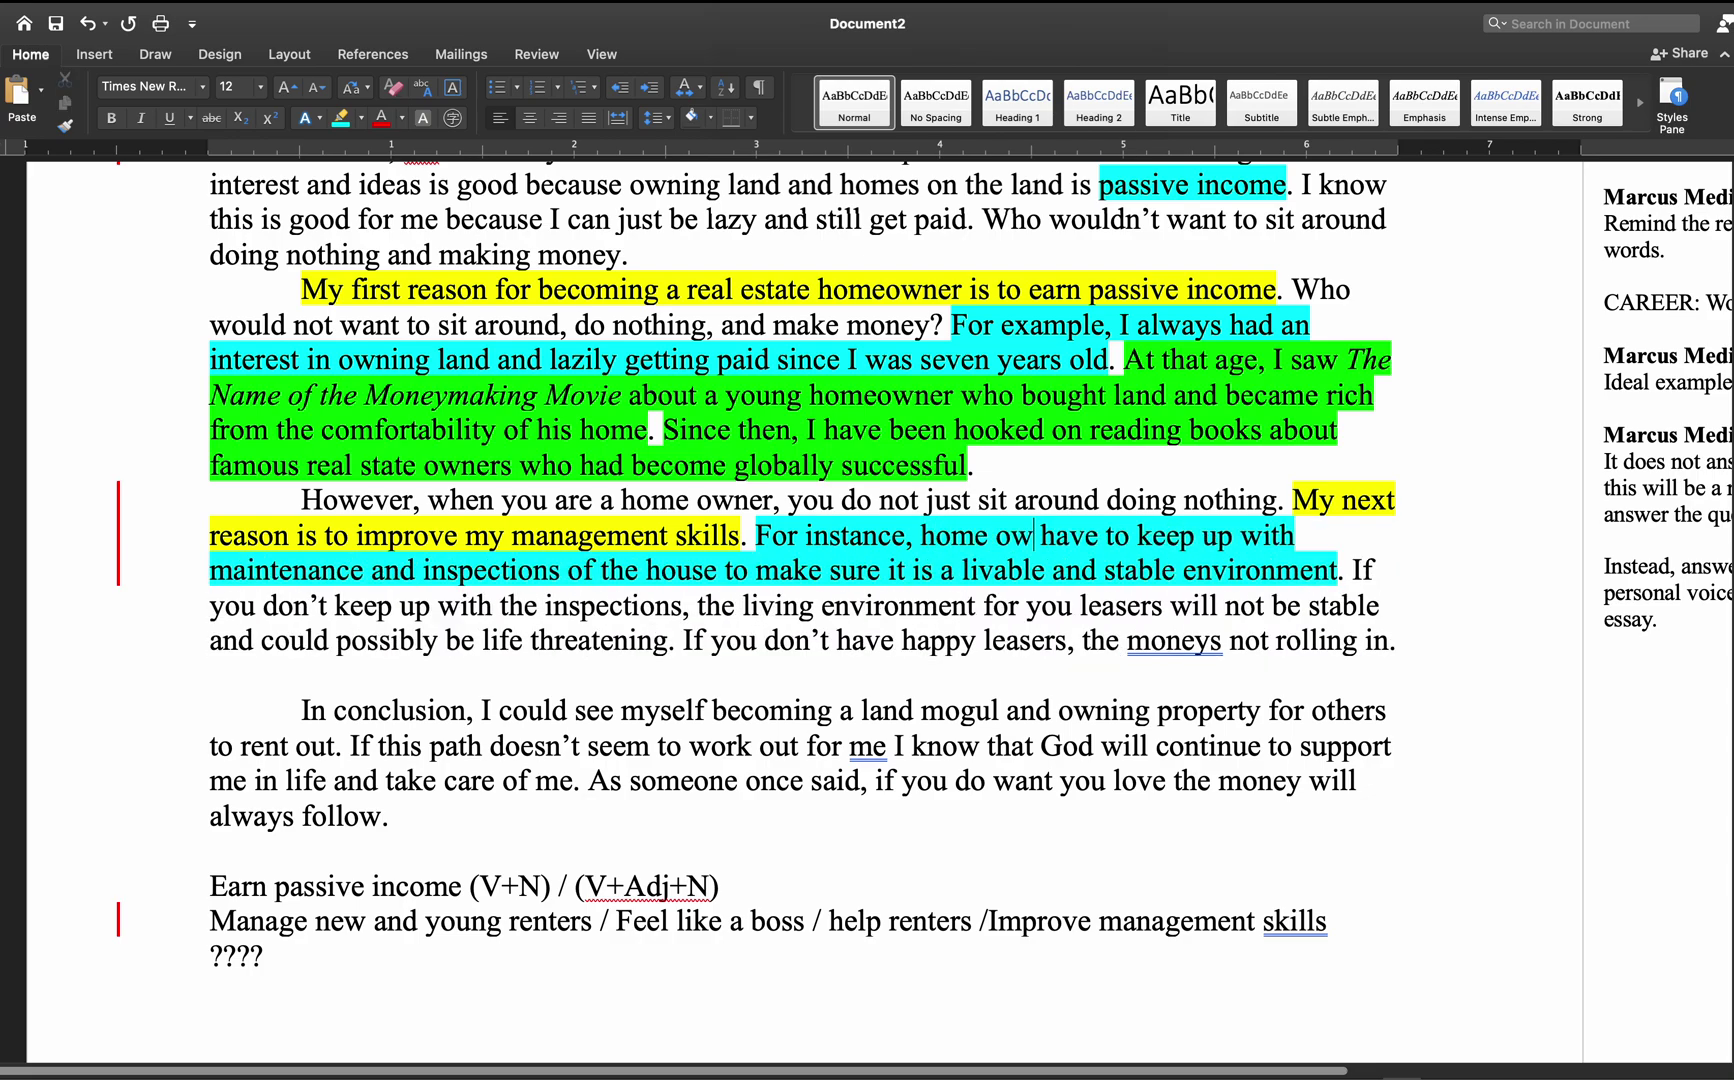
type("rs")
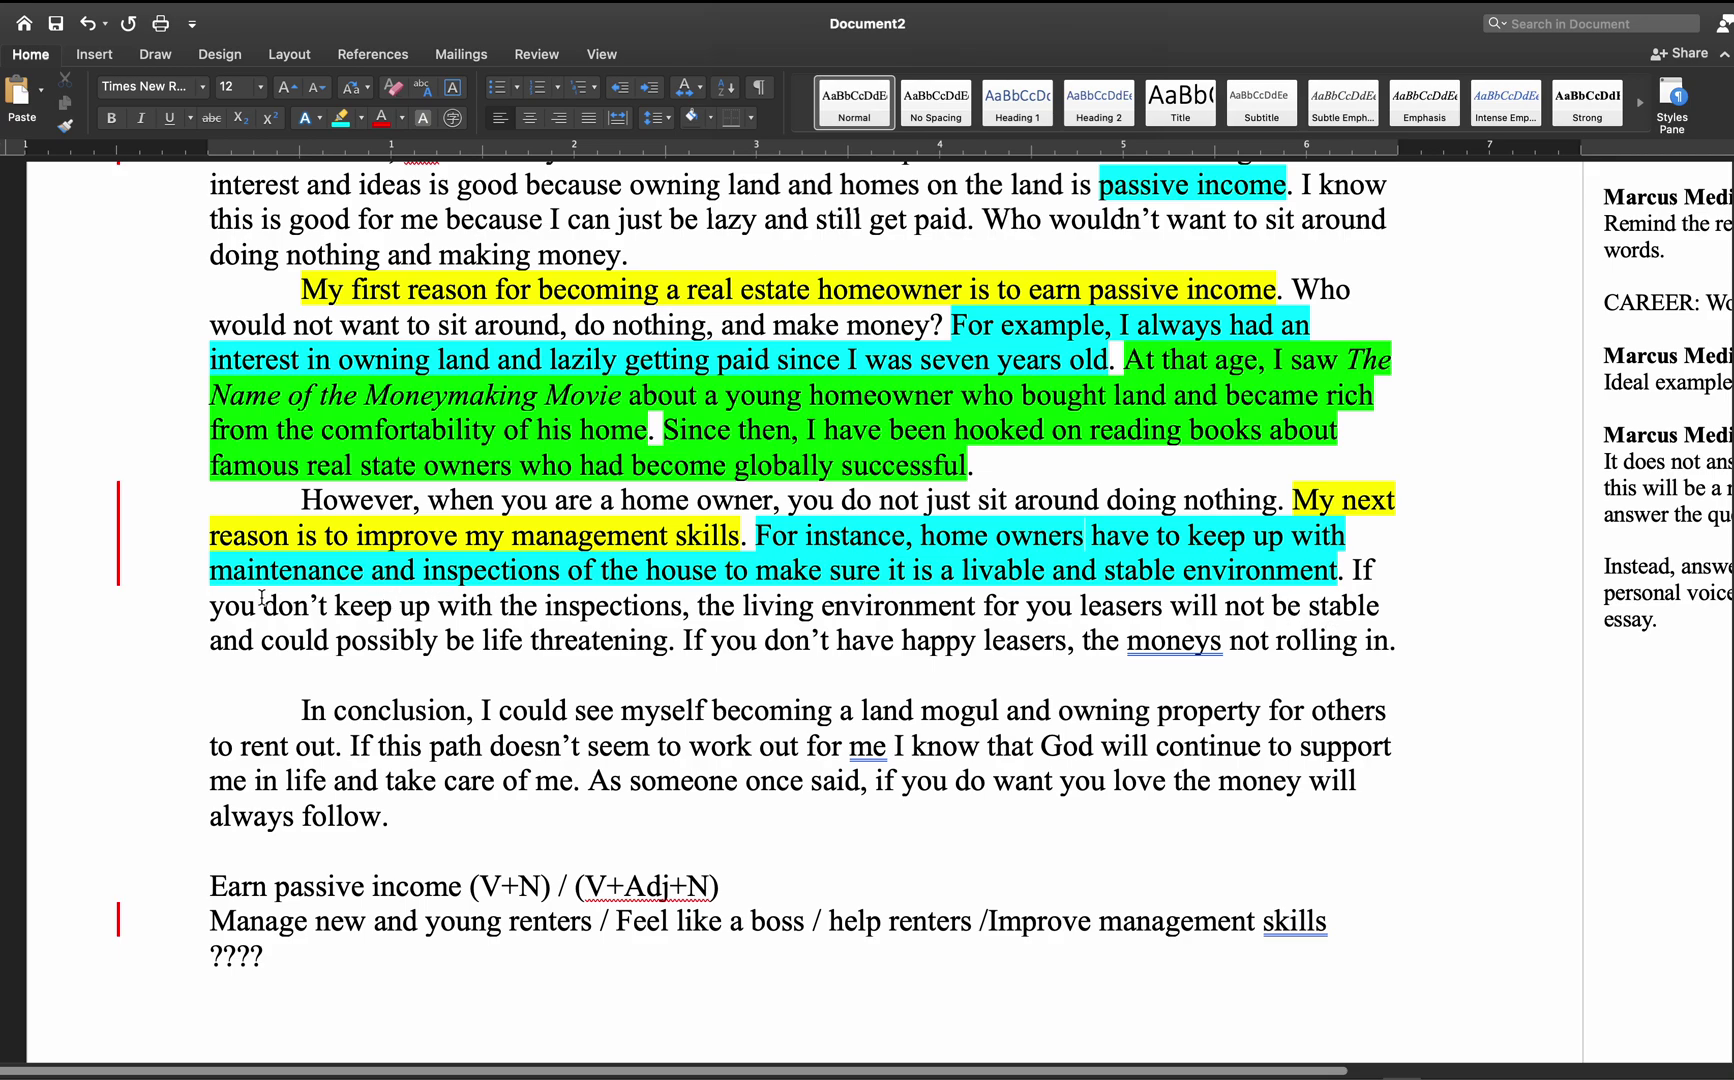
- Expand the contraction "don't" to "do not" in the clause about keeping up with the inspections
left_click(320, 606)
key("BackSpace")
key("BackSpace")
type("no")
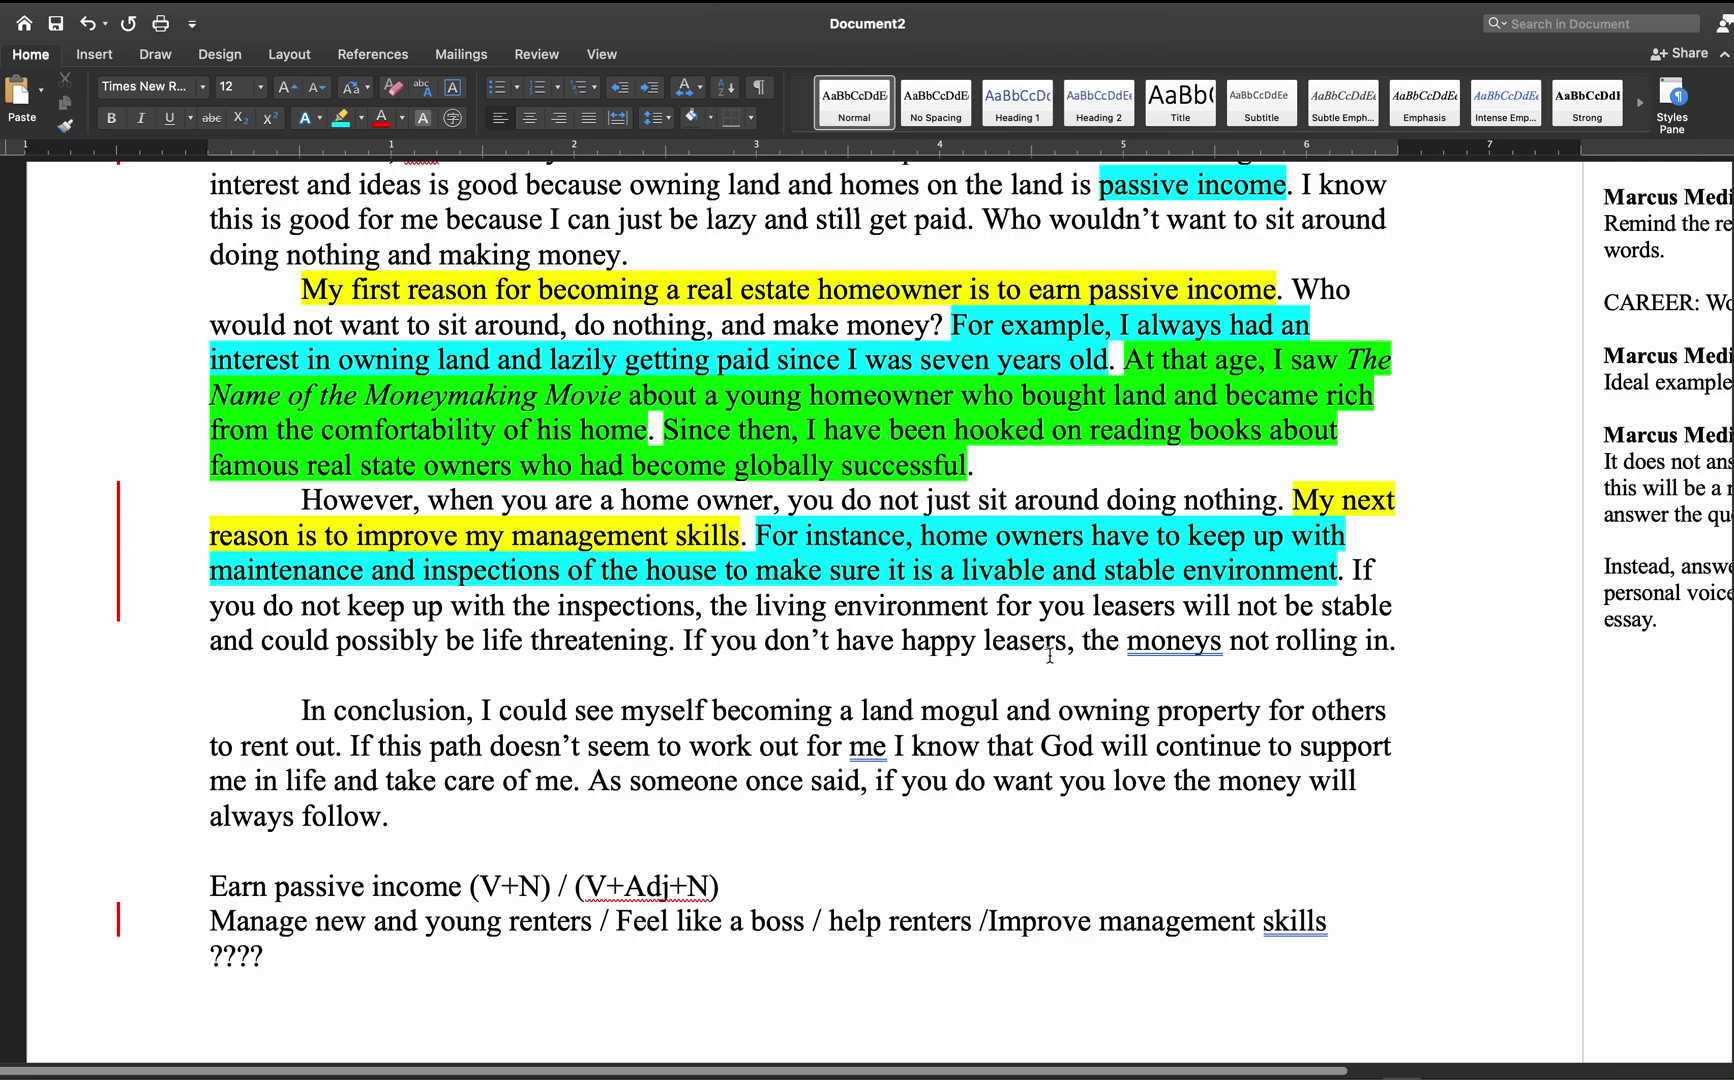
- Delete the clause about not keeping up with the inspections, leaving "If" directly before "the living environment."
left_click_drag(1396, 645, 1345, 568)
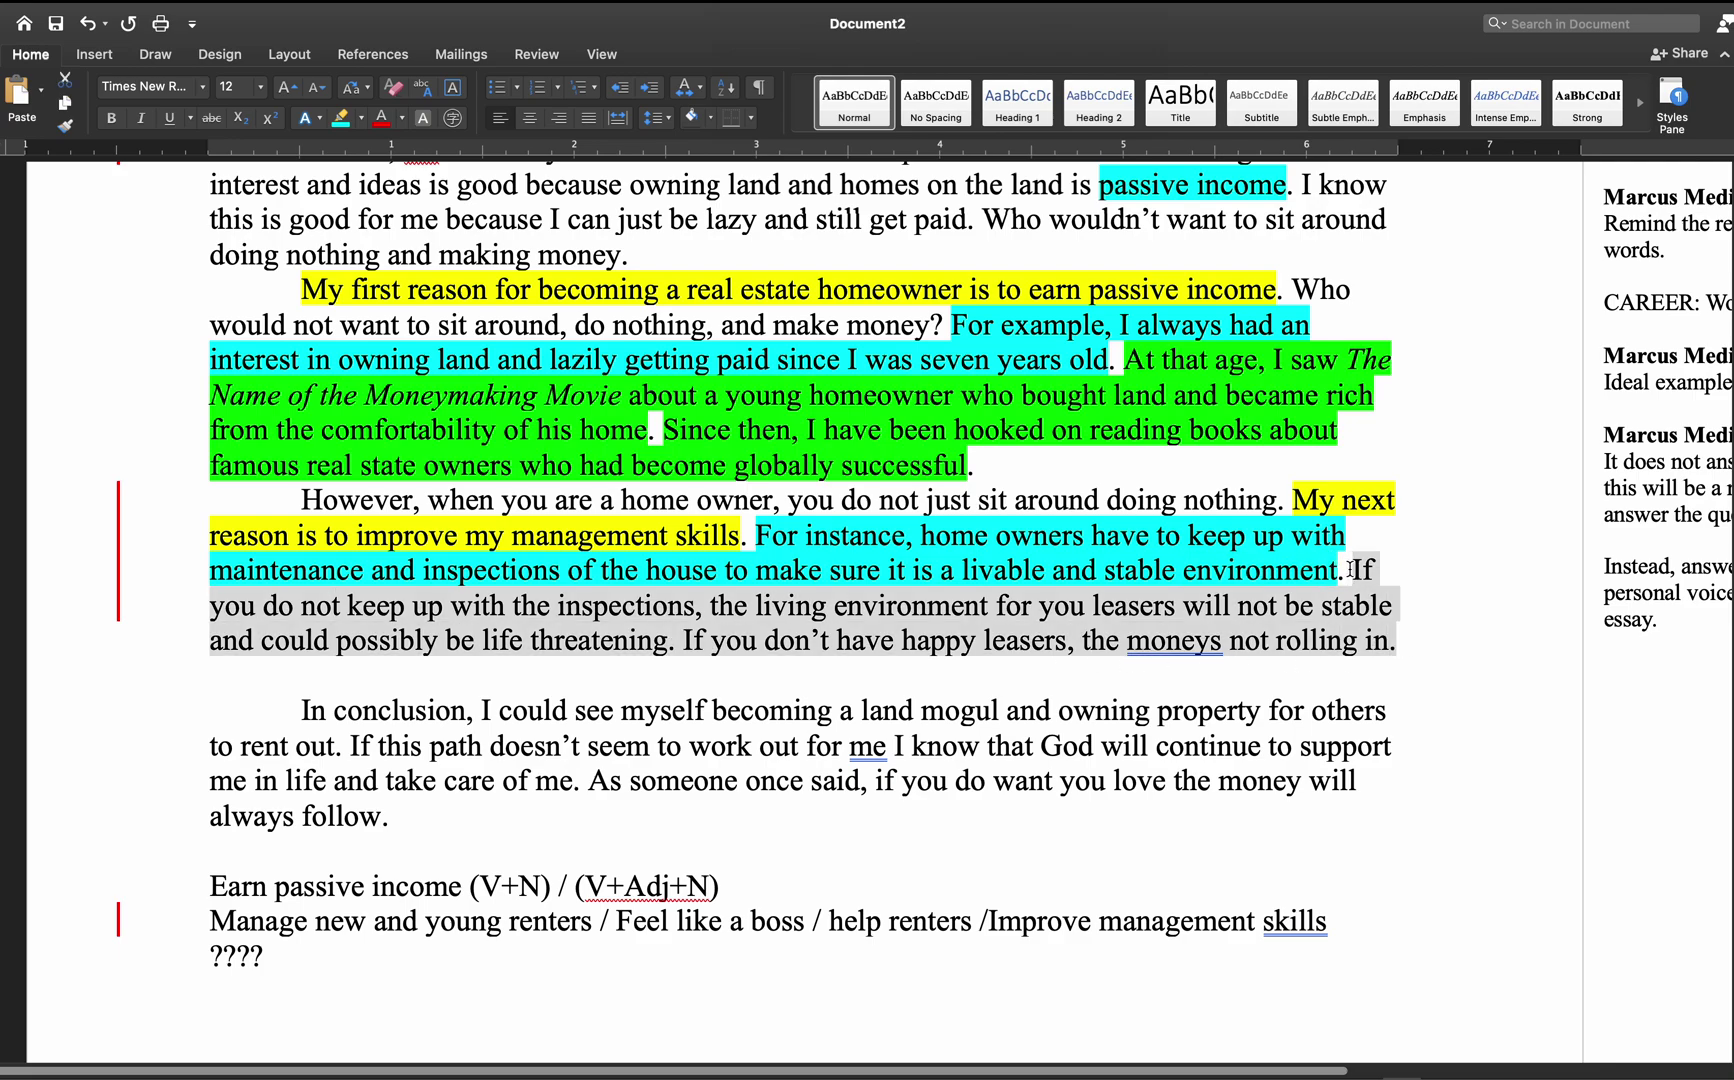
left_click(1350, 569)
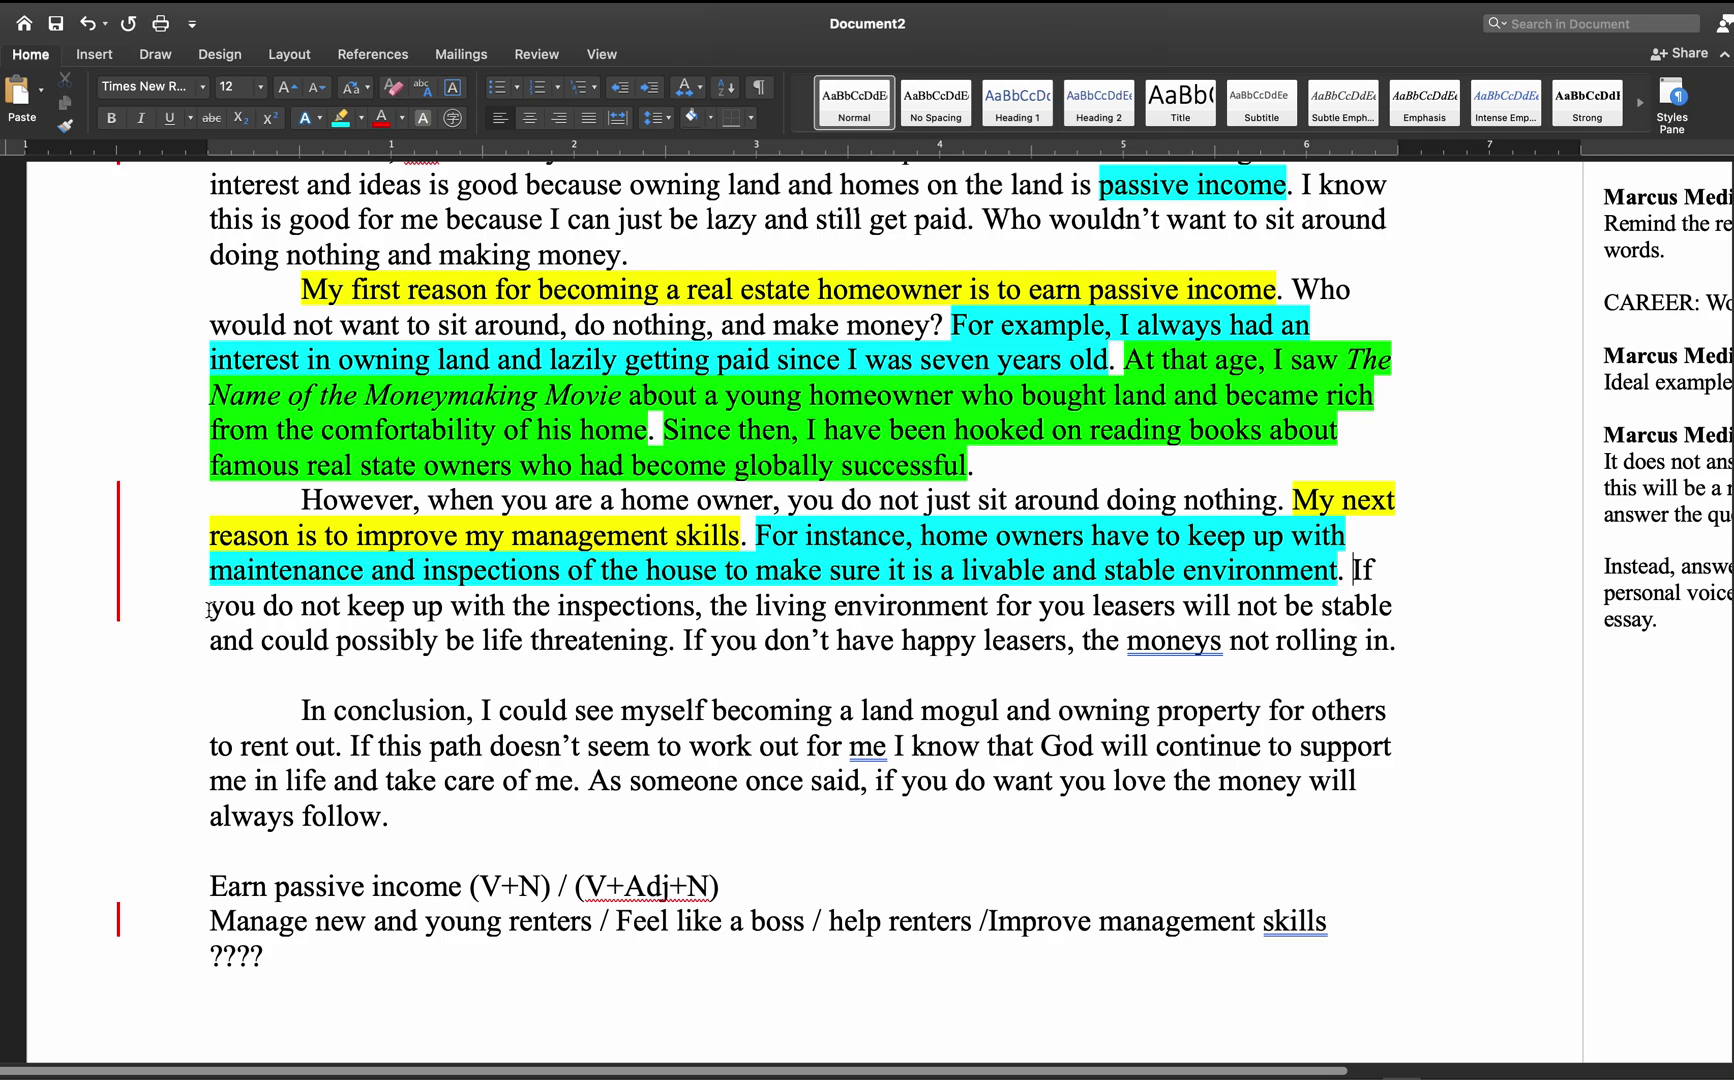
left_click_drag(211, 607, 706, 600)
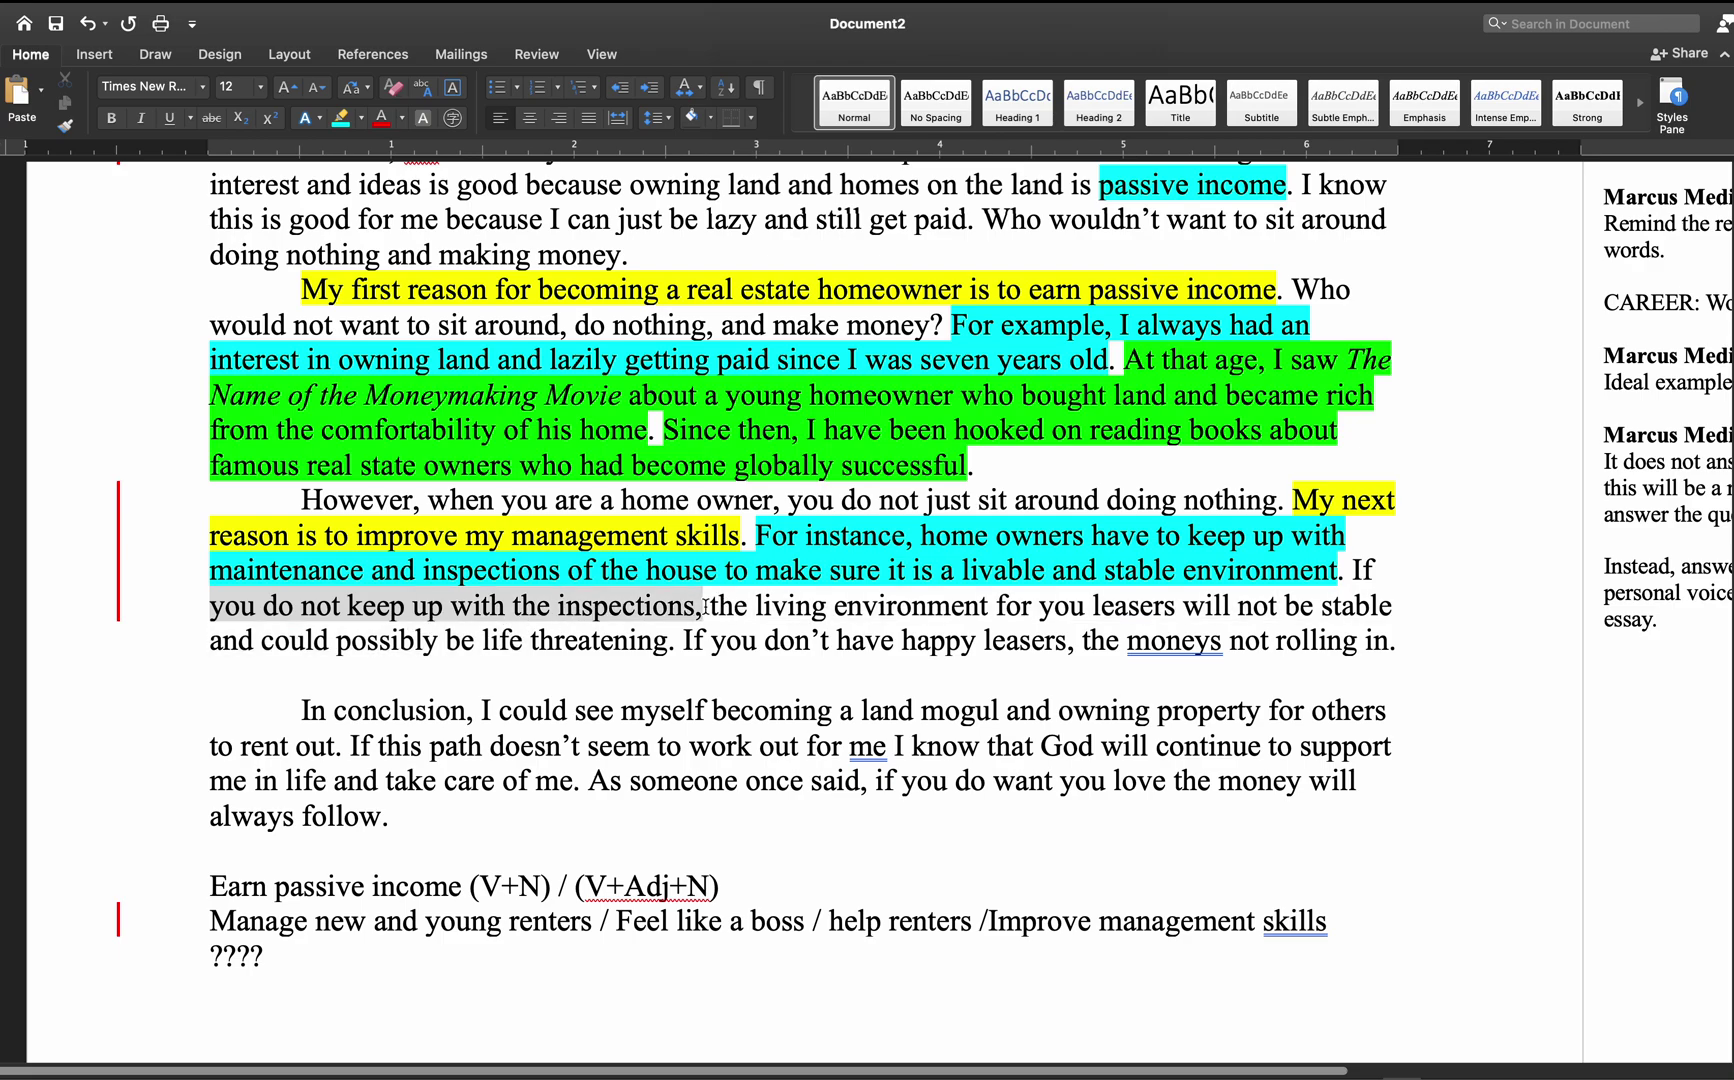
key("BackSpace")
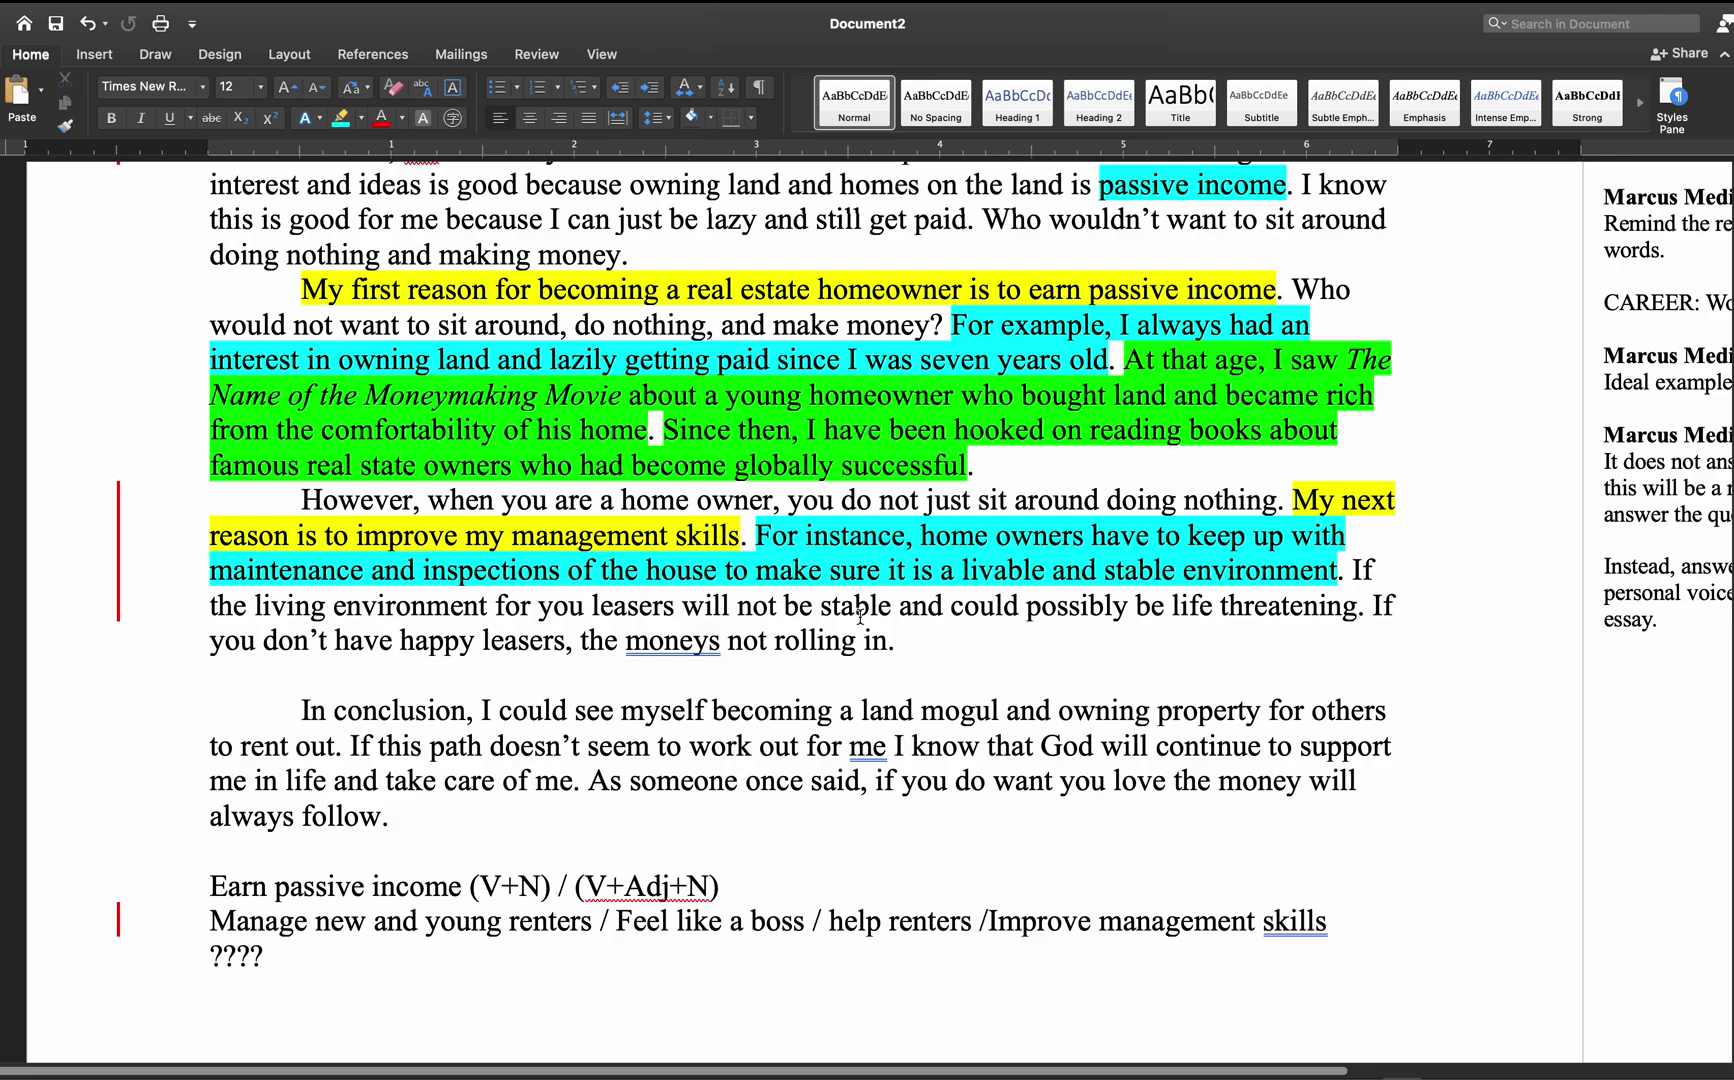
- Move "not be stable" directly after "the living environment" and reword it as "is unstable."
left_click_drag(736, 606, 497, 607)
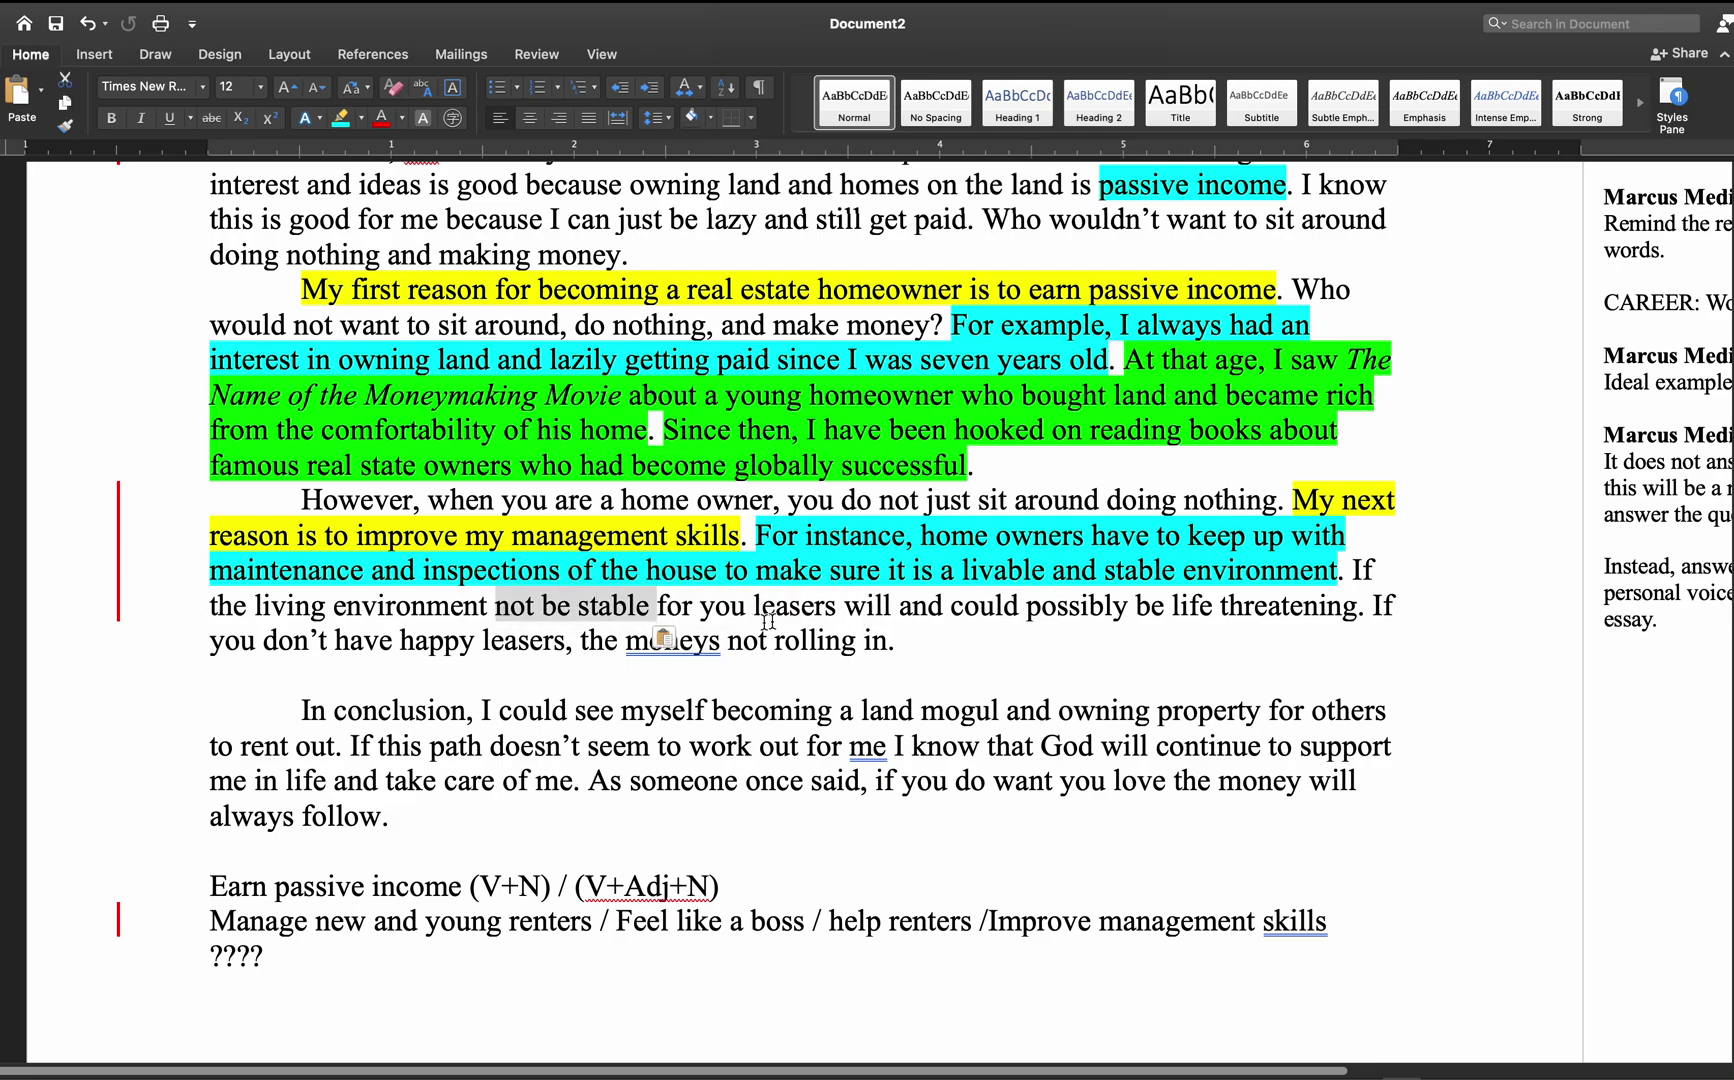
left_click(511, 608)
left_click(578, 606)
type("un")
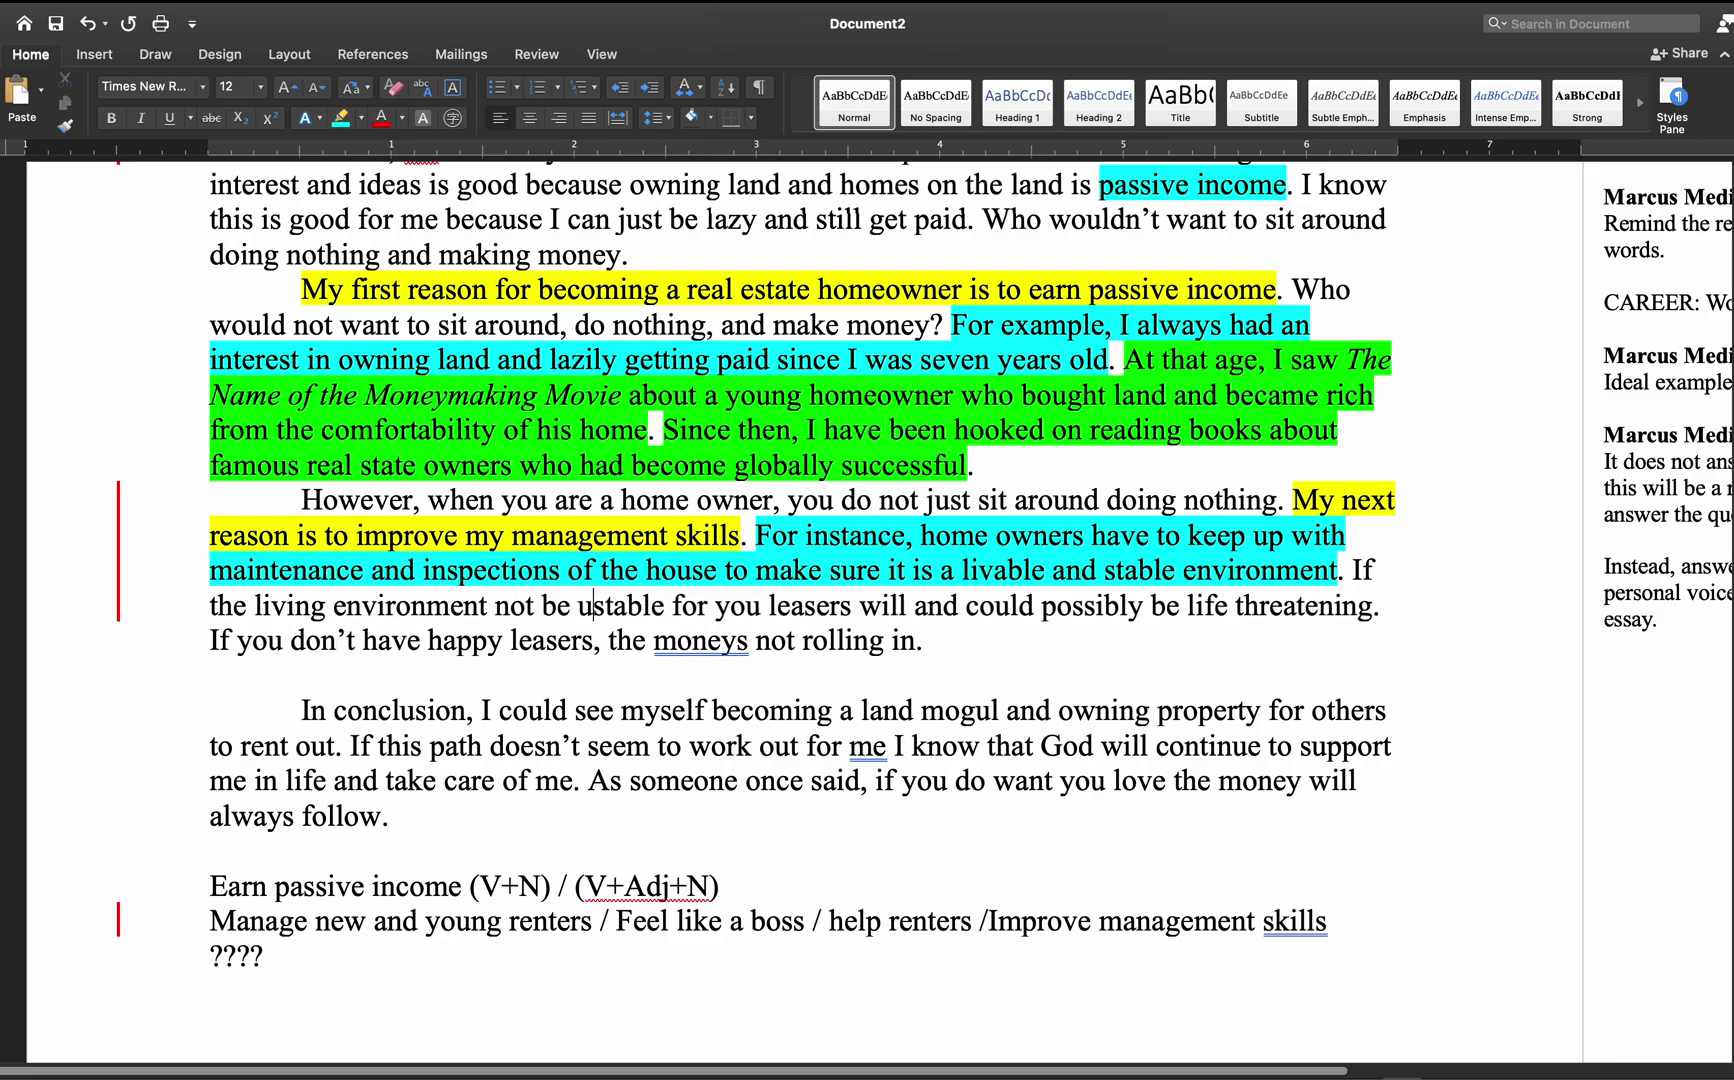
left_click_drag(574, 606, 494, 606)
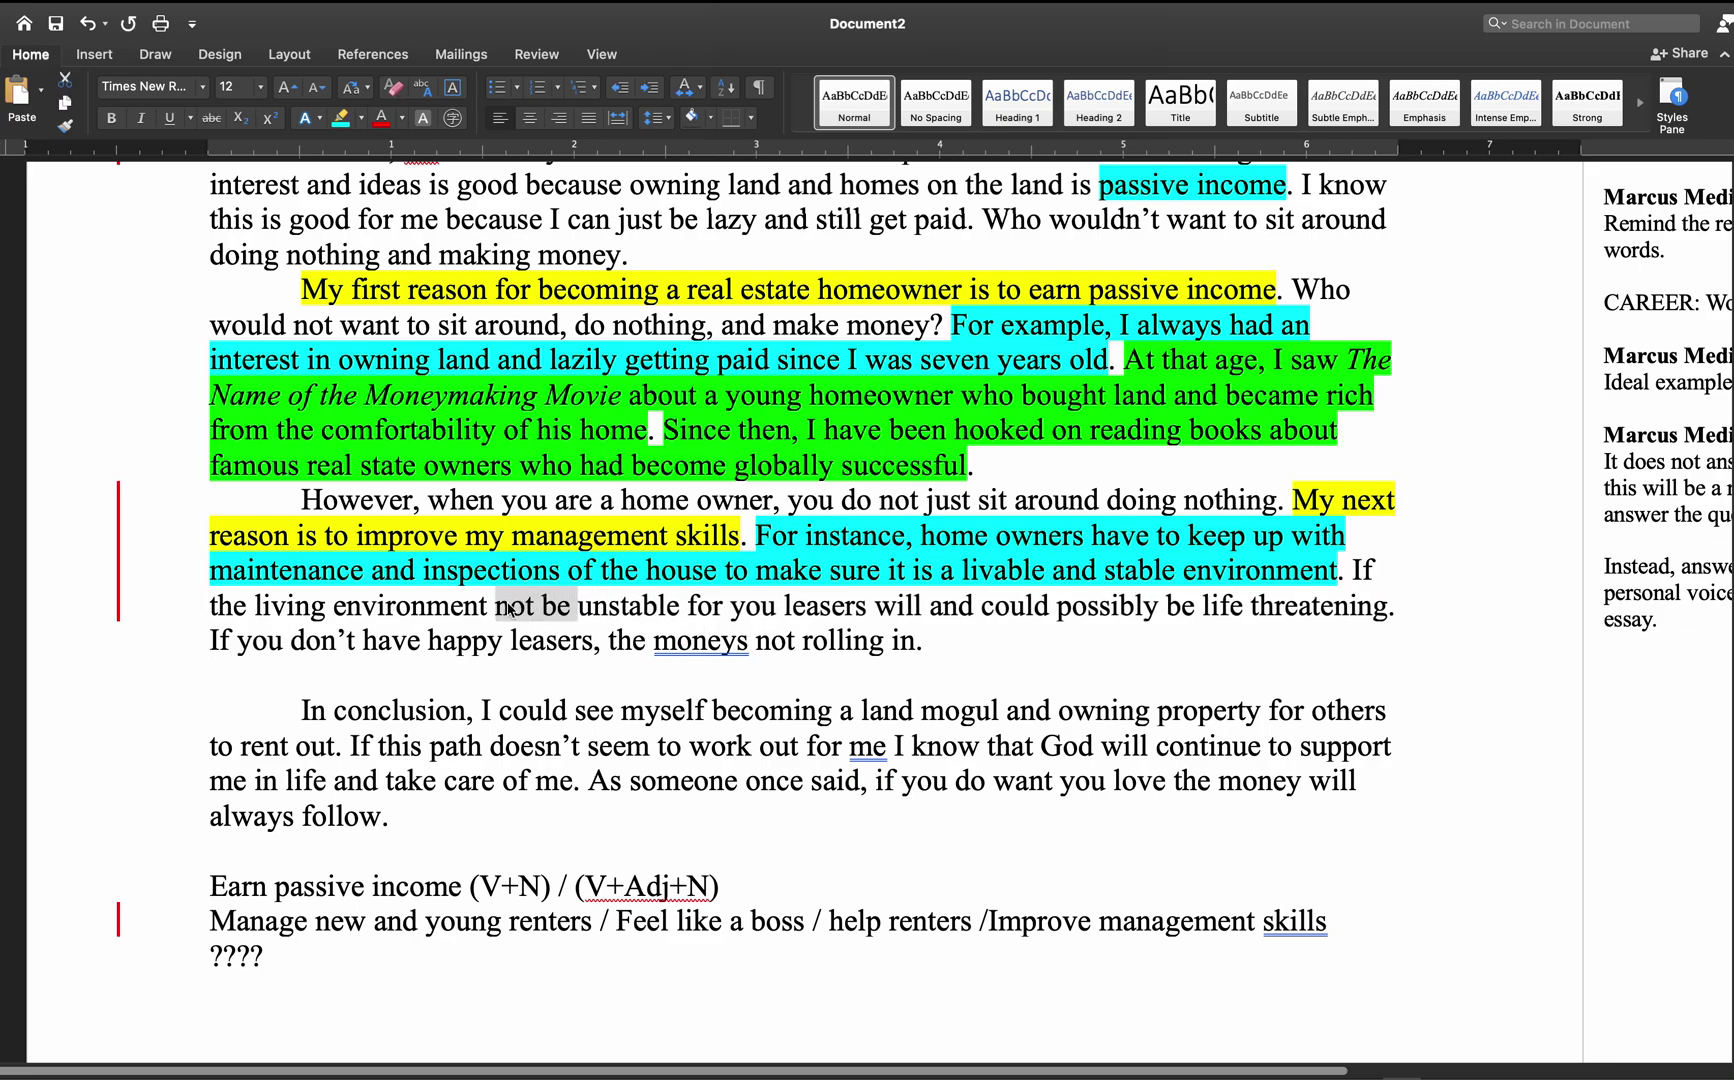
type("is")
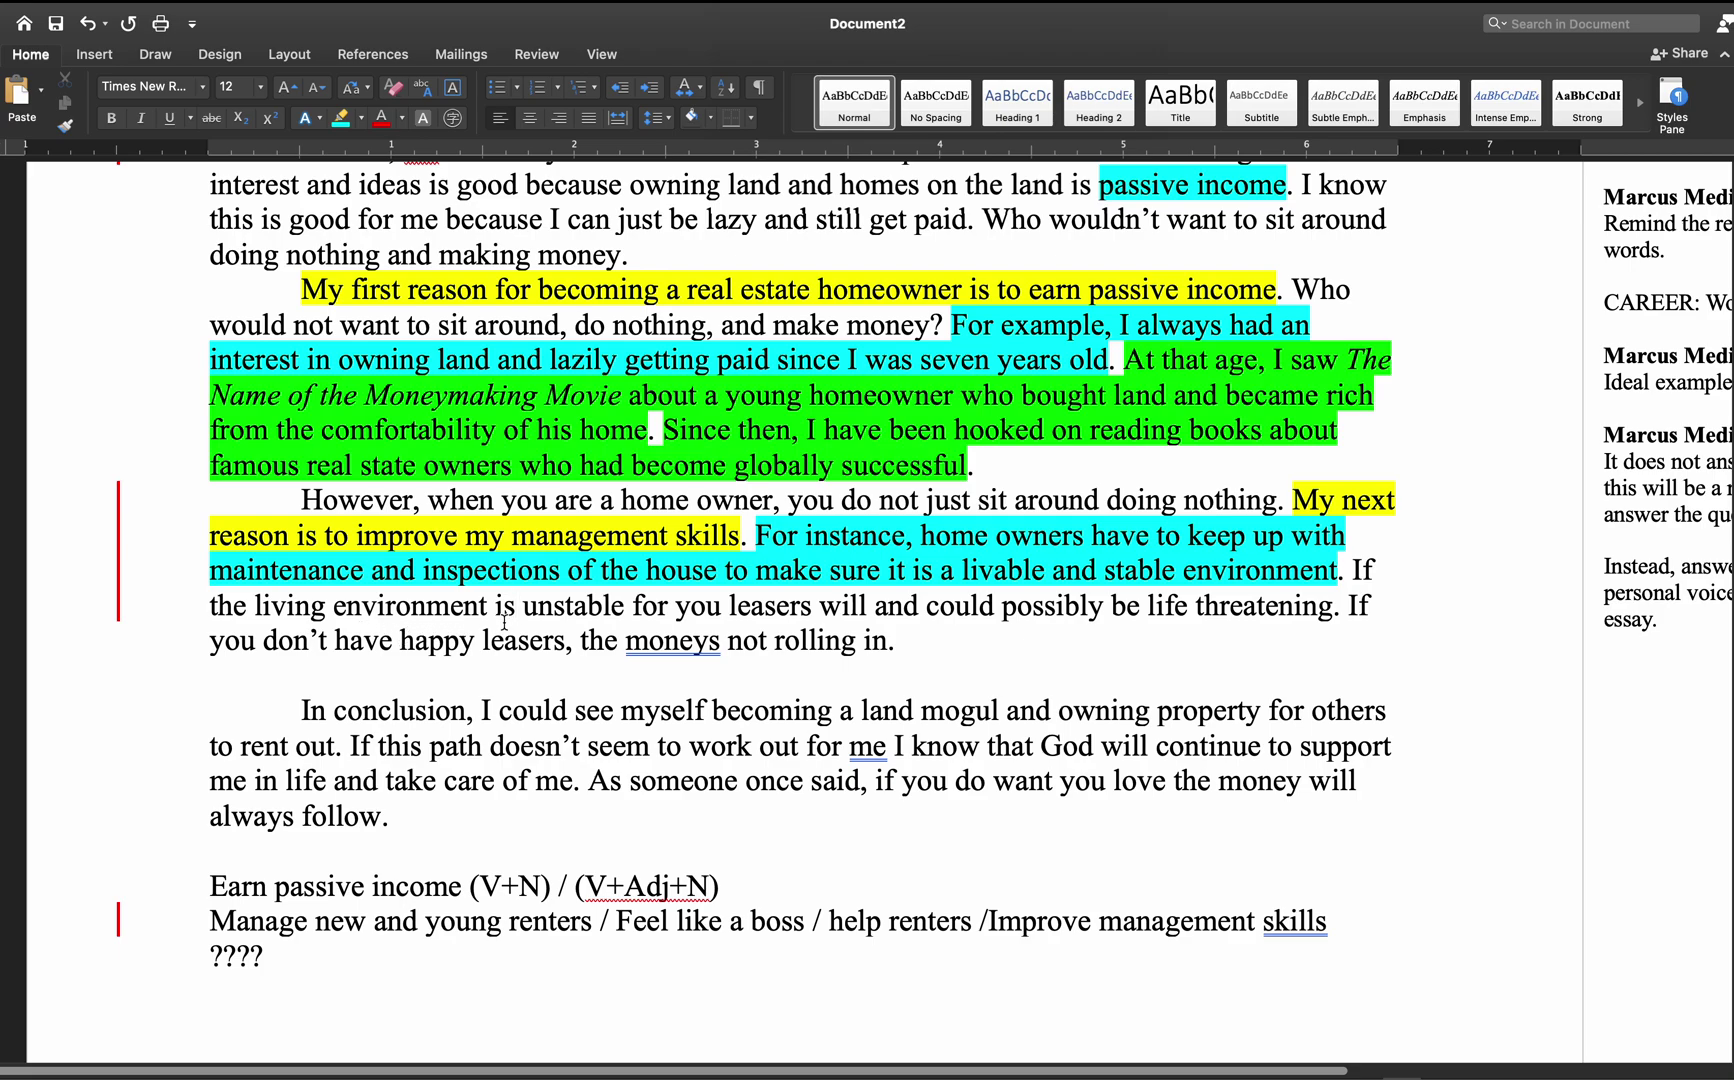
- Replace "you leasers" with "renters," after "the living environment is unstable for."
double_click(650, 610)
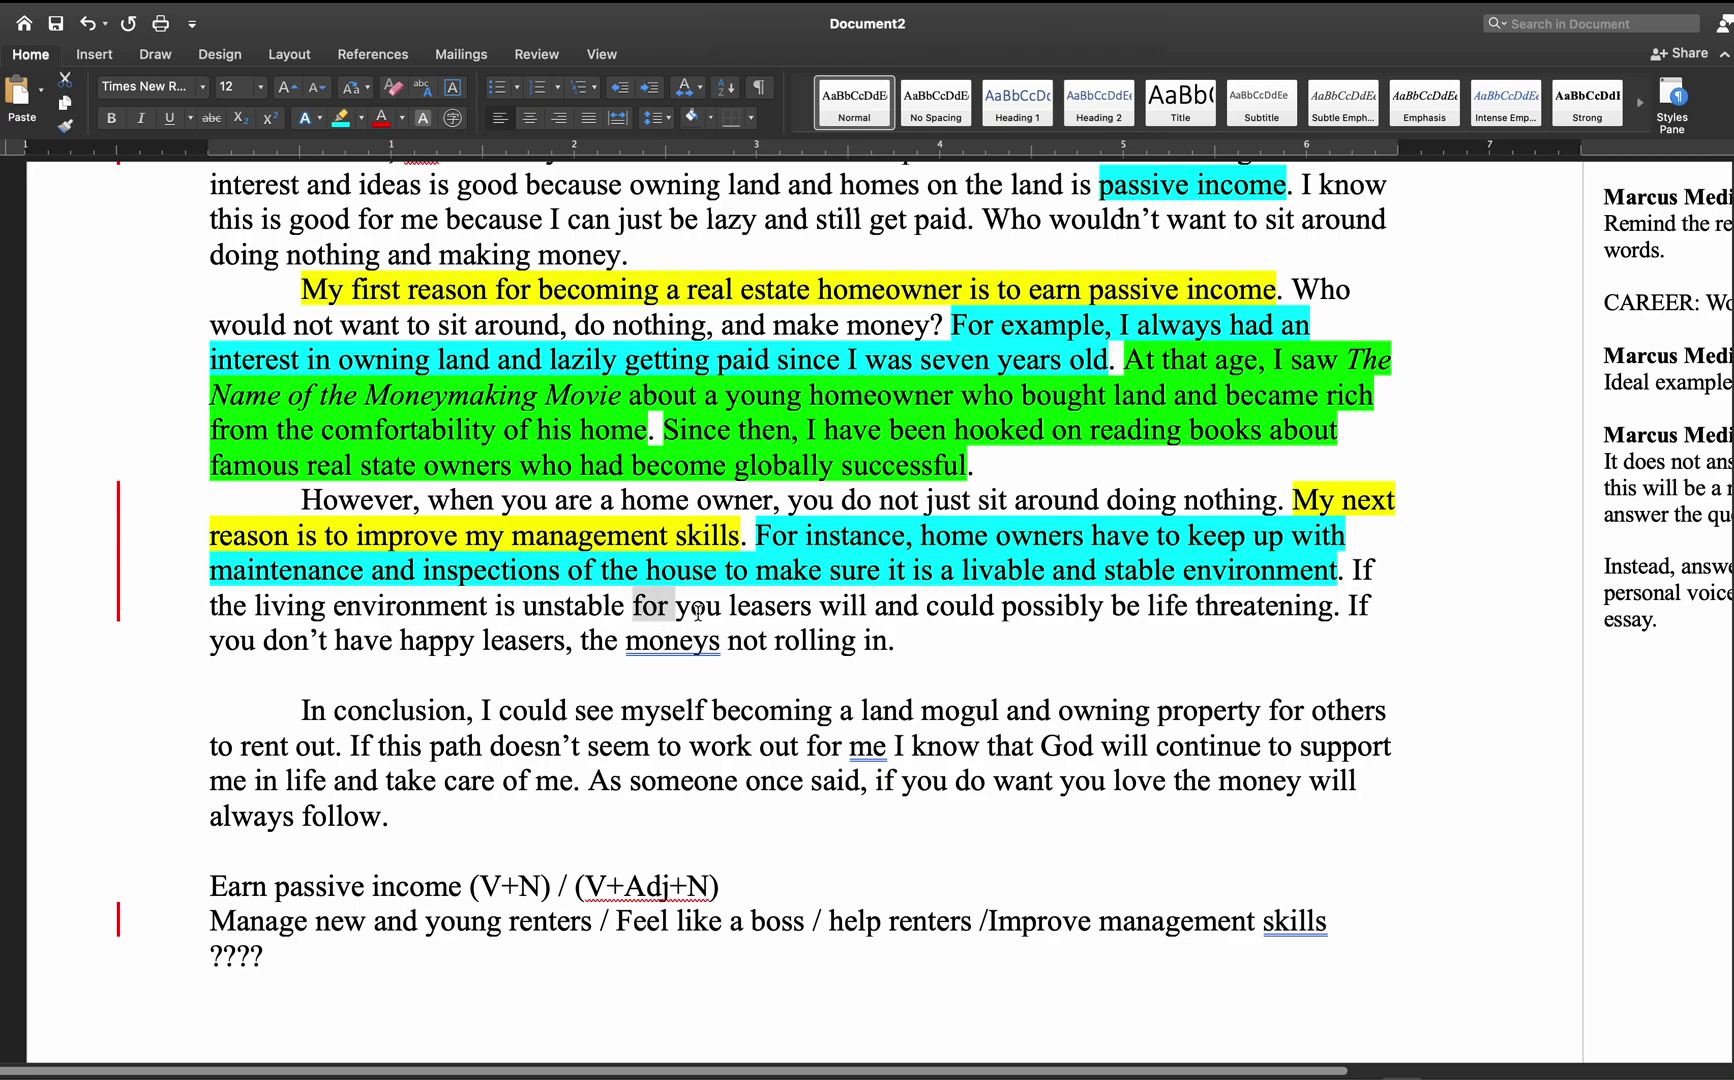
double_click(697, 610)
key("BackSpace")
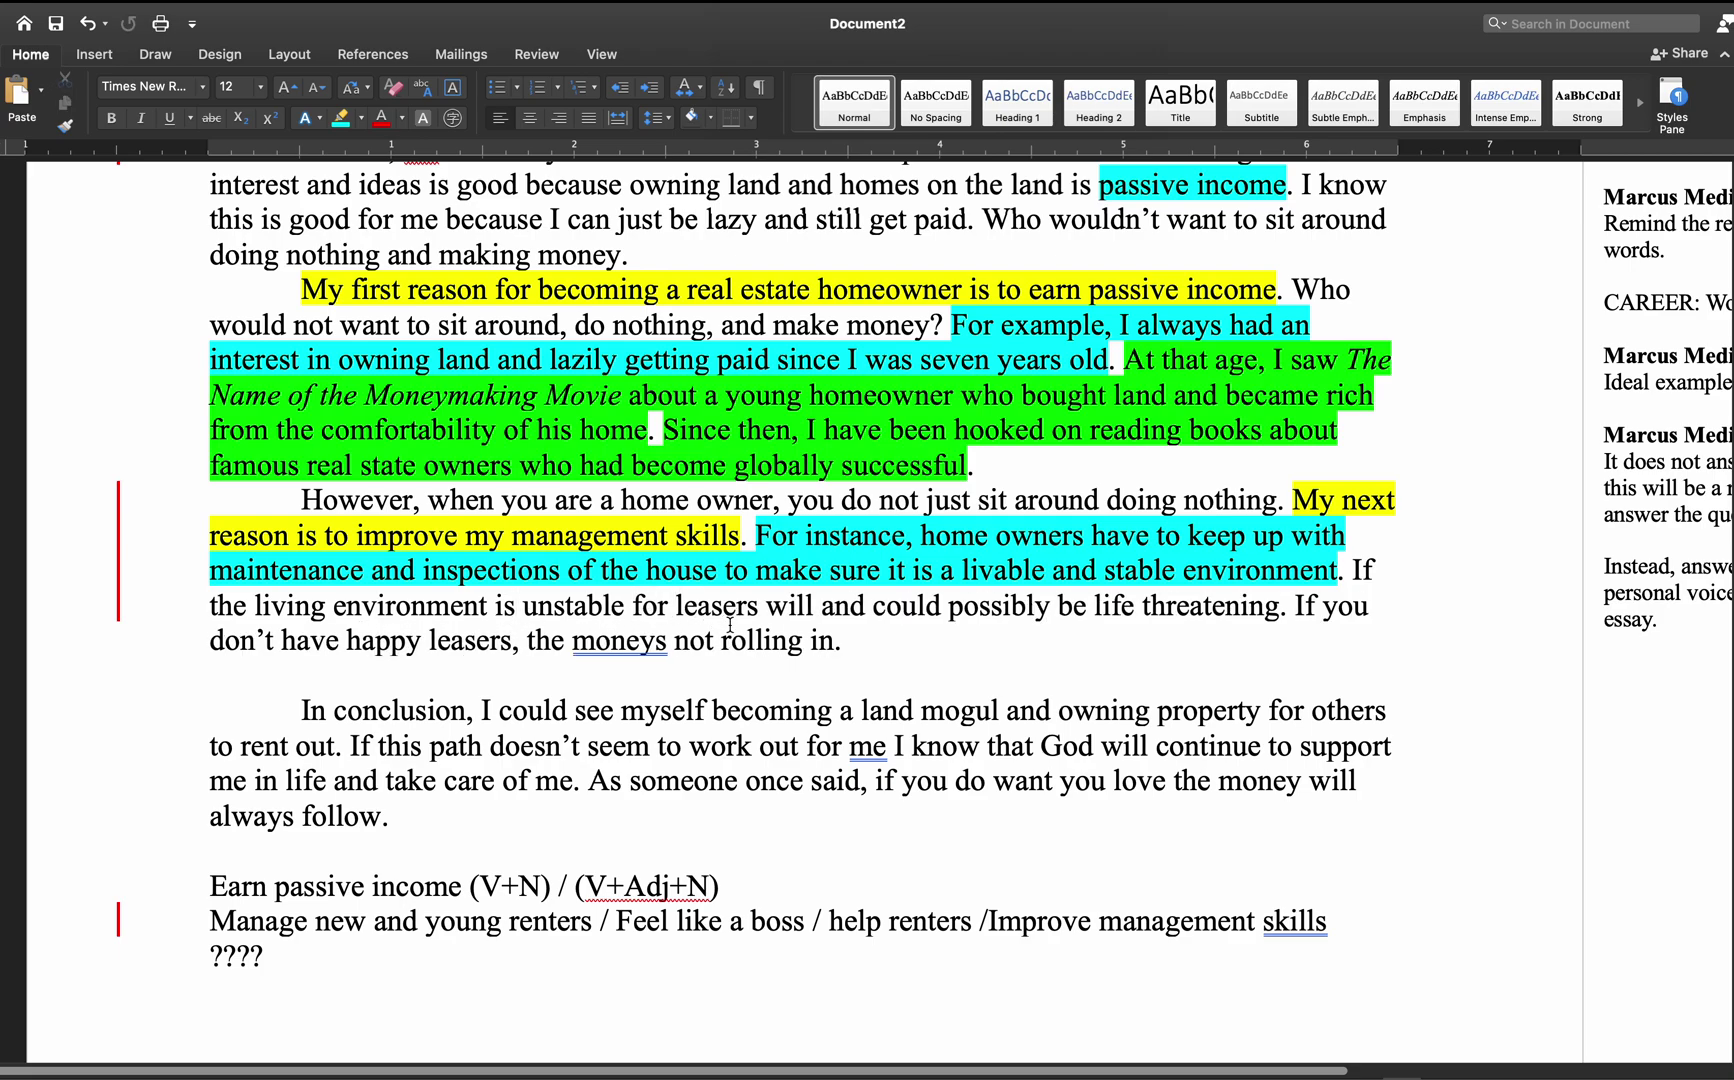
double_click(716, 608)
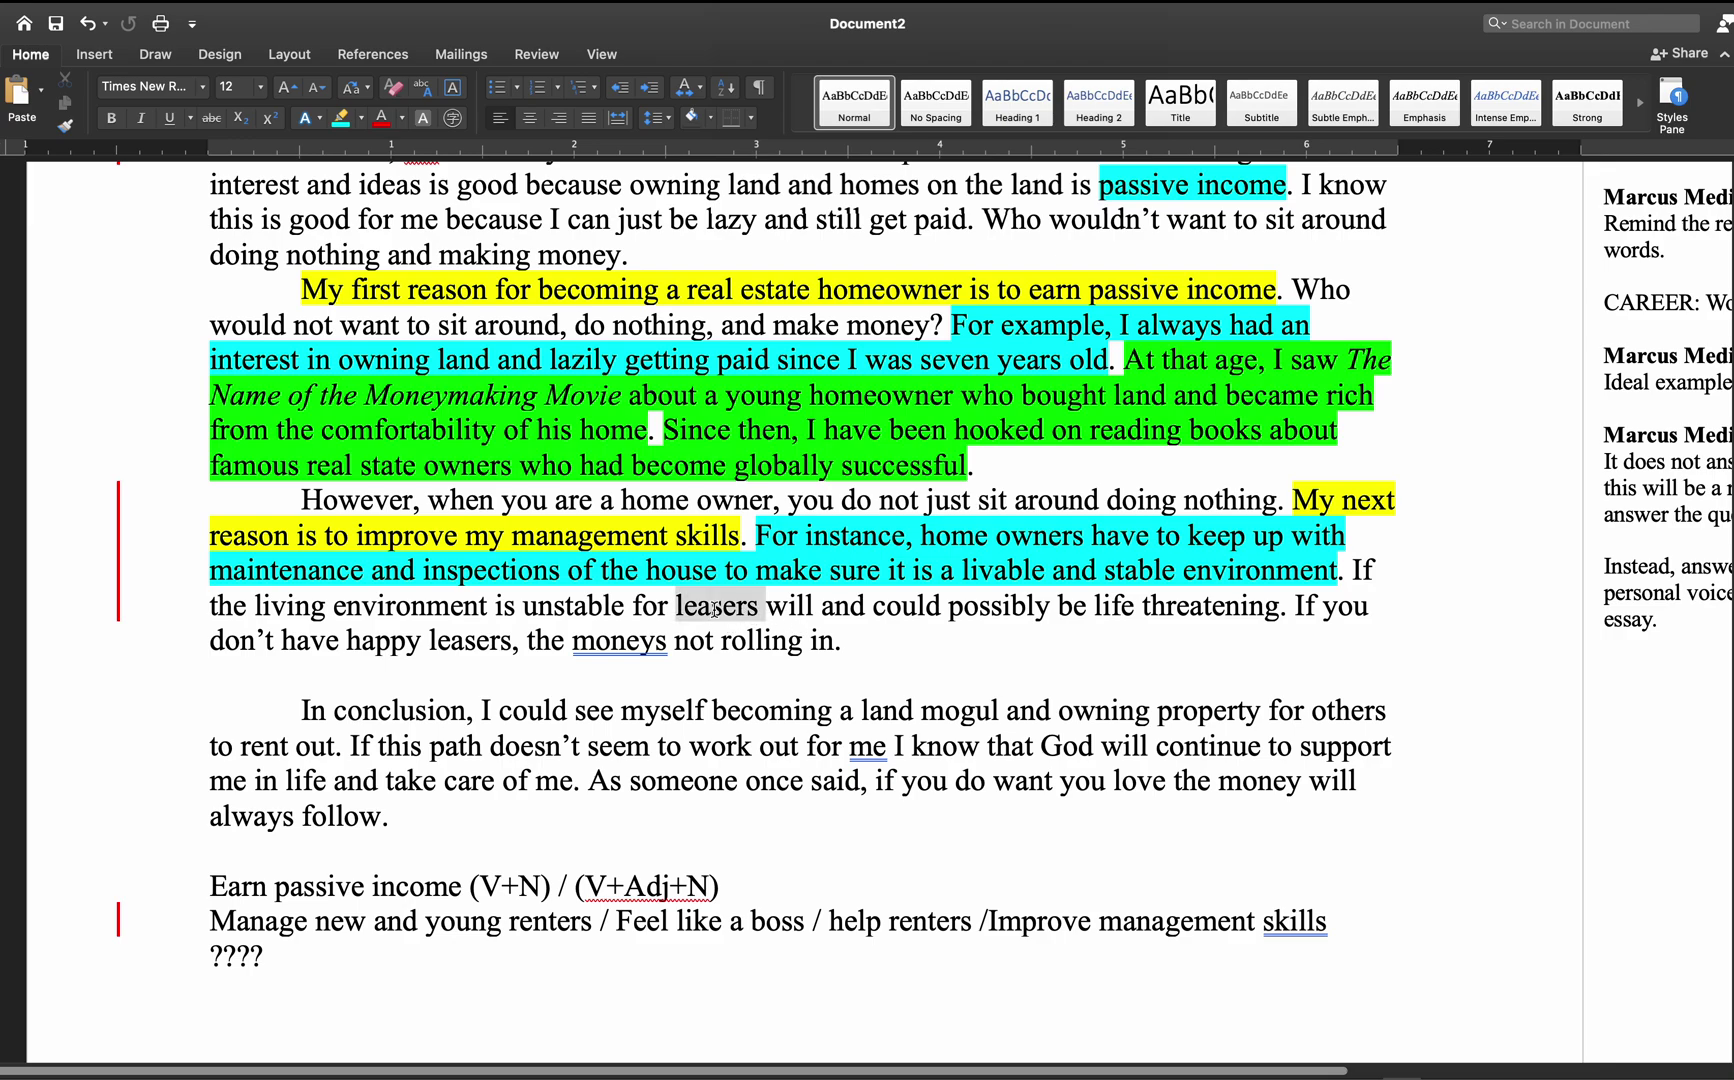
type("renters,")
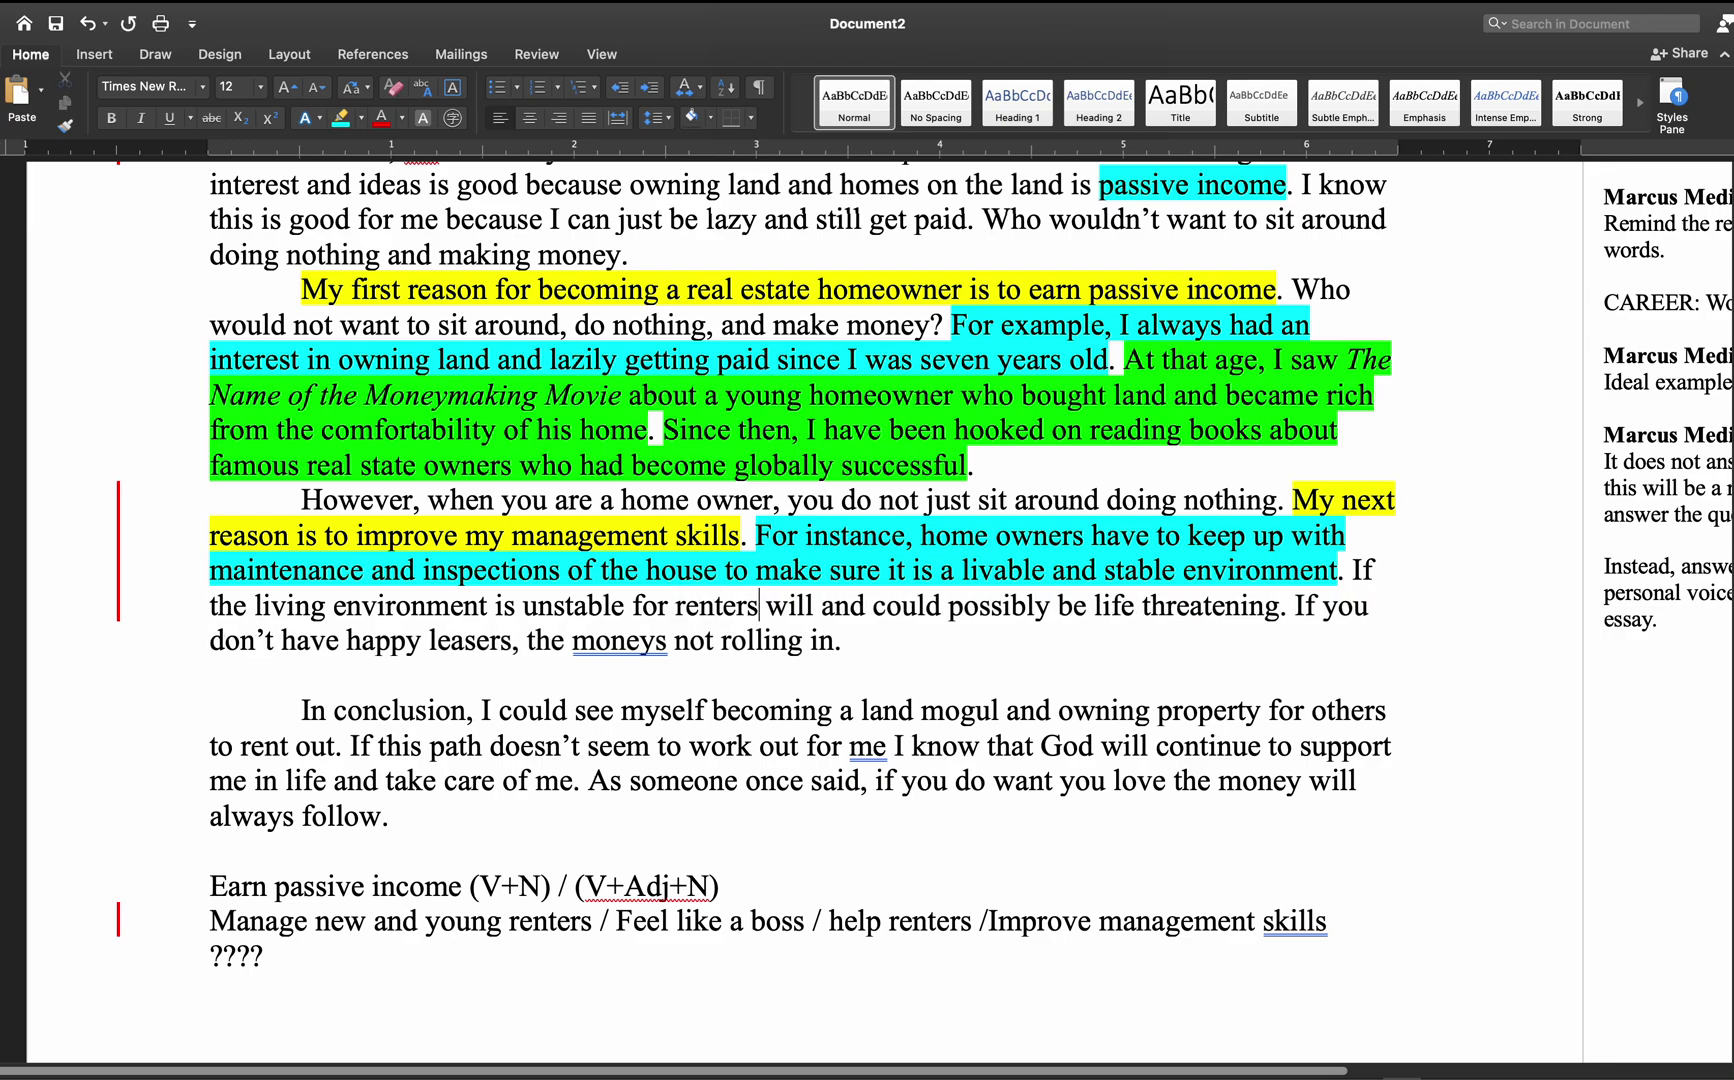
- Replace "will and could possibly be" with "the consequences of house damage can be" before "life threatening."
left_click_drag(773, 606, 1093, 604)
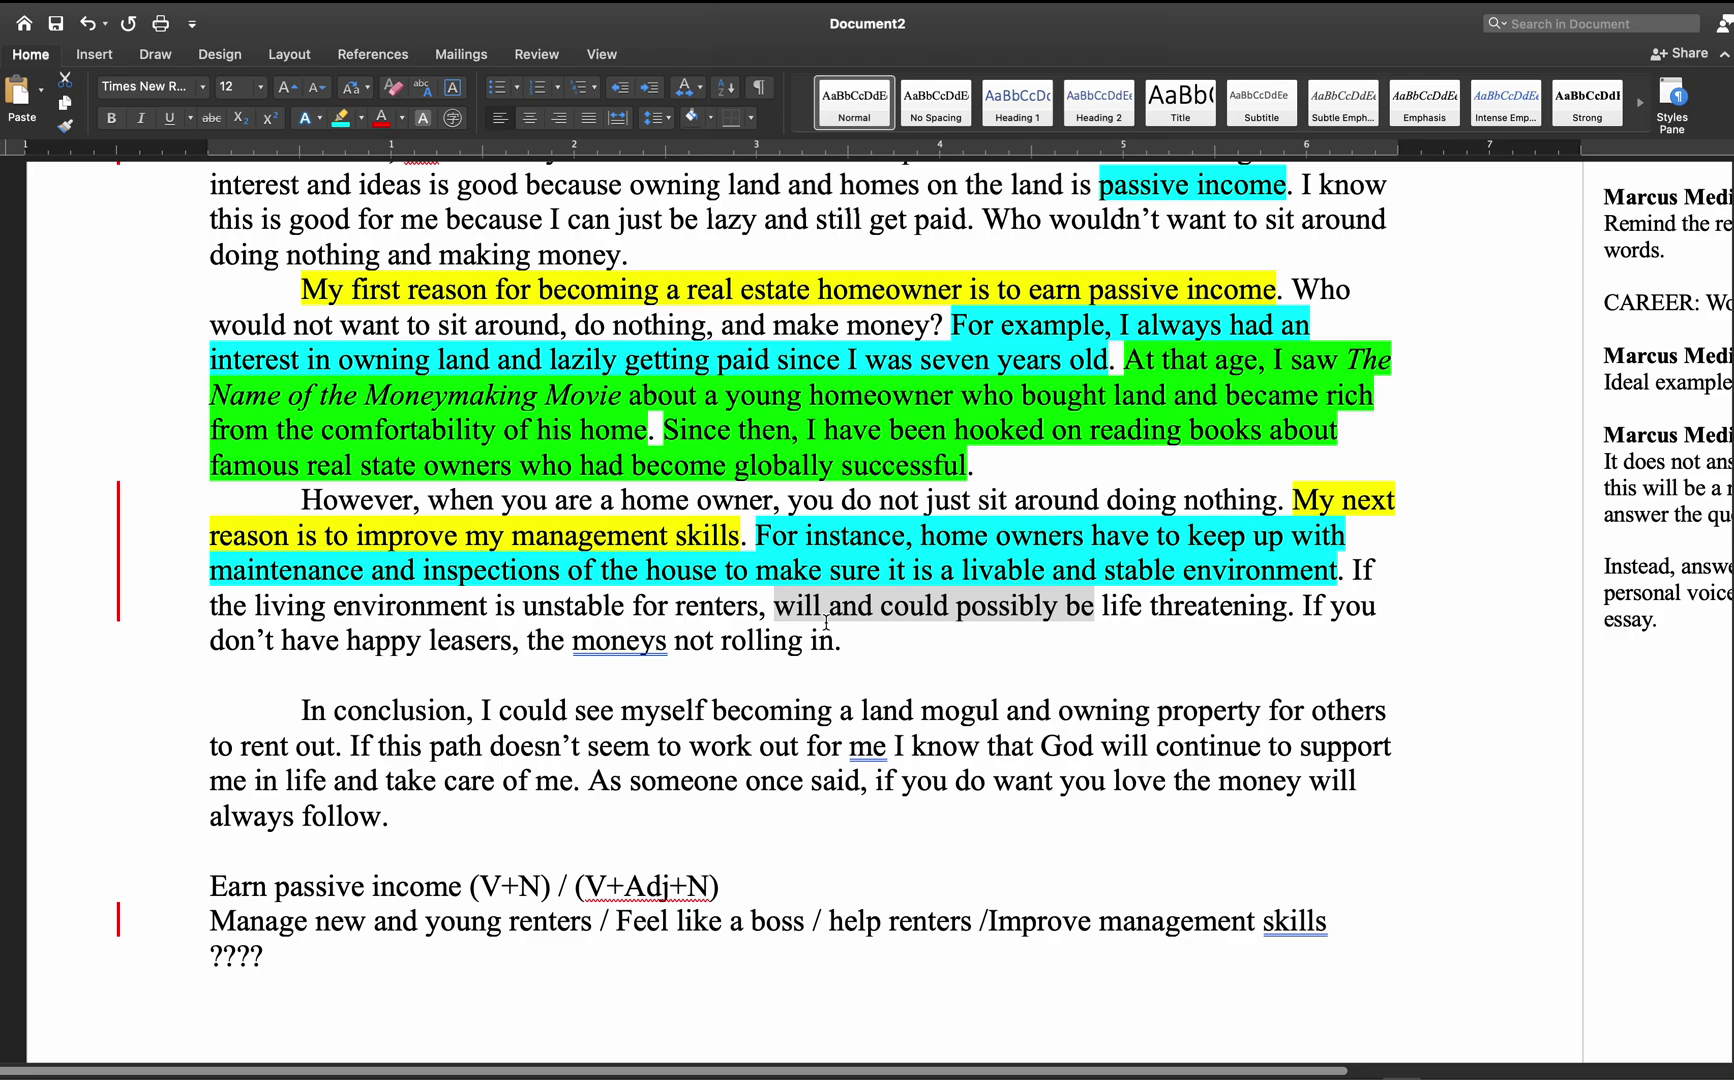
type("t")
key("BackSpace")
type("the consequences of ")
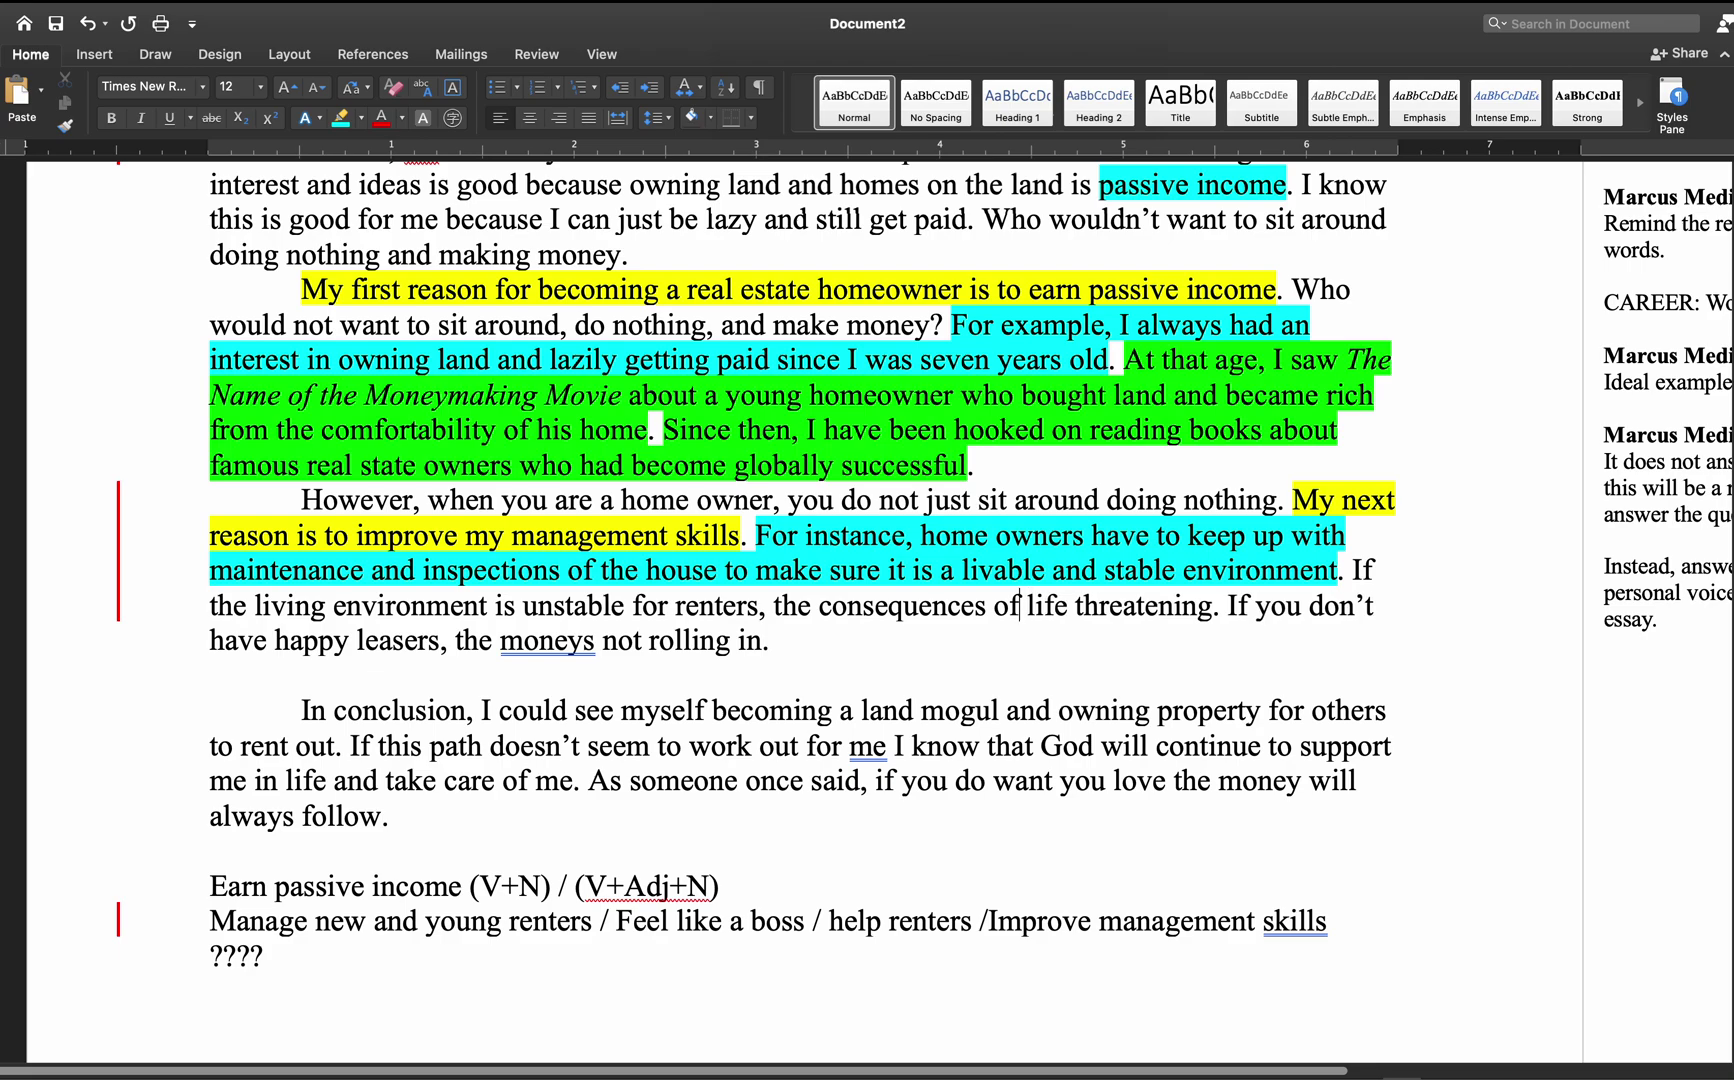
type("house ")
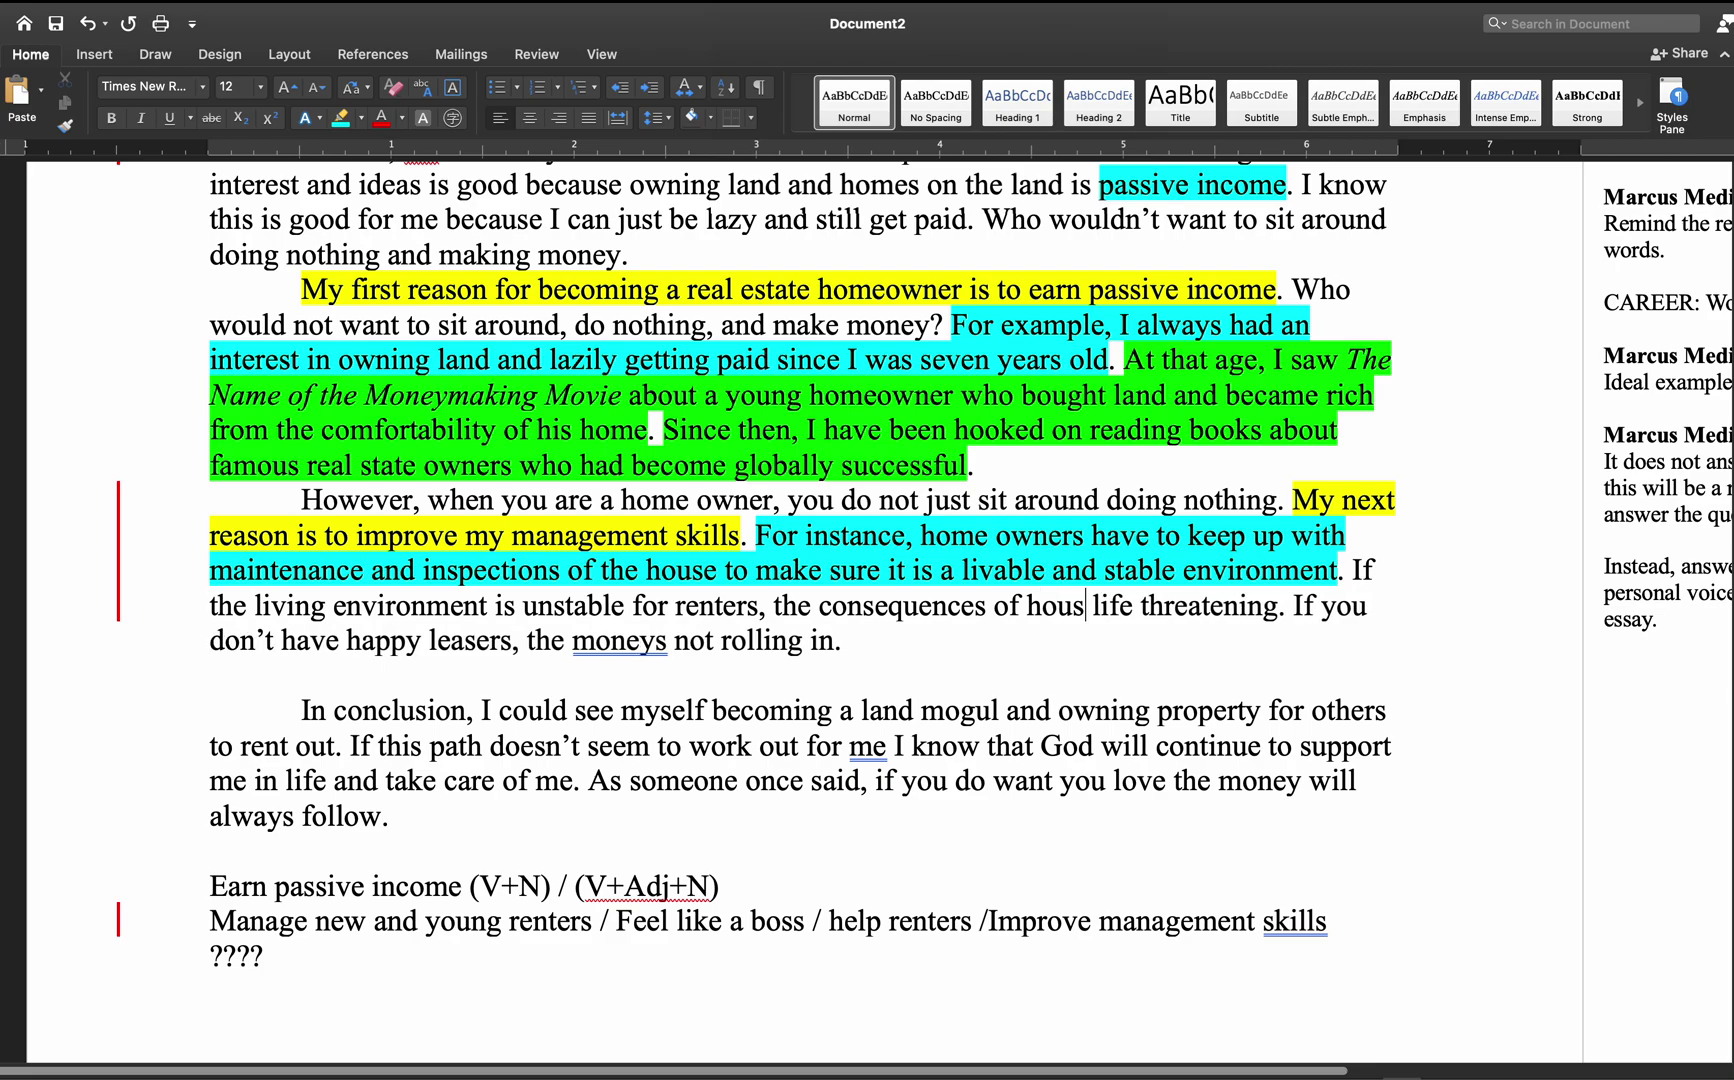
type("damage can b")
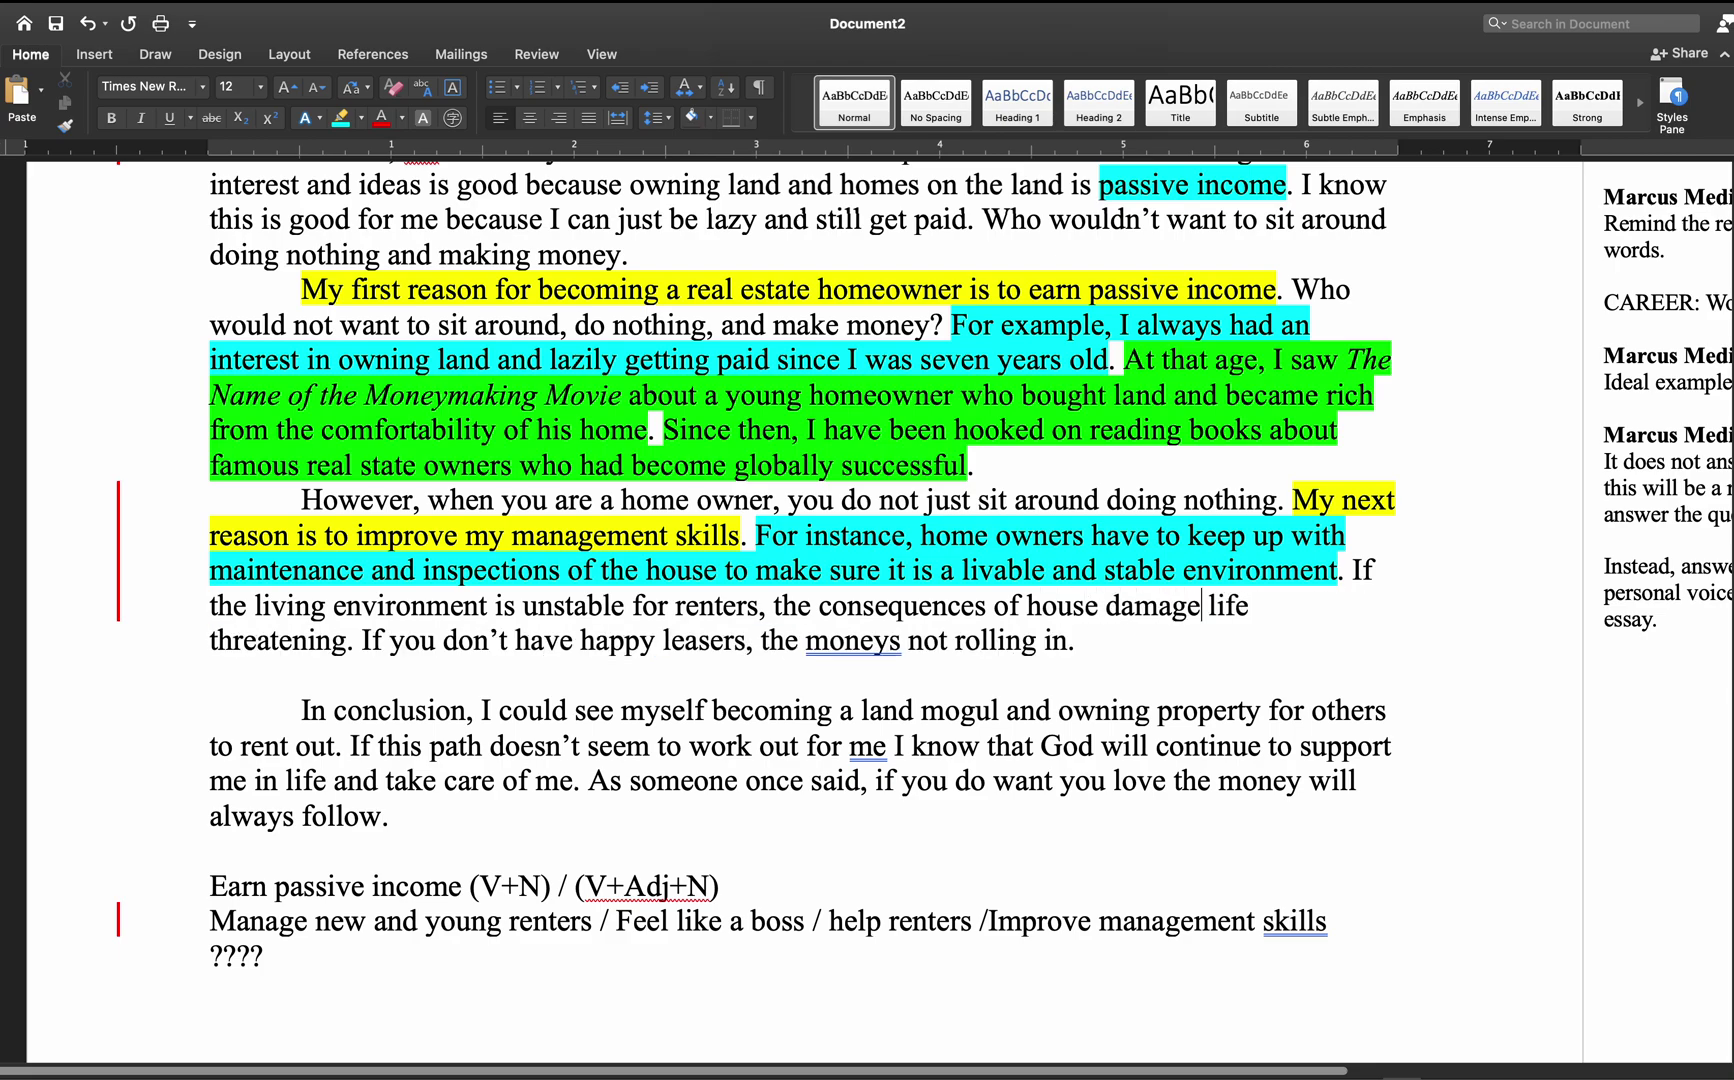
type("e")
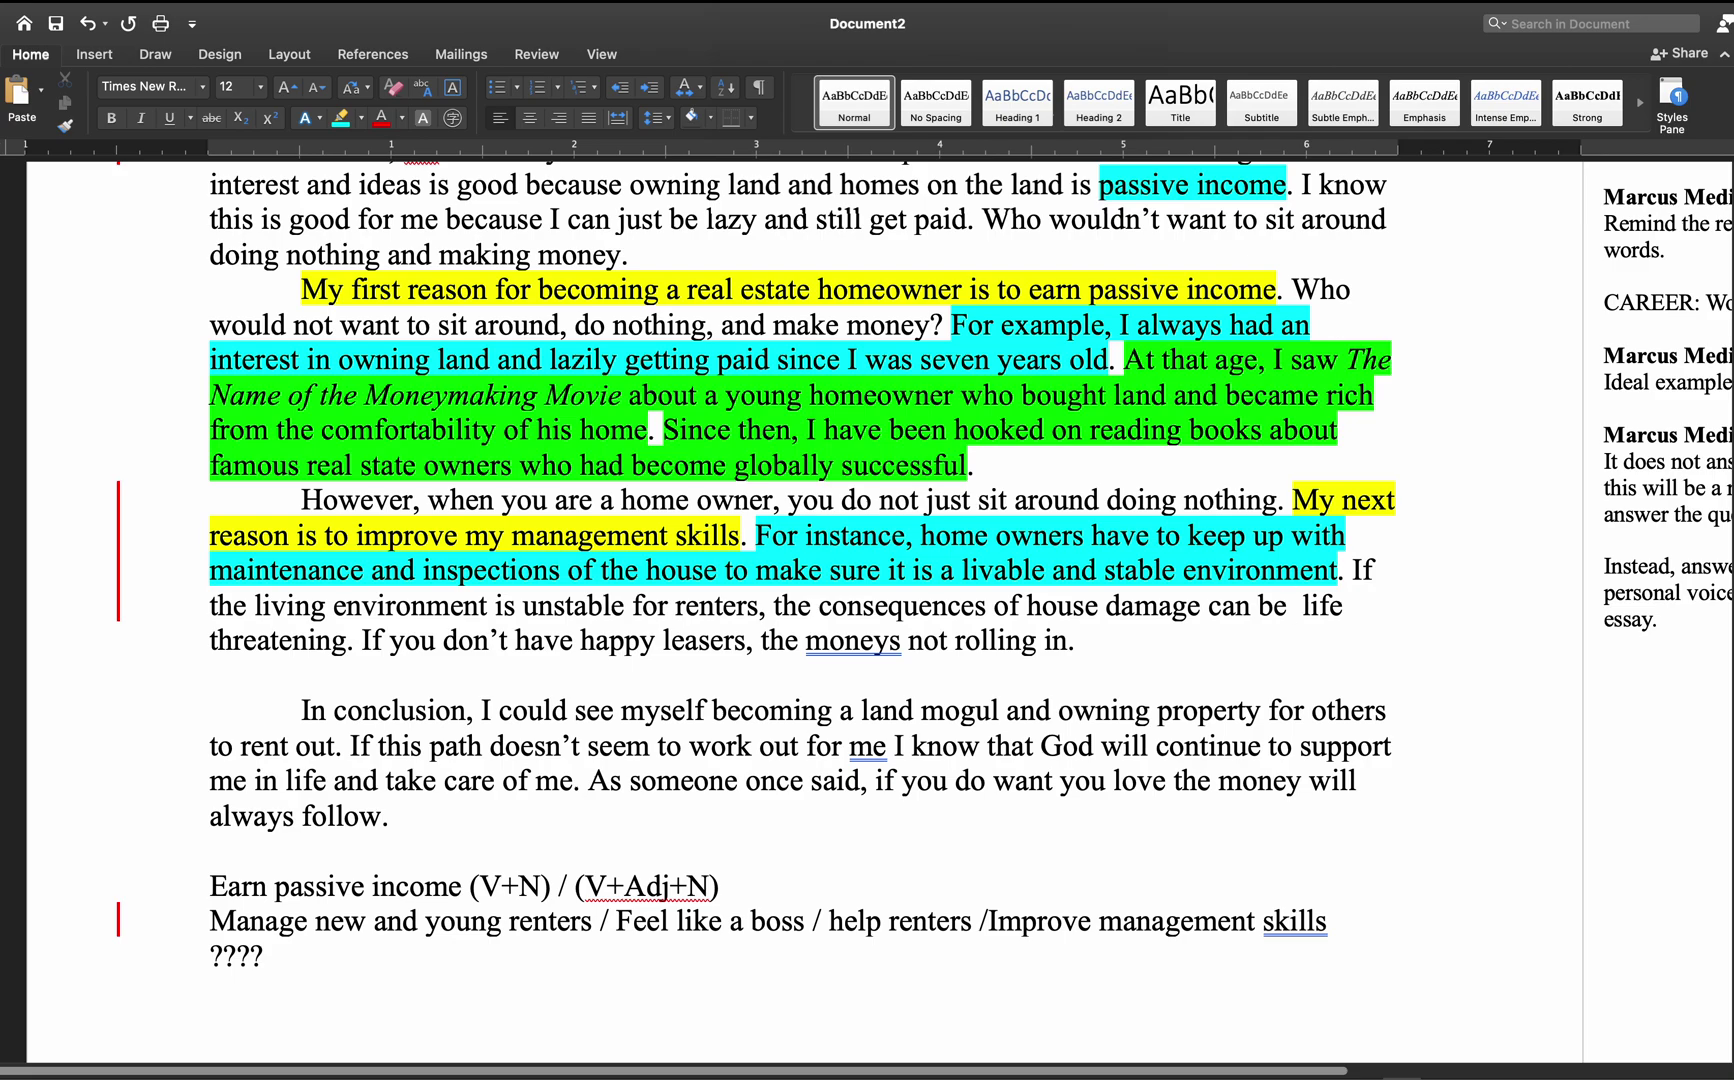
key("BackSpace")
- Insert "unattended maintenance" between "the consequences of" and "house damage."
left_click(1030, 610)
type("attena")
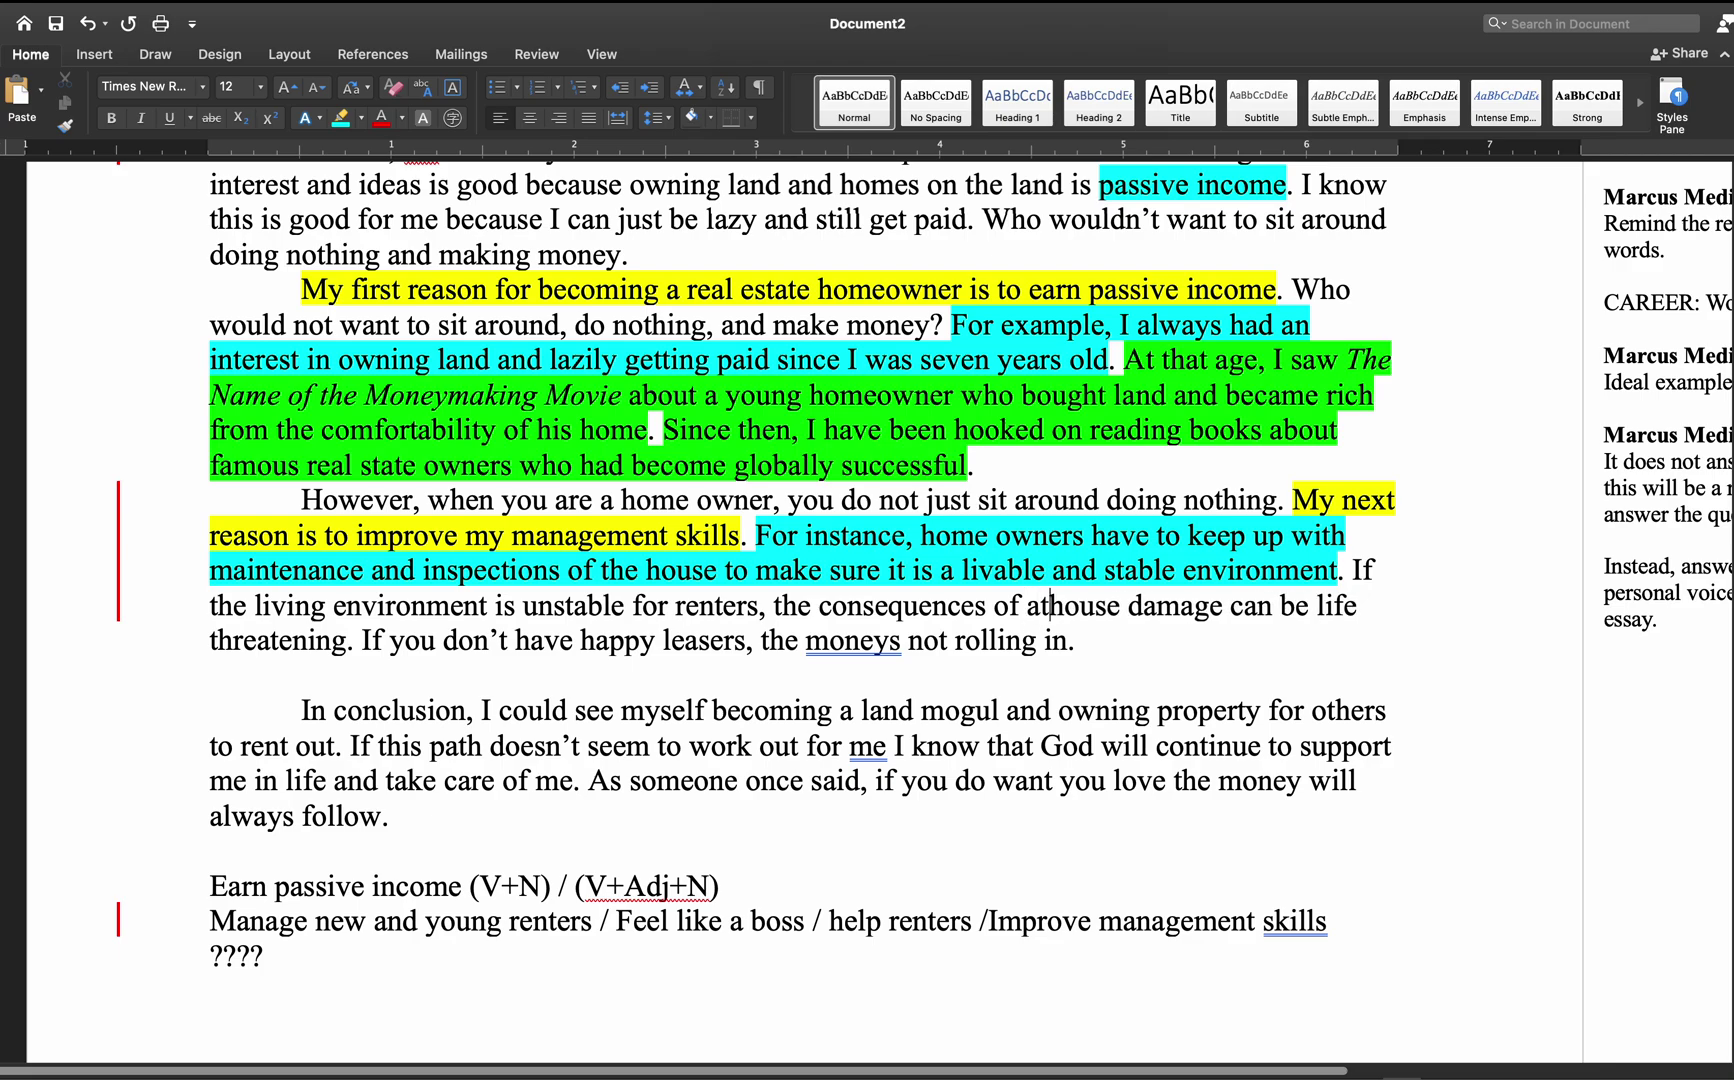
key("BackSpace")
key("BackSpace")
key("BackSpace")
key("BackSpace")
key("BackSpace")
key("BackSpace")
type("unat")
type("tended")
type(" mainte")
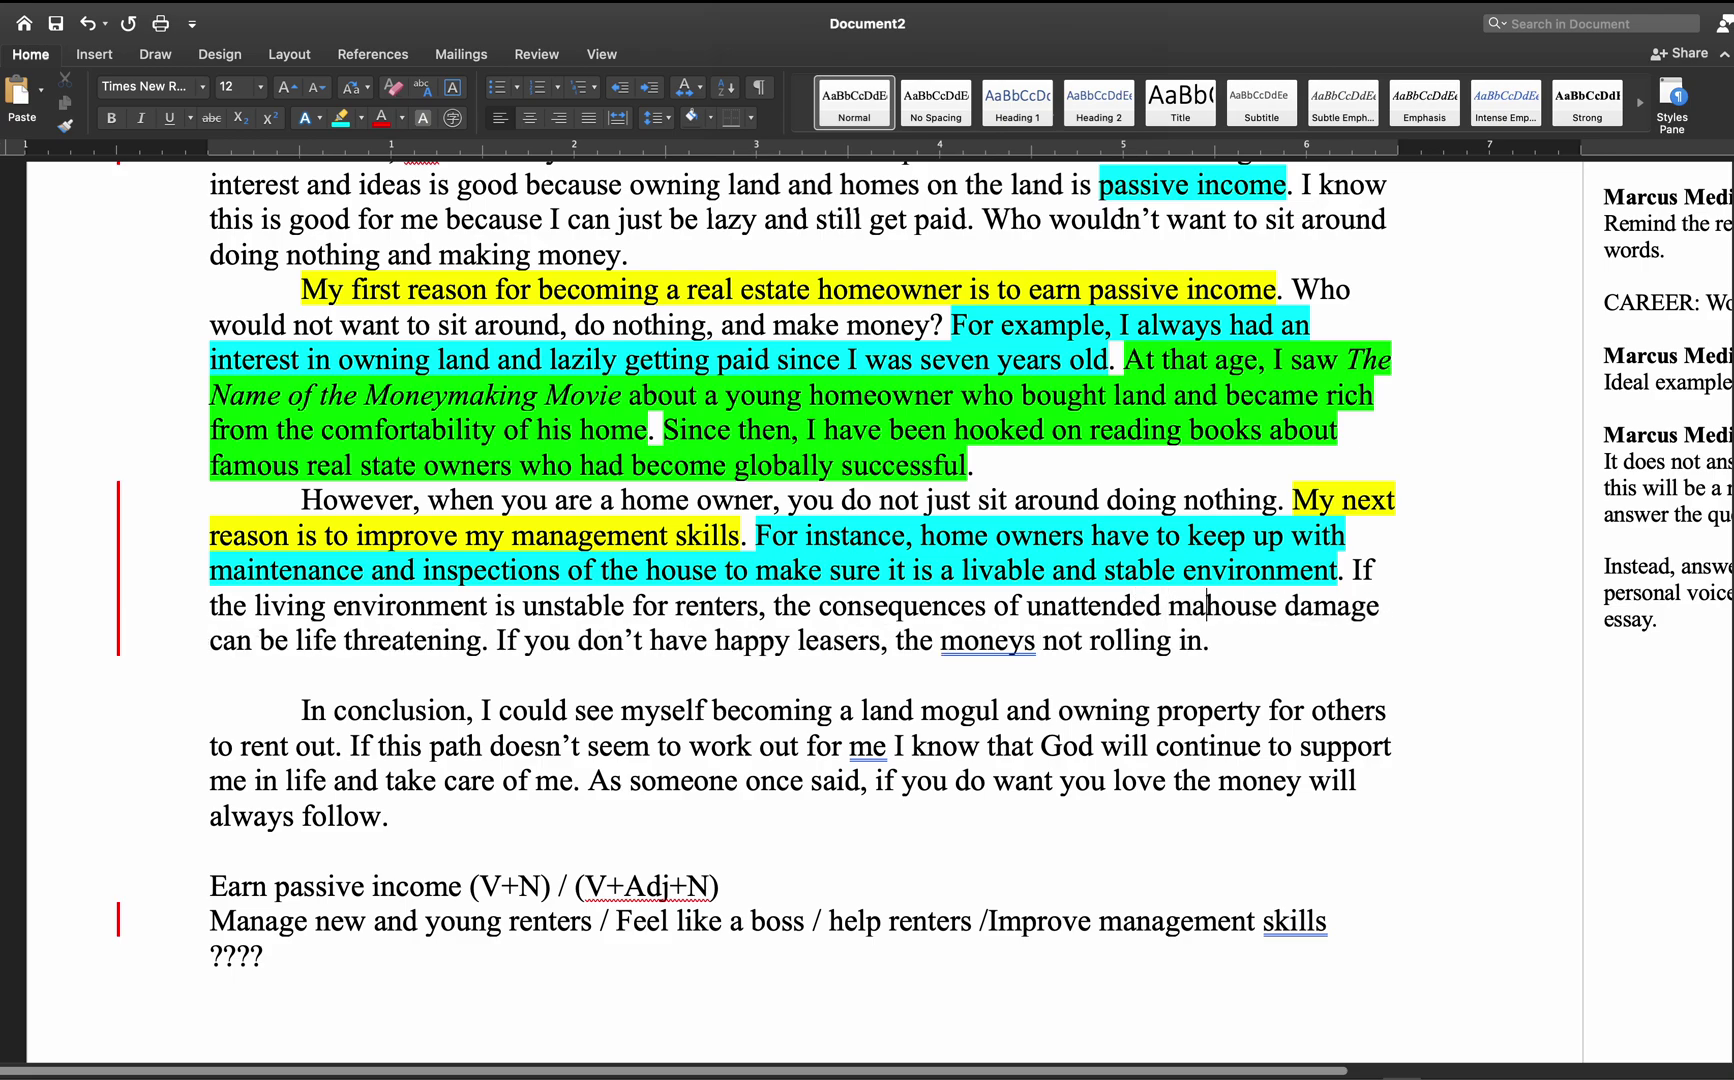
type("nance")
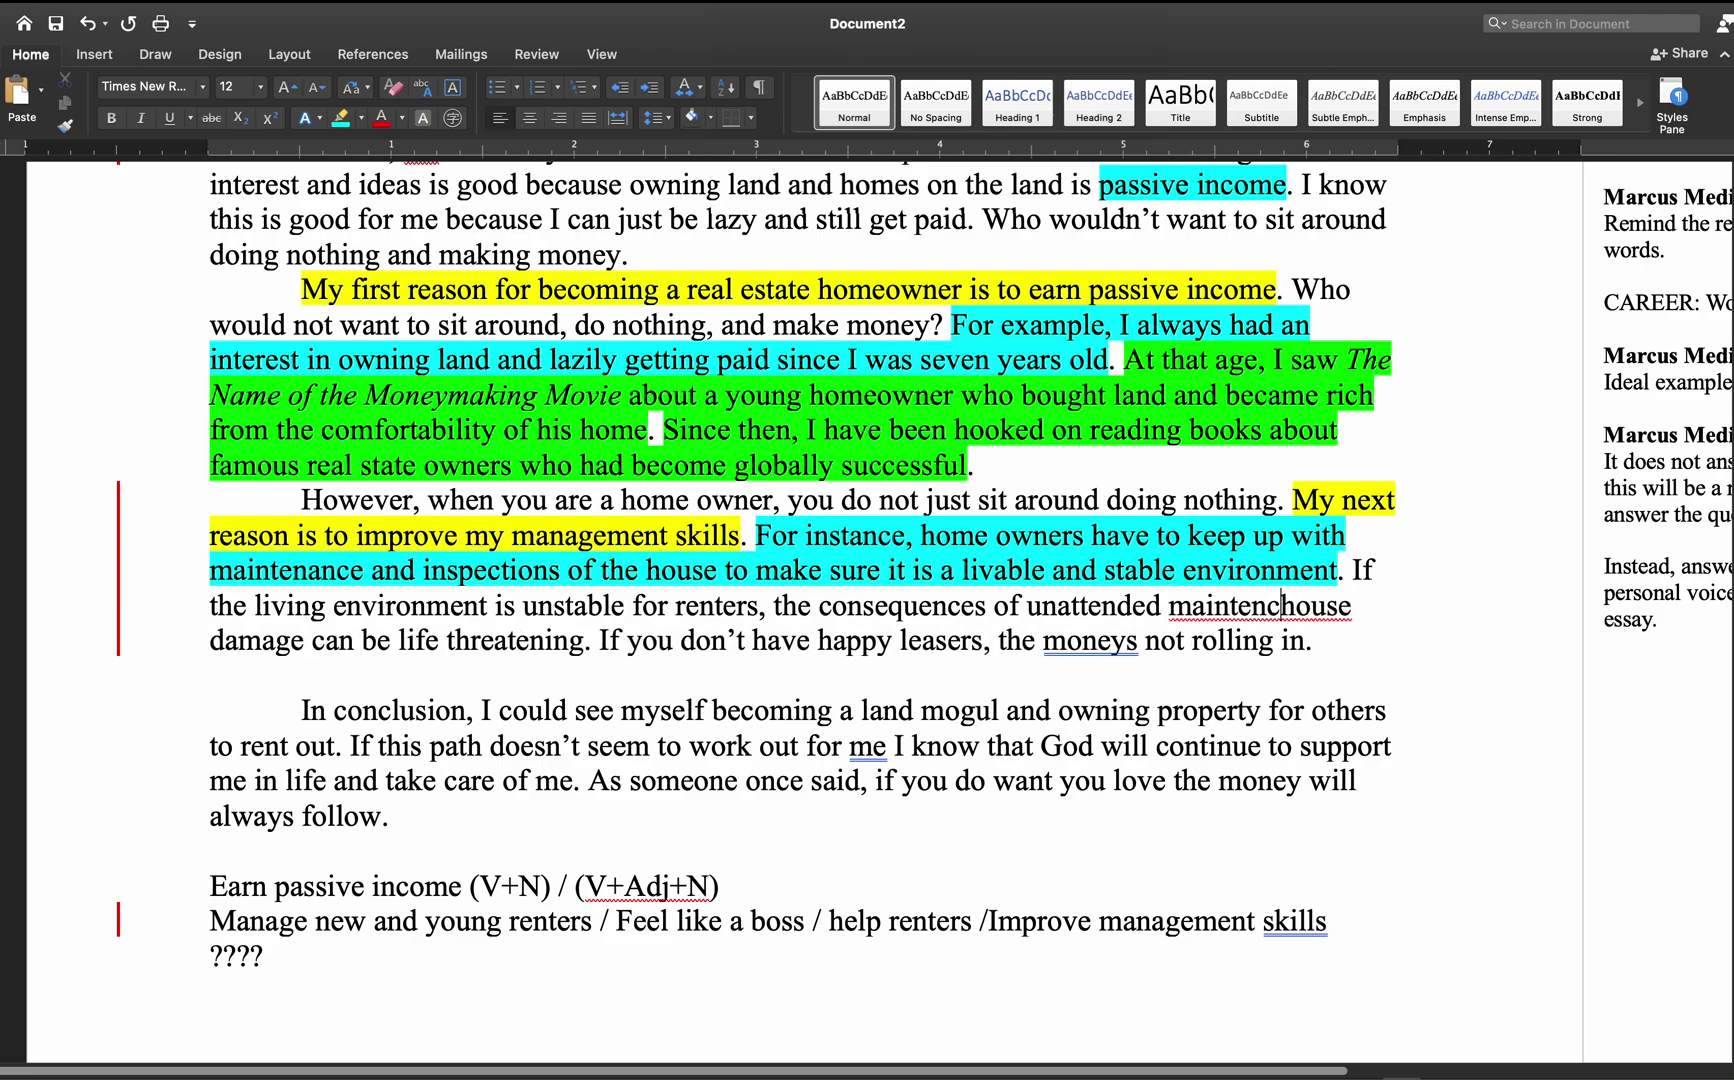
- Extend the phrase to "unattended home maintenance and improvement" and delete "house damage" after it
left_click(1168, 605)
type("home")
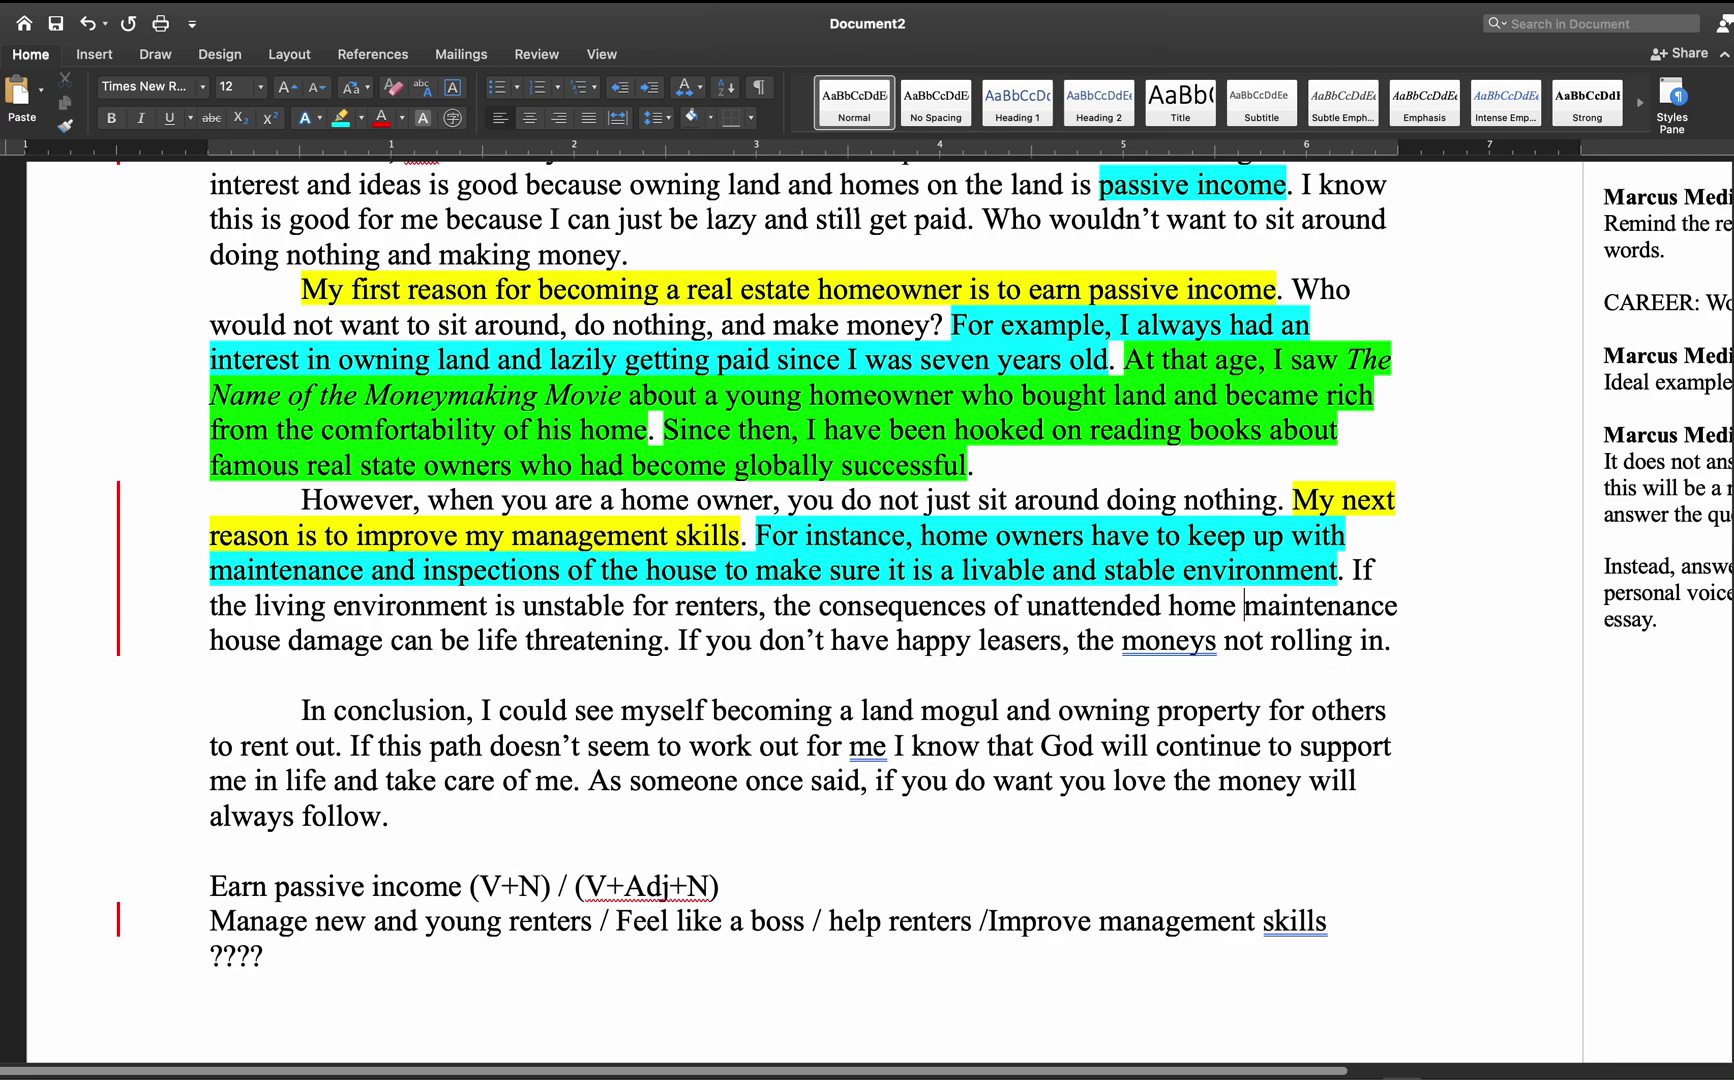
left_click(1400, 605)
type("and improvement")
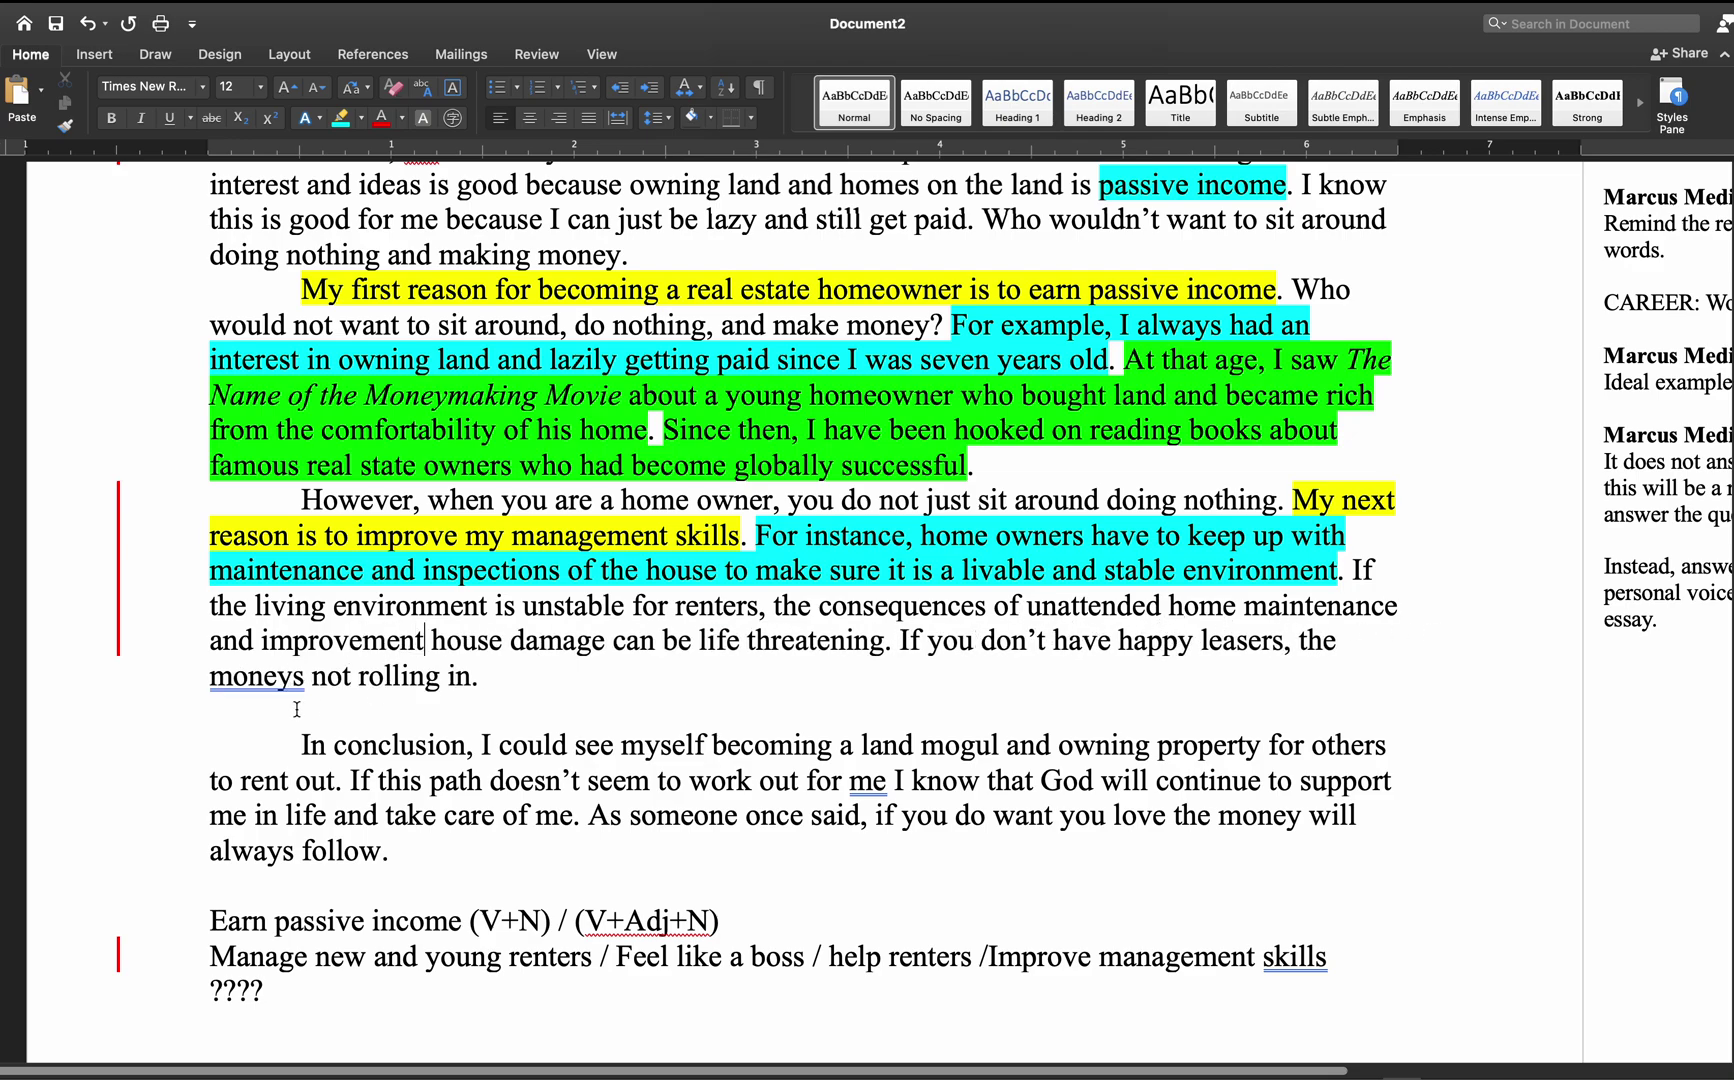
left_click_drag(430, 640, 578, 640)
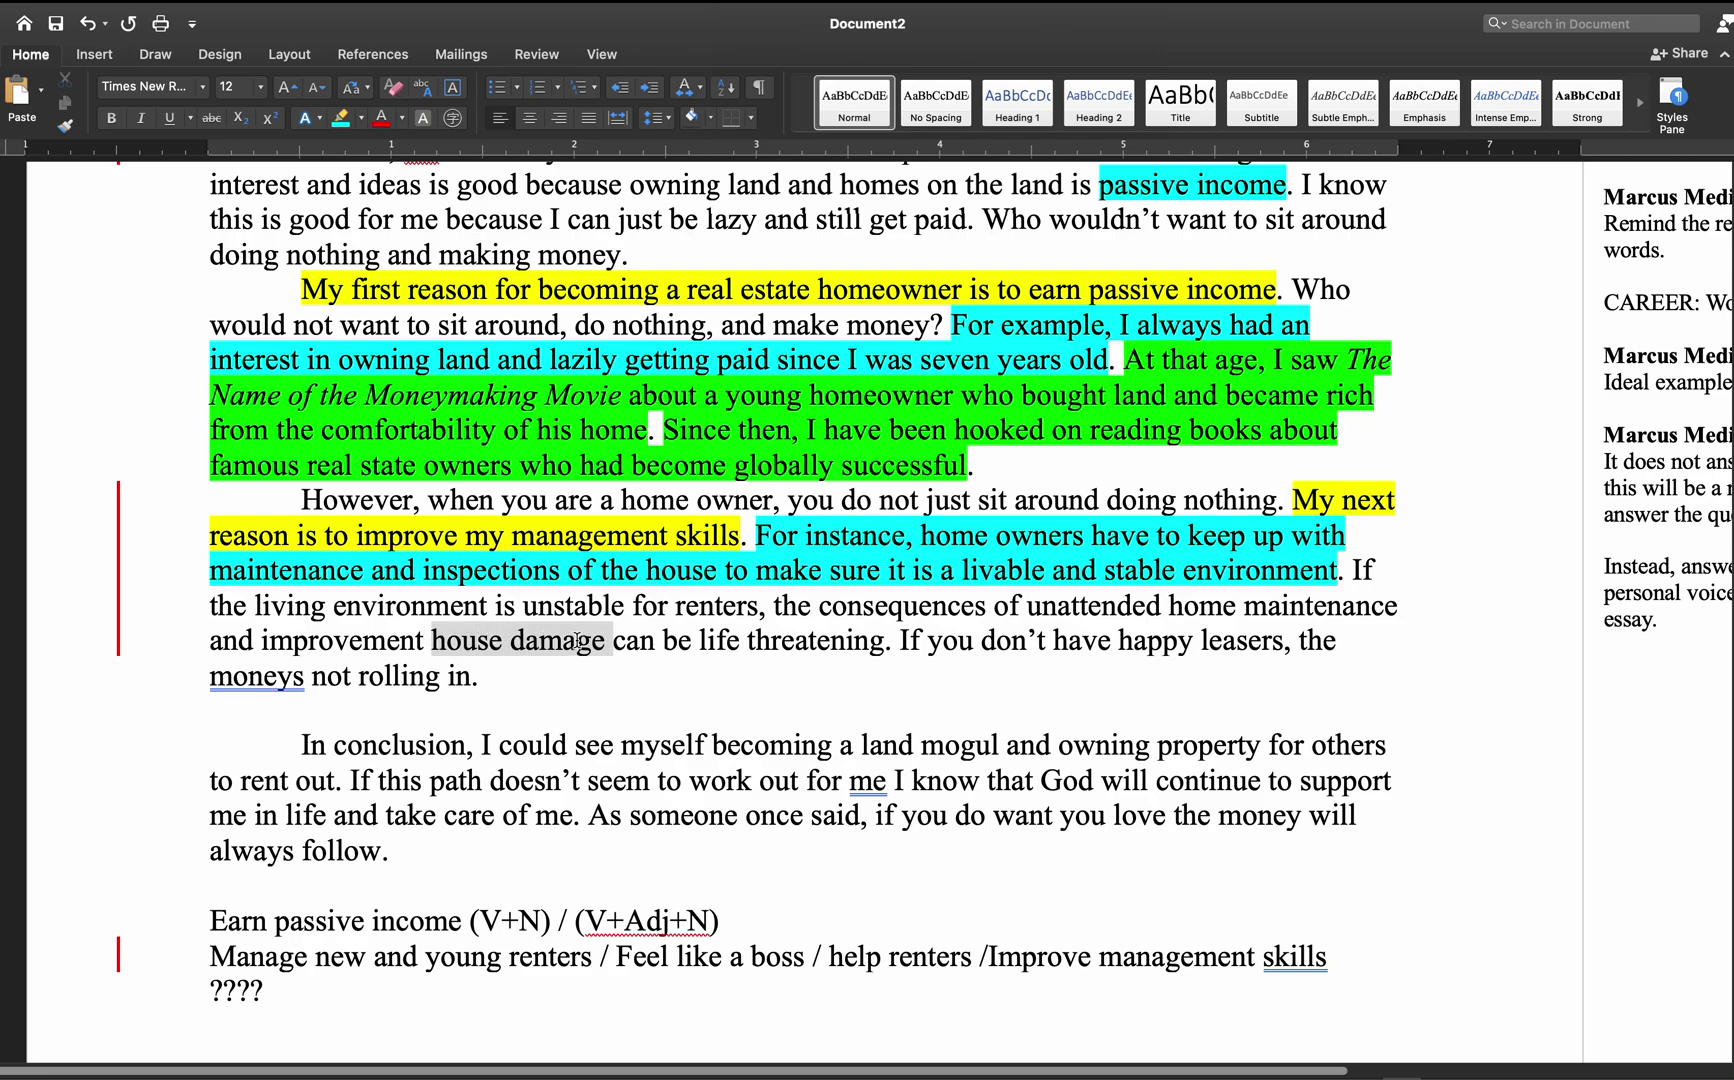
key("BackSpace")
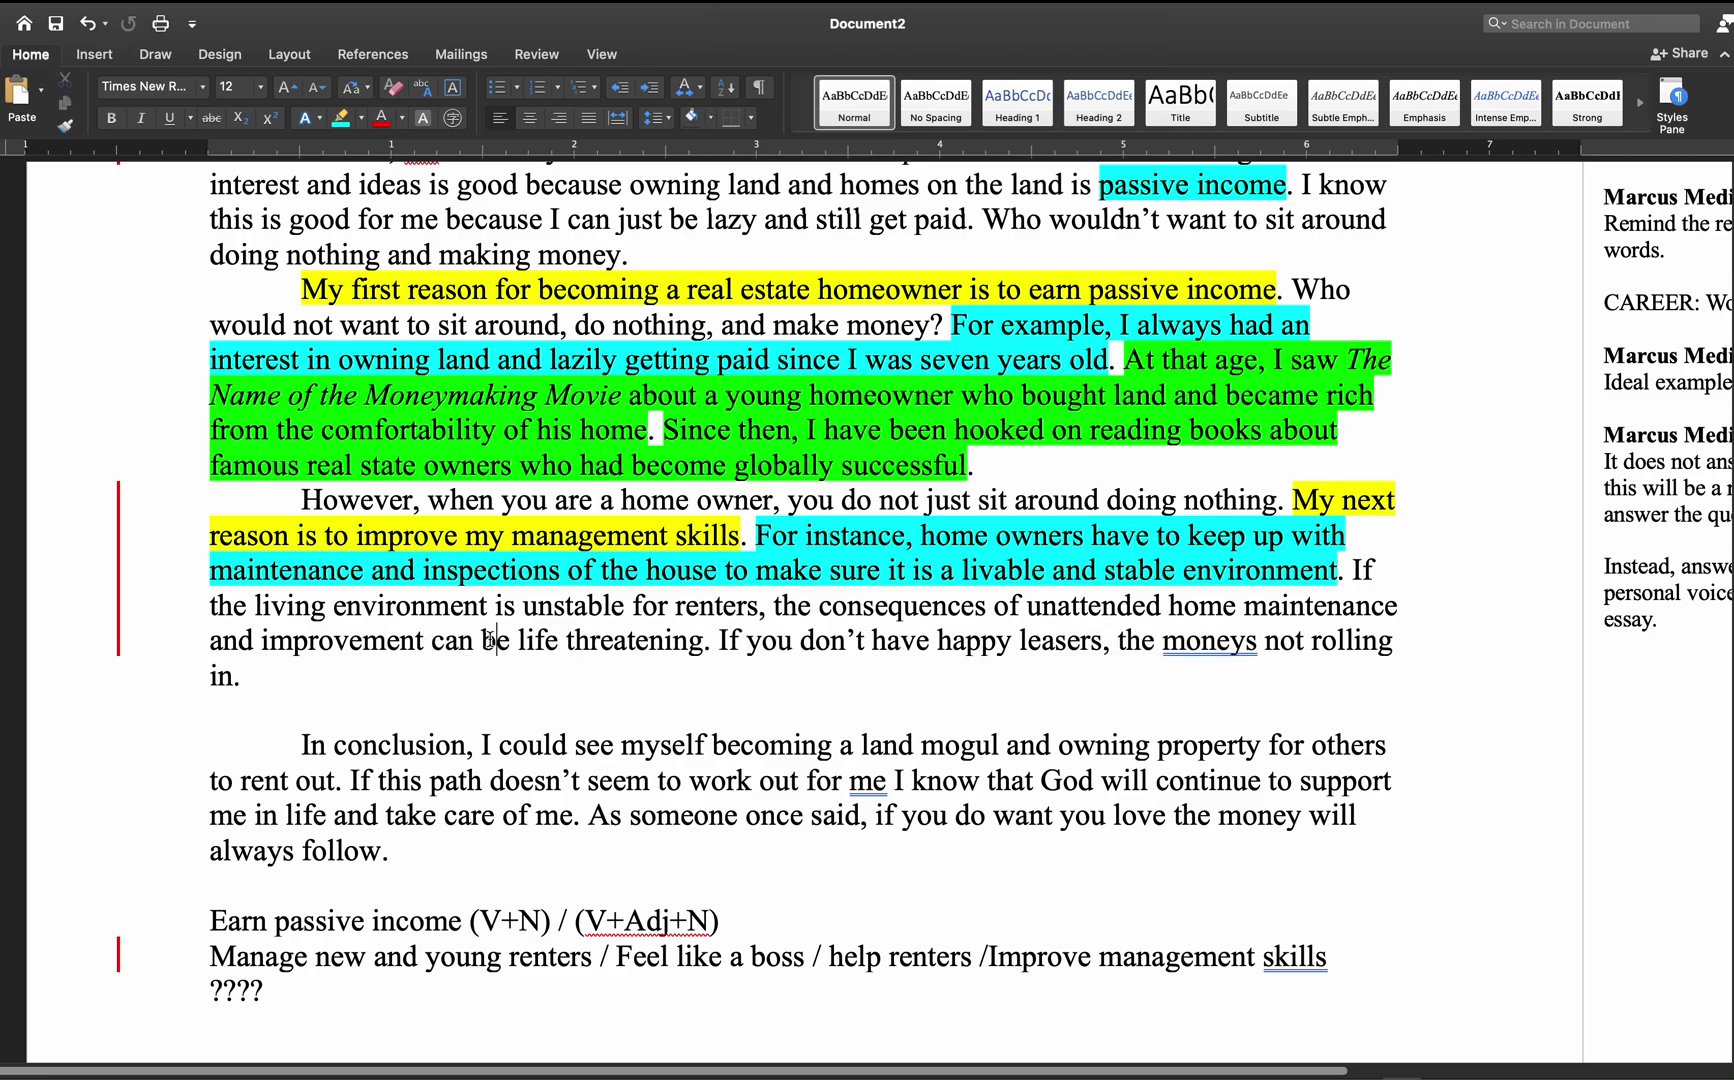
- Insert "lead to inconvenience or" after "improvement can" in the sentence about unattended home maintenance
left_click(474, 640)
type("lead")
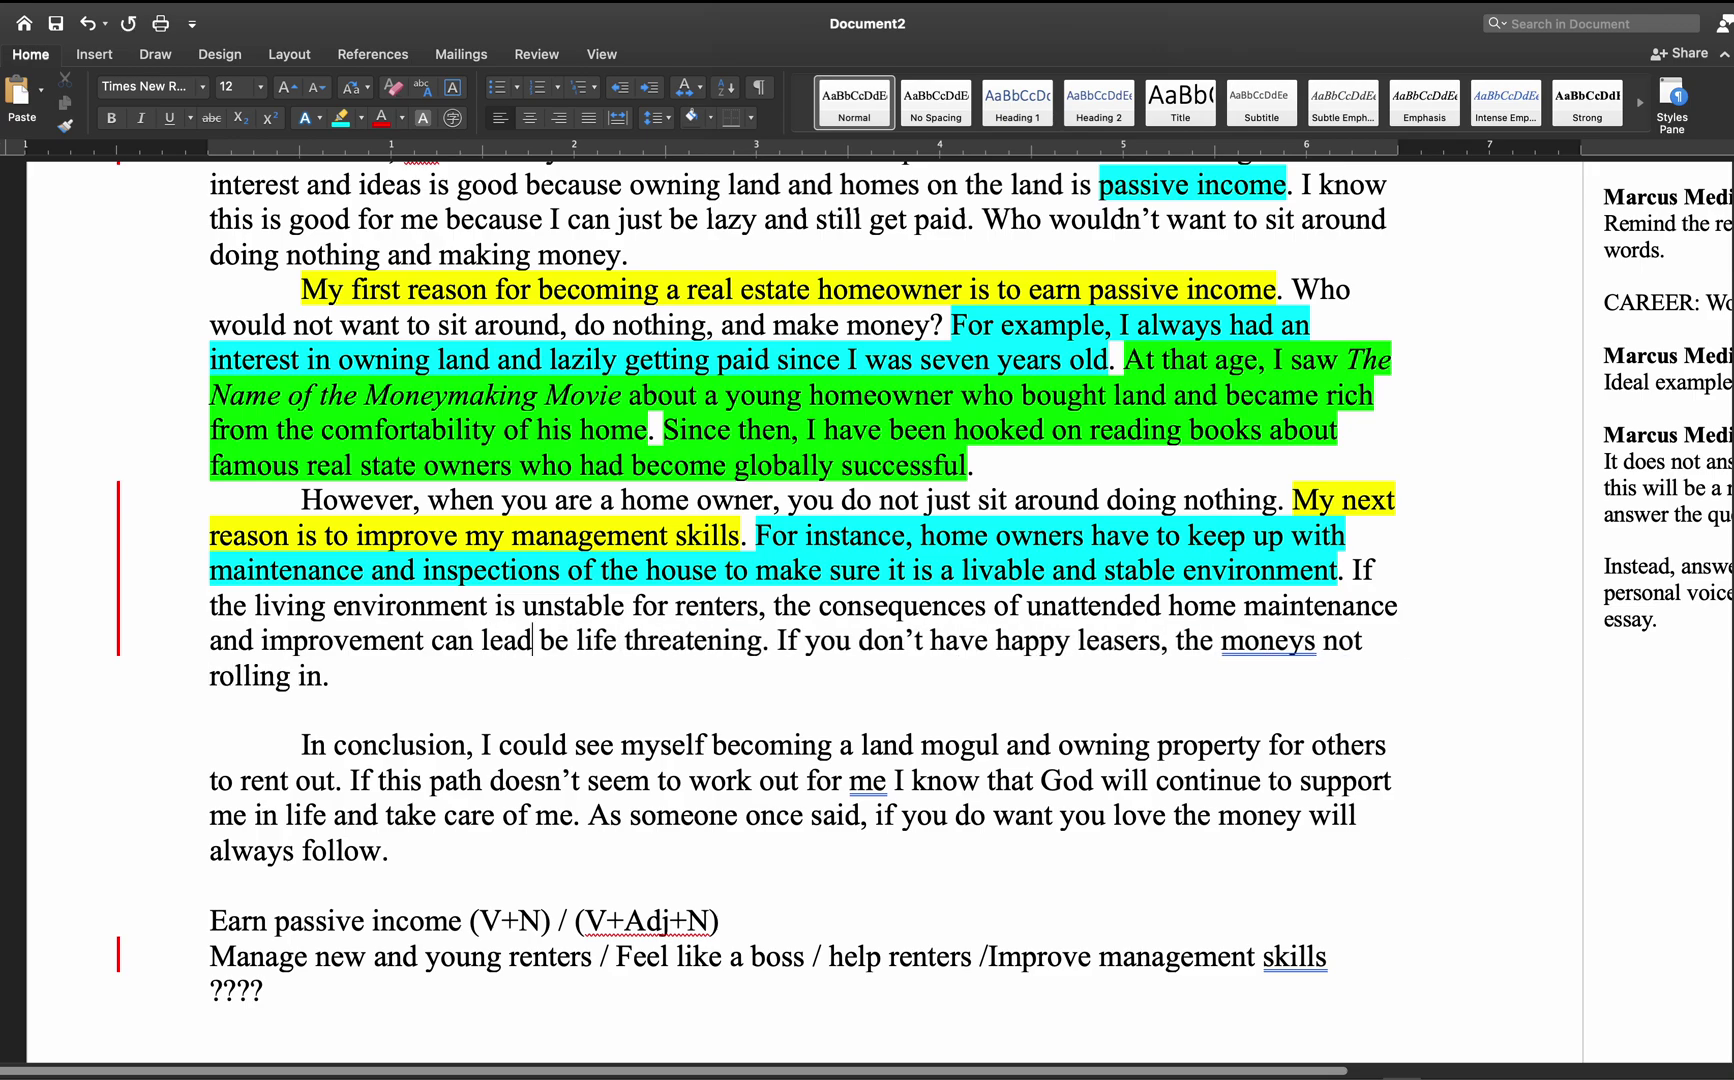
type(" to inc")
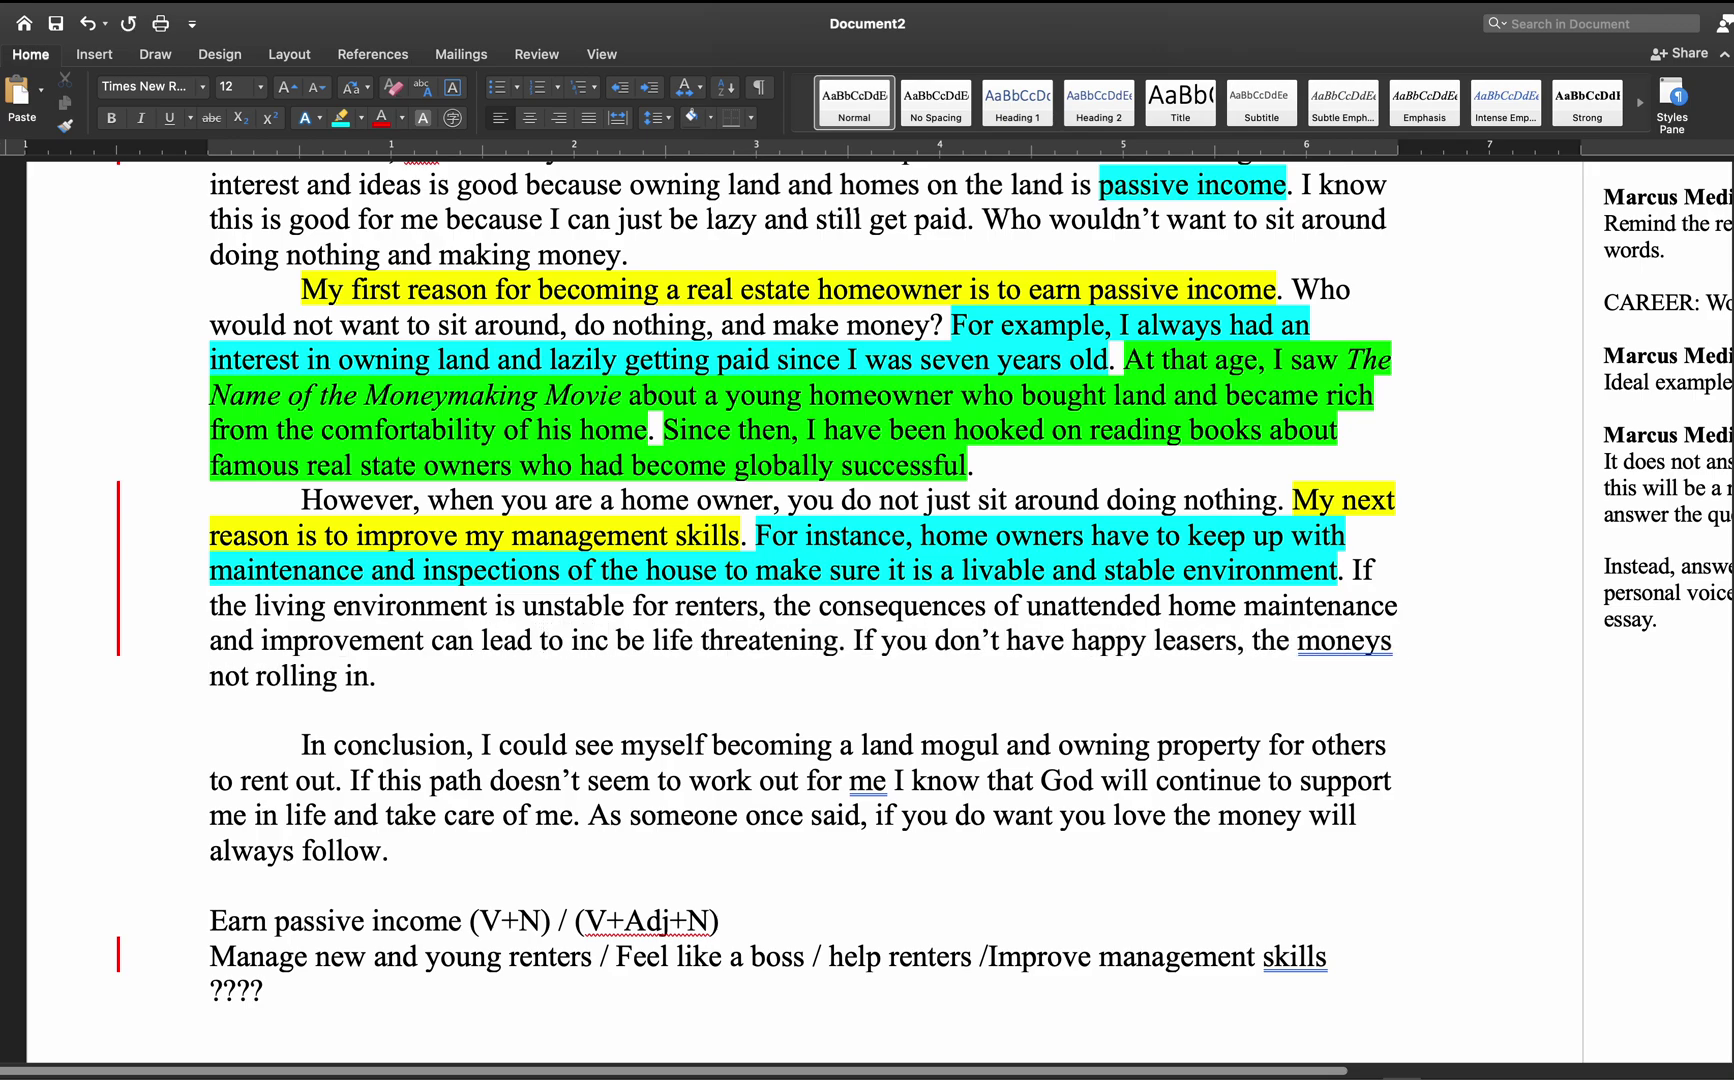
type("on")
type("vvient")
key("BackSpace")
key("BackSpace")
key("BackSpace")
key("BackSpace")
key("BackSpace")
type("enicen")
key("BackSpace")
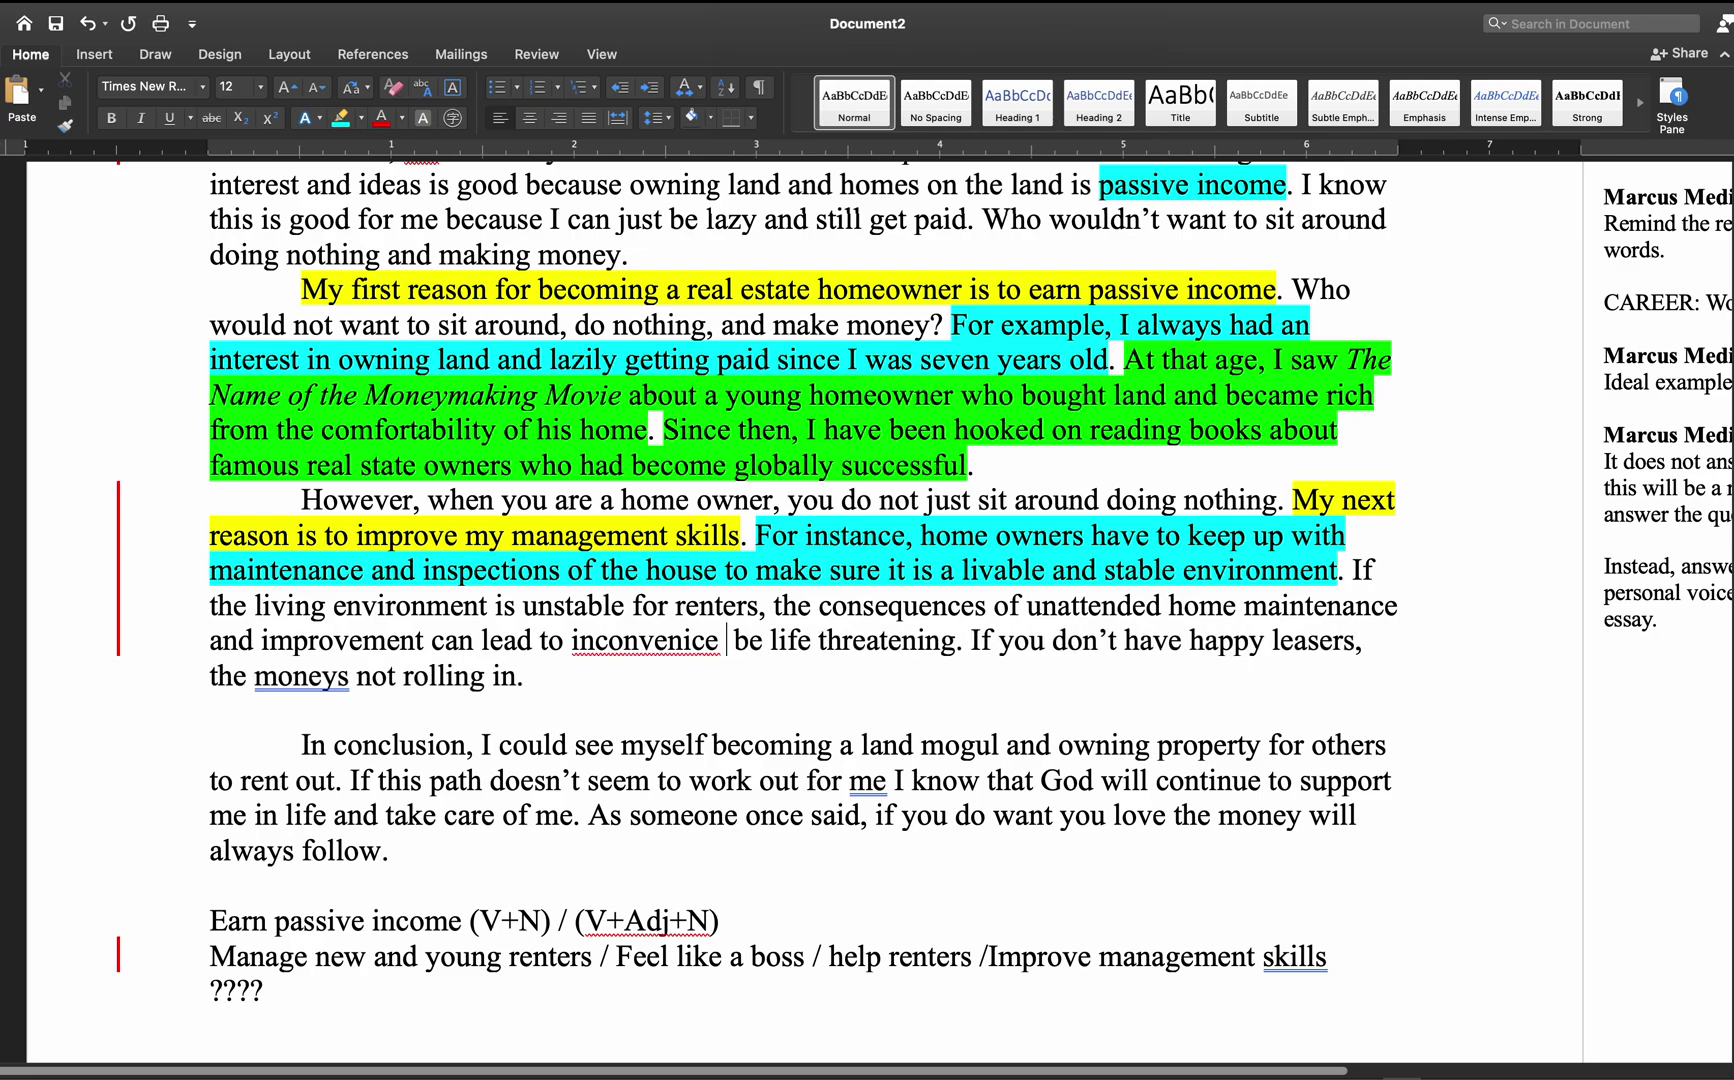
key("BackSpace")
key("BackSpace")
key("BackSpace")
type("ence")
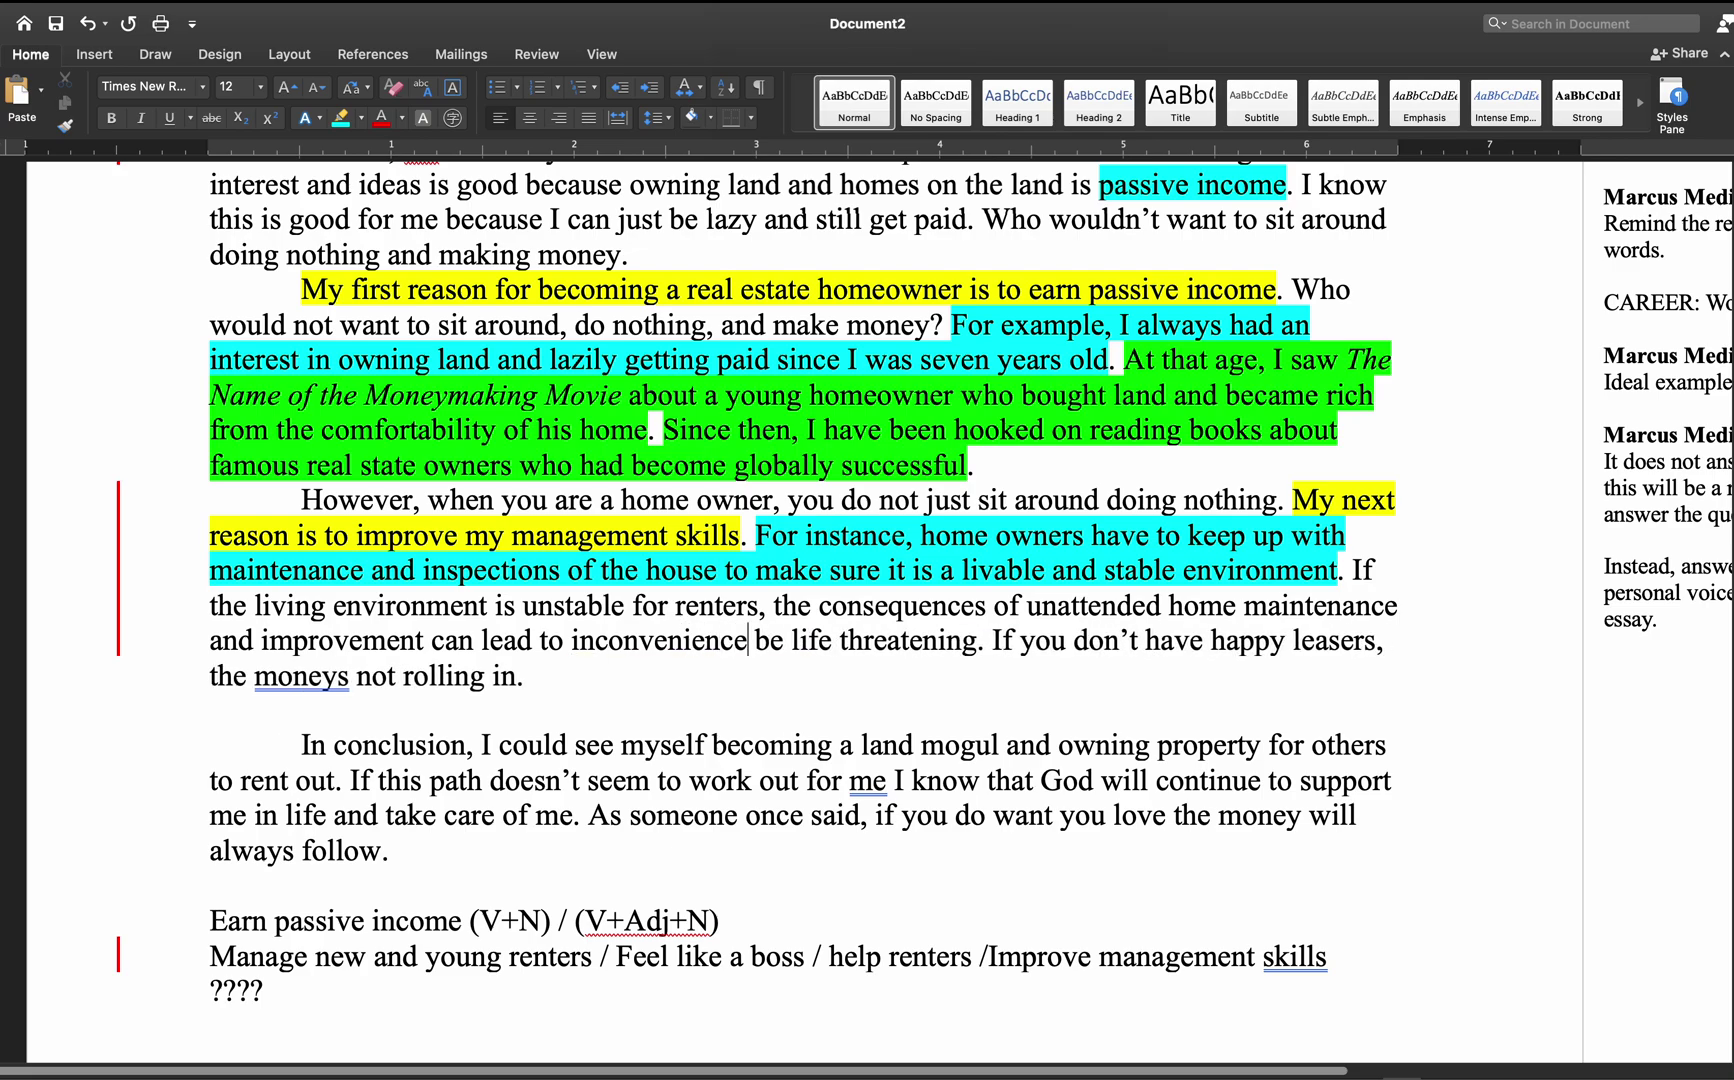
type(" or")
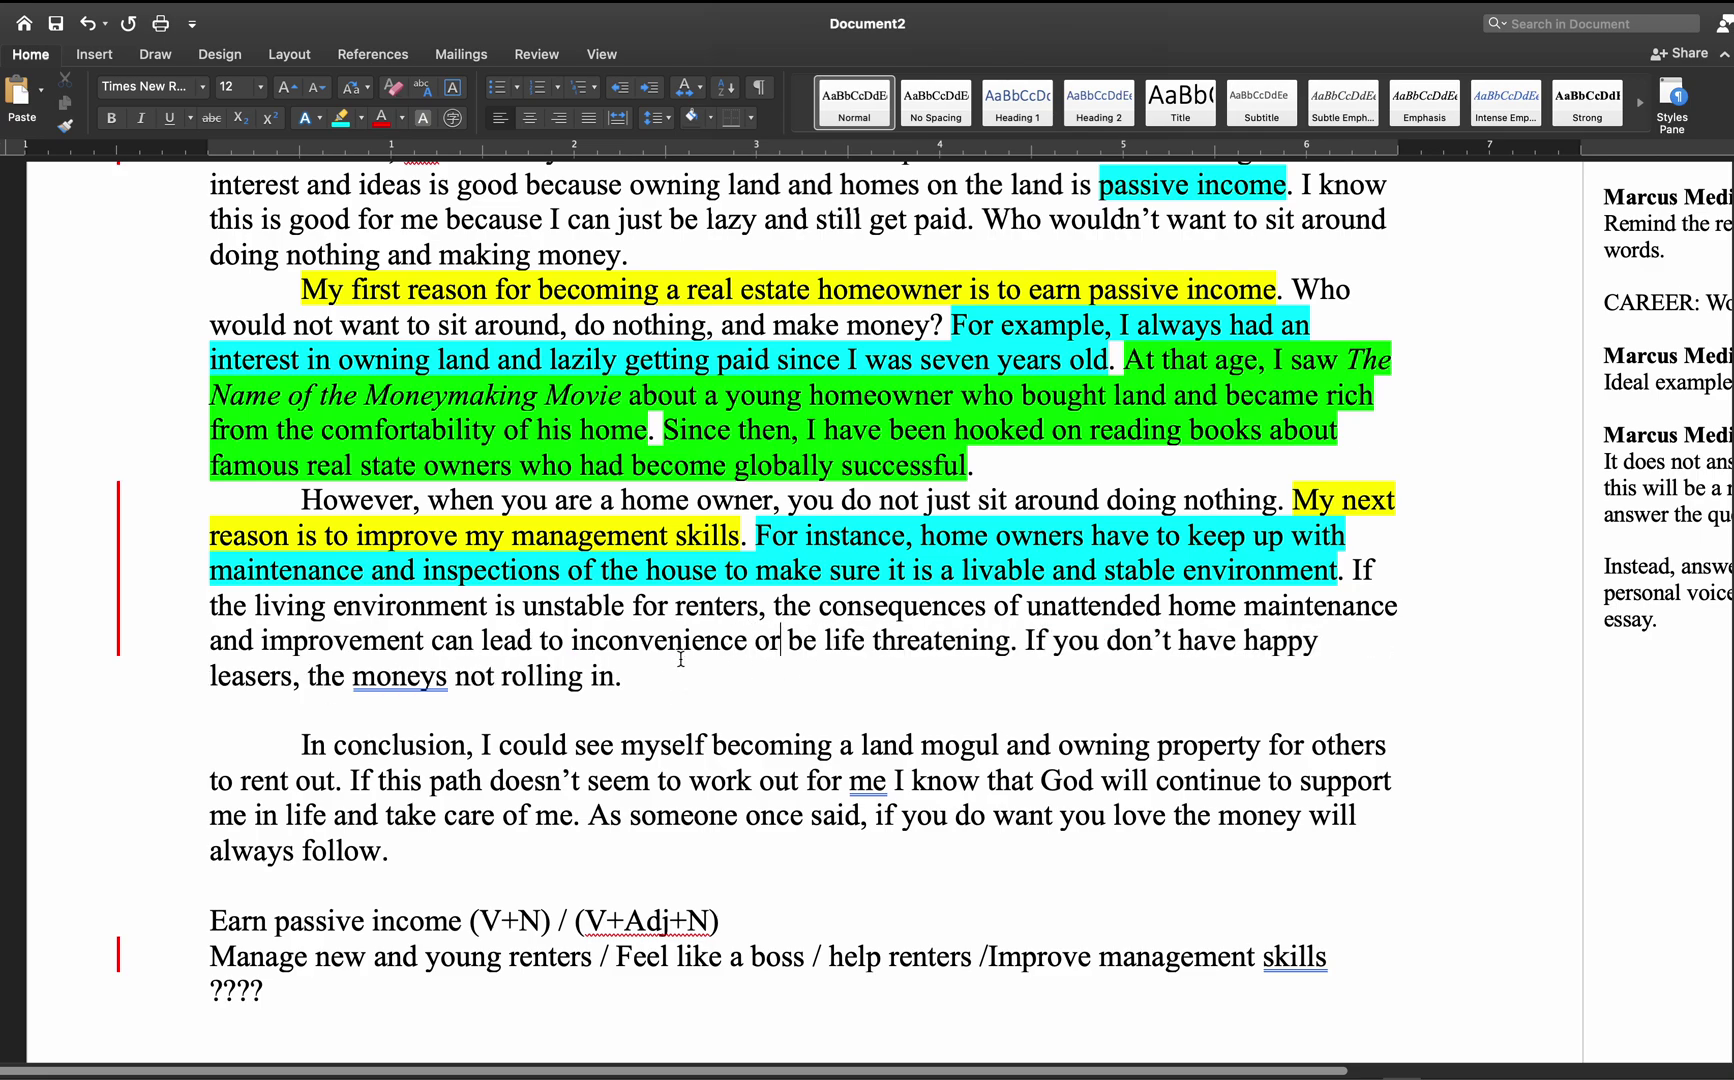
- Insert "can" before "be life threatening" in the sentence about unattended home maintenance
double_click(801, 641)
left_click(803, 641)
double_click(803, 641)
left_click(803, 641)
left_click_drag(795, 641, 909, 650)
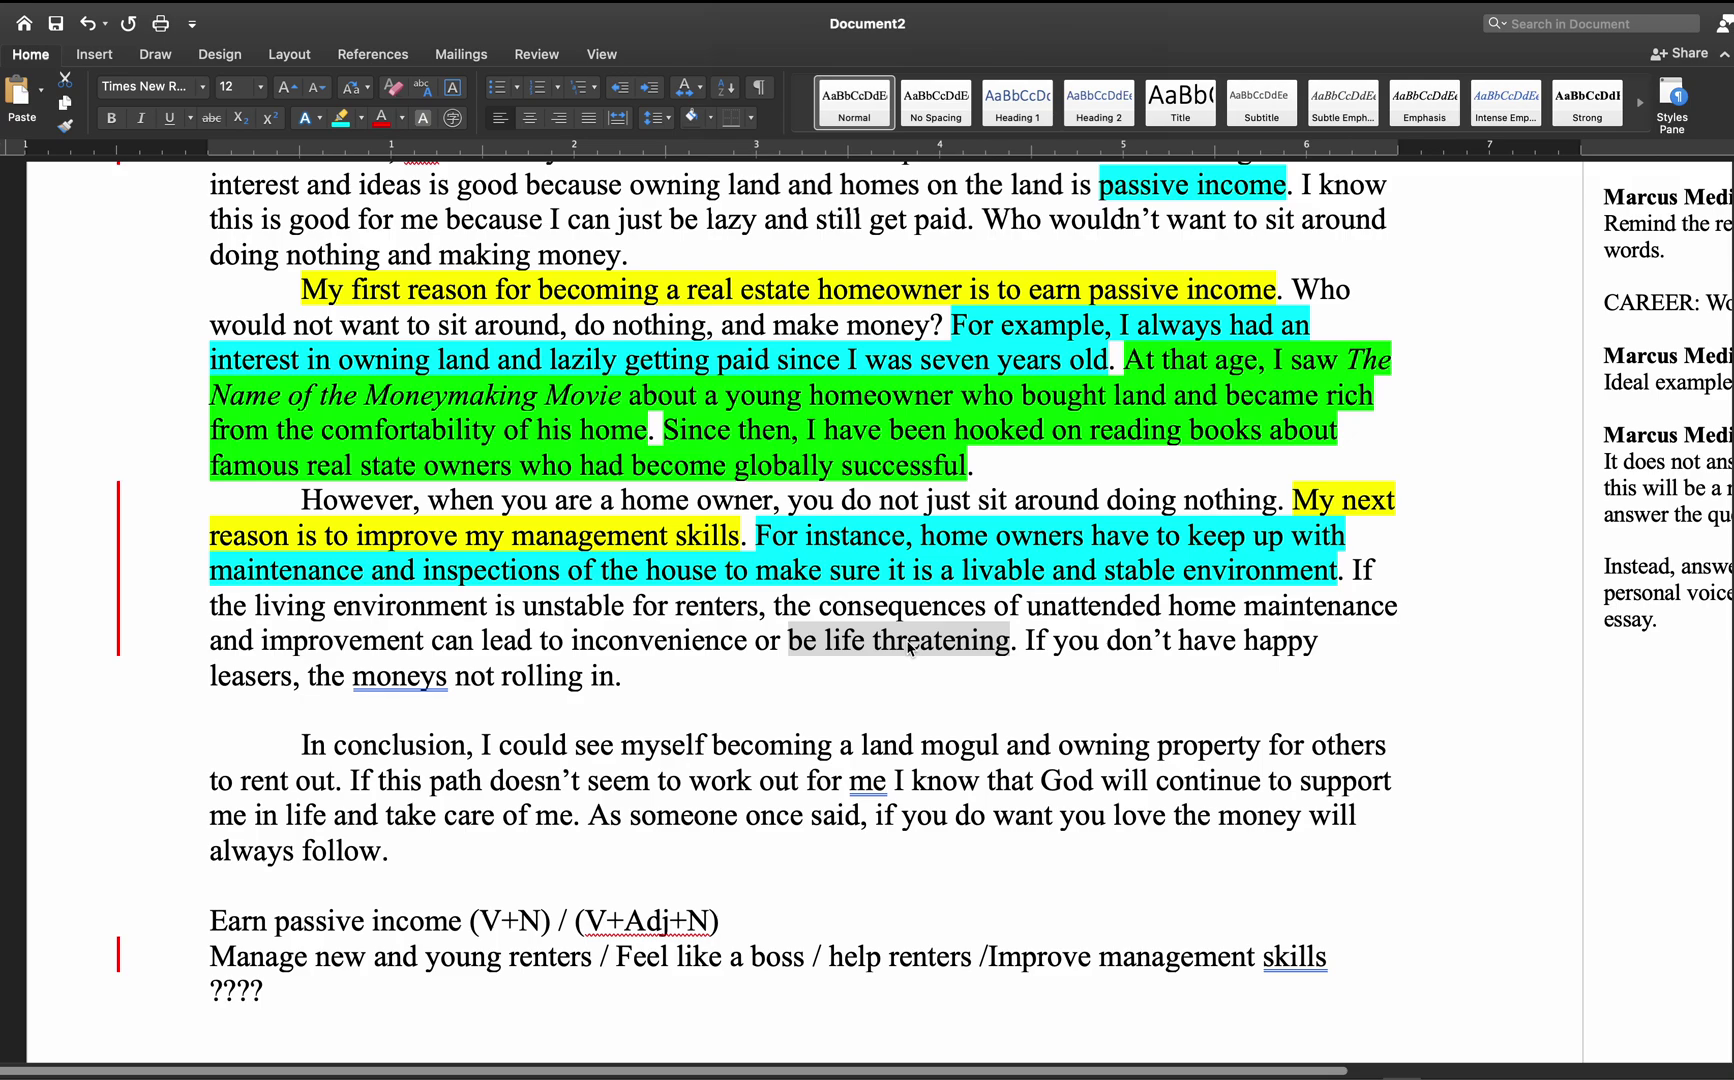
left_click(789, 641)
type("can")
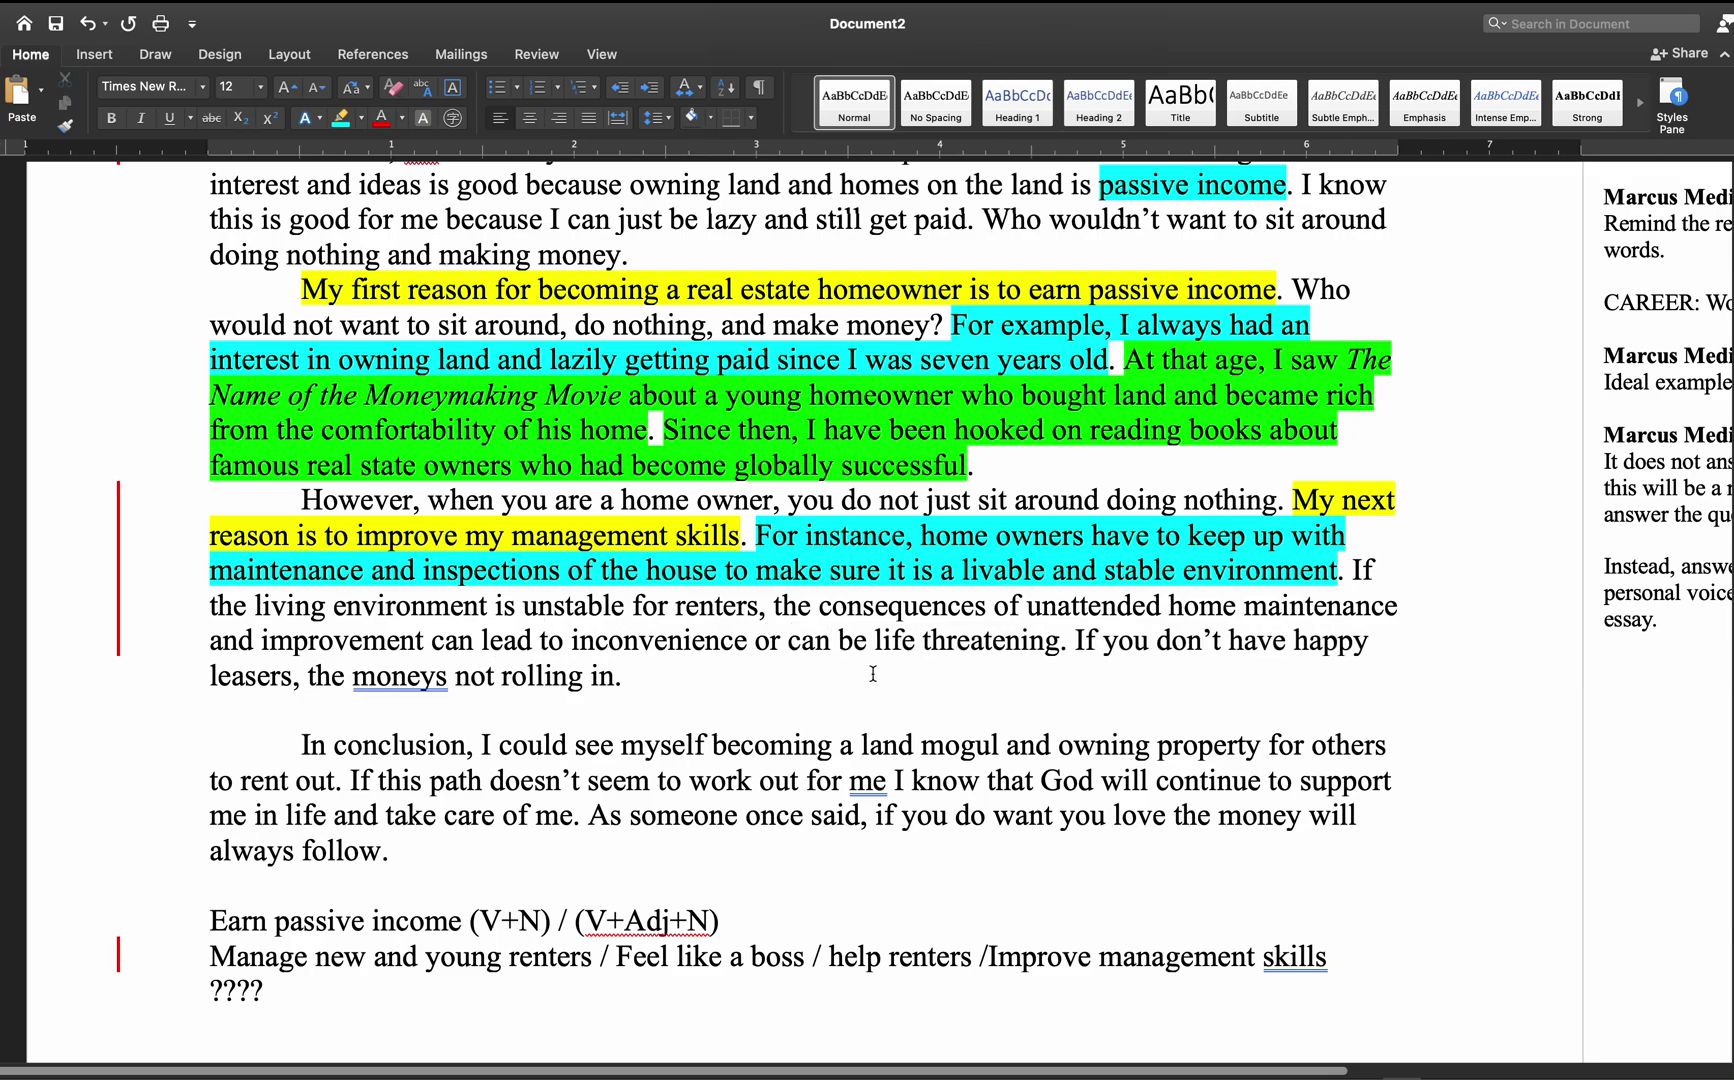
left_click_drag(431, 641, 566, 642)
left_click_drag(789, 641, 886, 647)
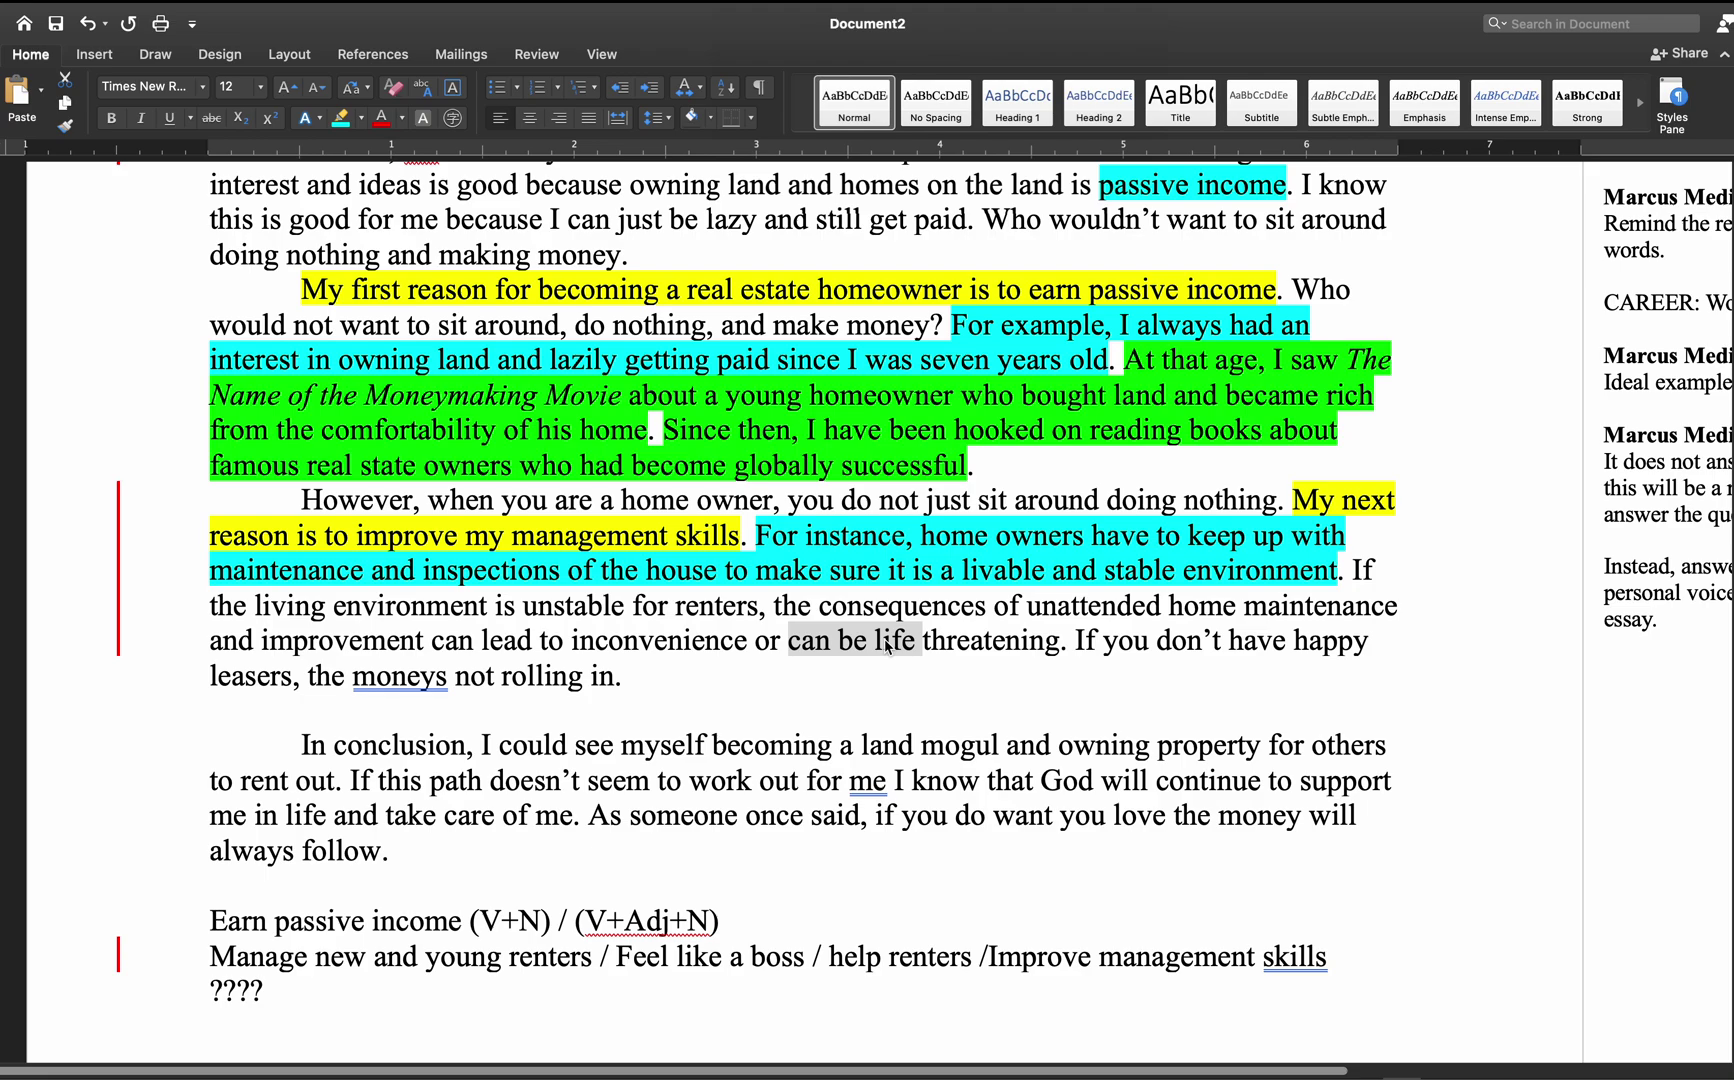
left_click(891, 650)
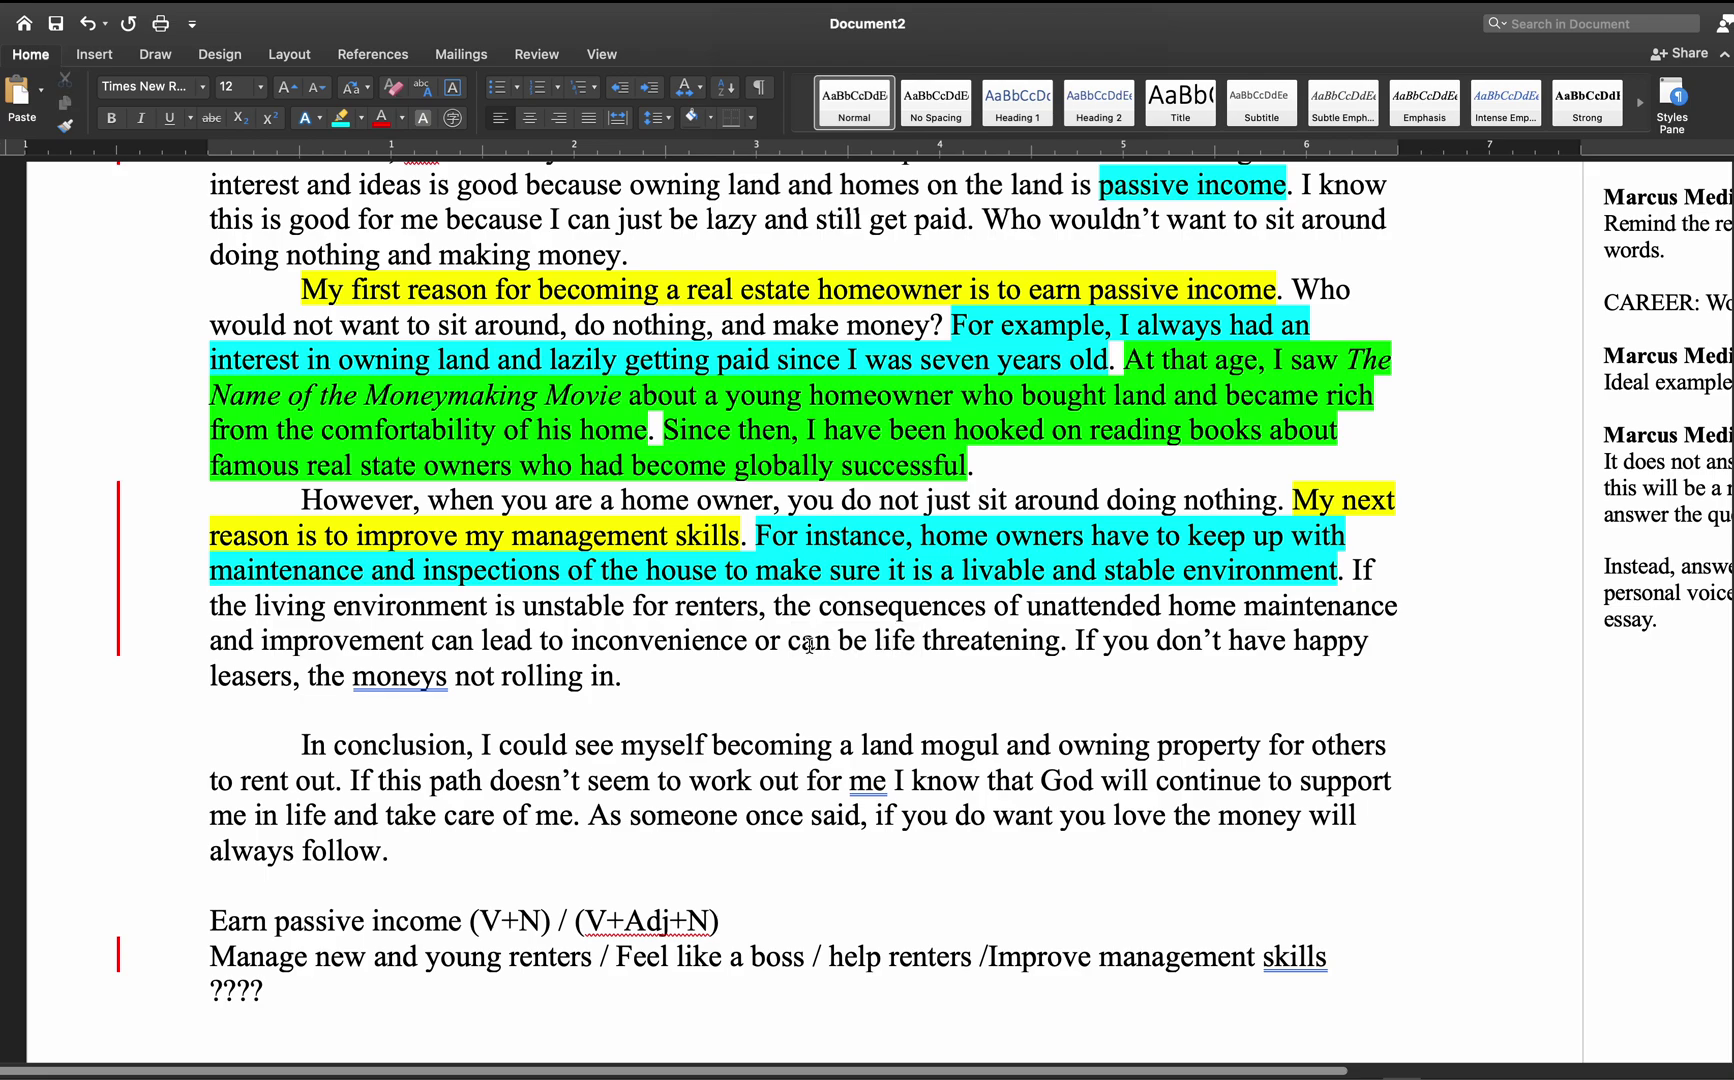
left_click_drag(789, 645, 895, 650)
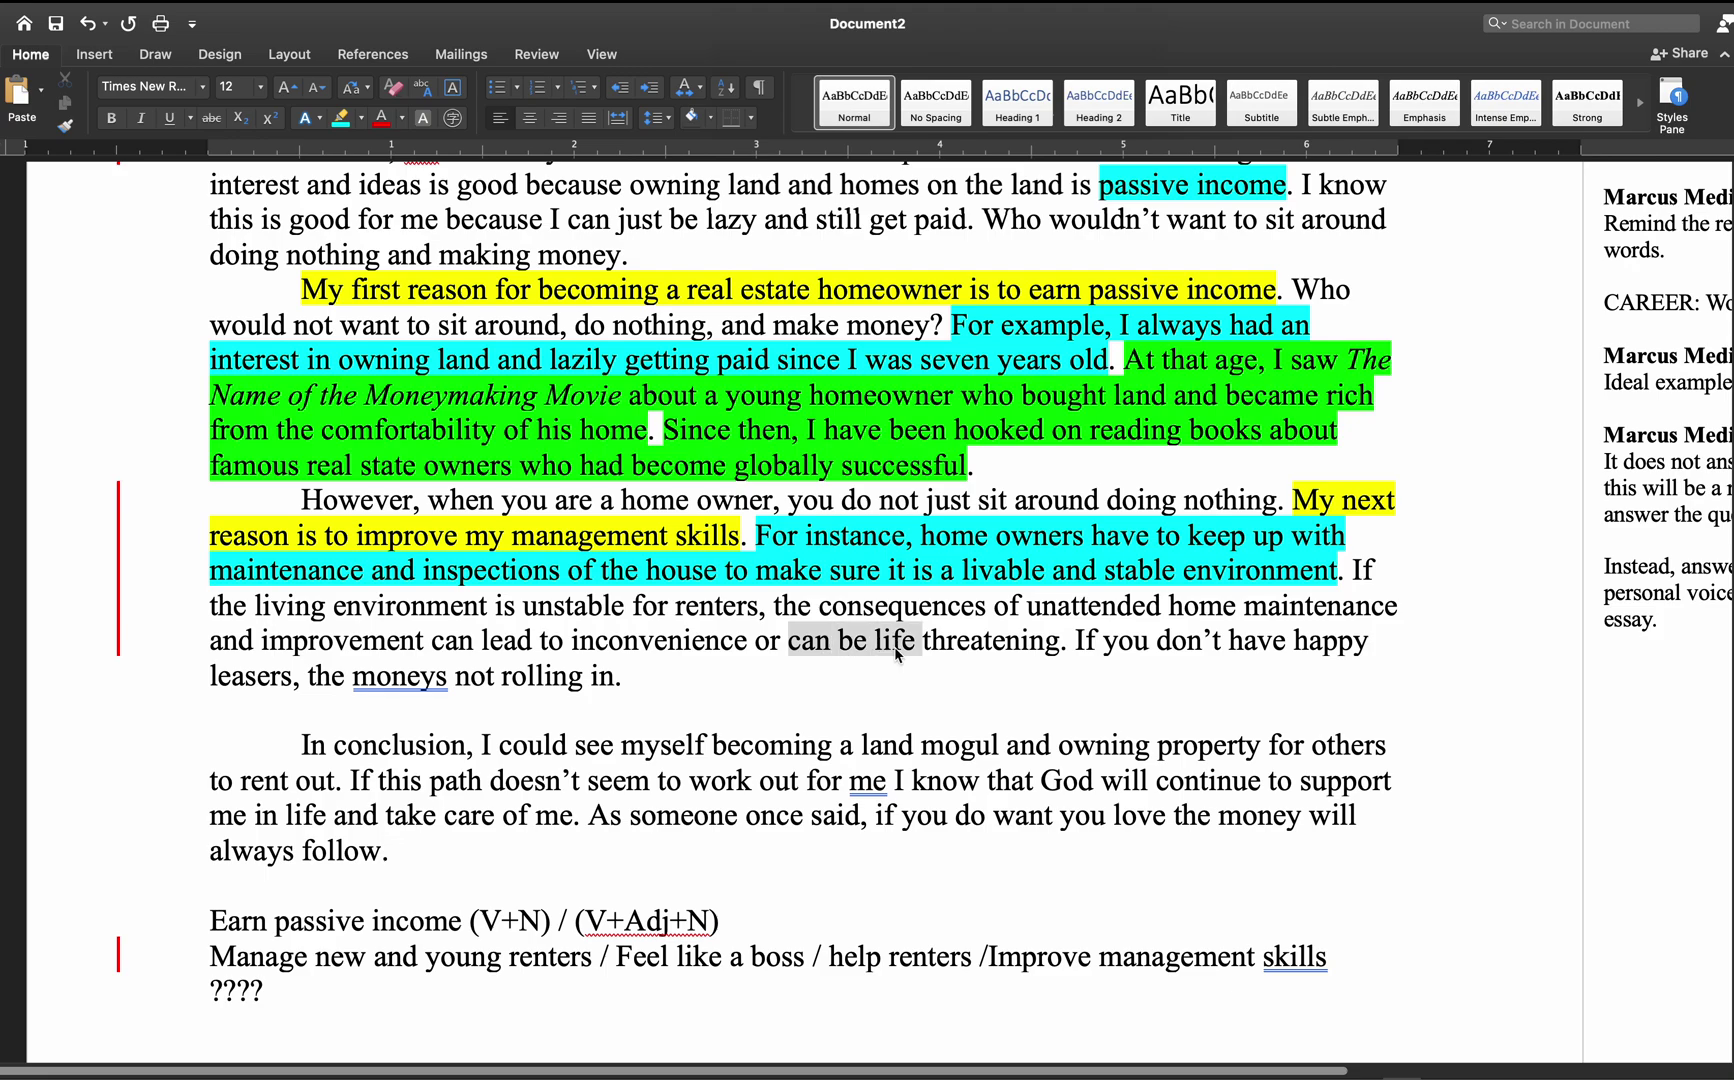
left_click(900, 652)
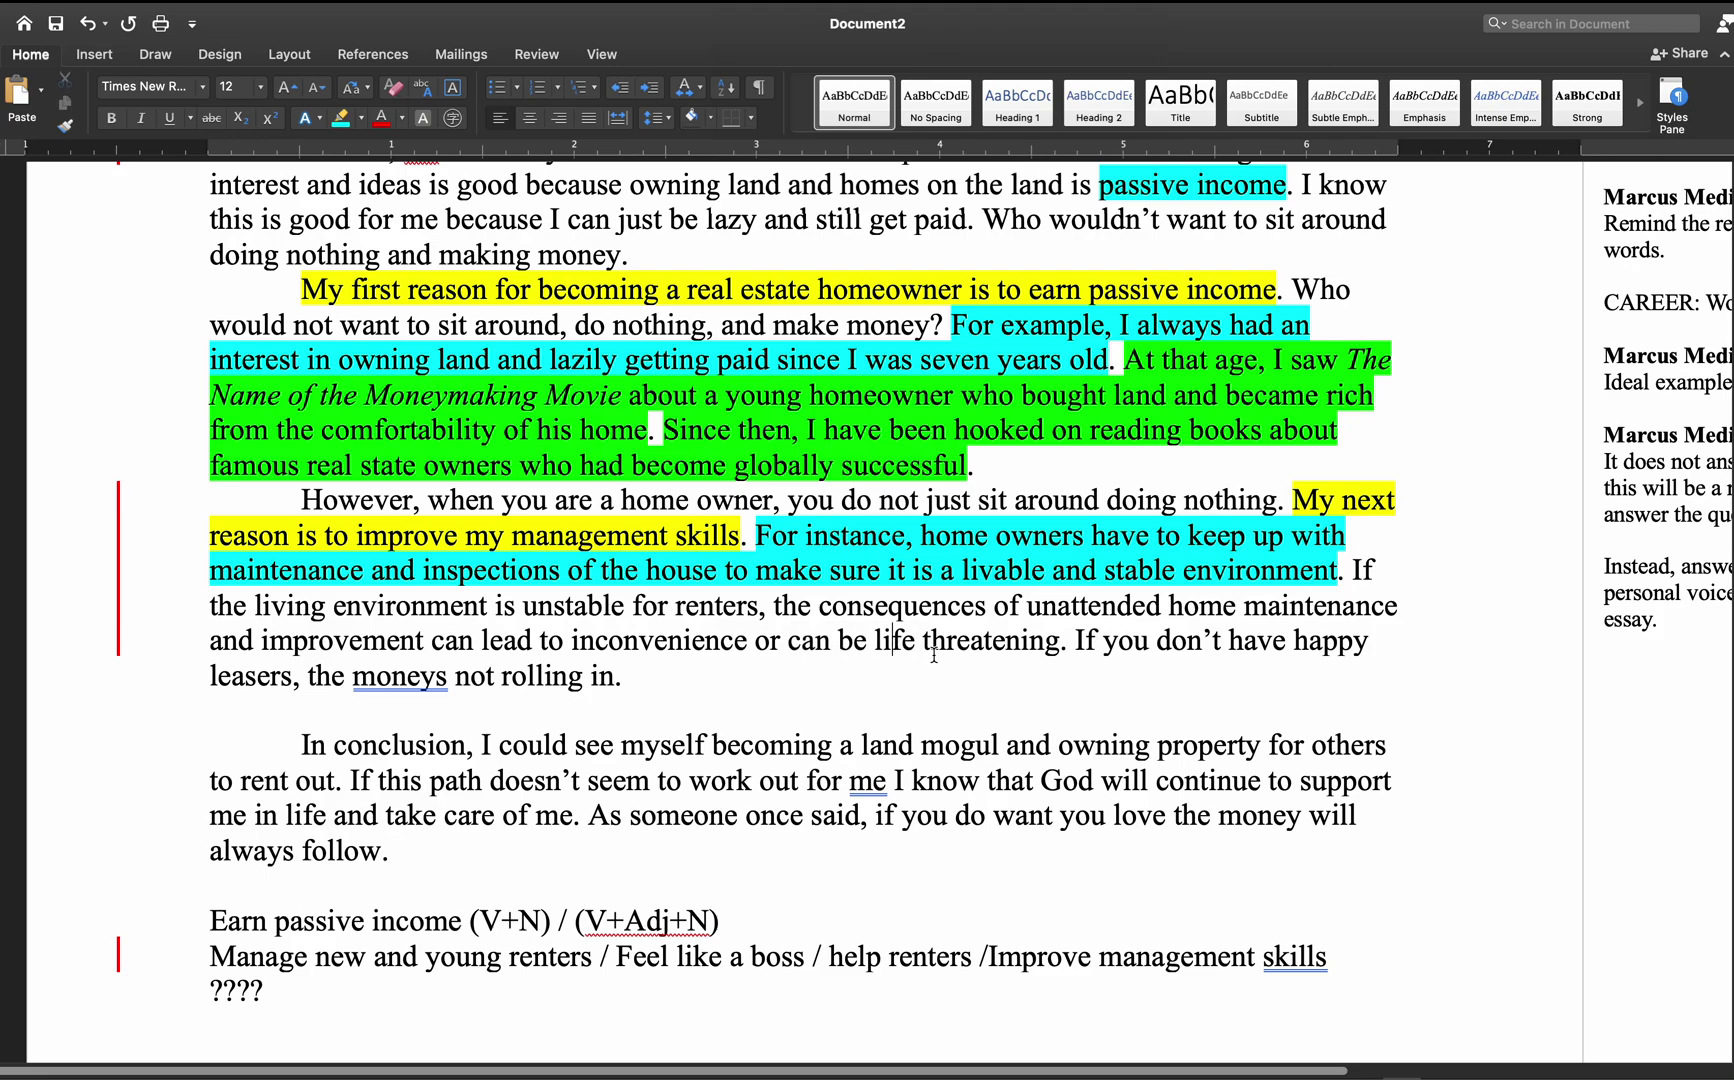
- Expand "don't" to "do not" in the sentence about happy leasers
left_click(1185, 650)
key("Right")
key("Right")
key("BackSpace")
type("o")
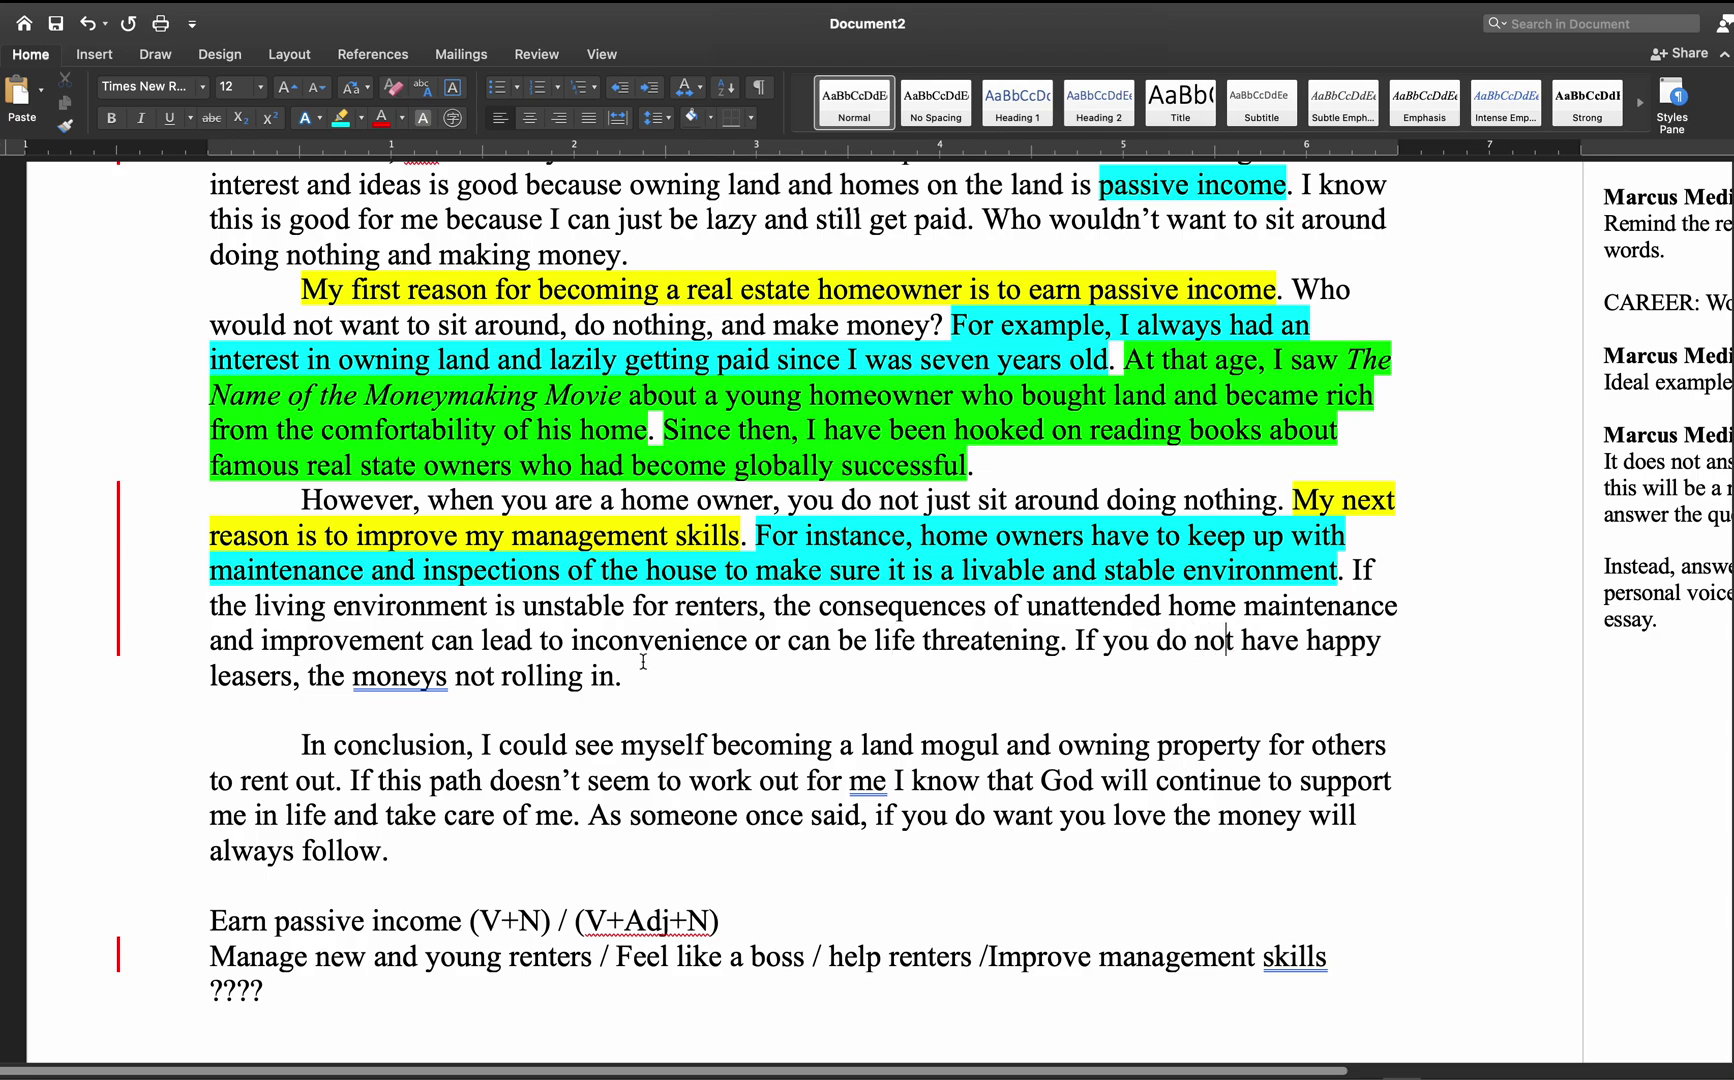
- Delete "If you do not have happy leasers" and join "the moneys not rolling in" to the previous sentence with ", and"
left_click(1077, 640)
left_click_drag(1077, 640, 302, 683)
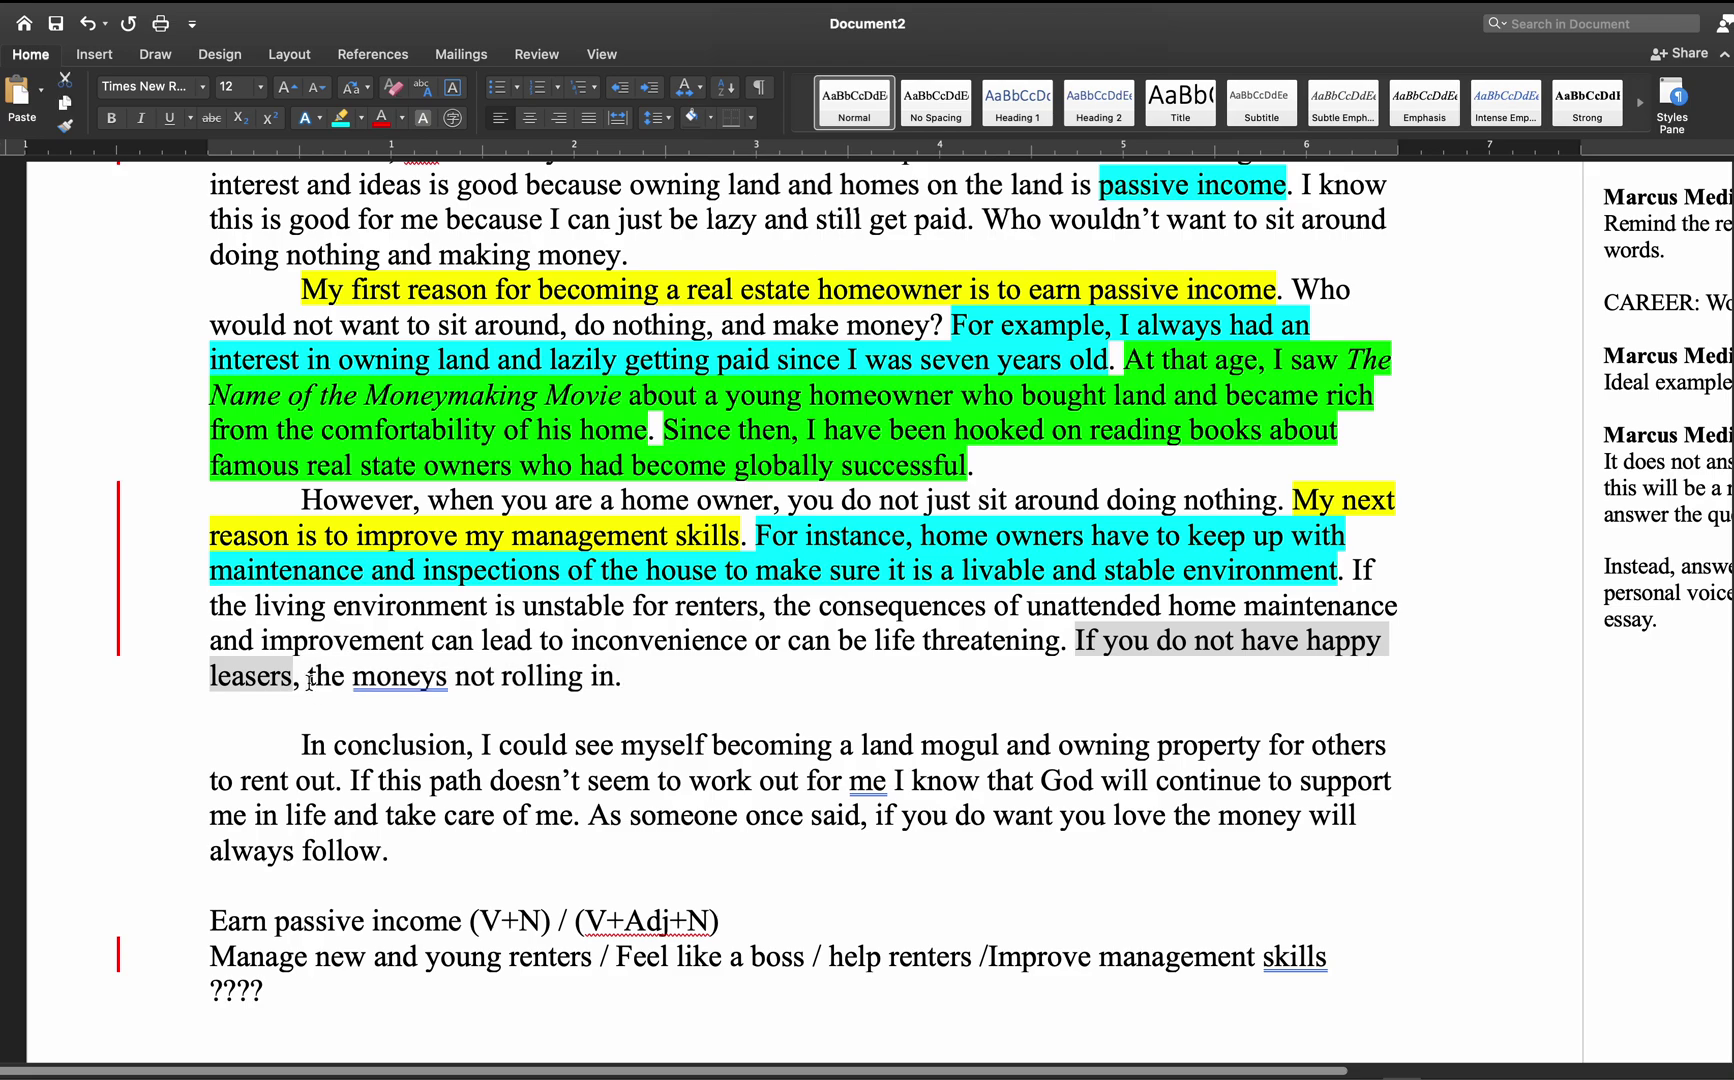
key("BackSpace")
key("BackSpace")
key("Right")
key("Right")
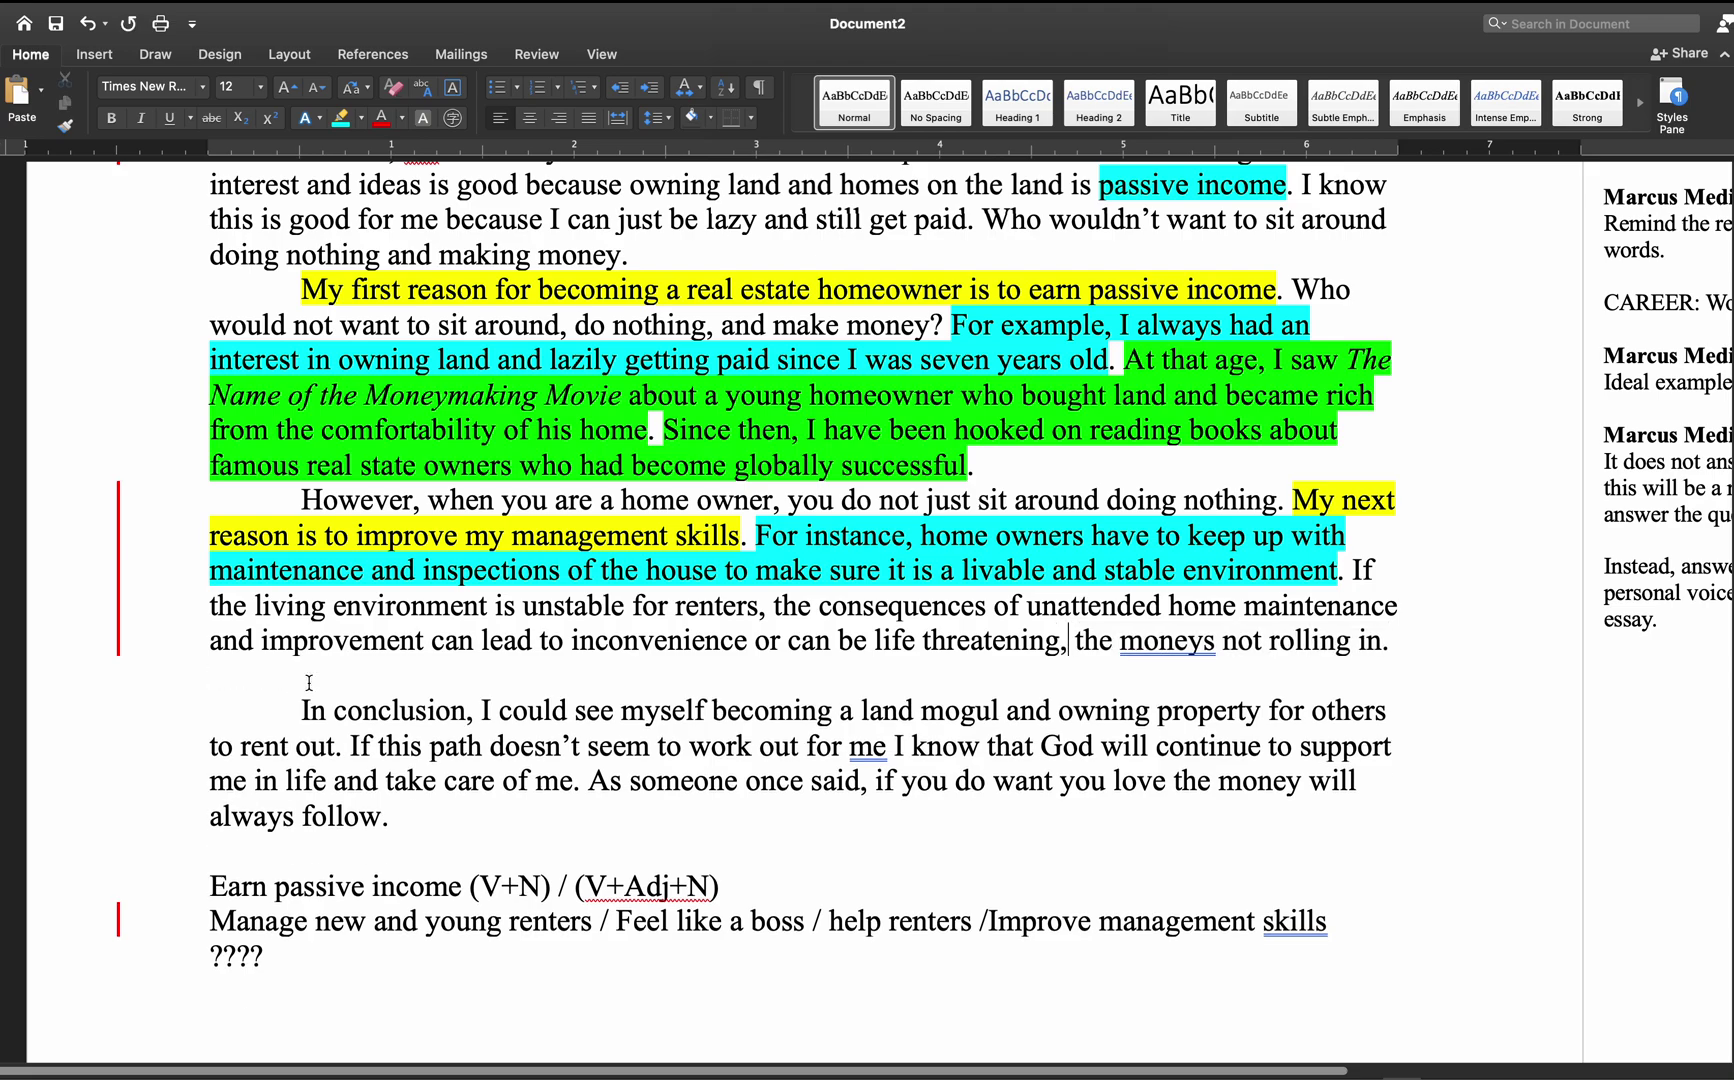
type("and")
key("Left")
key("Left")
key("Left")
key("Left")
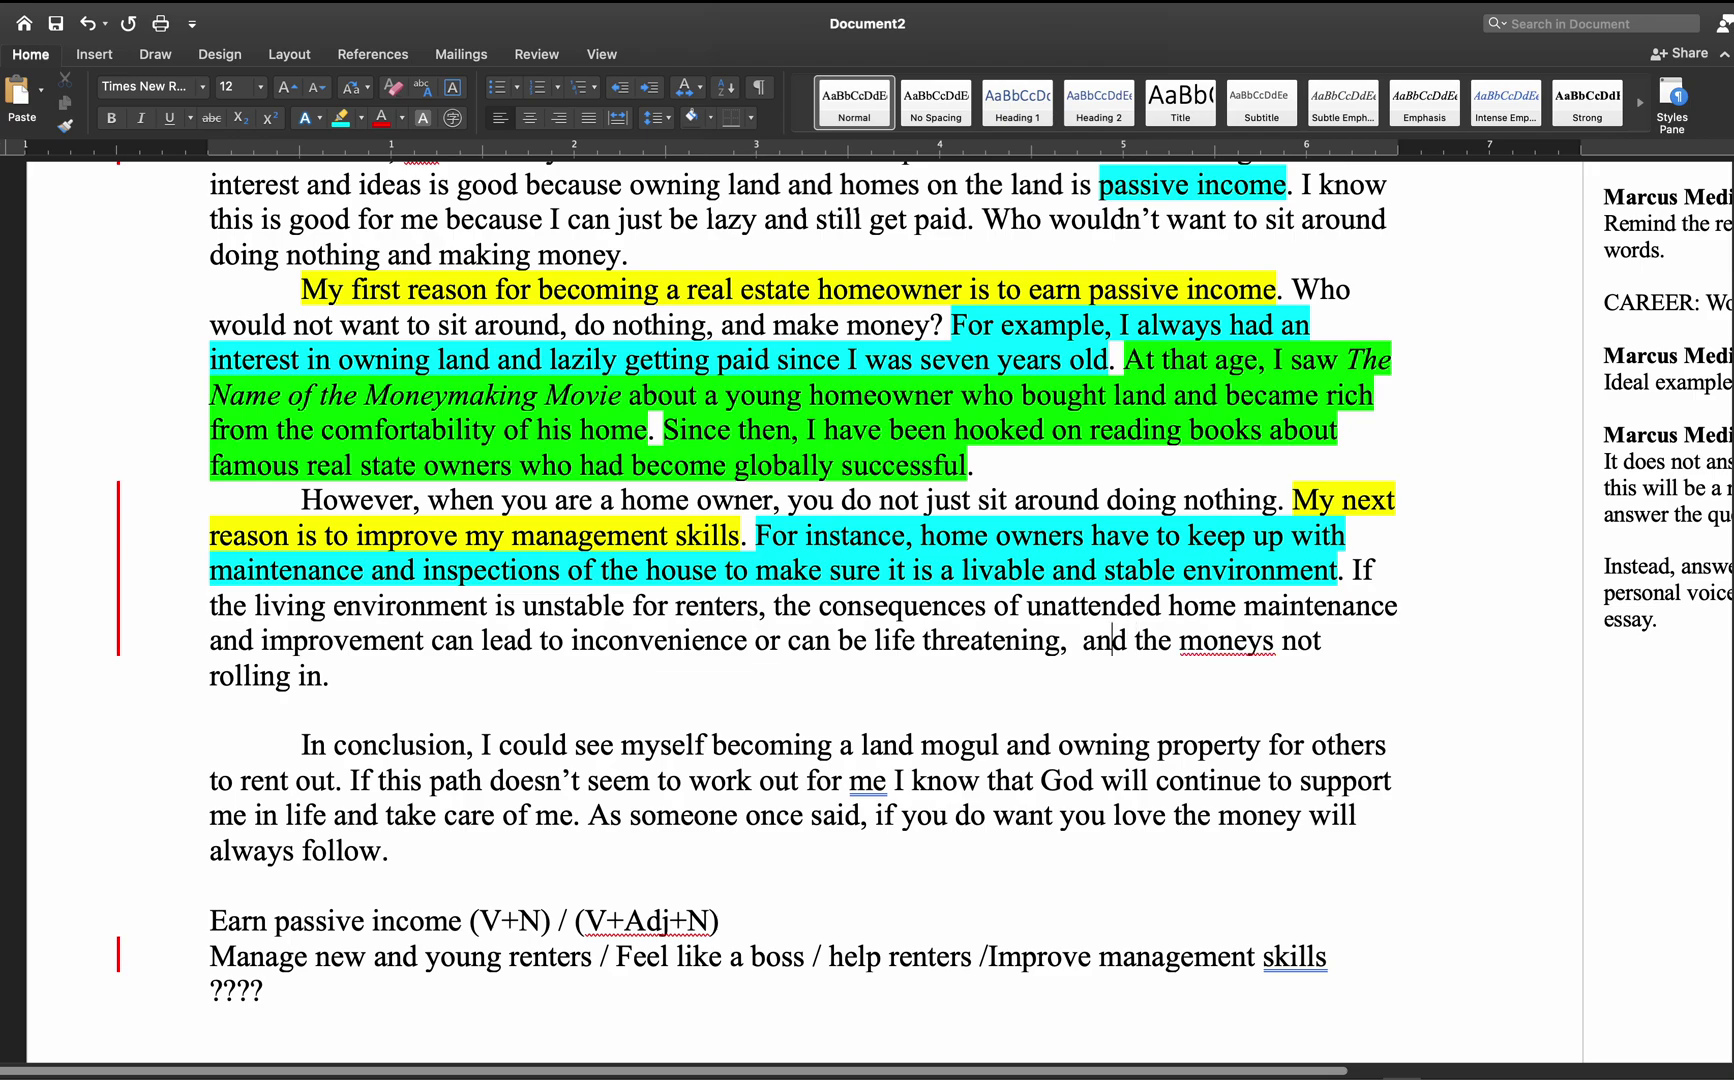
key("BackSpace")
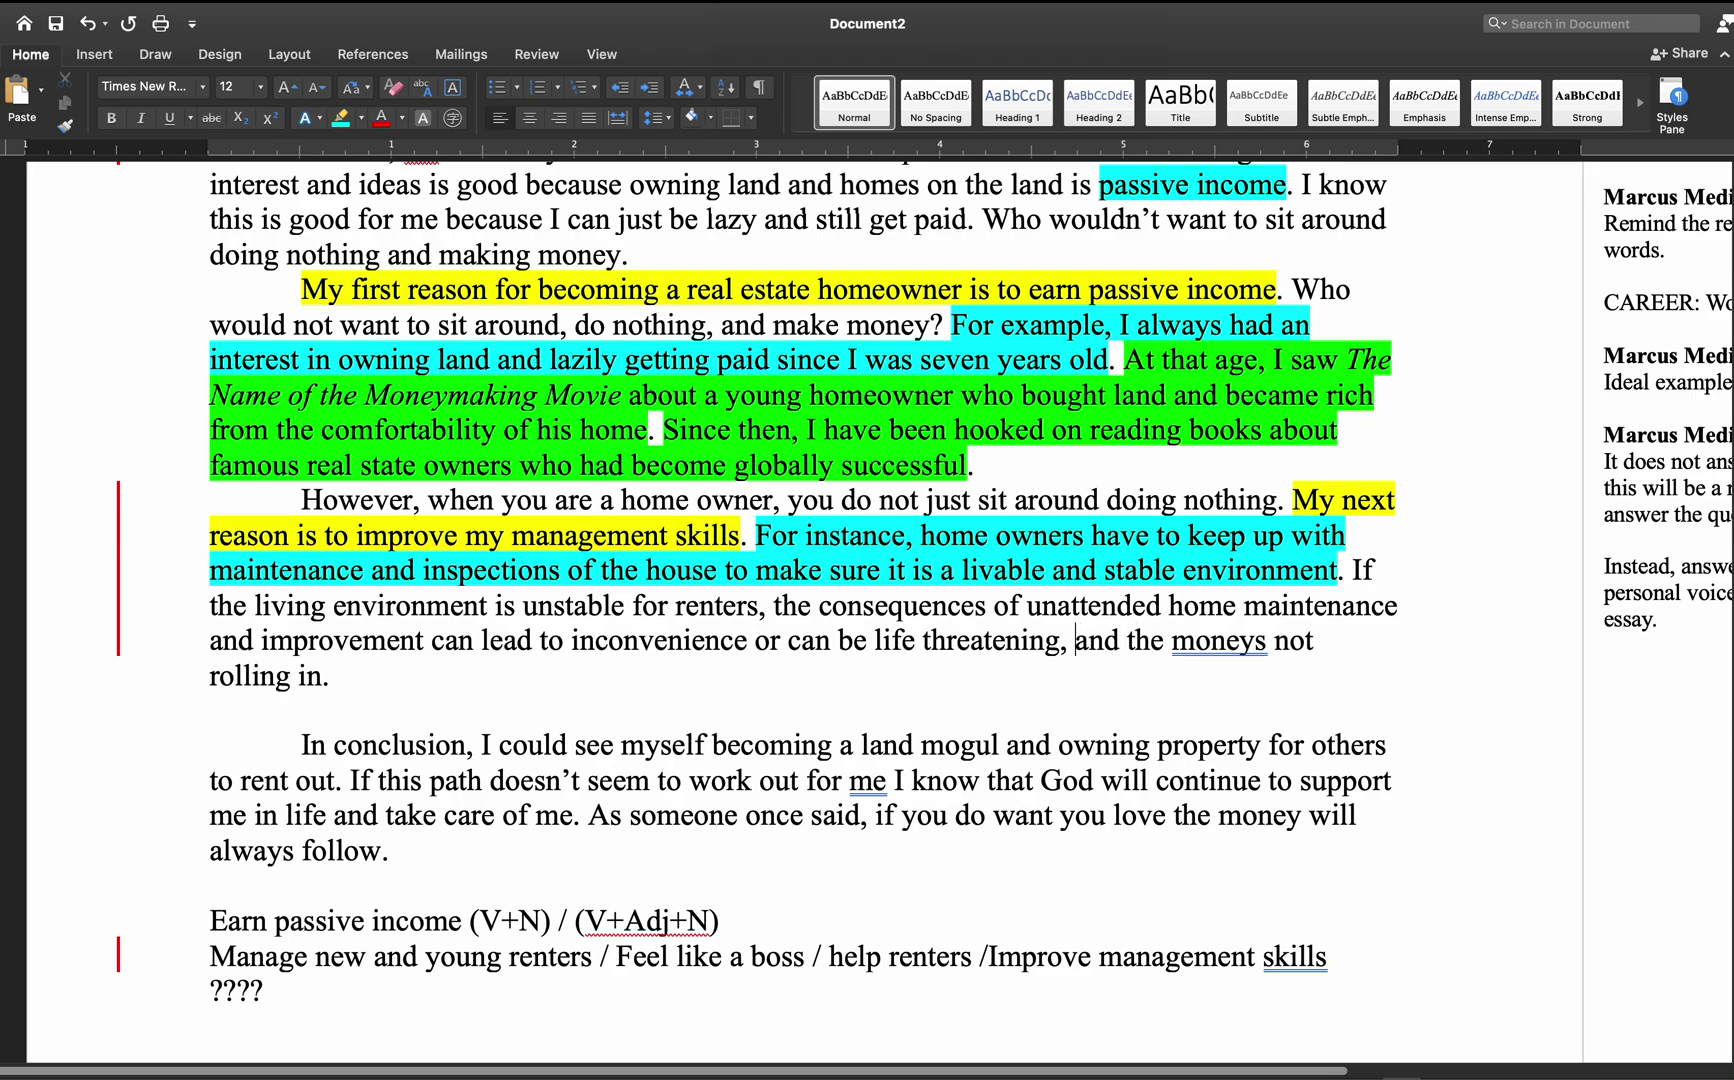
- Reword "the moneys not rolling in" as "the money will not roll in" at the end of the "However" paragraph
left_click(1254, 641)
type("will")
key("Delete")
left_click(297, 677)
key("BackSpace")
key("BackSpace")
key("BackSpace")
left_click(320, 677)
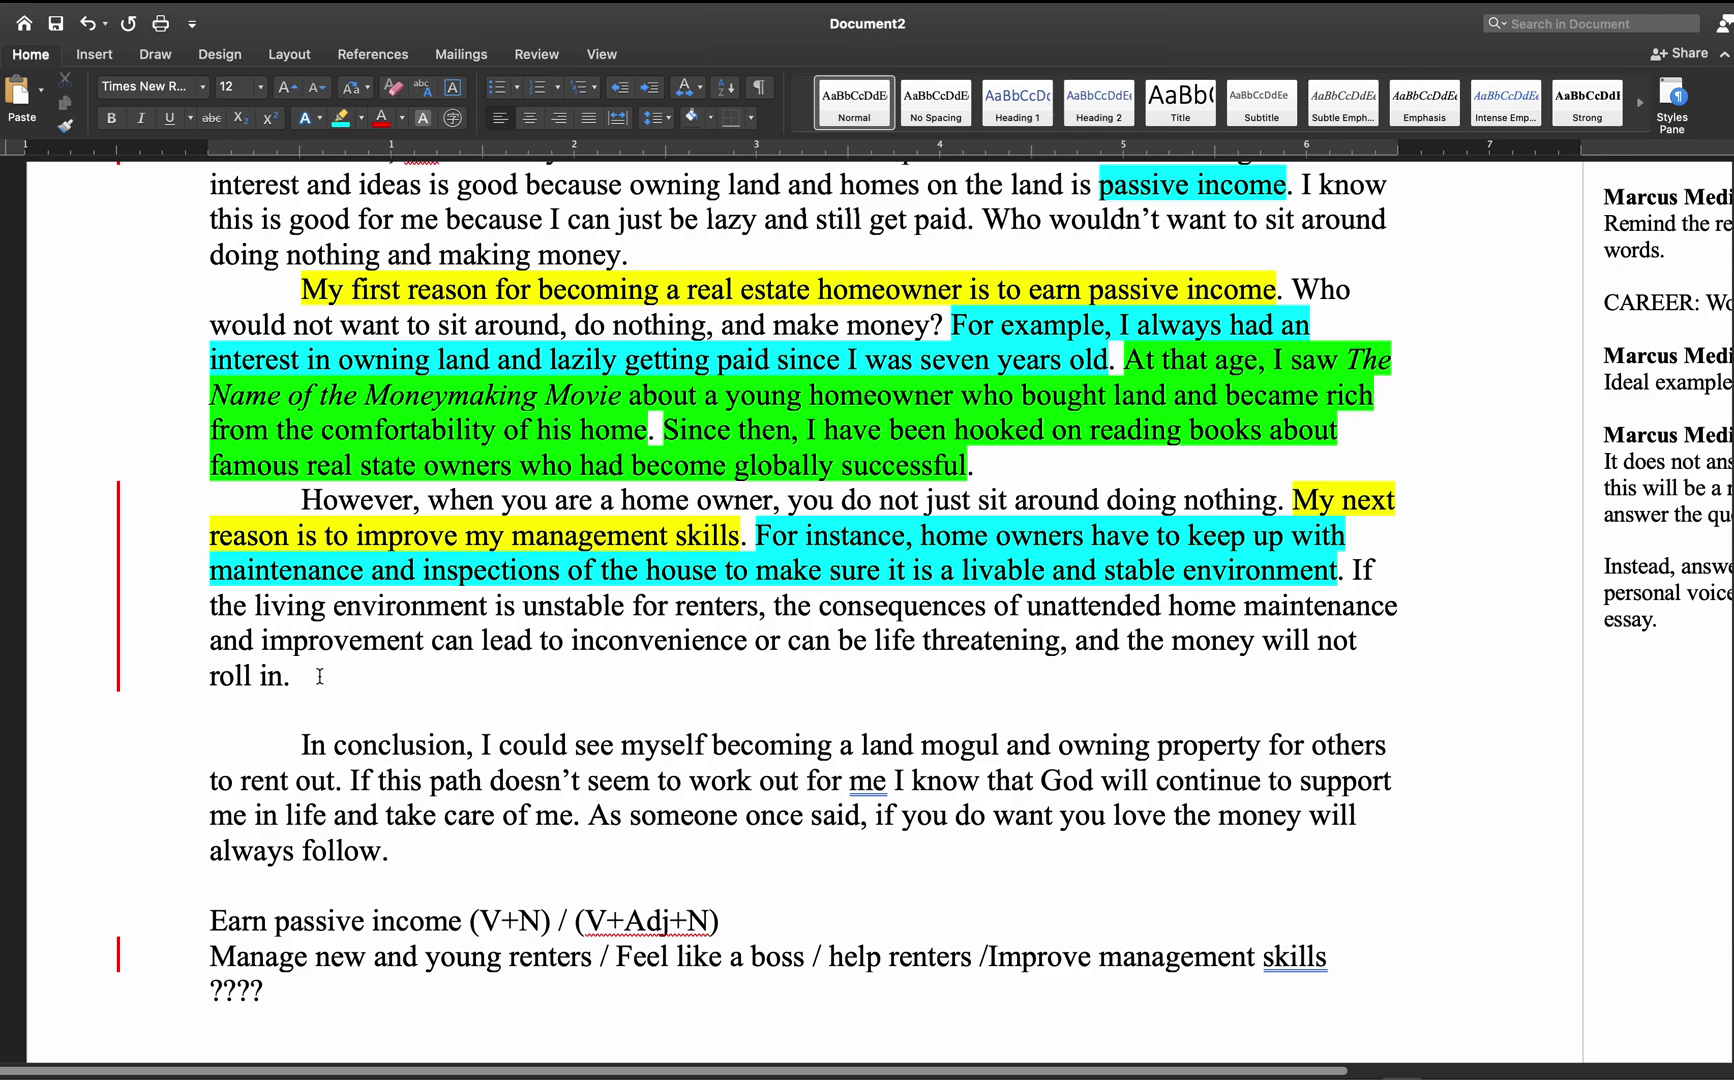
- Add the indented, italic note "One paragraph is missing." between the "However" paragraph and the conclusion
left_click(327, 712)
type("---")
key("BackSpace")
key("BackSpace")
key("BackSpace")
key("Tab")
type("A middingl")
key("BackSpace")
key("BackSpace")
key("BackSpace")
key("BackSpace")
key("BackSpace")
key("BackSpace")
type("s")
key("BackSpace")
key("BackSpace")
key("BackSpace")
key("BackSpace")
key("BackSpace")
key("BackSpace")
type("One paragrap")
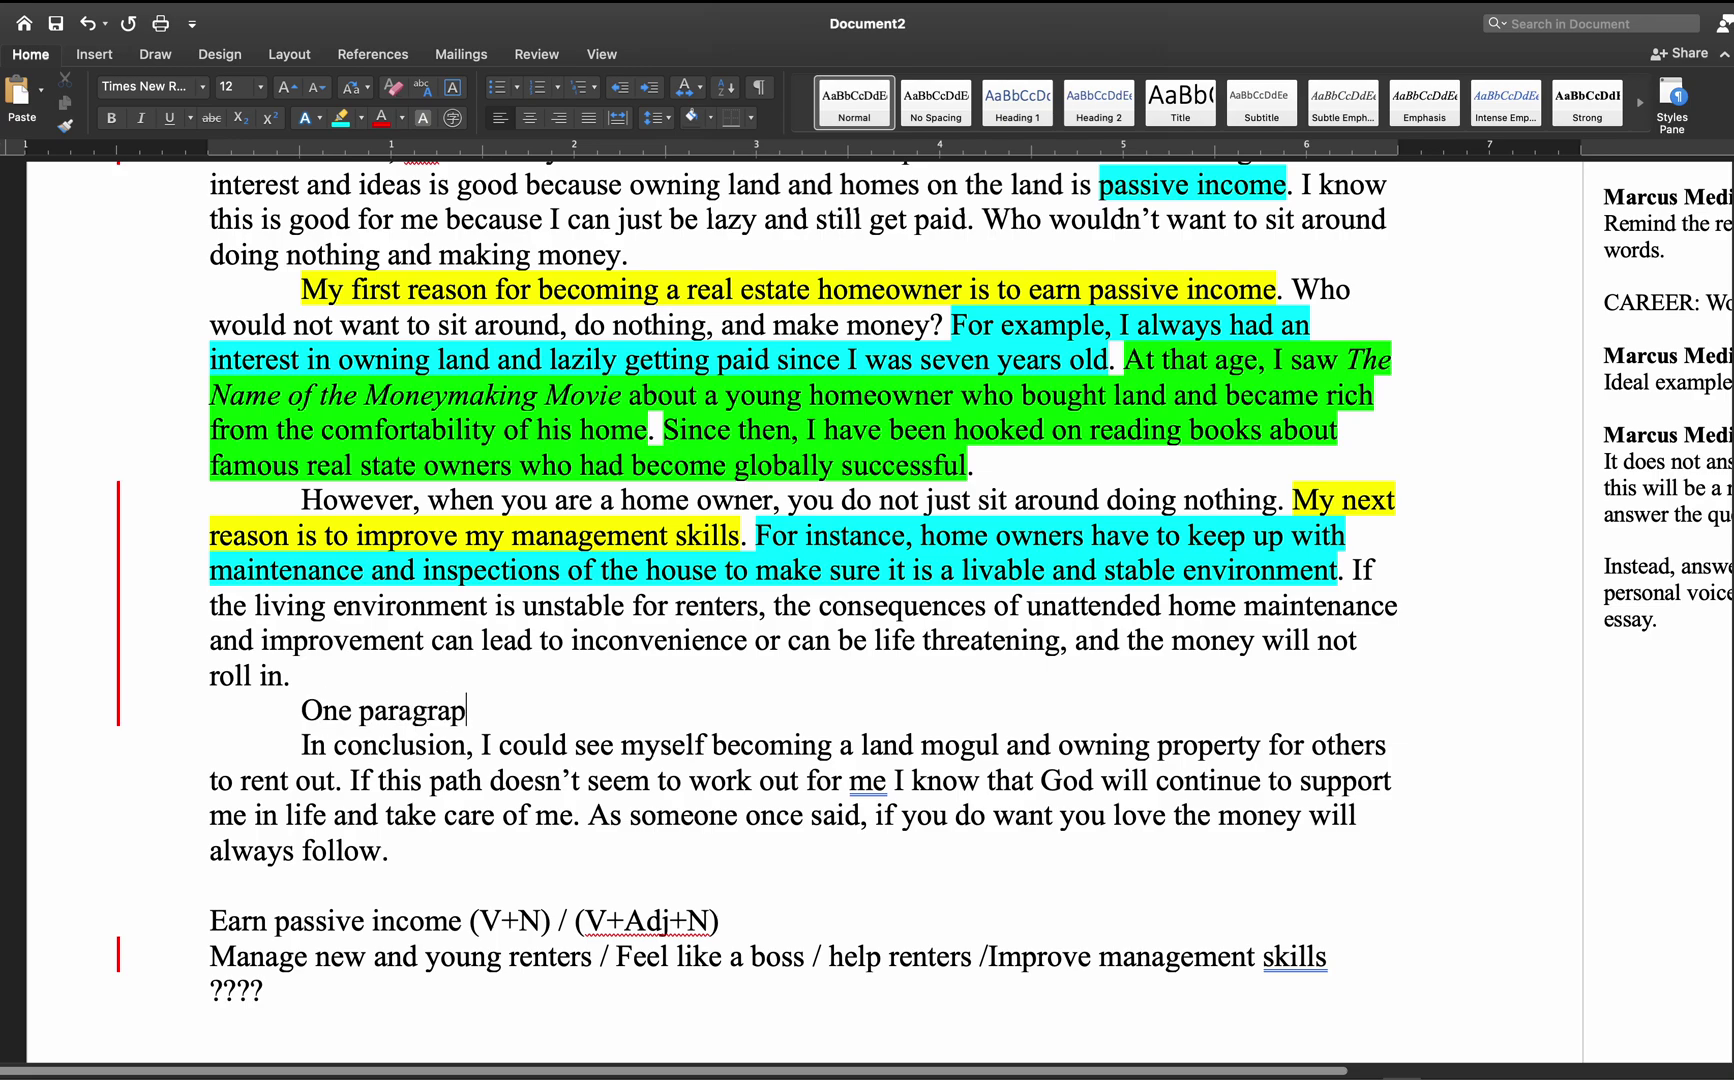
type("h is missing.")
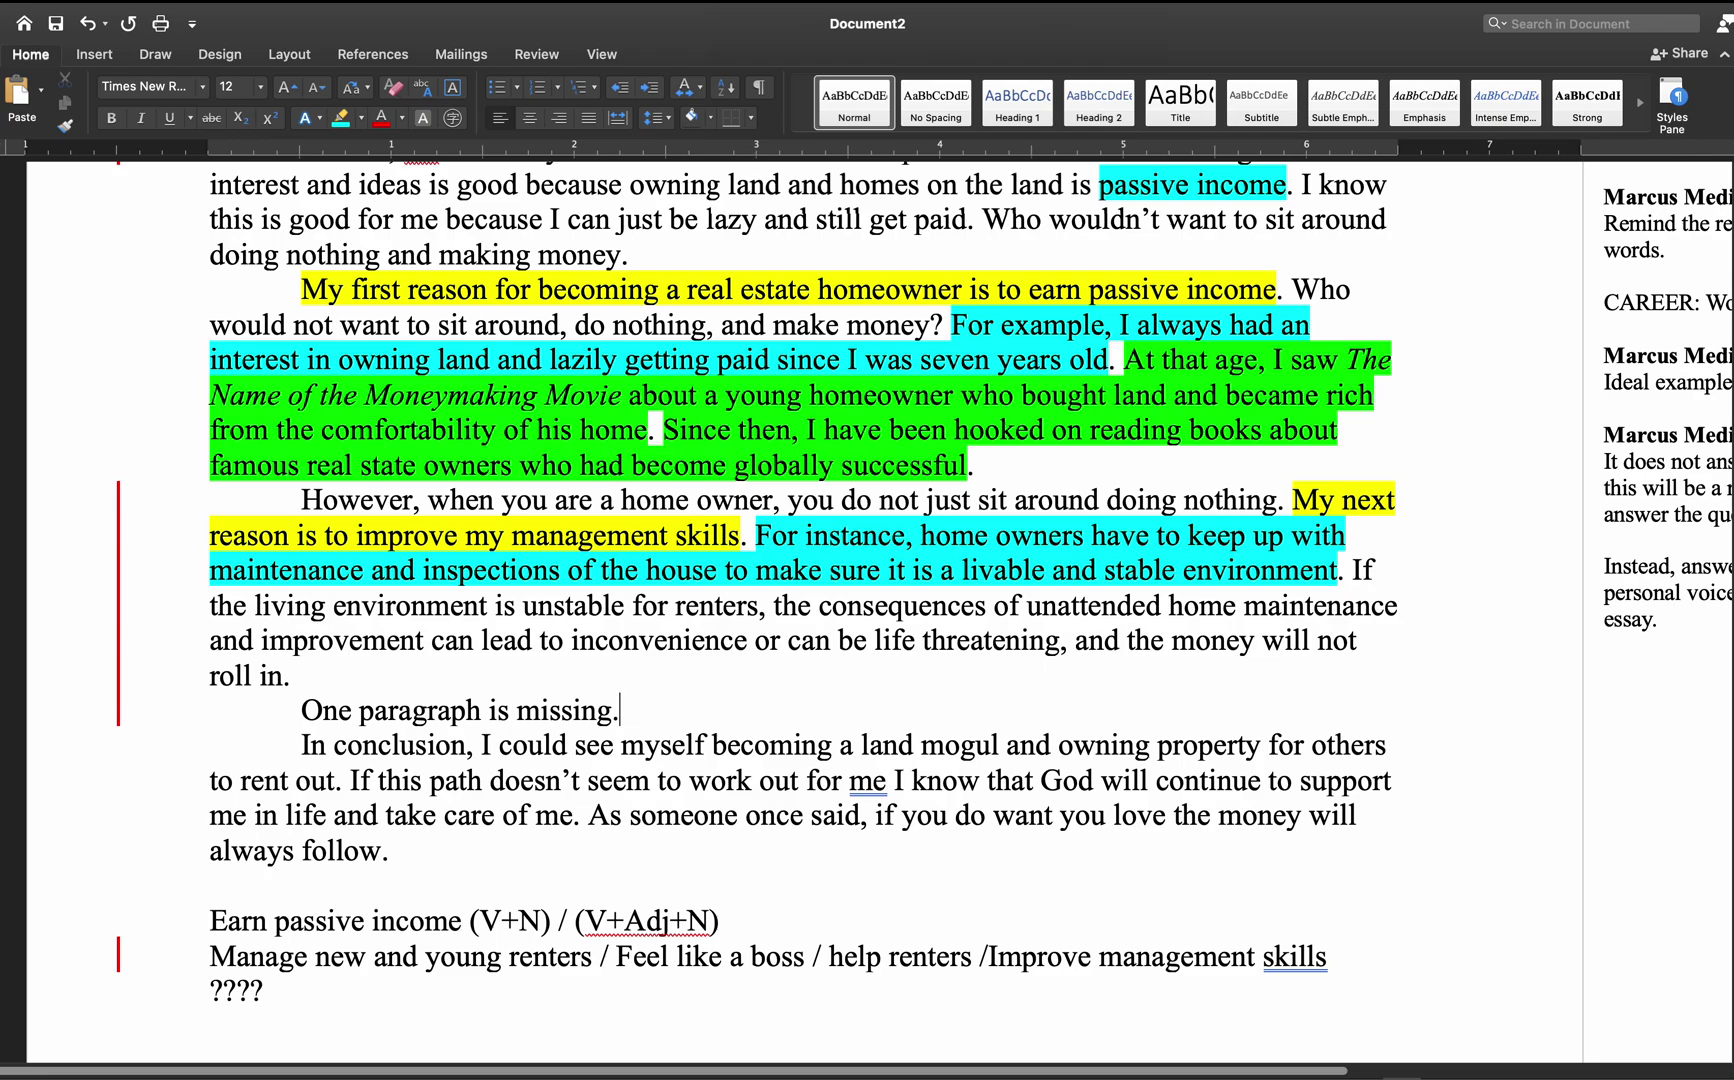
left_click_drag(302, 712, 605, 720)
key("super+i")
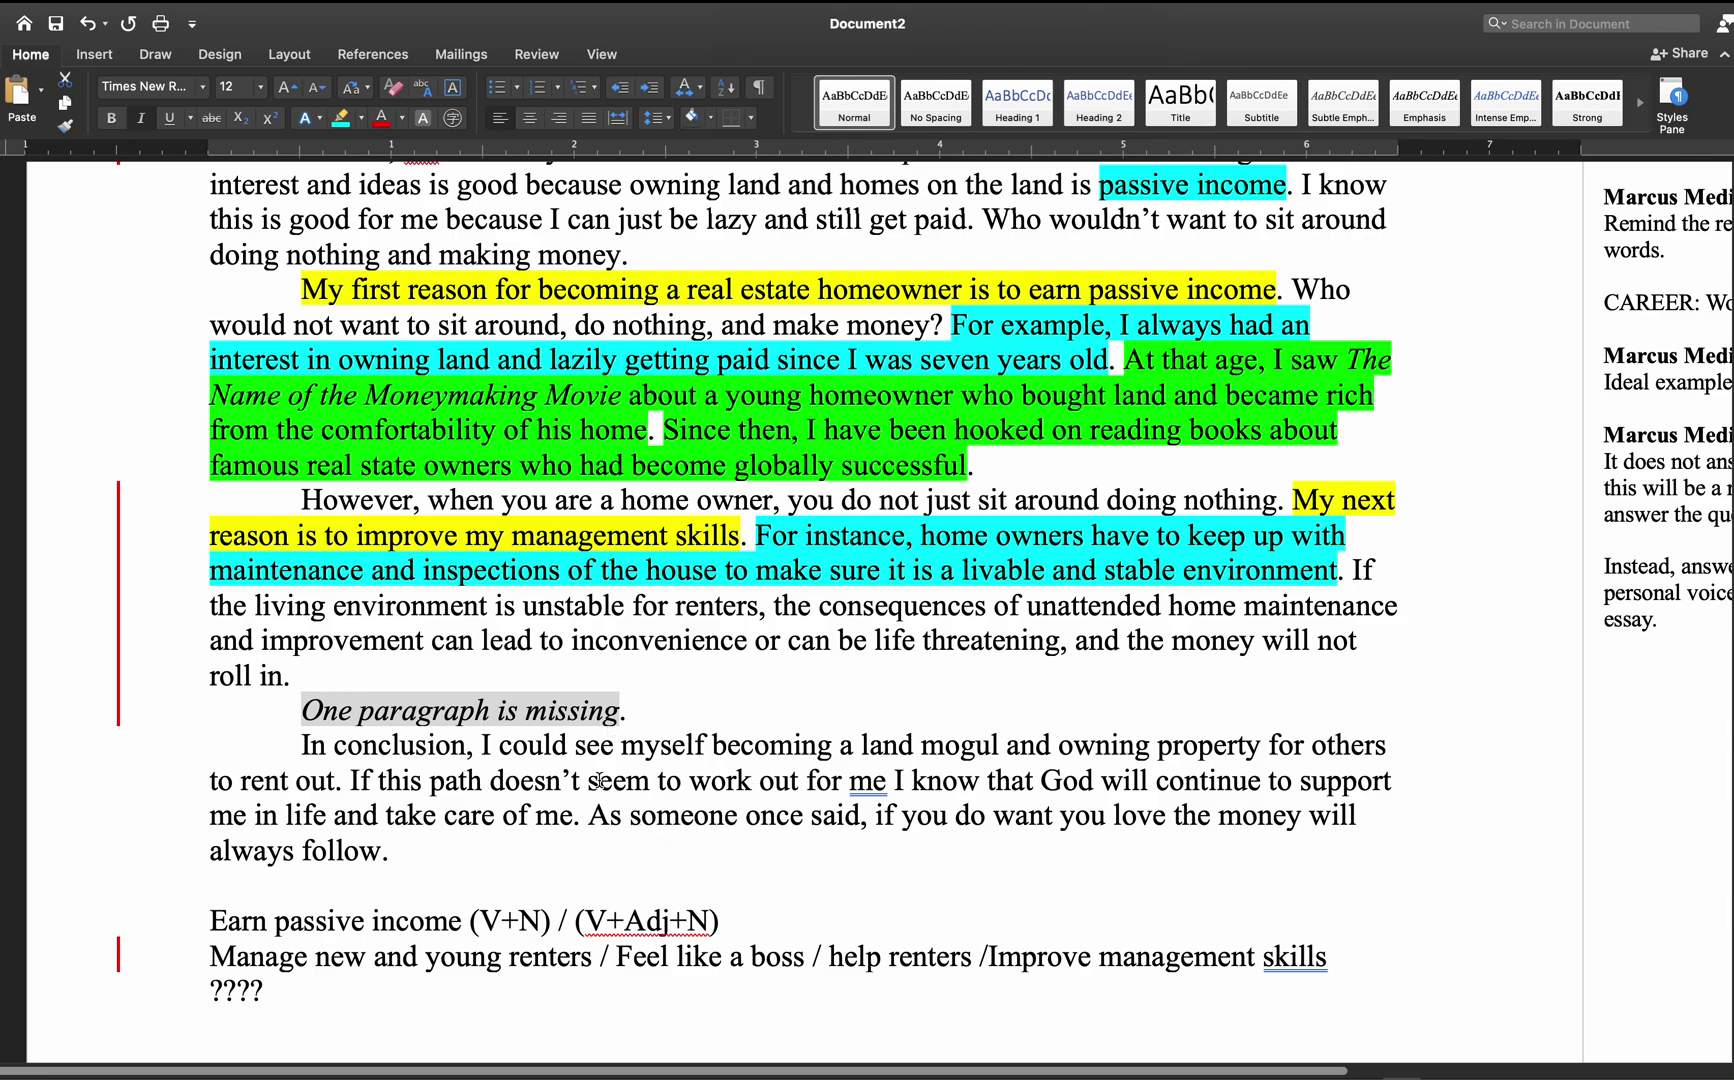
- Insert "one day" after "becoming a land mogul" in the conclusion's first sentence
left_click(1007, 745)
type("one day")
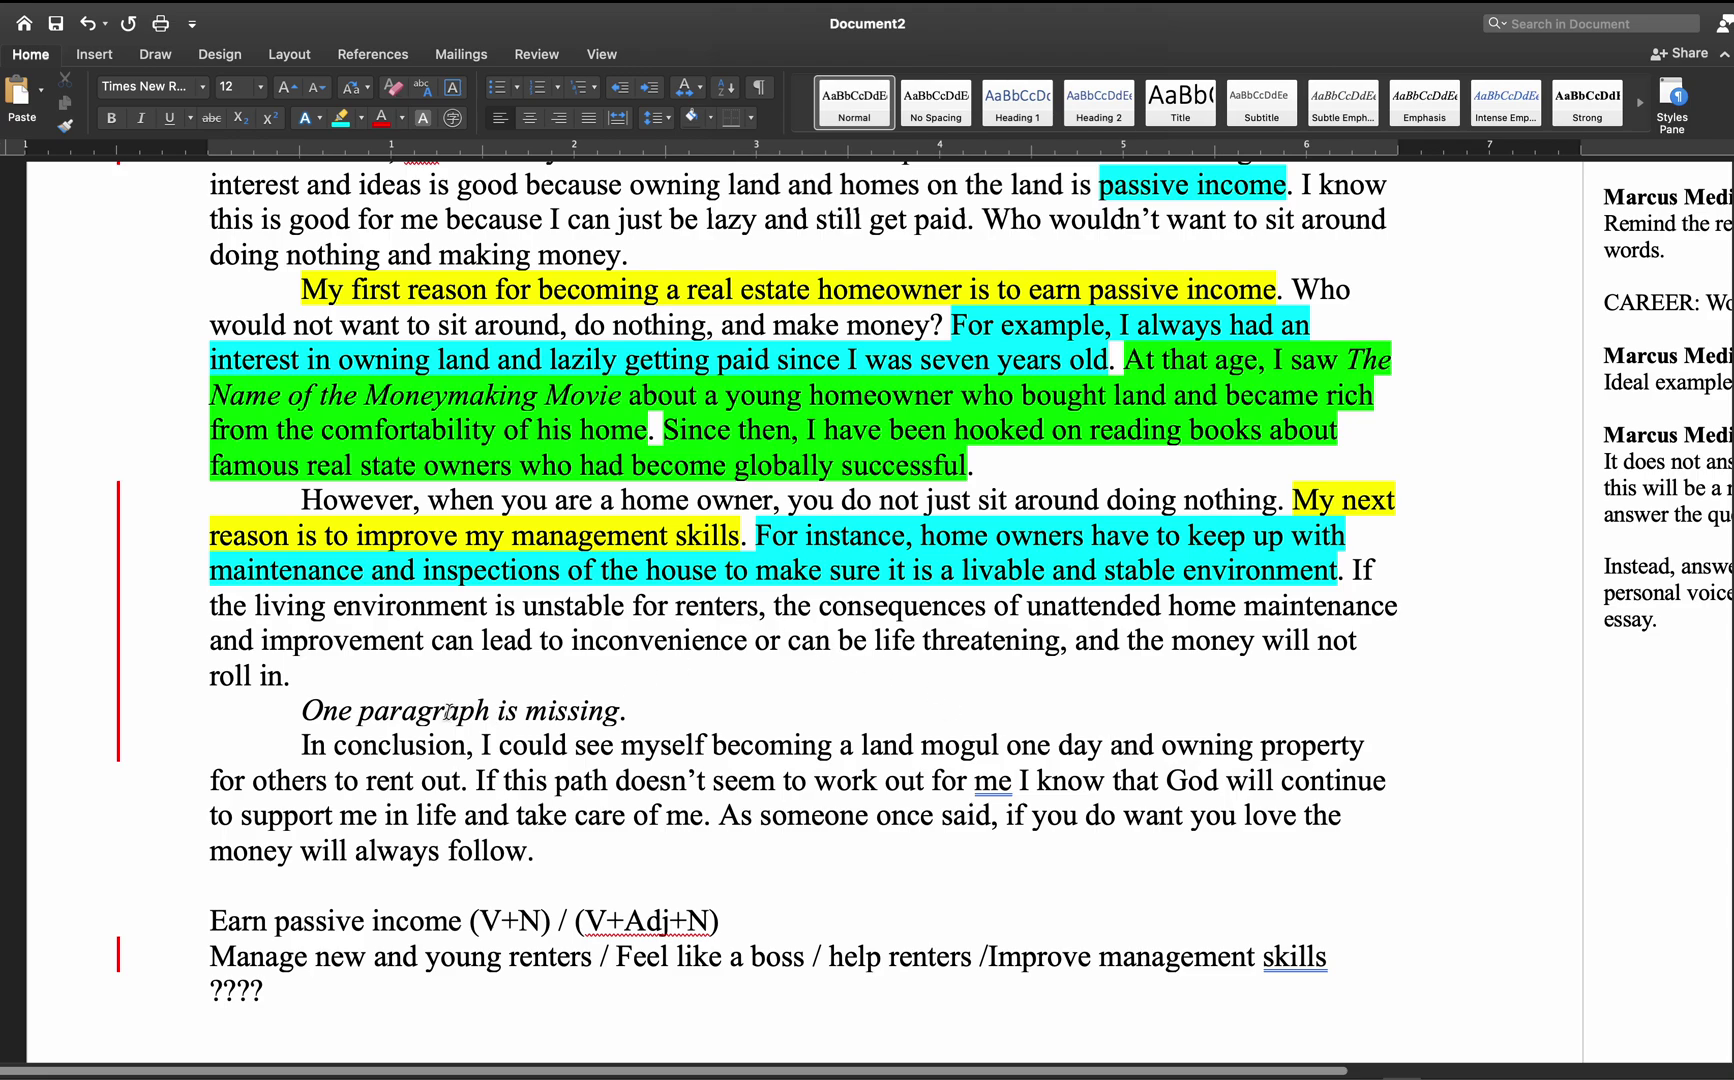
- Comment on "One paragraph": "When you have enough real estate experience, do you think you will become a mogul, like YOU KNOW WHO?", italicizing the last three words
left_click_drag(303, 712, 448, 720)
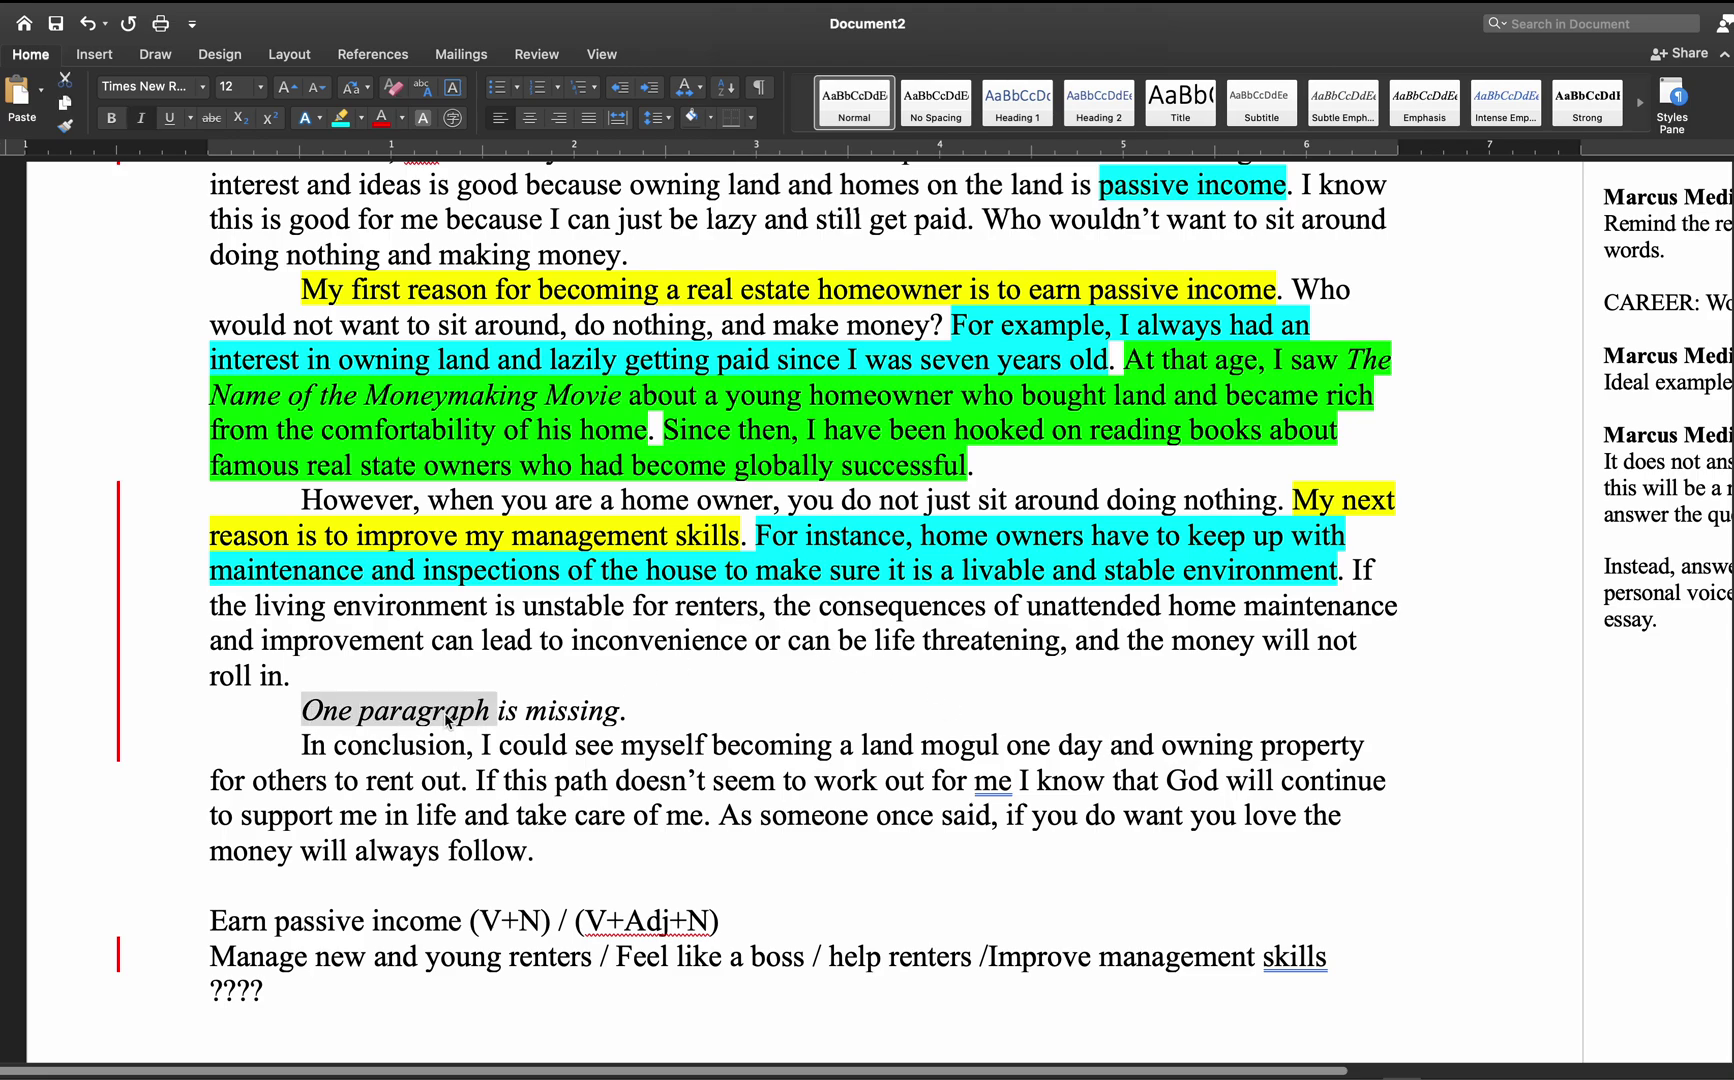
right_click(448, 720)
left_click(510, 988)
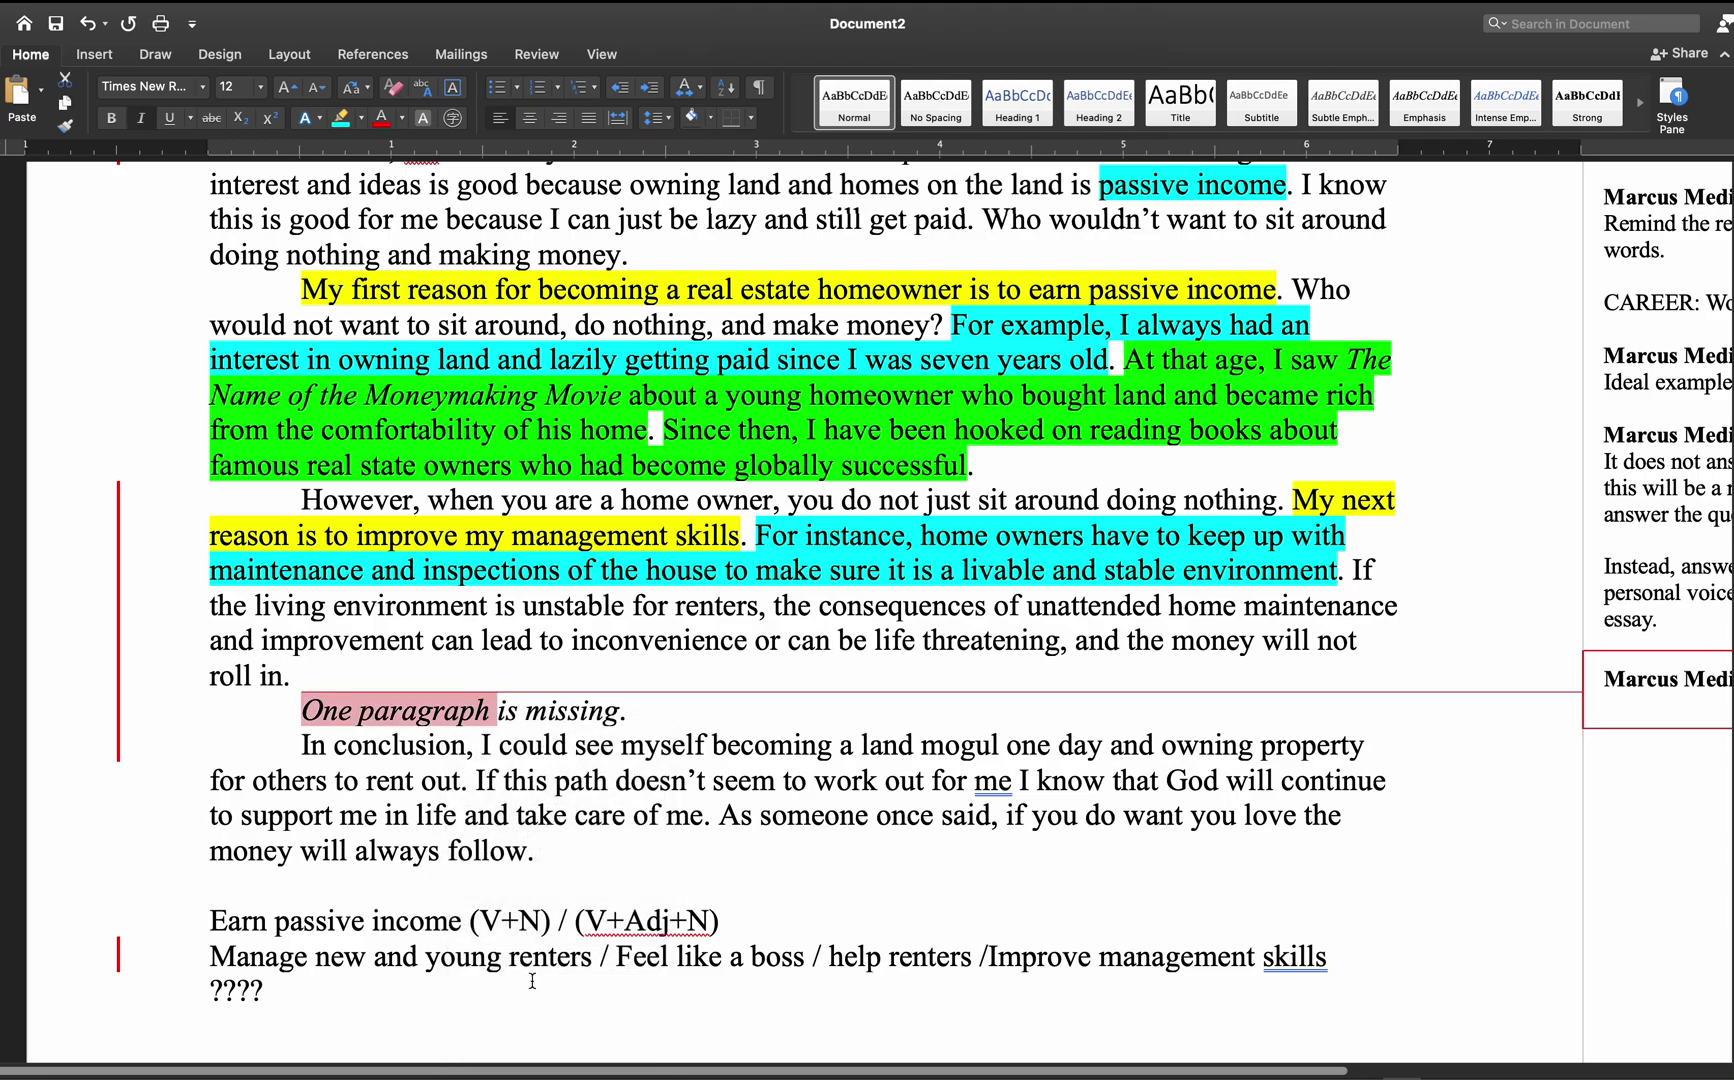
type("When you have ")
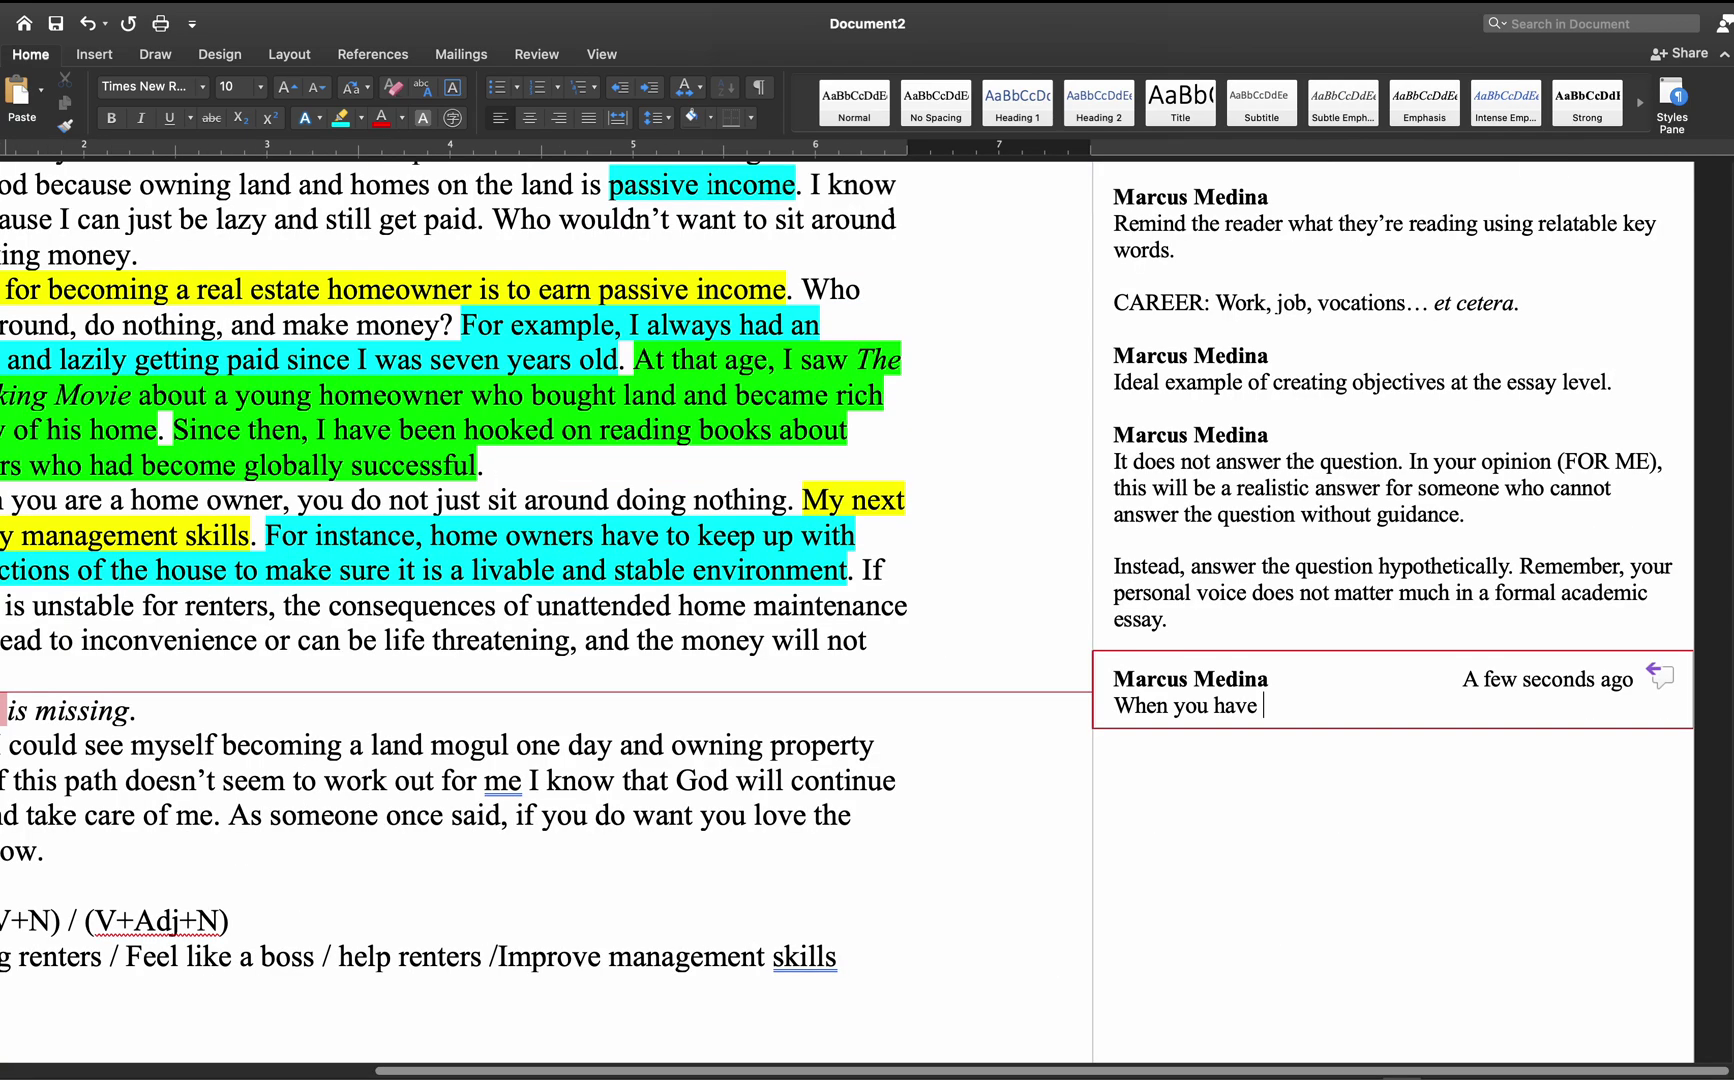
type("enough real estate")
type("exp")
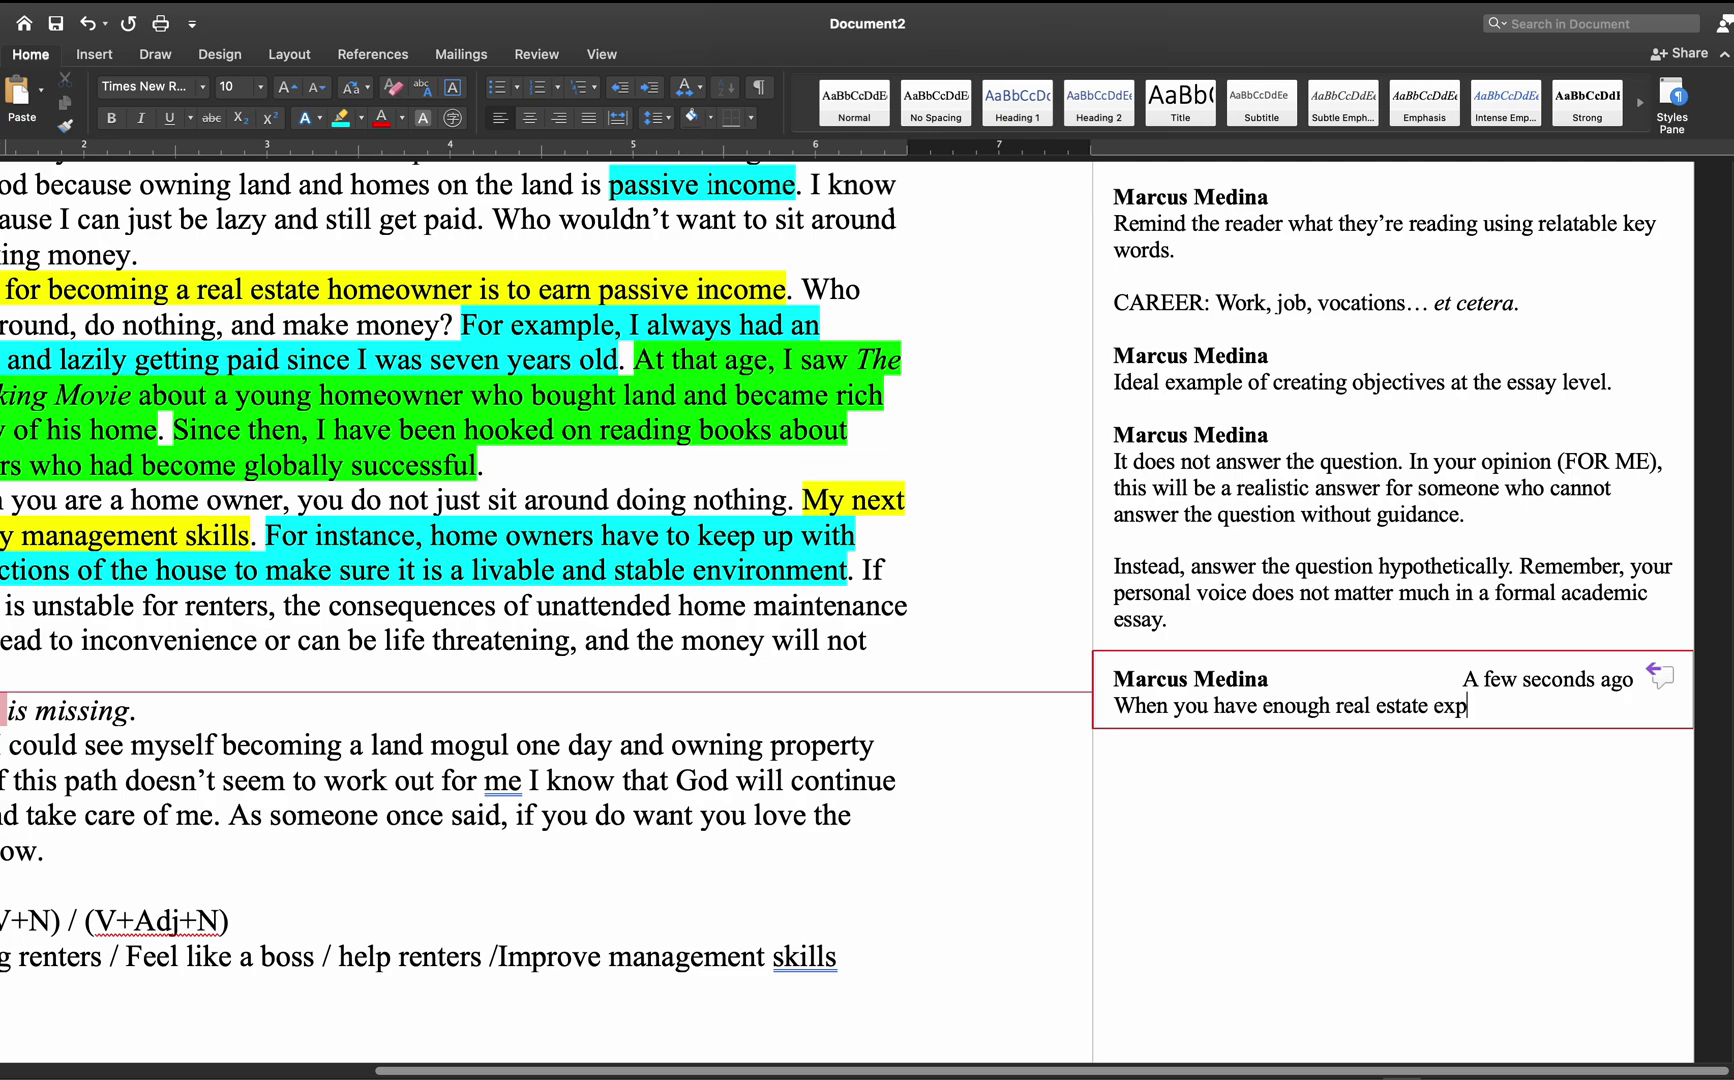
type("erience, do you th")
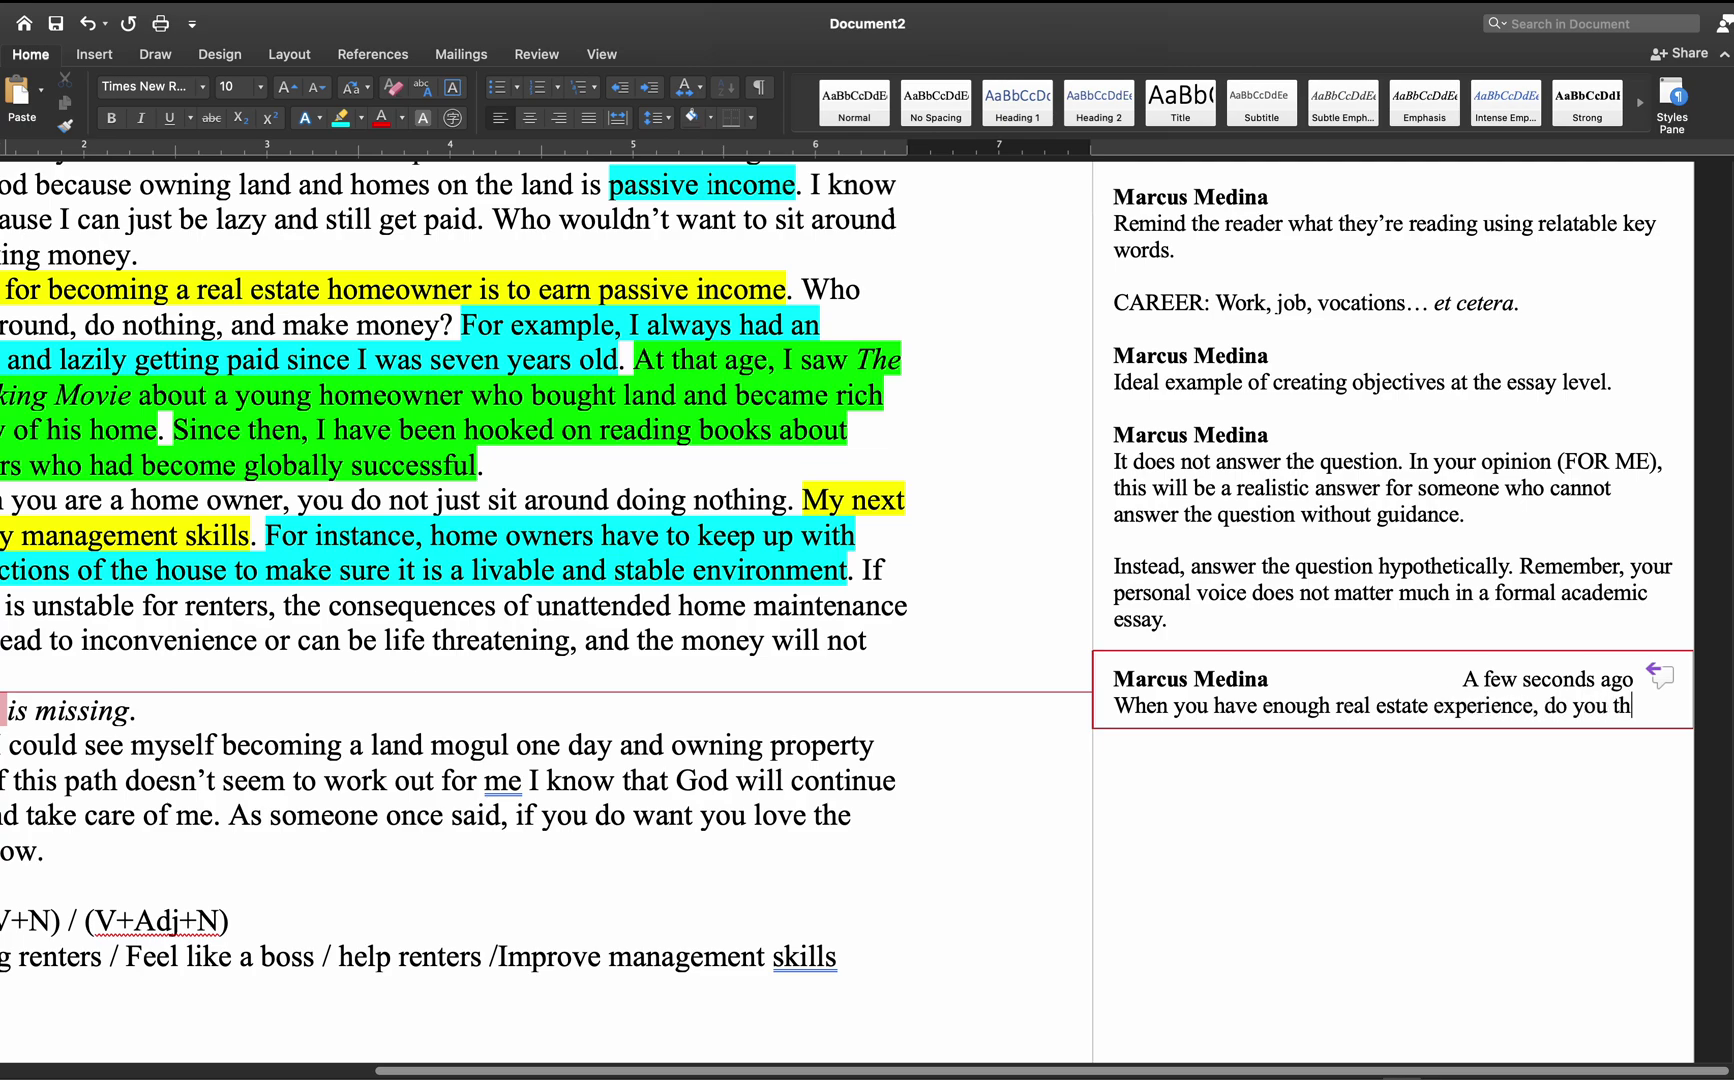
type("ink you will be")
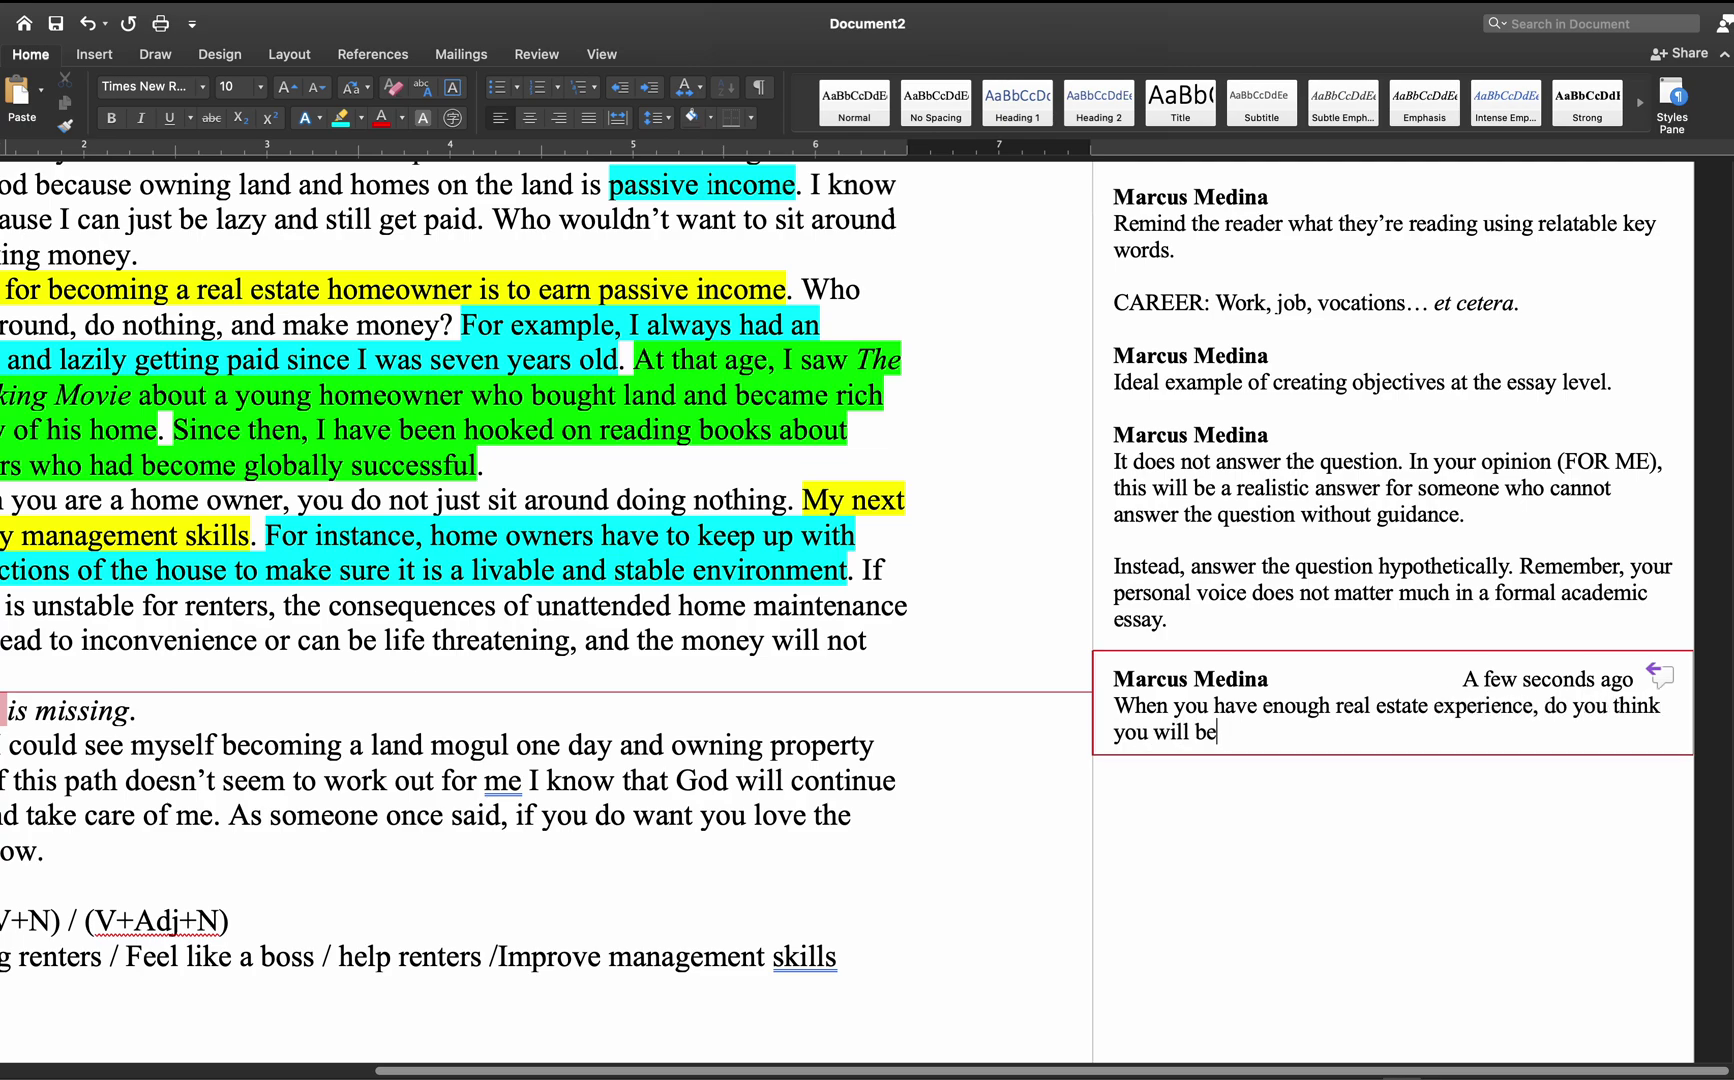
type("come a mogul like")
key("BackSpace")
key("BackSpace")
key("BackSpace")
key("BackSpace")
key("BackSpace")
type(", like ")
type("WH")
key("BackSpace")
key("BackSpace")
type("YOU KNOW WHO?")
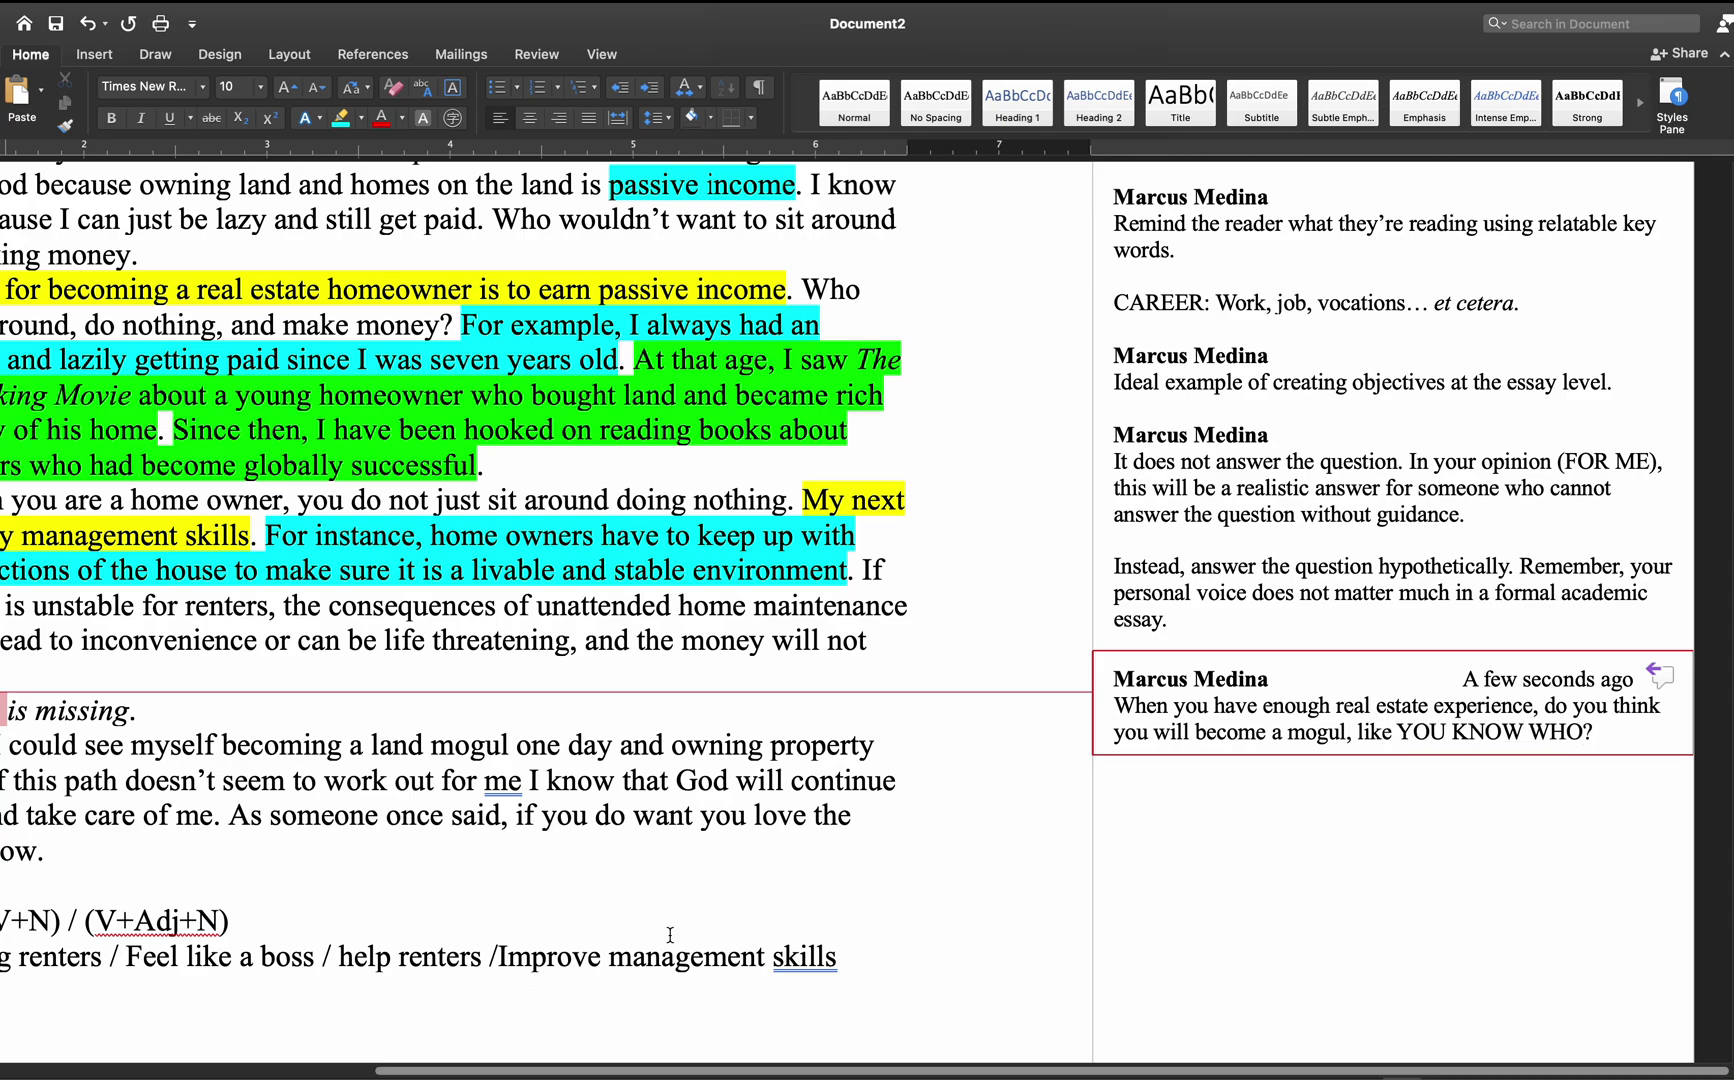
left_click_drag(1399, 734, 1574, 738)
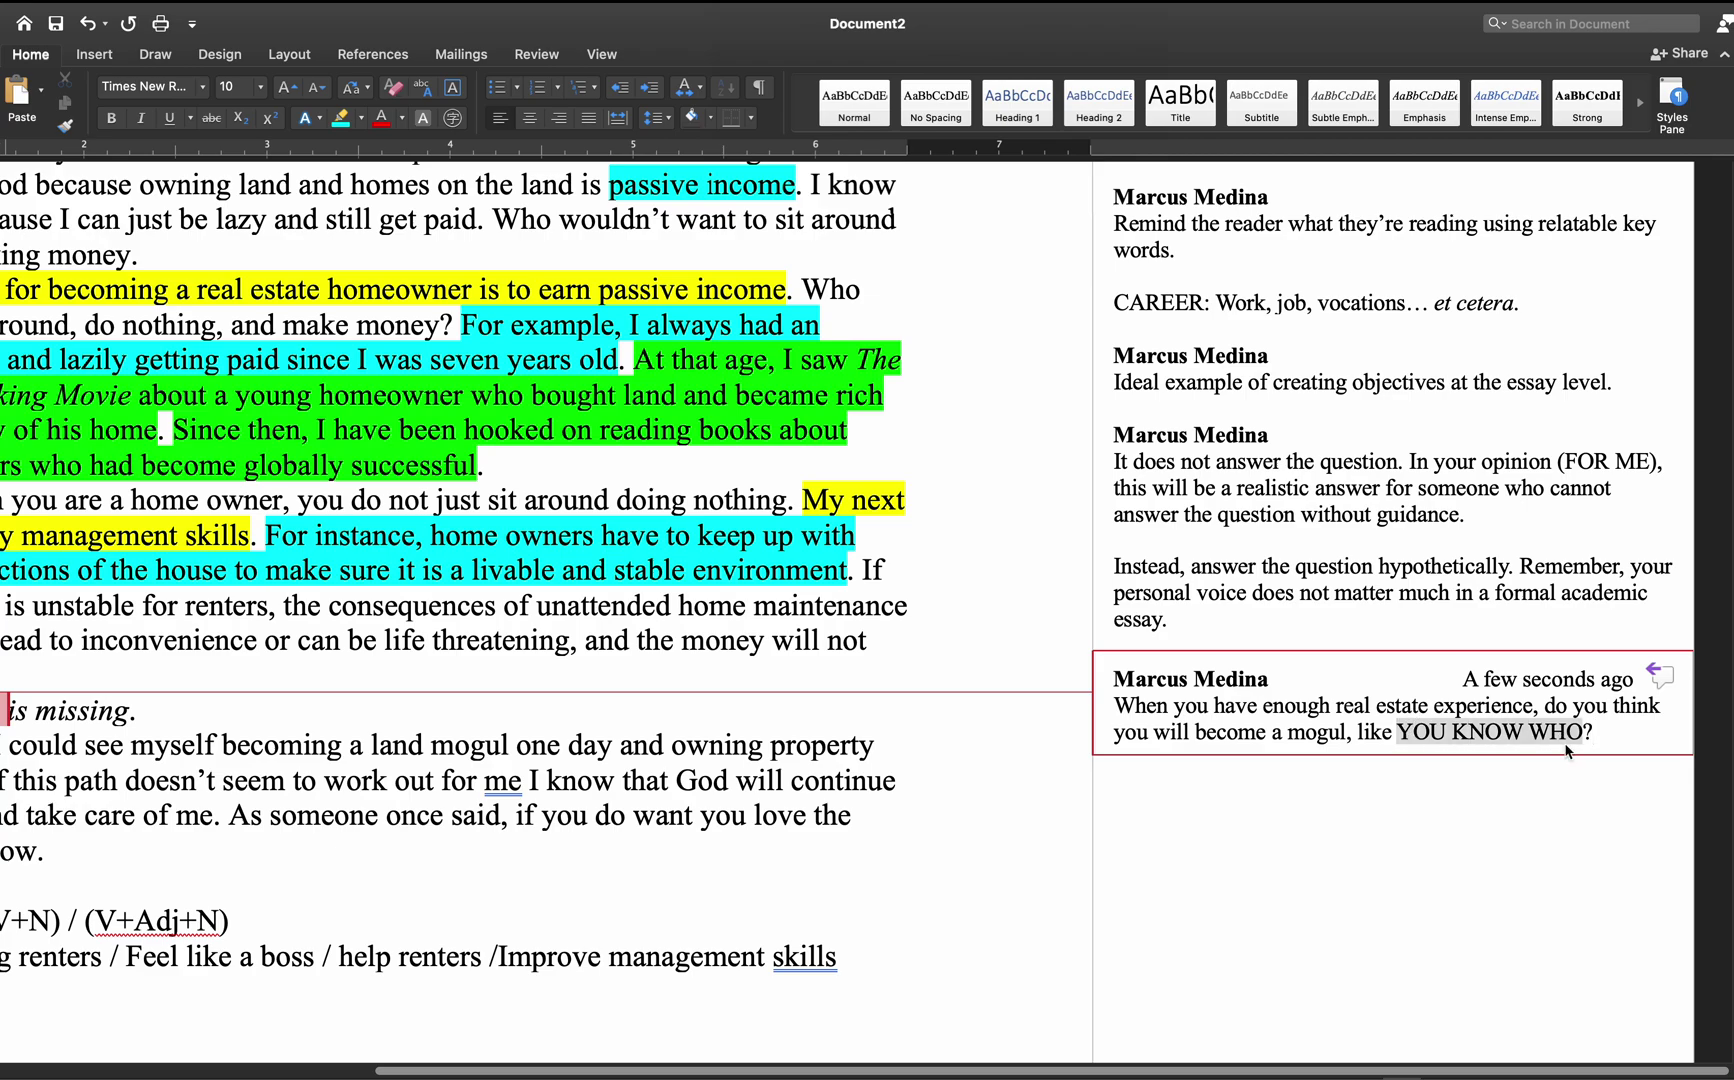
key("super+i")
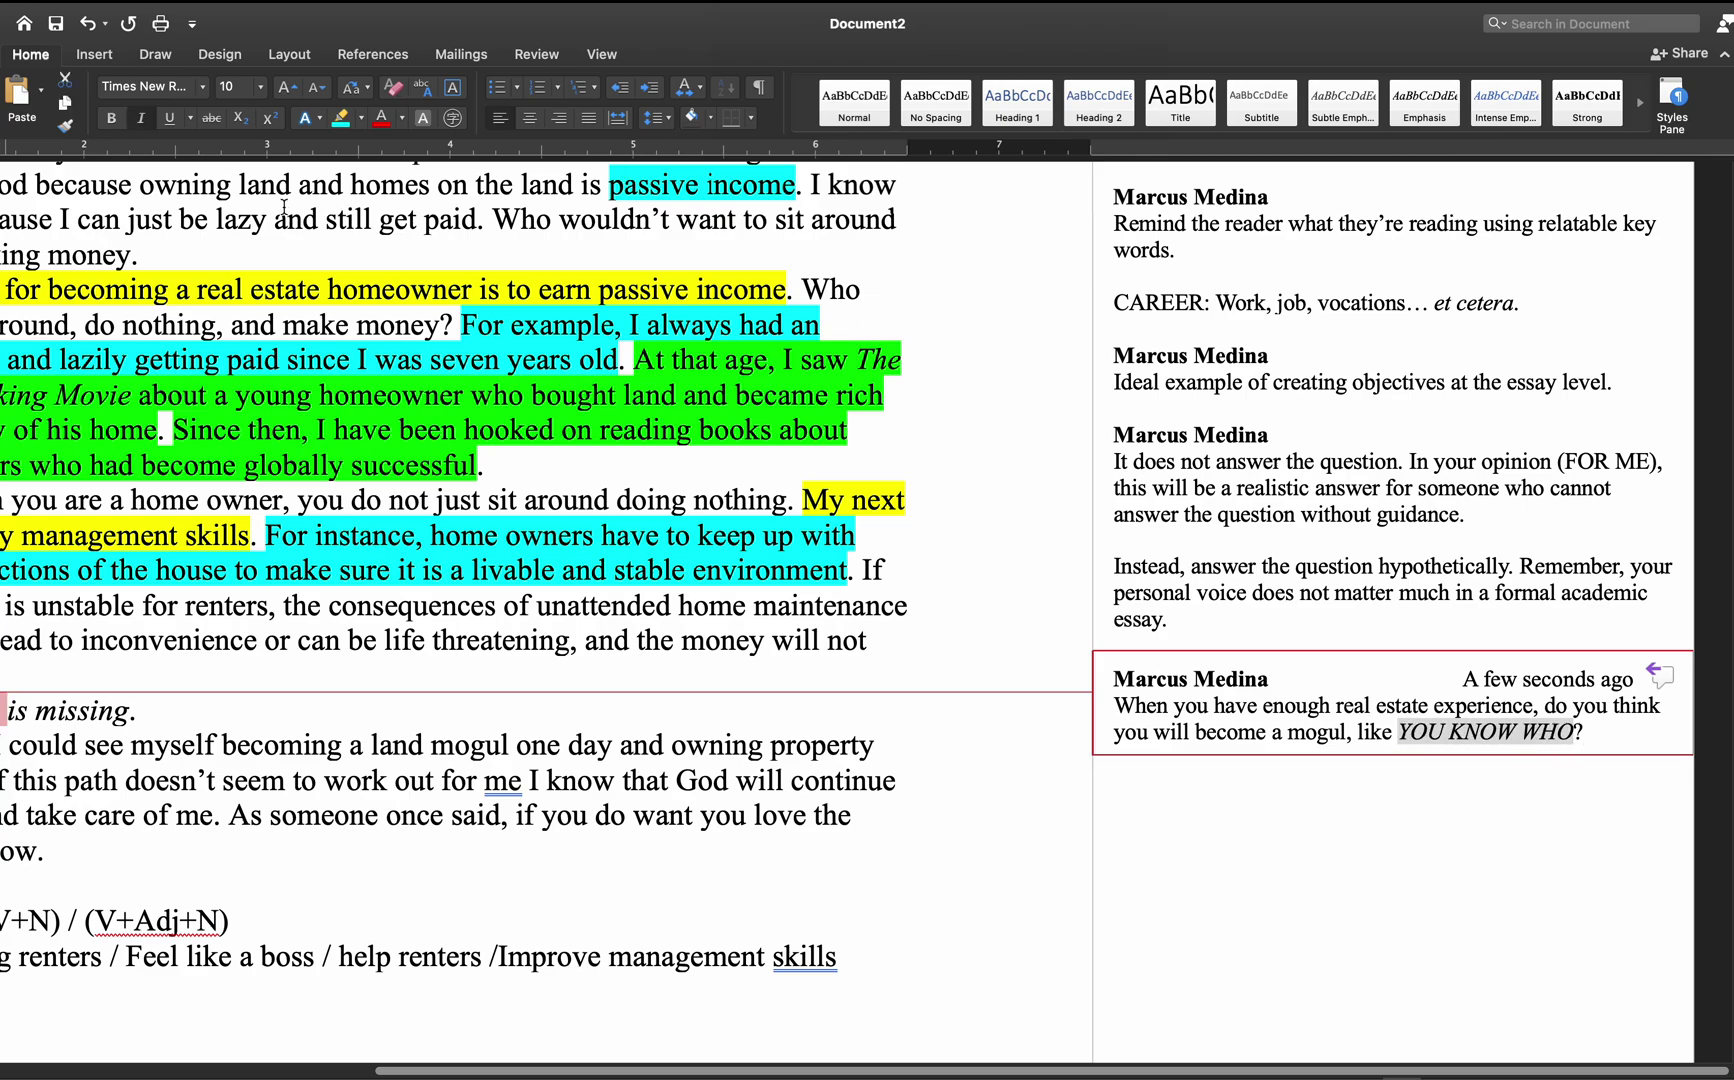
scroll(773, 600, "down", 2)
scroll(773, 600, "left", 2)
scroll(773, 676, "down", 2)
scroll(773, 676, "left", 5)
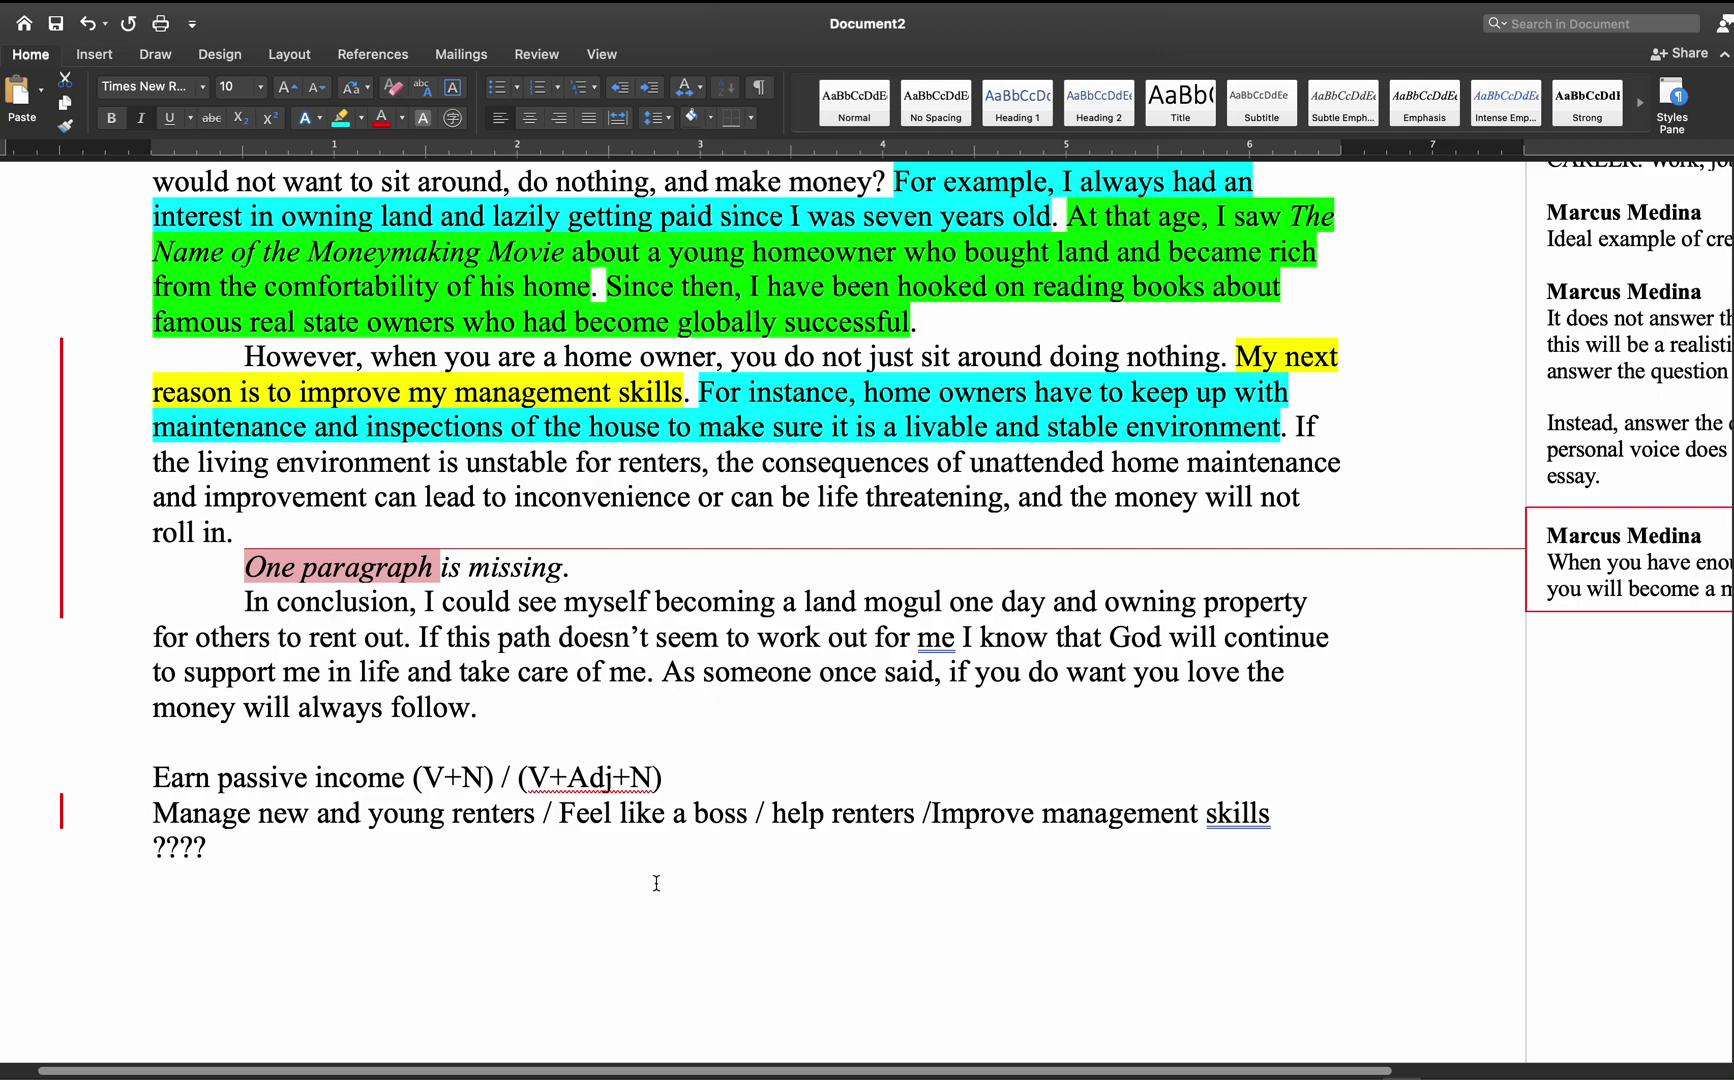
left_click(557, 912)
key("Return")
key("Return")
key("Return")
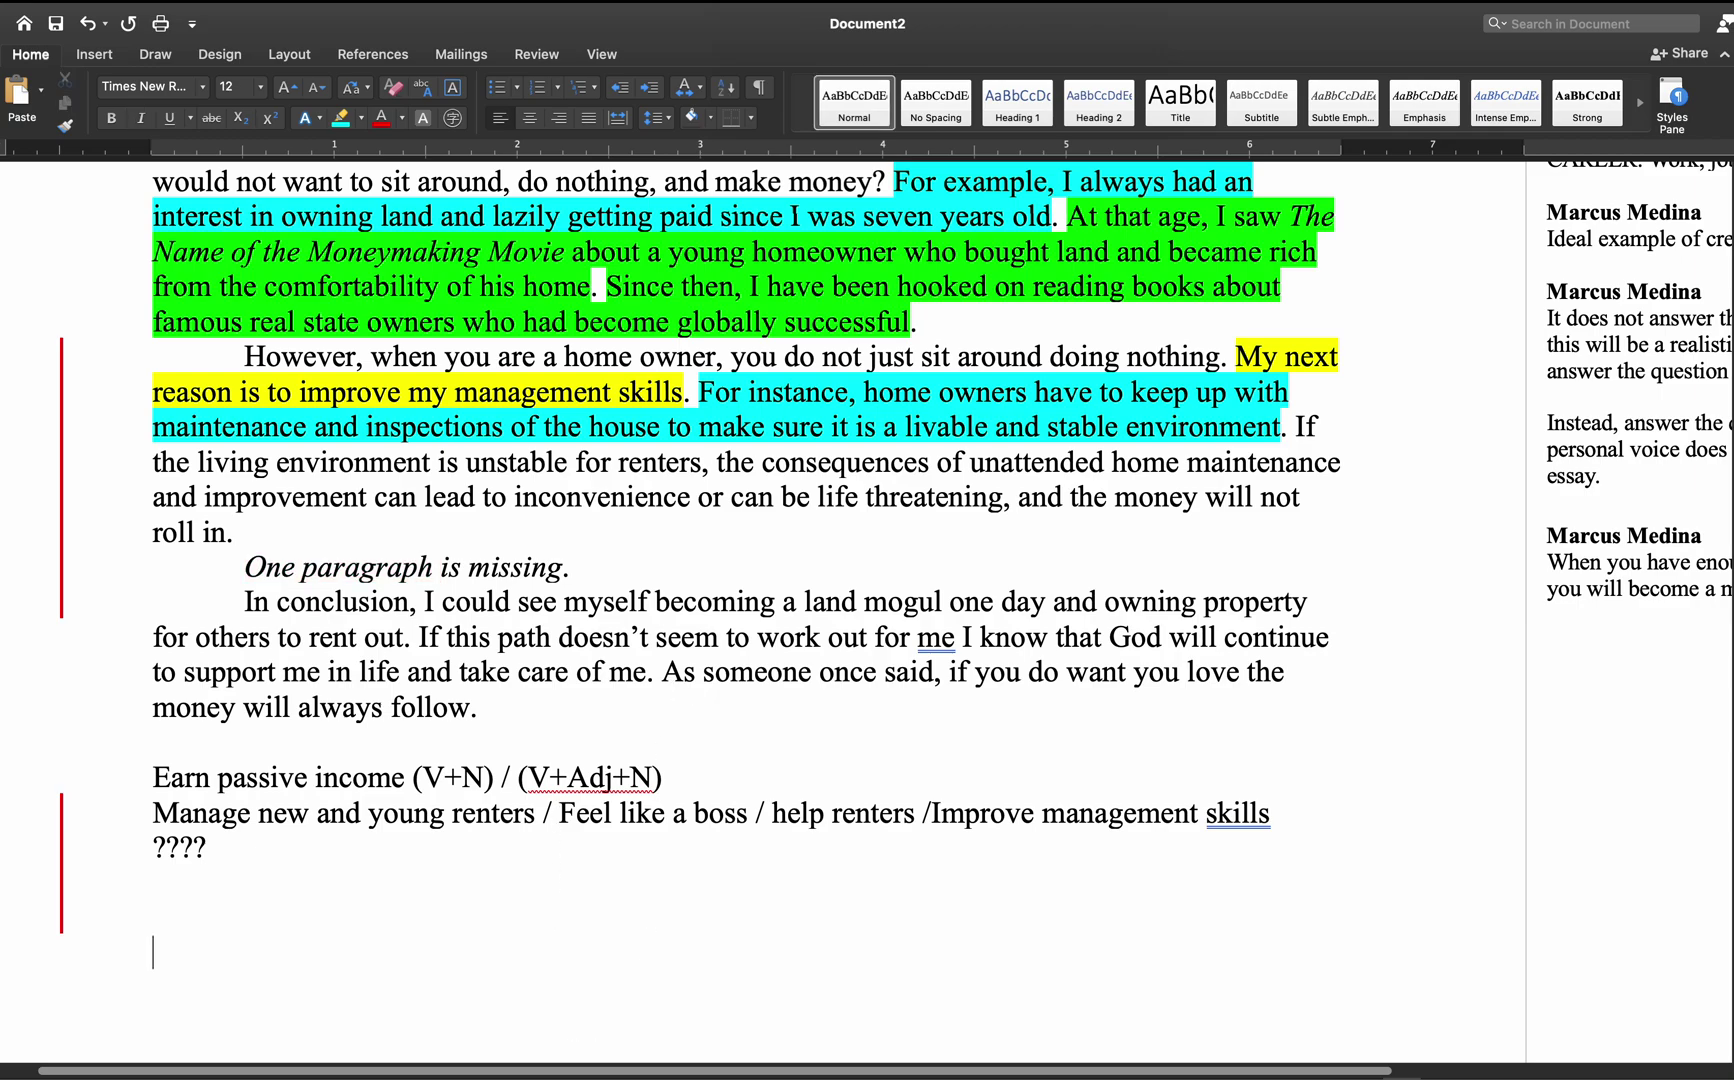
key("super+z")
key("super+z")
key("super+z")
- Turn off Track Changes for the document
left_click(530, 58)
left_click(812, 100)
left_click(289, 813)
- Below the notes, add the lines "Brainstorm your ideas on a “mind map” for about 10 minutes first." and "Then create an outline."
left_click(256, 894)
key("Return")
type("Brains")
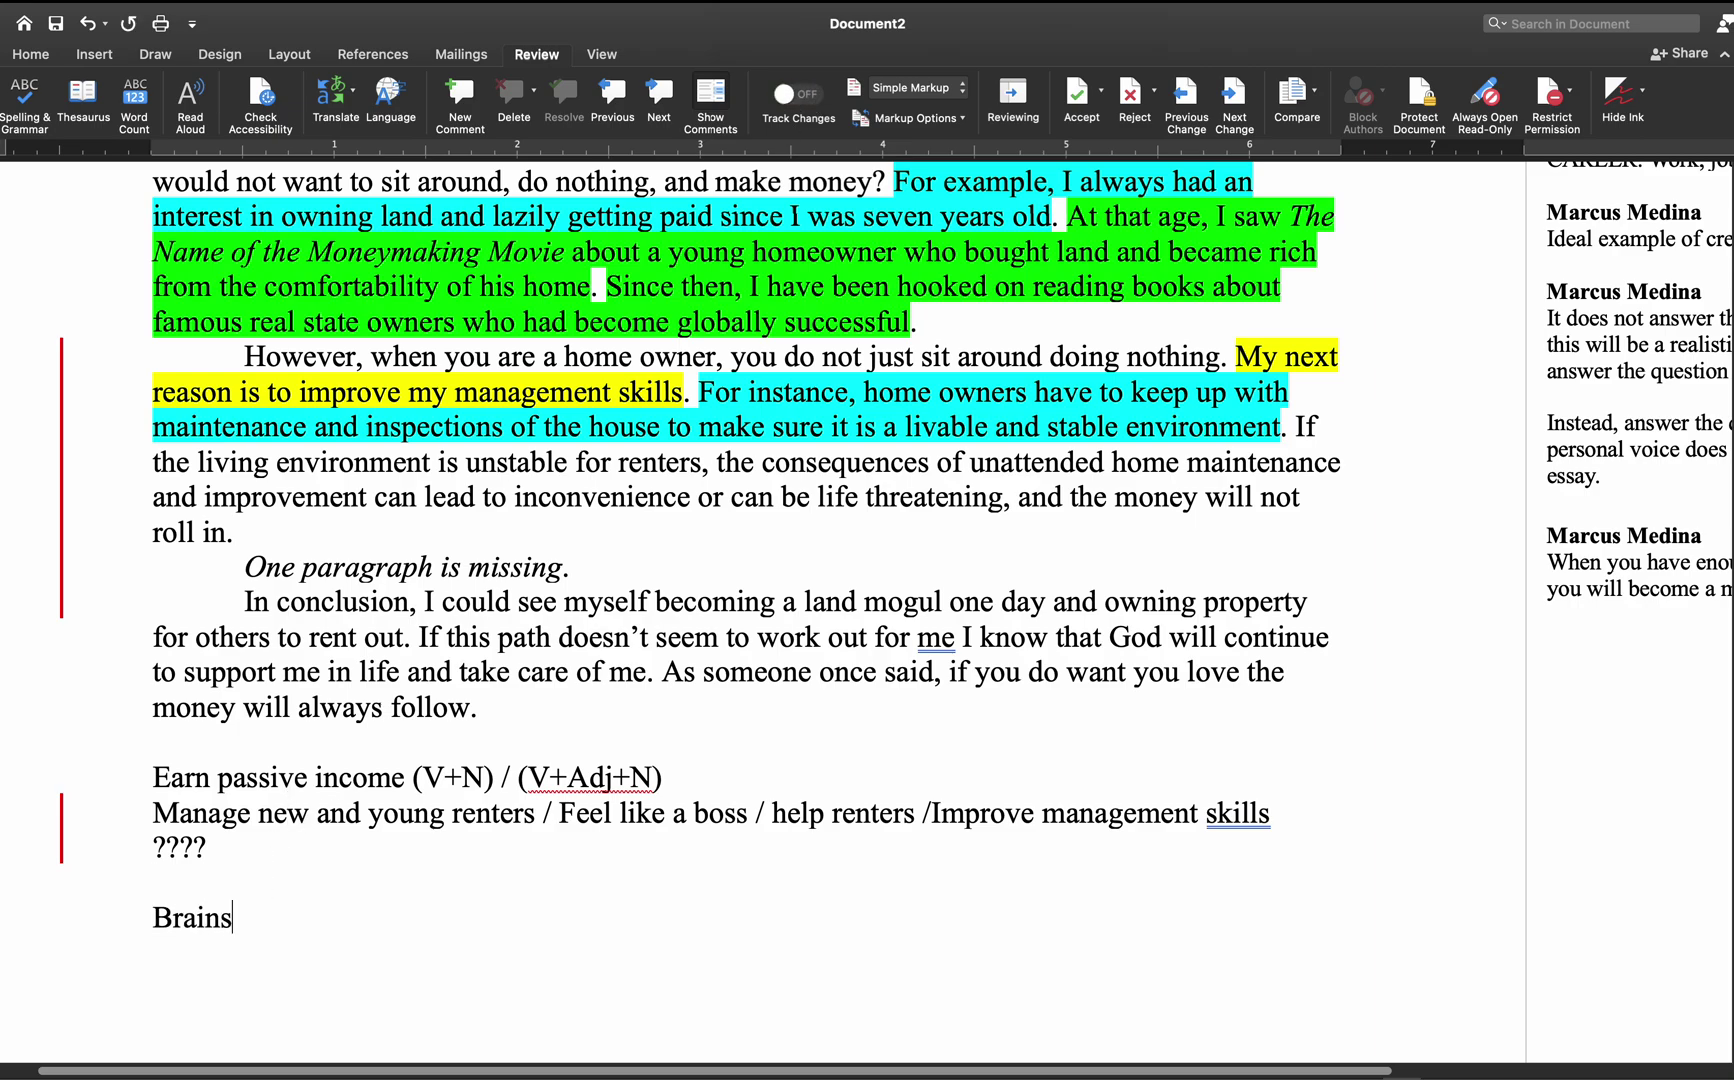
type("torm your idea")
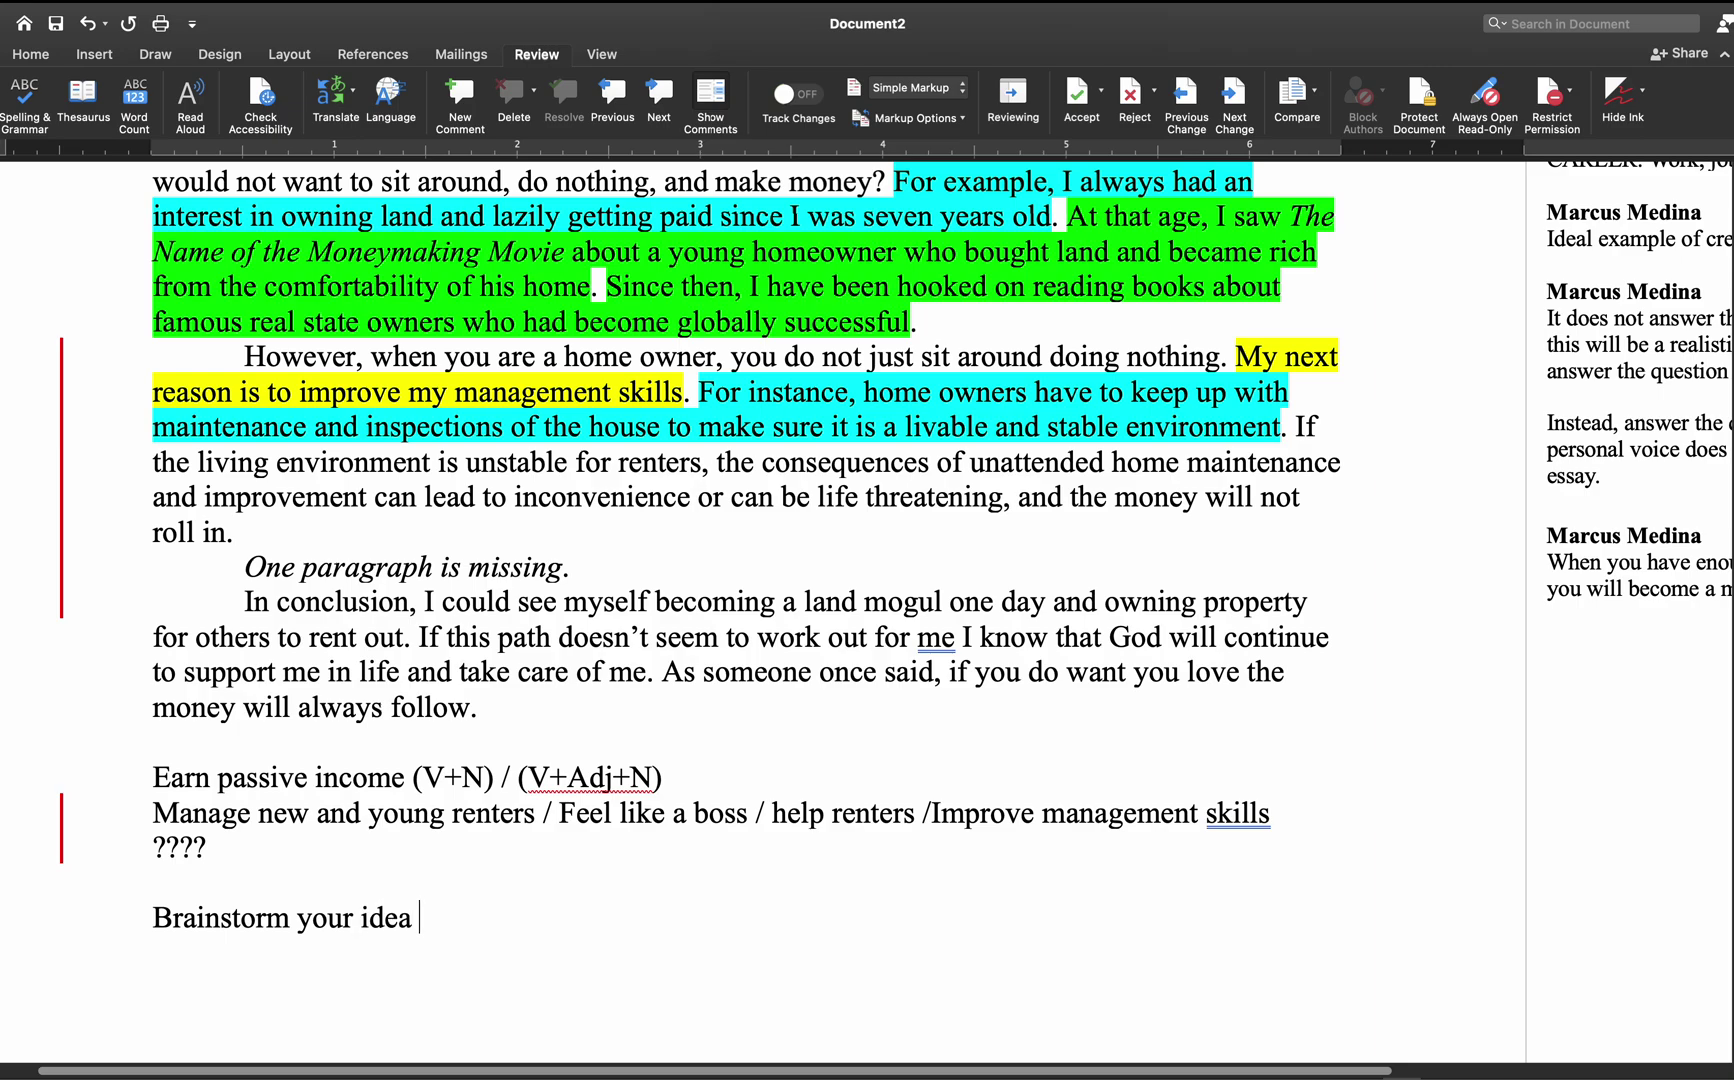
type("s on a \"mind map\" for about 10 minutes first.")
key("Return")
type("Then ")
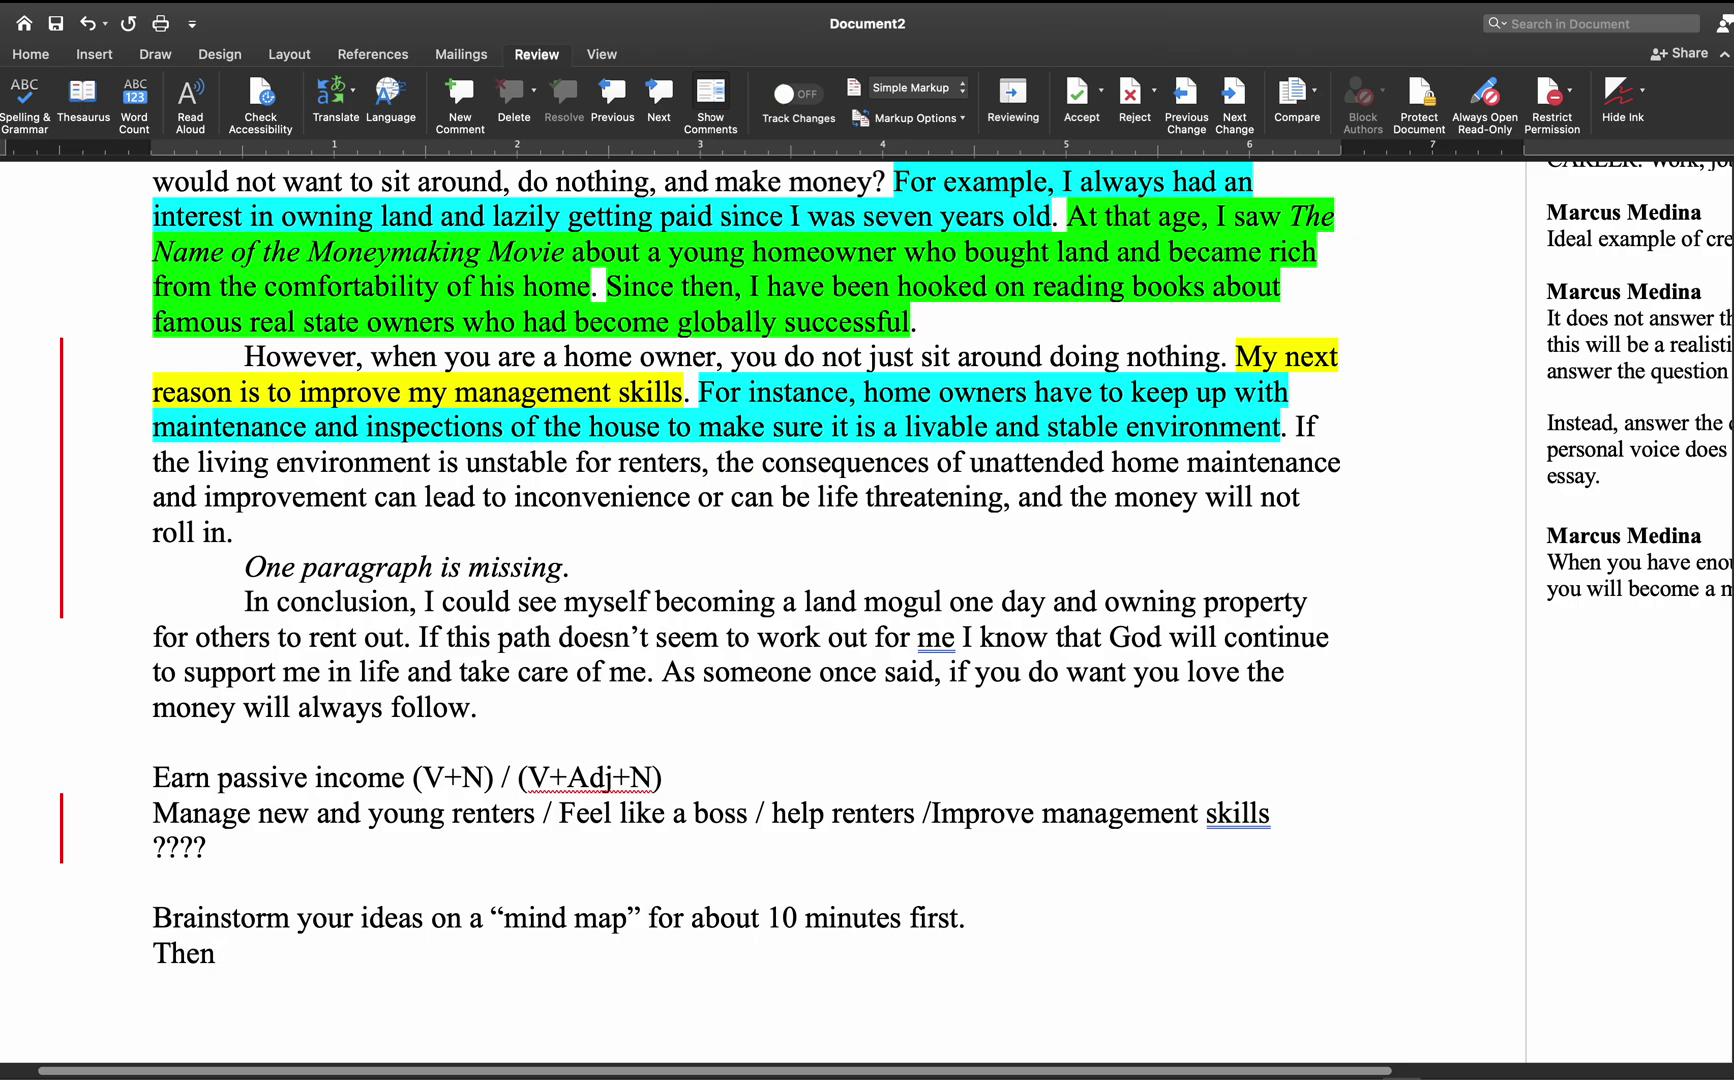
type("create an outline.")
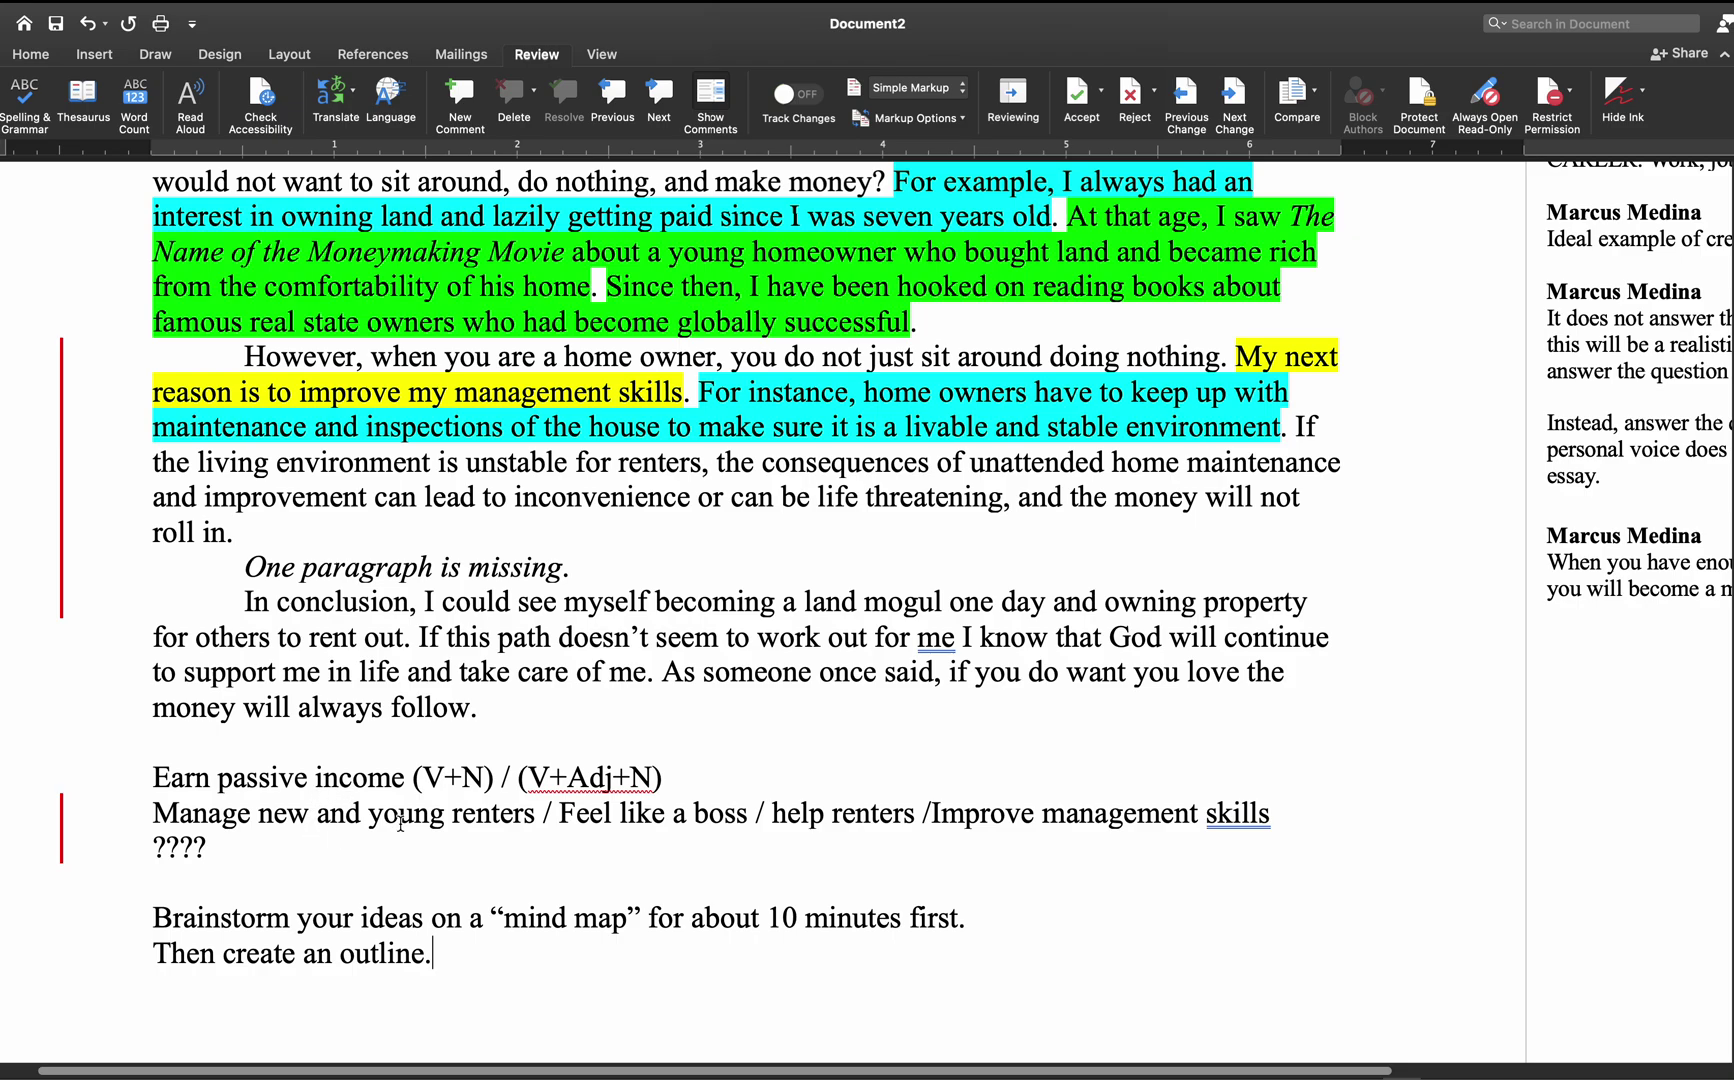
scroll(455, 880, "up", 2)
scroll(456, 886, "down", 2)
scroll(456, 886, "right", 2)
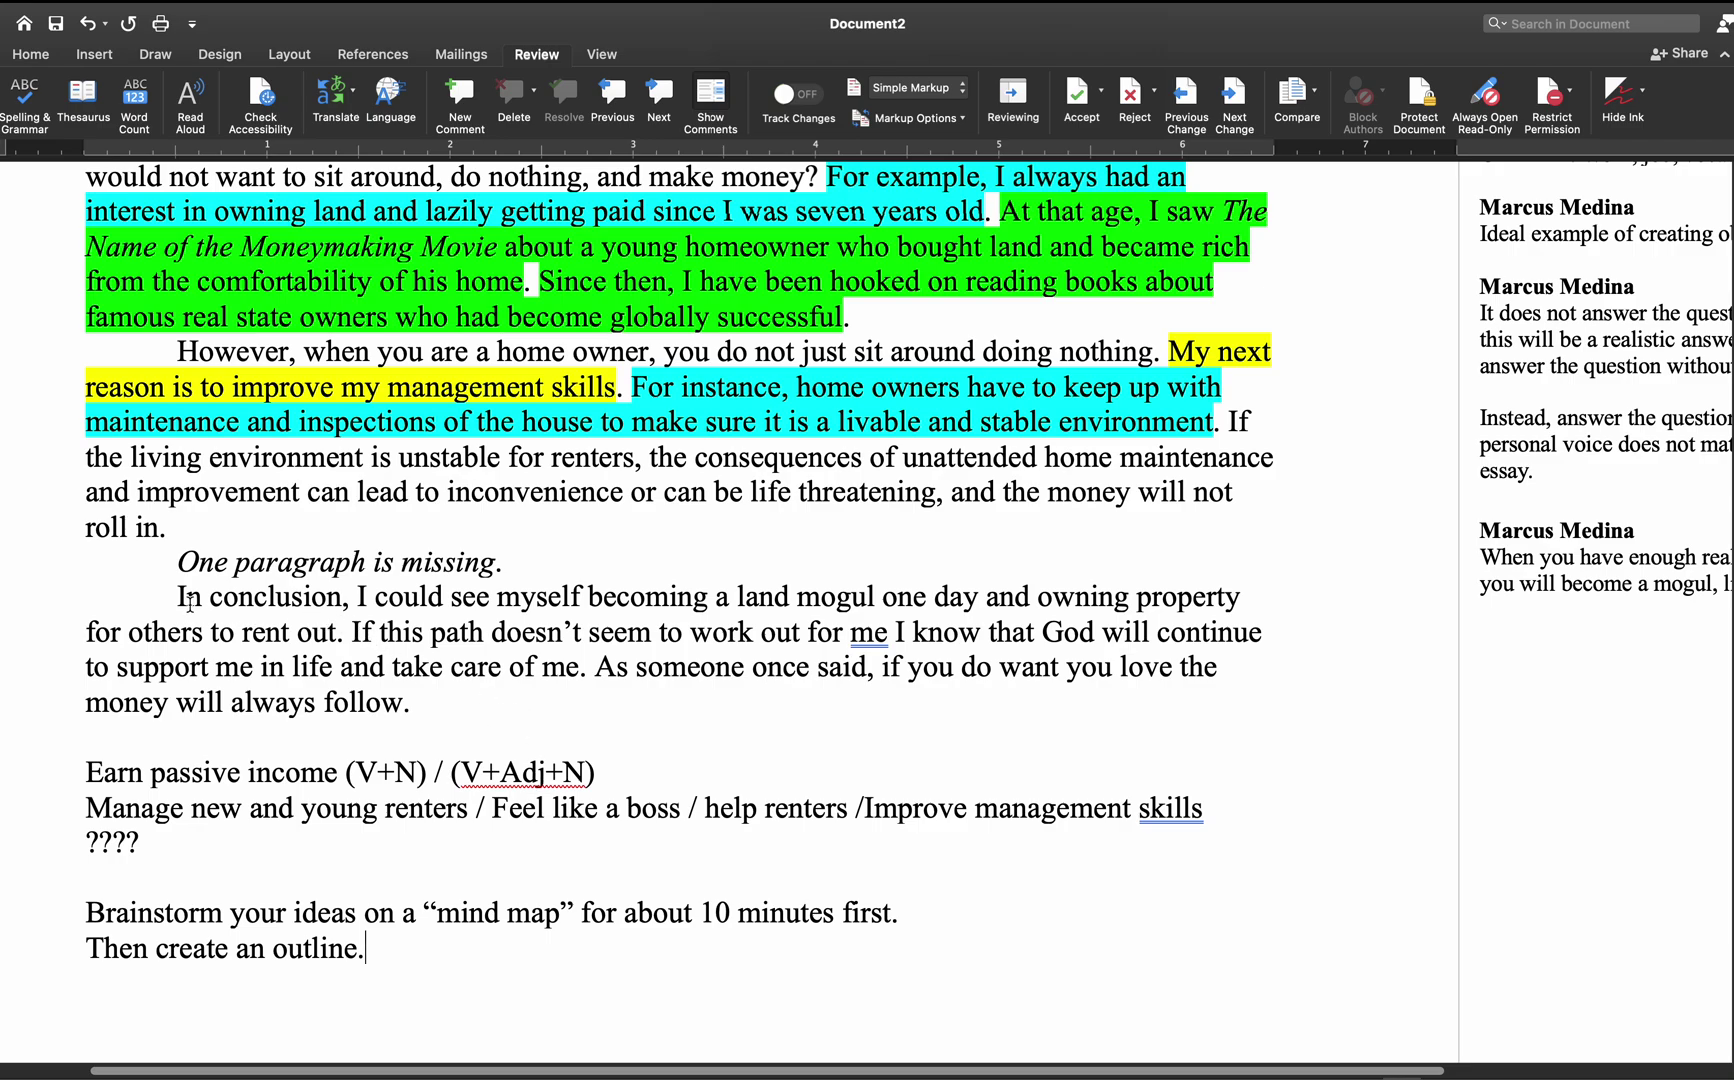
left_click_drag(175, 597, 302, 597)
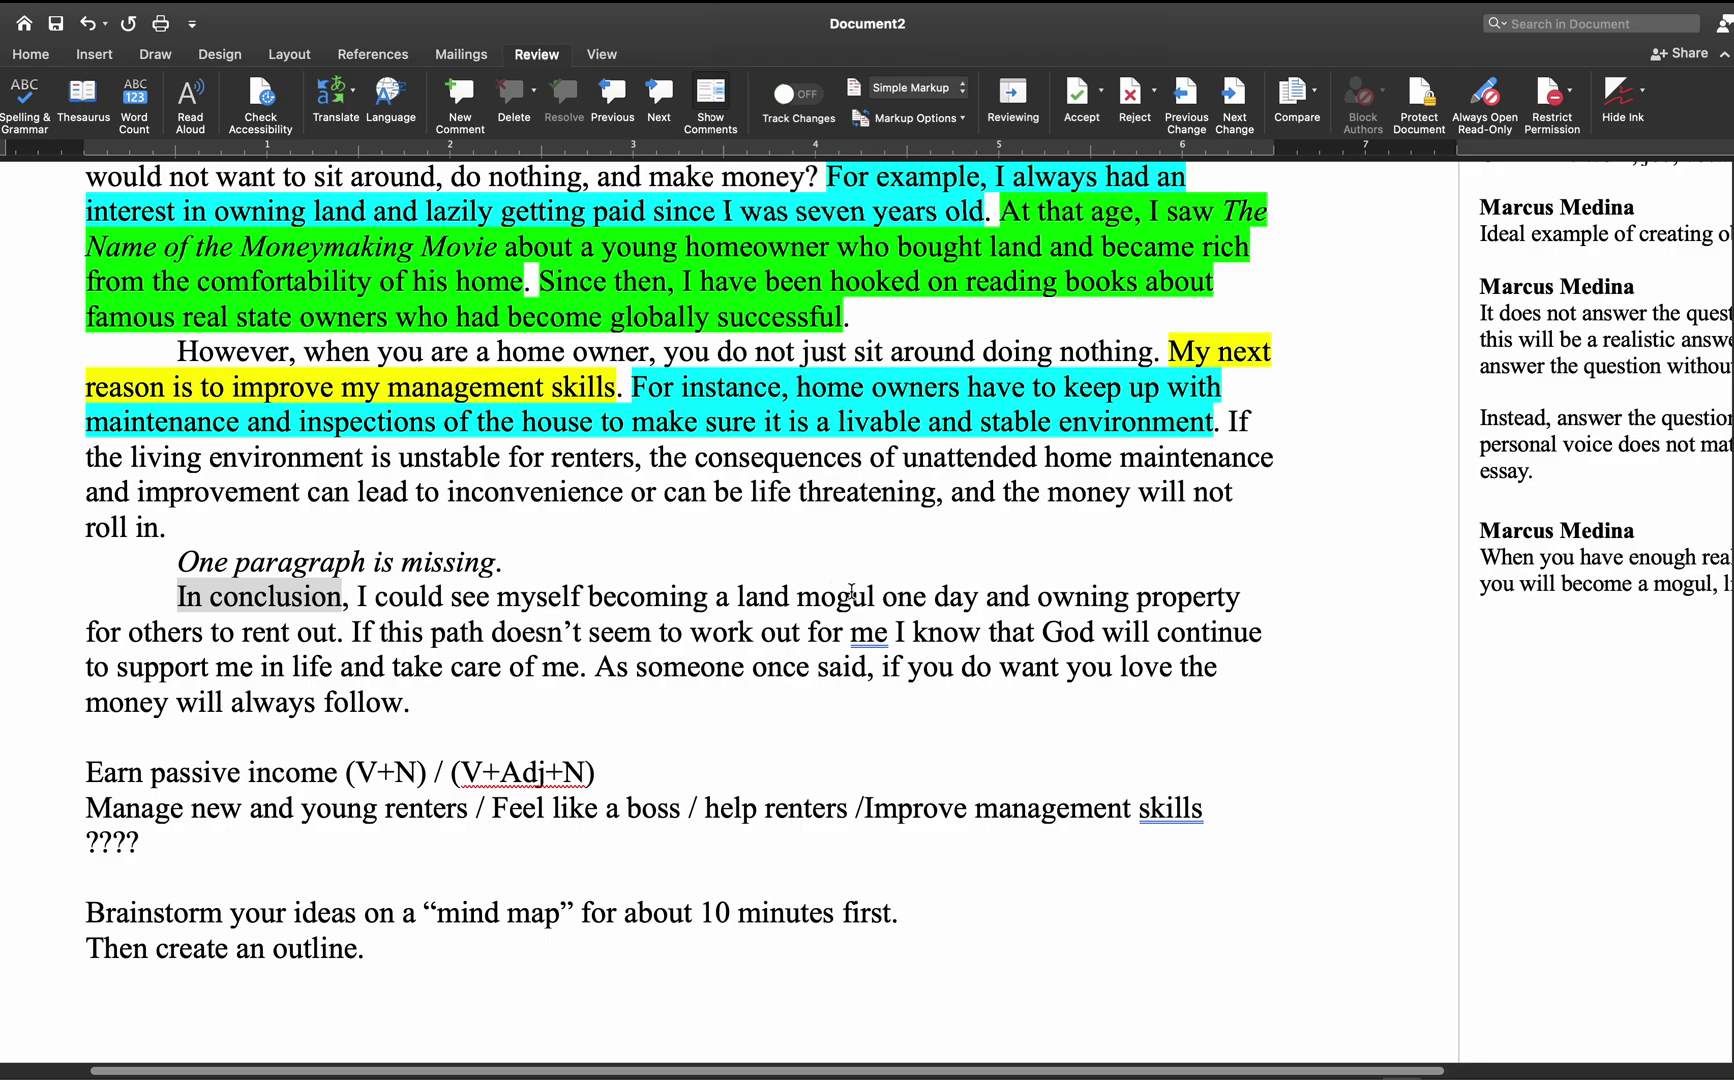
left_click_drag(883, 597, 616, 600)
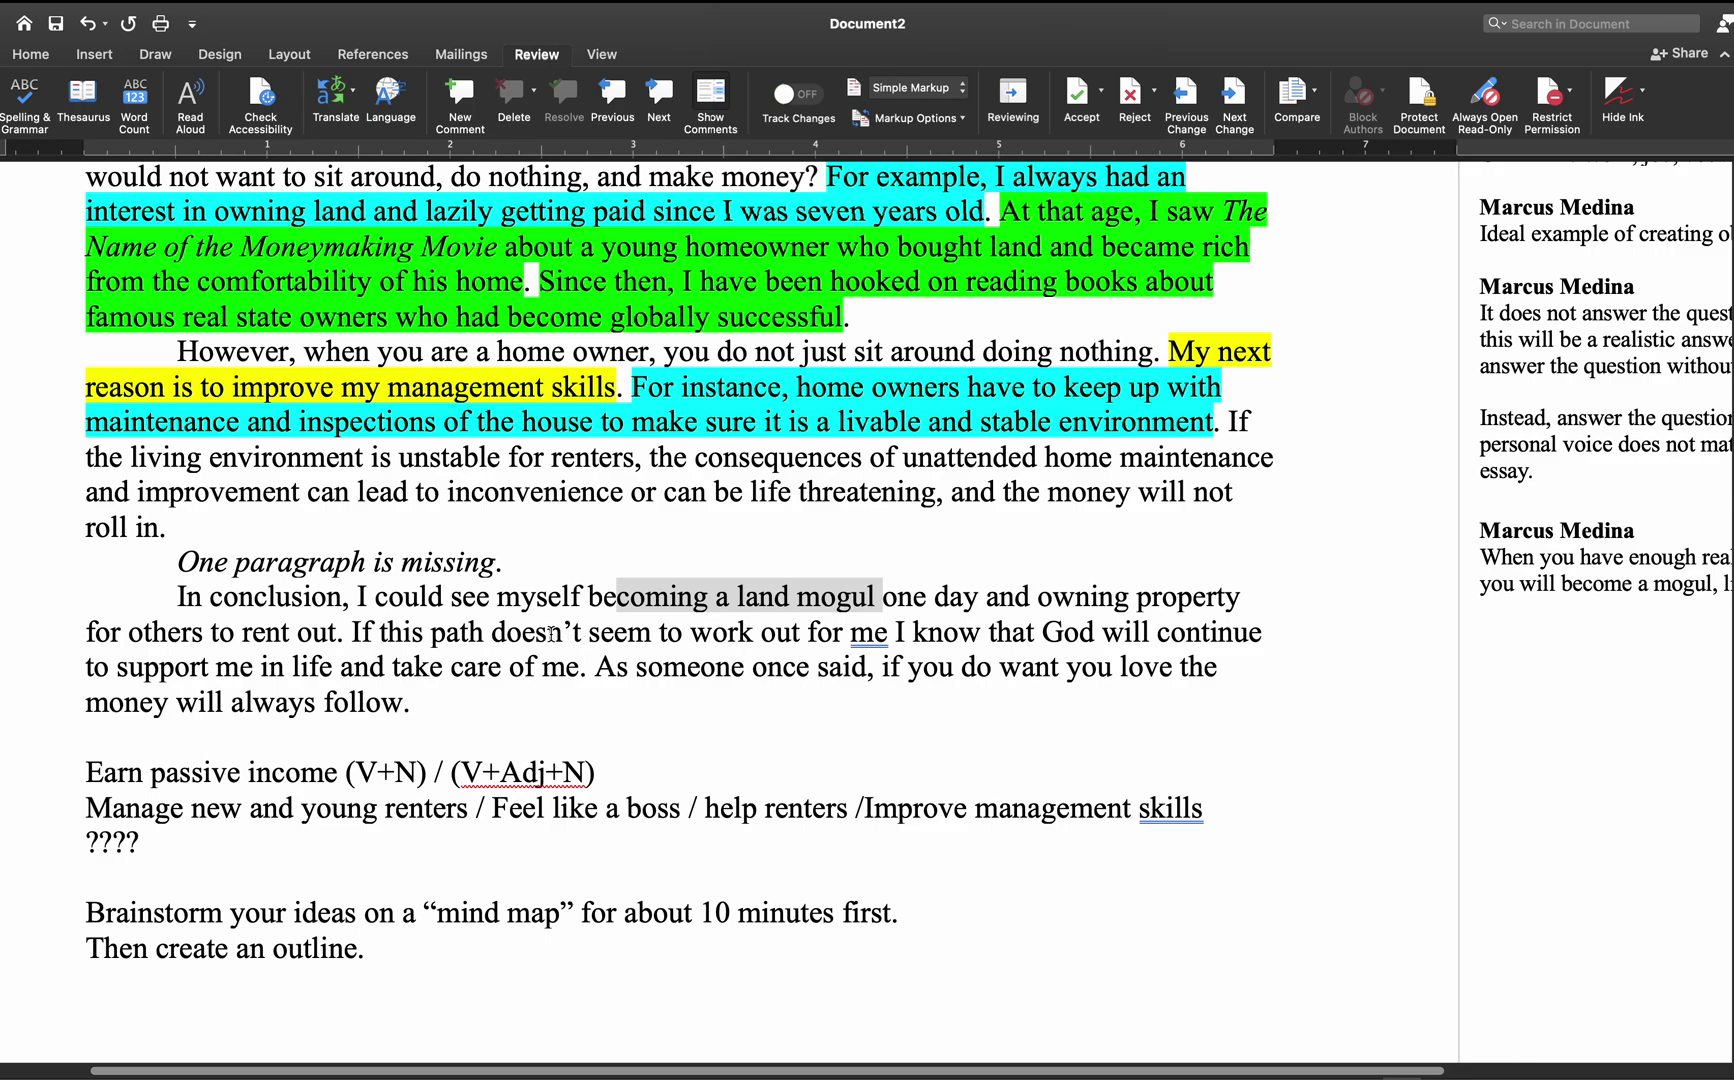
- In the conclusion's second sentence, expand "doesn't" to "does not" and insert a comma after "work out for me"
left_click(553, 633)
key("Right")
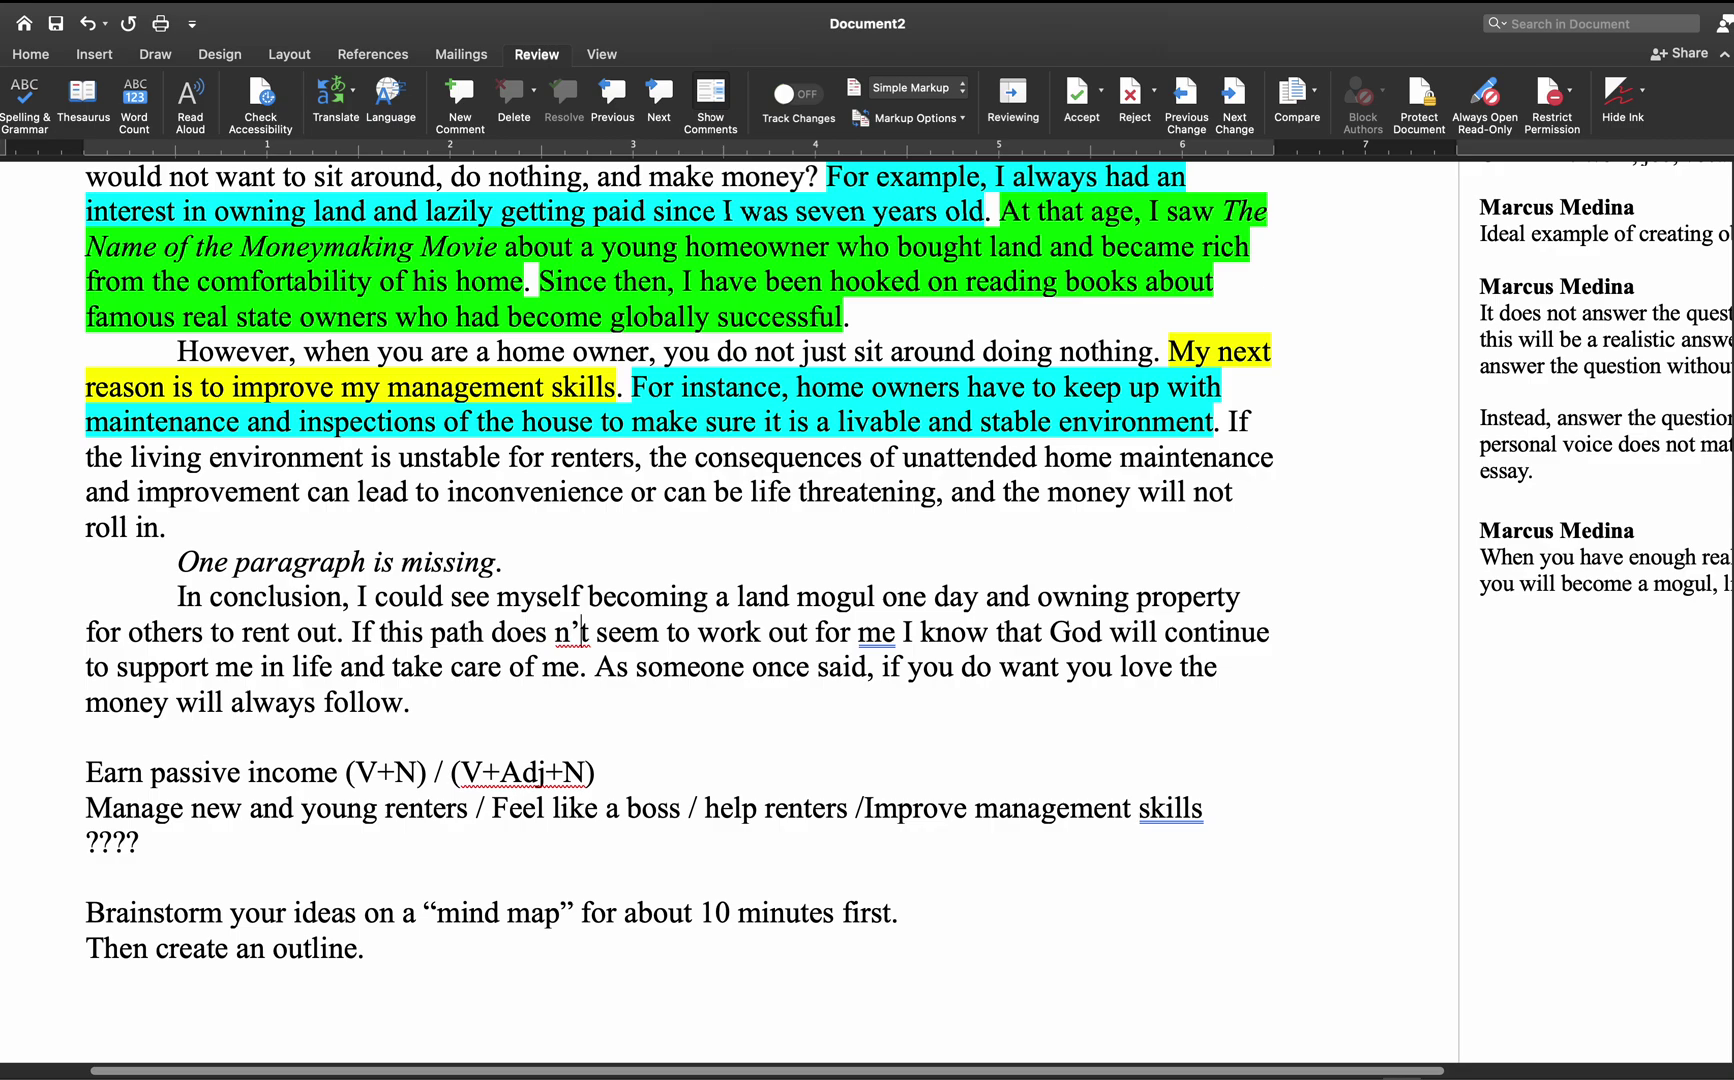
key("Delete")
type("o")
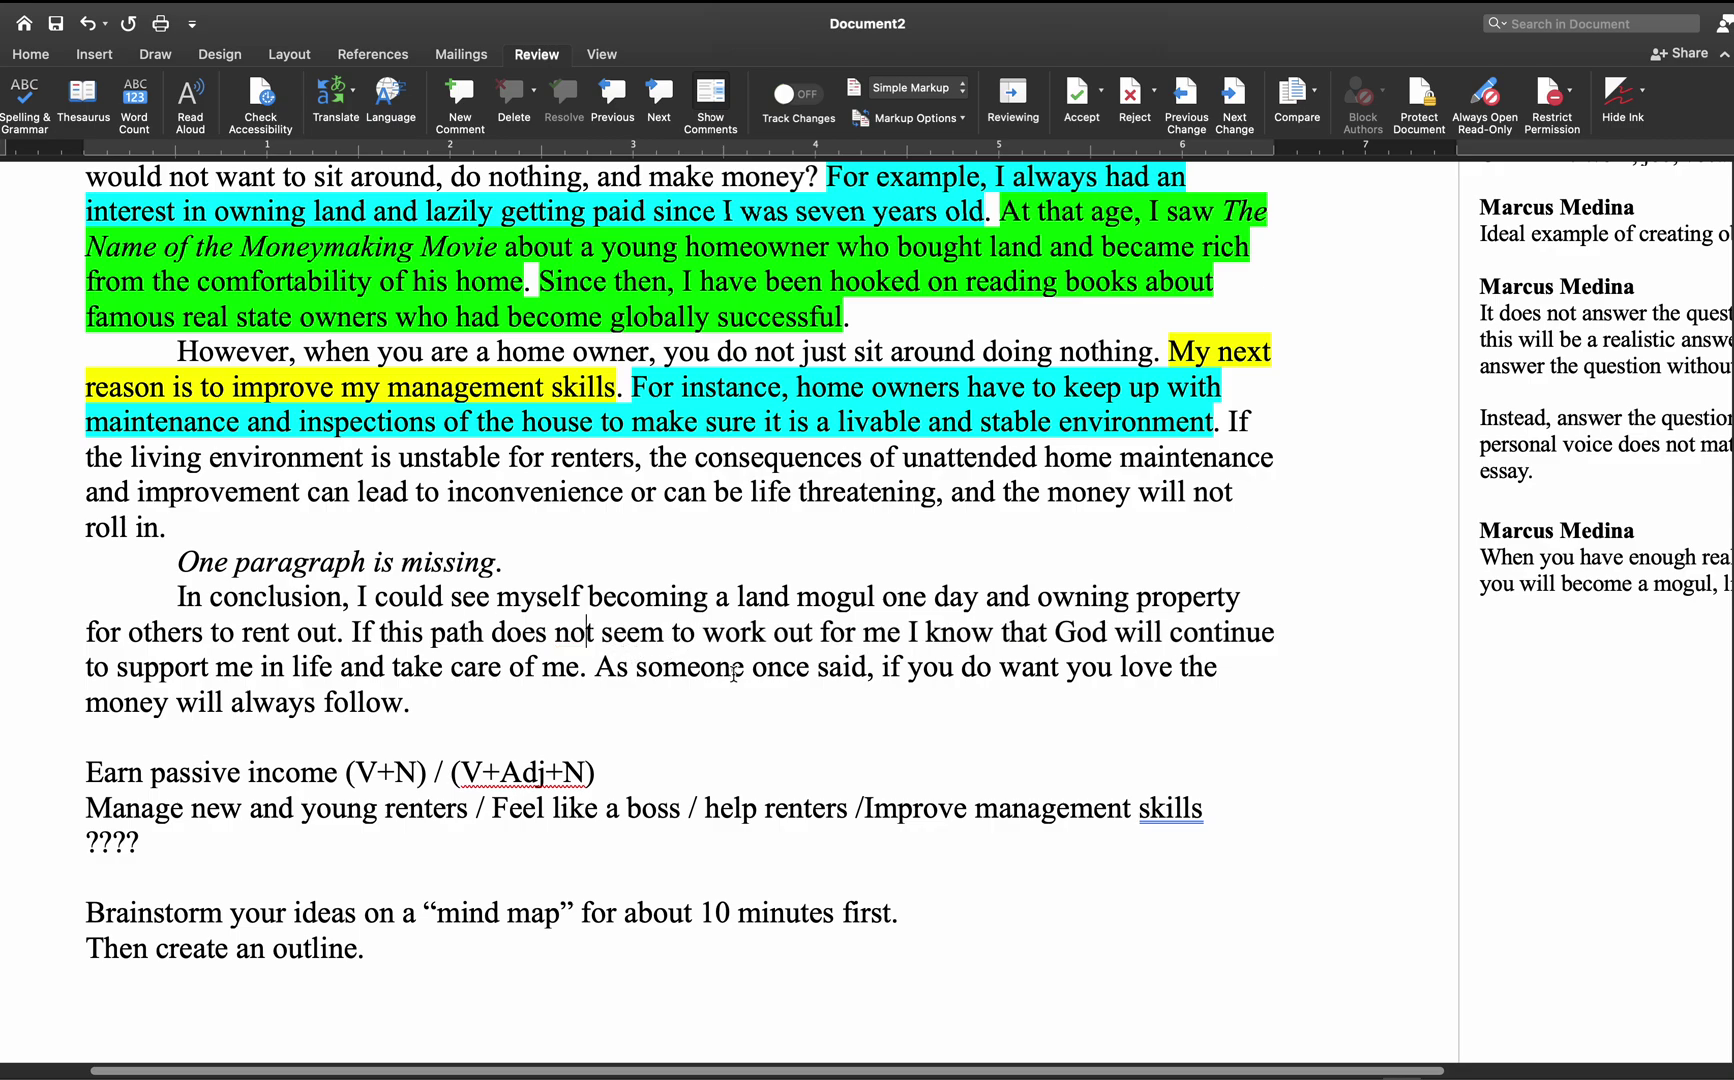
left_click(897, 636)
type(",")
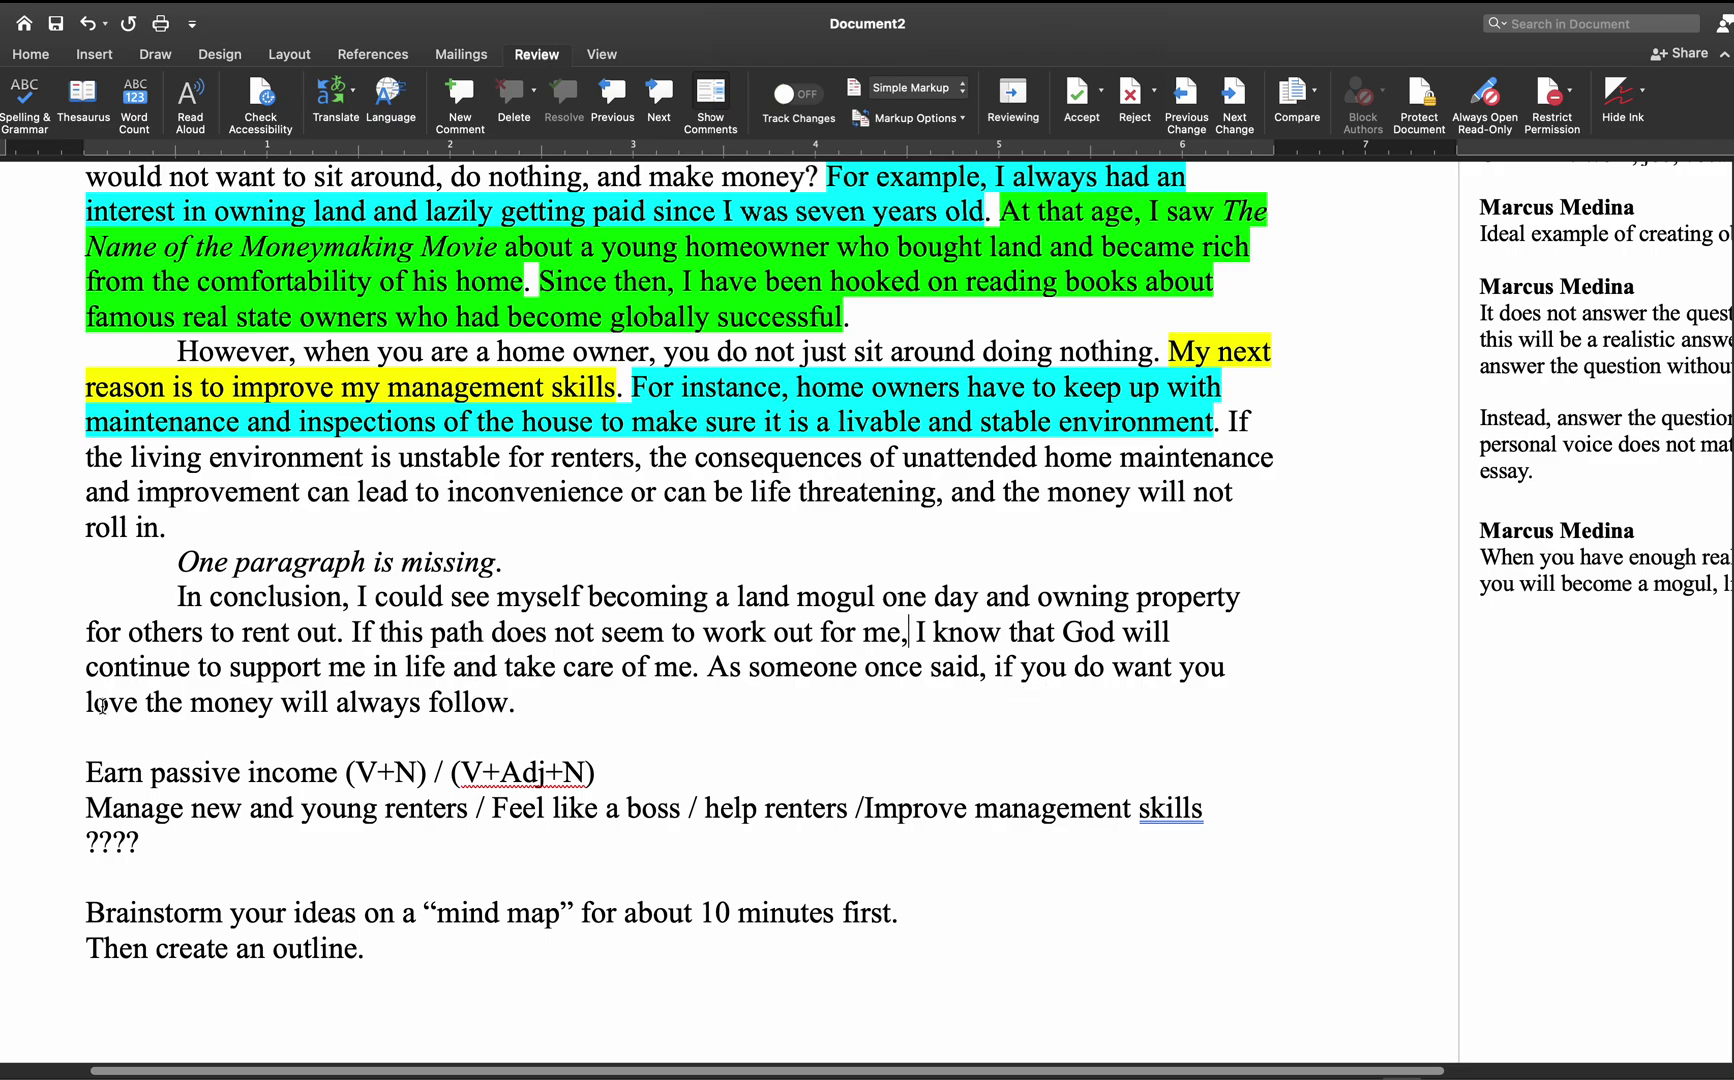
left_click(546, 706)
left_click(352, 635)
left_click_drag(351, 632, 640, 668)
left_click(699, 670)
- Turn on Track Changes and correct "want" to "what" in the conclusion's last sentence
left_click(1114, 667)
key("Right")
type("h")
key("BackSpace")
key("super+z")
key("super+z")
key("super+shift+e")
type("h")
key("Right")
key("Right")
key("BackSpace")
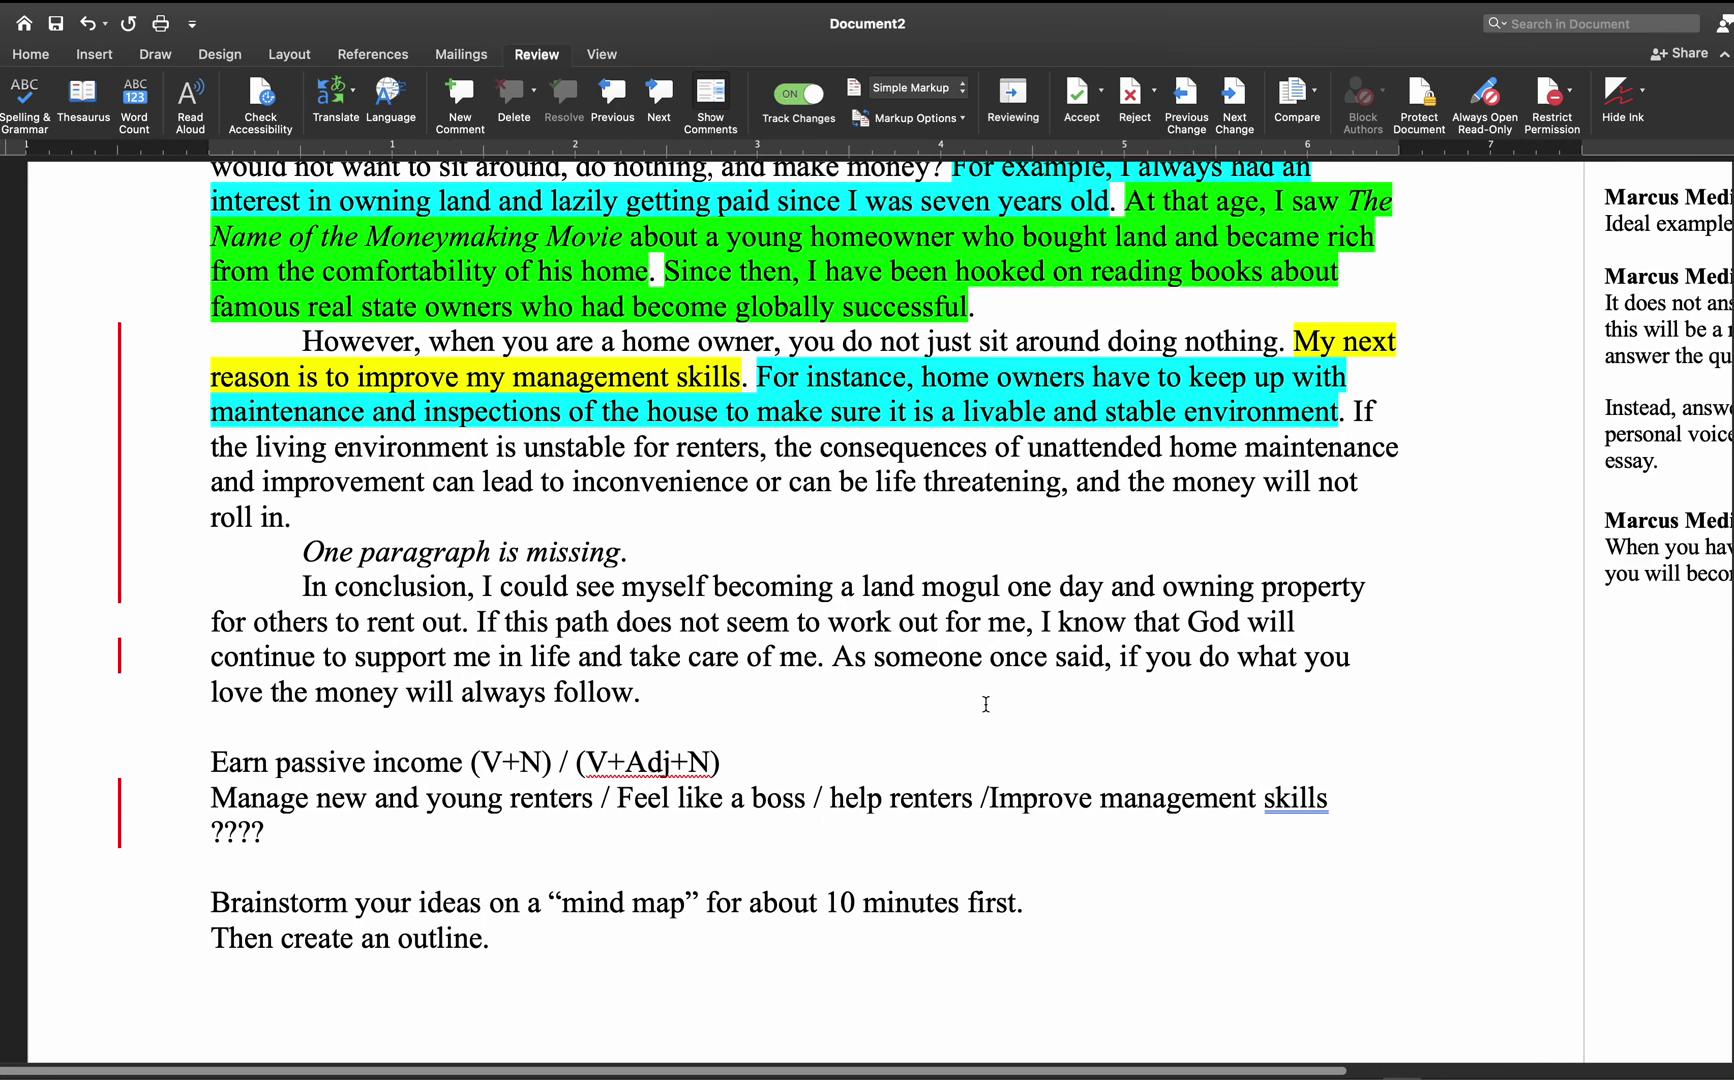
- Check the tracked edits in All Markup, return to Simple Markup, and insert a comma after "love" in the last sentence
left_click(123, 652)
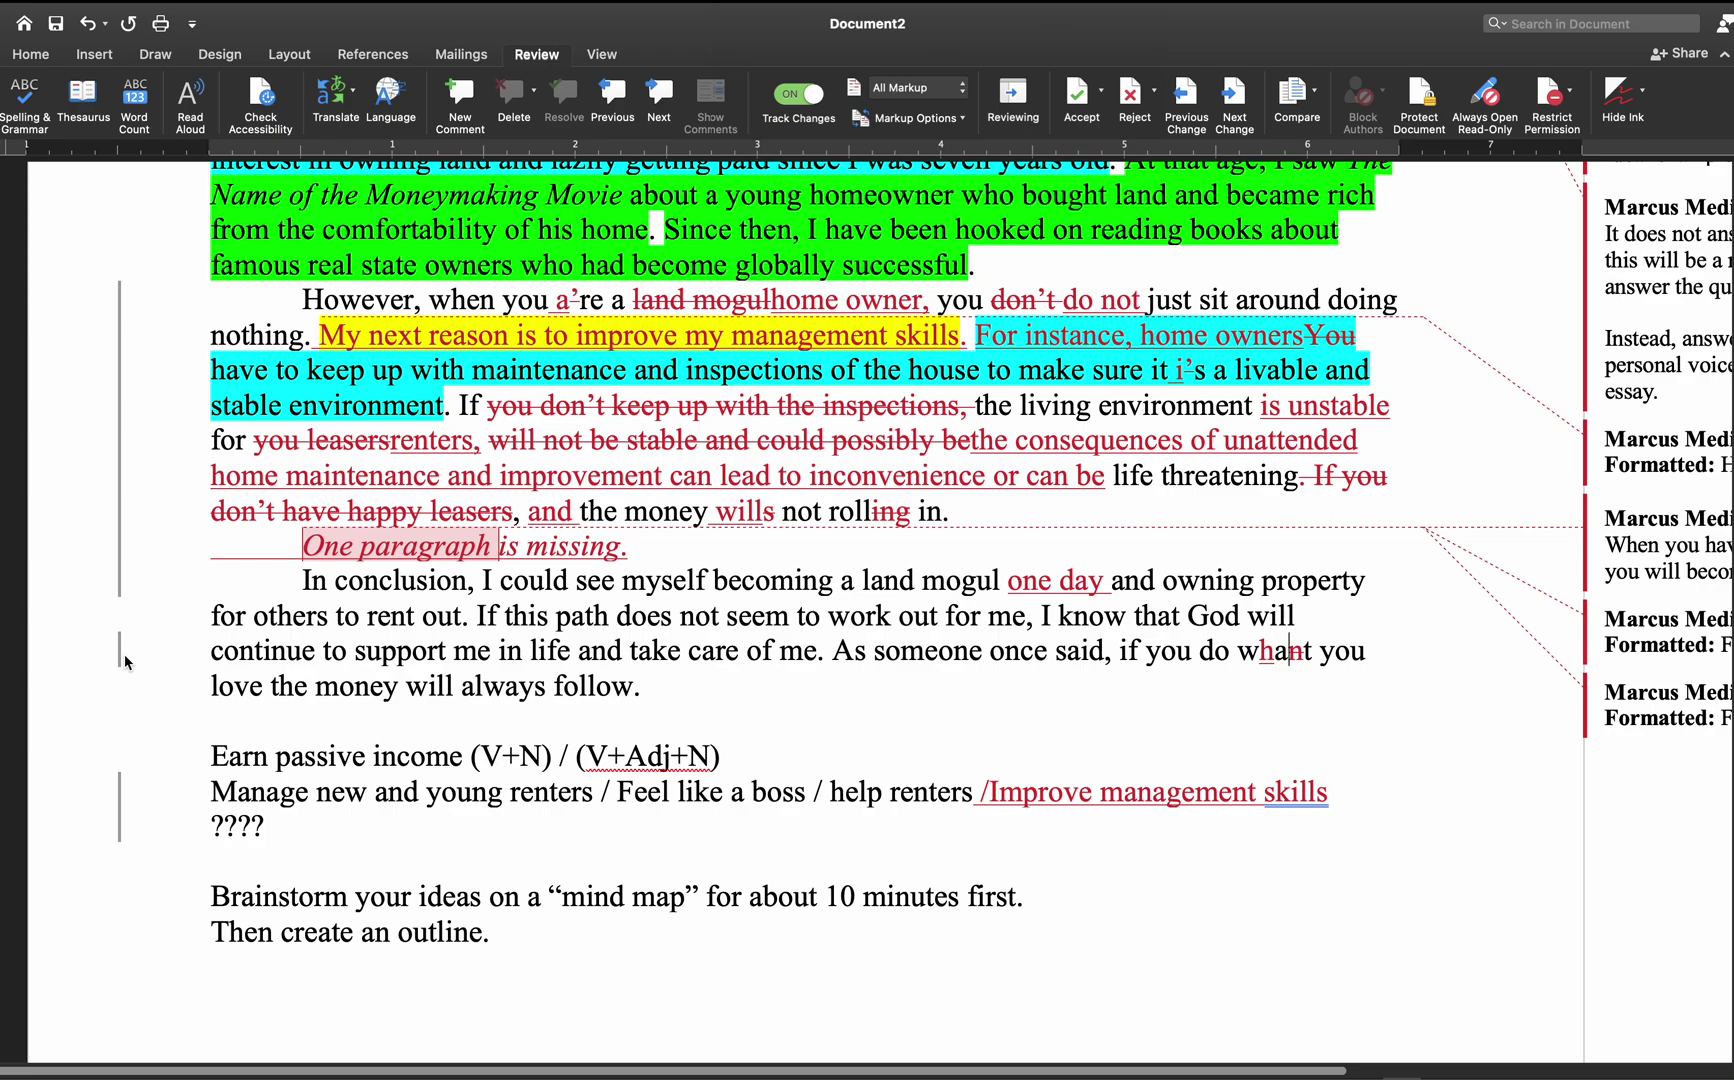
left_click(122, 652)
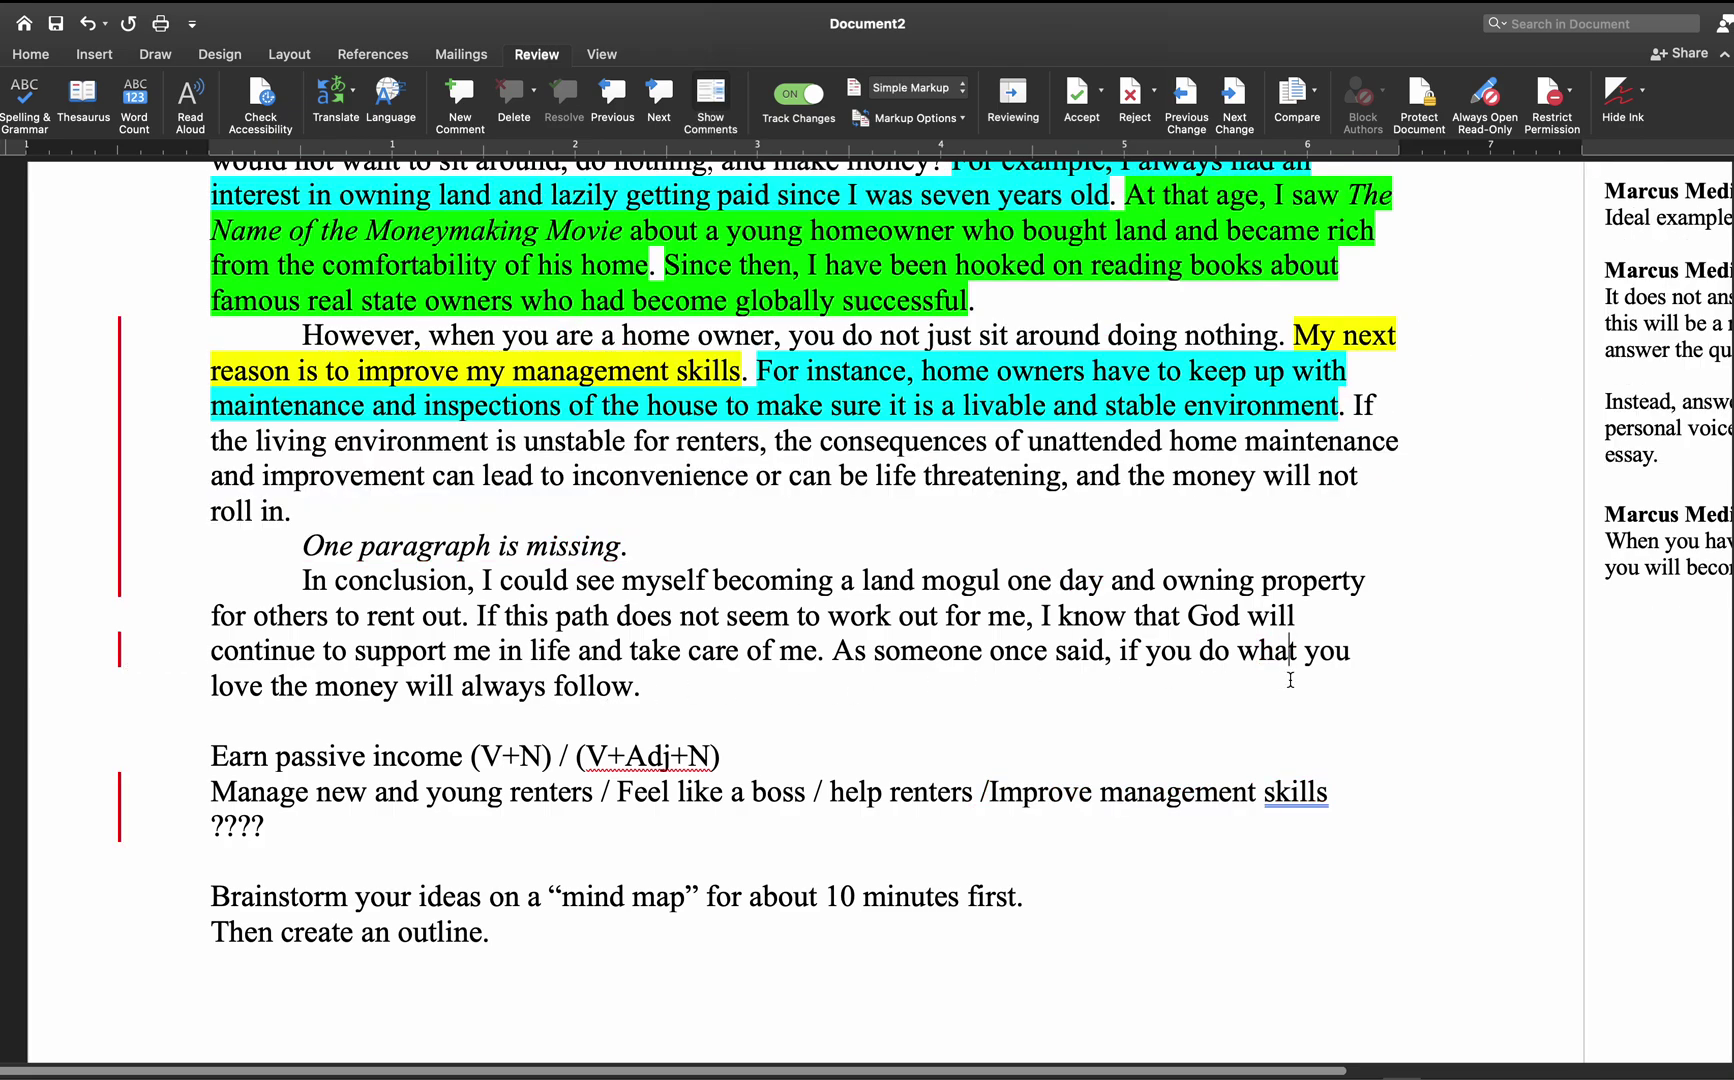
left_click(262, 688)
type(",")
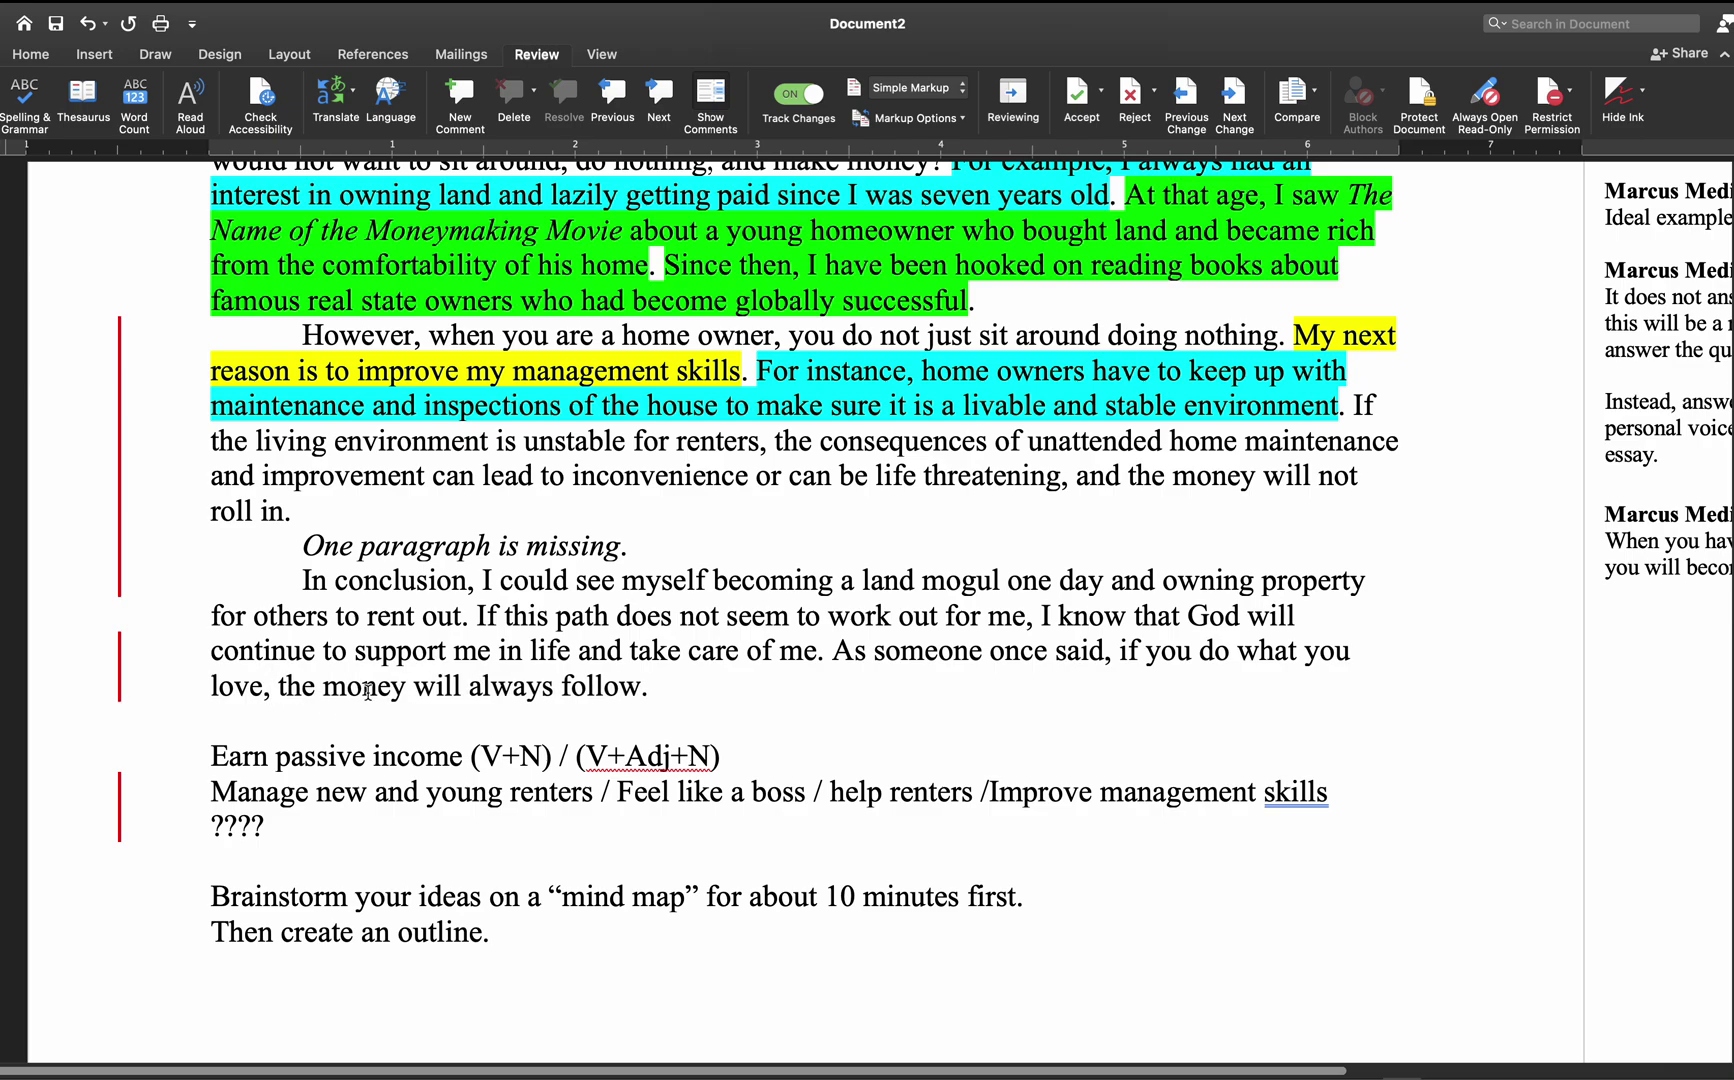
left_click(670, 693)
- After "for others to rent out." in the conclusion, begin a new sentence with "Achieving this dream will help my mother retire"
left_click_drag(869, 582, 1055, 585)
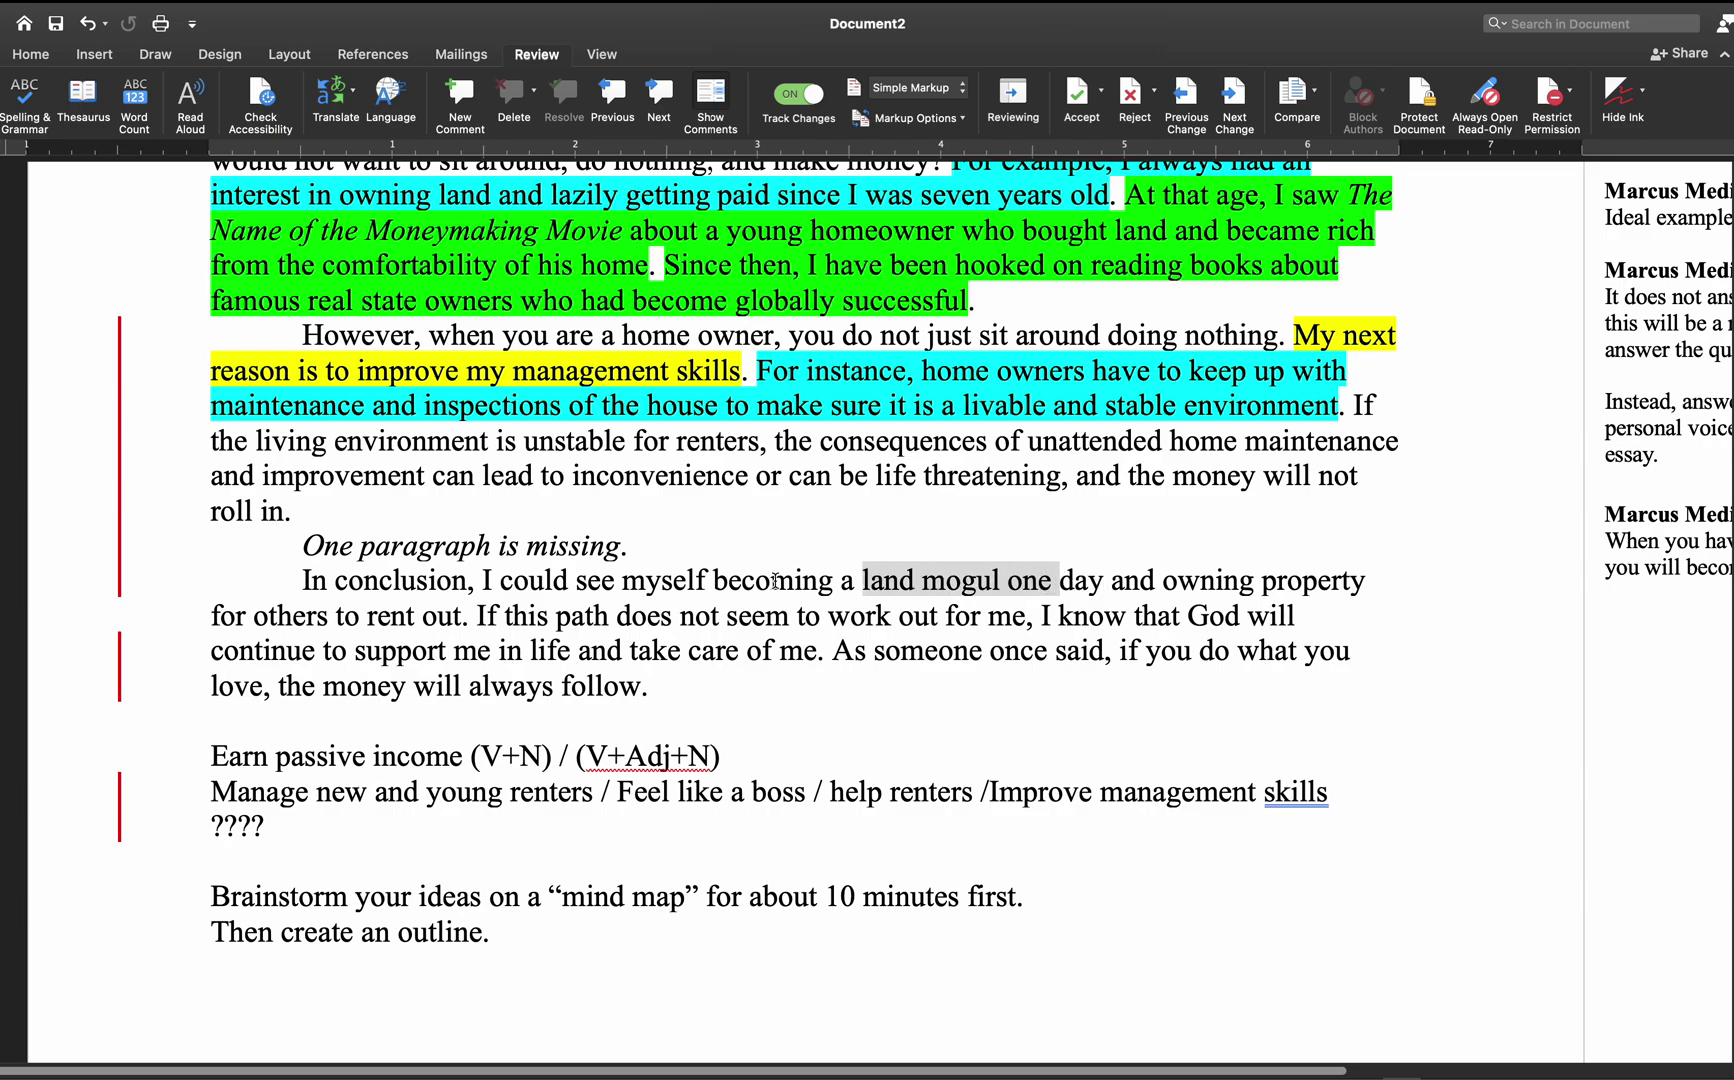
left_click(471, 617)
type("It")
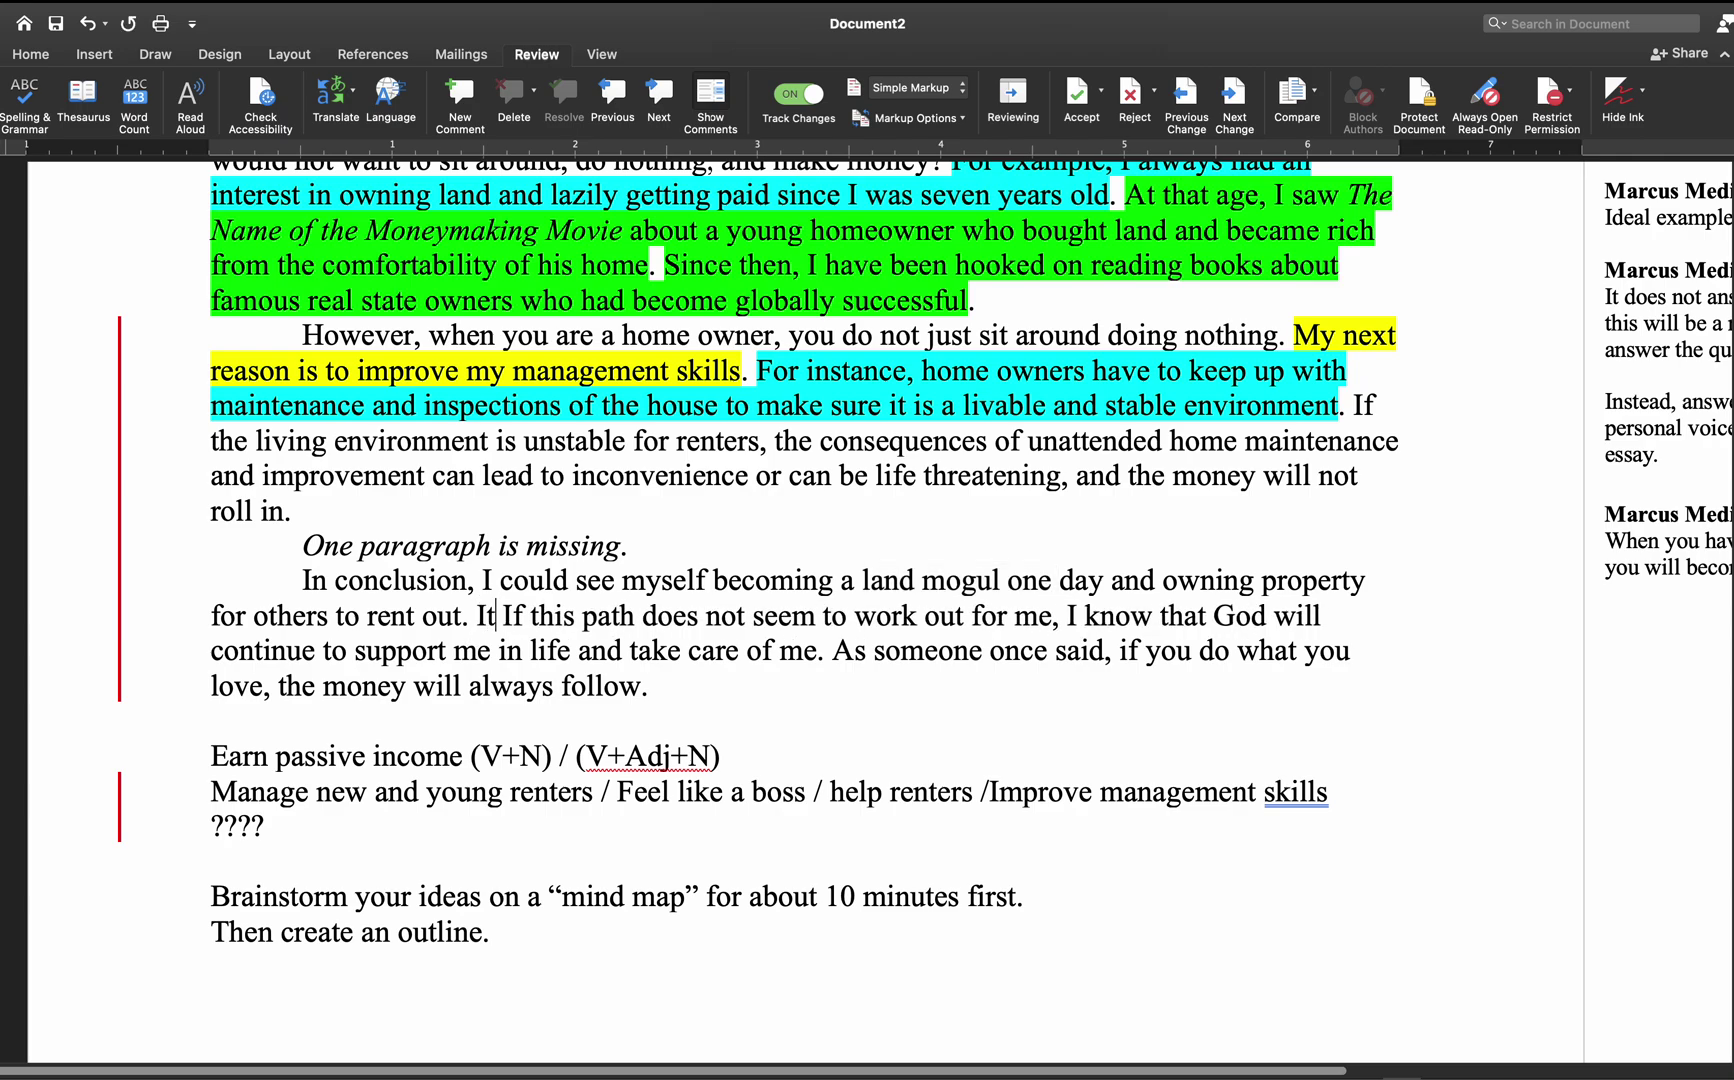
key("BackSpace")
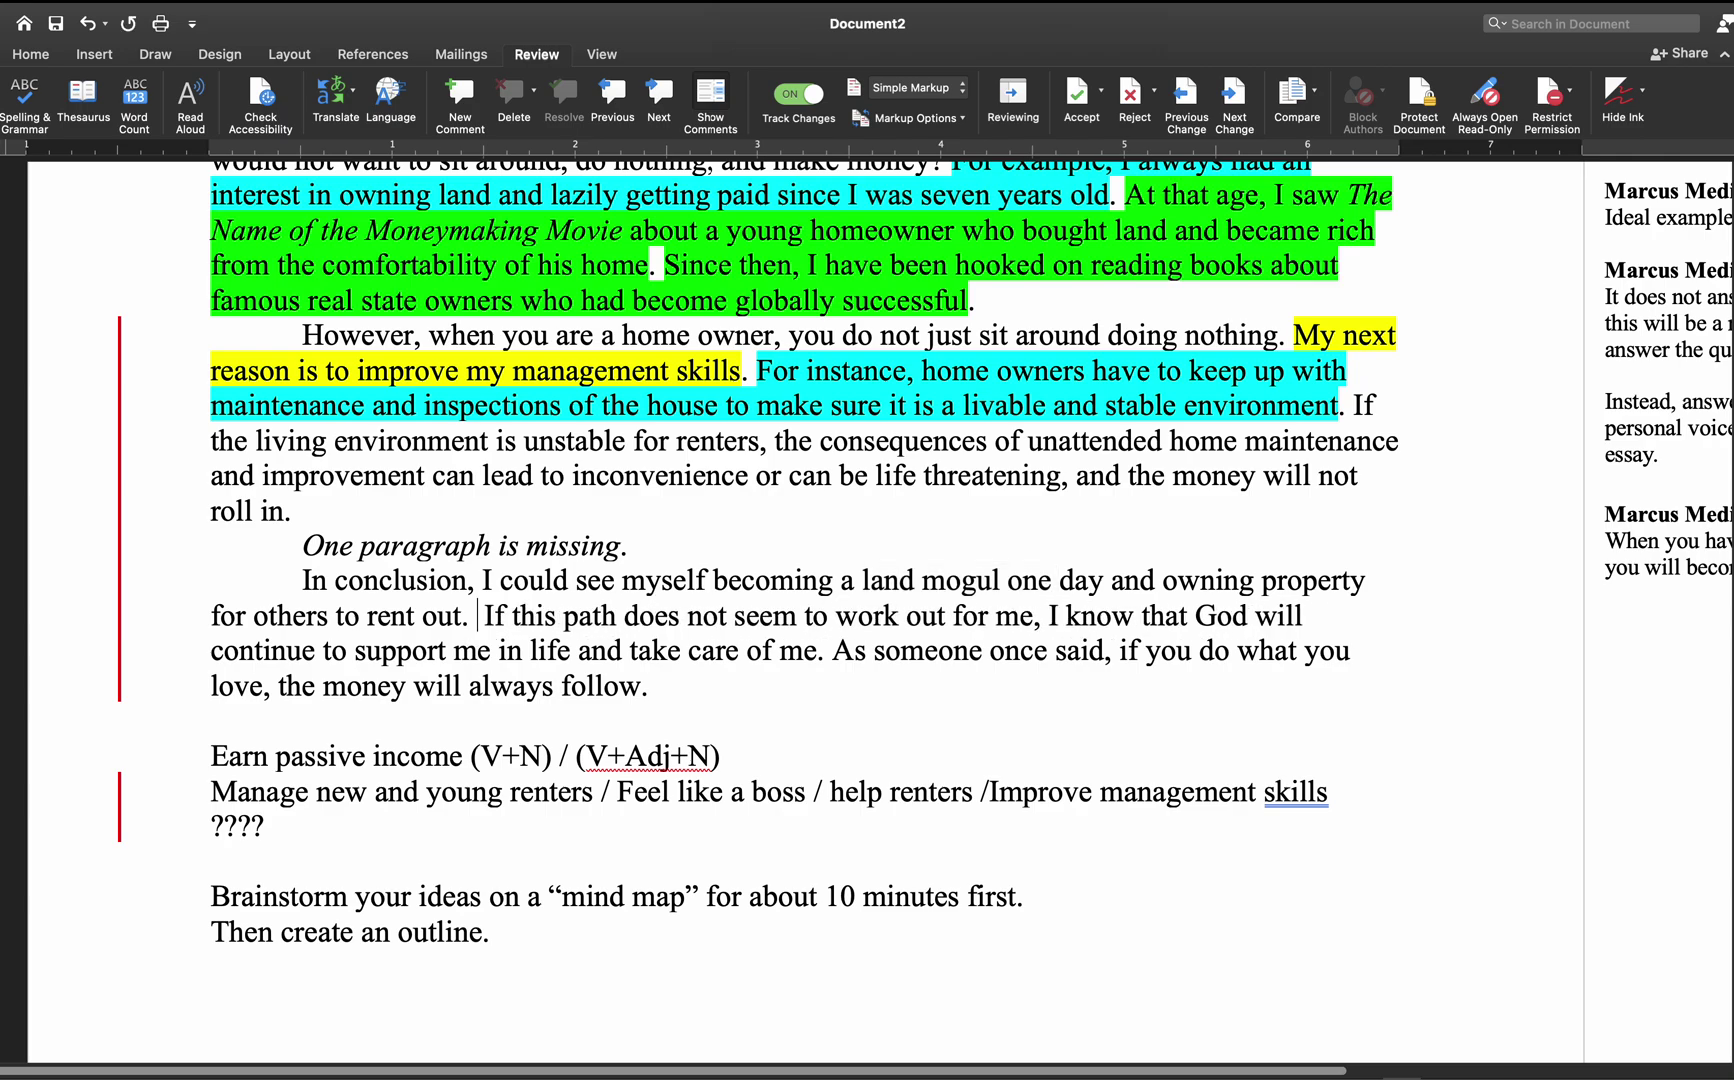
type("Achi")
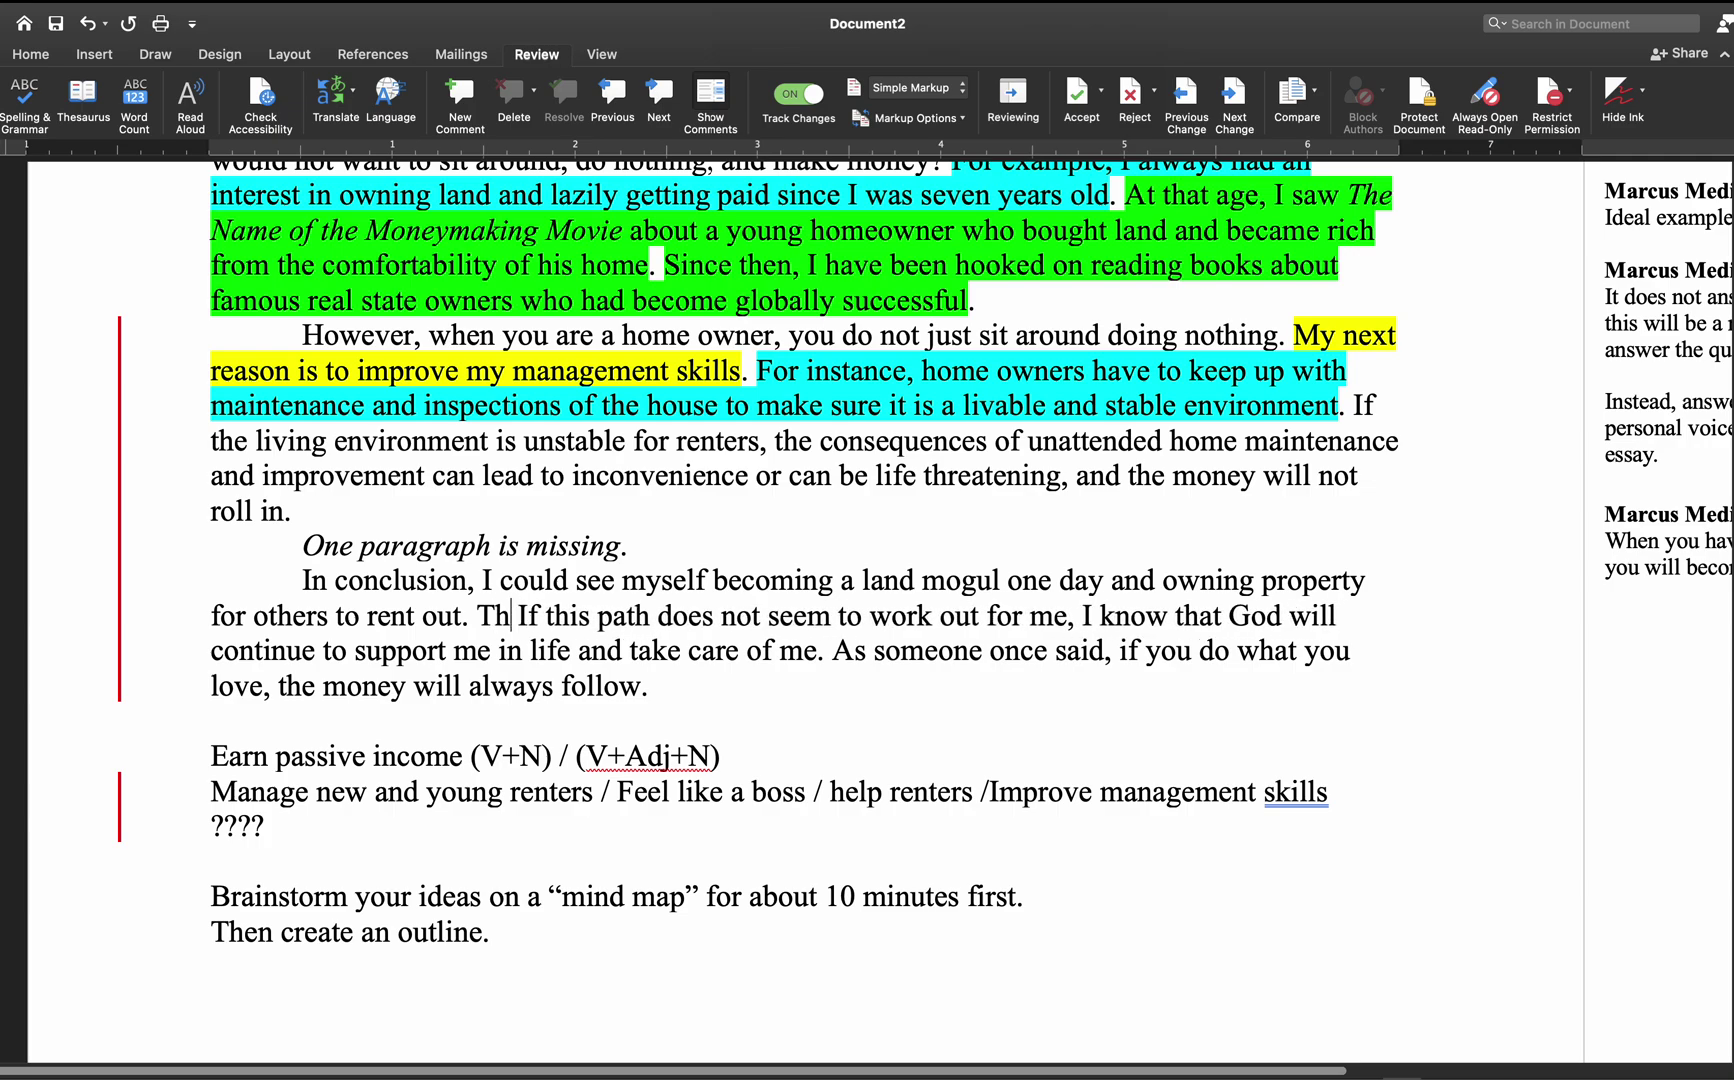
type("eving,")
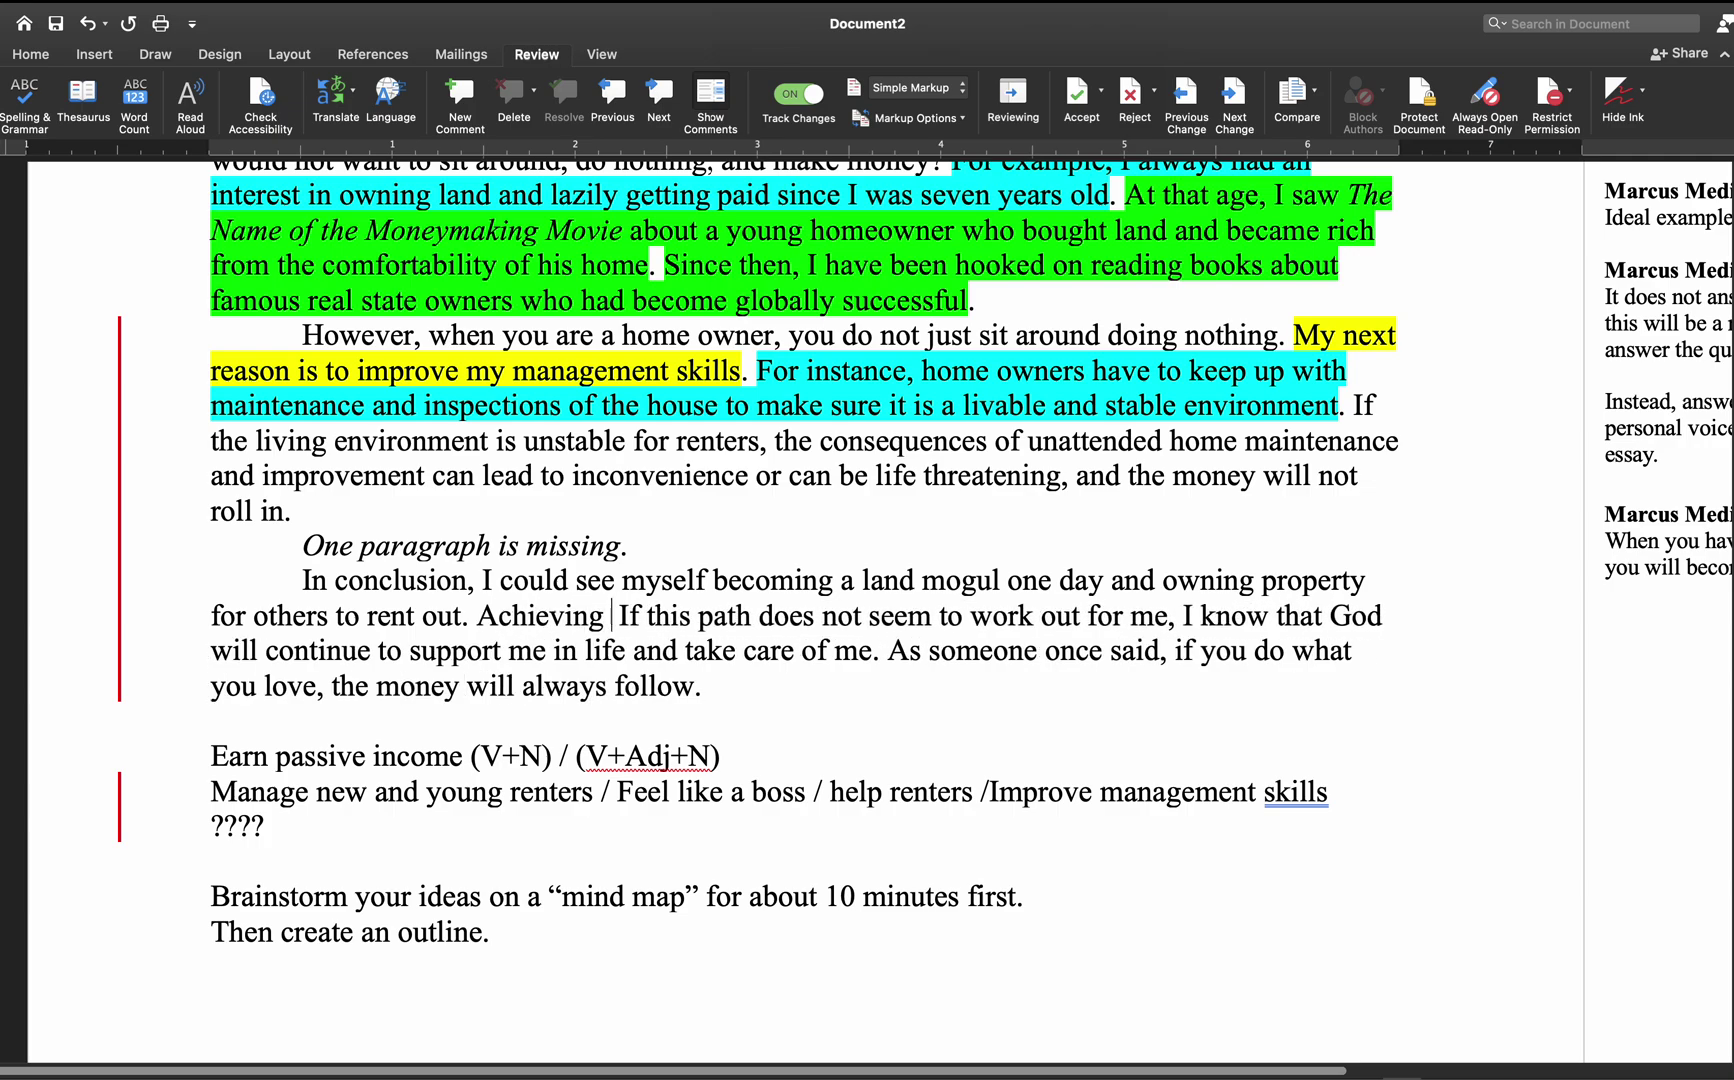
key("BackSpace")
type("t")
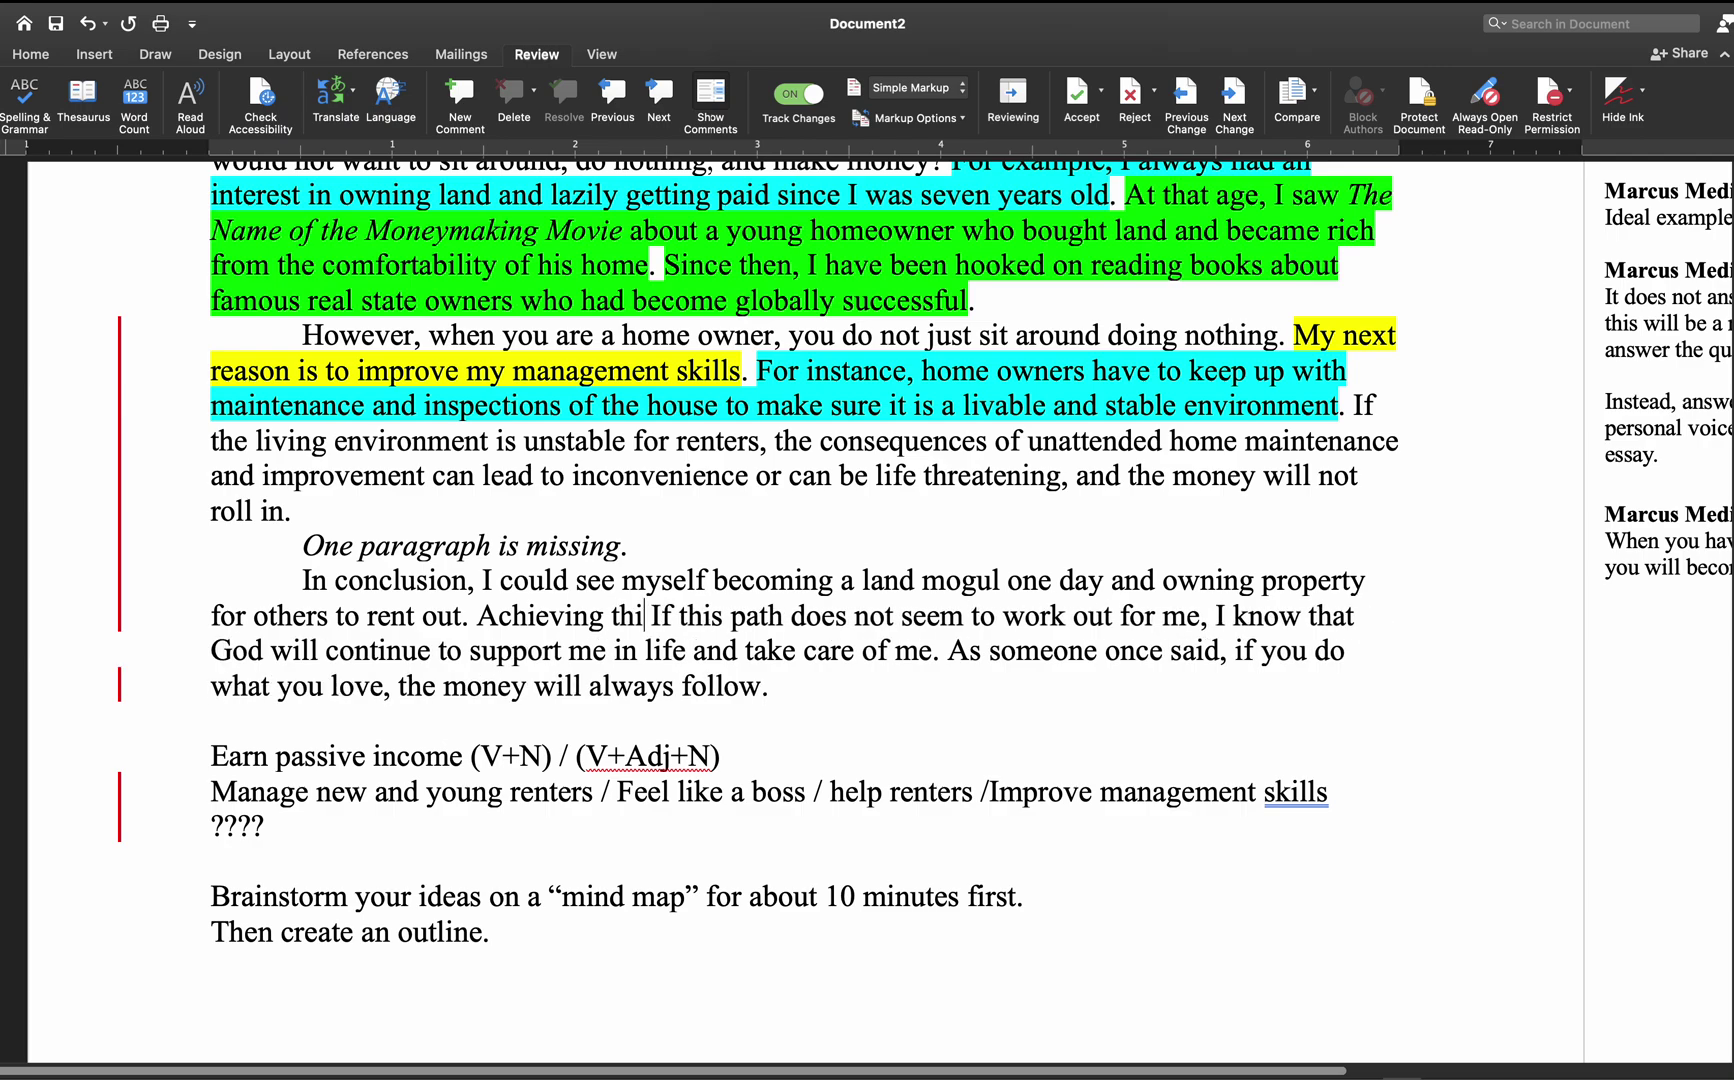
type("his dream will")
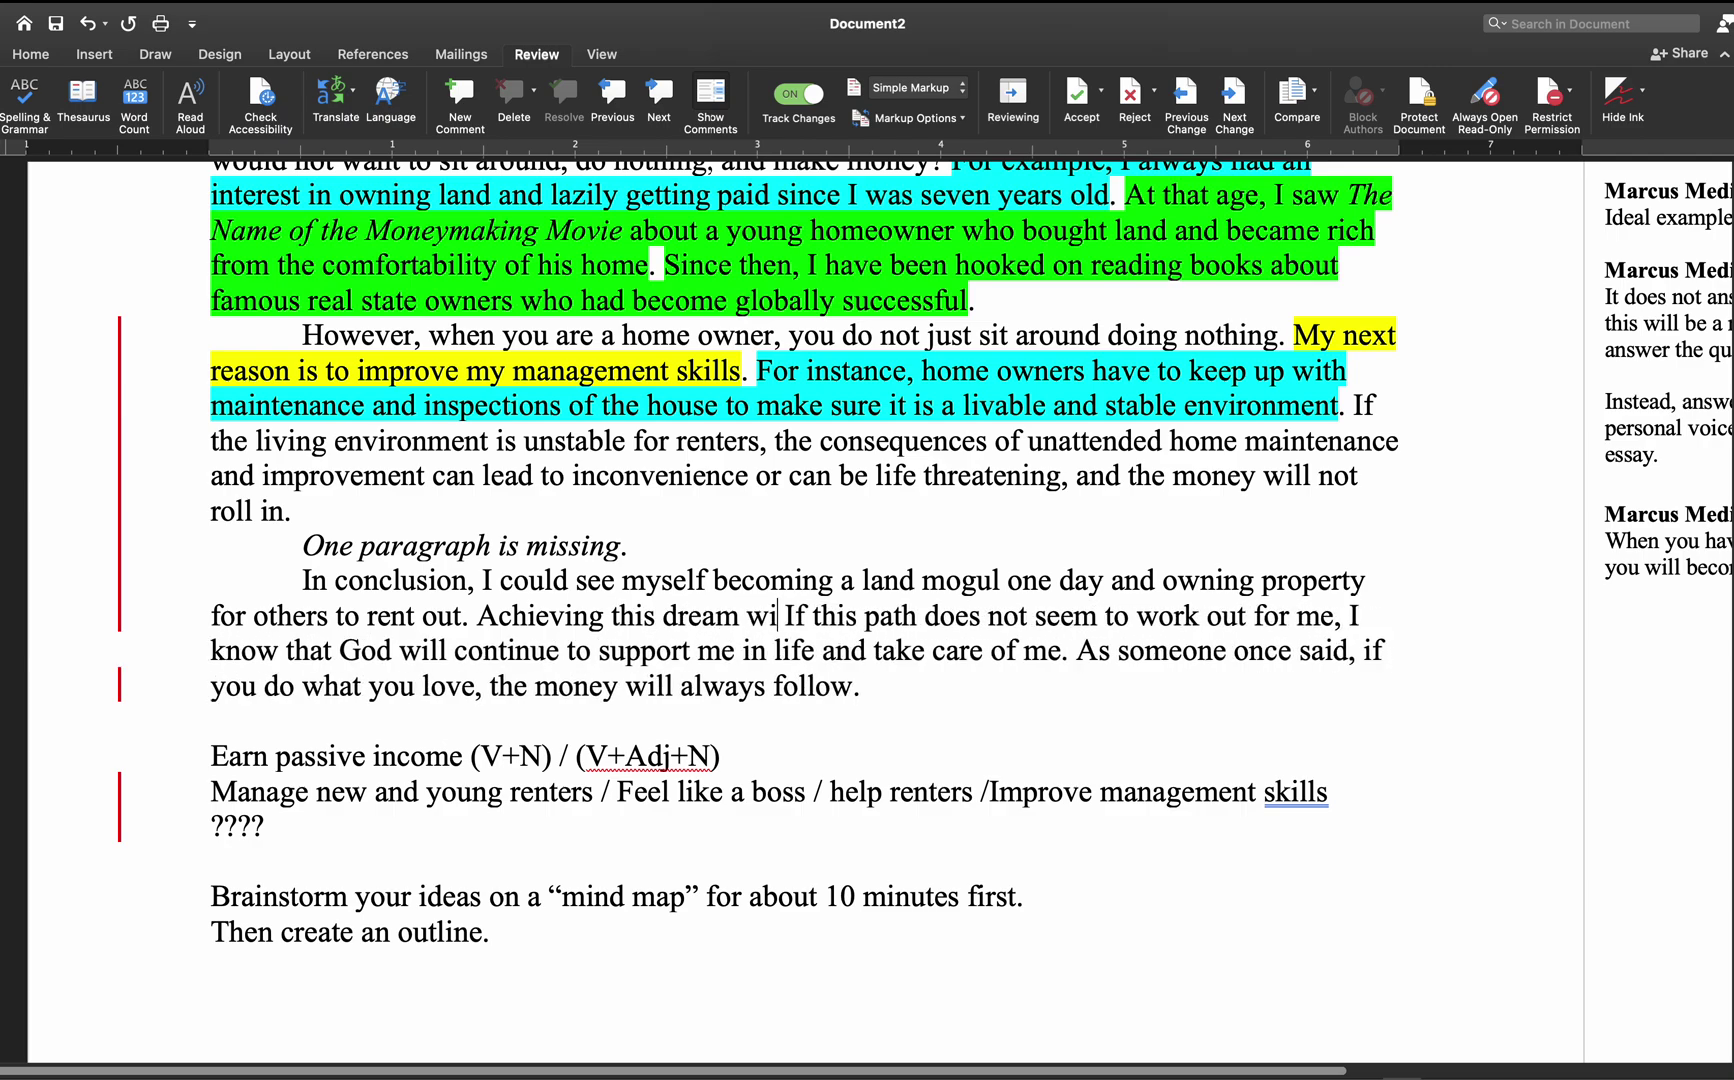
type(" help my")
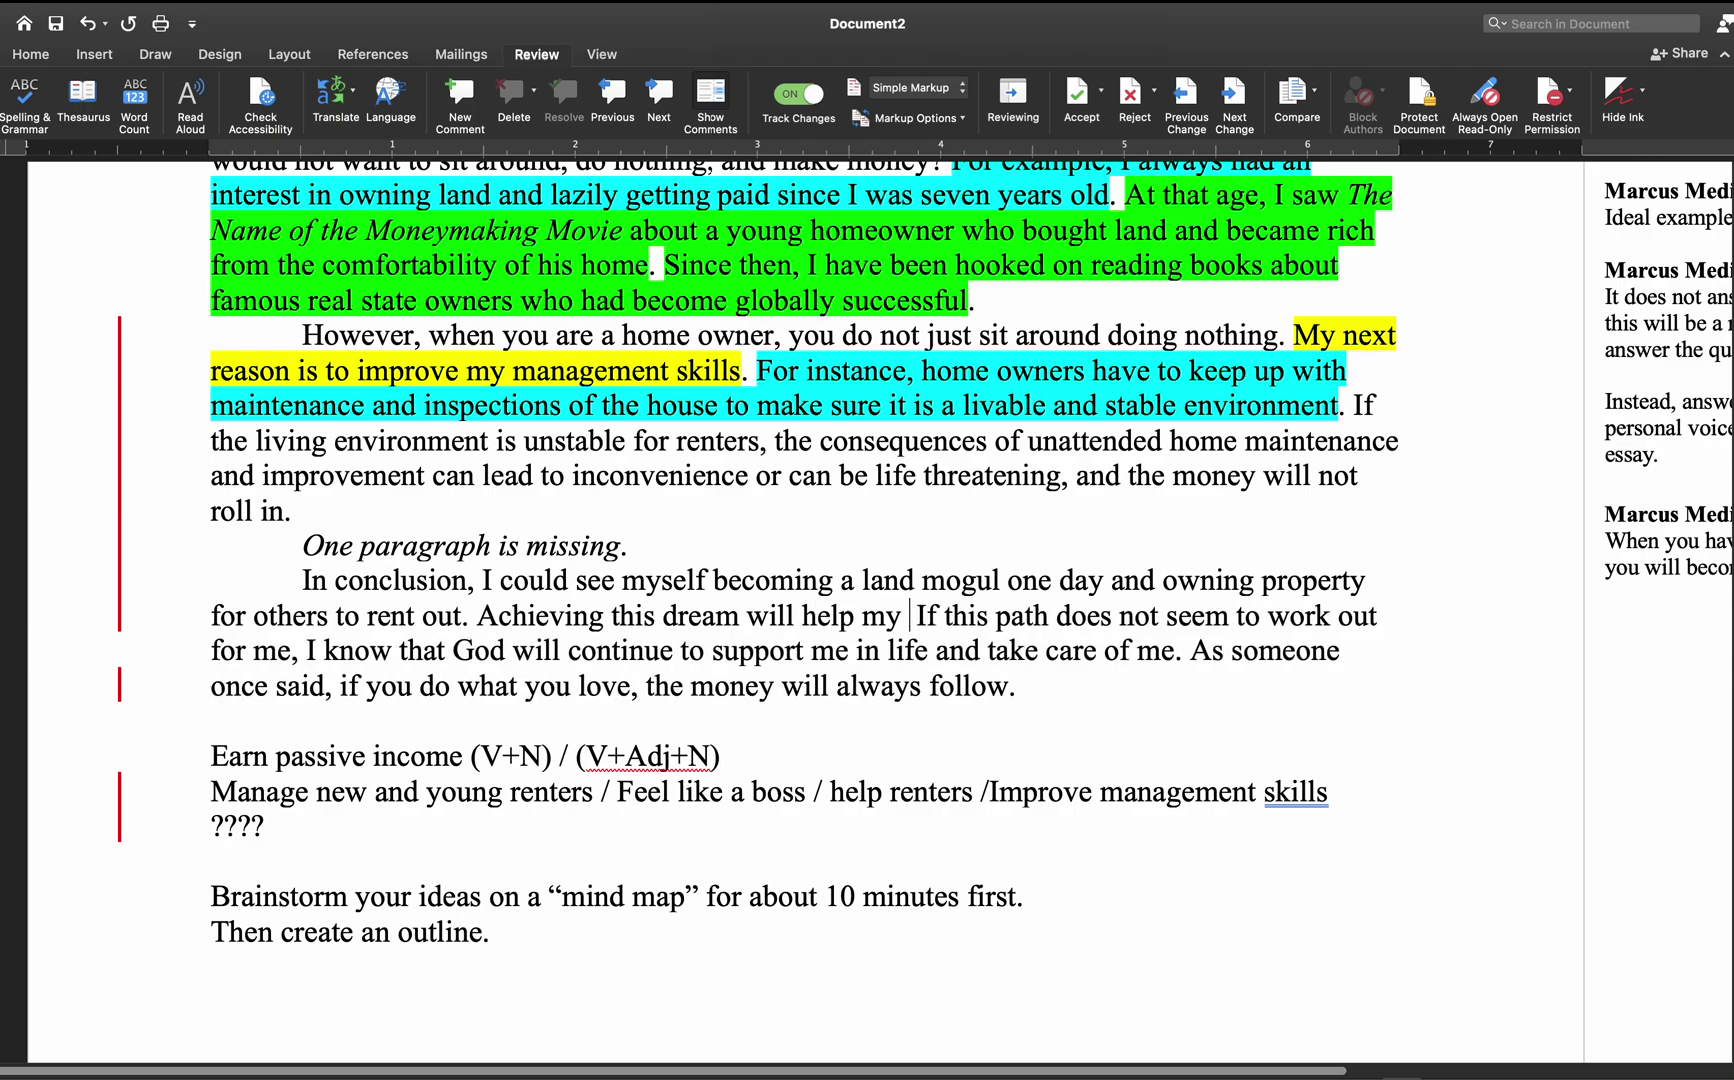
type(" mother retire")
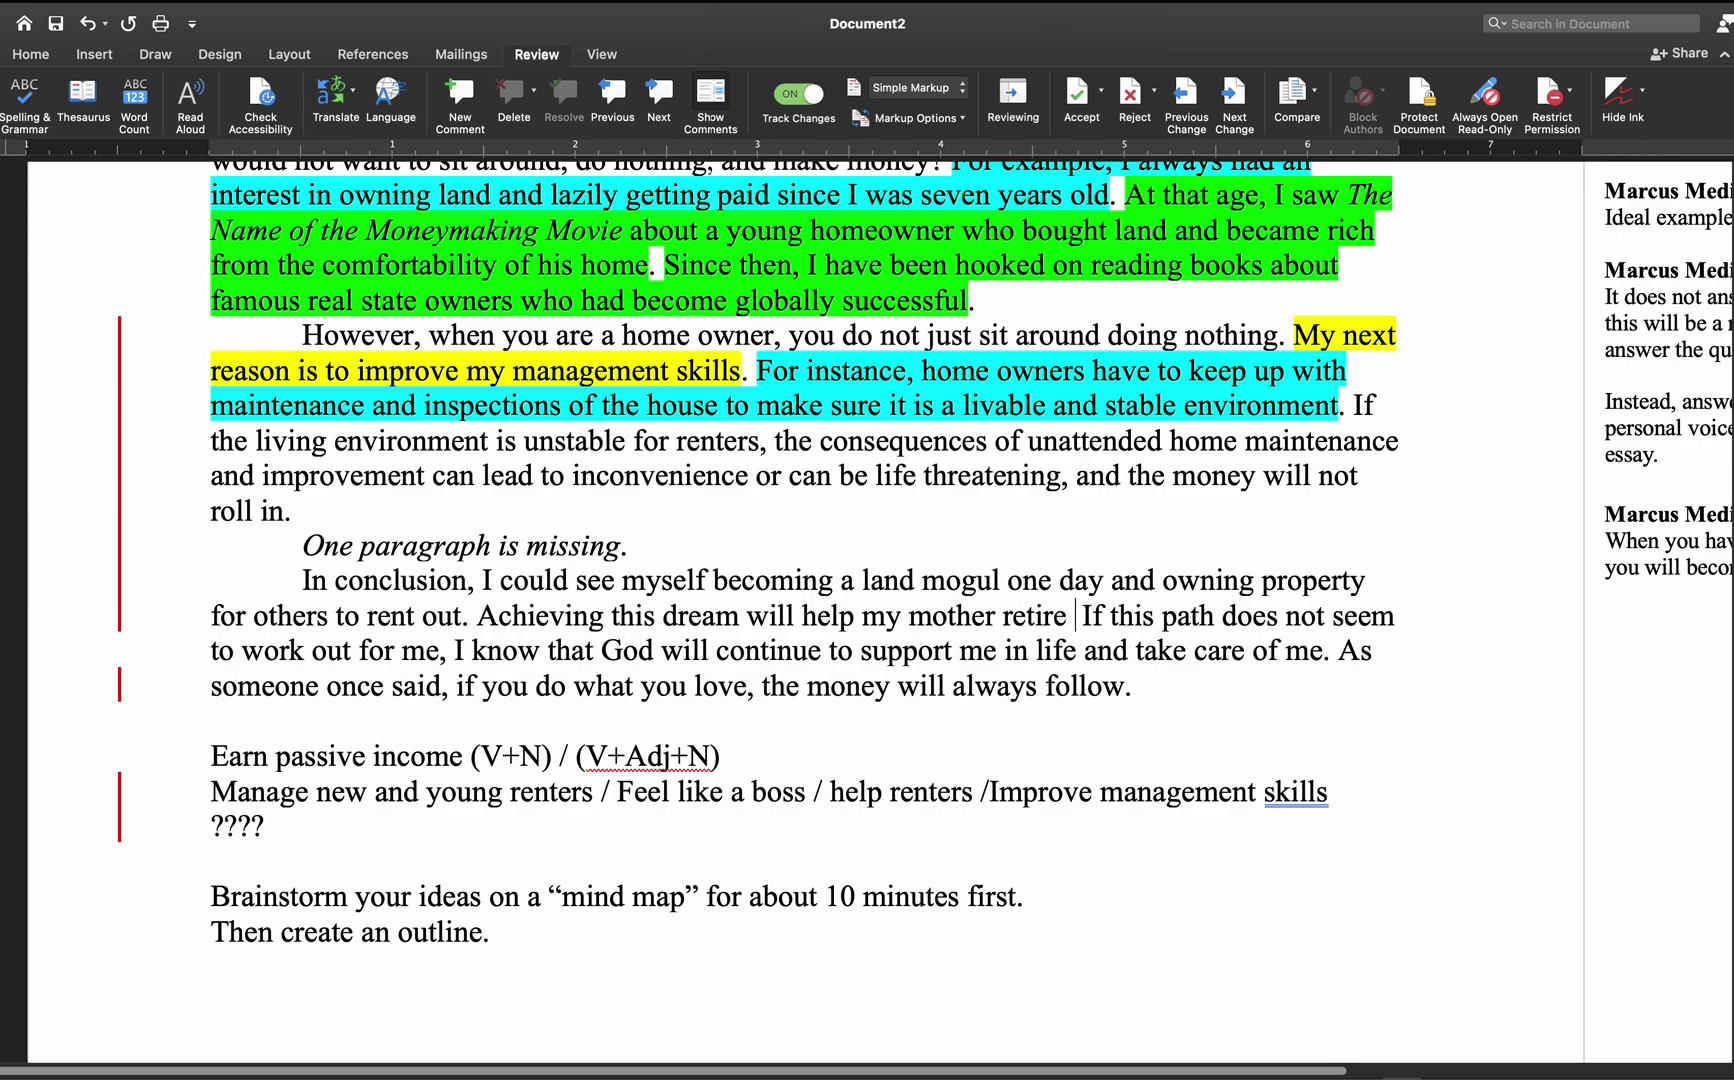
- Complete the new conclusion sentence with "earlier and put my sister through college."
type(" earlier and put my sister to")
key("BackSpace")
type("rhough")
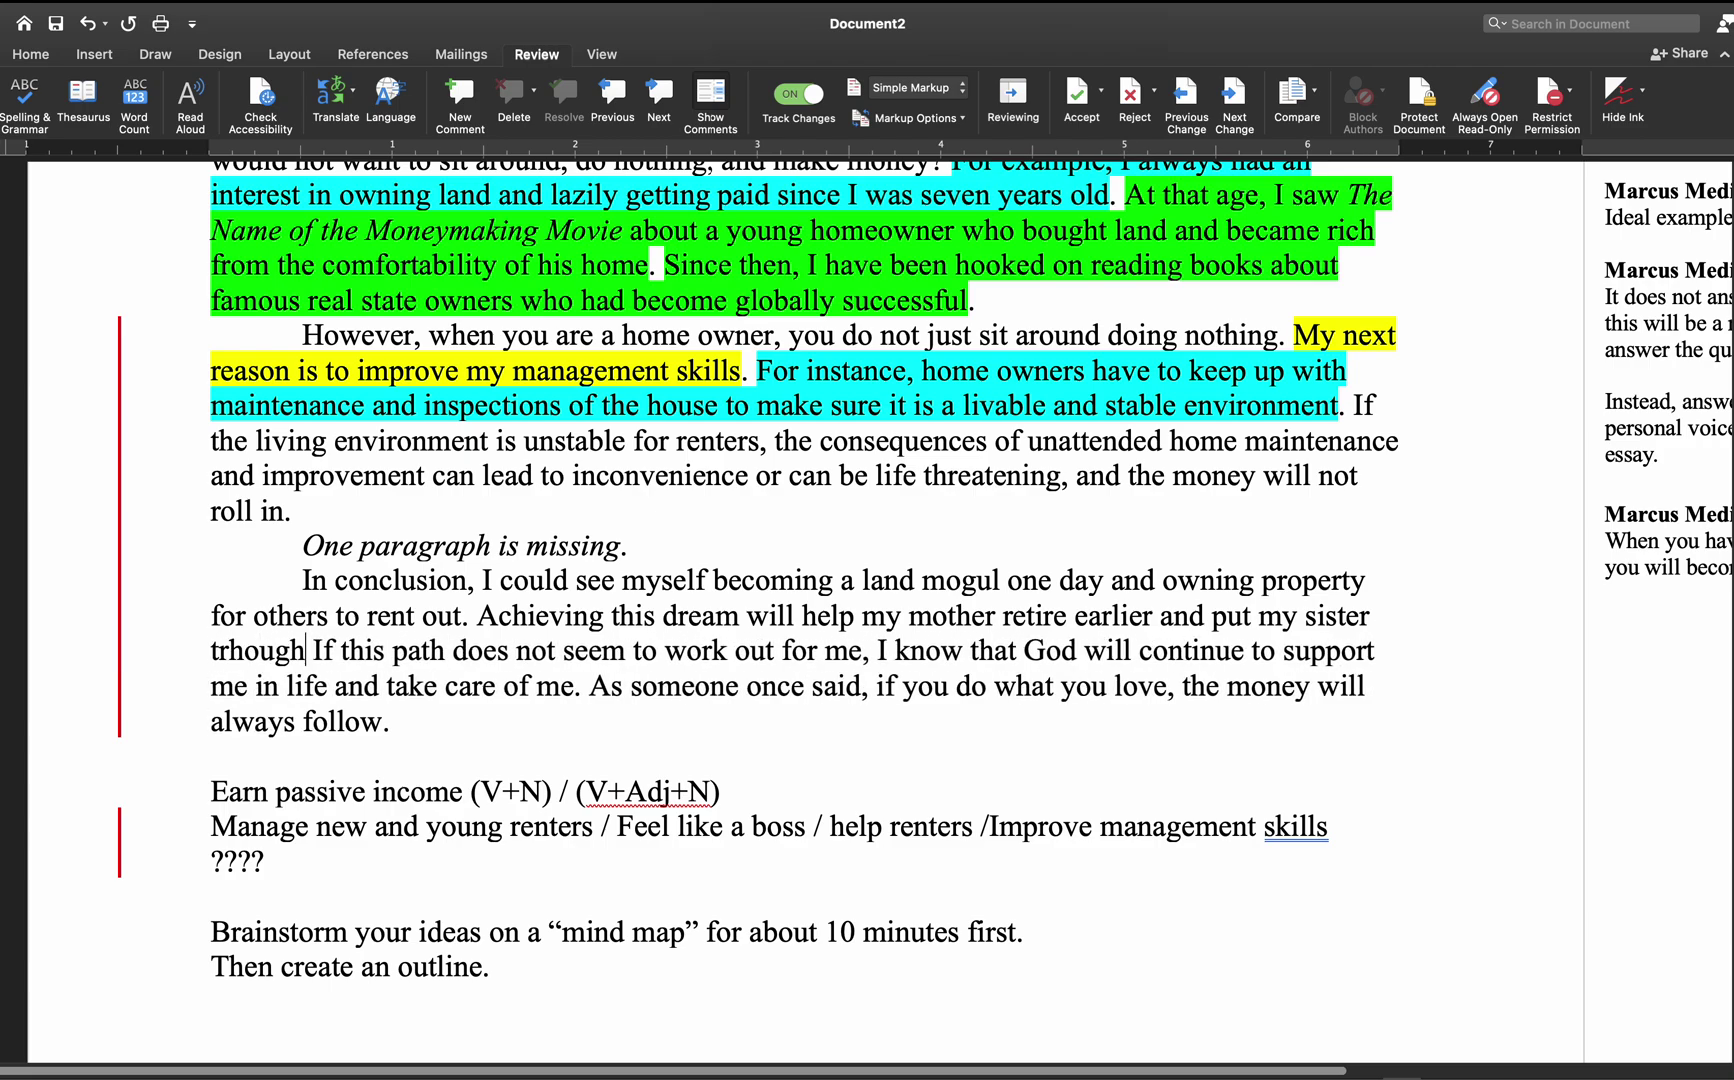
key("BackSpace")
key("BackSpace")
key("BackSpace")
key("BackSpace")
key("BackSpace")
key("BackSpace")
type("hrough ")
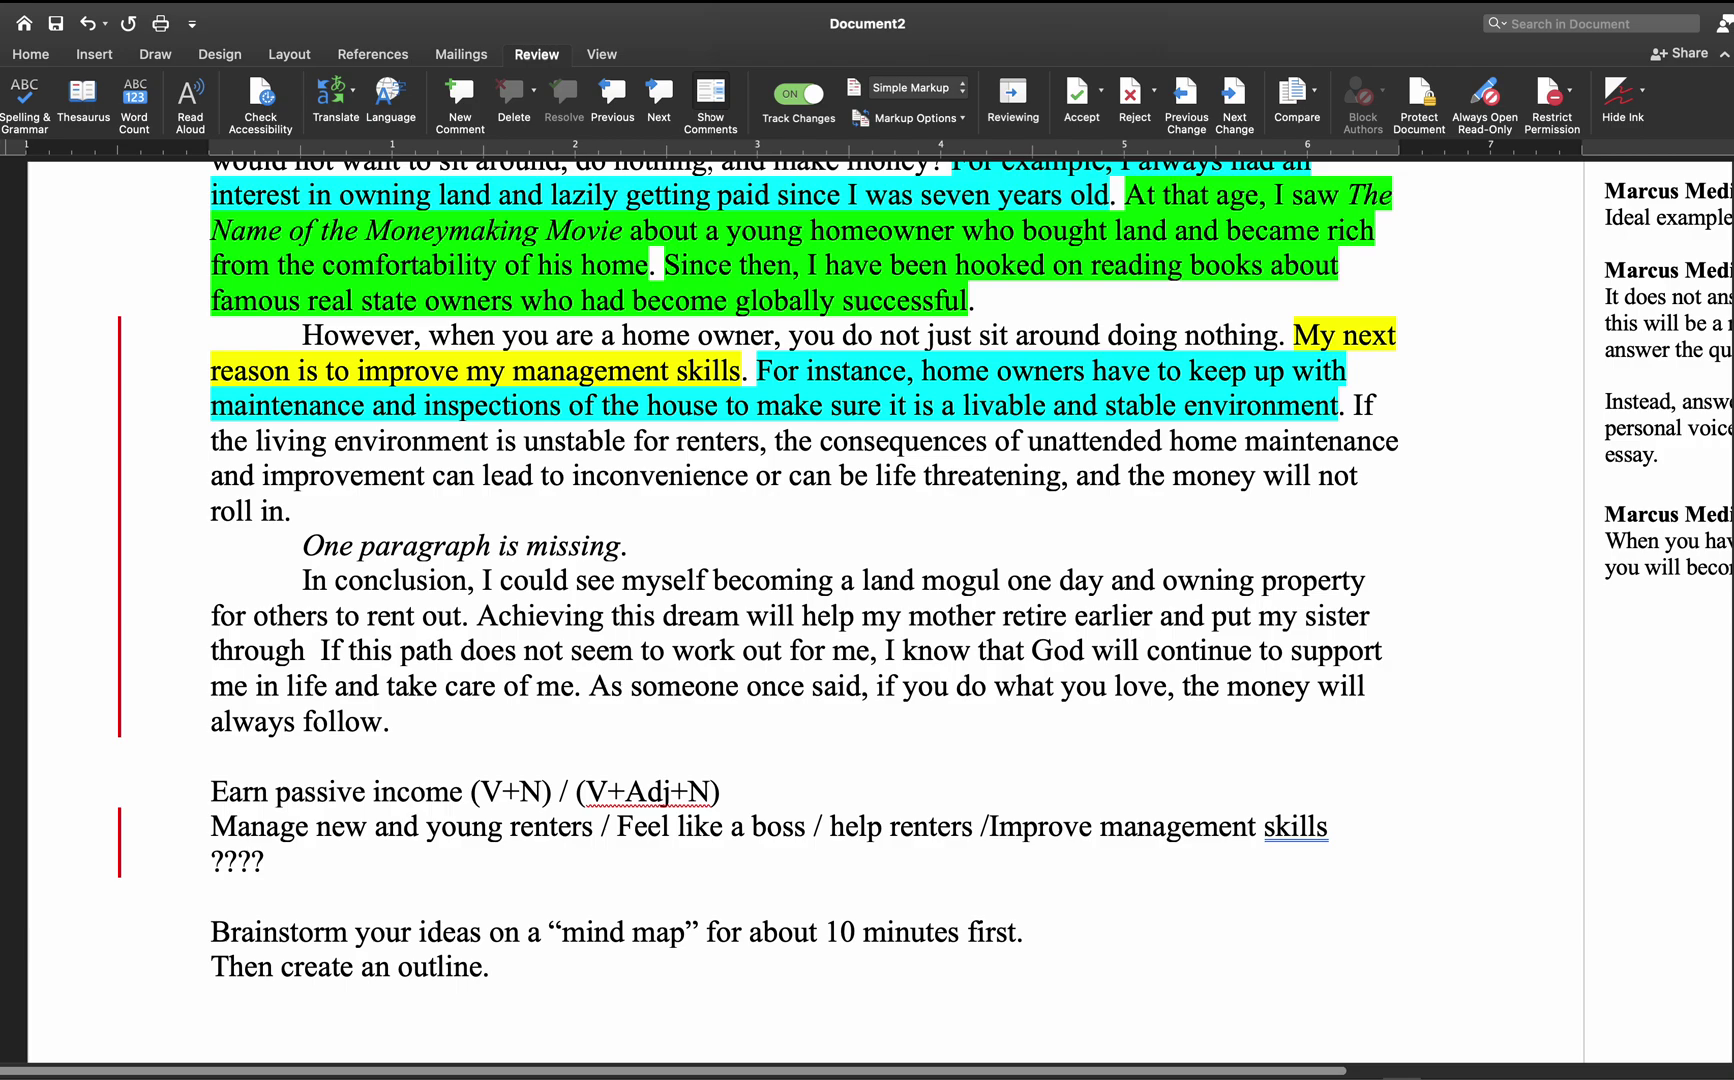
type("college.")
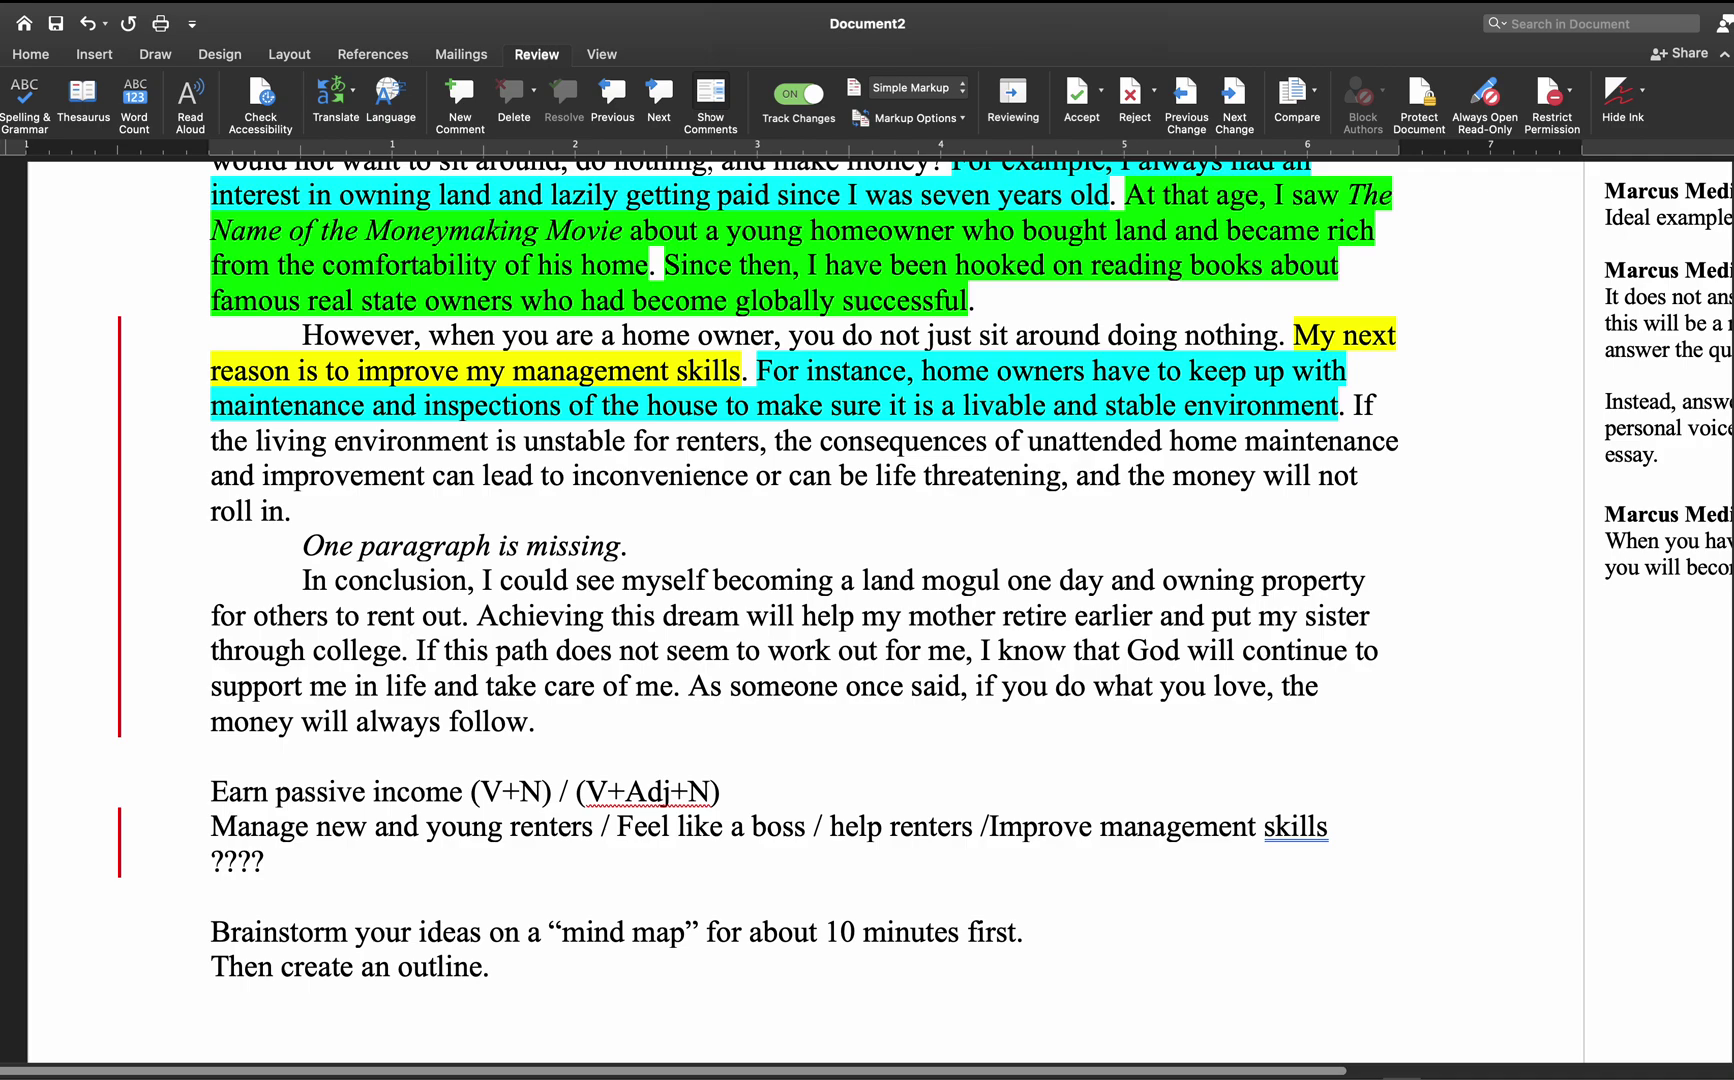
- Undo the blank line added above the notes and turn off Track Changes for the document
left_click_drag(560, 720, 303, 584)
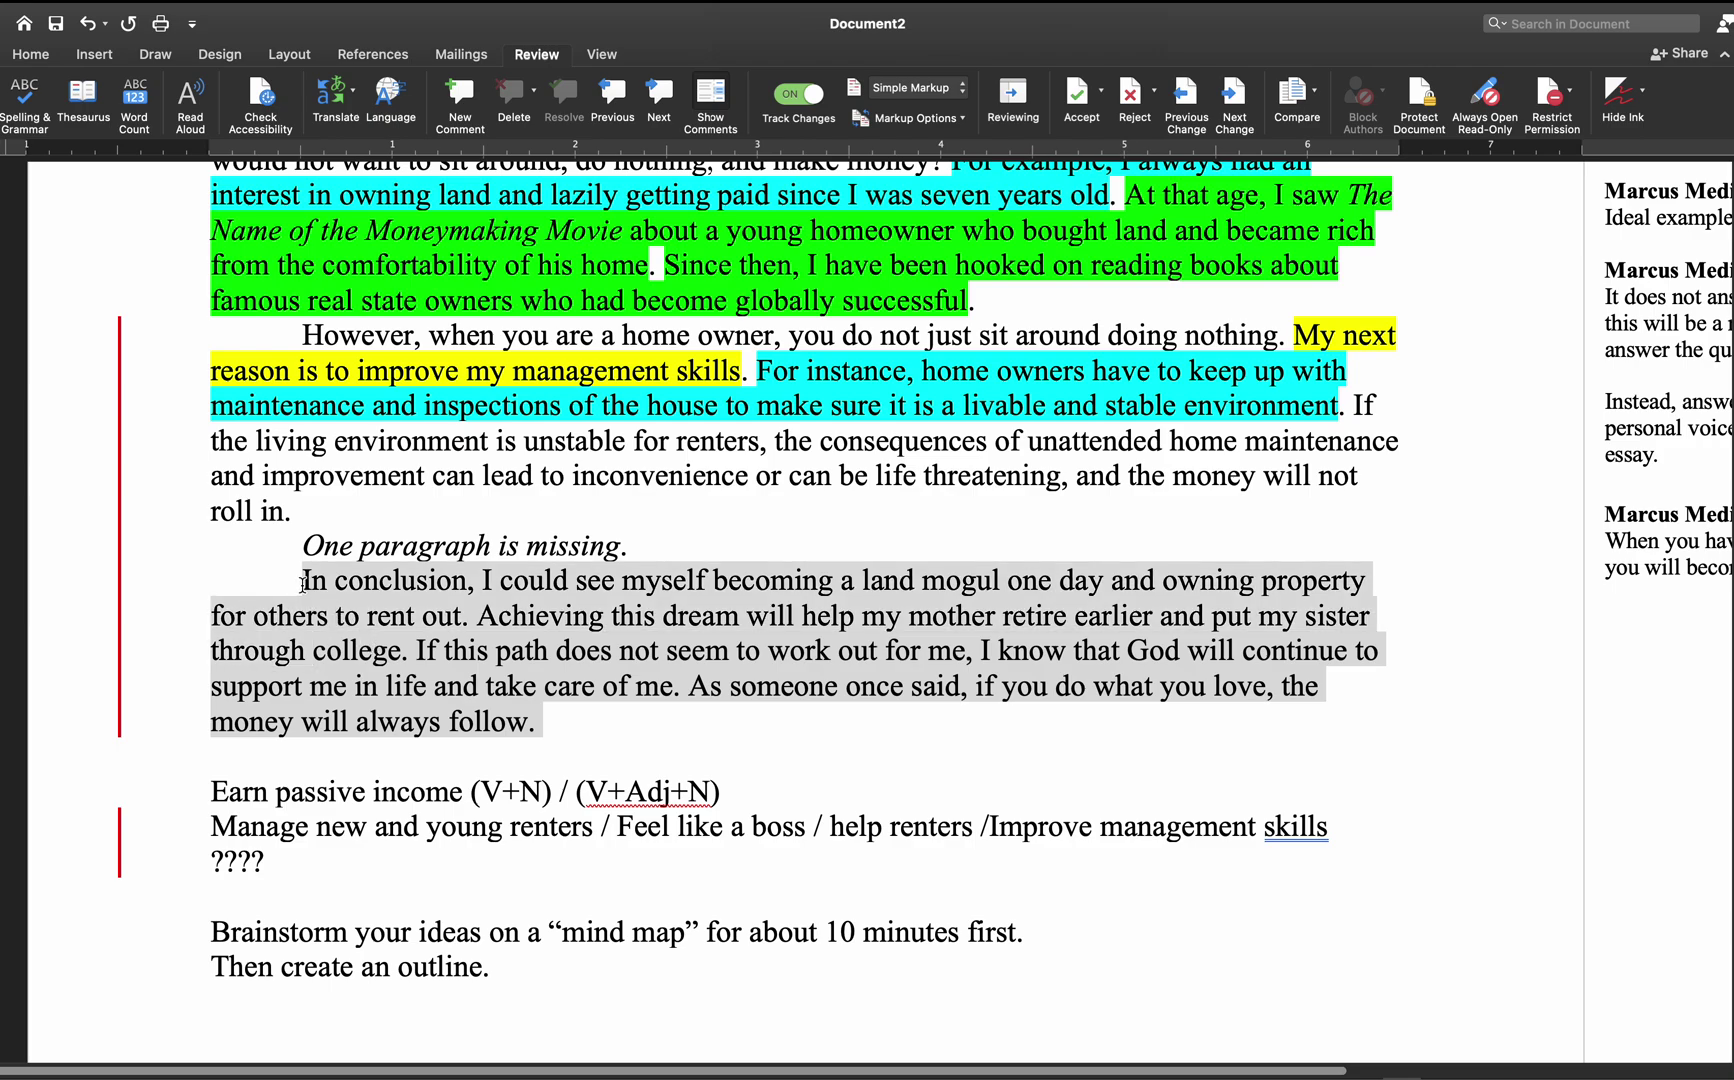
left_click(228, 791)
left_click(256, 771)
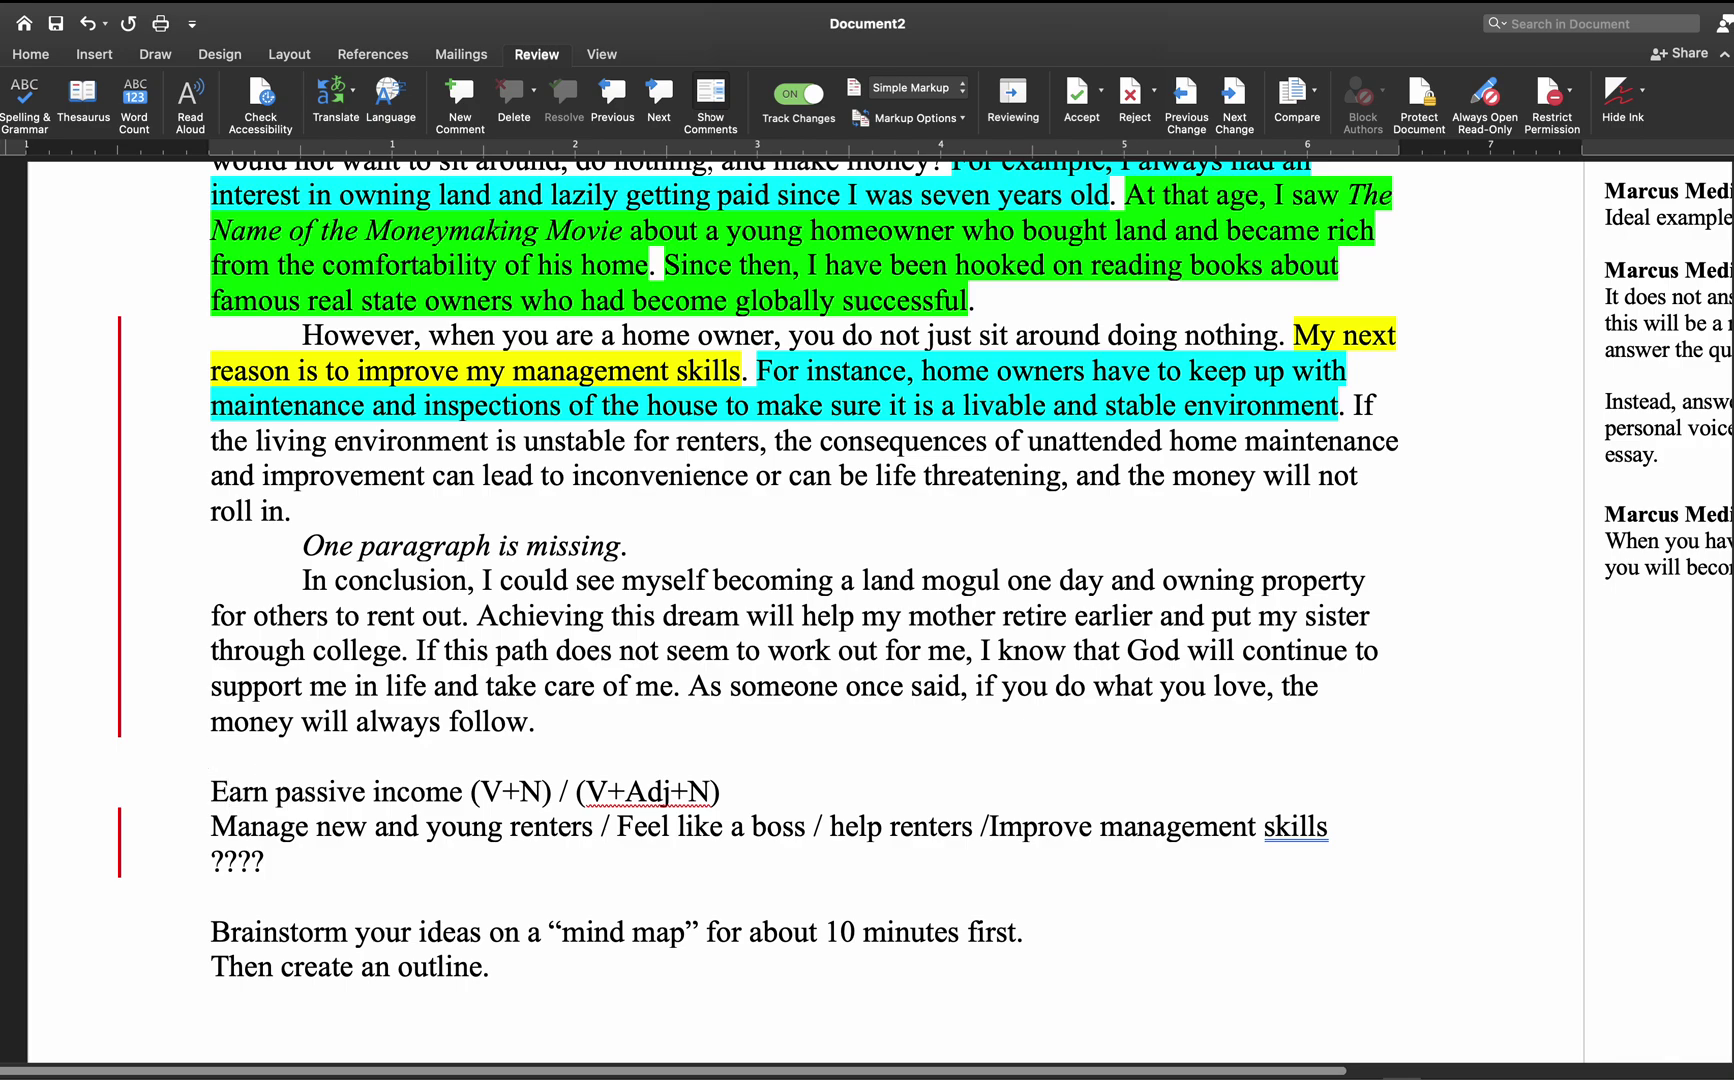
key("Return")
key("super+z")
key("super+y")
key("super+z")
key("super+shift+e")
- Above the "Earn passive income" note, add the line "Think in parallels when creating ideas."
key("Return")
type("Think in paralel")
key("BackSpace")
key("BackSpace")
type("led")
key("BackSpace")
type("ls when creating ideas.")
left_click_drag(303, 545, 445, 532)
left_click(445, 532)
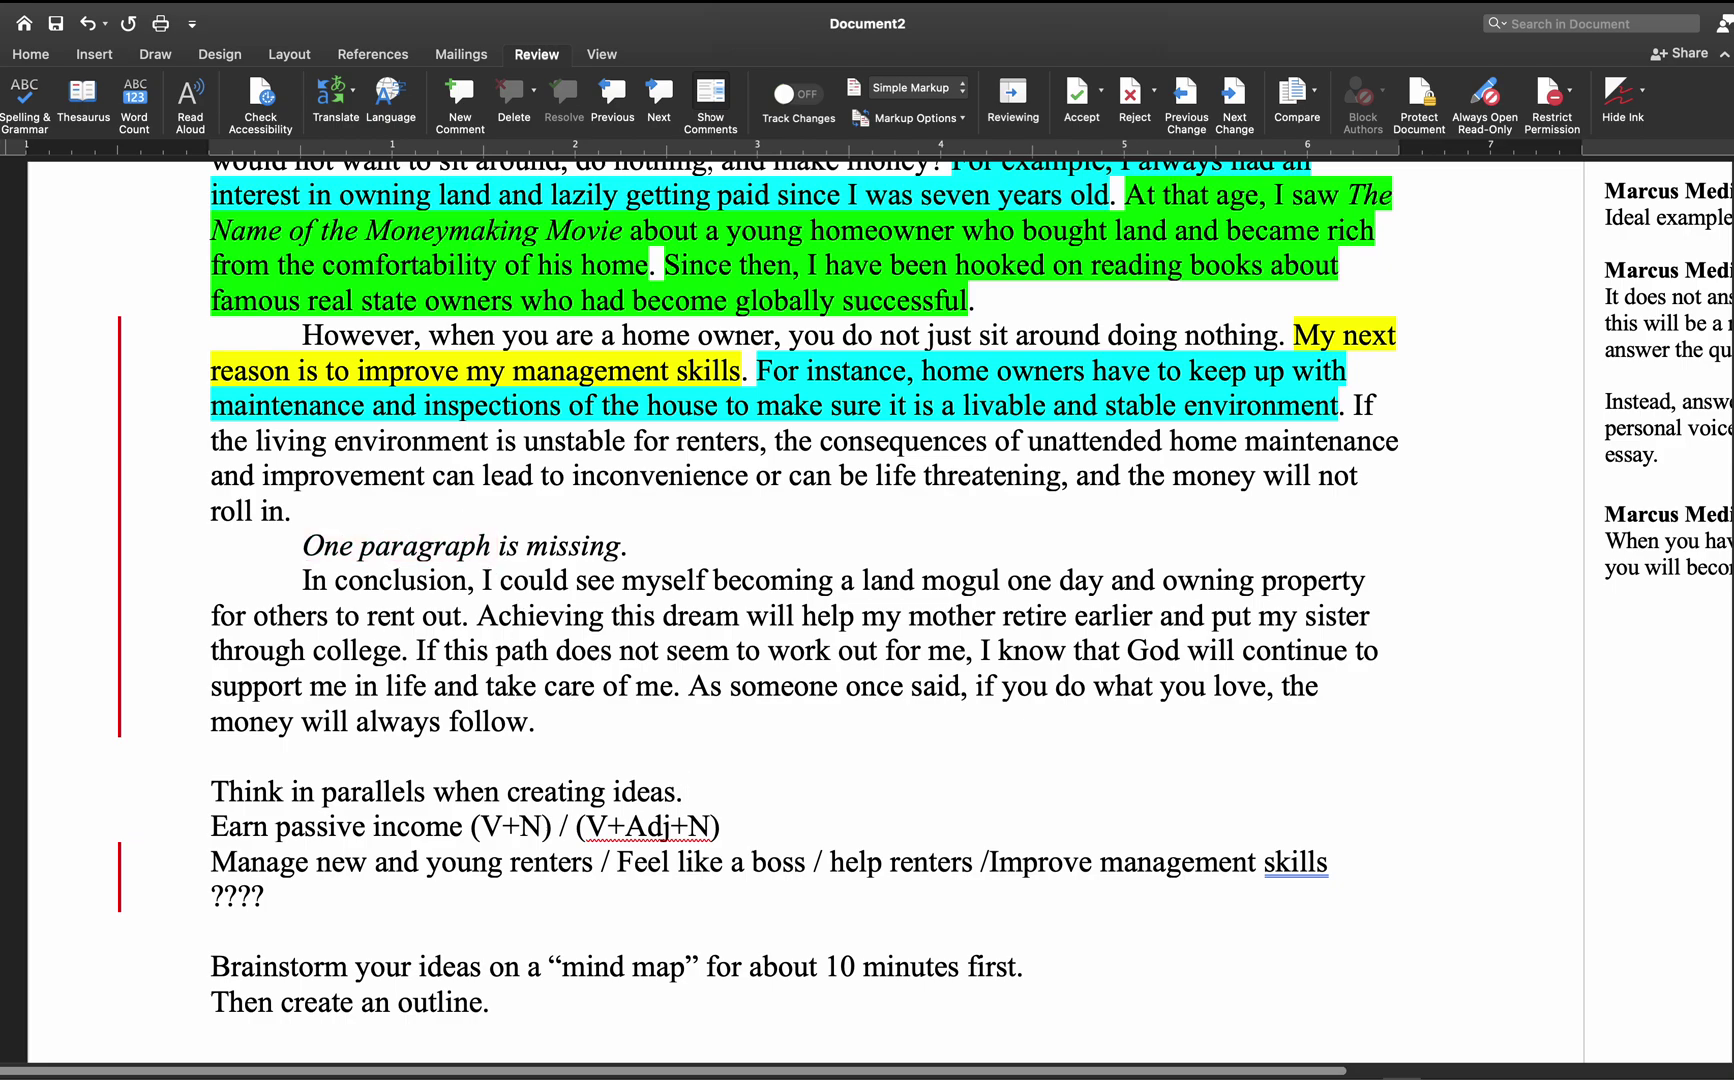